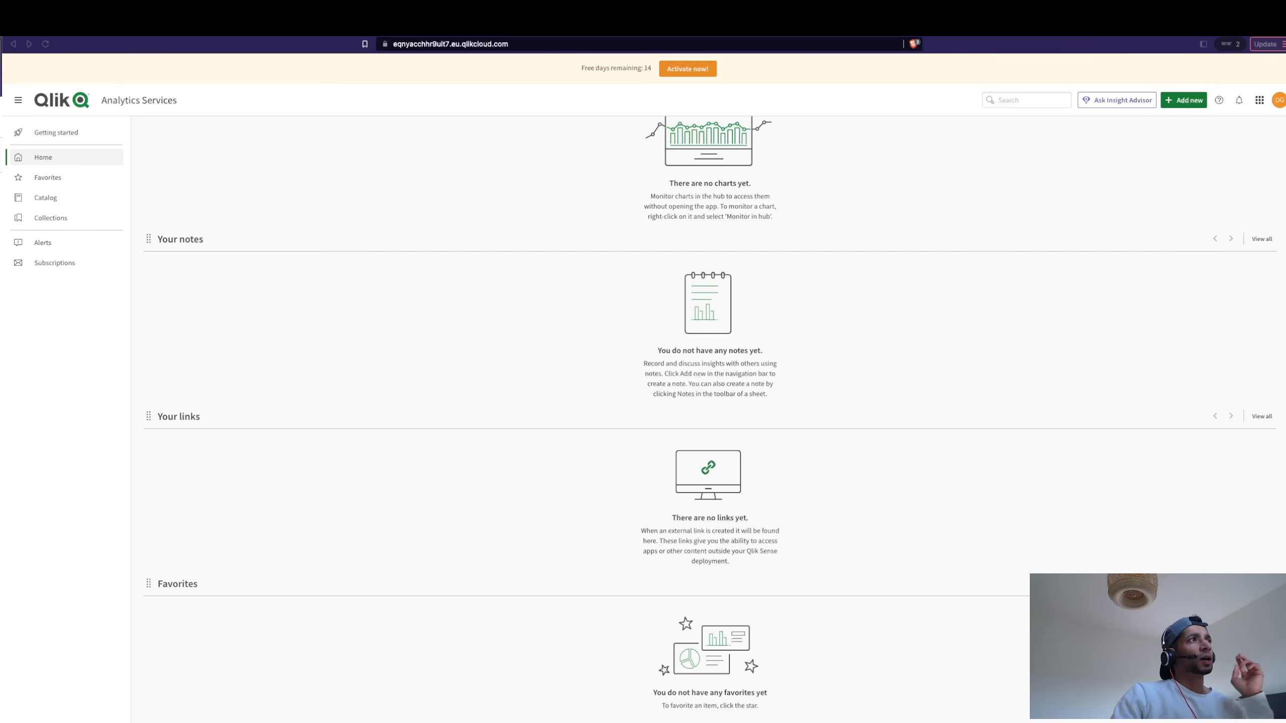
pyautogui.scroll(15, 308, 342)
pyautogui.scroll(-15, 309, 344)
pyautogui.scroll(2, 308, 345)
pyautogui.scroll(3, 423, 289)
pyautogui.scroll(-1, 424, 289)
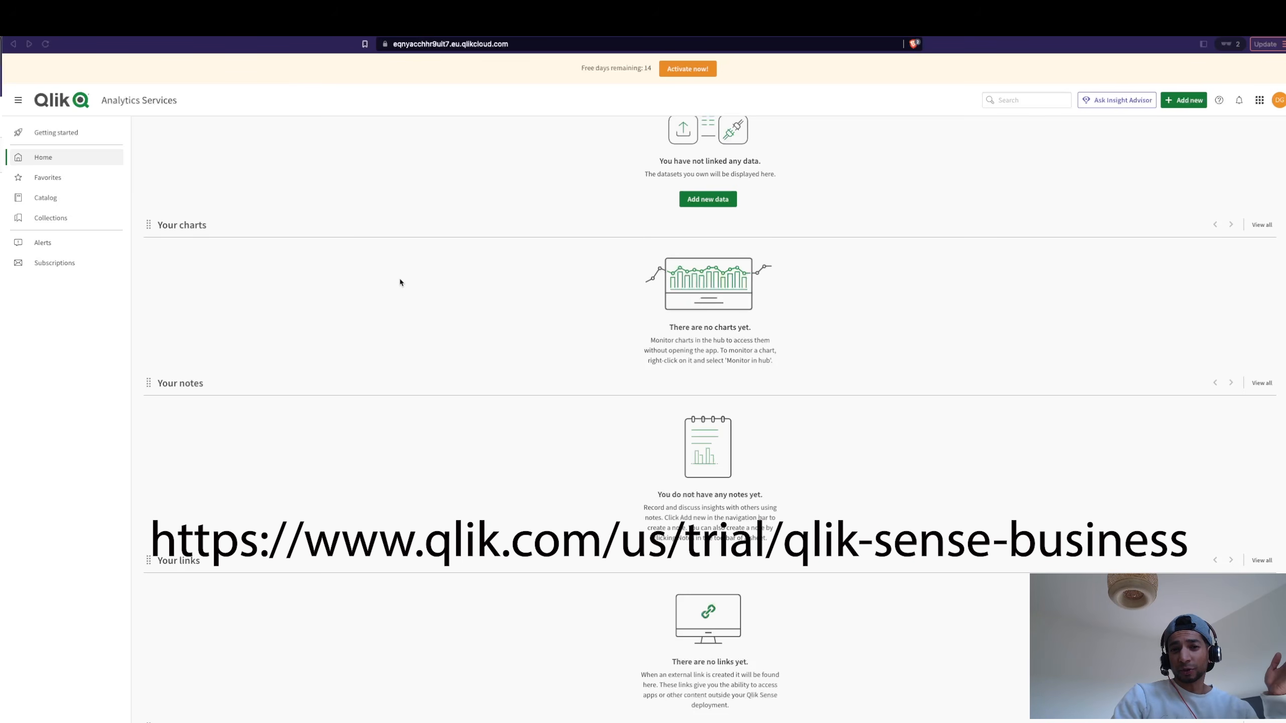
pyautogui.click(454, 221)
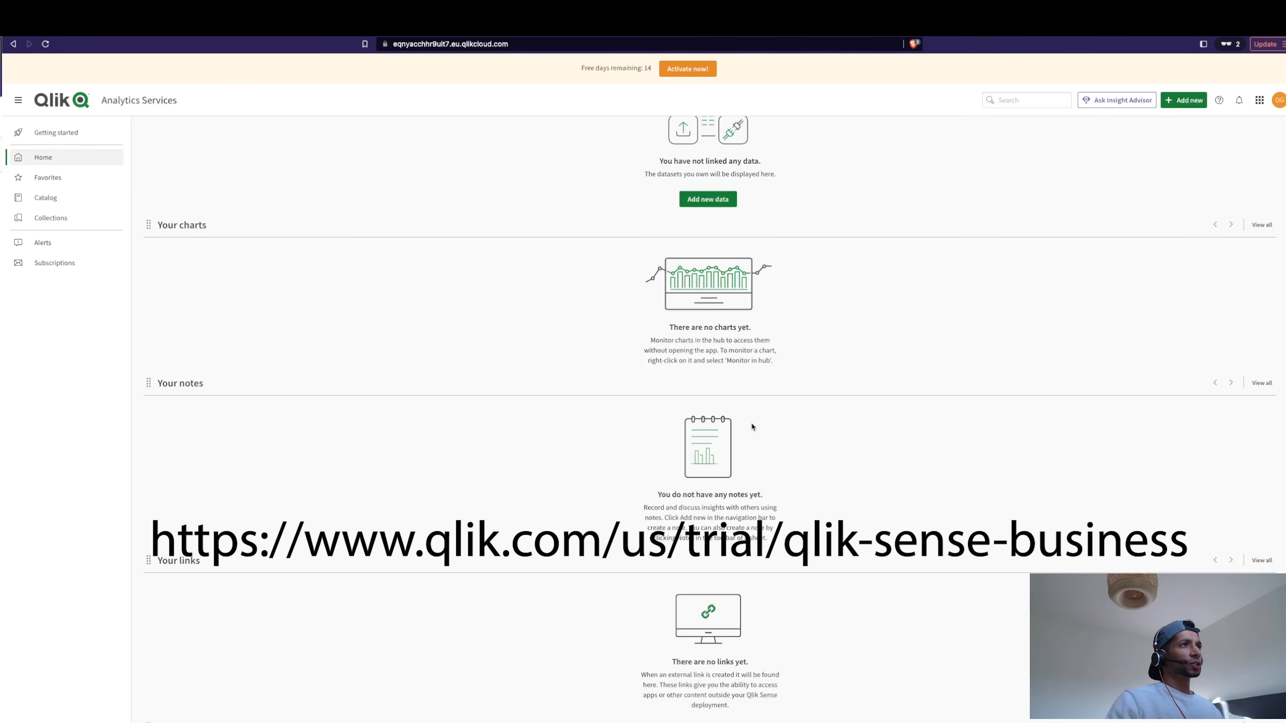
pyautogui.click(1184, 101)
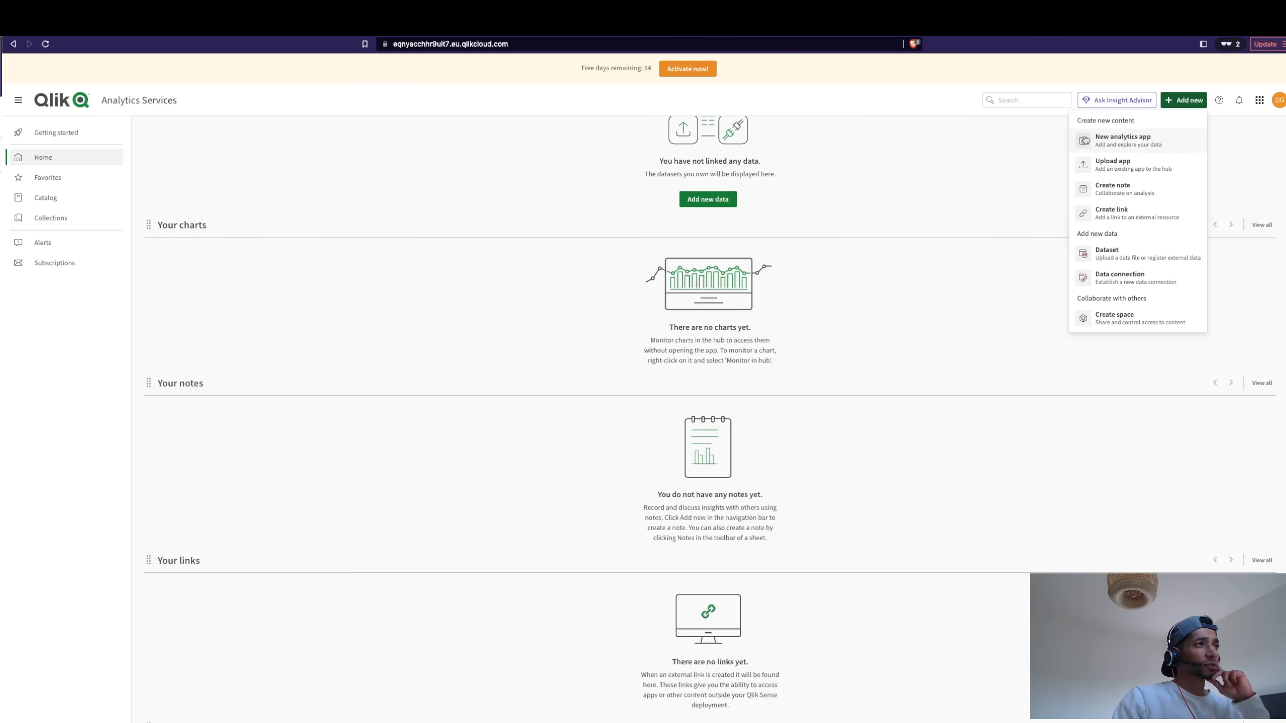
pyautogui.click(934, 339)
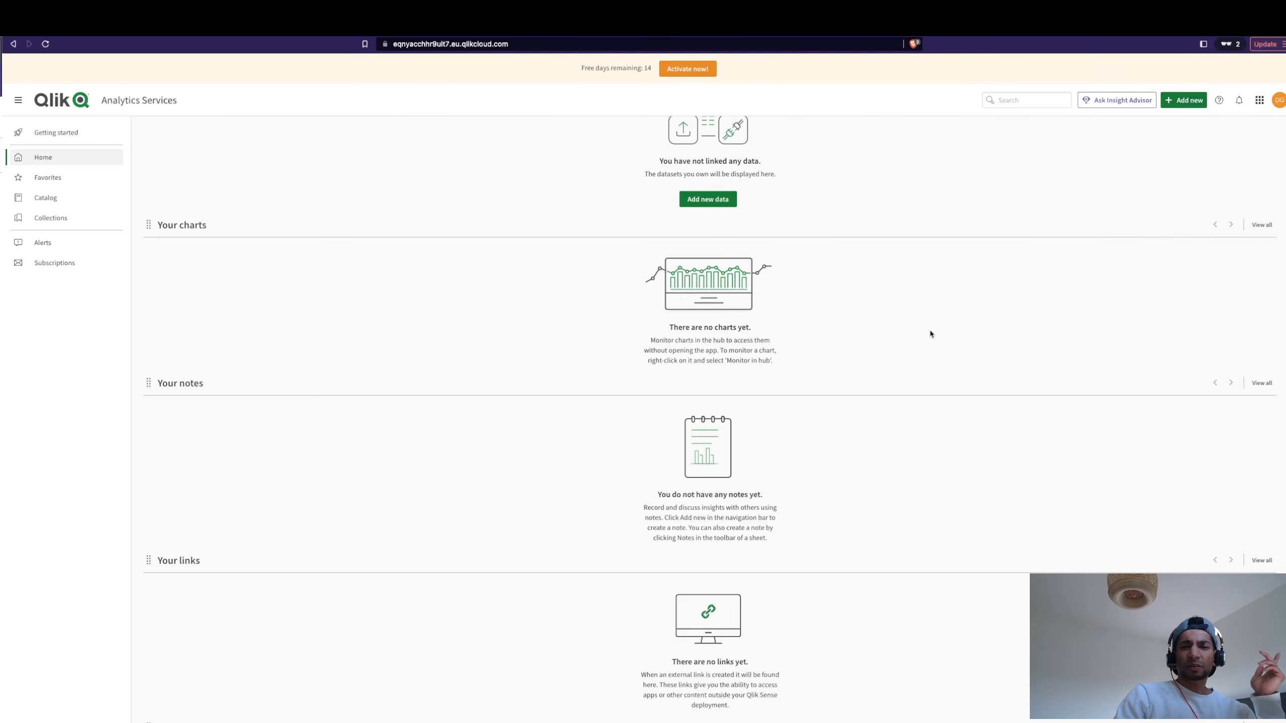
# Create a new analytics app named "Online sales" in the Personal space and have it open on creation.
pyautogui.click(1183, 101)
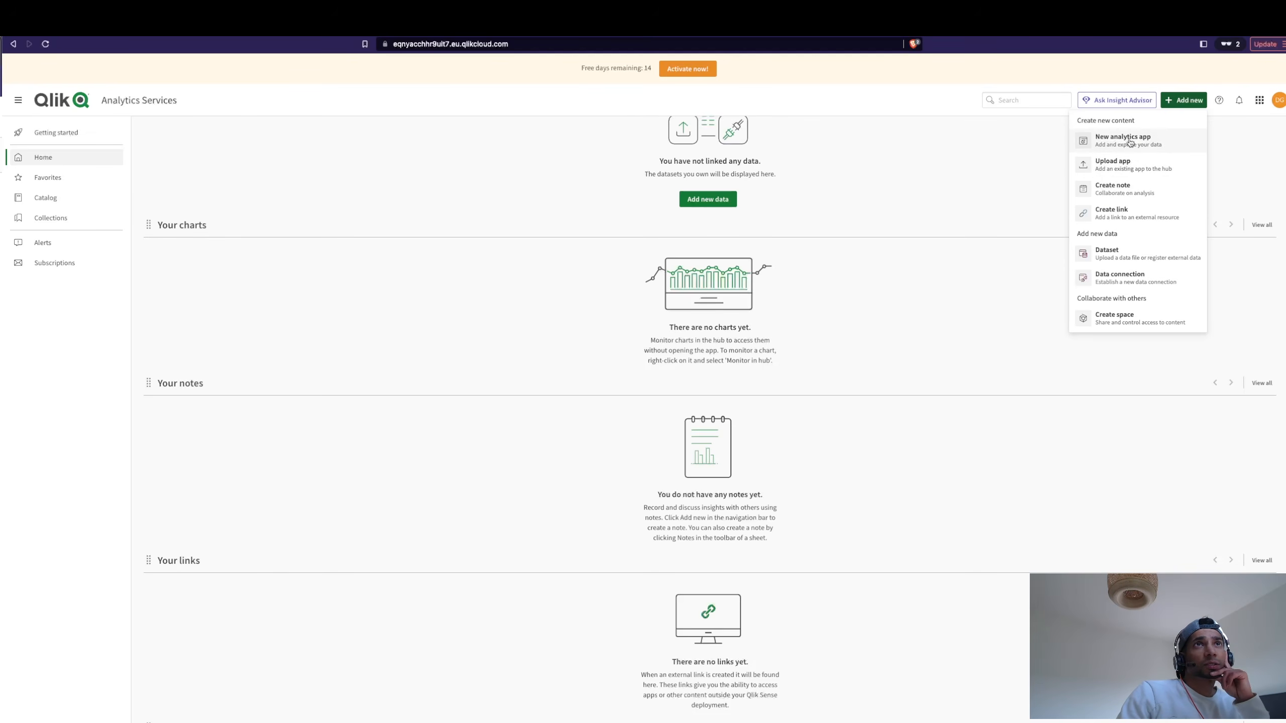
pyautogui.click(1130, 141)
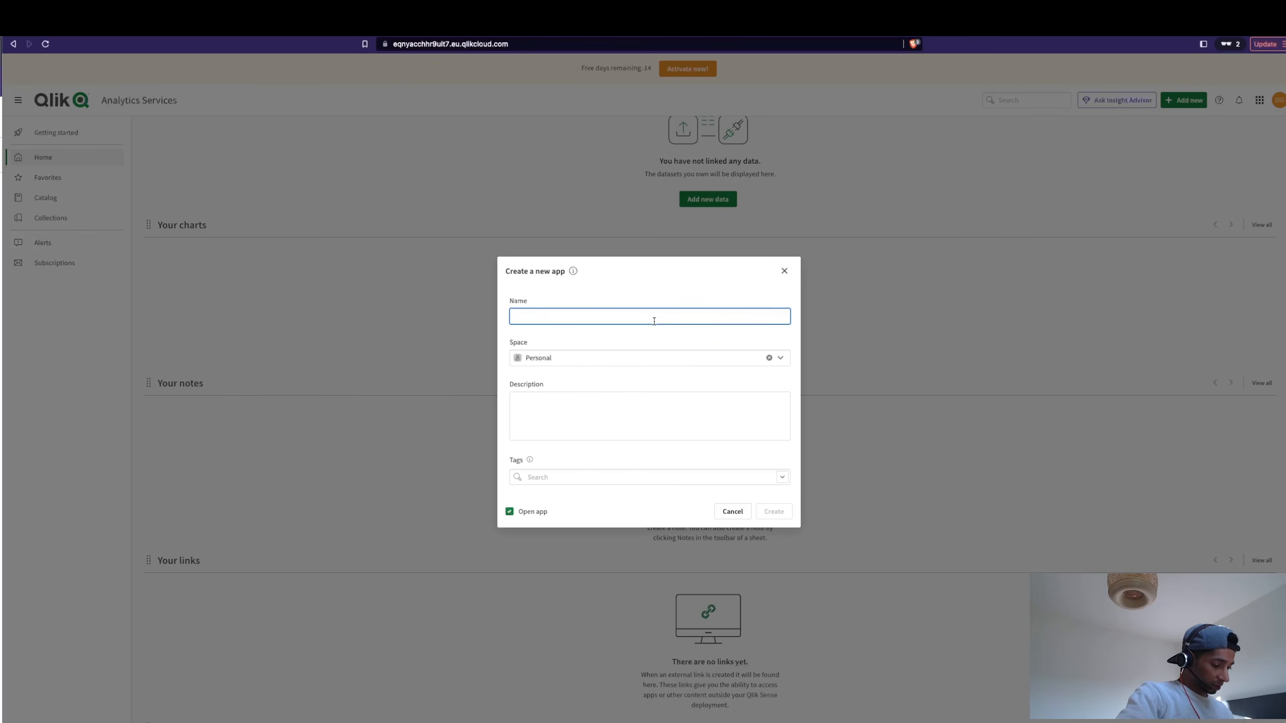
pyautogui.write('Cli')
pyautogui.press('BackSpace')
pyautogui.write('Online sales')
pyautogui.click(778, 513)
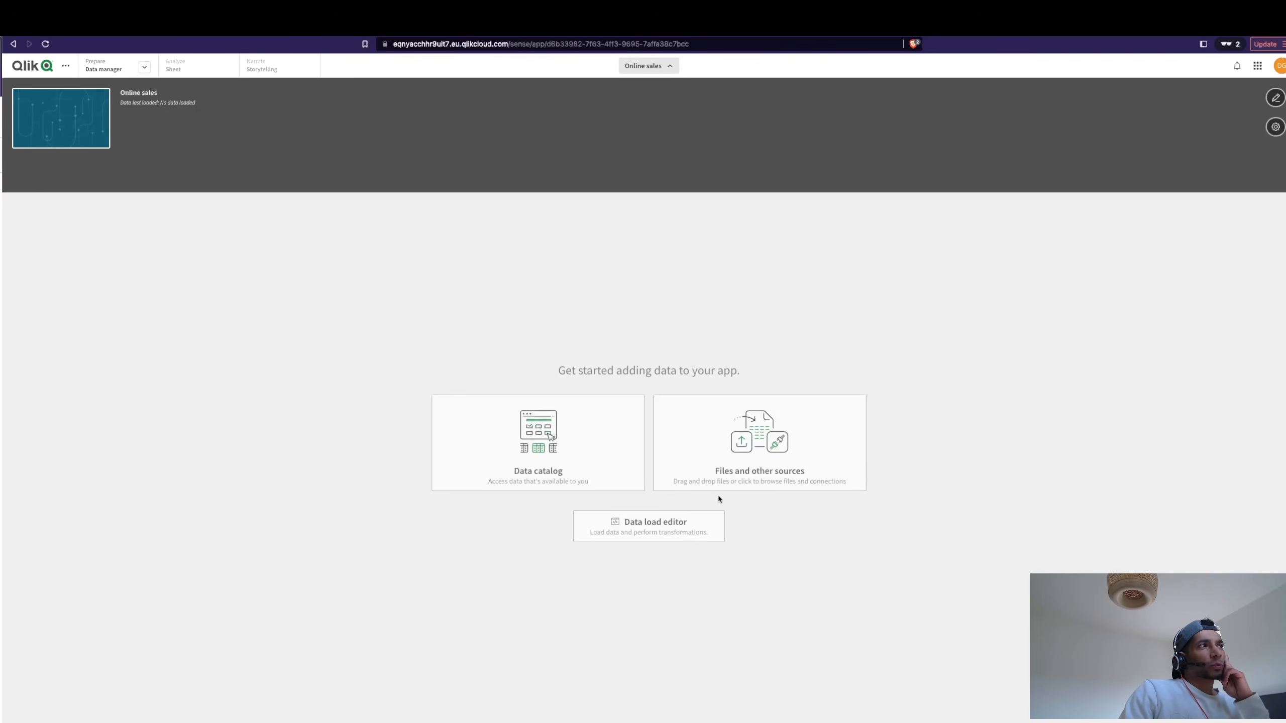
# Open the app's Data load editor and review the default SET statements in the Main section, including DateFormat.
pyautogui.click(660, 533)
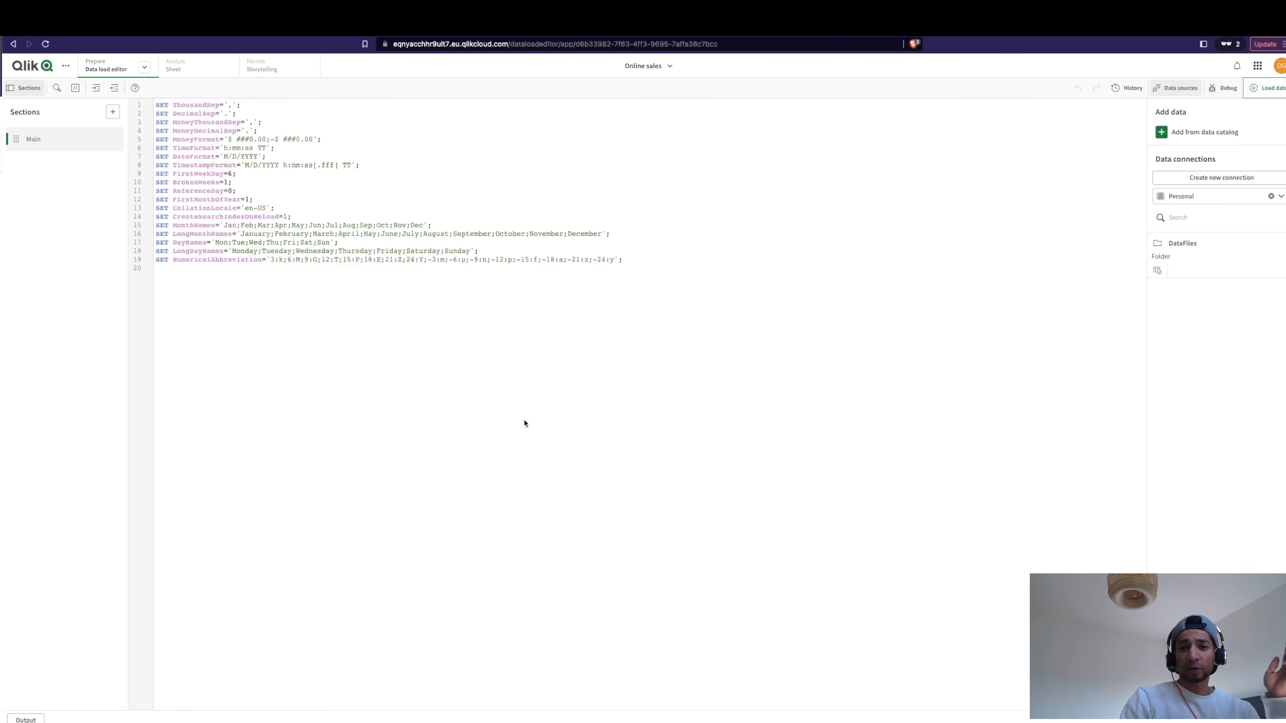
pyautogui.moveTo(641, 263); pyautogui.dragTo(156, 104)
pyautogui.click(419, 354)
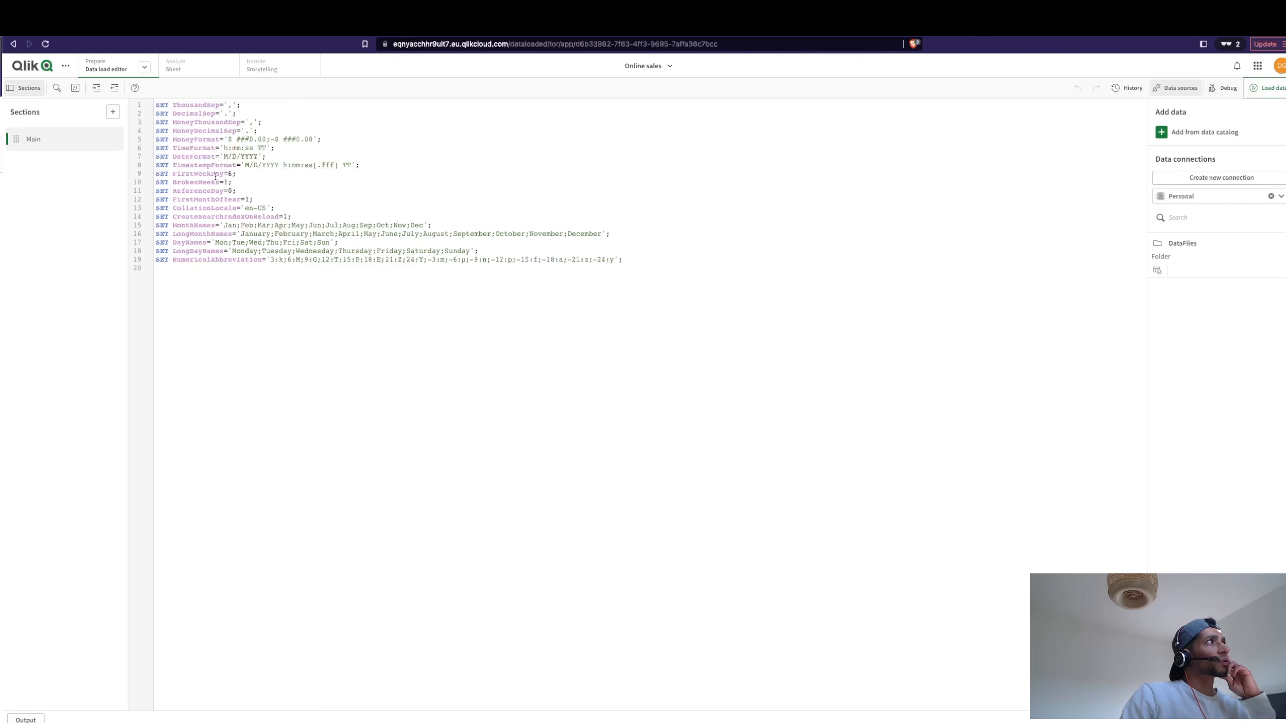
pyautogui.moveTo(202, 157); pyautogui.dragTo(185, 158)
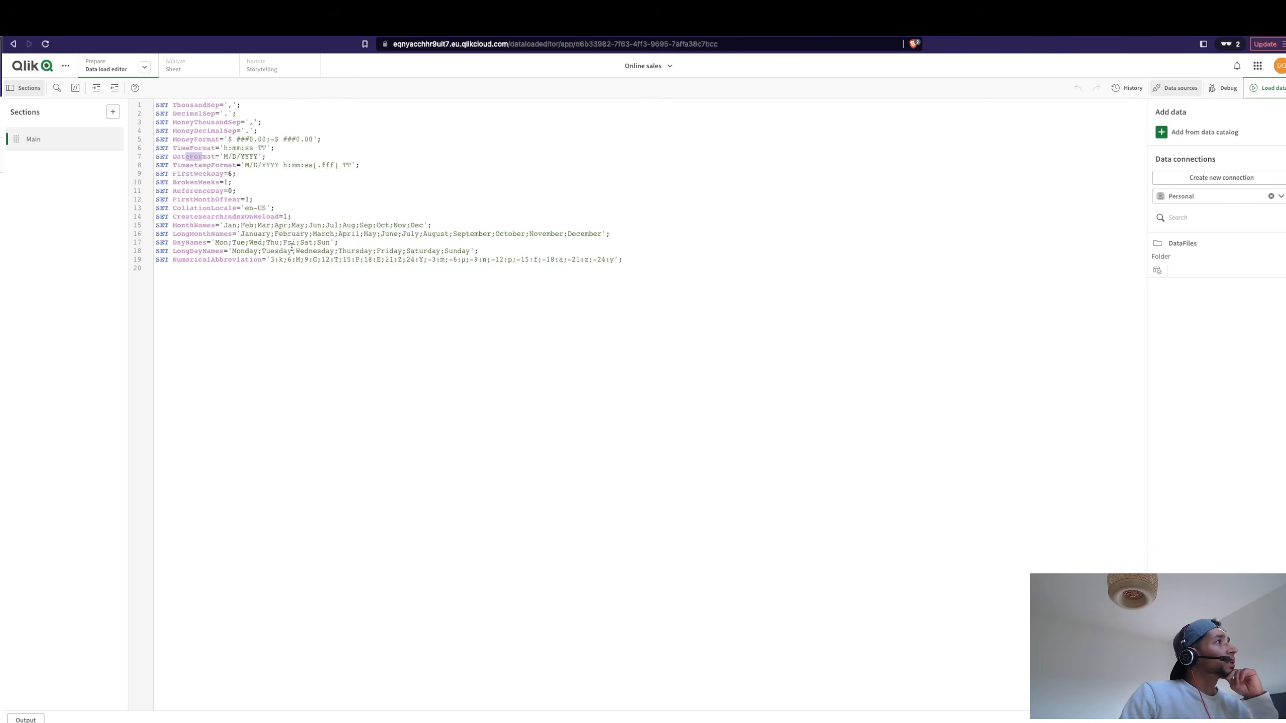
# Add two new script sections below Main and switch between all three sections to view their scripts.
pyautogui.click(113, 113)
pyautogui.click(114, 113)
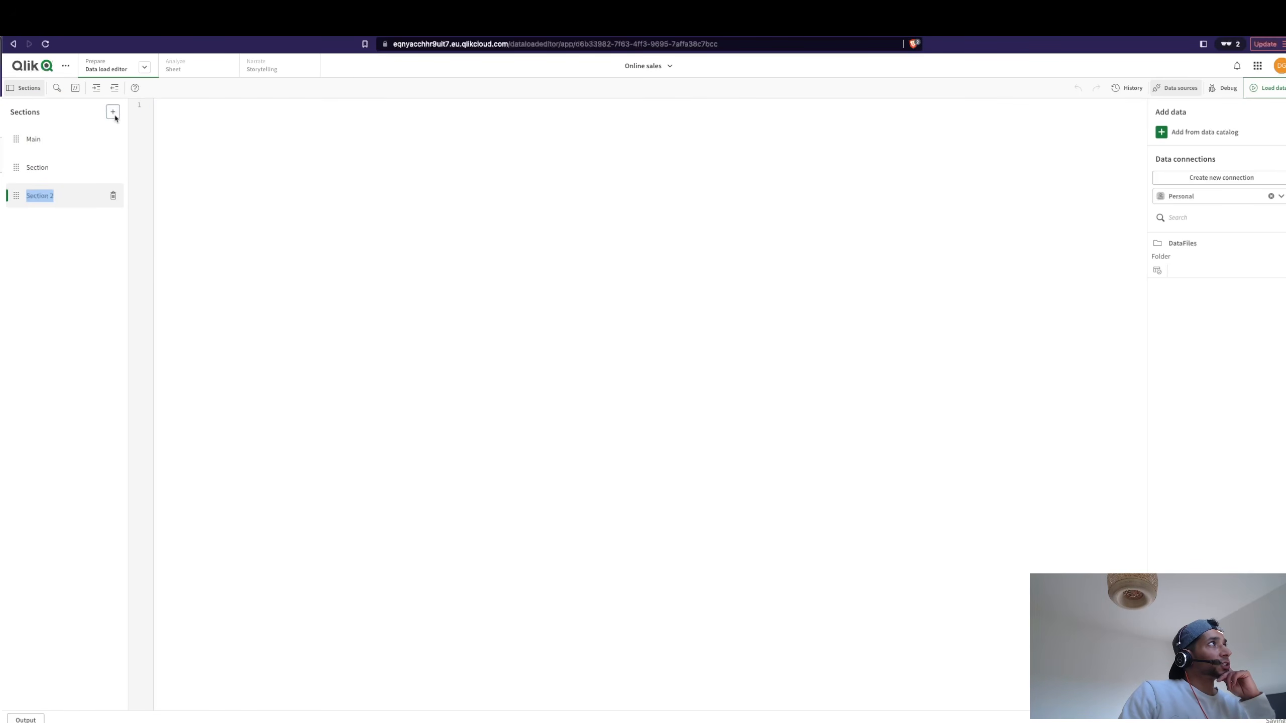
pyautogui.click(78, 177)
pyautogui.click(76, 193)
pyautogui.click(70, 170)
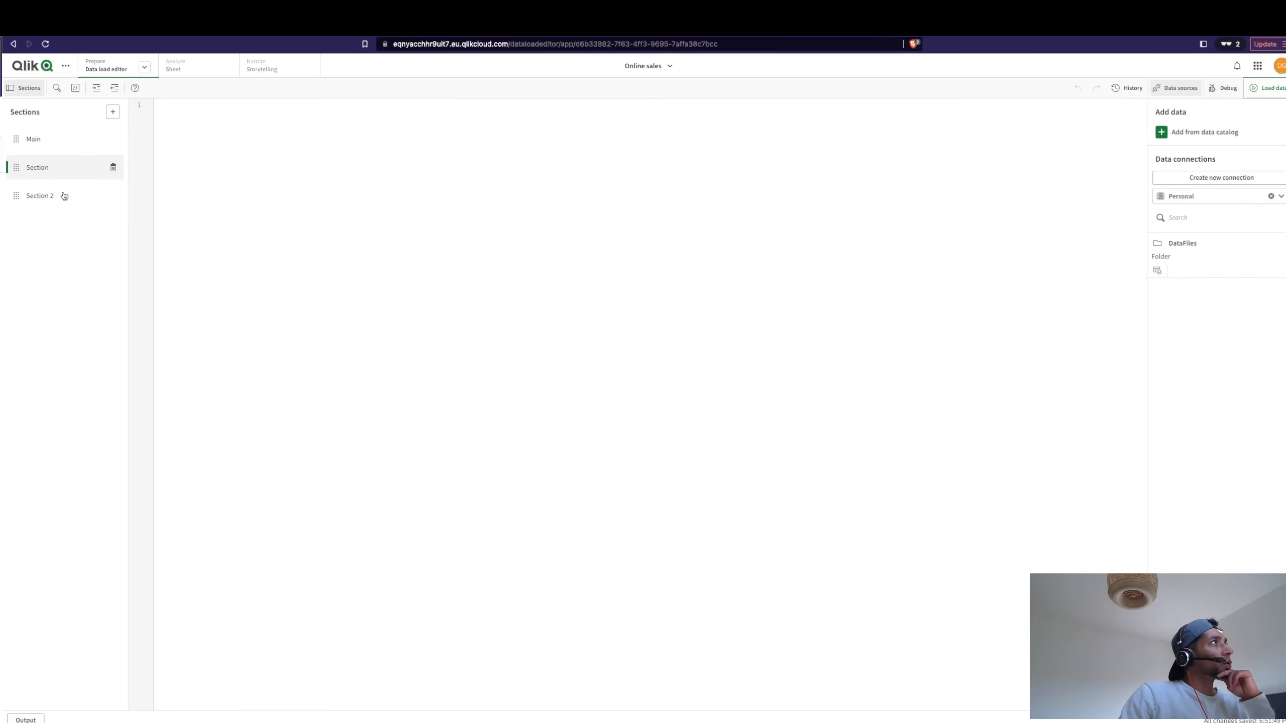
pyautogui.click(64, 195)
pyautogui.click(48, 140)
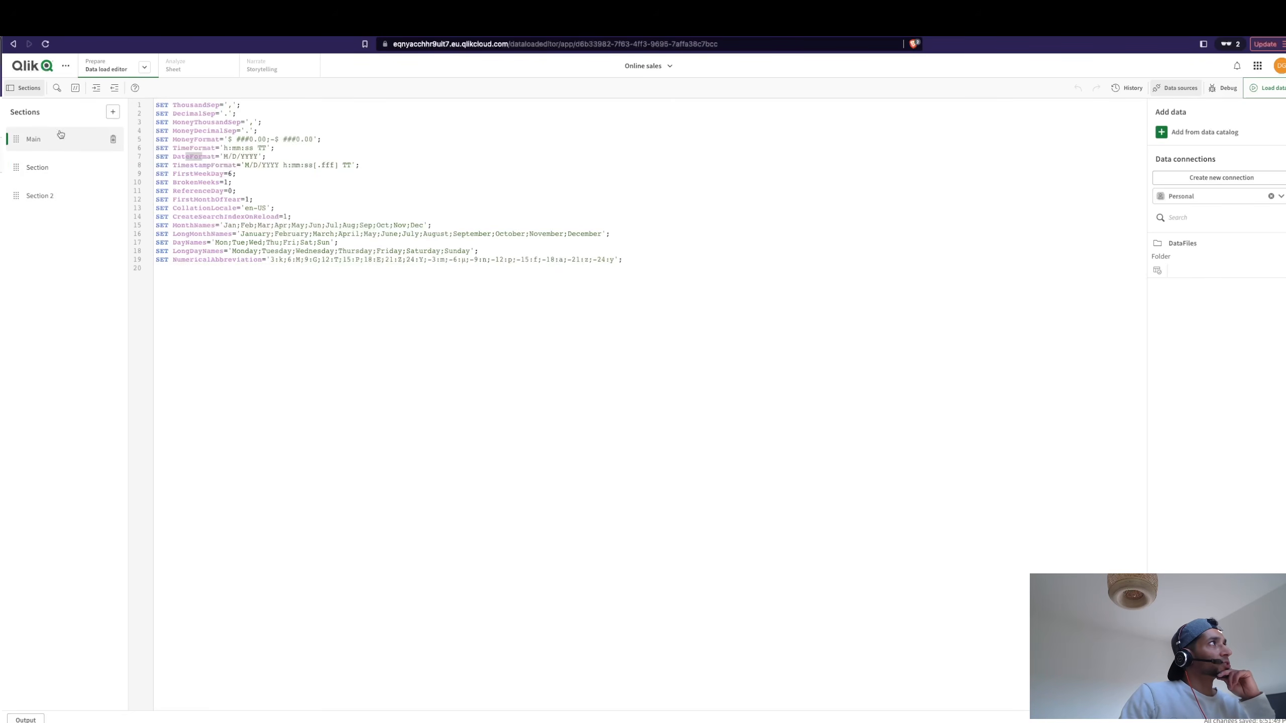
pyautogui.click(58, 169)
pyautogui.click(60, 196)
pyautogui.click(50, 146)
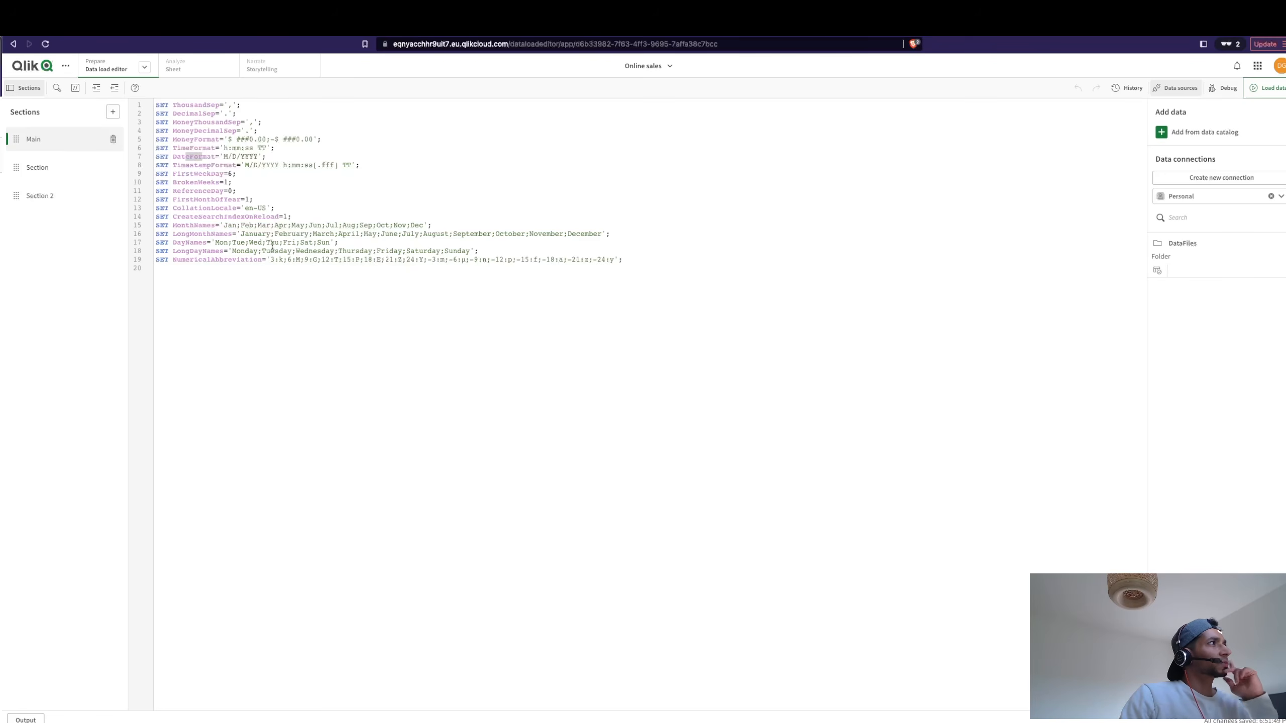
# Rename the first new script section below Main as "data load".
pyautogui.click(53, 173)
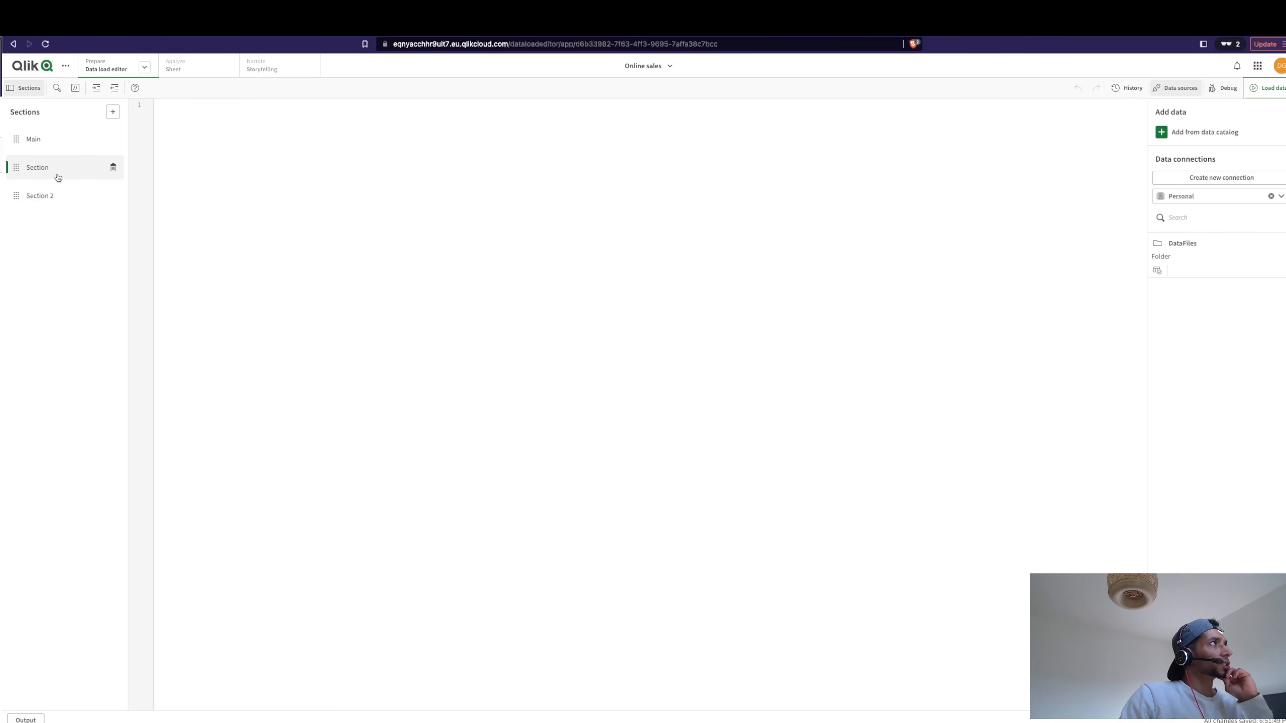
pyautogui.moveTo(54, 168); pyautogui.dragTo(31, 172)
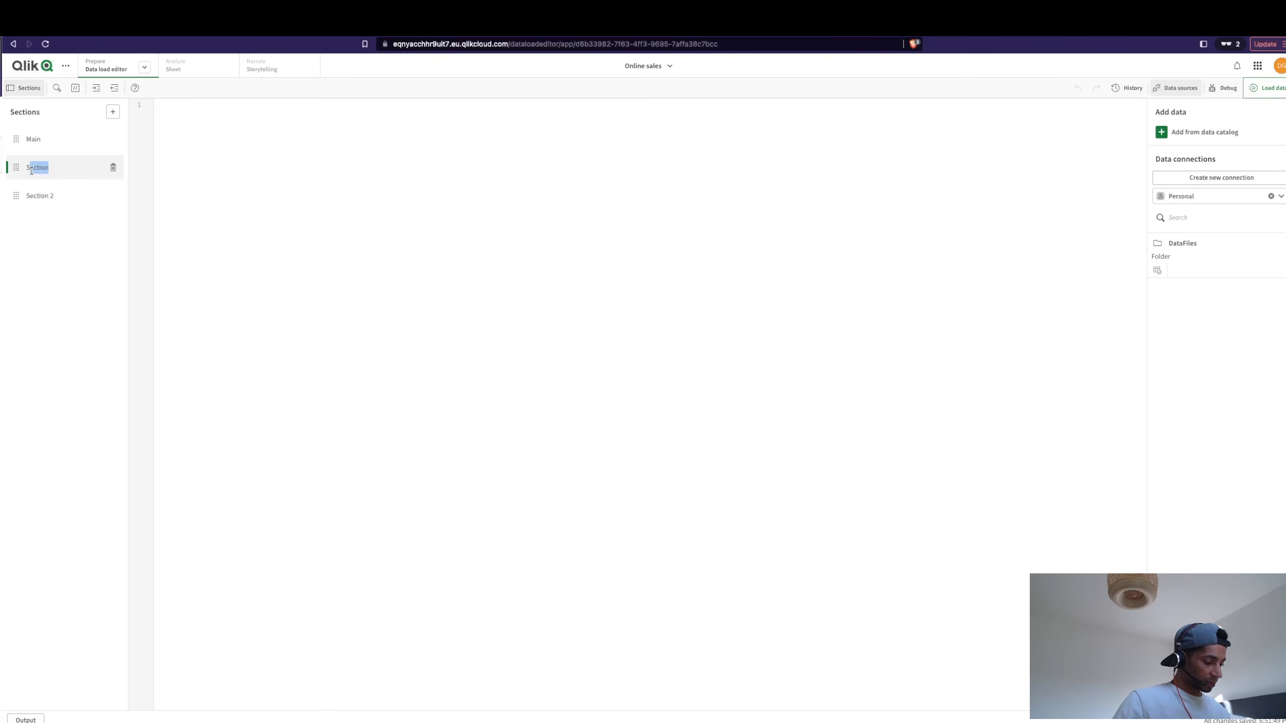
pyautogui.write('data load')
pyautogui.click(30, 168)
pyautogui.press('BackSpace')
pyautogui.click(274, 190)
pyautogui.write('sjdhfbalshbfah')
pyautogui.write('sj')
pyautogui.press('super+BackSpace')
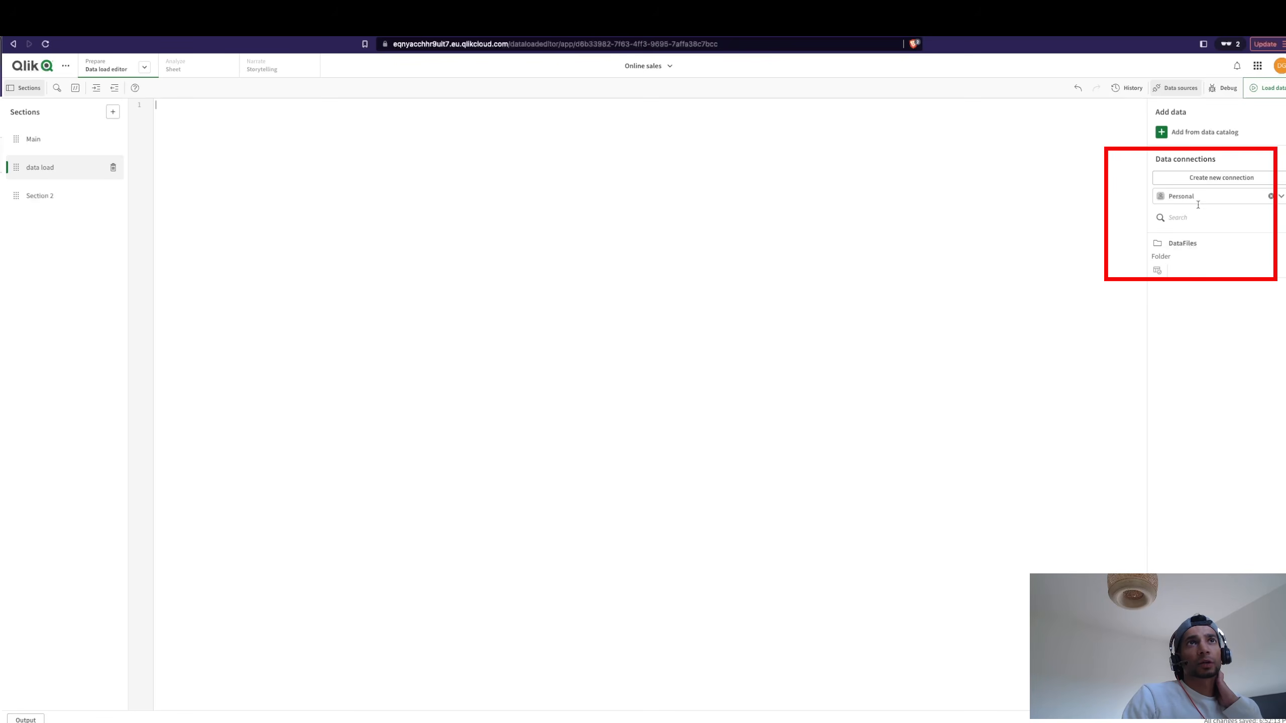
# Examine the file locations and data sources offered for a new data connection, and leave without creating one.
pyautogui.click(1208, 179)
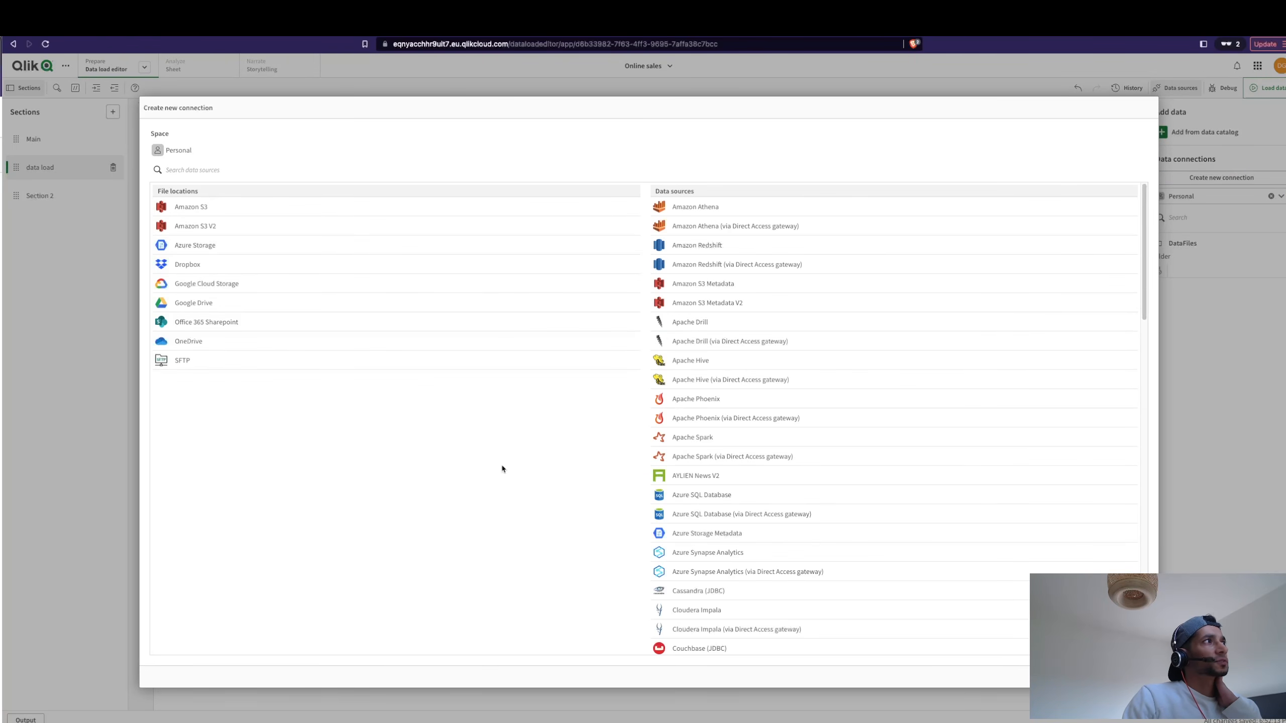
pyautogui.scroll(-15, 769, 465)
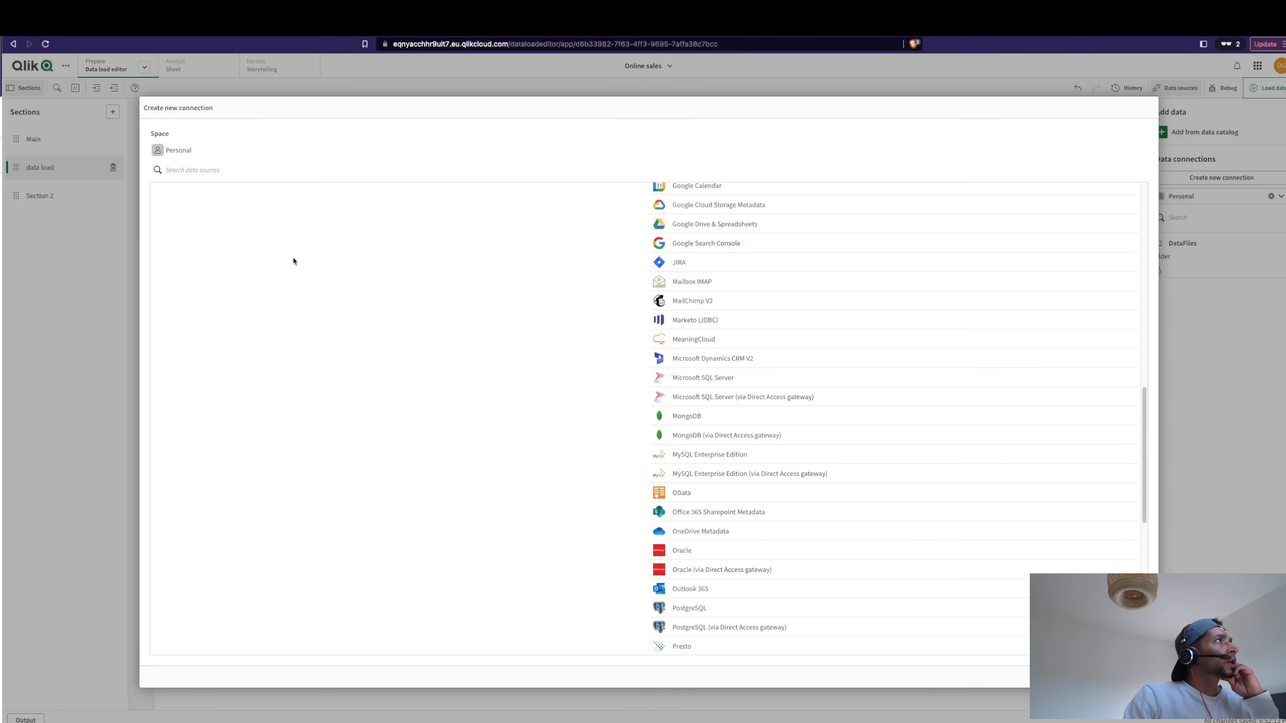
pyautogui.scroll(15, 434, 400)
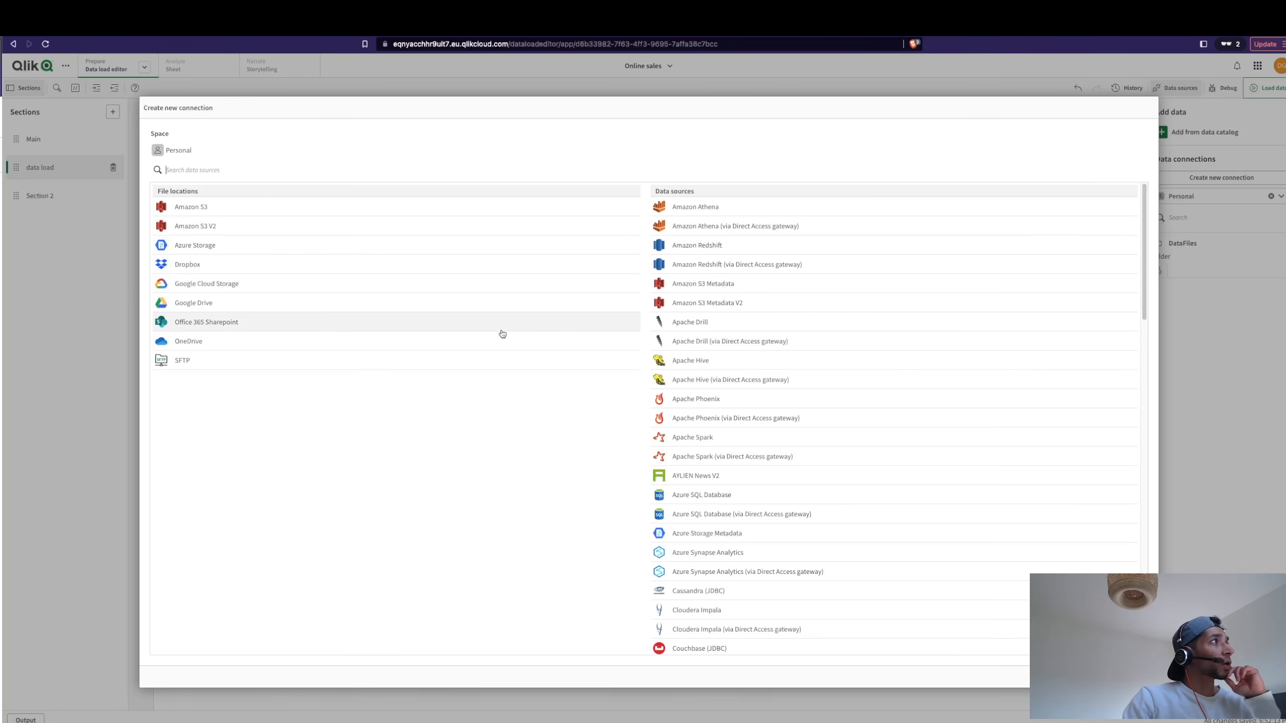
pyautogui.scroll(-6, 776, 375)
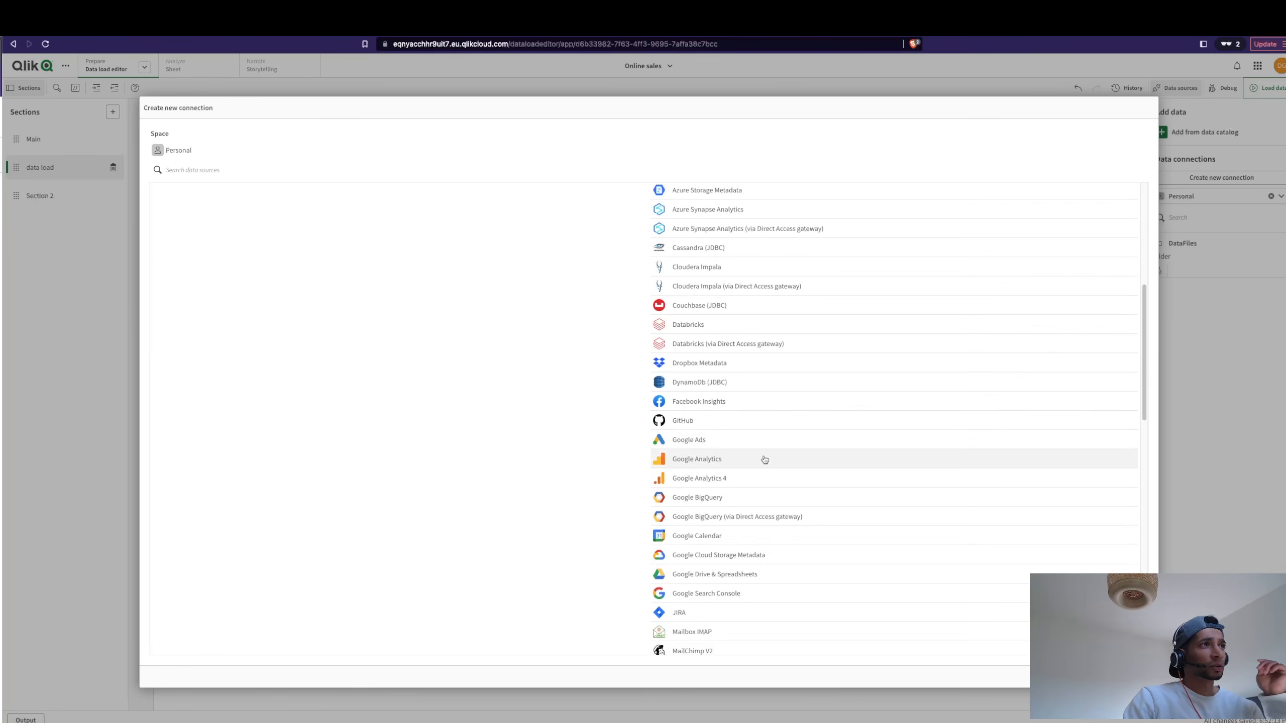
pyautogui.scroll(-7, 765, 456)
pyautogui.scroll(-5, 769, 491)
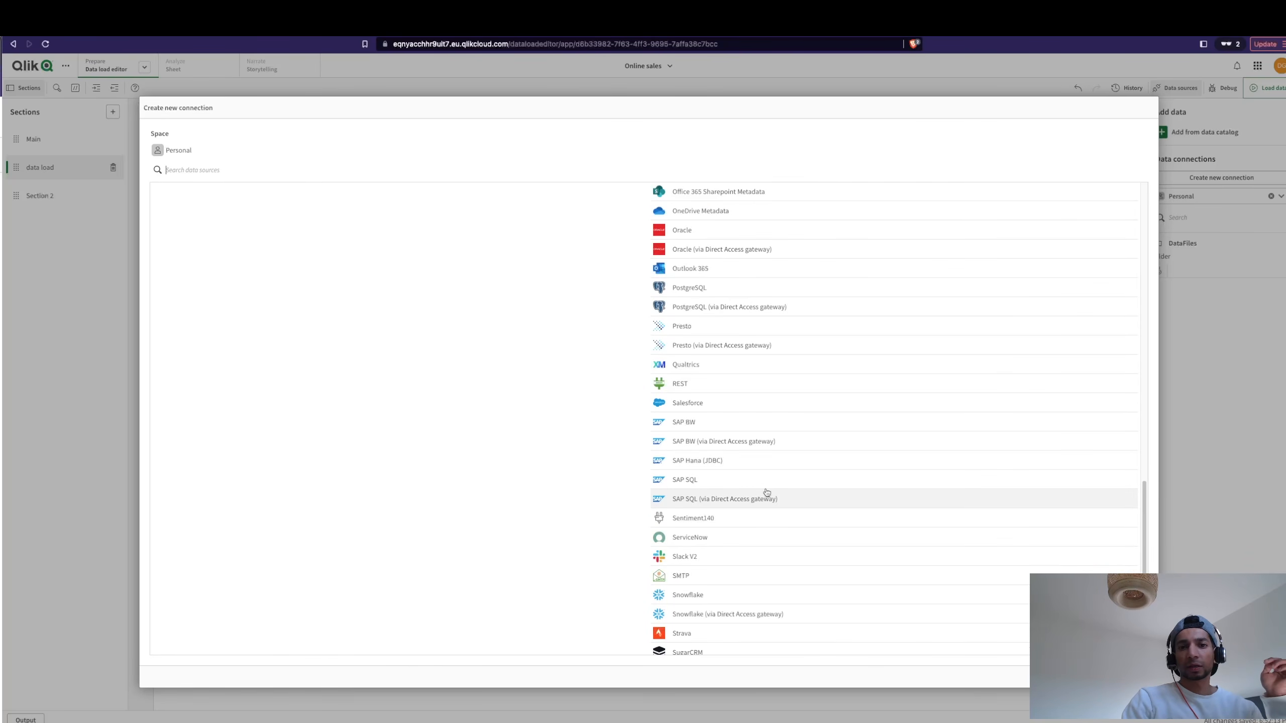
pyautogui.scroll(20, 766, 493)
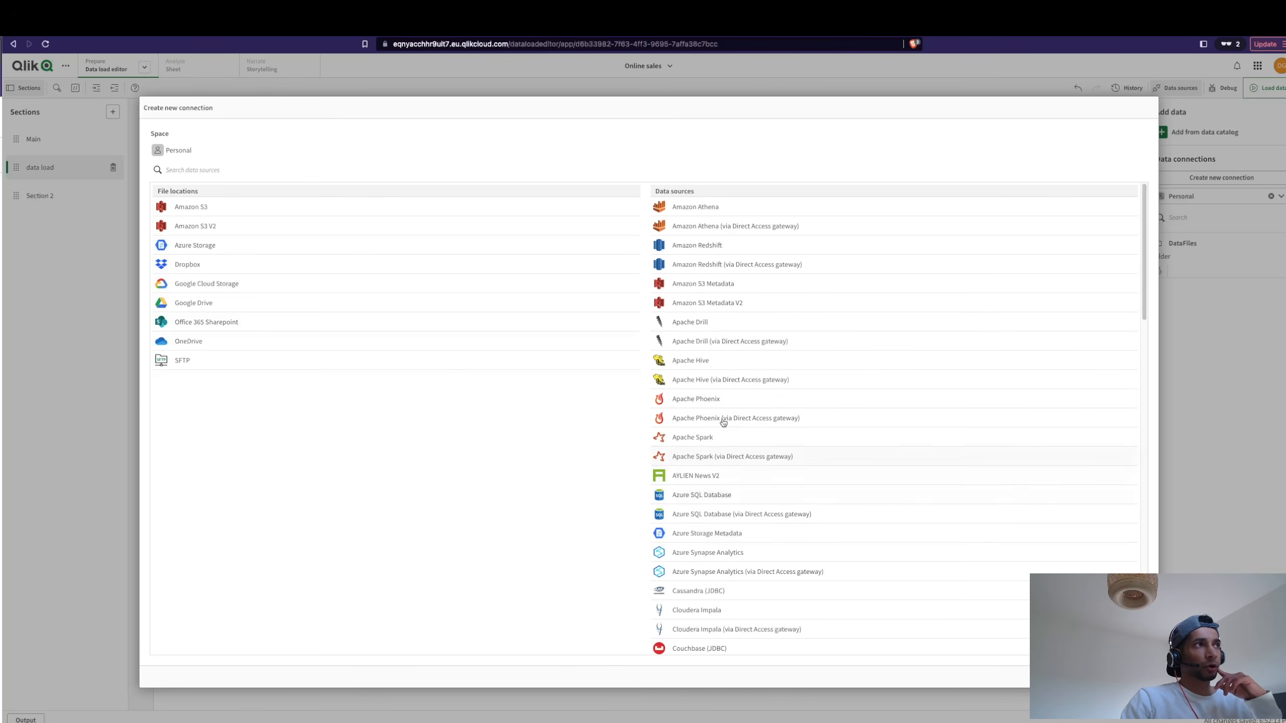
pyautogui.scroll(-6, 716, 463)
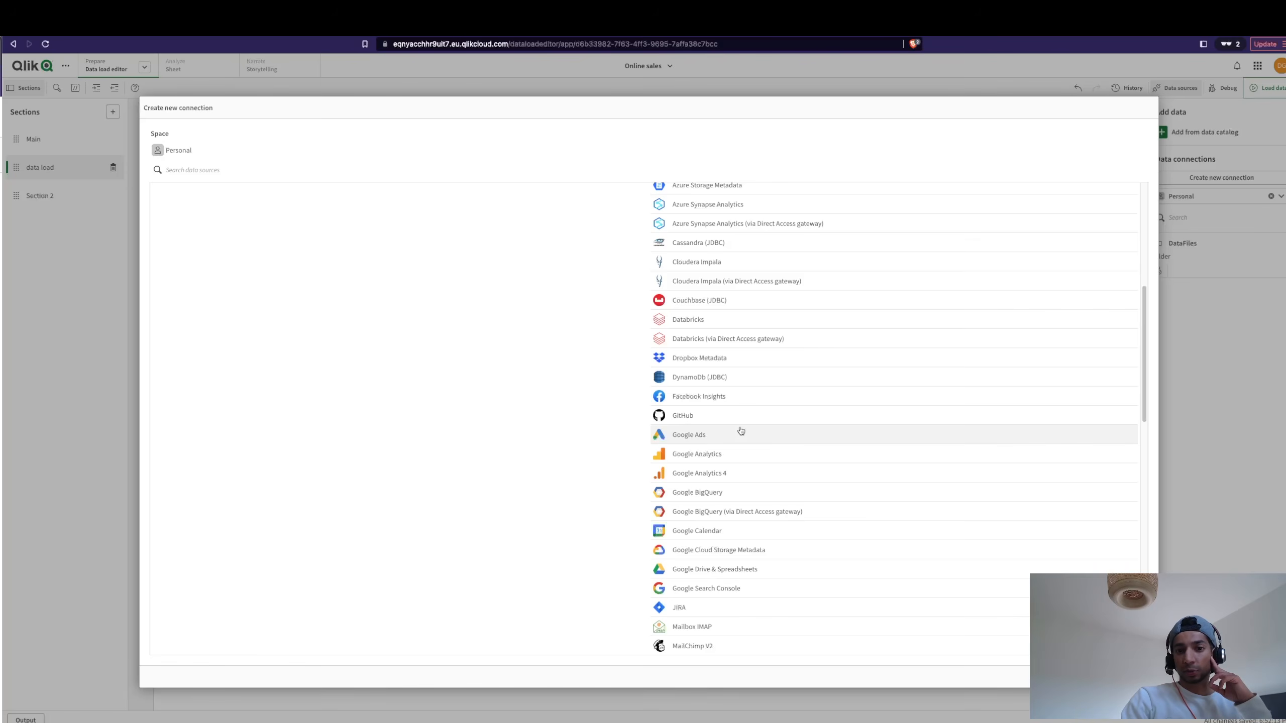
pyautogui.press('Escape')
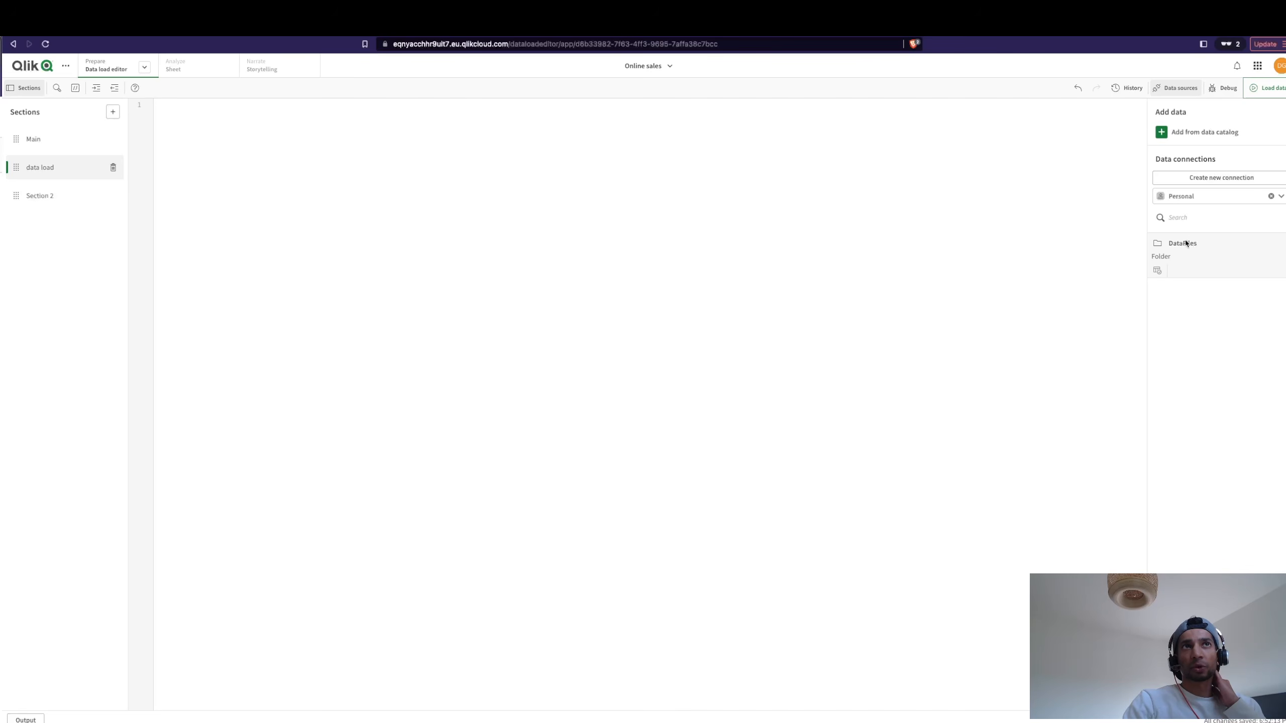
# Upload olist_customers_dataset.csv from the local Online sales folder into the DataFiles connection.
pyautogui.click(1158, 270)
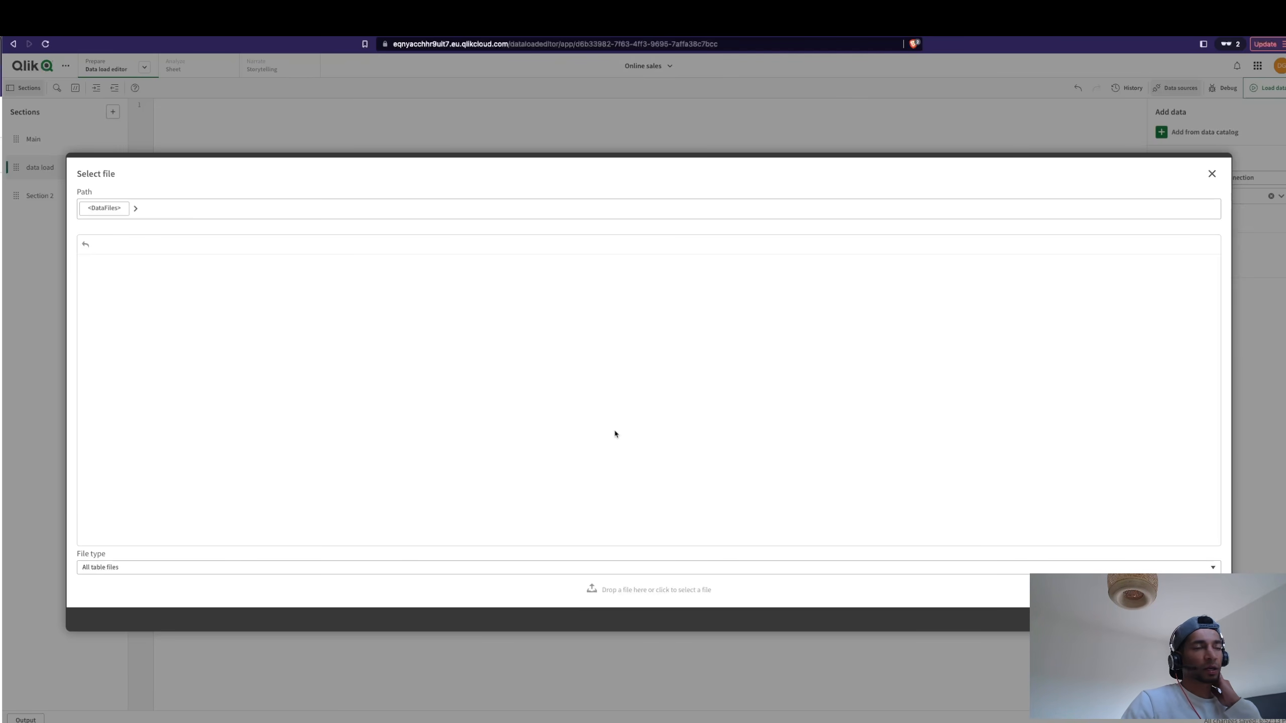
pyautogui.click(634, 596)
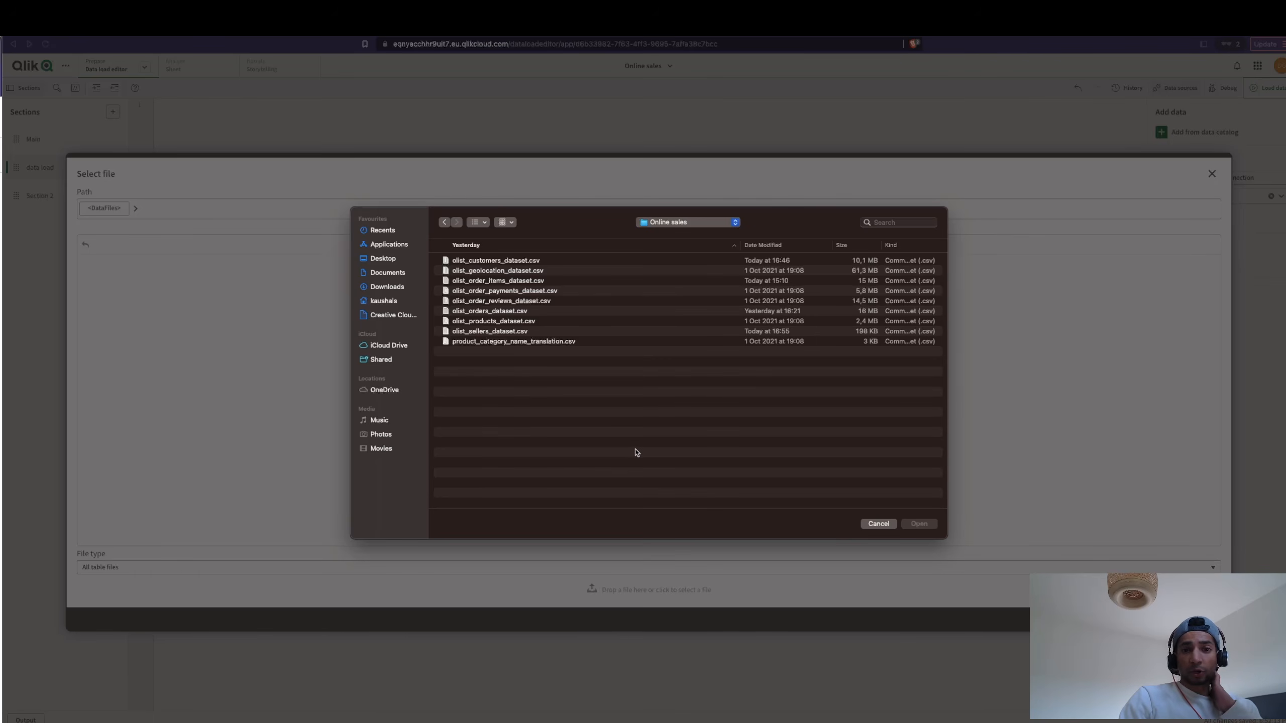
pyautogui.click(490, 262)
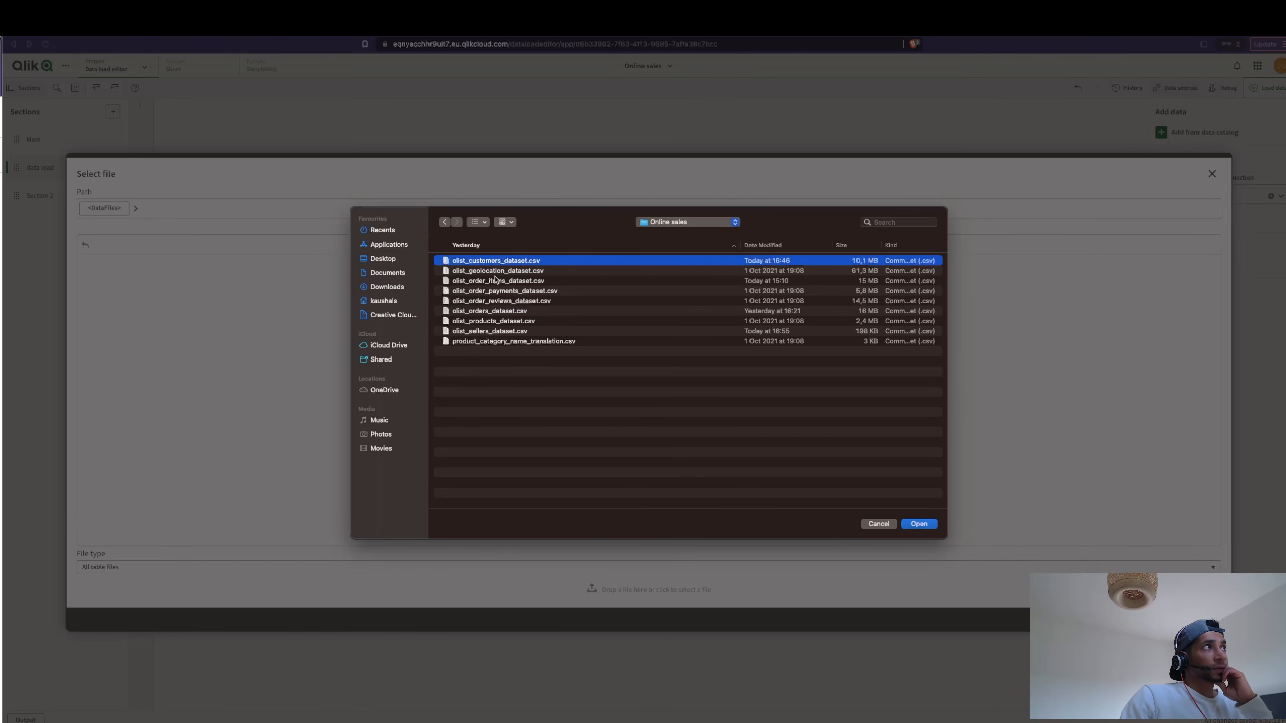
pyautogui.click(496, 272)
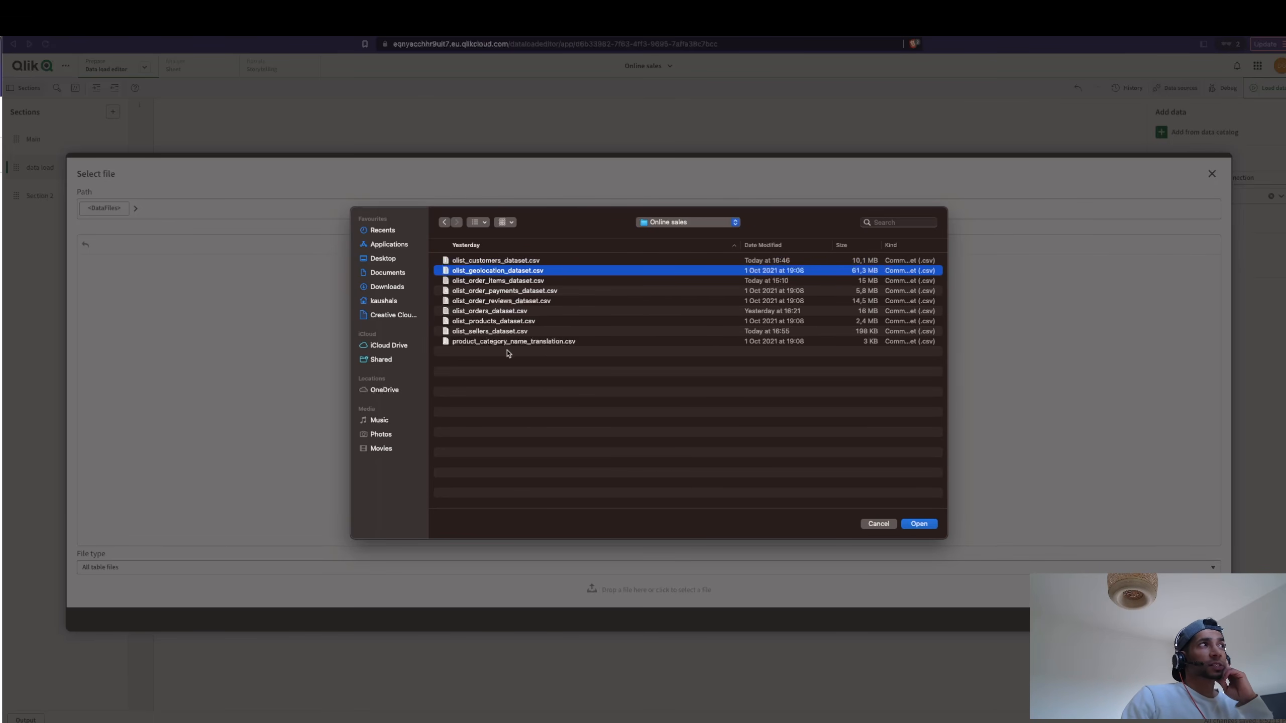
pyautogui.press('Up')
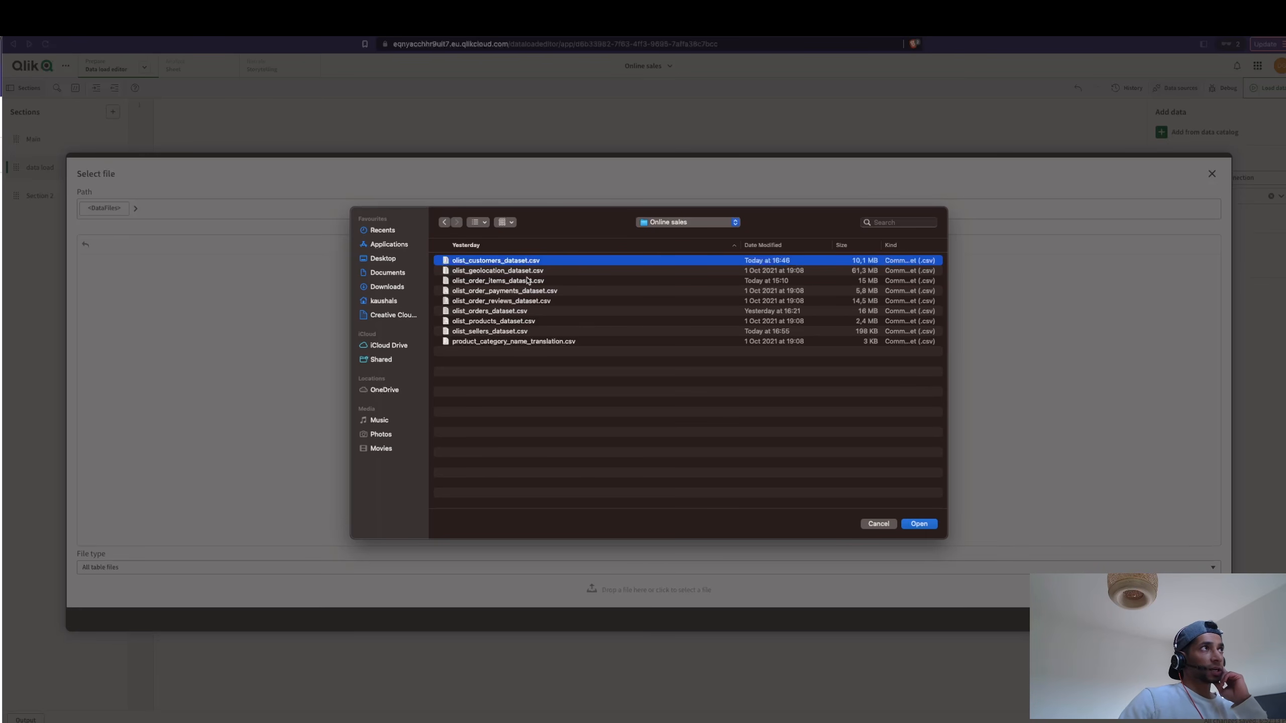
pyautogui.click(521, 415)
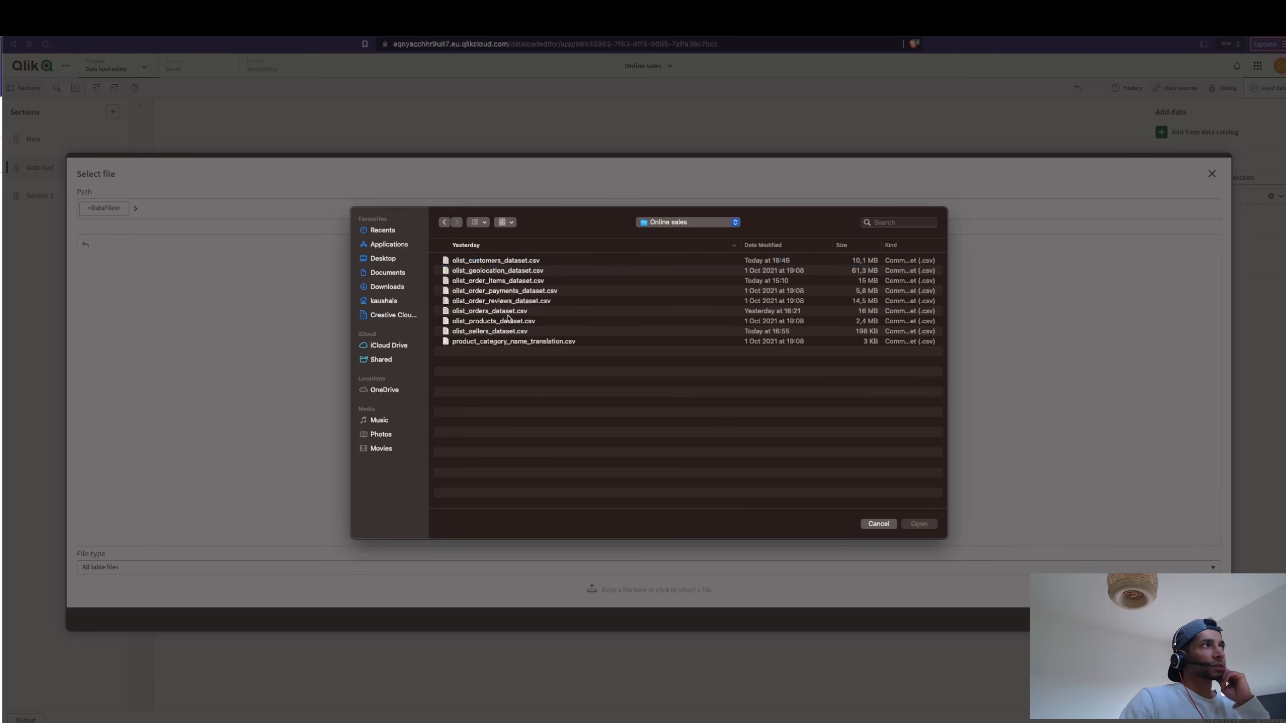
pyautogui.click(507, 263)
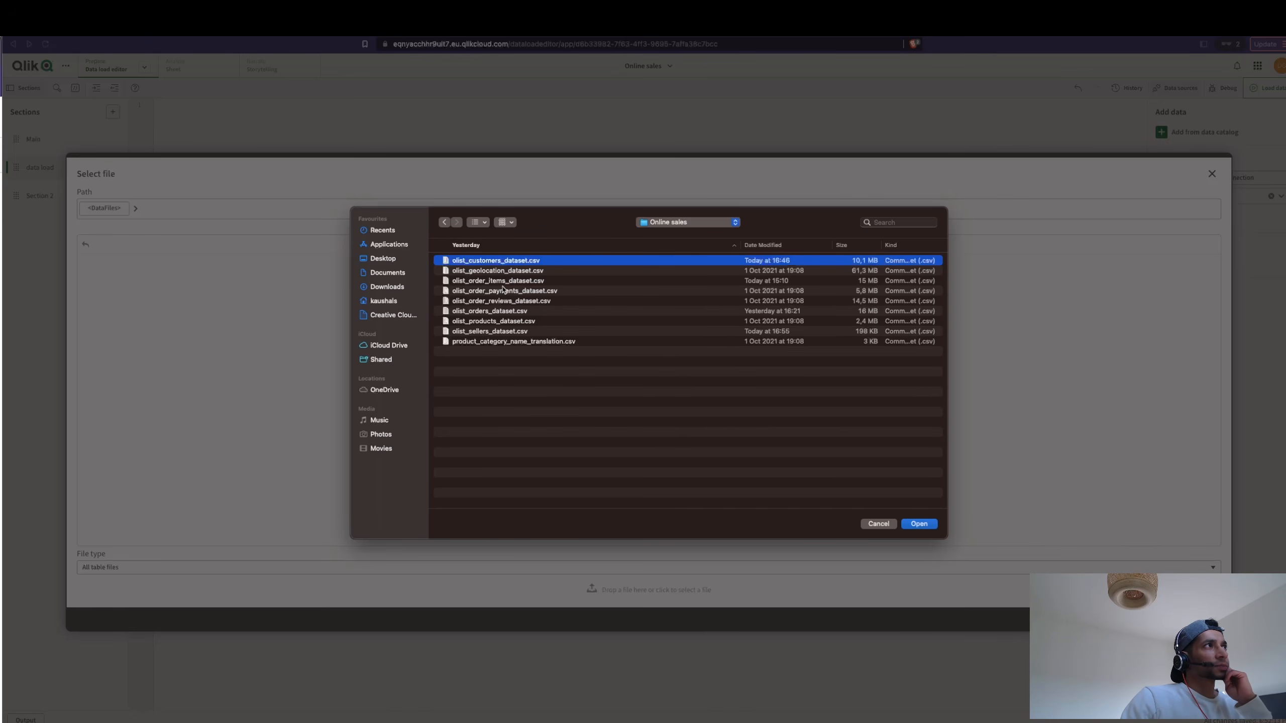
pyautogui.click(930, 525)
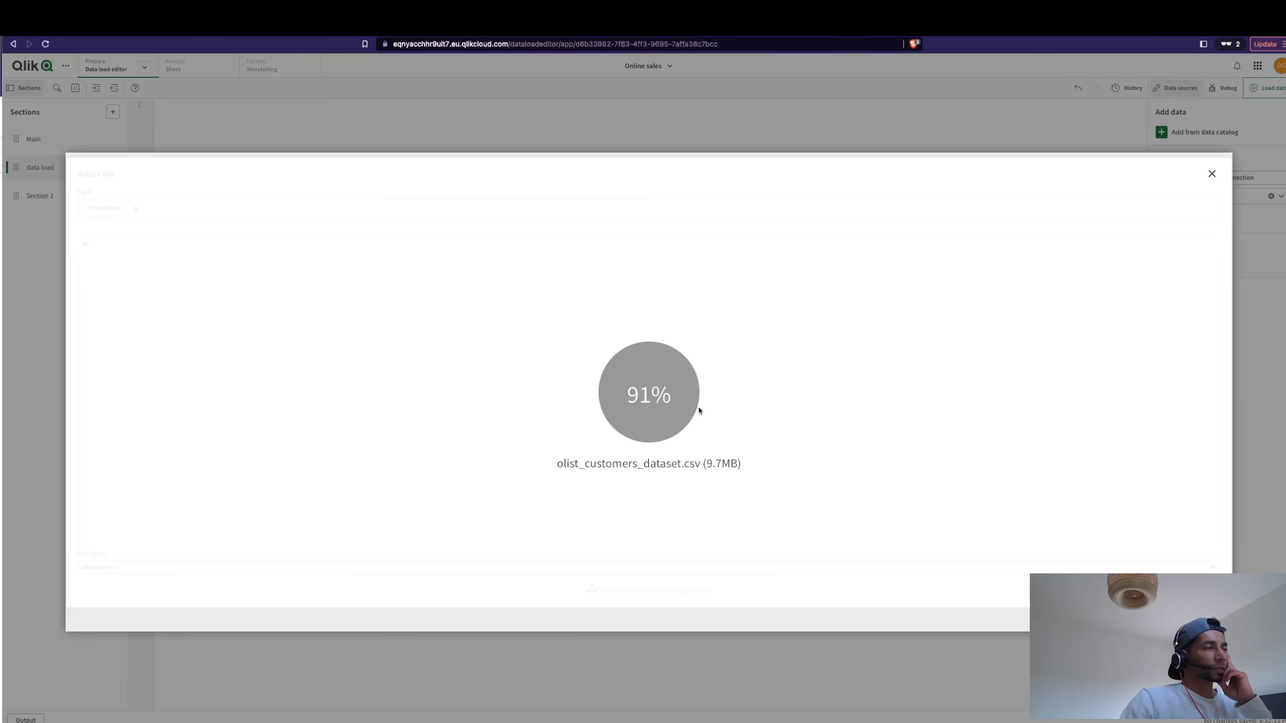
# Upload olist_geolocation_dataset.csv from the Online sales folder into DataFiles as well.
pyautogui.click(641, 593)
pyautogui.click(506, 272)
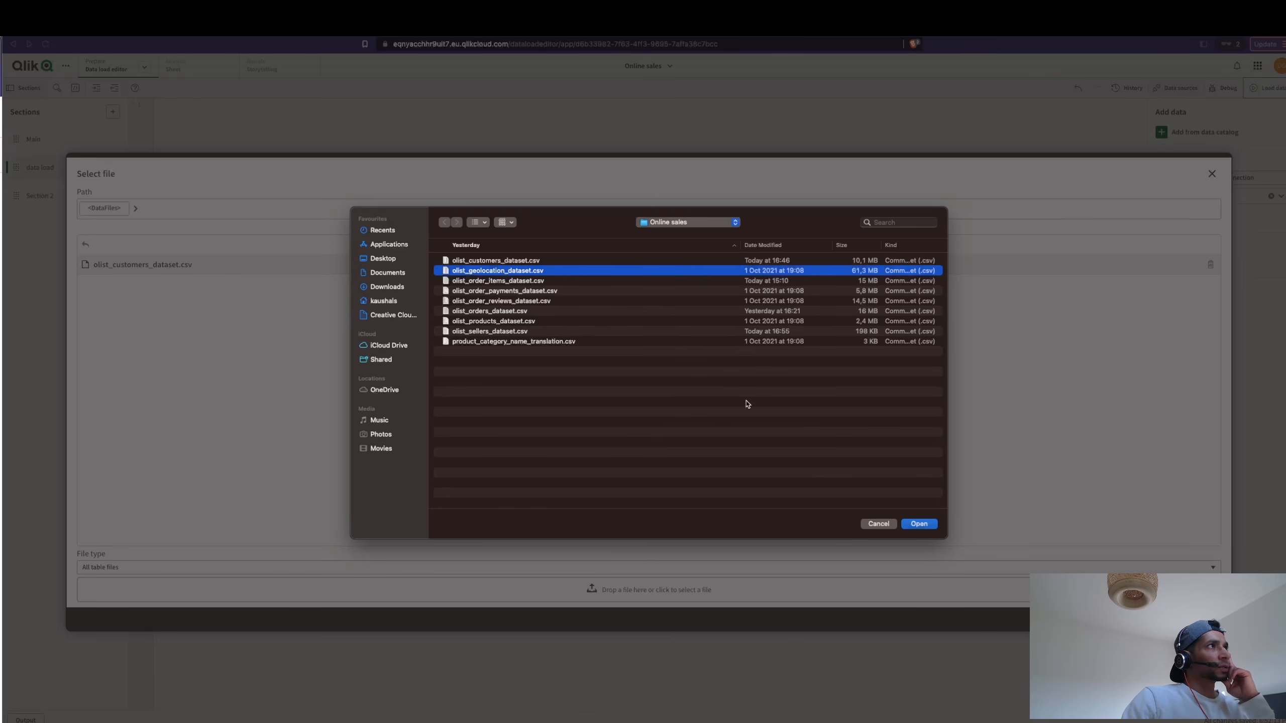
pyautogui.click(918, 524)
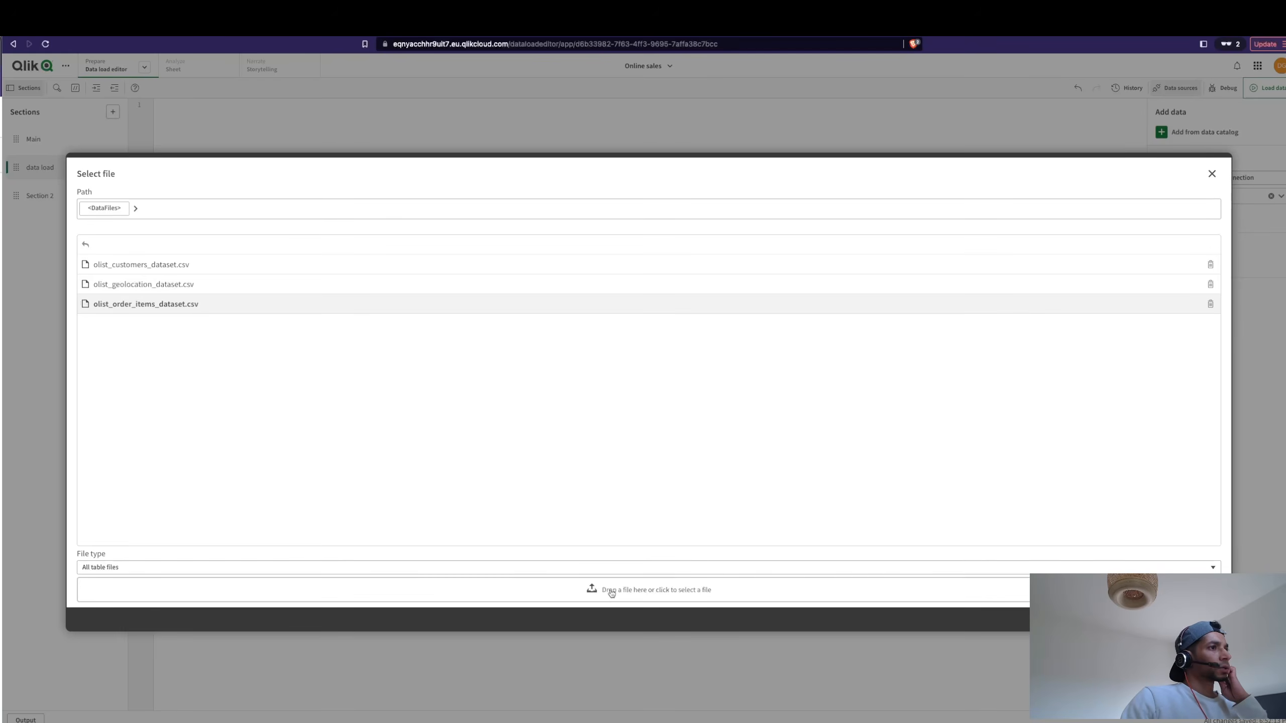
# Upload olist_order_payments_dataset.csv and olist_order_reviews_dataset.csv from the local Online sales folder into DataFiles.
pyautogui.click(608, 590)
pyautogui.click(506, 287)
pyautogui.click(918, 526)
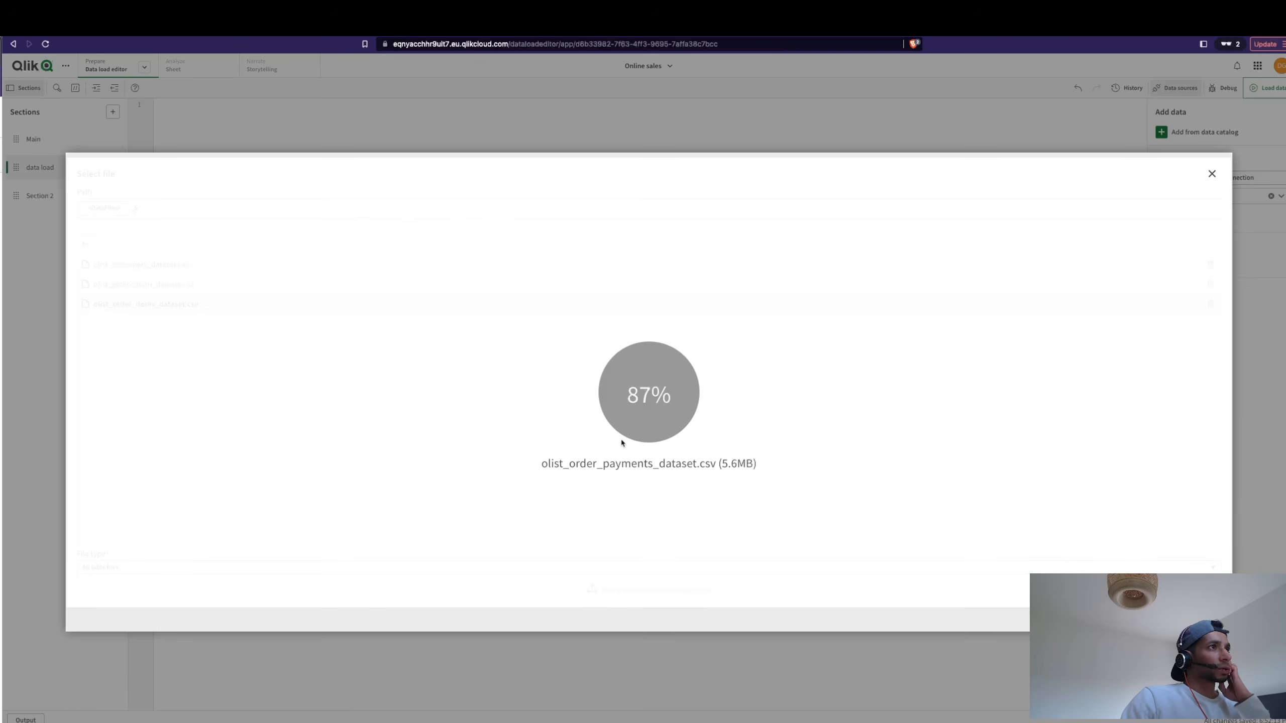
pyautogui.click(689, 590)
pyautogui.click(501, 301)
pyautogui.click(919, 524)
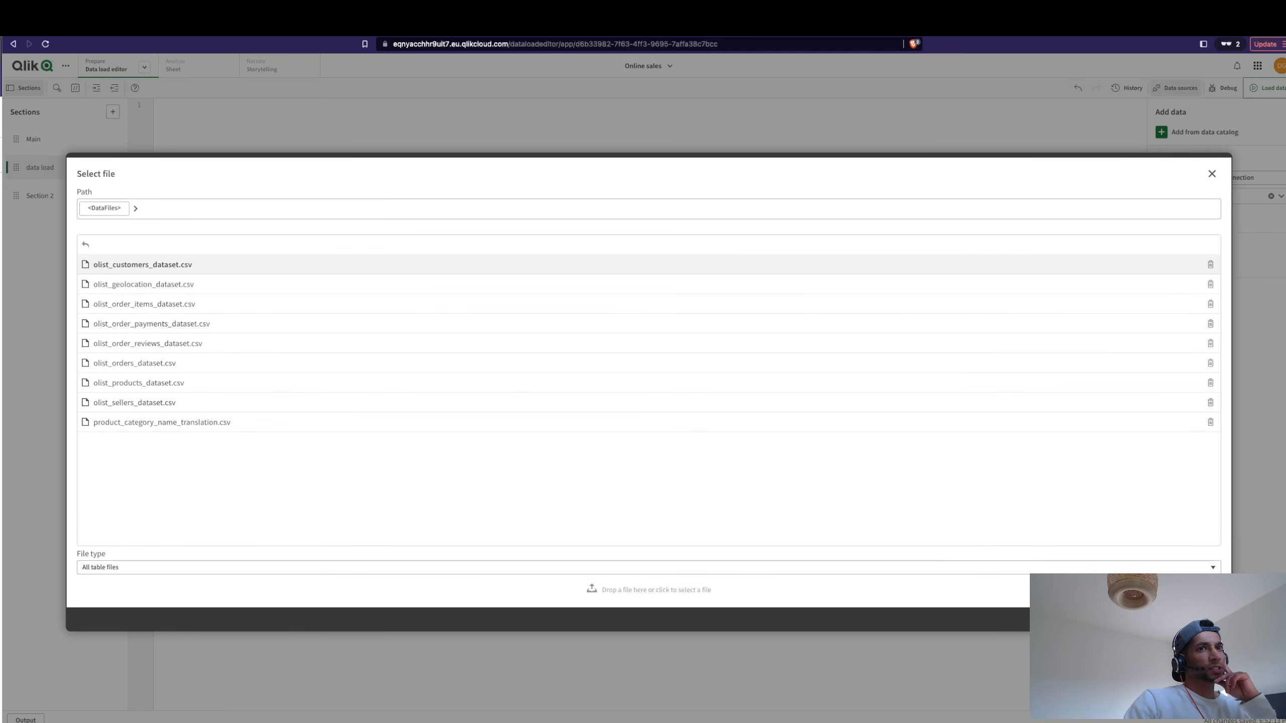
# Open olist_customers_dataset.csv for data selection, try the Comma delimiter and a header size of 1, and restore Semicolon and 0.
pyautogui.click(142, 264)
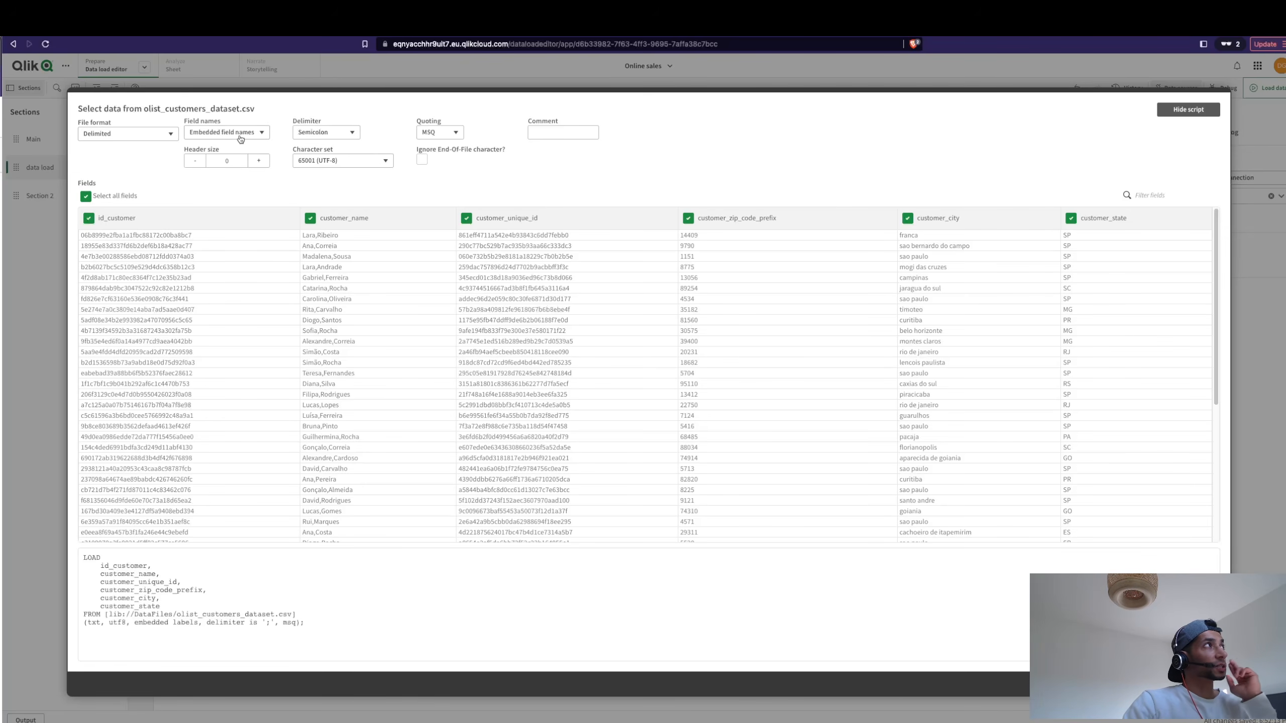
pyautogui.click(320, 134)
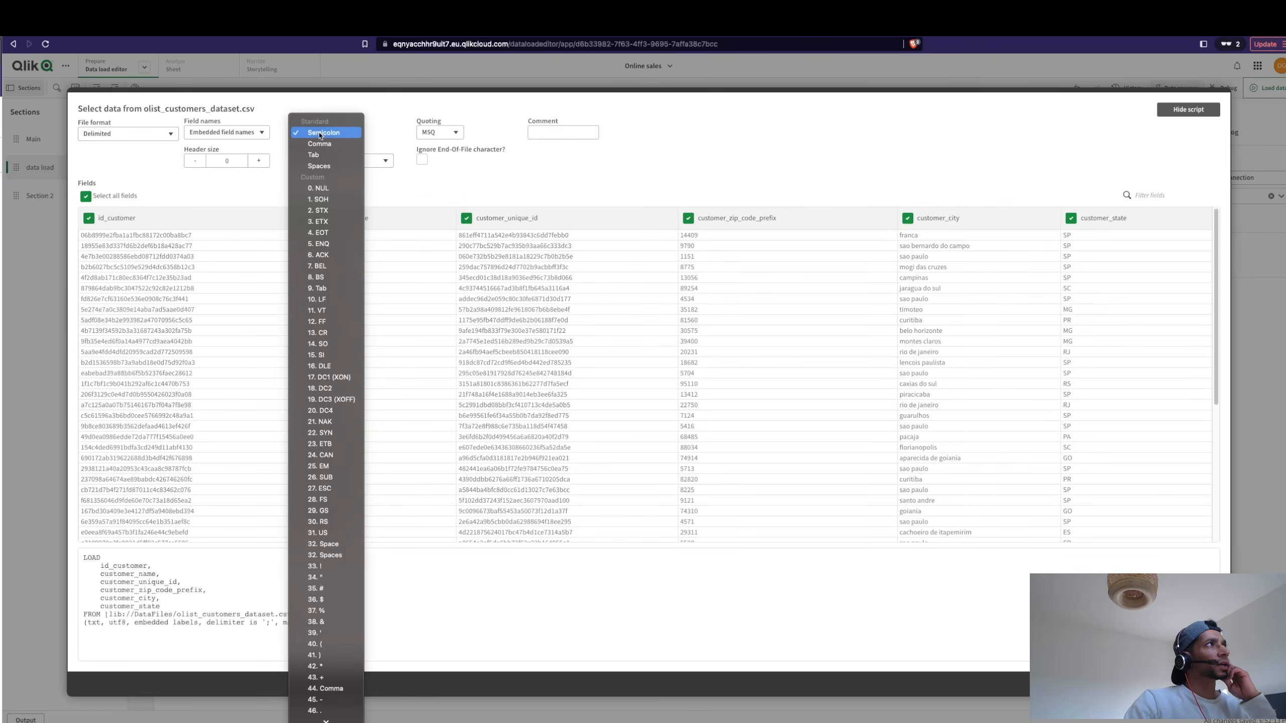
pyautogui.click(319, 145)
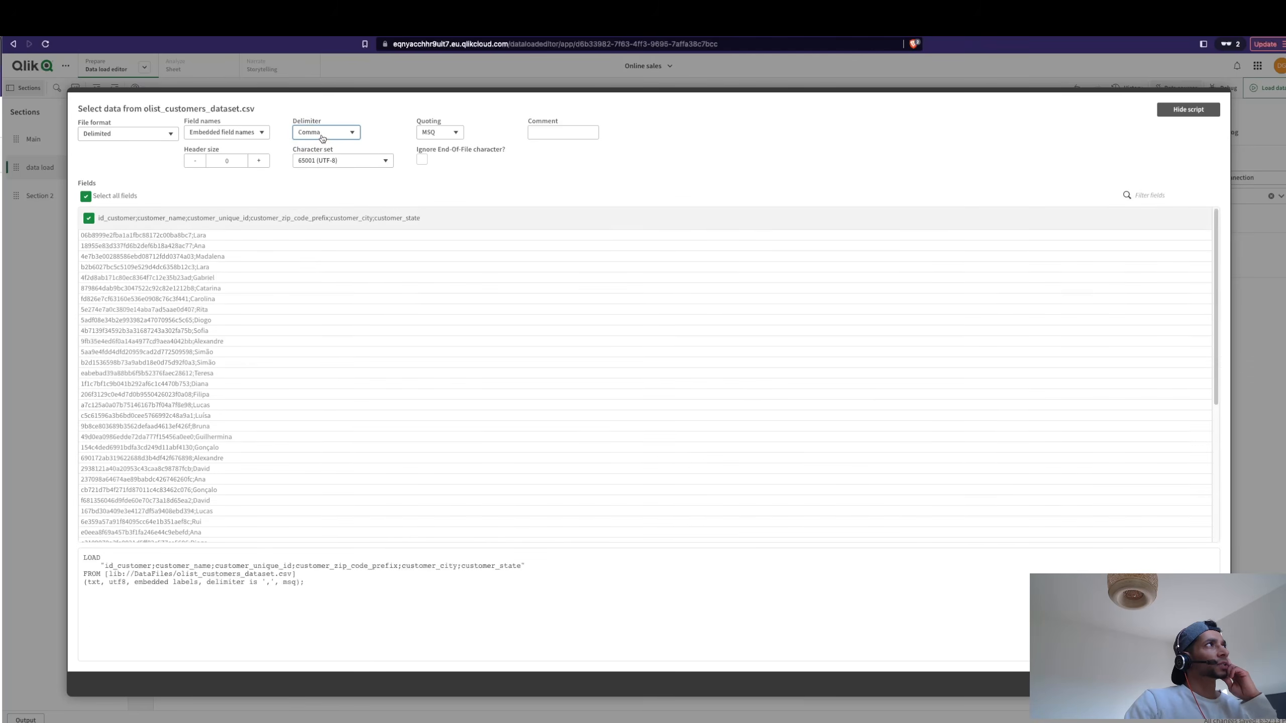
pyautogui.click(322, 138)
pyautogui.click(326, 123)
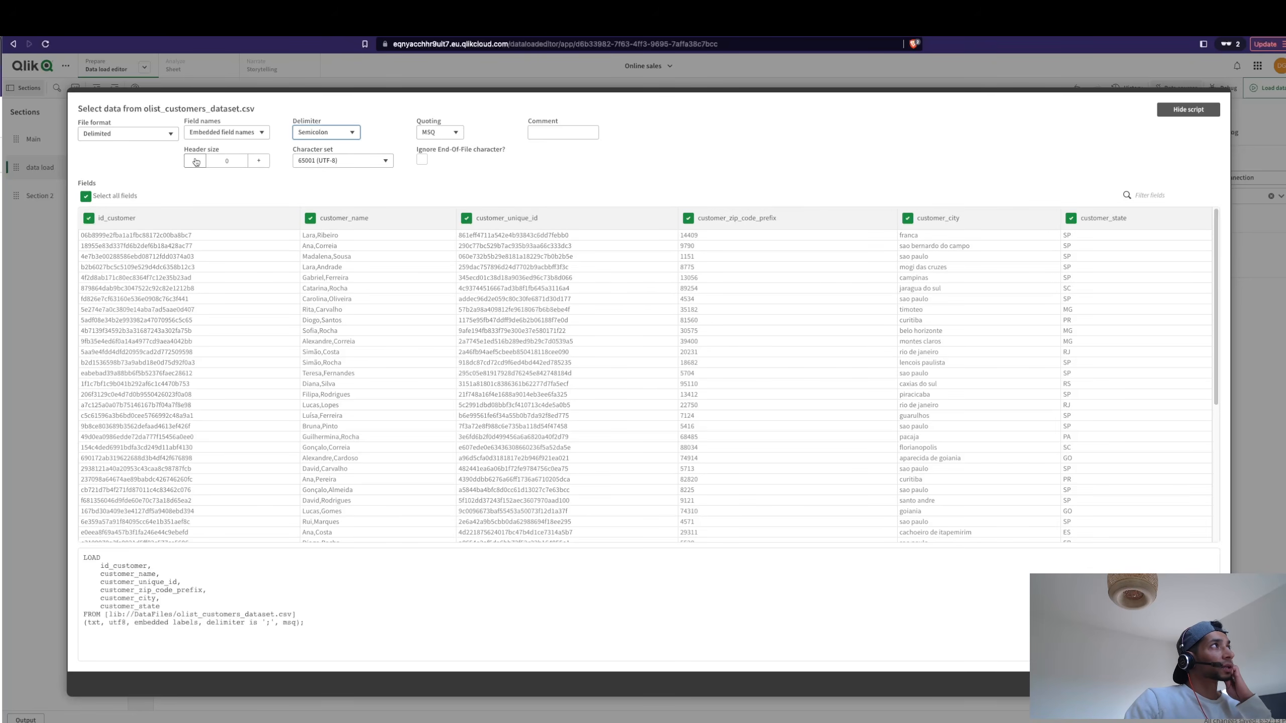
pyautogui.click(259, 160)
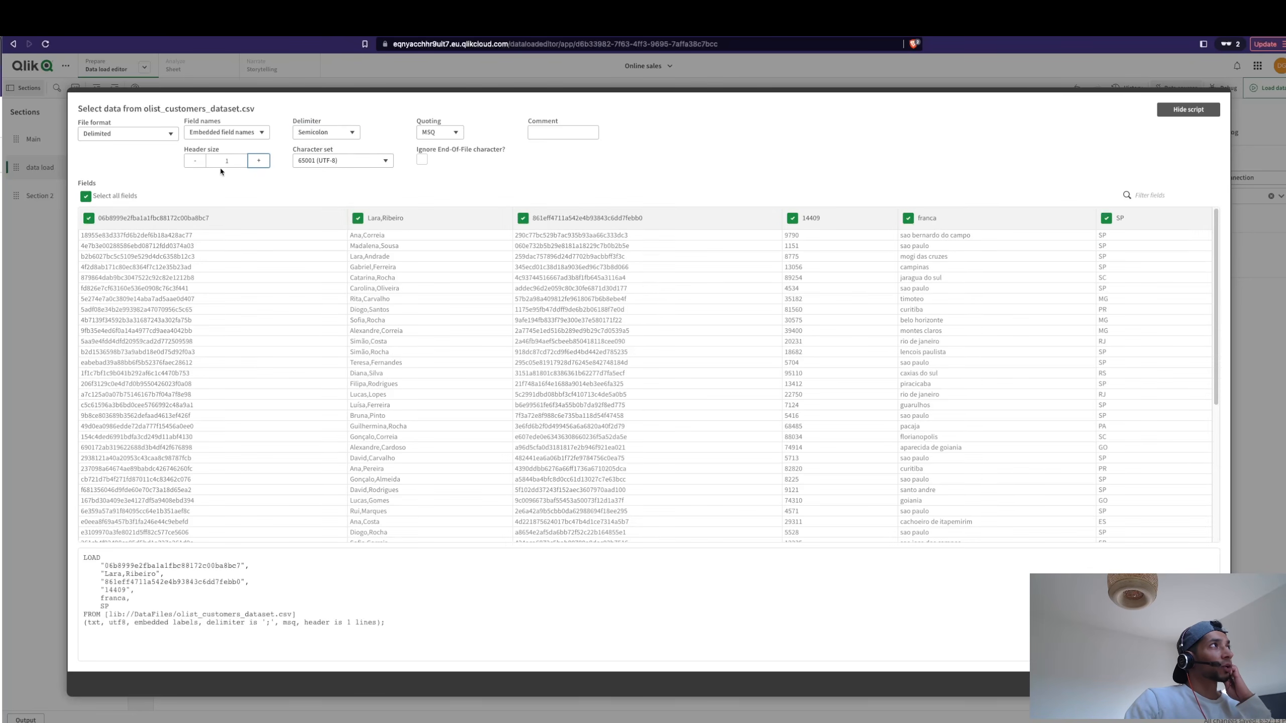
pyautogui.click(196, 162)
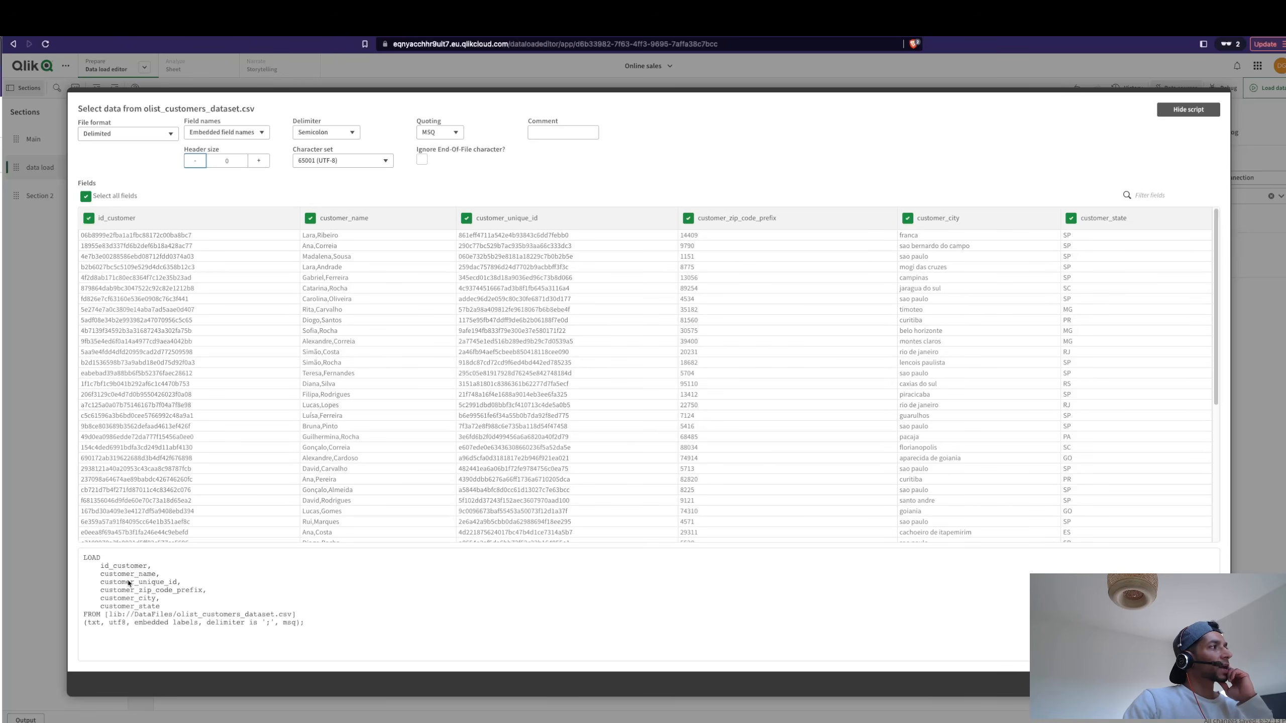
# Insert the load script for all fields of olist_customers_dataset.csv into the data load section.
pyautogui.click(83, 558)
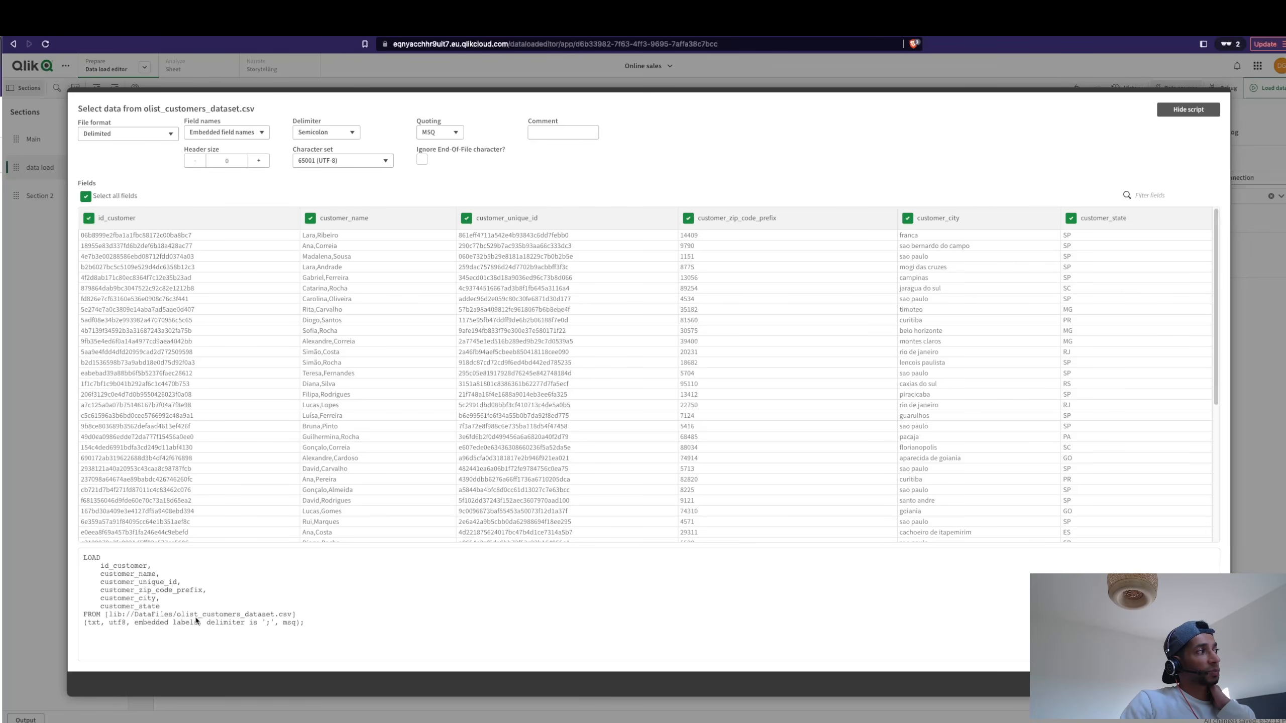
pyautogui.click(1194, 684)
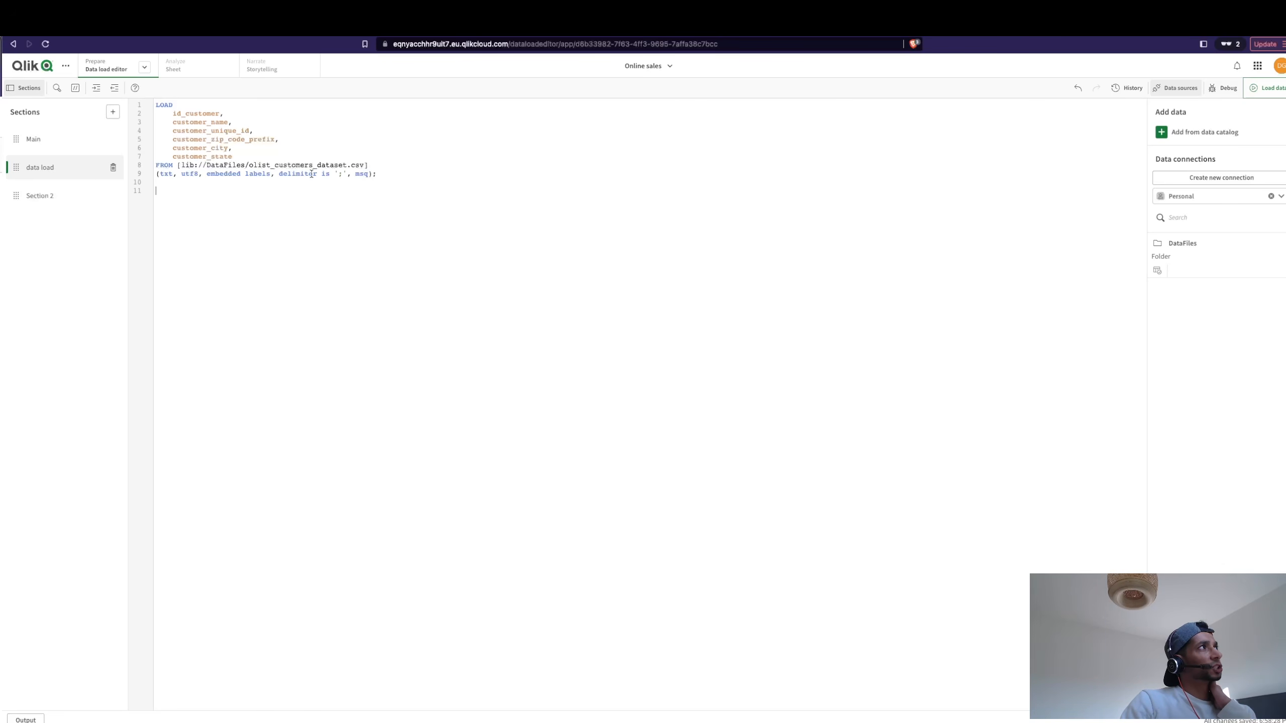
# Name the customers table by adding the label "olist_customers_dataset:" on its own line above the LOAD statement.
pyautogui.doubleClick(298, 173)
pyautogui.doubleClick(281, 165)
pyautogui.hotkey('ctrl', 'c')
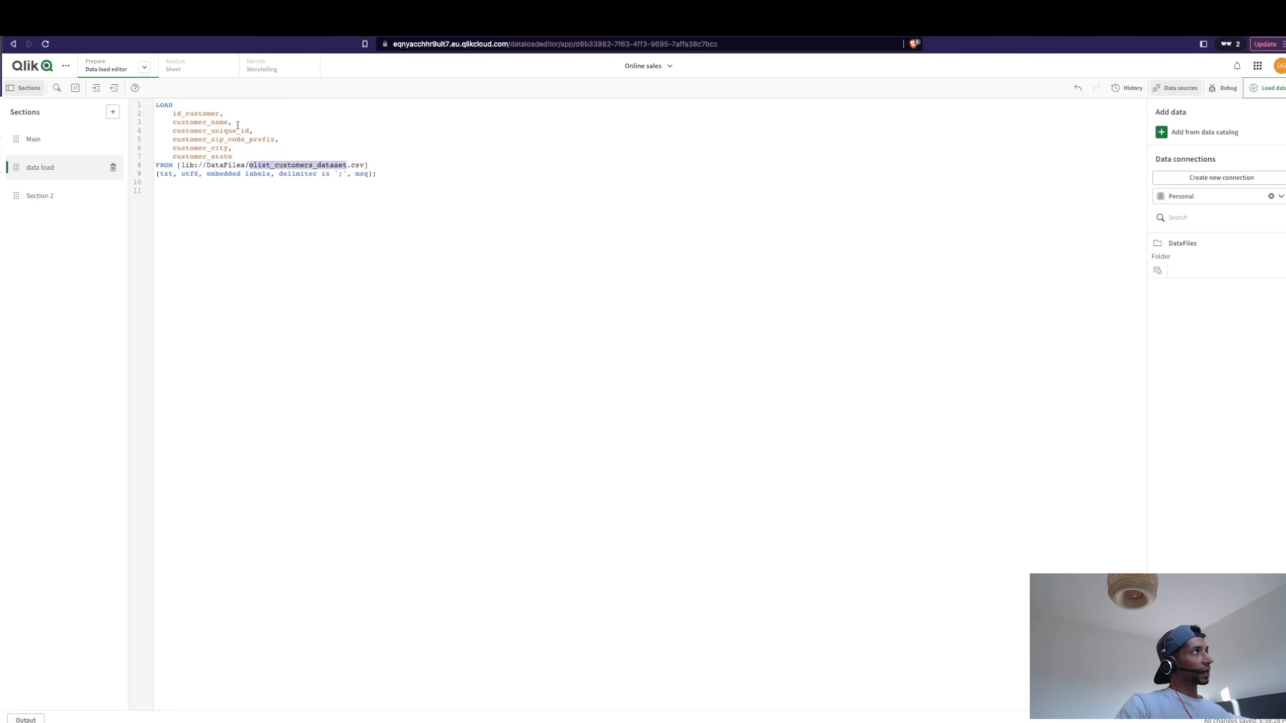
pyautogui.click(154, 106)
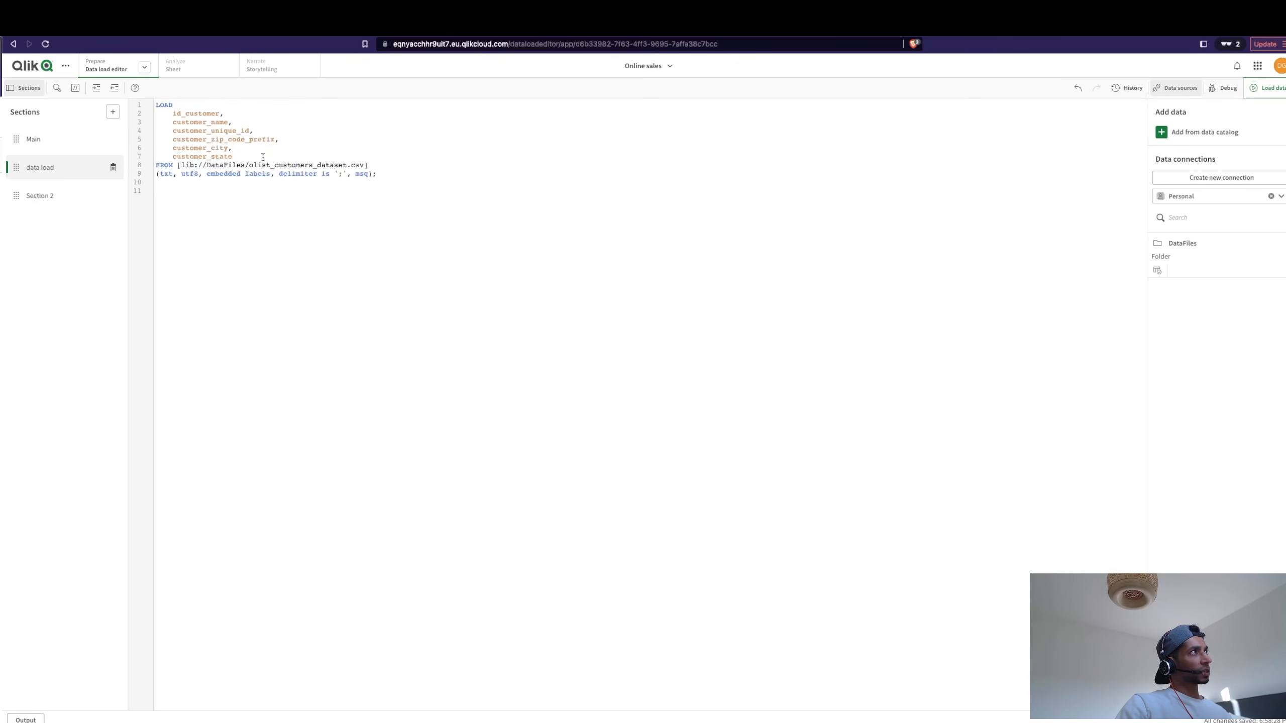
pyautogui.press('Return')
pyautogui.press('Up')
pyautogui.hotkey('ctrl', 'v')
pyautogui.write(':')
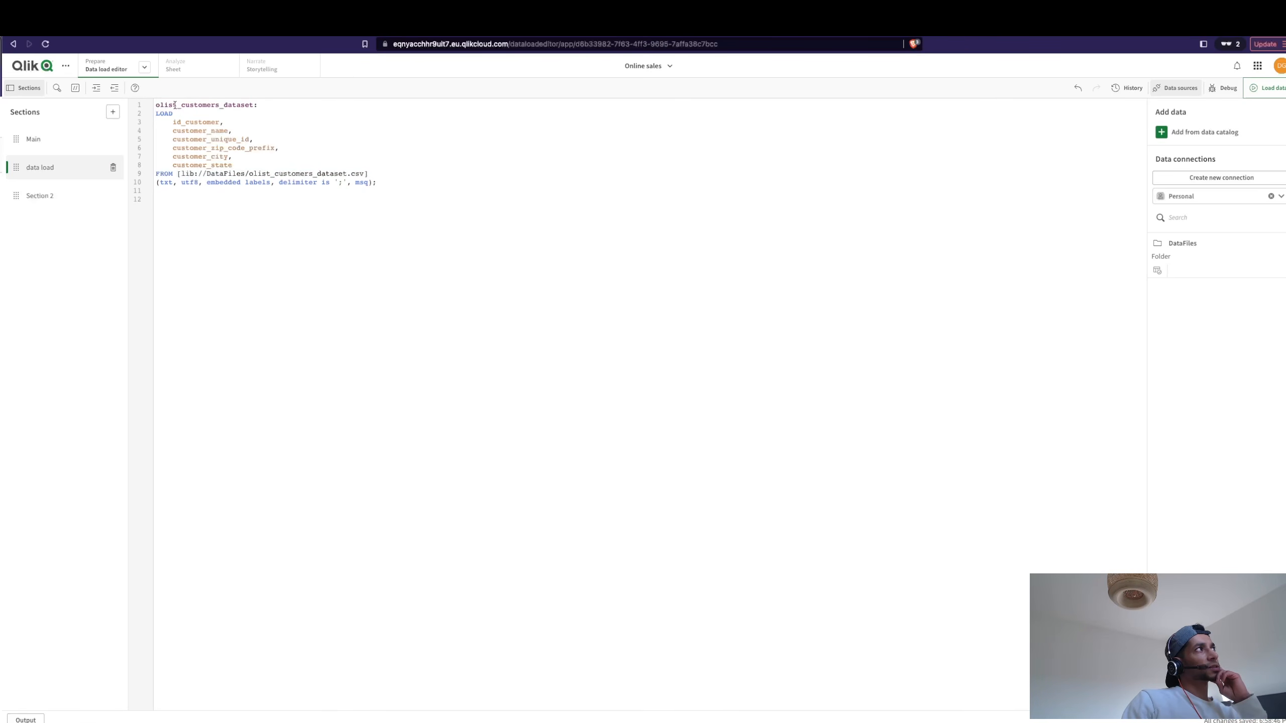
pyautogui.doubleClick(209, 104)
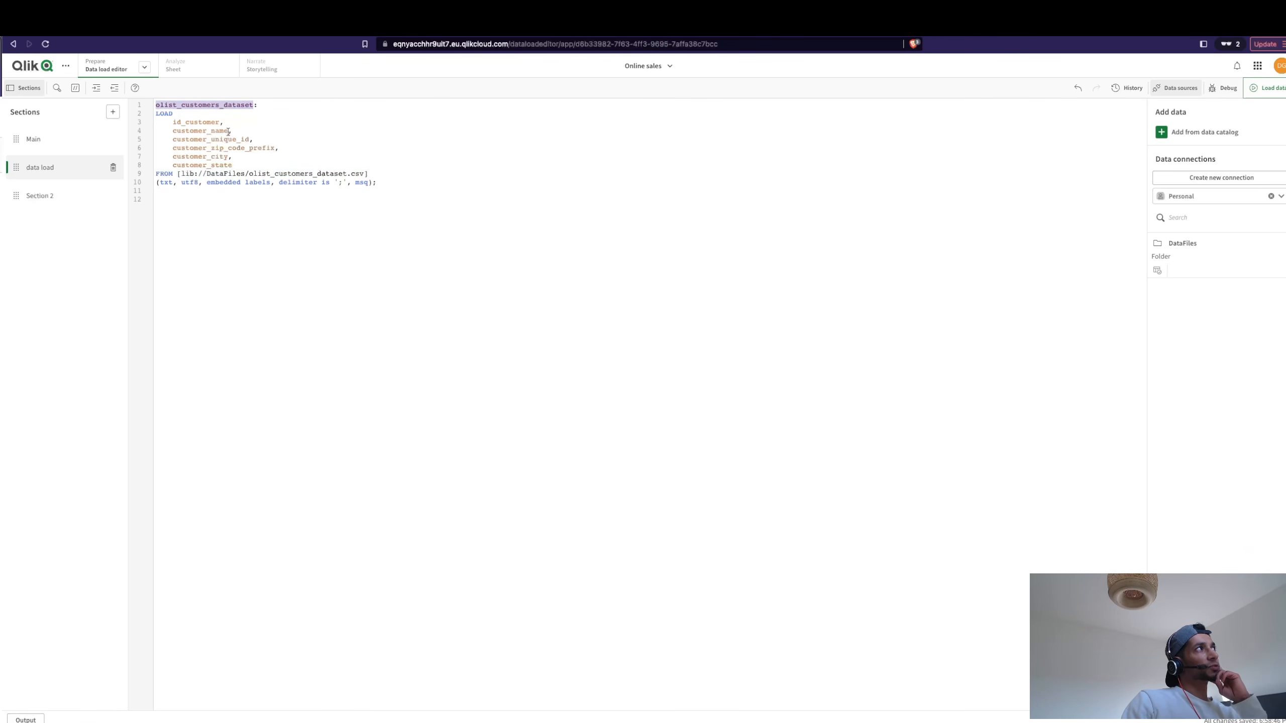
pyautogui.moveTo(174, 122)
pyautogui.mouseDown()
pyautogui.moveTo(232, 131)
pyautogui.moveTo(223, 148)
pyautogui.moveTo(178, 157)
pyautogui.moveTo(243, 165)
pyautogui.moveTo(155, 122)
pyautogui.mouseUp()
pyautogui.click(247, 164)
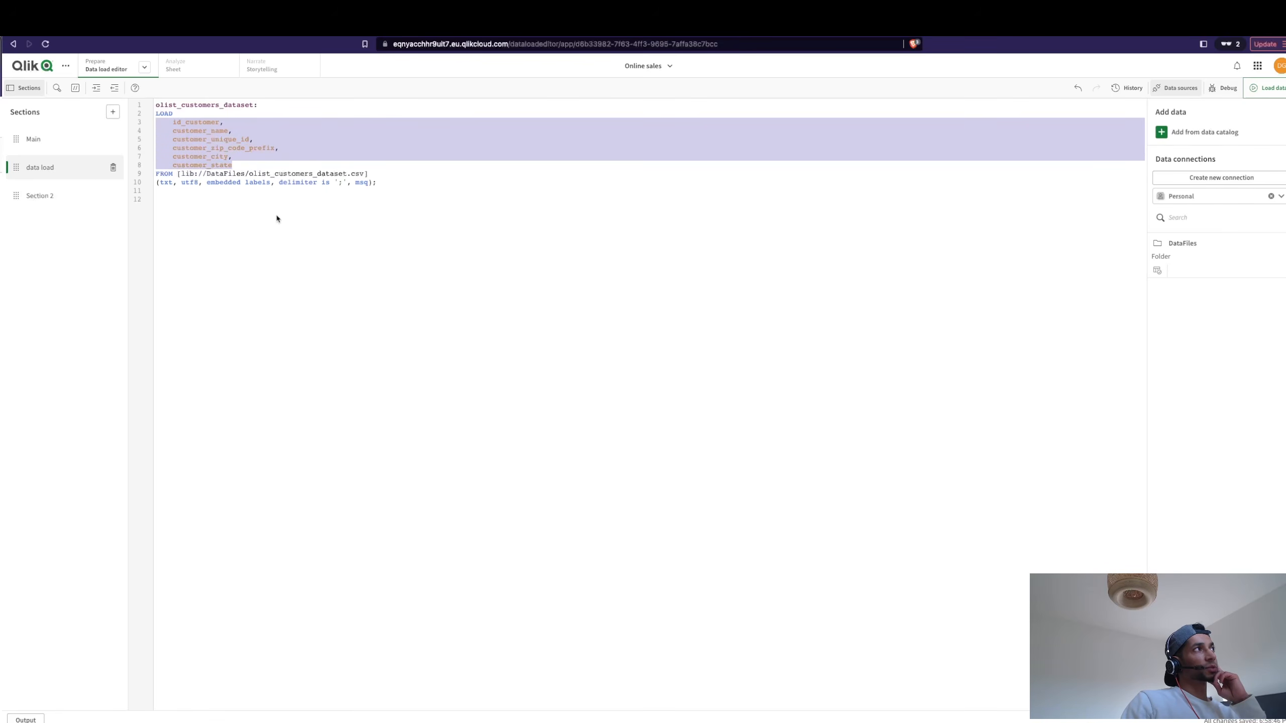
# Load the data with the current script, and open the data model viewer in a new tab.
pyautogui.click(1267, 90)
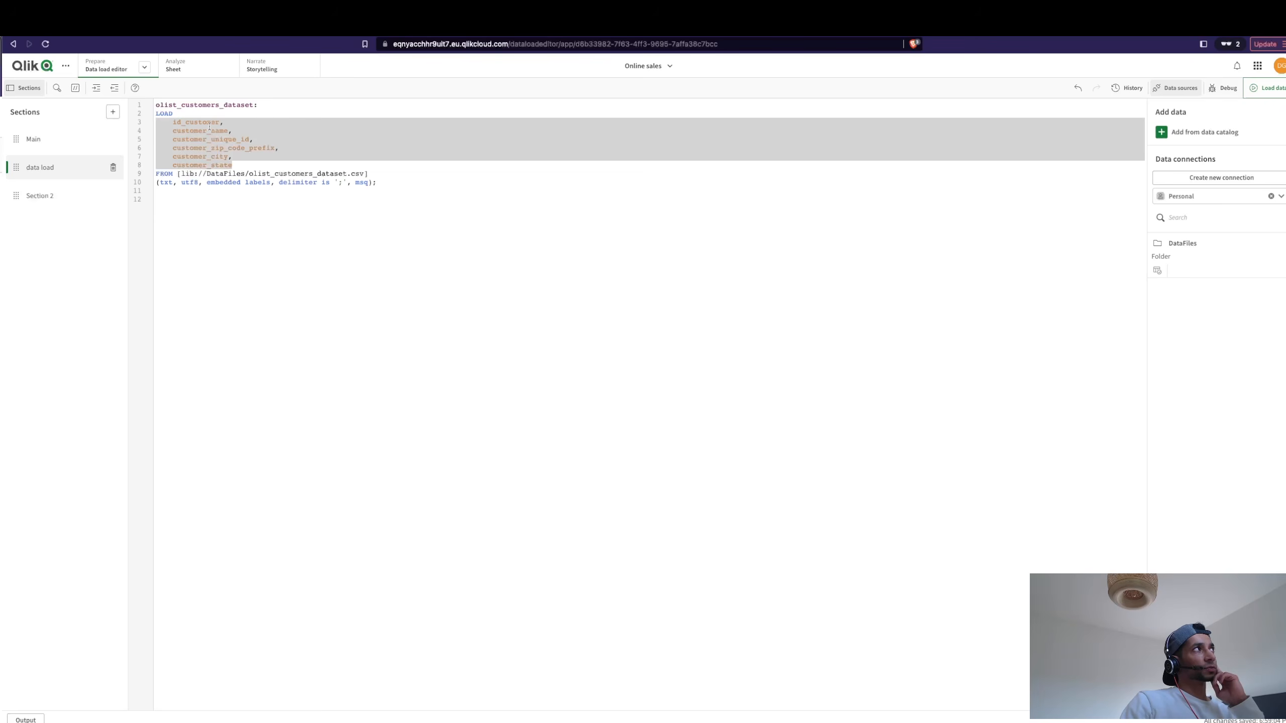
pyautogui.click(145, 67)
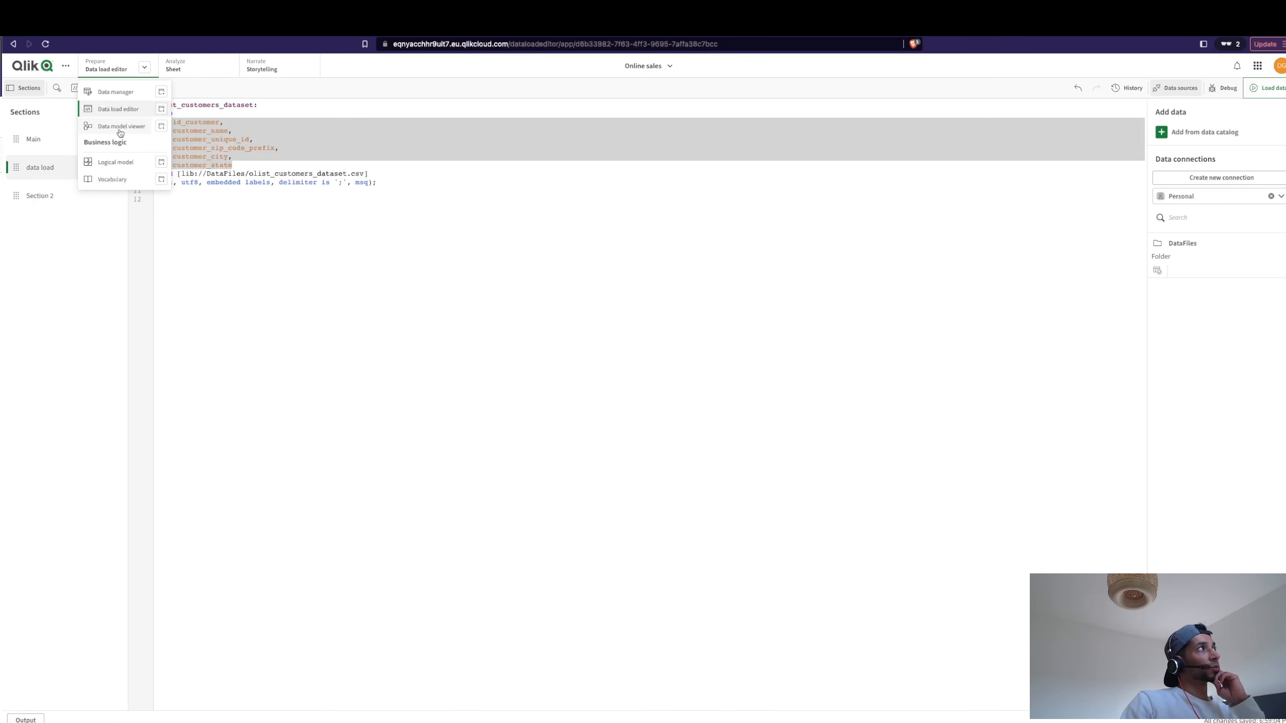
pyautogui.click(161, 130)
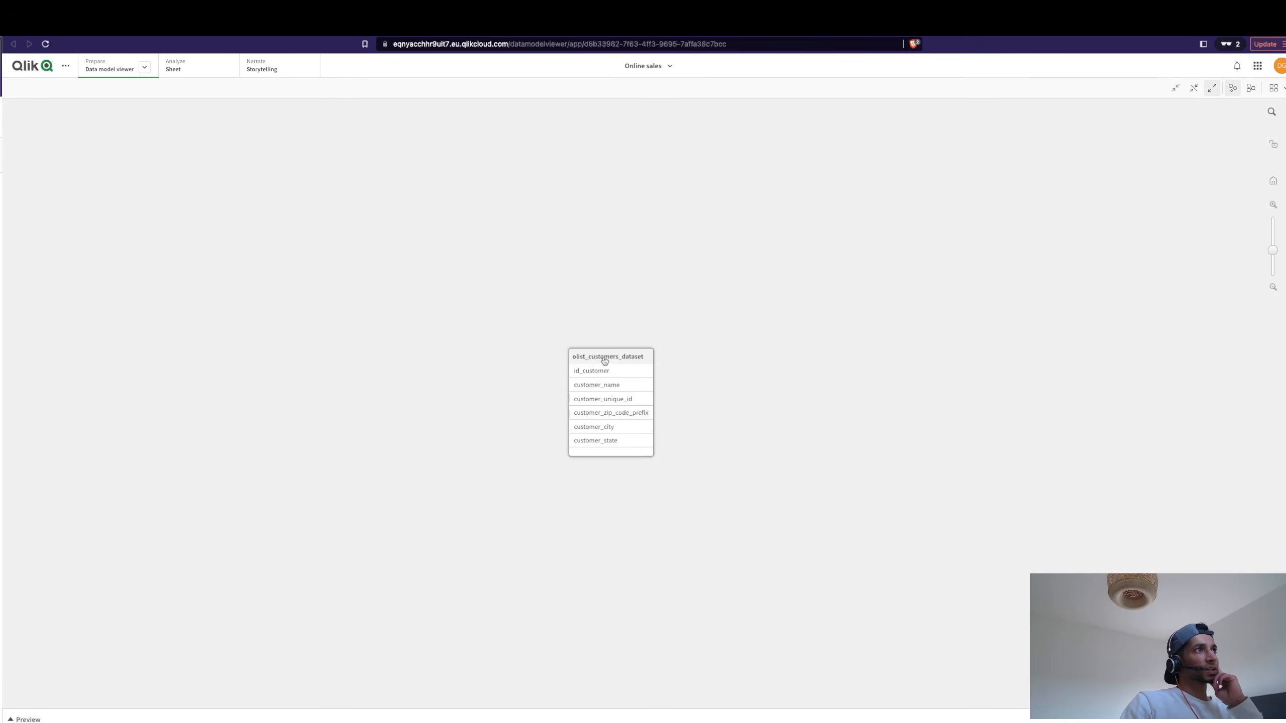
# Examine the olist_customers_dataset table and its fields in the data model, and open its data preview.
pyautogui.click(606, 361)
pyautogui.scroll(3, 606, 419)
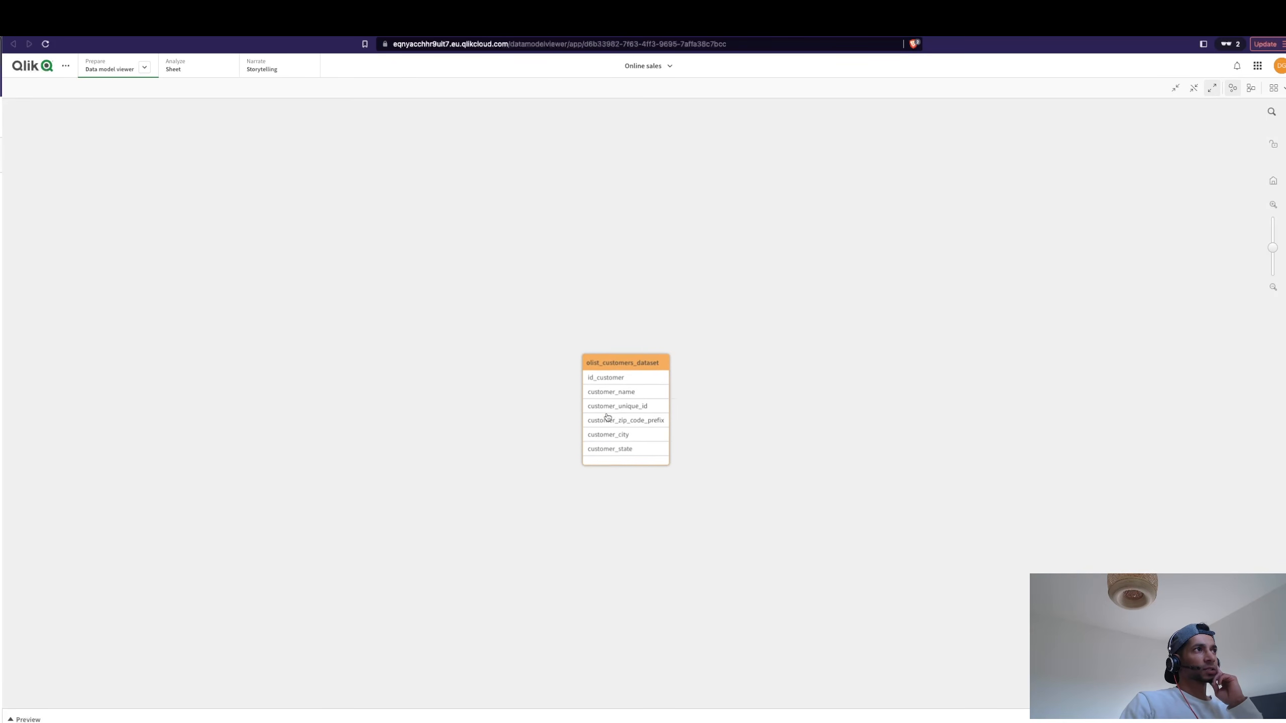
pyautogui.scroll(3, 724, 457)
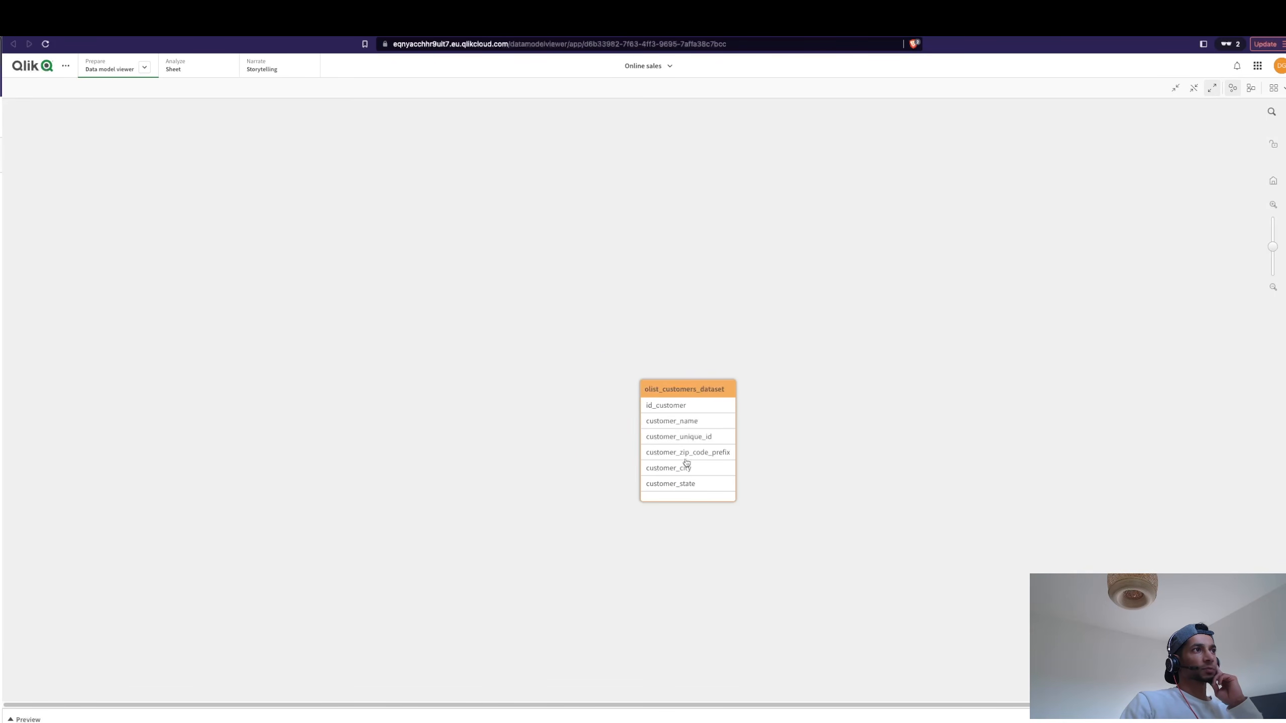
pyautogui.moveTo(681, 400); pyautogui.dragTo(577, 283)
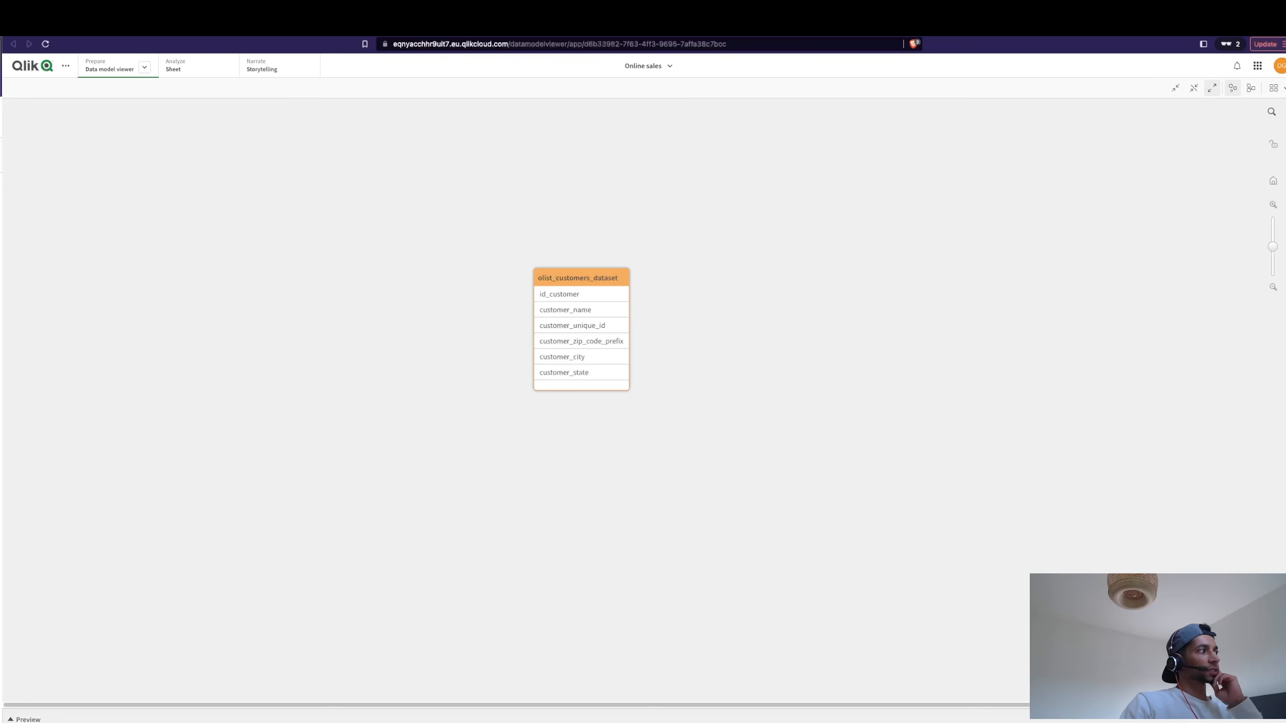
pyautogui.click(144, 719)
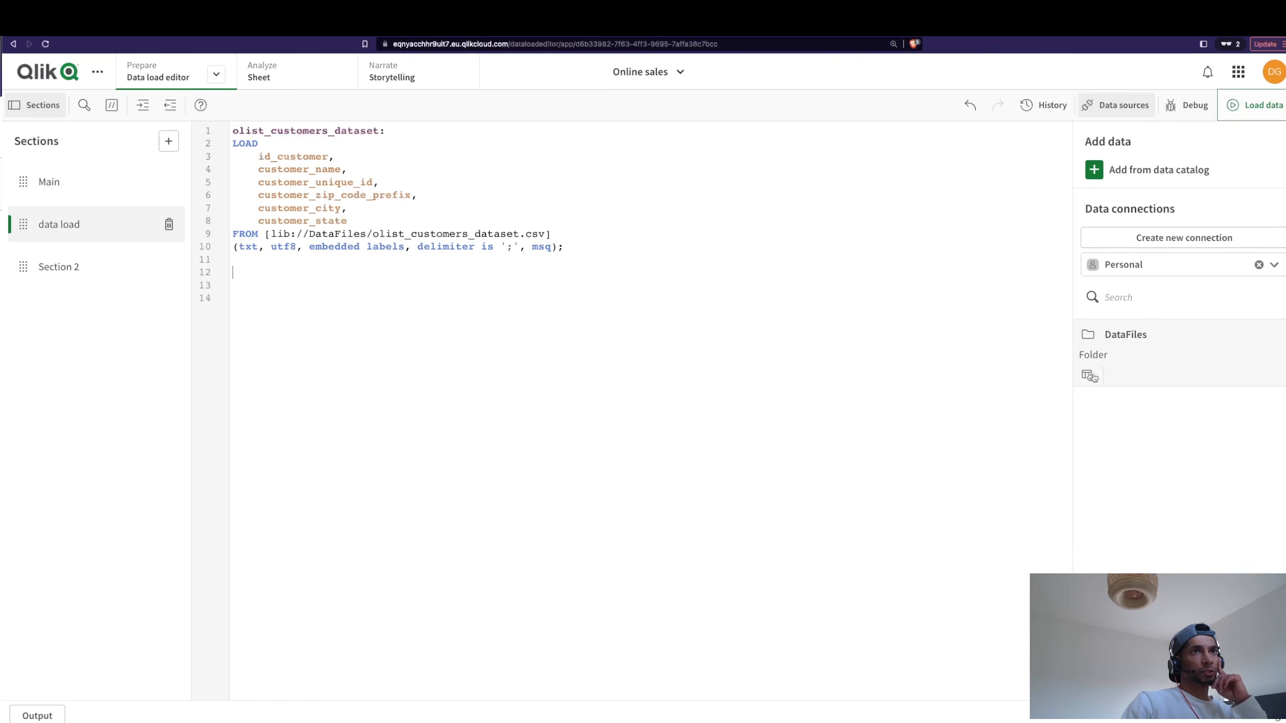
# Insert the load script for all fields of olist_geolocation_dataset.csv below the customers table.
pyautogui.click(1091, 377)
pyautogui.click(208, 357)
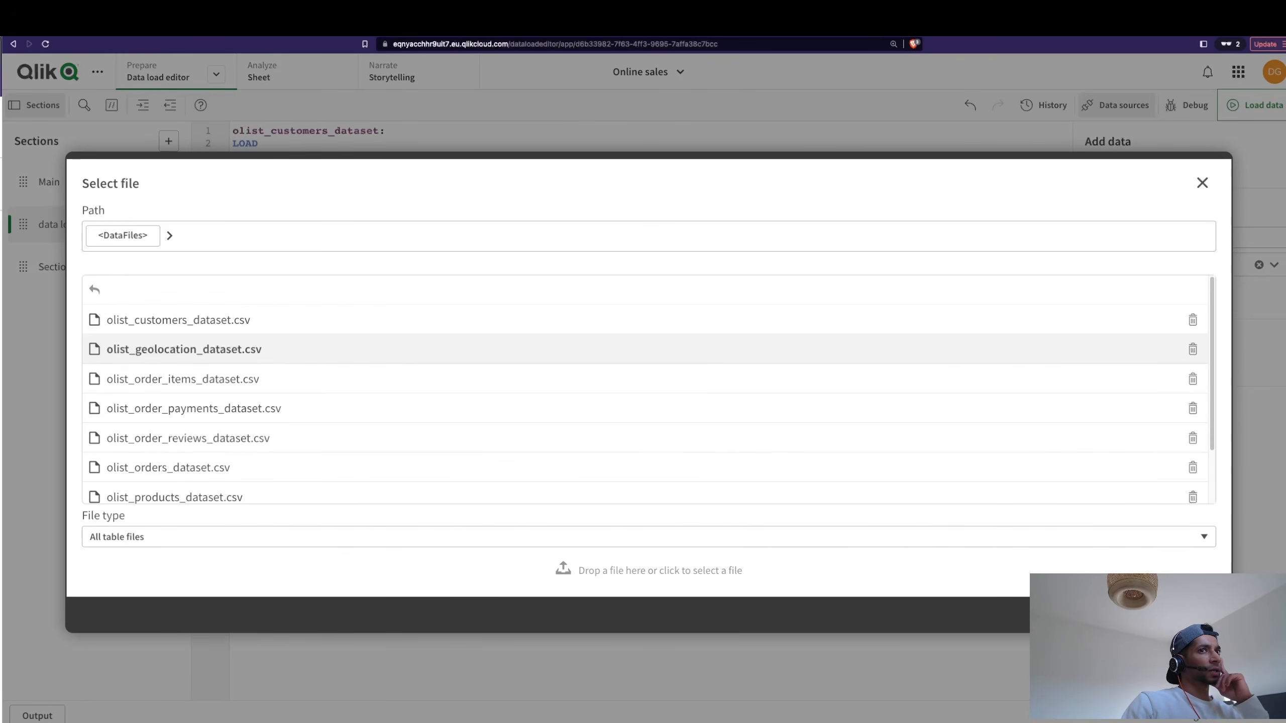
pyautogui.click(790, 605)
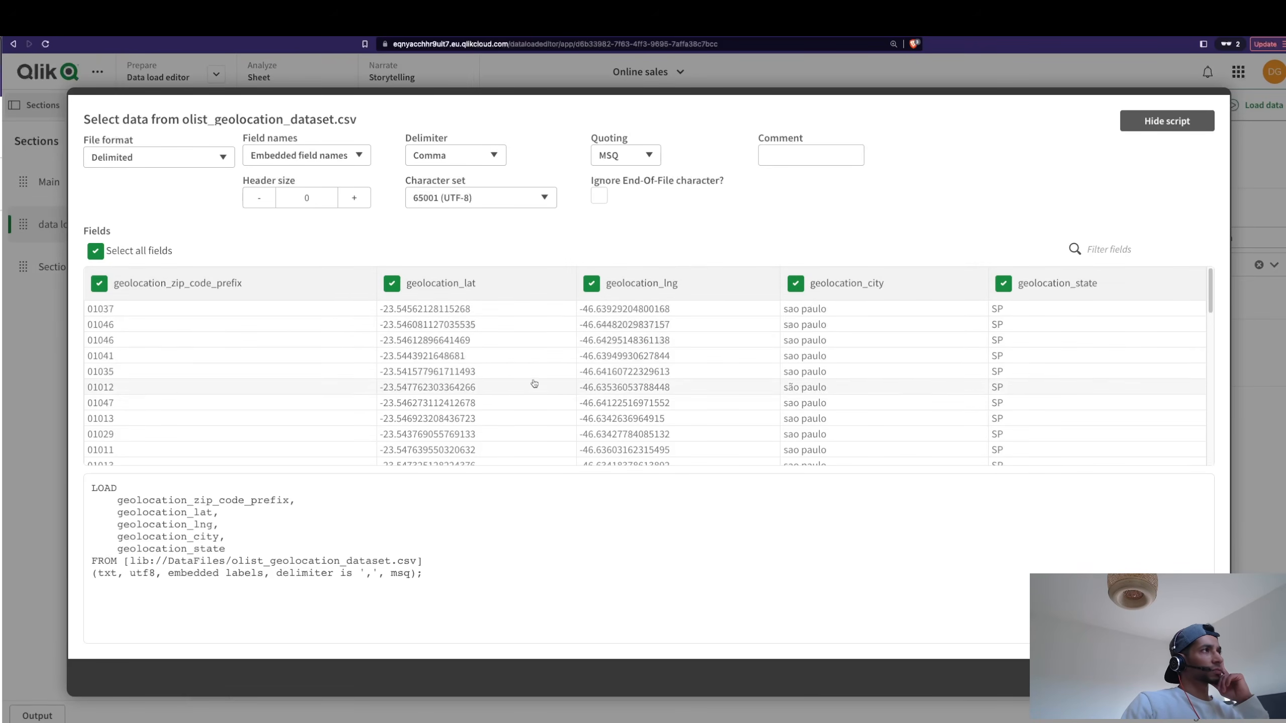
pyautogui.click(1173, 677)
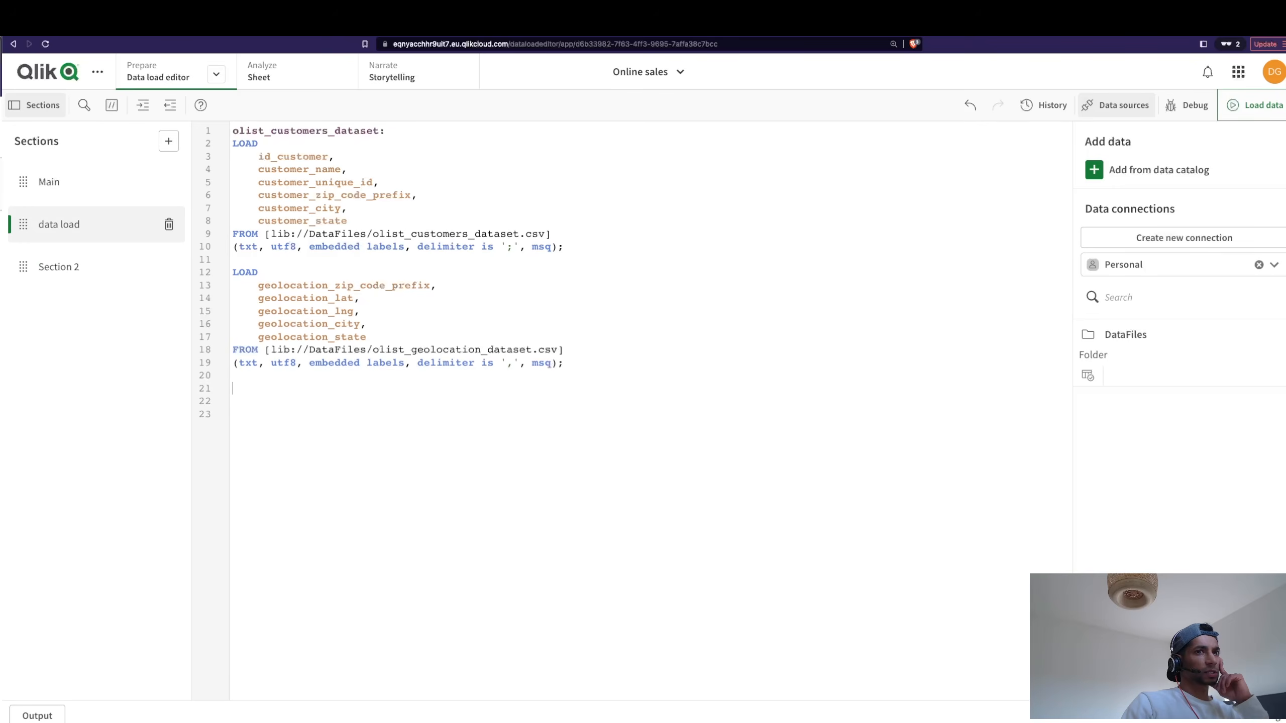
# Insert the load script for all fields of olist_order_items_dataset.csv below the geolocation block.
pyautogui.click(1088, 375)
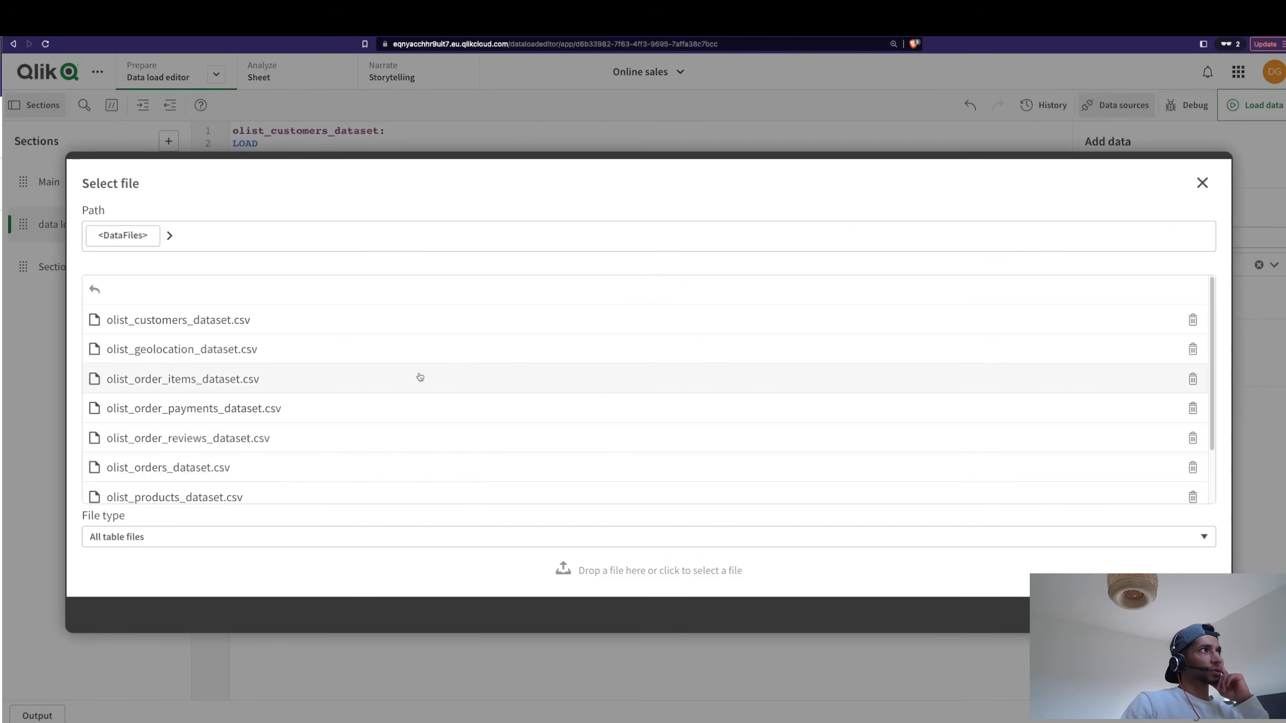
pyautogui.click(283, 381)
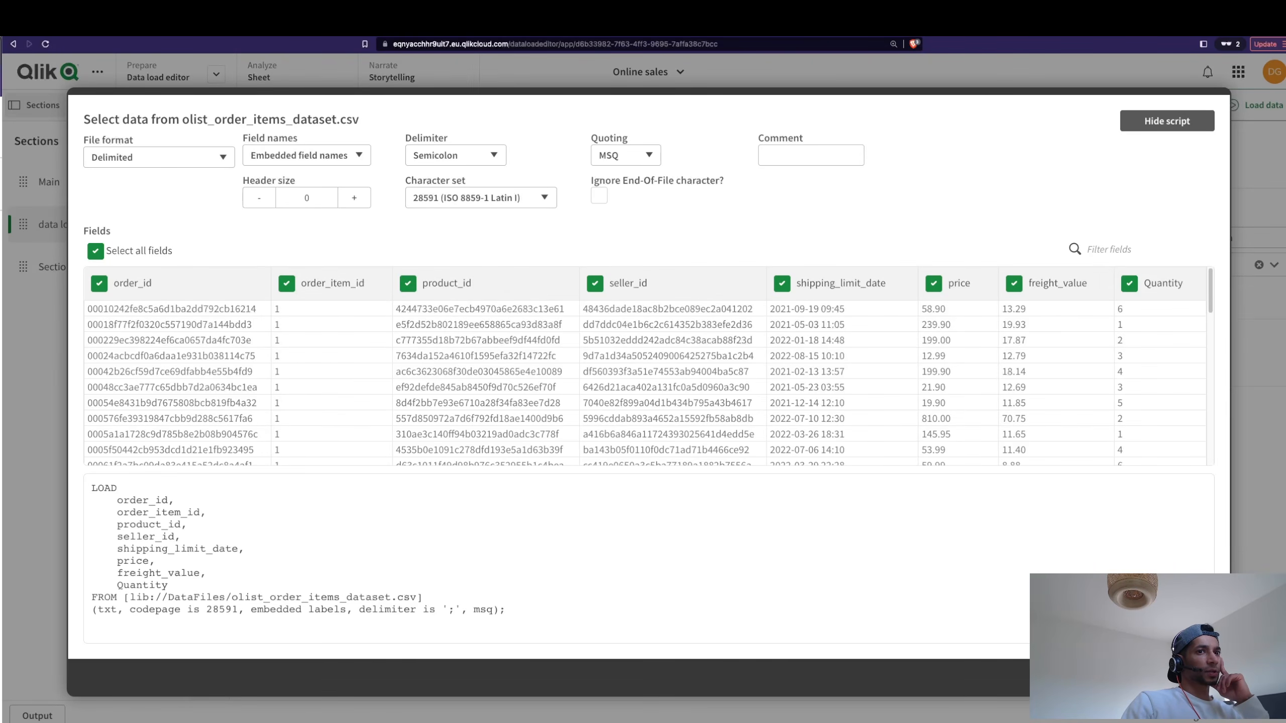
pyautogui.click(1177, 677)
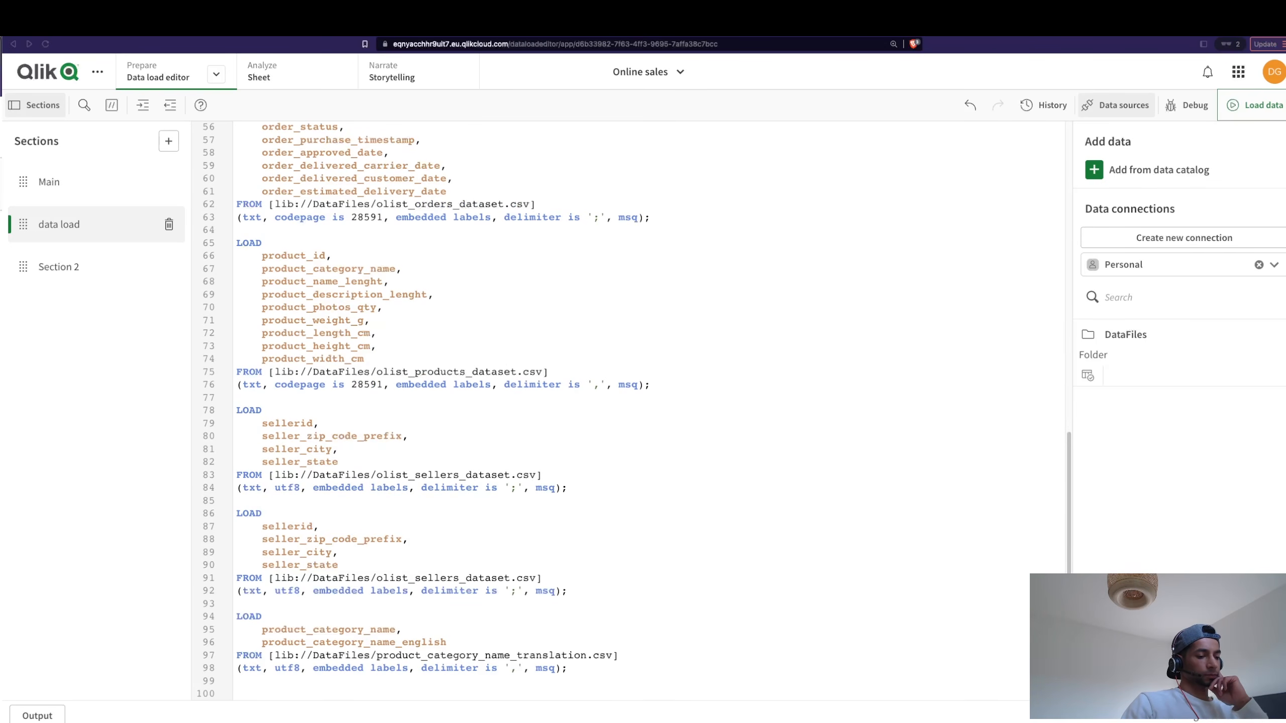
# Check the end of the load script against the files in DataFiles, and leave without selecting a file.
pyautogui.scroll(-2, 486, 439)
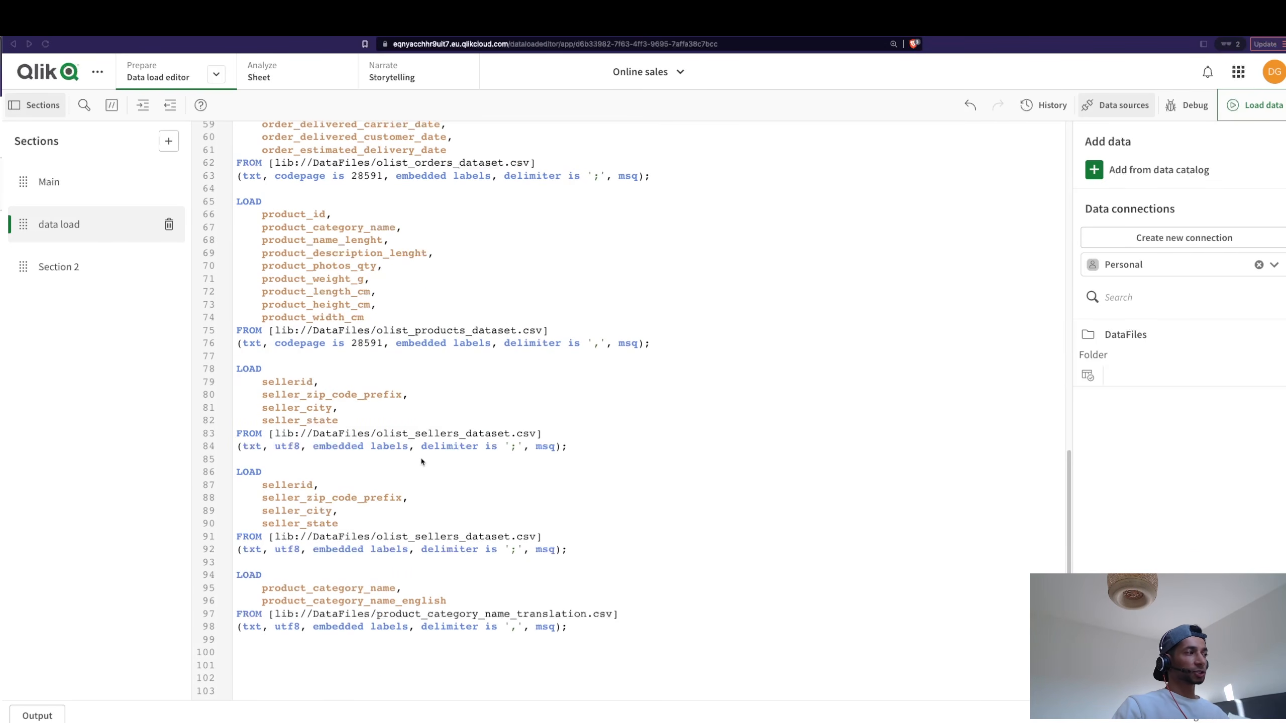
pyautogui.click(1093, 376)
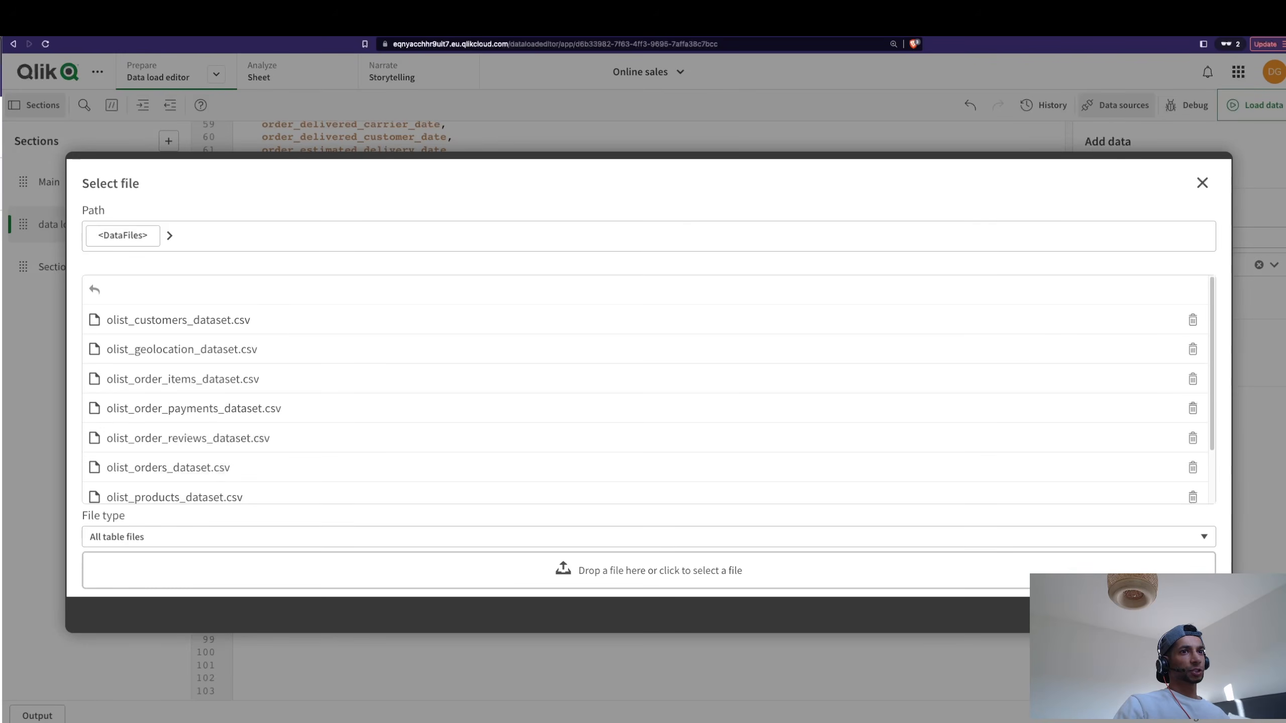
pyautogui.press('Escape')
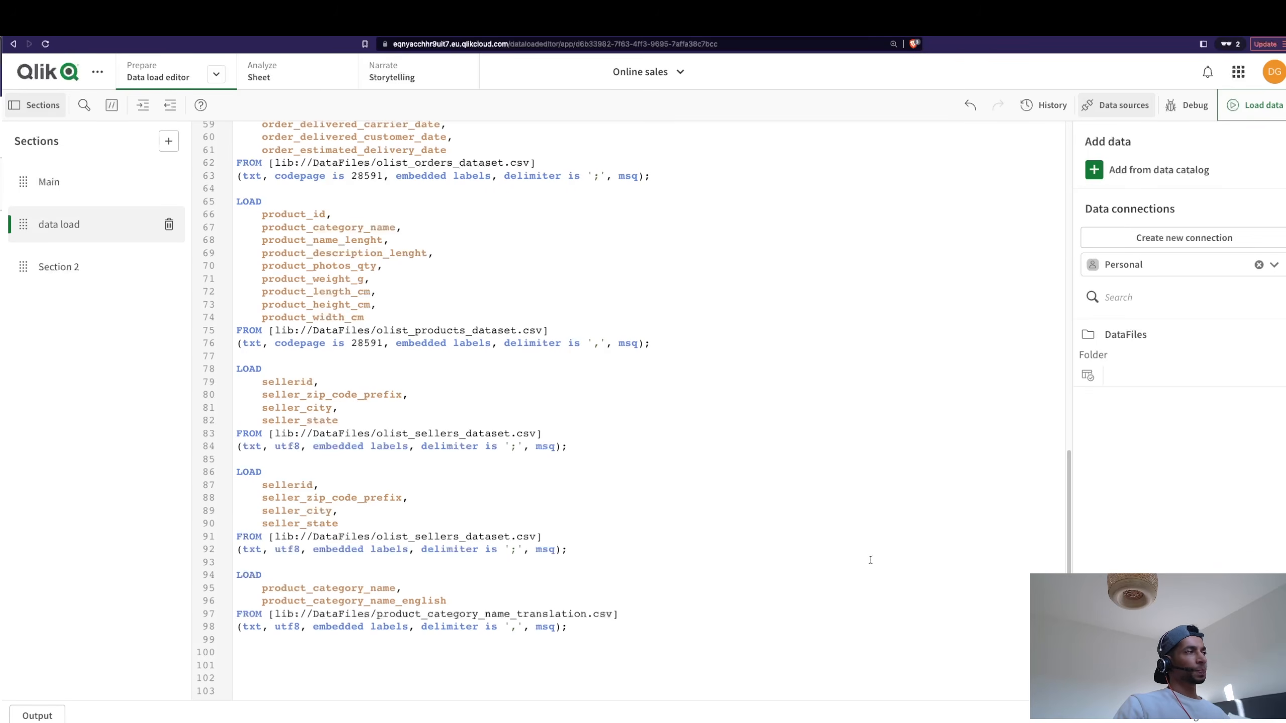
# Add the table label "product_category_name_translation:" above the last LOAD statement, with a blank line before it.
pyautogui.doubleClick(498, 615)
pyautogui.hotkey('ctrl', 'c')
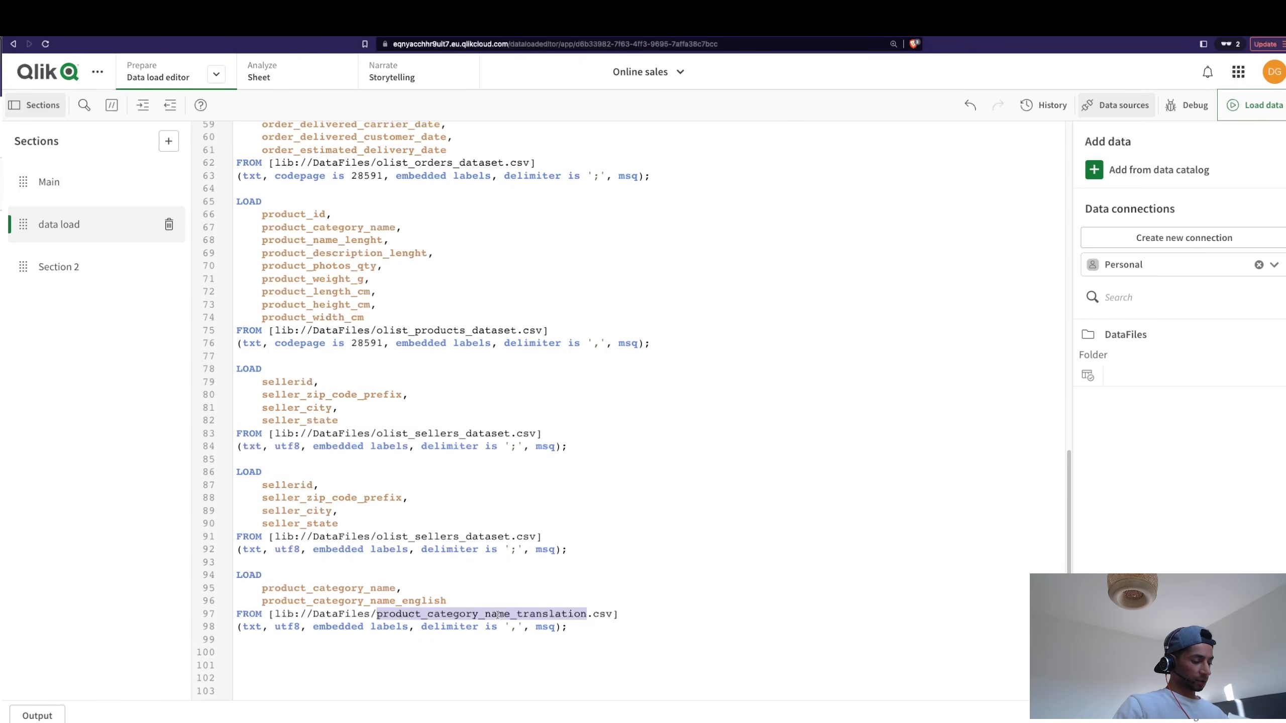
pyautogui.click(289, 568)
pyautogui.press('Return')
pyautogui.press('Return')
pyautogui.hotkey('ctrl', 'v')
pyautogui.write(':')
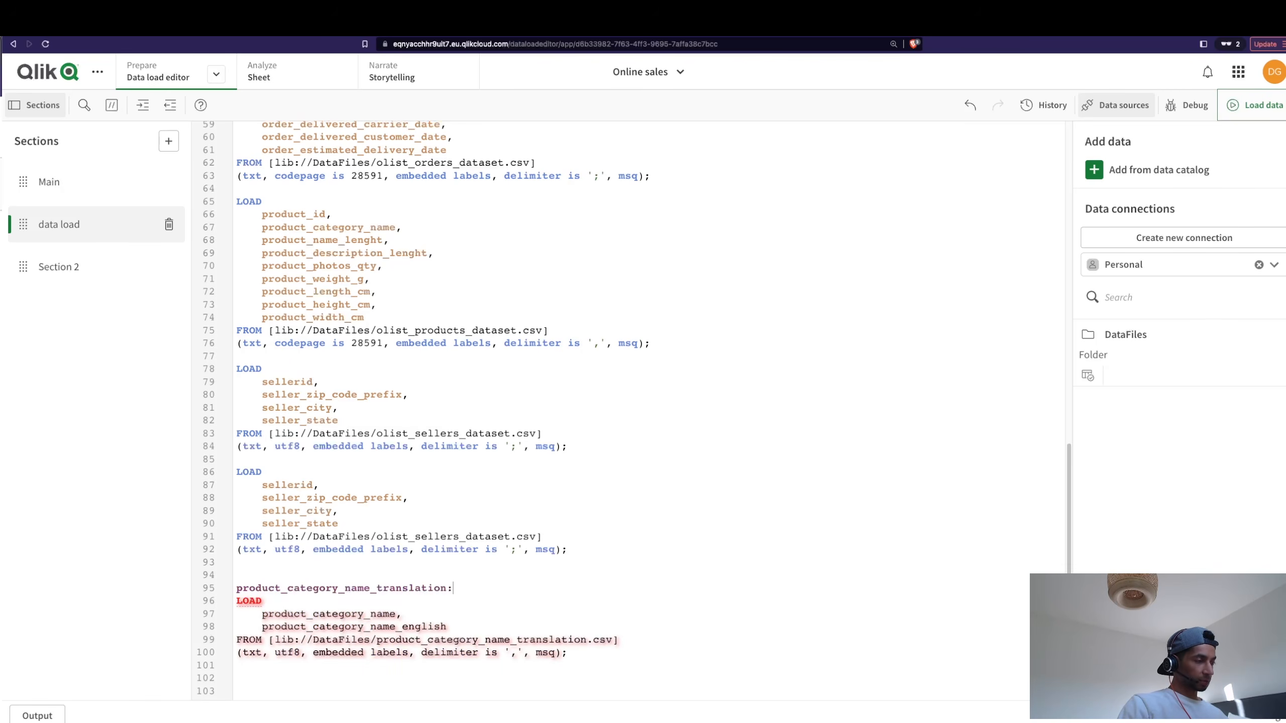
# Add the table label "olist_sellers_dataset:" above the second sellers LOAD statement, with a blank line before it.
pyautogui.doubleClick(429, 536)
pyautogui.hotkey('ctrl', 'c')
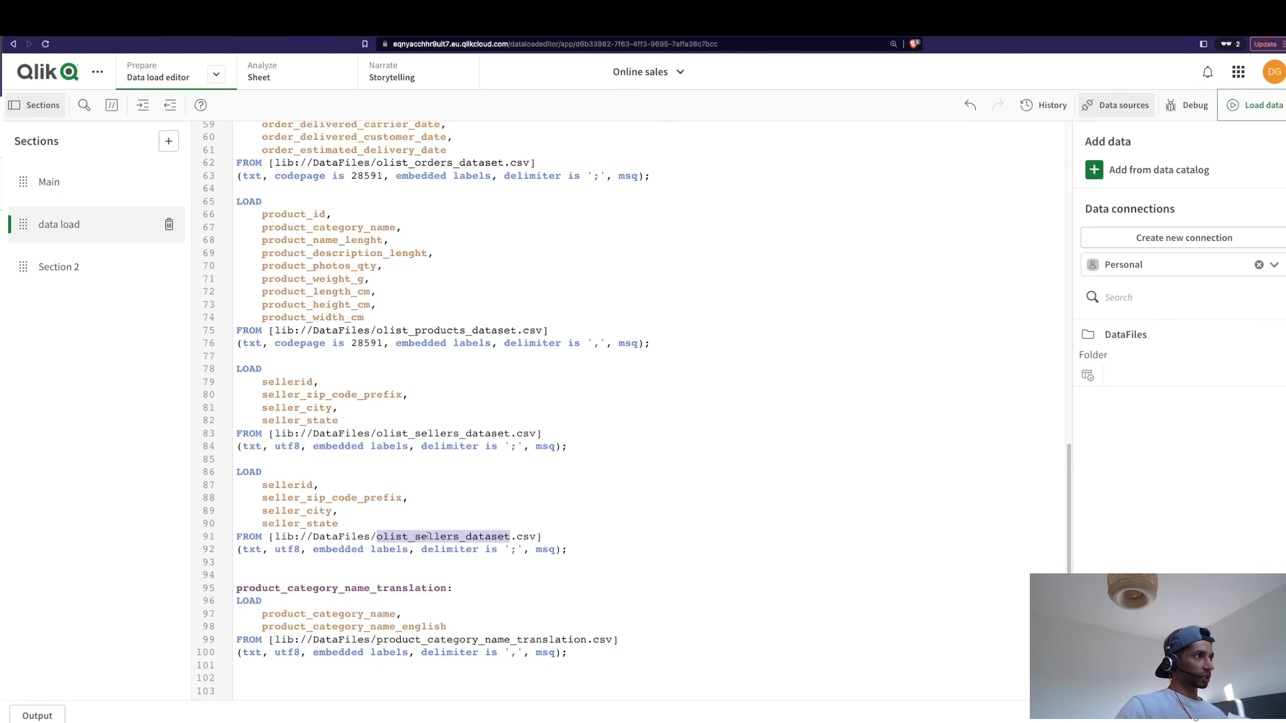
pyautogui.click(258, 462)
pyautogui.press('Return')
pyautogui.press('Return')
pyautogui.hotkey('ctrl', 'v')
pyautogui.write(':')
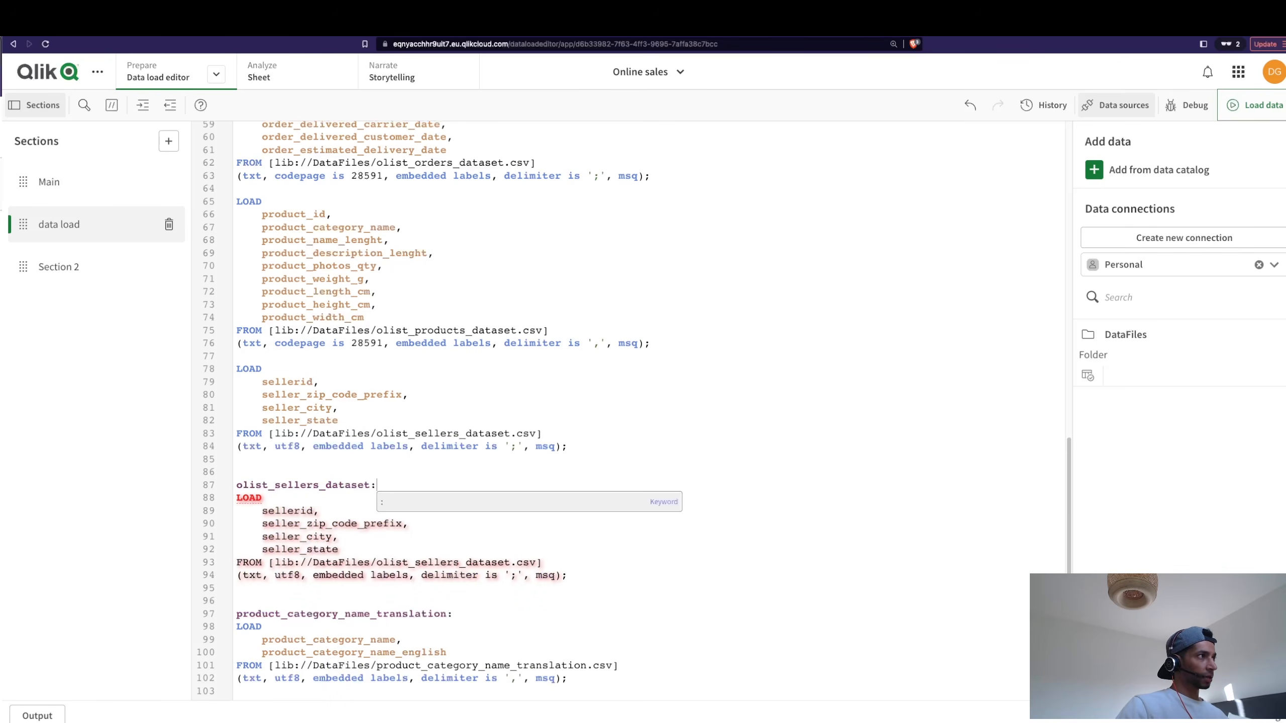
# Add the table label "olist_sellers_dataset:" above the first sellers LOAD statement, with a blank line before it.
pyautogui.doubleClick(465, 434)
pyautogui.hotkey('ctrl', 'c')
pyautogui.click(268, 353)
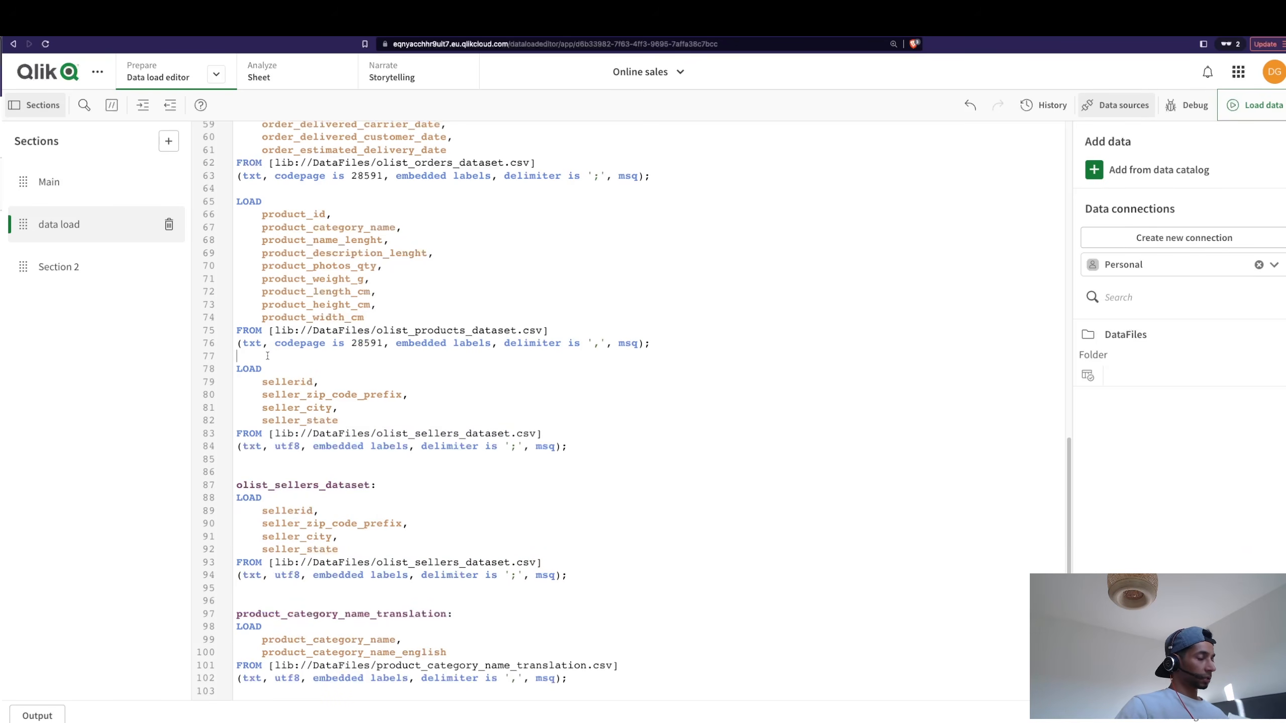
pyautogui.press('Return')
pyautogui.press('Return')
pyautogui.write(':')
pyautogui.press('BackSpace')
pyautogui.hotkey('ctrl', 'v')
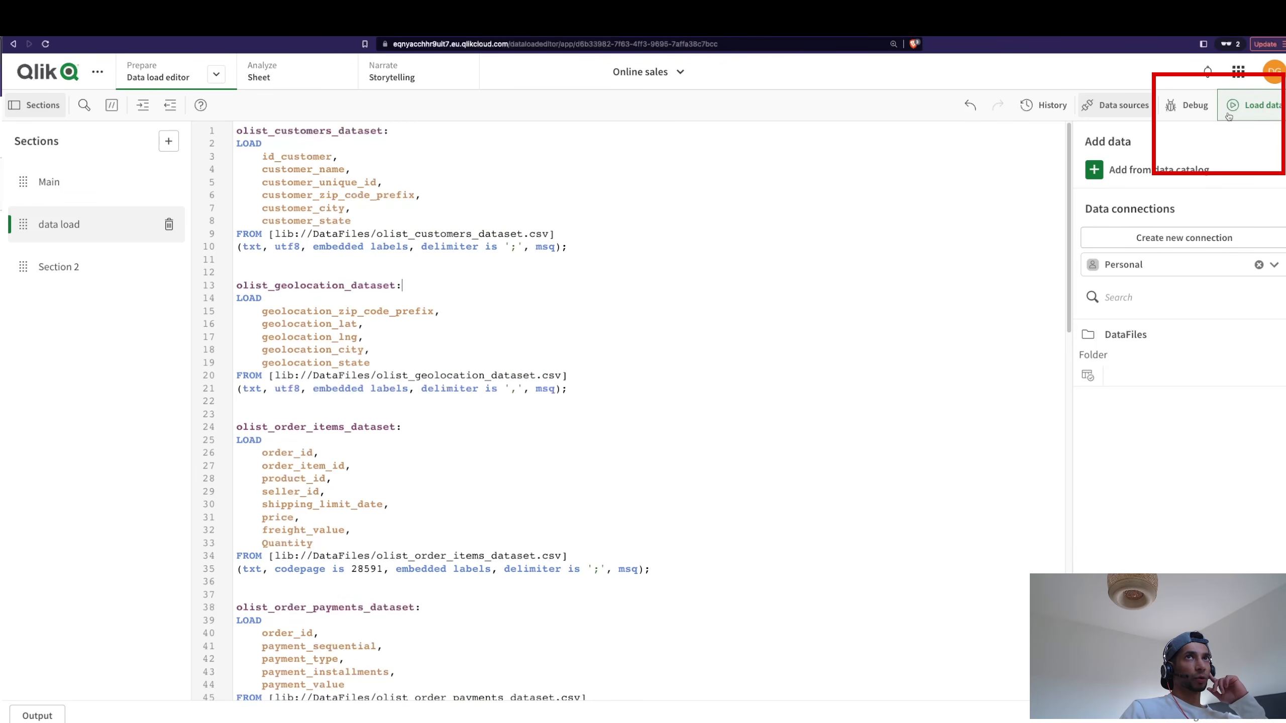
# Run the complete load script to load all the olist tables into the app.
pyautogui.click(849, 310)
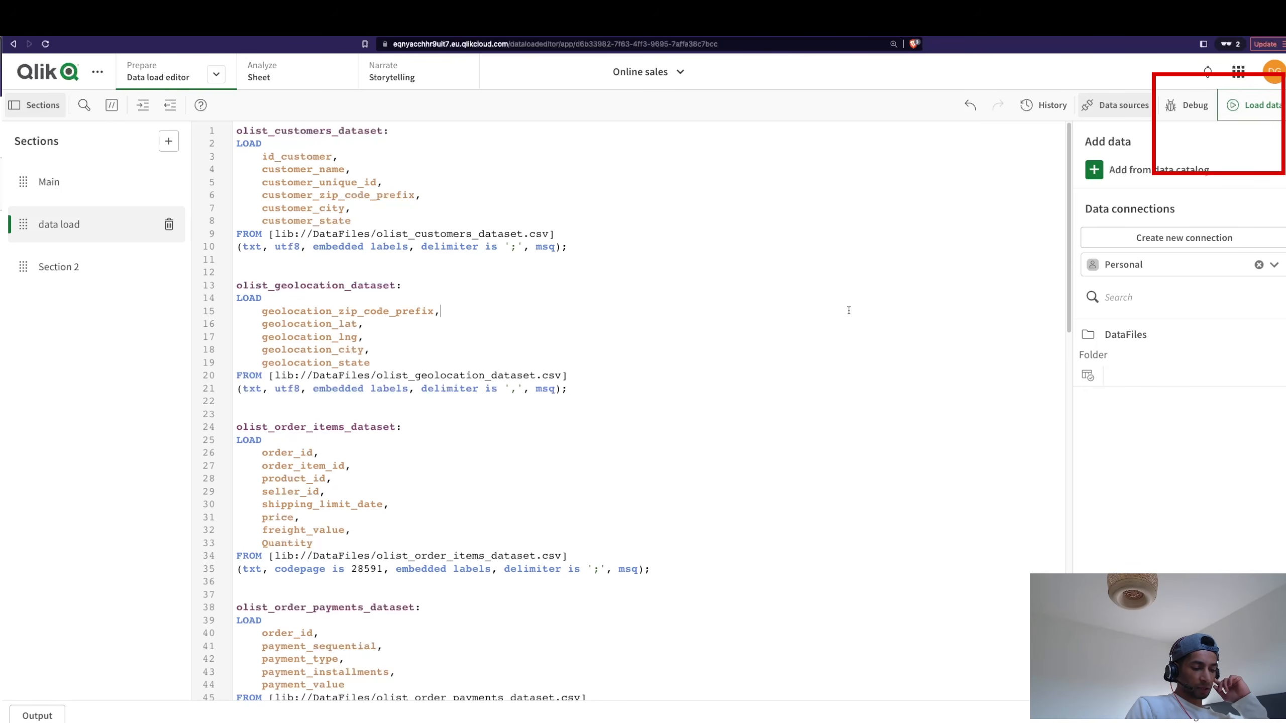
pyautogui.hotkey('ctrl', 'shift', 'Return')
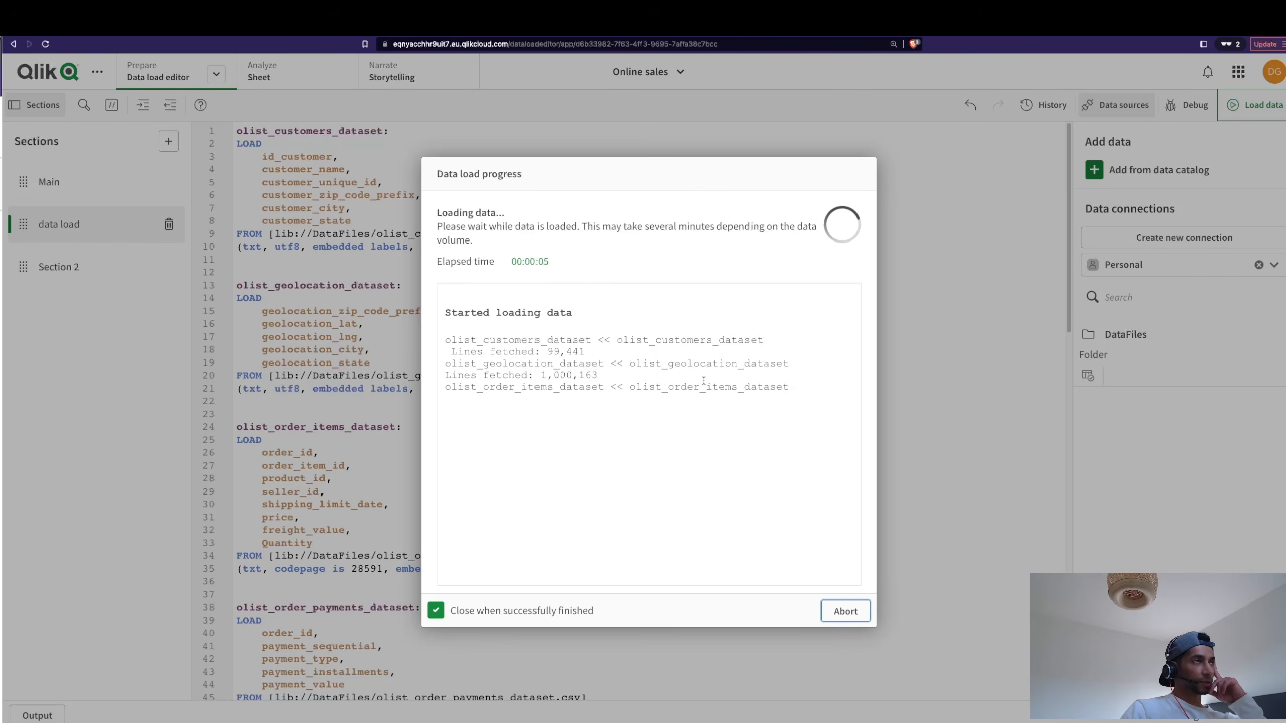
pyautogui.scroll(3, 552, 427)
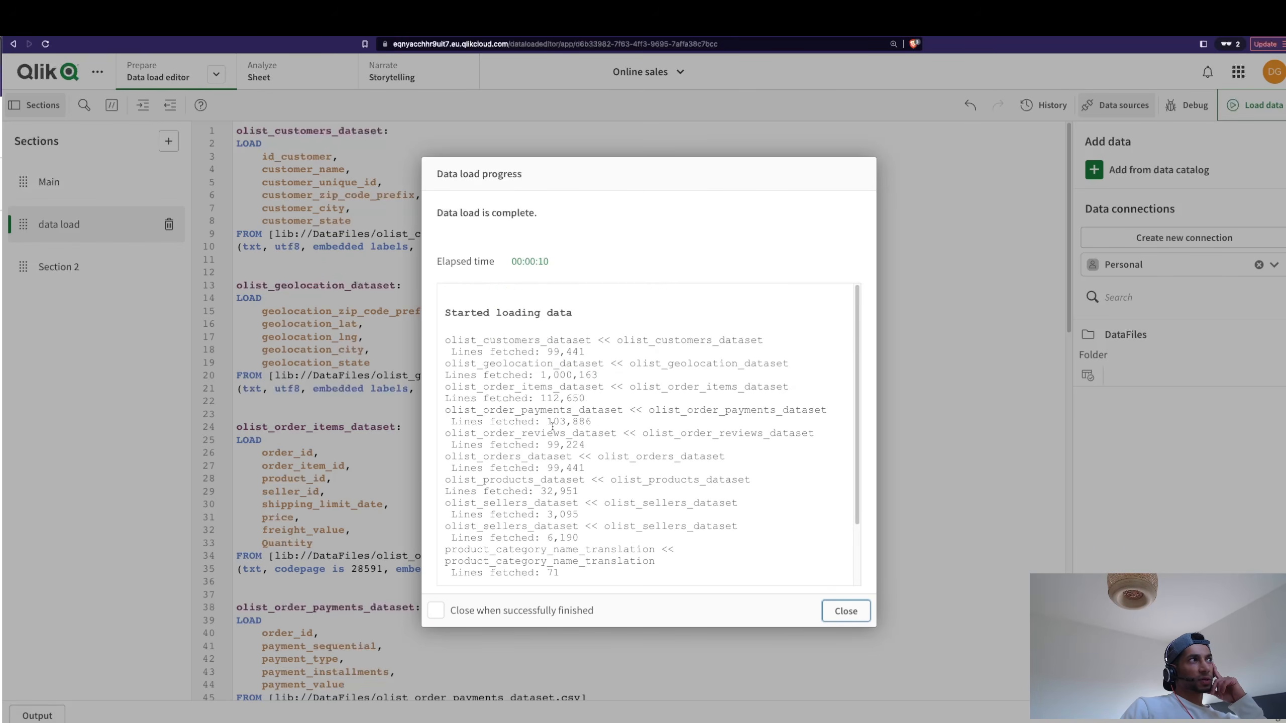
# Check the load log for the table names, the lines fetched per table, and the forced error and synthetic key counts.
pyautogui.doubleClick(760, 340)
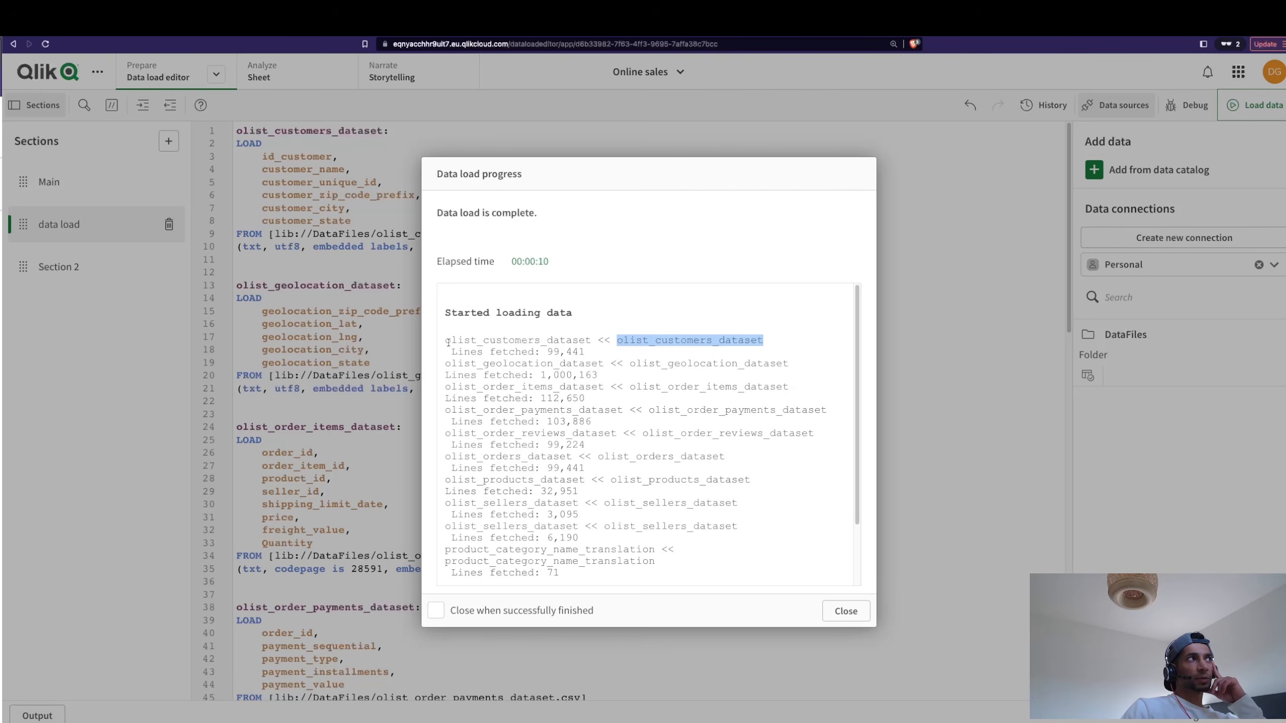
pyautogui.moveTo(446, 341); pyautogui.dragTo(588, 340)
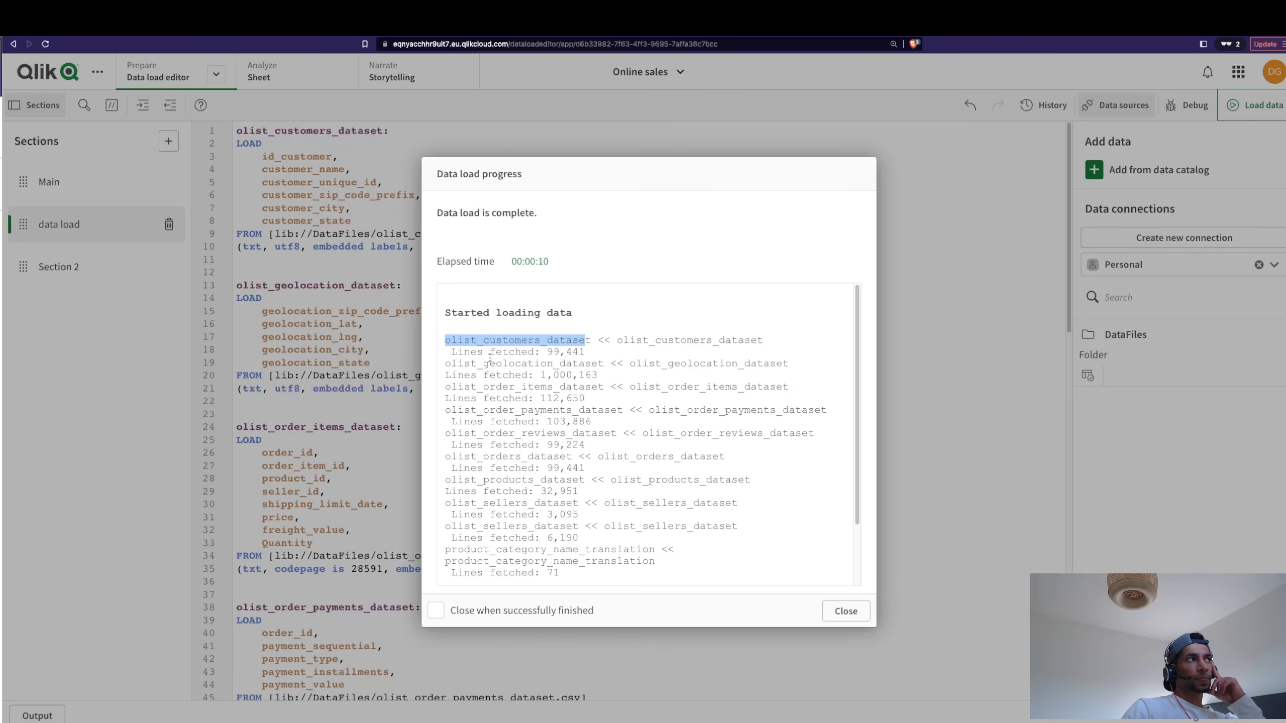
pyautogui.moveTo(457, 351); pyautogui.dragTo(586, 357)
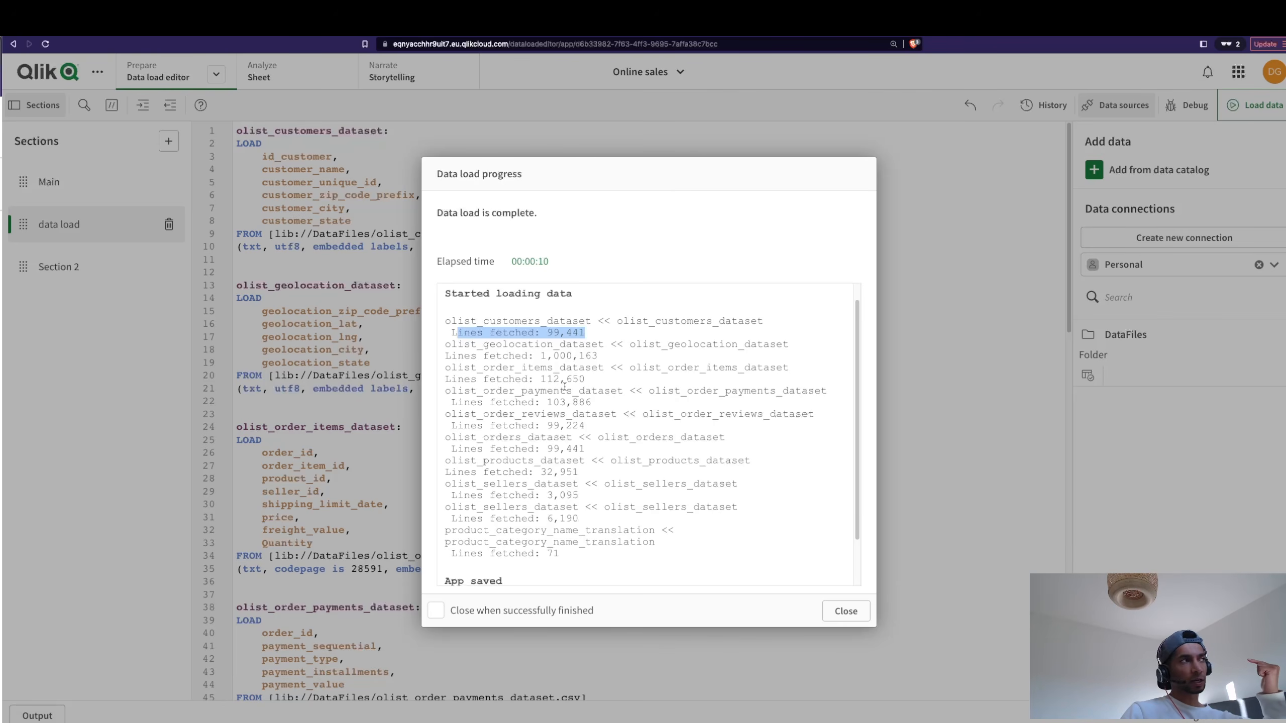
pyautogui.scroll(-2, 522, 419)
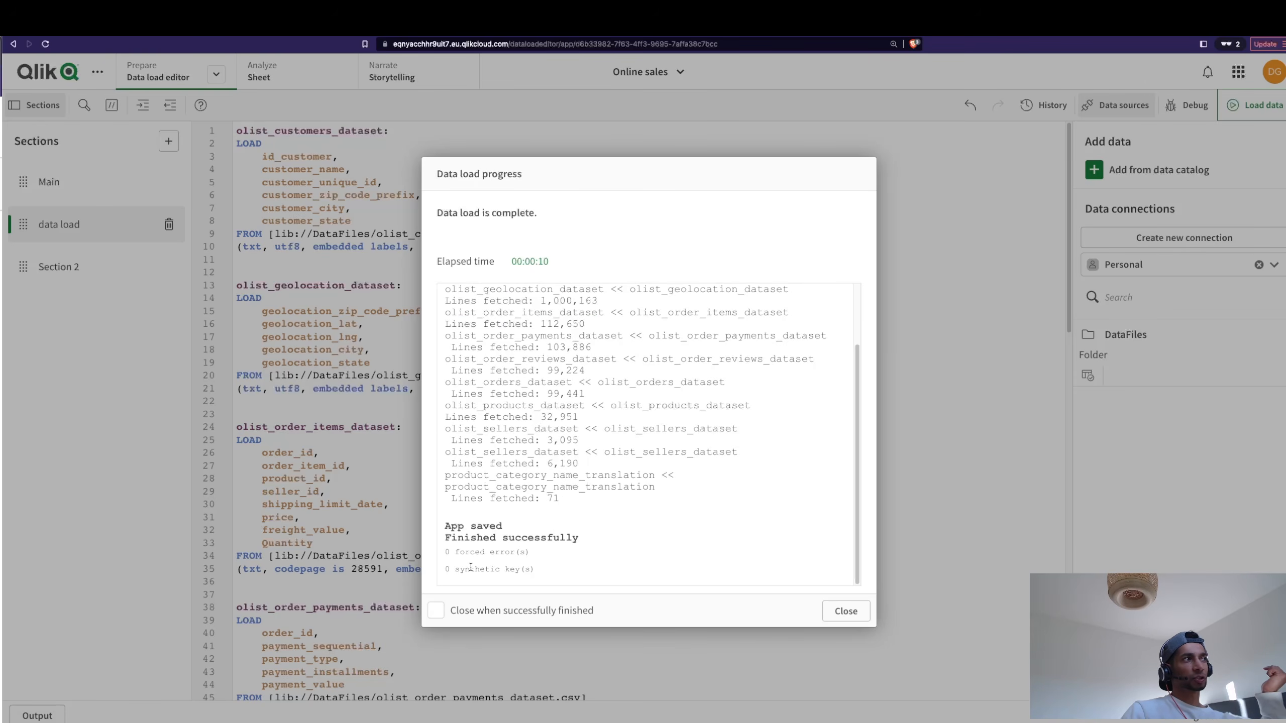
pyautogui.moveTo(453, 556); pyautogui.dragTo(546, 571)
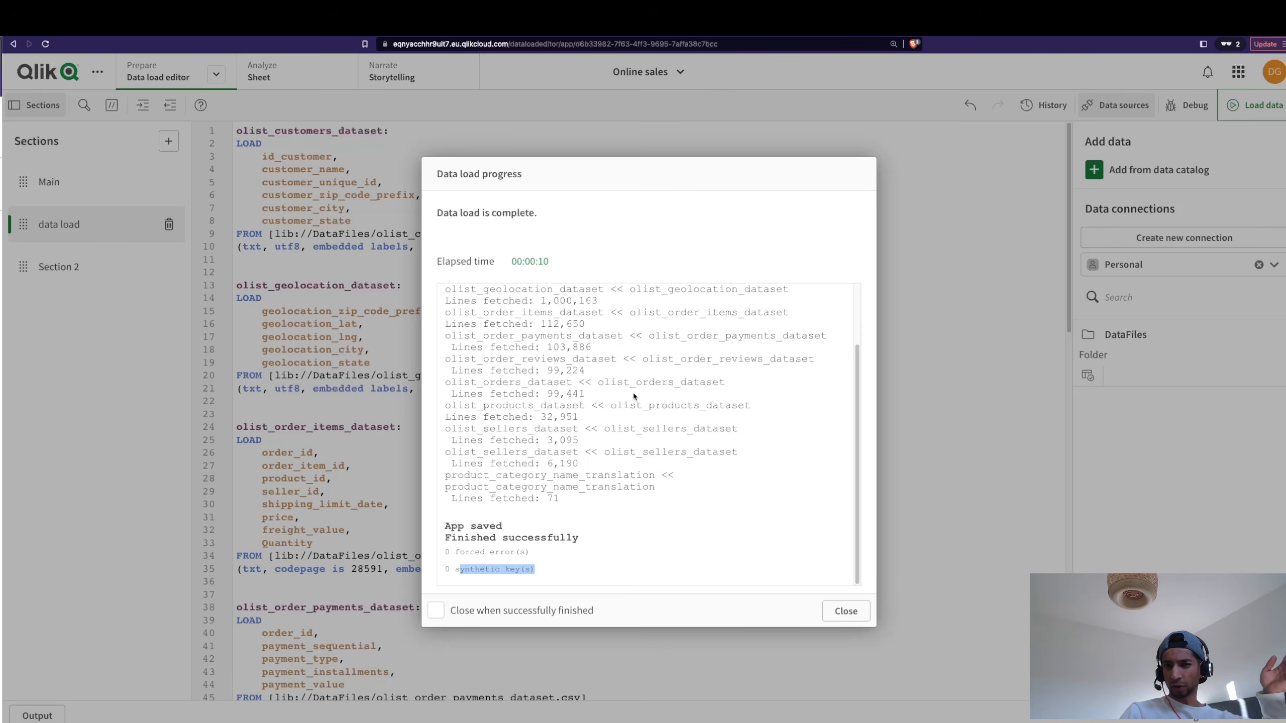
# Set the data load progress window to close when successfully finished, and close the window.
pyautogui.click(577, 614)
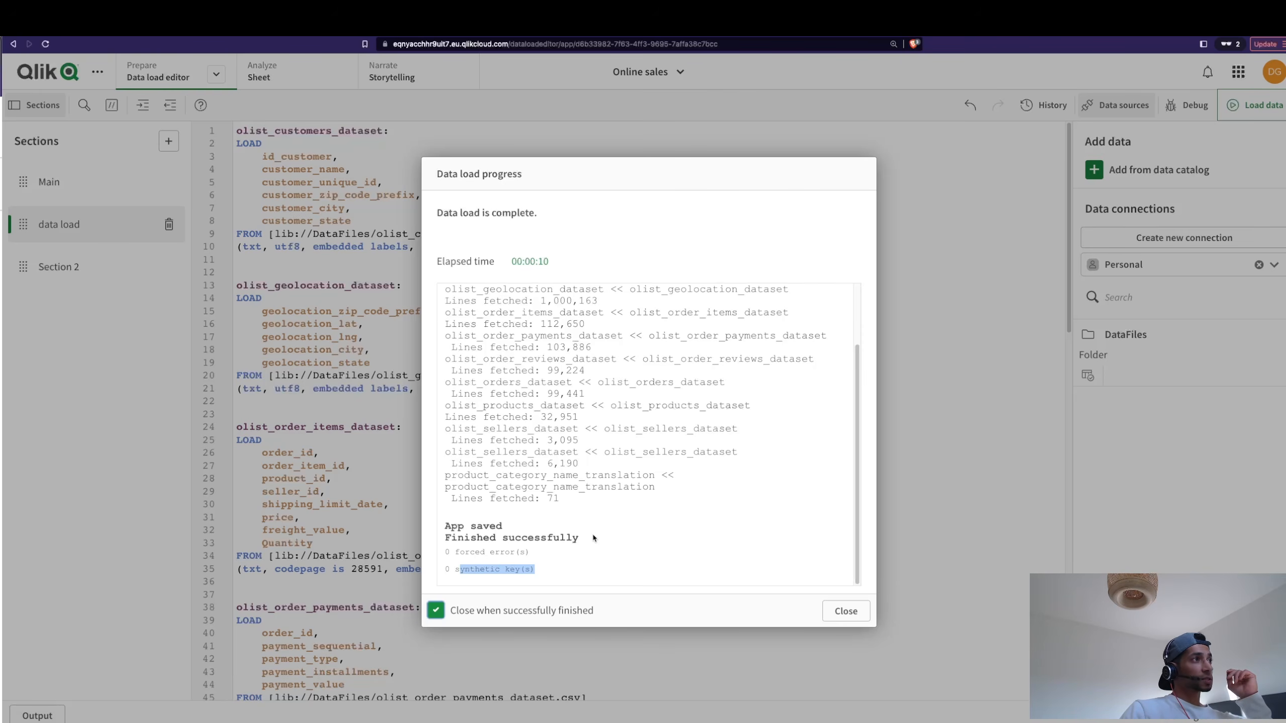
pyautogui.scroll(3, 574, 397)
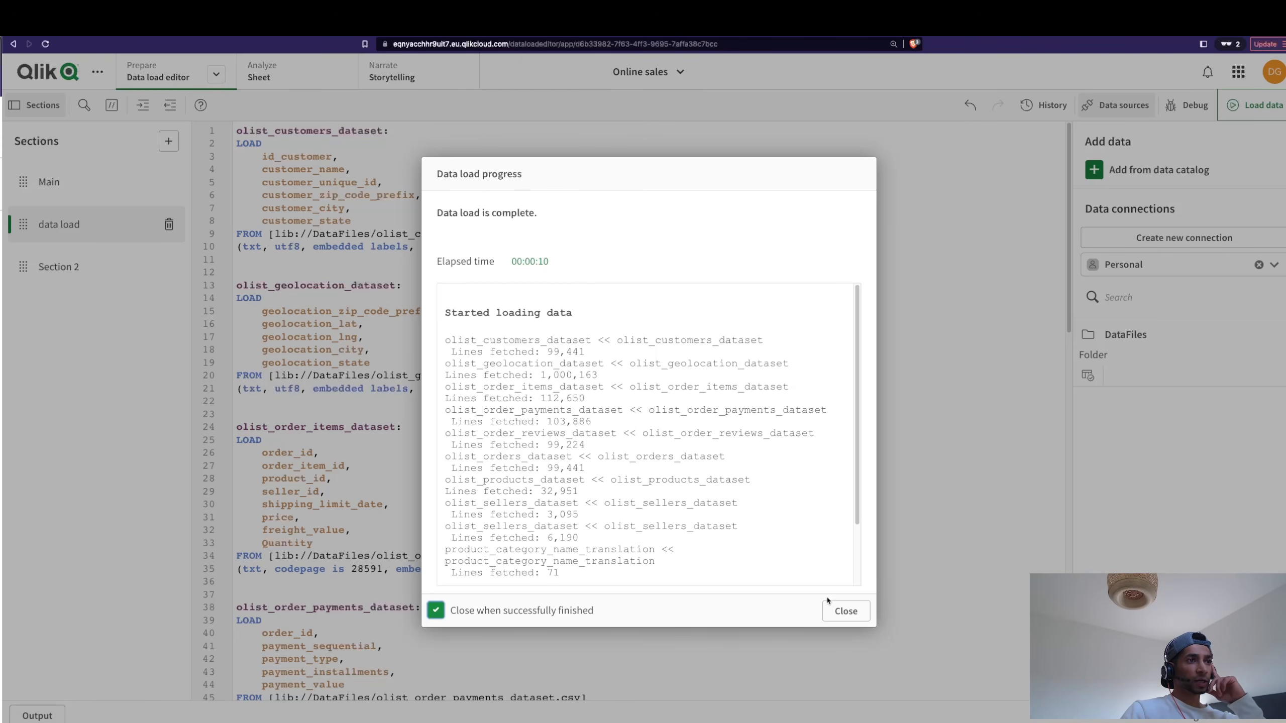
pyautogui.click(841, 613)
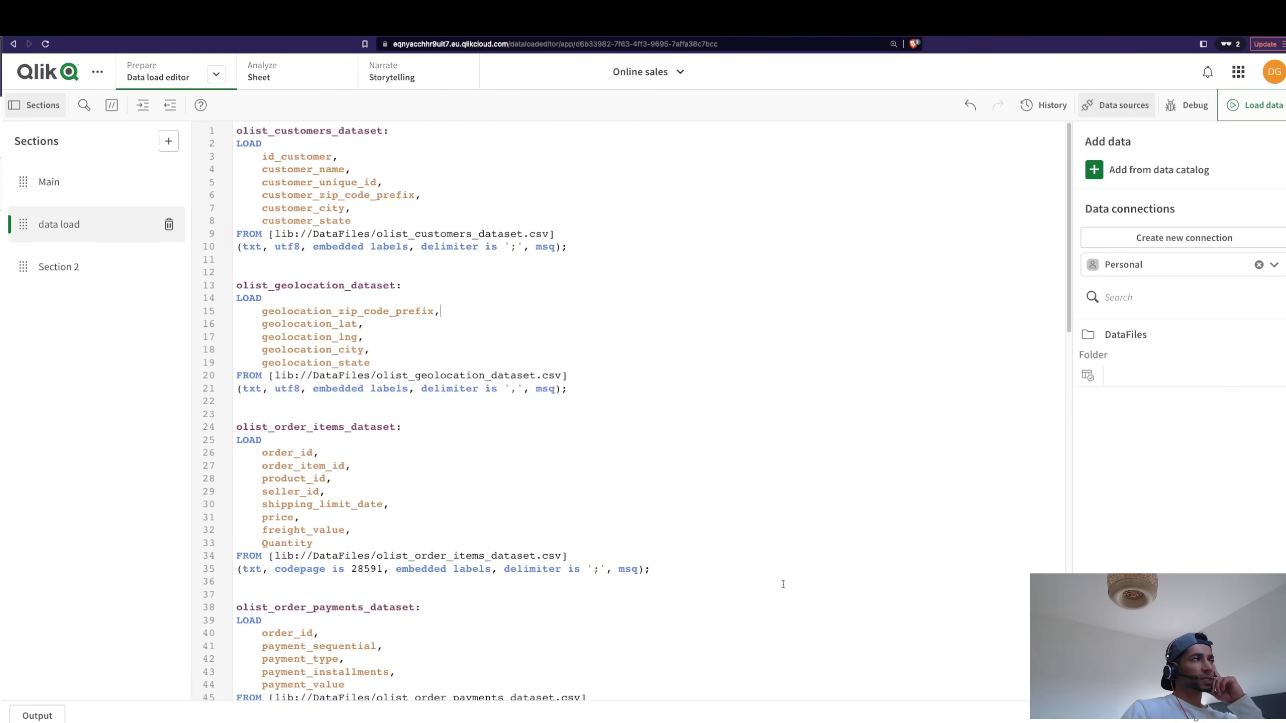
# Show the data model viewer without the table preview, and spread the tables out with olist_order_items_dataset below the other order tables.
pyautogui.click(243, 25)
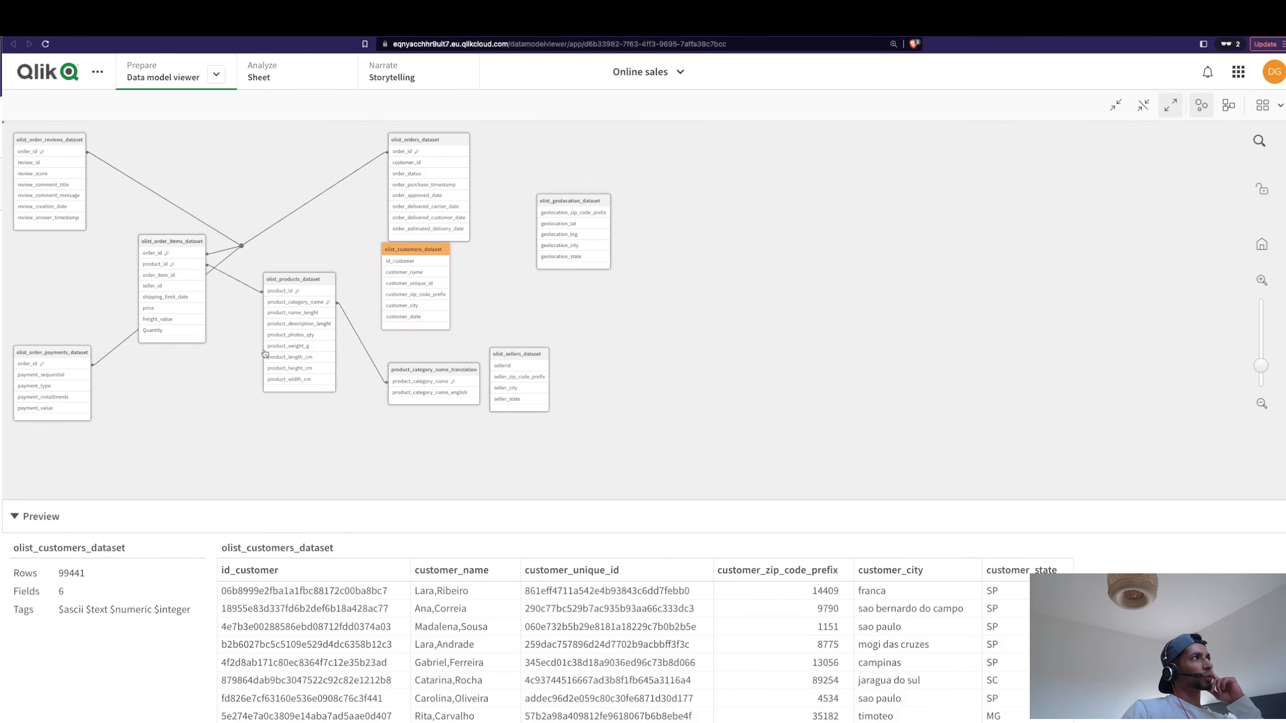
pyautogui.click(91, 531)
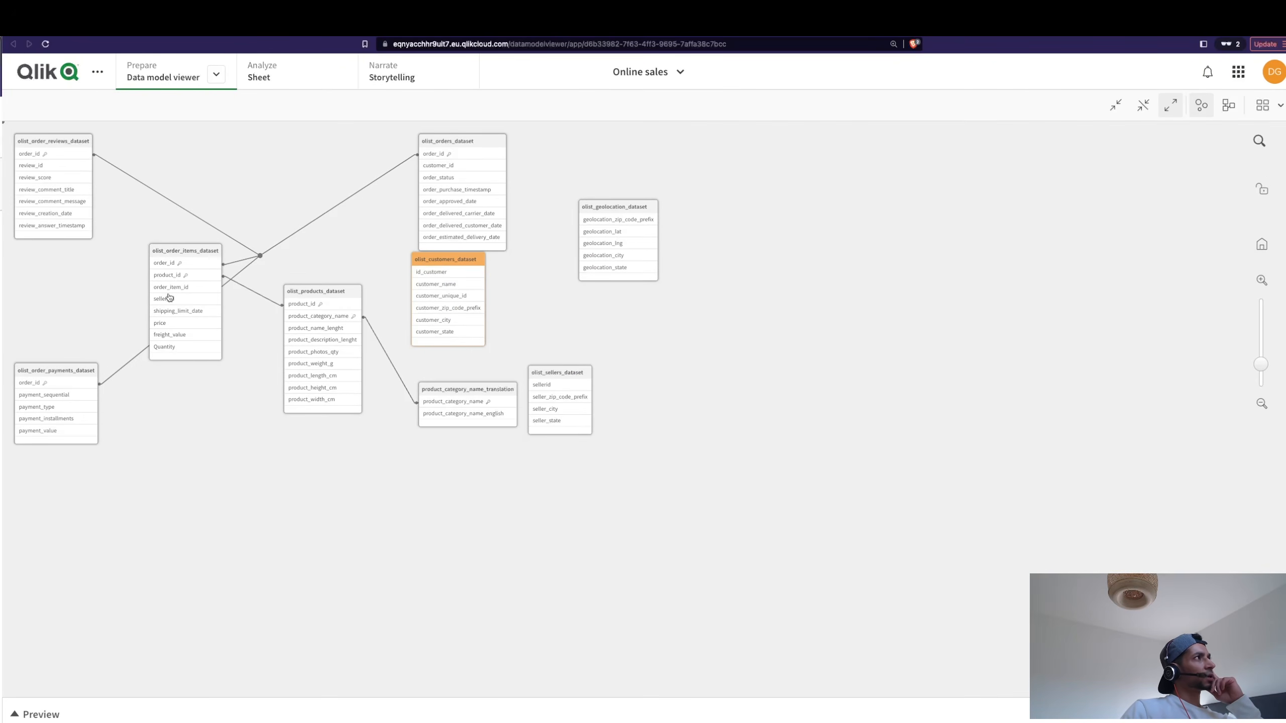
pyautogui.moveTo(194, 254); pyautogui.dragTo(214, 461)
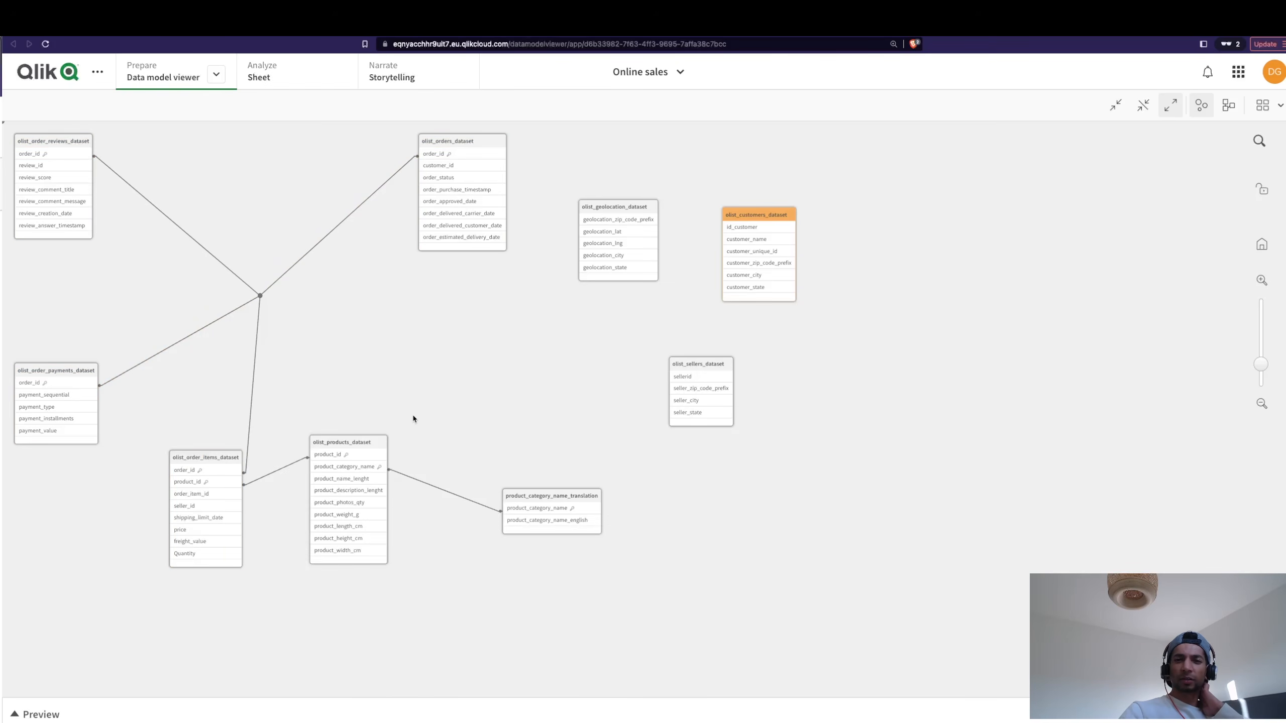
pyautogui.moveTo(209, 460); pyautogui.dragTo(181, 438)
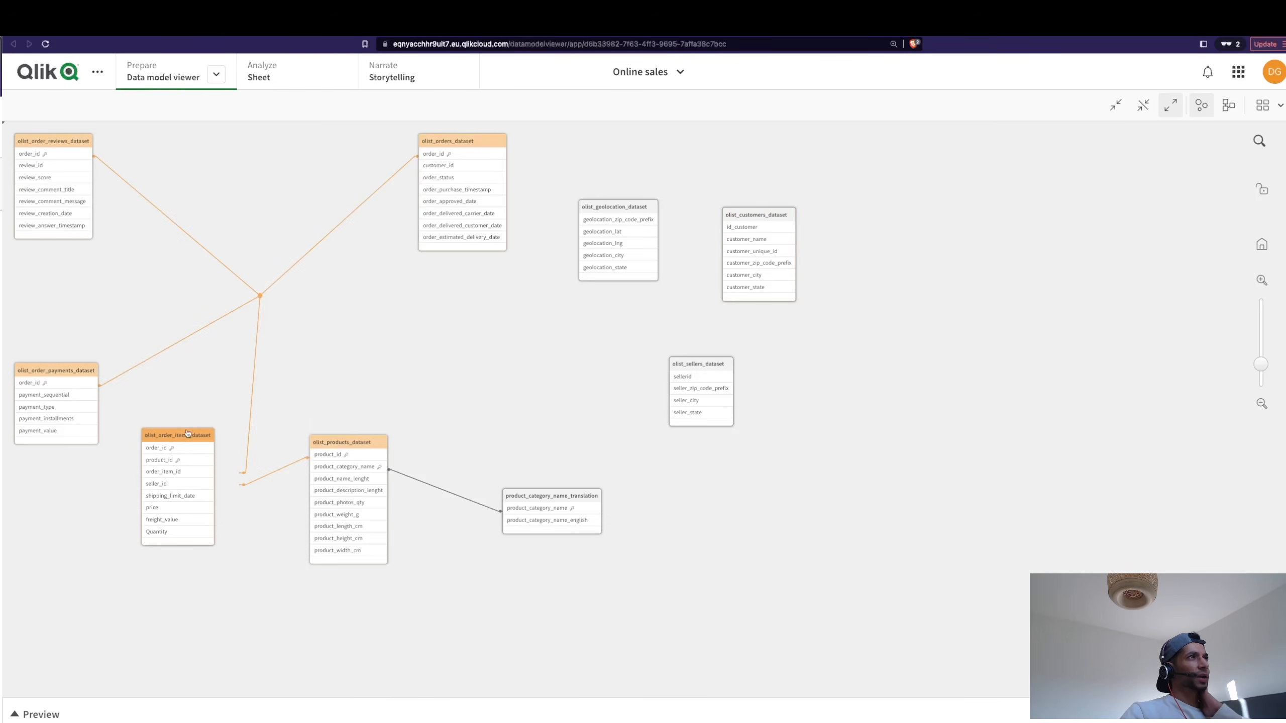
pyautogui.click(554, 170)
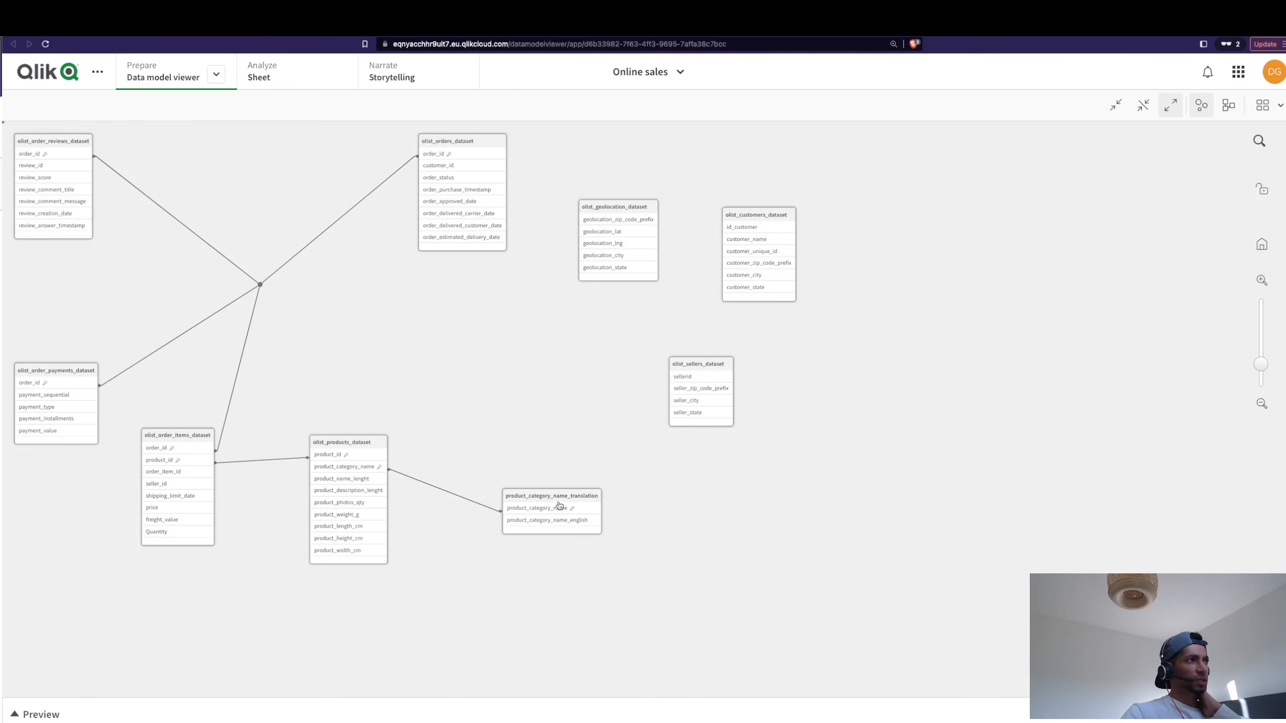
# Move olist_products_dataset, olist_order_items_dataset and olist_order_payments_dataset upward, closer to the shared order_id link.
pyautogui.moveTo(382, 460); pyautogui.dragTo(438, 348)
pyautogui.moveTo(169, 440); pyautogui.dragTo(221, 391)
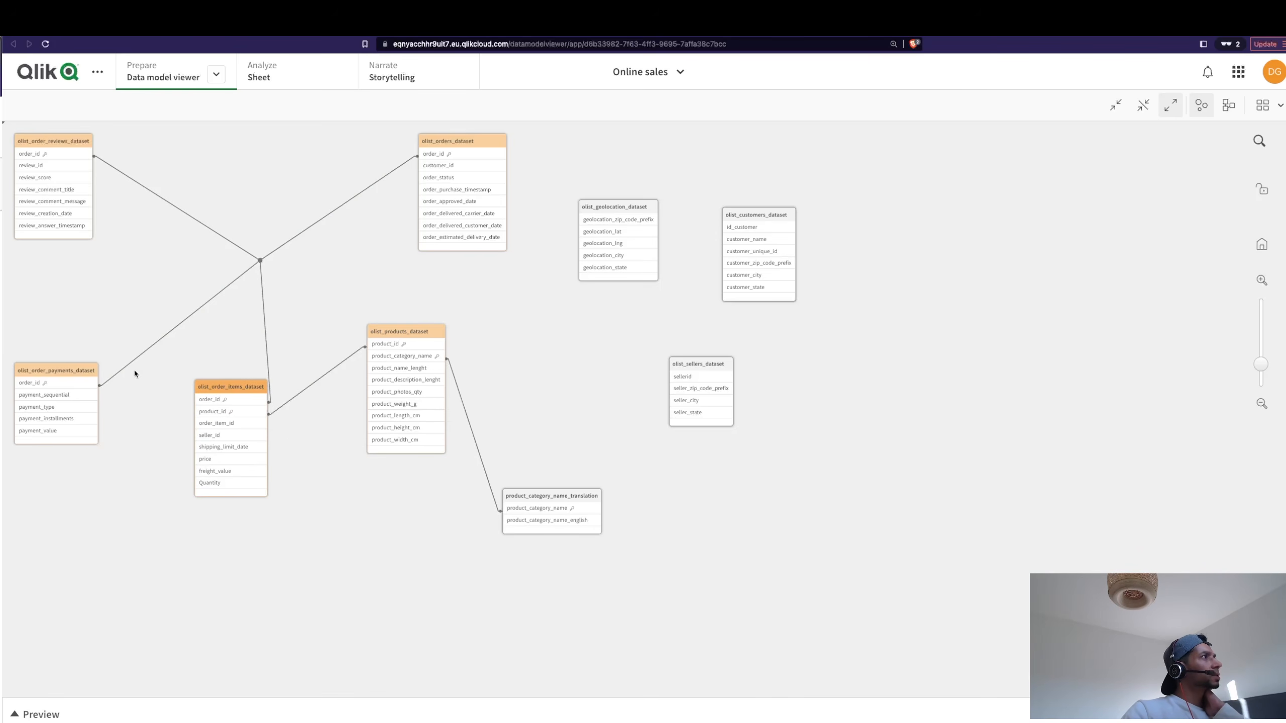
pyautogui.moveTo(68, 371); pyautogui.dragTo(135, 327)
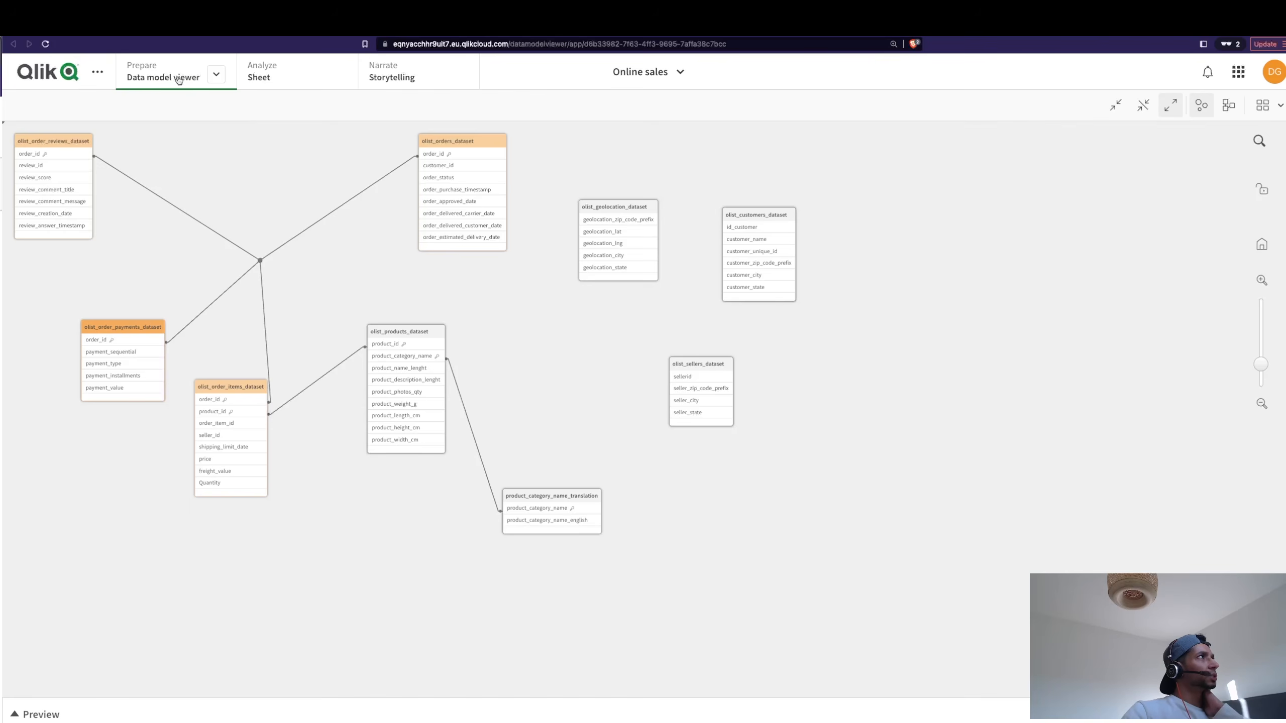
pyautogui.scroll(2, 588, 390)
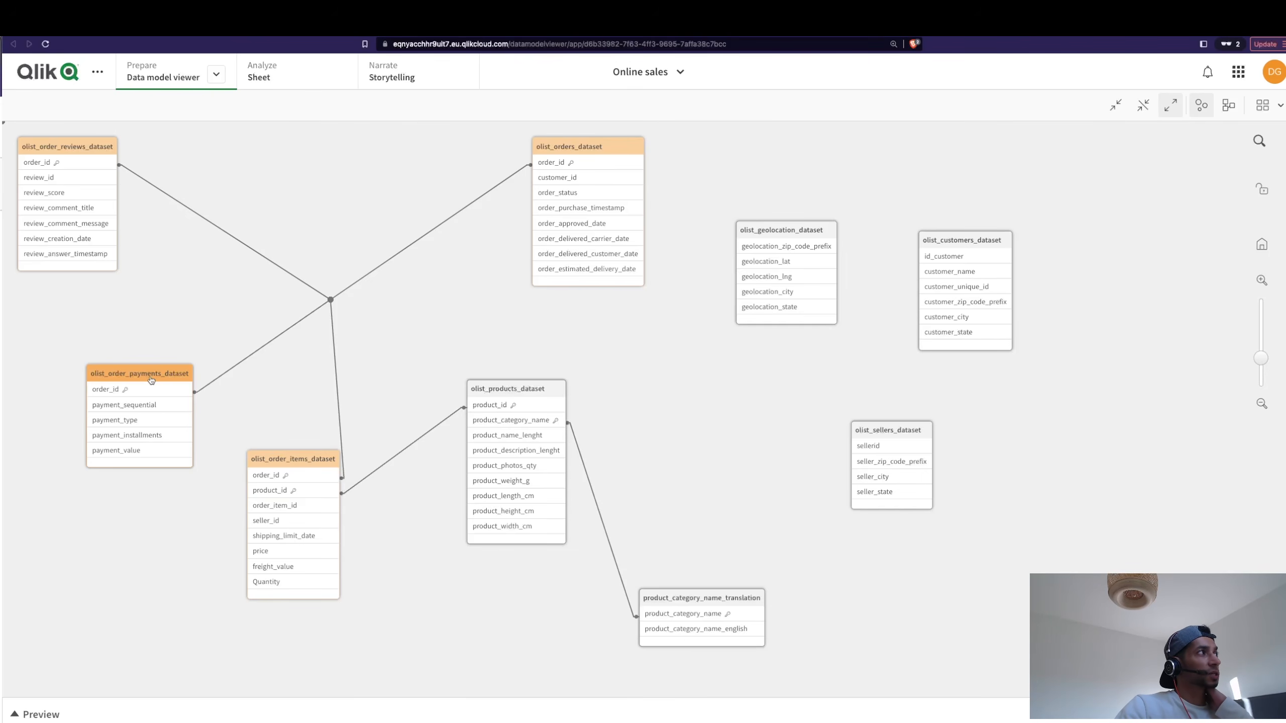
pyautogui.moveTo(150, 376); pyautogui.dragTo(161, 375)
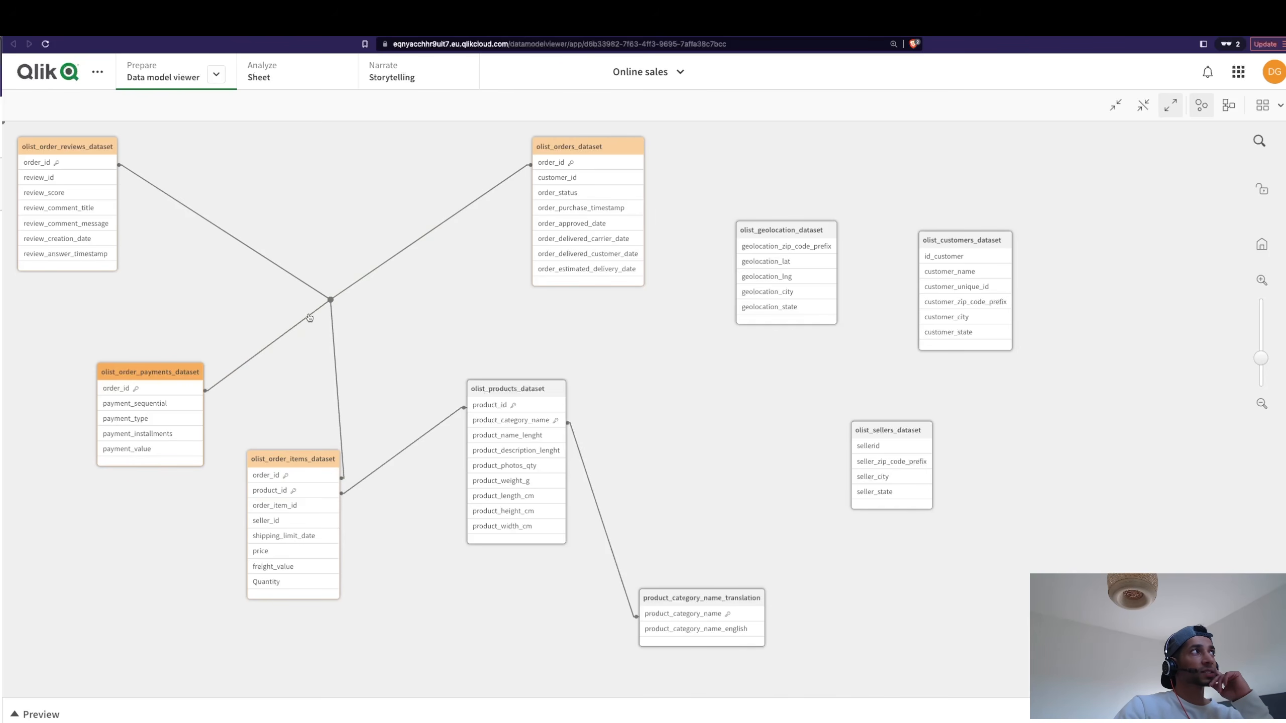
# Highlight the order_id association, move the orders and order items tables closer to the link, and select the Quantity field.
pyautogui.click(529, 168)
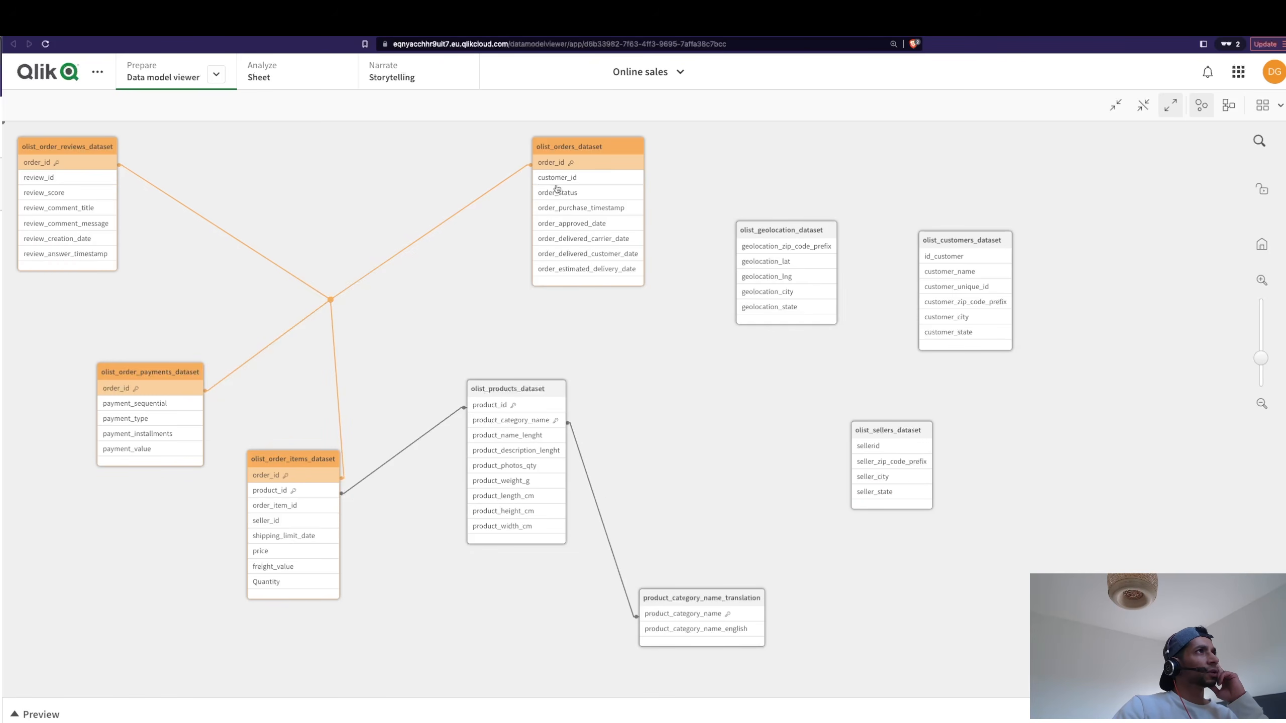
pyautogui.moveTo(566, 162); pyautogui.dragTo(506, 205)
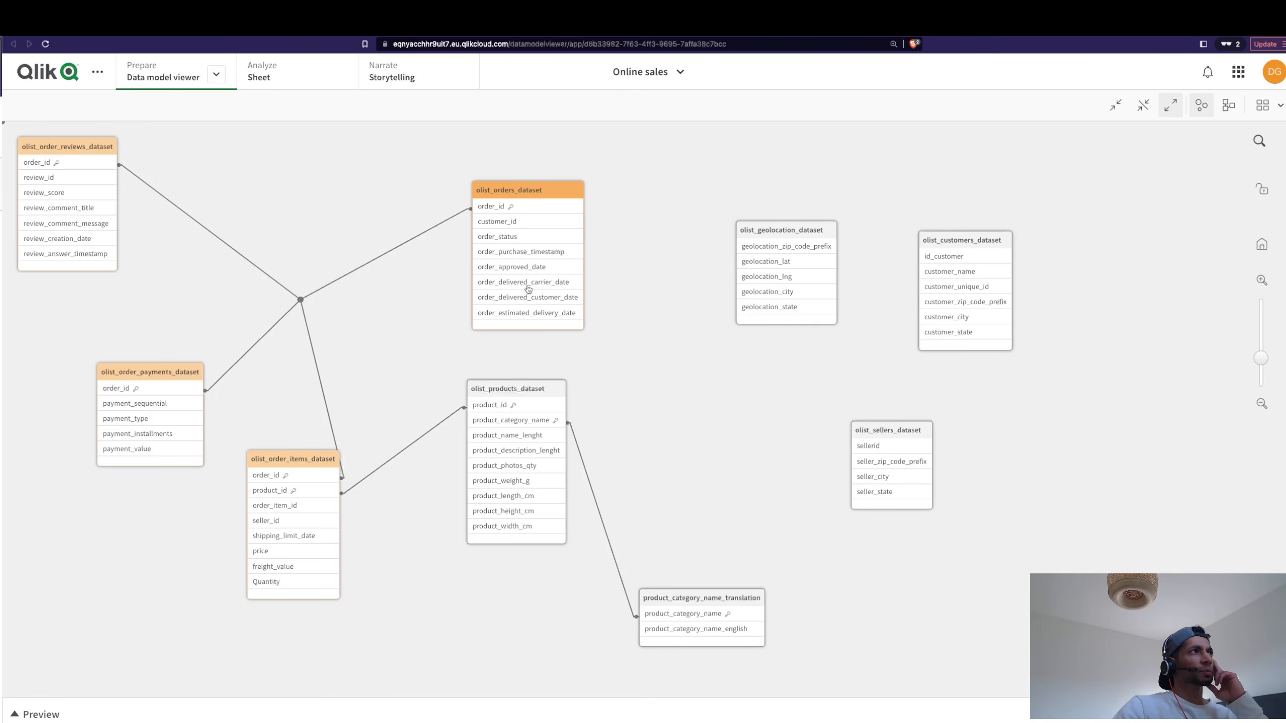
pyautogui.moveTo(295, 477); pyautogui.dragTo(371, 305)
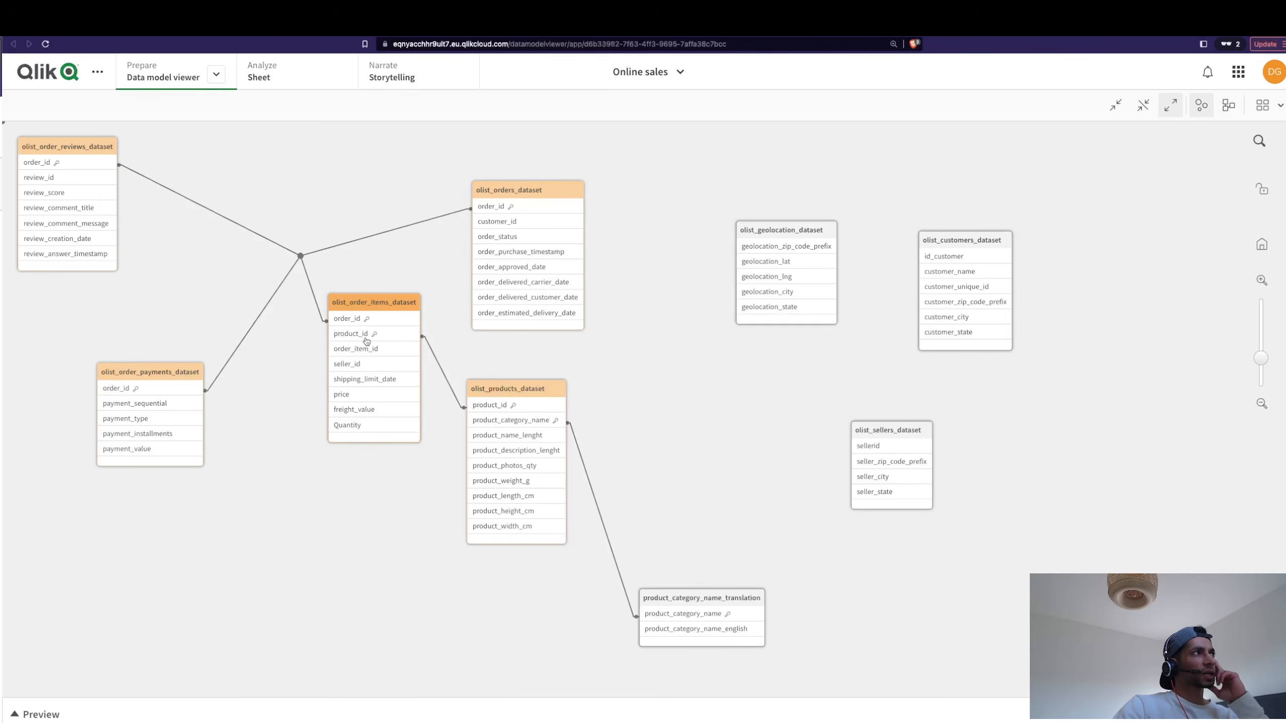
pyautogui.click(359, 399)
pyautogui.click(360, 425)
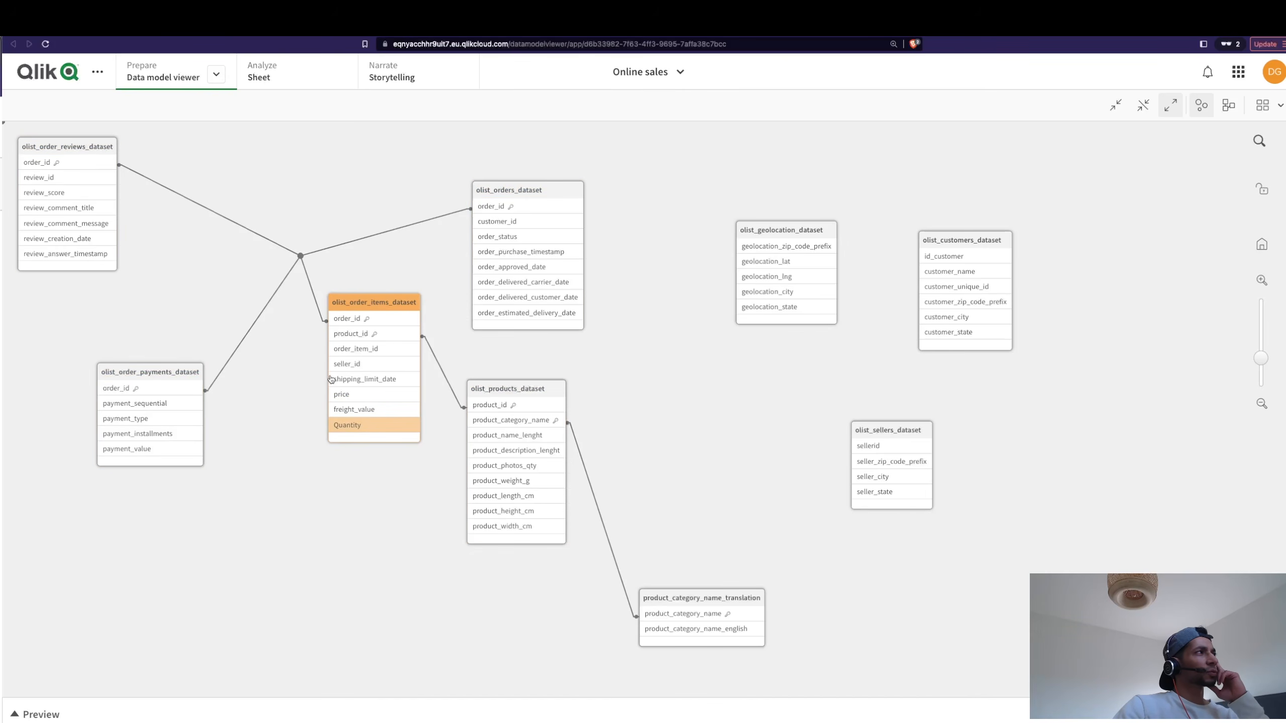
# Move olist_order_payments_dataset and olist_order_items_dataset lower and olist_orders_dataset closer to the reviews table, leaving the order_id links clear of the tables.
pyautogui.moveTo(136, 373); pyautogui.dragTo(134, 469)
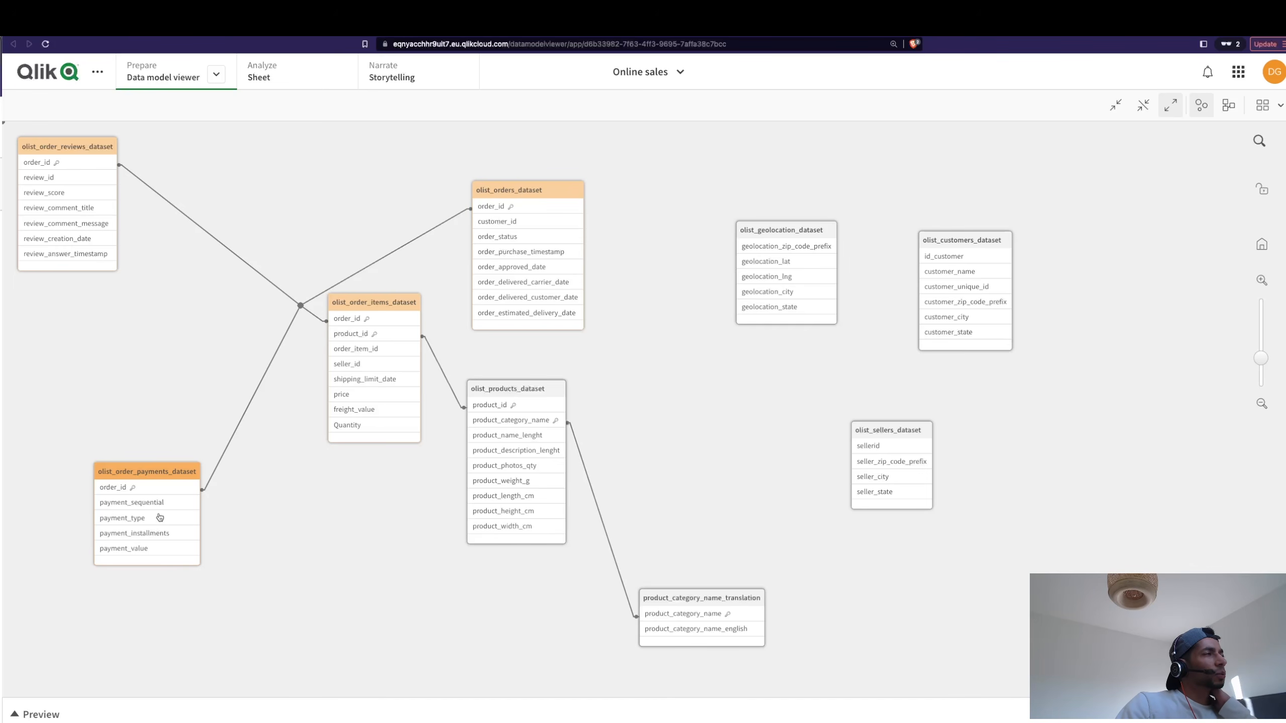
pyautogui.moveTo(381, 313); pyautogui.dragTo(342, 368)
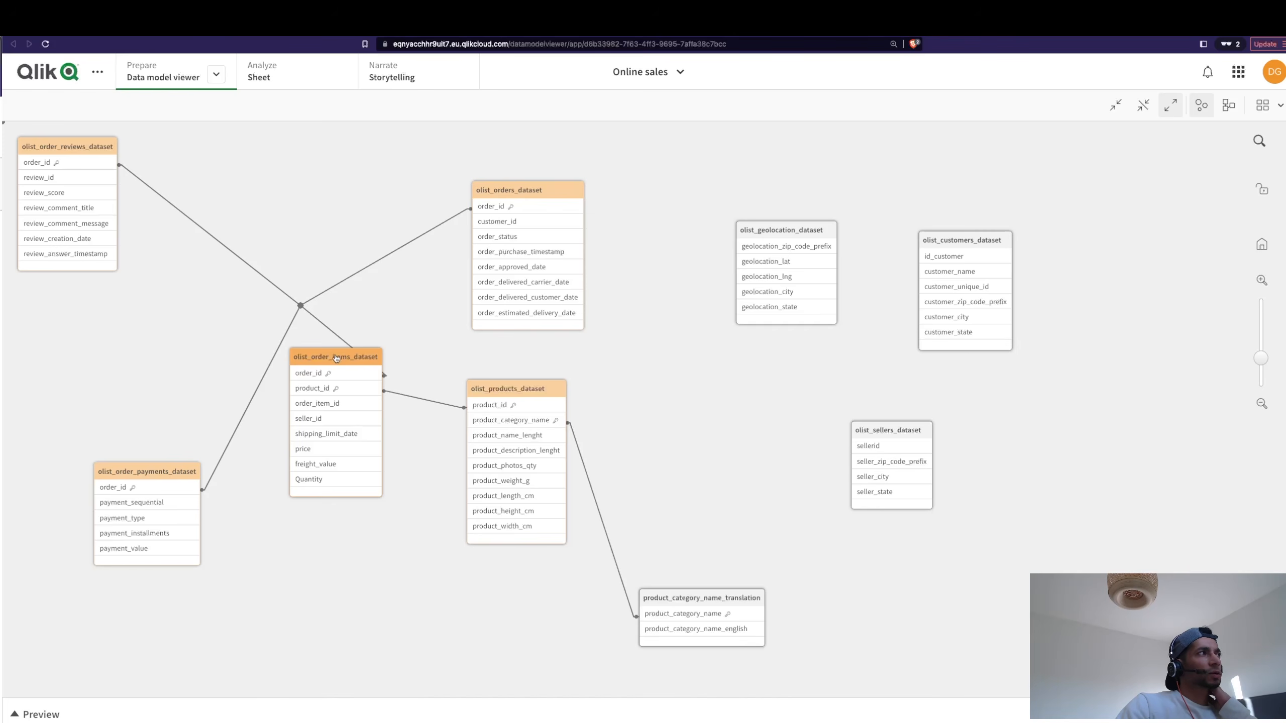
pyautogui.moveTo(337, 358); pyautogui.dragTo(324, 374)
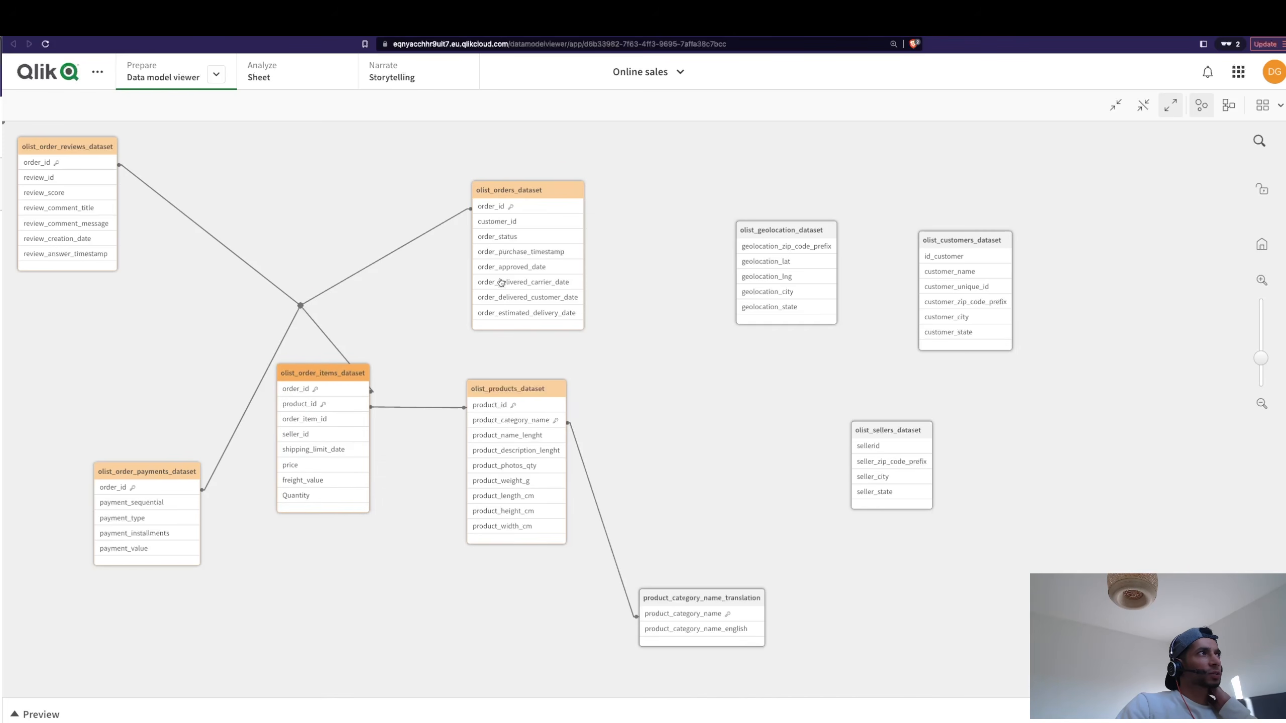
pyautogui.moveTo(521, 189); pyautogui.dragTo(440, 186)
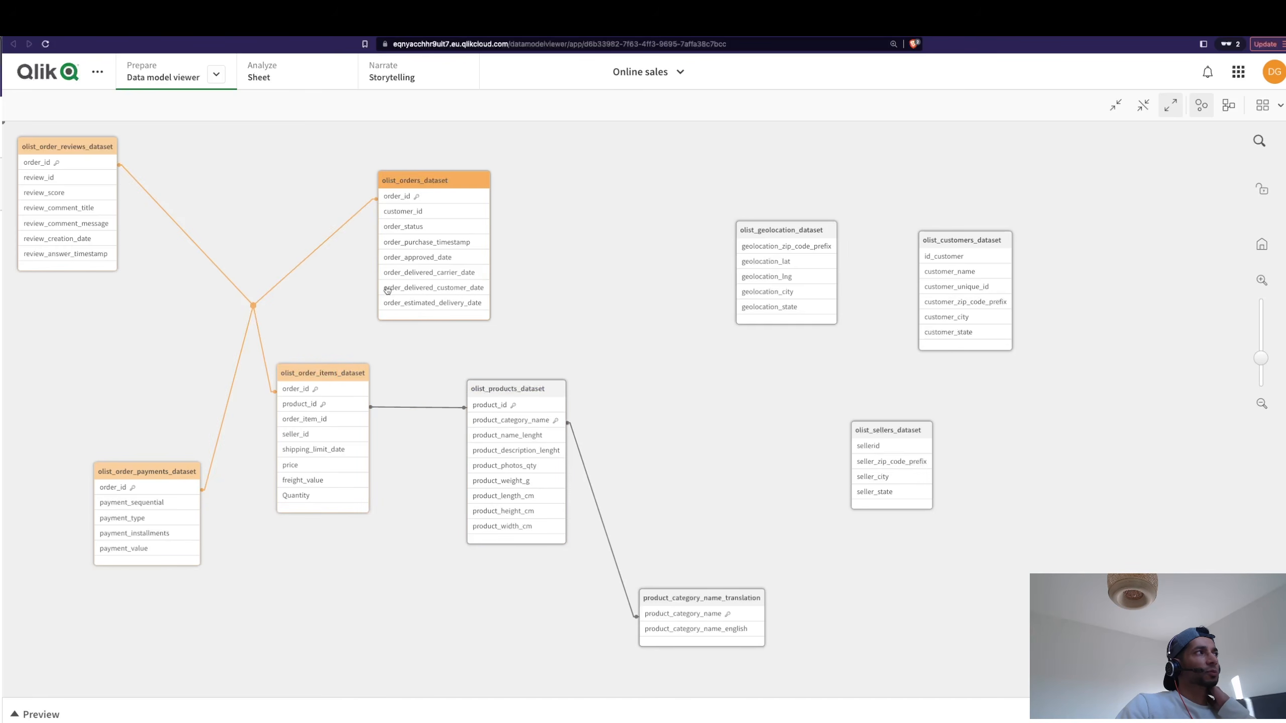
# Preview the rows of olist_orders_dataset, and switch from the data model viewer to the Data manager.
pyautogui.click(131, 712)
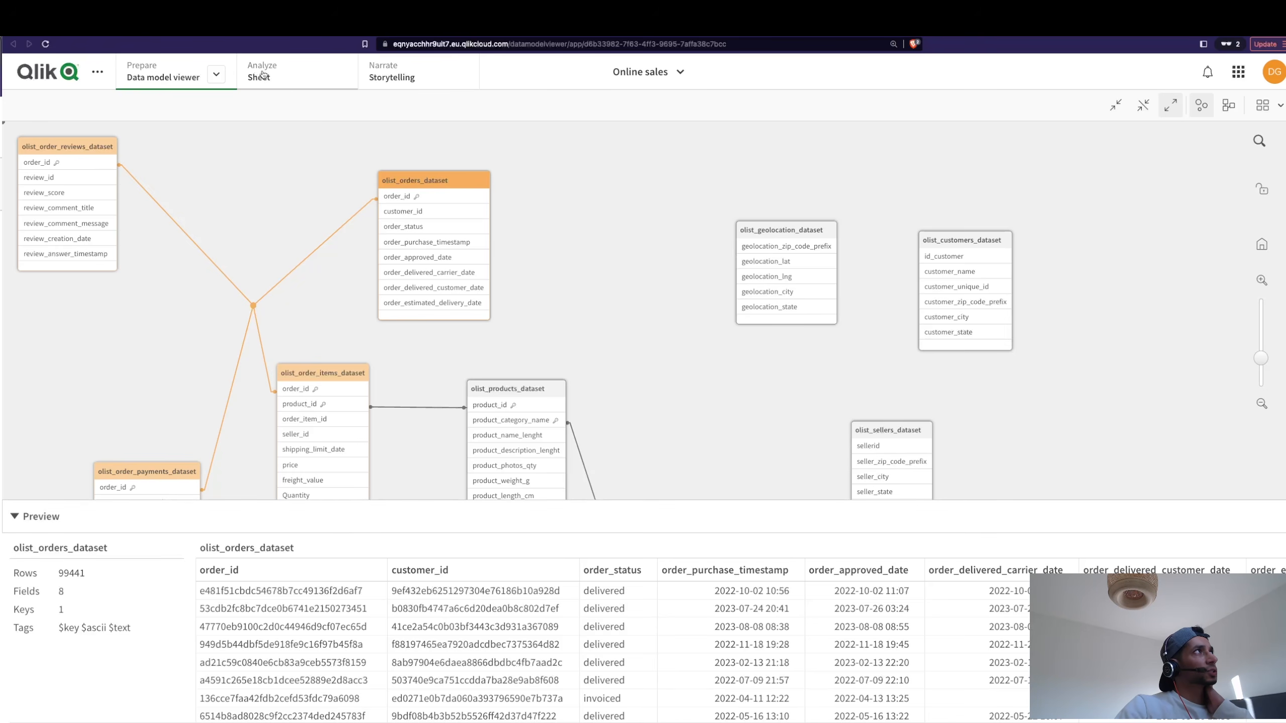
pyautogui.click(217, 74)
pyautogui.click(241, 111)
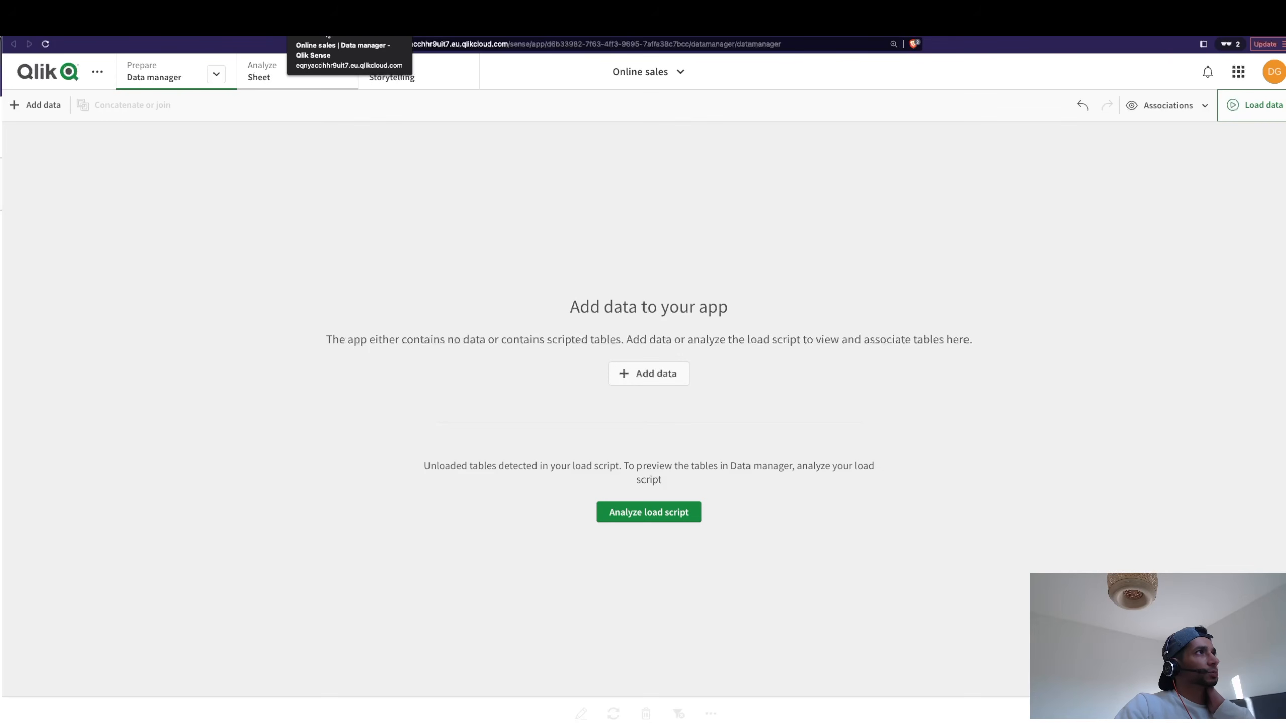
# Open My new sheet, view its advanced options, and return to the standard sheet editing mode.
pyautogui.click(271, 76)
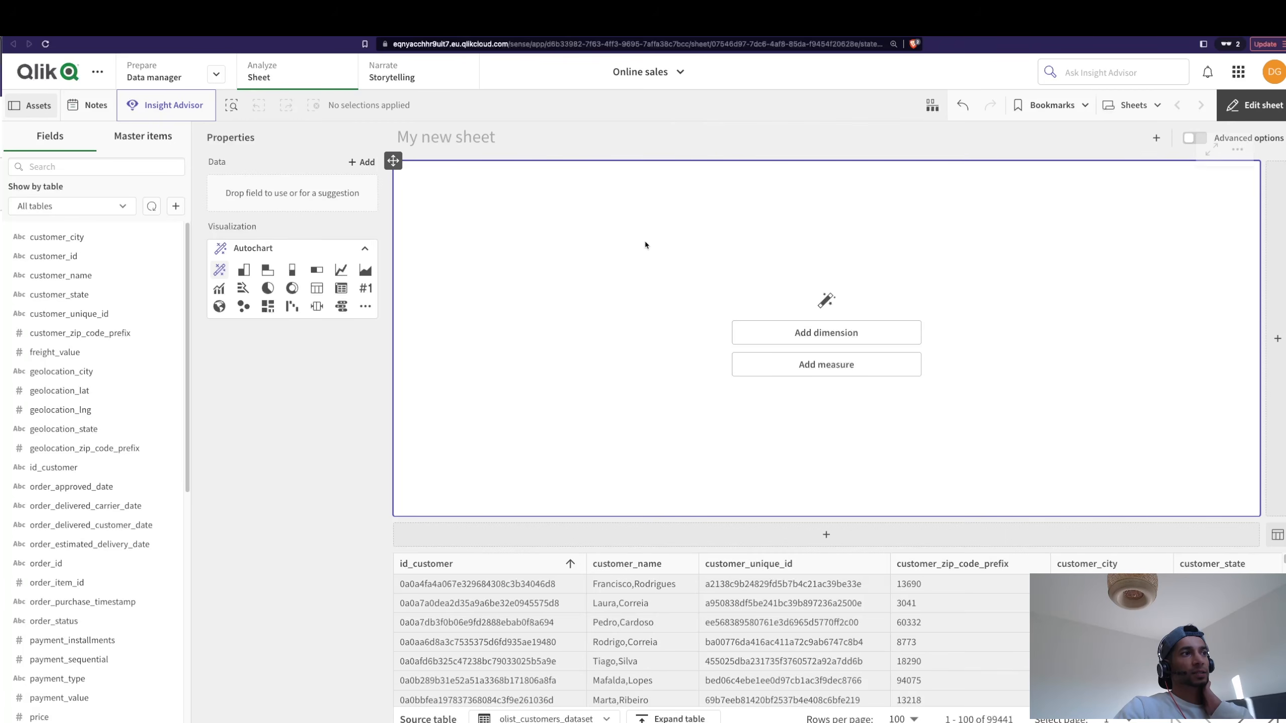
pyautogui.click(1197, 139)
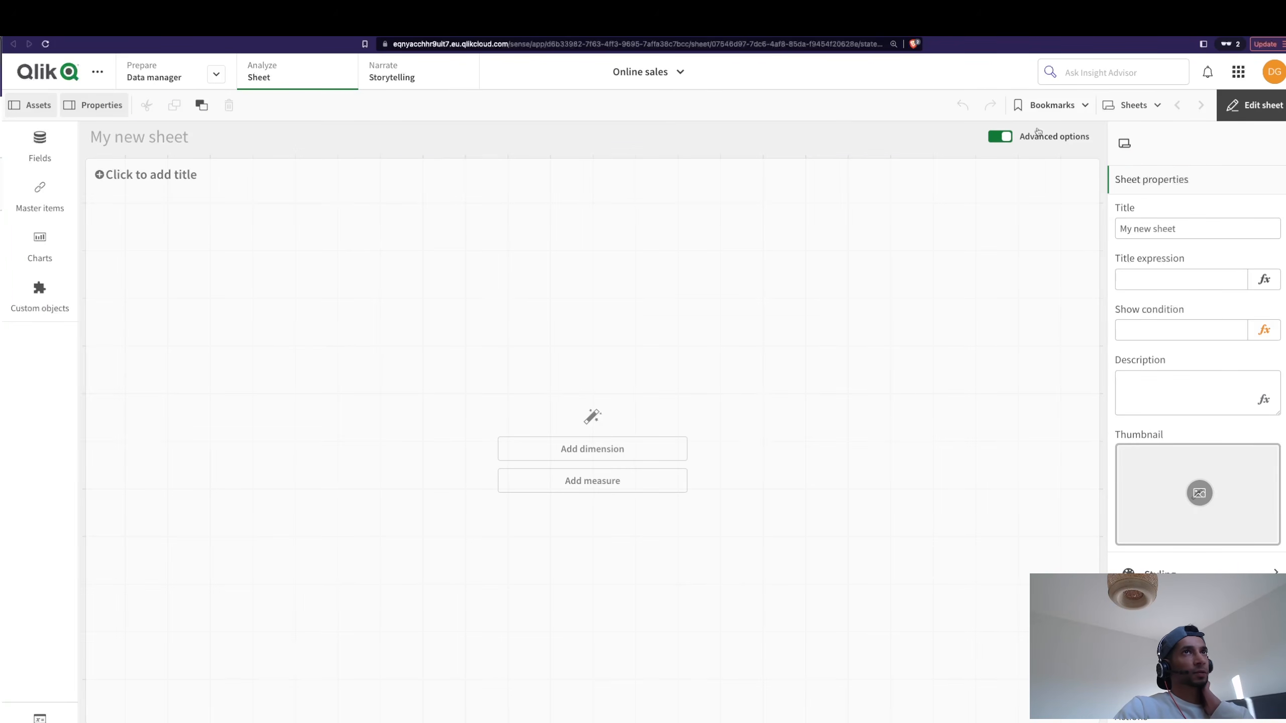
pyautogui.click(1000, 138)
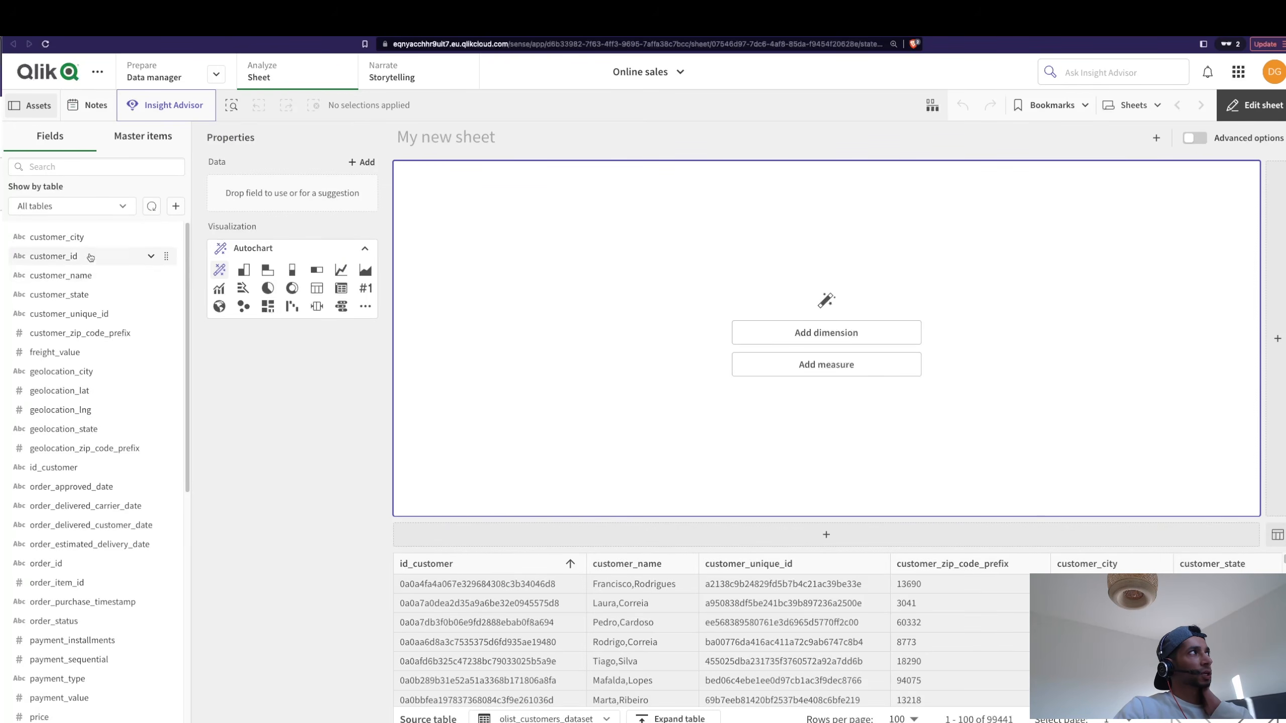
# Examine the available fields and the list of source tables, and preview the rows of olist_order_payments_dataset.
pyautogui.scroll(-10, 65, 612)
pyautogui.scroll(10, 56, 598)
pyautogui.click(109, 206)
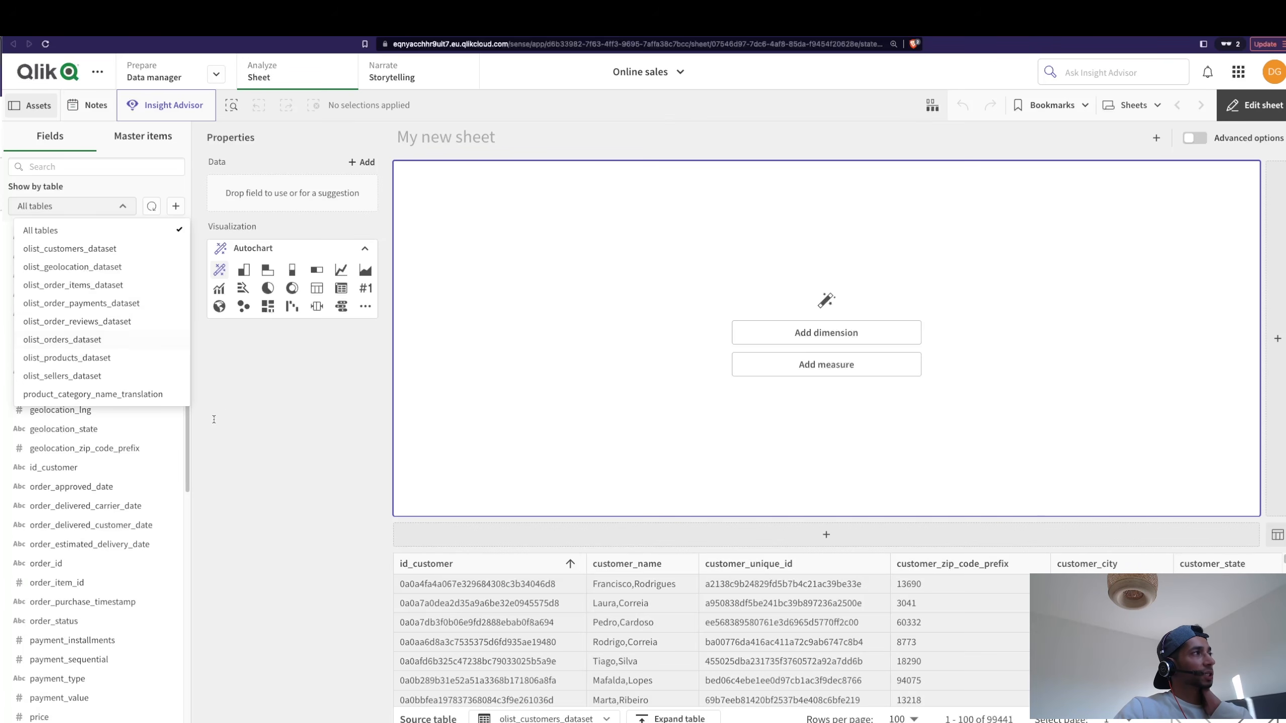
pyautogui.press('Escape')
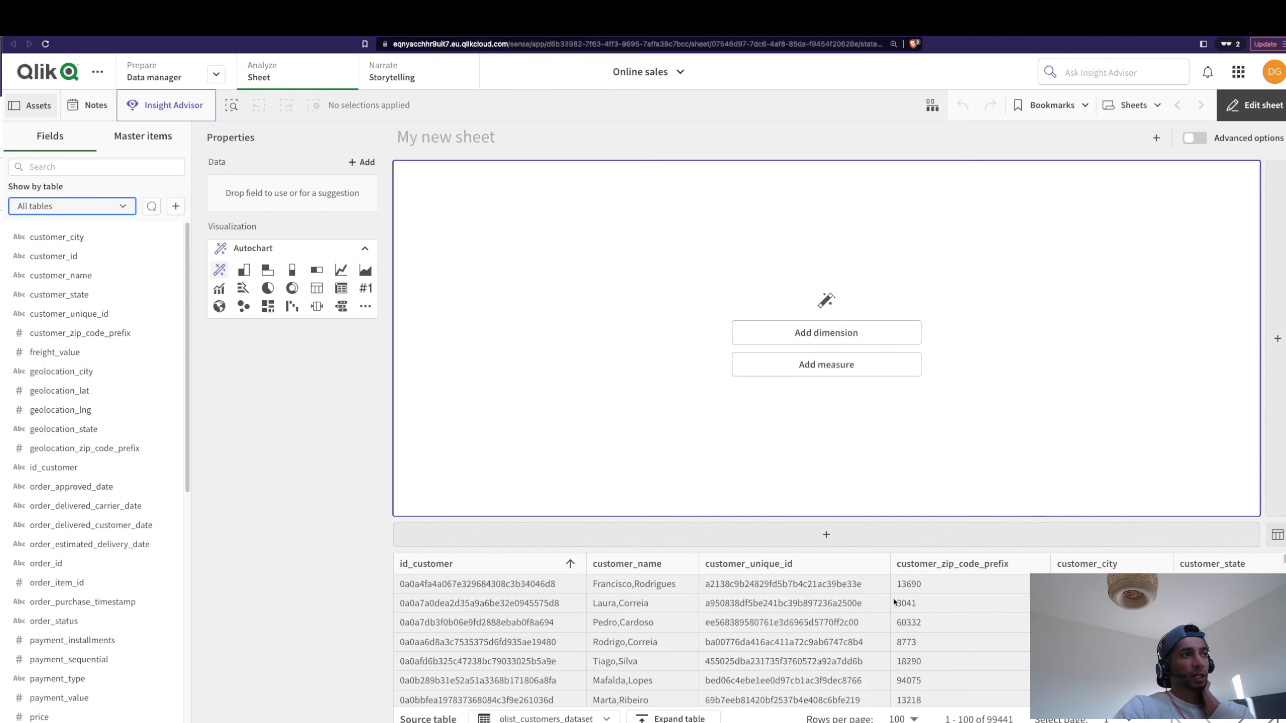
pyautogui.click(563, 720)
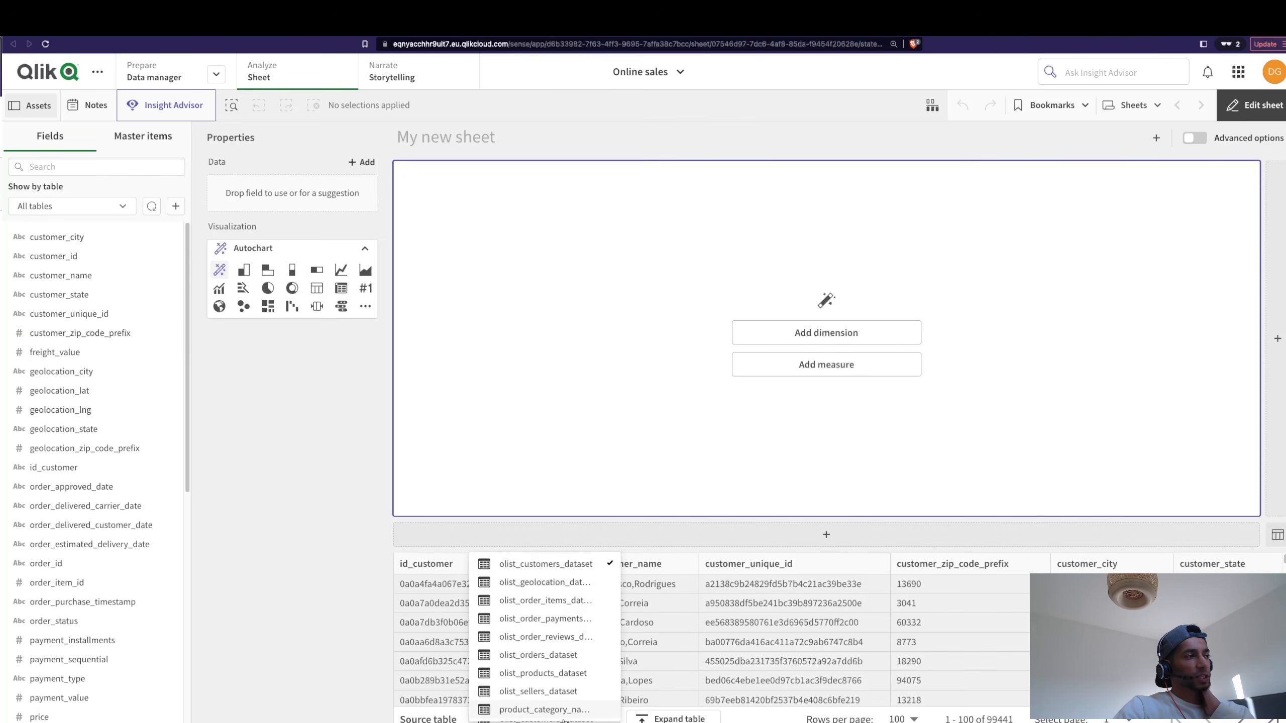
pyautogui.click(554, 619)
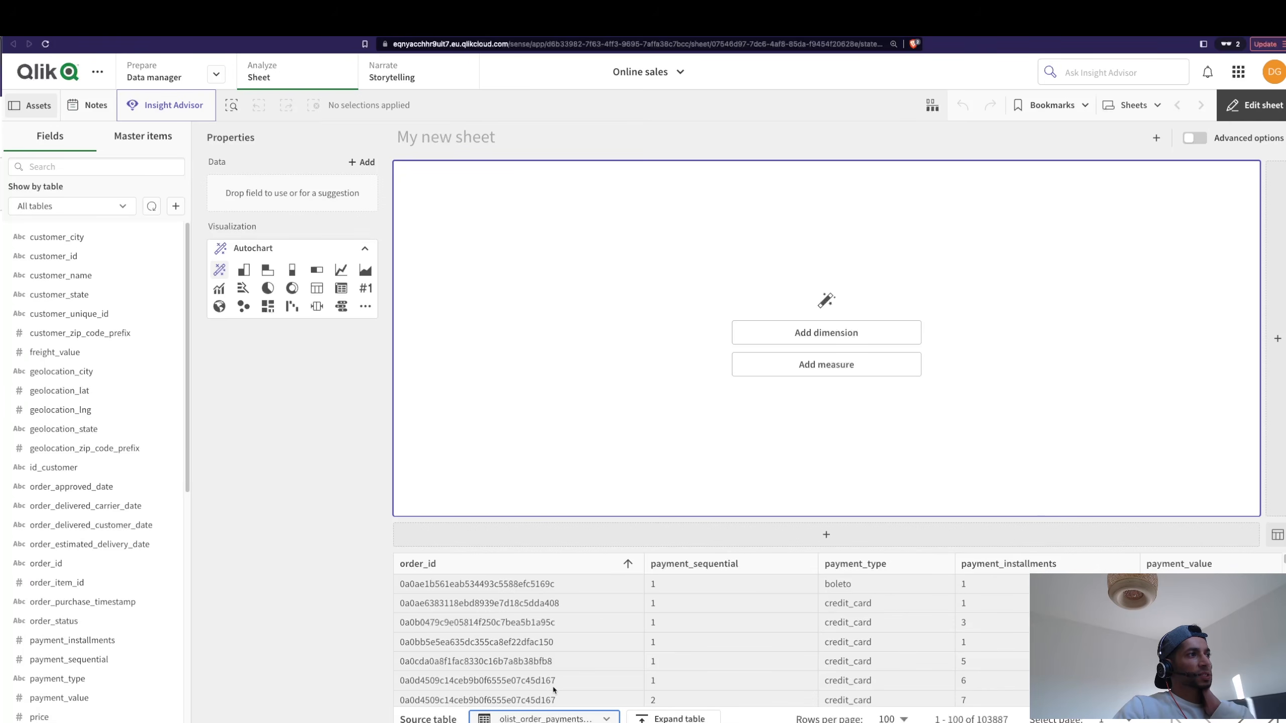
pyautogui.scroll(-5, 709, 638)
pyautogui.scroll(-10, 709, 638)
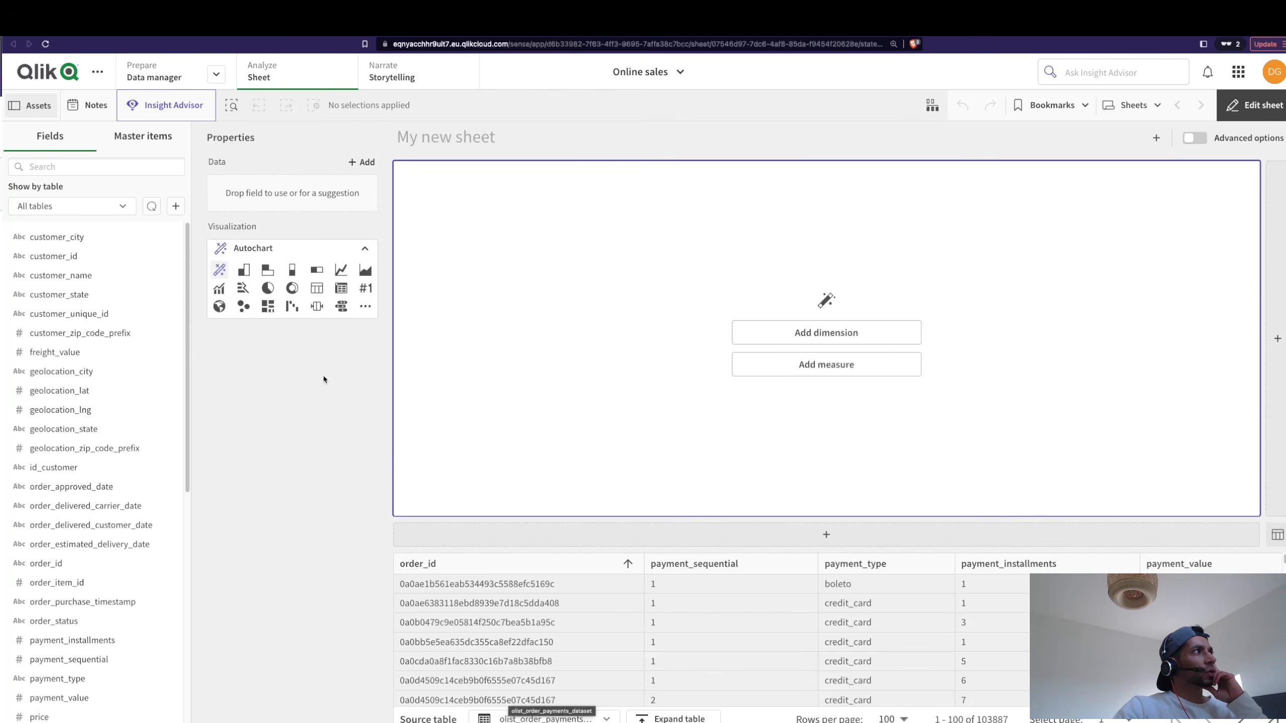
# Turn on the sheet's advanced options and replace the empty autochart with a Table.
pyautogui.click(1194, 140)
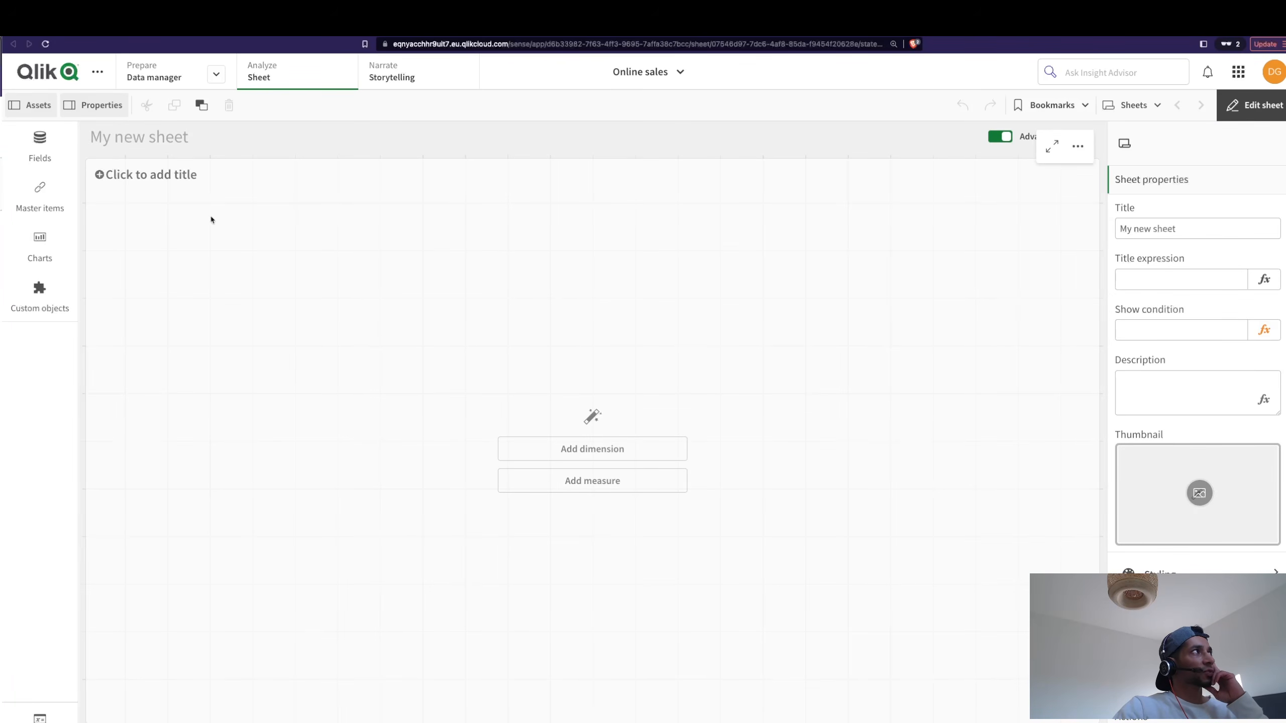
pyautogui.click(41, 247)
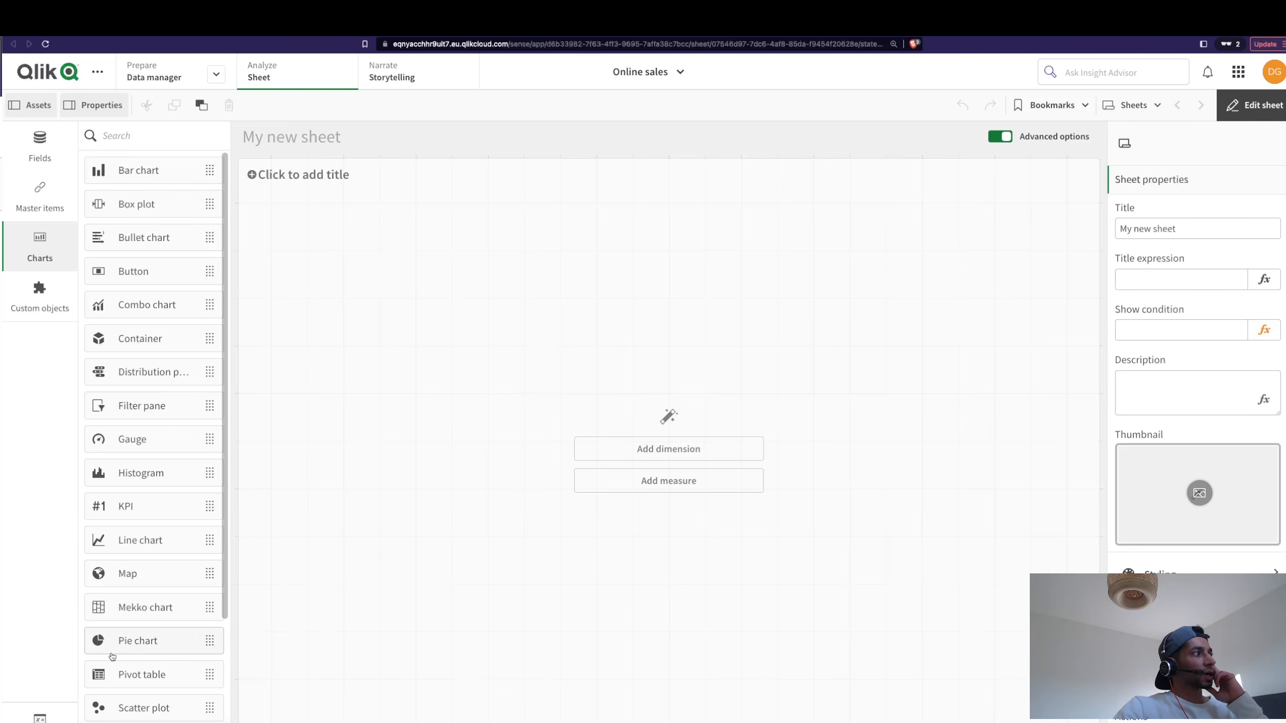
pyautogui.scroll(-3, 119, 671)
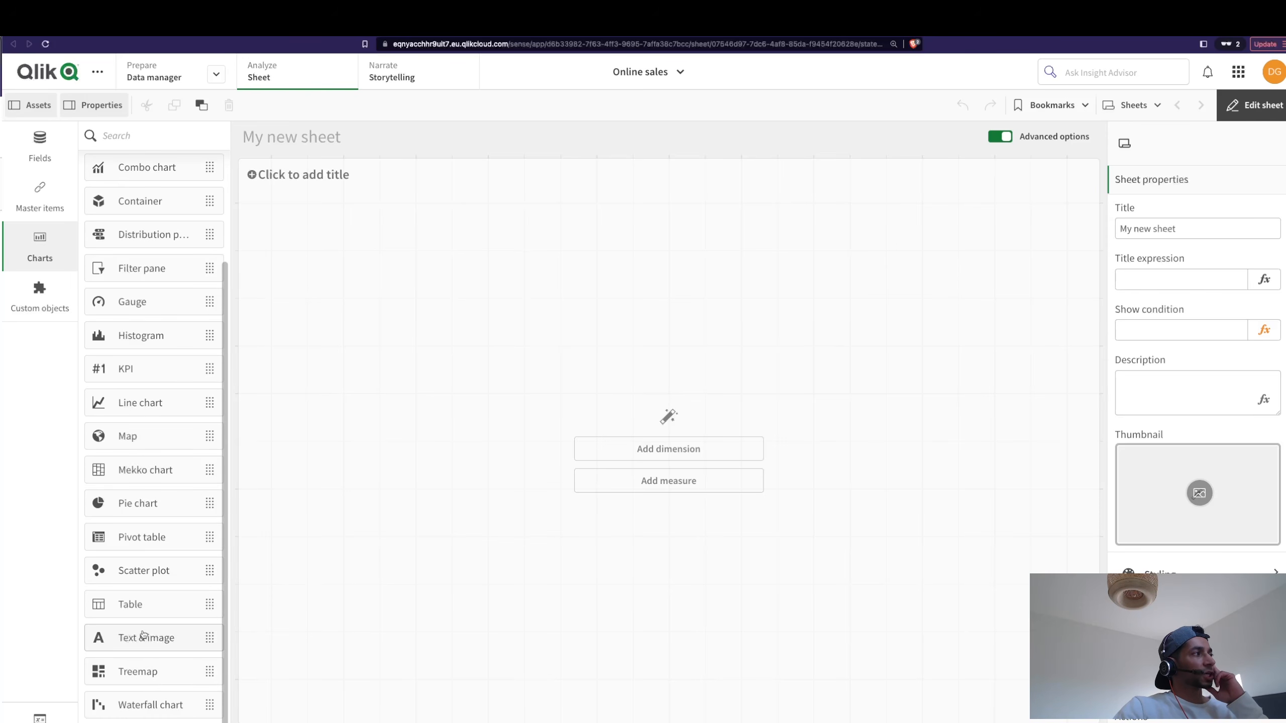
pyautogui.moveTo(133, 605); pyautogui.dragTo(400, 429)
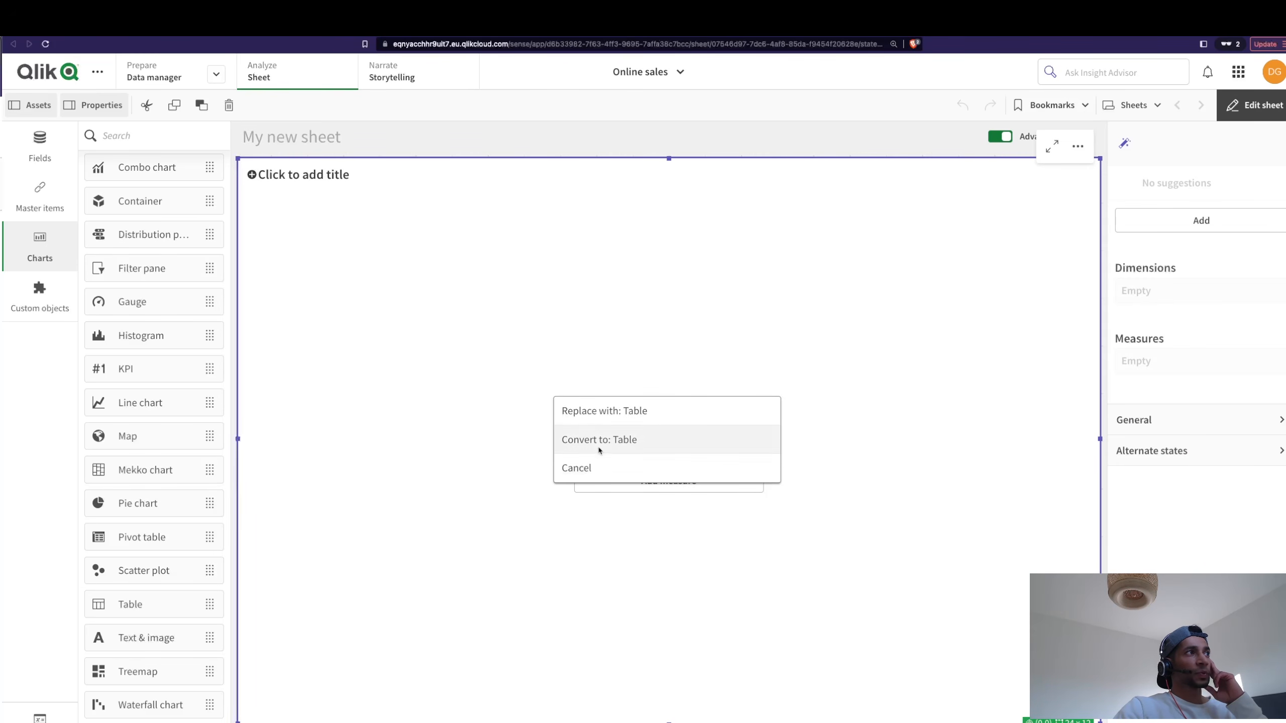
pyautogui.click(602, 411)
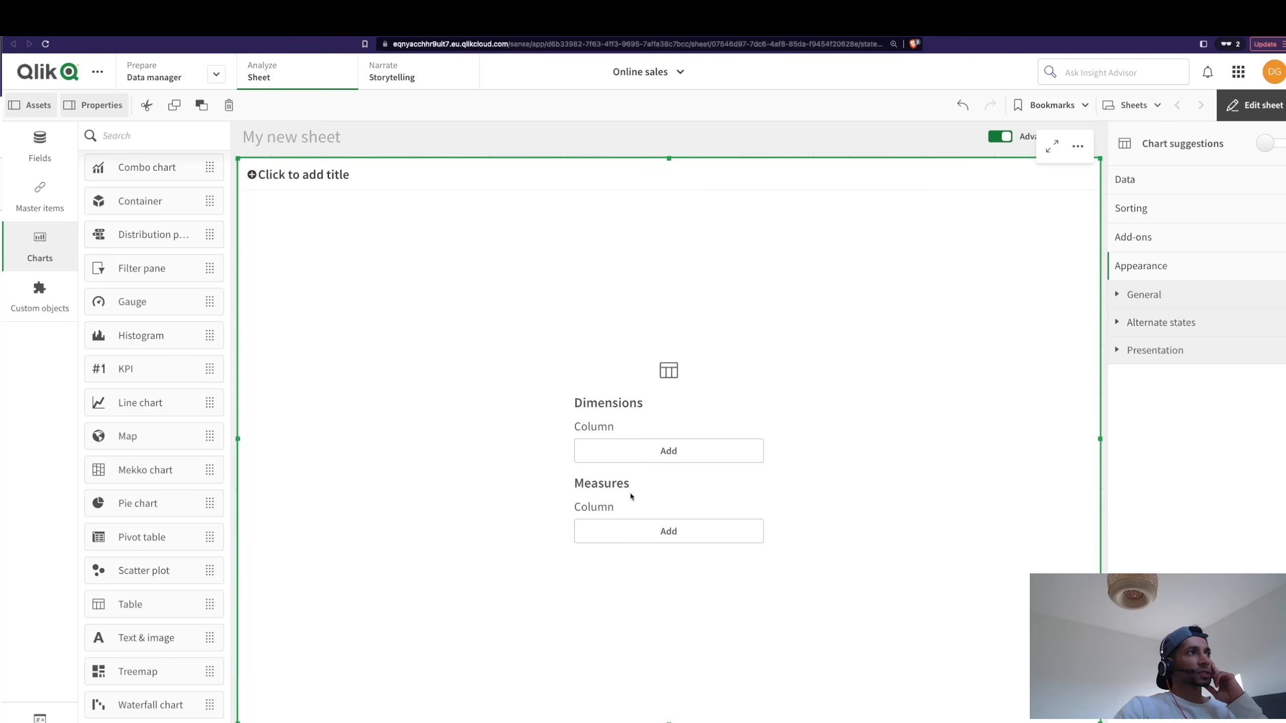
# Search the fields for "order" and add order_id as the table's dimension column.
pyautogui.click(643, 451)
pyautogui.scroll(-3, 841, 456)
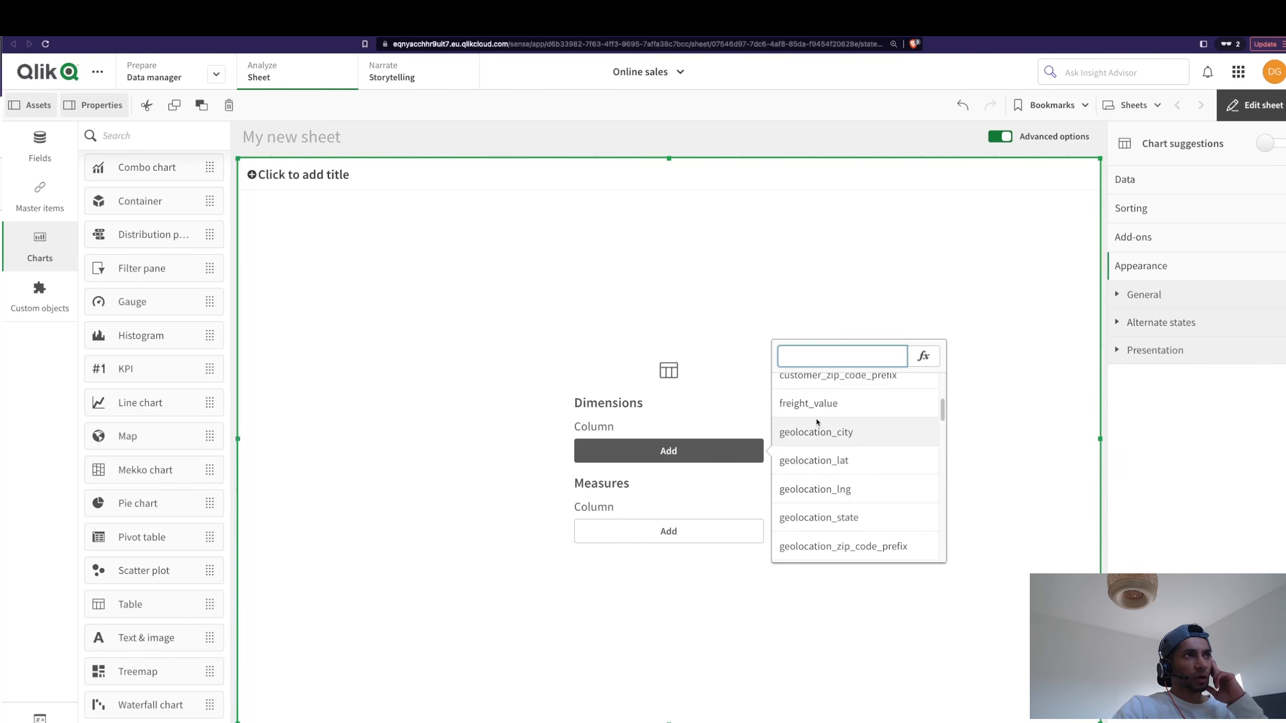
pyautogui.scroll(-3, 820, 499)
pyautogui.scroll(-10, 818, 502)
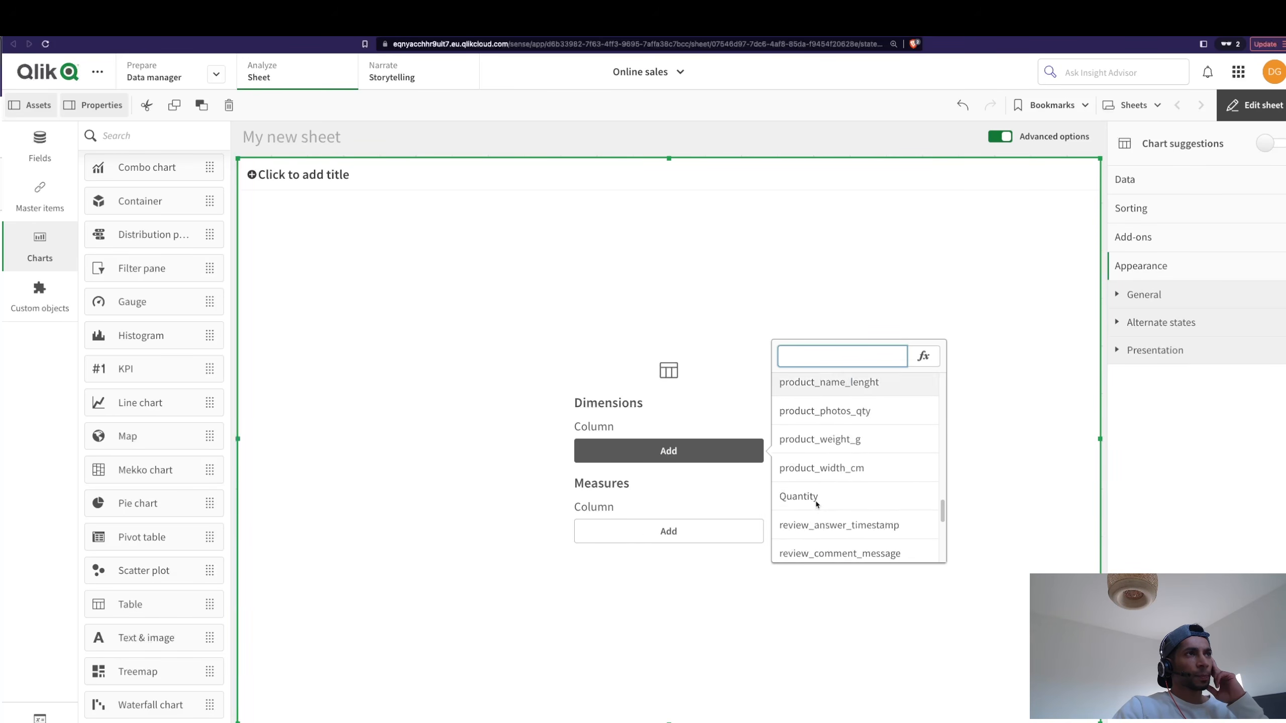
pyautogui.write('order')
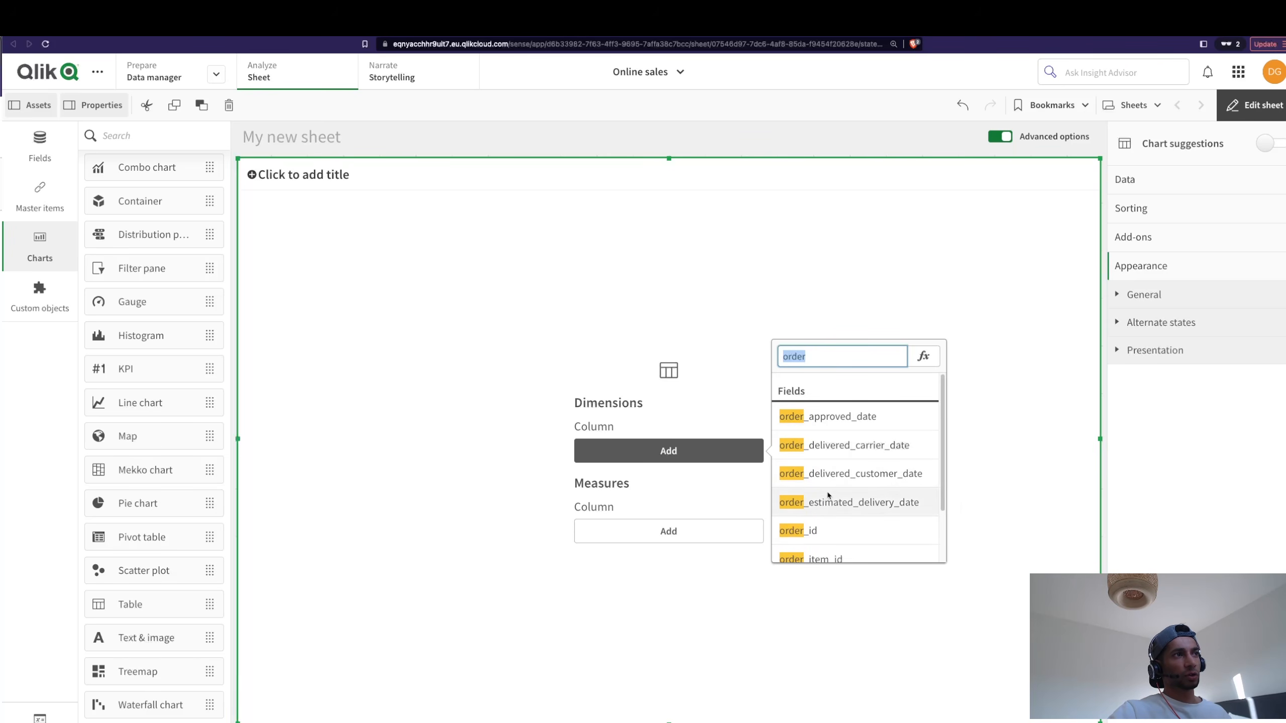
pyautogui.click(827, 530)
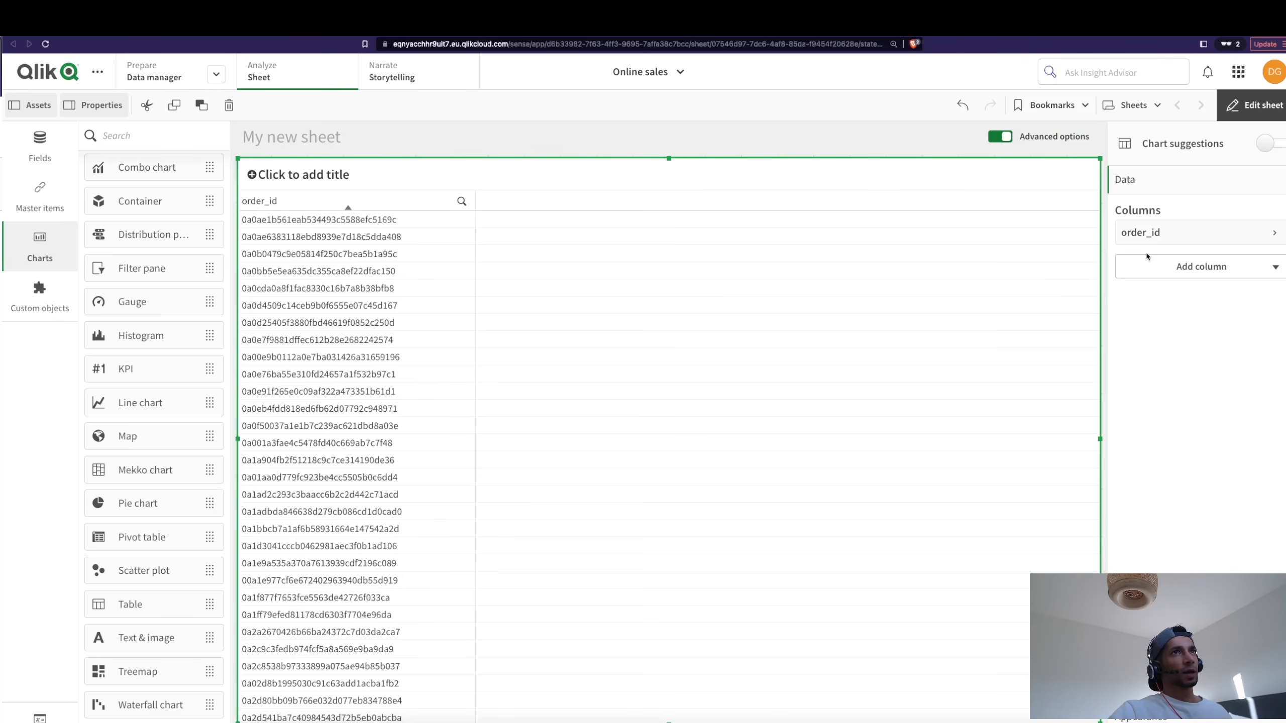
# Check the data load section of the script in the Data load editor, and return to My new sheet.
pyautogui.click(118, 33)
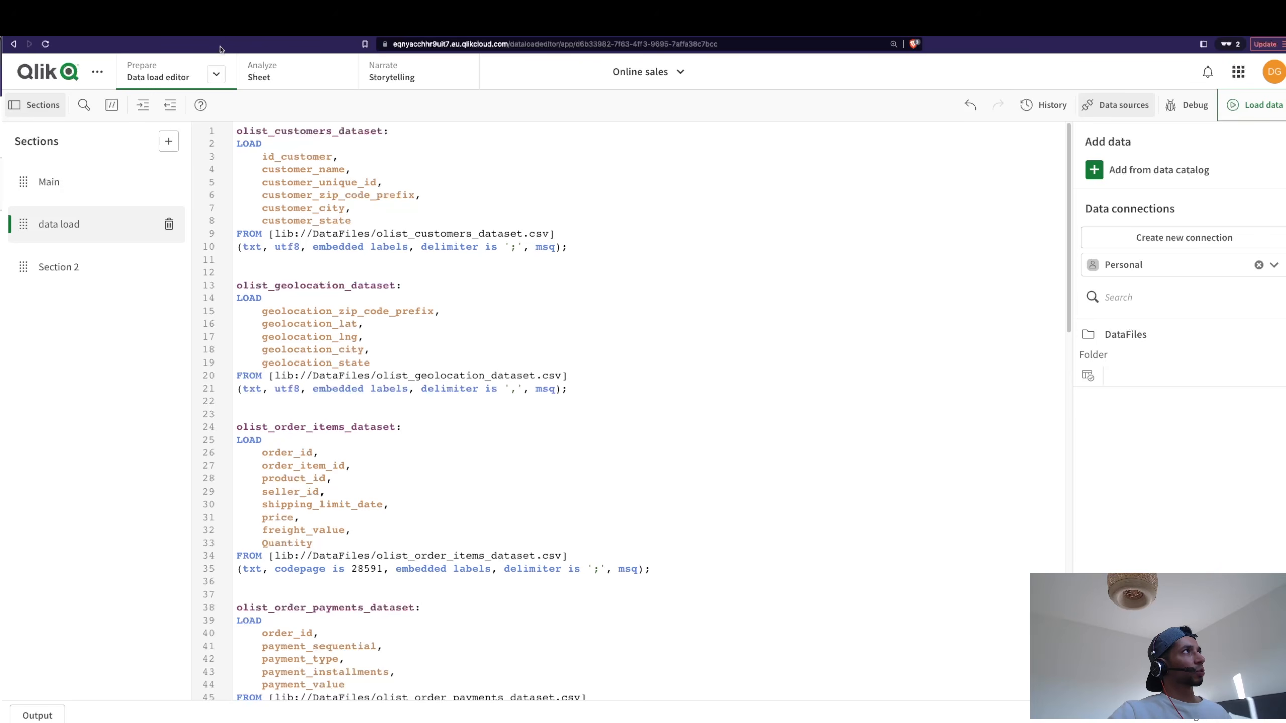
pyautogui.click(216, 73)
pyautogui.click(167, 161)
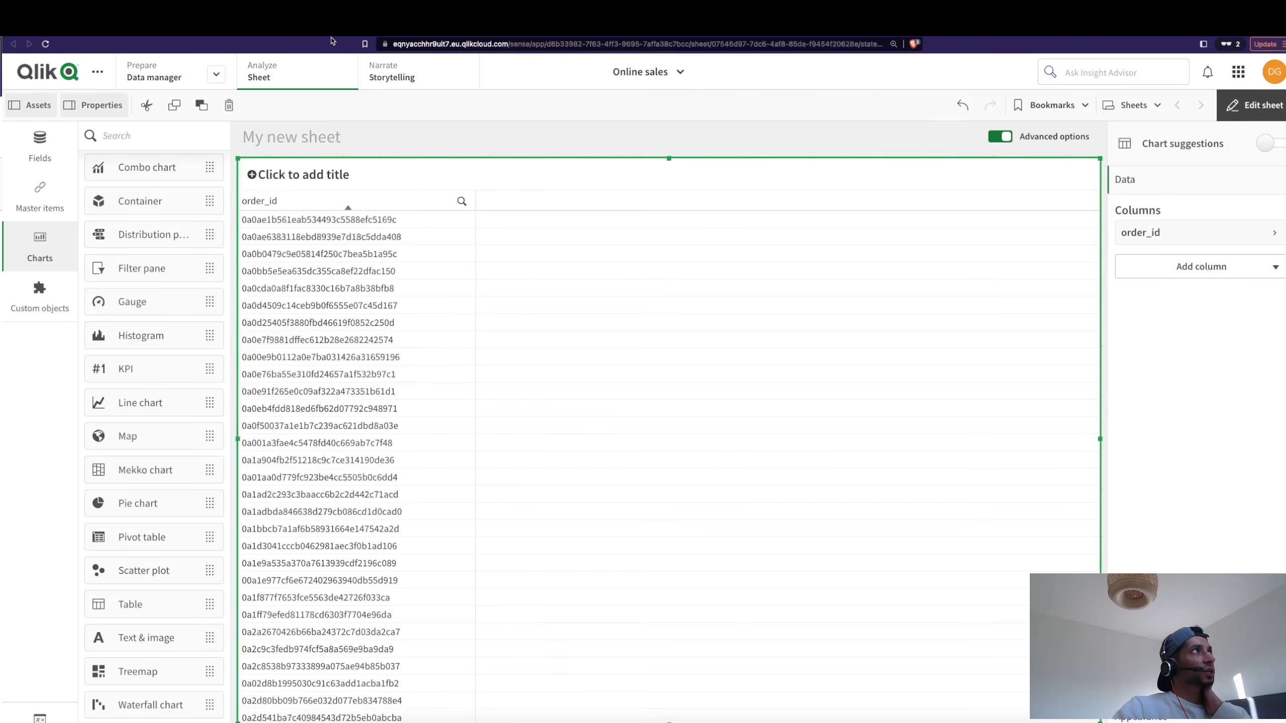
# Add customer_id as the table's second column.
pyautogui.click(1198, 267)
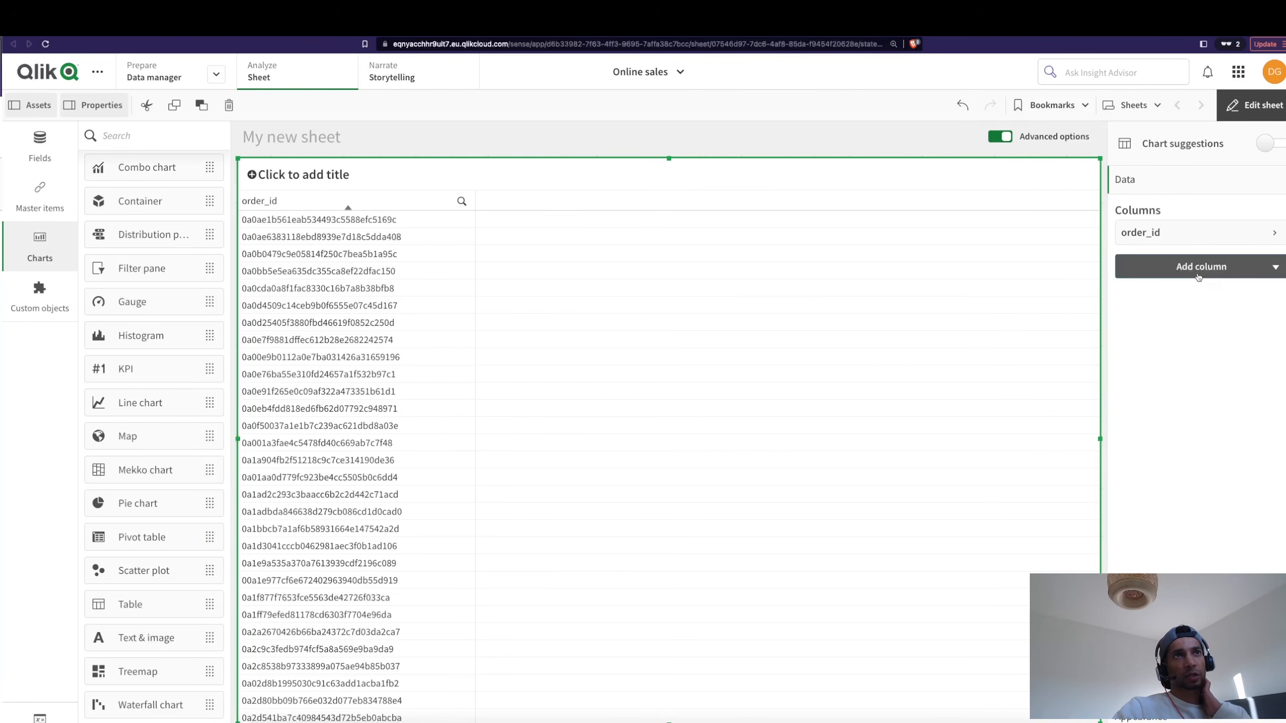
pyautogui.click(1184, 301)
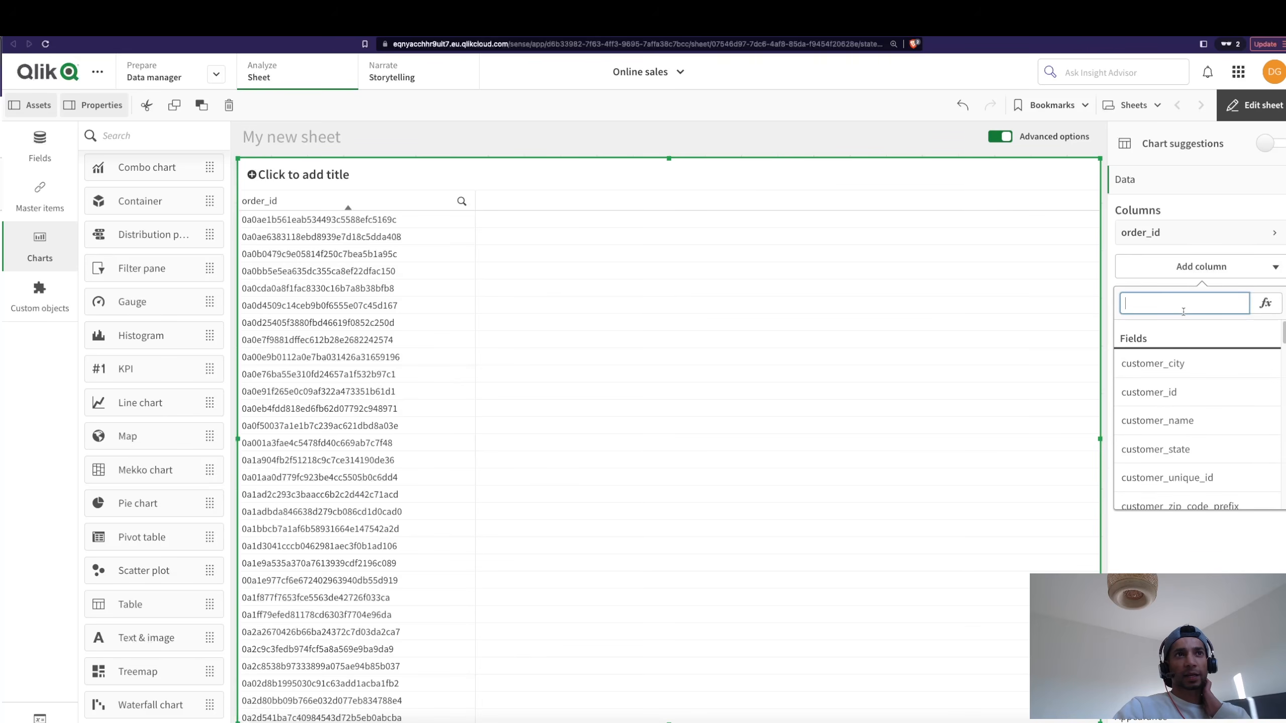
pyautogui.scroll(-3, 1169, 421)
pyautogui.scroll(3, 1169, 423)
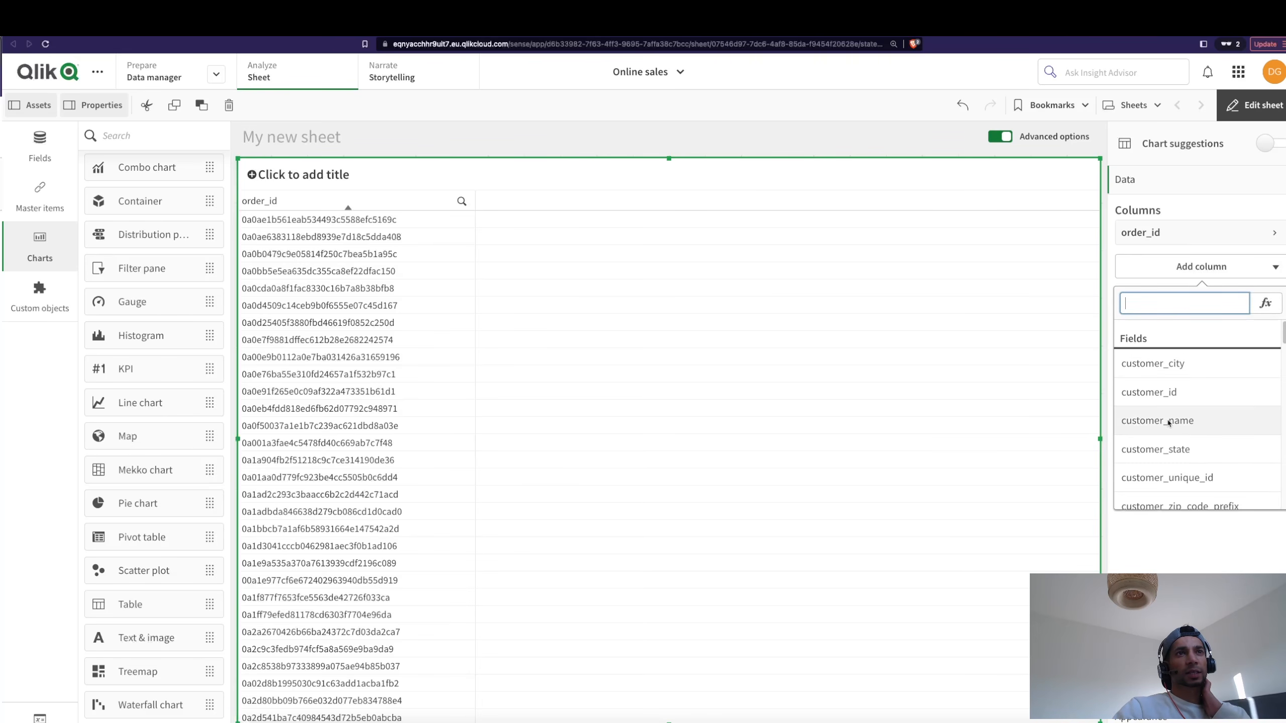
pyautogui.click(1159, 393)
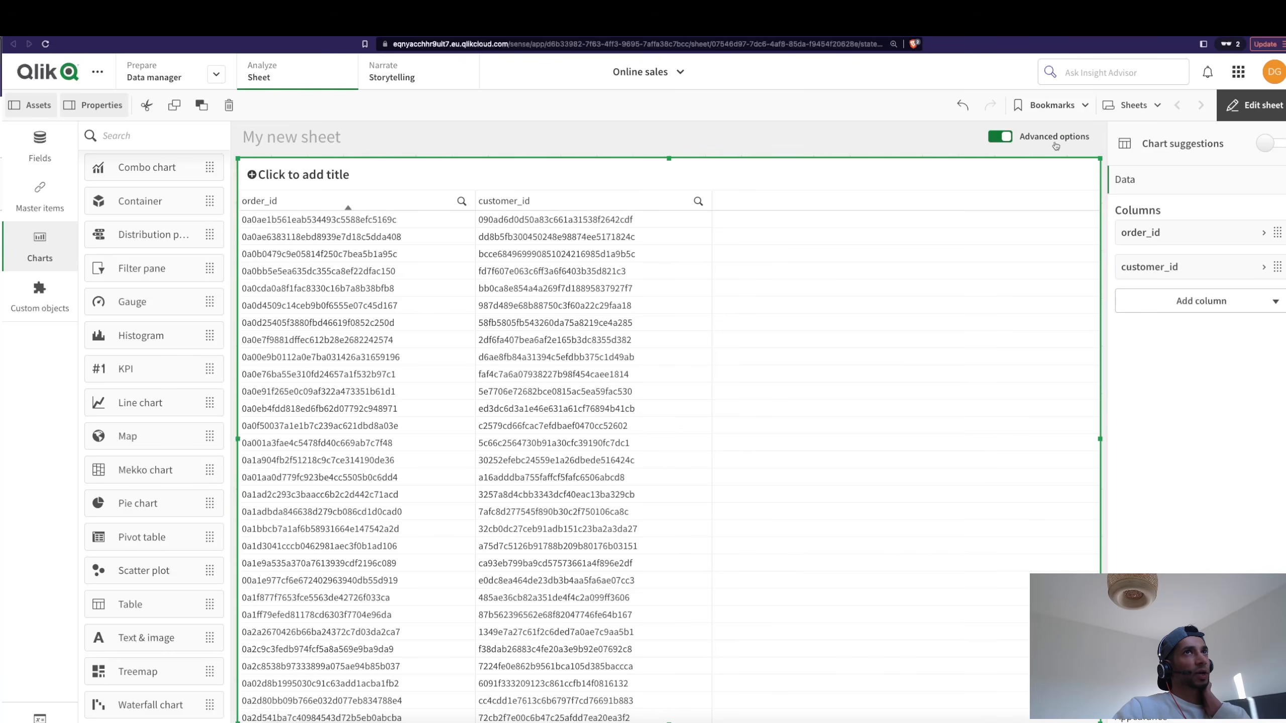
# Leave sheet editing and filter the table to the first order_id in the list.
pyautogui.click(1254, 105)
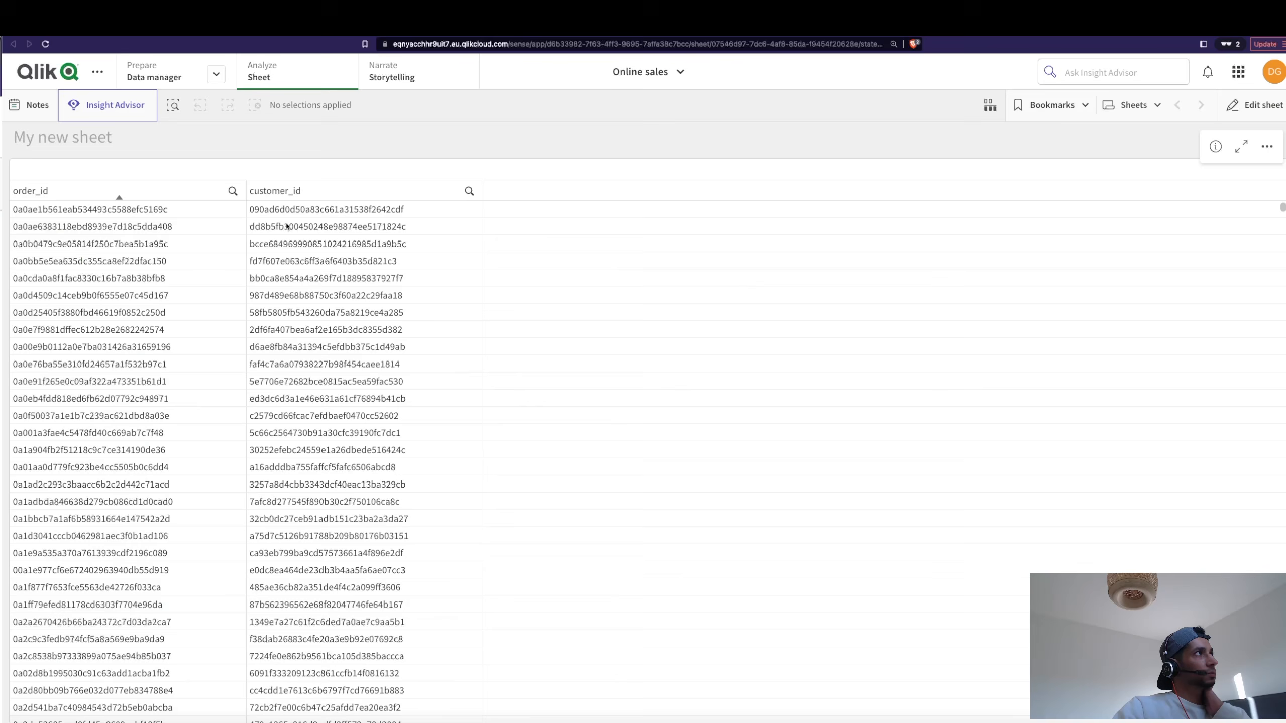
pyautogui.click(164, 212)
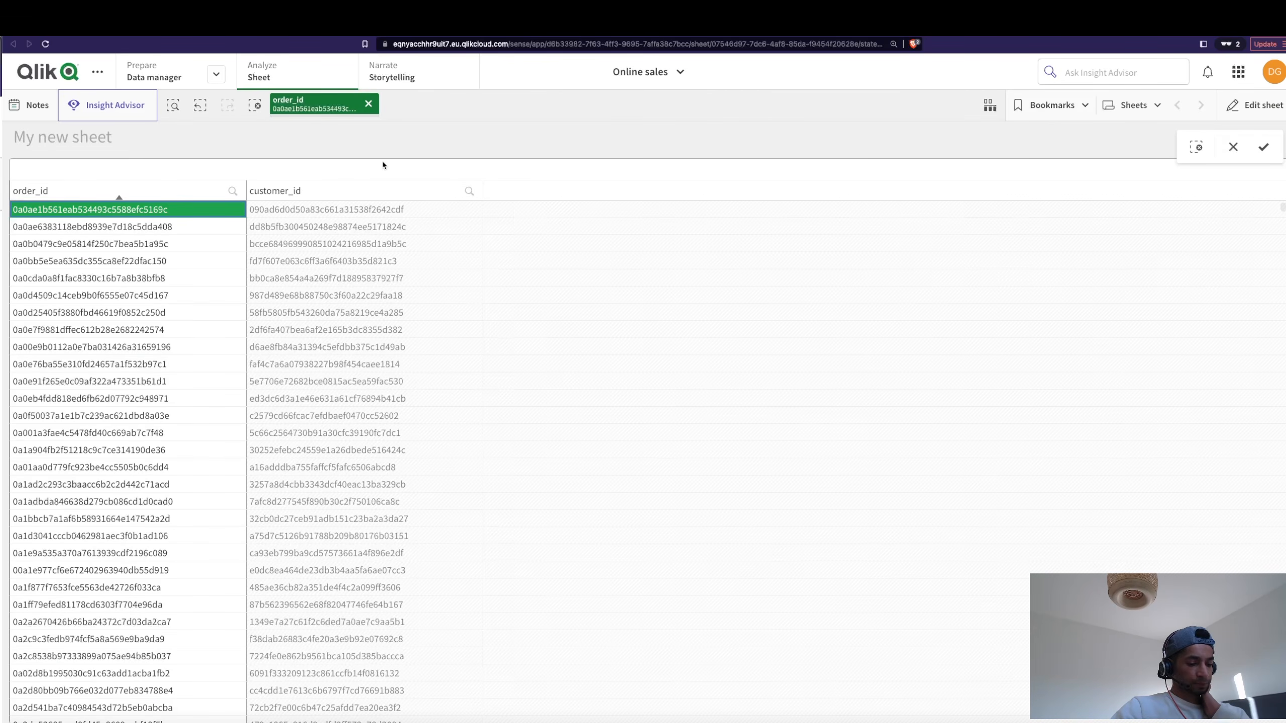
pyautogui.click(384, 165)
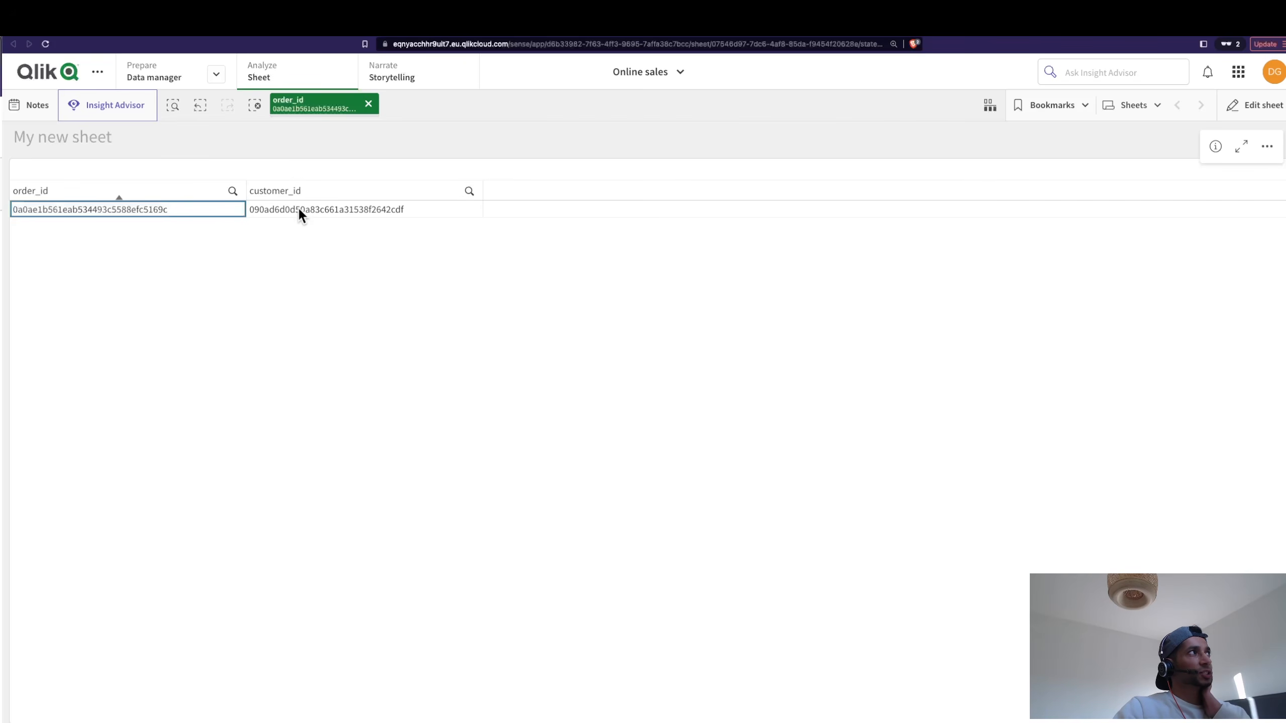
# In the data model viewer, shift olist_orders_dataset slightly up and right, and highlight its customer_id field.
pyautogui.click(210, 26)
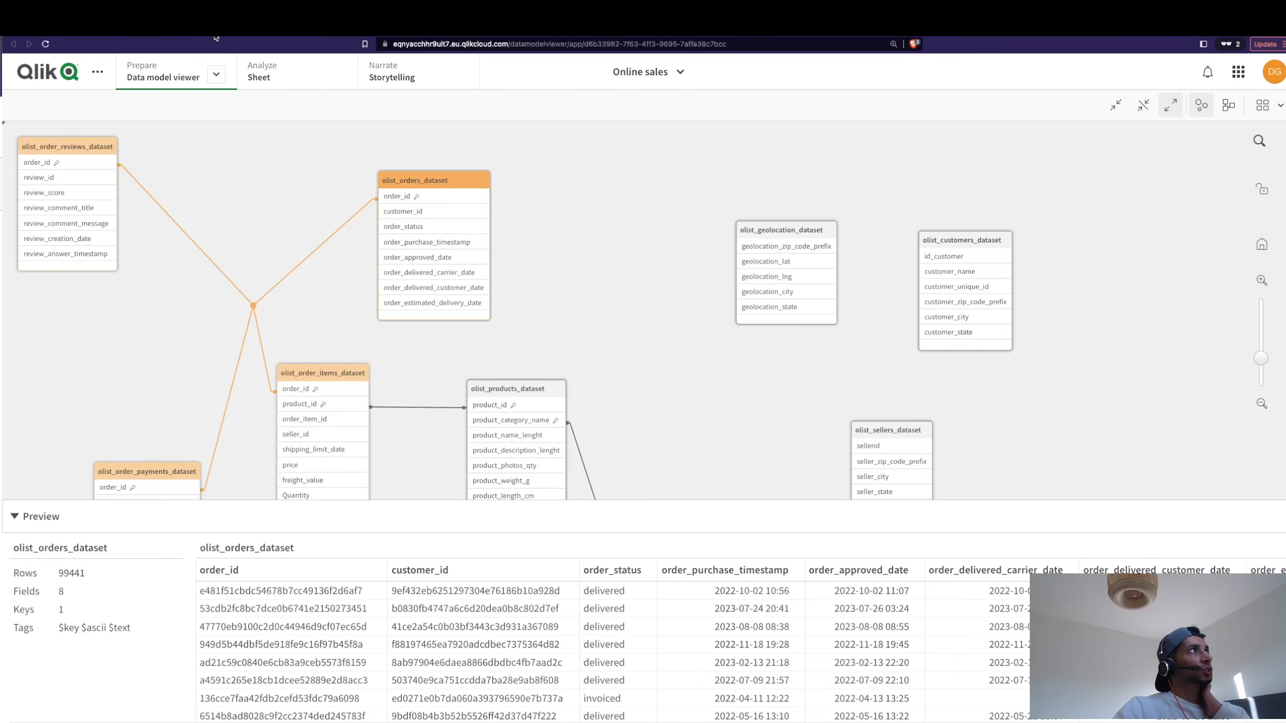
pyautogui.moveTo(406, 179)
pyautogui.mouseDown()
pyautogui.moveTo(421, 162)
pyautogui.moveTo(419, 183)
pyautogui.mouseUp()
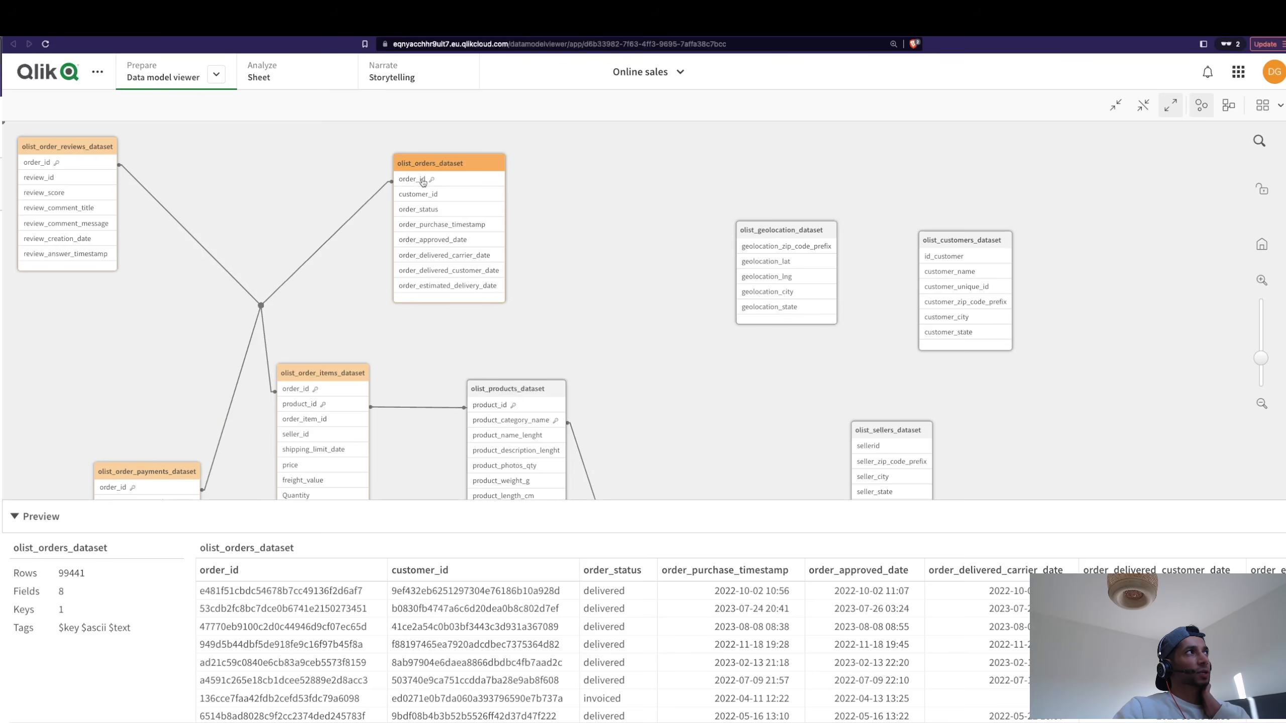
pyautogui.click(438, 198)
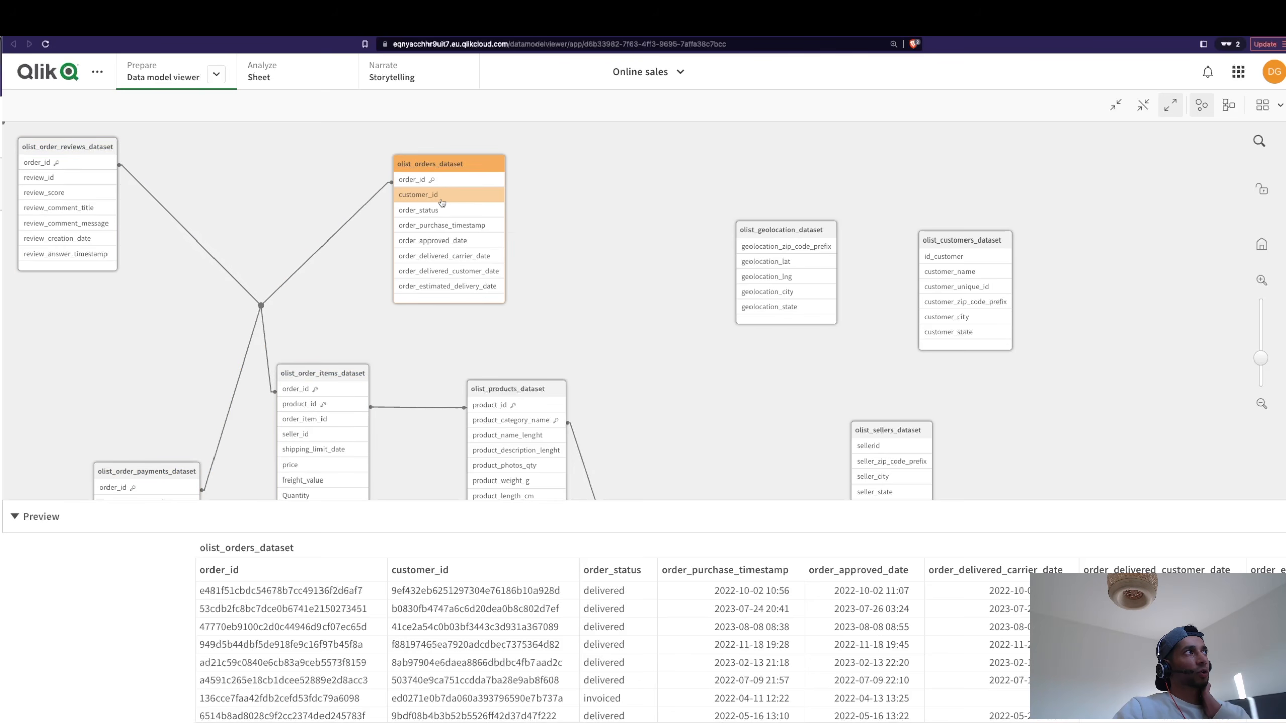
pyautogui.click(438, 198)
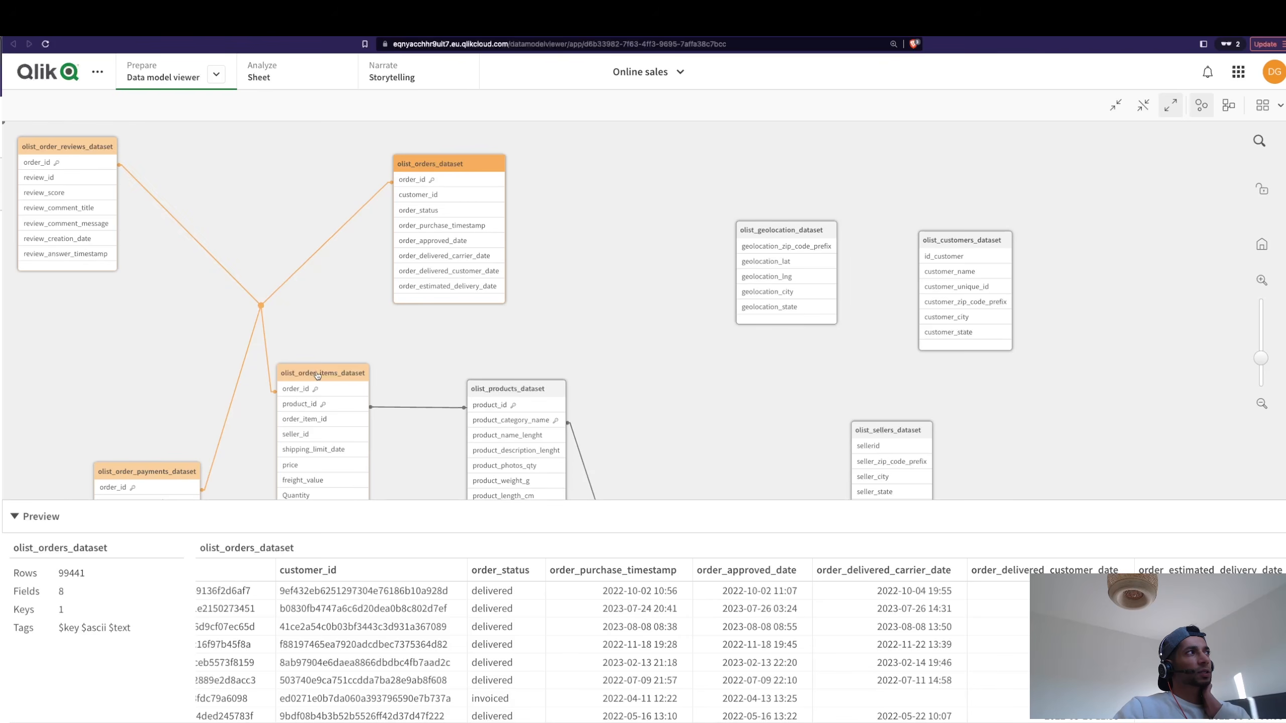
# Try placing olist_order_items_dataset between the reviews and orders tables, and move it back below the order_id link.
pyautogui.moveTo(343, 480); pyautogui.dragTo(356, 419)
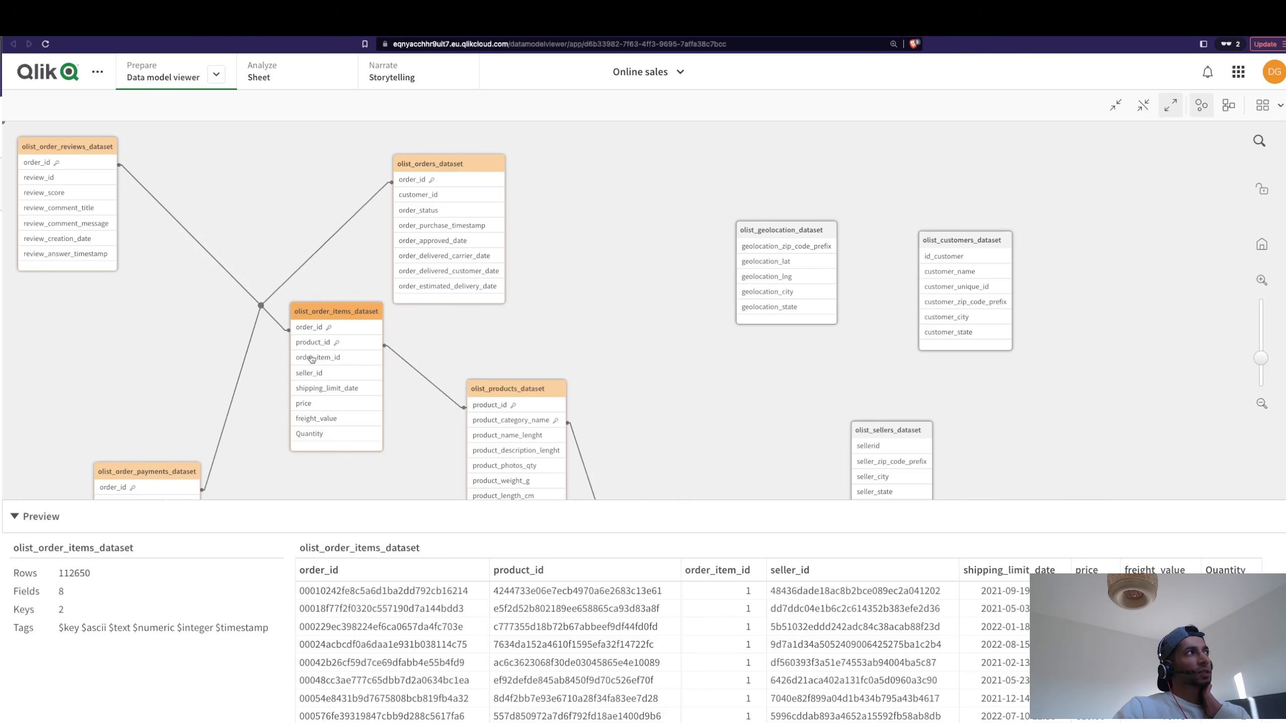
pyautogui.click(323, 309)
pyautogui.moveTo(315, 305); pyautogui.dragTo(242, 149)
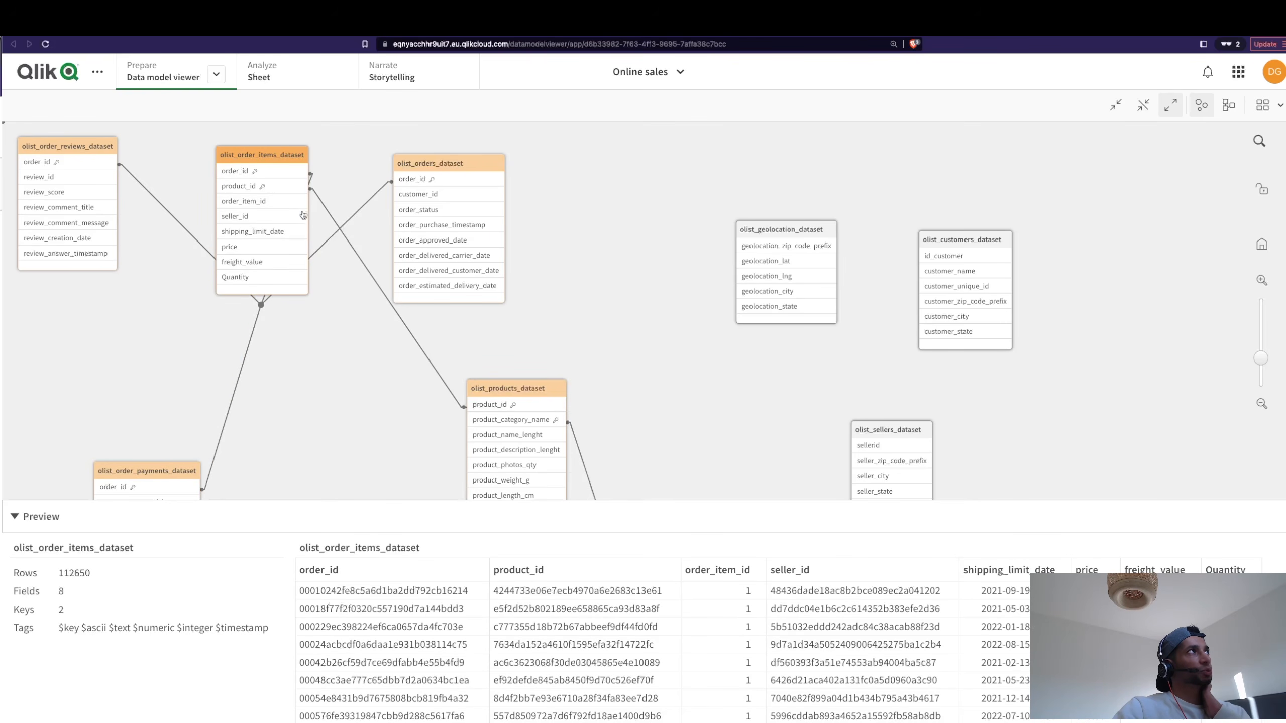
pyautogui.moveTo(263, 163); pyautogui.dragTo(333, 331)
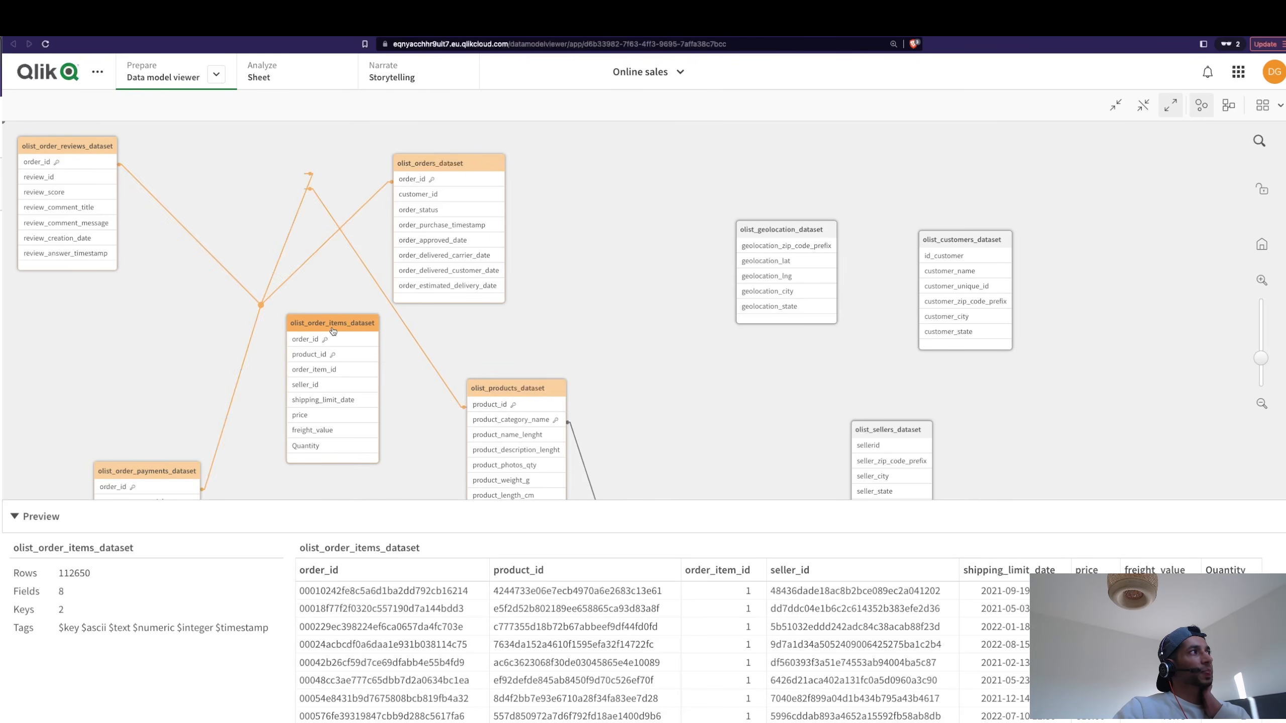
# Move olist_orders_dataset farther right and olist_order_items_dataset lower, clear of the order_id link point.
pyautogui.moveTo(434, 178); pyautogui.dragTo(533, 179)
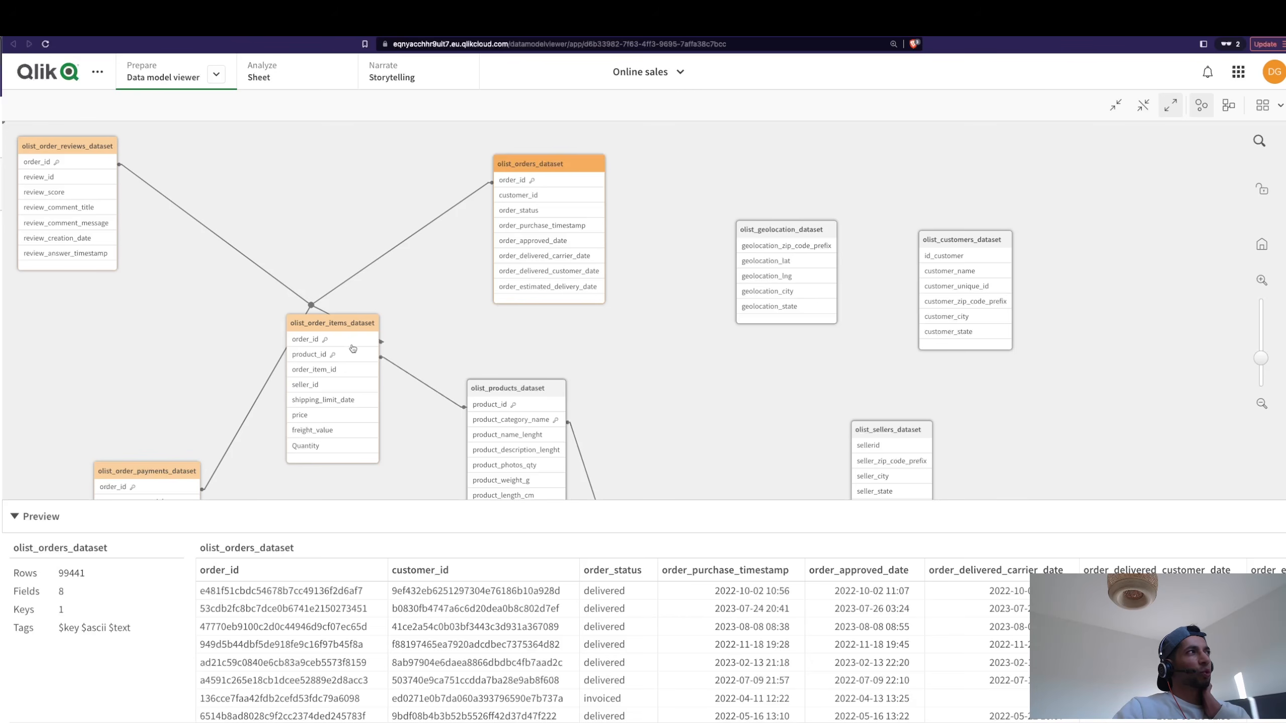
pyautogui.moveTo(312, 332); pyautogui.dragTo(314, 382)
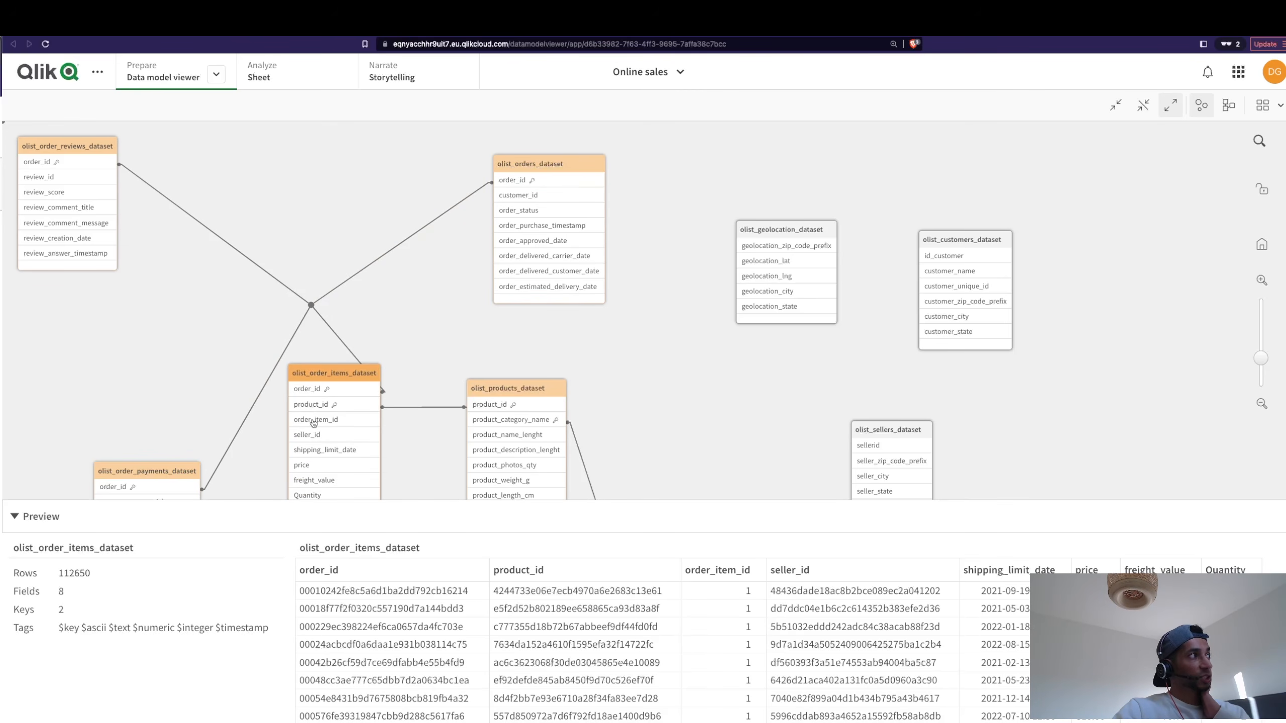
pyautogui.click(327, 429)
# Move olist_products_dataset up and right to just below olist_orders_dataset, and highlight the associations of the orders and order items tables.
pyautogui.moveTo(510, 421); pyautogui.dragTo(647, 361)
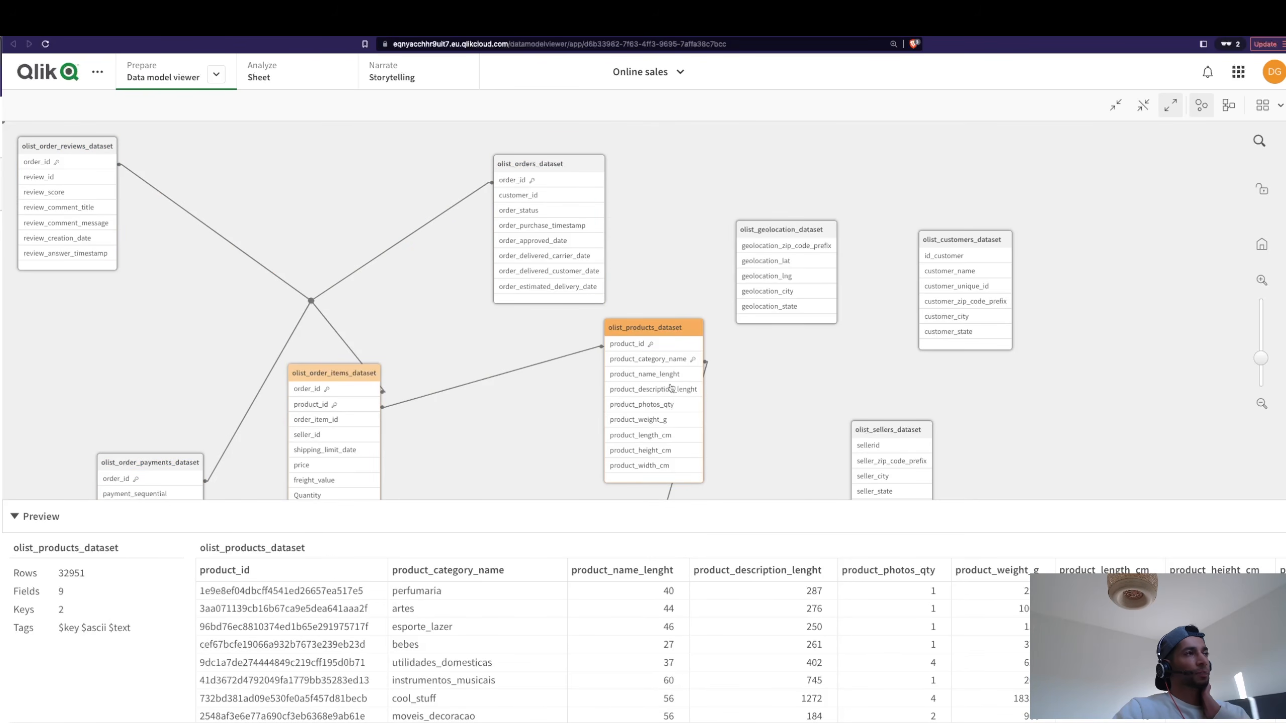
pyautogui.click(515, 172)
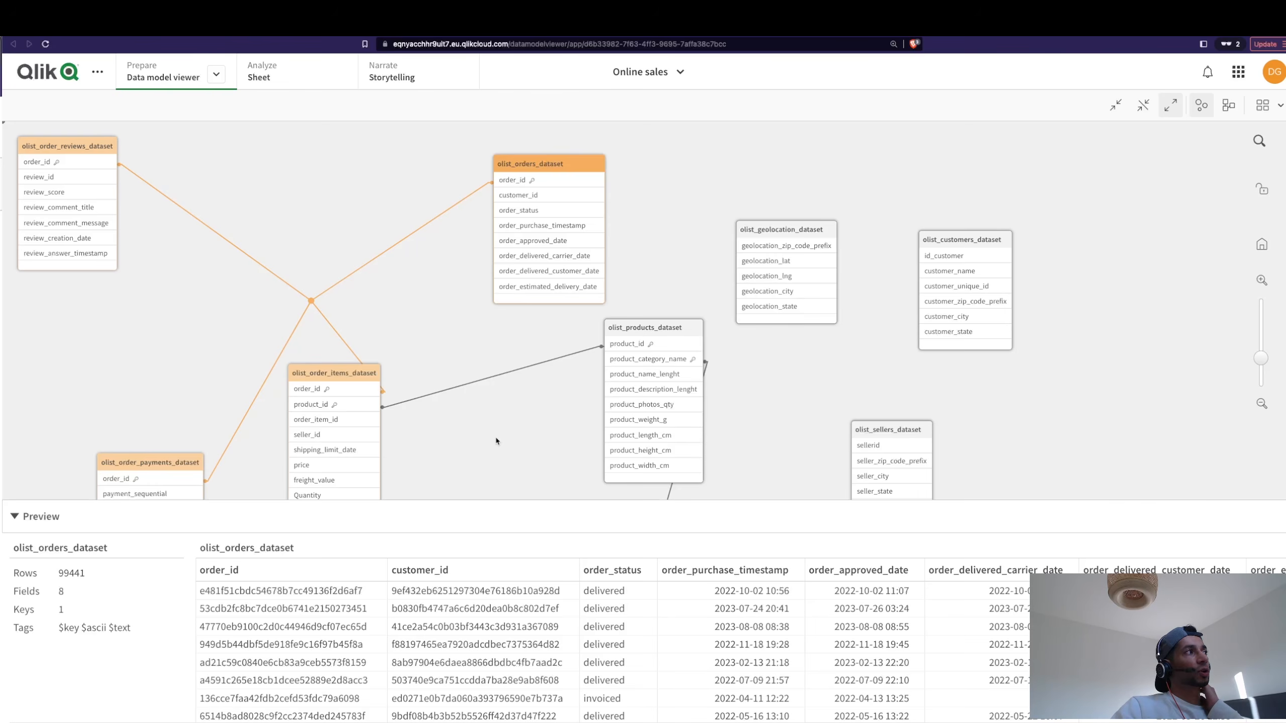
pyautogui.click(361, 376)
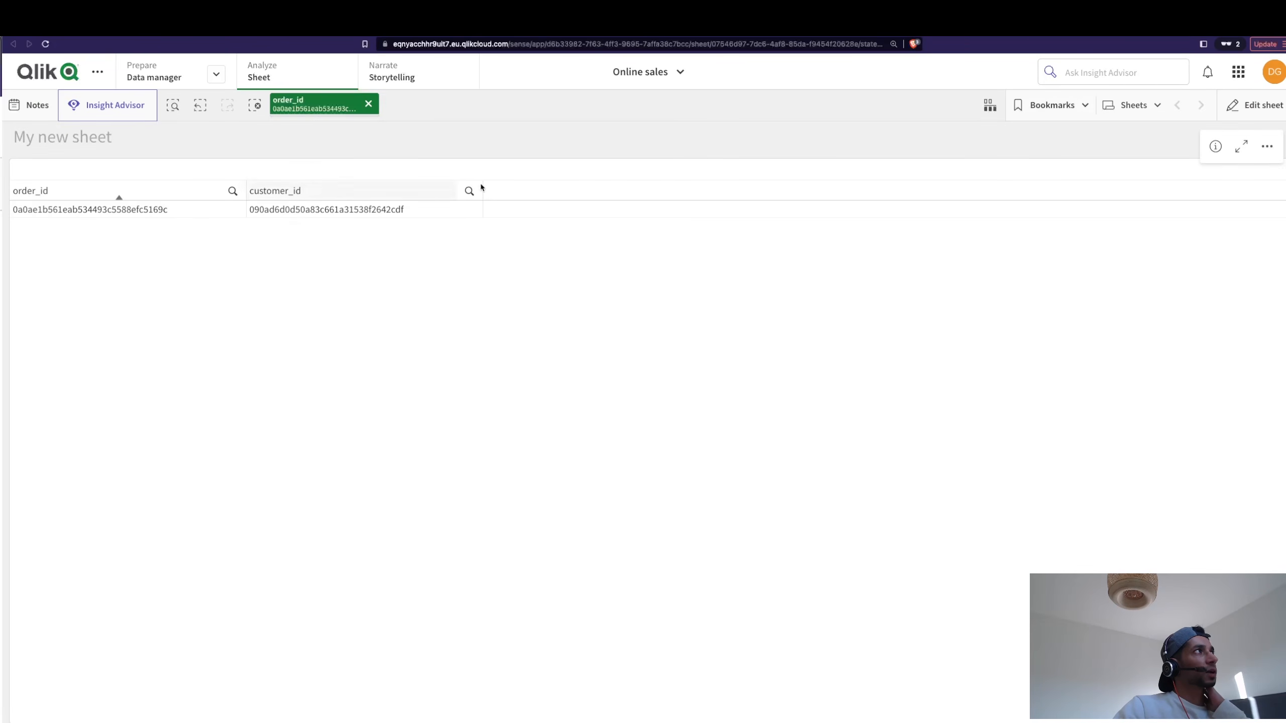
# Add product_id as a third column to the order and customer table on My new sheet, and leave sheet editing.
pyautogui.click(1230, 106)
pyautogui.click(577, 299)
pyautogui.click(1226, 305)
pyautogui.click(1186, 334)
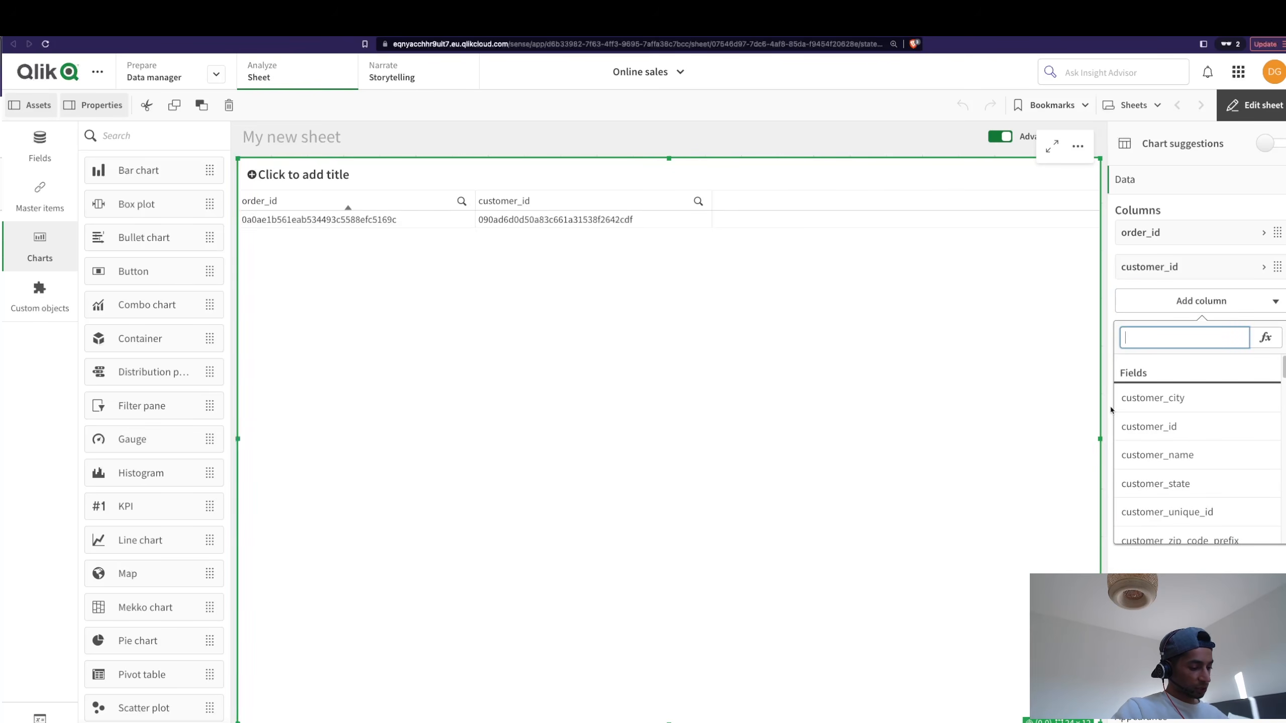
pyautogui.write('pr')
pyautogui.scroll(-2, 1196, 512)
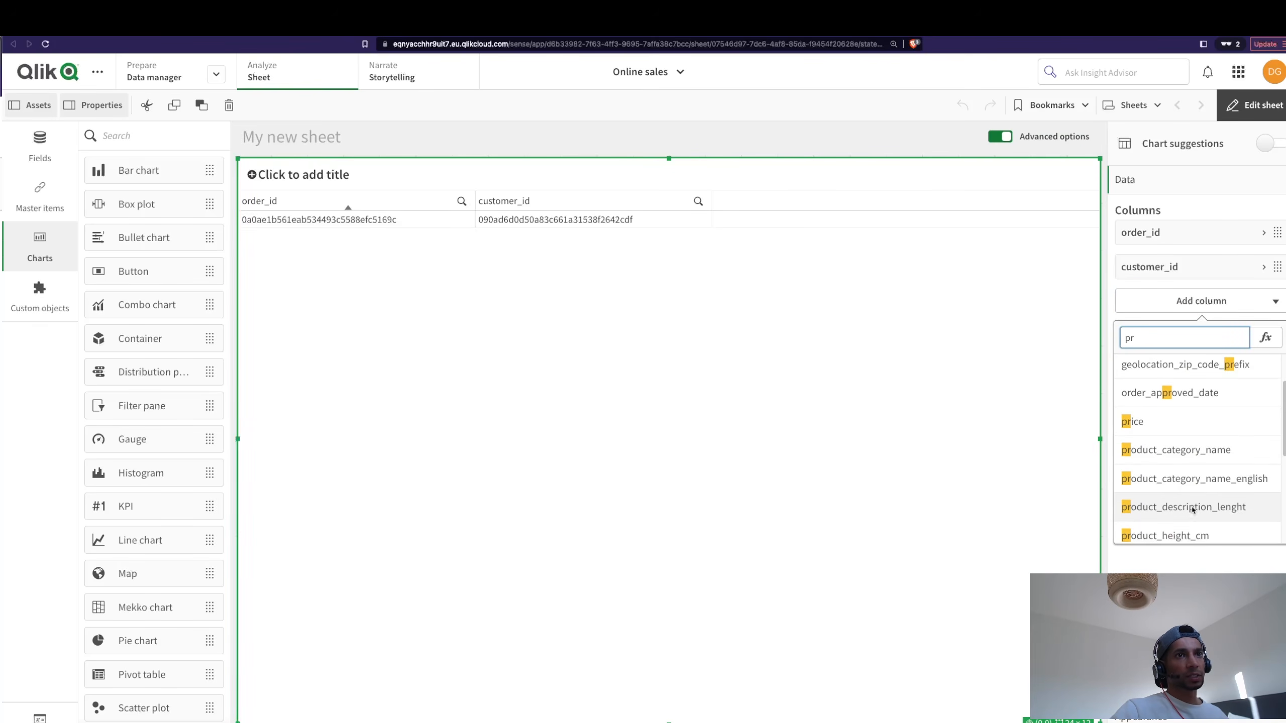
pyautogui.scroll(-2, 1196, 513)
pyautogui.click(1184, 509)
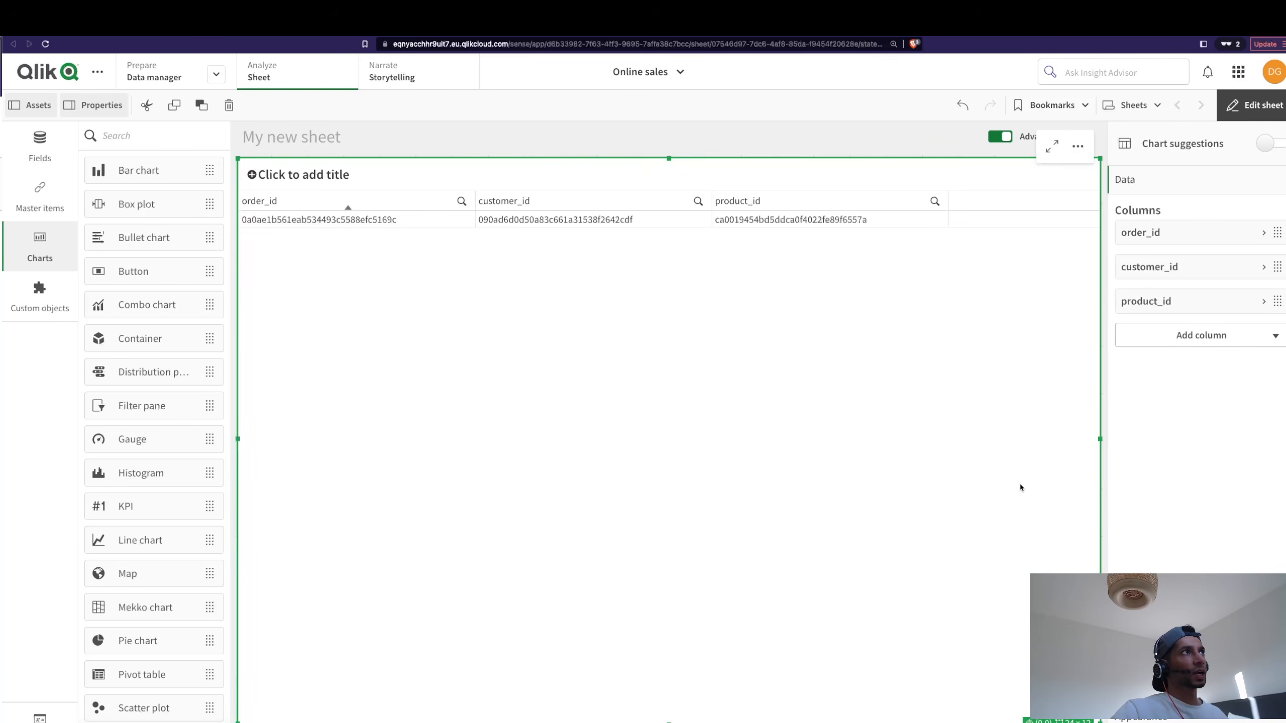
pyautogui.click(1246, 106)
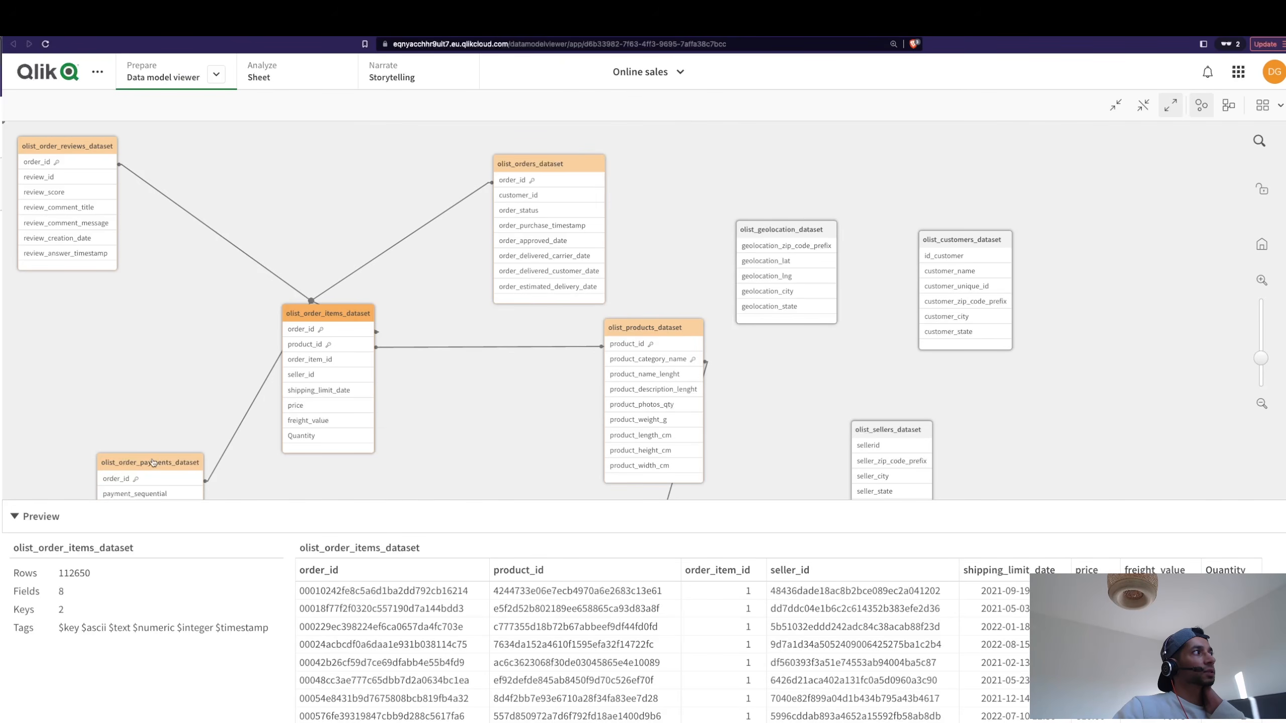
# In the data model viewer, try olist_order_items_dataset between the reviews and orders tables, with olist_orders_dataset farther up and right, and highlight the order_id link.
pyautogui.moveTo(325, 314); pyautogui.dragTo(295, 215)
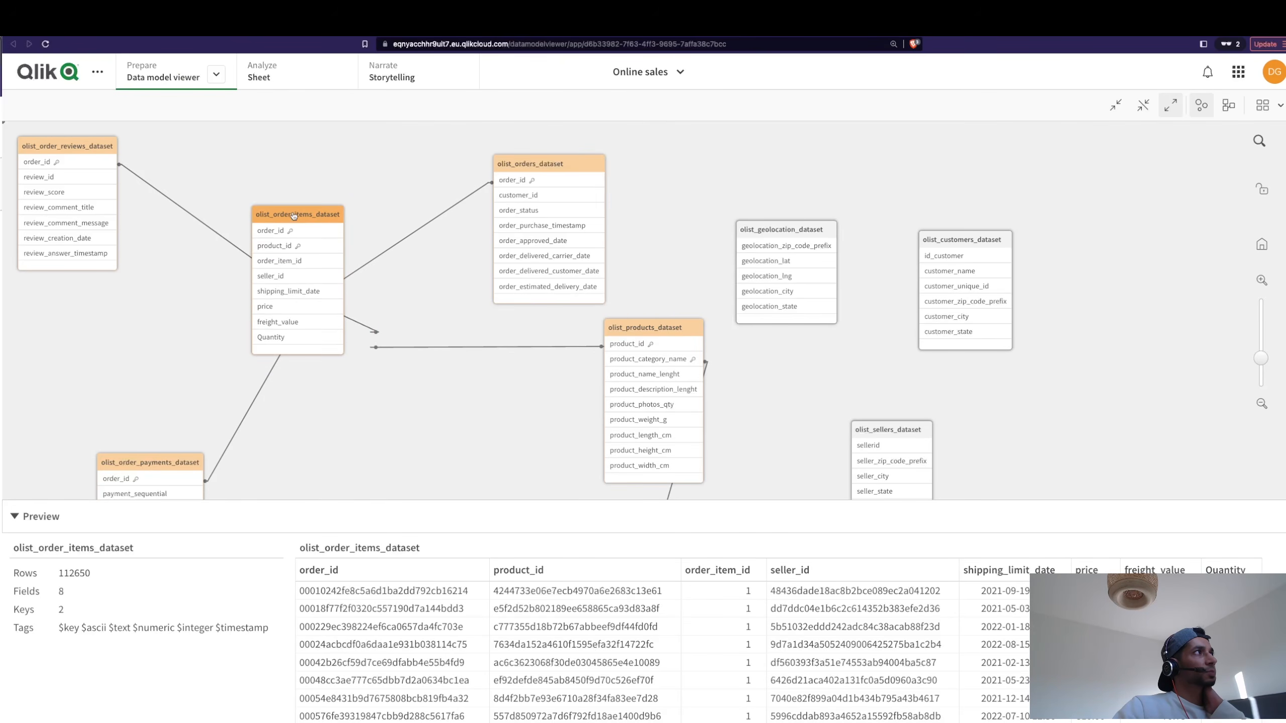
pyautogui.moveTo(523, 178); pyautogui.dragTo(636, 165)
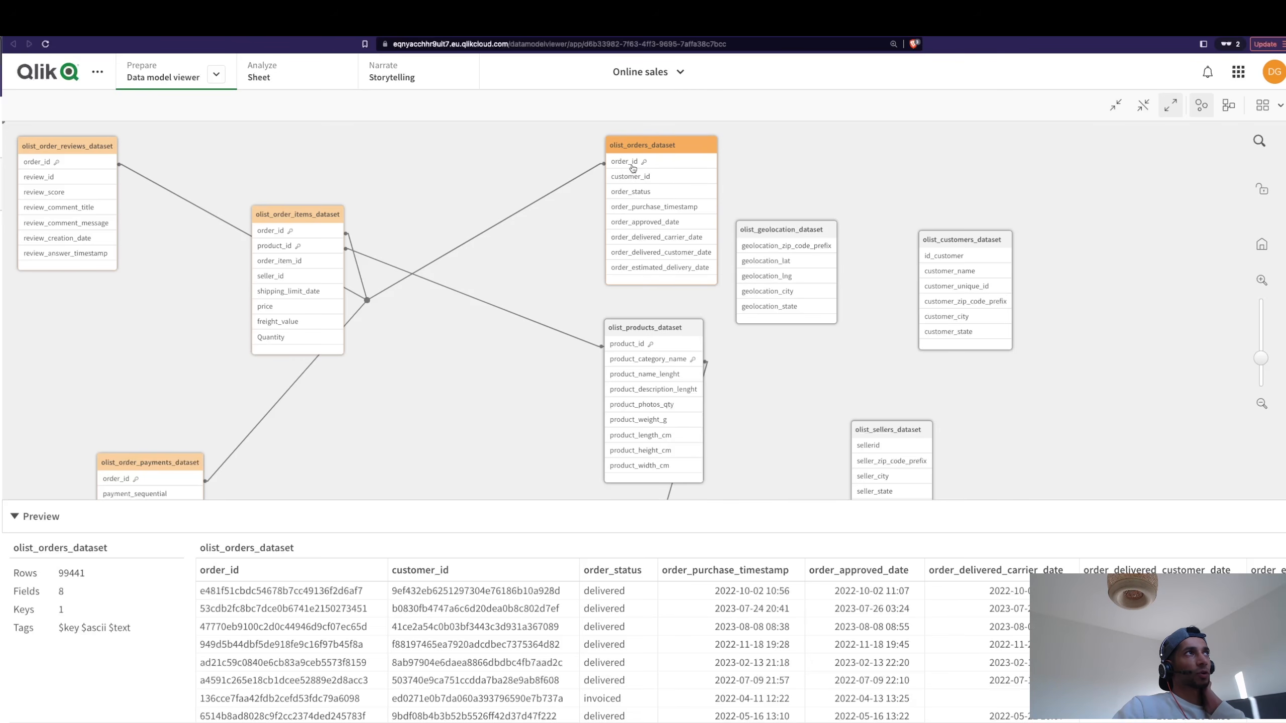
pyautogui.click(304, 248)
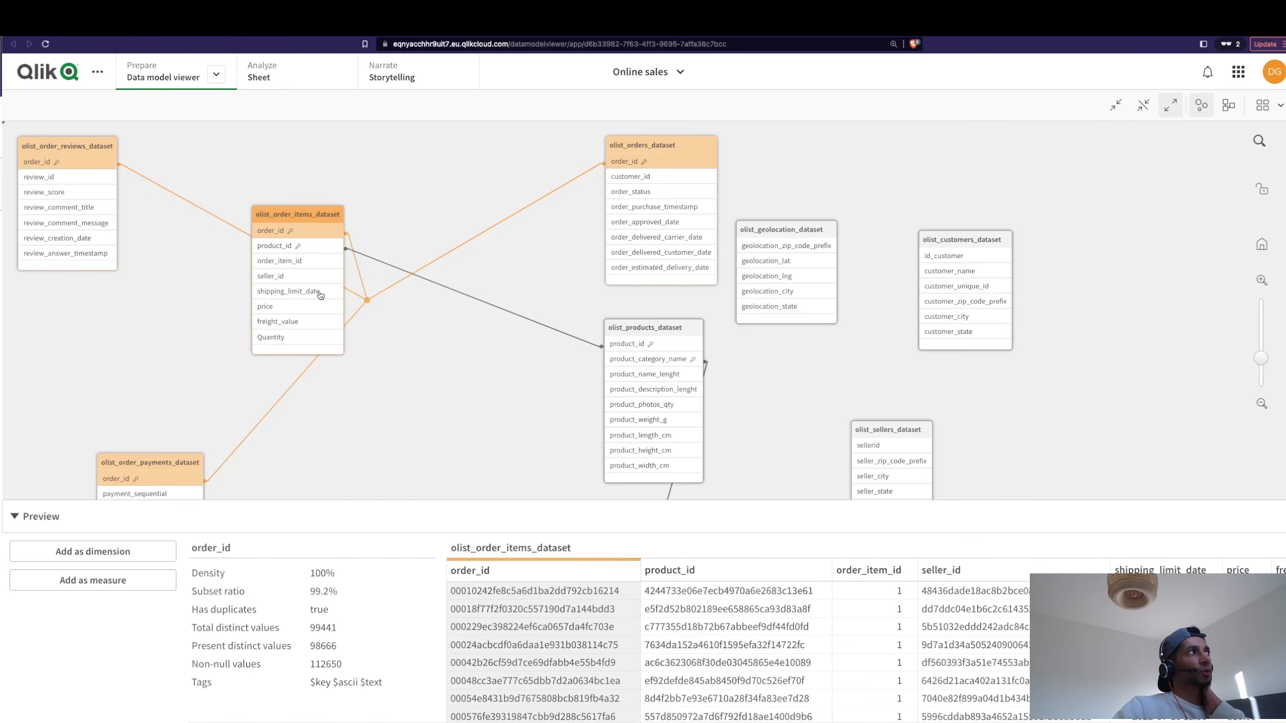
pyautogui.moveTo(298, 248); pyautogui.dragTo(302, 228)
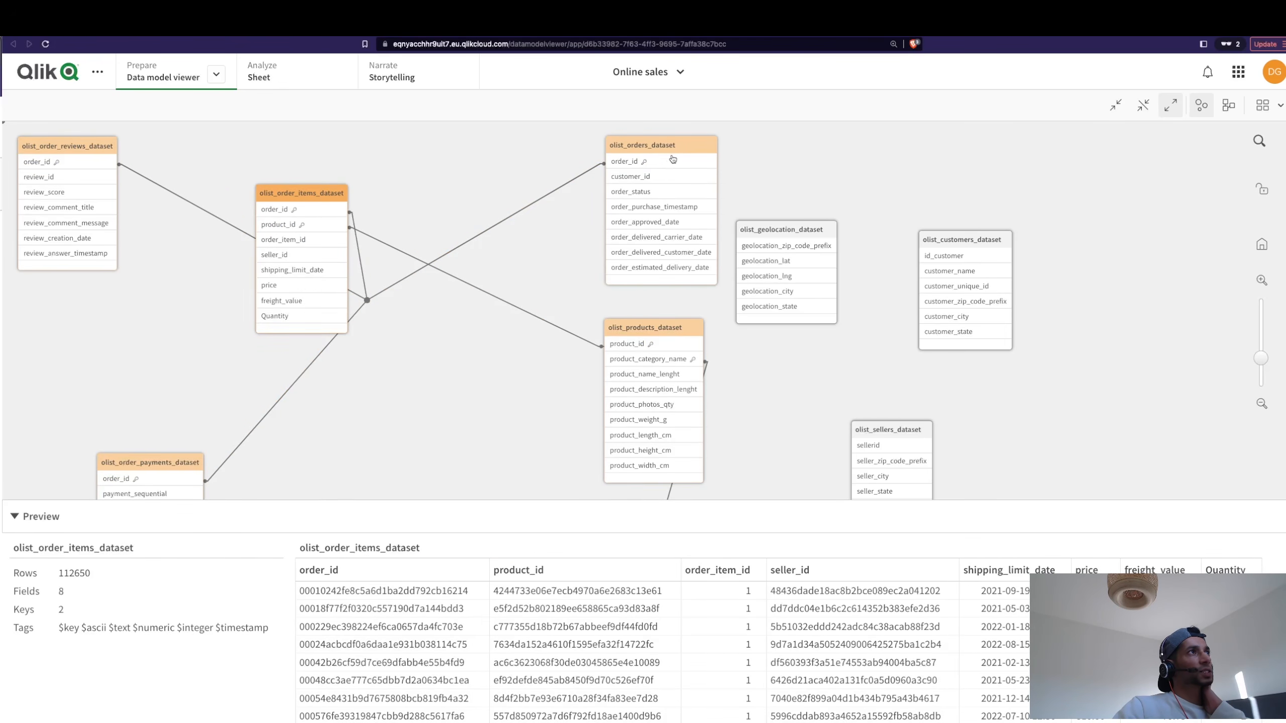
# Highlight product_id in the order items table, and customer_id and order_id in the orders table, to examine their associations.
pyautogui.click(293, 228)
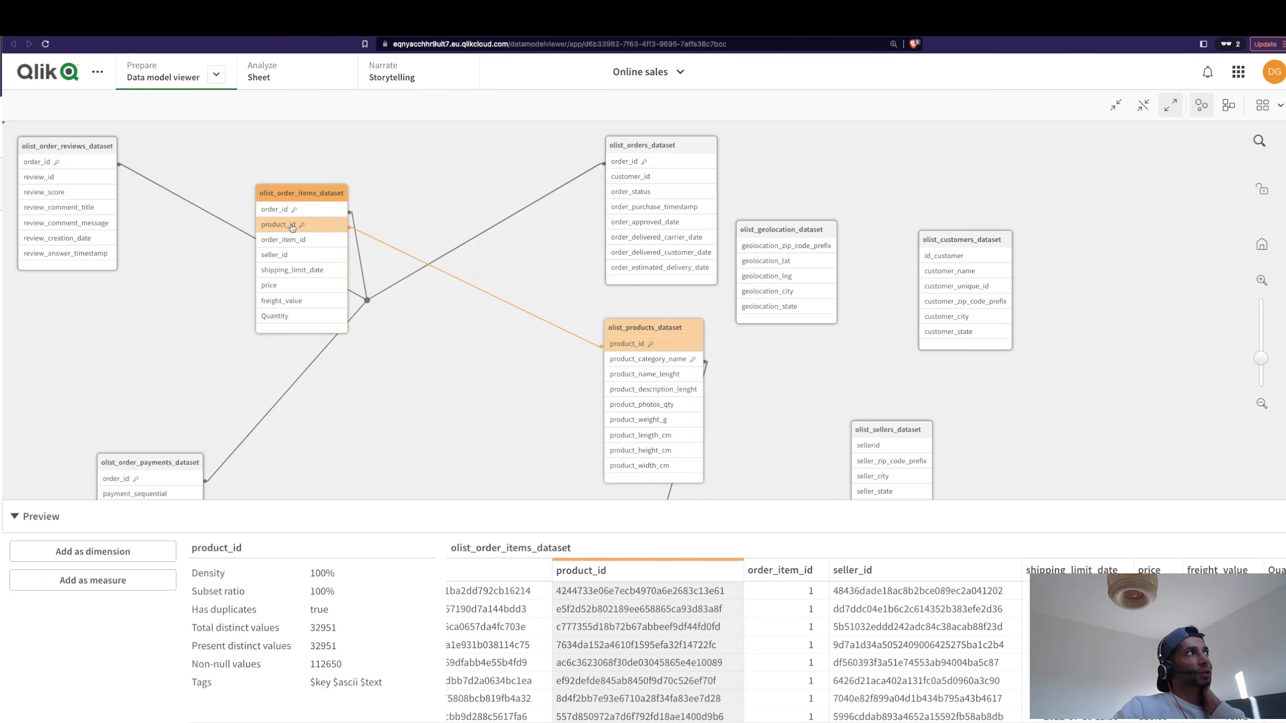
pyautogui.click(639, 176)
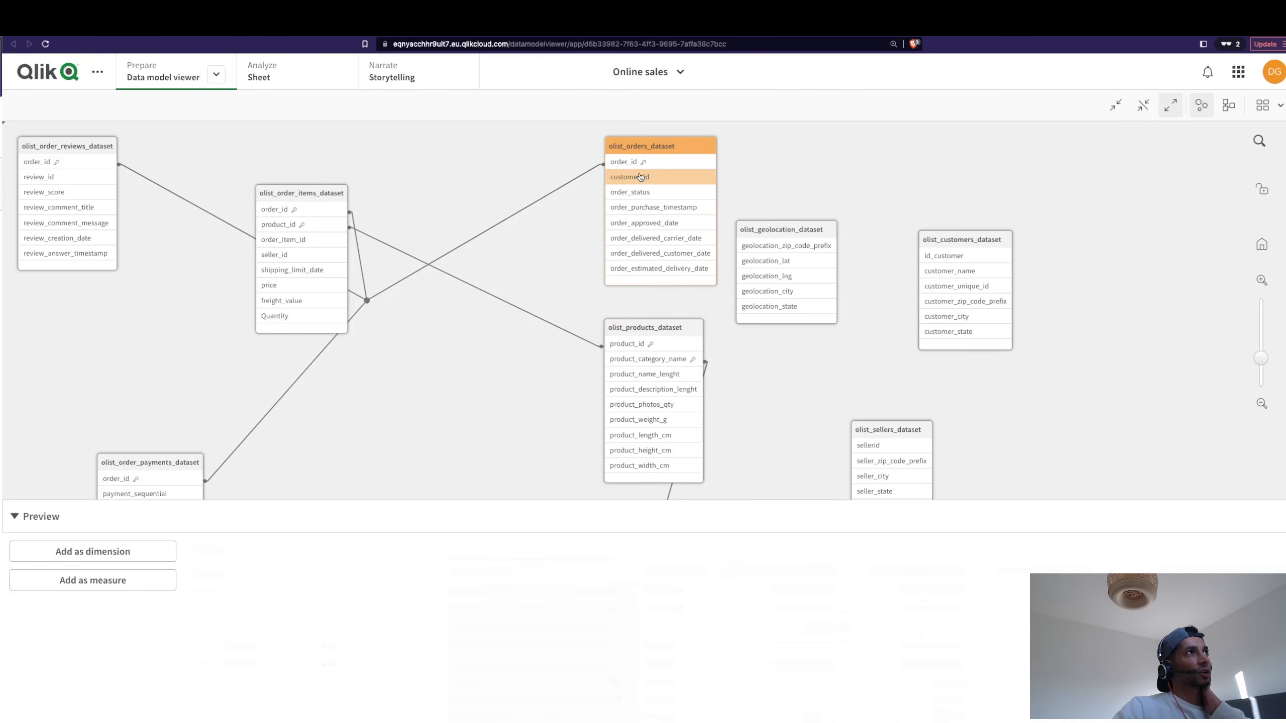
pyautogui.click(630, 166)
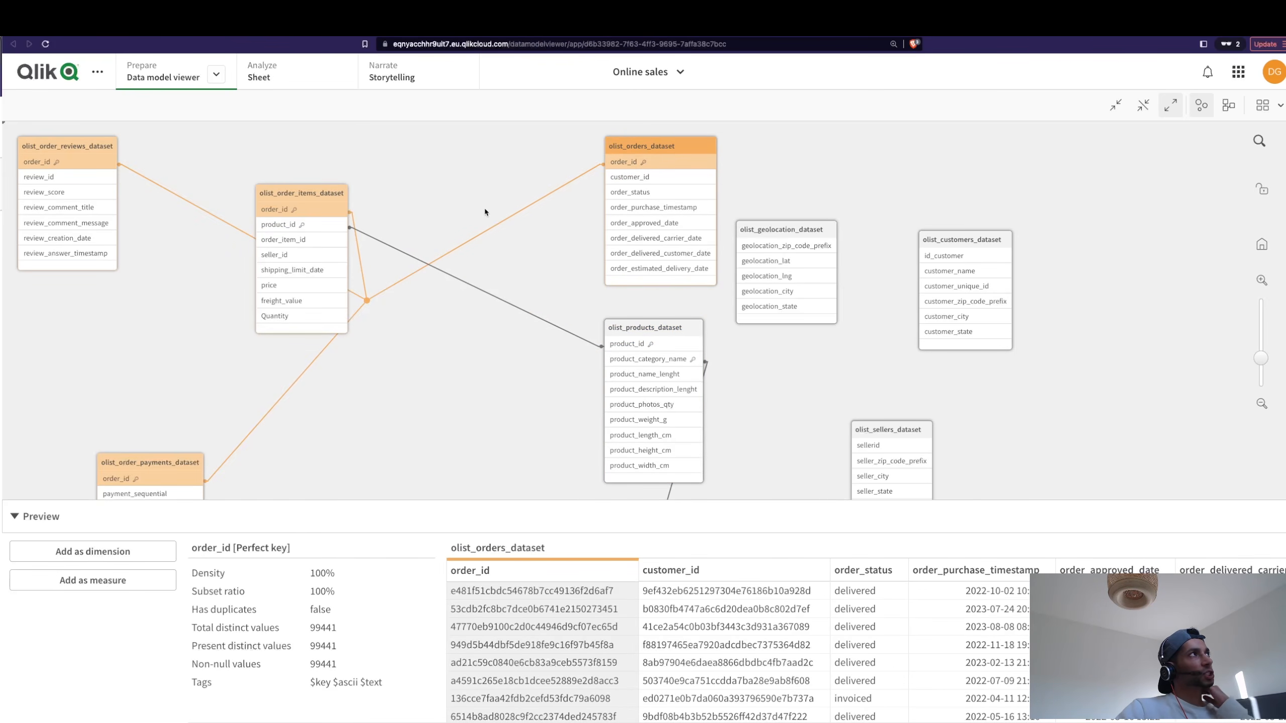
# Clear the order_id selection on My new sheet.
pyautogui.click(314, 84)
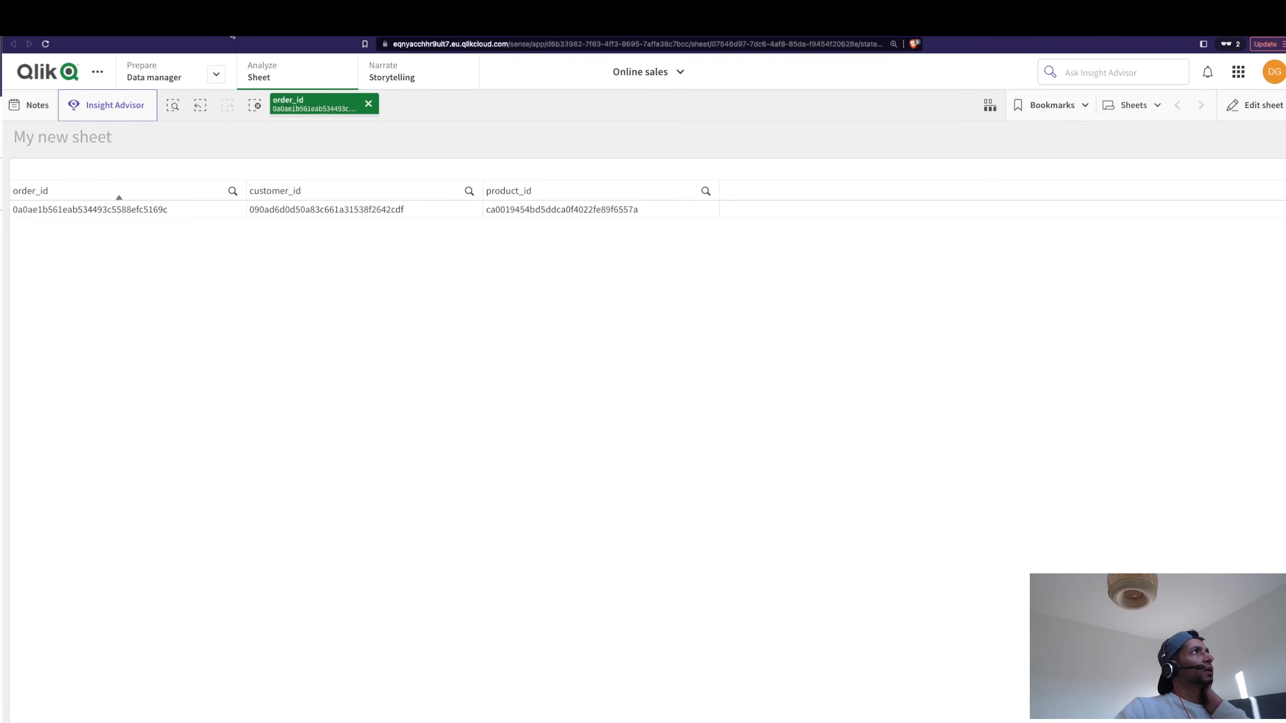
pyautogui.click(369, 104)
# In the data model viewer, move olist_order_items_dataset below the order_id link point and olist_order_reviews_dataset closer to it, glancing at the load script in between.
pyautogui.click(231, 56)
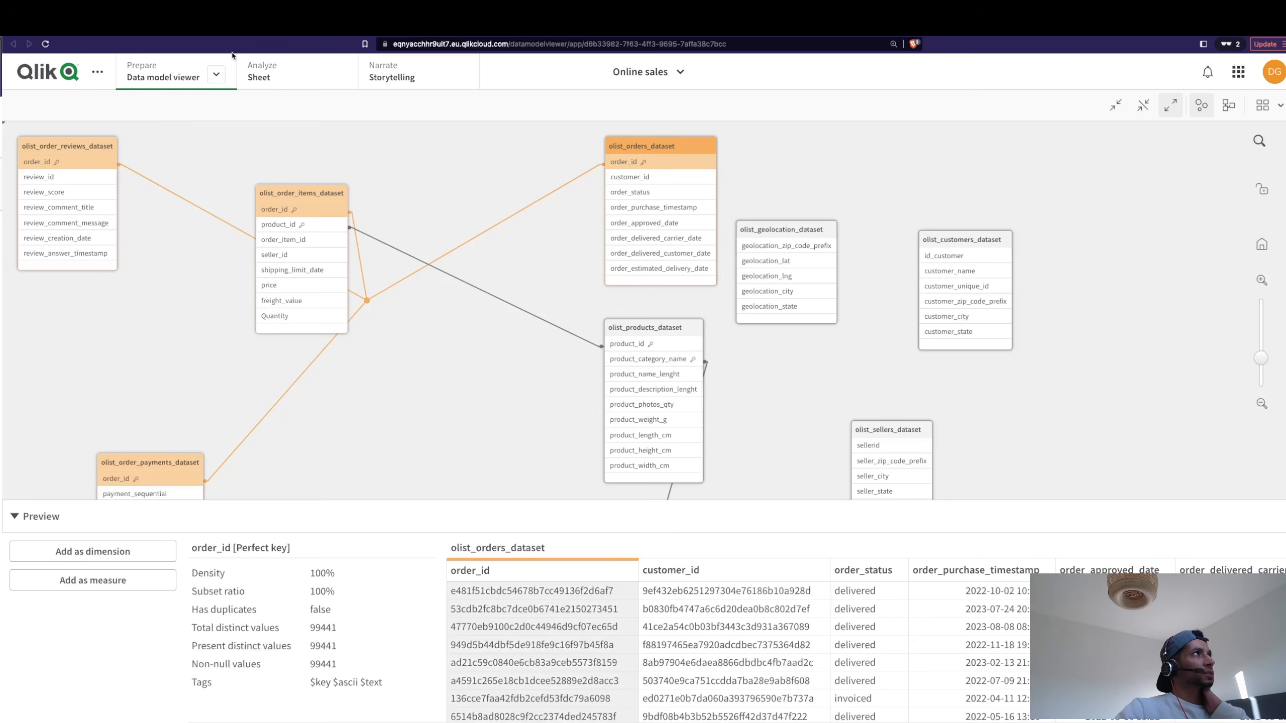
pyautogui.moveTo(308, 194); pyautogui.dragTo(435, 322)
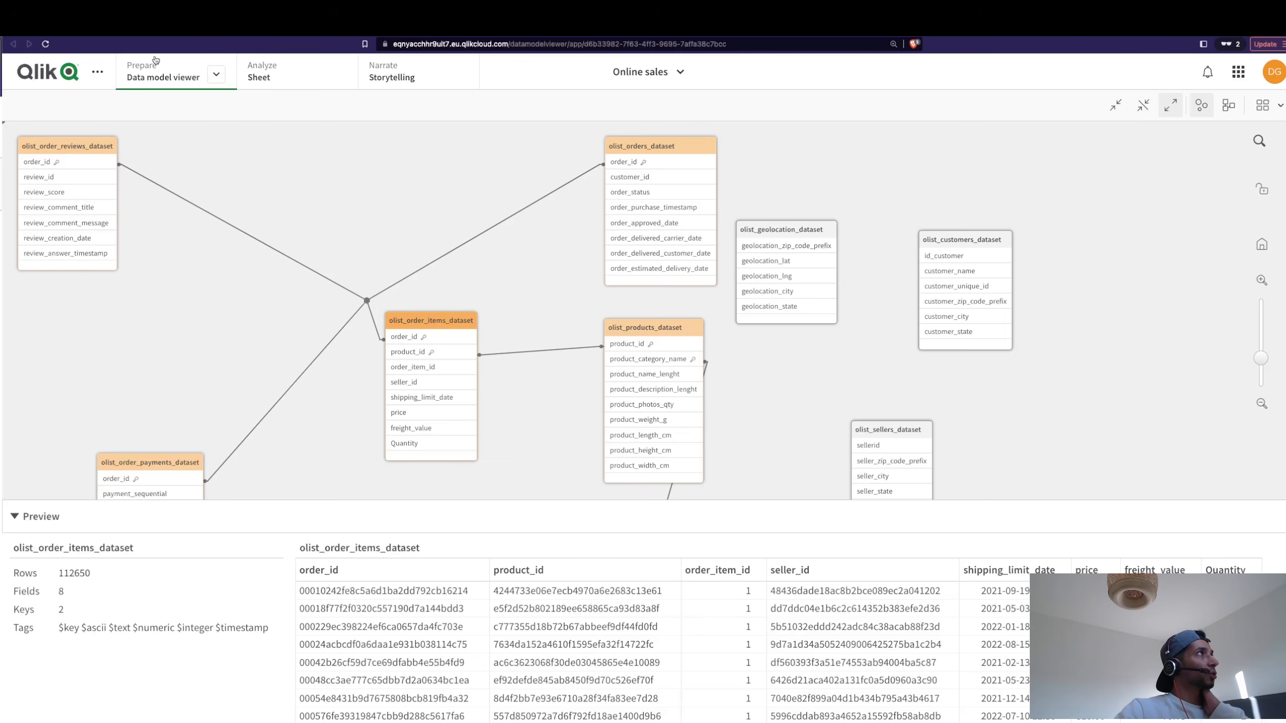
pyautogui.click(100, 34)
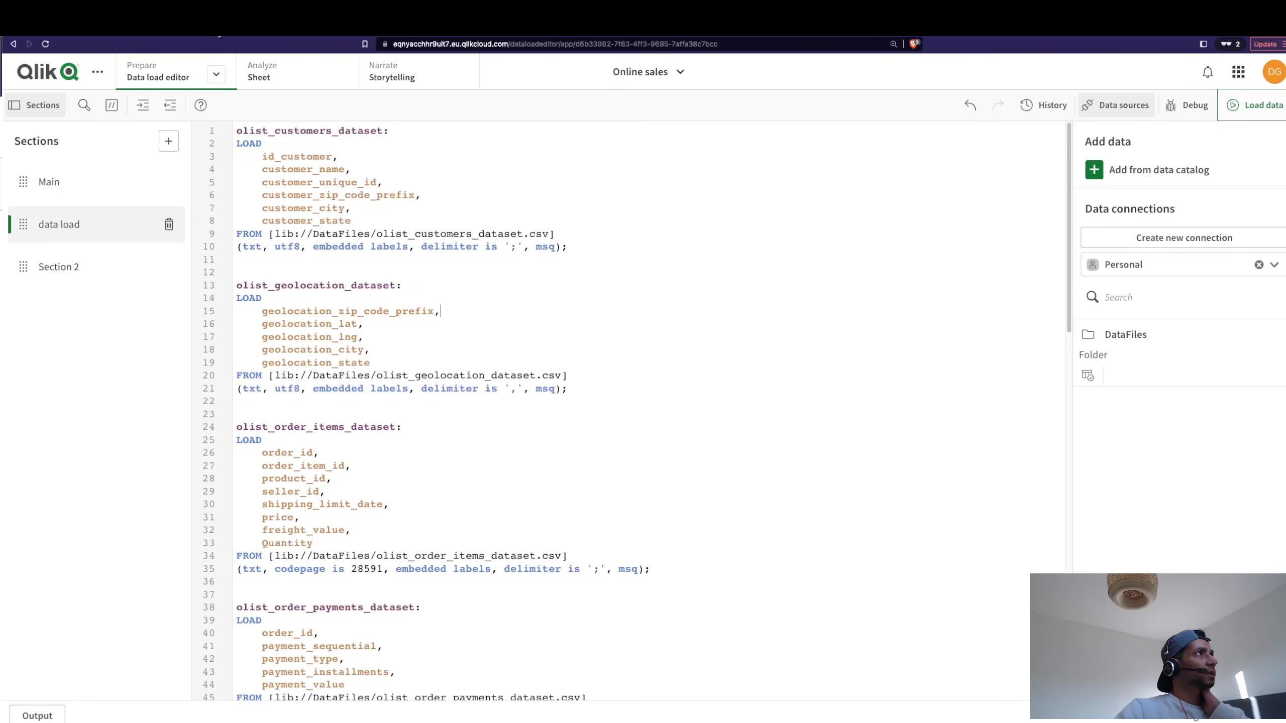
pyautogui.click(216, 30)
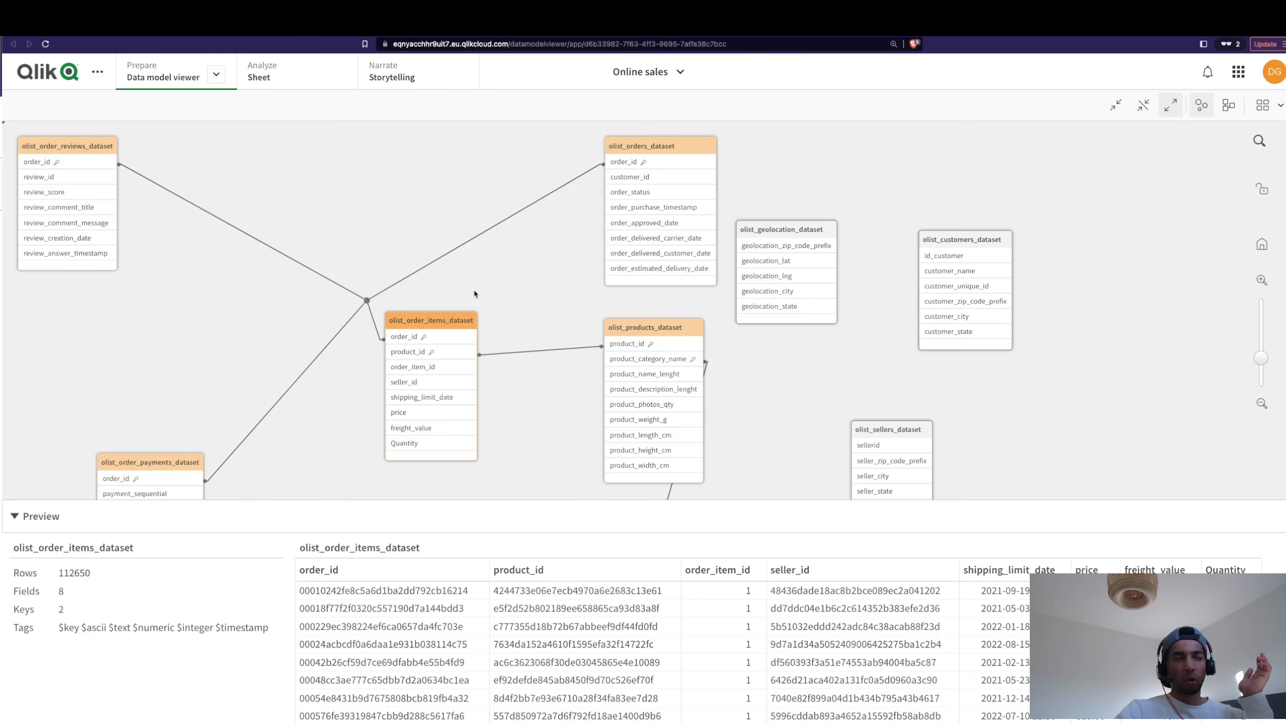
pyautogui.moveTo(69, 149); pyautogui.dragTo(200, 193)
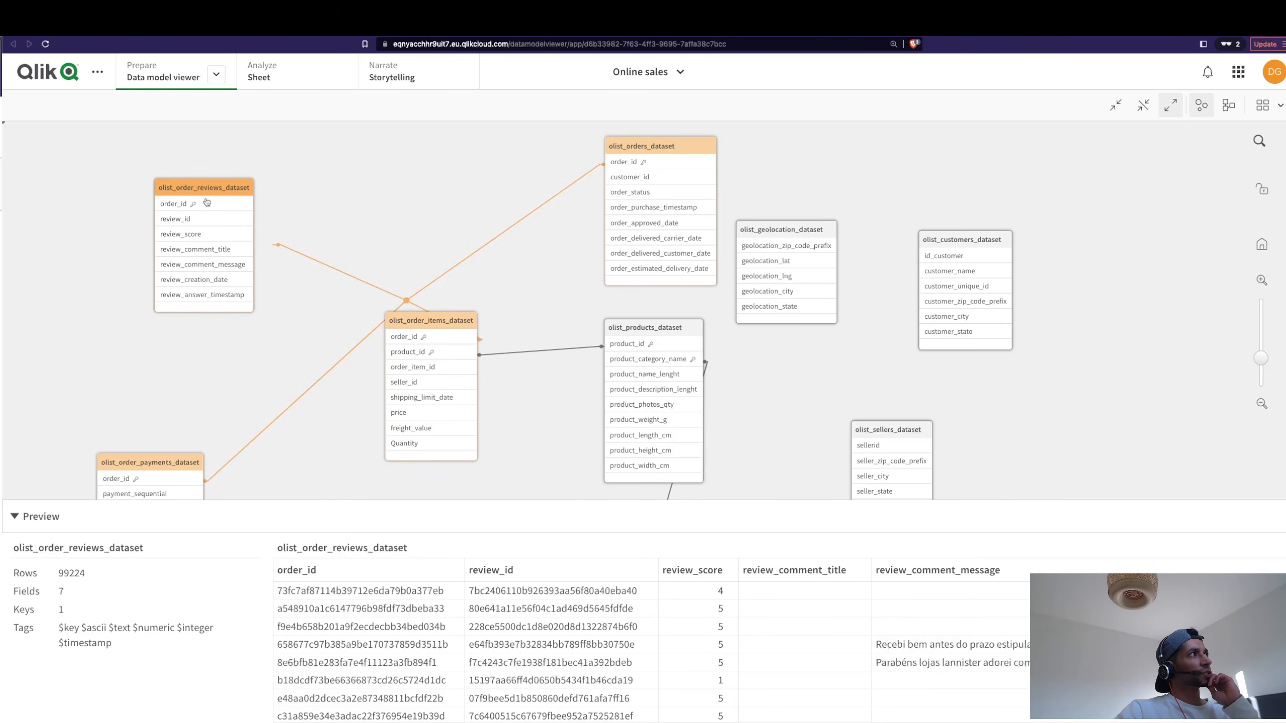
pyautogui.moveTo(431, 321); pyautogui.dragTo(420, 359)
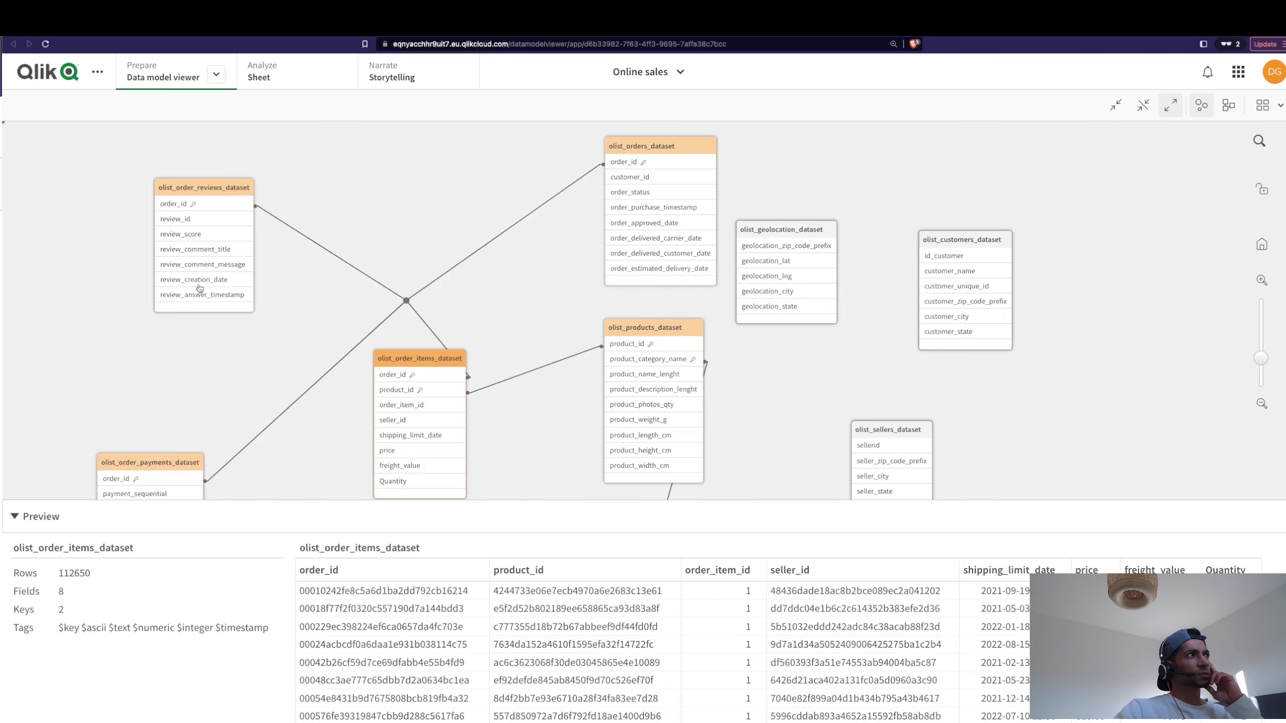
# Comment out the olist_order_reviews_dataset load block in the data load script section, and select the block again.
pyautogui.click(253, 26)
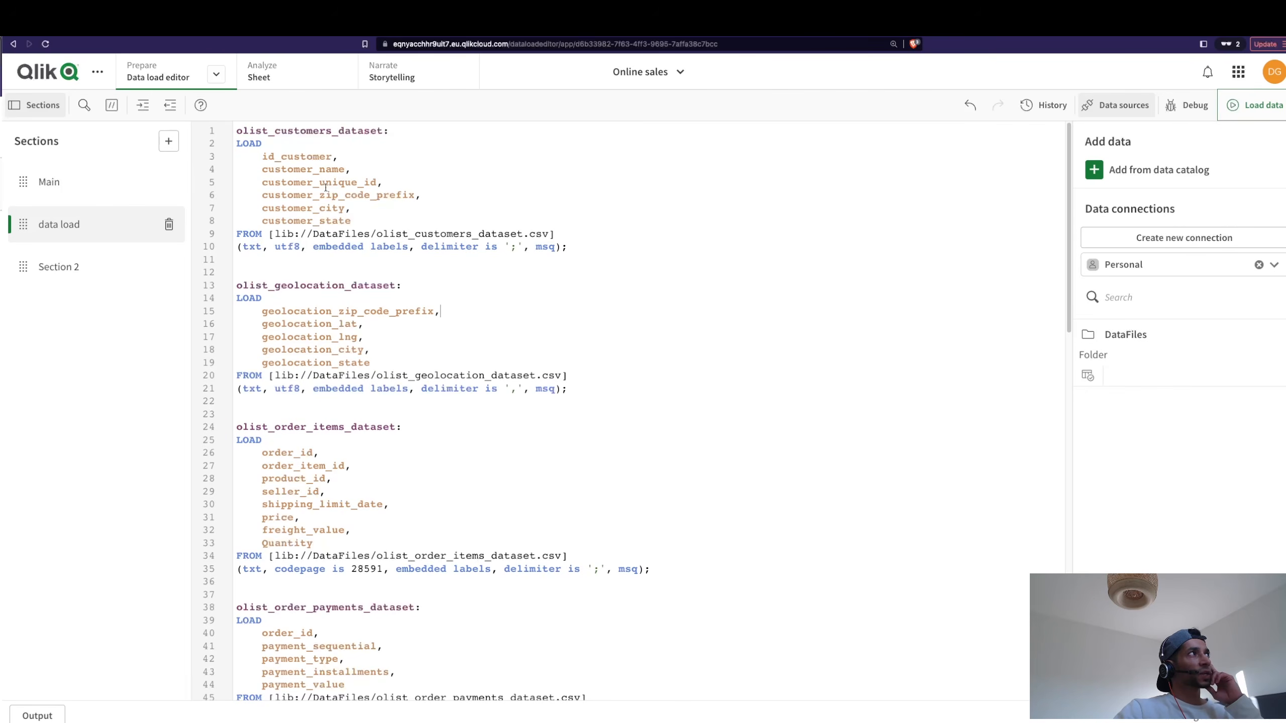
pyautogui.scroll(-6, 278, 422)
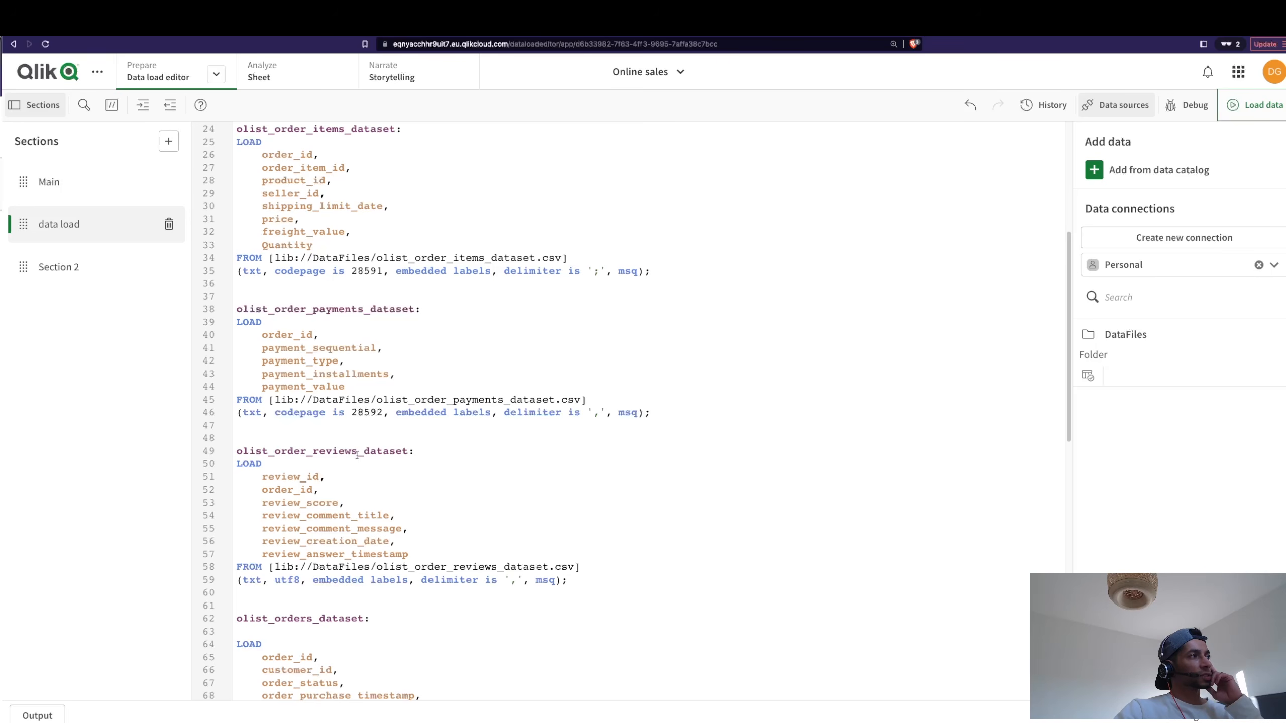
pyautogui.moveTo(567, 581); pyautogui.dragTo(237, 450)
pyautogui.click(111, 105)
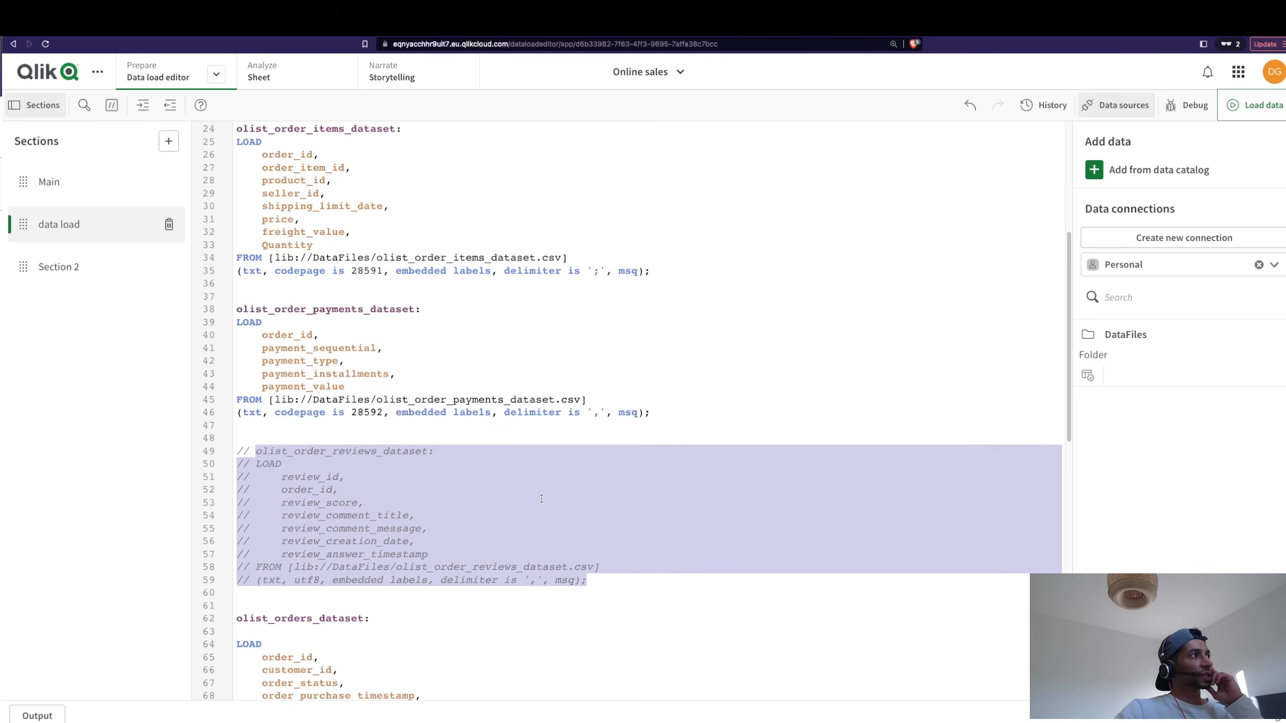
pyautogui.click(687, 595)
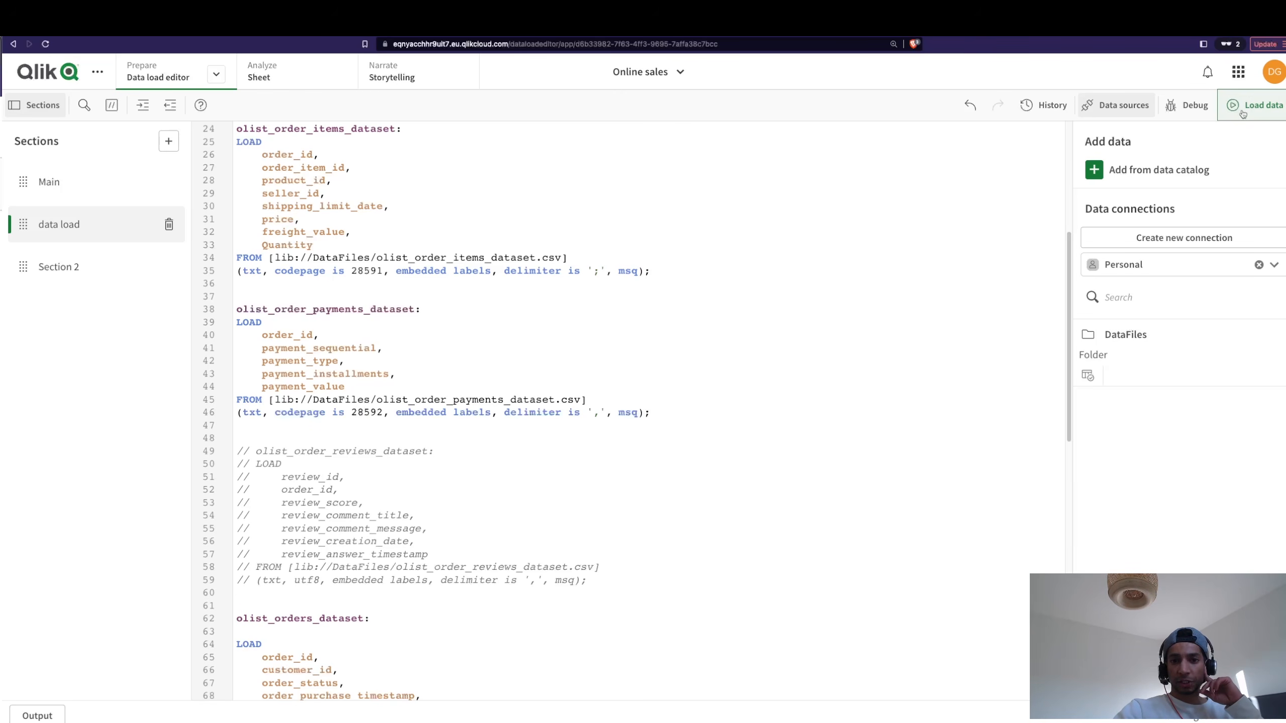
pyautogui.moveTo(284, 594); pyautogui.dragTo(235, 441)
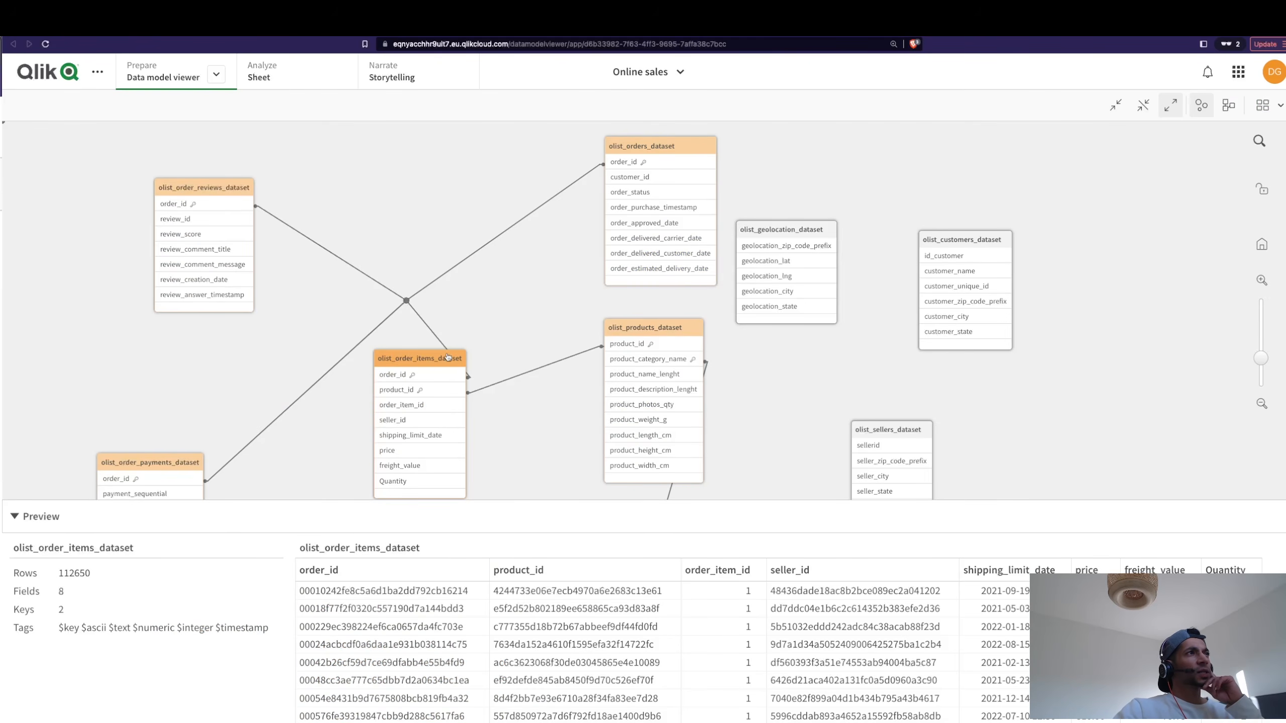
# In the data model viewer, move olist_geolocation_dataset up and right, olist_order_payments_dataset below the reviews table, and olist_products_dataset closer to the order items table.
pyautogui.moveTo(789, 228); pyautogui.dragTo(862, 180)
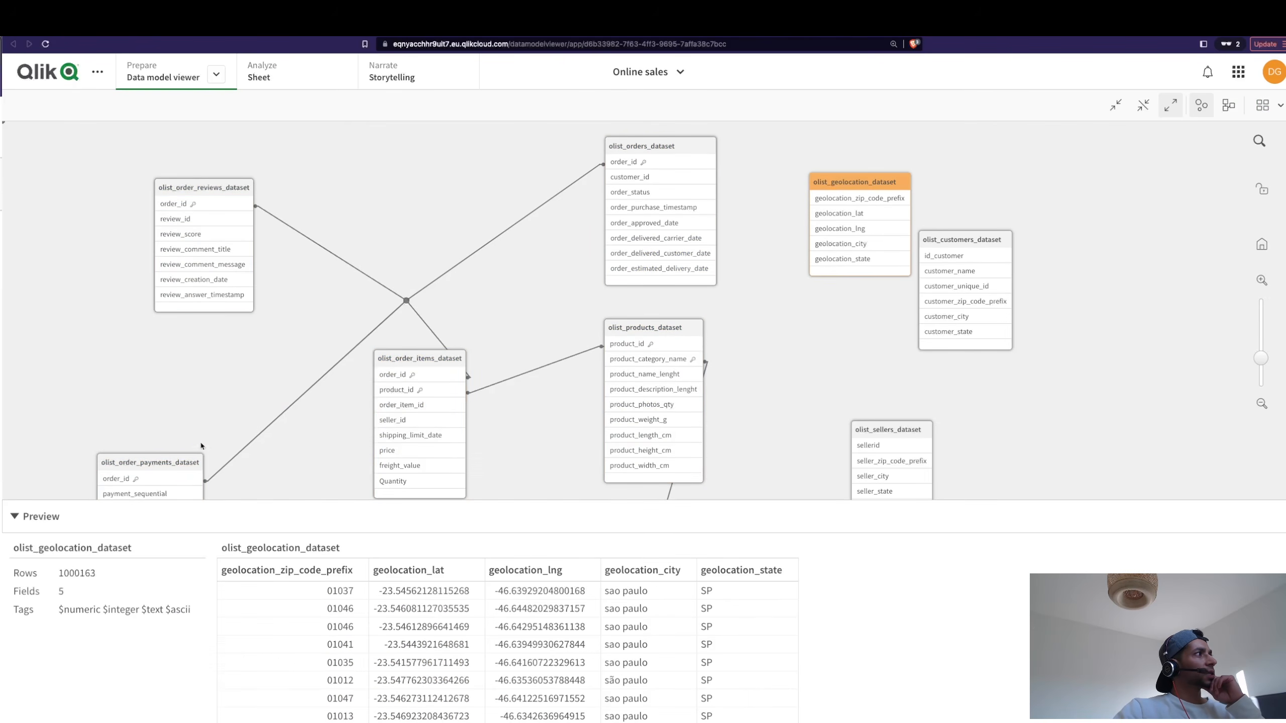
pyautogui.moveTo(172, 475); pyautogui.dragTo(294, 347)
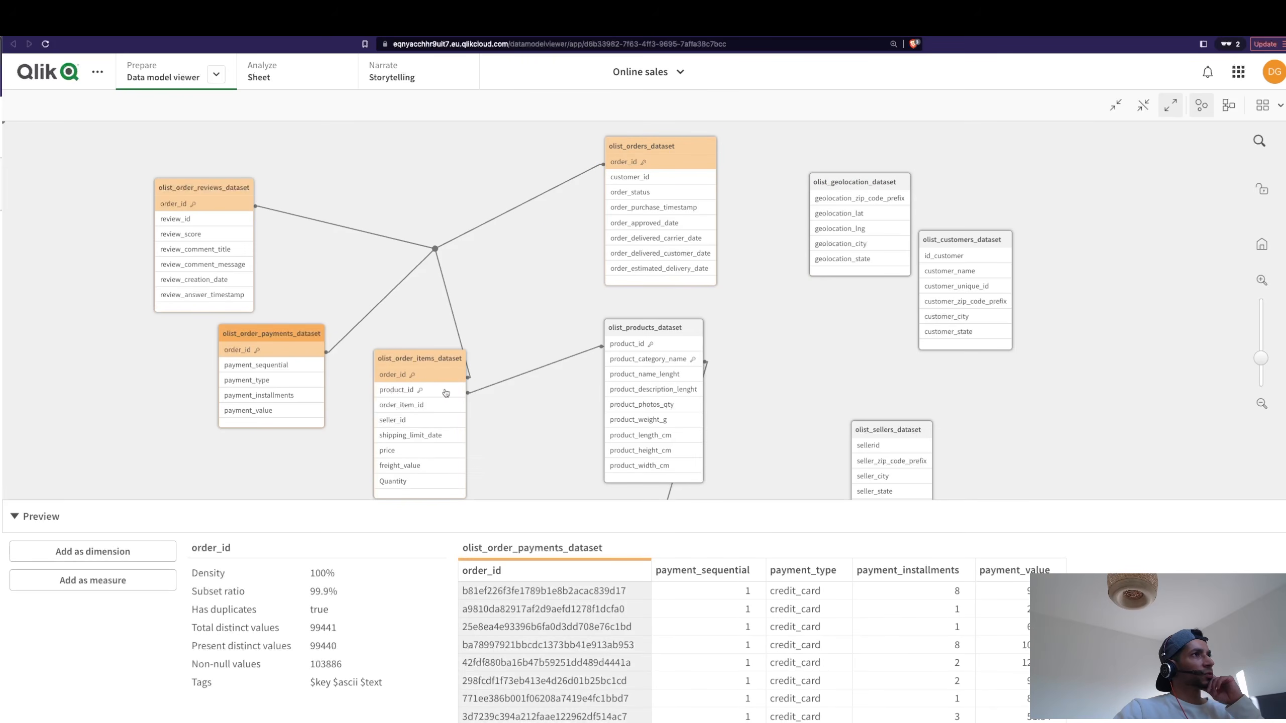
pyautogui.moveTo(694, 323); pyautogui.dragTo(625, 293)
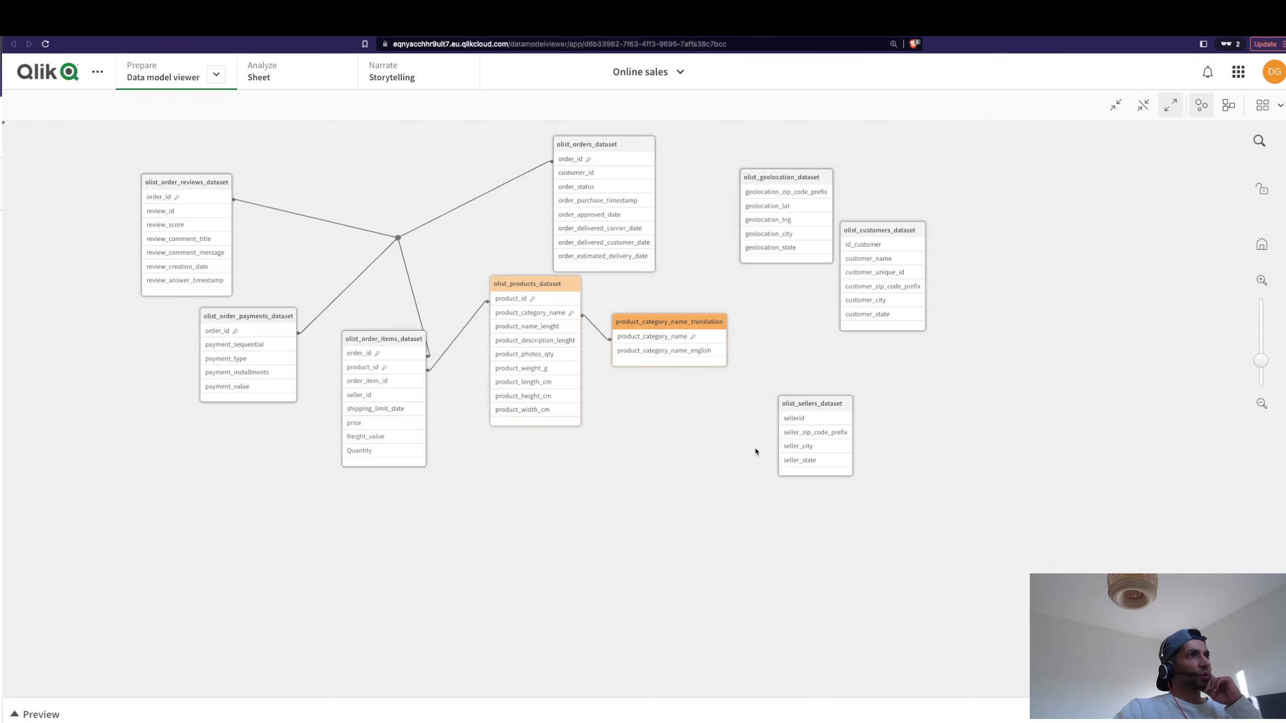
# Move olist_sellers_dataset down and left, and place olist_customers_dataset between the geolocation and sellers tables.
pyautogui.moveTo(826, 410); pyautogui.dragTo(771, 479)
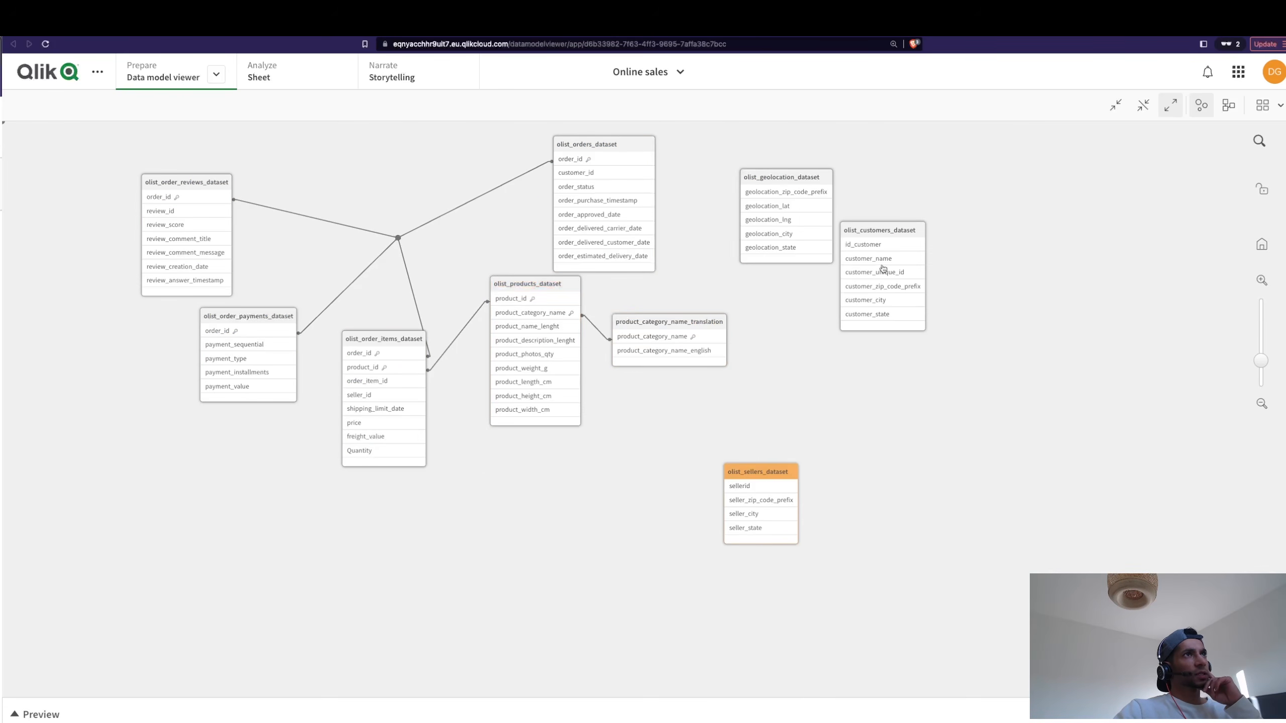
pyautogui.moveTo(880, 231); pyautogui.dragTo(890, 305)
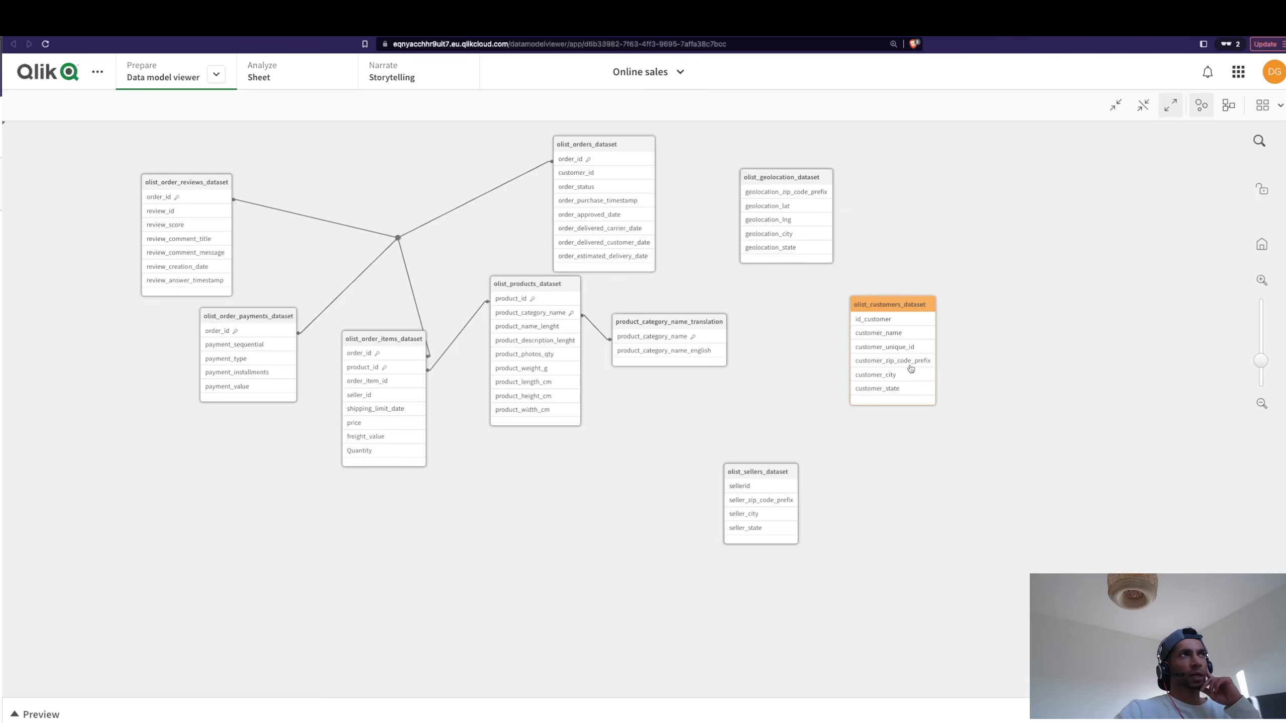
pyautogui.moveTo(875, 308); pyautogui.dragTo(812, 318)
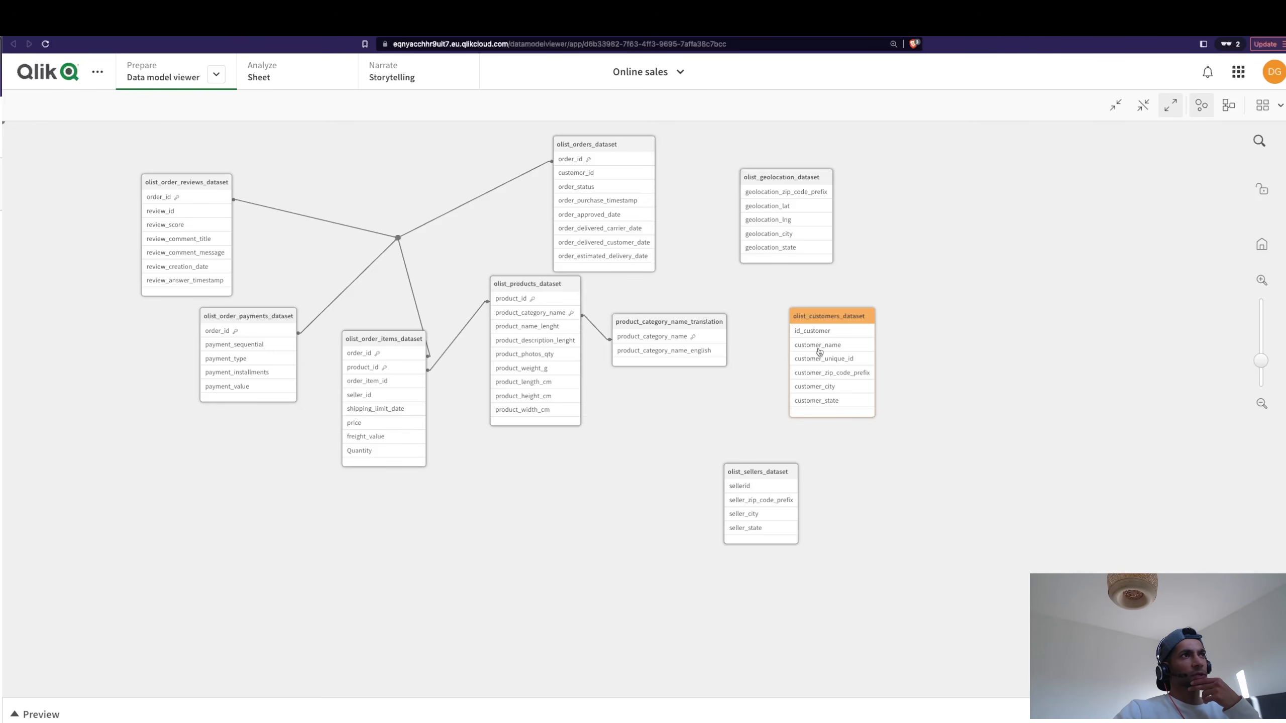
# Lower olist_order_items_dataset, move olist_orders_dataset below the products table next to the sellers, and highlight id_customer in the customers table.
pyautogui.moveTo(382, 360); pyautogui.dragTo(373, 406)
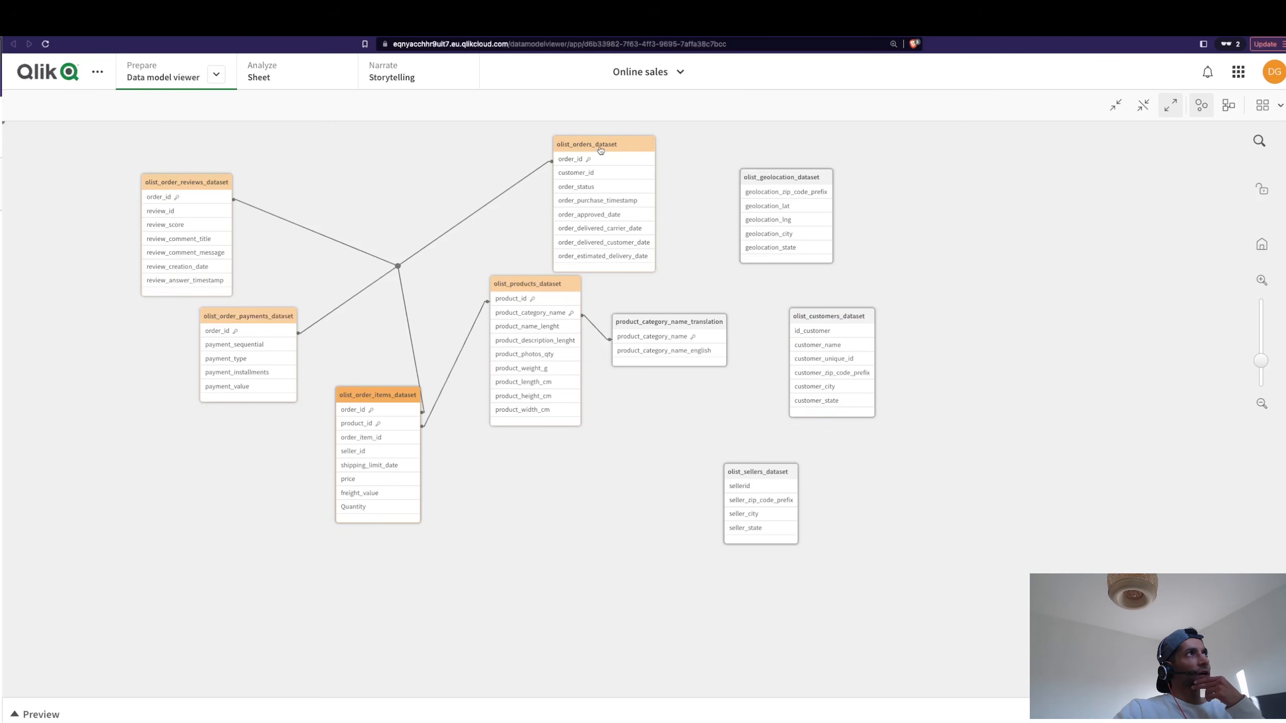
pyautogui.moveTo(587, 187); pyautogui.dragTo(622, 523)
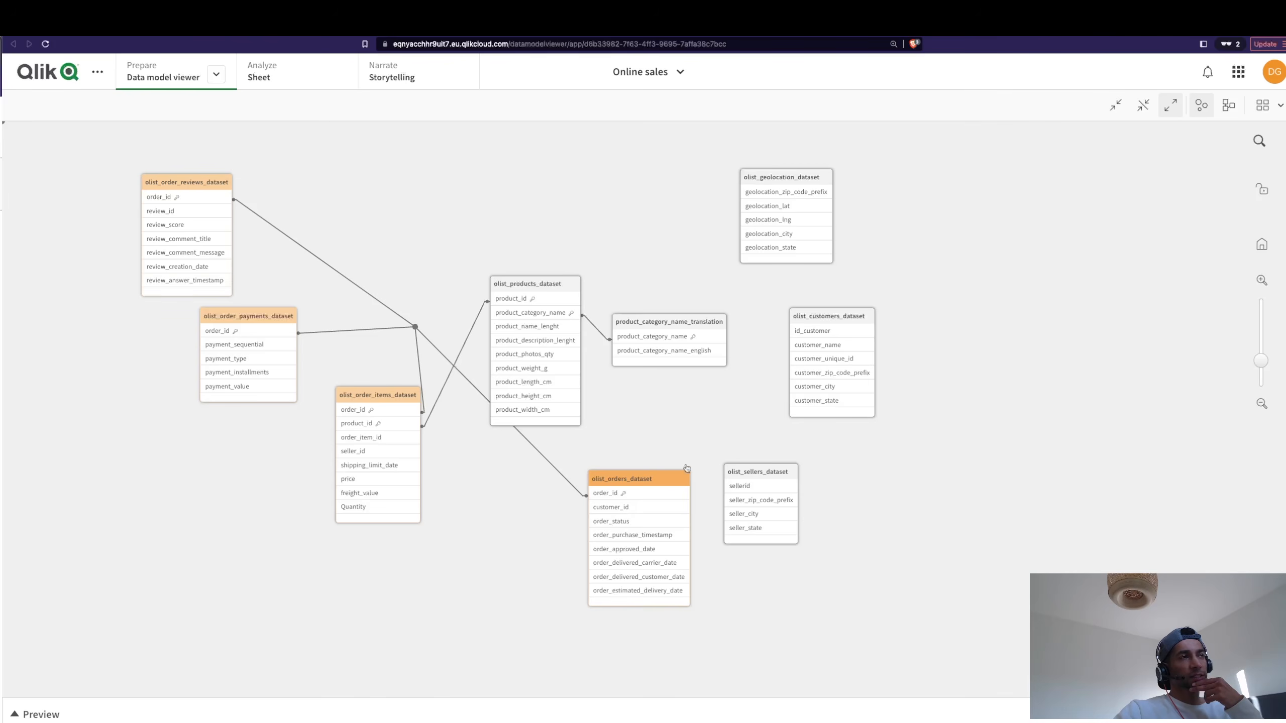
pyautogui.click(807, 334)
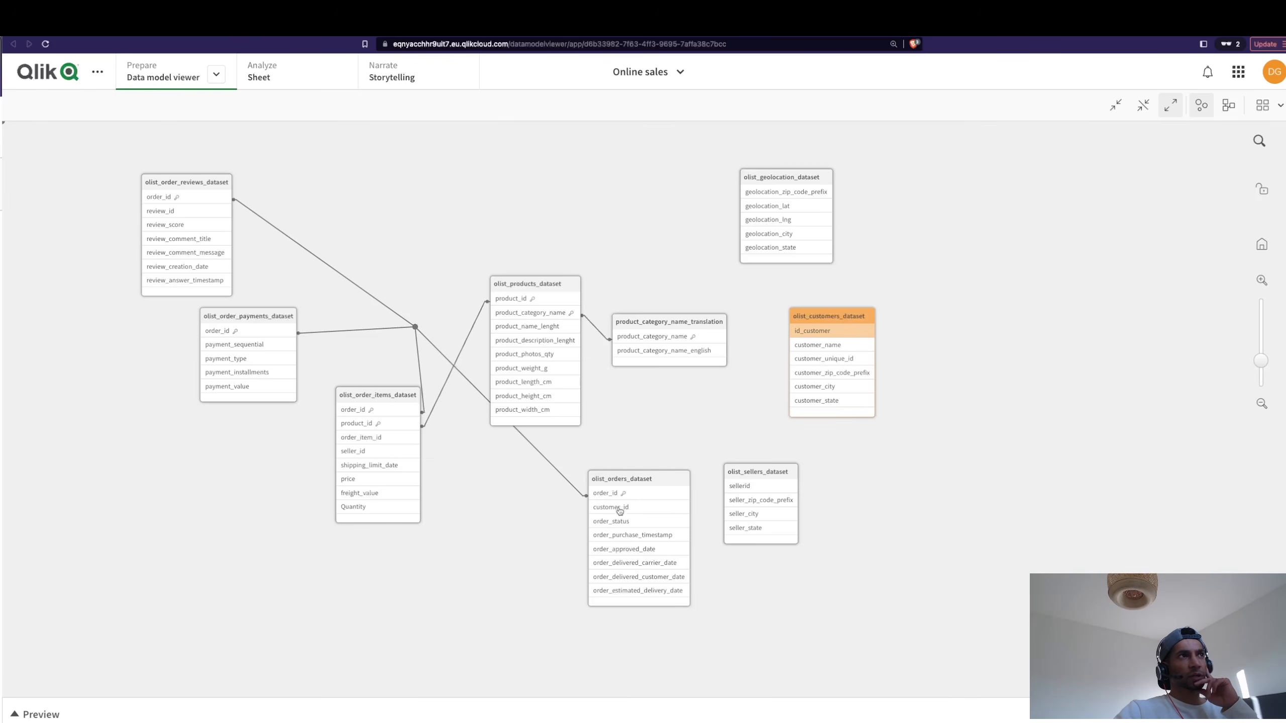
# On My new sheet, shrink the order, customer and product table to roughly half the sheet width and three quarters of its height.
pyautogui.click(325, 34)
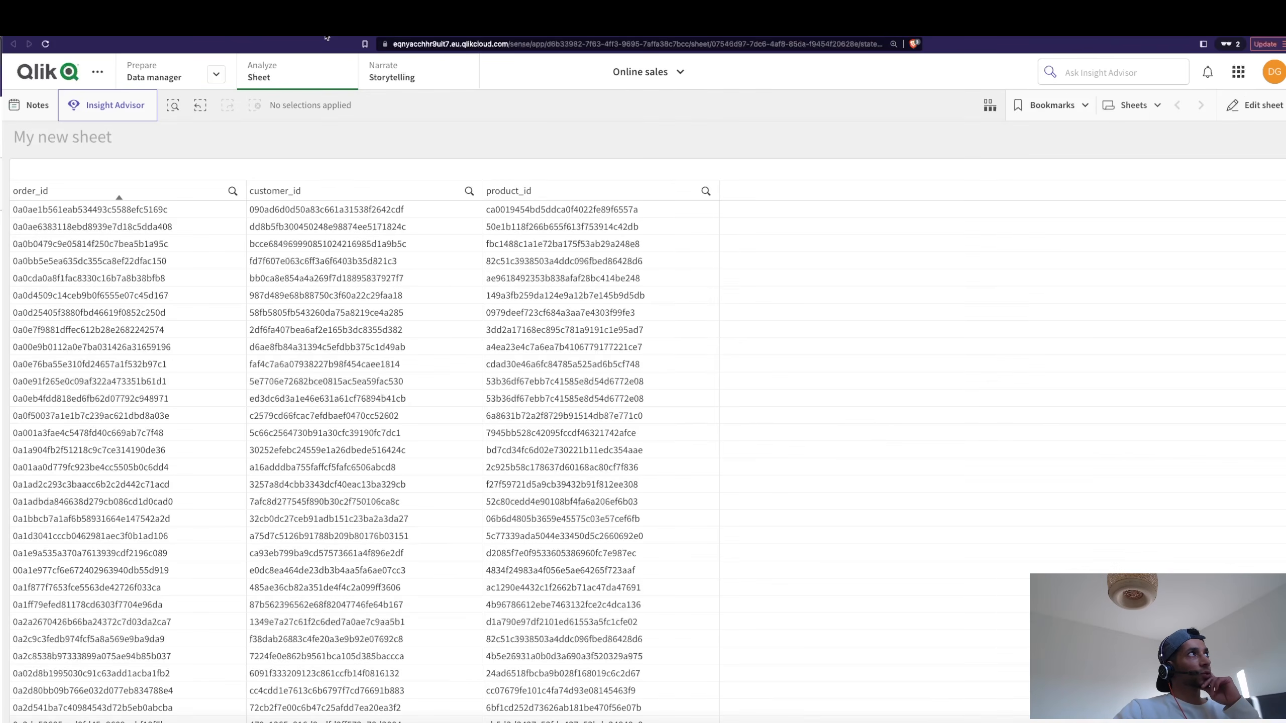
pyautogui.click(1255, 105)
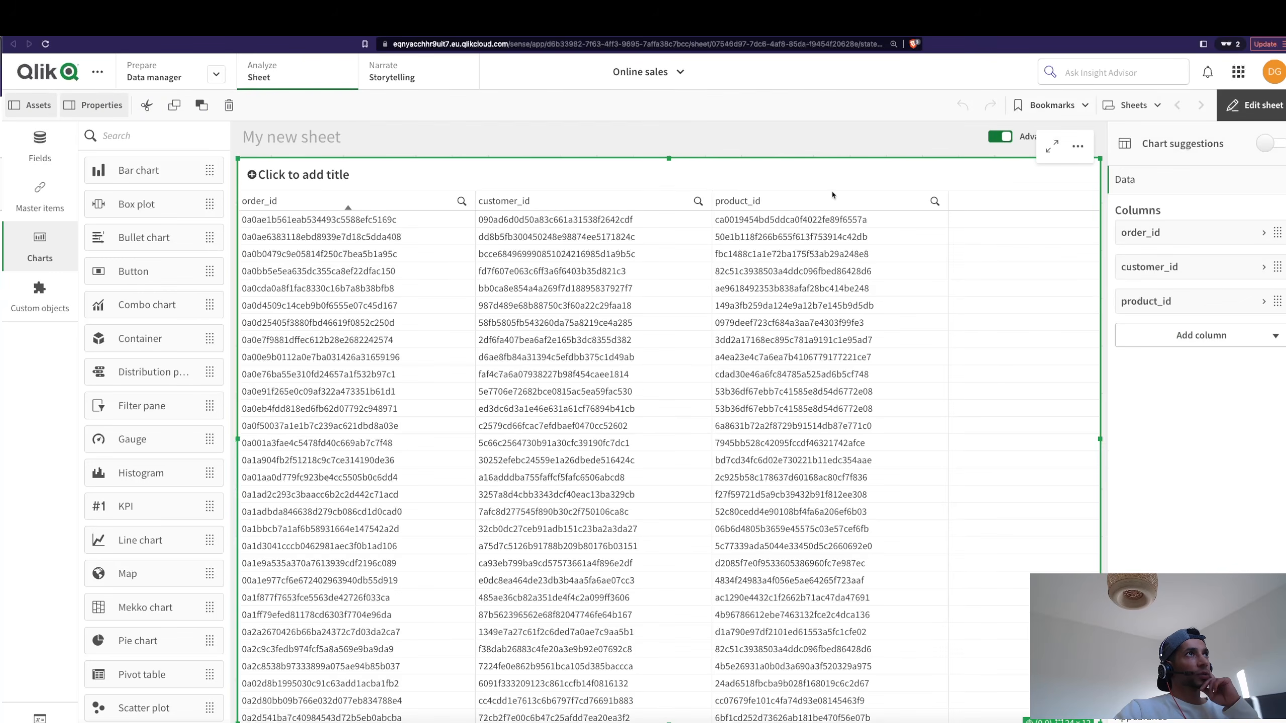
pyautogui.moveTo(1099, 721); pyautogui.dragTo(703, 582)
pyautogui.rightClick(455, 461)
pyautogui.click(751, 427)
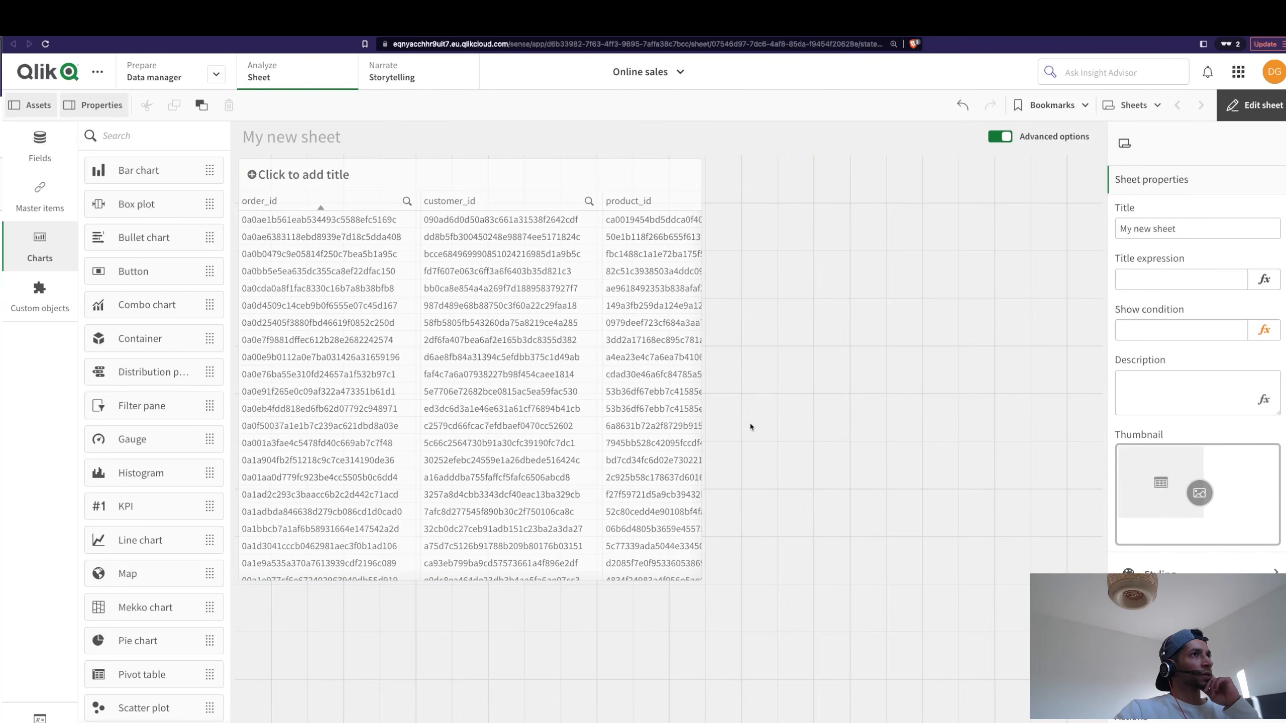
# Paste a copy of the order, customer and product table into the empty space beside the original on the sheet.
pyautogui.hotkey('ctrl', 'v')
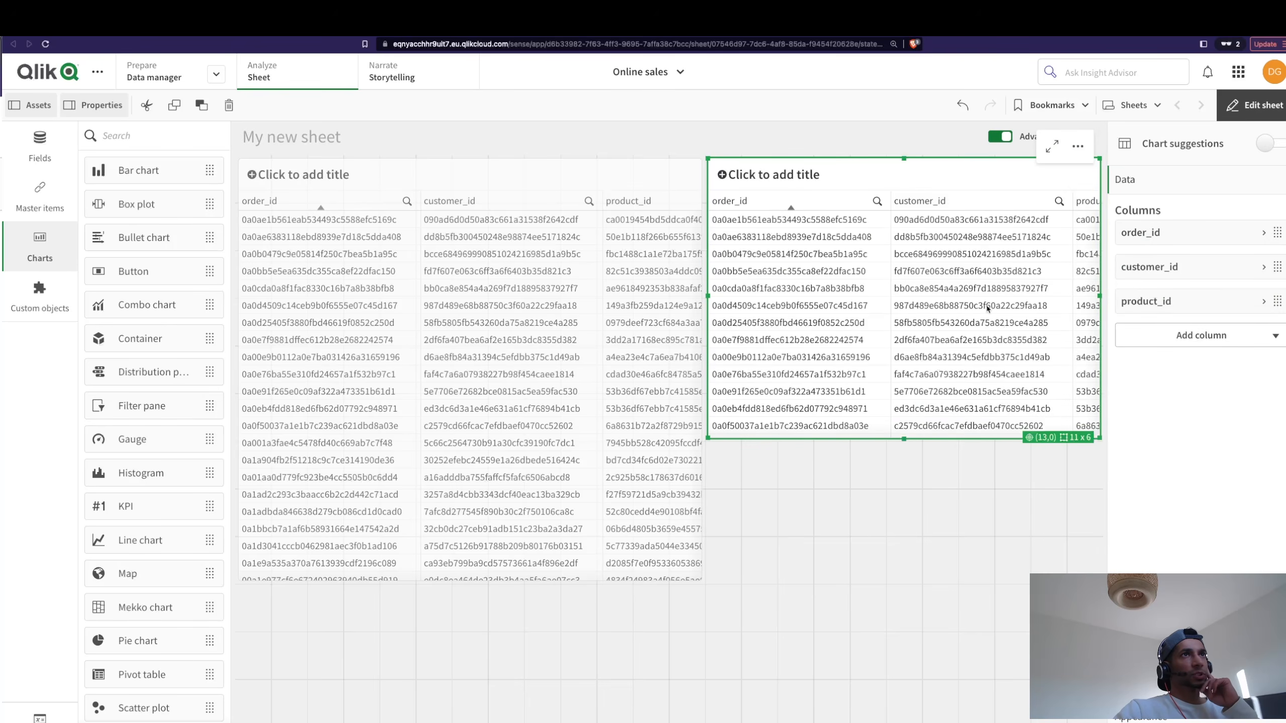
pyautogui.rightClick(551, 395)
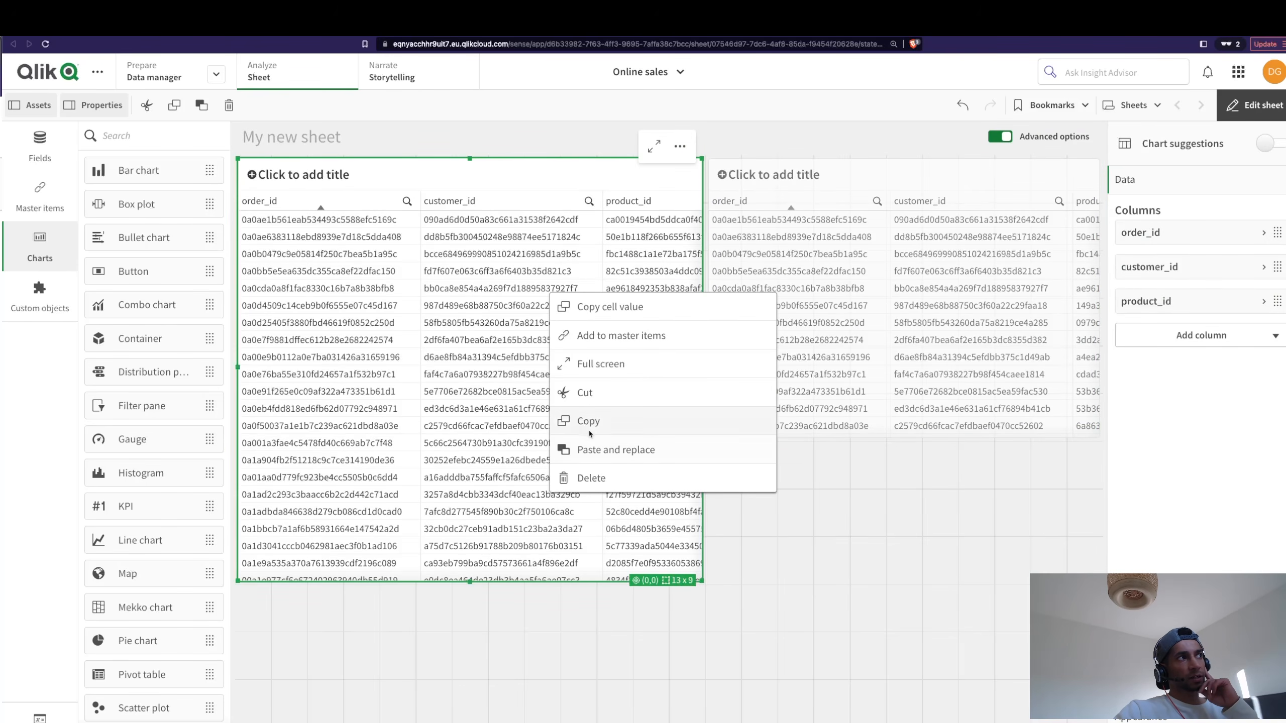
pyautogui.click(896, 451)
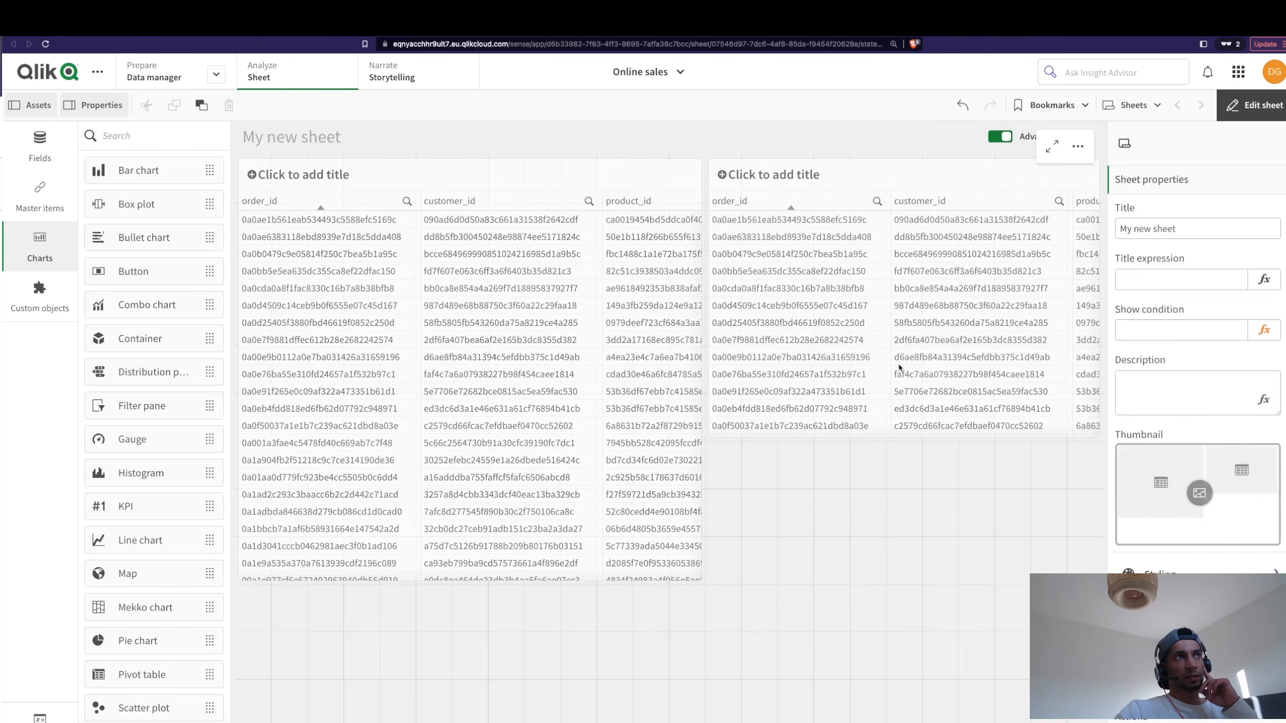
# Delete the product_id, customer_id and order_id columns from the copied table.
pyautogui.click(899, 367)
pyautogui.click(1198, 302)
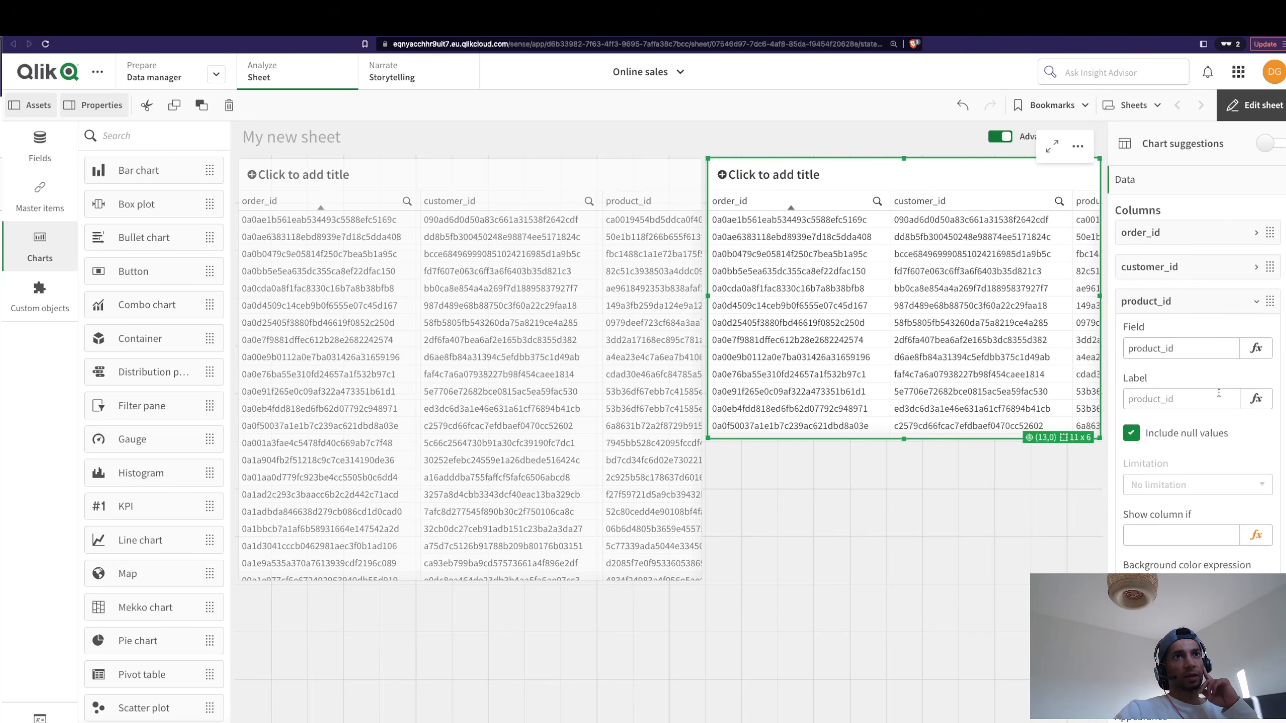
pyautogui.scroll(-5, 1226, 529)
pyautogui.click(1236, 572)
pyautogui.click(1198, 266)
pyautogui.scroll(-5, 1197, 456)
pyautogui.click(1226, 567)
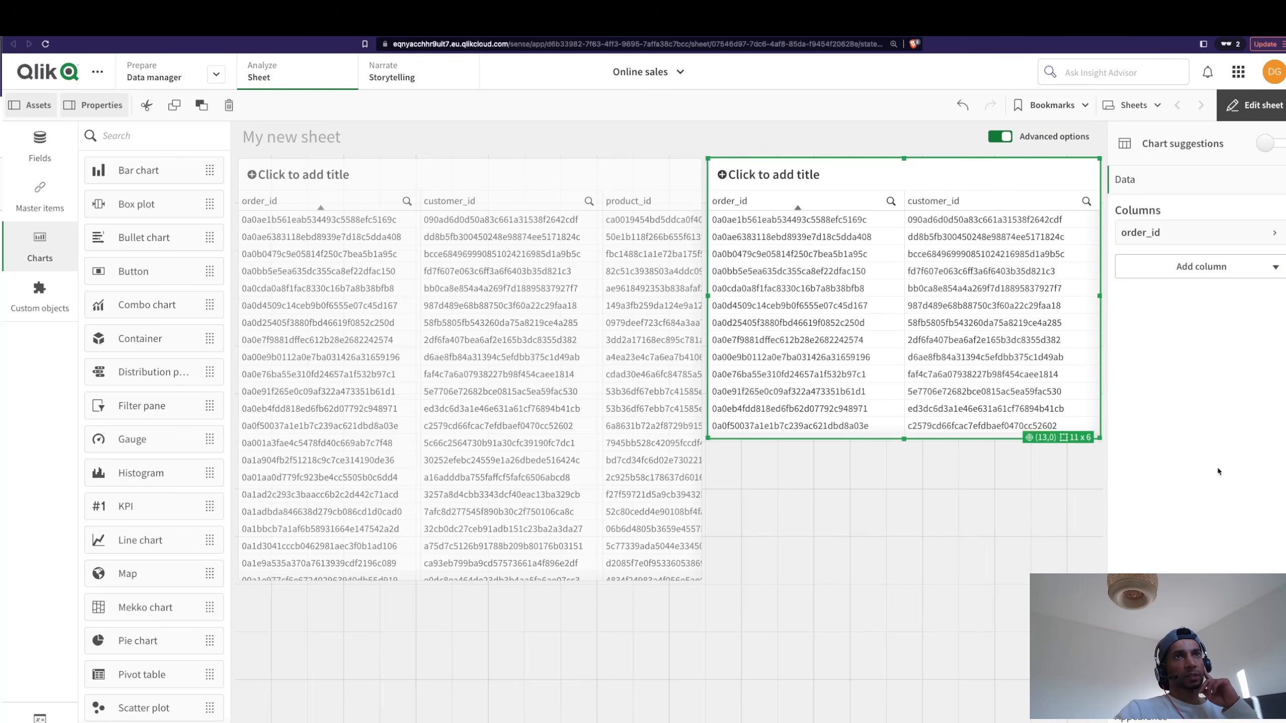
pyautogui.click(1190, 232)
pyautogui.scroll(-3, 1246, 507)
pyautogui.scroll(-3, 1250, 566)
pyautogui.click(1238, 571)
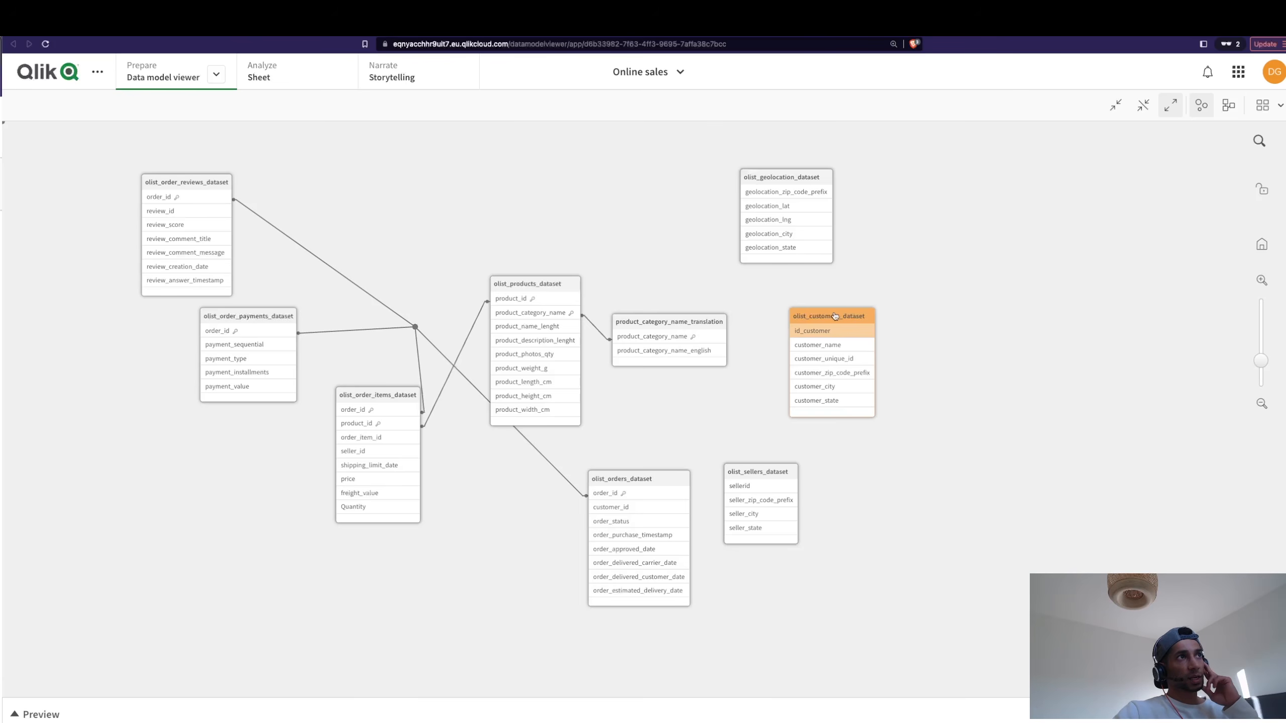
# In the data model viewer with the preview shown, move olist_customers_dataset up and right and olist_orders_dataset above the products table, and return to the sheet.
pyautogui.moveTo(837, 317); pyautogui.dragTo(927, 245)
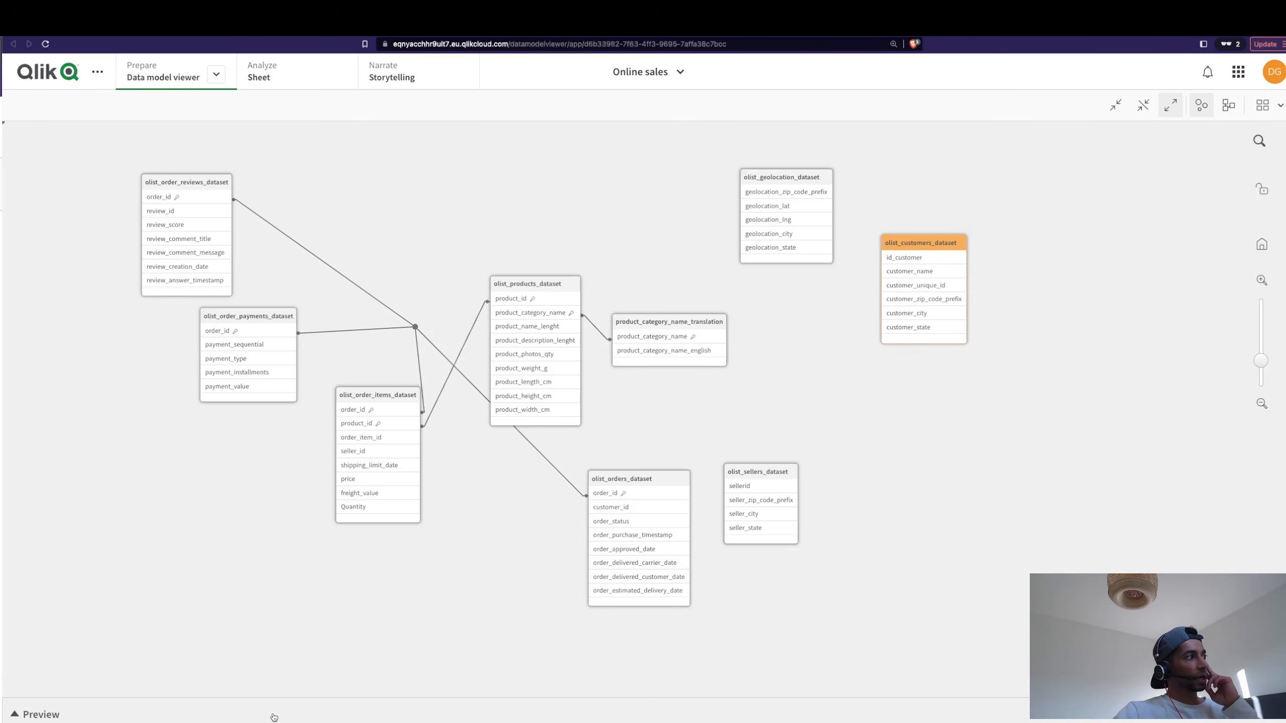
pyautogui.click(255, 716)
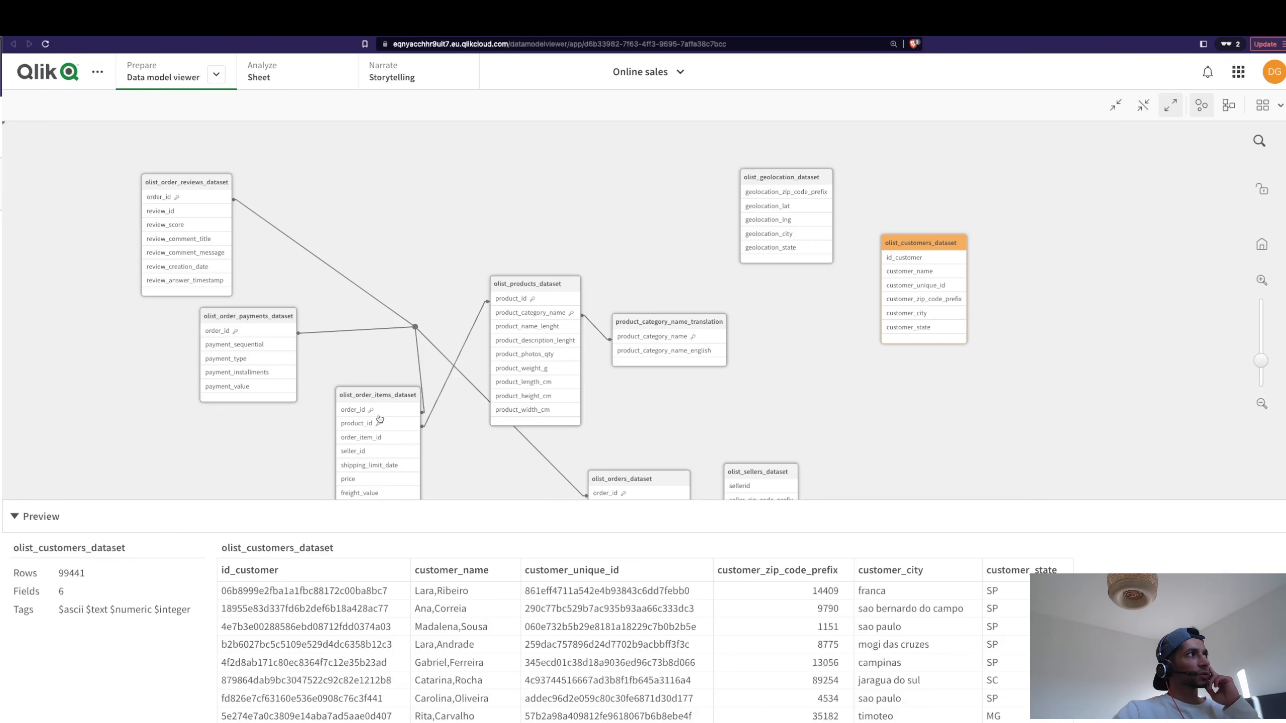
pyautogui.moveTo(628, 487); pyautogui.dragTo(604, 154)
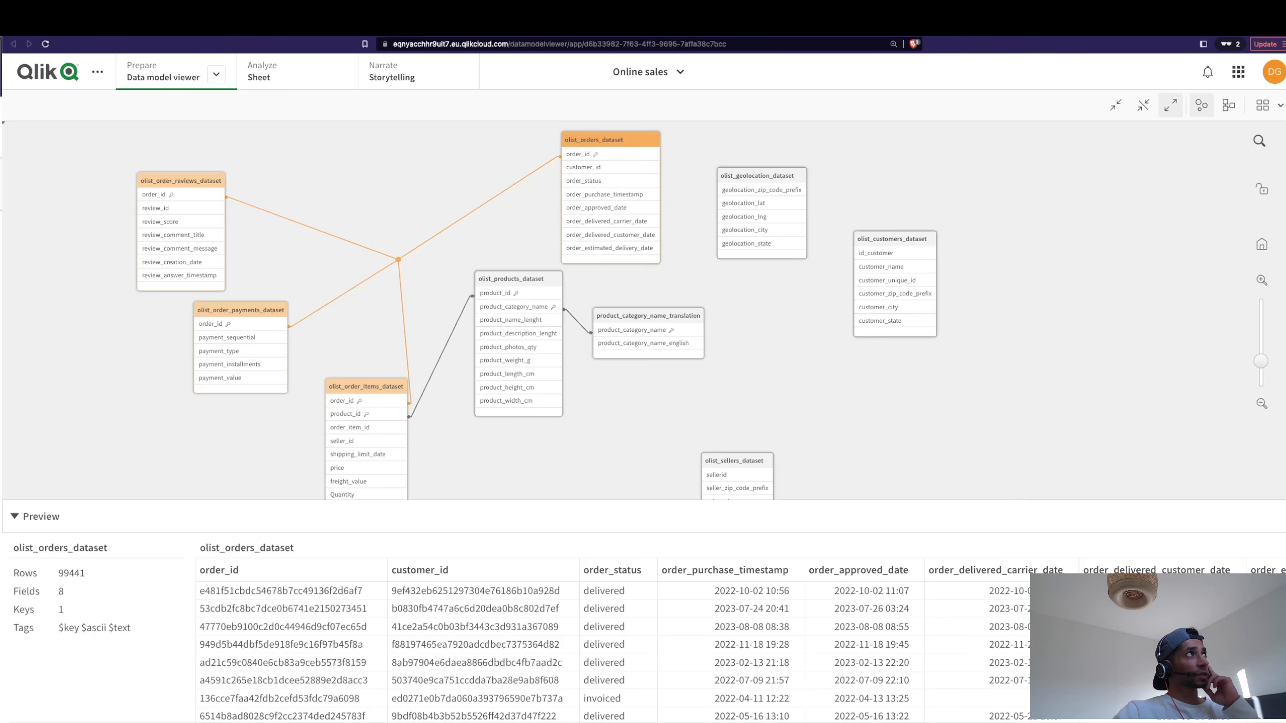
pyautogui.click(261, 71)
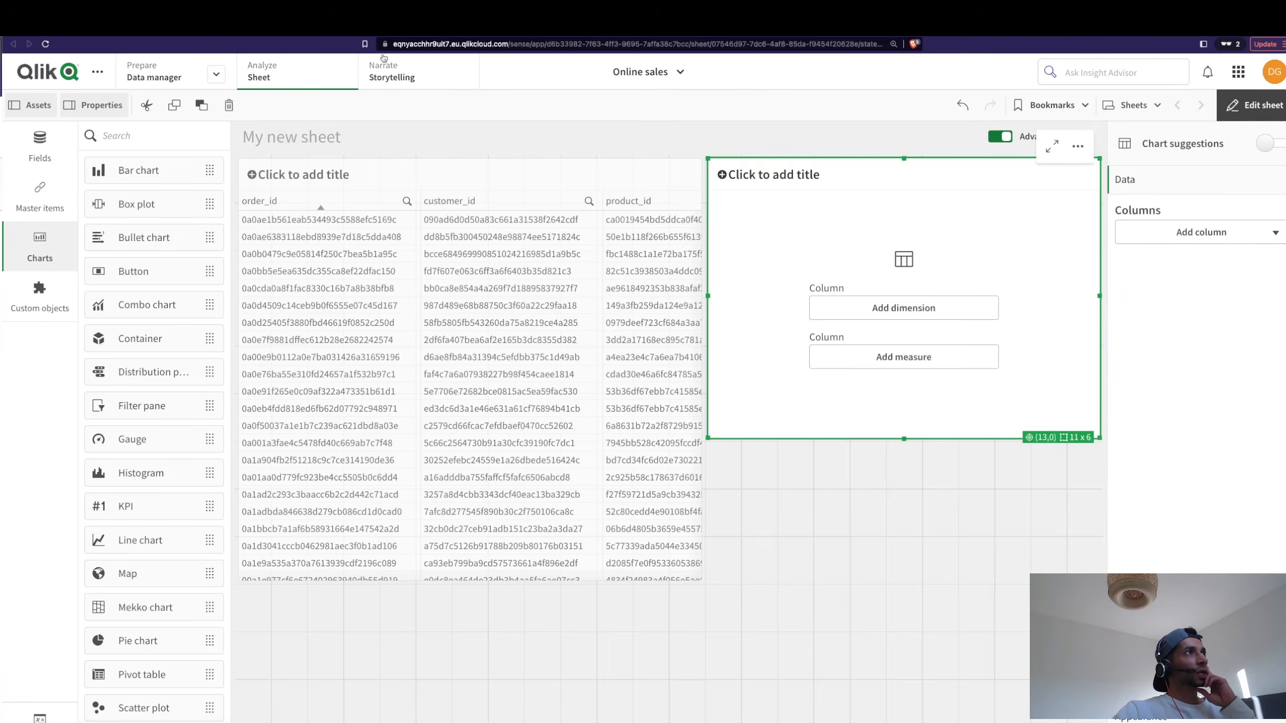
pyautogui.click(896, 304)
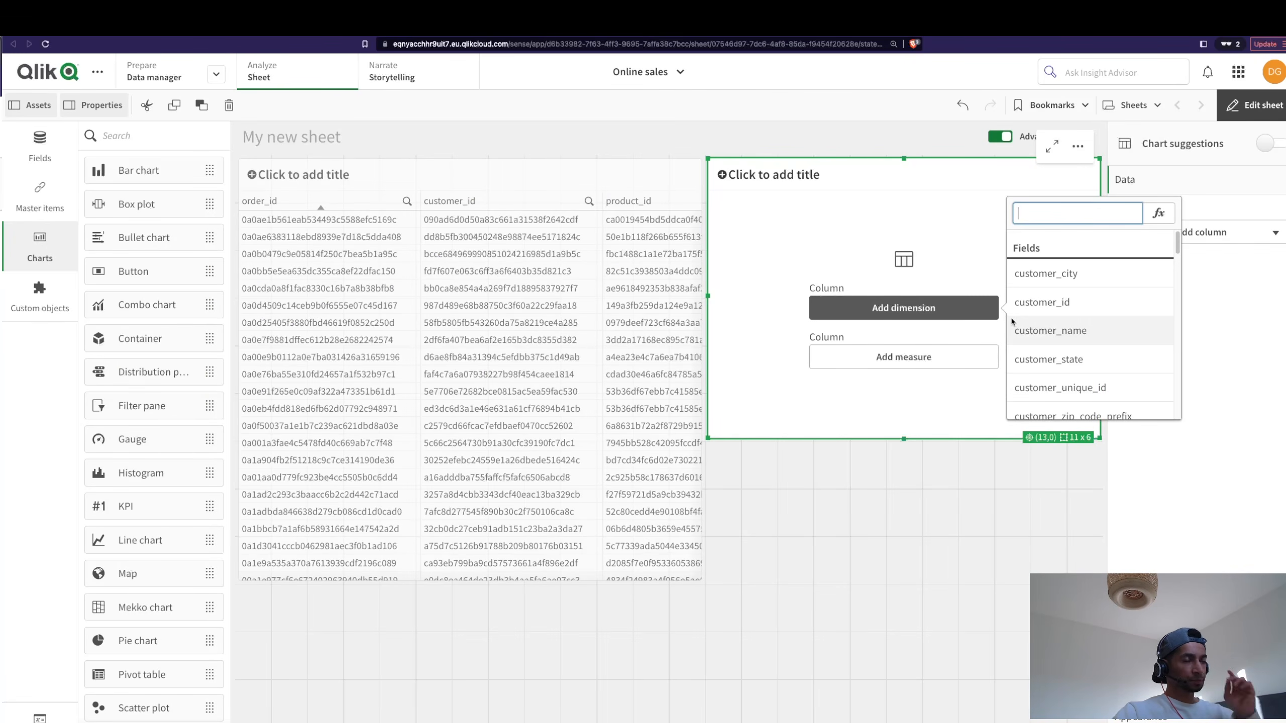
pyautogui.click(1036, 303)
pyautogui.click(1200, 233)
pyautogui.scroll(-5, 1256, 505)
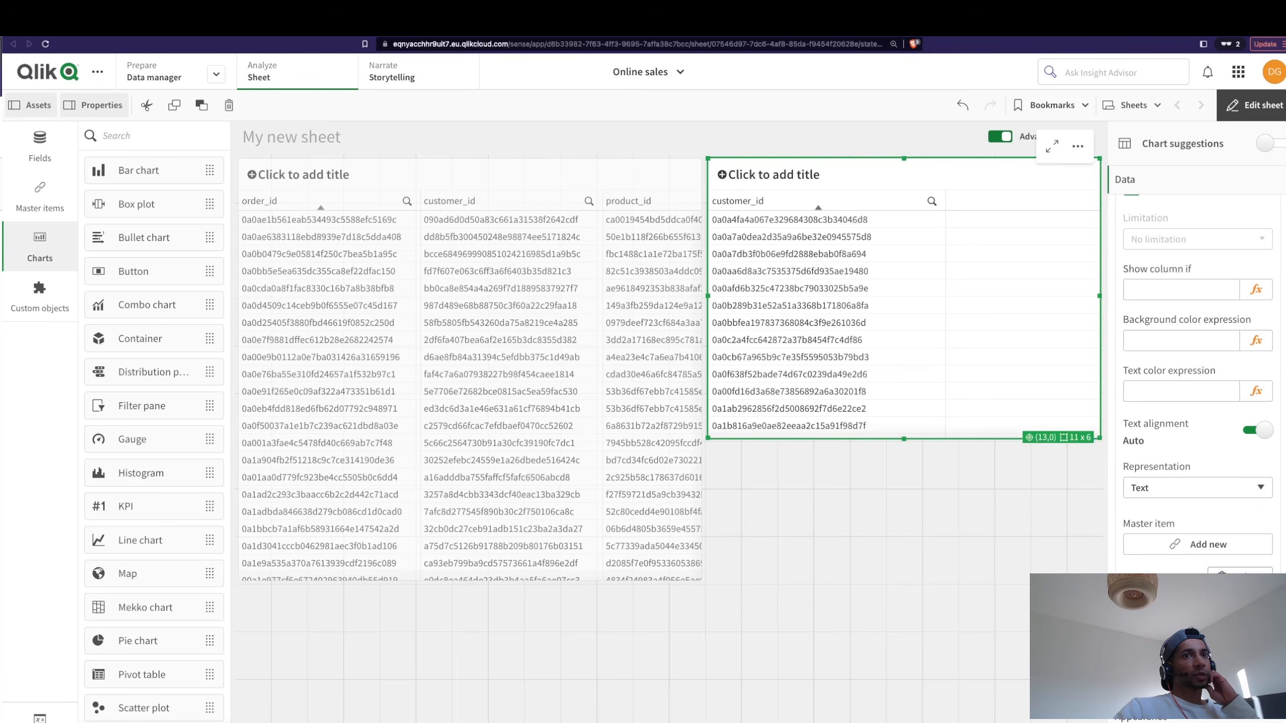
pyautogui.click(1240, 578)
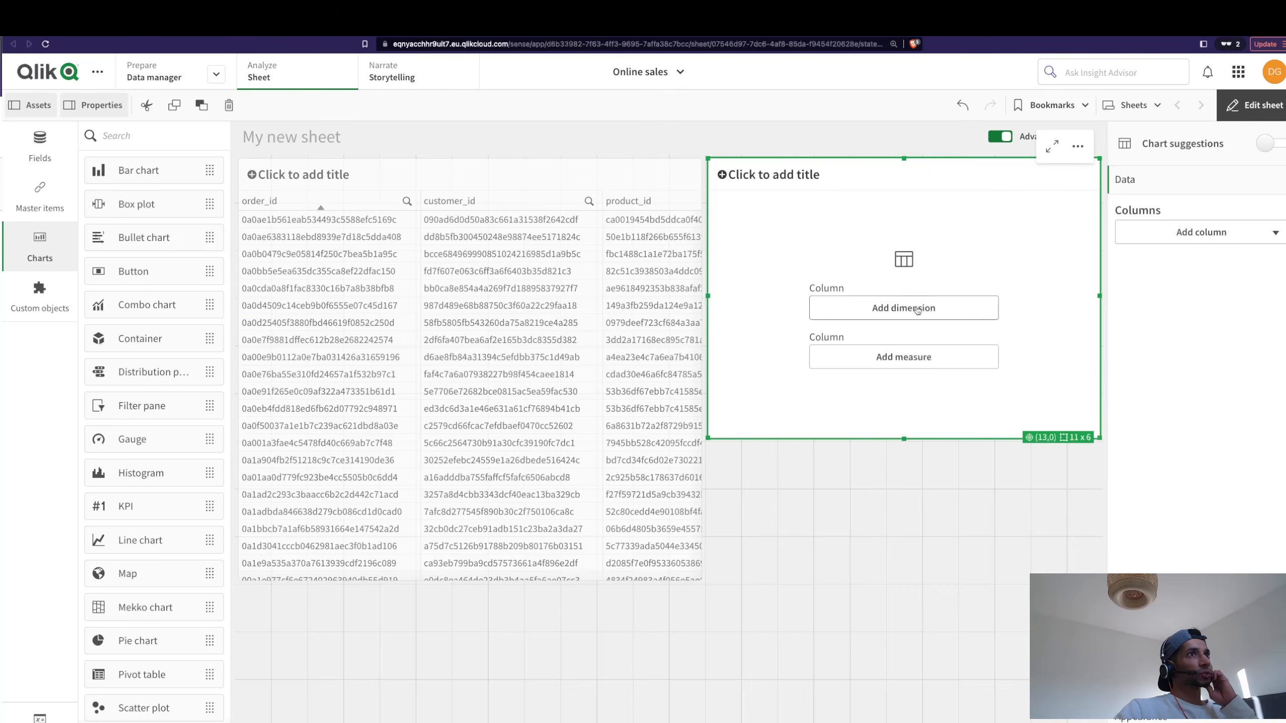
# Add the id_customer field as the dimension of the empty table and leave sheet editing.
pyautogui.click(934, 318)
pyautogui.write('id_')
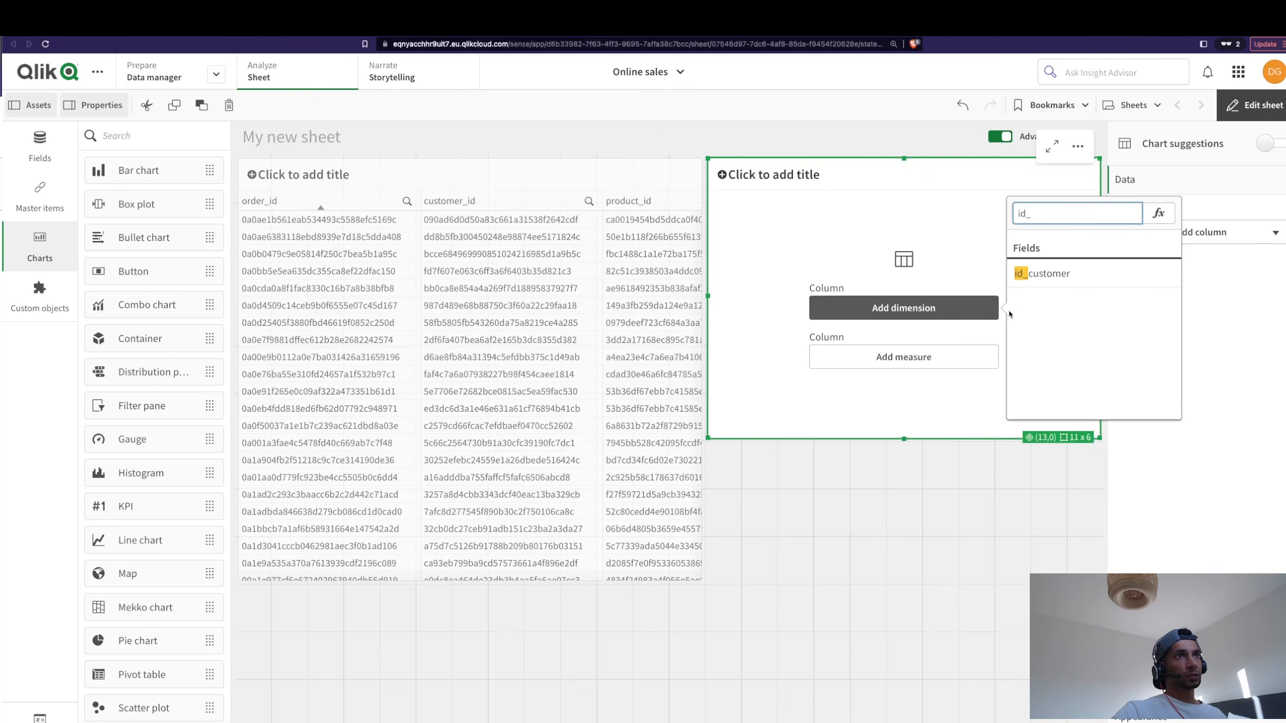
pyautogui.click(1049, 273)
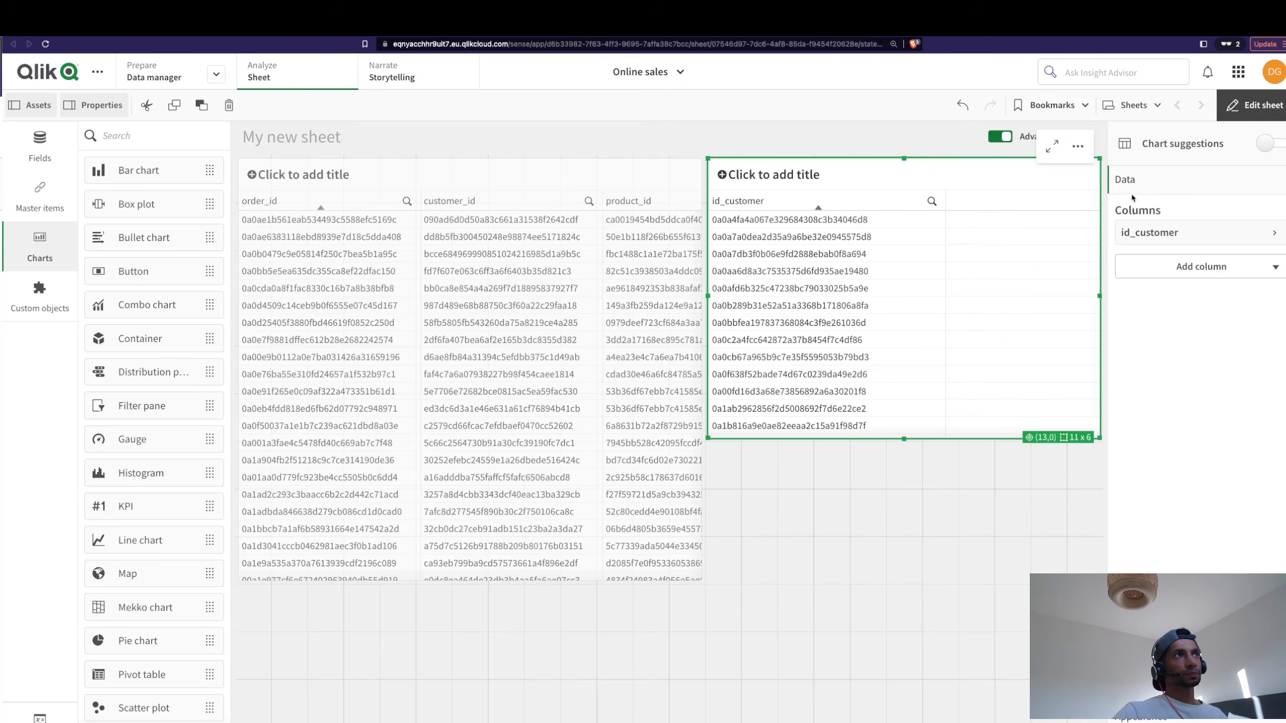
pyautogui.click(1250, 112)
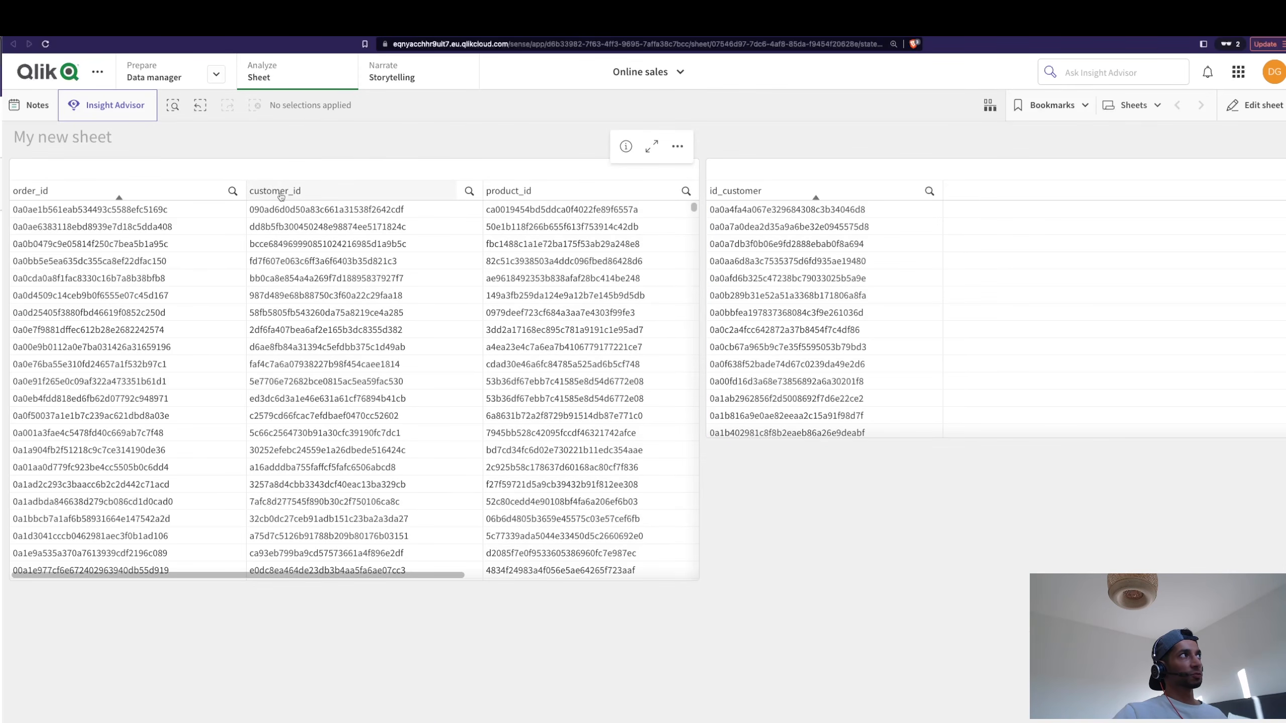
# Copy the second id_customer value and use it to filter customer_id in the order, customer and product table.
pyautogui.rightClick(785, 227)
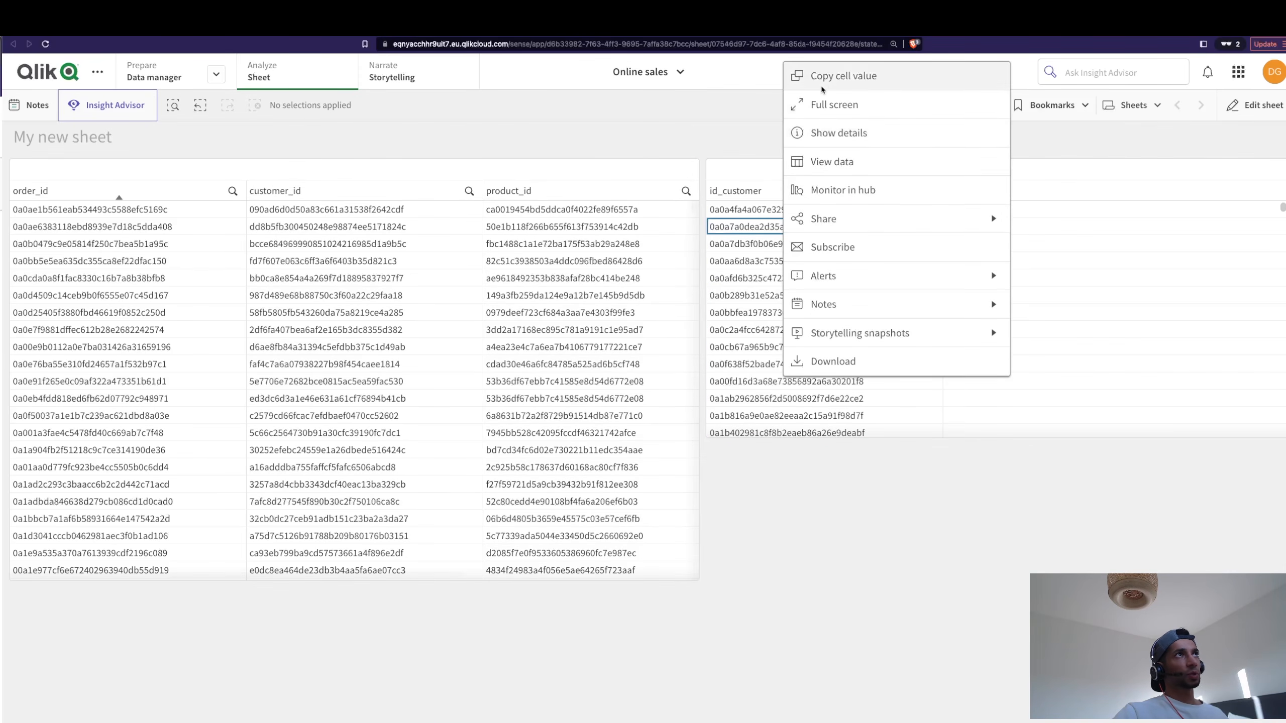
pyautogui.click(824, 81)
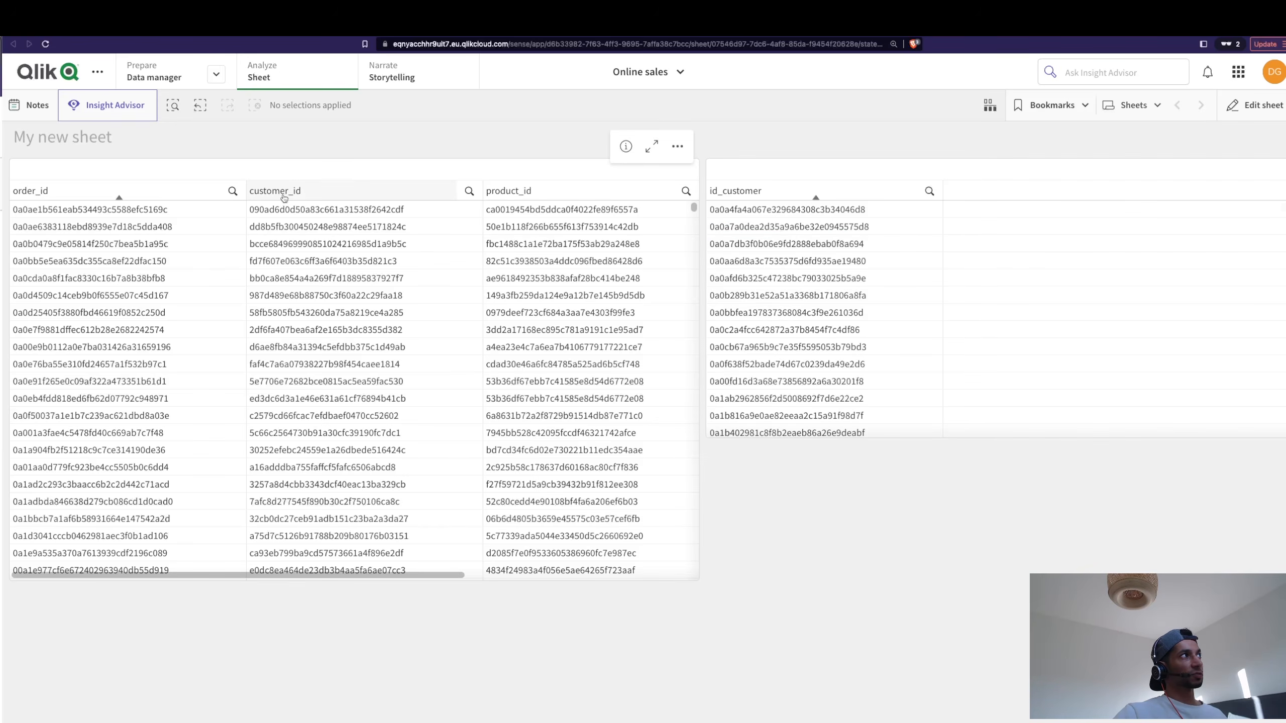
pyautogui.click(469, 191)
pyautogui.write('0a0a7a0dea2d35a9a6be32e0945575d8')
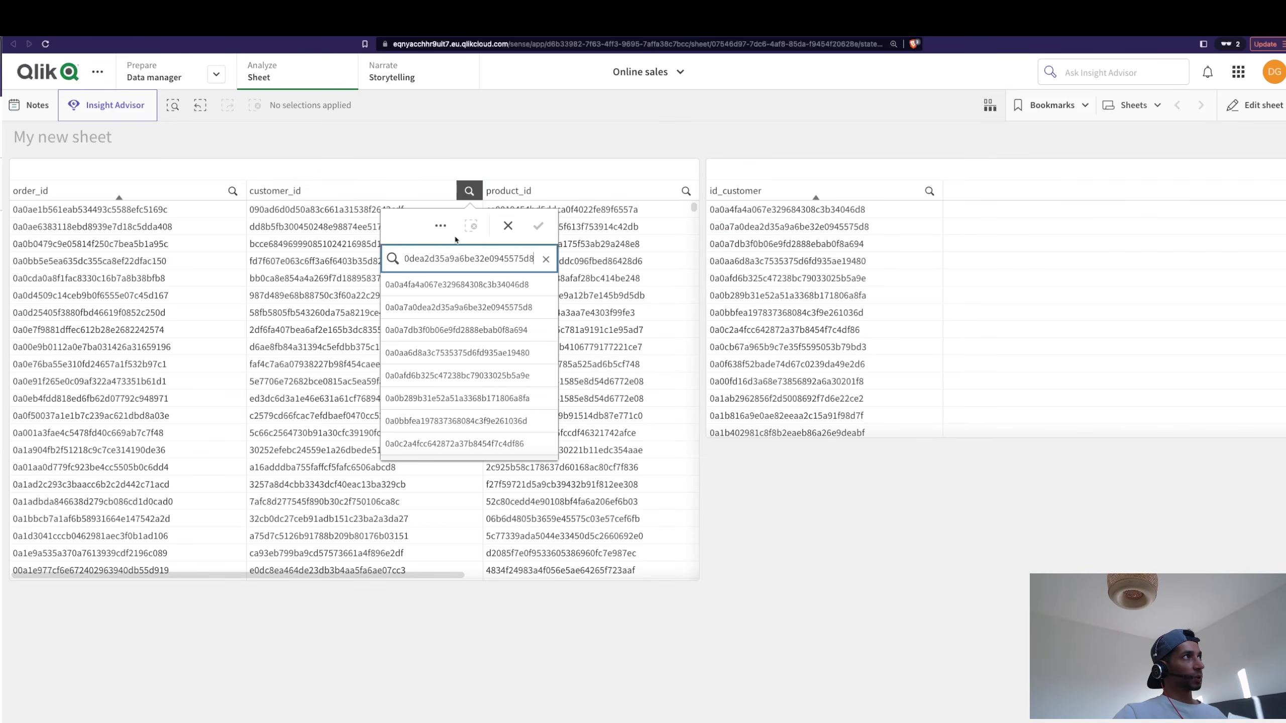
pyautogui.click(463, 284)
pyautogui.click(538, 226)
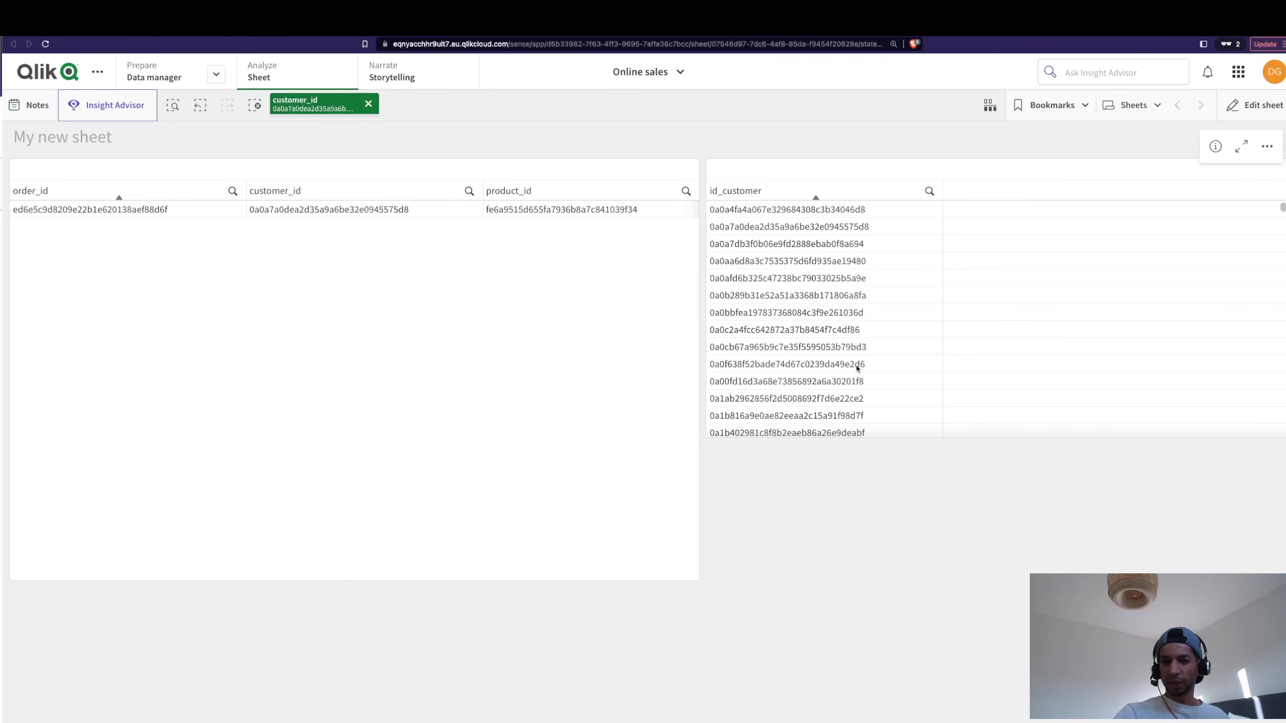
# In the load script's data load section, rename id_customer in olist_customers_dataset with the alias "as customer_id" to match the olist_orders_dataset field.
pyautogui.click(129, 37)
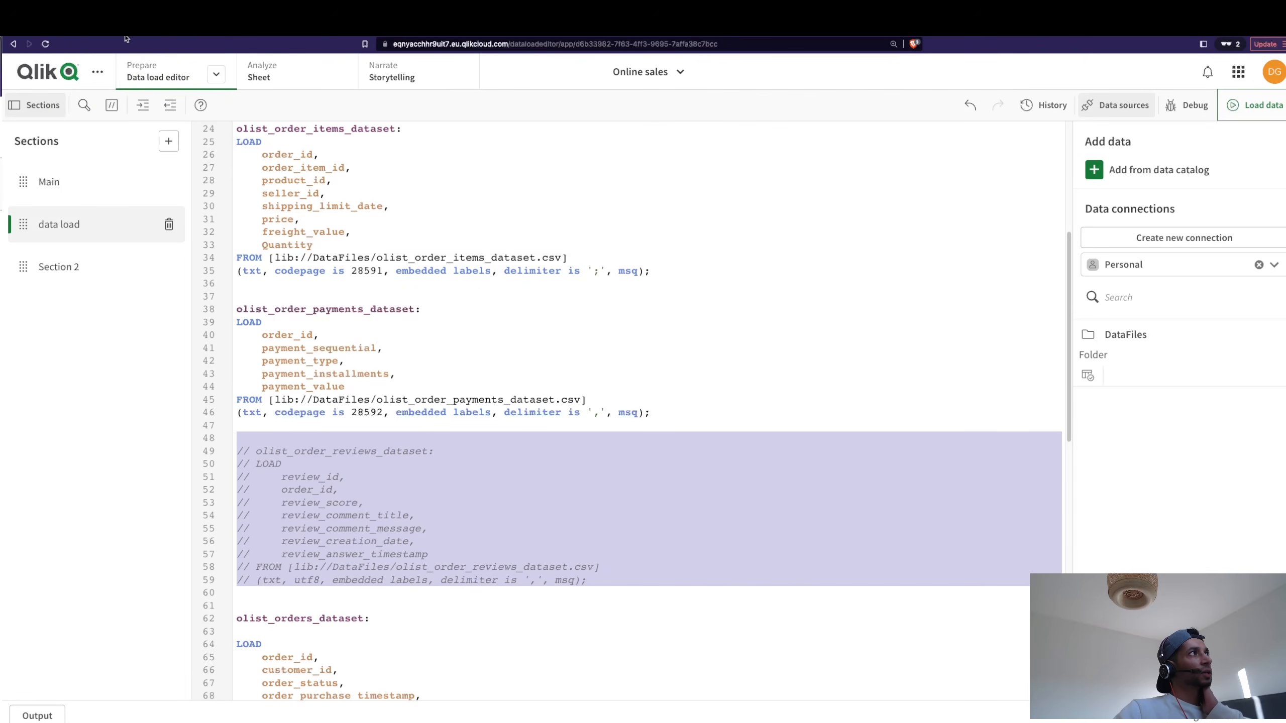
pyautogui.scroll(1, 348, 349)
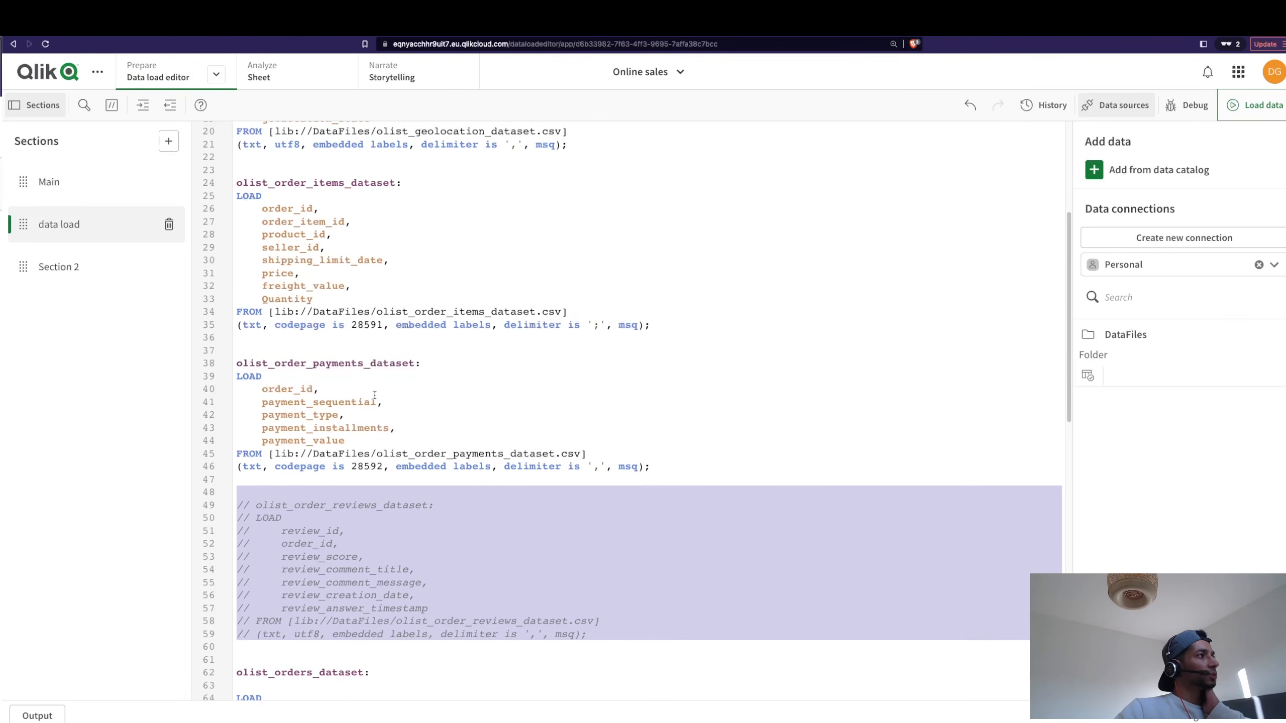
pyautogui.scroll(-5, 375, 396)
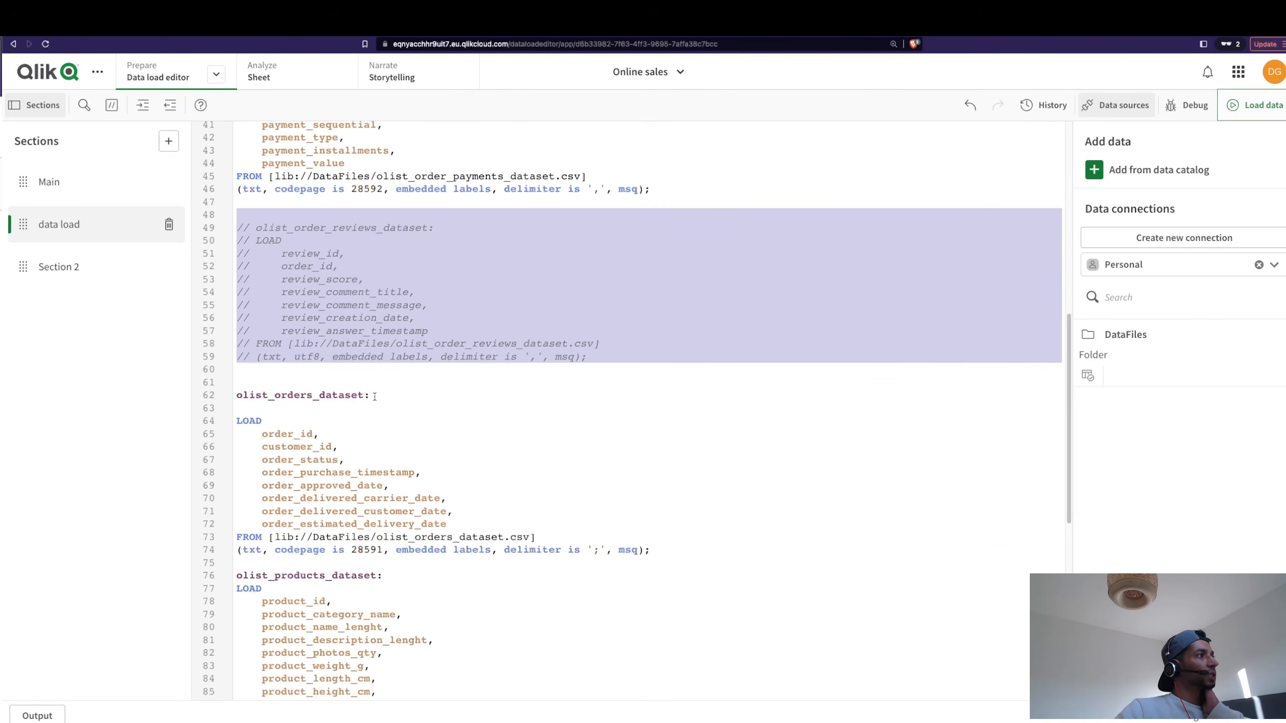
pyautogui.doubleClick(295, 448)
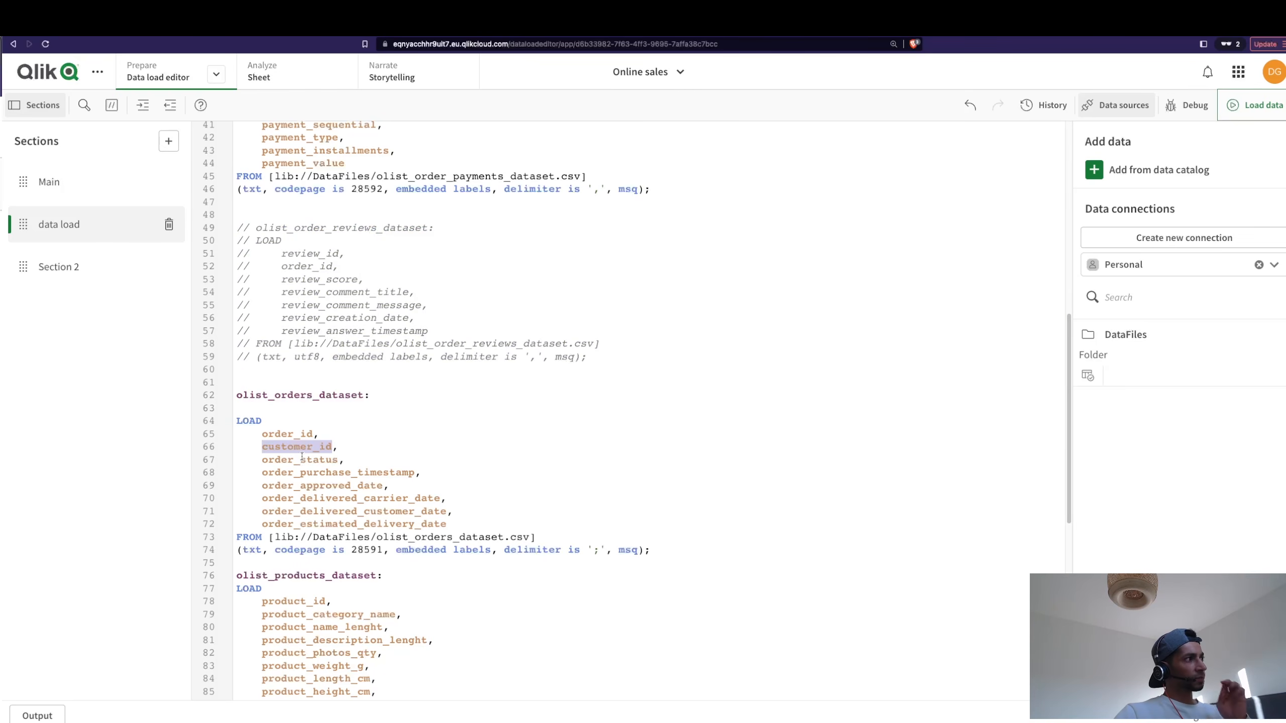
pyautogui.scroll(-8, 304, 459)
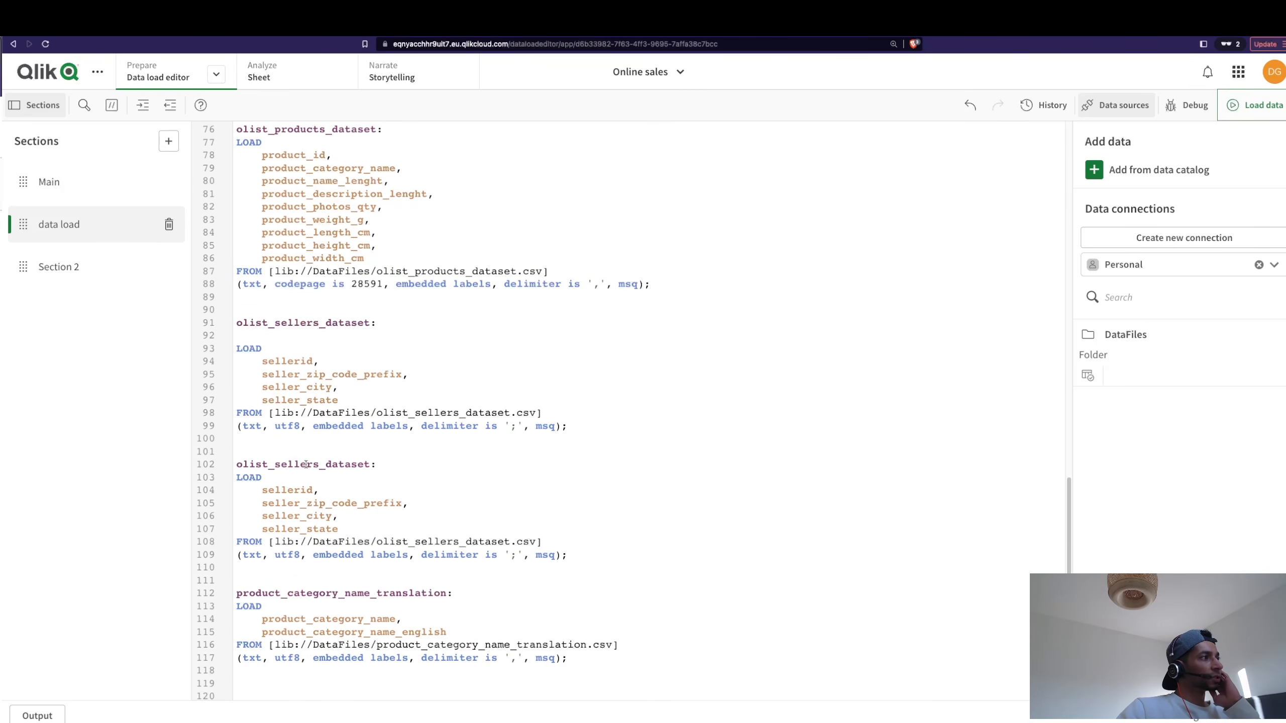
pyautogui.scroll(15, 308, 466)
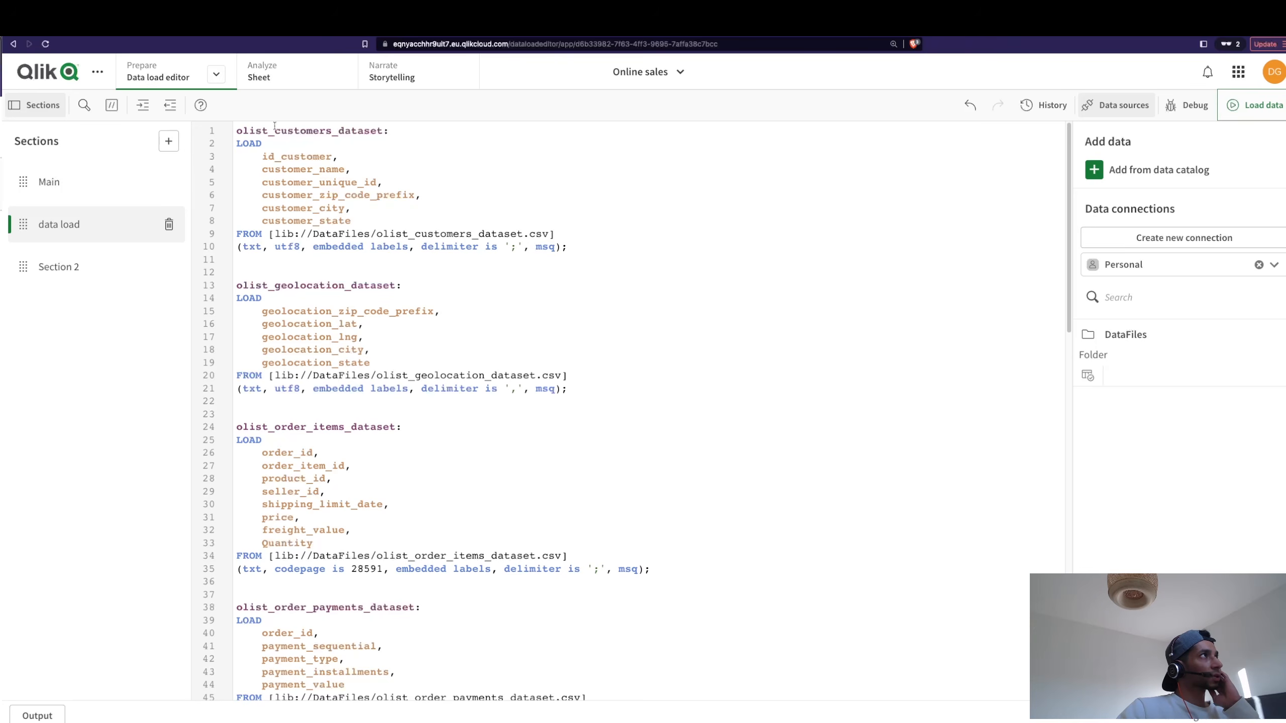
pyautogui.doubleClick(348, 132)
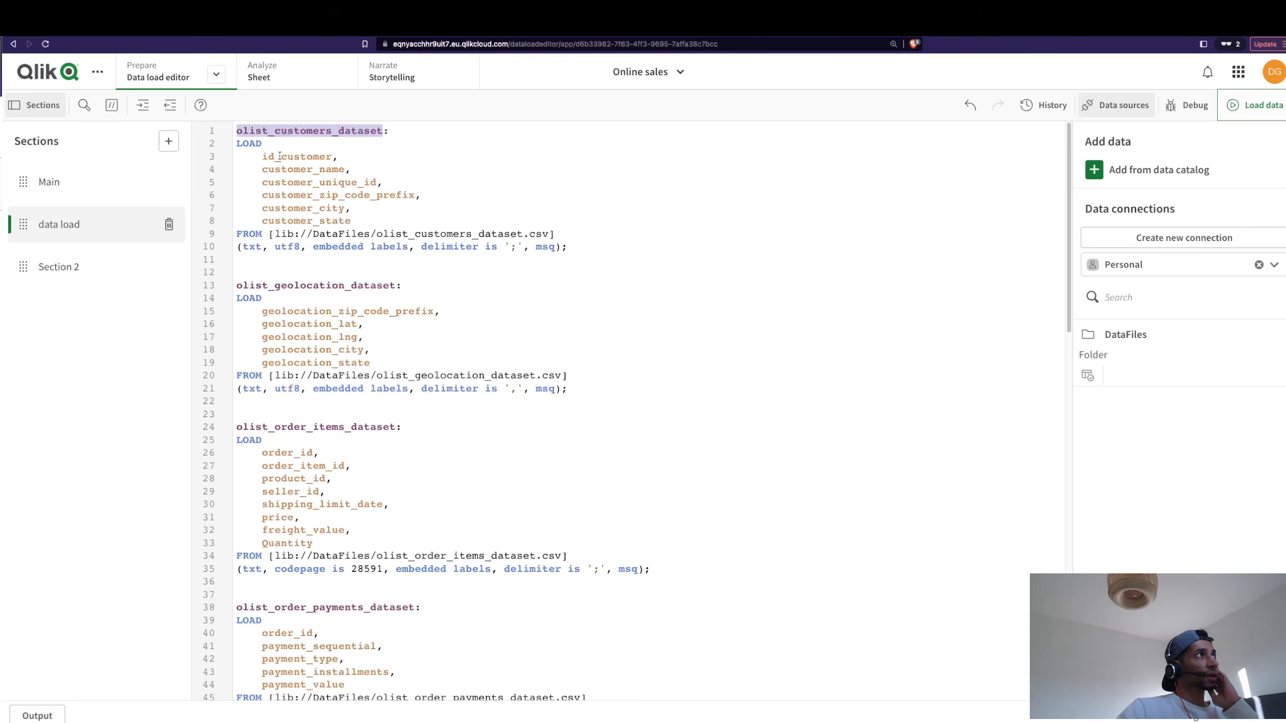
pyautogui.click(332, 156)
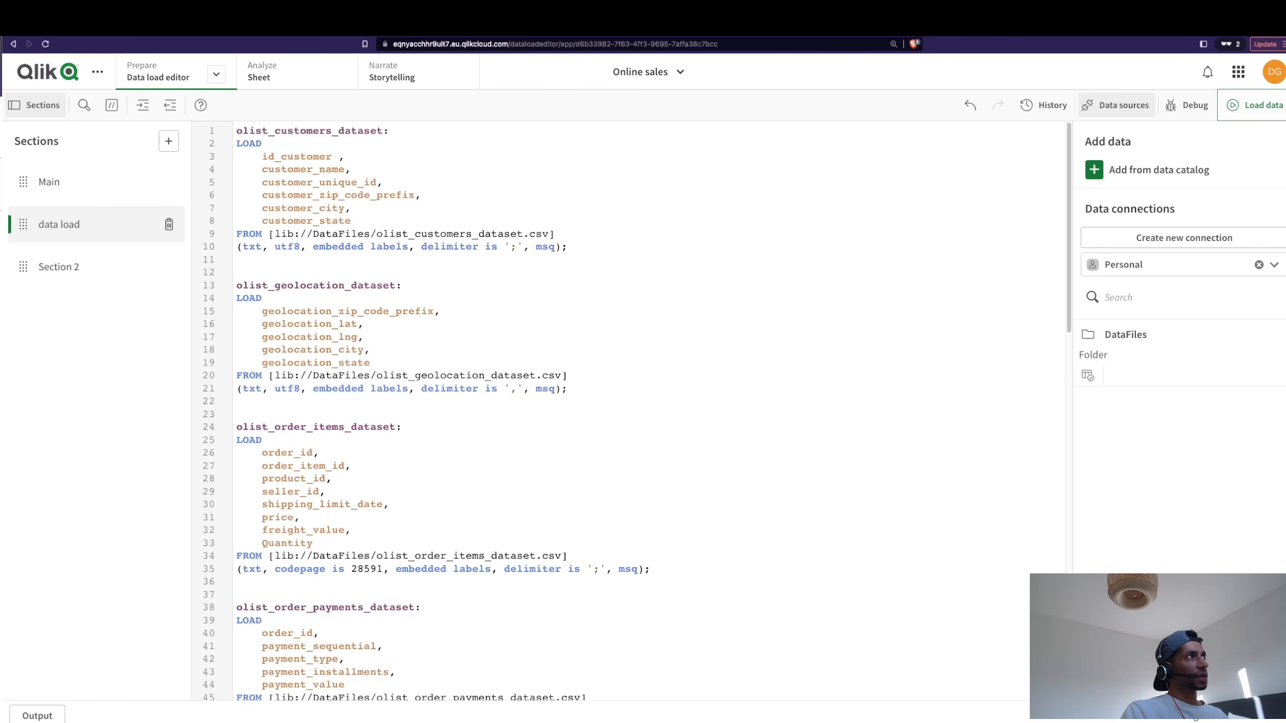
pyautogui.write('as customer_id')
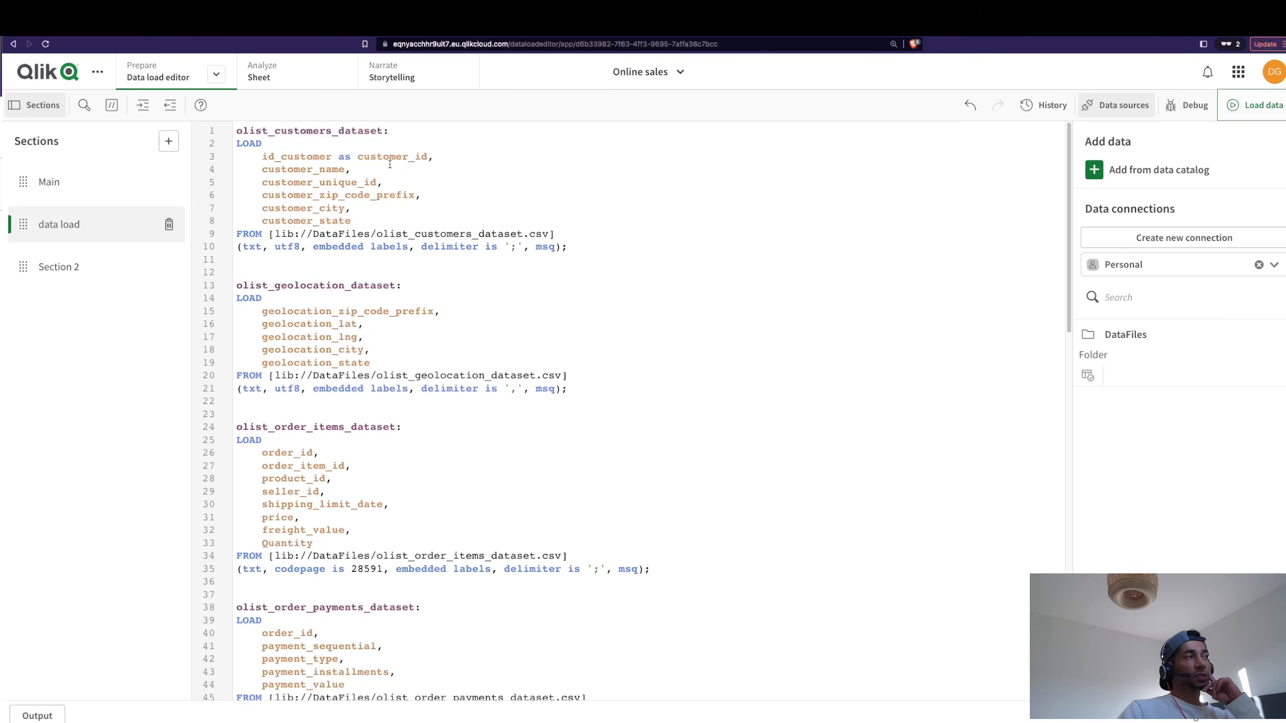
pyautogui.moveTo(263, 157); pyautogui.dragTo(330, 158)
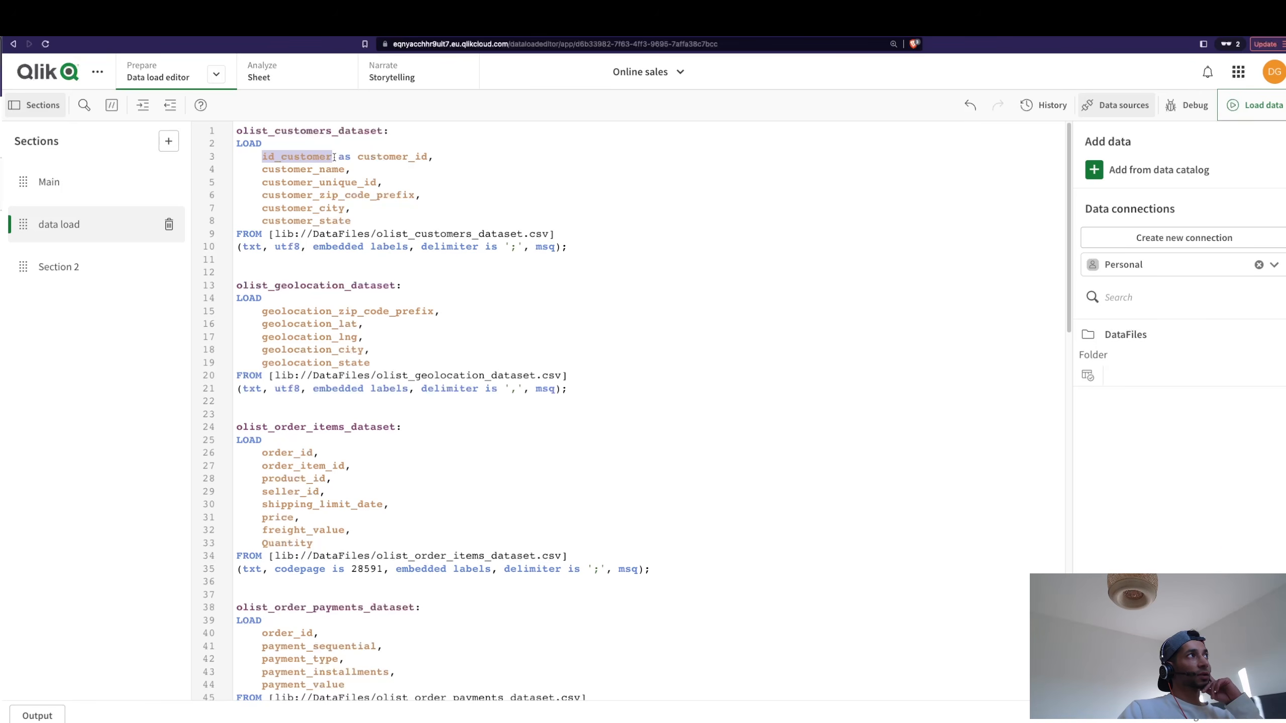
pyautogui.doubleClick(368, 157)
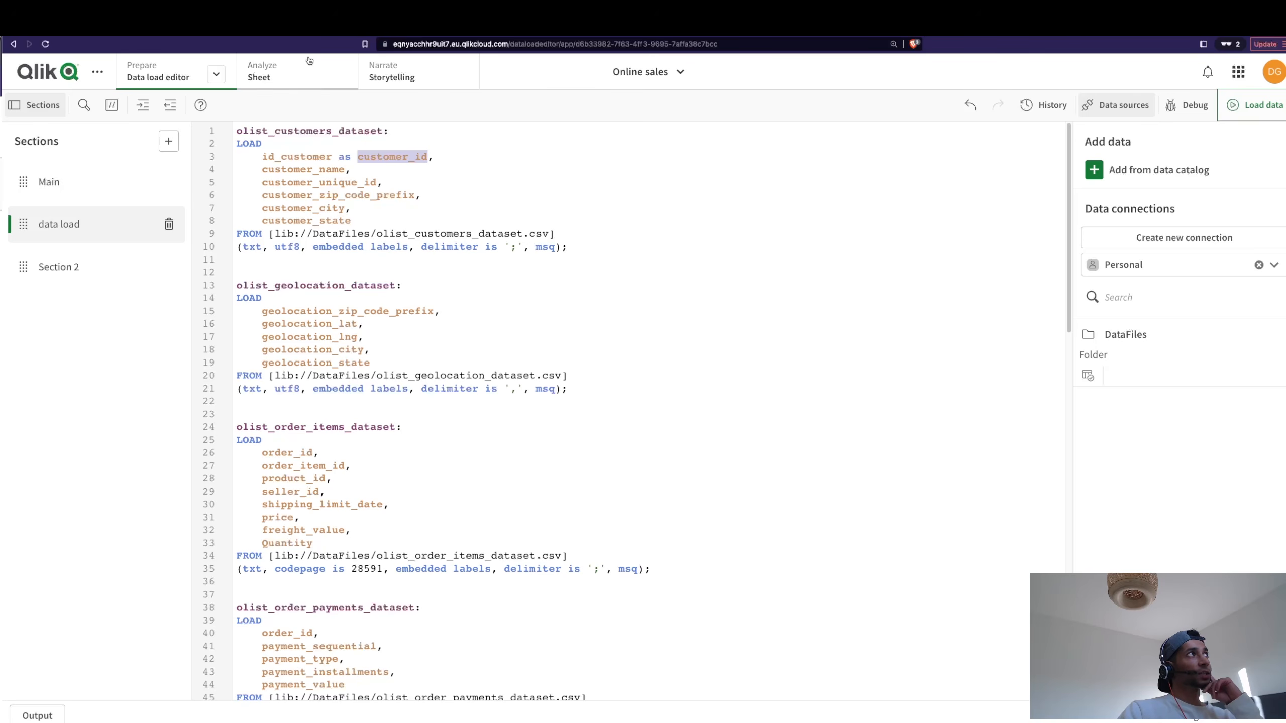
# Compare the customer key fields of olist_customers_dataset and olist_orders_dataset in the data model viewer, and return to the load script.
pyautogui.click(283, 26)
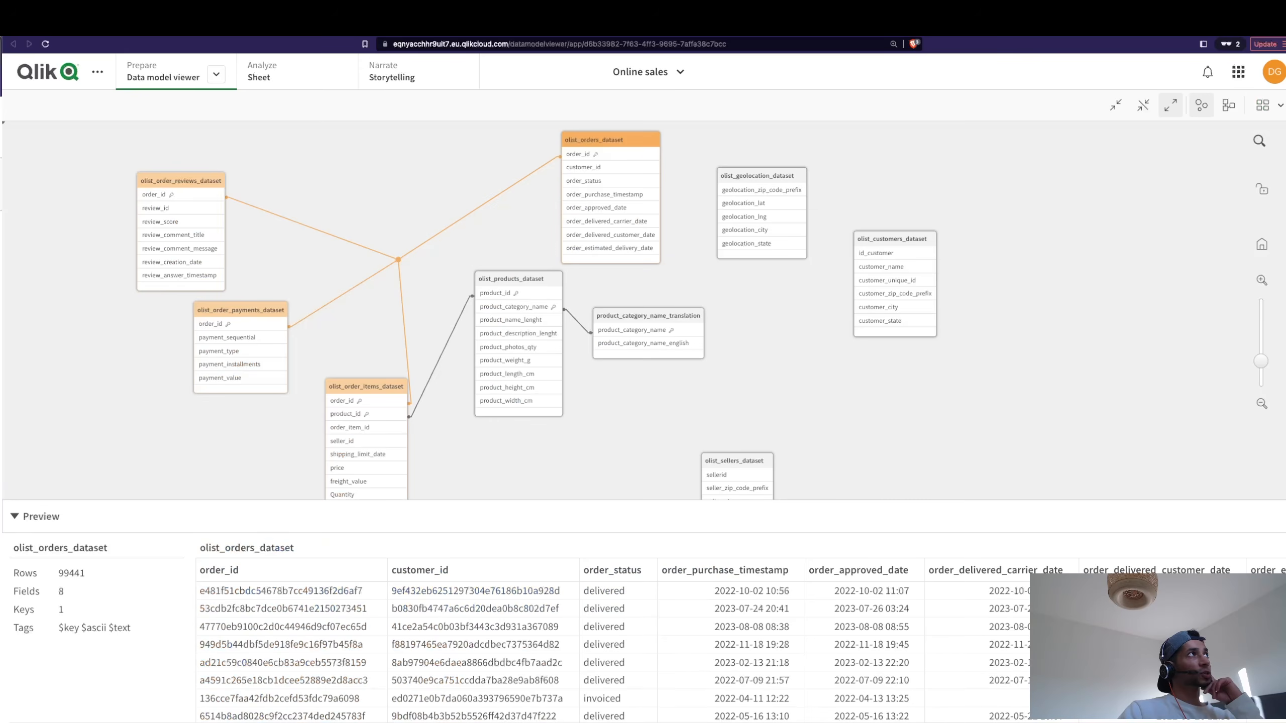
pyautogui.click(872, 257)
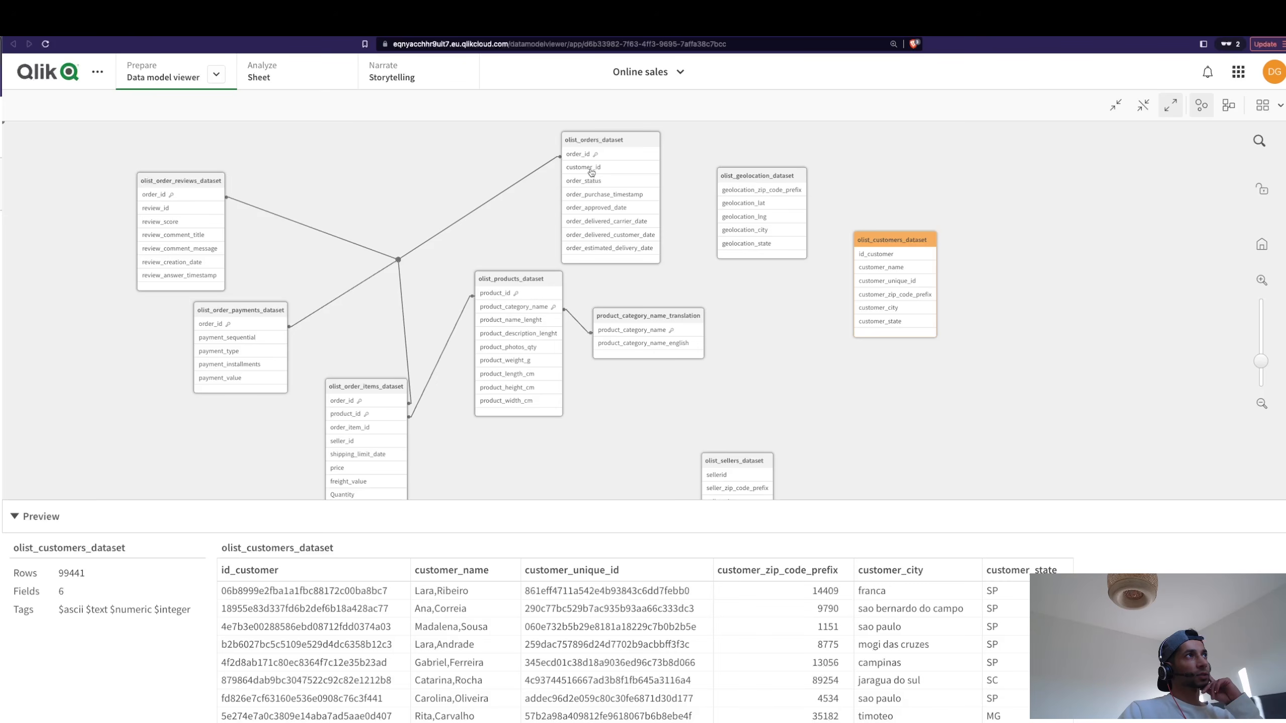
pyautogui.moveTo(592, 174); pyautogui.dragTo(594, 185)
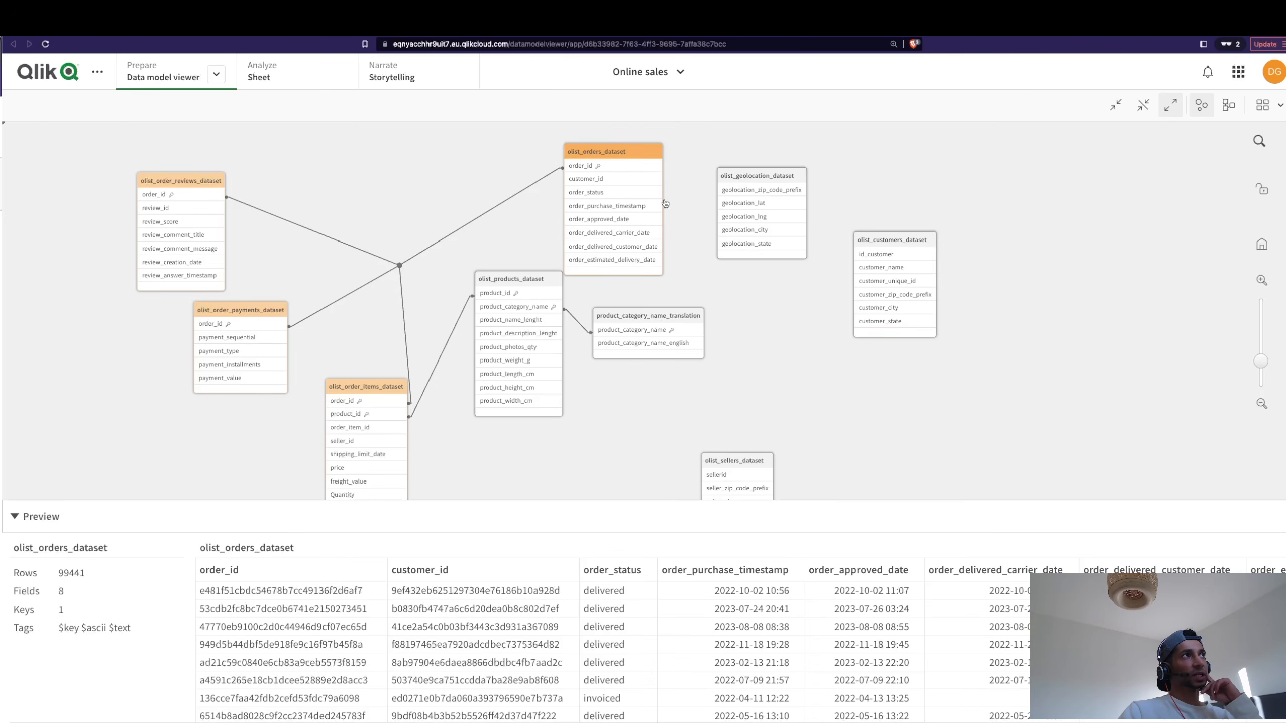
pyautogui.click(131, 38)
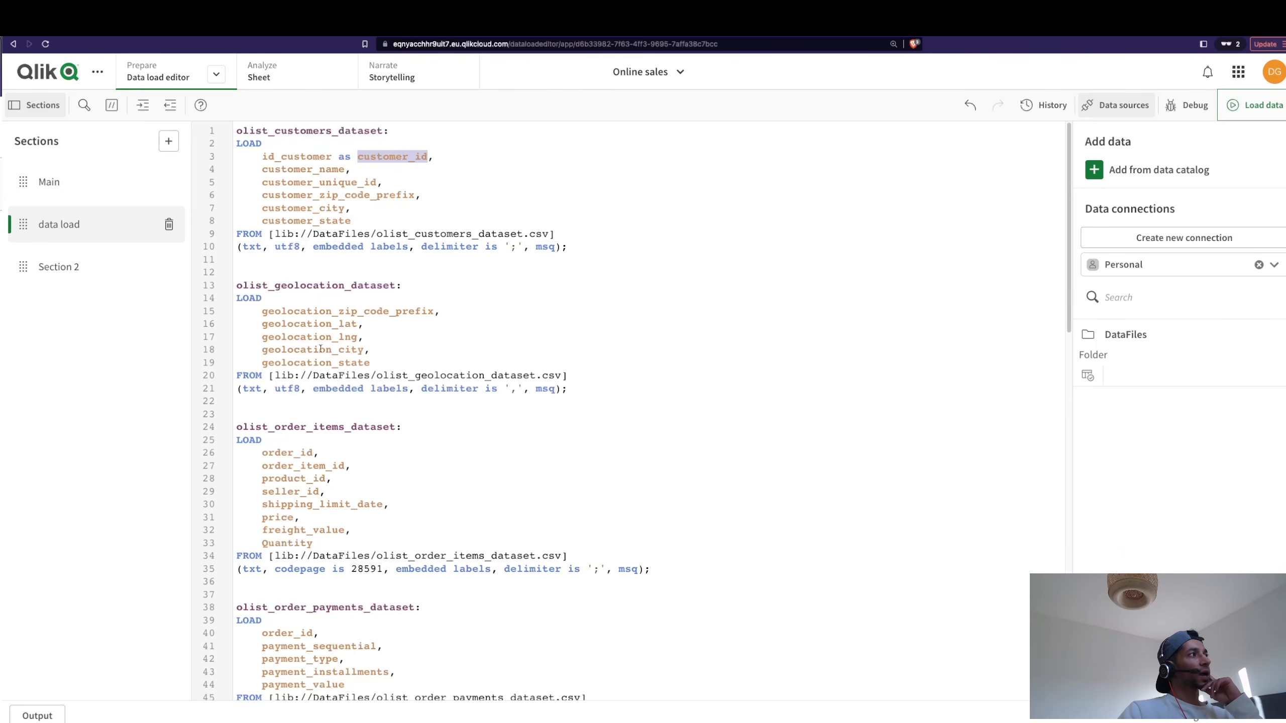
# Check the commented-out olist_order_reviews_dataset block in the load script and reload the app's data.
pyautogui.scroll(-15, 314, 341)
pyautogui.scroll(7, 314, 340)
pyautogui.moveTo(237, 268); pyautogui.dragTo(601, 398)
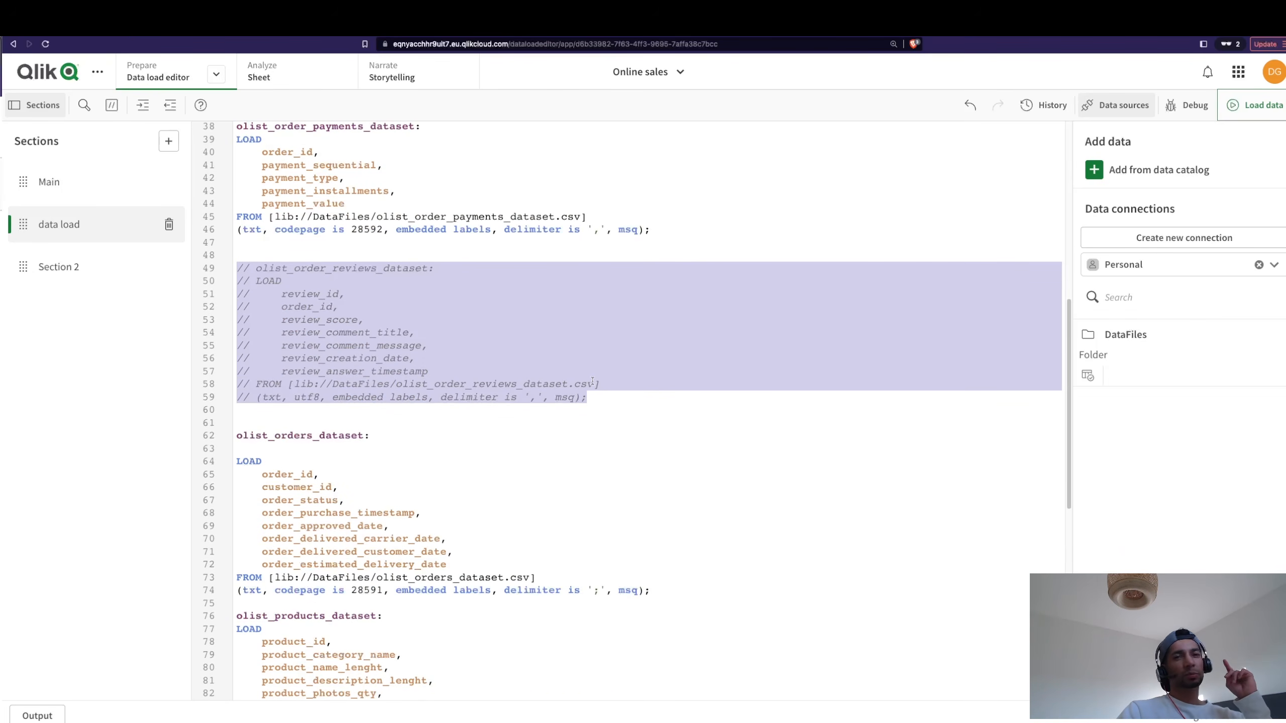
pyautogui.click(1239, 108)
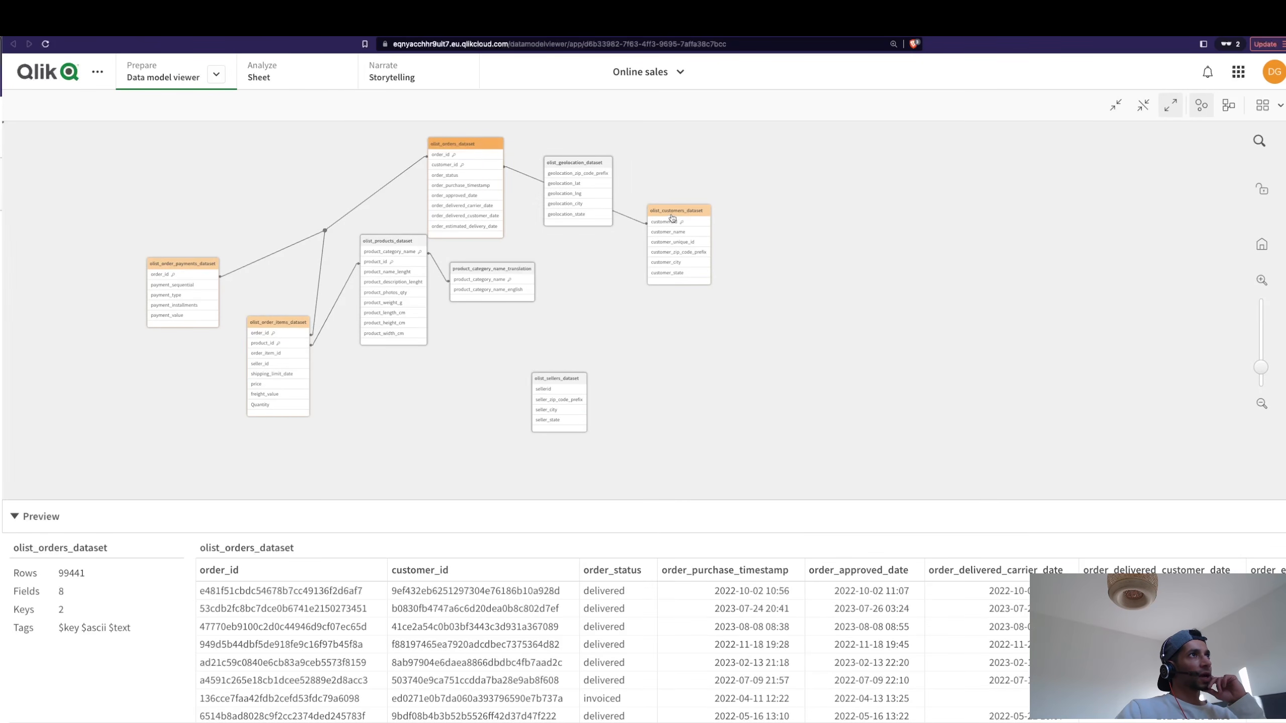
# Rearrange the data model so olist_customers_dataset, olist_products_dataset, product_category_name_translation and olist_order_items_dataset stand apart with clear links.
pyautogui.moveTo(671, 219); pyautogui.dragTo(252, 151)
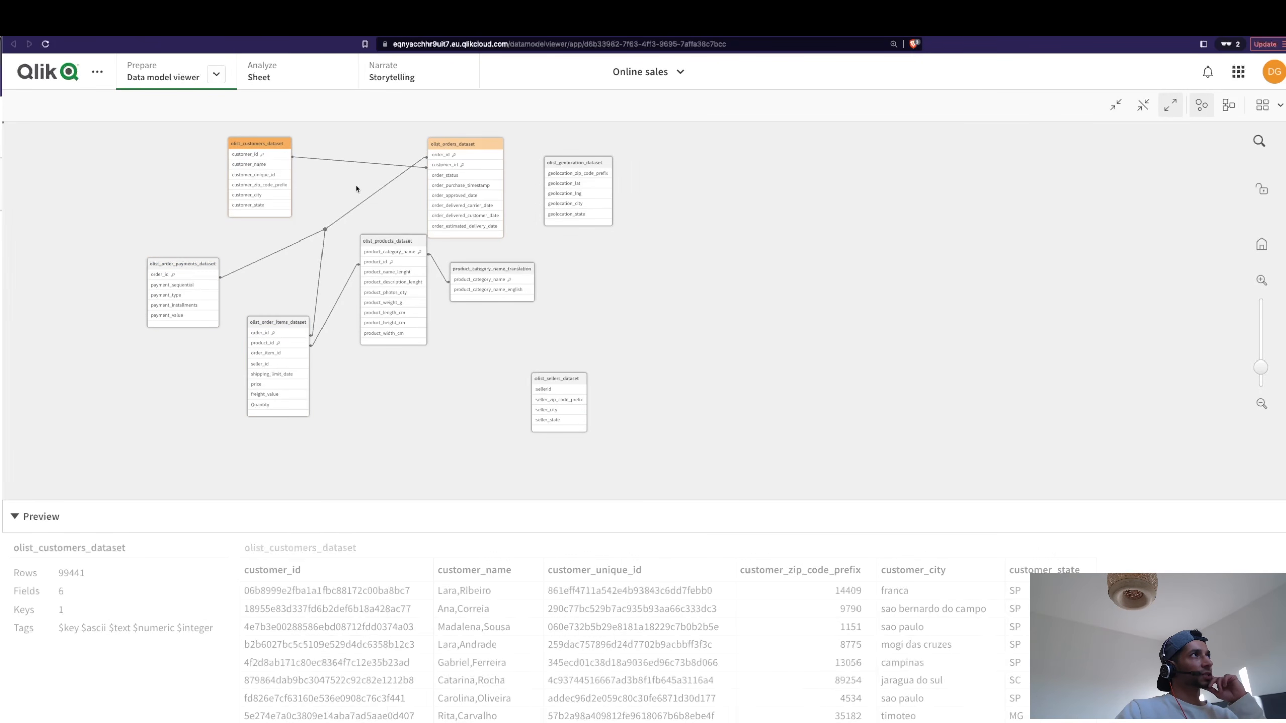
pyautogui.scroll(3, 446, 256)
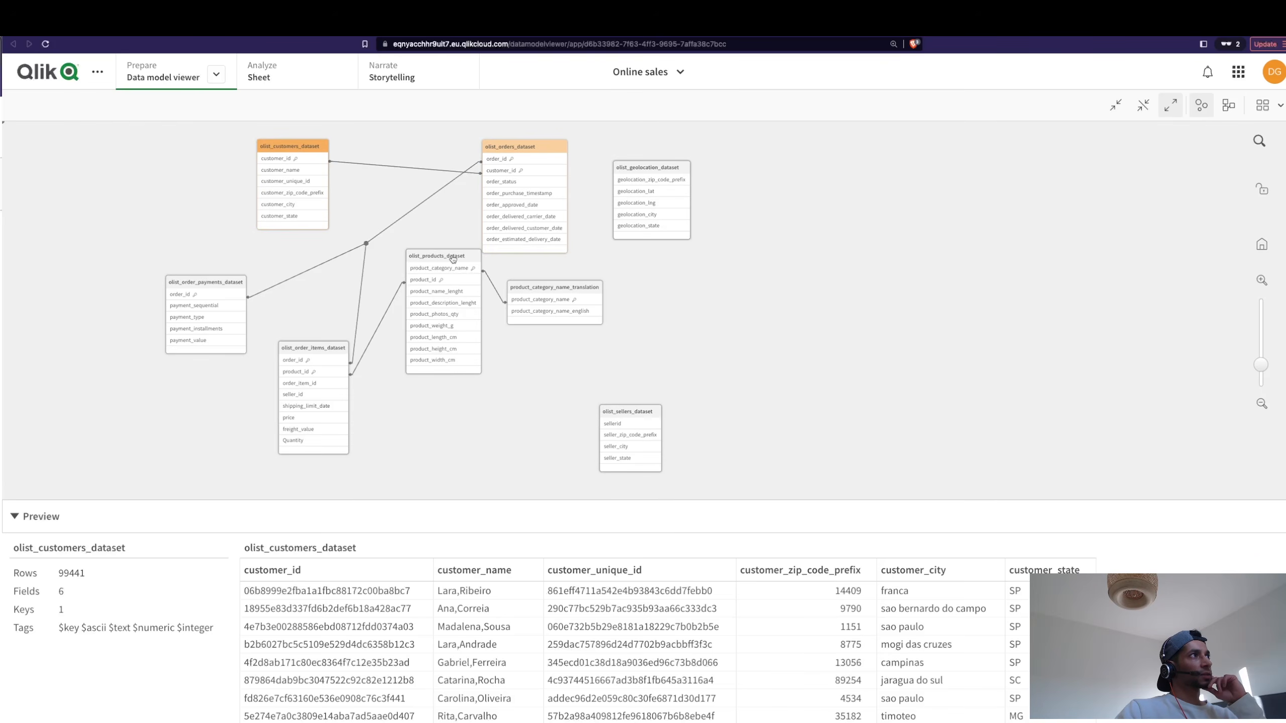
pyautogui.moveTo(454, 259); pyautogui.dragTo(521, 339)
pyautogui.moveTo(554, 287); pyautogui.dragTo(708, 321)
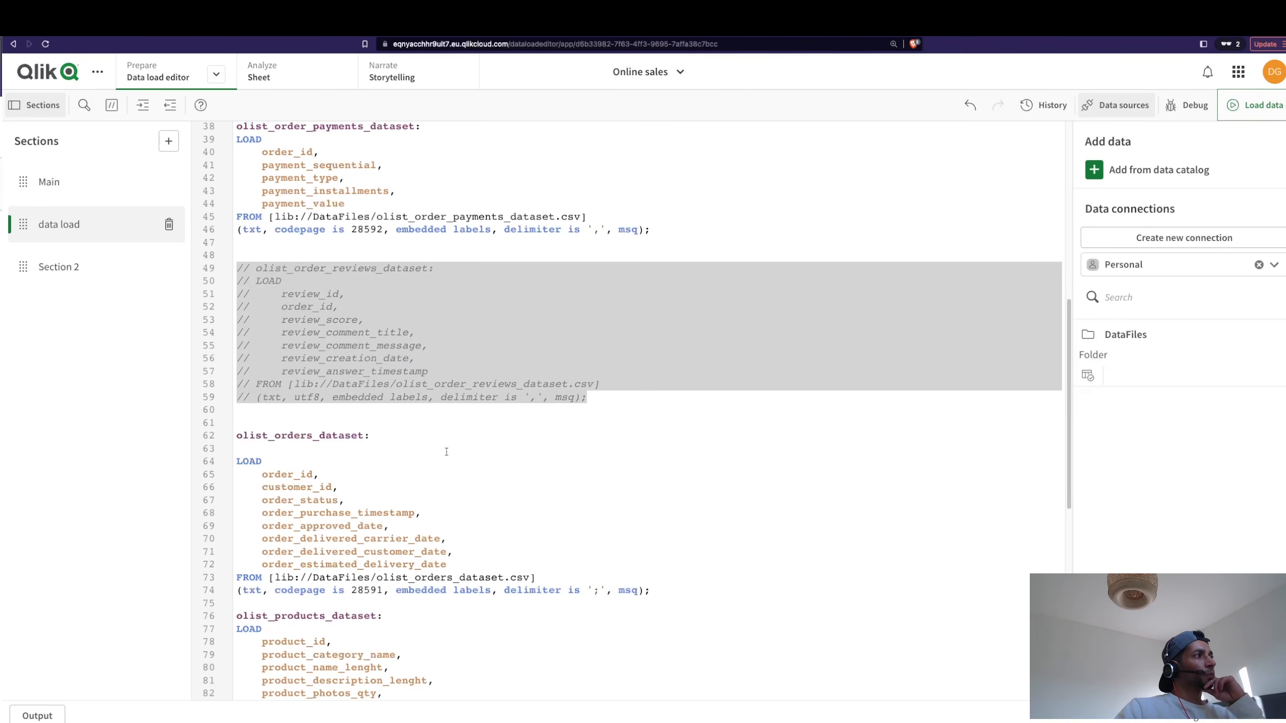
pyautogui.click(446, 451)
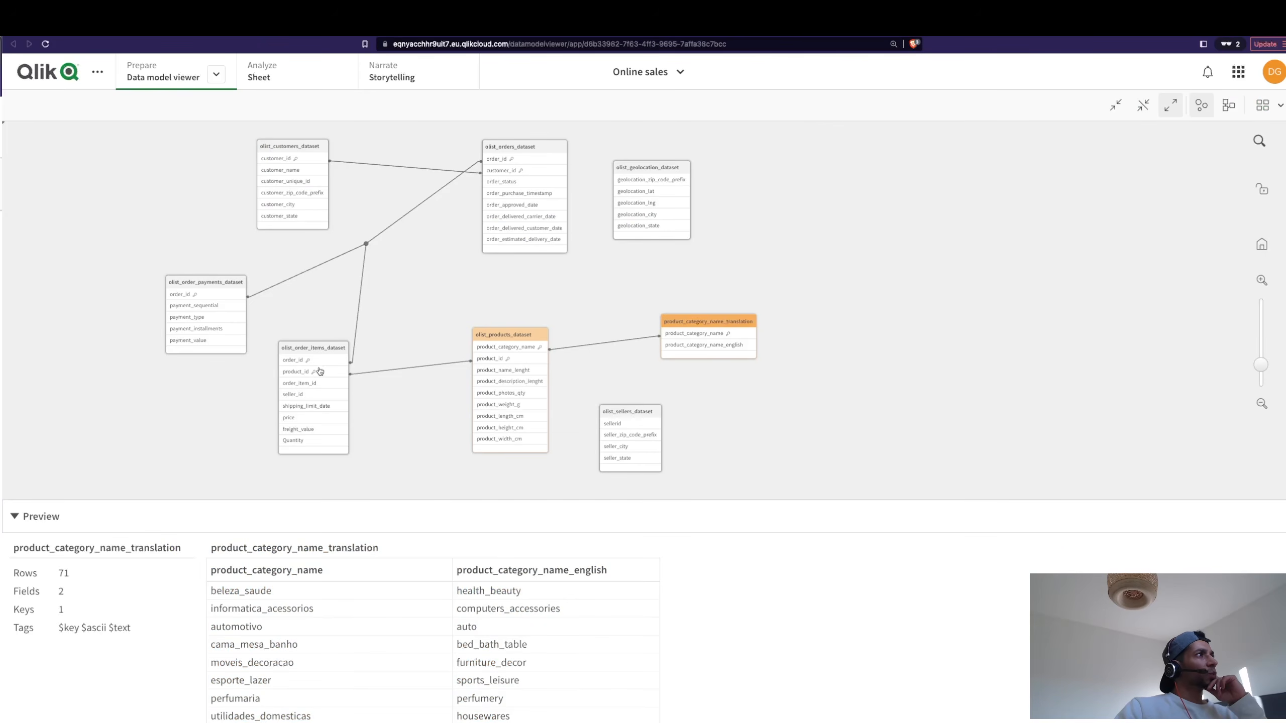
pyautogui.moveTo(316, 360); pyautogui.dragTo(414, 272)
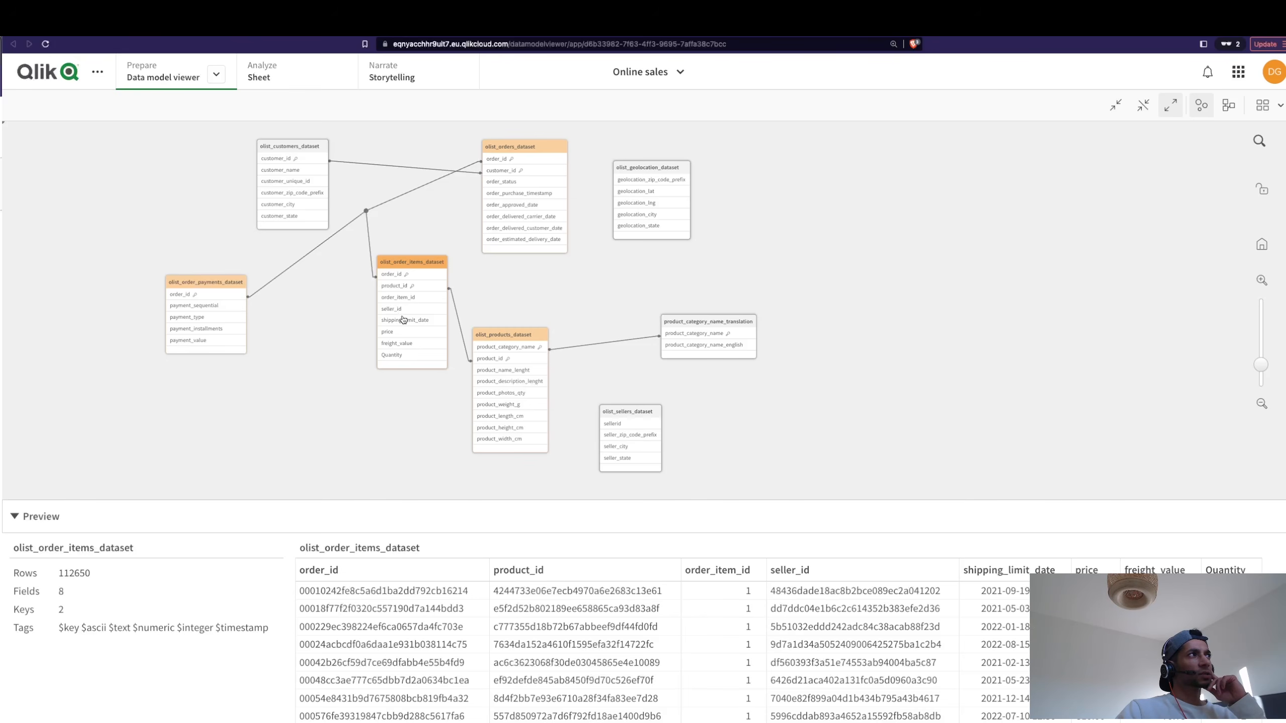
# Preview the price, shipping_limit_date and Quantity fields of olist_order_items_dataset in the data model.
pyautogui.click(389, 334)
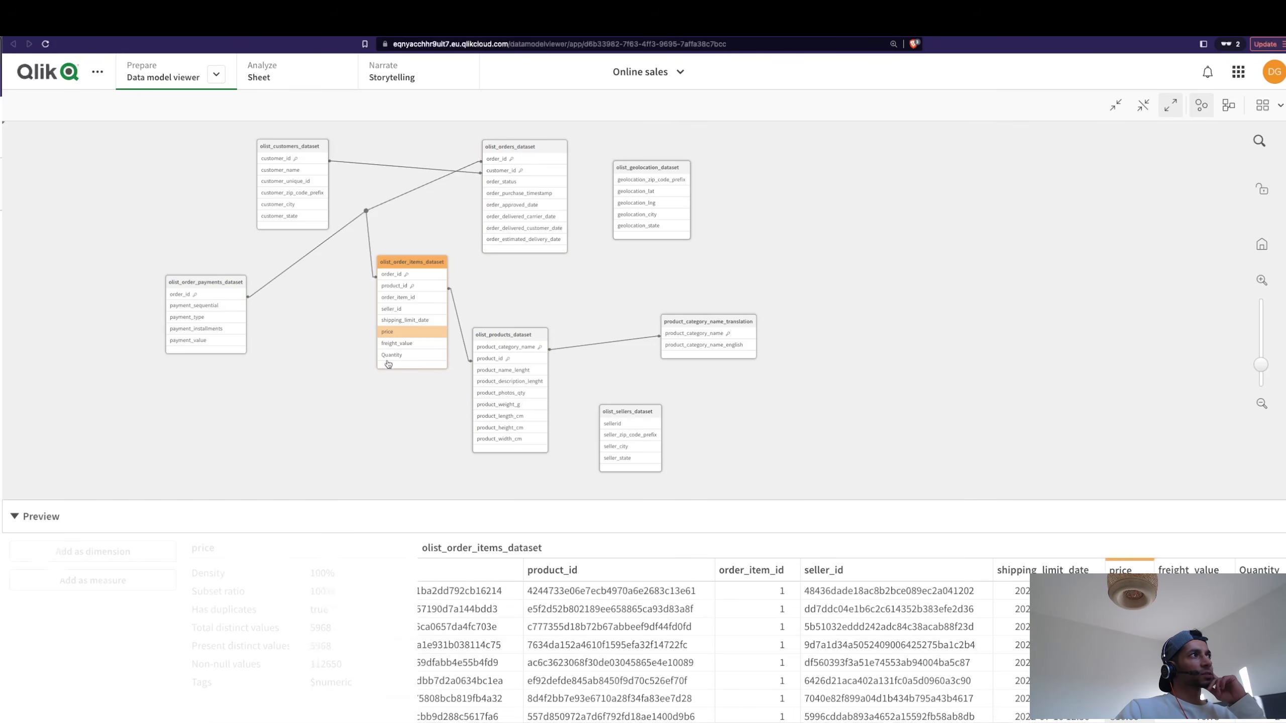
pyautogui.click(410, 321)
pyautogui.click(392, 355)
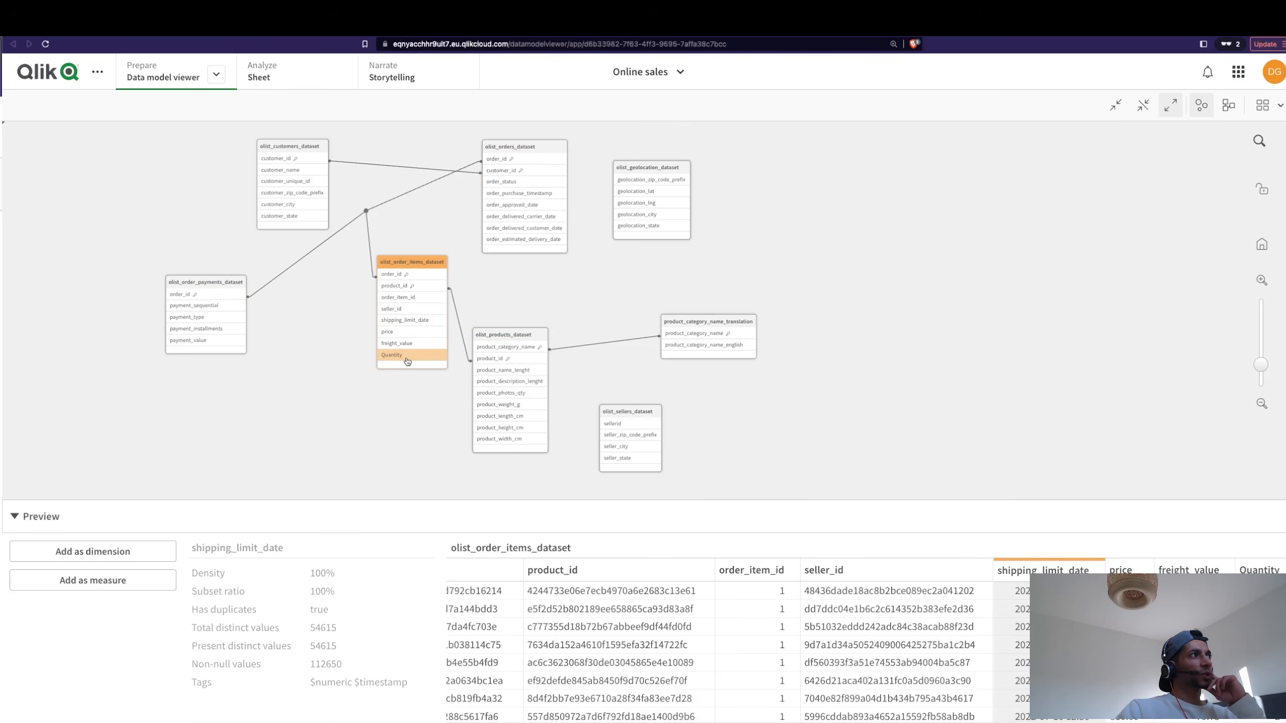
# Reposition olist_orders_dataset, olist_order_items_dataset and olist_products_dataset in the data model, bringing the orders table closer to the order items table.
pyautogui.moveTo(509, 149); pyautogui.dragTo(523, 182)
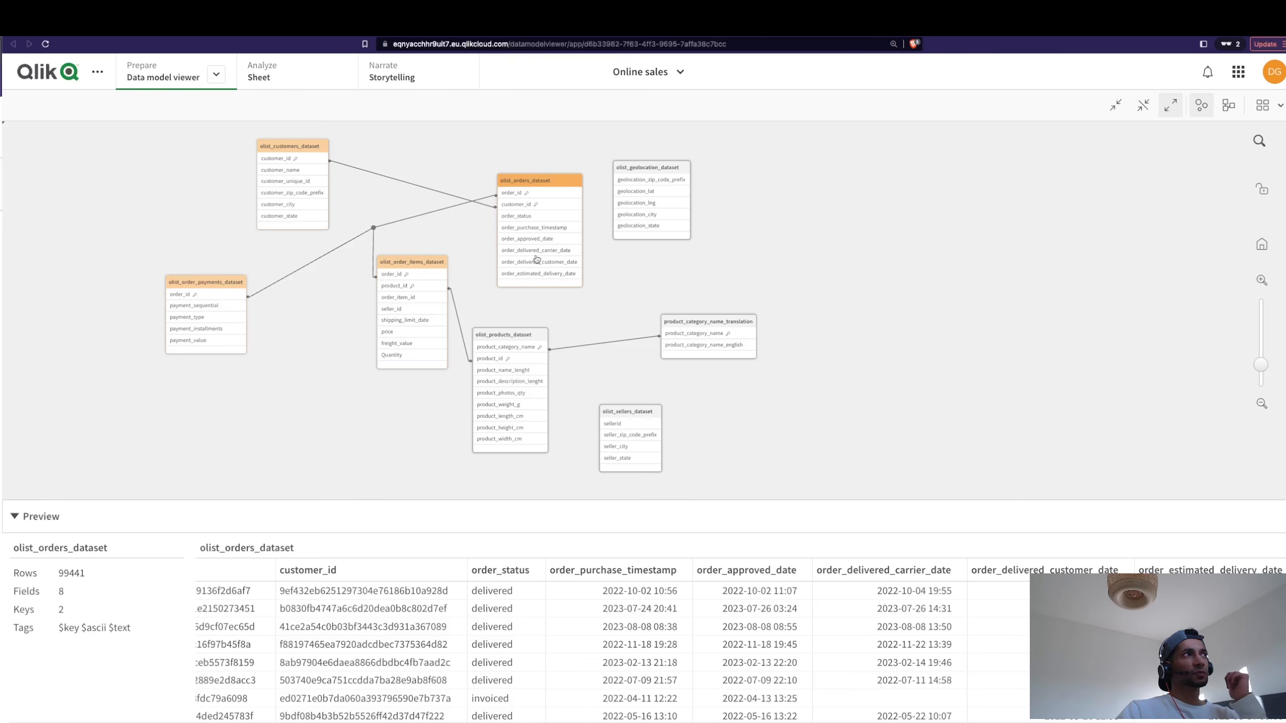
pyautogui.scroll(-1, 535, 263)
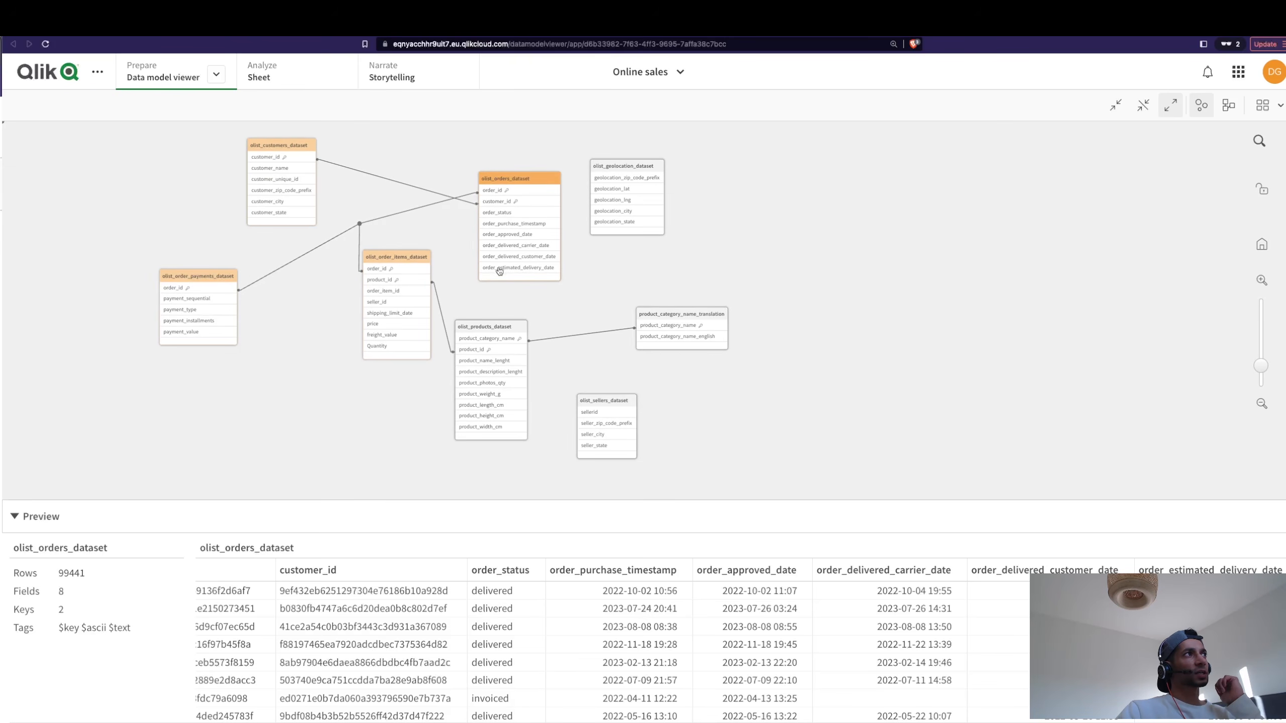
pyautogui.moveTo(504, 181)
pyautogui.mouseDown()
pyautogui.moveTo(466, 189)
pyautogui.moveTo(486, 179)
pyautogui.mouseUp()
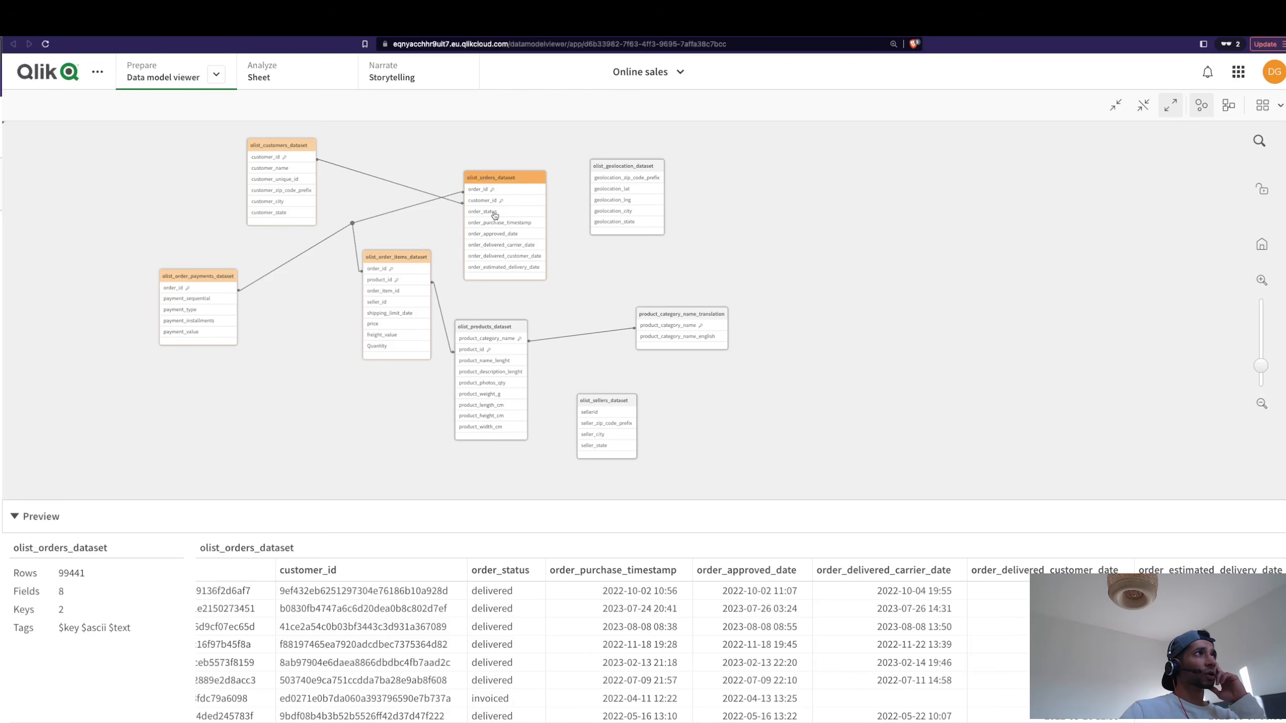
pyautogui.moveTo(414, 260); pyautogui.dragTo(409, 248)
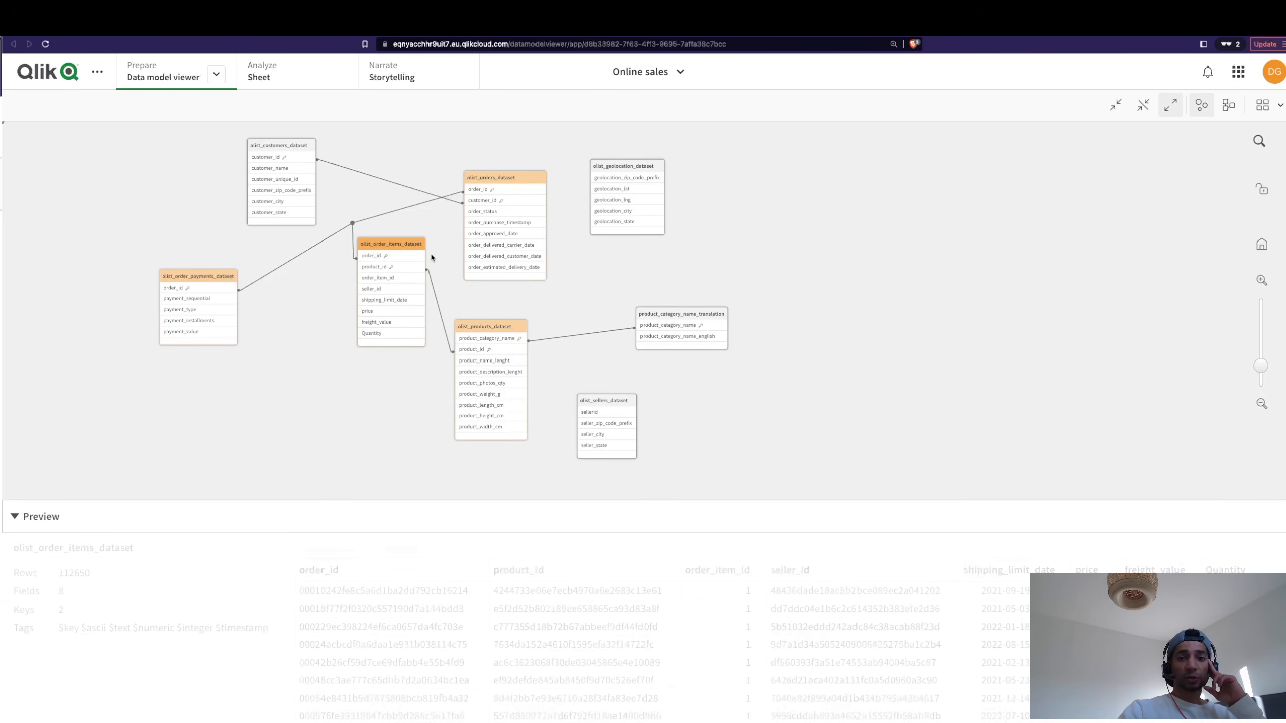
pyautogui.moveTo(481, 327)
pyautogui.mouseDown()
pyautogui.moveTo(543, 346)
pyautogui.moveTo(488, 337)
pyautogui.mouseUp()
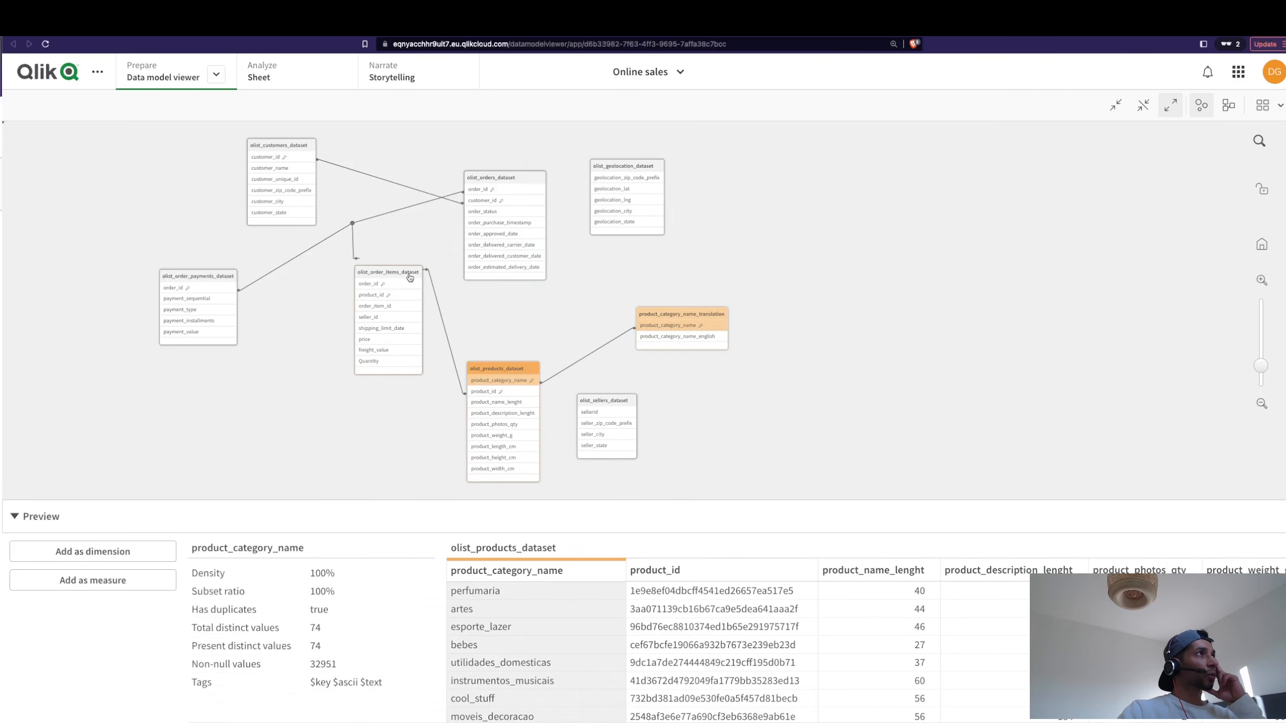
pyautogui.click(411, 275)
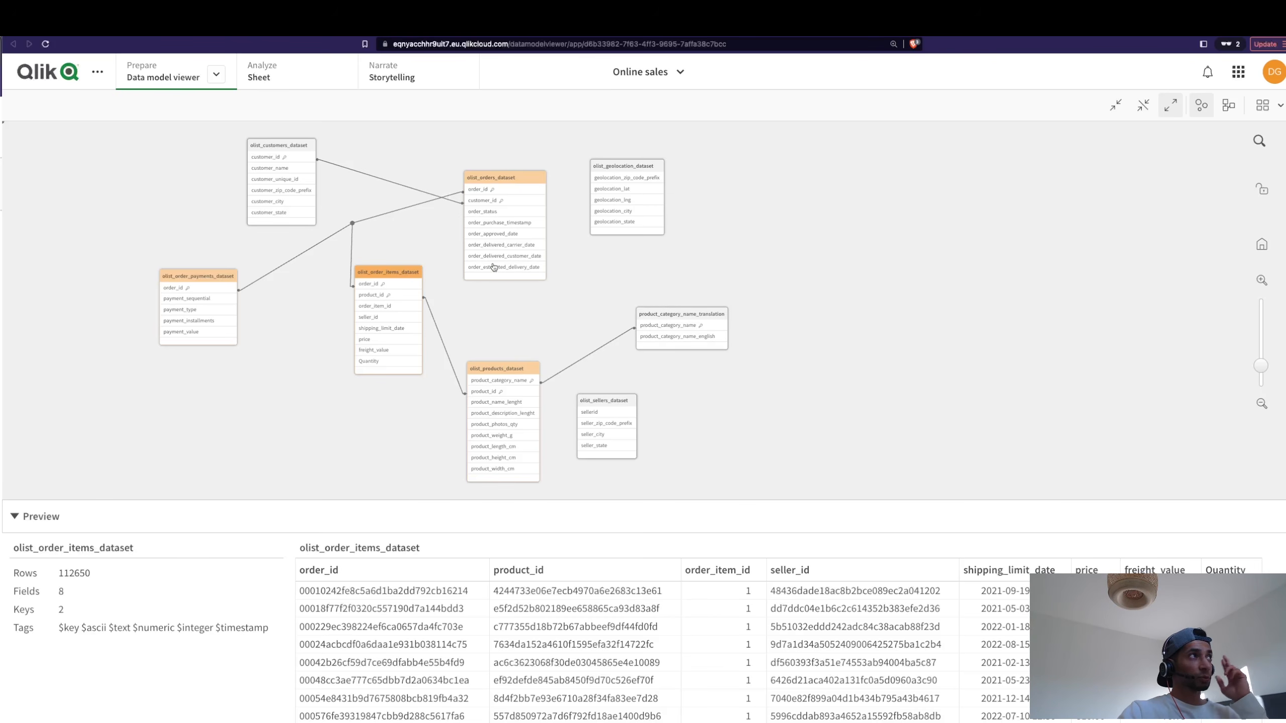
pyautogui.moveTo(493, 179); pyautogui.dragTo(493, 219)
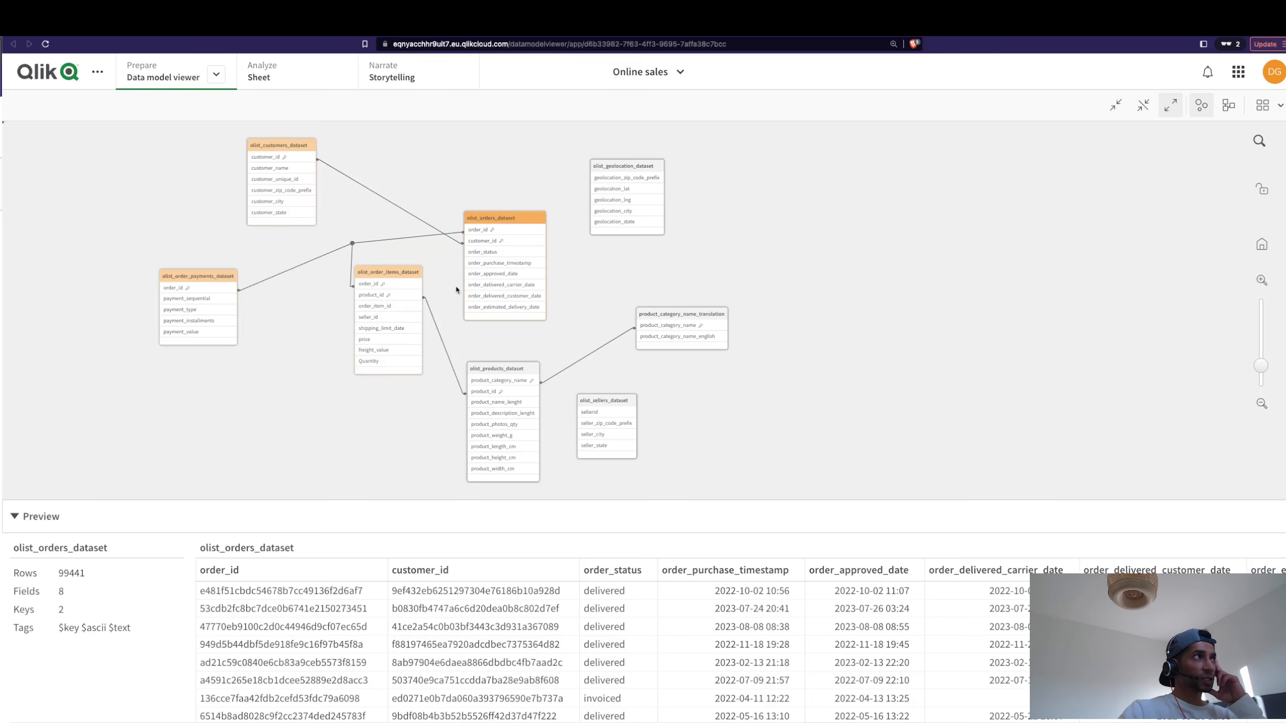
pyautogui.moveTo(384, 283); pyautogui.dragTo(388, 280)
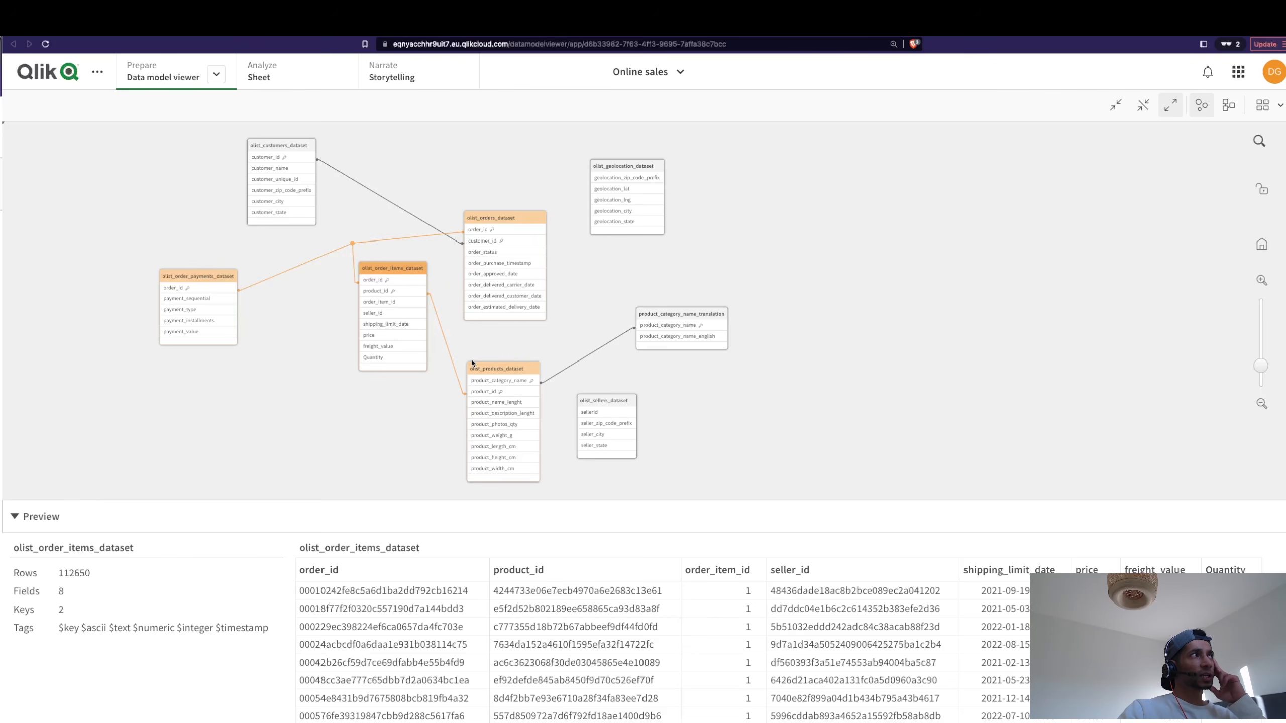
# Examine the order_id key linking olist_order_items_dataset and olist_orders_dataset in the data model.
pyautogui.click(377, 282)
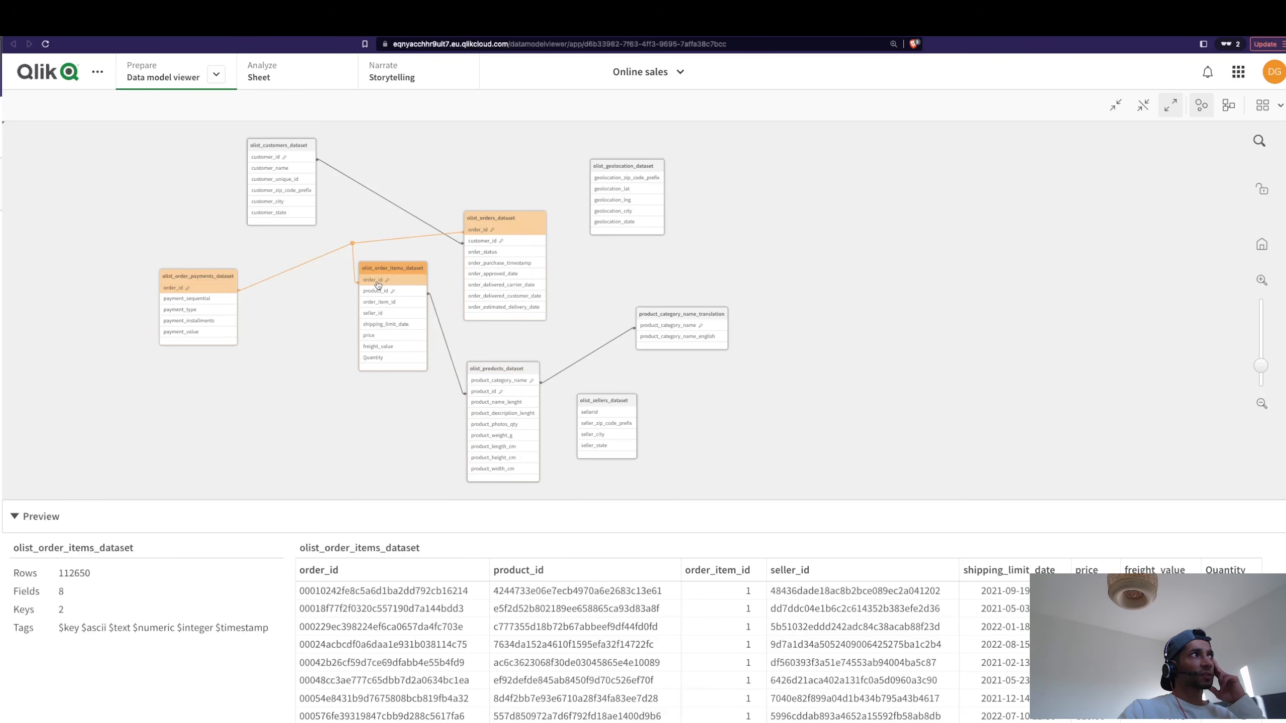
pyautogui.click(489, 231)
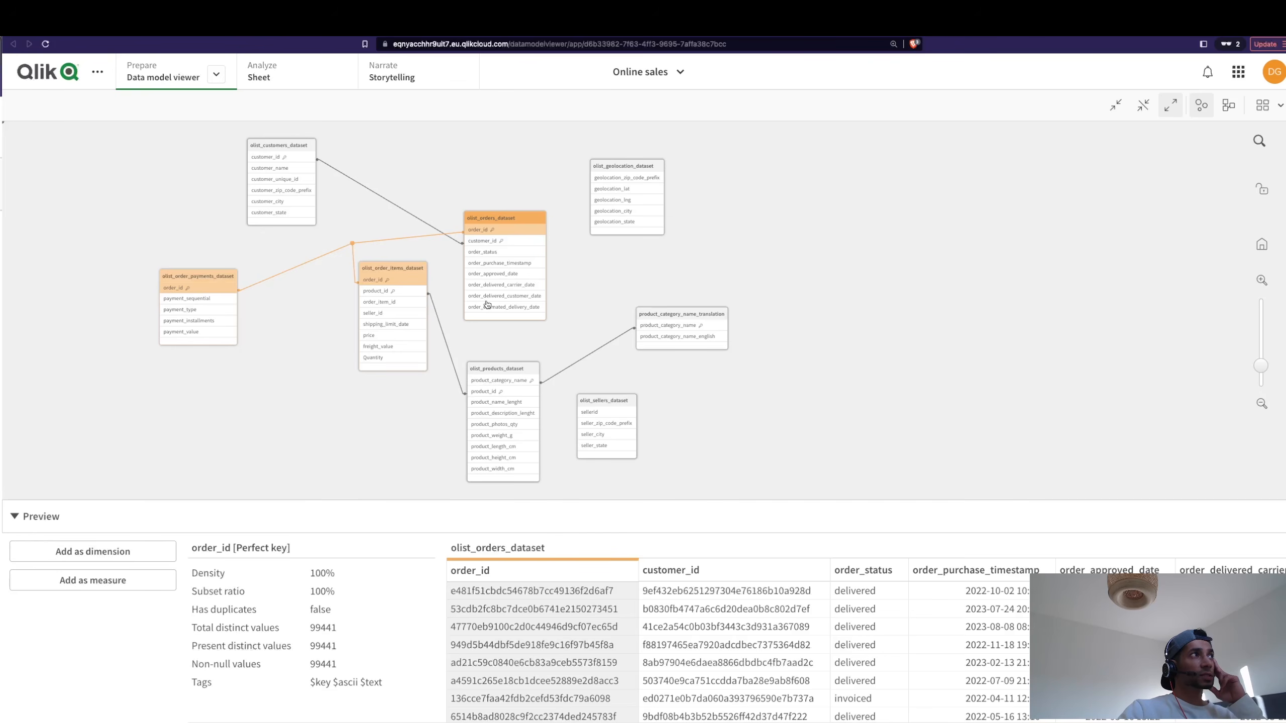
pyautogui.click(492, 231)
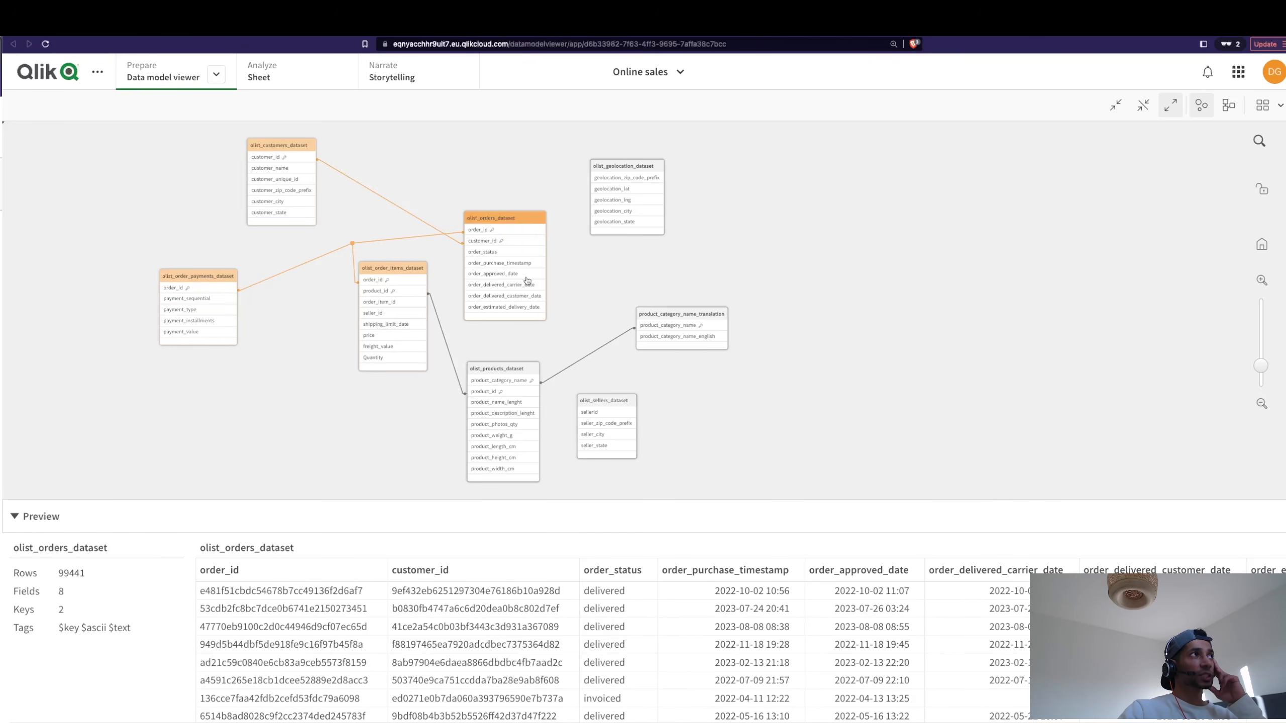
pyautogui.click(376, 282)
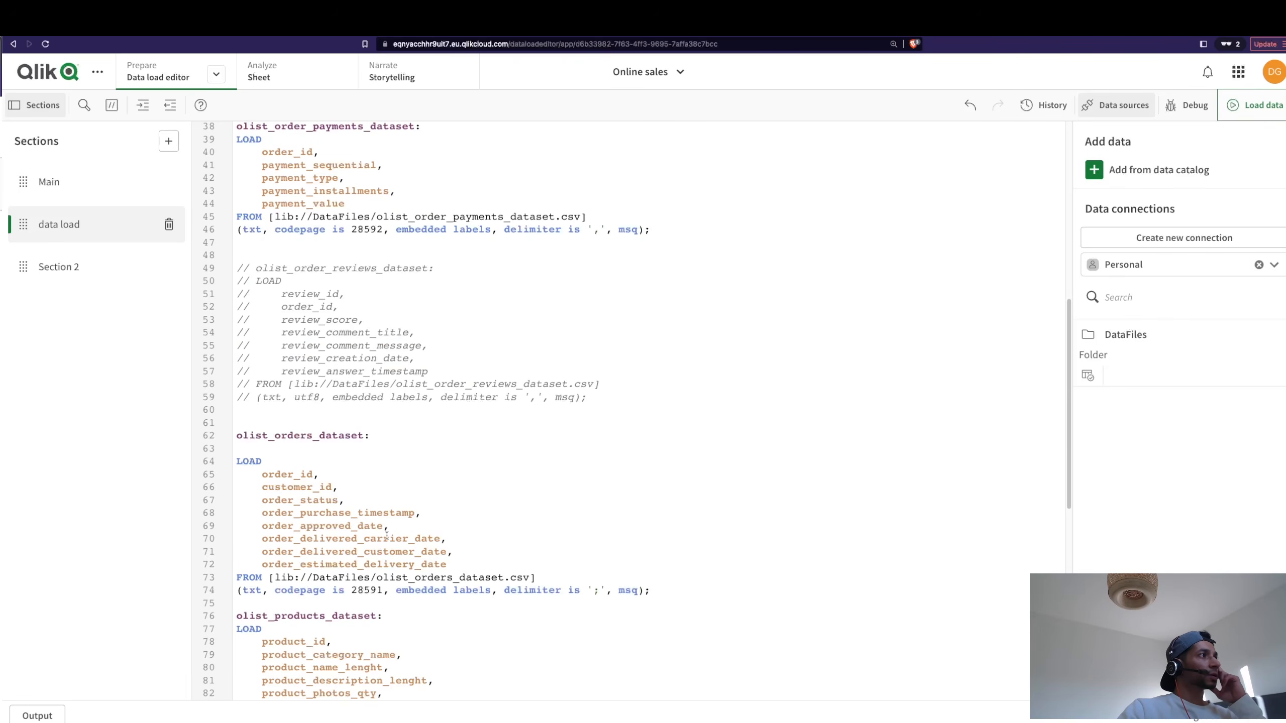
# Move the olist_orders_dataset load block in the script to below the olist_order_items_dataset block, separating it with blank lines.
pyautogui.scroll(-5, 393, 537)
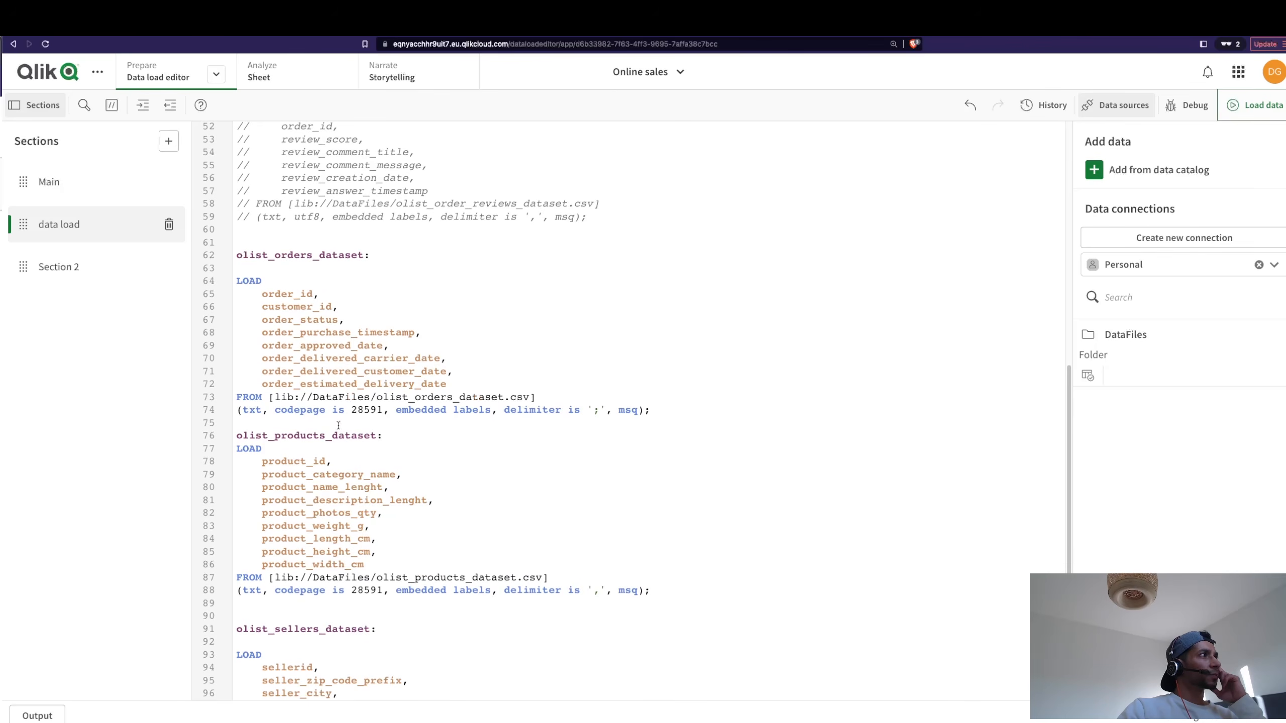
pyautogui.moveTo(236, 256); pyautogui.dragTo(664, 409)
pyautogui.hotkey('ctrl', 'c')
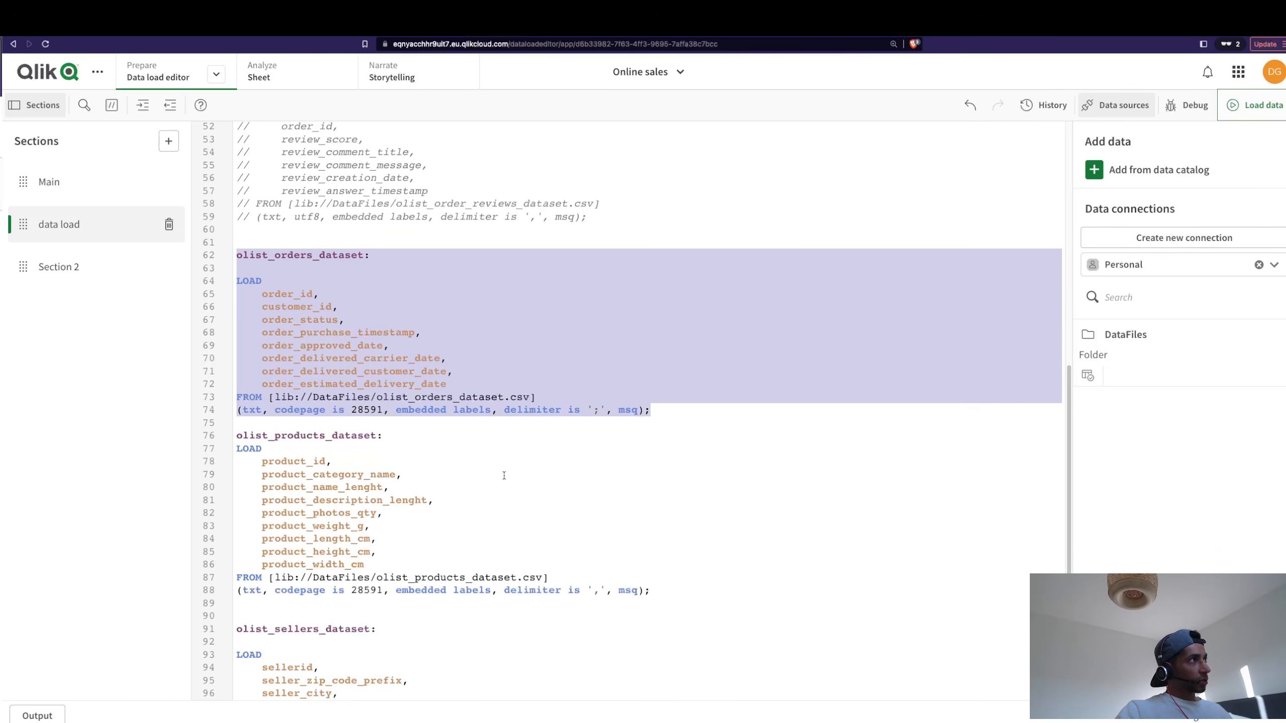
pyautogui.press('BackSpace')
pyautogui.scroll(10, 504, 475)
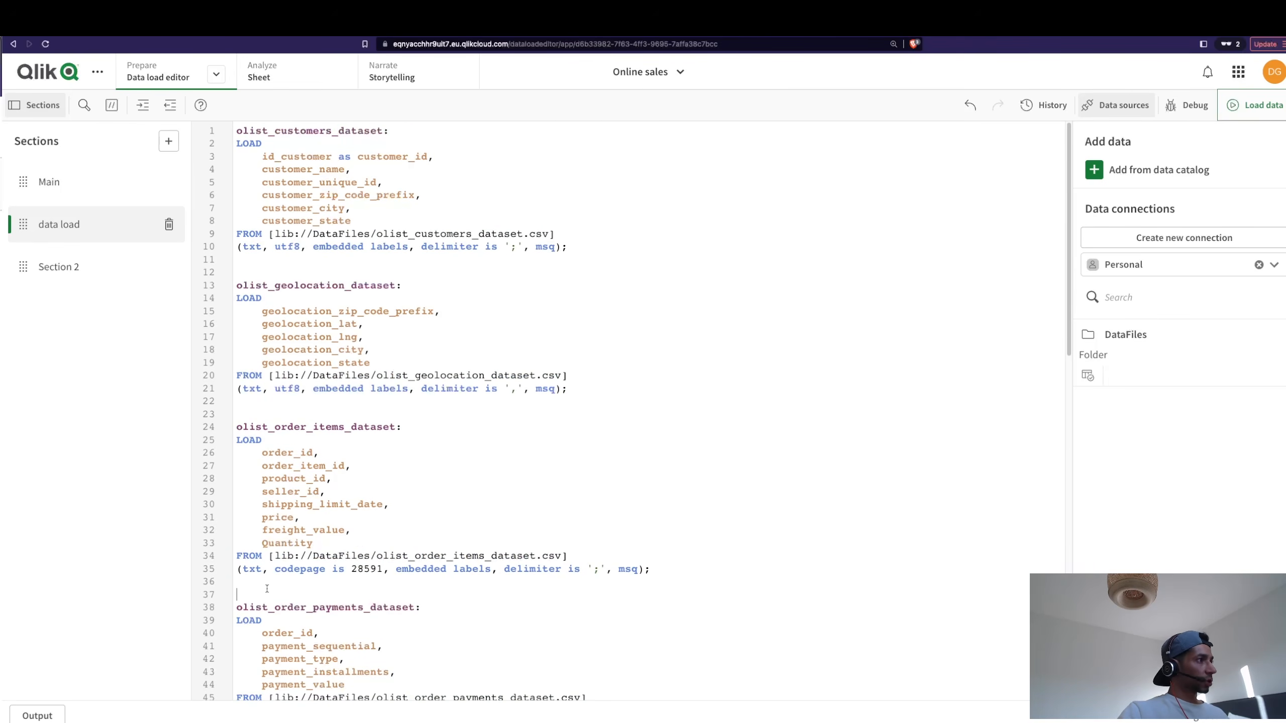
pyautogui.click(267, 589)
pyautogui.press('Return')
pyautogui.press('Return')
pyautogui.hotkey('ctrl', 'v')
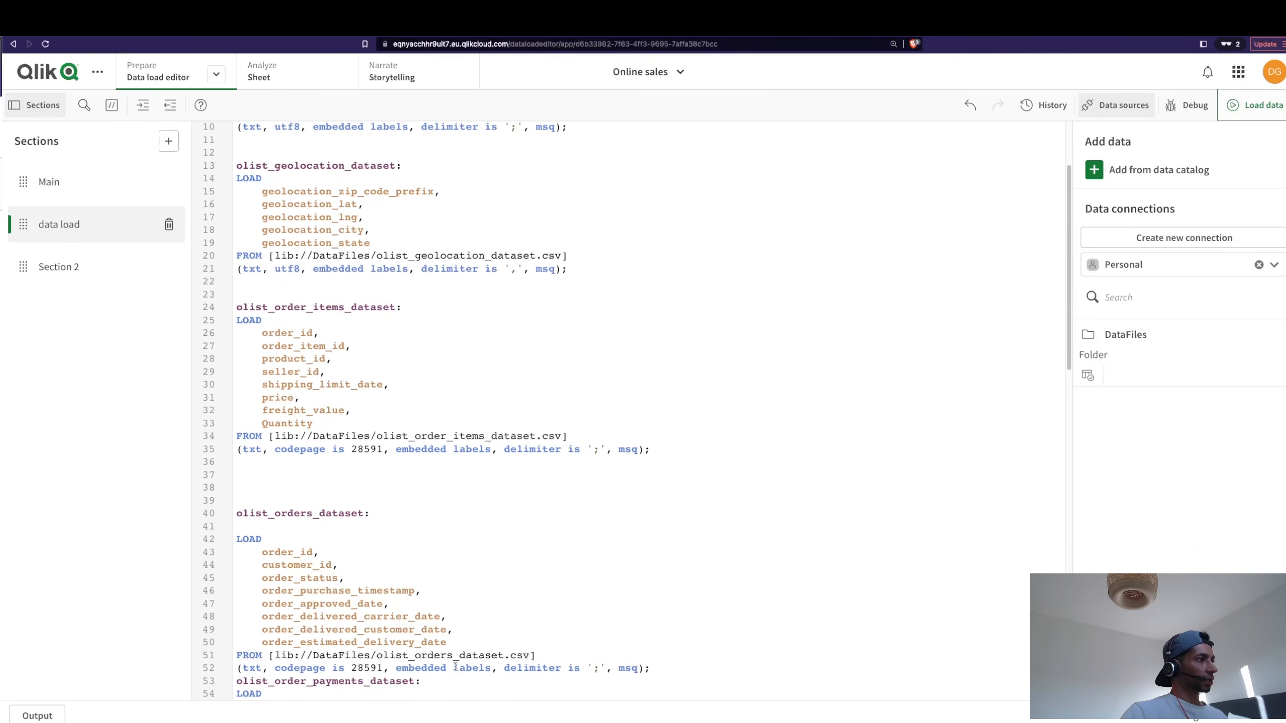
pyautogui.scroll(-1, 472, 673)
pyautogui.press('Return')
pyautogui.press('Return')
pyautogui.press('Return')
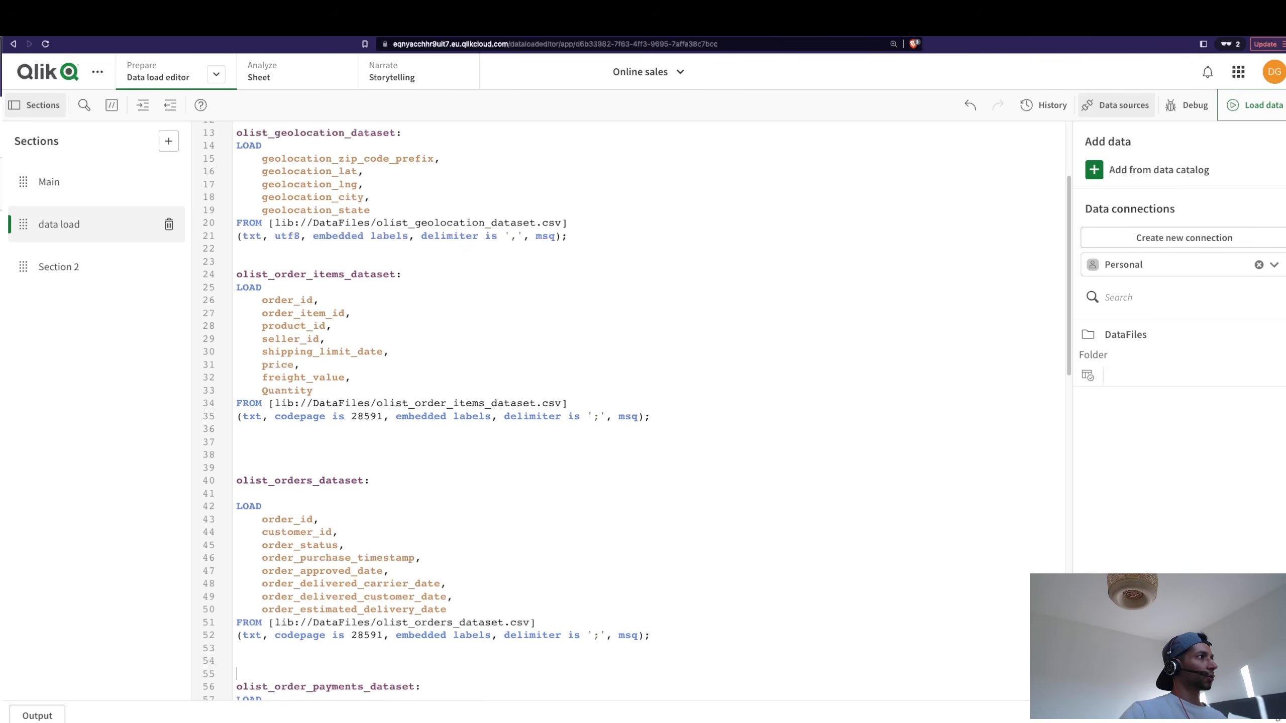
# Replace the olist_orders_dataset table label above its LOAD statement with an empty join() prefix.
pyautogui.doubleClick(352, 275)
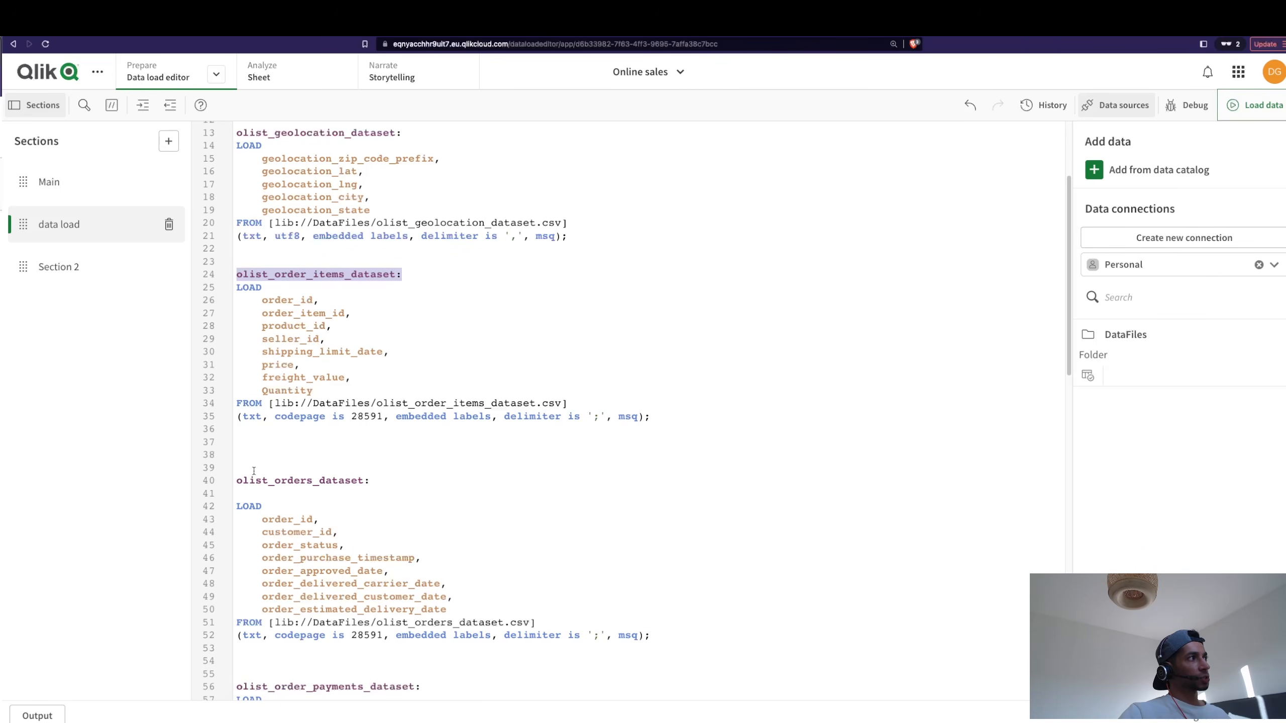
pyautogui.moveTo(366, 480); pyautogui.dragTo(239, 480)
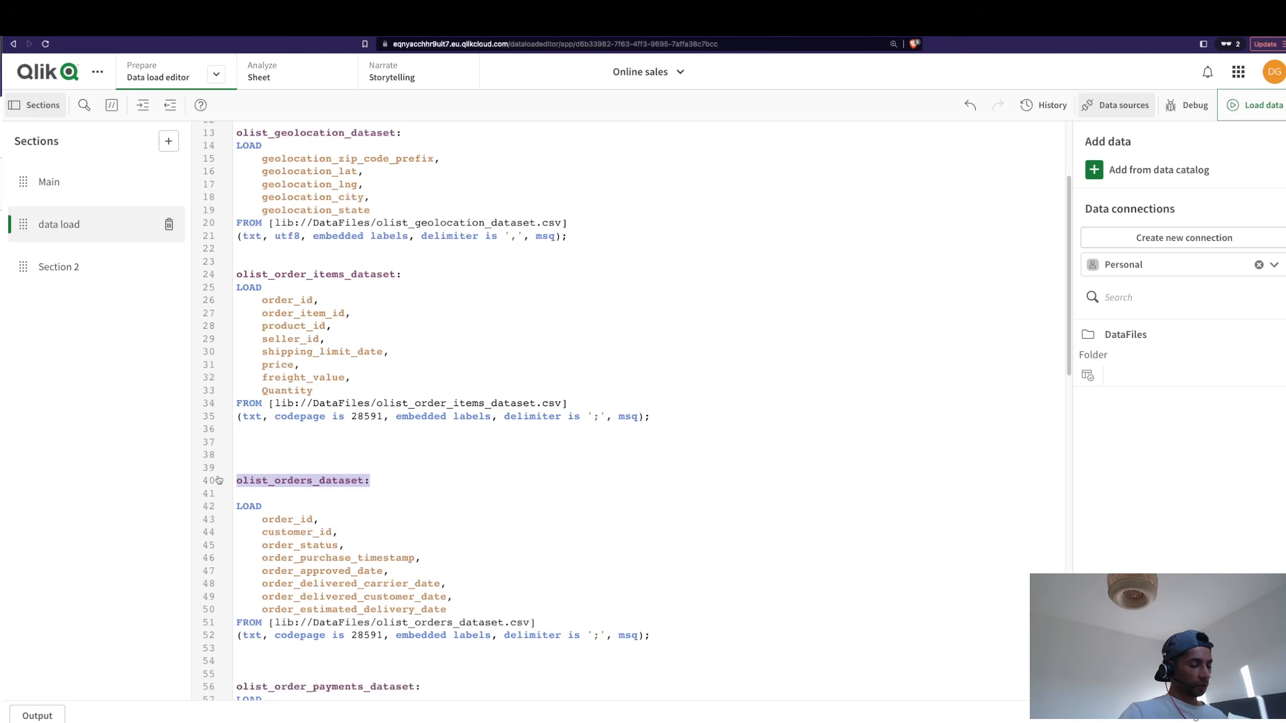
pyautogui.press('BackSpace')
pyautogui.write('join(')
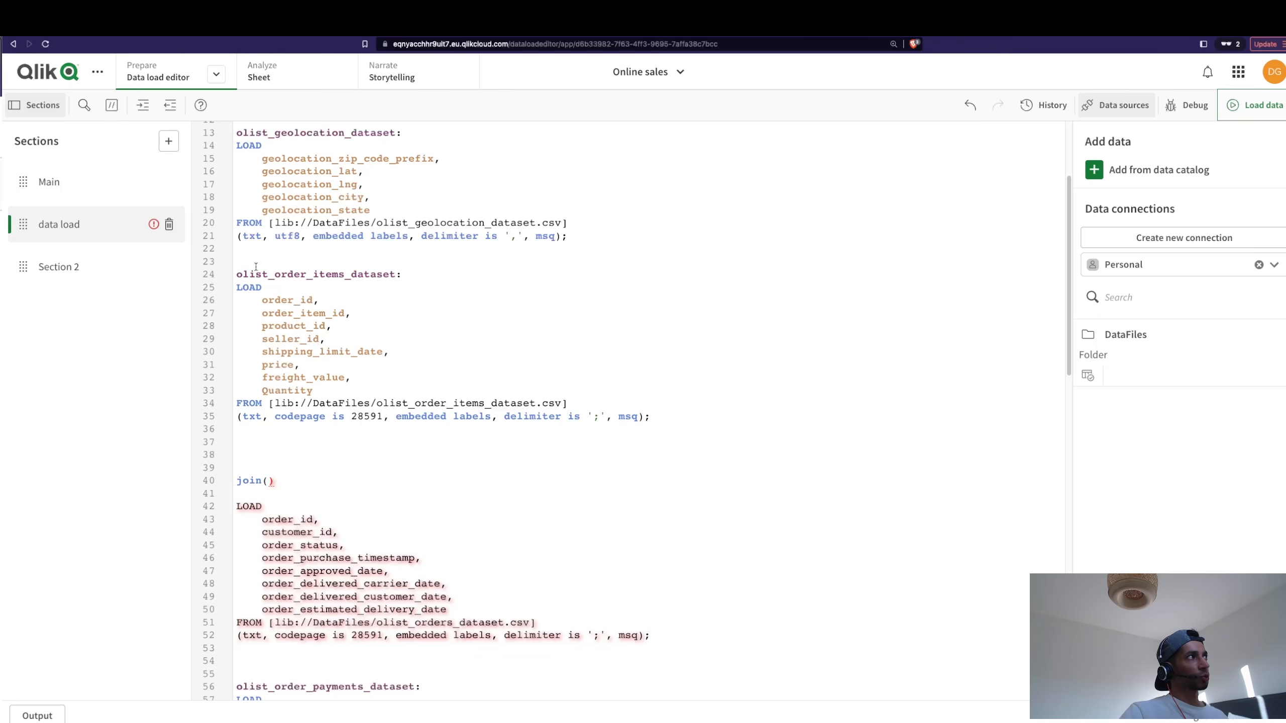
# Compare the order_id fields of the order items load and the orders load as the common join key.
pyautogui.moveTo(236, 272); pyautogui.dragTo(666, 414)
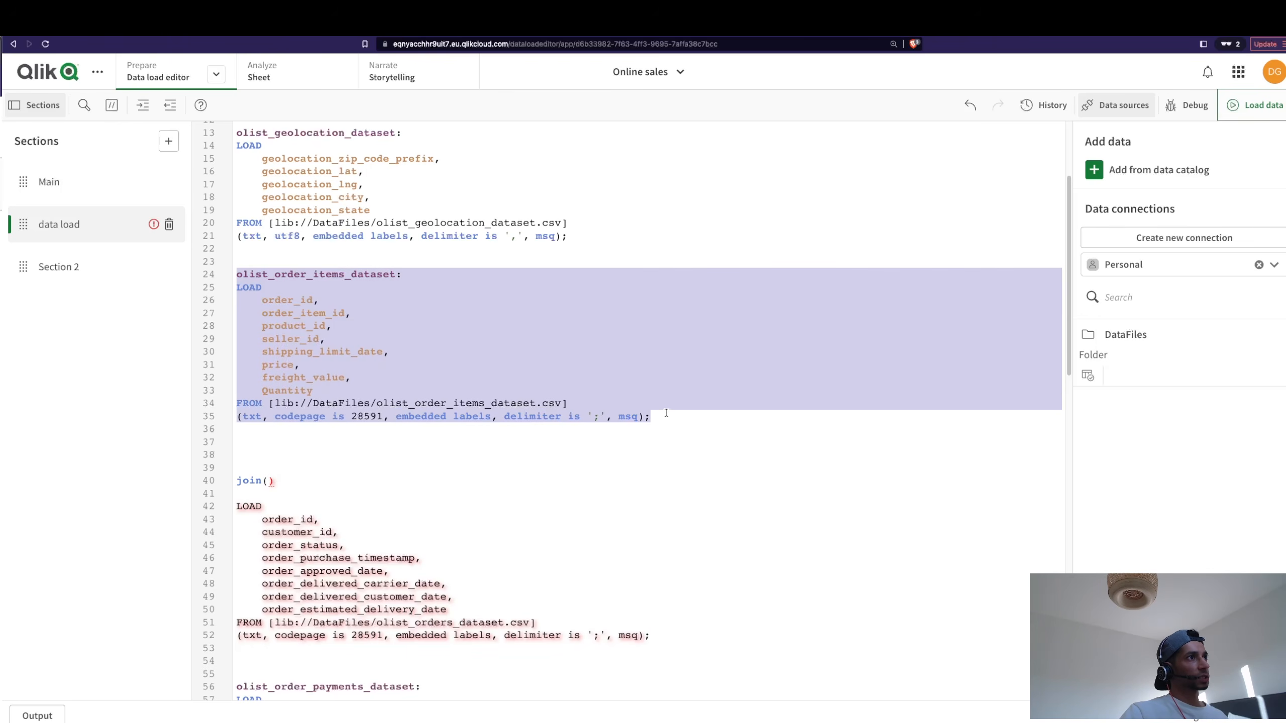
pyautogui.doubleClick(287, 299)
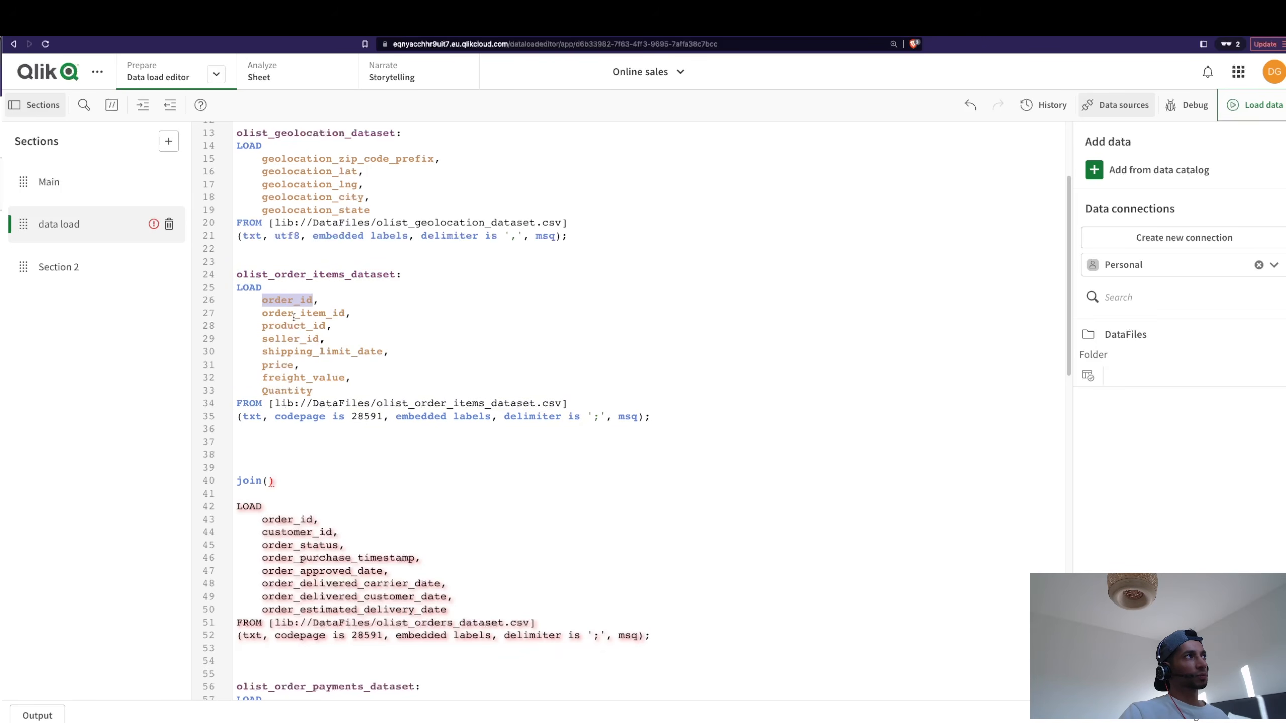
pyautogui.doubleClick(309, 521)
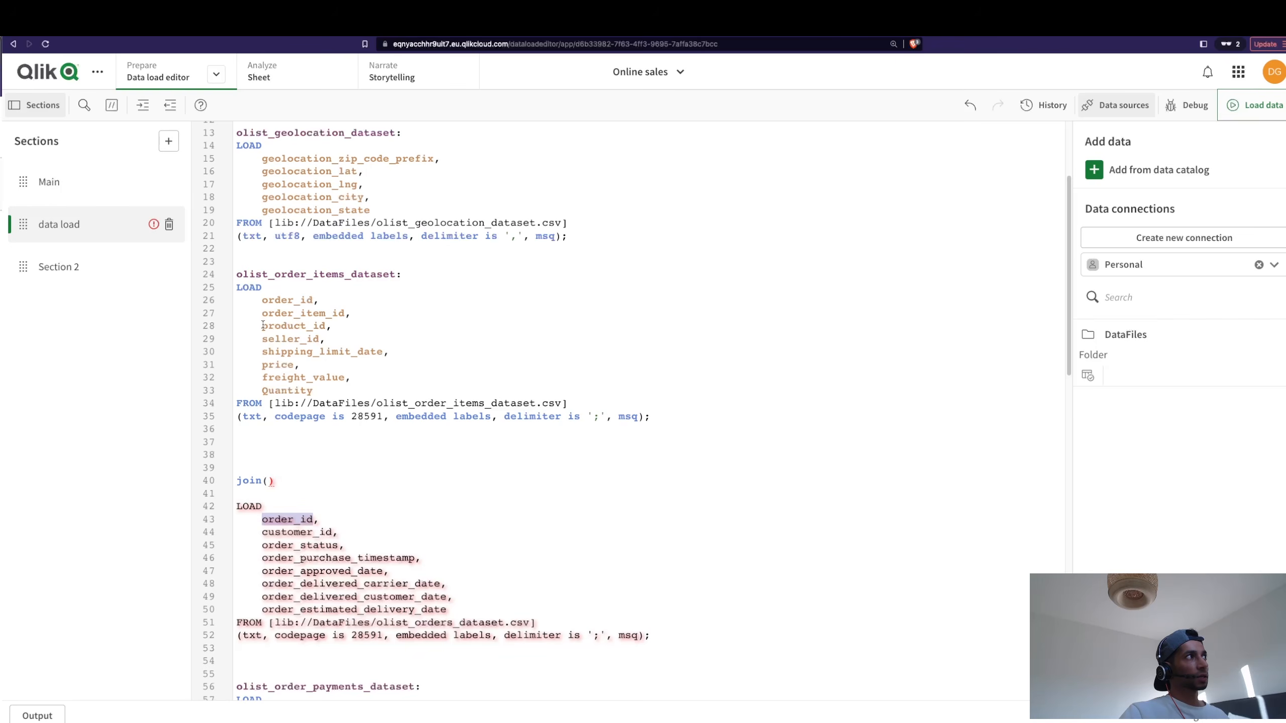
pyautogui.doubleClick(279, 300)
pyautogui.doubleClick(305, 520)
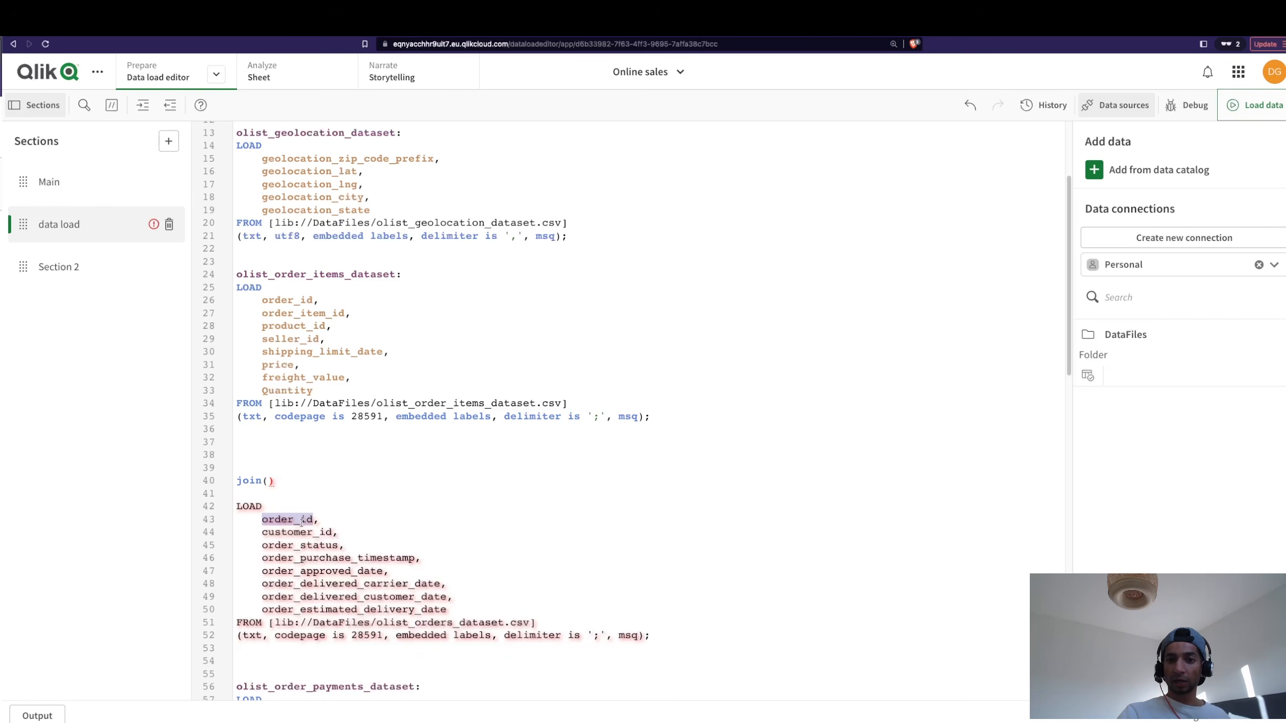
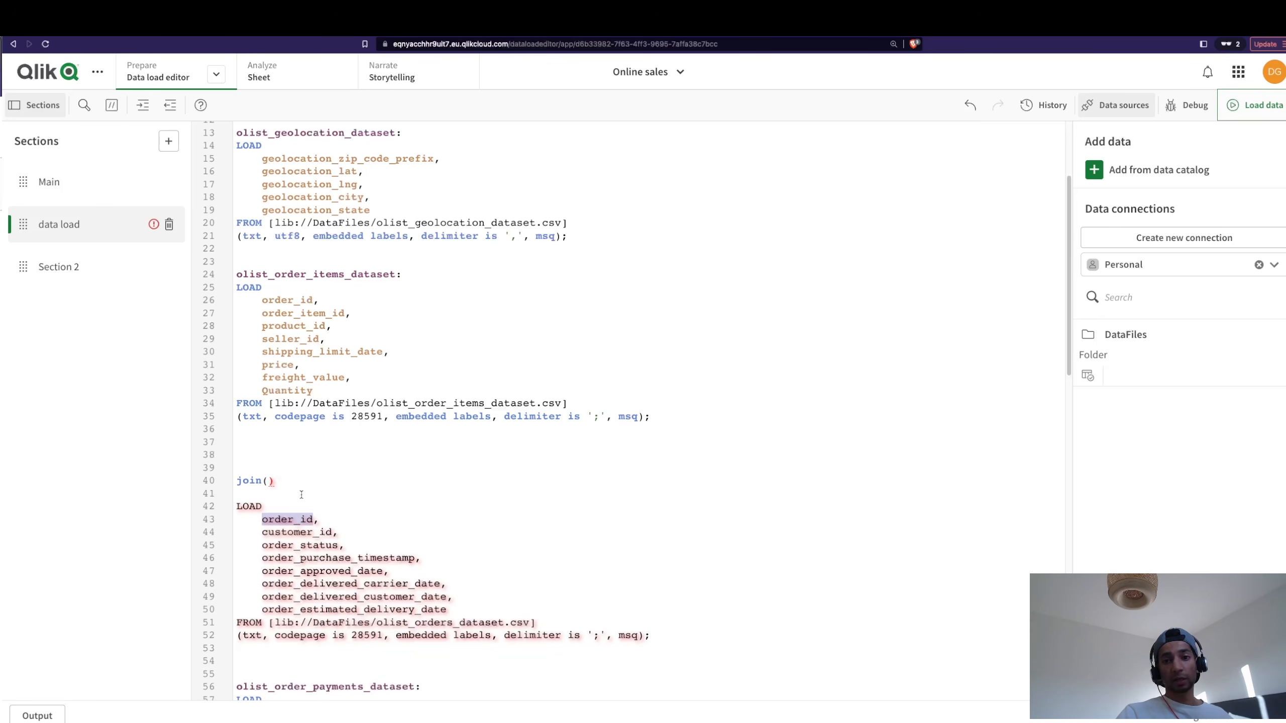
# Fill the empty join prefix above the orders load with olist_order_items_dataset and reload the app's data.
pyautogui.click(268, 481)
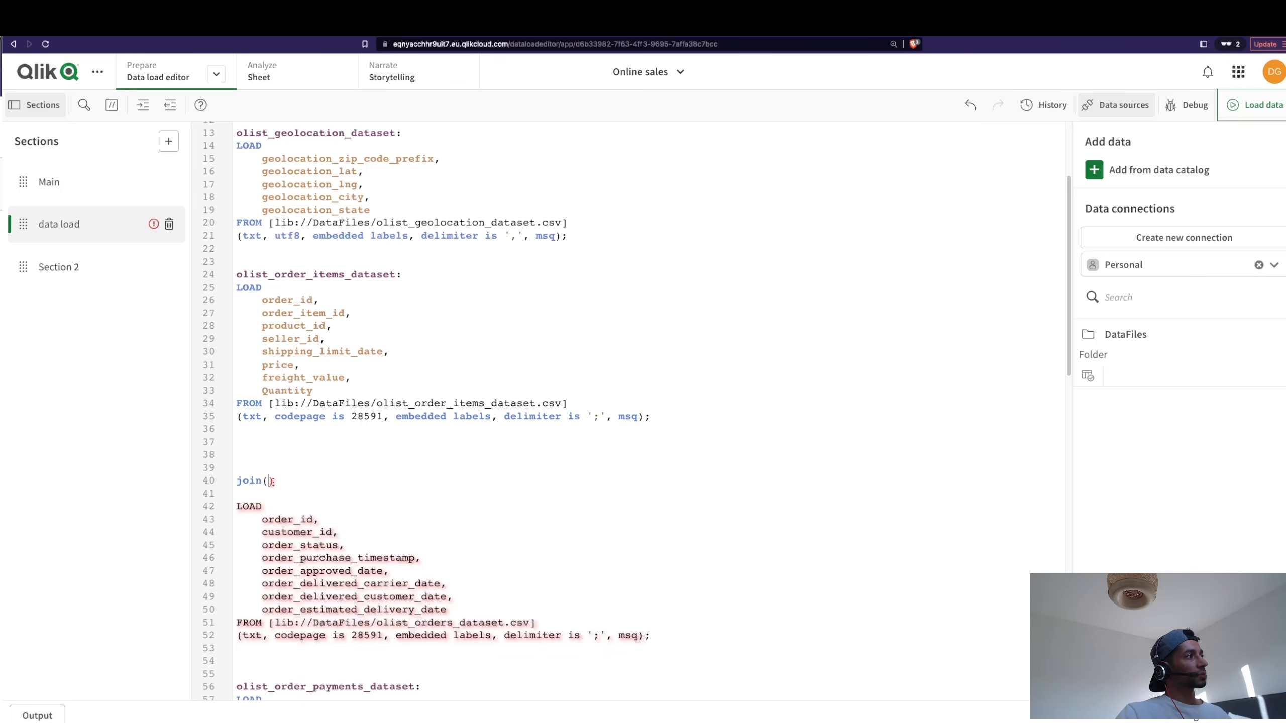
pyautogui.doubleClick(309, 277)
pyautogui.hotkey('ctrl', 'c')
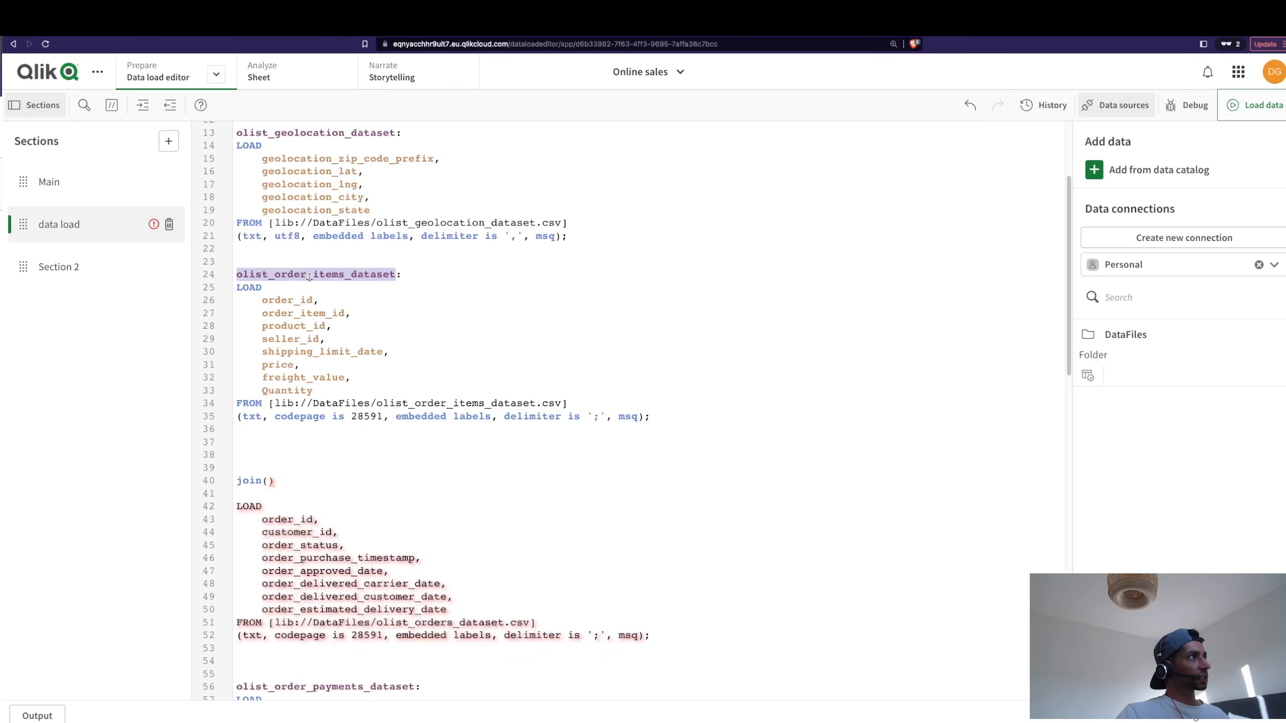
pyautogui.click(270, 480)
pyautogui.hotkey('ctrl', 'v')
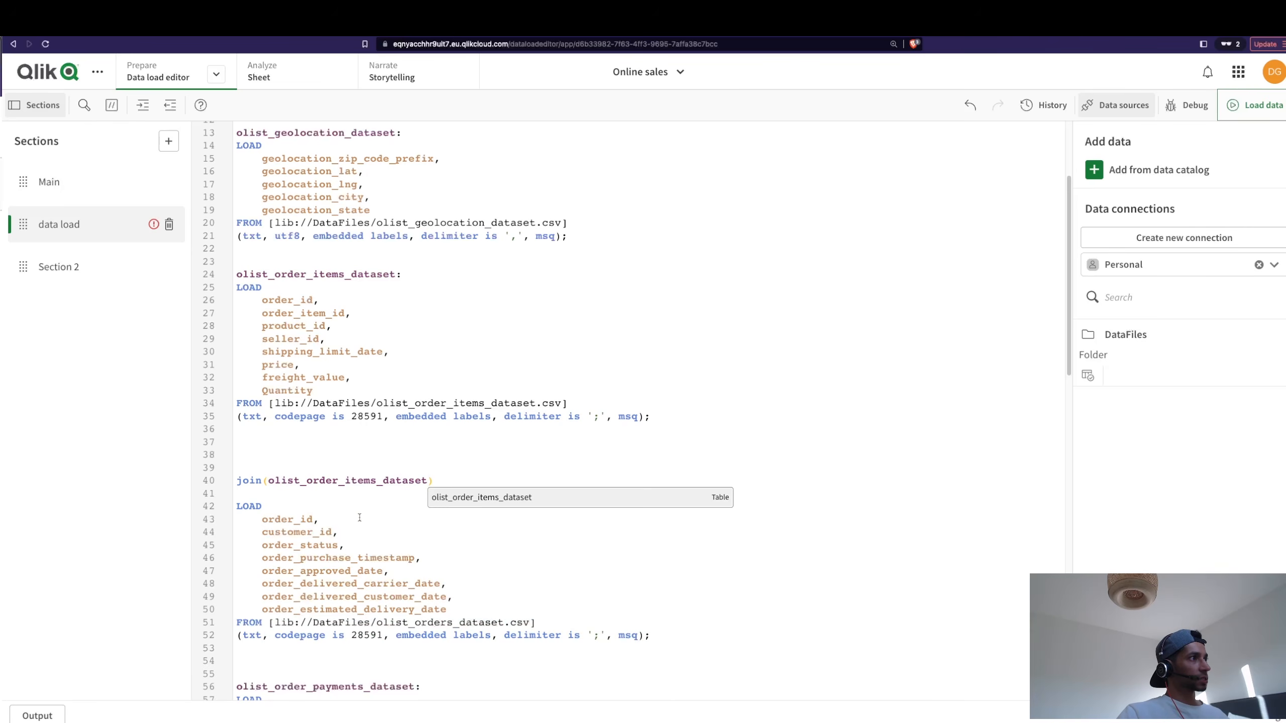
pyautogui.click(429, 472)
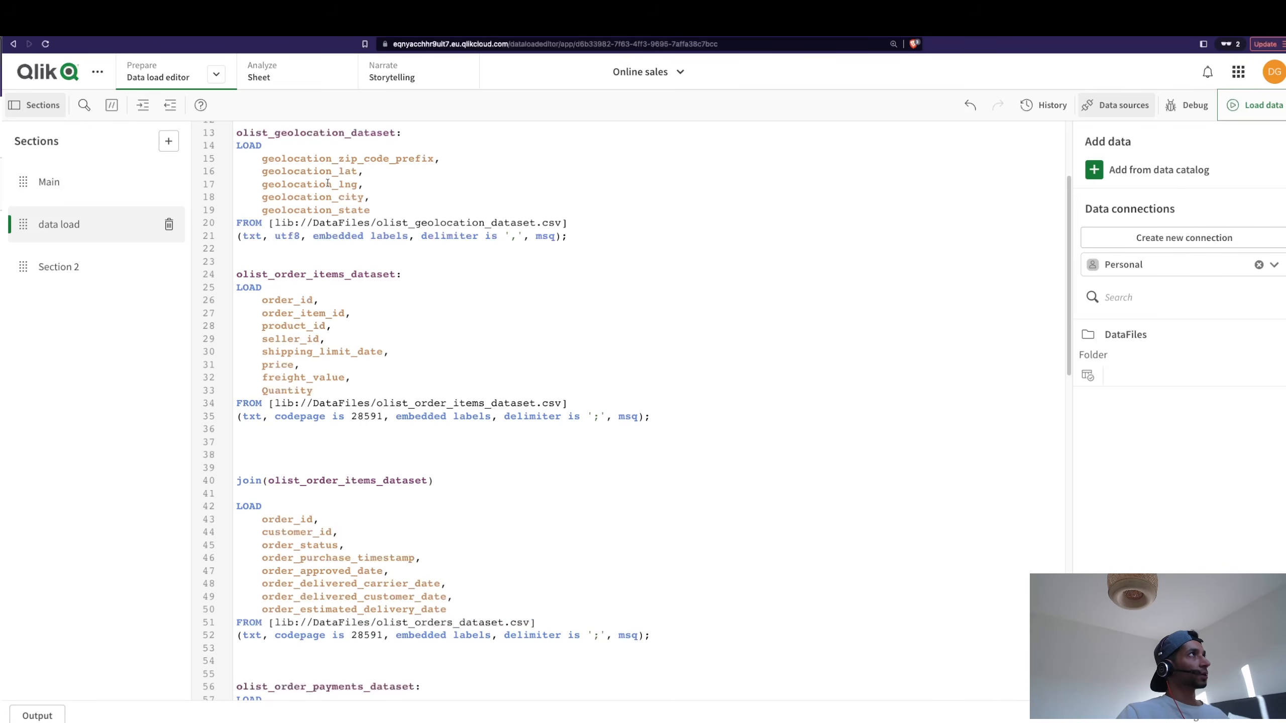
pyautogui.click(1253, 105)
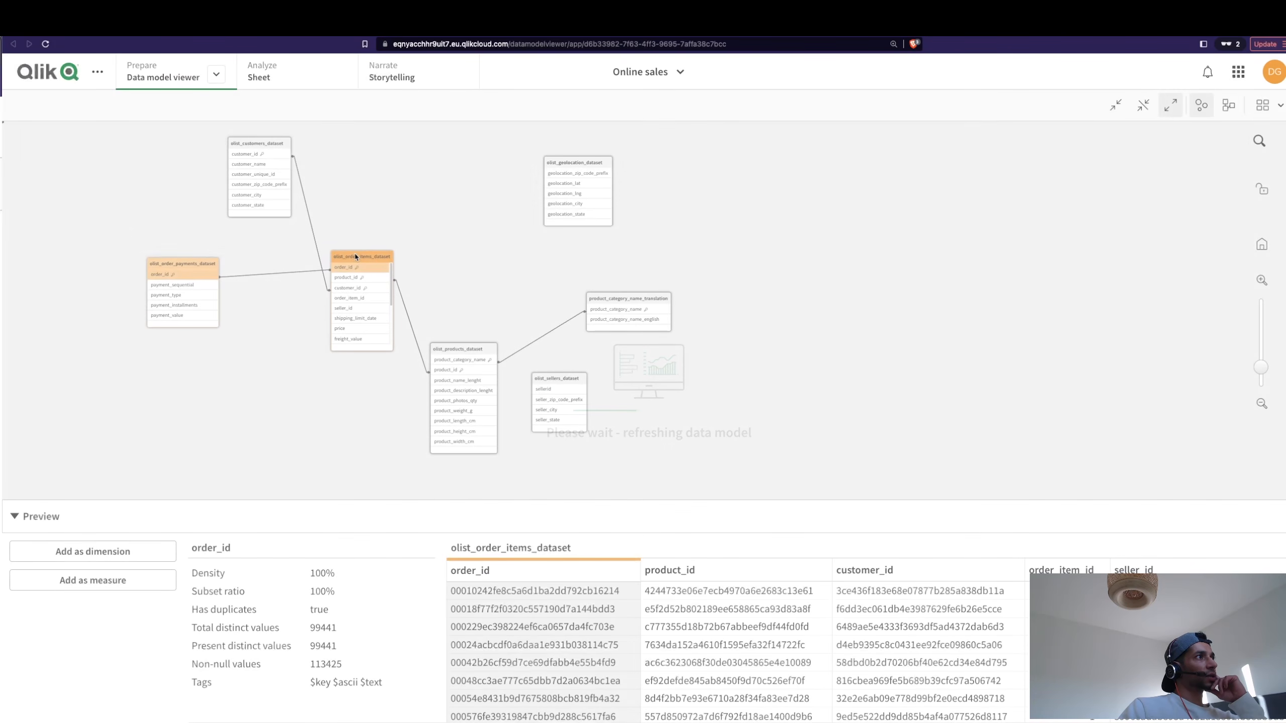
# Enlarge the olist_order_items_dataset table in the data model to show all its fields and place it between the payments and products tables.
pyautogui.moveTo(356, 256); pyautogui.dragTo(375, 189)
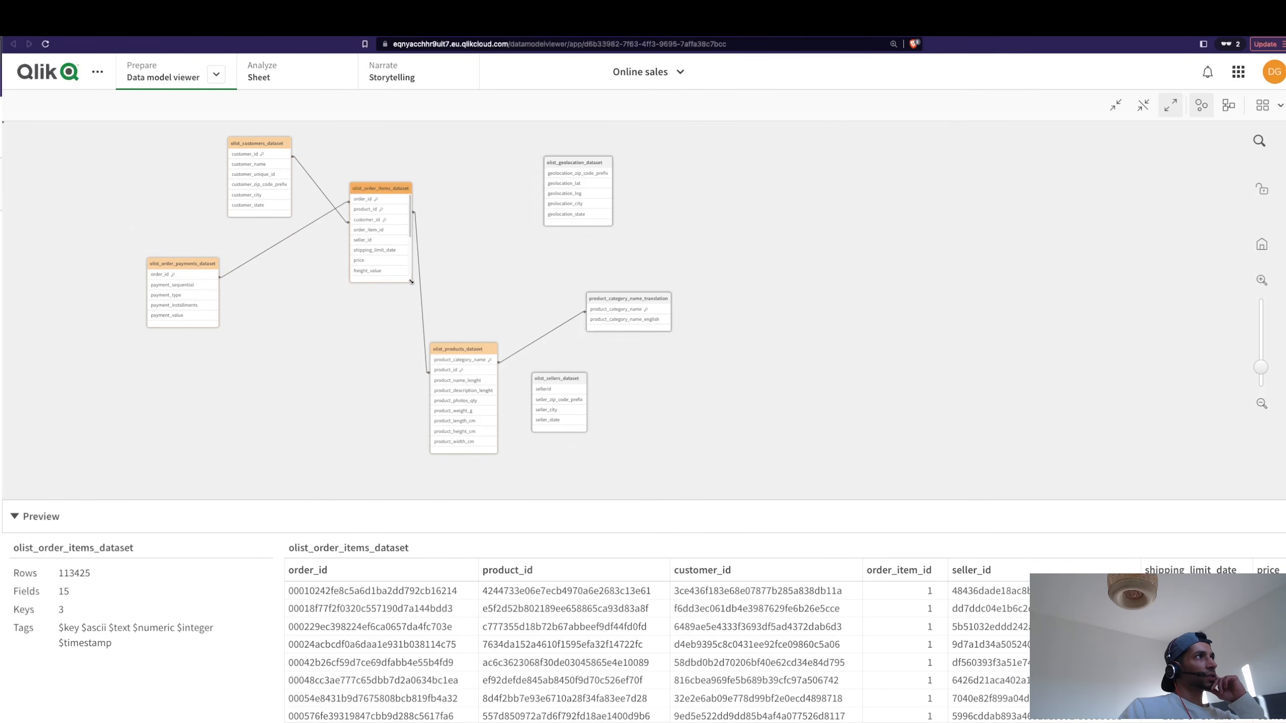
pyautogui.click(459, 468)
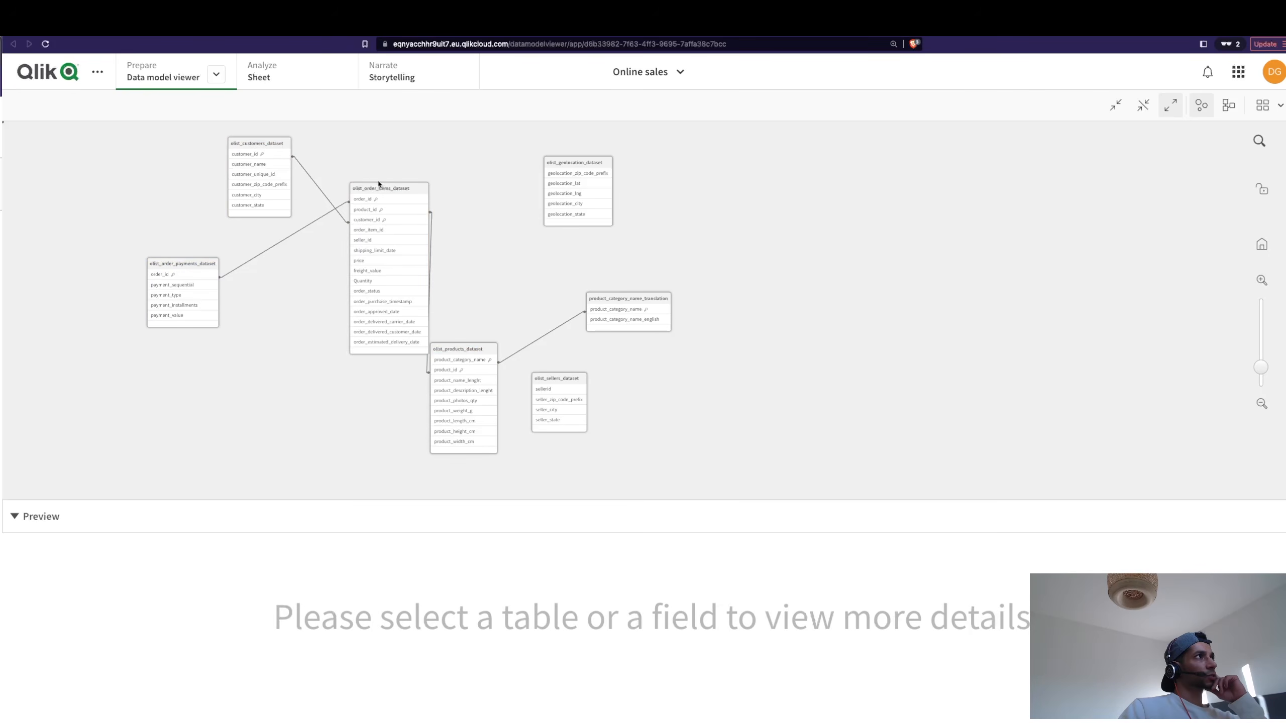
pyautogui.moveTo(377, 188); pyautogui.dragTo(346, 260)
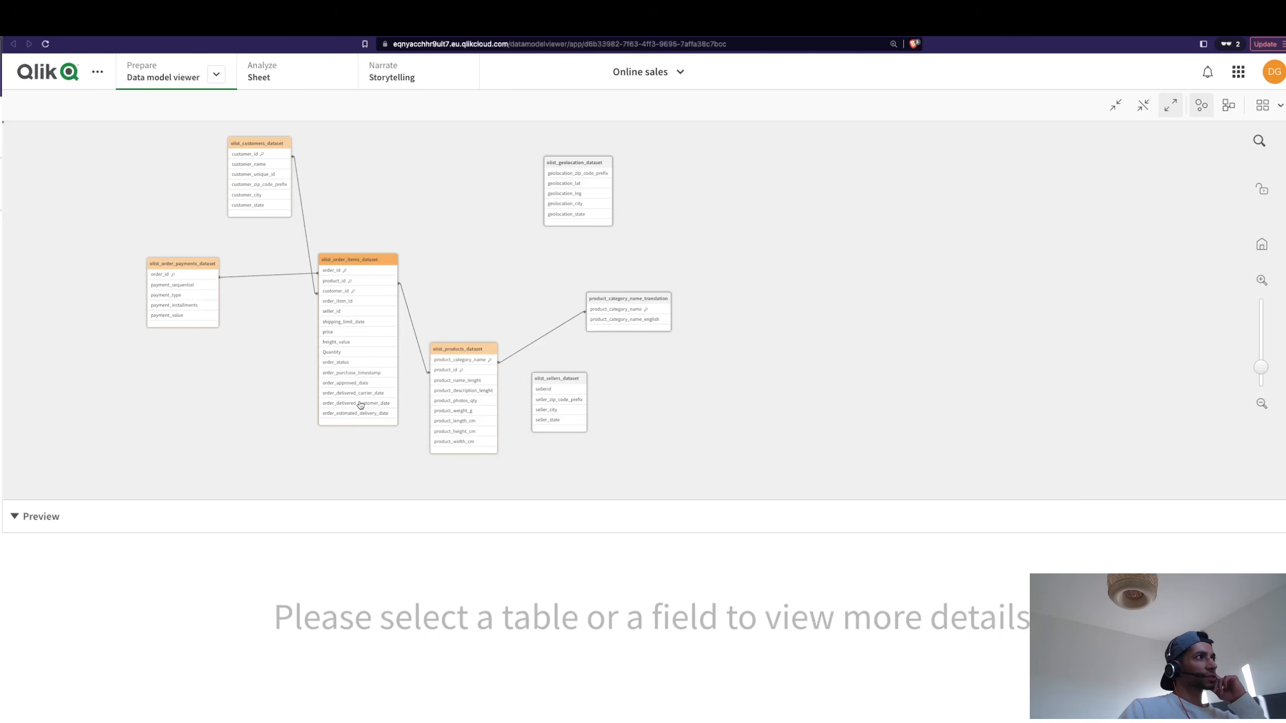
# Inspect the price and shipping_limit_date fields and the rows of the joined olist_order_items_dataset, and review the rest of the load script.
pyautogui.click(338, 353)
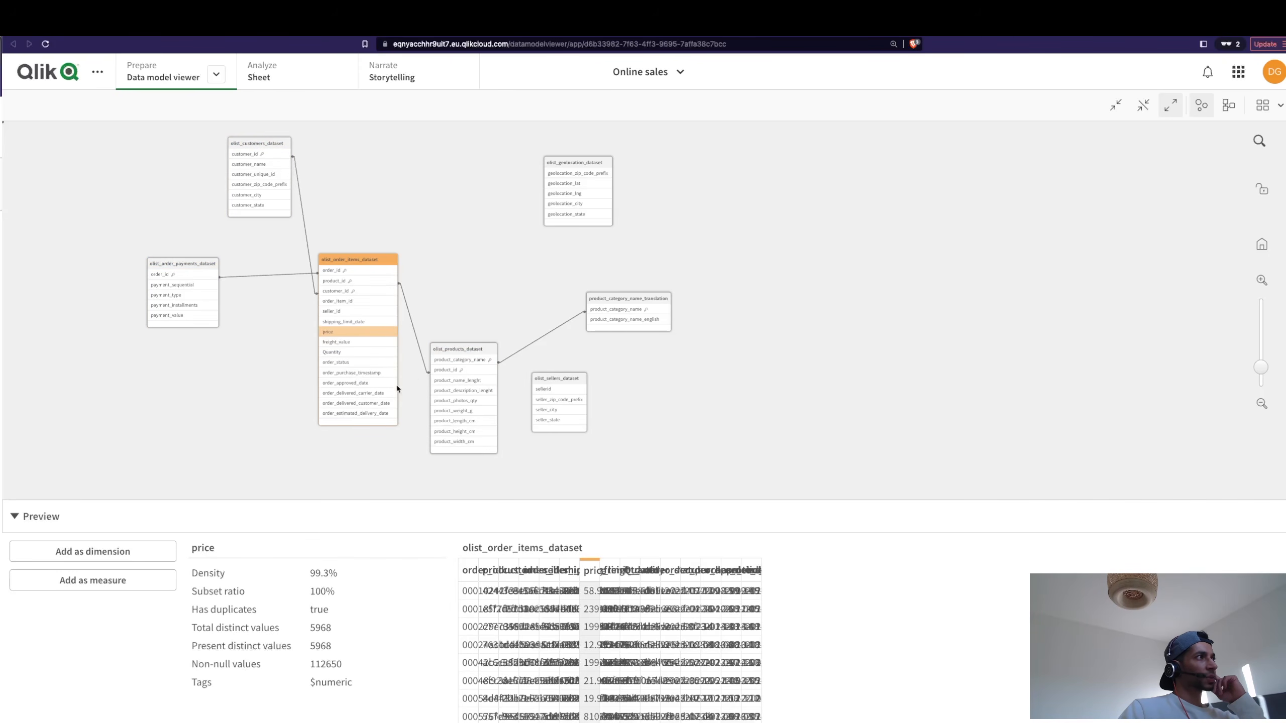
pyautogui.click(362, 364)
pyautogui.click(366, 323)
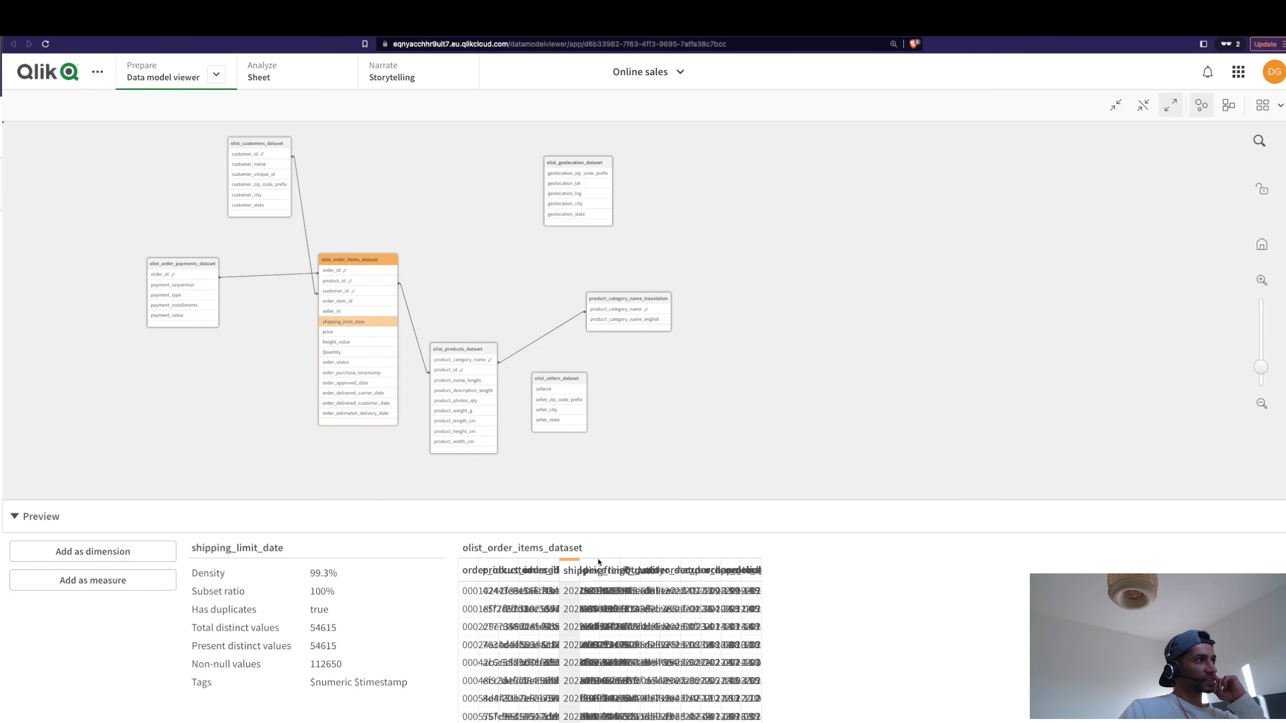
pyautogui.click(385, 261)
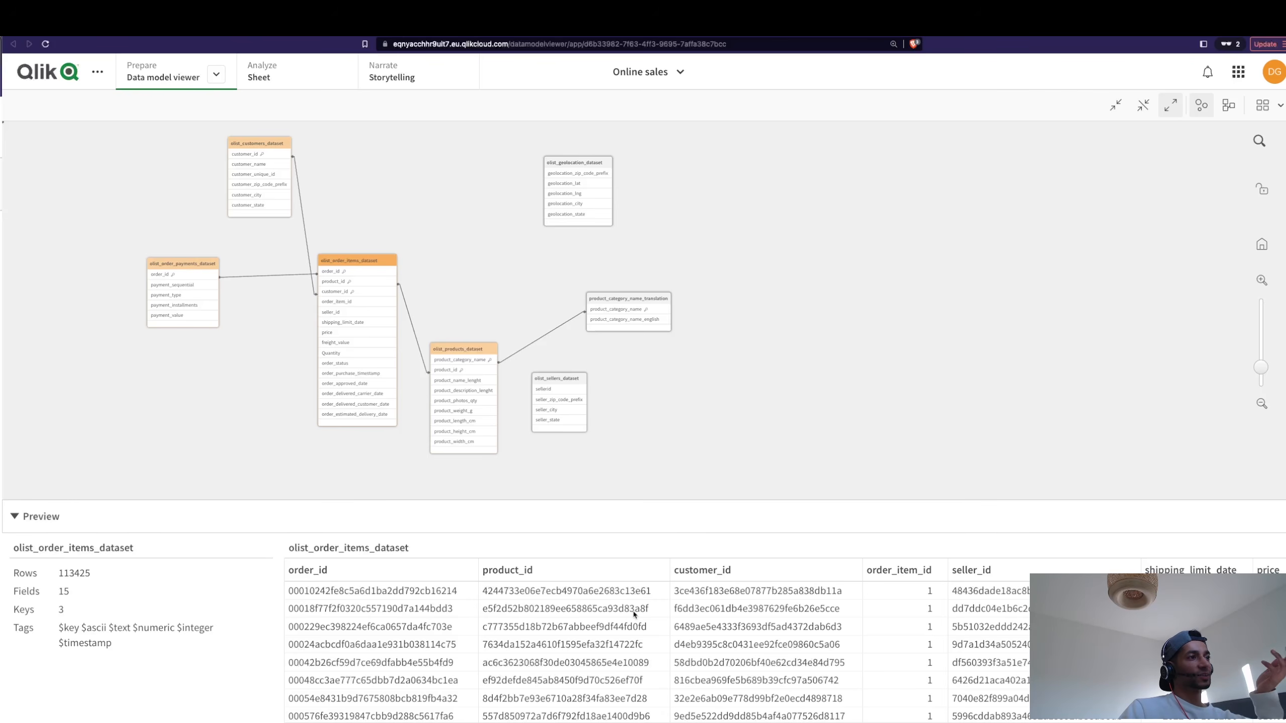
pyautogui.scroll(-3, 668, 661)
pyautogui.scroll(3, 668, 661)
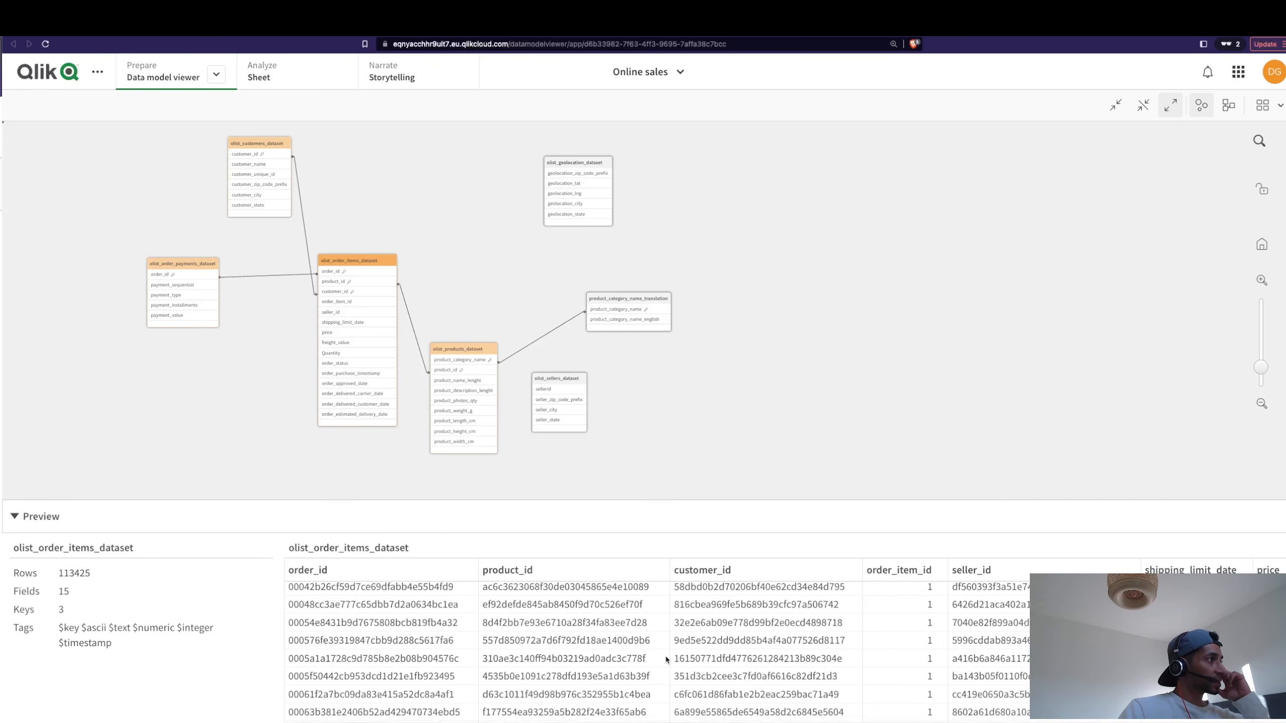
pyautogui.moveTo(373, 260); pyautogui.dragTo(383, 280)
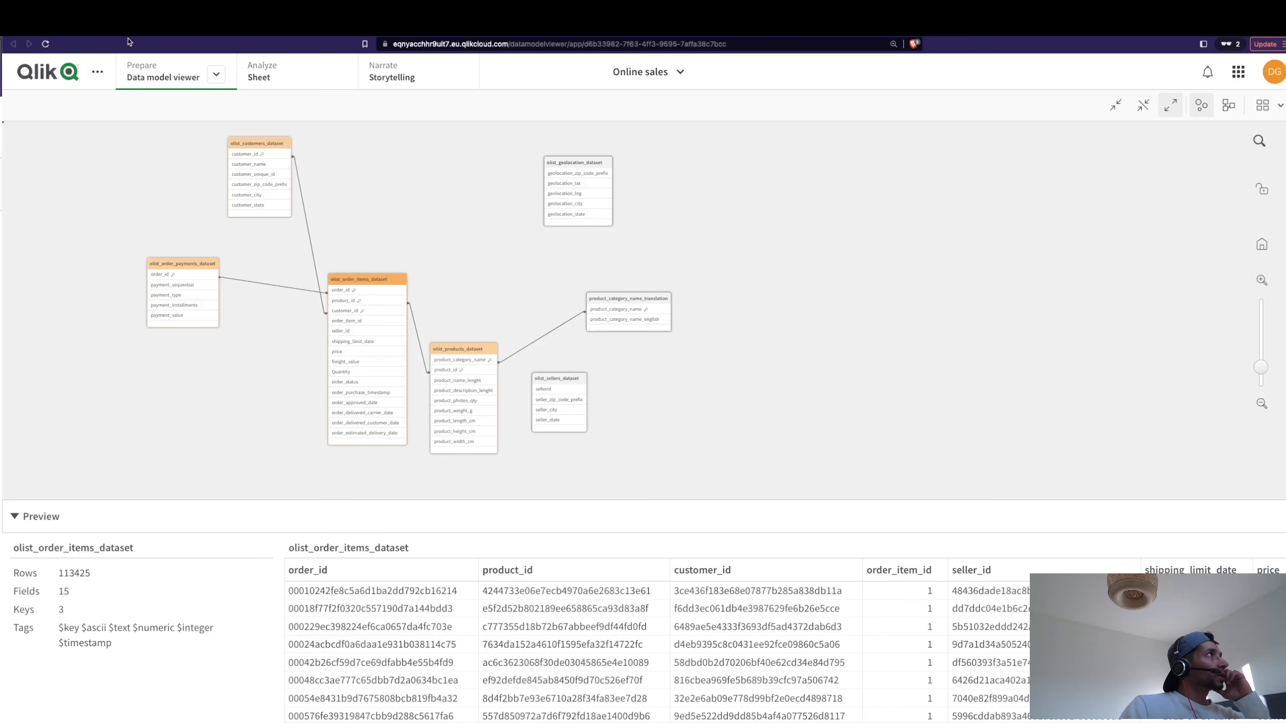
pyautogui.click(132, 27)
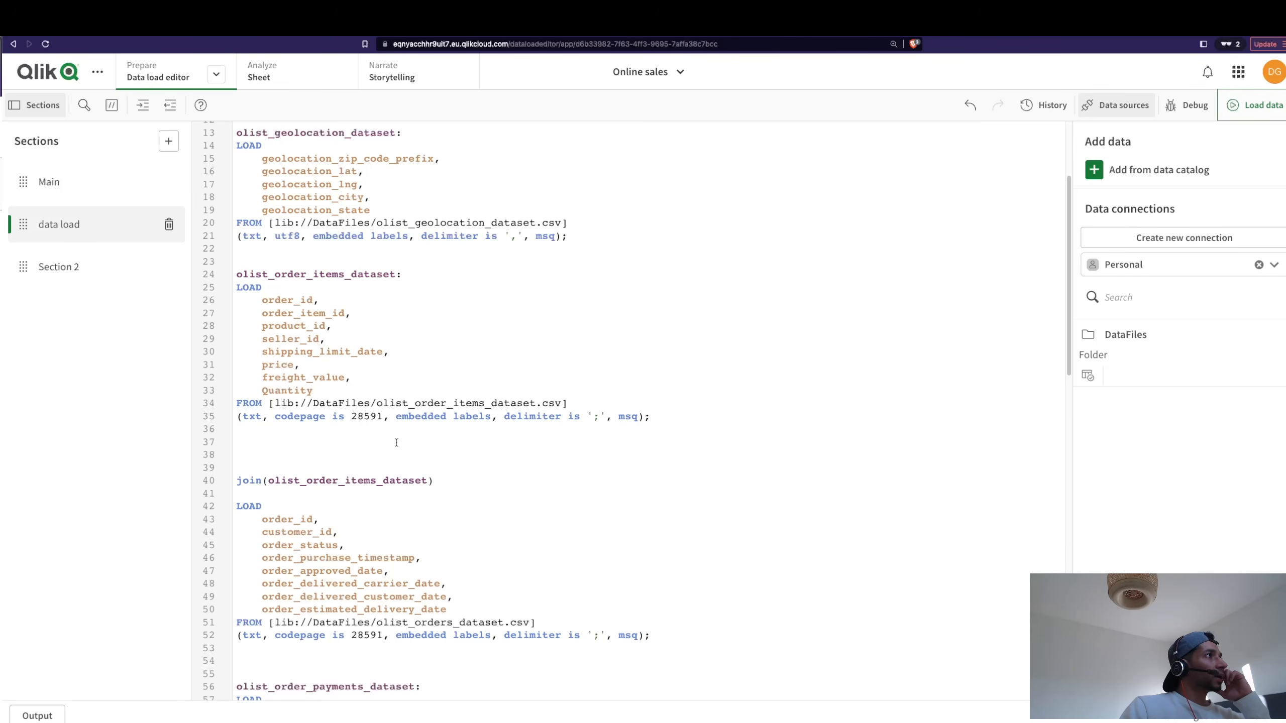
pyautogui.scroll(-3, 397, 435)
pyautogui.scroll(-10, 394, 470)
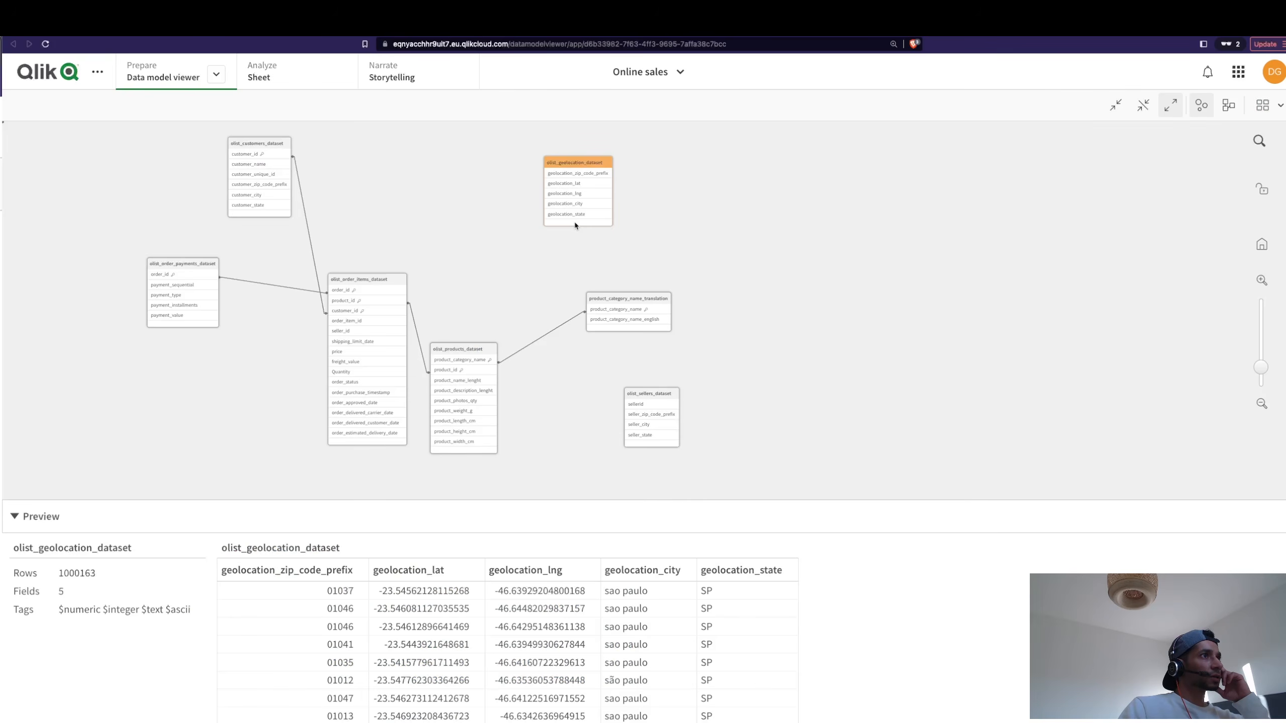
# Move the olist_geolocation_dataset table beside olist_customers_dataset in the data model.
pyautogui.moveTo(584, 222); pyautogui.dragTo(571, 255)
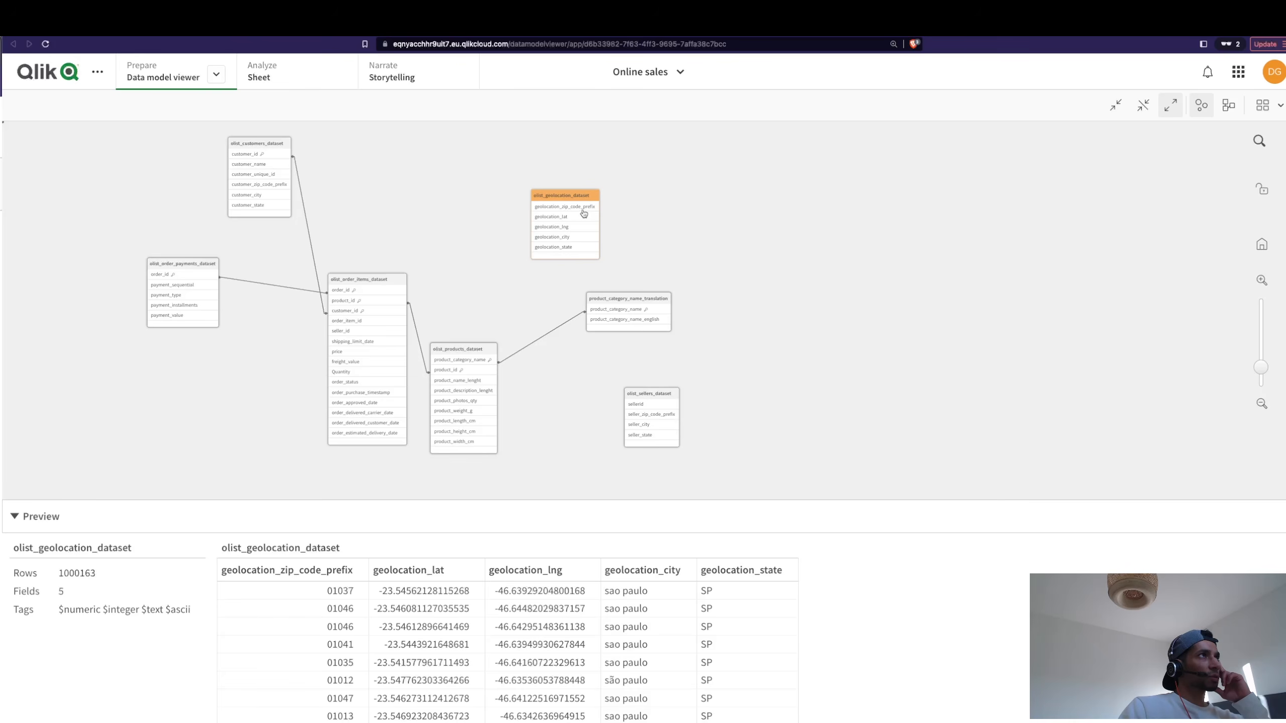
pyautogui.click(360, 370)
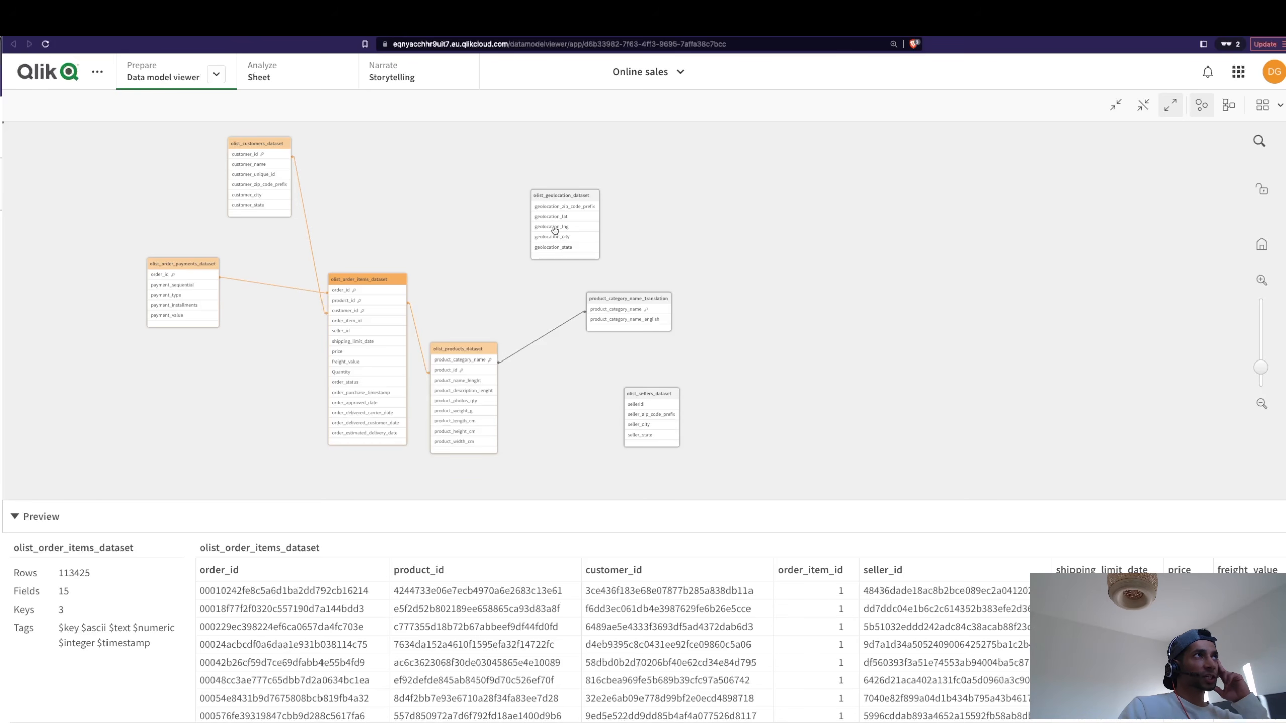
pyautogui.moveTo(556, 195); pyautogui.dragTo(424, 141)
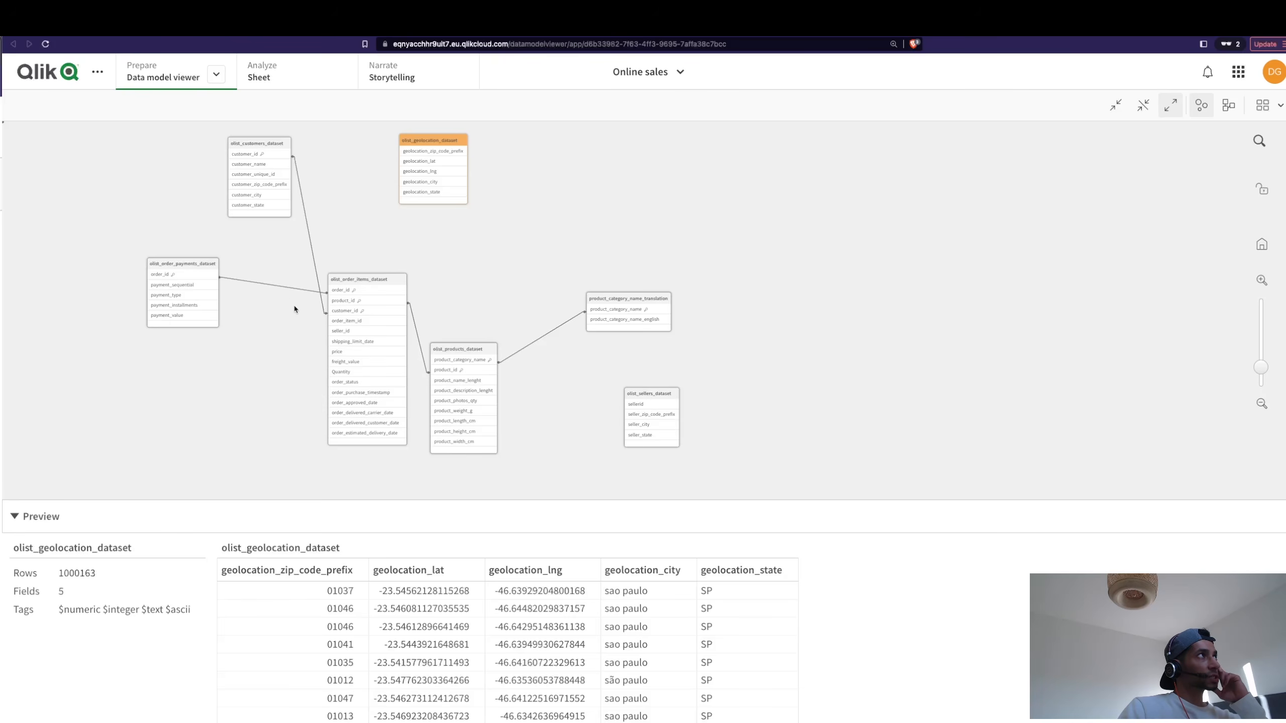
# Compare the previewed rows of olist_customers_dataset and olist_geolocation_dataset for a common zip code field.
pyautogui.click(253, 155)
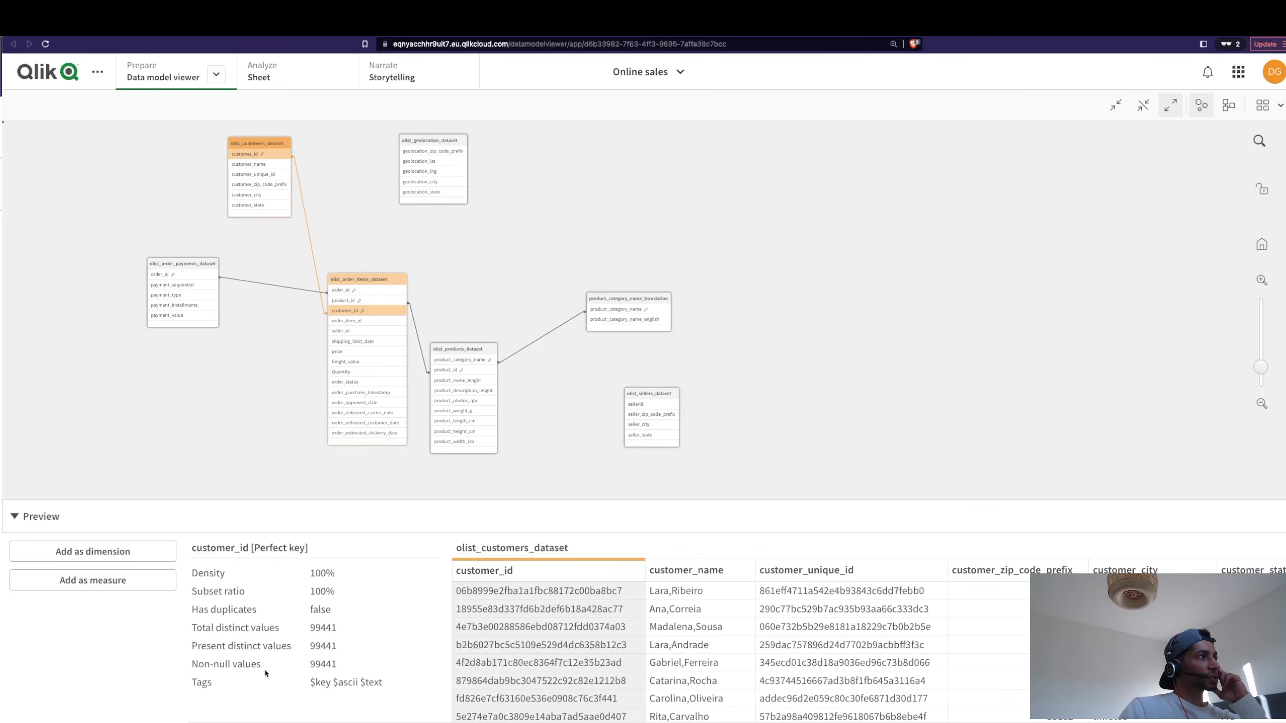
pyautogui.scroll(-5, 853, 620)
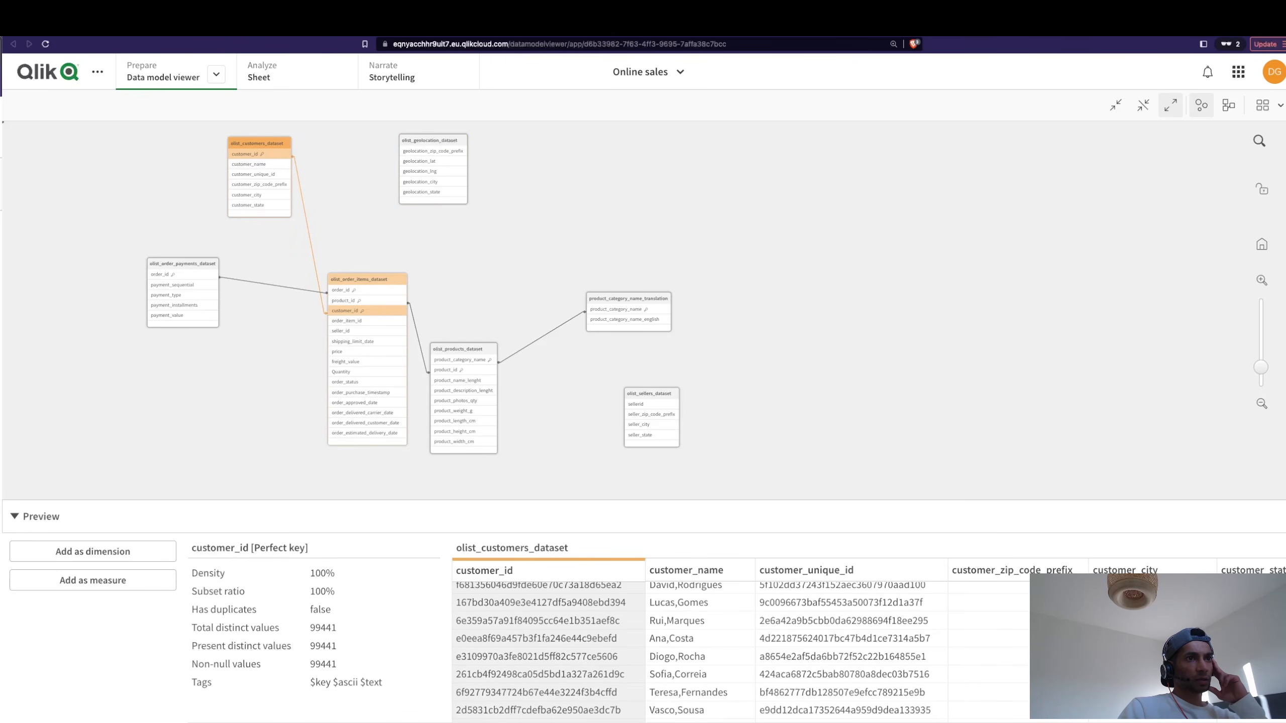
pyautogui.scroll(1, 853, 651)
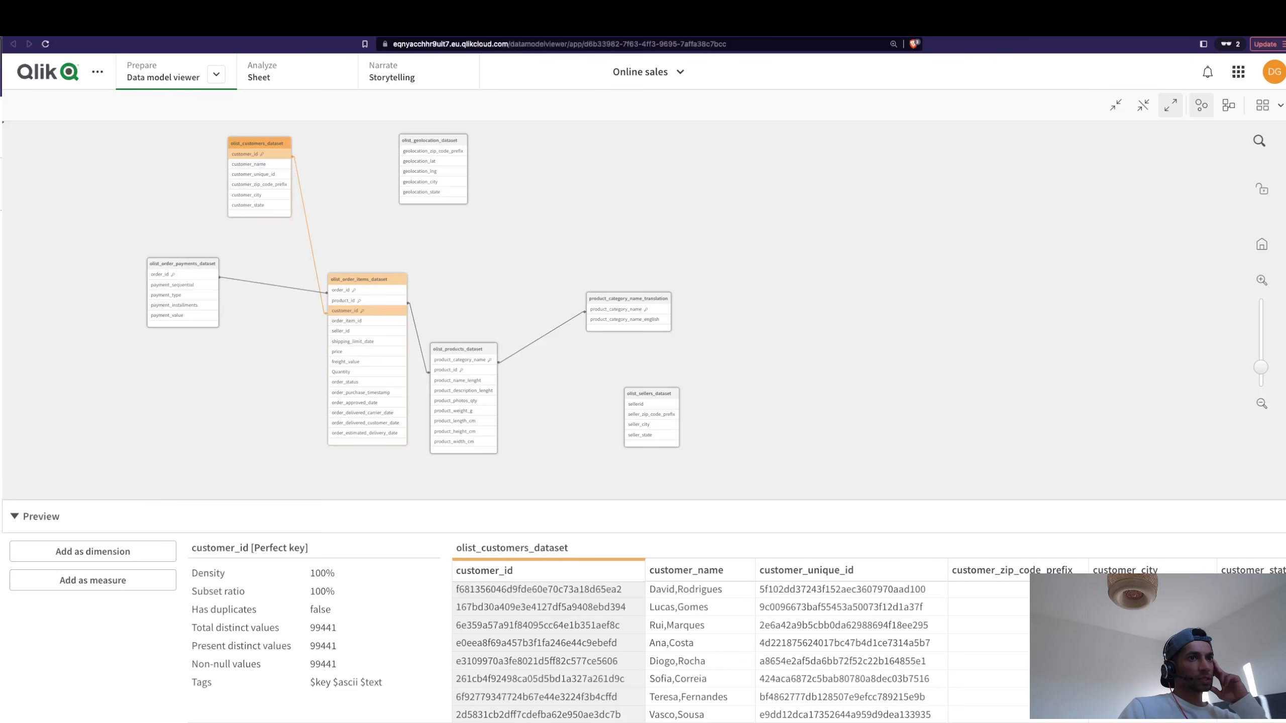
pyautogui.click(421, 142)
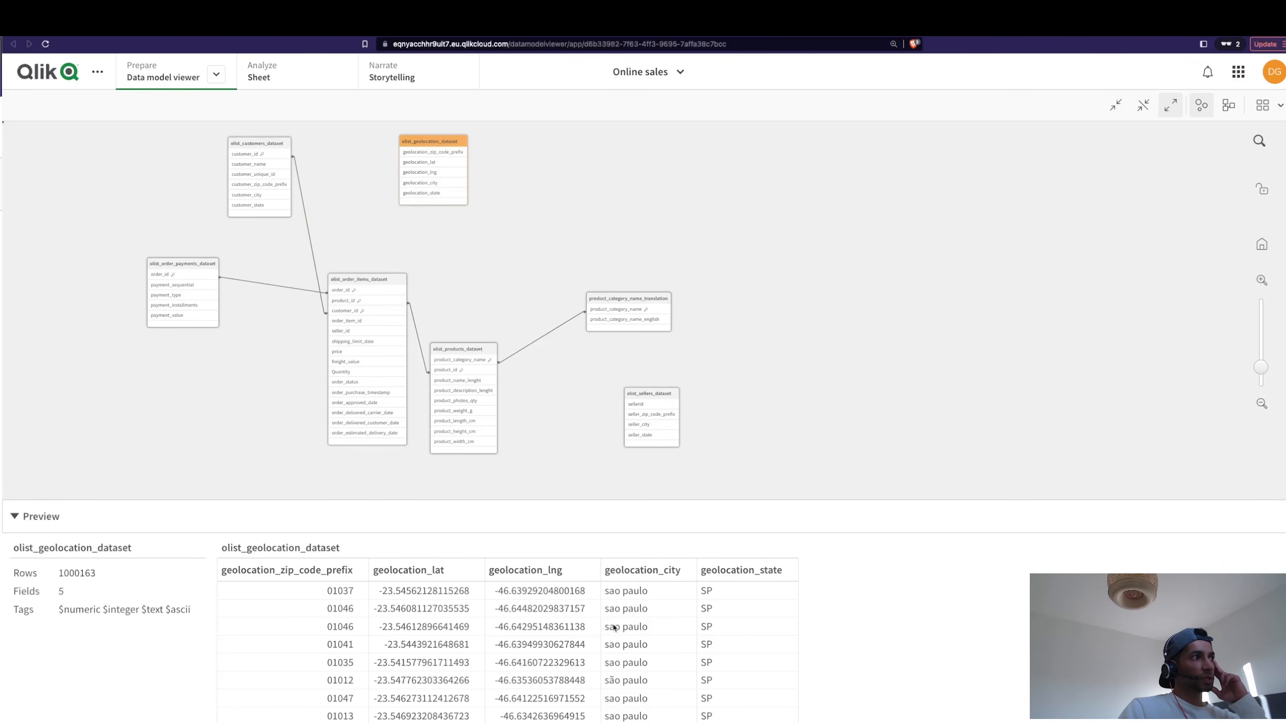
pyautogui.scroll(-3, 342, 657)
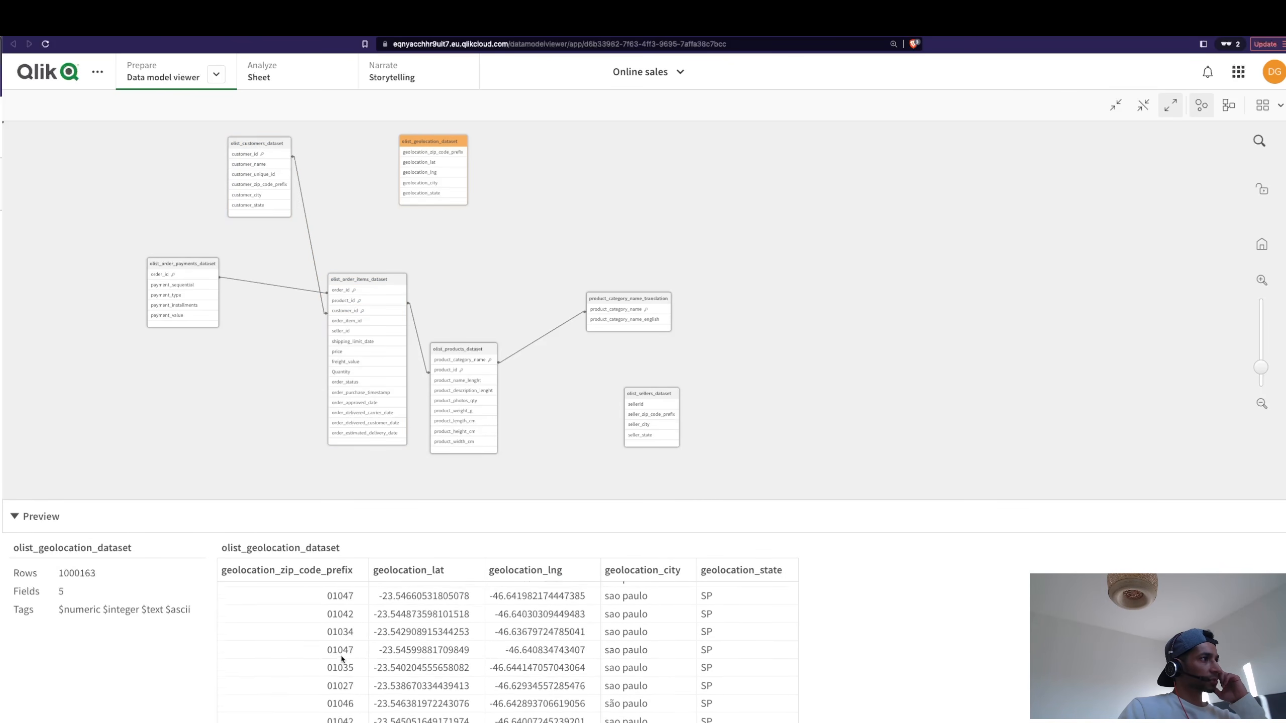
pyautogui.scroll(-1, 342, 659)
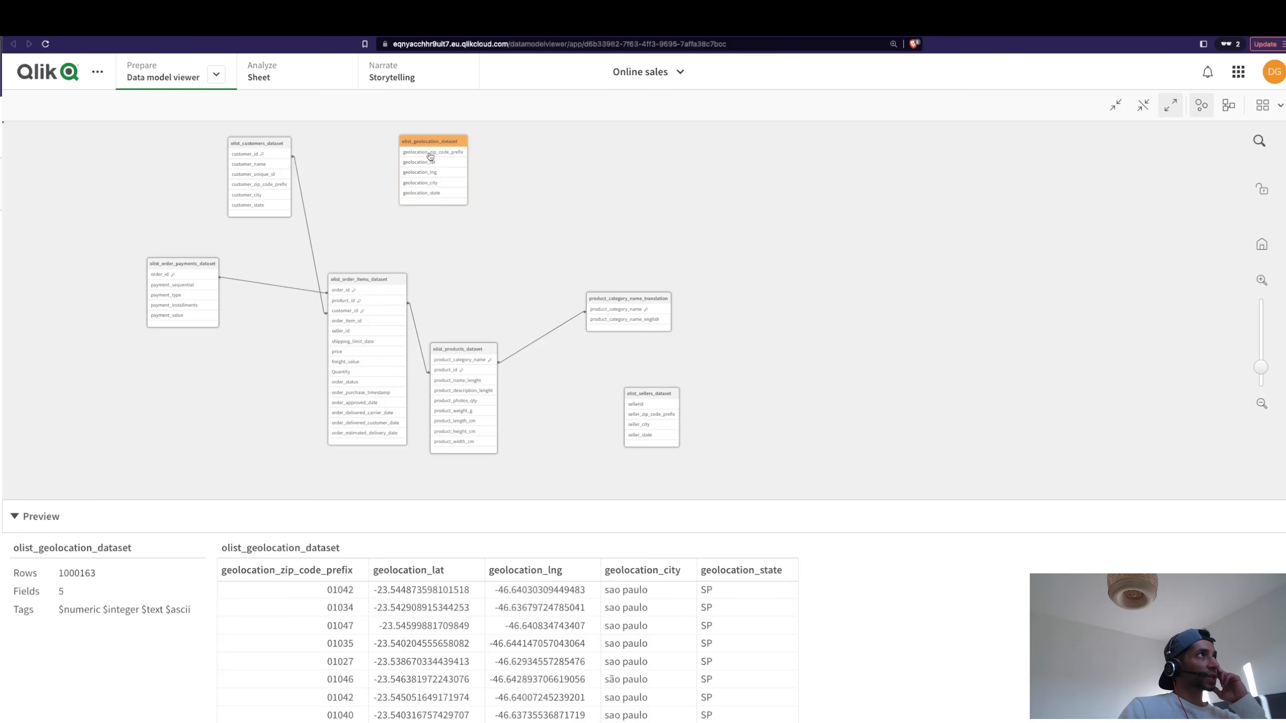
# Compare the sellerid values in olist_sellers_dataset with the seller_id column of olist_order_items_dataset.
pyautogui.moveTo(636, 413); pyautogui.dragTo(598, 395)
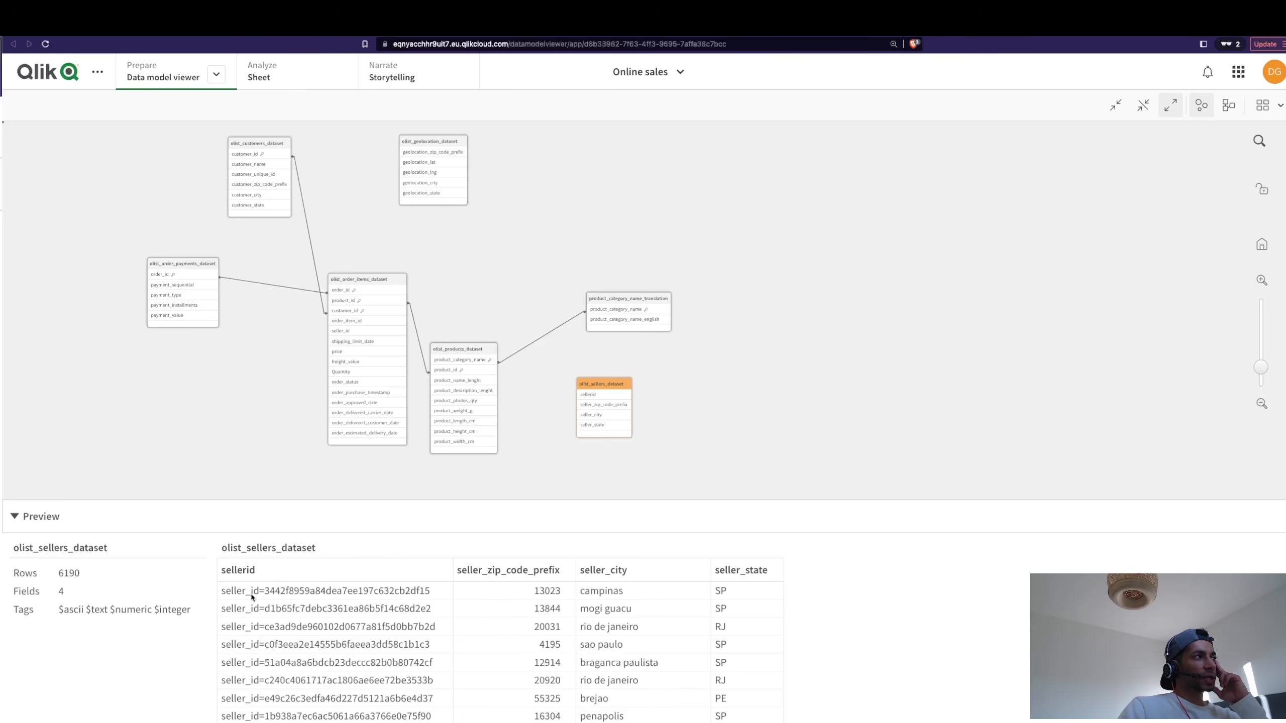
pyautogui.scroll(-5, 287, 666)
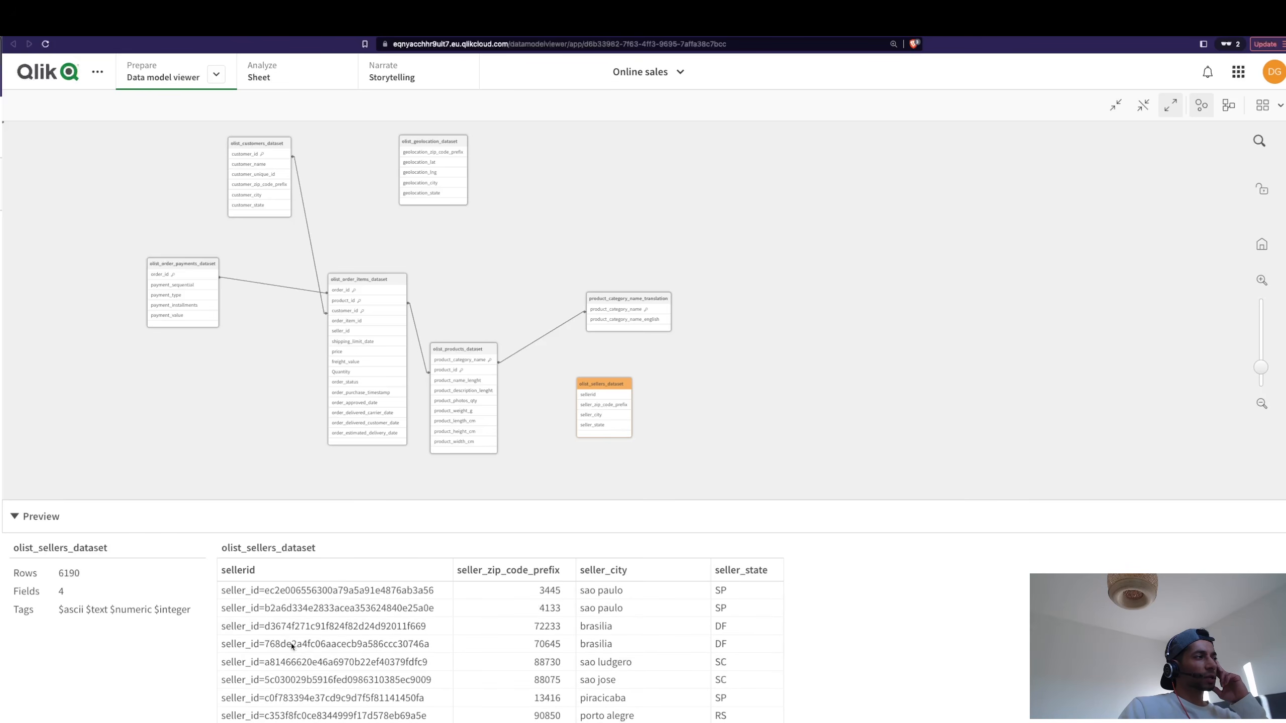
pyautogui.scroll(2, 380, 289)
pyautogui.click(380, 289)
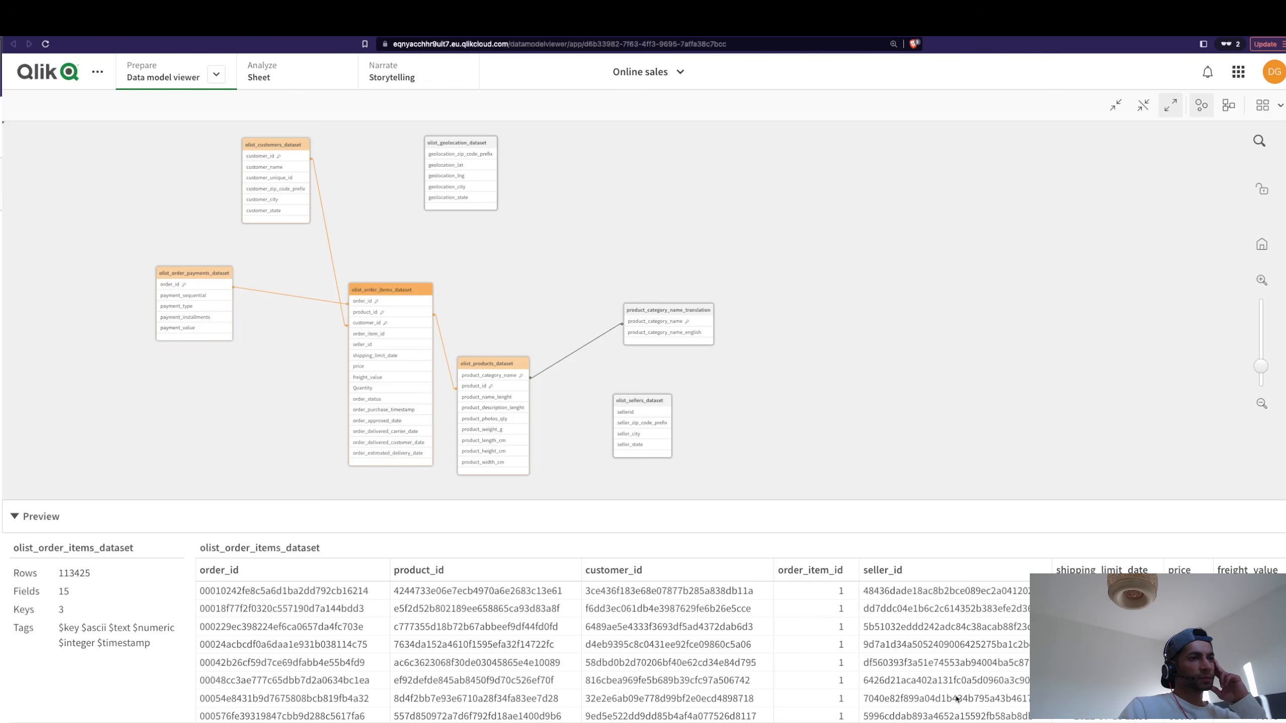
# Move olist_sellers_dataset away from the linked tables and bring olist_geolocation_dataset closer to olist_customers_dataset in the data model.
pyautogui.moveTo(643, 409); pyautogui.dragTo(805, 387)
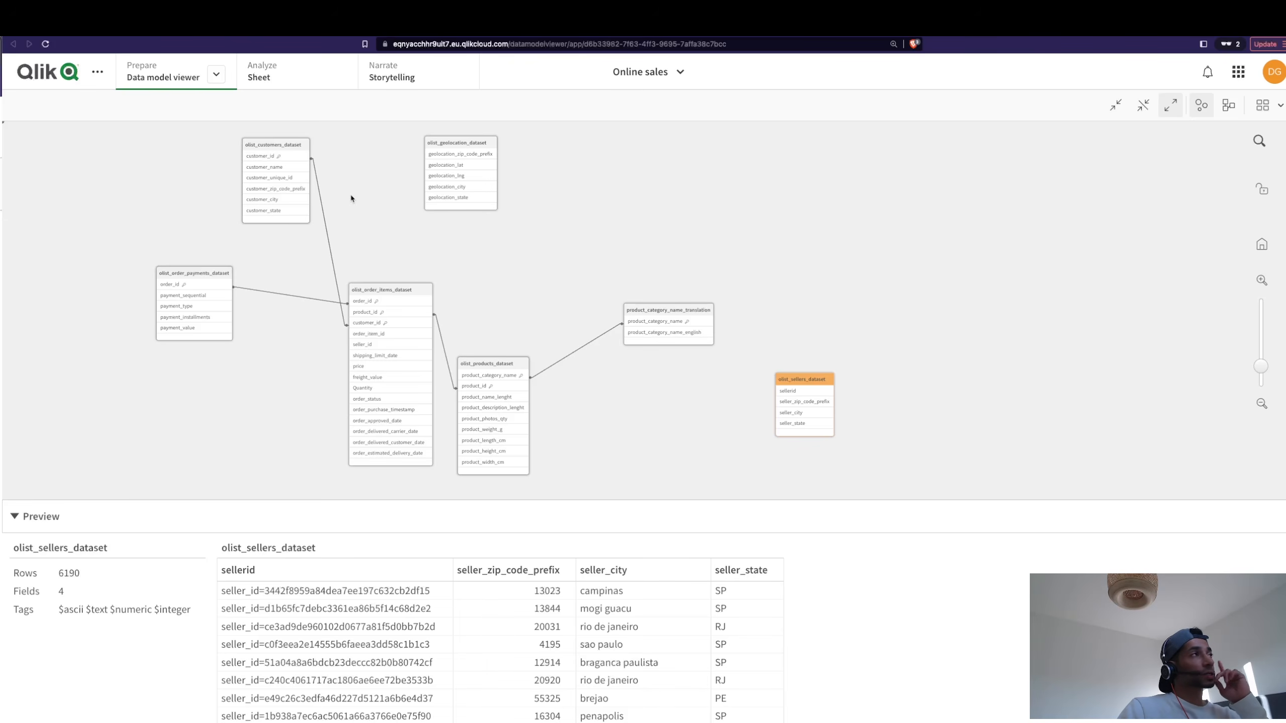
pyautogui.moveTo(441, 142); pyautogui.dragTo(384, 153)
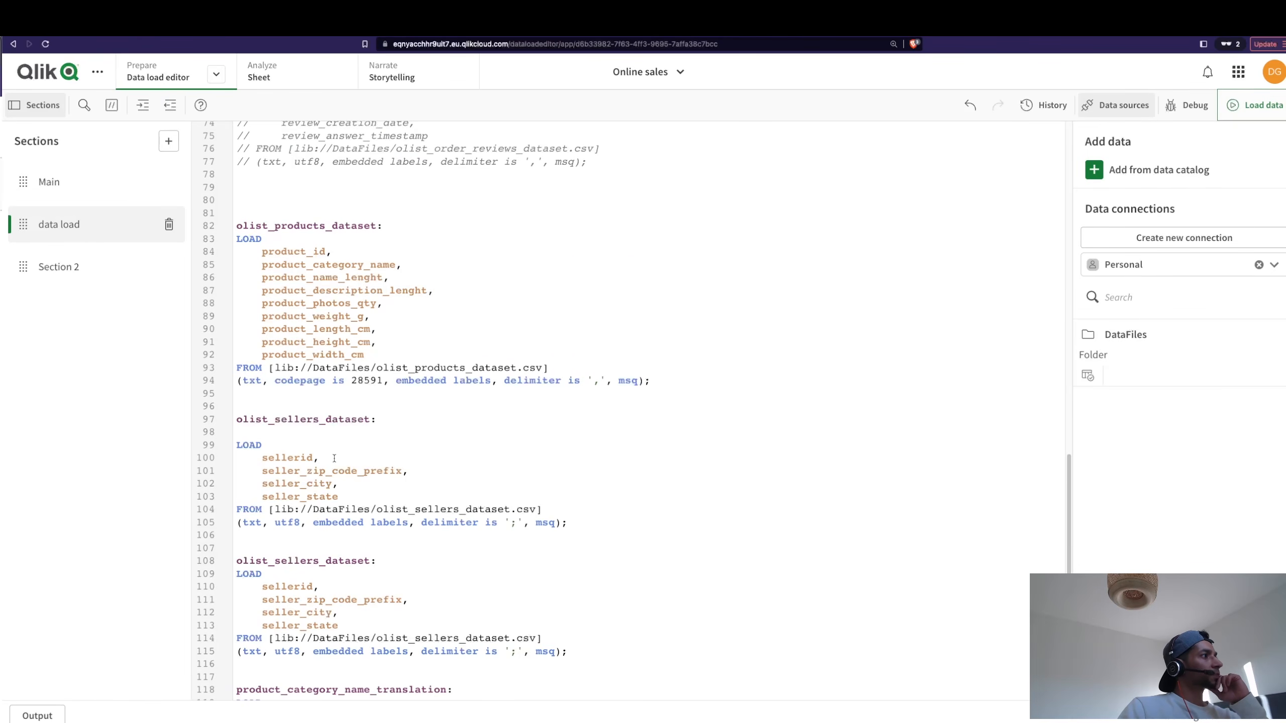
# Alias geolocation_zip_code_prefix as customer_zip_code_prefix in the olist_geolocation_dataset load, and reload the data to check the model.
pyautogui.scroll(-3, 334, 459)
pyautogui.scroll(20, 344, 532)
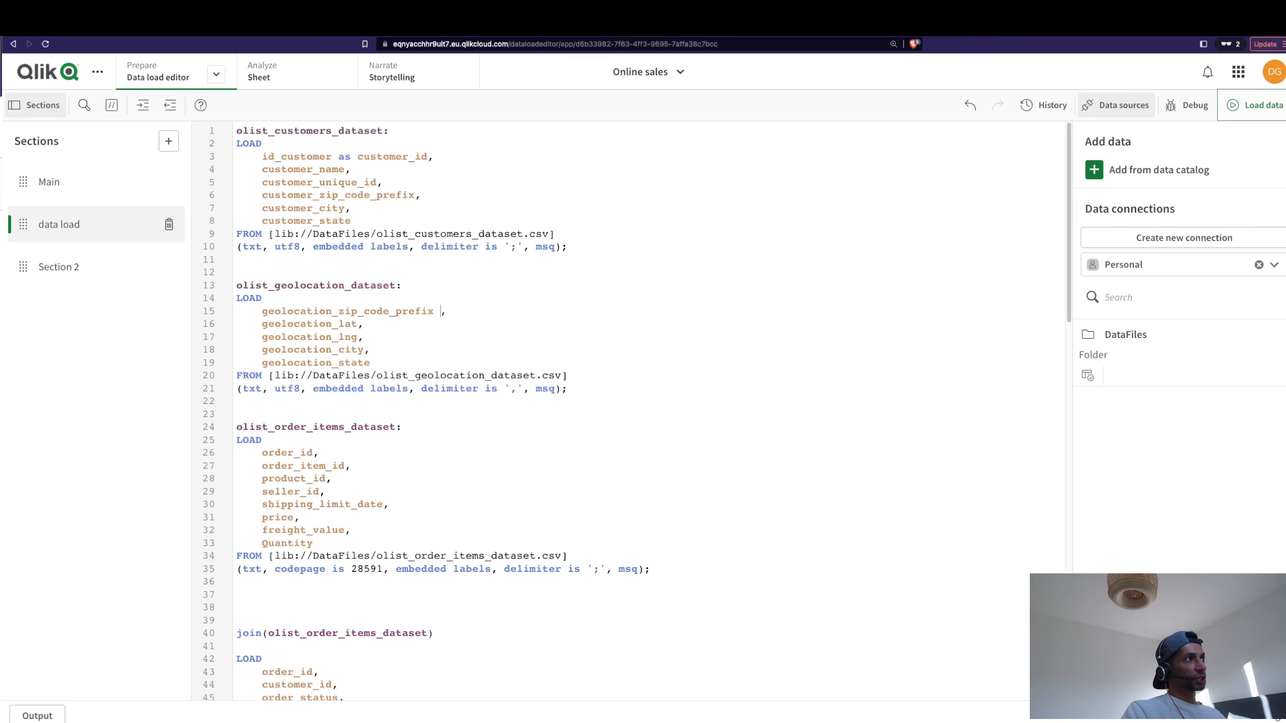
pyautogui.click(454, 311)
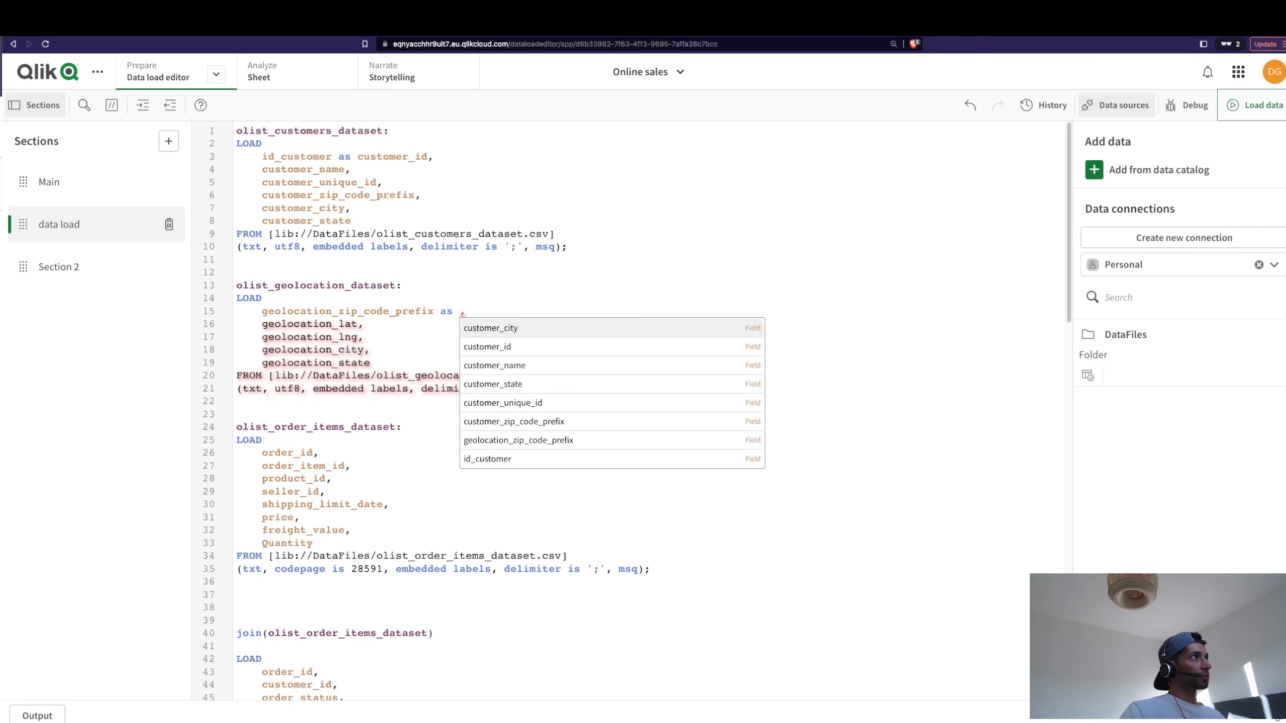
pyautogui.write('cust')
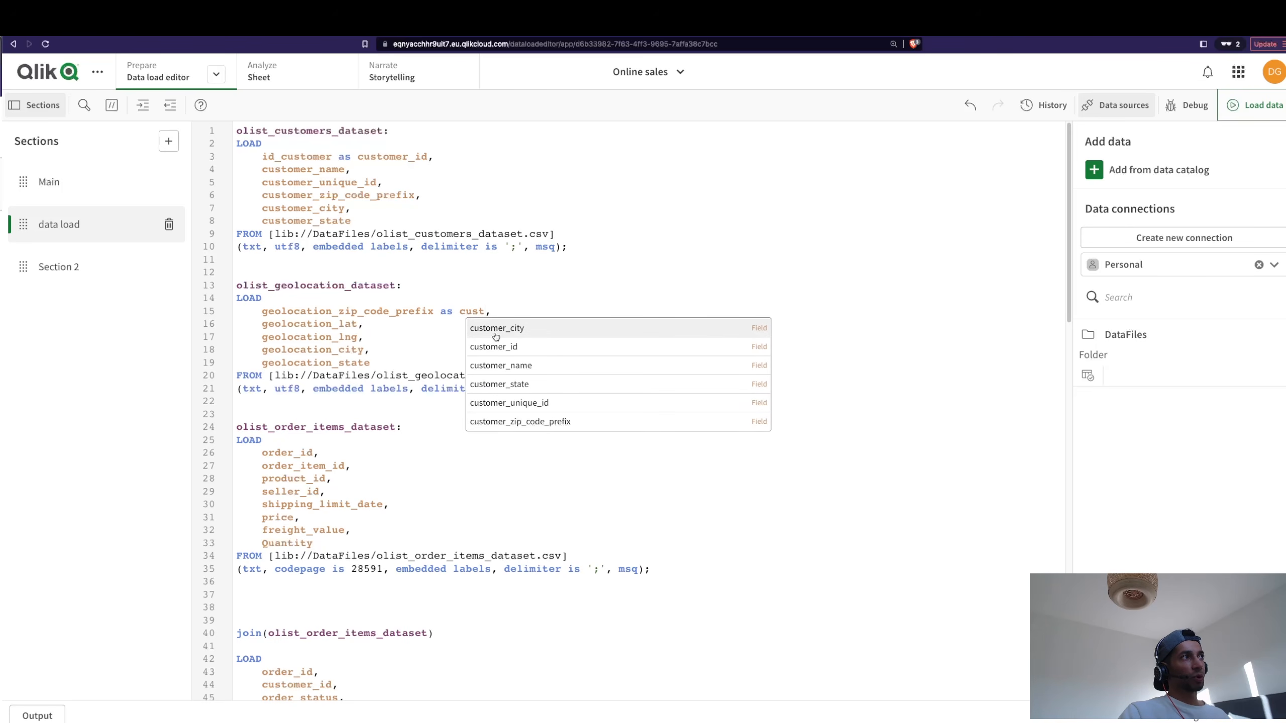
pyautogui.click(521, 422)
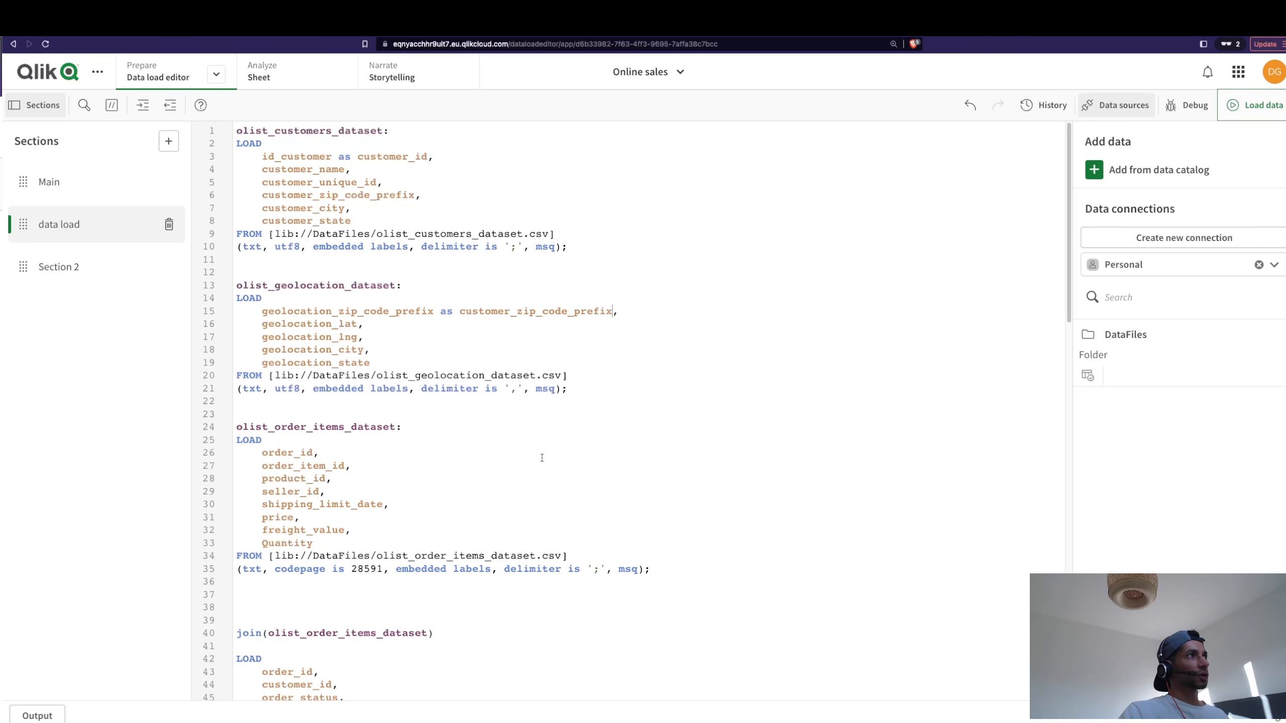
pyautogui.click(1244, 114)
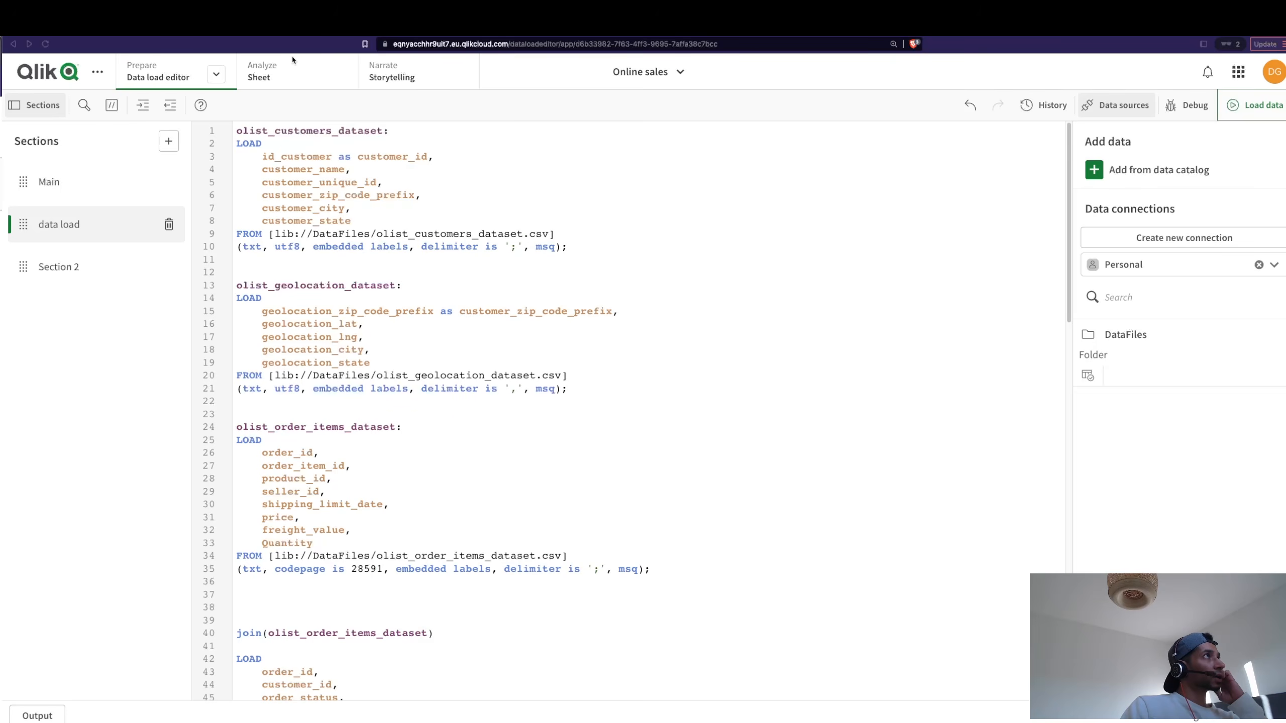
pyautogui.click(244, 34)
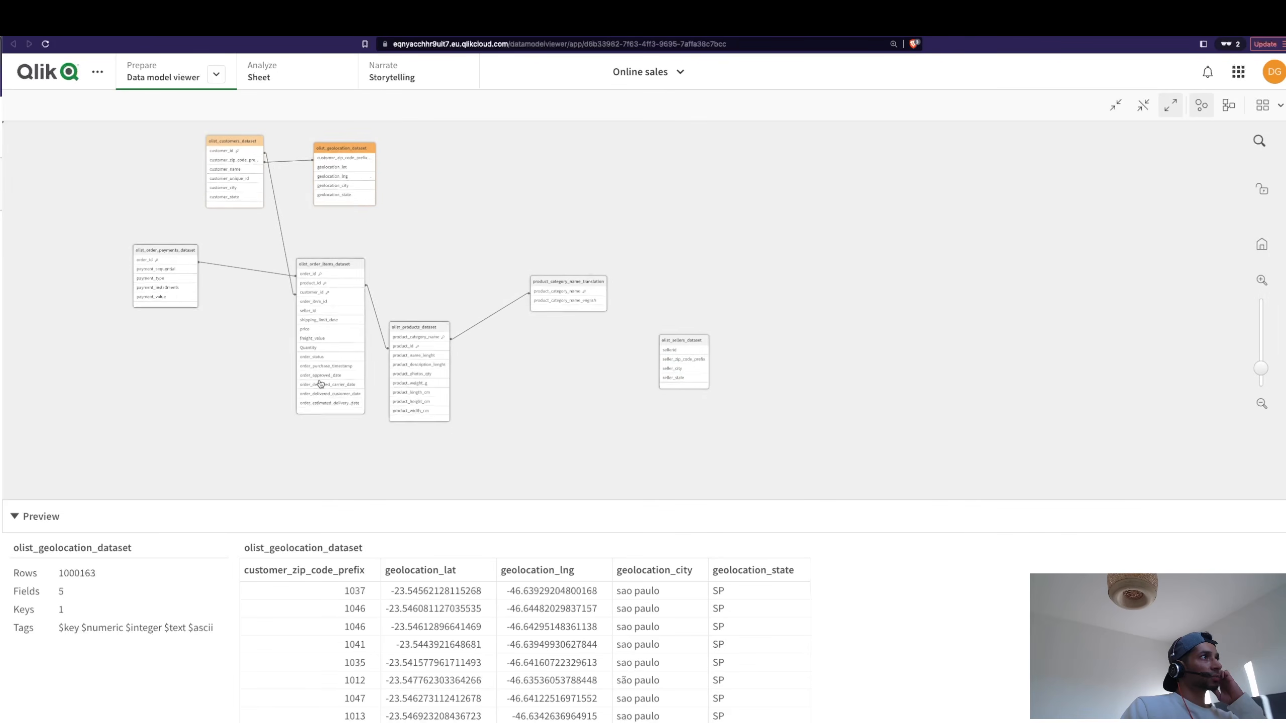
# Rearrange the data model so olist_geolocation_dataset sits beside olist_customers_dataset, and olist_products_dataset and product_category_name_translation lie above the order items table.
pyautogui.moveTo(250, 146); pyautogui.dragTo(180, 140)
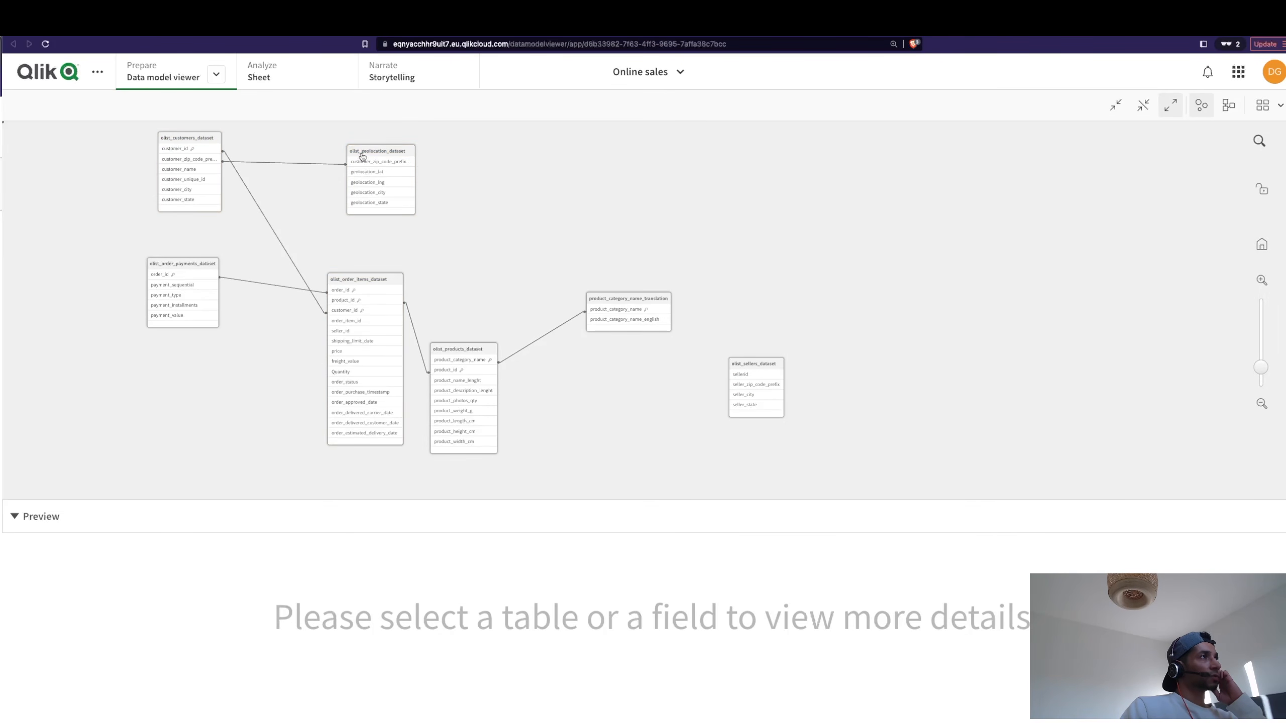
pyautogui.moveTo(363, 163); pyautogui.dragTo(84, 165)
pyautogui.moveTo(446, 350); pyautogui.dragTo(456, 174)
pyautogui.moveTo(630, 301); pyautogui.dragTo(585, 143)
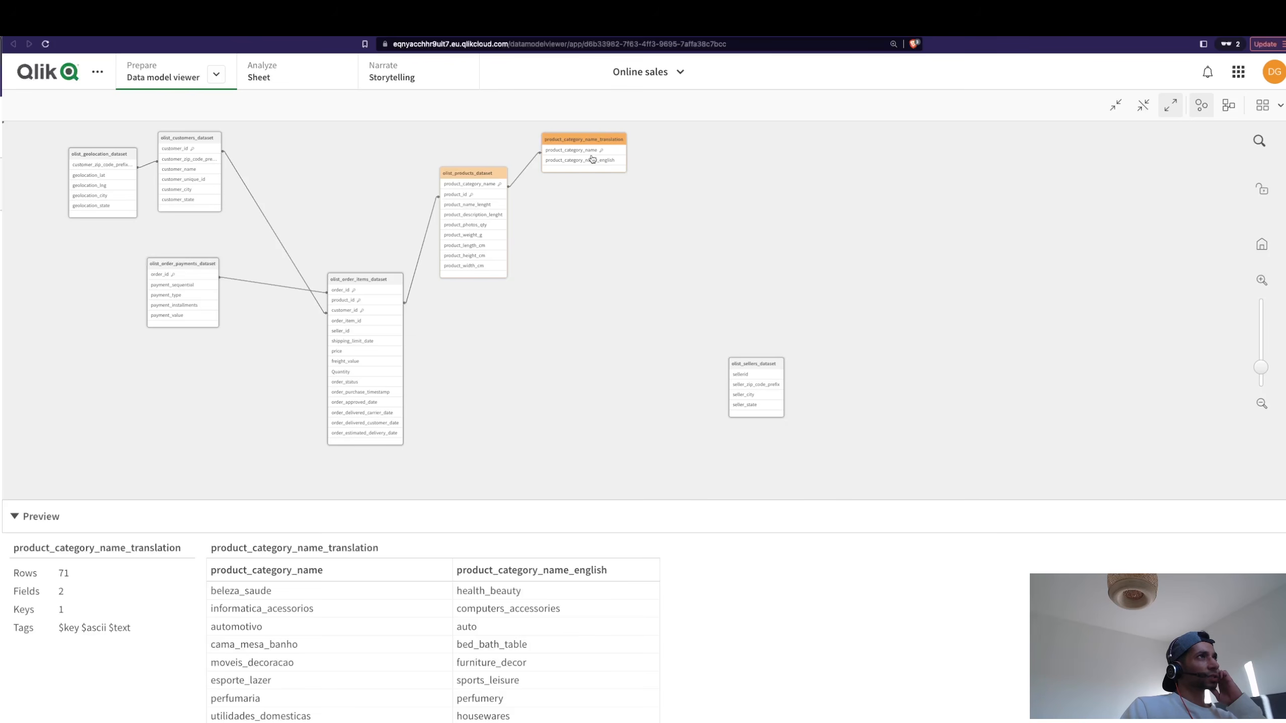
# Review the previewed rows of product_category_name_translation, and move olist_sellers_dataset closer to olist_order_items_dataset in the data model.
pyautogui.scroll(-10, 321, 636)
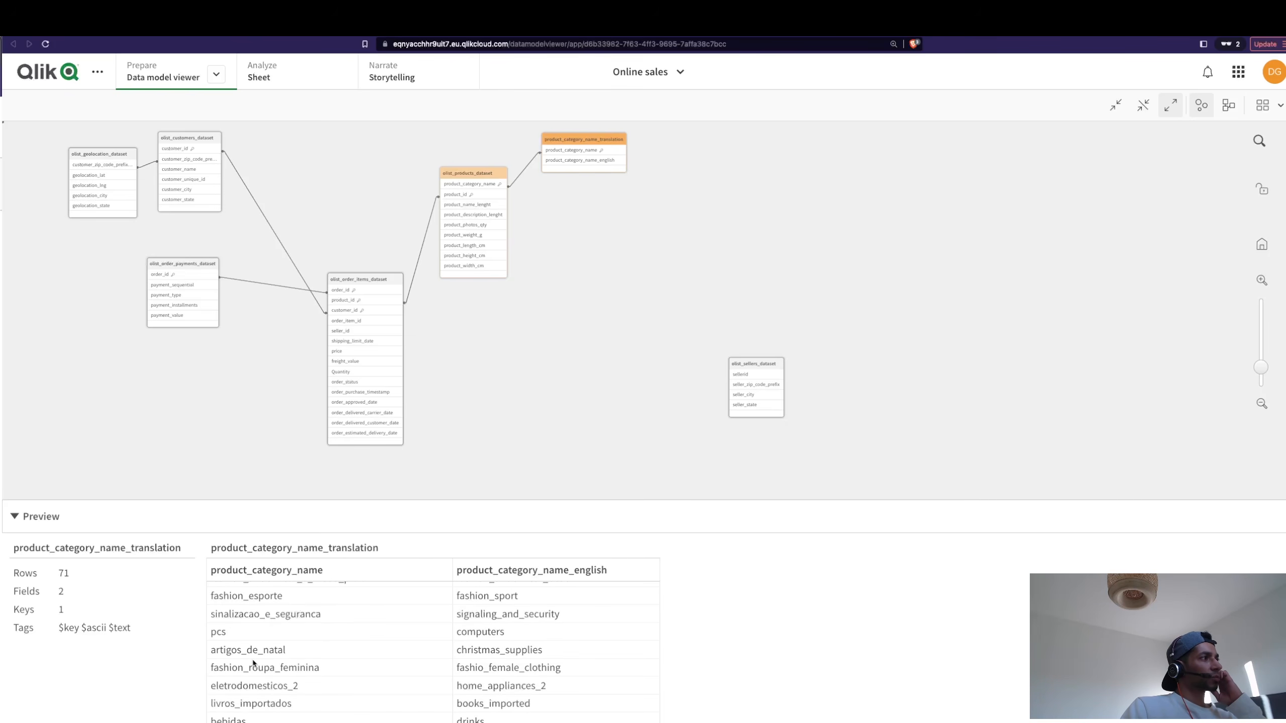
pyautogui.scroll(-1, 533, 648)
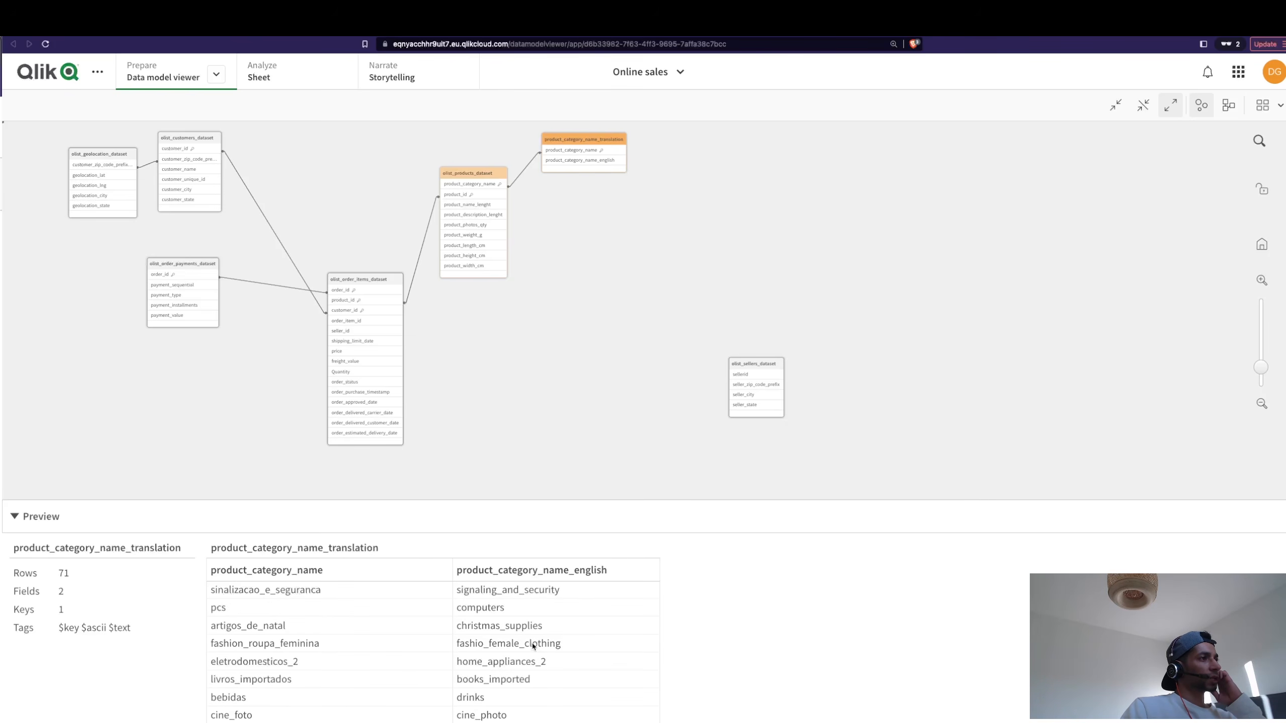
pyautogui.moveTo(563, 137); pyautogui.dragTo(571, 145)
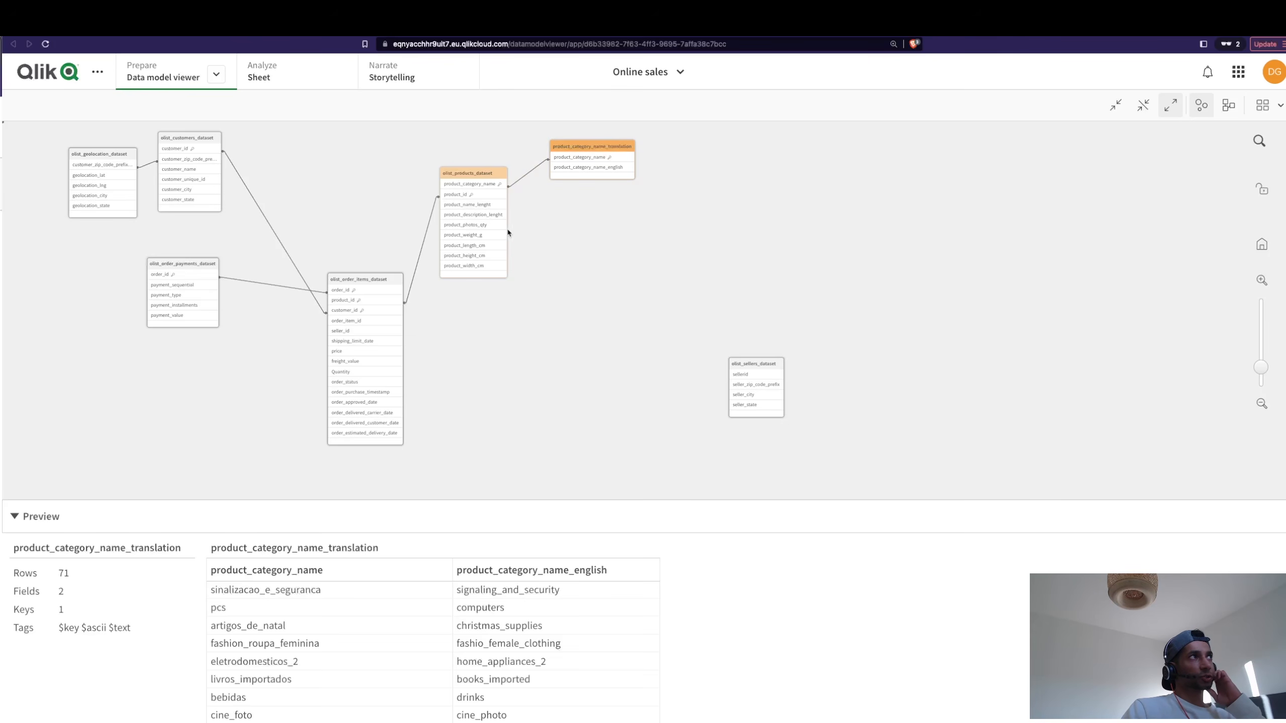
pyautogui.moveTo(751, 368); pyautogui.dragTo(511, 312)
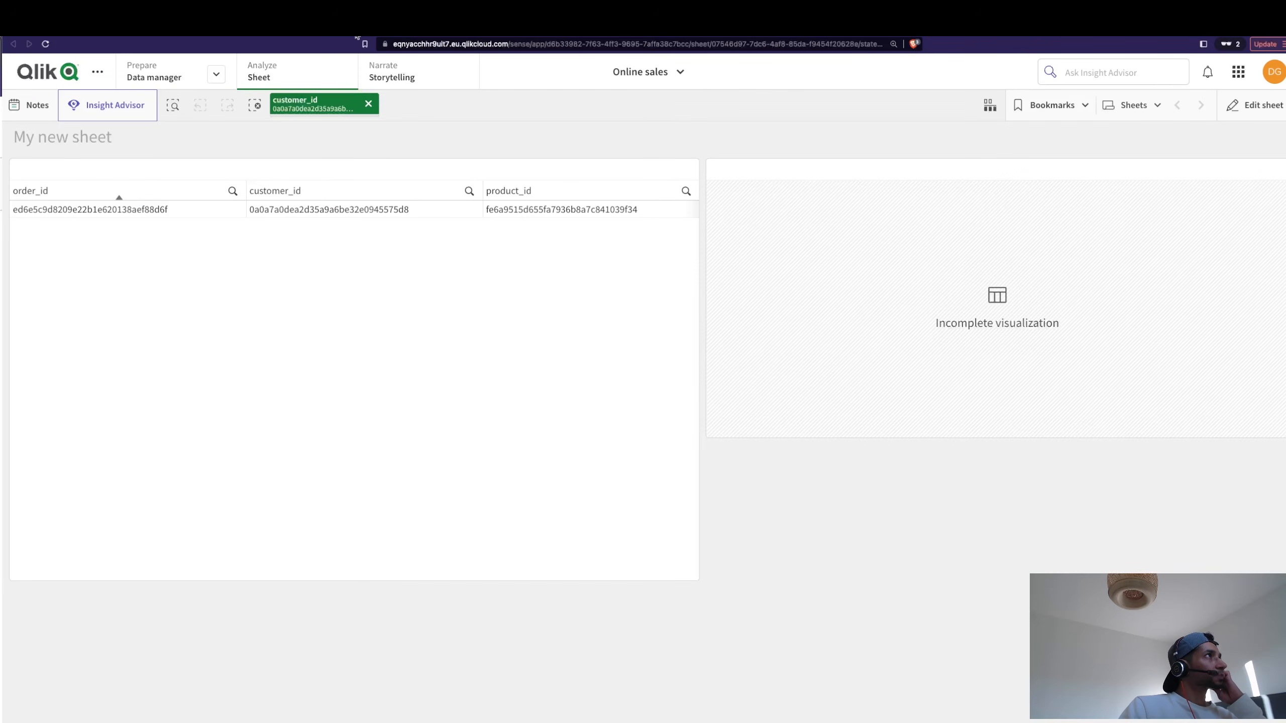
# On My new sheet, clear the customer_id selection and delete the incomplete table that uses the invalid id_customer dimension.
pyautogui.click(368, 104)
pyautogui.click(1242, 115)
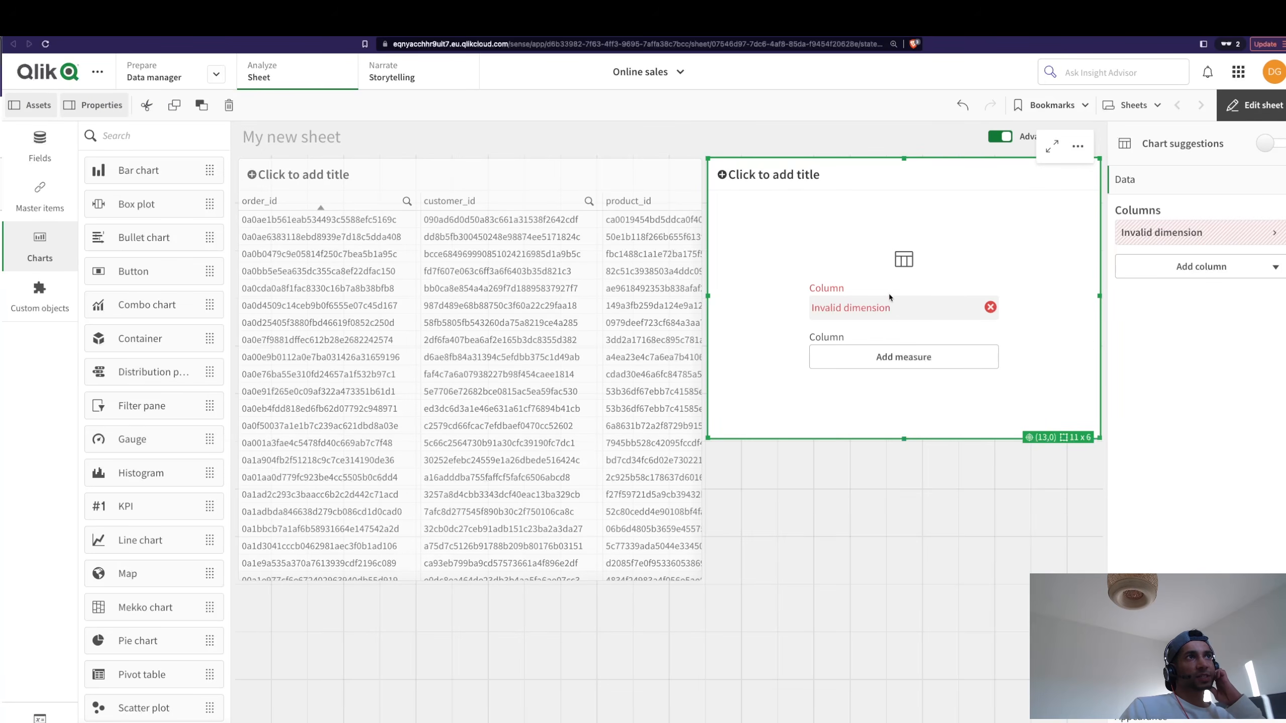
pyautogui.click(1164, 233)
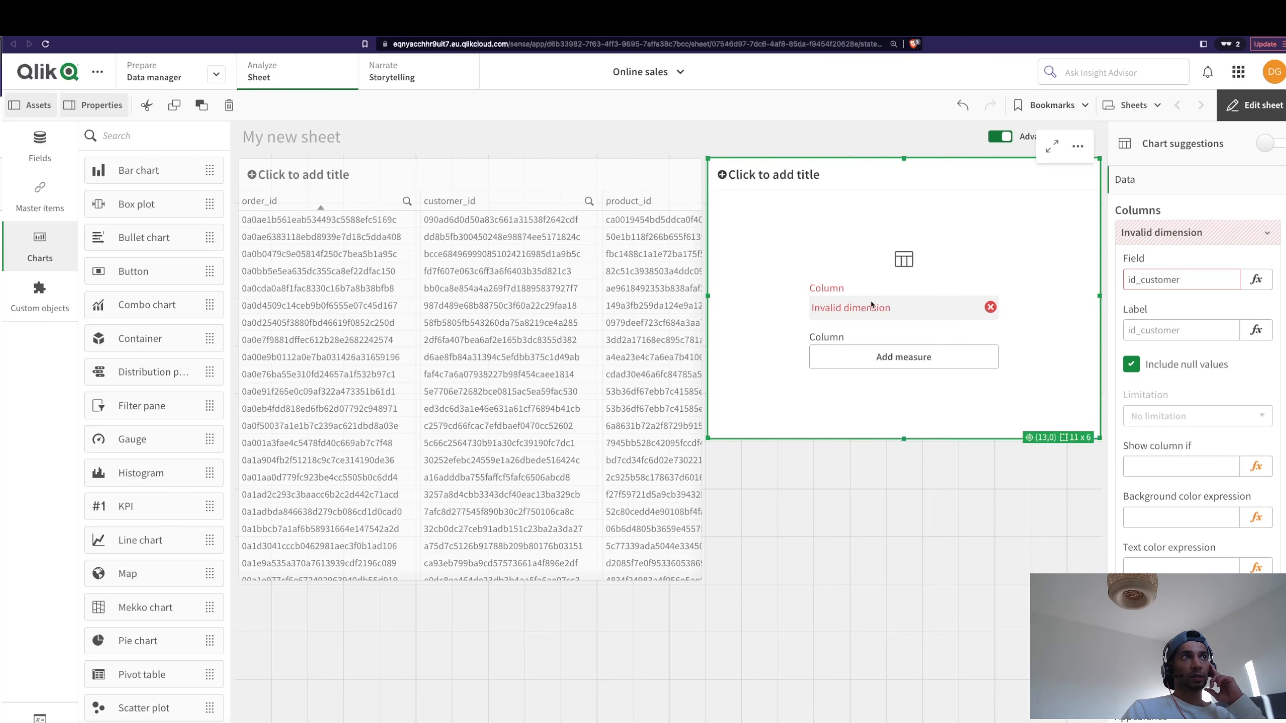
pyautogui.press('Delete')
pyautogui.rightClick(489, 336)
pyautogui.click(781, 369)
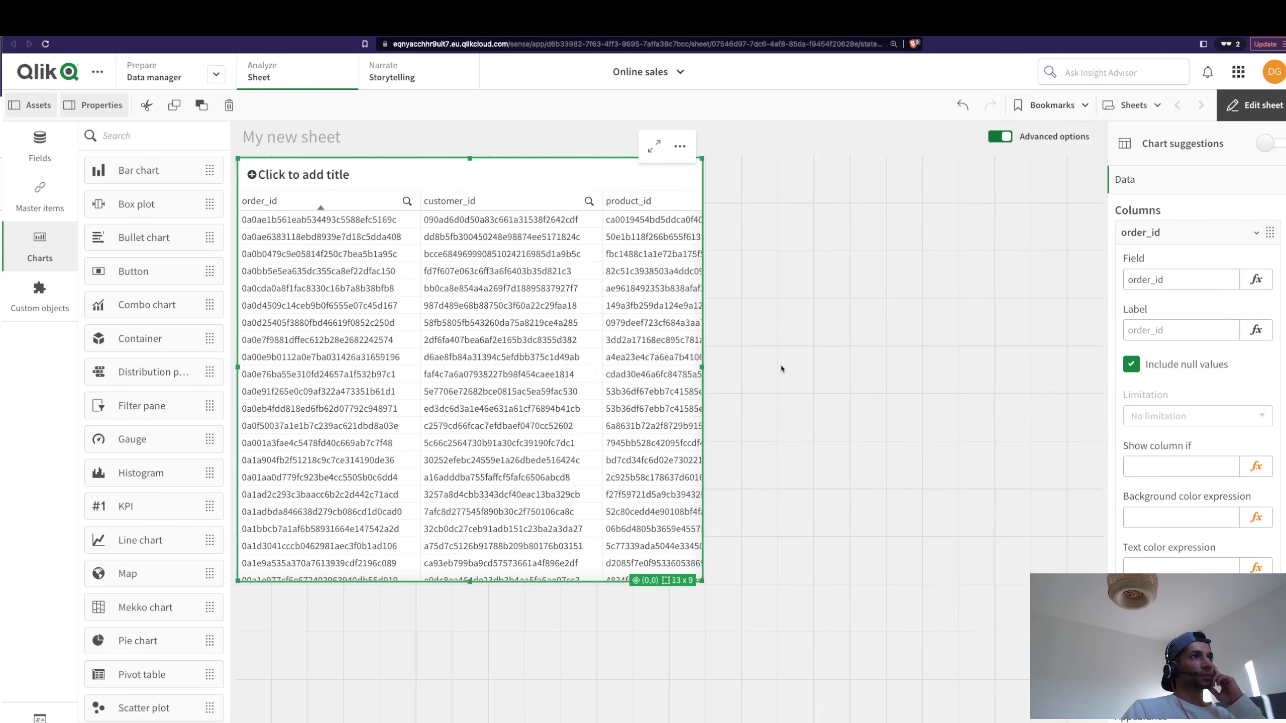
pyautogui.click(1248, 106)
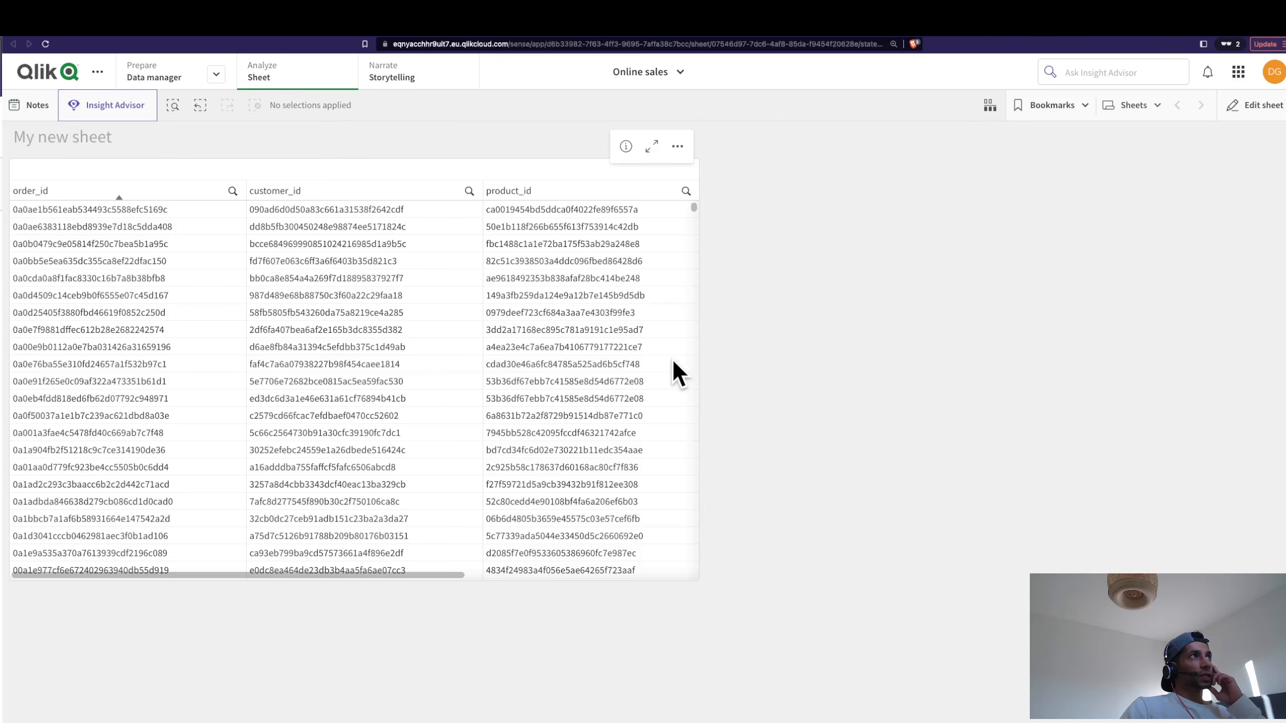
pyautogui.click(1255, 105)
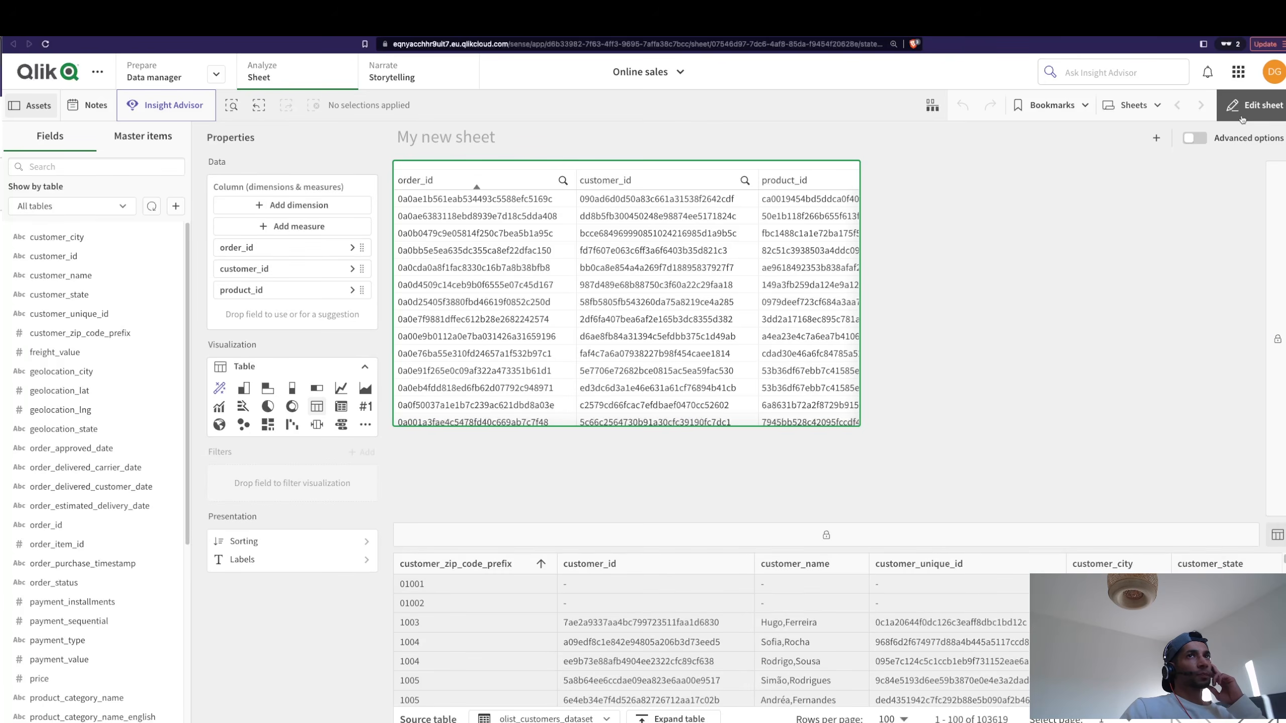
pyautogui.click(1251, 105)
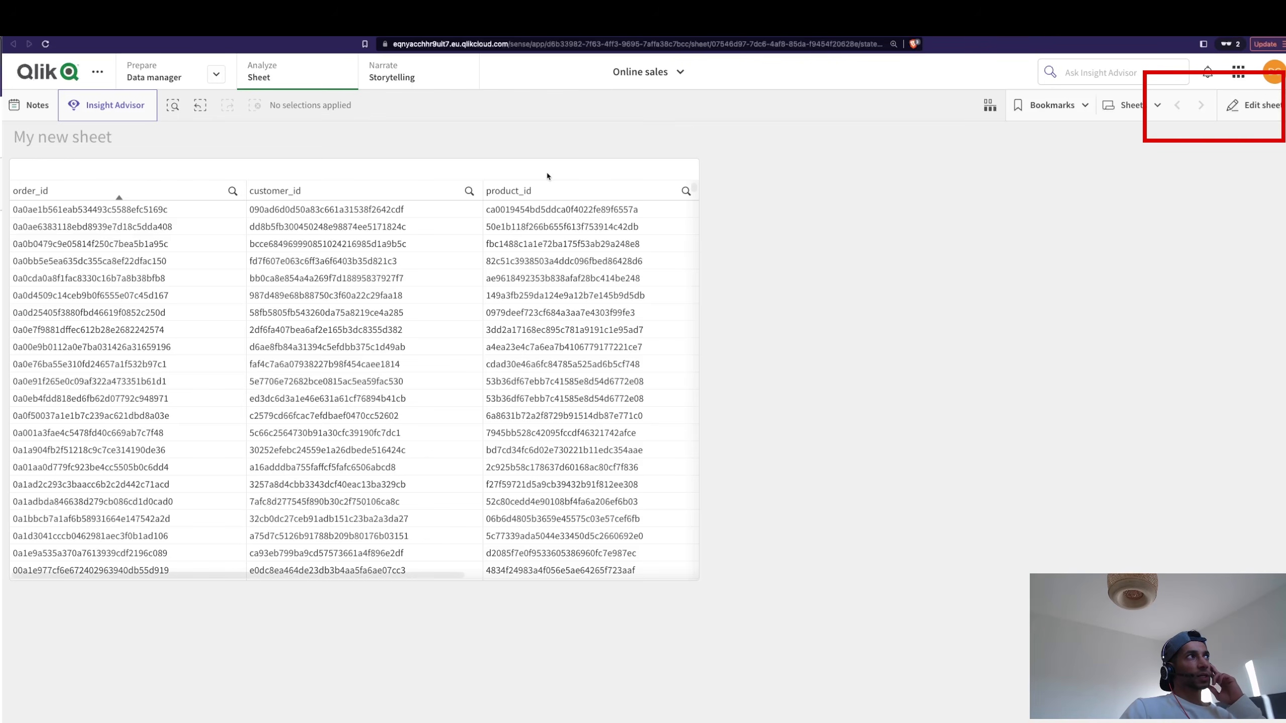
# Filter the table to product_id 3dd2a17168ec895c781a9191c1e95ad7 and look through the selection options of that field.
pyautogui.click(514, 313)
pyautogui.click(272, 333)
pyautogui.click(215, 331)
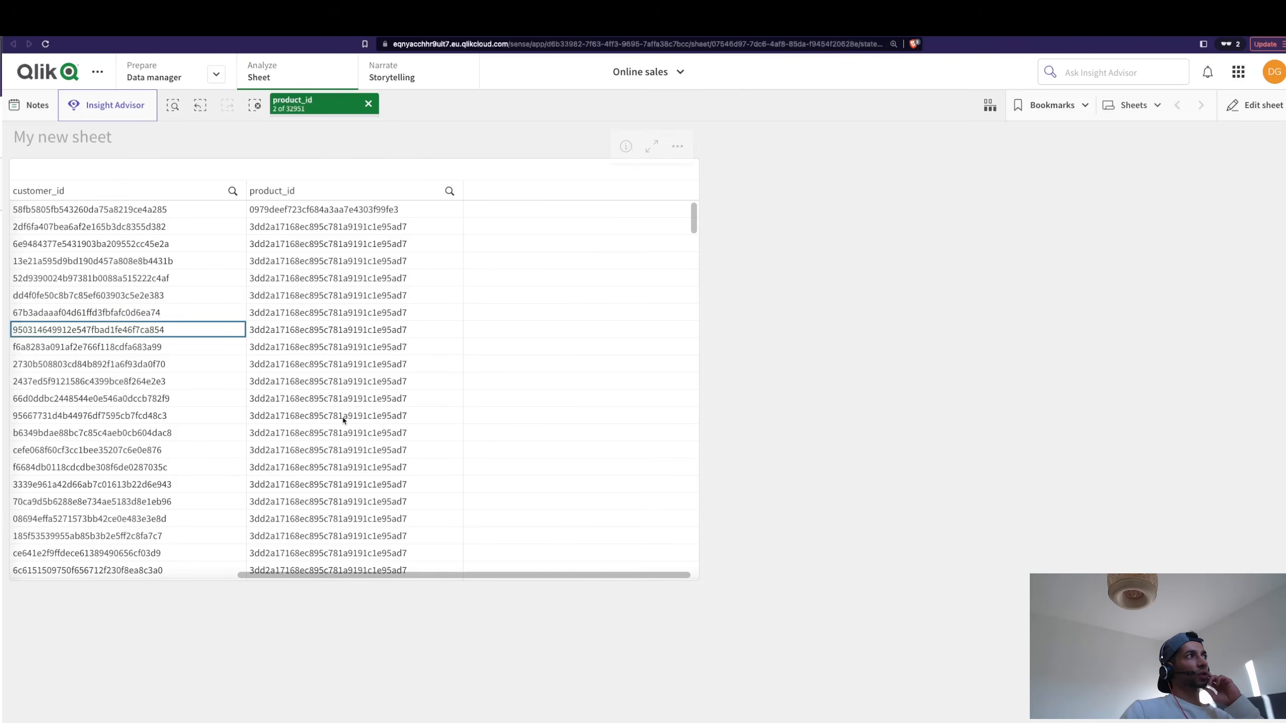
pyautogui.click(382, 330)
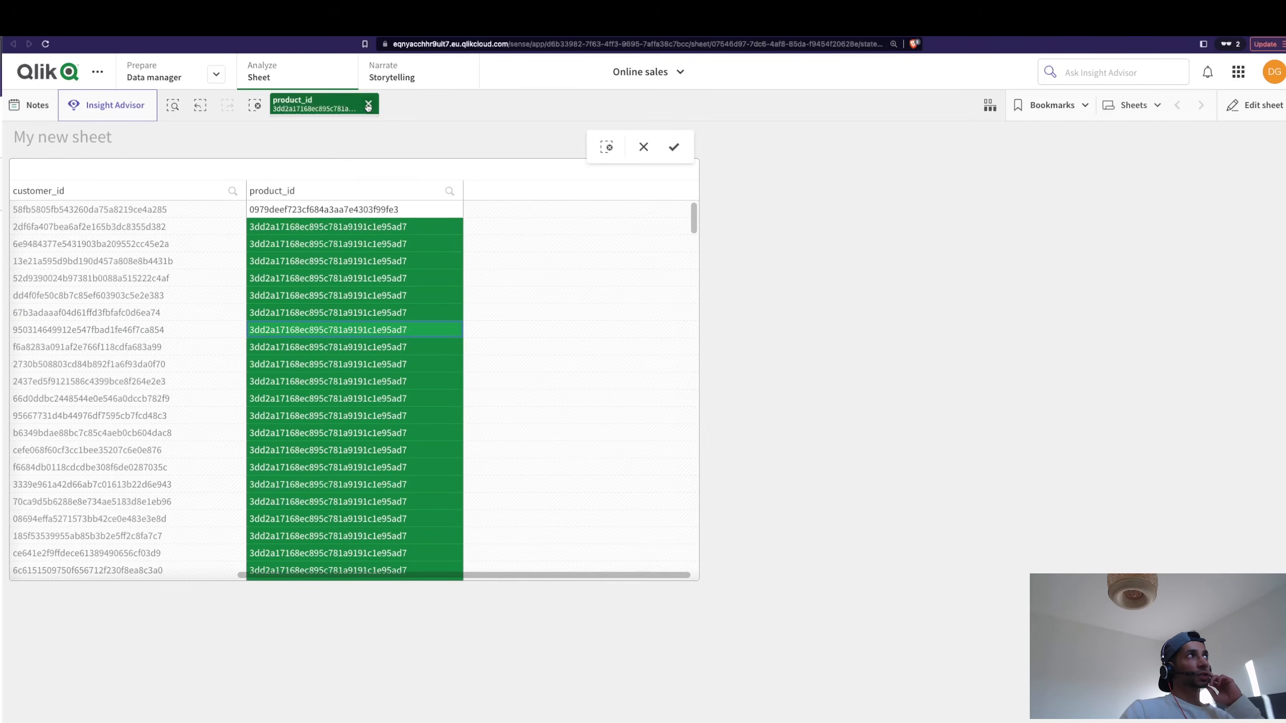
pyautogui.click(300, 104)
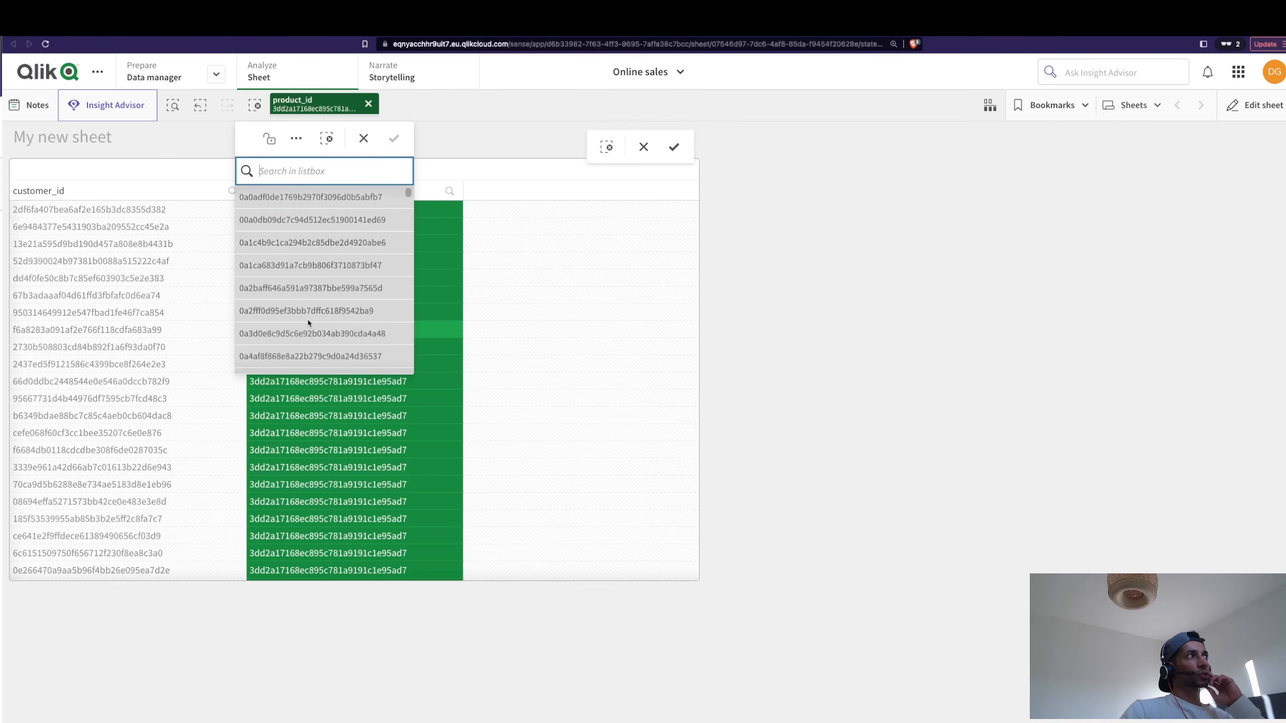
pyautogui.click(297, 138)
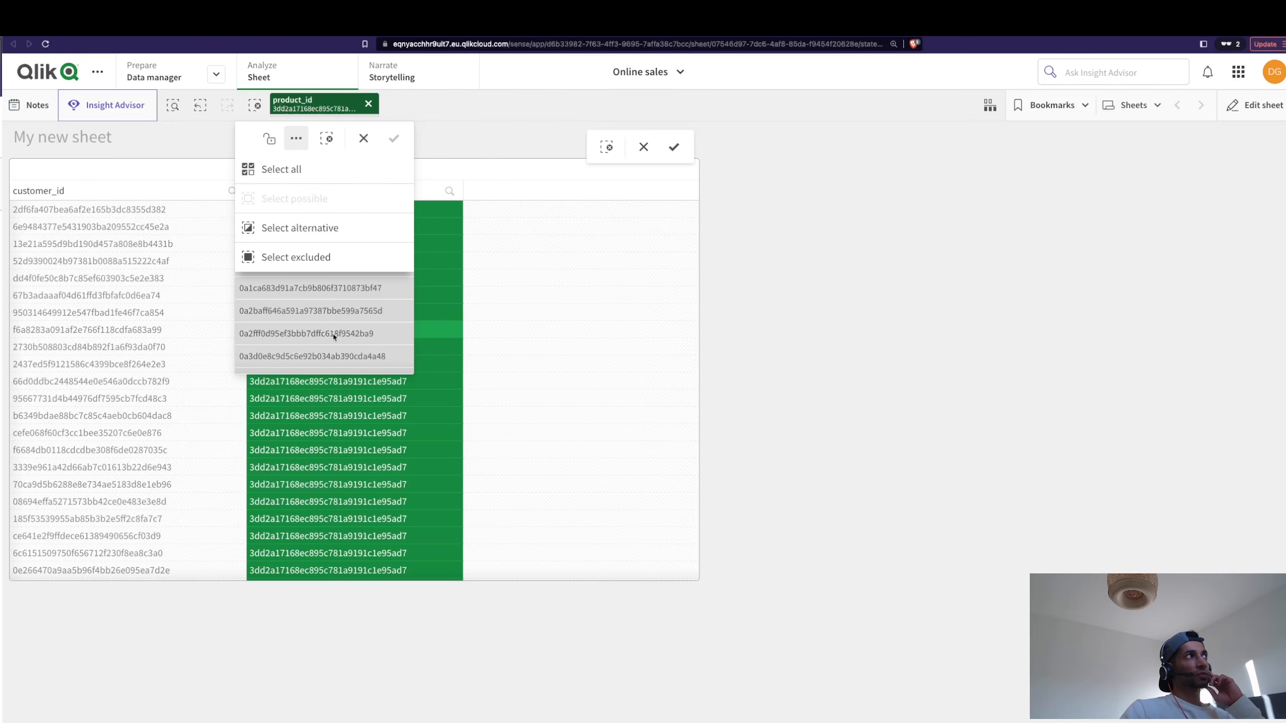
pyautogui.click(488, 126)
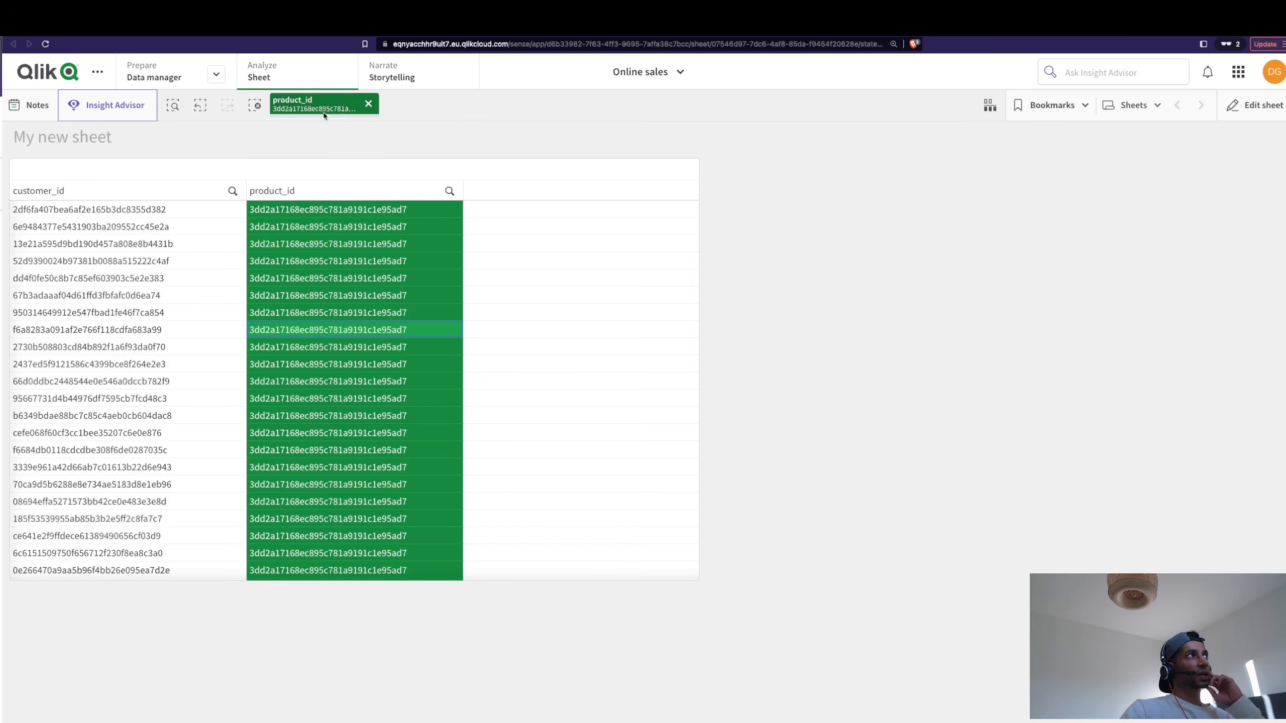
# Replace the product_id filter with 82c51c3938503a4ddc096fbed86428d6, check the matching rows, and clear the filter again.
pyautogui.click(368, 104)
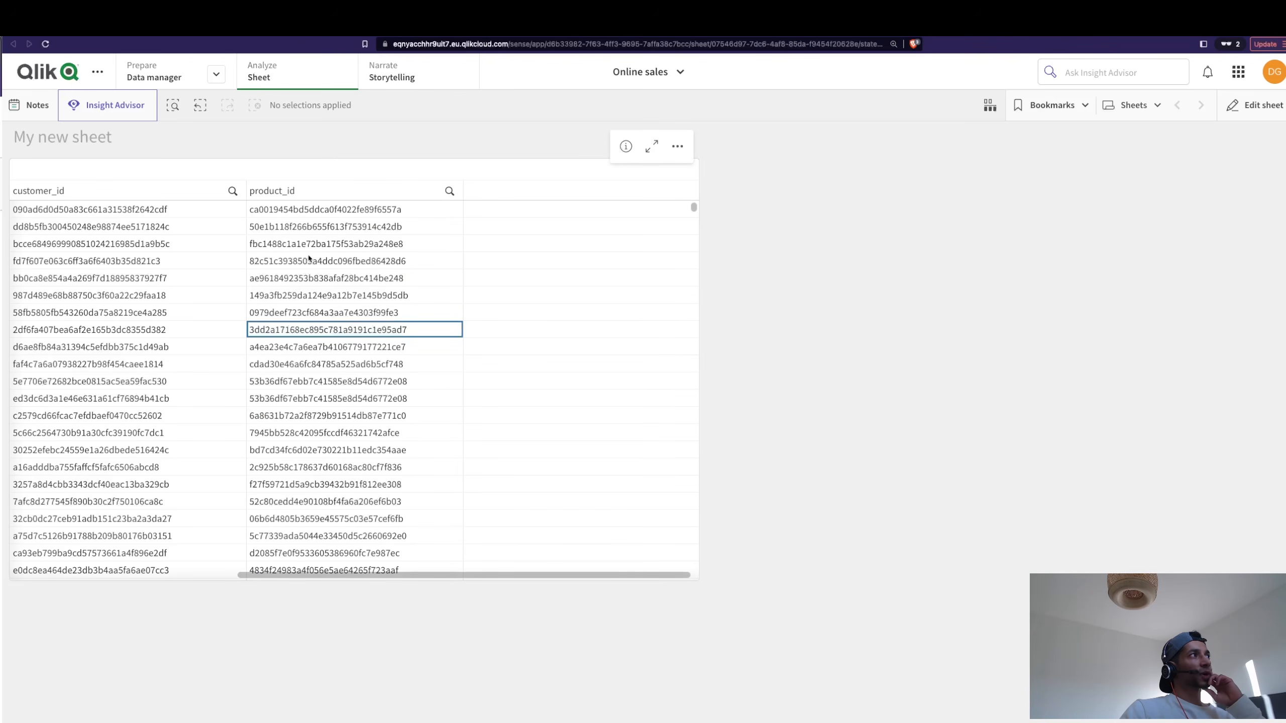
pyautogui.click(328, 261)
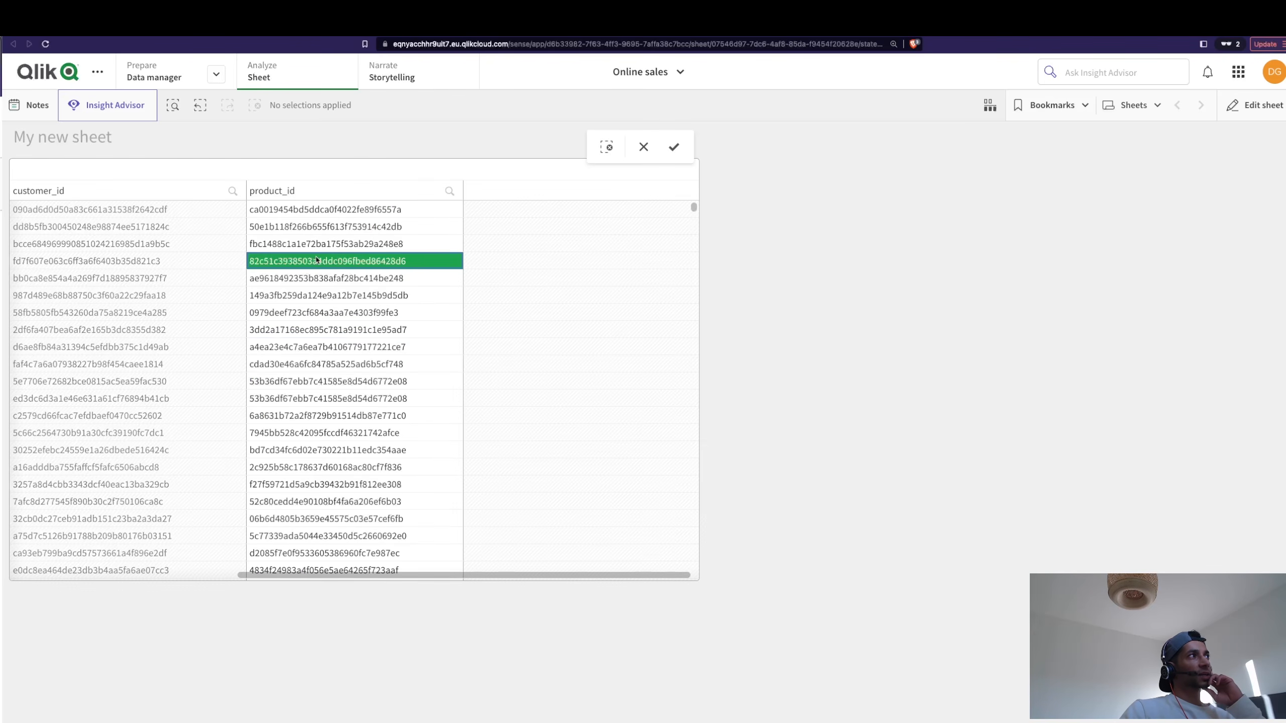
pyautogui.click(674, 147)
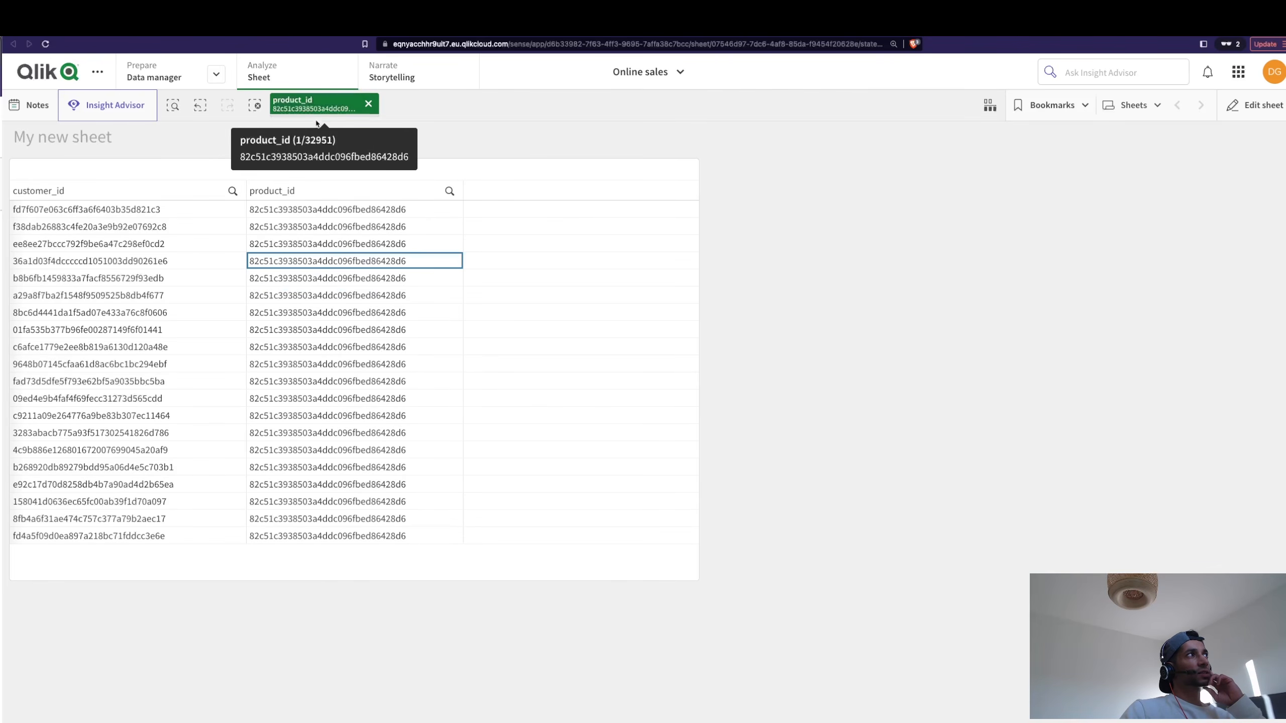
pyautogui.click(186, 34)
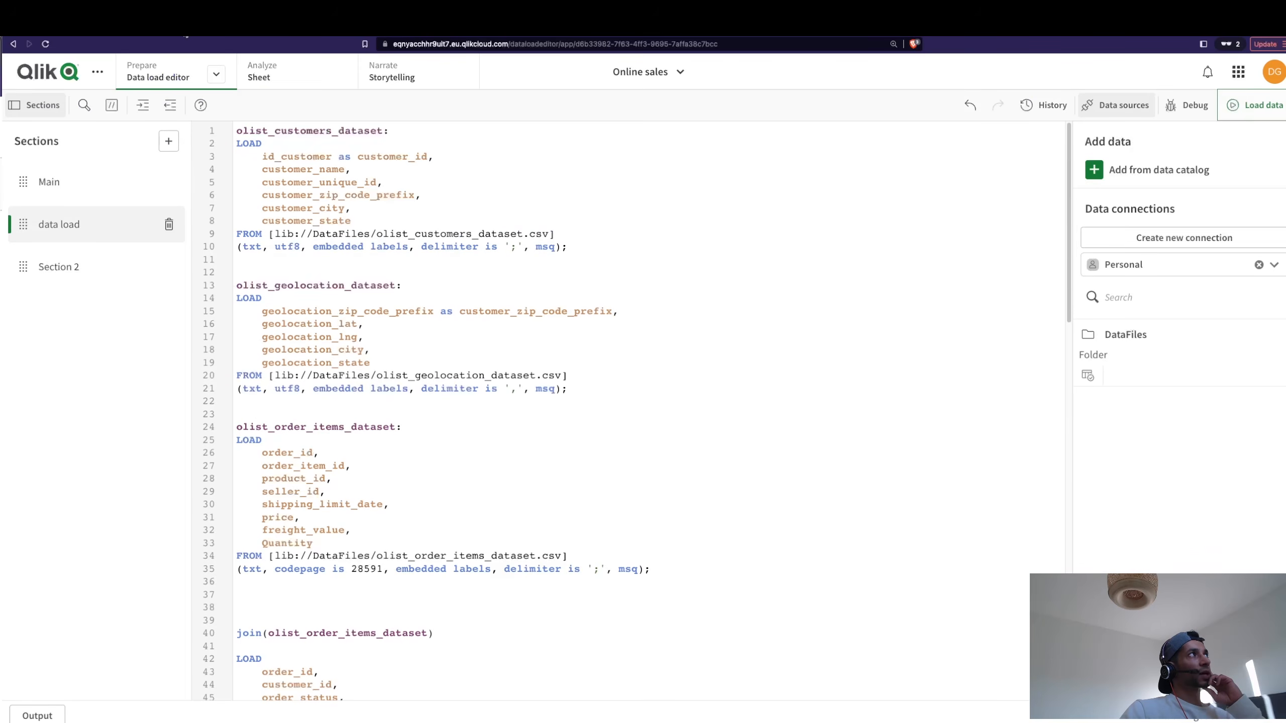
pyautogui.click(357, 36)
pyautogui.click(368, 105)
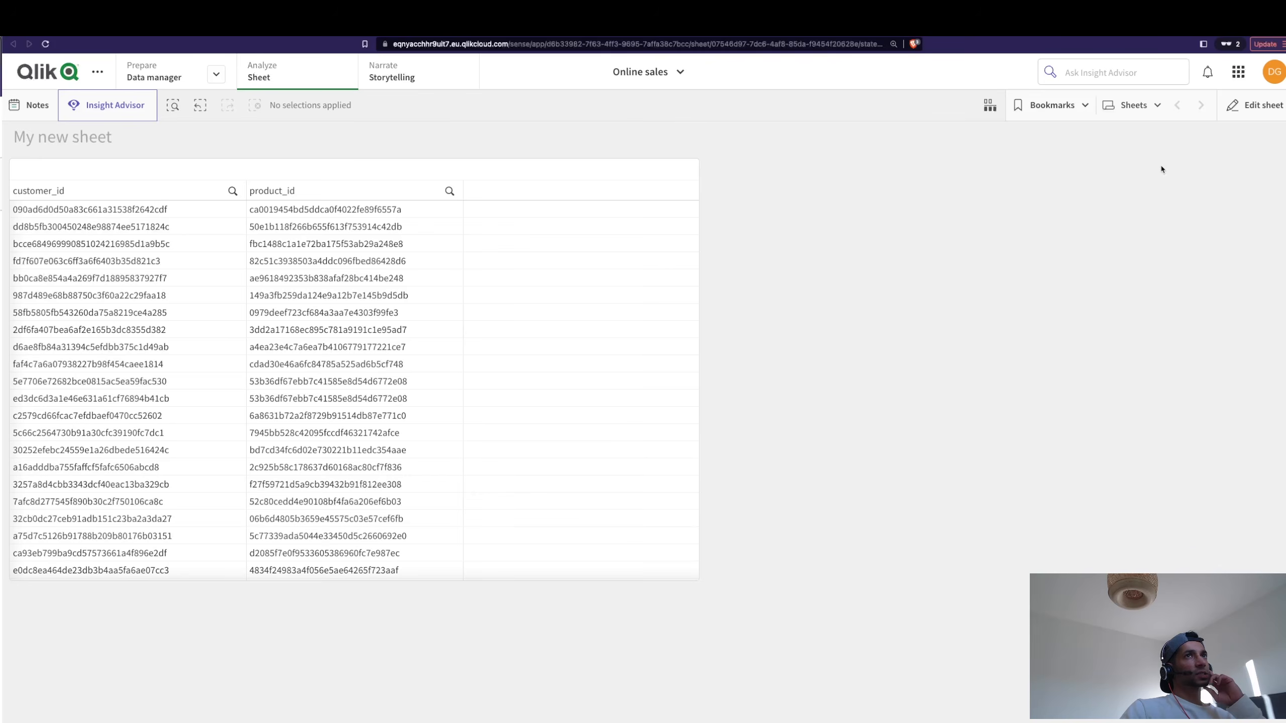
# Open the sheet for editing and convert the order_id, customer_id and product_id table to a vertical grouped bar chart.
pyautogui.click(1256, 105)
pyautogui.click(589, 322)
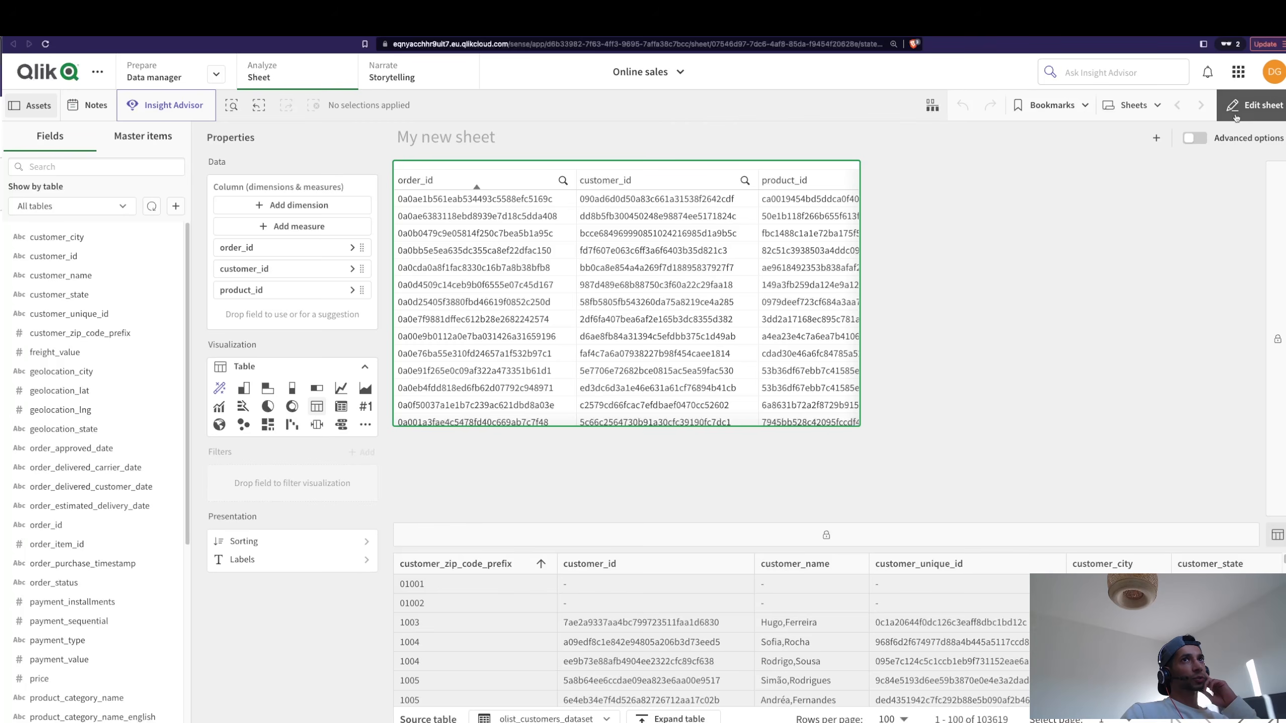
pyautogui.click(1251, 105)
pyautogui.click(1251, 105)
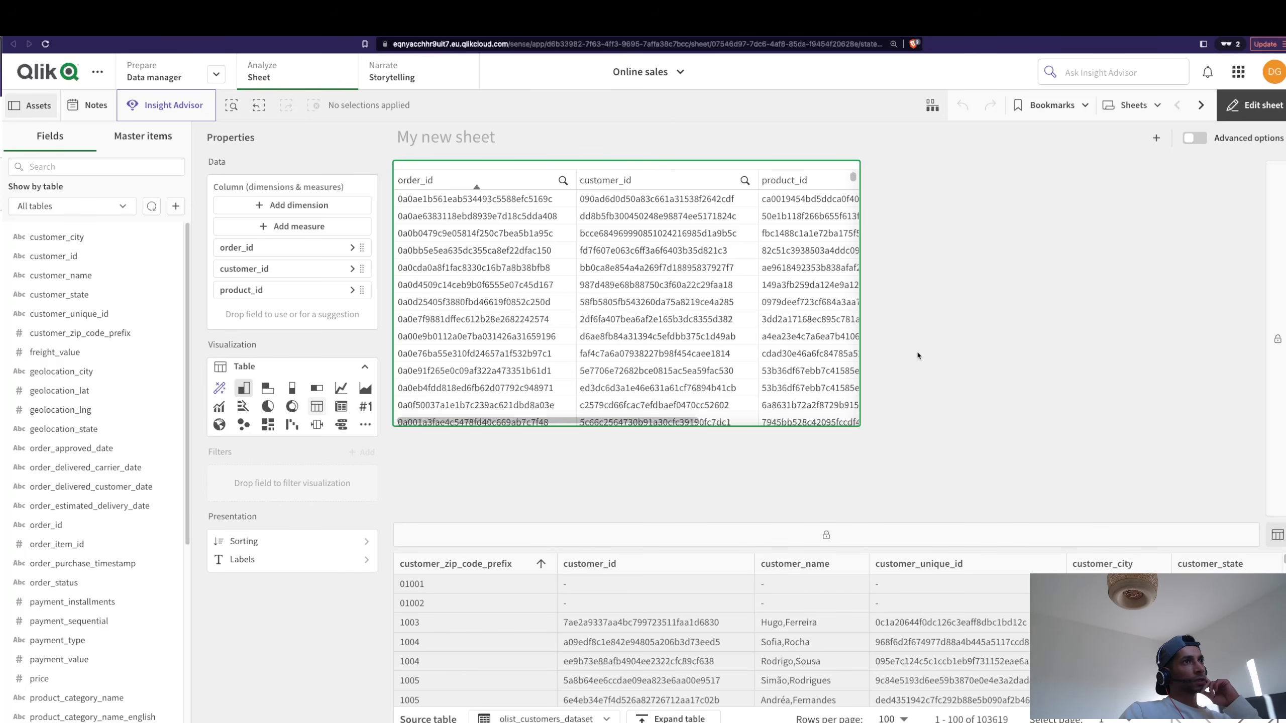
pyautogui.click(244, 388)
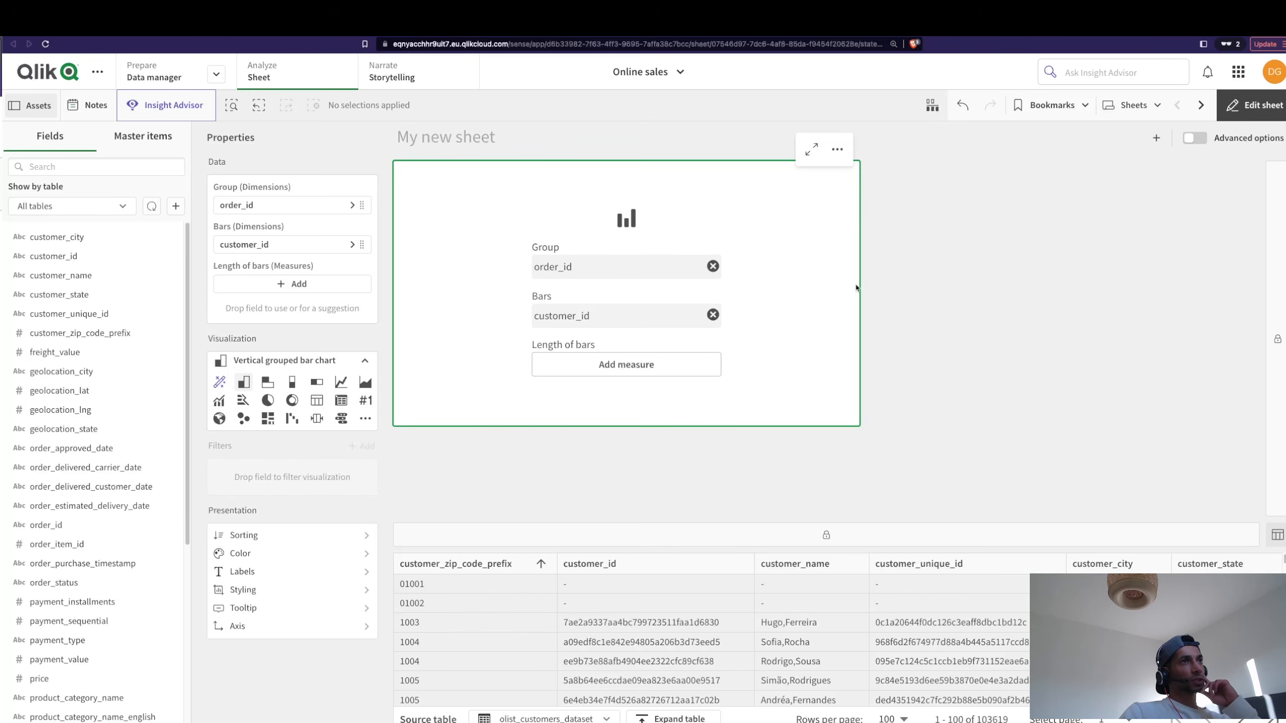
# Add a new item to the right of the bar chart and make it a donut chart.
pyautogui.click(1274, 342)
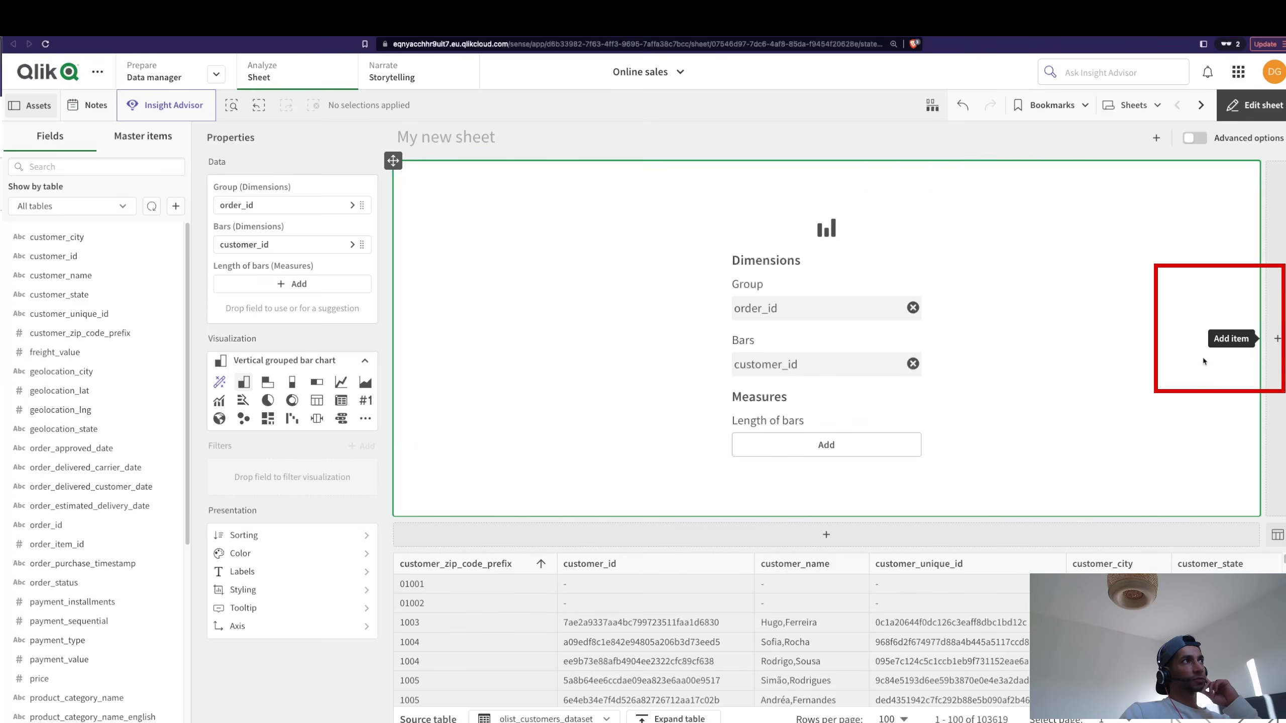
pyautogui.click(1277, 342)
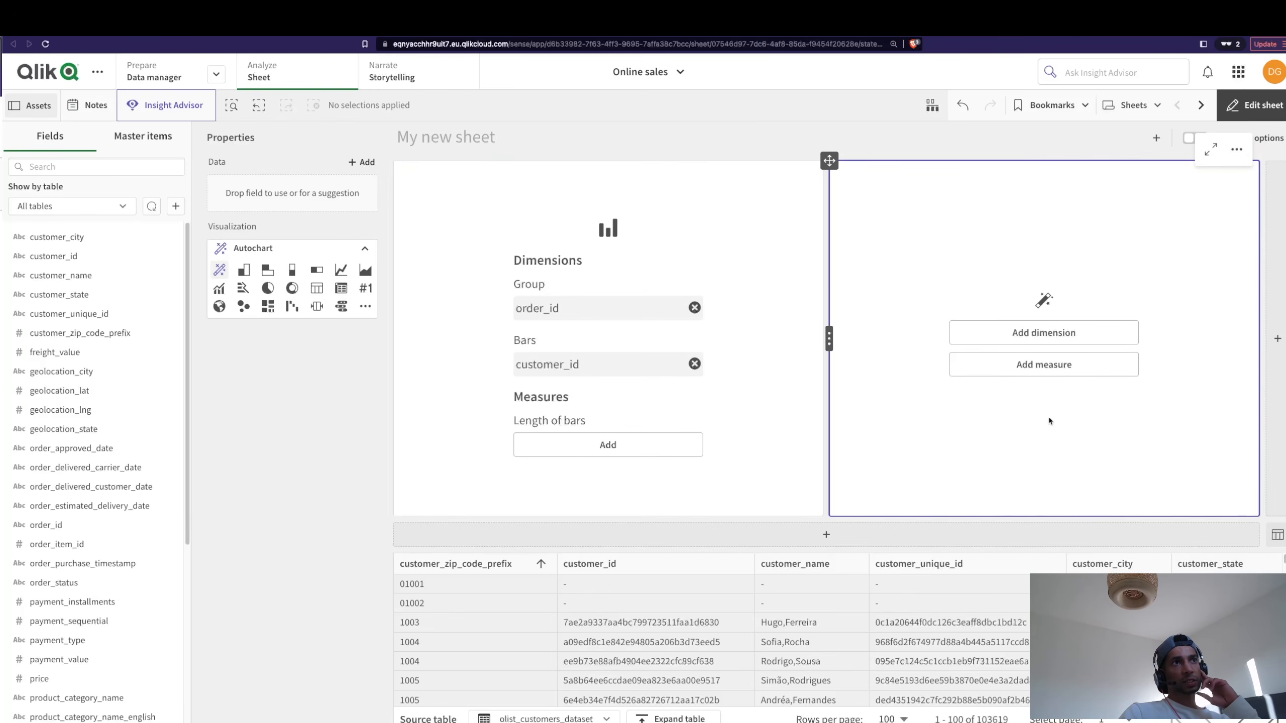
pyautogui.click(297, 292)
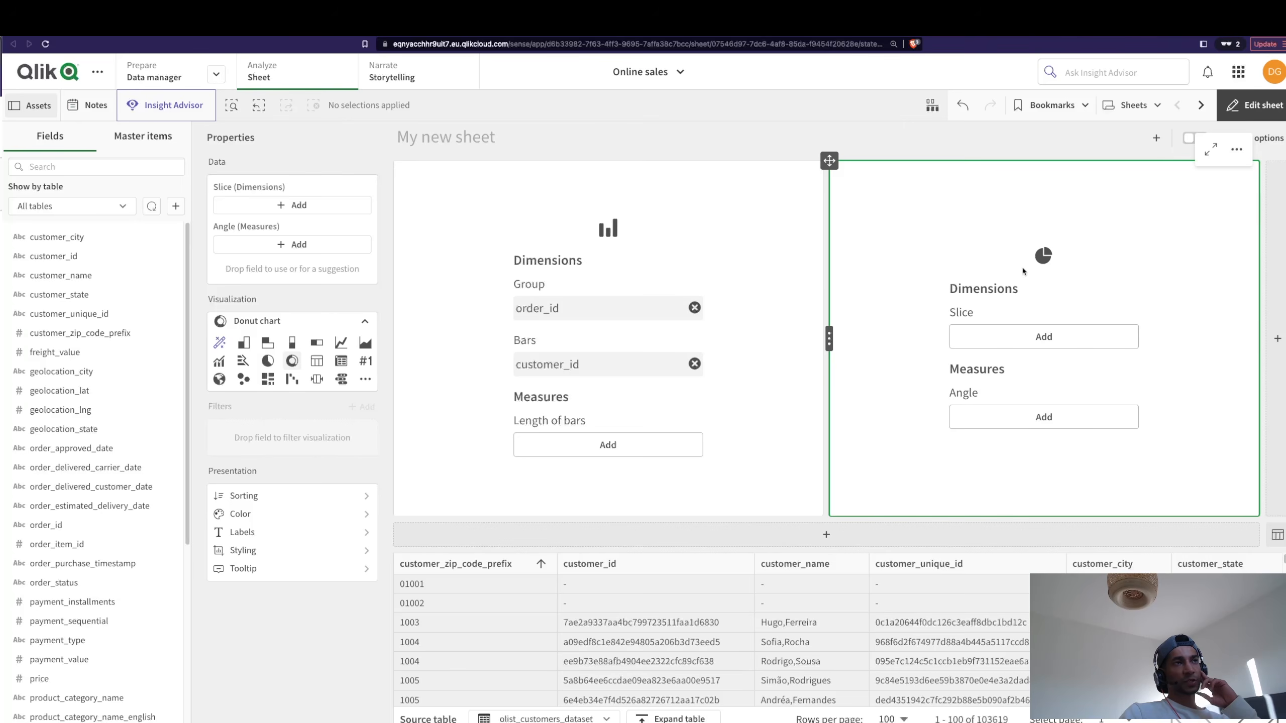
# Convert the vertical grouped bar chart of order_id and customer_id into a table.
pyautogui.click(727, 255)
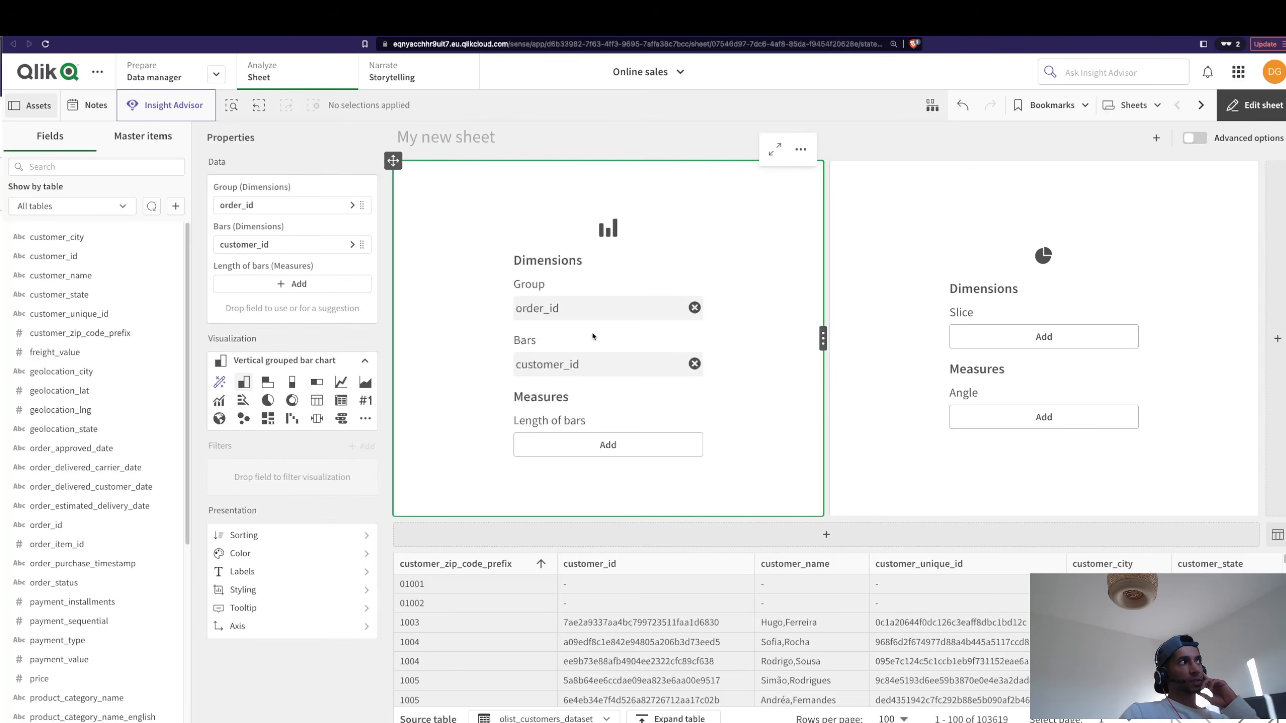
pyautogui.click(317, 401)
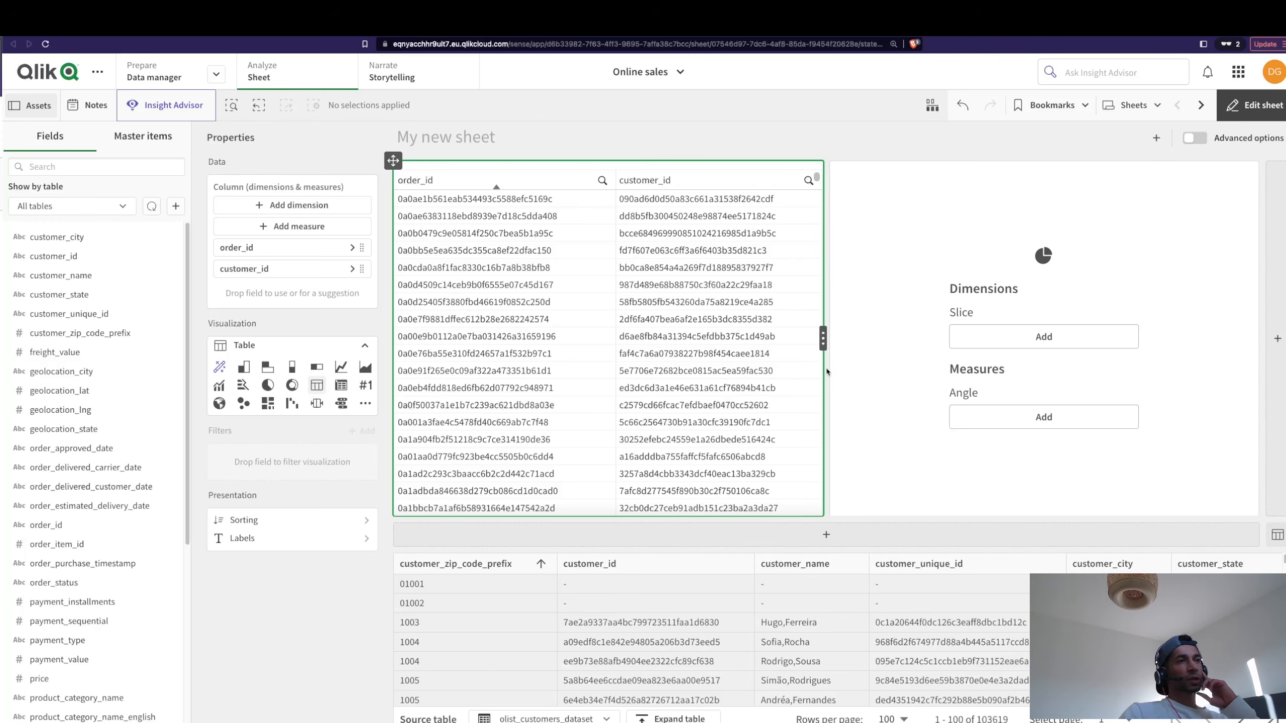
# Set customer_city as the donut chart's slice dimension.
pyautogui.click(953, 355)
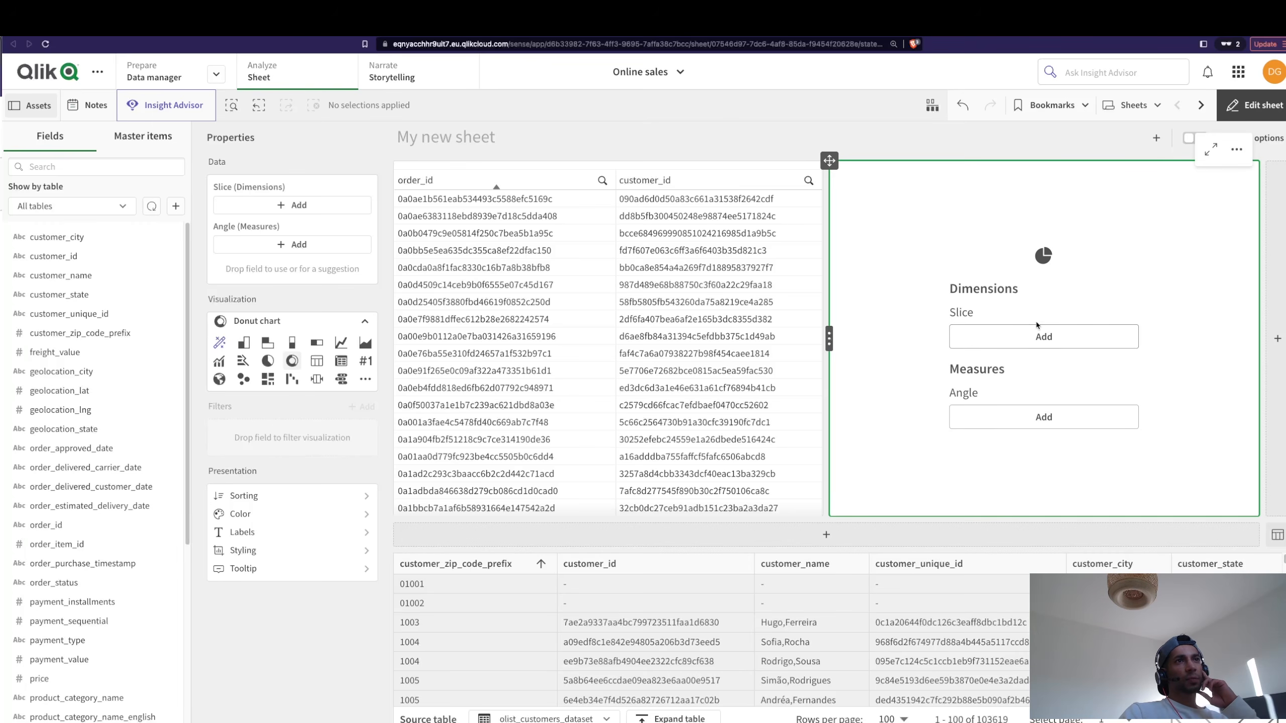
pyautogui.click(1045, 339)
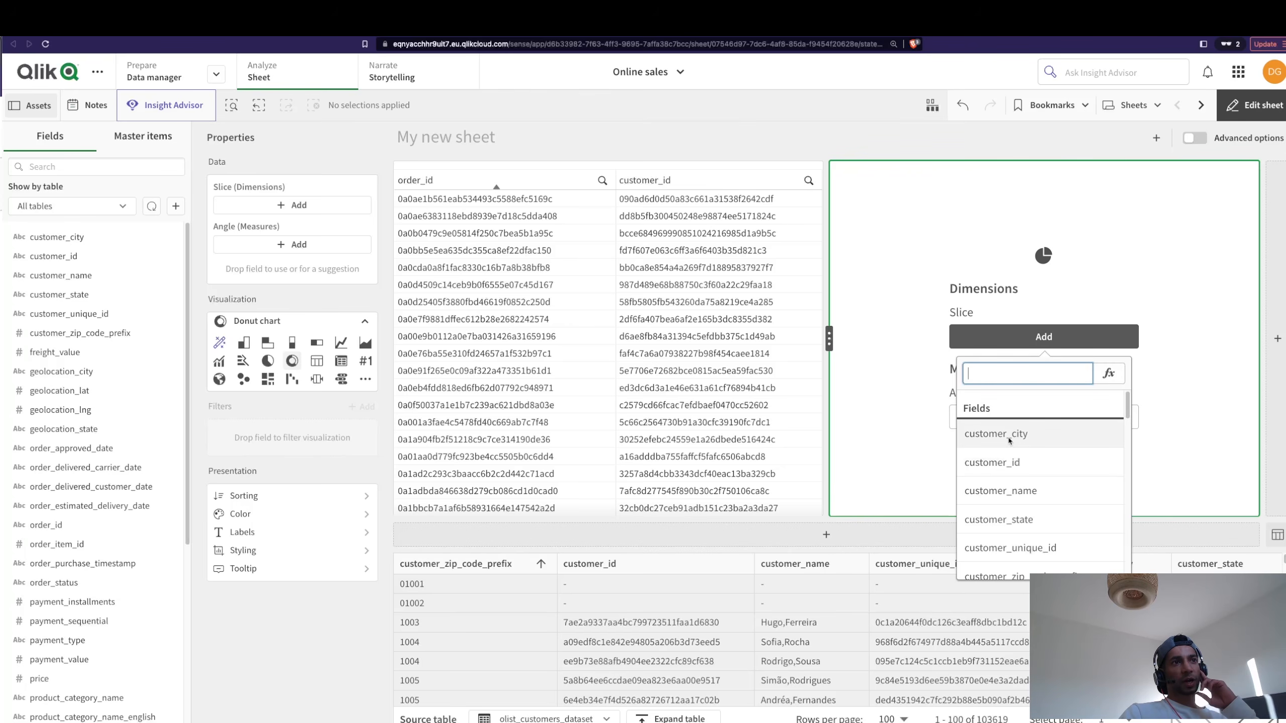
pyautogui.click(1013, 435)
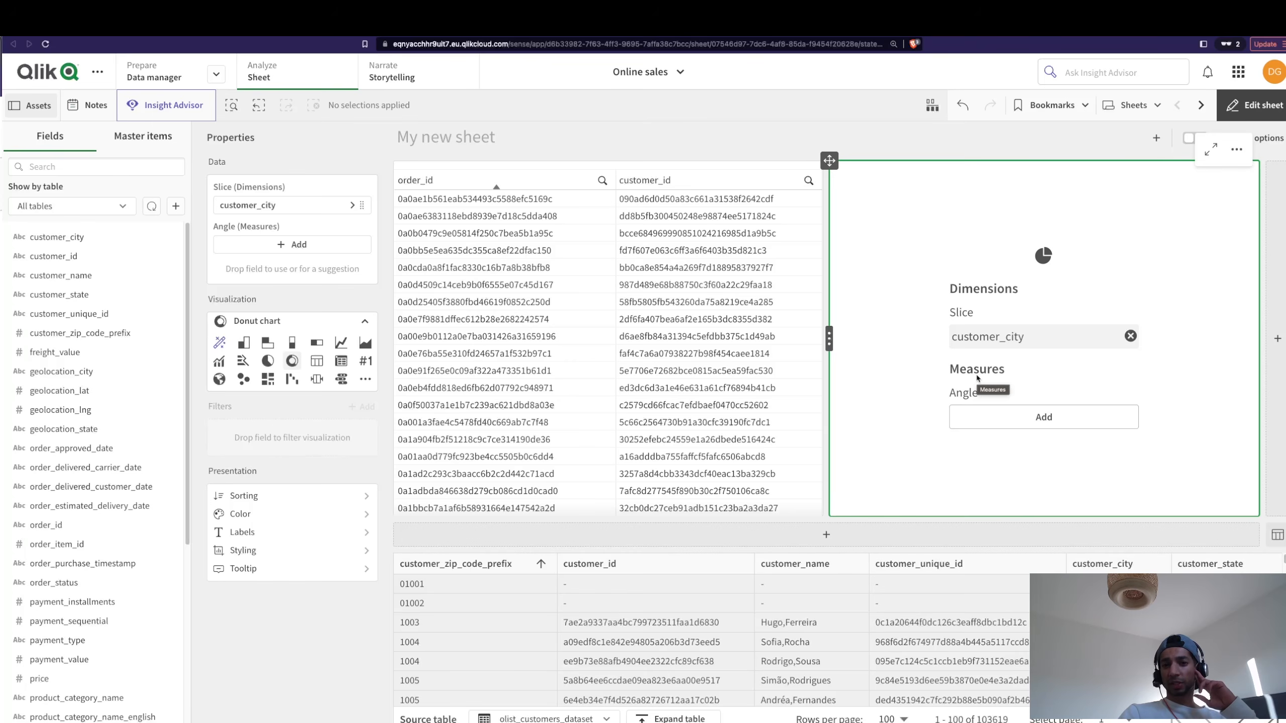
# Set Sum(Quantity) as the donut chart's angle measure and check the Quantity field of olist_order_items_dataset in the data model viewer.
pyautogui.click(1054, 418)
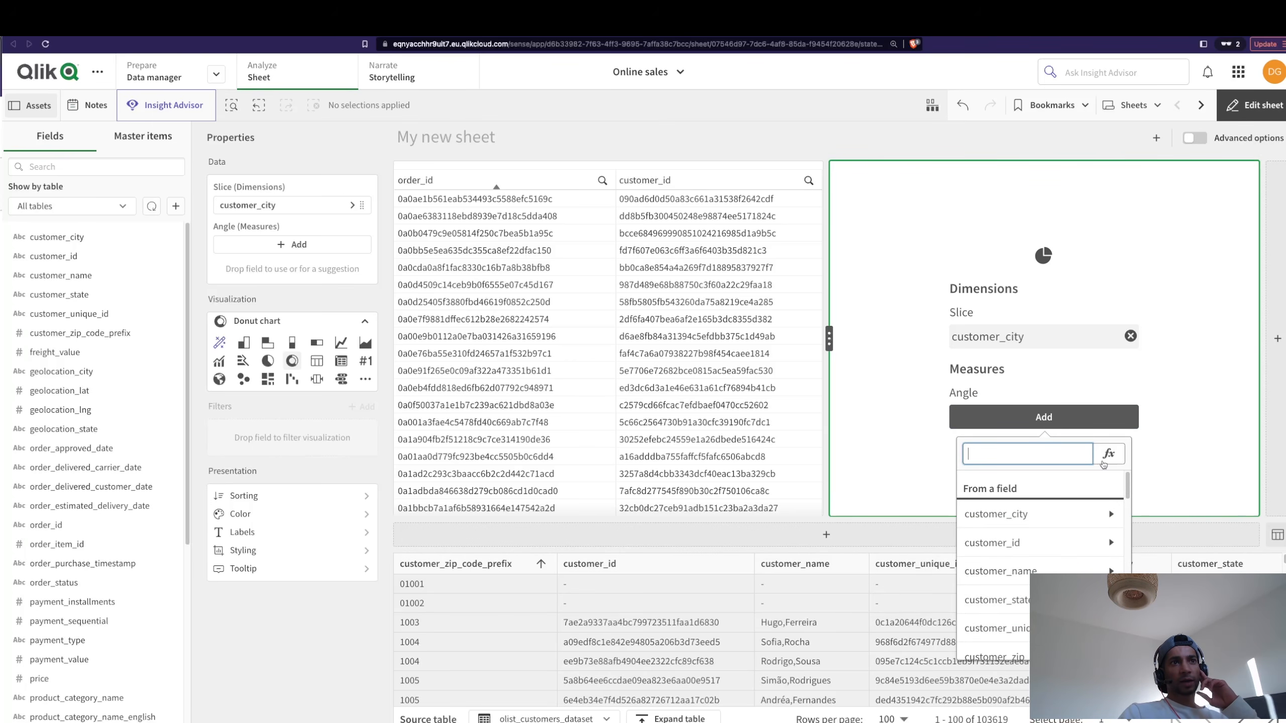
pyautogui.scroll(-10, 1038, 557)
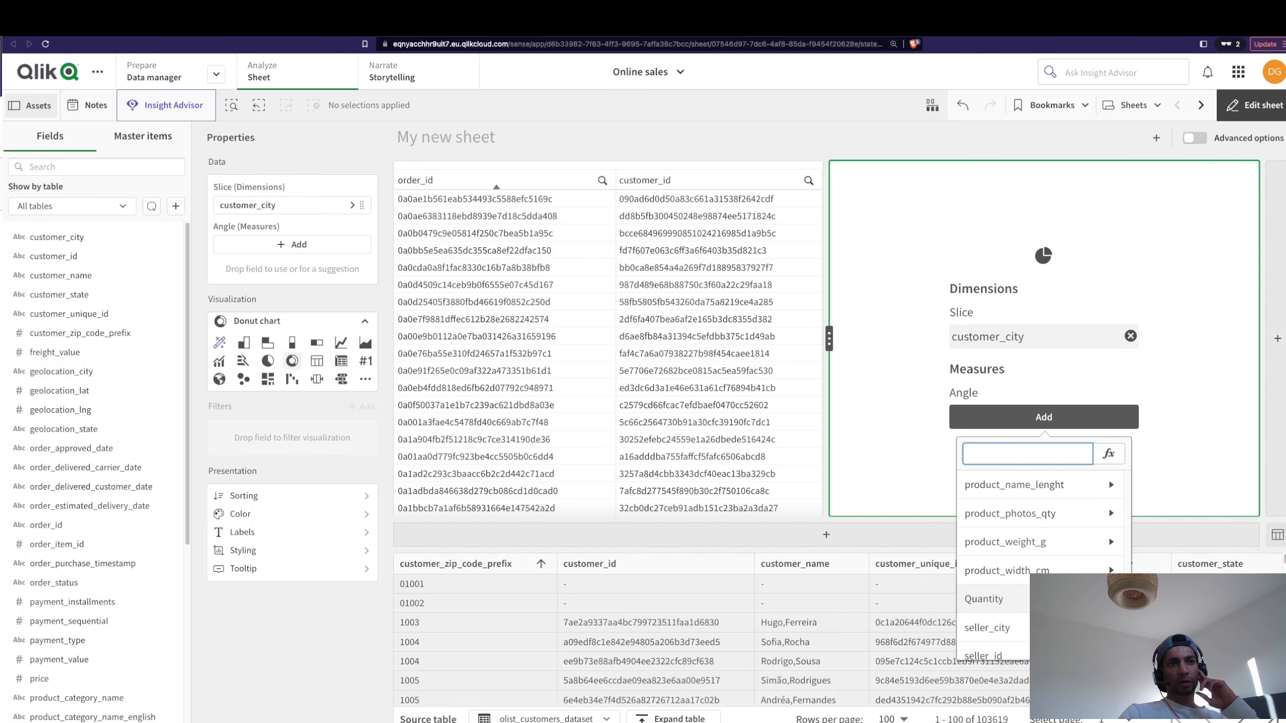
pyautogui.click(1008, 600)
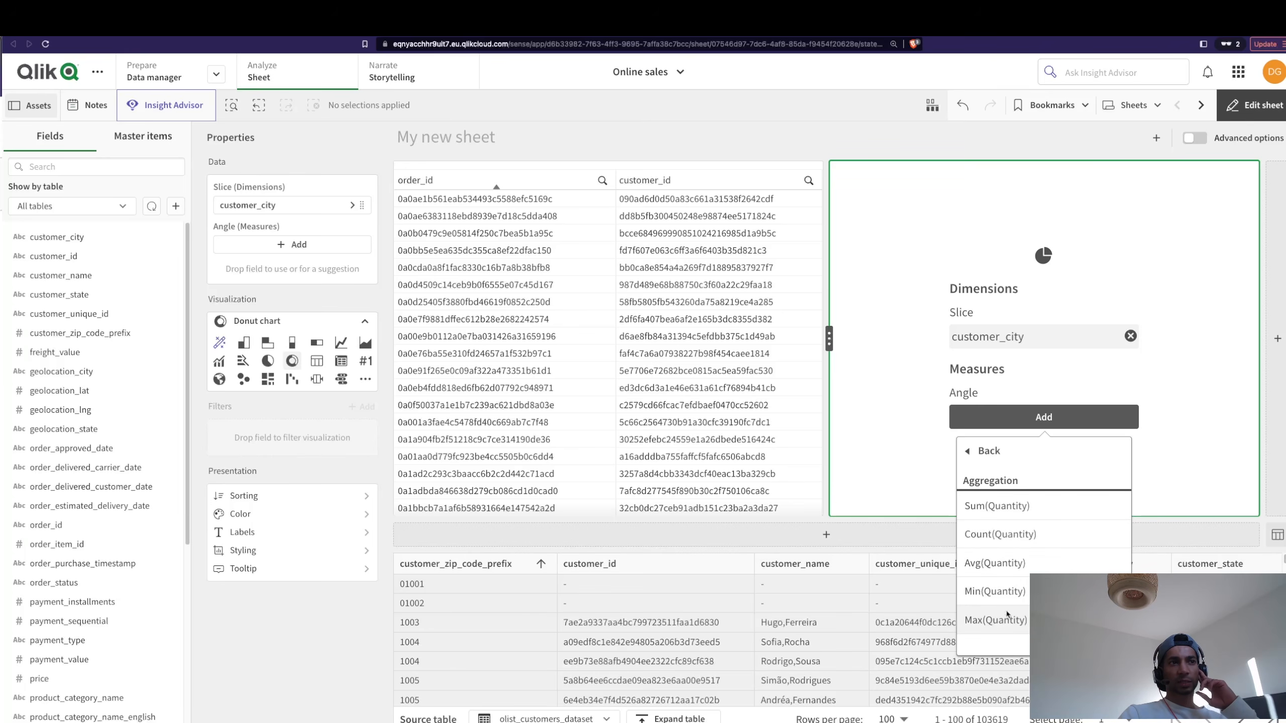
pyautogui.click(999, 506)
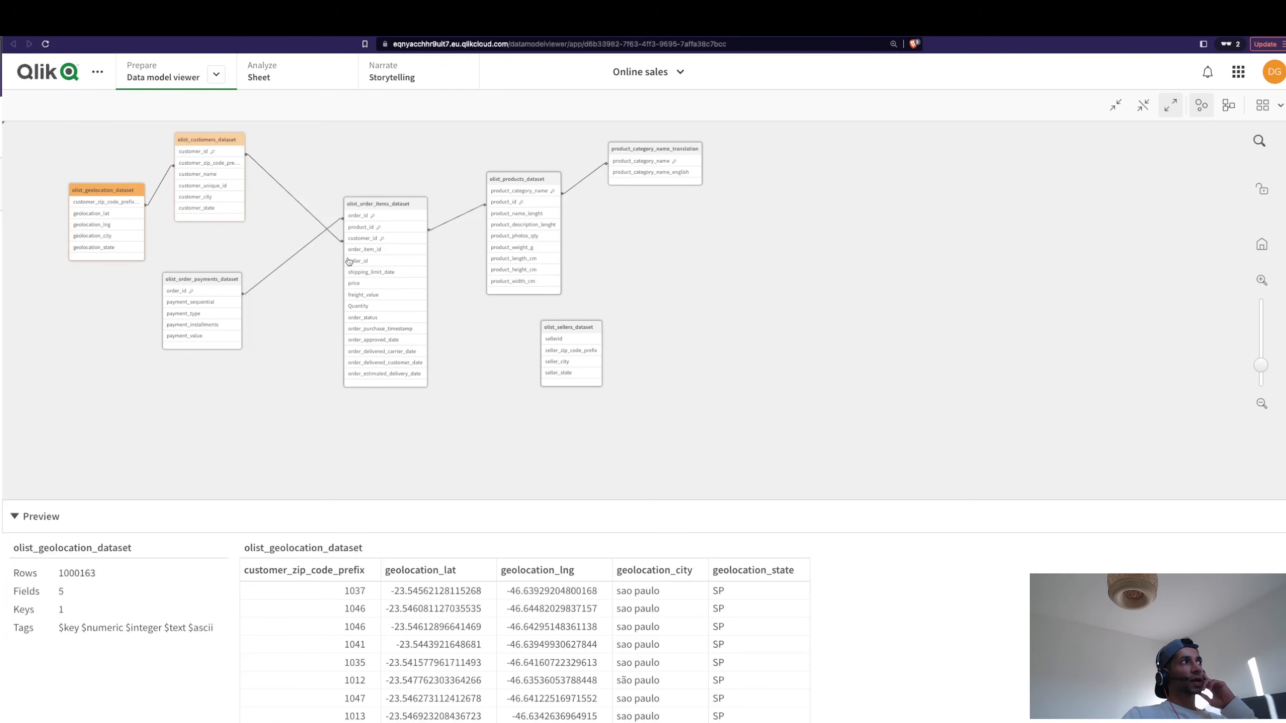
pyautogui.click(377, 308)
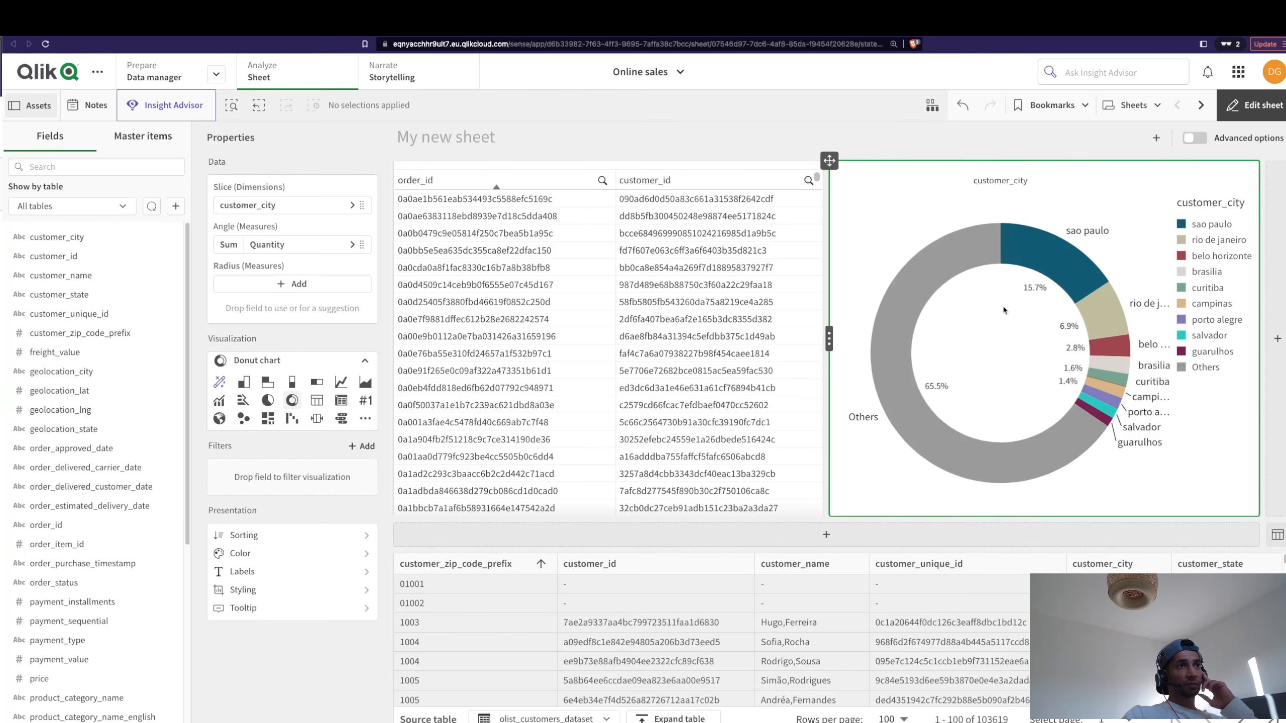
# Examine the donut chart's color, labels, styling and sorting options.
pyautogui.click(247, 554)
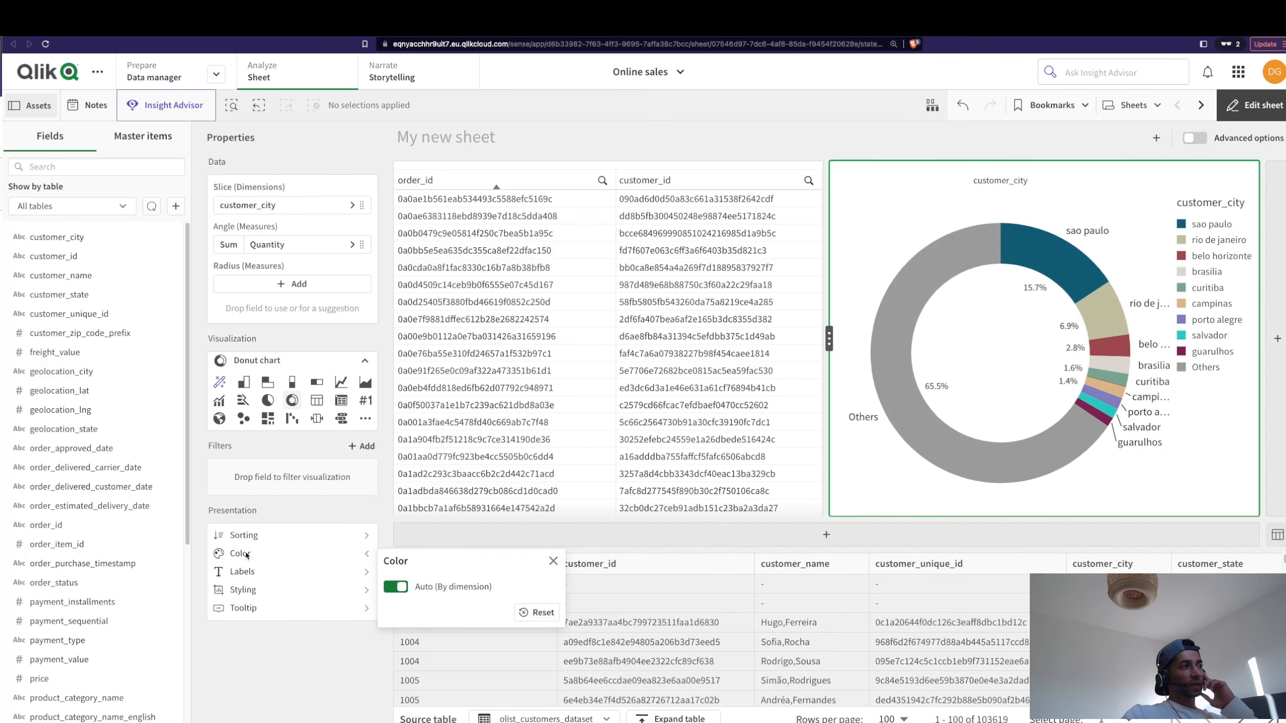
pyautogui.click(403, 594)
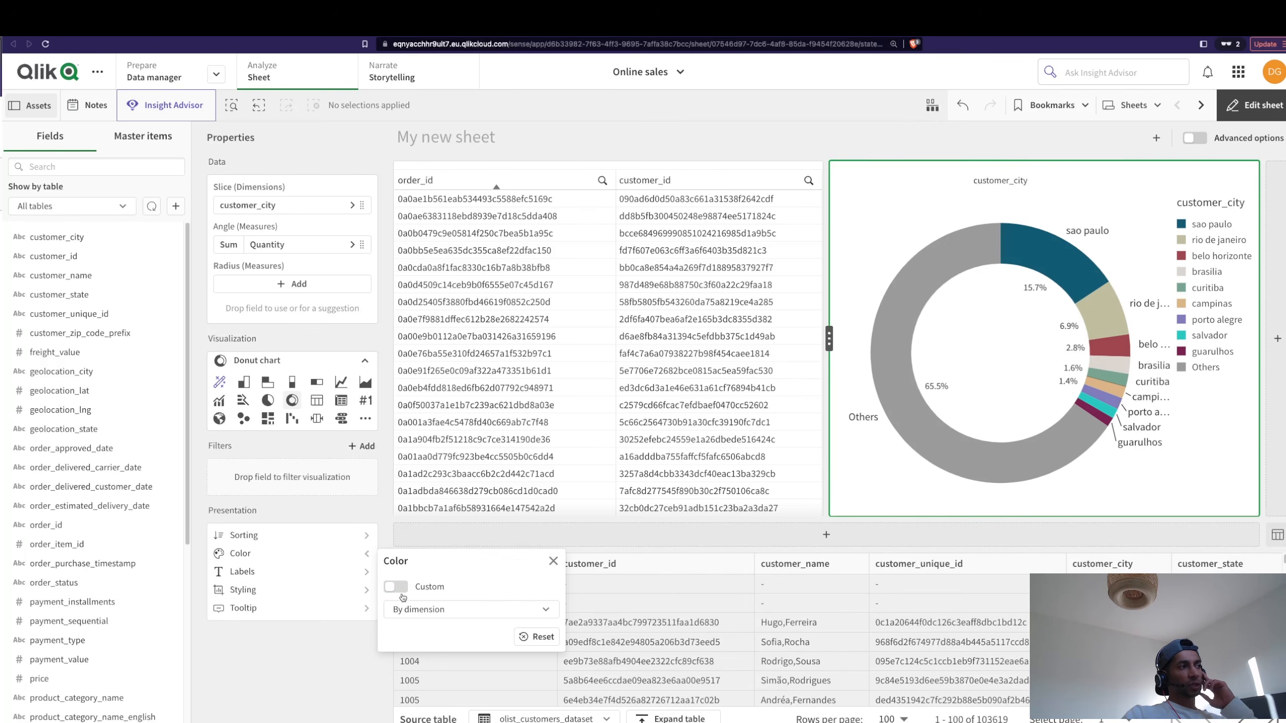
pyautogui.click(420, 610)
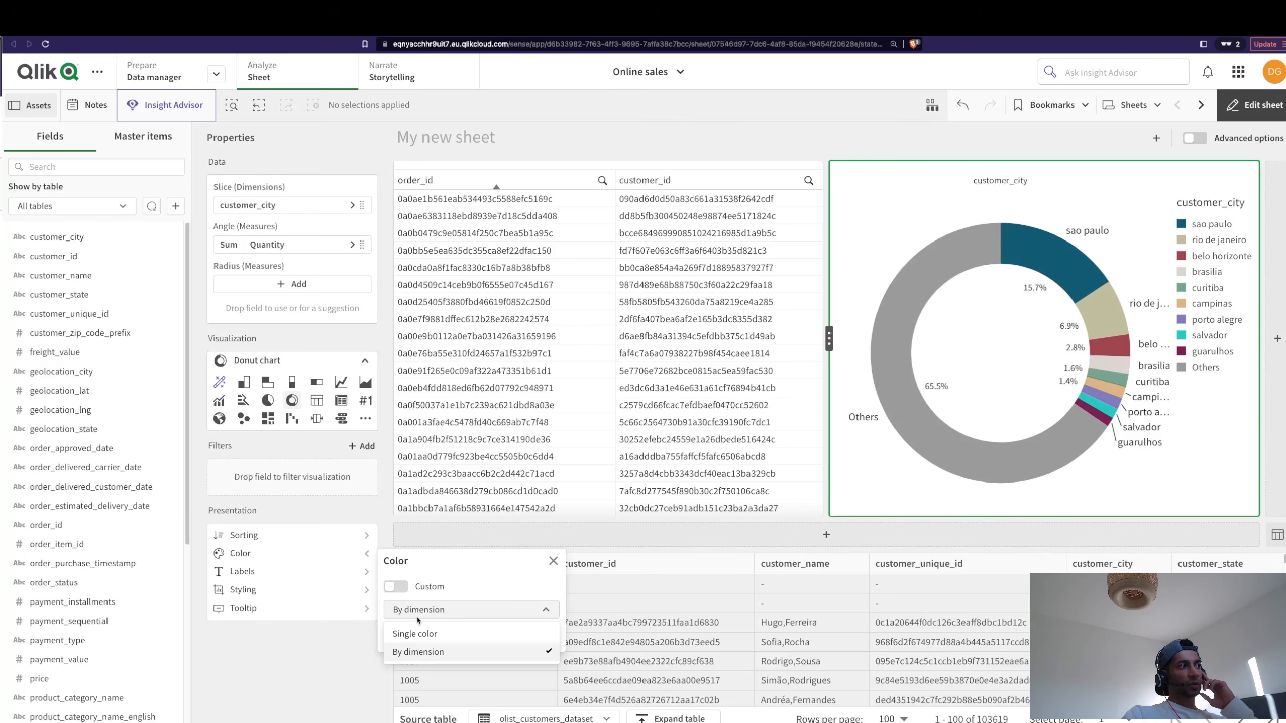
pyautogui.click(456, 609)
pyautogui.click(396, 587)
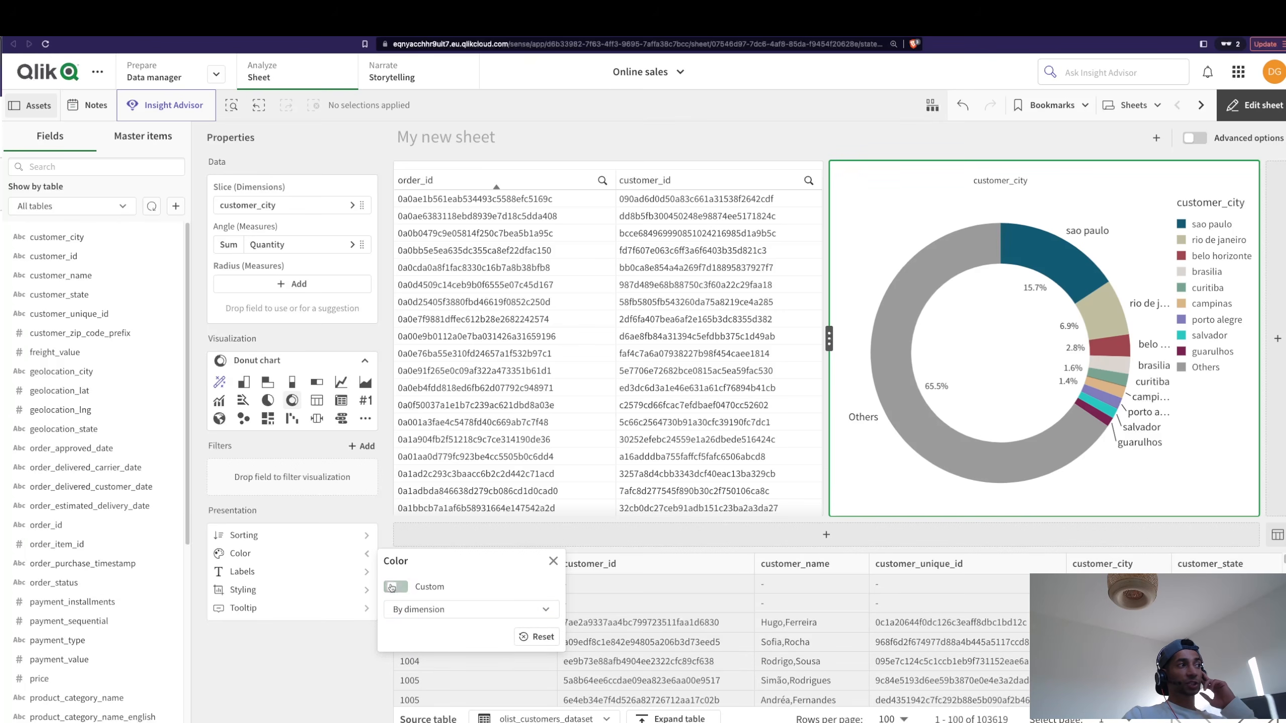
pyautogui.click(243, 573)
pyautogui.click(252, 599)
pyautogui.click(250, 594)
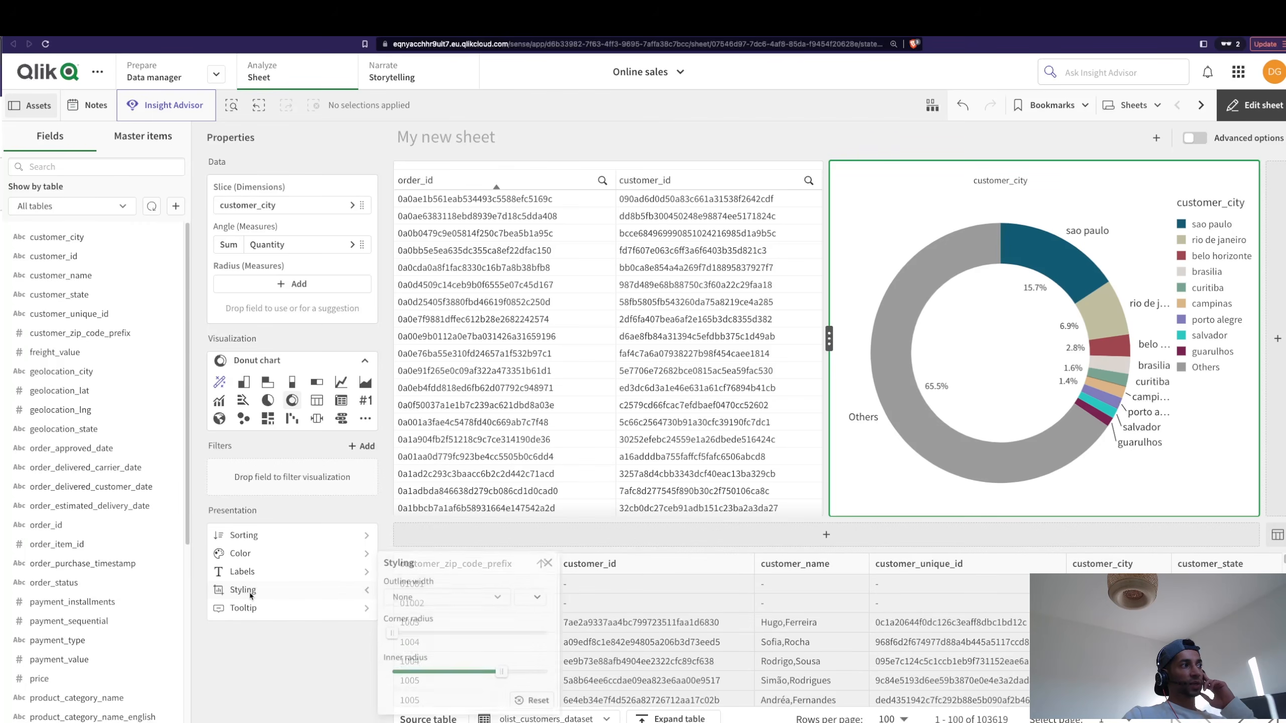
pyautogui.click(238, 542)
pyautogui.click(239, 538)
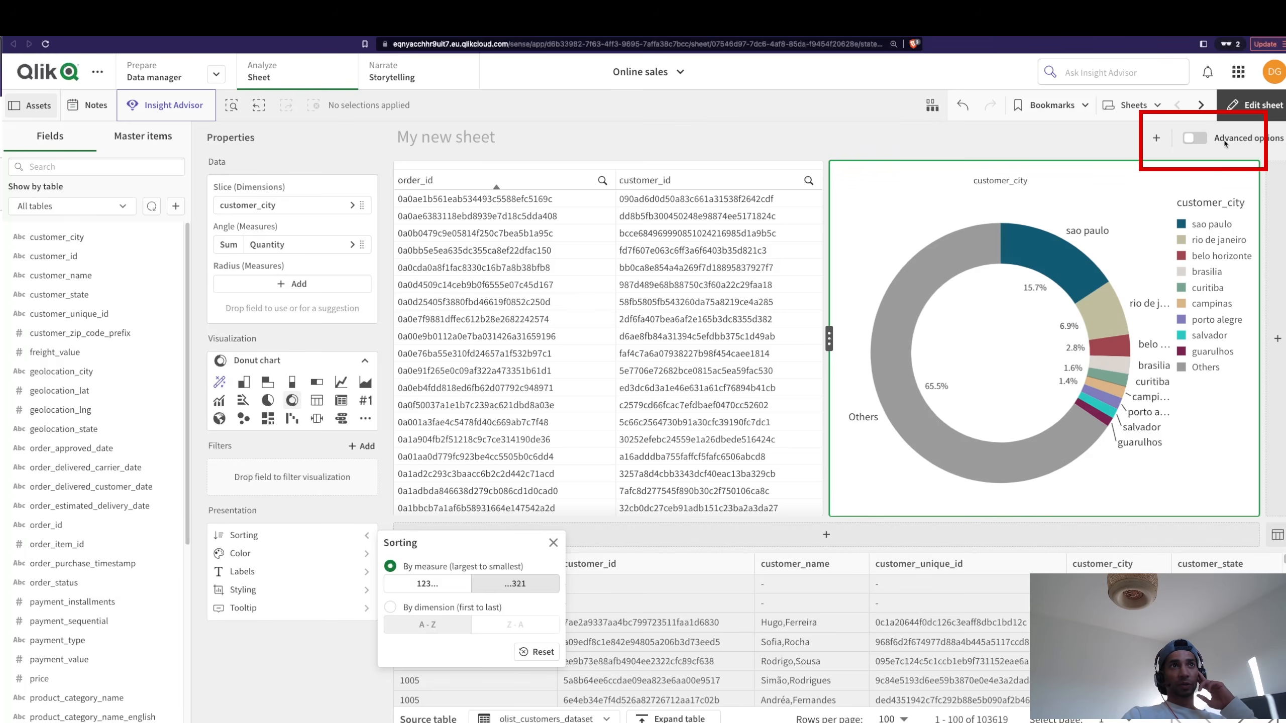
pyautogui.click(374, 140)
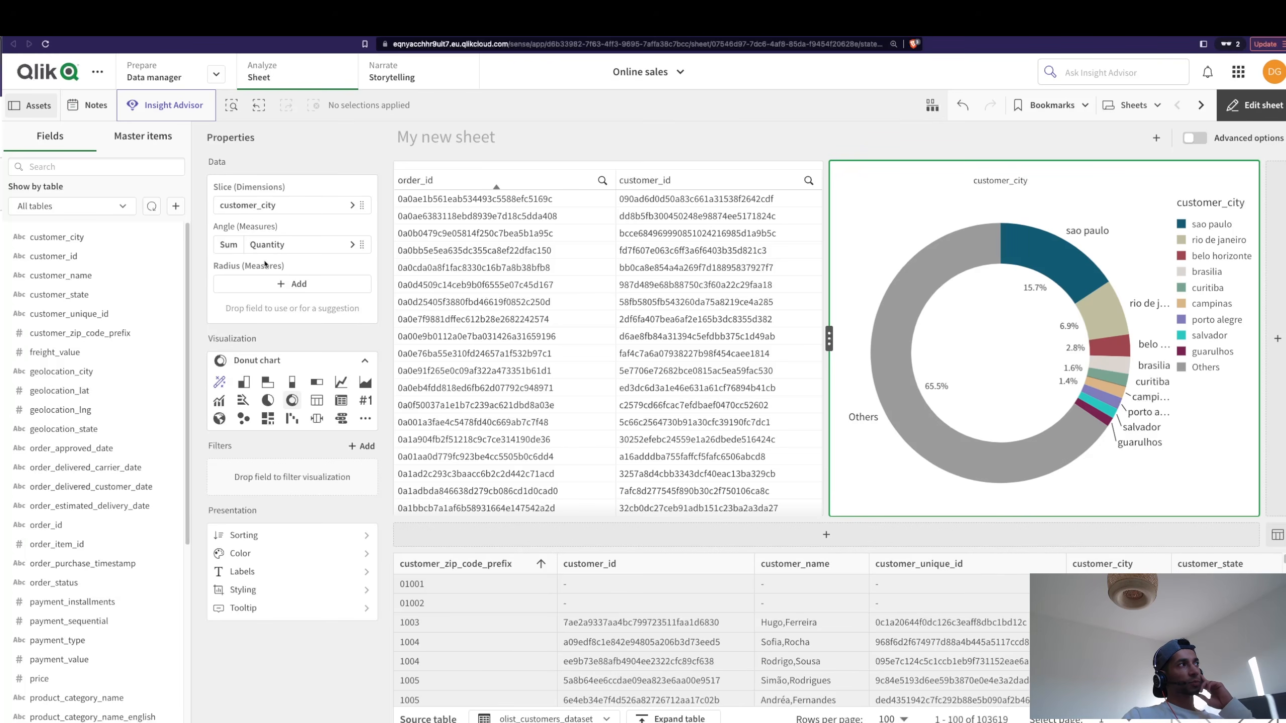
# Change the aggregation of the donut chart's Quantity measure to Count.
pyautogui.click(353, 245)
pyautogui.click(411, 298)
pyautogui.click(407, 335)
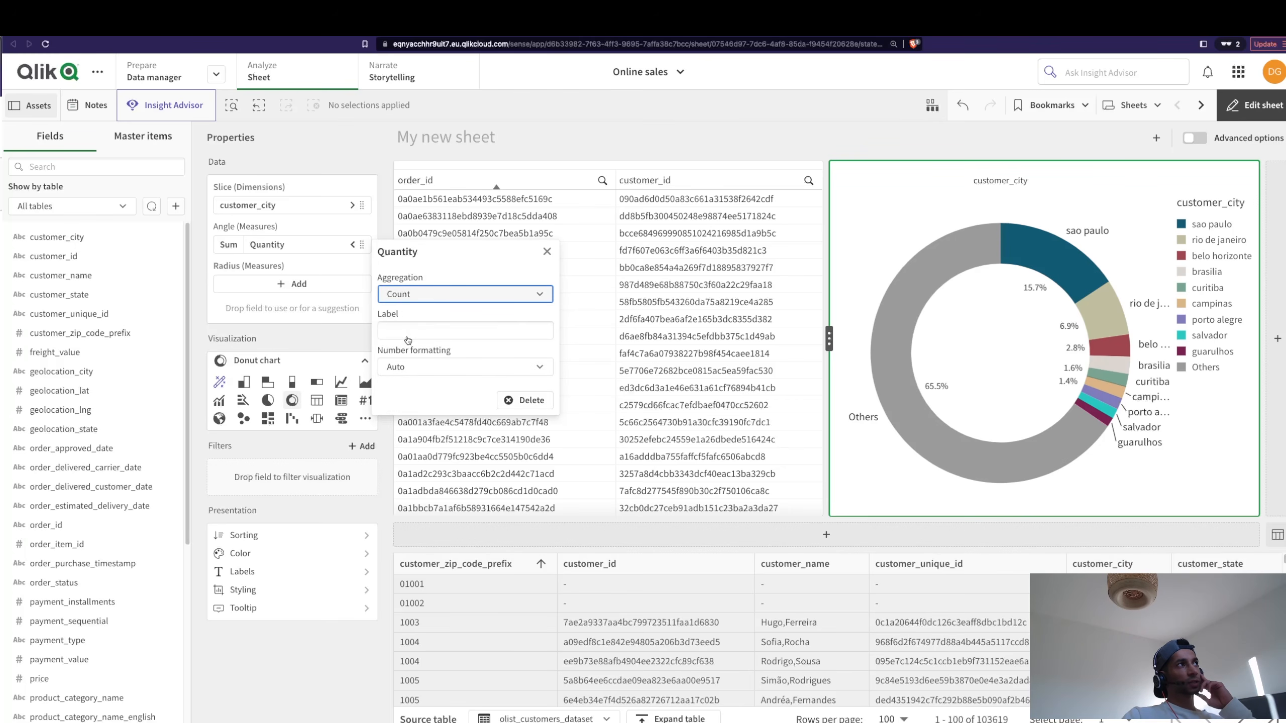
pyautogui.click(414, 296)
pyautogui.click(412, 294)
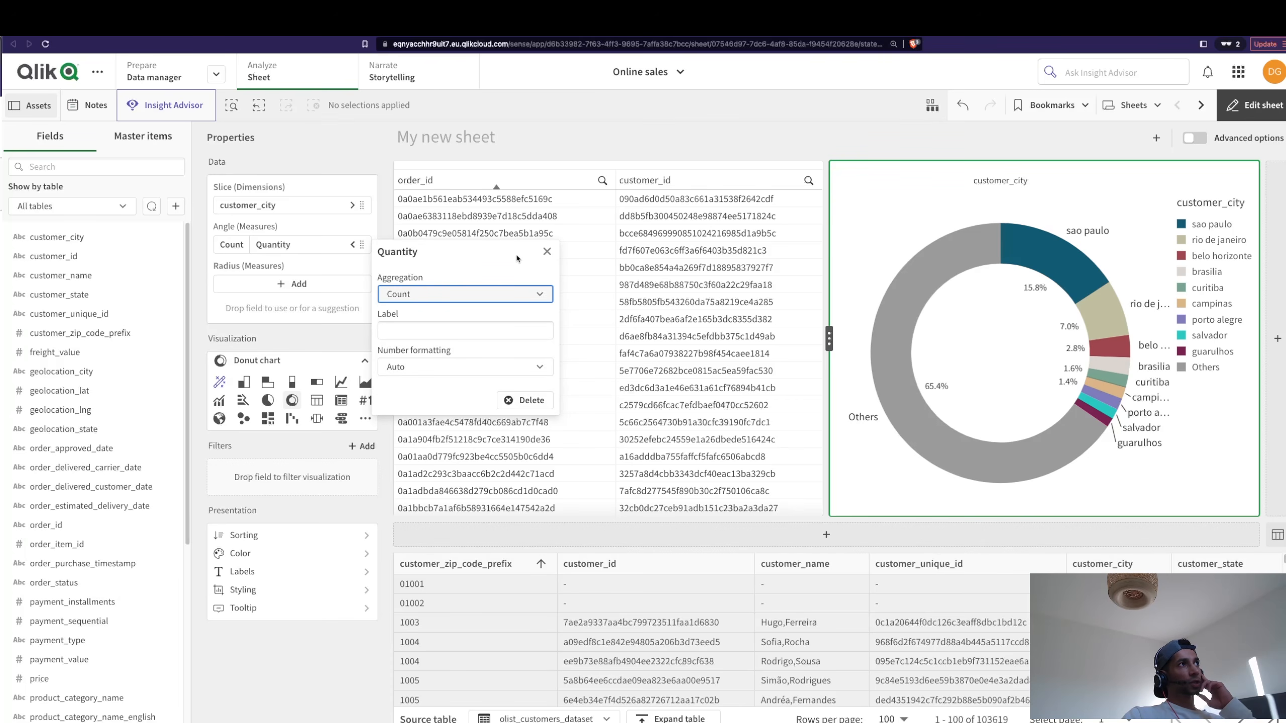
pyautogui.click(547, 251)
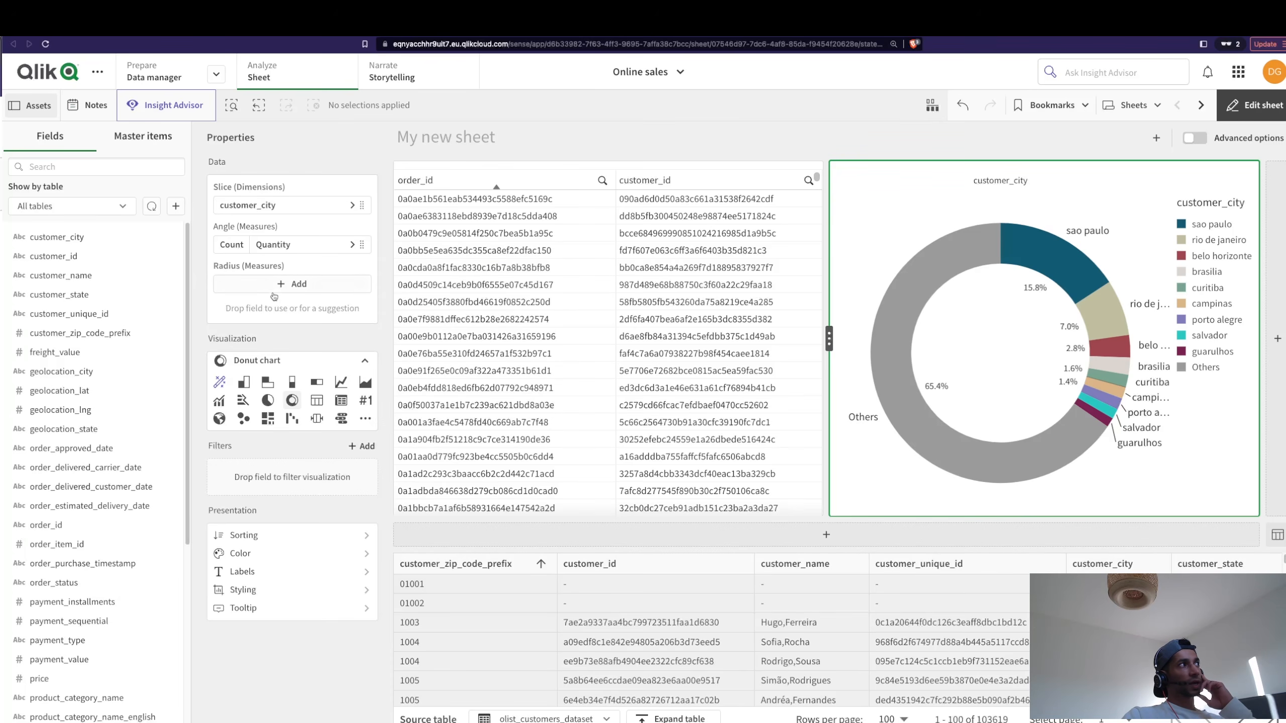
# Replace the donut chart's Quantity measure with Sum(price) as the angle.
pyautogui.rightClick(319, 246)
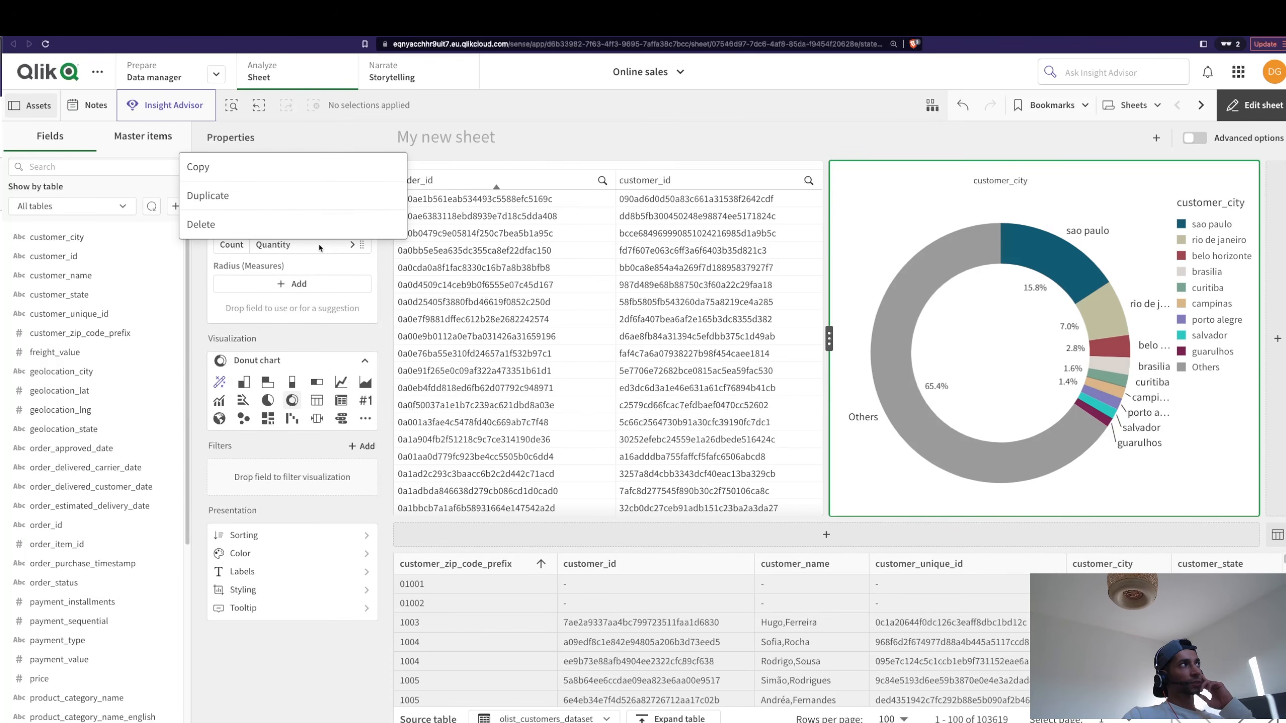
pyautogui.click(229, 224)
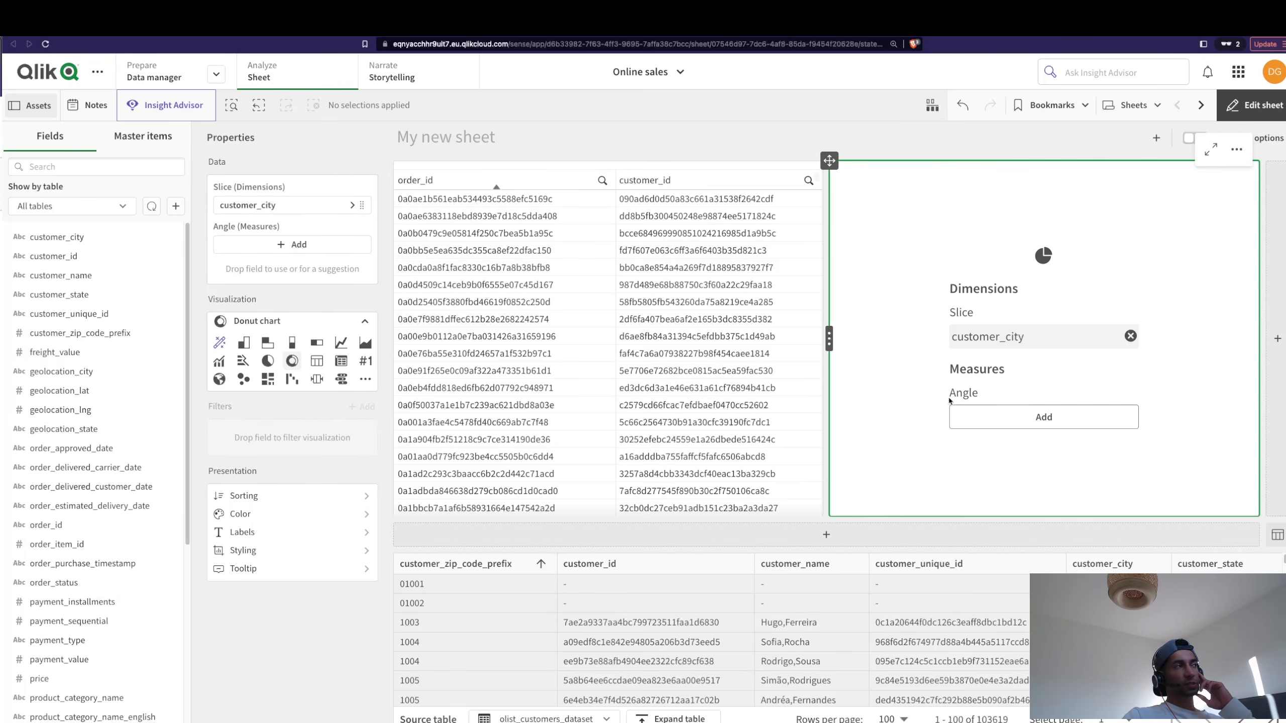
pyautogui.click(299, 245)
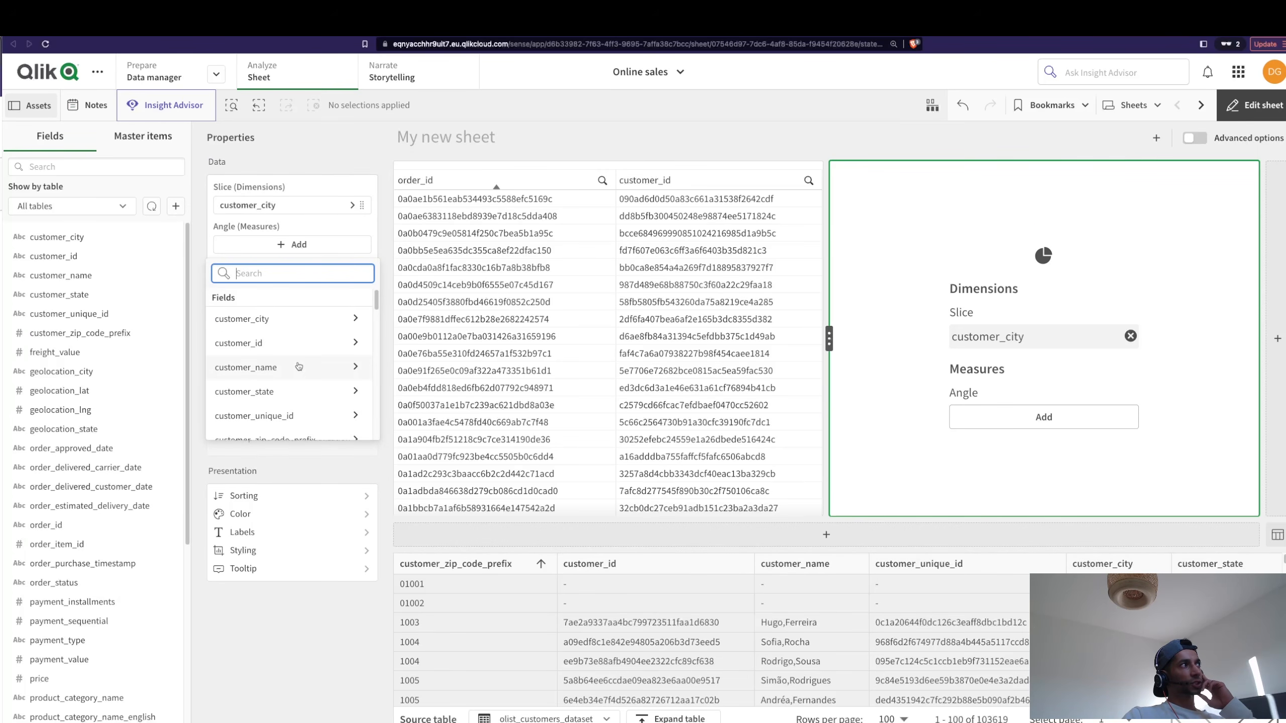
pyautogui.write('pr')
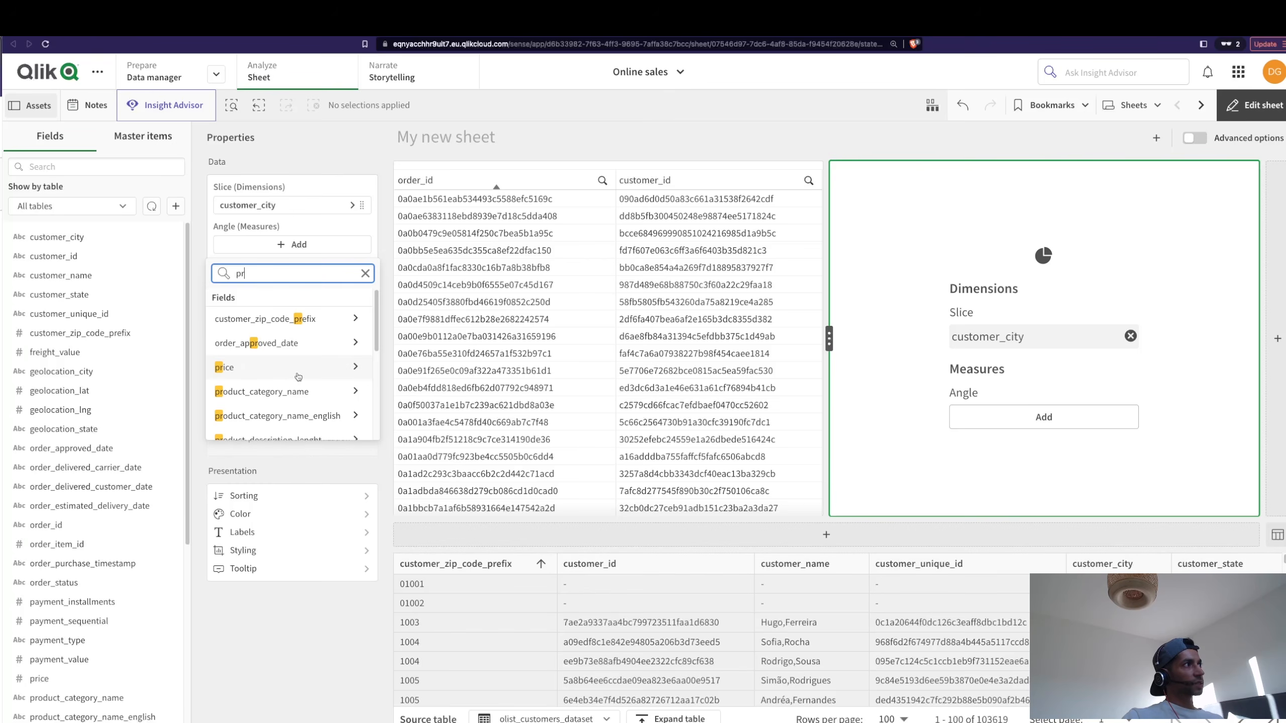
pyautogui.click(299, 368)
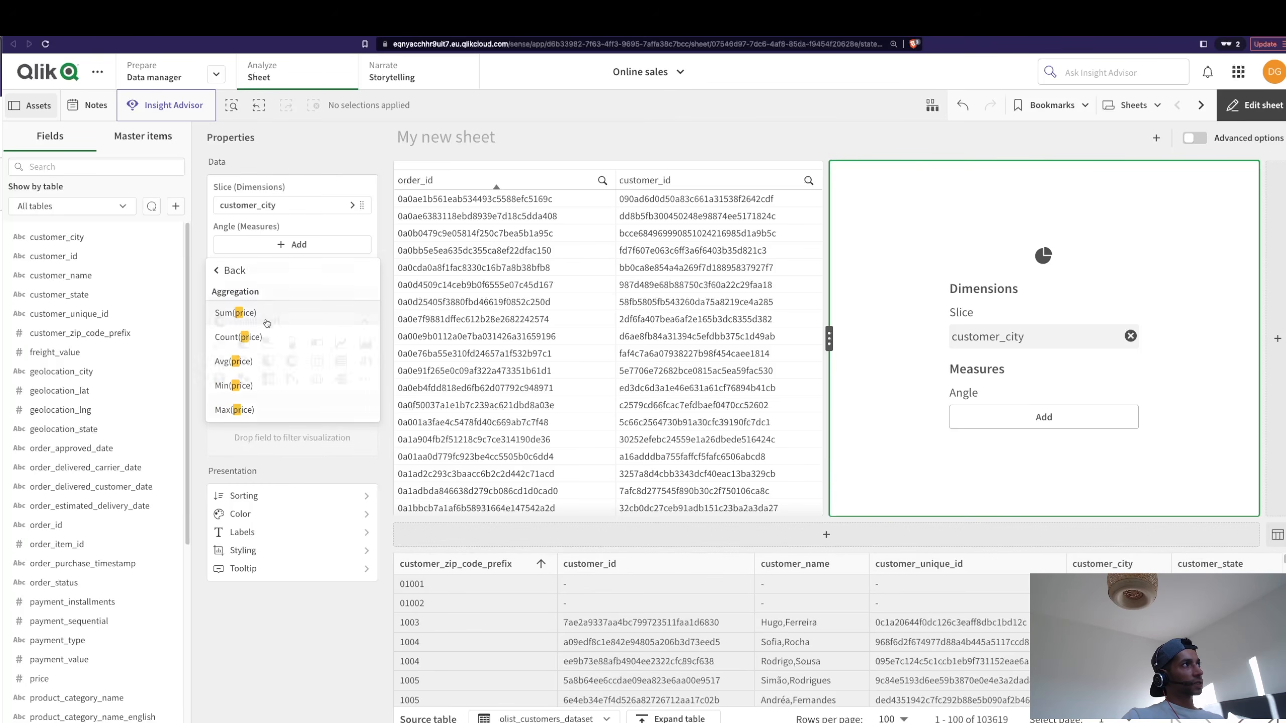
pyautogui.click(264, 314)
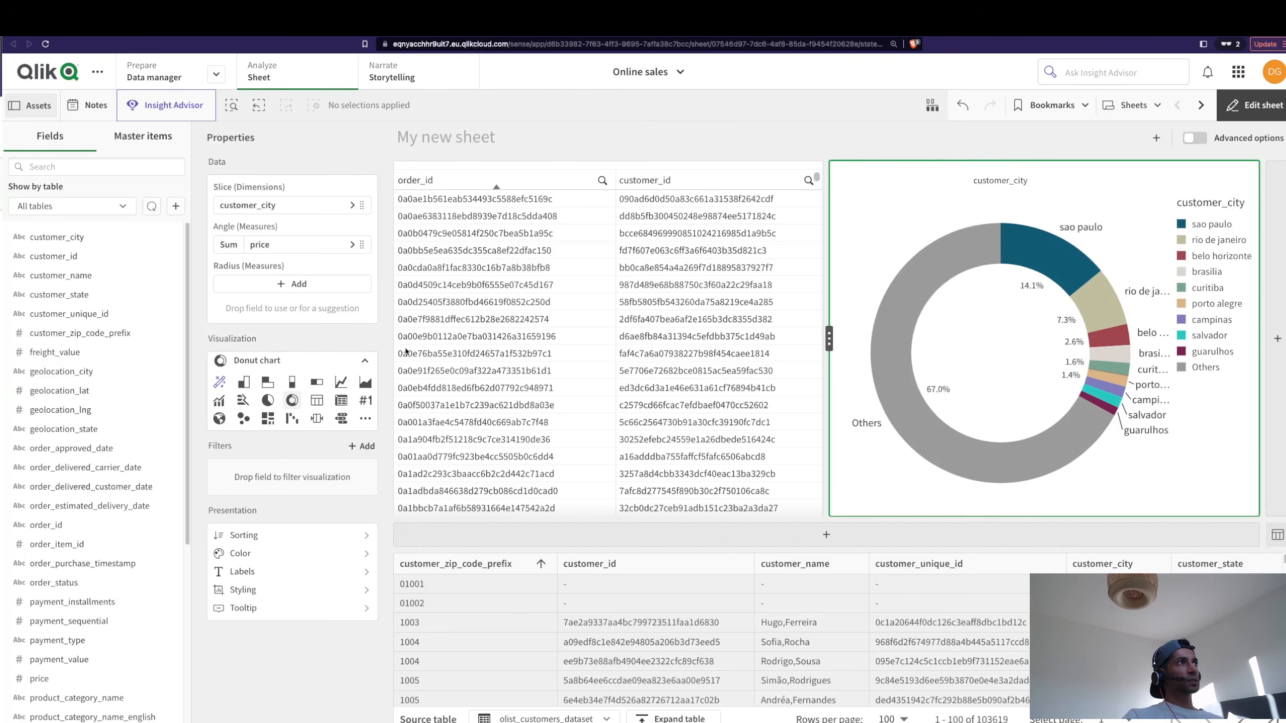
# Delete the donut chart from the sheet.
pyautogui.rightClick(927, 218)
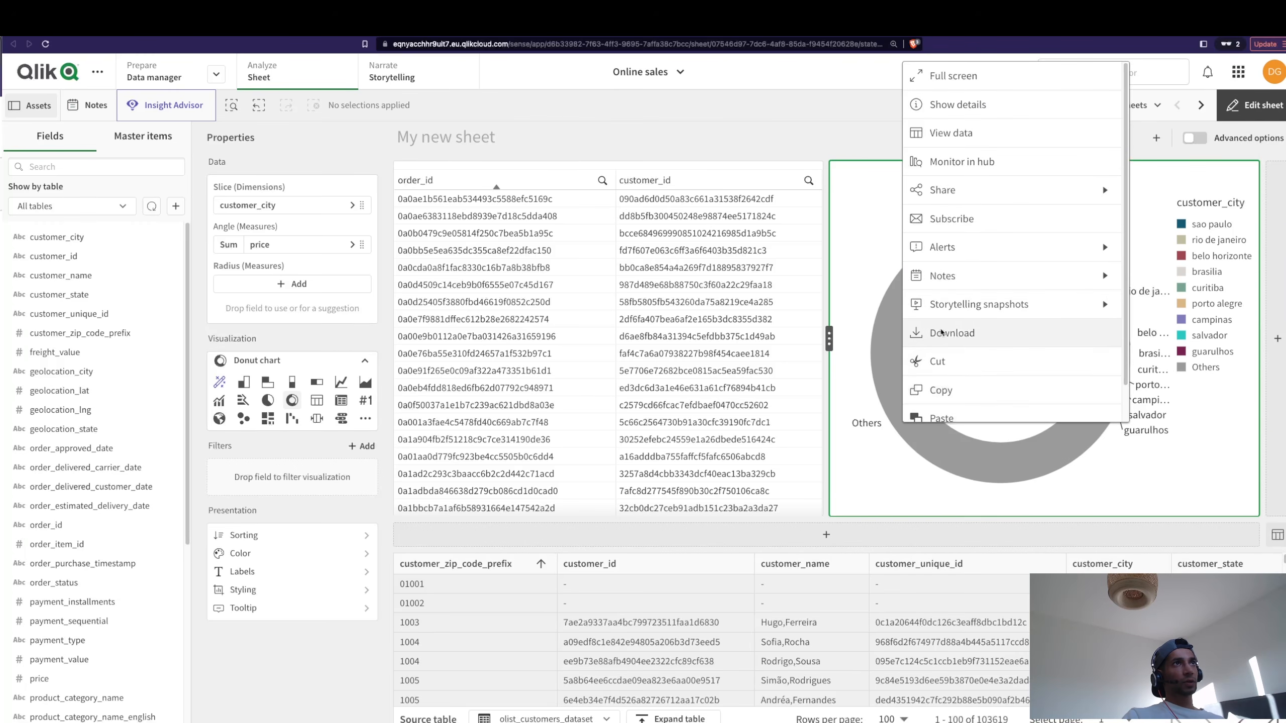
pyautogui.scroll(-1, 941, 332)
pyautogui.click(939, 403)
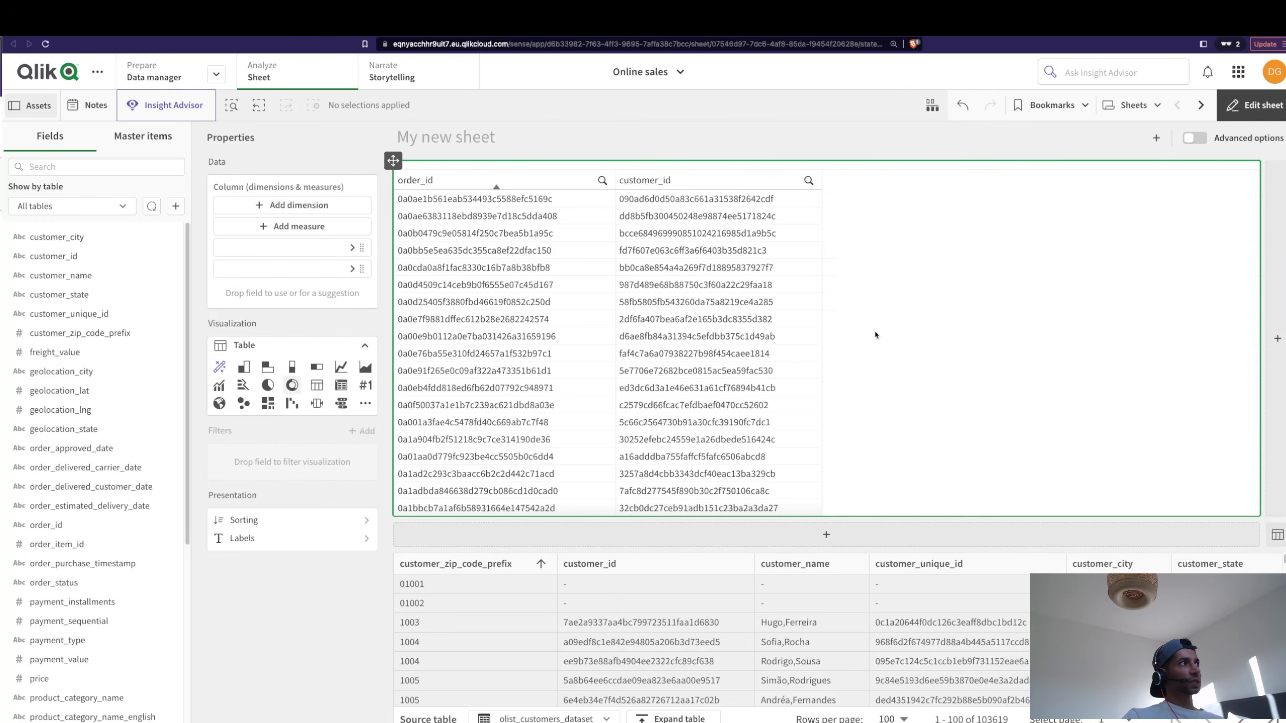
# Convert the table back to a vertical grouped bar chart and remove its customer_id and order_id dimensions.
pyautogui.click(244, 367)
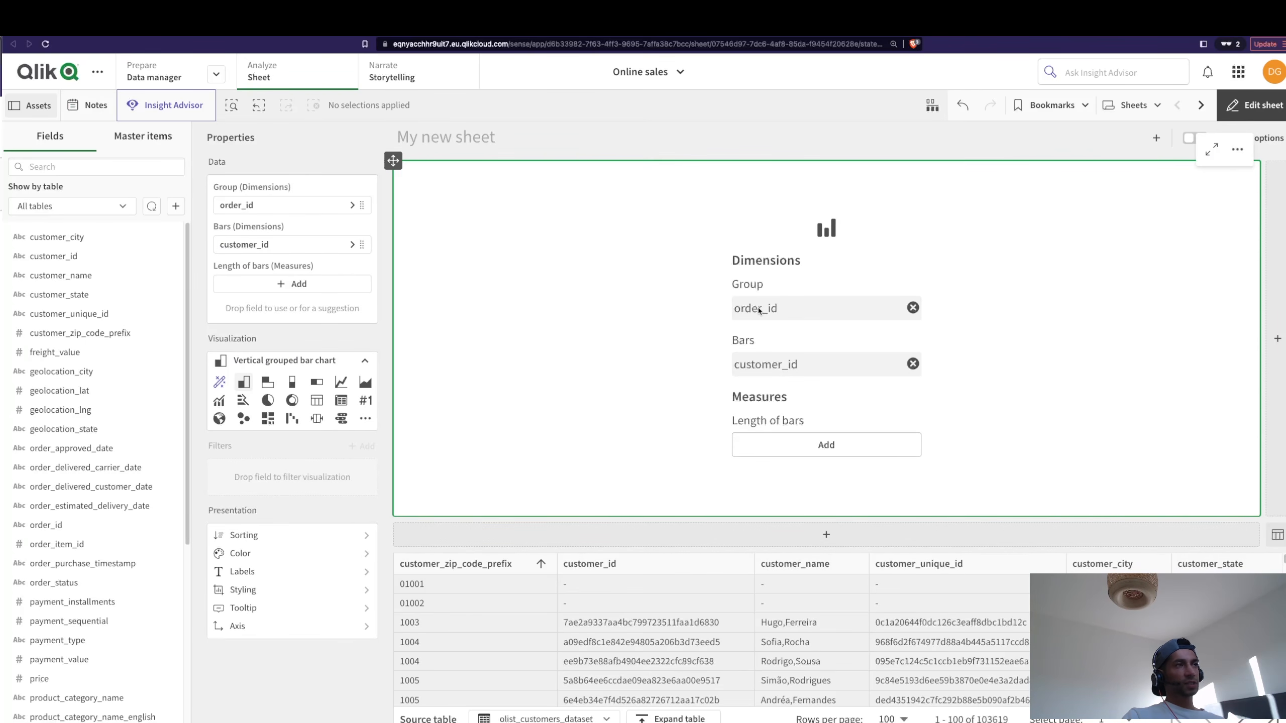
pyautogui.click(912, 364)
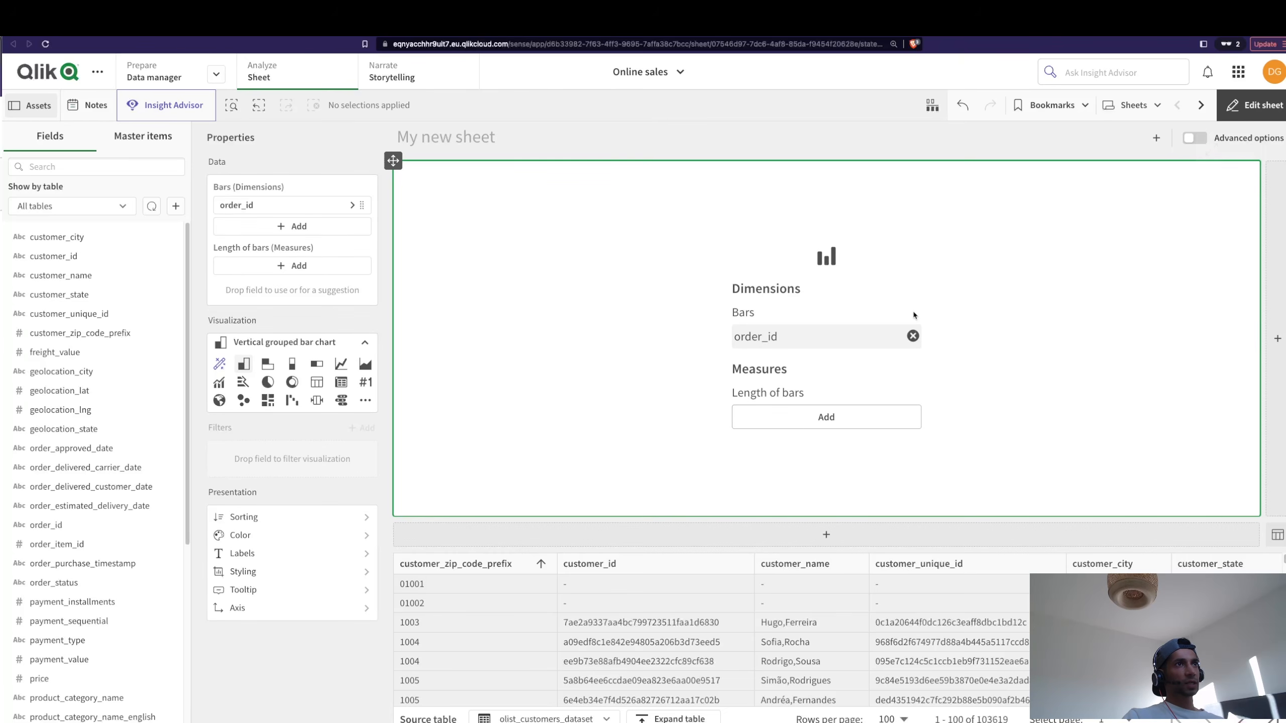
pyautogui.click(912, 337)
# Replace the bar chart's order_id dimension with order_delivered_customer_date.
pyautogui.click(913, 342)
pyautogui.write('d')
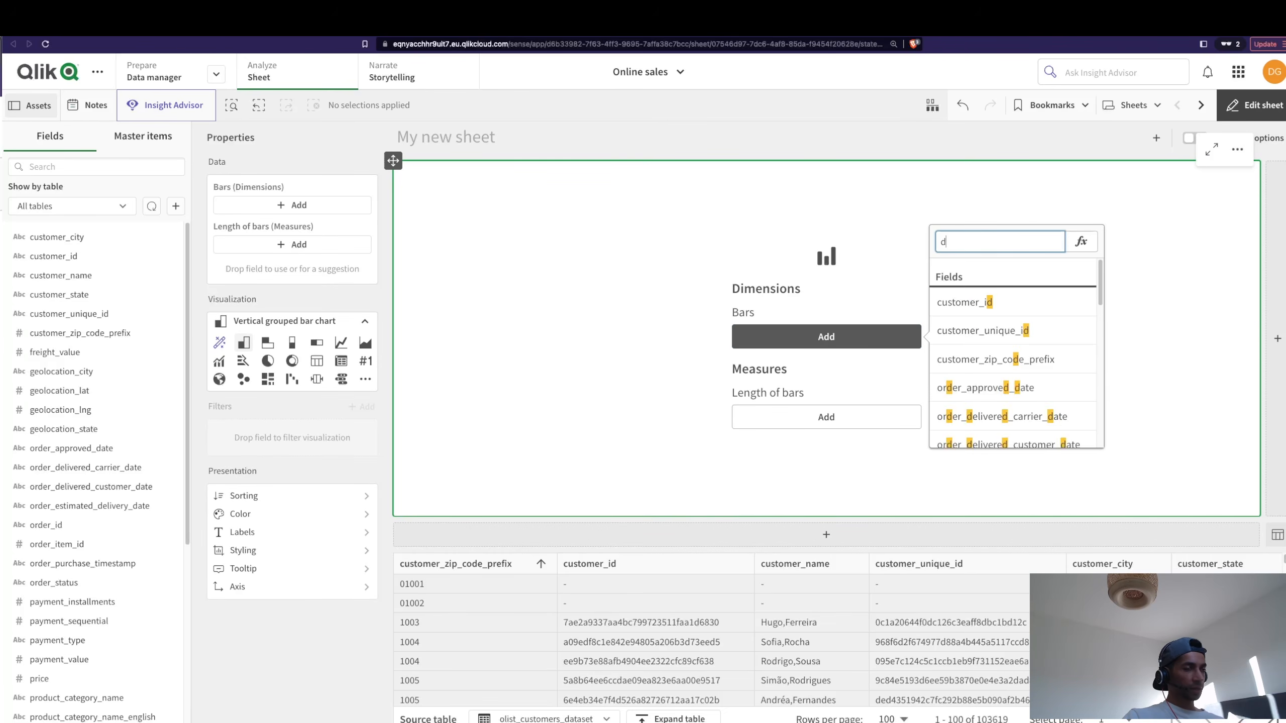
pyautogui.write('a')
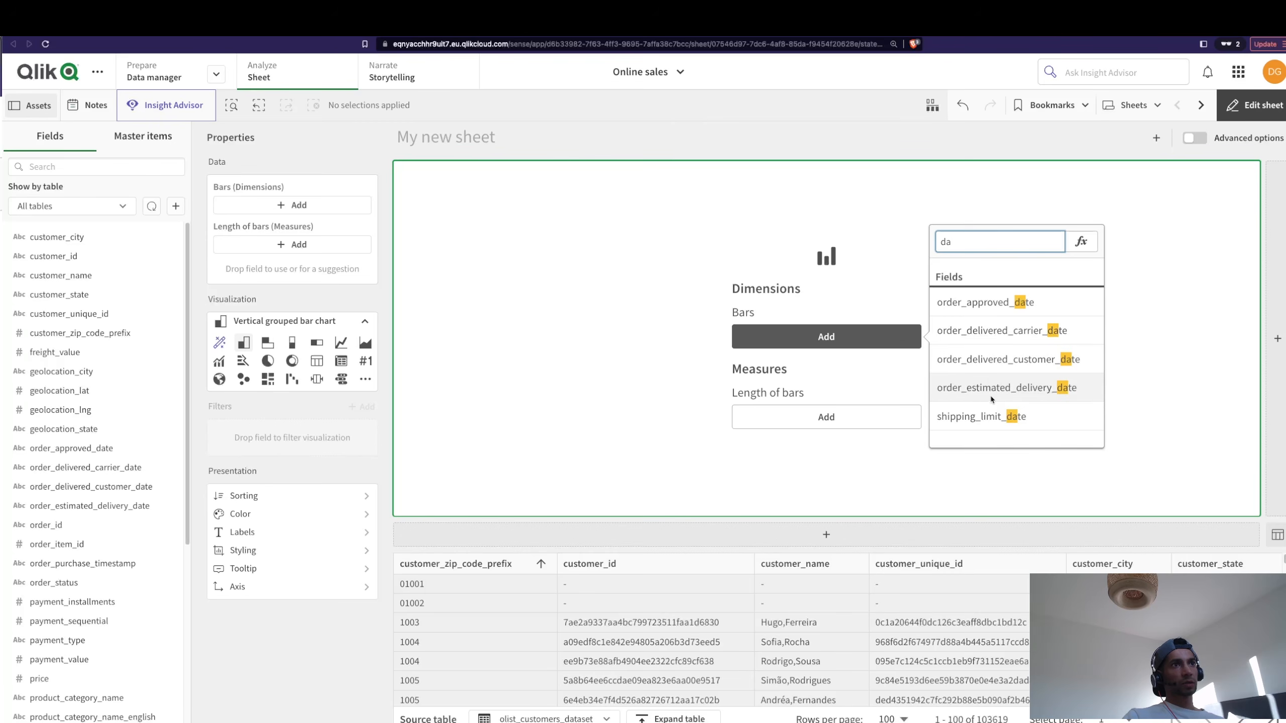
pyautogui.click(992, 359)
# Add Sum(payment_value) as the measure for the bar chart's length of bars.
pyautogui.click(855, 429)
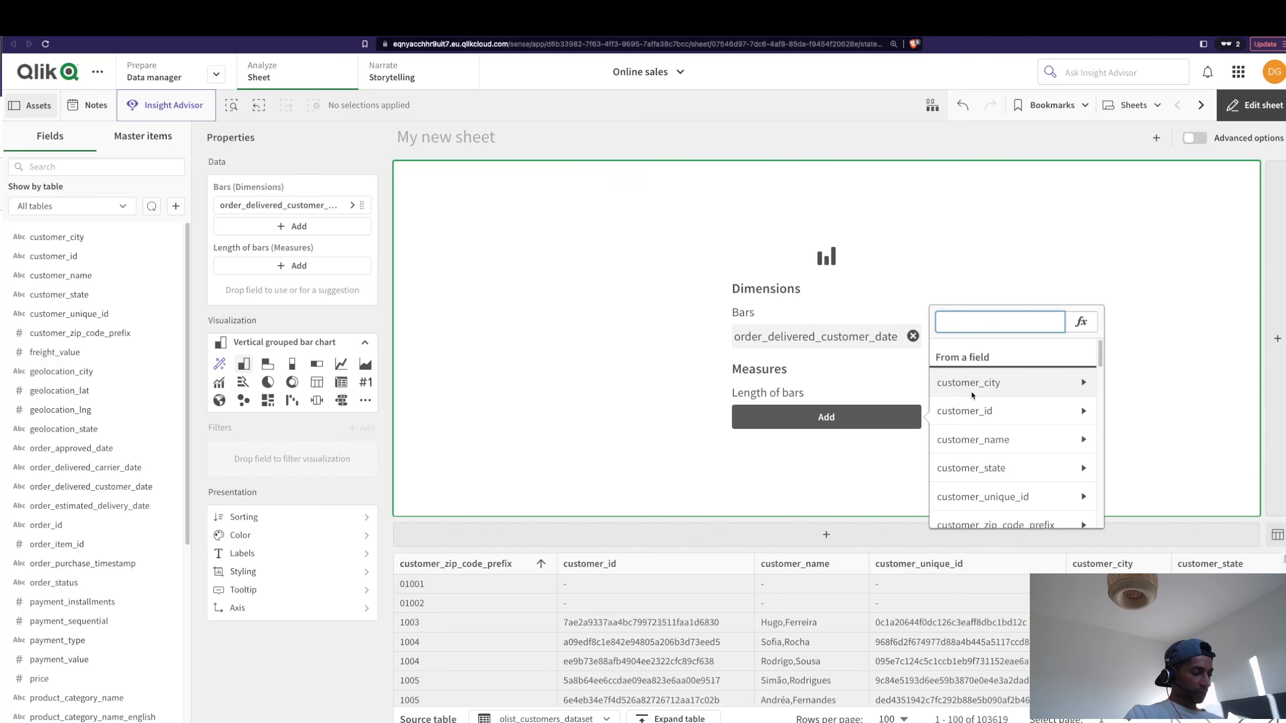
pyautogui.write('val')
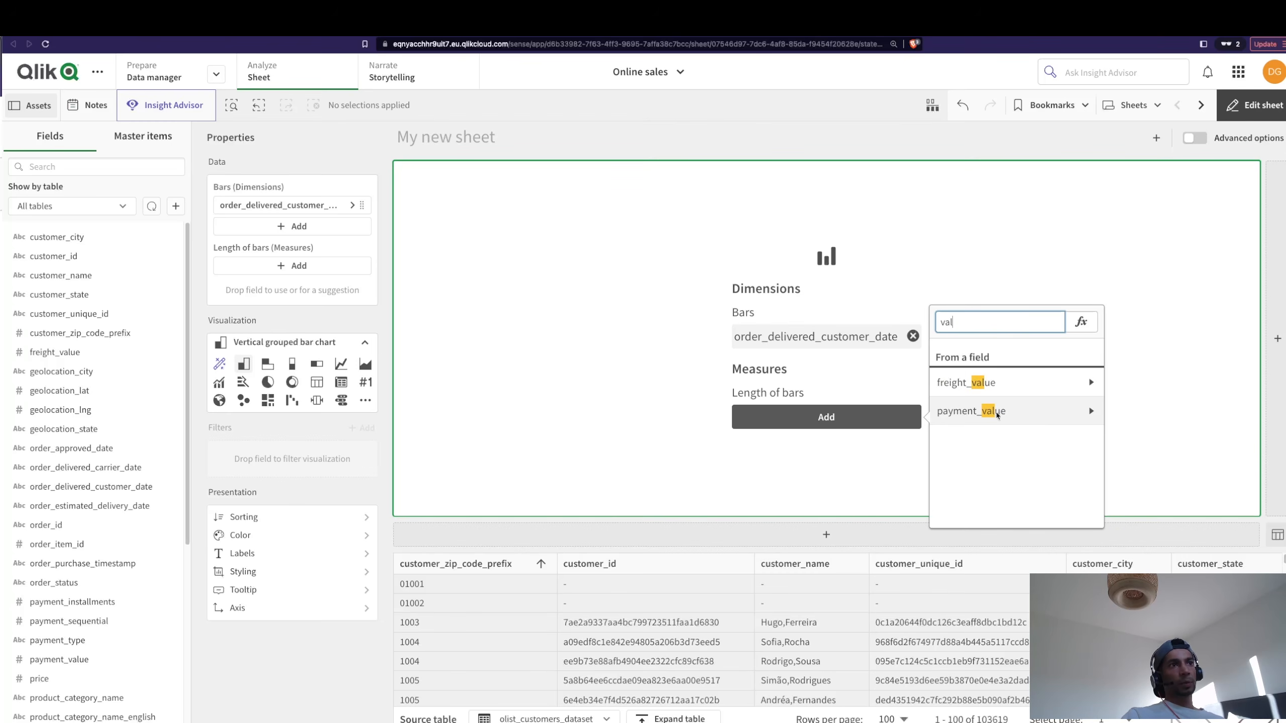
pyautogui.click(1041, 413)
pyautogui.click(1008, 374)
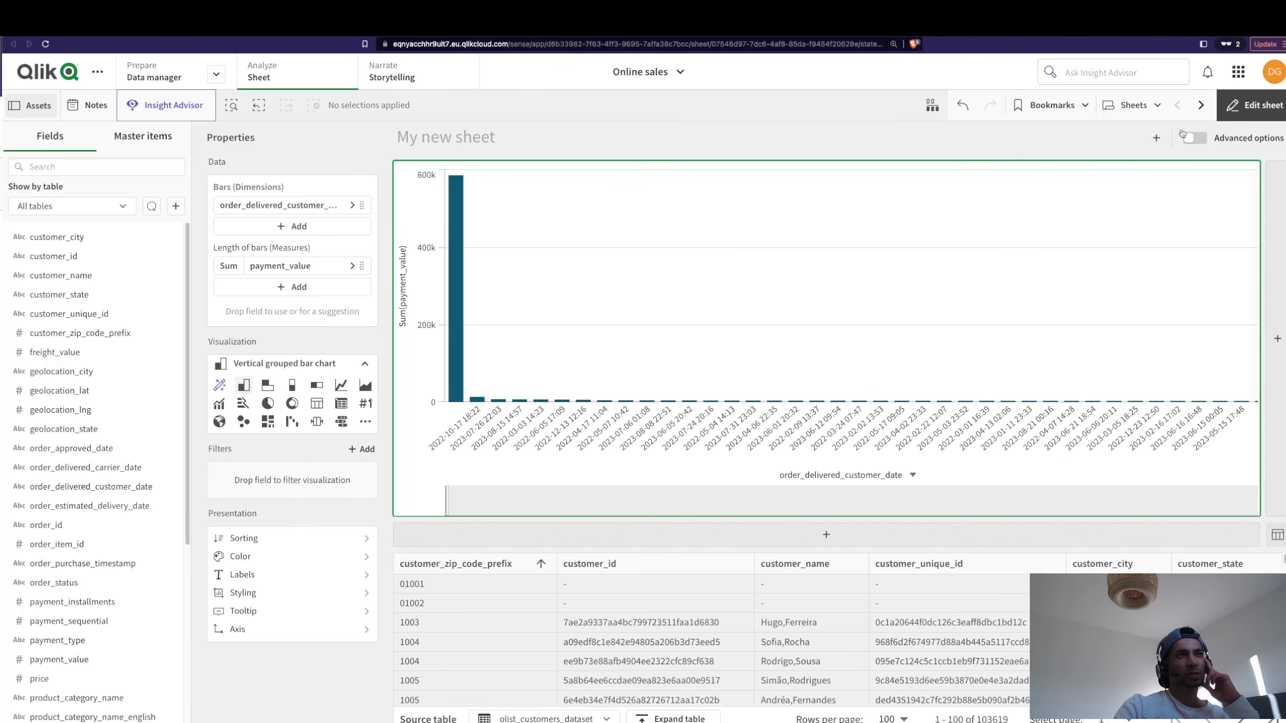
# Add three empty visualizations below and beside the bar chart to form a two-by-two layout.
pyautogui.click(836, 541)
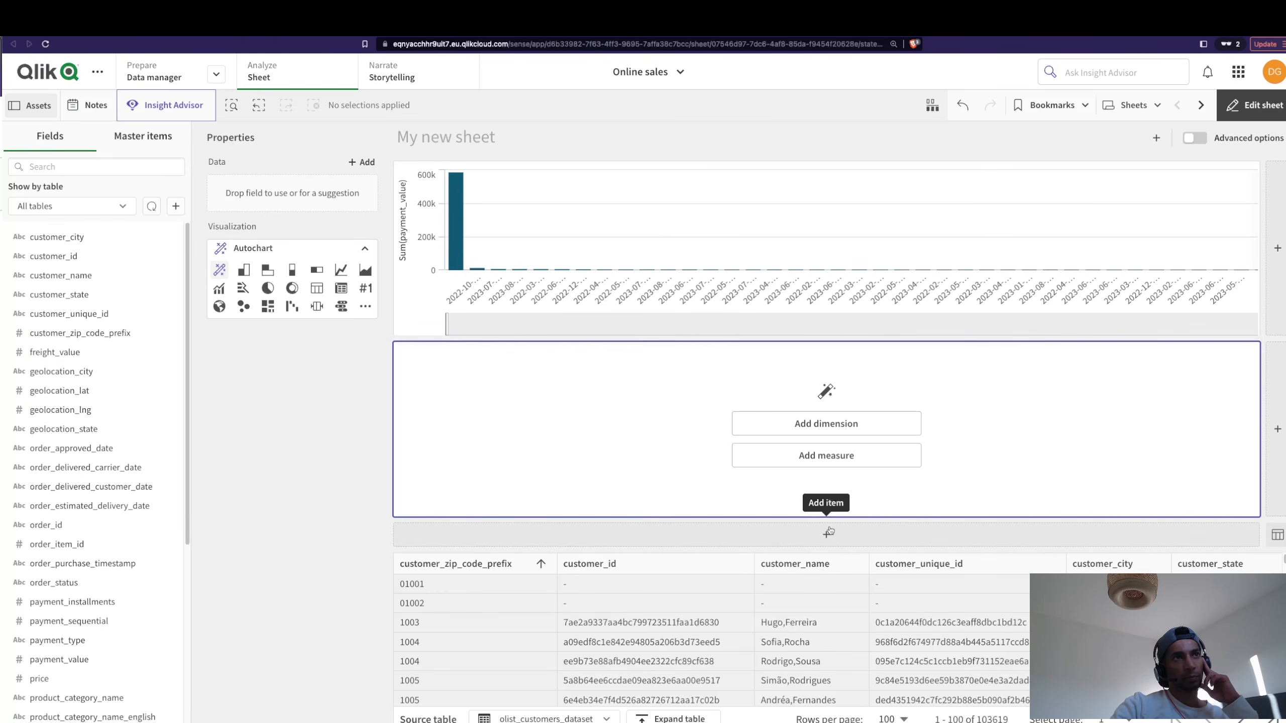
pyautogui.click(1278, 247)
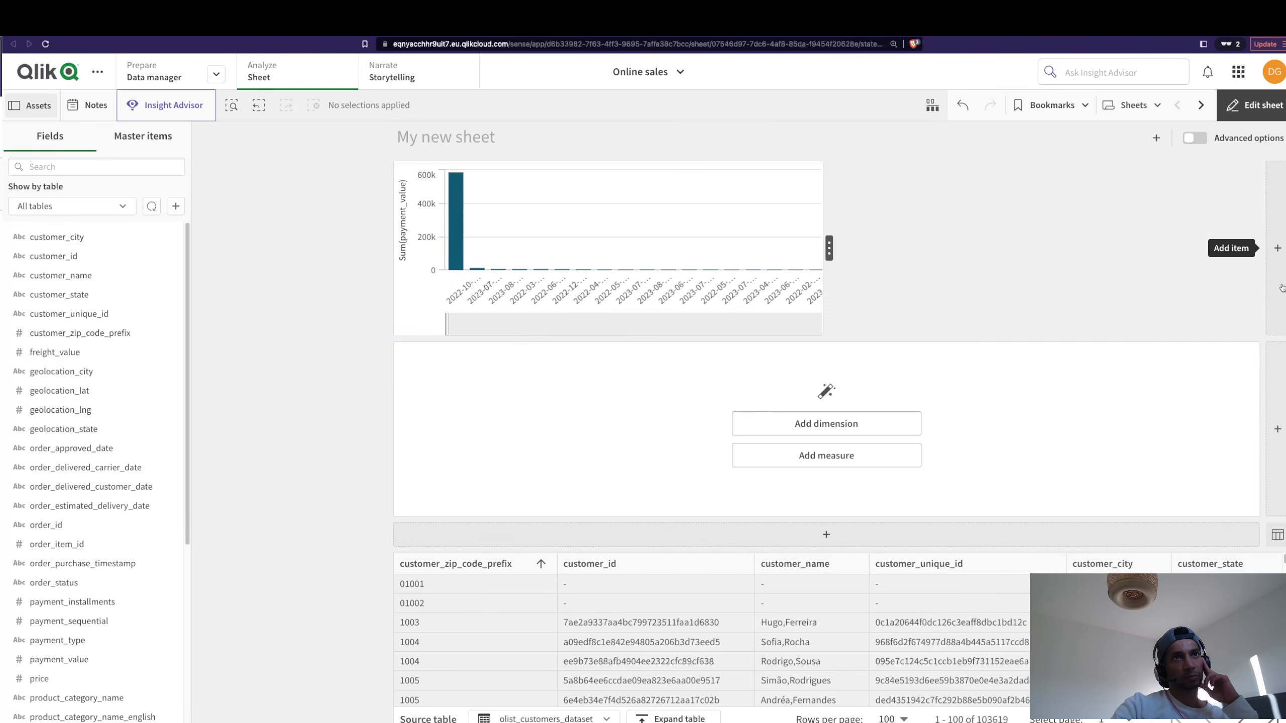
pyautogui.click(1277, 429)
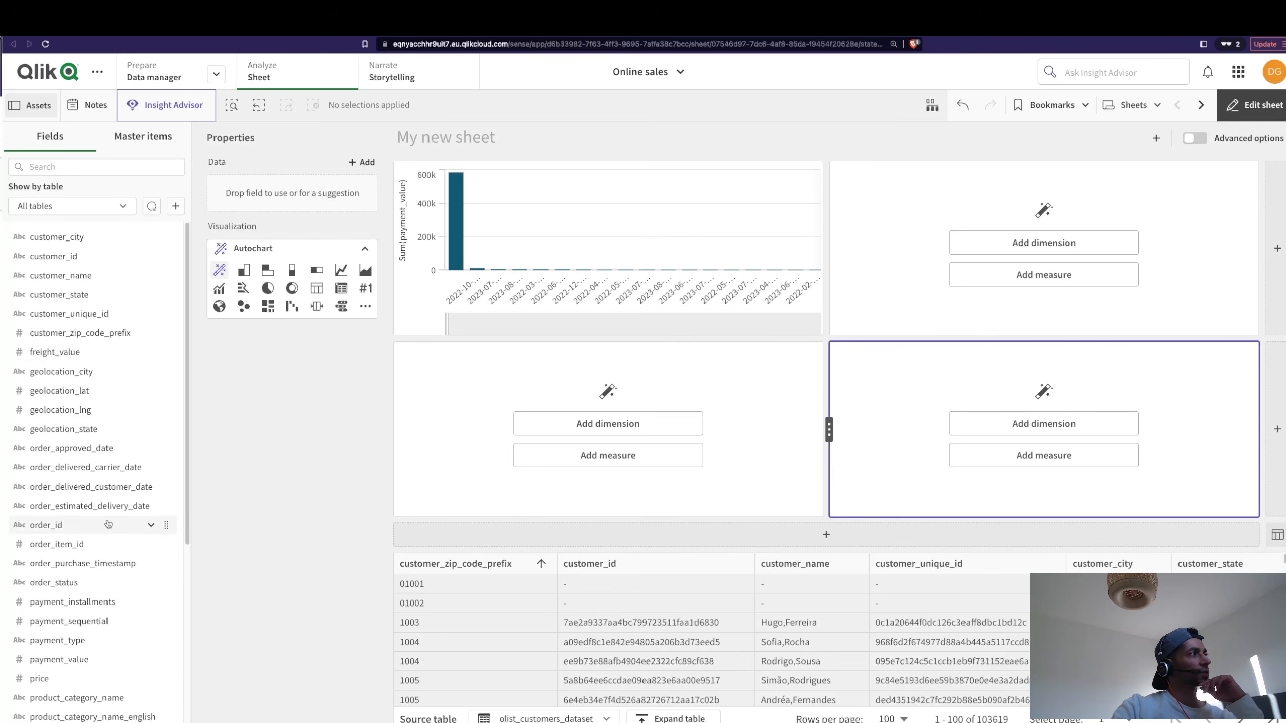
pyautogui.scroll(-5, 109, 522)
pyautogui.scroll(5, 109, 522)
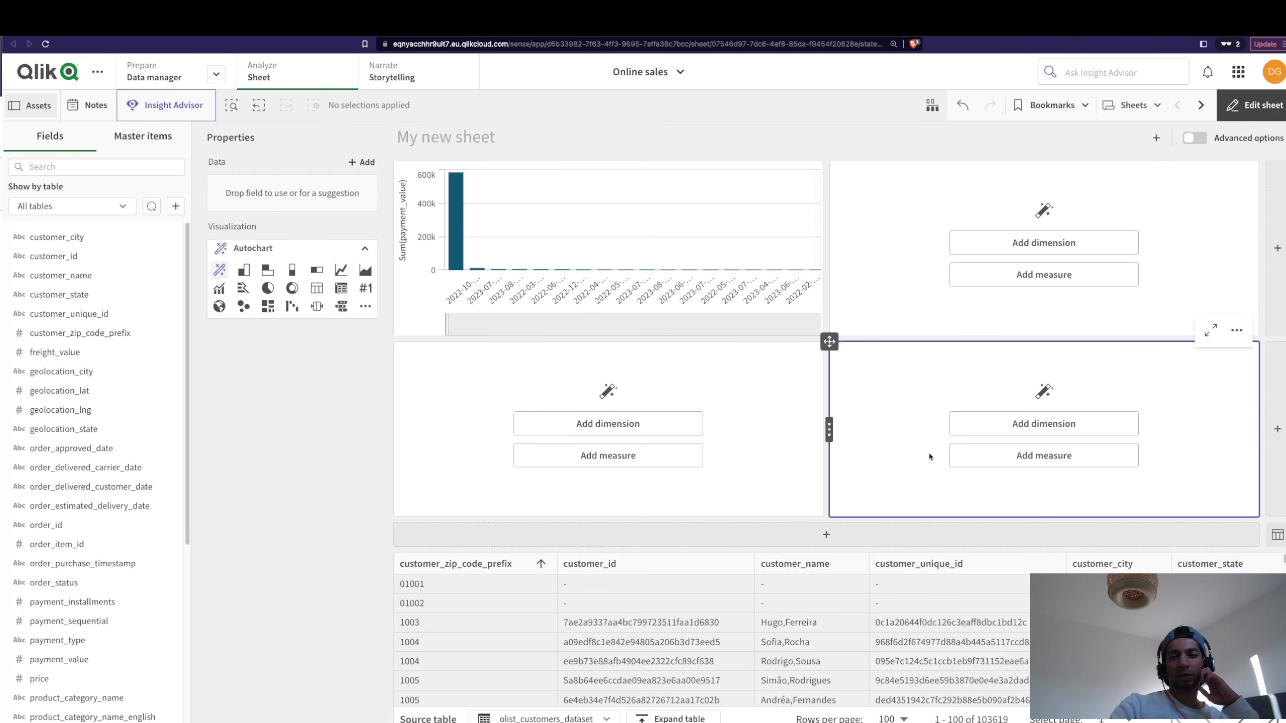
# Turn on the advanced editing options for the sheet and check the list of sheets.
pyautogui.click(1194, 138)
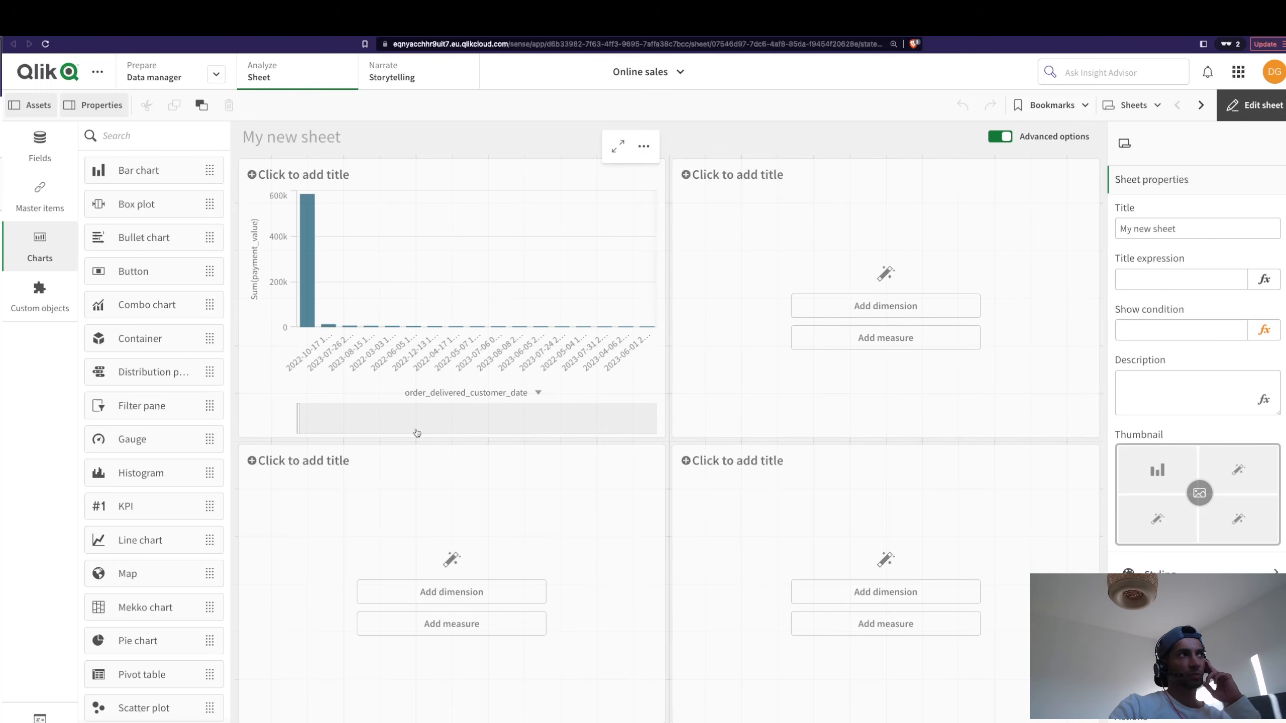
pyautogui.click(1133, 105)
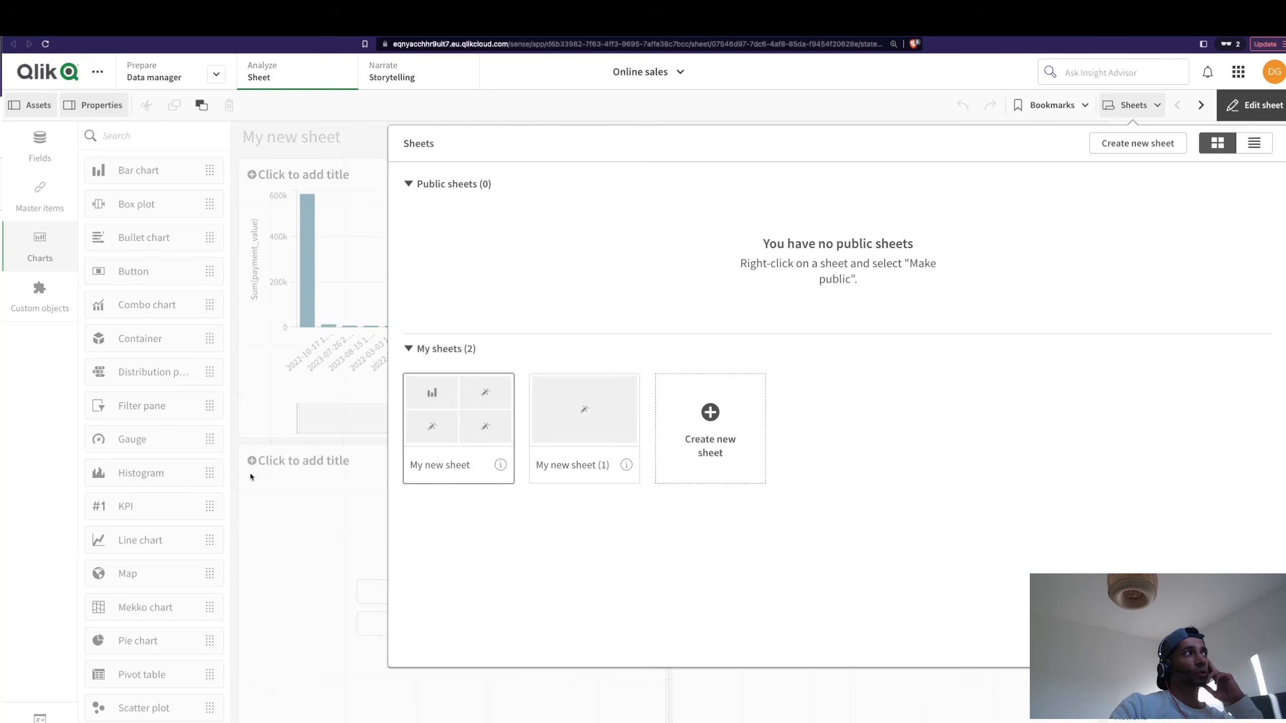
pyautogui.click(330, 402)
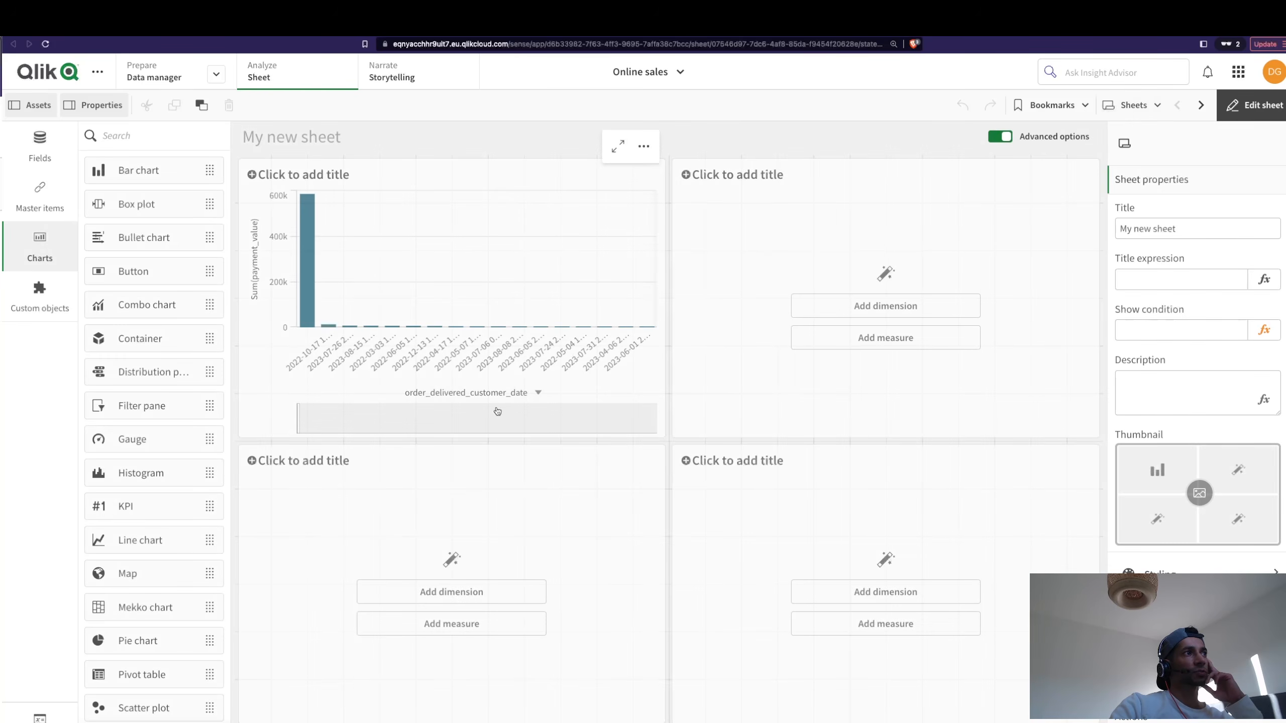
# Create two additional blank sheets in the Online sales app from the sheets overview.
pyautogui.click(1130, 116)
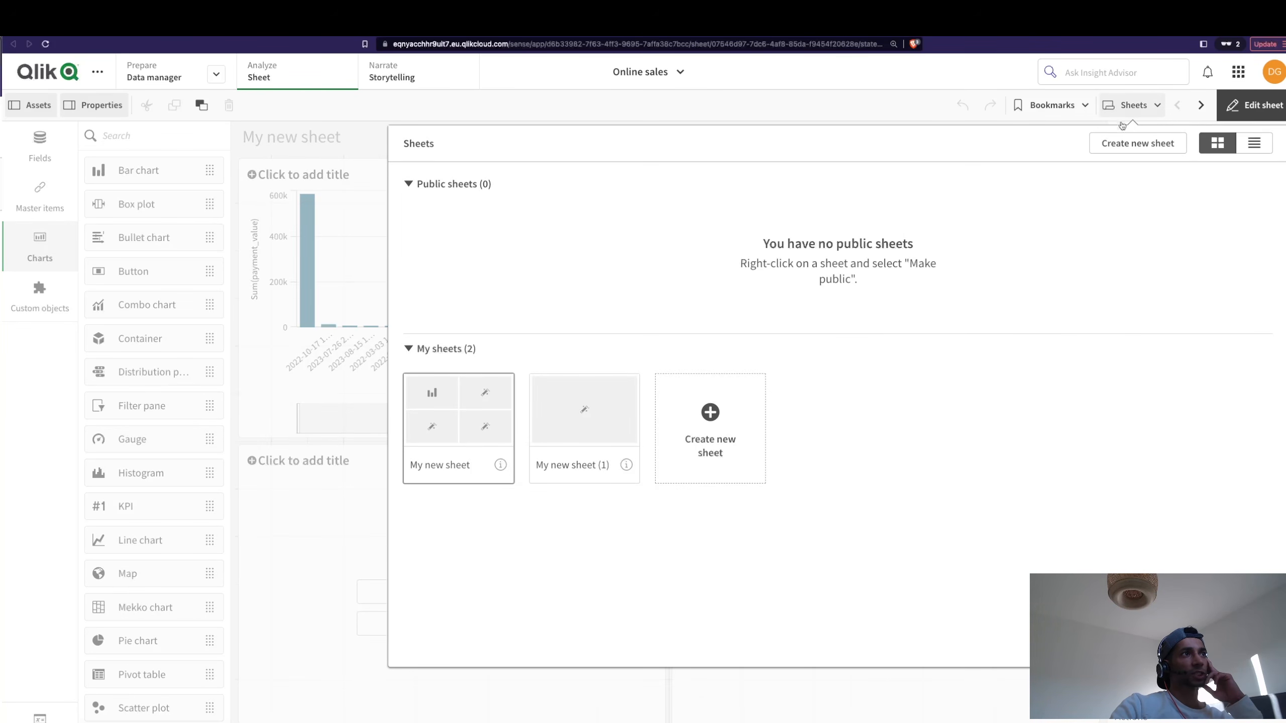
pyautogui.click(724, 418)
pyautogui.click(729, 416)
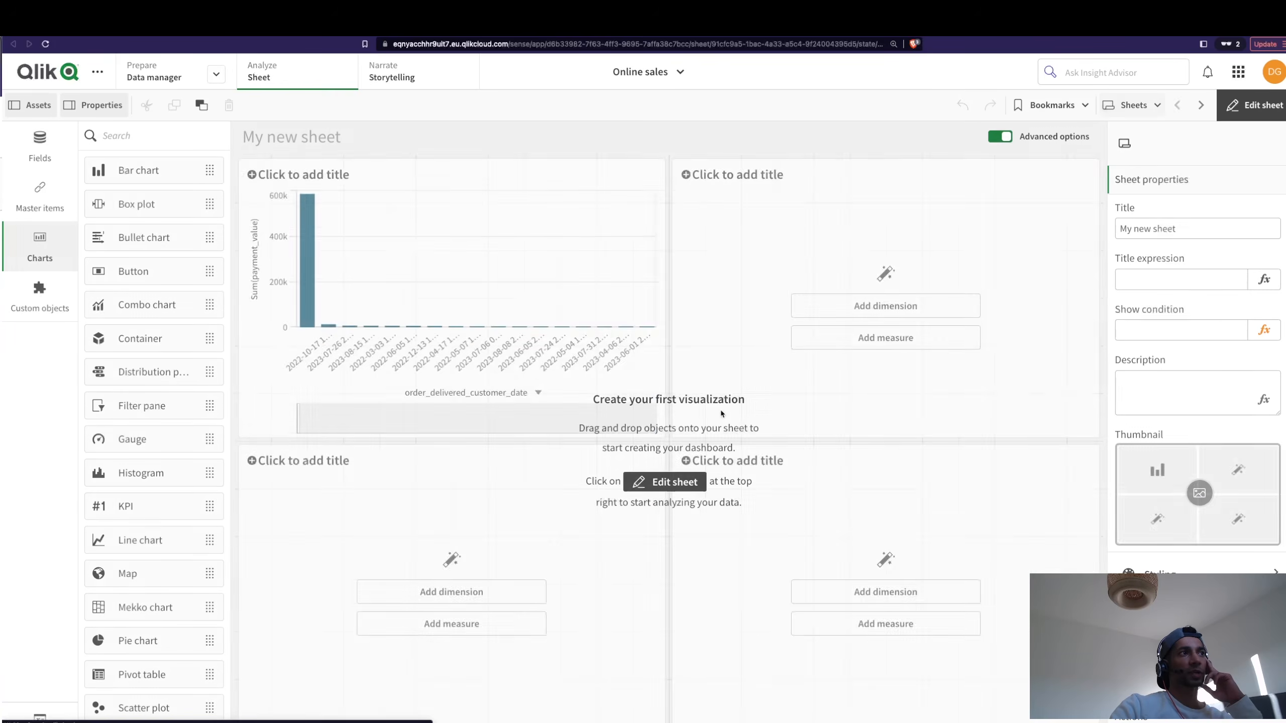
pyautogui.click(1137, 110)
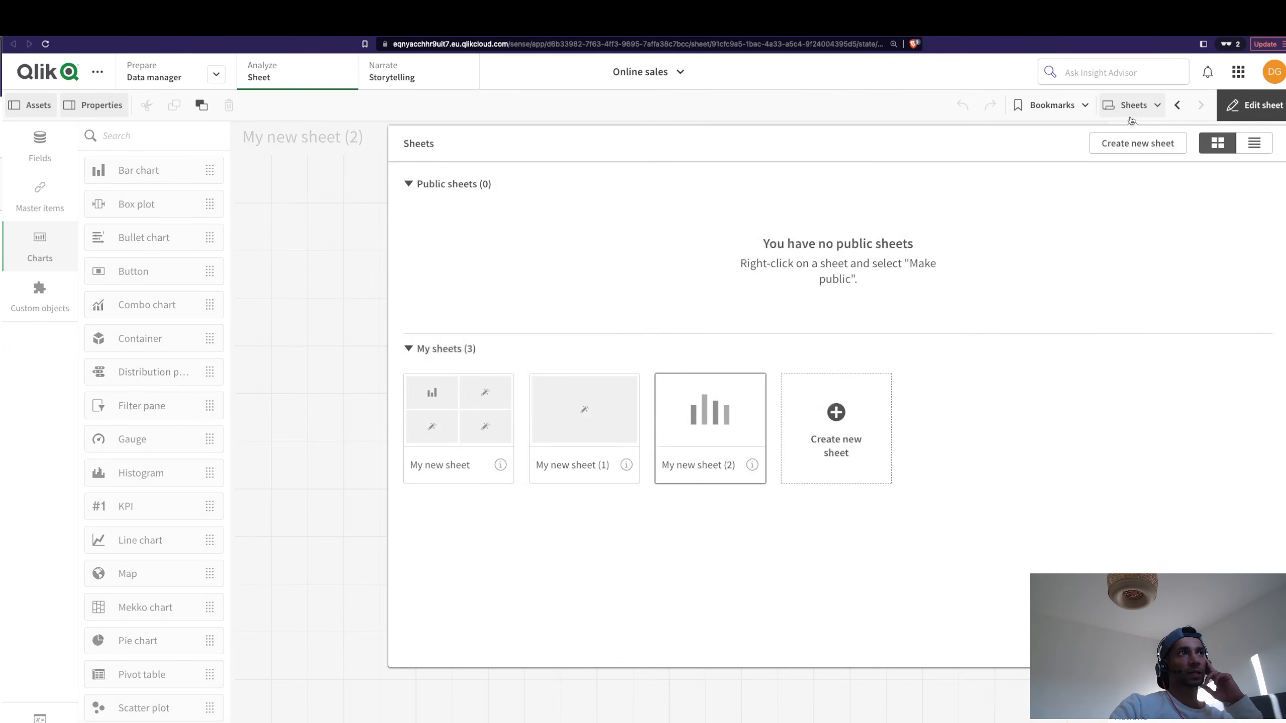
pyautogui.click(836, 421)
pyautogui.click(1119, 433)
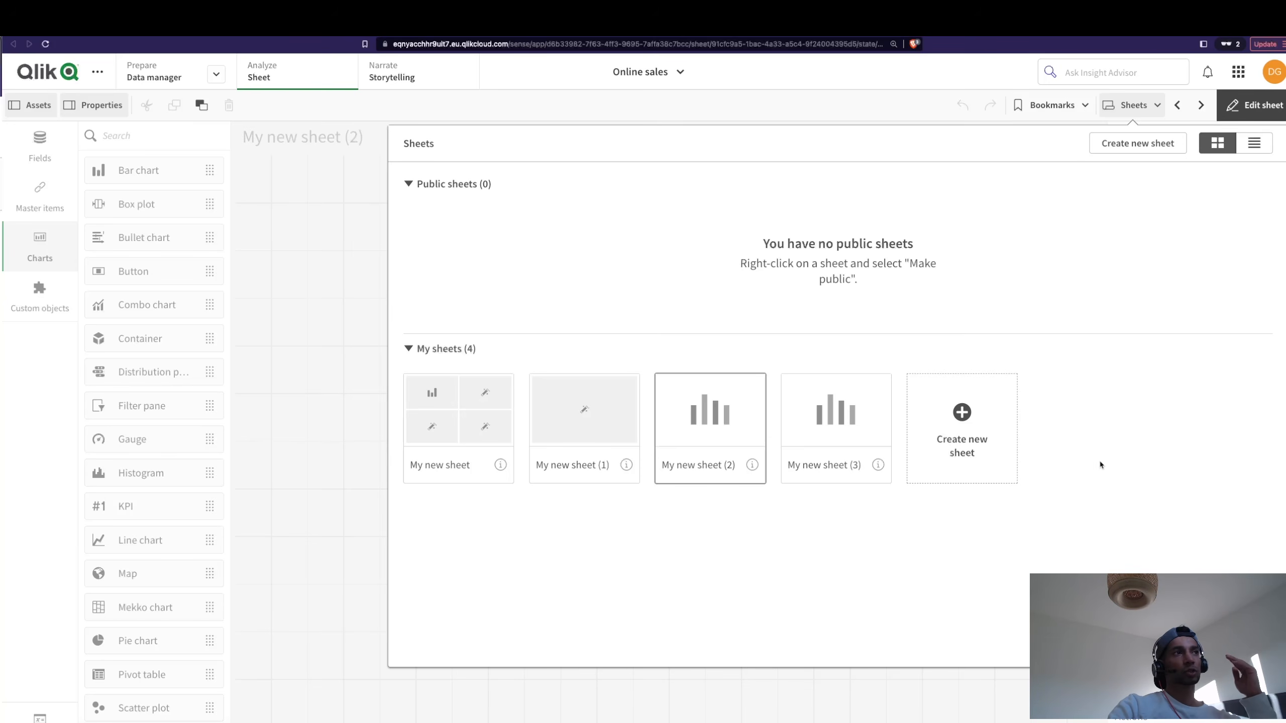
# Return to the sheet "My new sheet" and open it for editing.
pyautogui.click(501, 439)
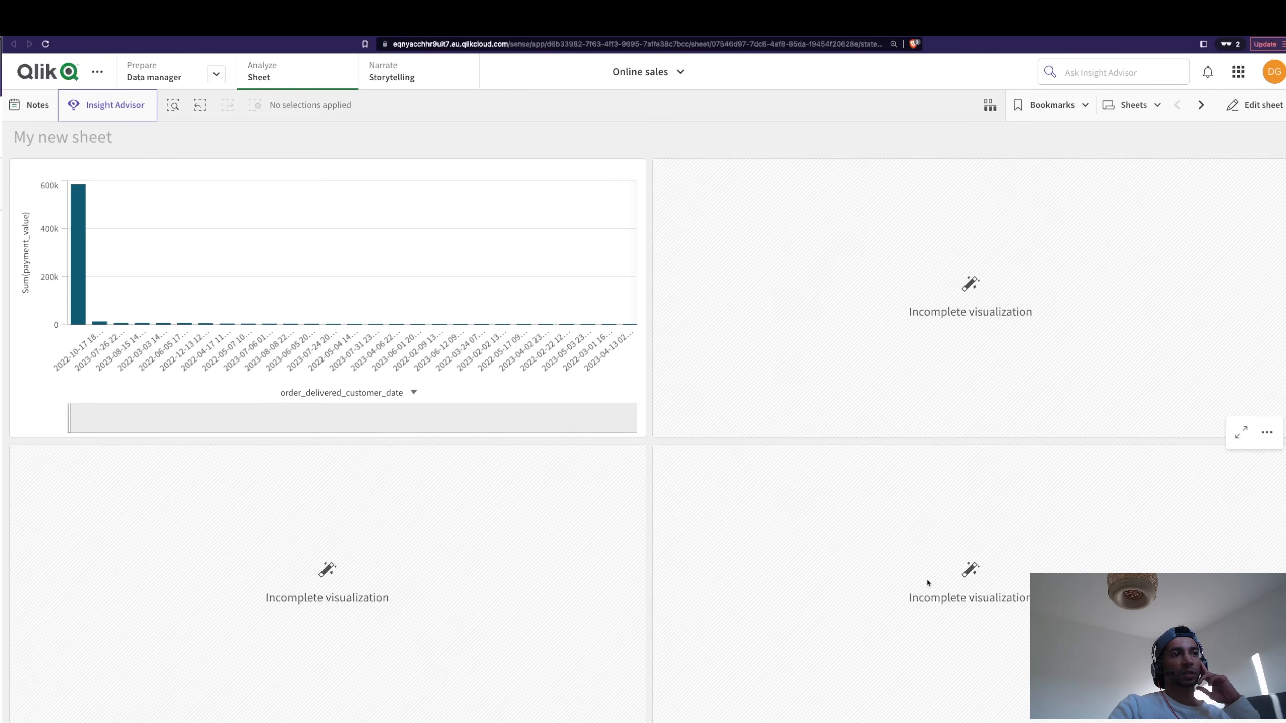
pyautogui.click(1236, 118)
pyautogui.click(721, 223)
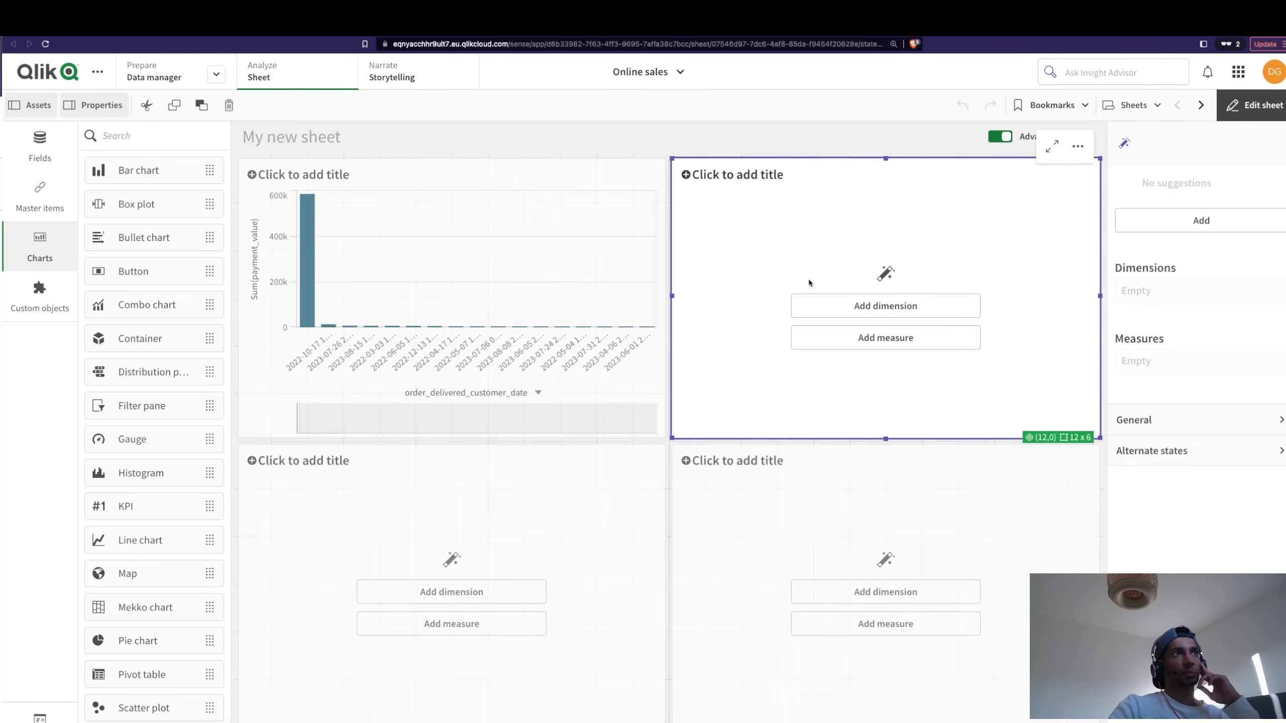
pyautogui.click(876, 310)
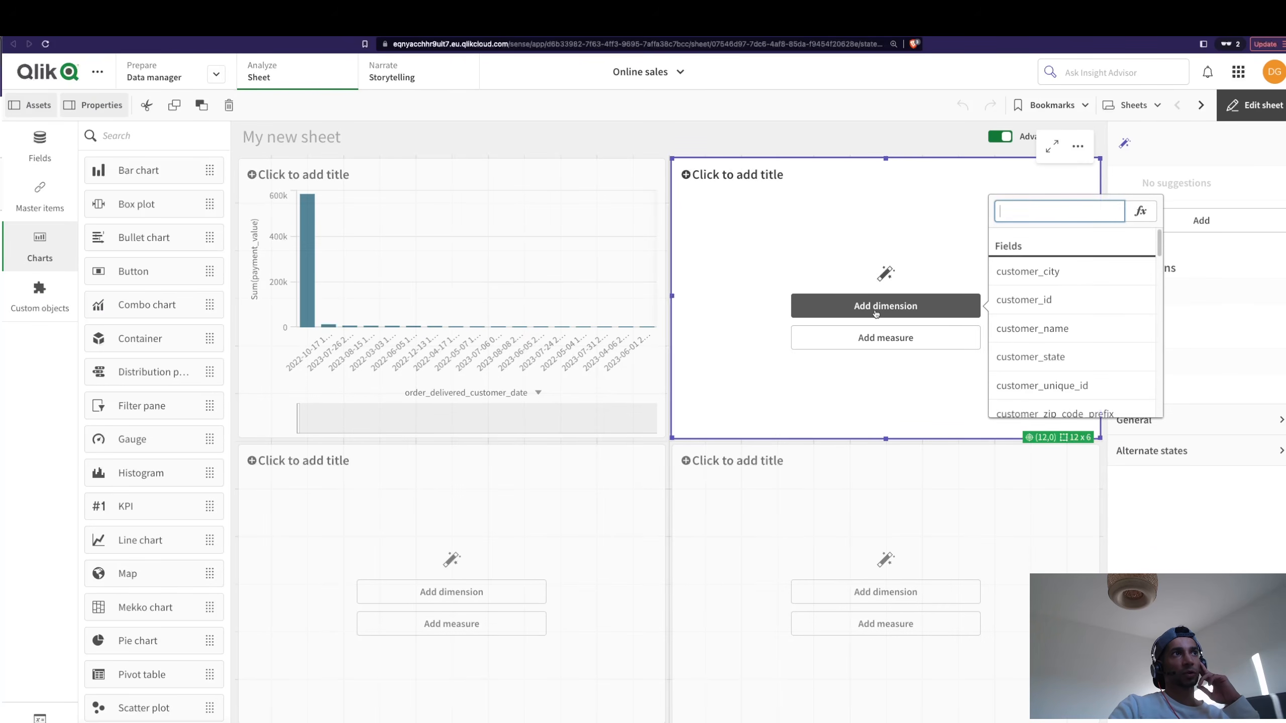
pyautogui.click(880, 346)
pyautogui.click(854, 305)
# Delete the bar chart and the three empty visualizations from the sheet.
pyautogui.rightClick(752, 239)
pyautogui.click(792, 294)
pyautogui.rightClick(780, 508)
pyautogui.click(823, 565)
pyautogui.rightClick(618, 549)
pyautogui.click(701, 606)
pyautogui.rightClick(563, 325)
pyautogui.click(641, 399)
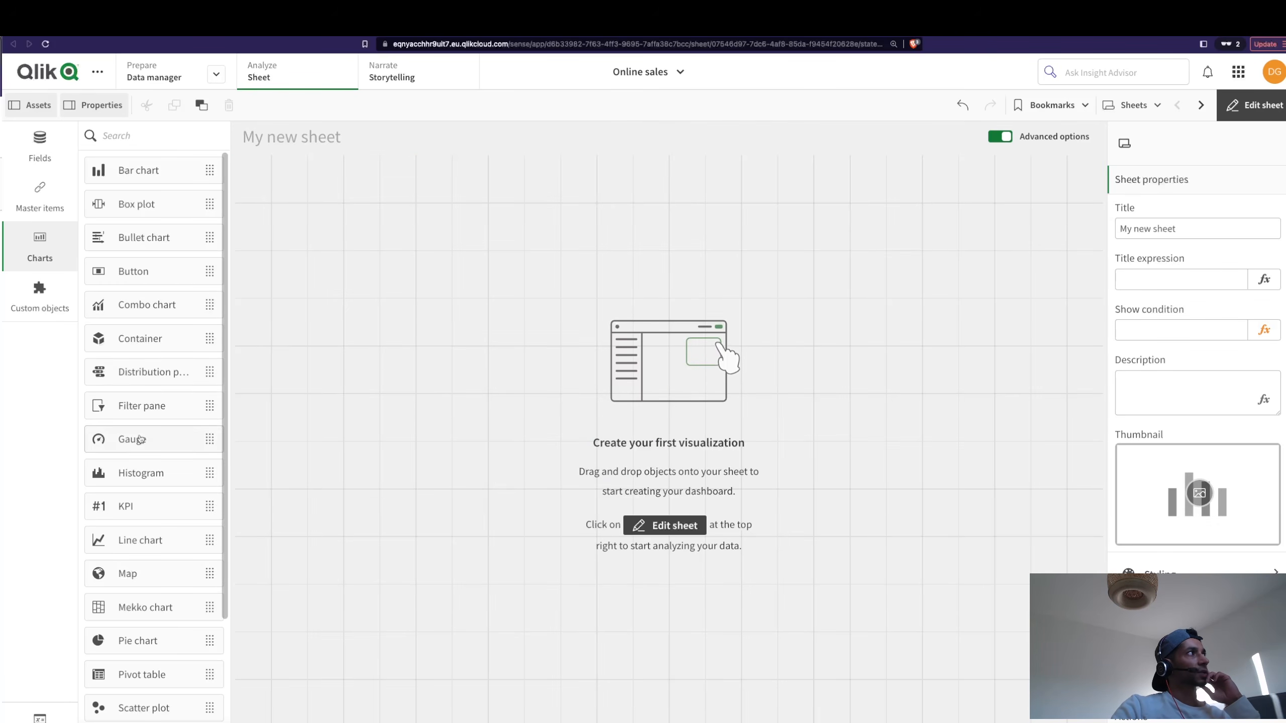
# Examine the available charts, master items, fields and custom object bundles in the sheet's assets.
pyautogui.click(48, 255)
pyautogui.click(47, 254)
pyautogui.scroll(-4, 130, 424)
pyautogui.scroll(4, 131, 424)
pyautogui.click(40, 195)
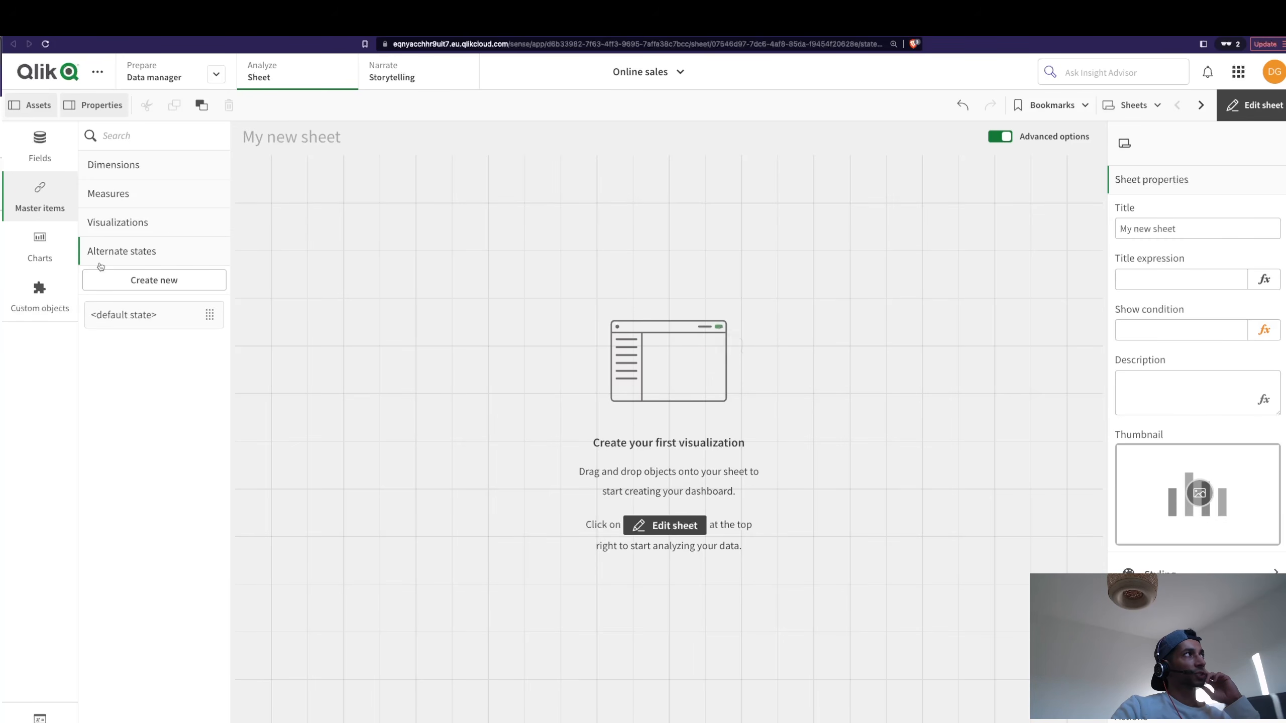
pyautogui.click(44, 146)
pyautogui.scroll(-8, 151, 527)
pyautogui.scroll(-5, 150, 527)
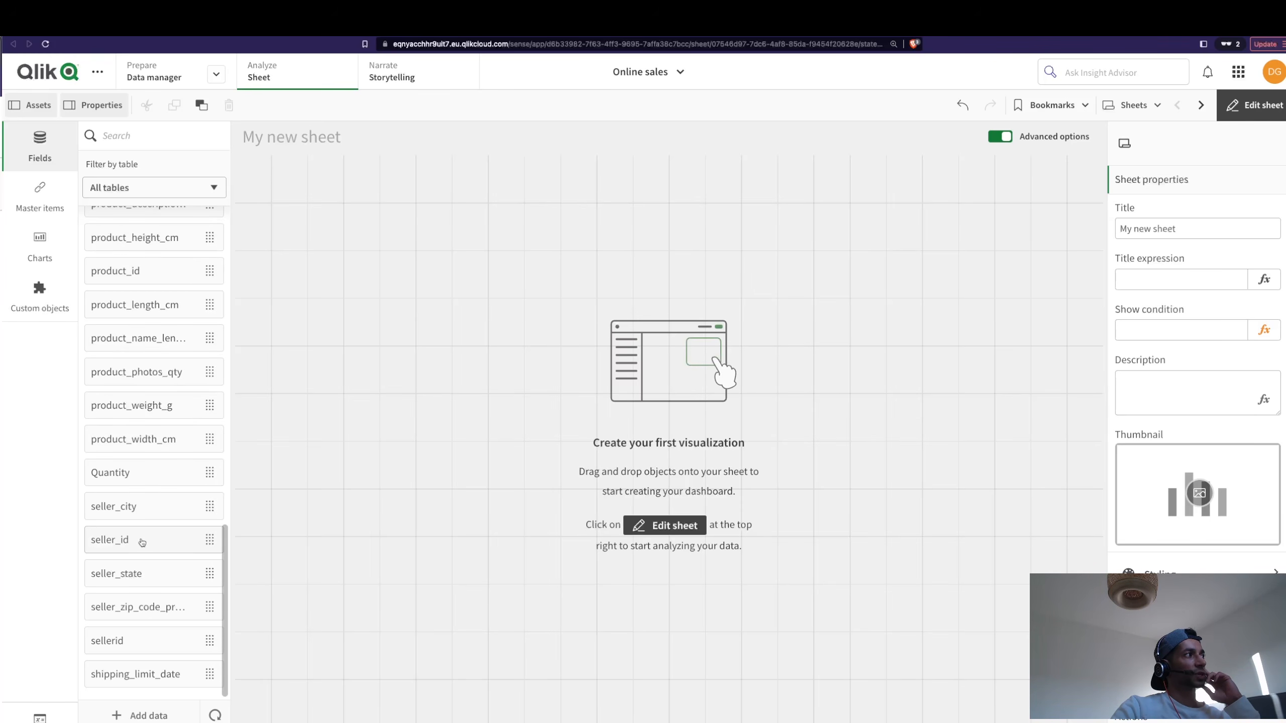
pyautogui.click(41, 243)
pyautogui.click(39, 300)
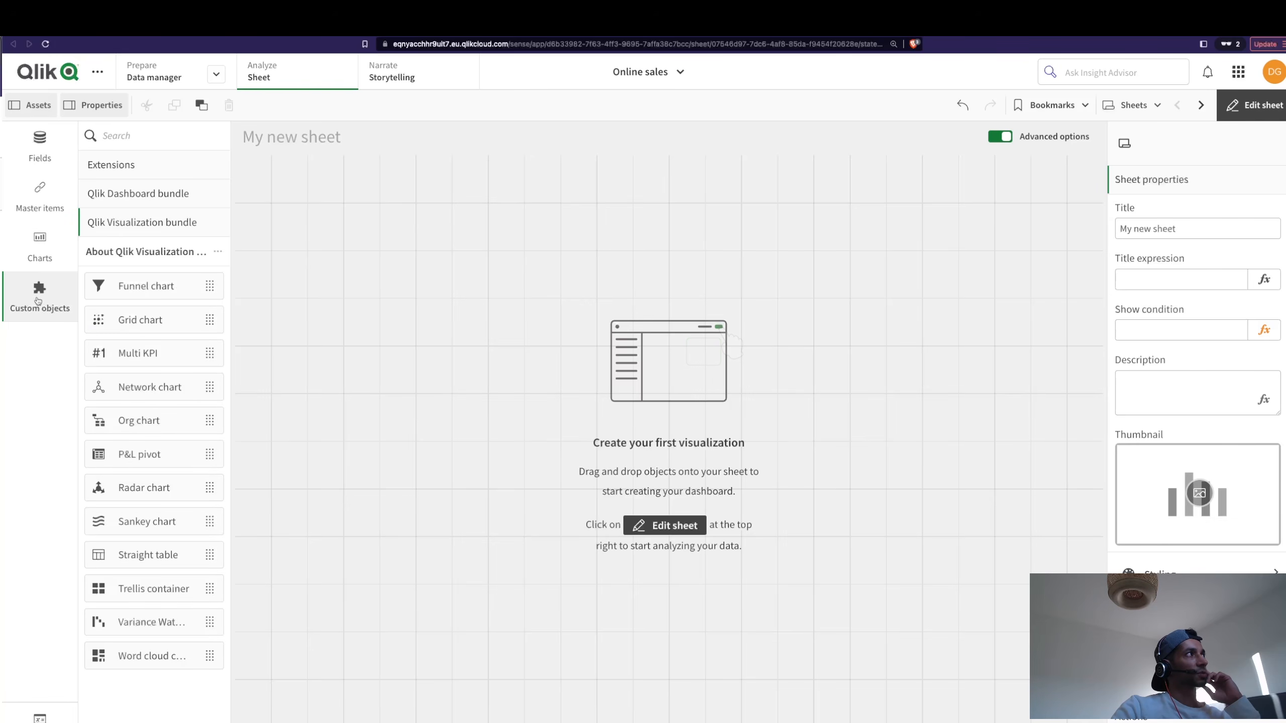
pyautogui.click(135, 202)
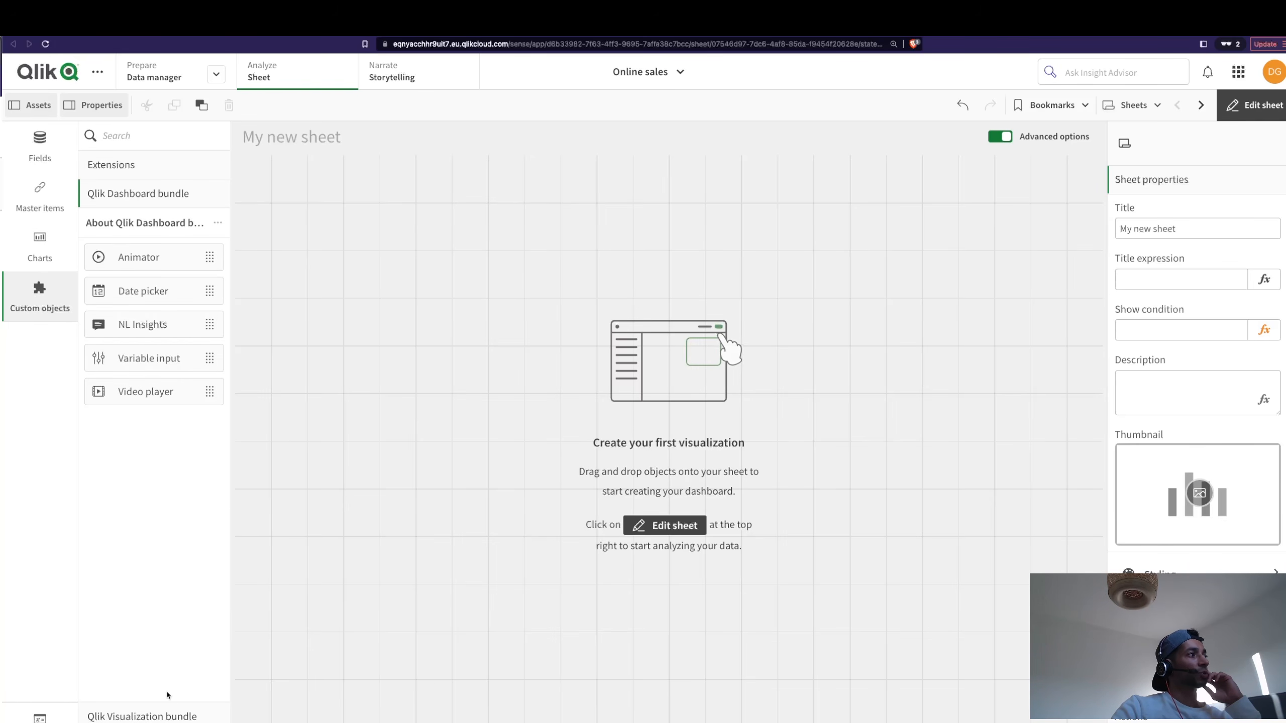
pyautogui.click(163, 712)
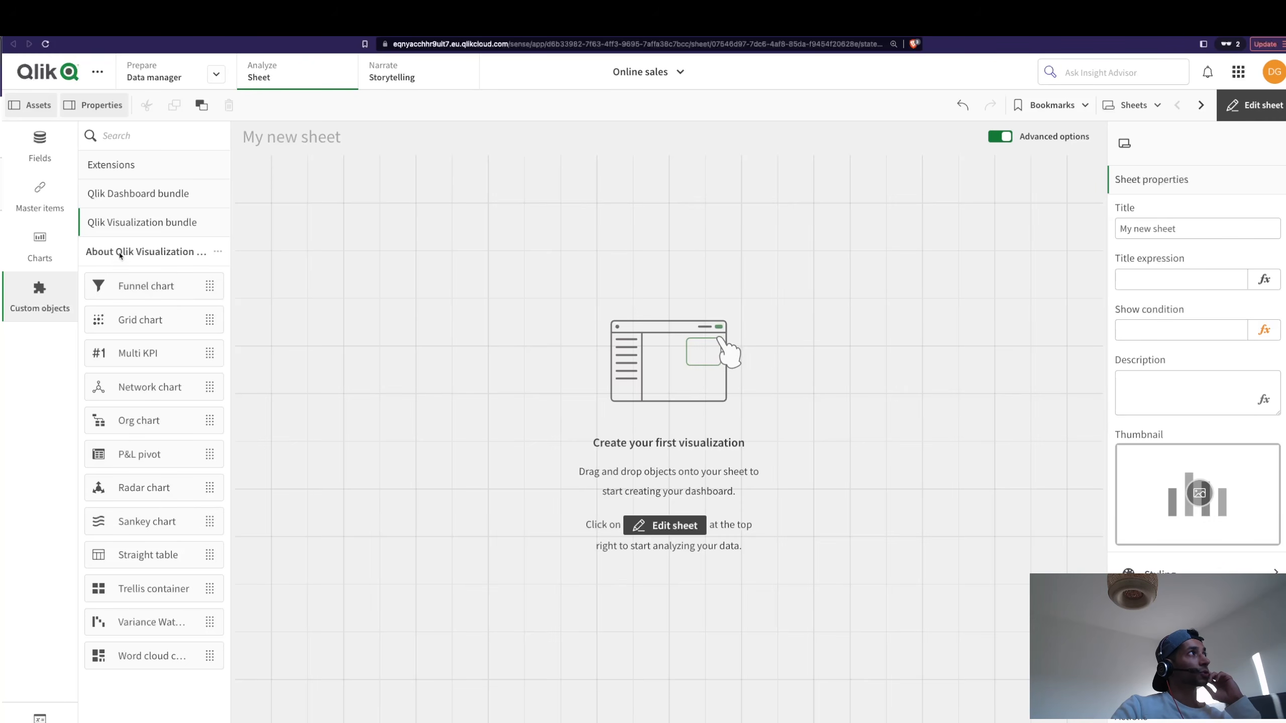
pyautogui.click(116, 171)
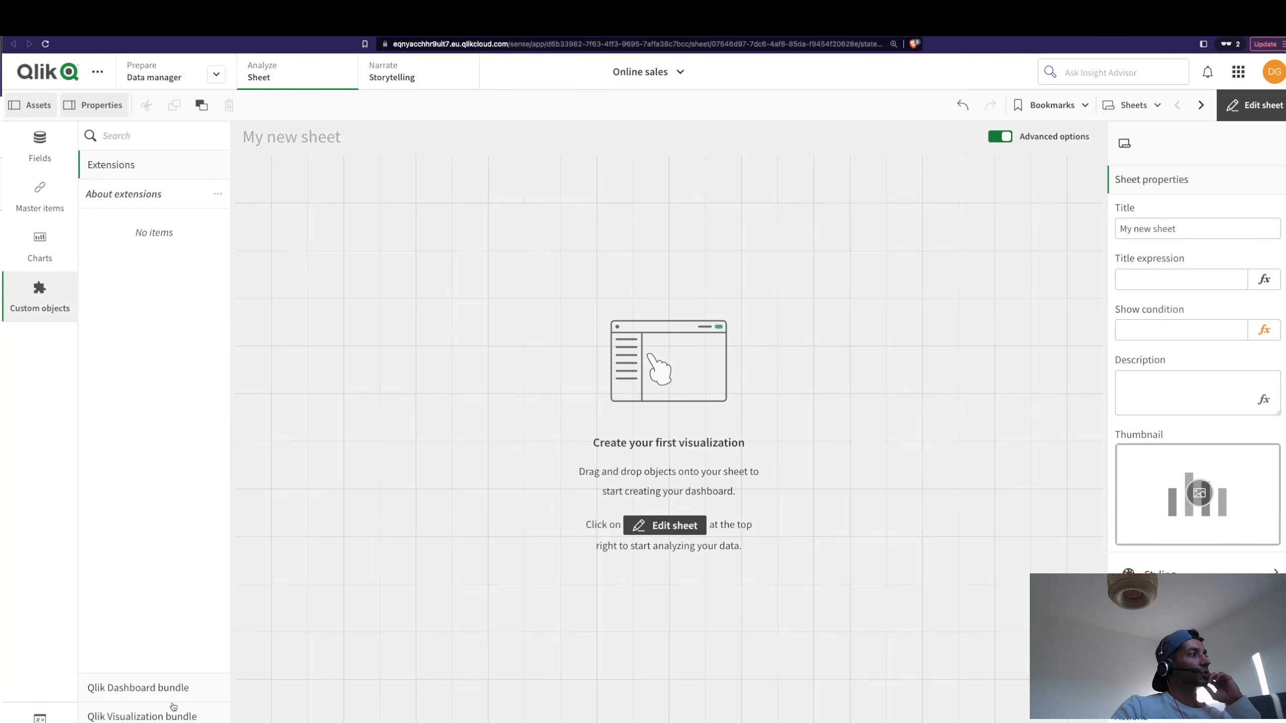
pyautogui.click(162, 687)
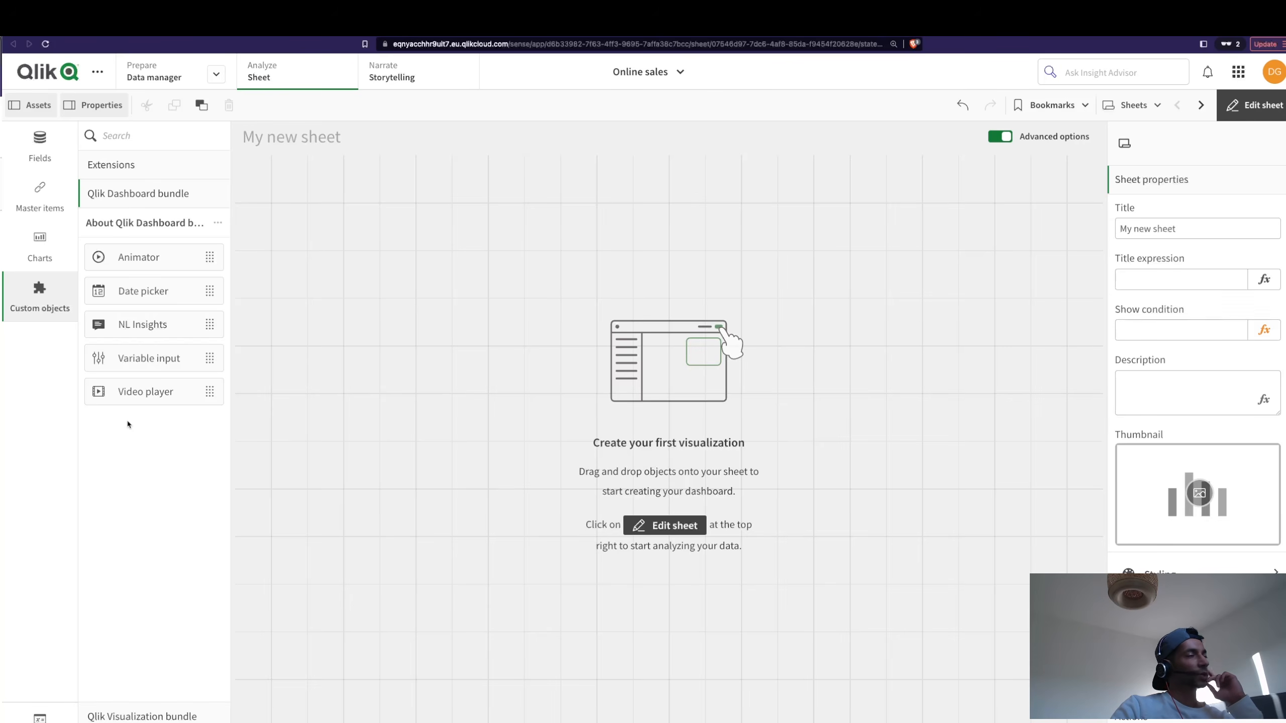
# Place a KPI object in the sheet's upper-left corner and resize it to 9 x 3 grid cells.
pyautogui.click(39, 147)
pyautogui.click(44, 245)
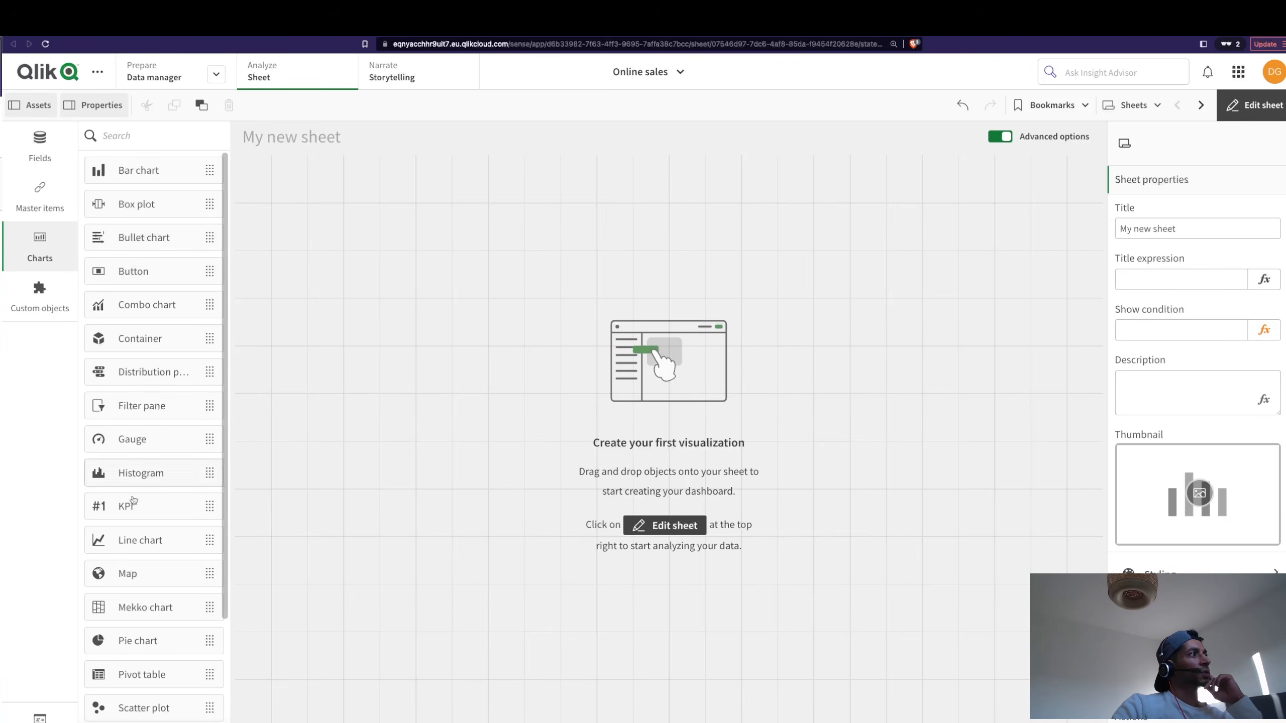
pyautogui.moveTo(113, 511); pyautogui.dragTo(384, 223)
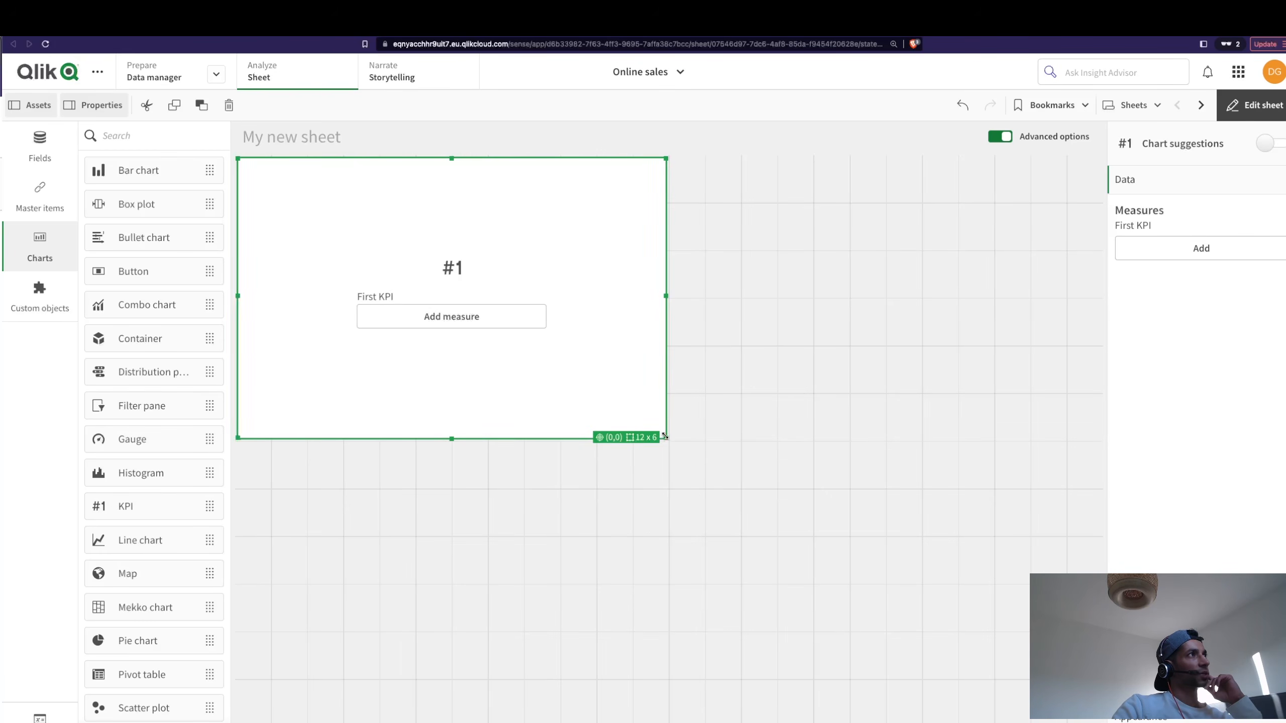
pyautogui.moveTo(665, 436); pyautogui.dragTo(609, 283)
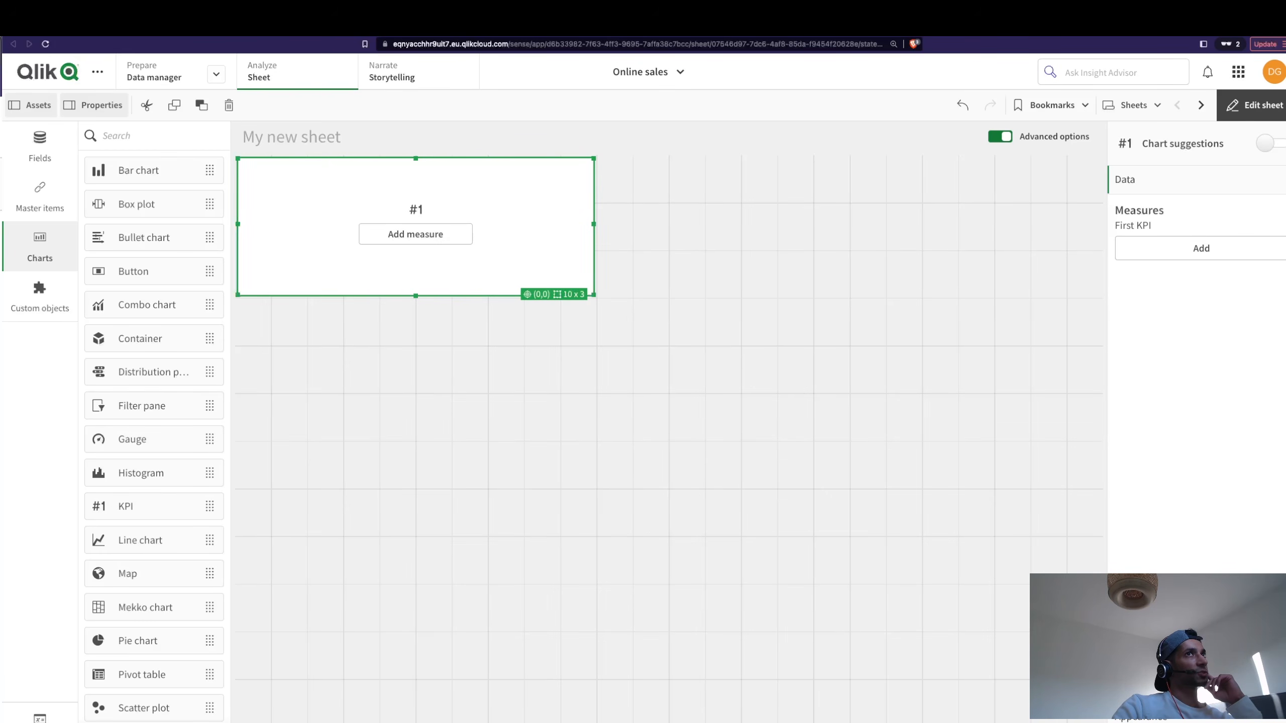
pyautogui.click(1122, 115)
pyautogui.click(1121, 116)
pyautogui.moveTo(592, 292); pyautogui.dragTo(563, 279)
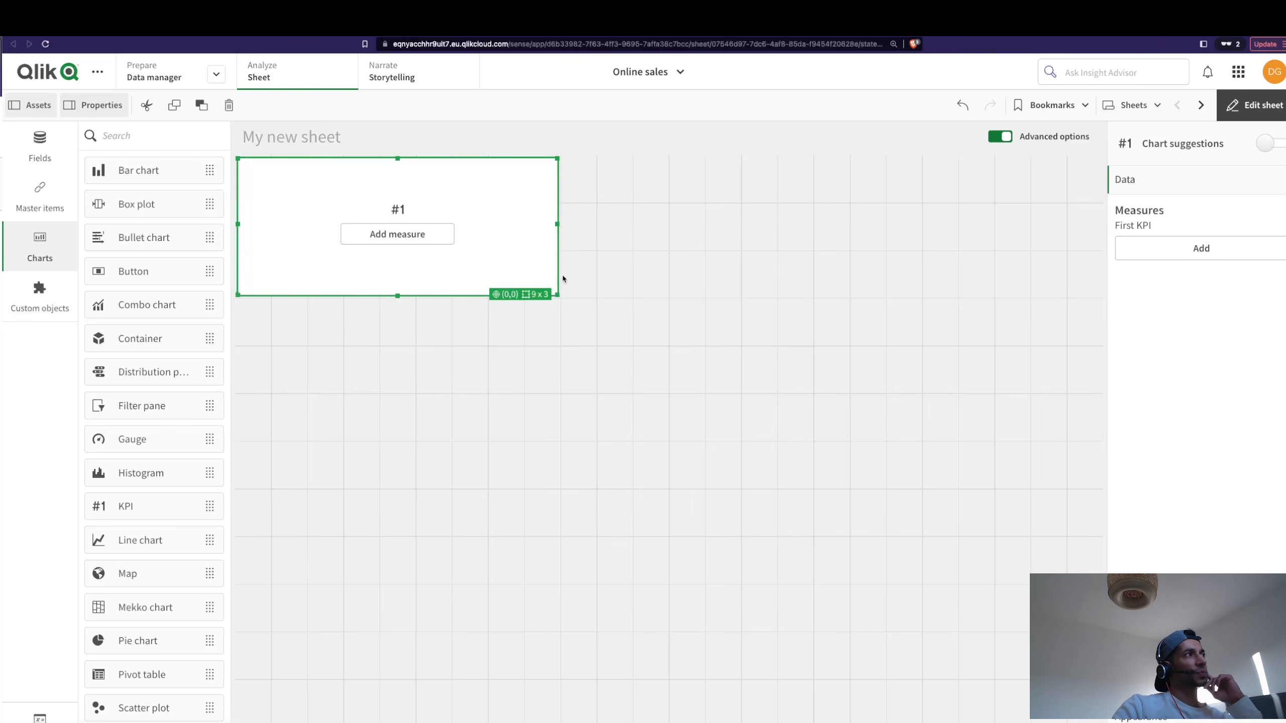
# Add a measure to the KPI with the expression Sum(price * Quantity).
pyautogui.click(413, 242)
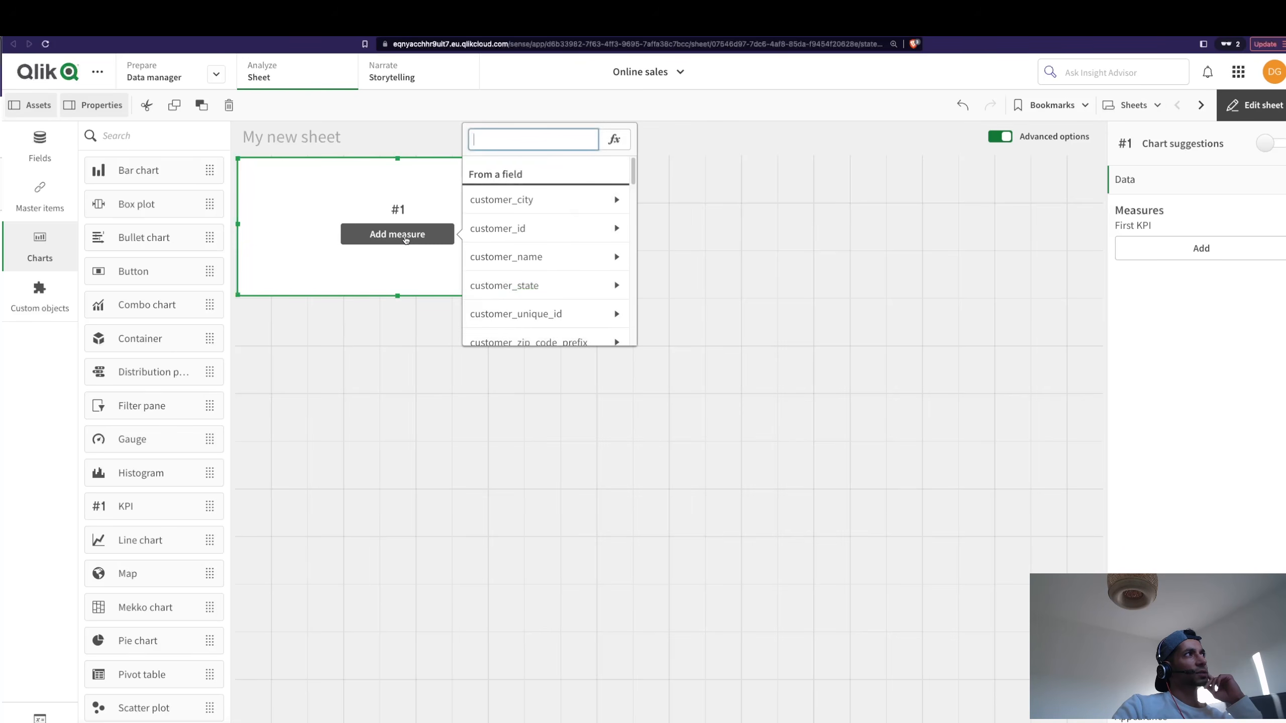
pyautogui.click(615, 141)
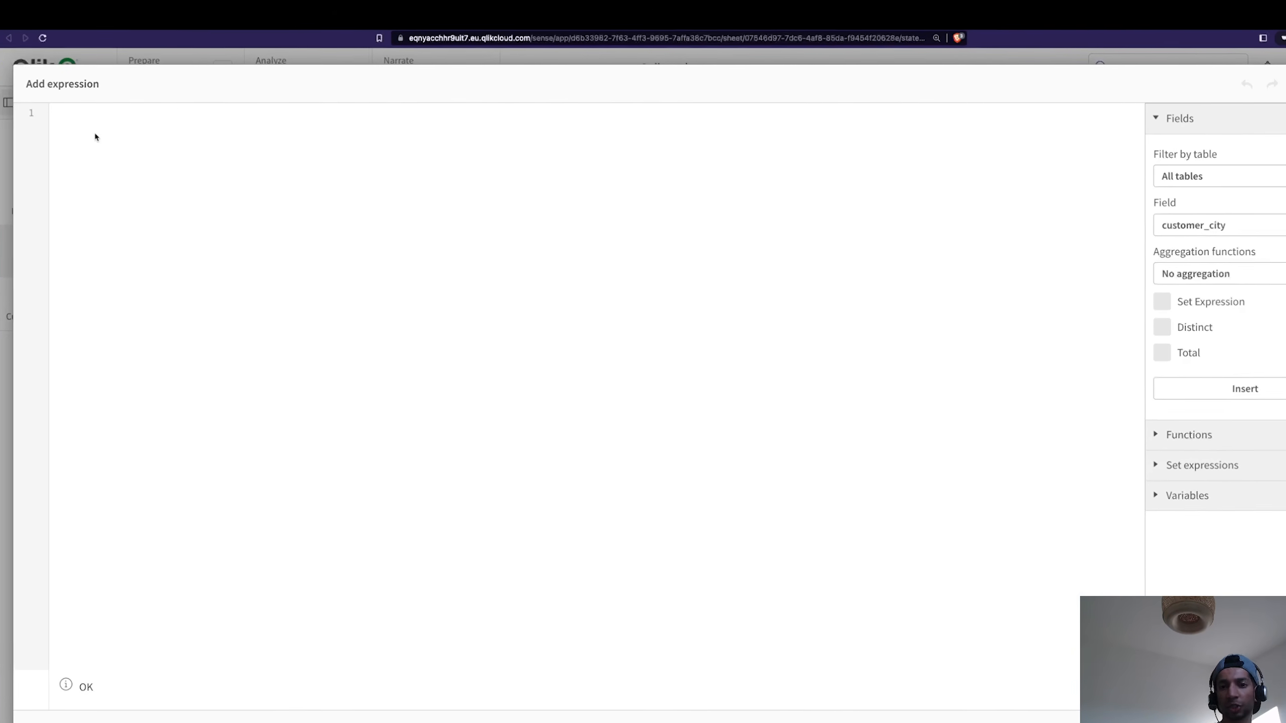
pyautogui.write('Sum')
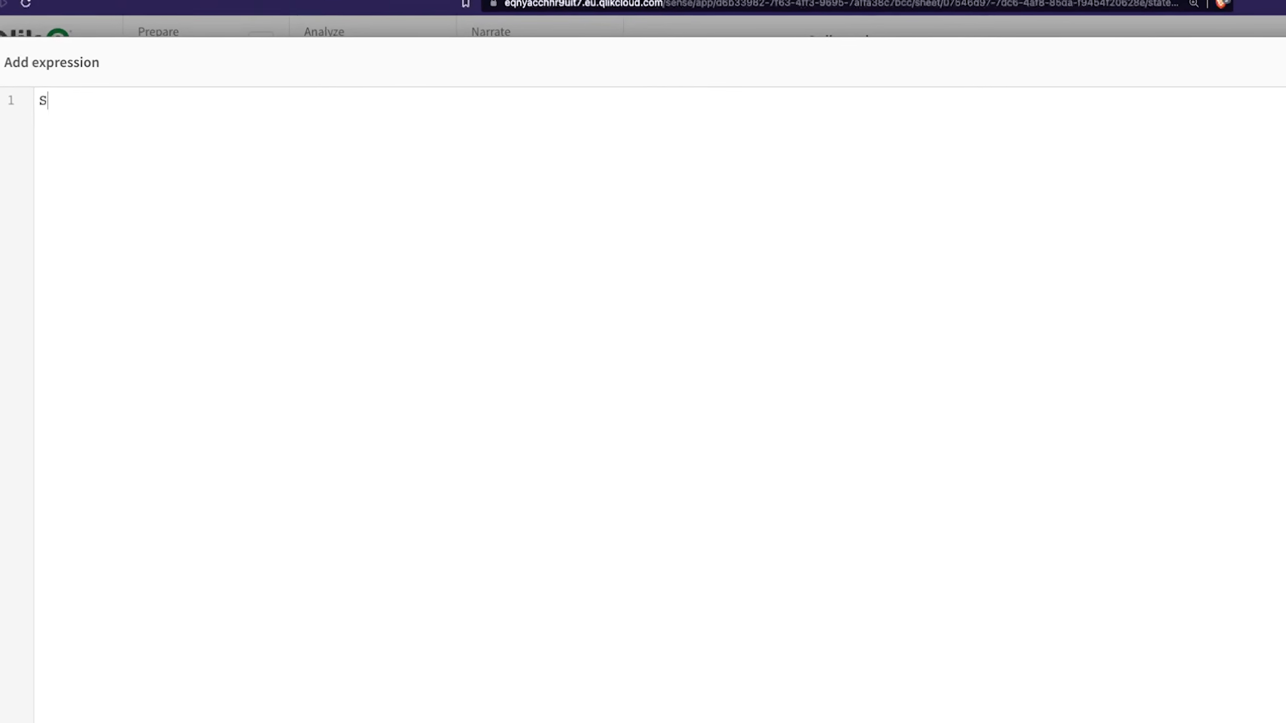
pyautogui.write('(')
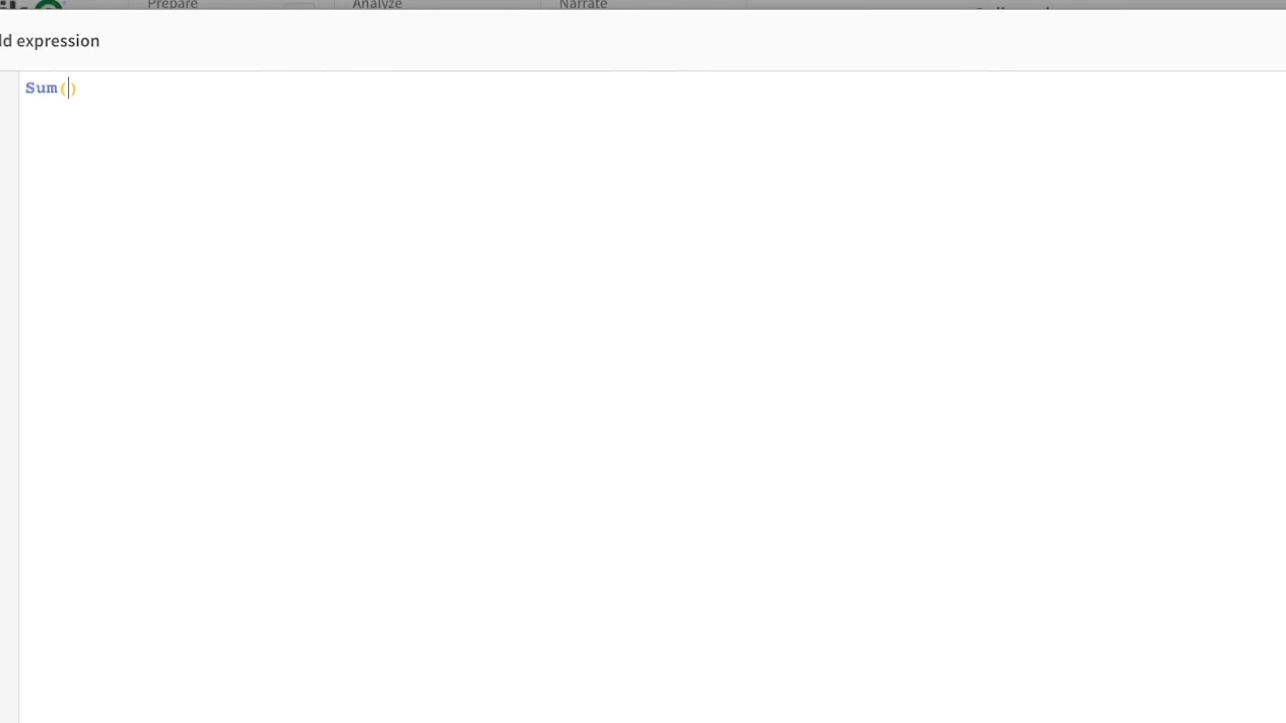
pyautogui.write('pr')
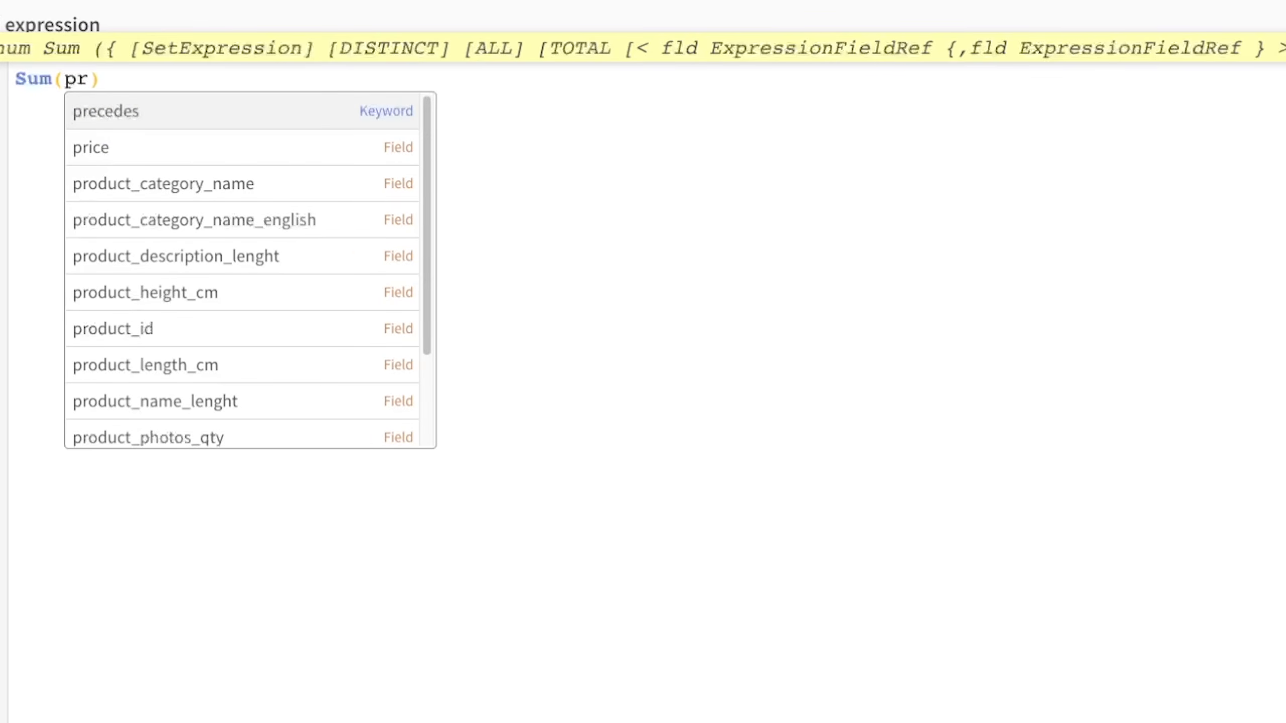
pyautogui.press('Down')
pyautogui.press('Return')
pyautogui.write('* qu')
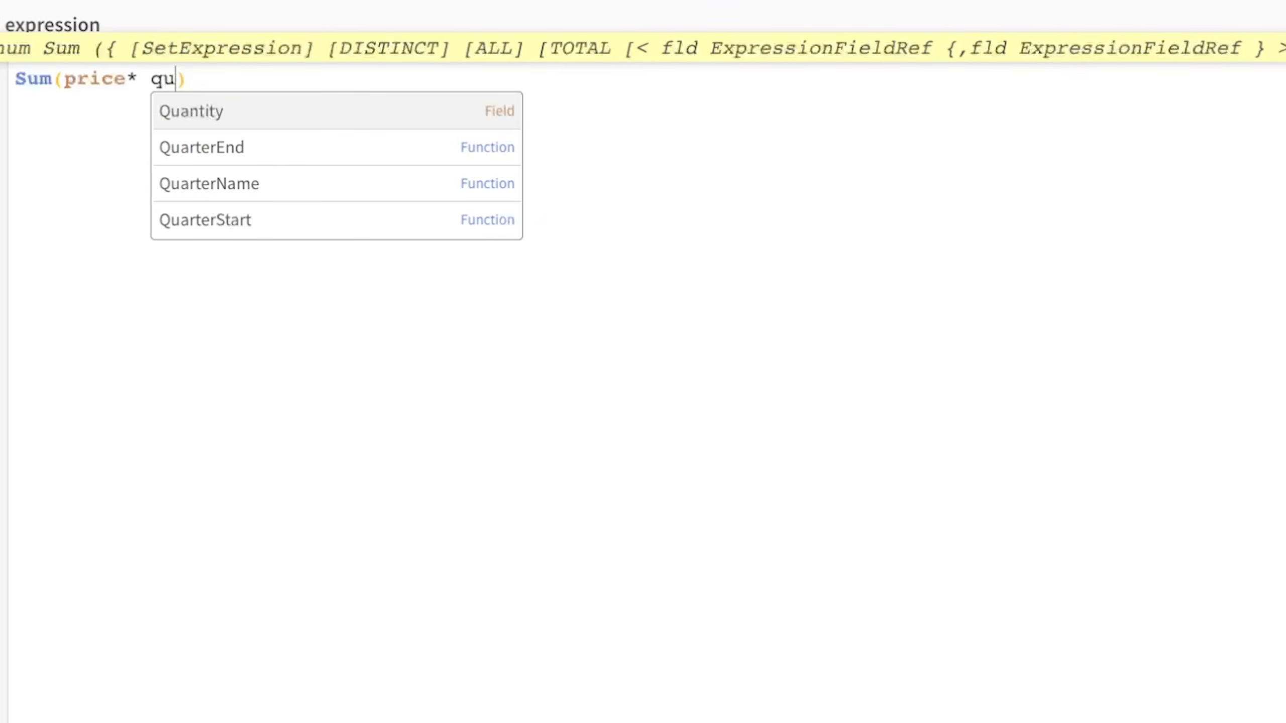
pyautogui.press('Return')
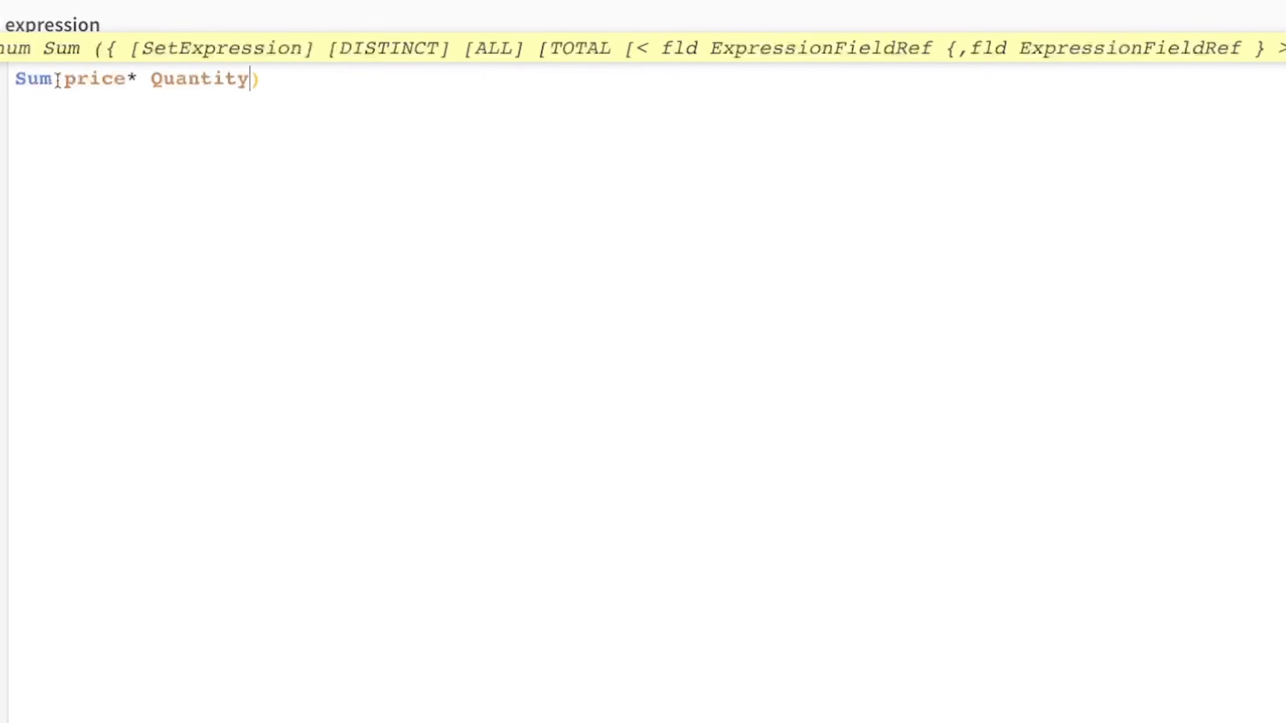
pyautogui.click(127, 79)
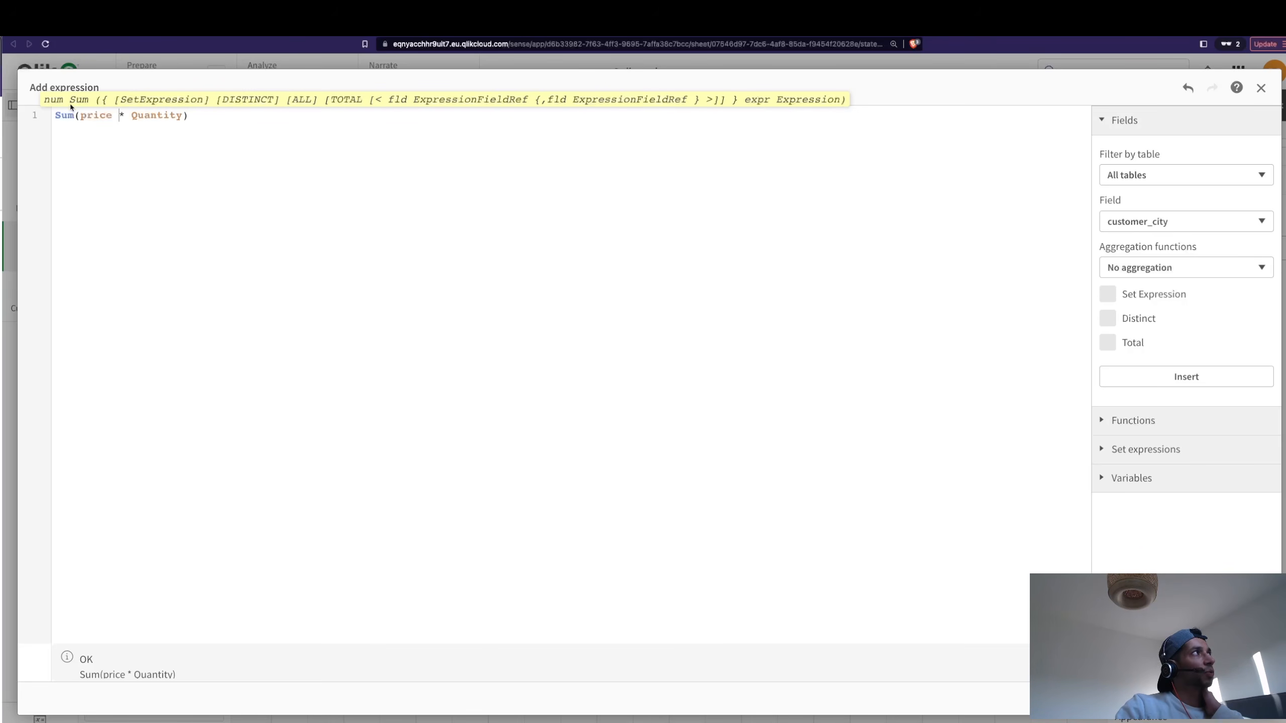
pyautogui.moveTo(52, 116); pyautogui.dragTo(190, 117)
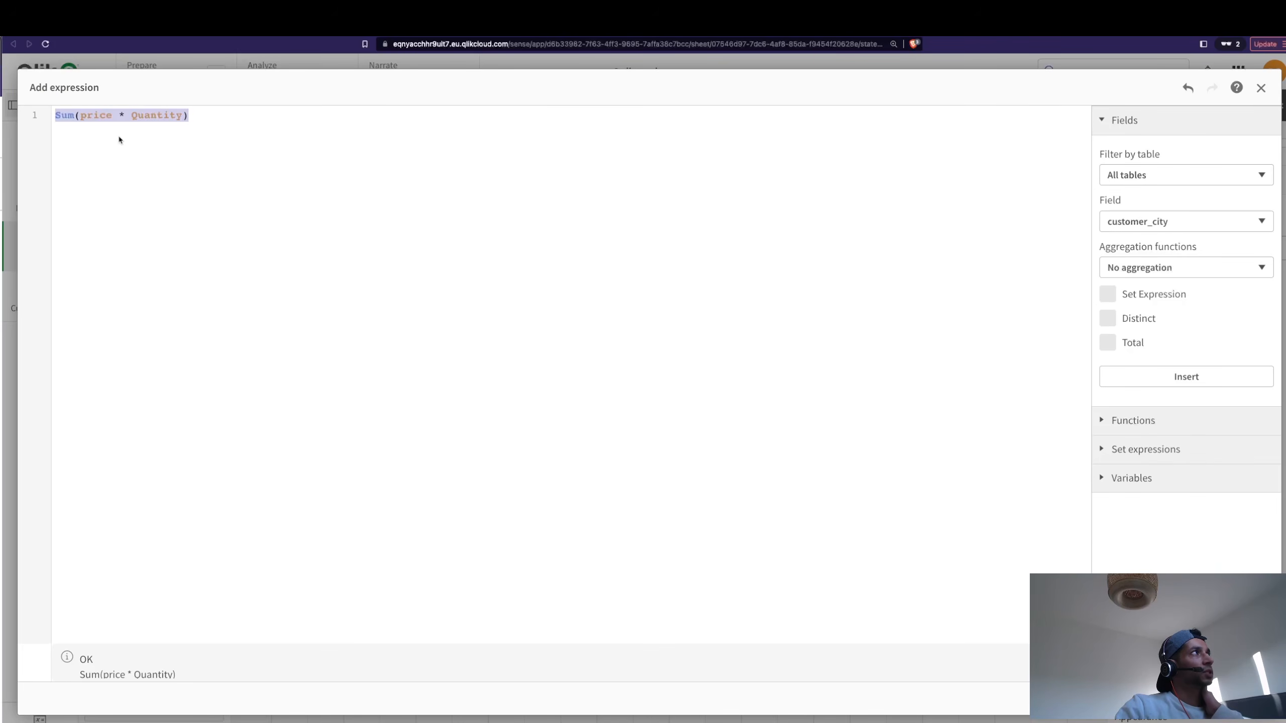
pyautogui.click(126, 116)
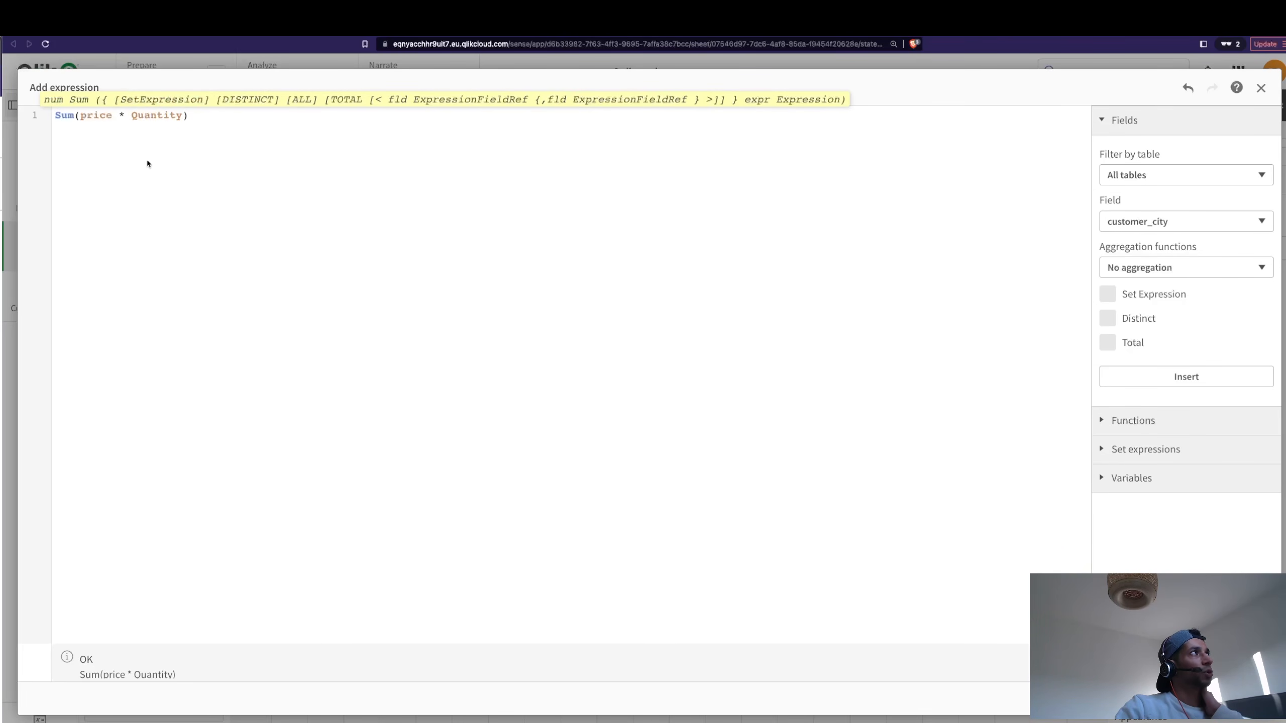
pyautogui.click(61, 116)
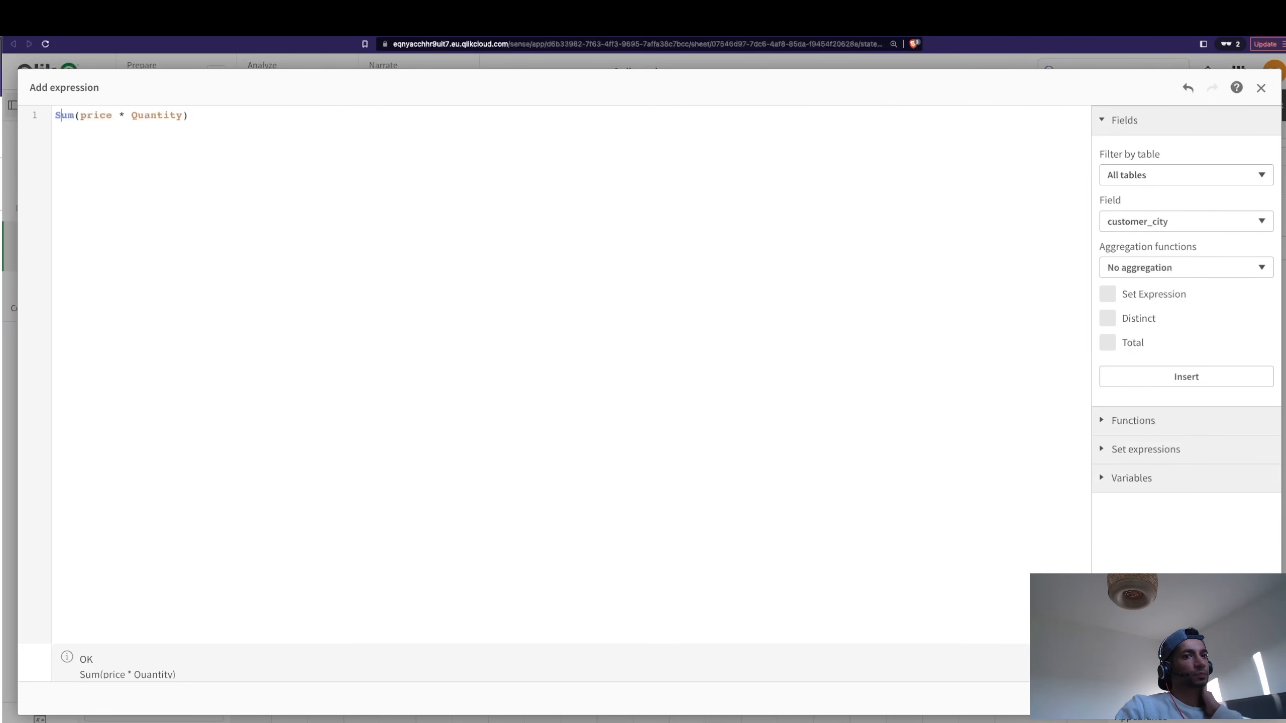
pyautogui.click(1258, 699)
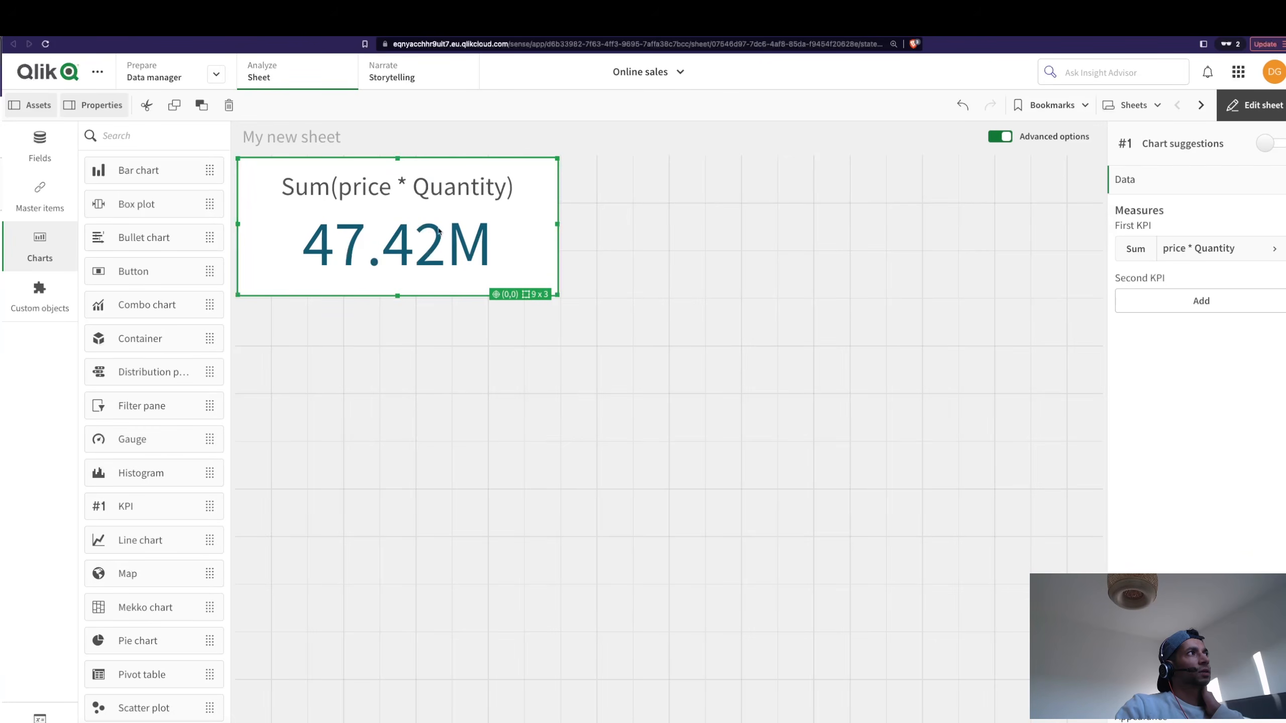
# Set the label of the KPI's measure to "Total Sales".
pyautogui.click(1217, 254)
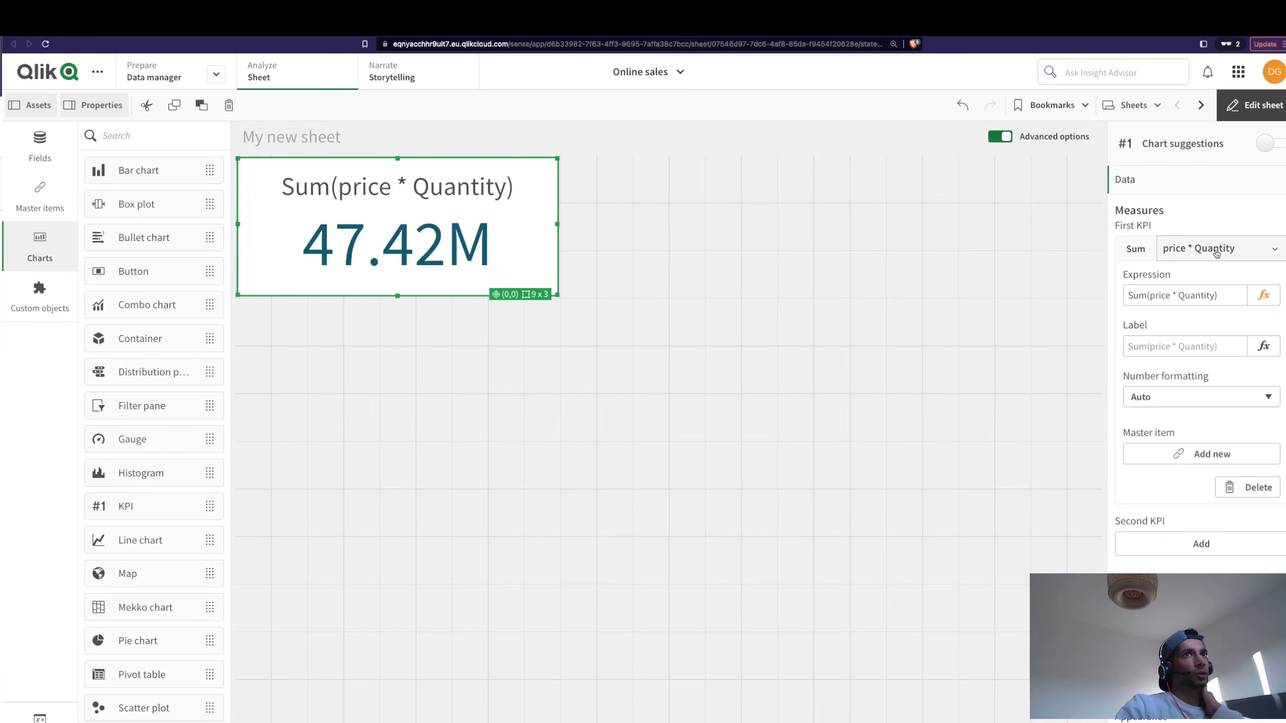
pyautogui.click(1149, 348)
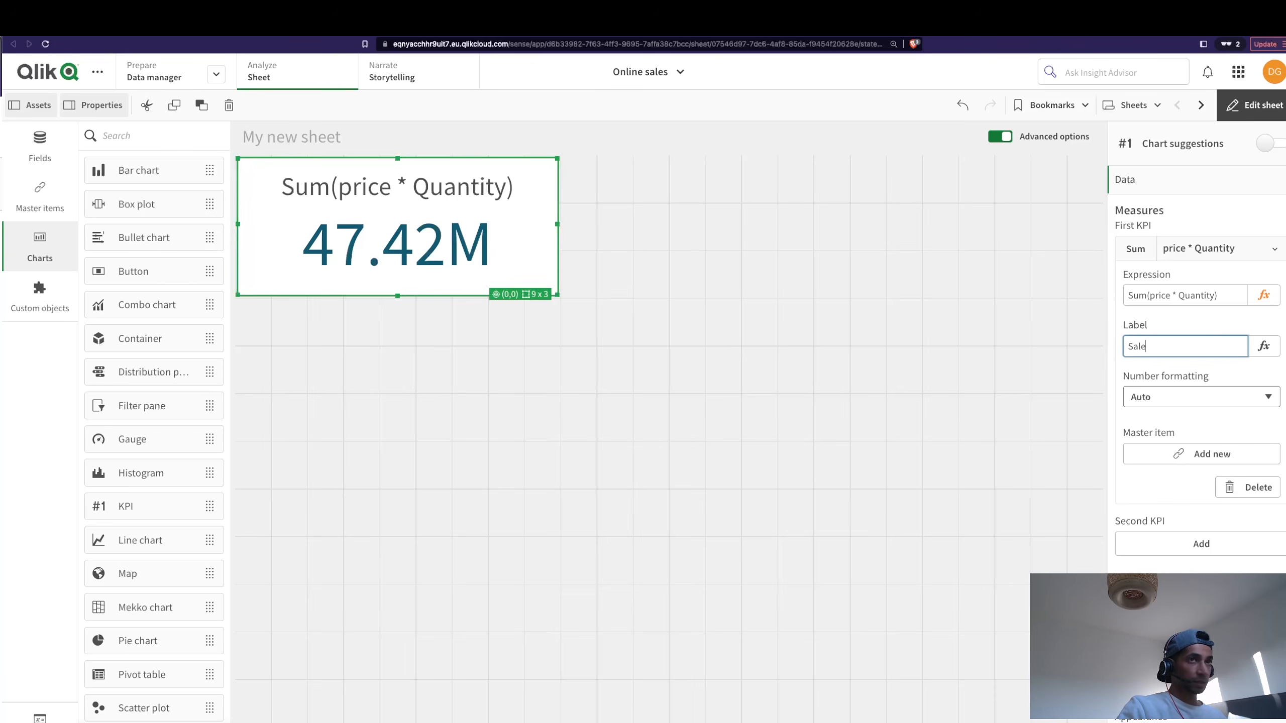
pyautogui.press('Return')
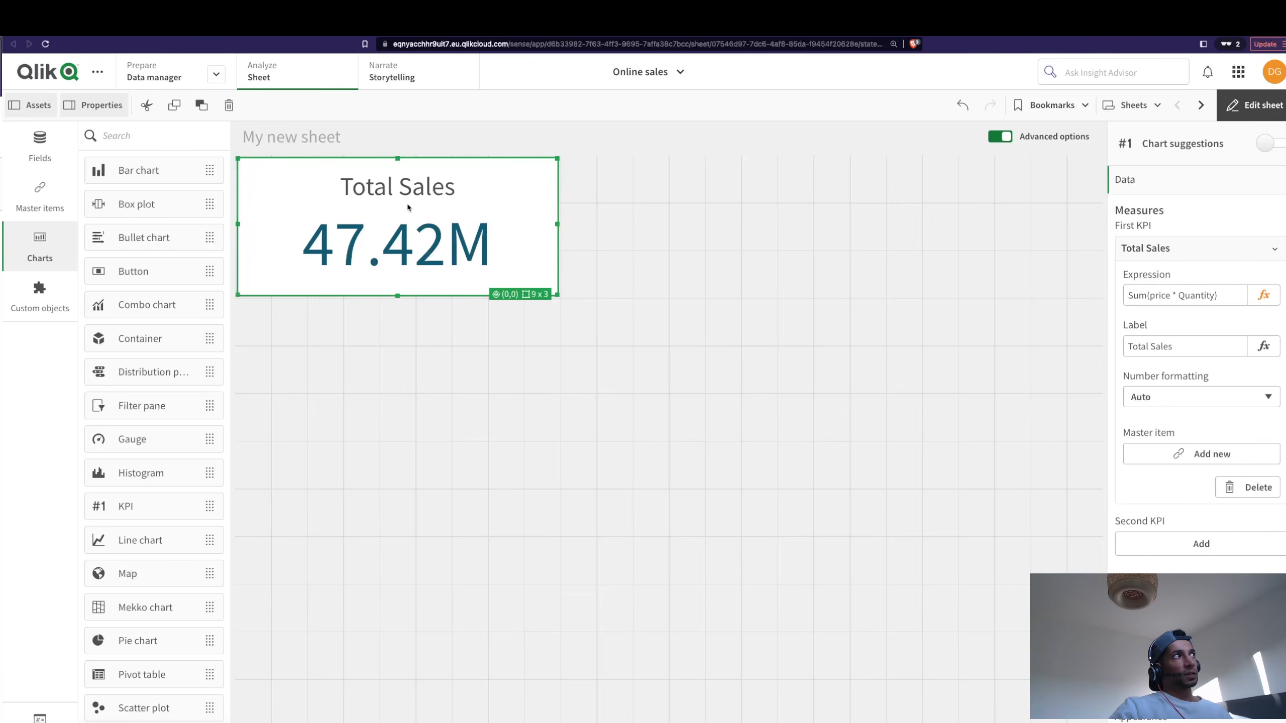
# Try the Number formatting with the 1,000 pattern on the Total Sales measure, and return it to Auto.
pyautogui.click(1165, 399)
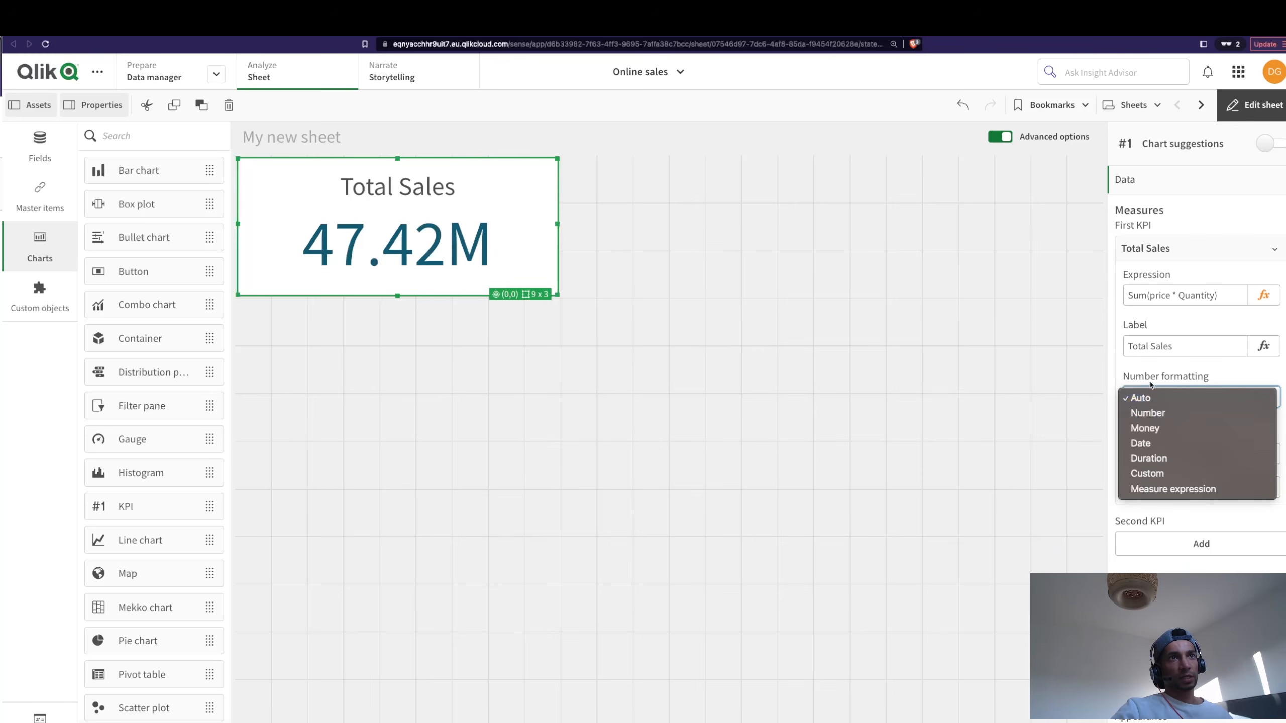
pyautogui.click(1157, 414)
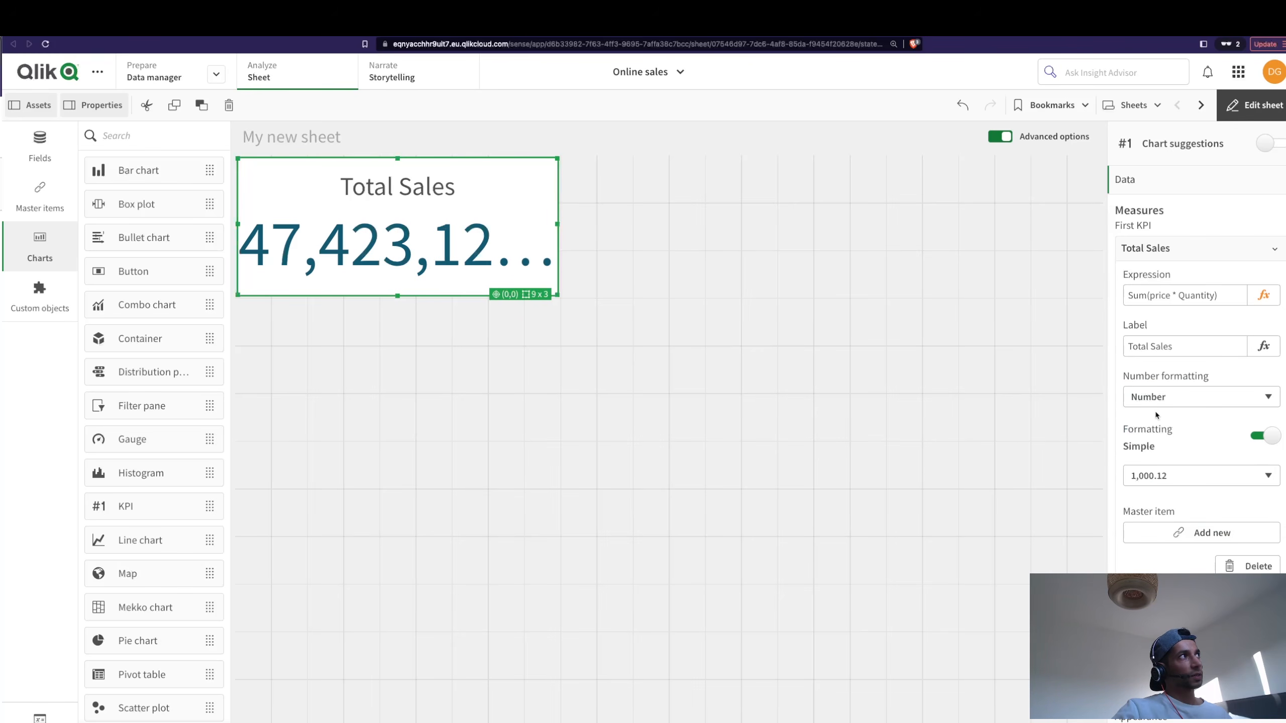
pyautogui.click(1175, 475)
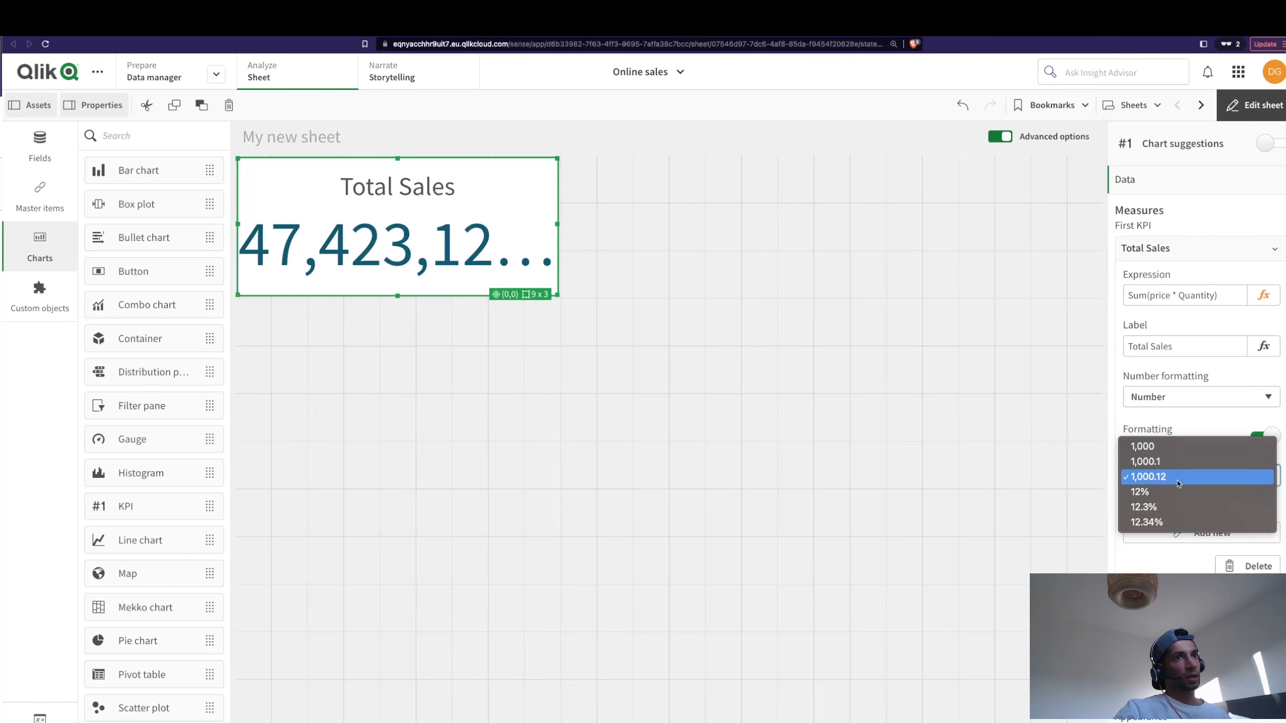
pyautogui.click(1155, 446)
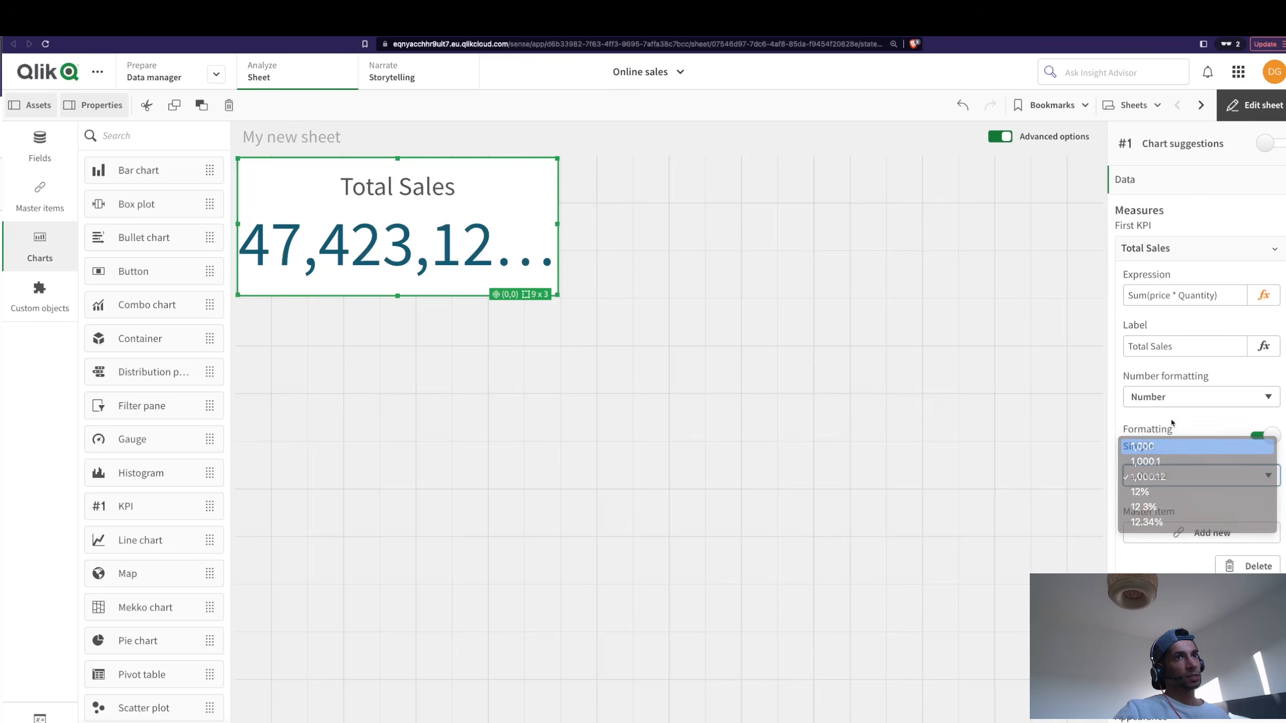
pyautogui.click(1147, 399)
pyautogui.click(1144, 384)
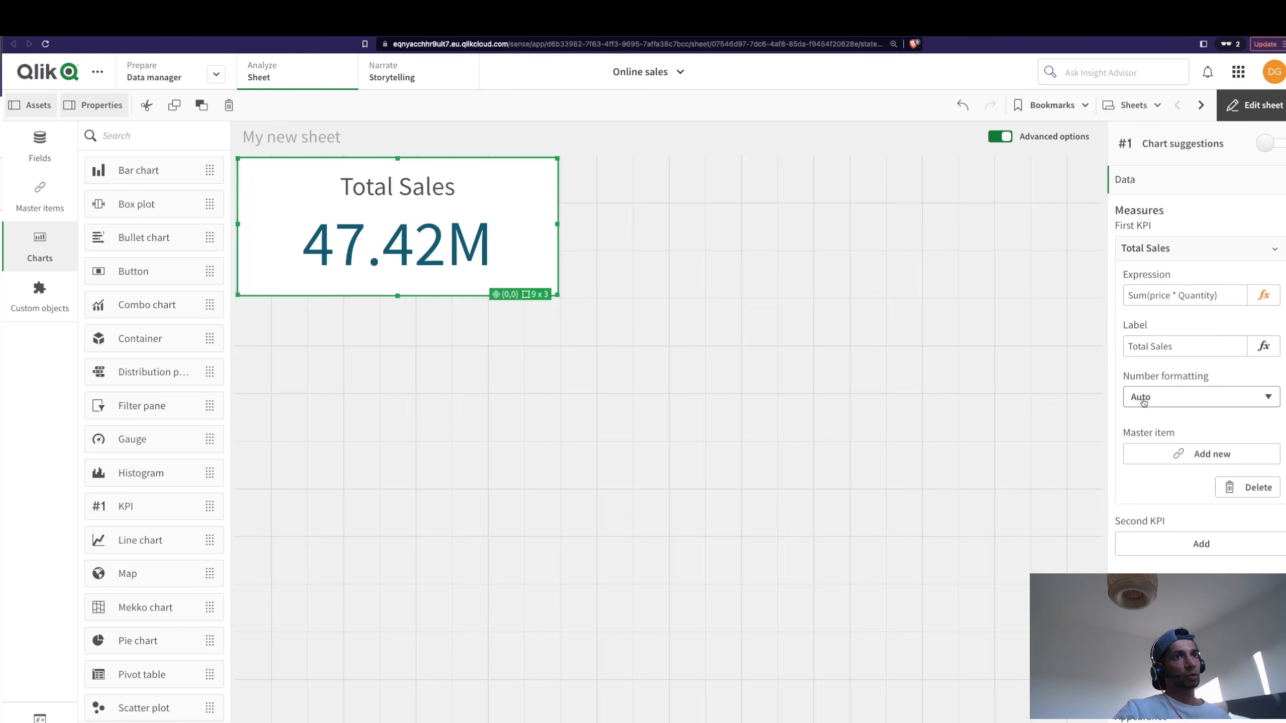
# Examine the NumericalAbbreviation setting in the Main section of the data load script.
pyautogui.click(135, 35)
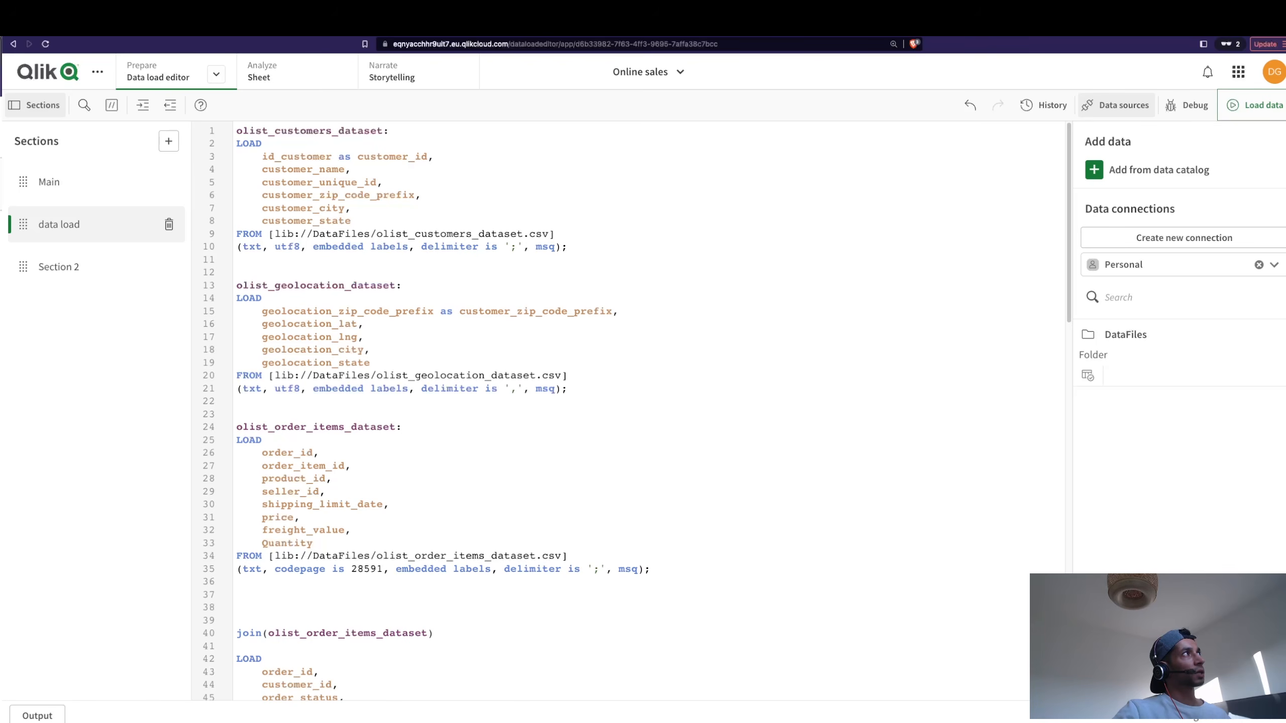
pyautogui.click(41, 190)
pyautogui.click(353, 411)
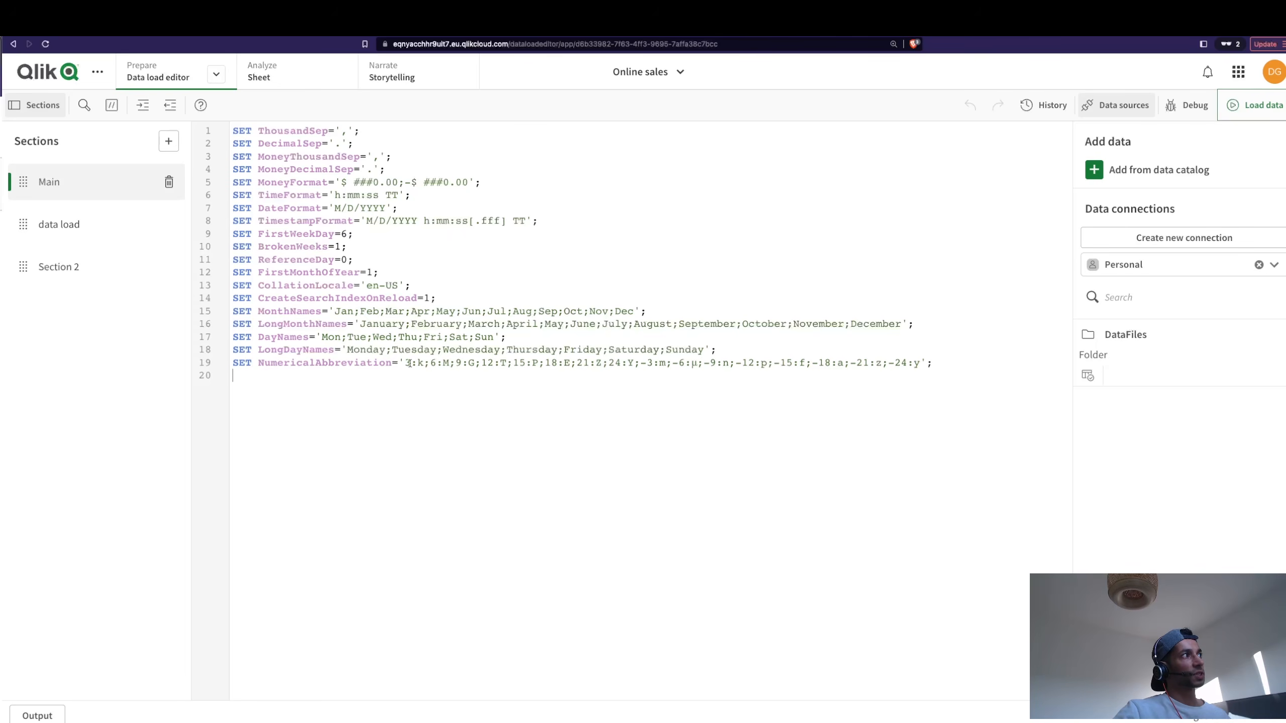
pyautogui.moveTo(407, 363); pyautogui.dragTo(439, 363)
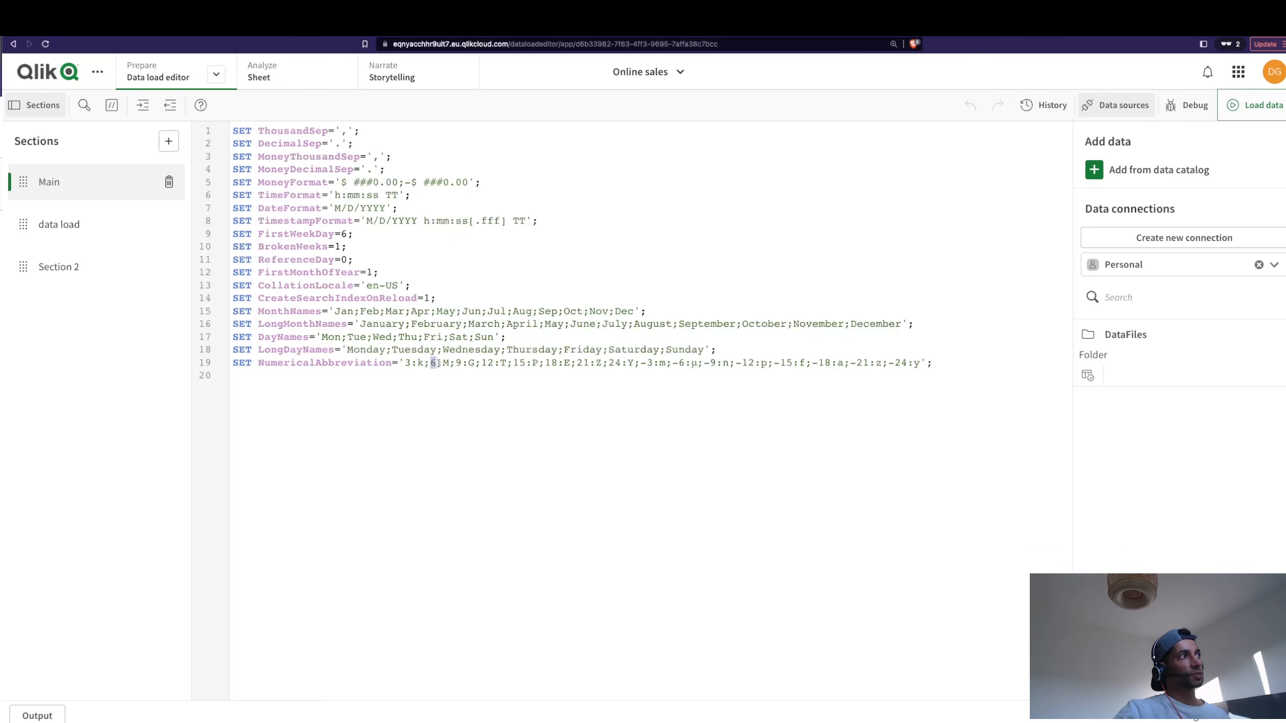
pyautogui.click(444, 363)
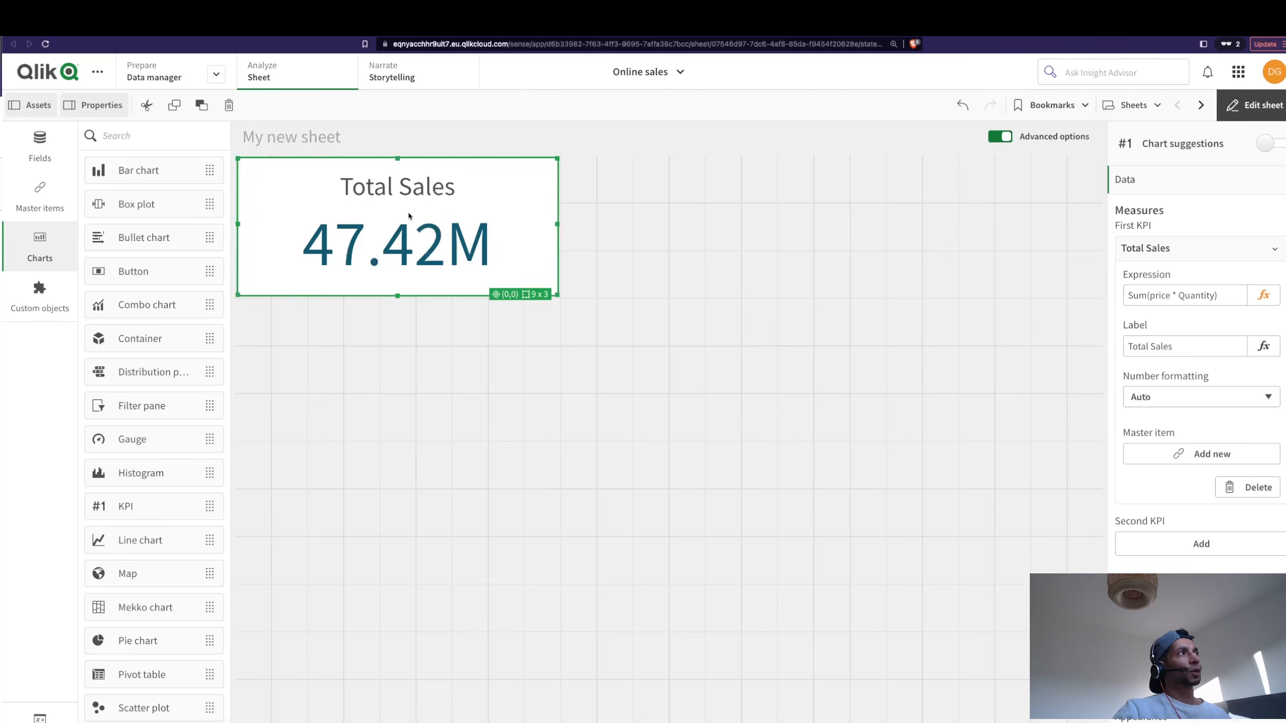
# Back on the sheet, paste a copy of the Total Sales KPI beside the original and resize it to 7 x 3 grid cells.
pyautogui.click(594, 267)
pyautogui.click(468, 276)
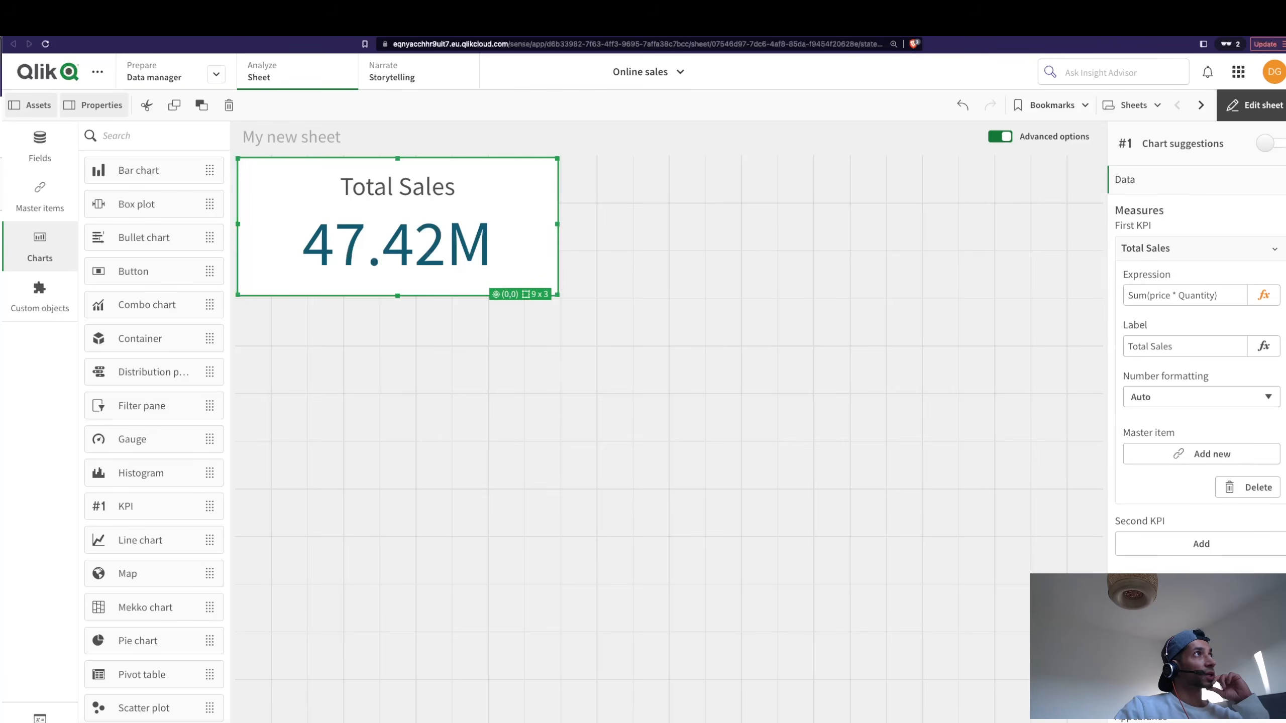
pyautogui.rightClick(362, 161)
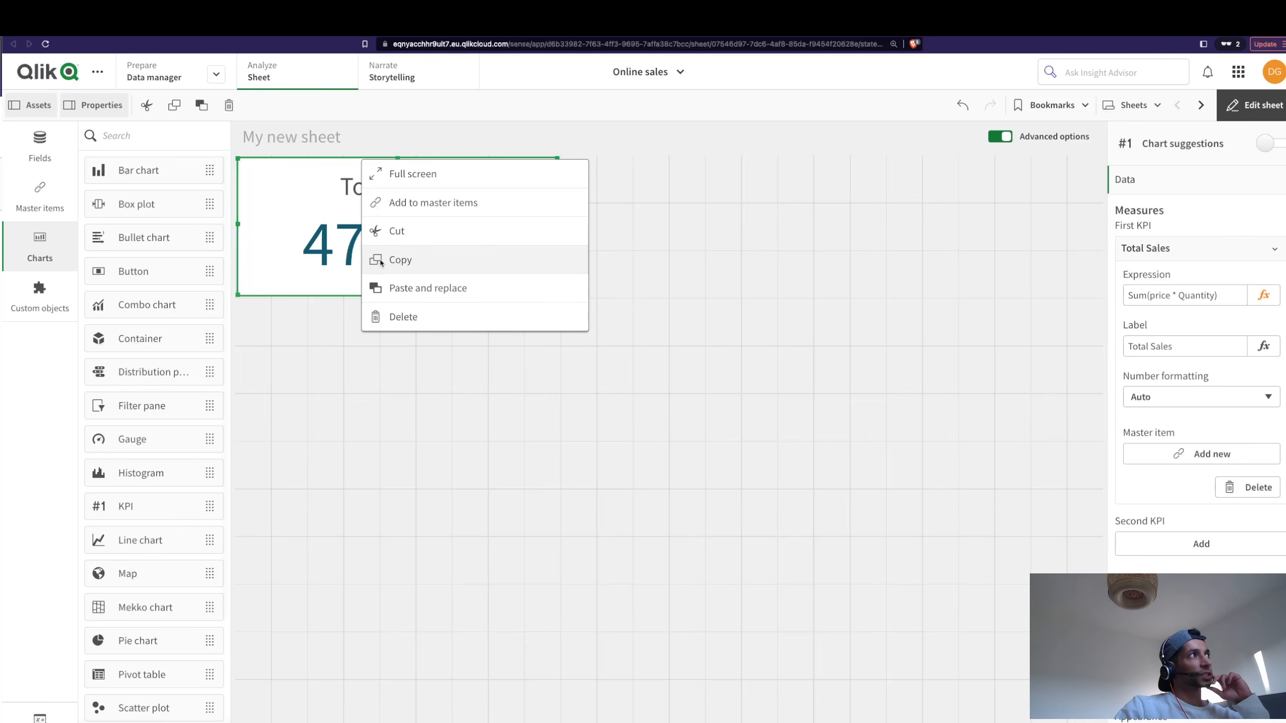
pyautogui.click(382, 262)
pyautogui.rightClick(606, 205)
pyautogui.click(640, 221)
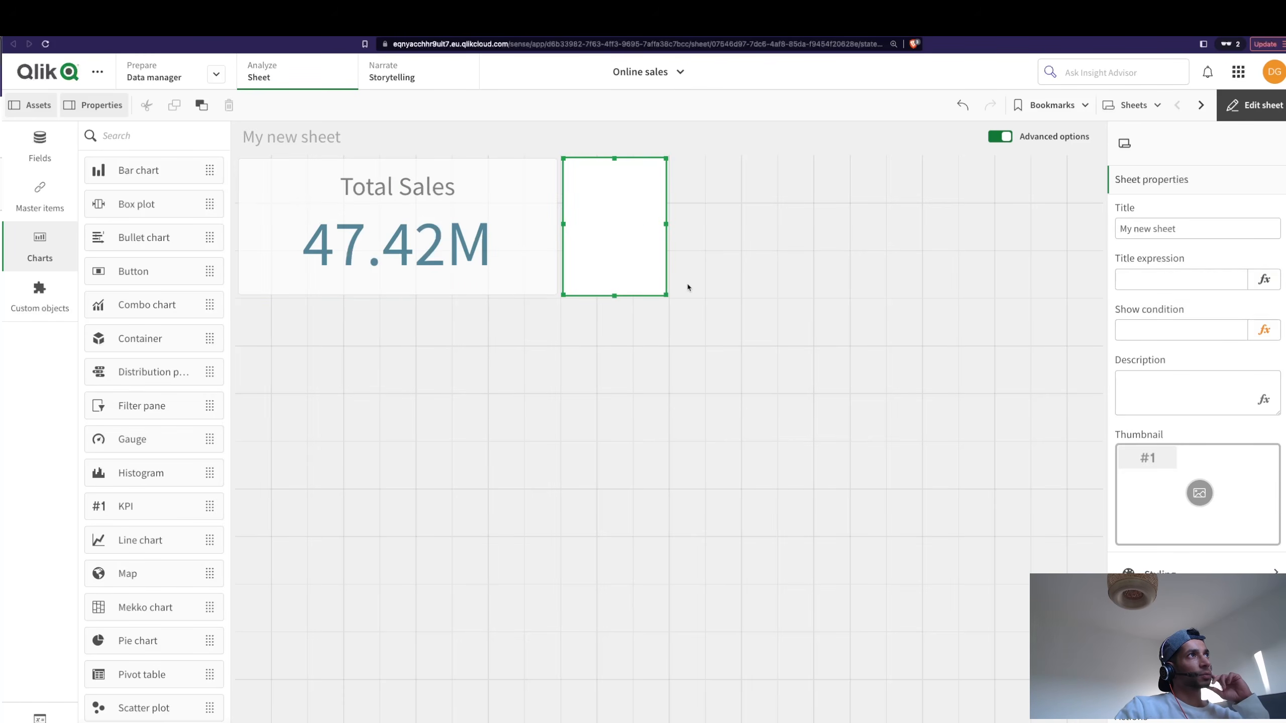
pyautogui.moveTo(666, 294); pyautogui.dragTo(825, 307)
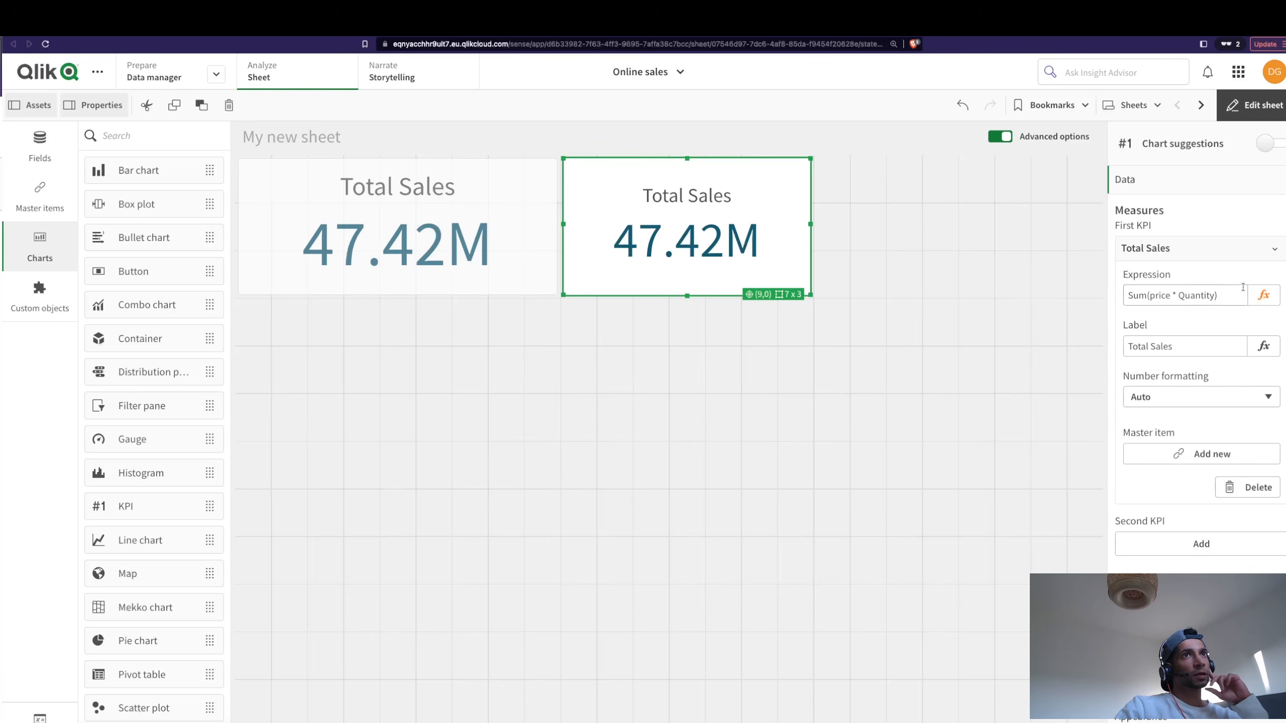
# Delete the Total Sales measure from the copied KPI.
pyautogui.click(1260, 251)
pyautogui.click(1261, 251)
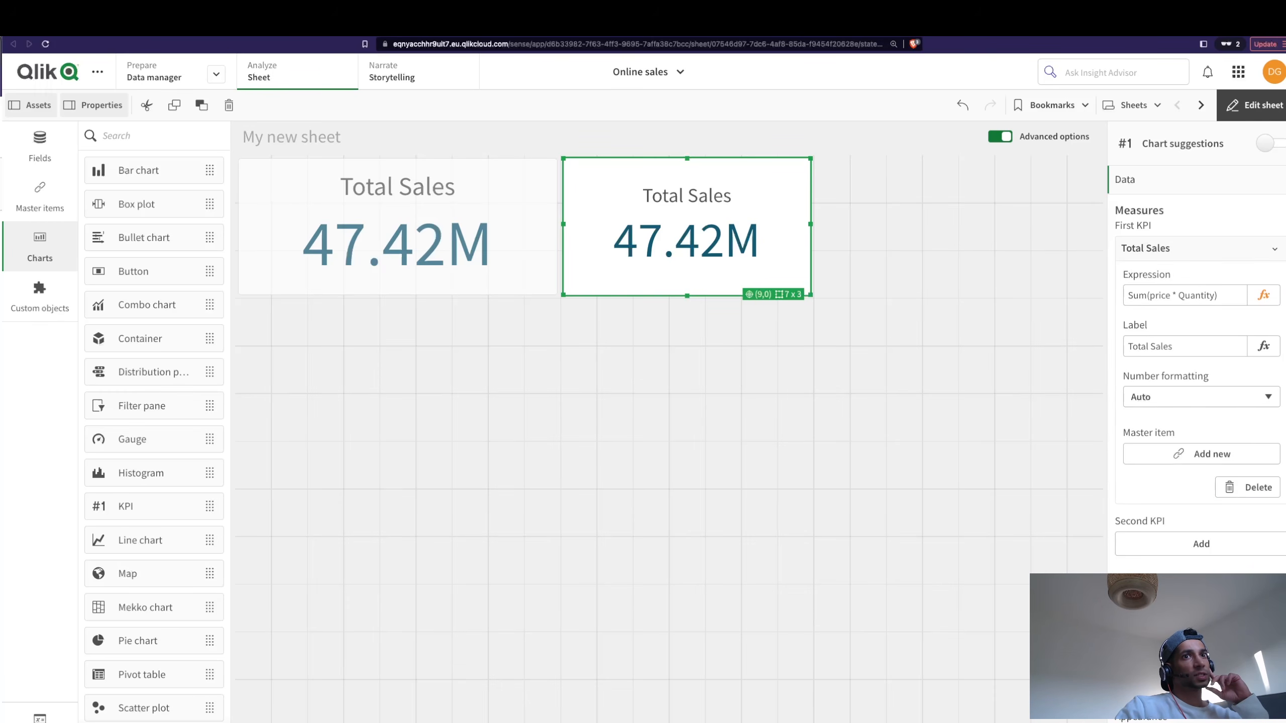
pyautogui.click(1269, 488)
# Start a new measure expression for the copied KPI with the order_id field.
pyautogui.click(1181, 254)
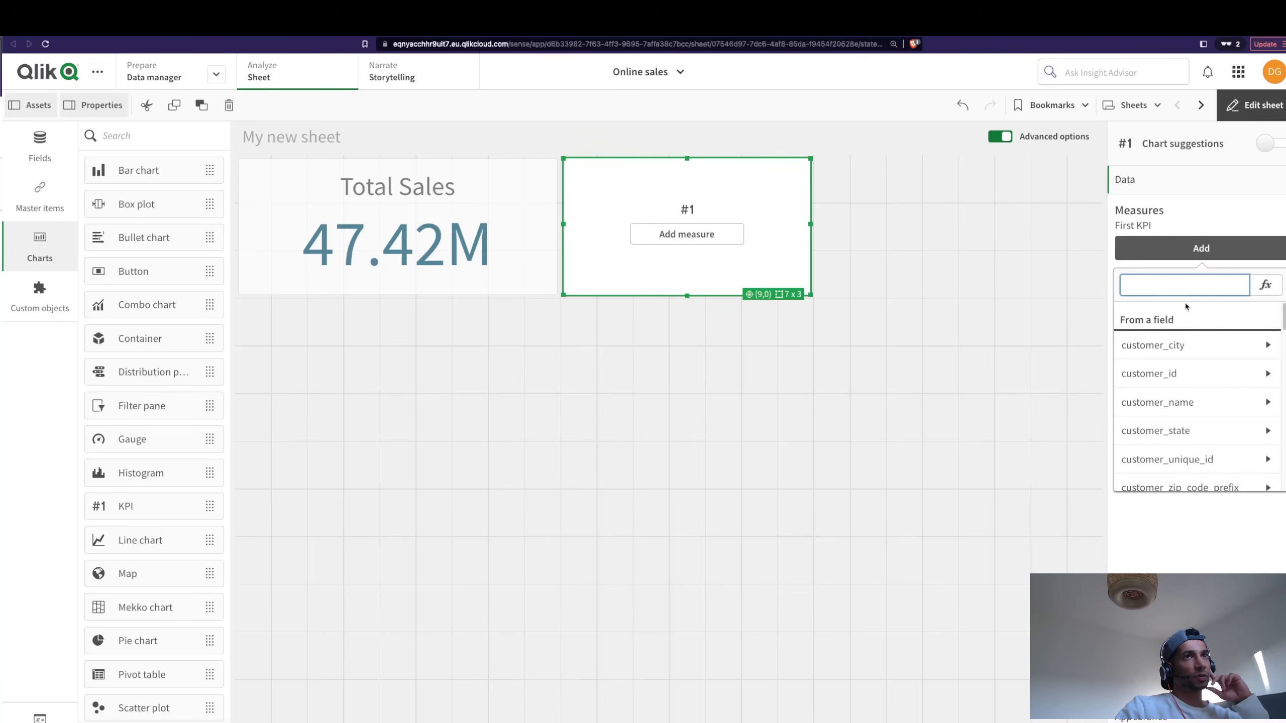
pyautogui.click(1265, 286)
pyautogui.write('order')
pyautogui.press('Down')
pyautogui.press('Down')
pyautogui.press('Down')
pyautogui.press('Down')
pyautogui.press('Return')
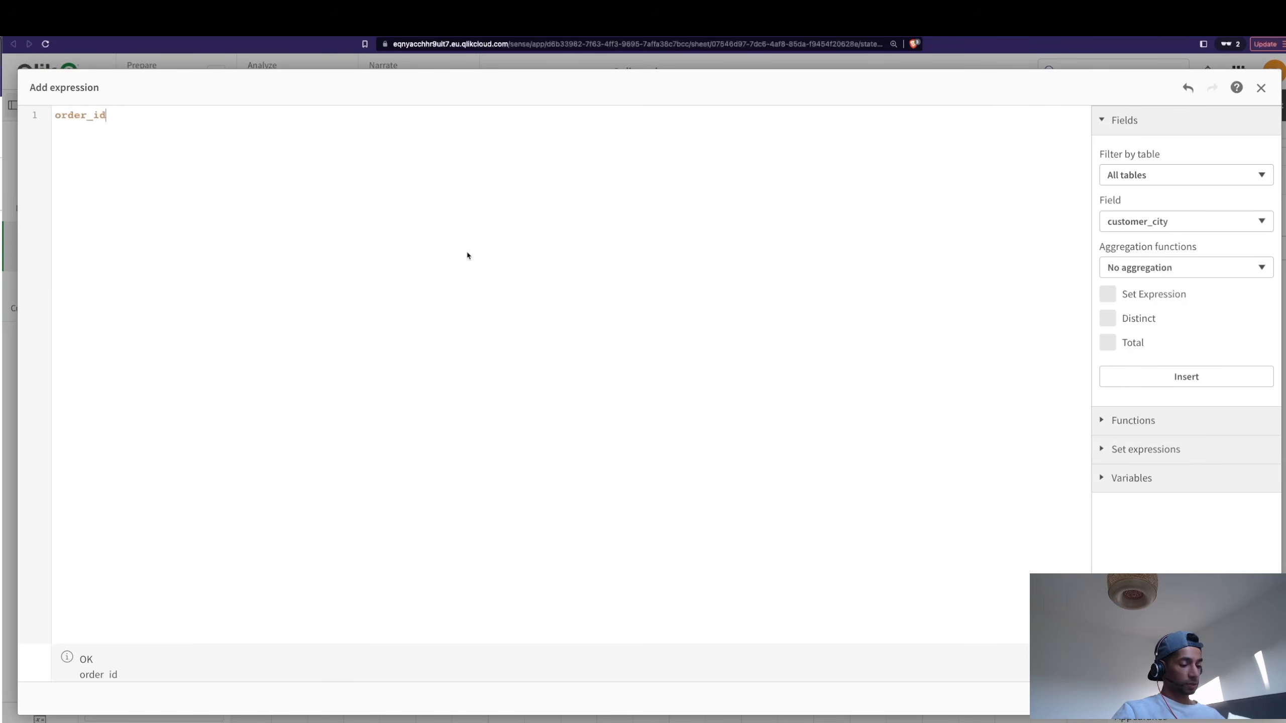
# Complete the copied KPI's measure expression as count ( distinct order_id) and apply it.
pyautogui.write(')')
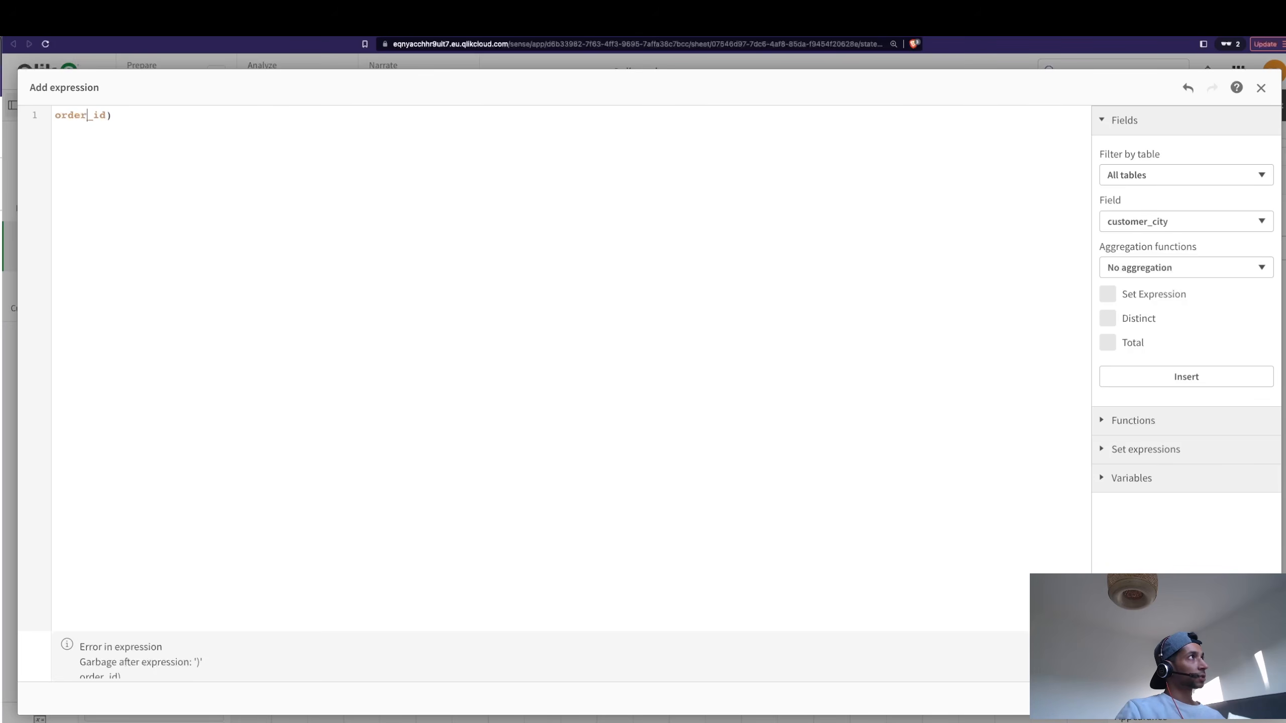
pyautogui.press('Home')
pyautogui.write('(')
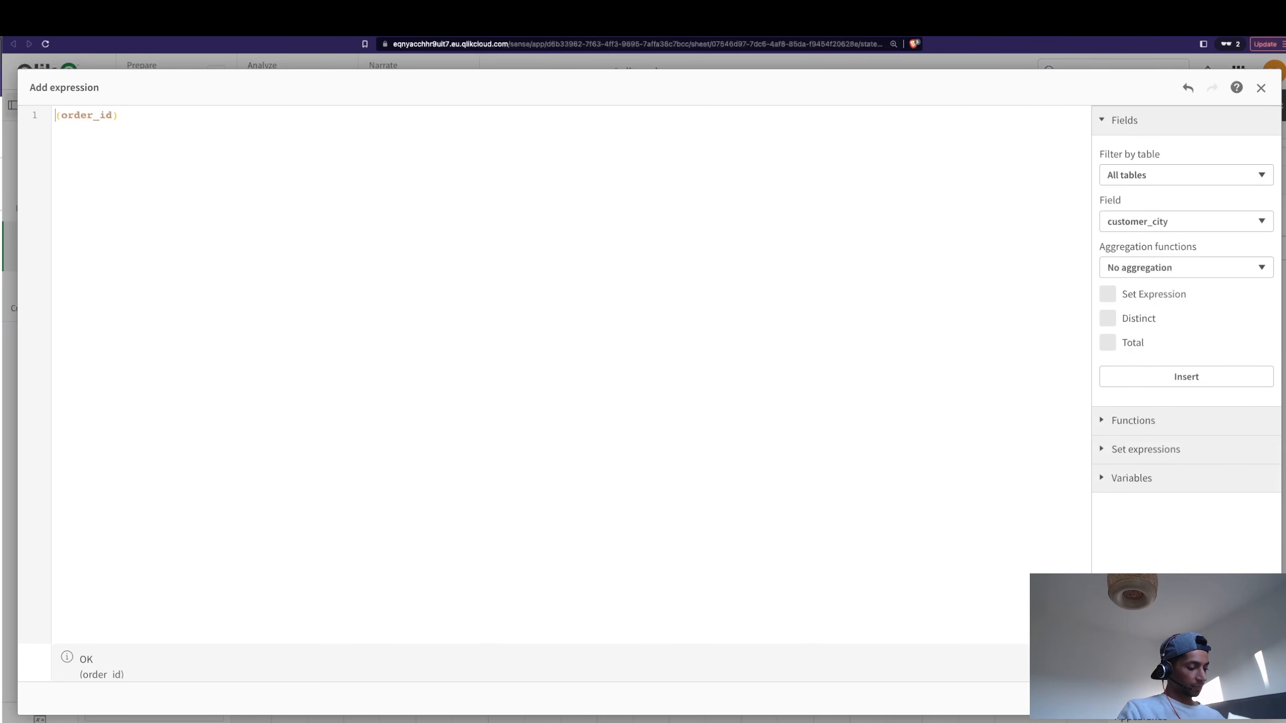
pyautogui.press('Home')
pyautogui.write('count (')
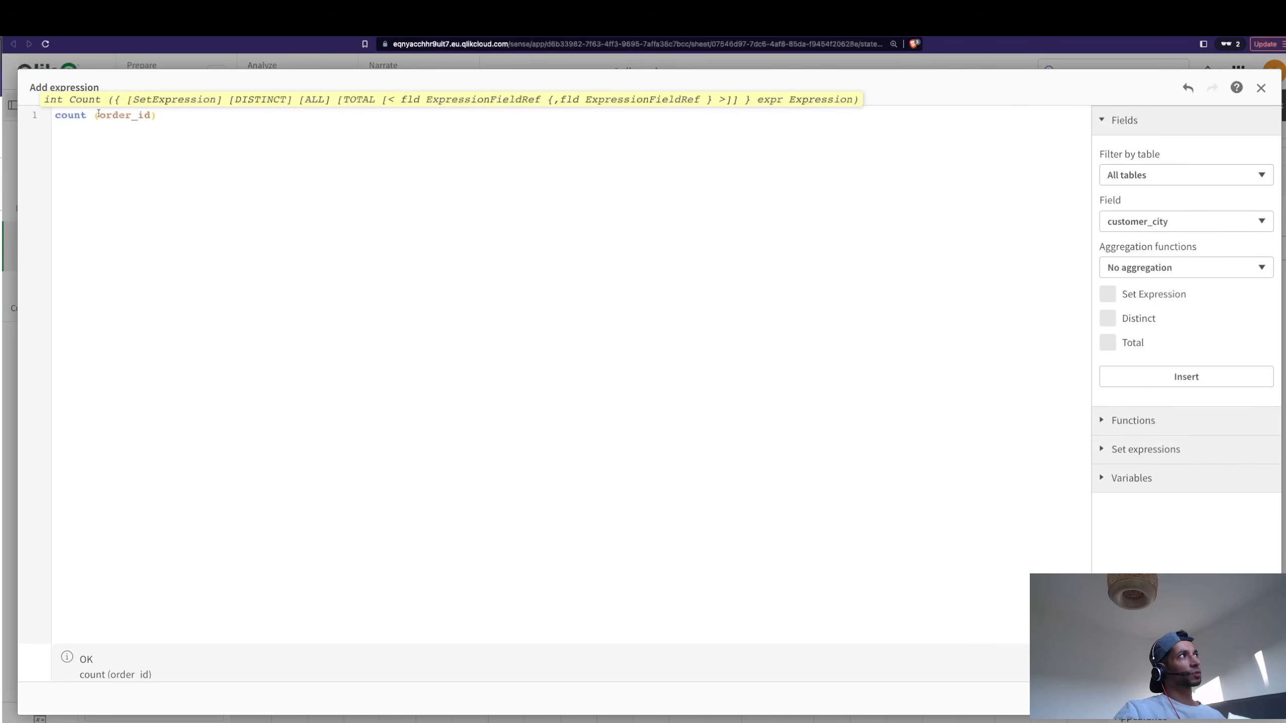
pyautogui.write(' dis')
pyautogui.click(177, 115)
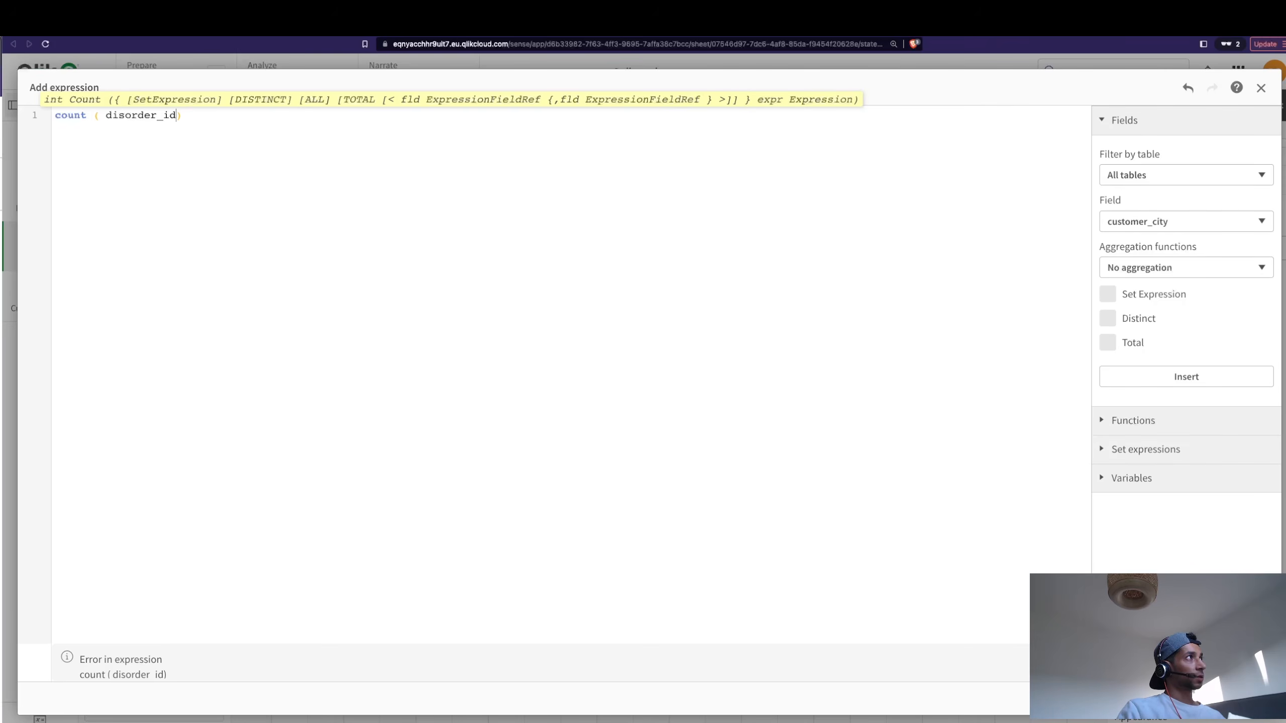
pyautogui.click(125, 115)
pyautogui.press('Left')
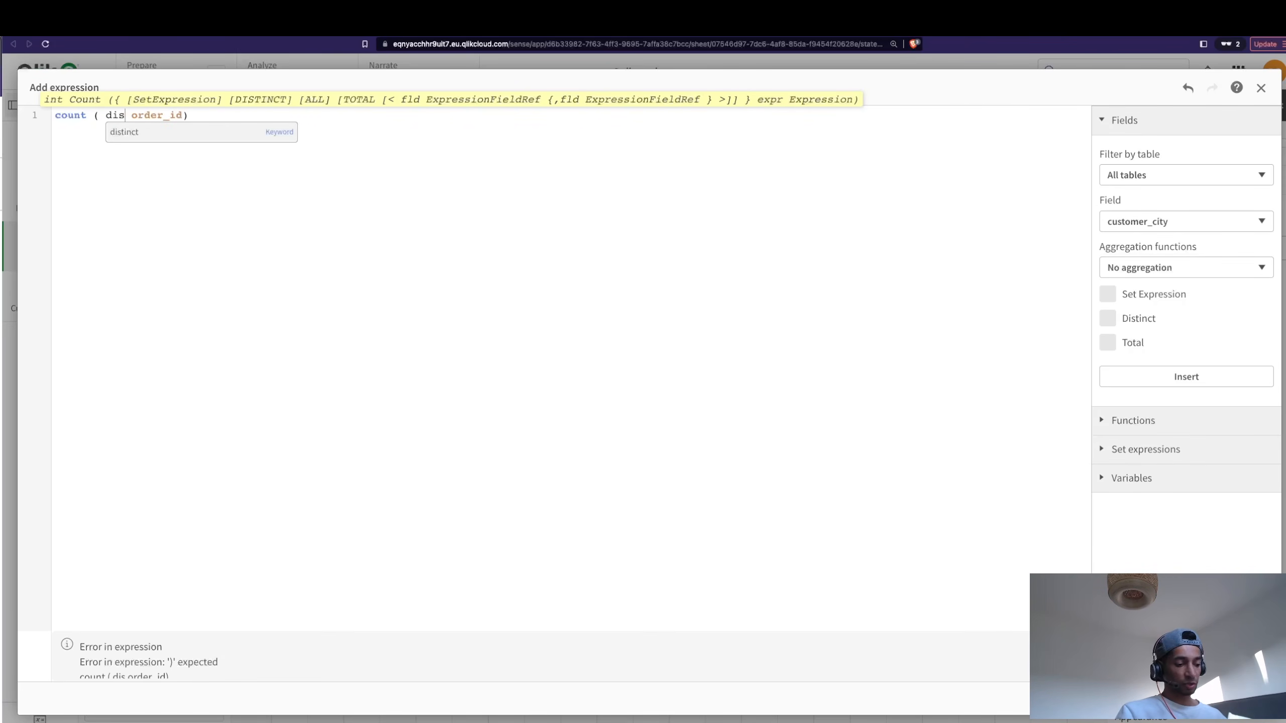
pyautogui.press('Return')
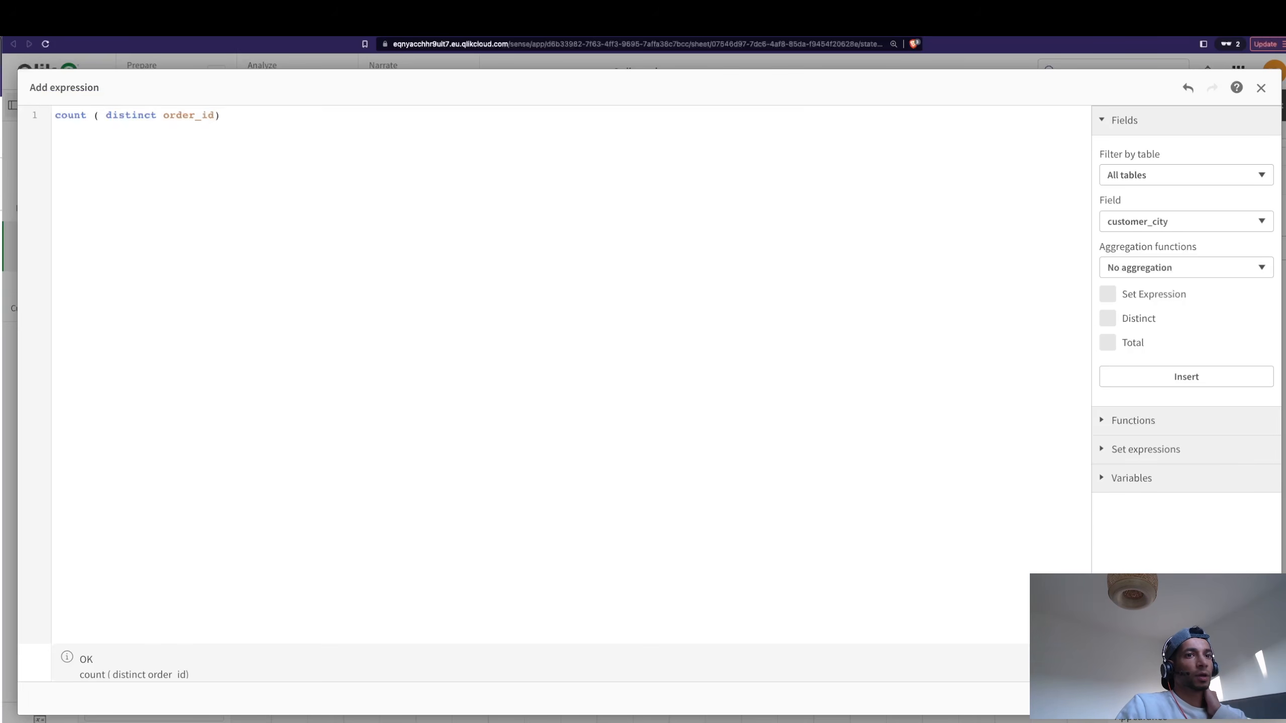
pyautogui.click(1252, 699)
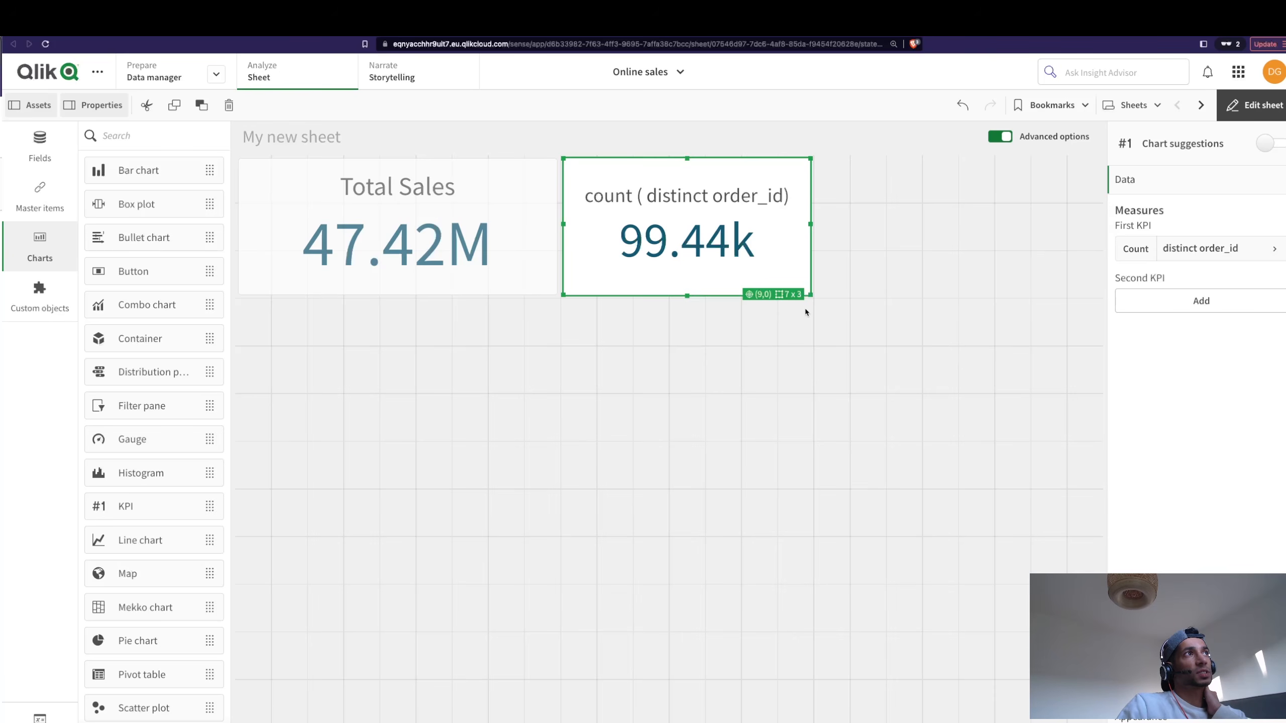
# Format the order count KPI's measure as Number with the simple 1,000 format.
pyautogui.click(1216, 248)
pyautogui.click(1185, 400)
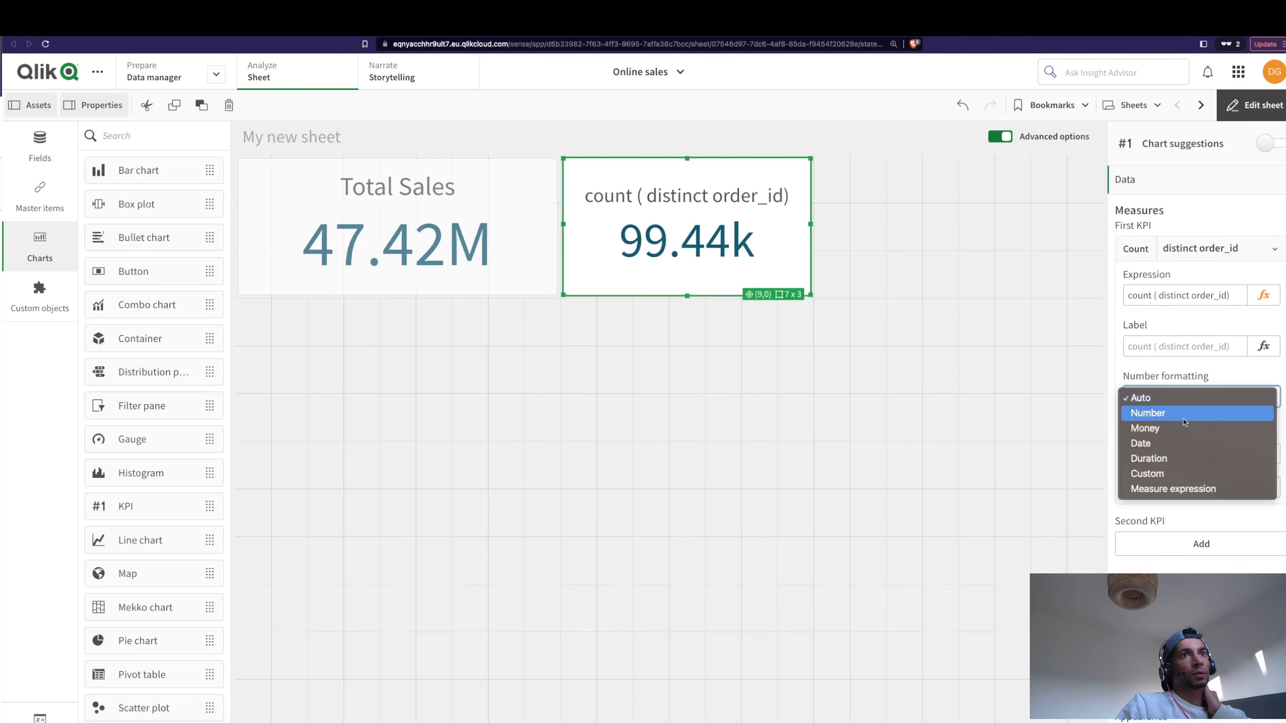
pyautogui.click(1184, 422)
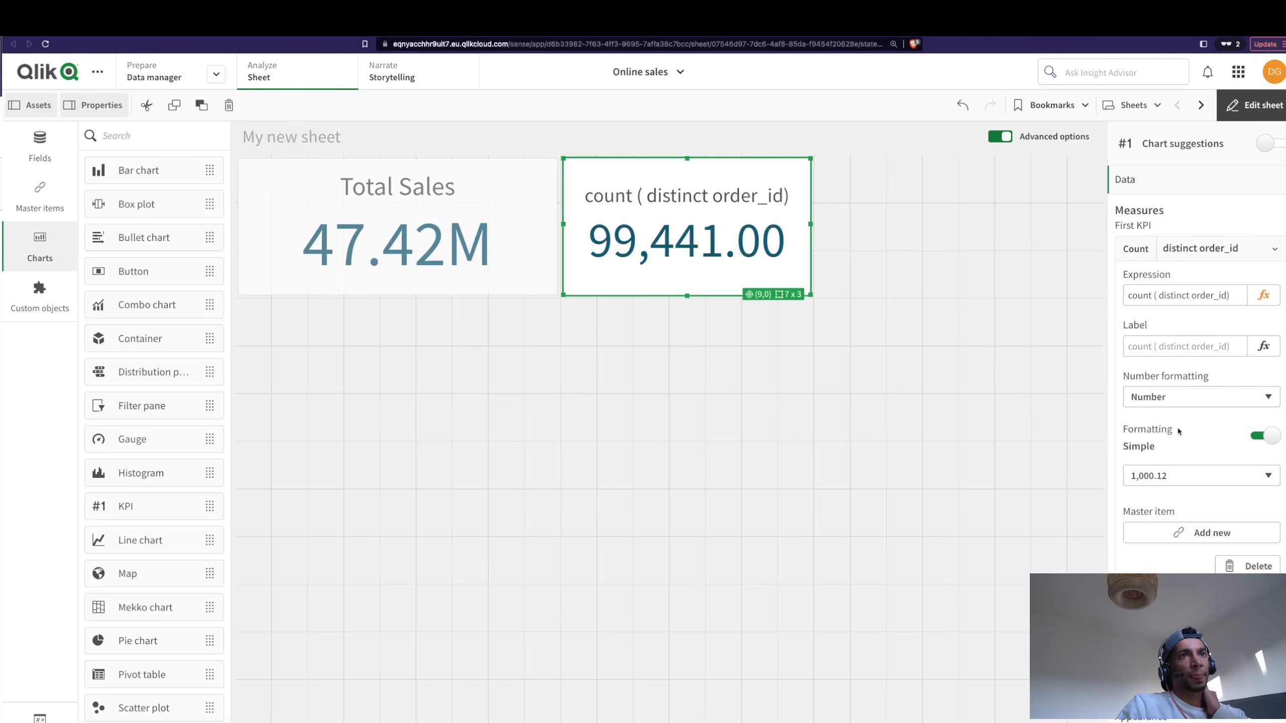
pyautogui.click(1159, 476)
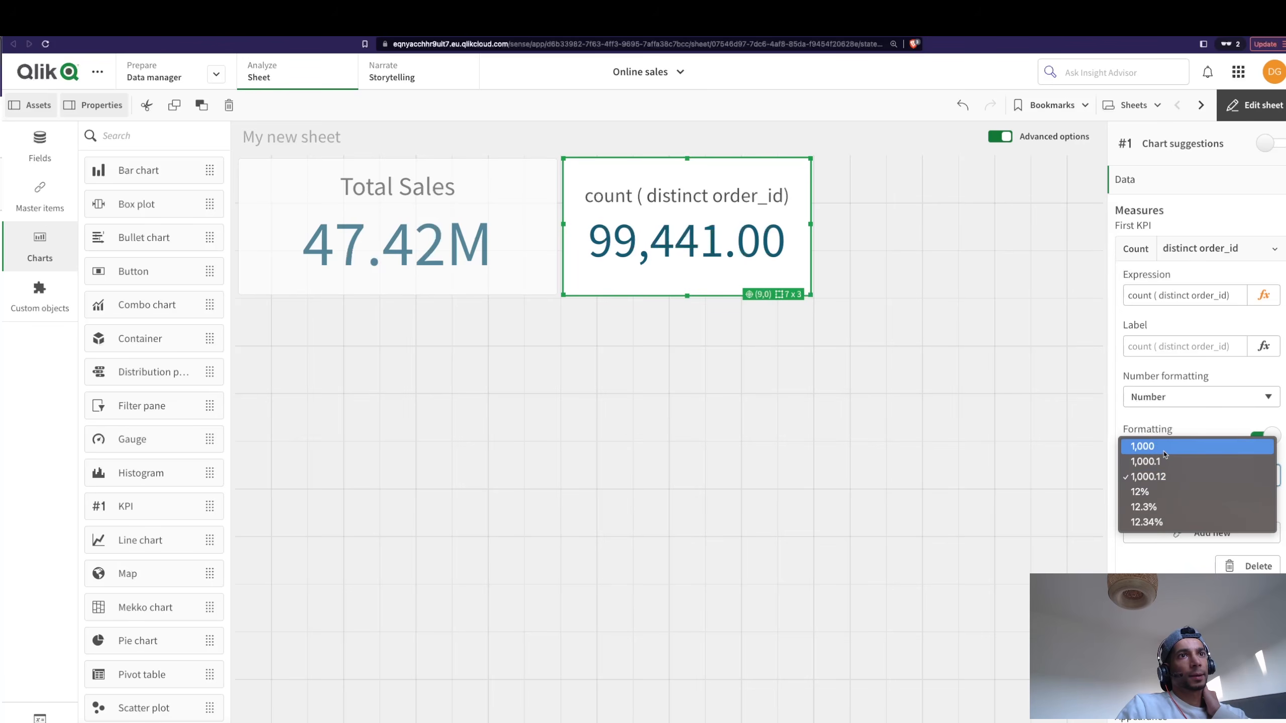
pyautogui.click(1165, 447)
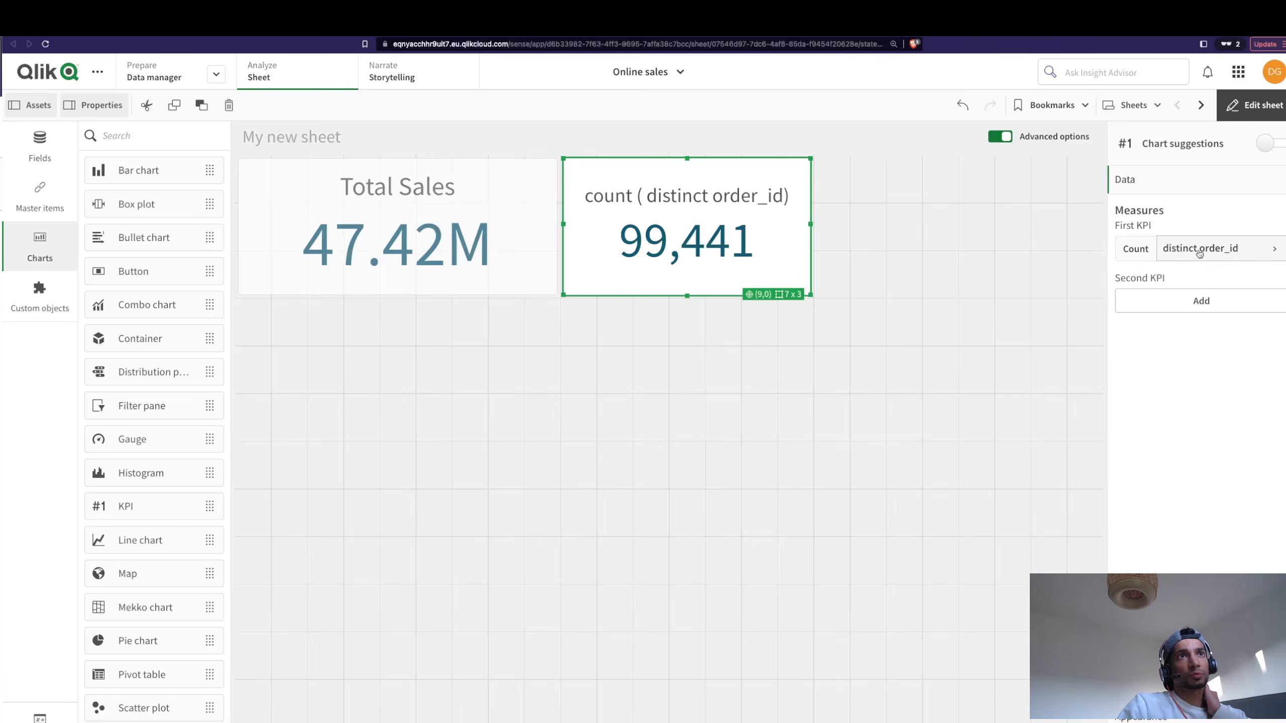
# Label the order count KPI's measure "No of Orders".
pyautogui.click(1184, 346)
pyautogui.write('No o')
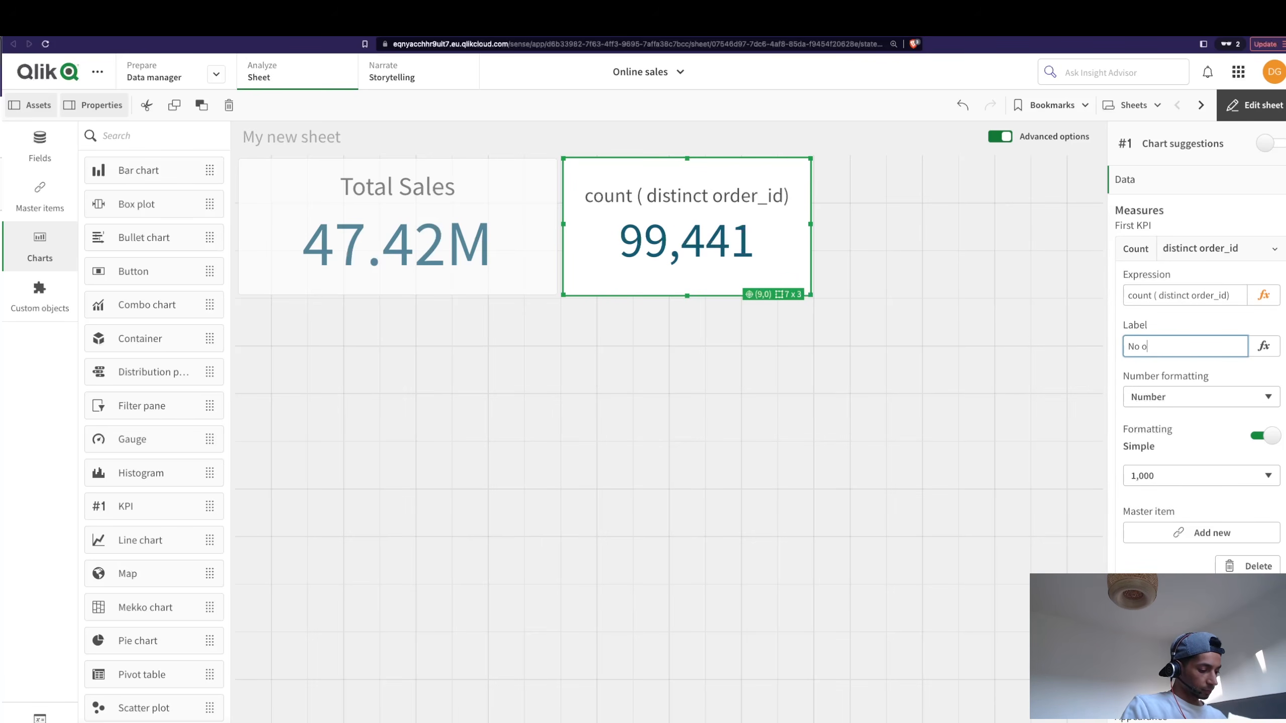
pyautogui.write('f Orders')
pyautogui.press('Return')
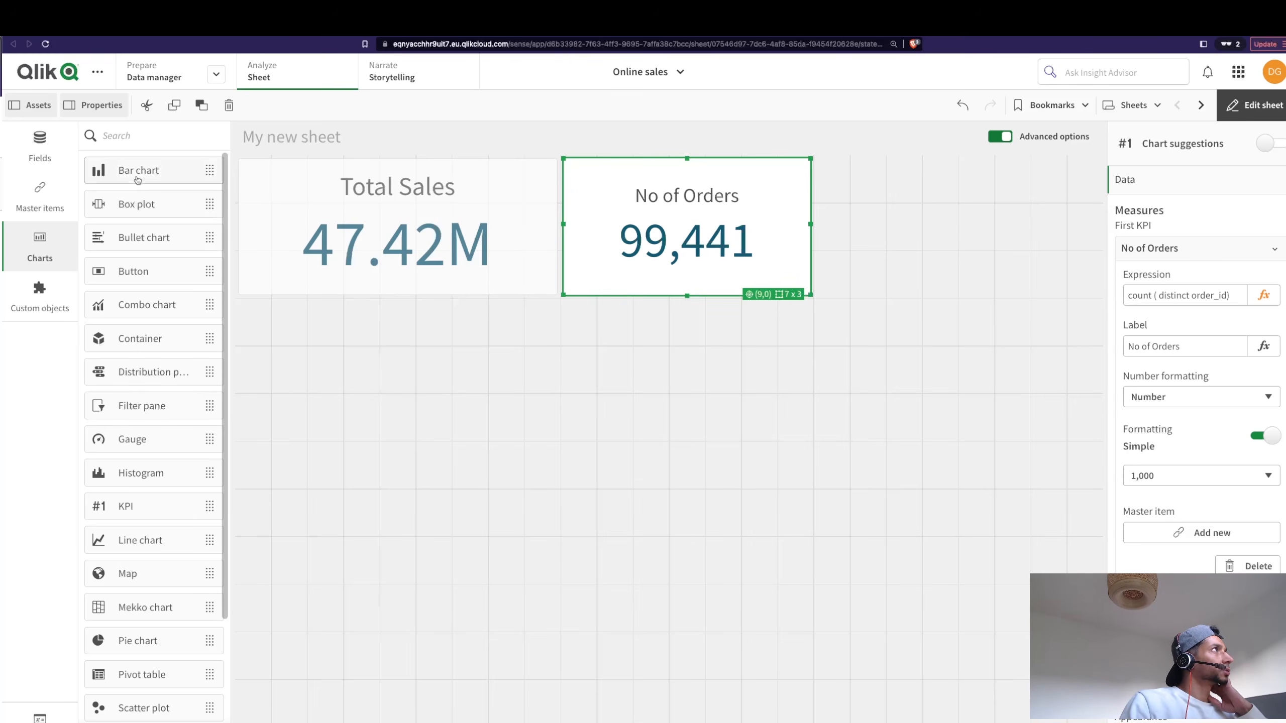
# Place a bar chart of 12 x 5 grid cells beneath the KPIs with customer_city as its dimension.
pyautogui.moveTo(142, 170); pyautogui.dragTo(402, 431)
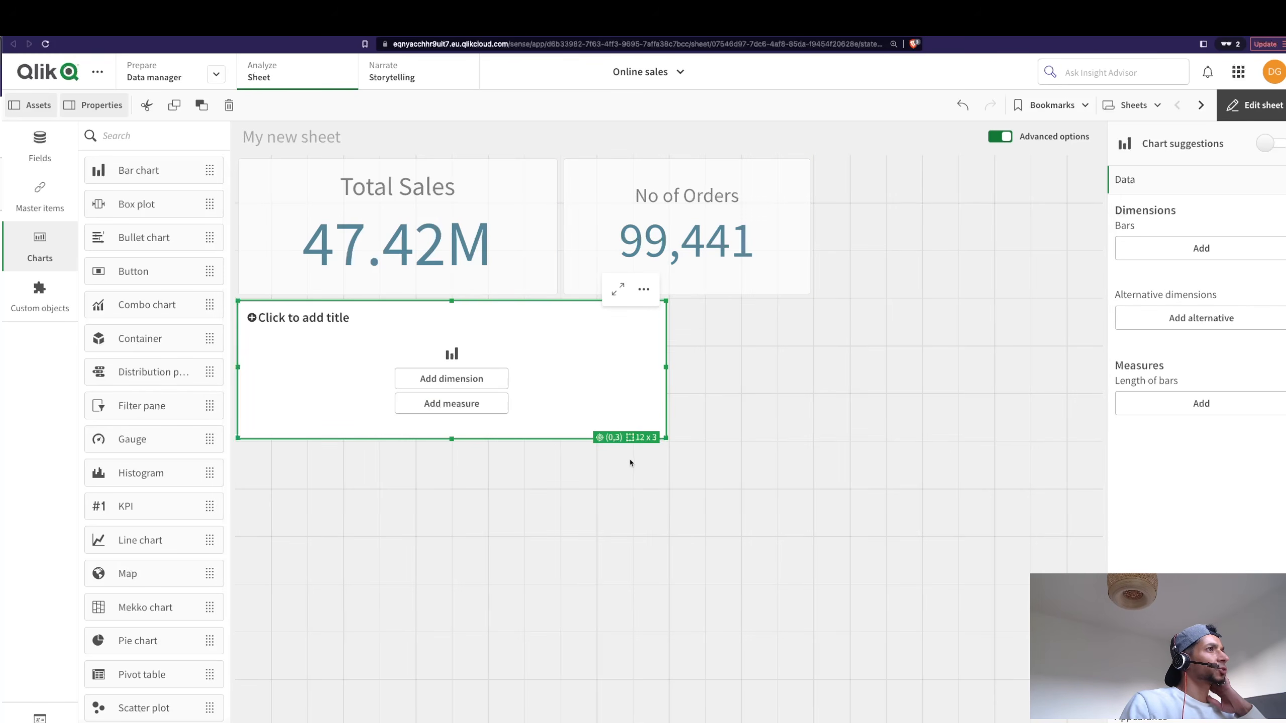
pyautogui.moveTo(666, 438); pyautogui.dragTo(671, 516)
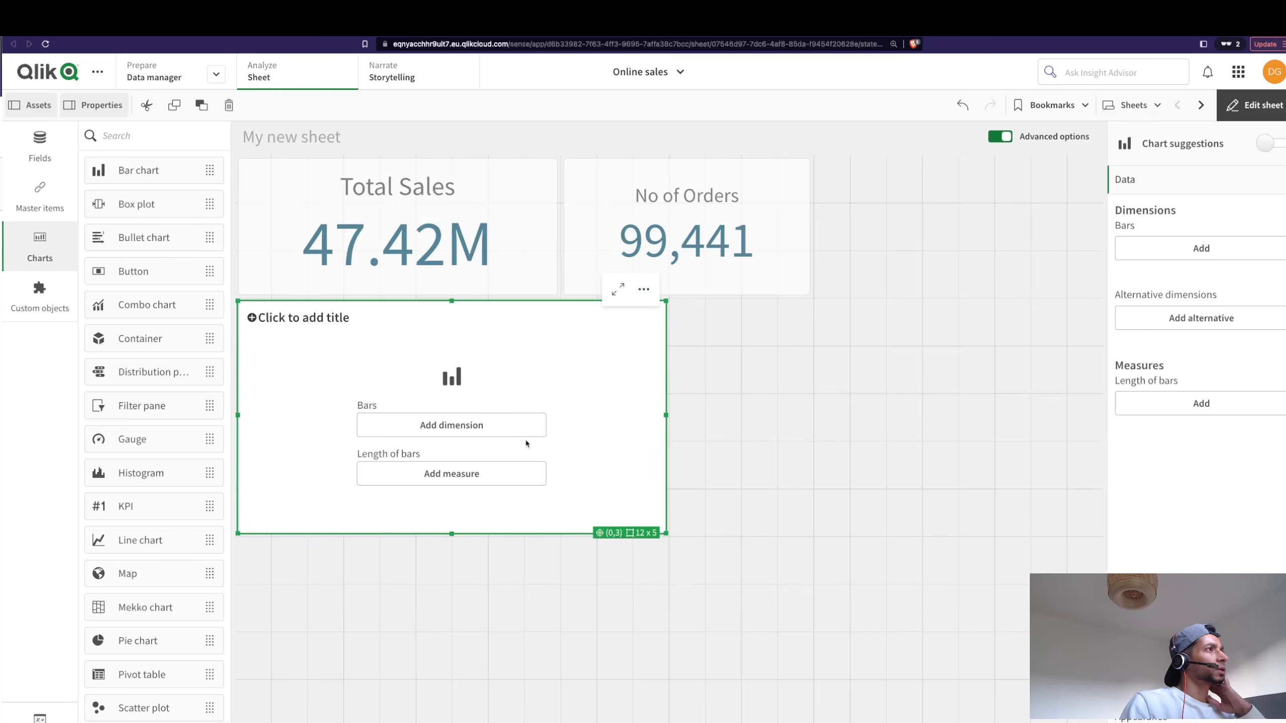
pyautogui.click(491, 434)
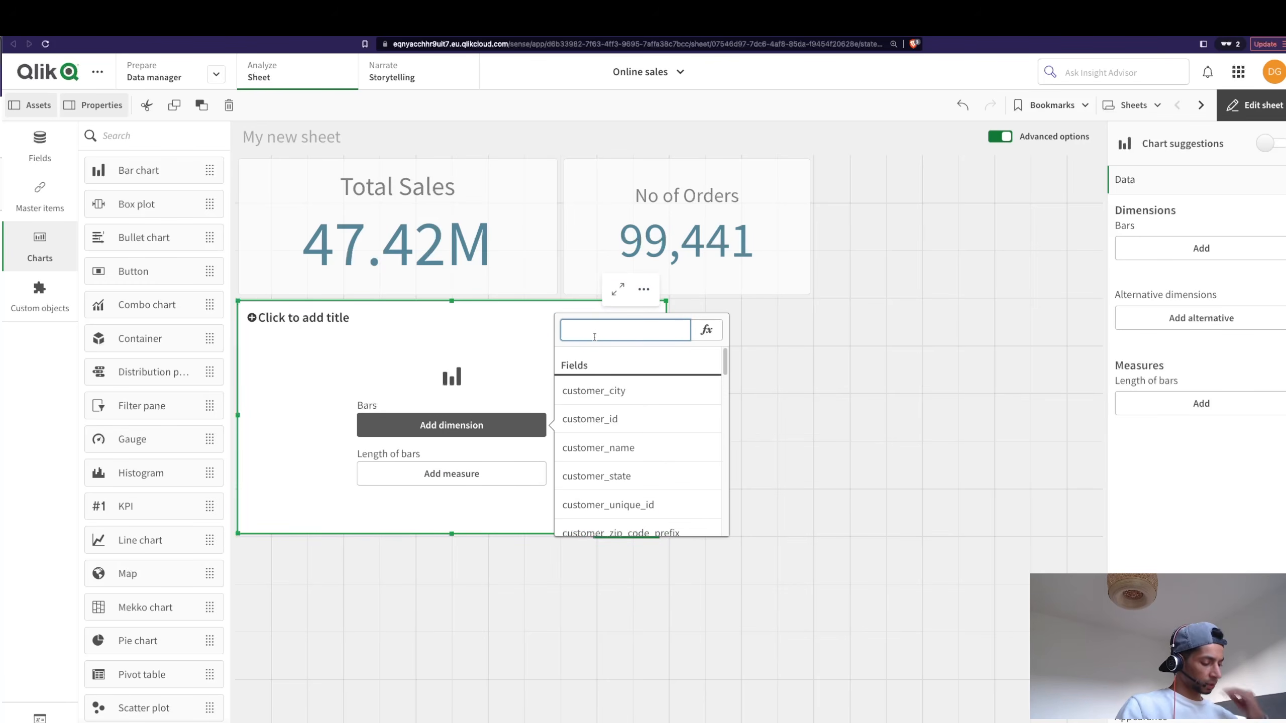
pyautogui.click(618, 389)
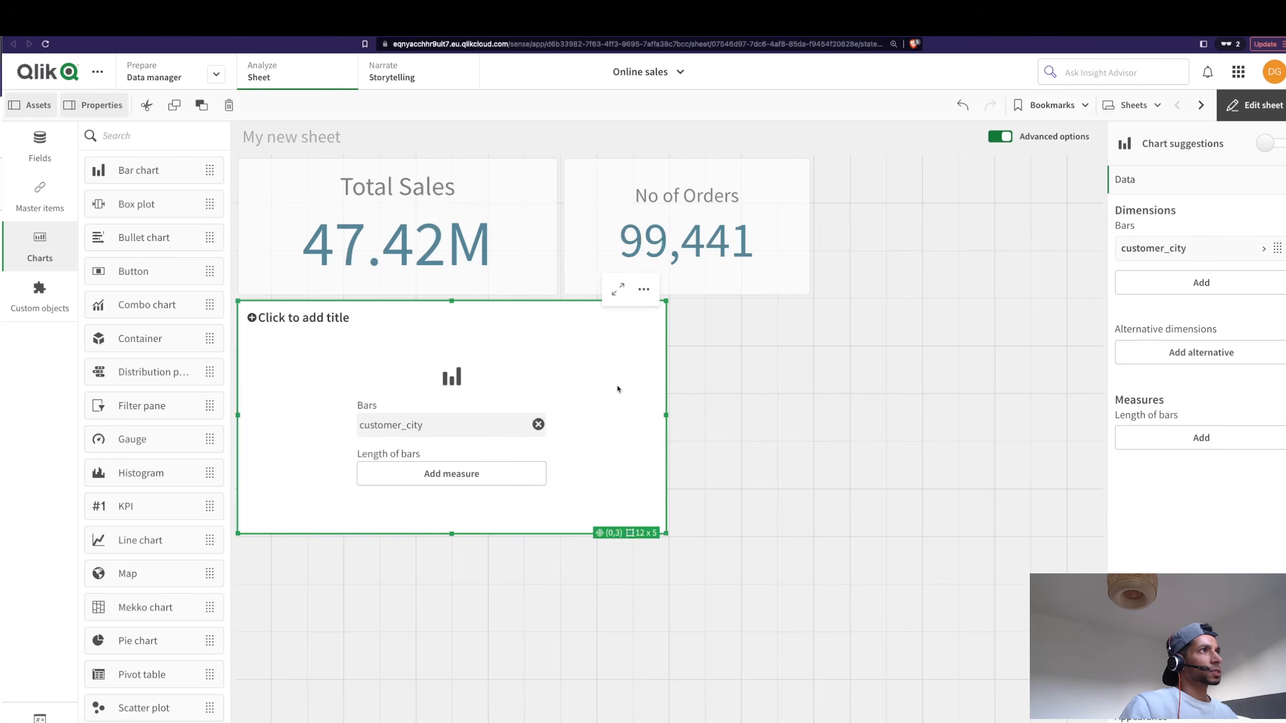
# Add the measure expression sum(price*Quantity) to the bar chart for the length of bars.
pyautogui.click(483, 477)
pyautogui.click(707, 379)
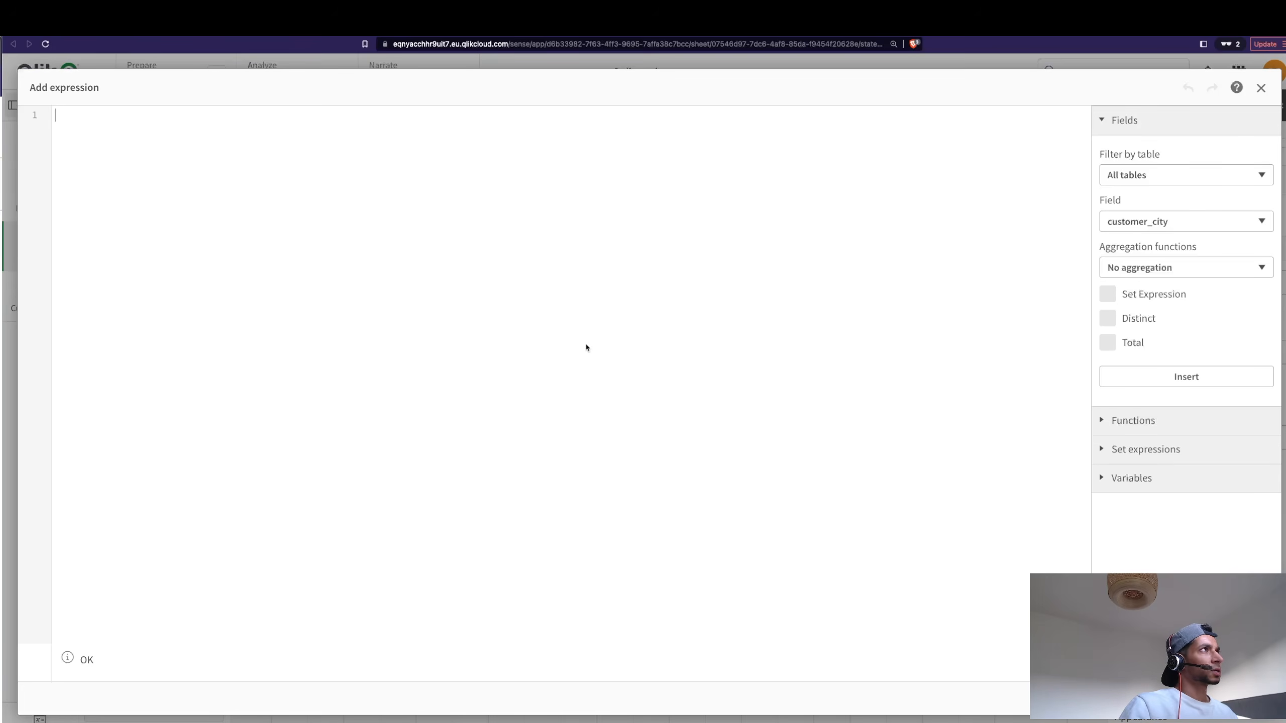
pyautogui.write('sum')
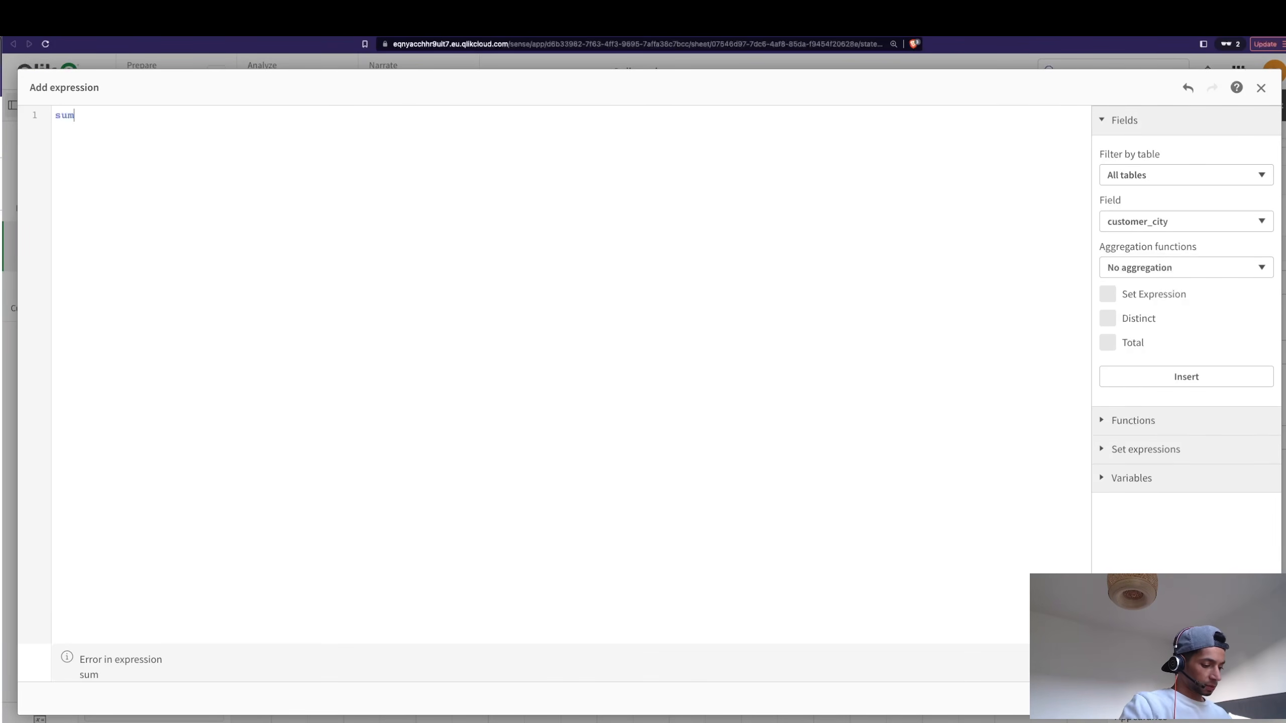
pyautogui.write('(price*')
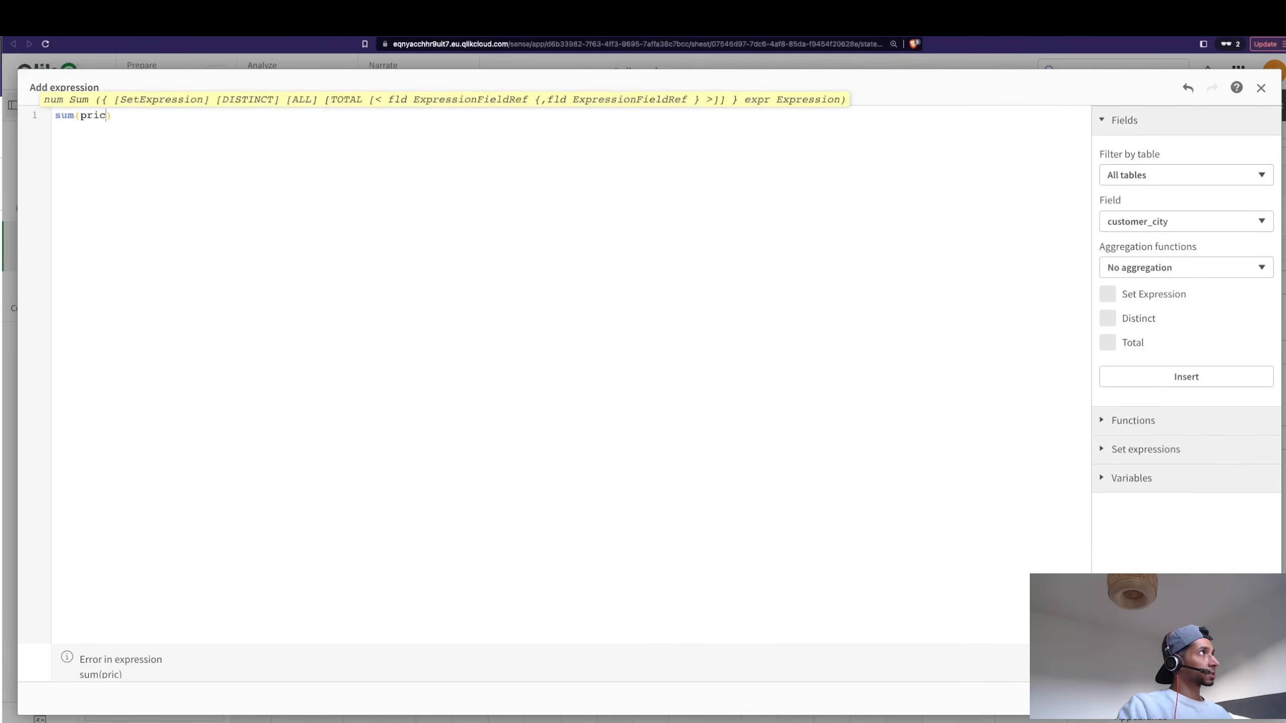
pyautogui.write('Quantity')
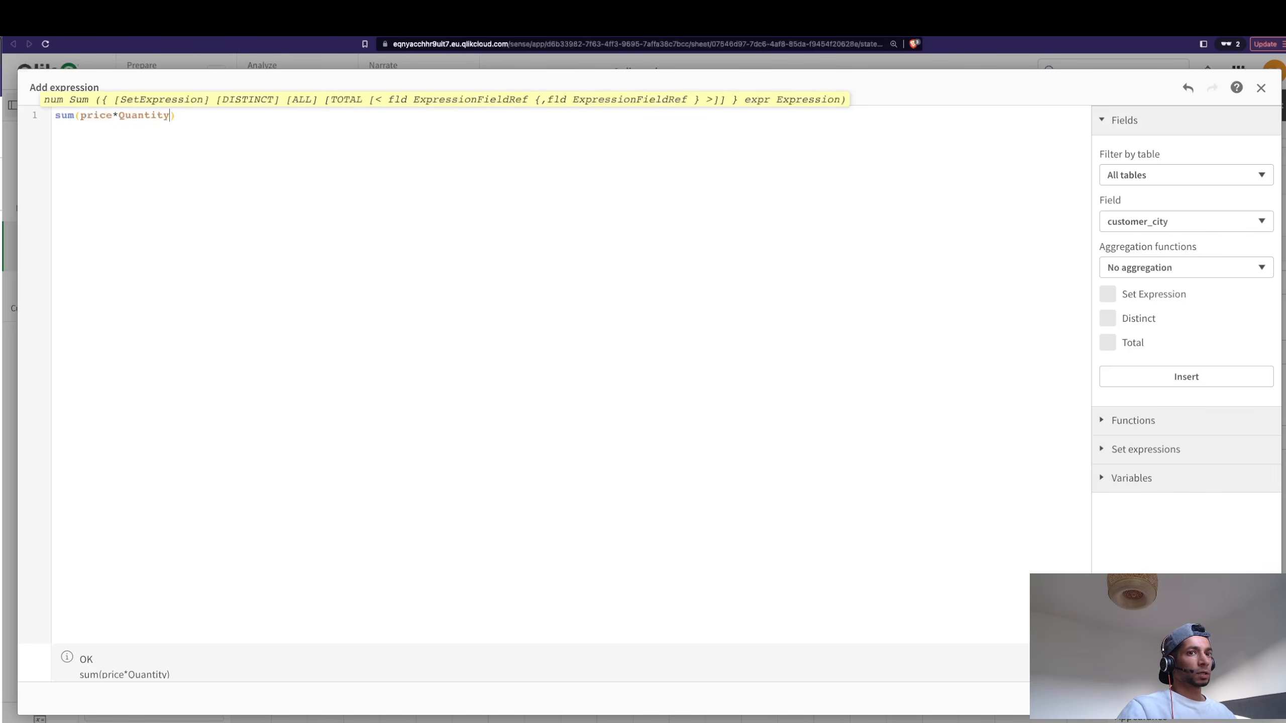
pyautogui.click(1253, 699)
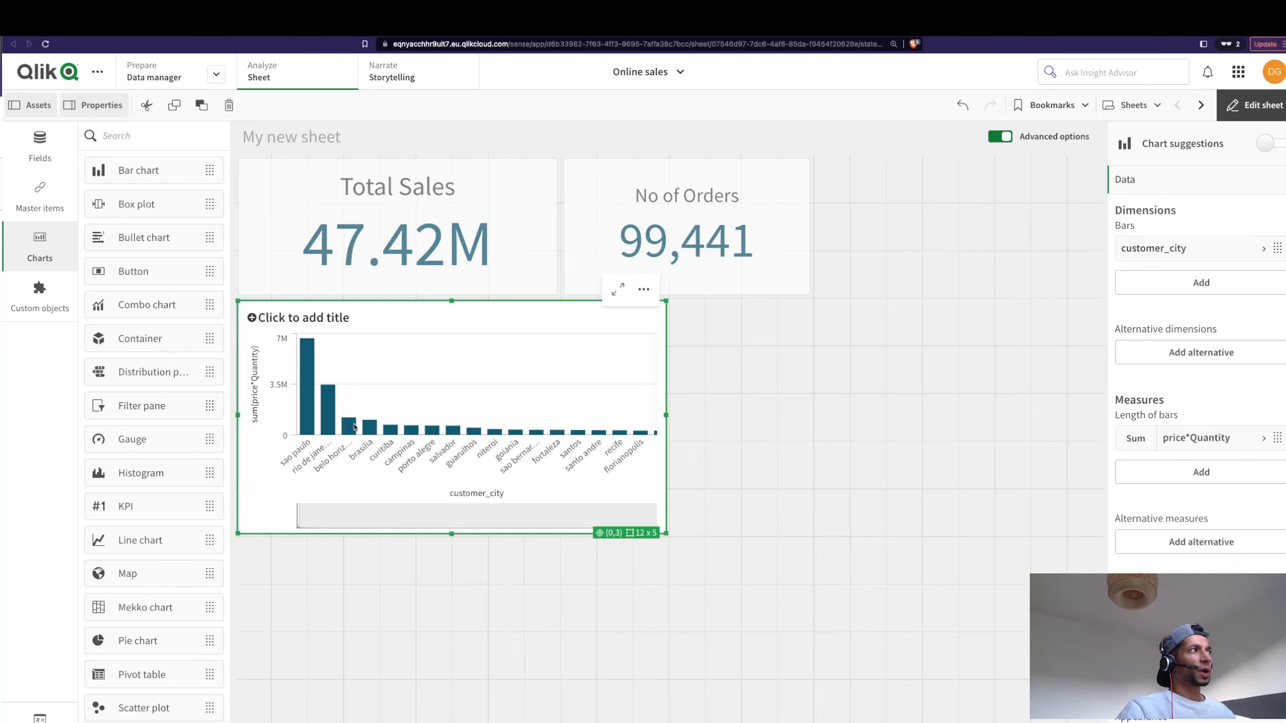
# Examine price*Quantity in the bar chart's measure and its source fields in the data load script section and data model viewer.
pyautogui.click(1187, 438)
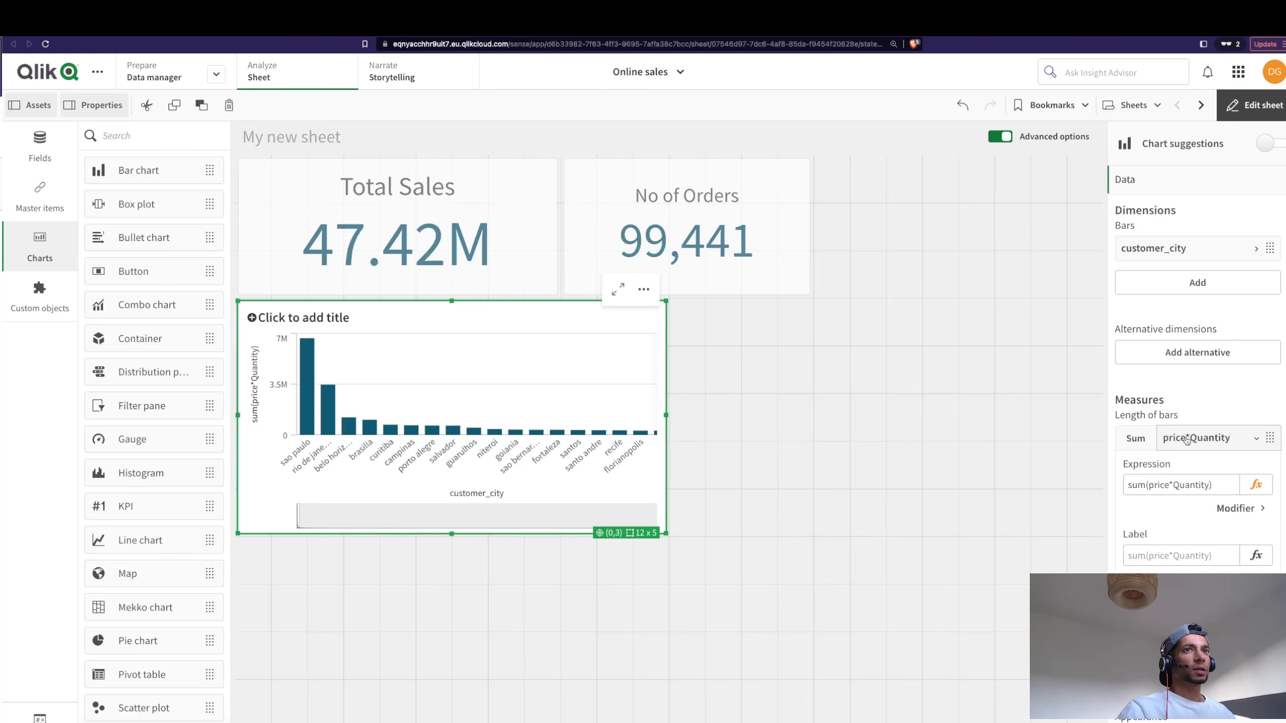
pyautogui.moveTo(1149, 486); pyautogui.dragTo(1206, 486)
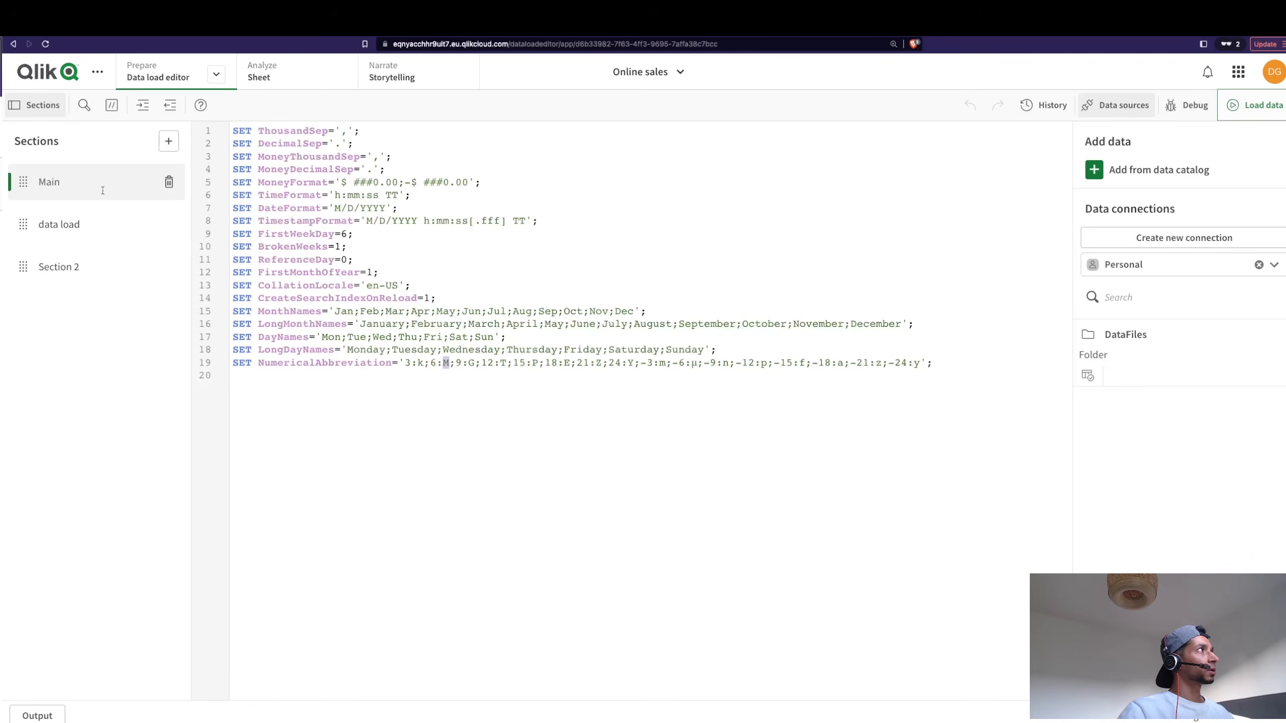
pyautogui.click(60, 226)
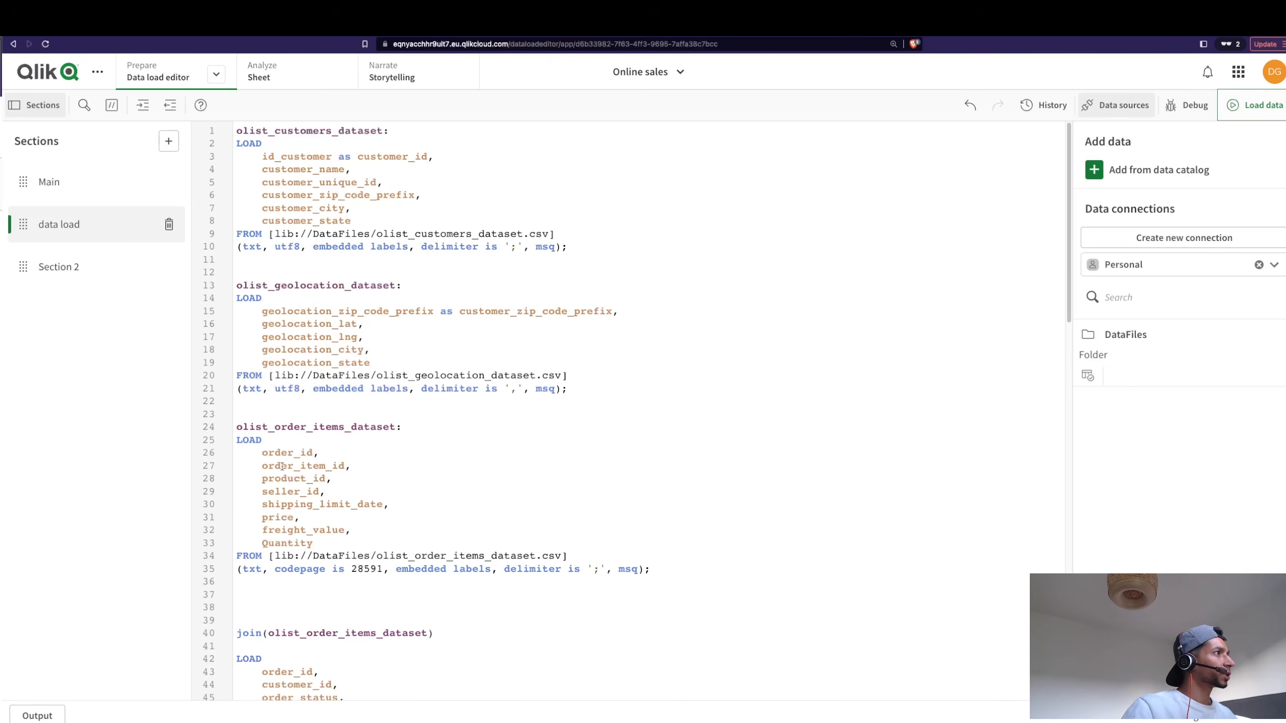
pyautogui.moveTo(257, 517); pyautogui.dragTo(315, 544)
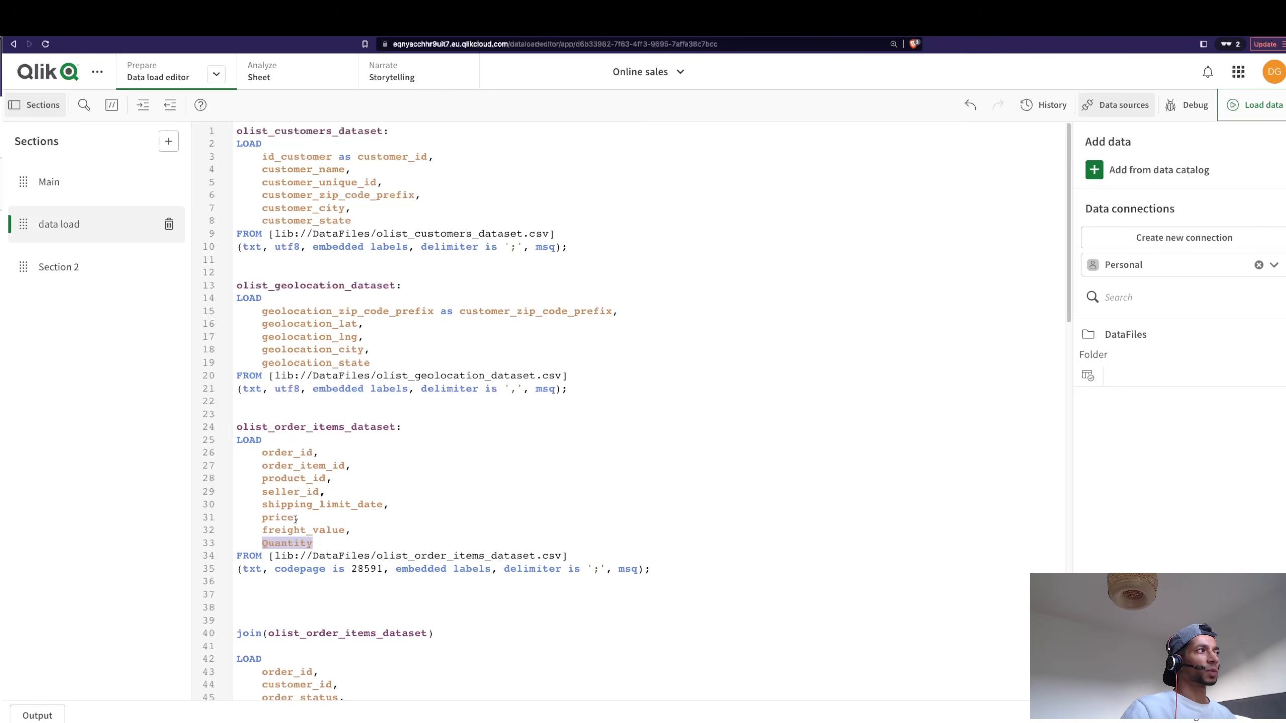
pyautogui.click(236, 27)
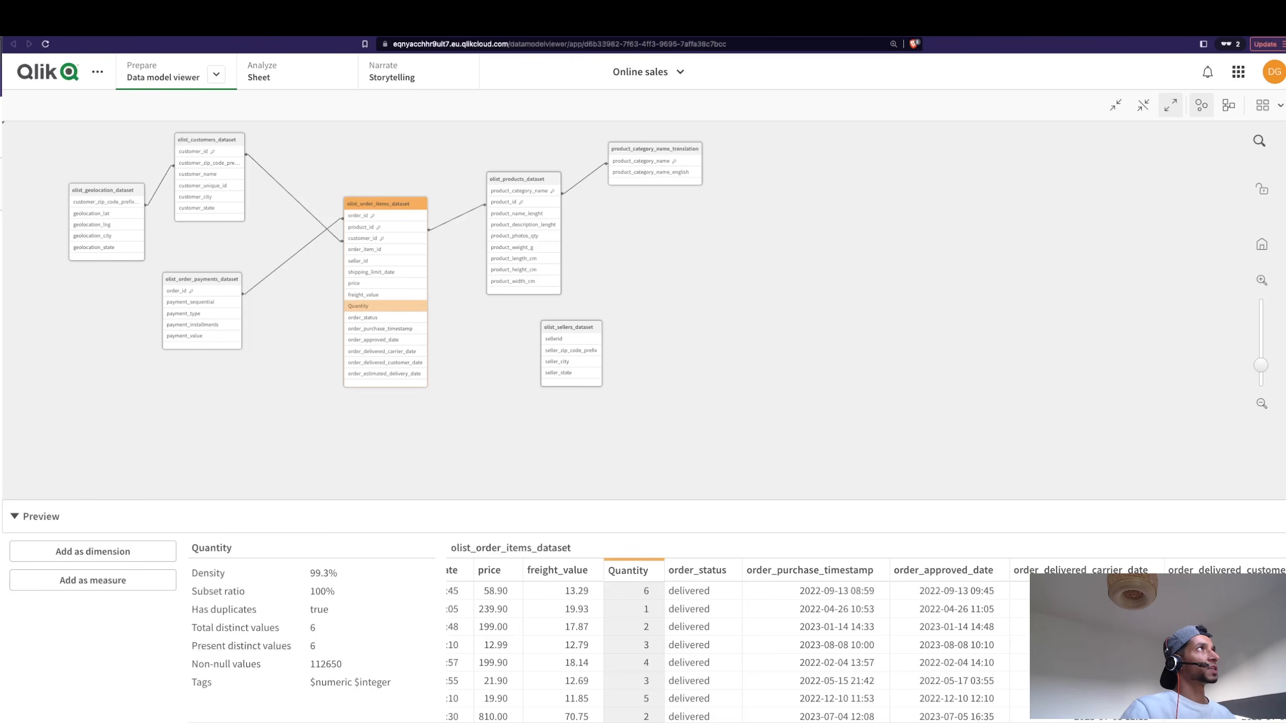
pyautogui.click(324, 27)
pyautogui.click(144, 27)
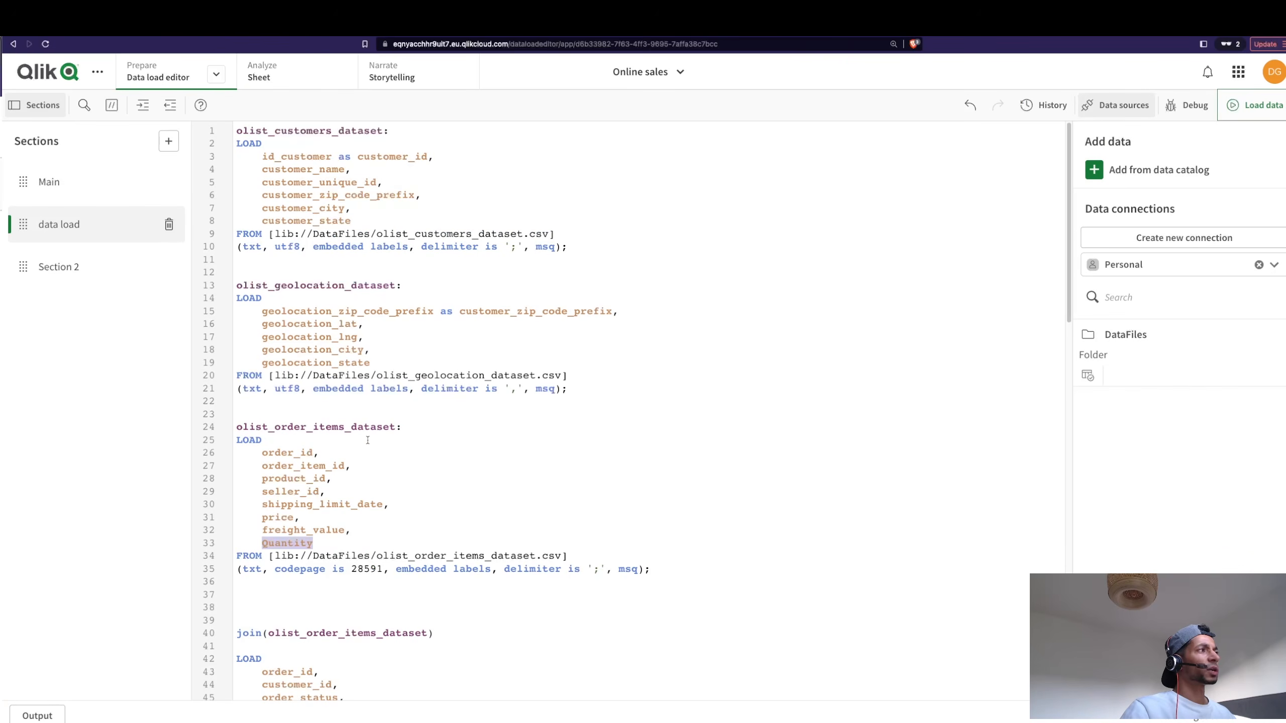
# In the olist_order_items_dataset load statement, add the line "price*Quantity as sales_amount," after the price field.
pyautogui.click(308, 520)
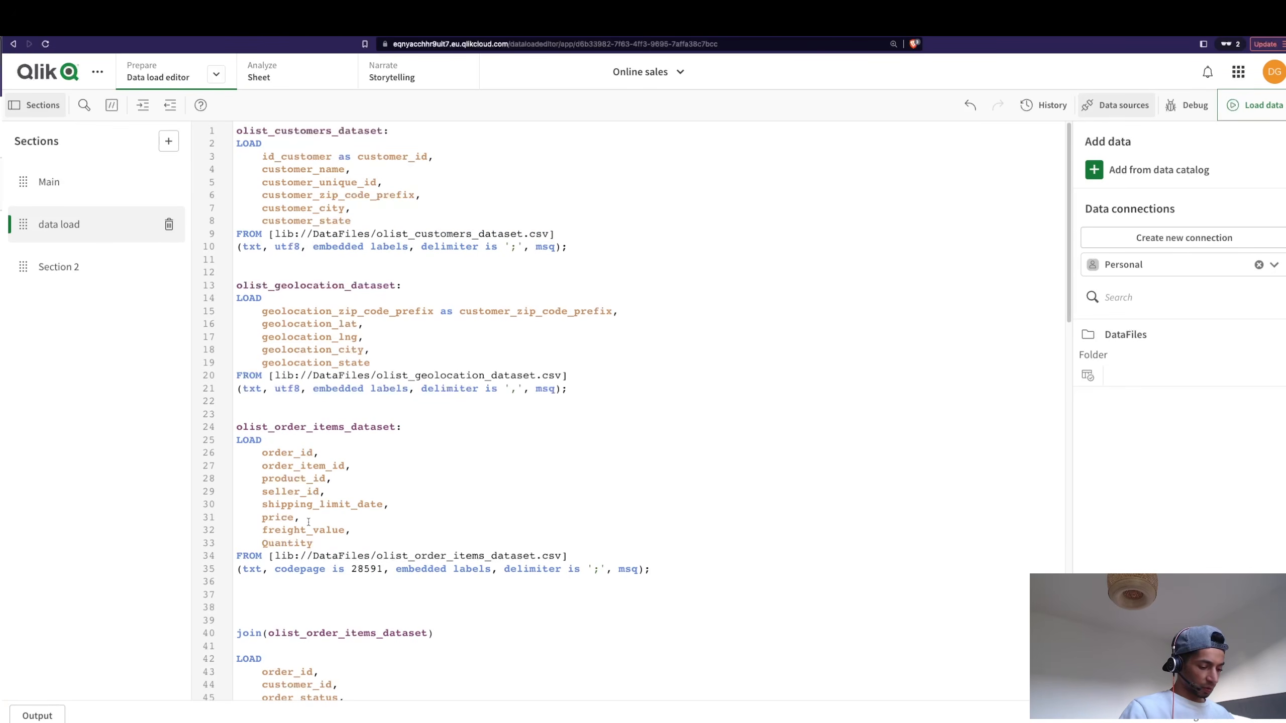
pyautogui.press('Return')
pyautogui.write('price*Quantity')
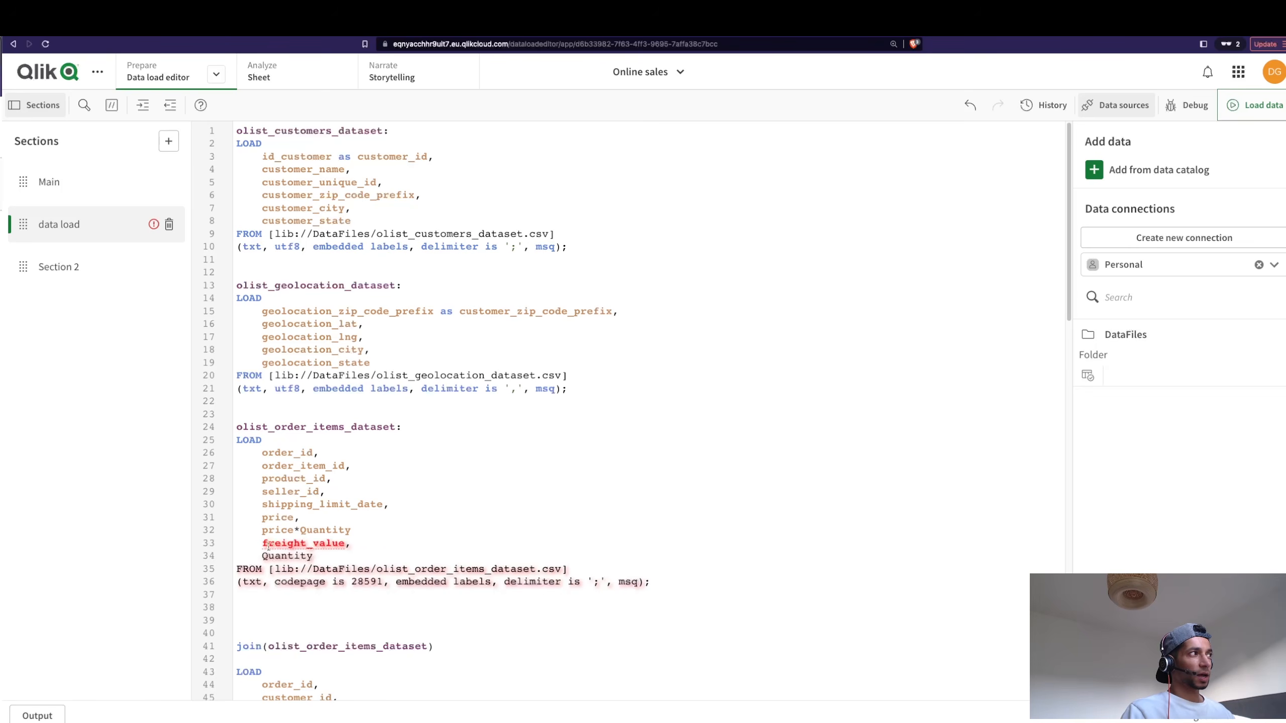
pyautogui.write('as ')
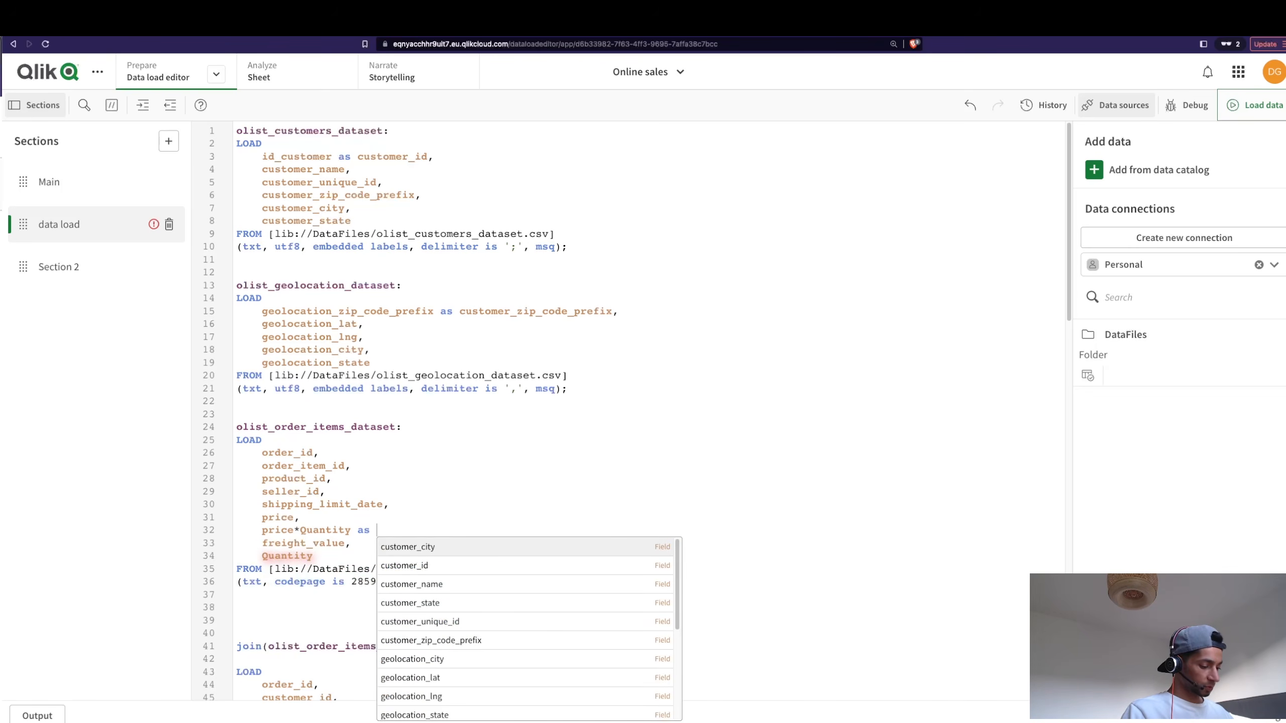
pyautogui.write('sales_amount,')
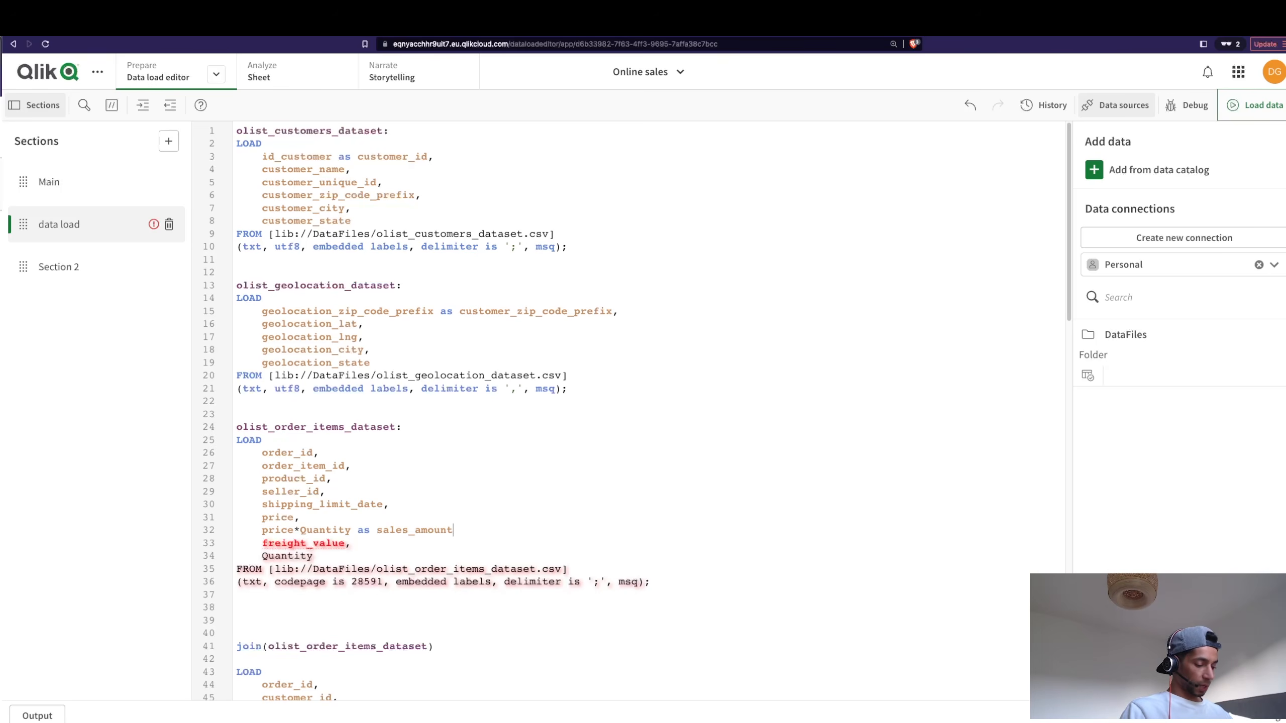
pyautogui.moveTo(328, 559); pyautogui.dragTo(257, 550)
pyautogui.click(331, 558)
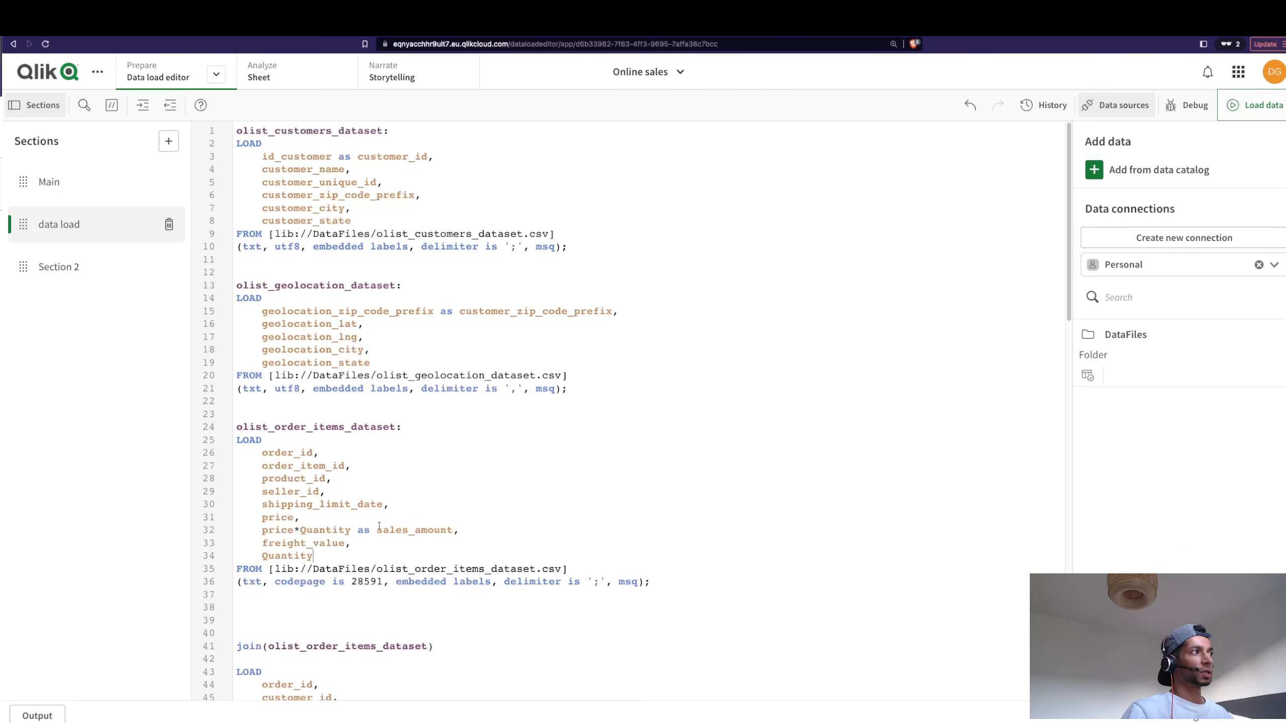
# Review the new sales_amount line in the script and load the data.
pyautogui.click(278, 531)
pyautogui.doubleClick(402, 530)
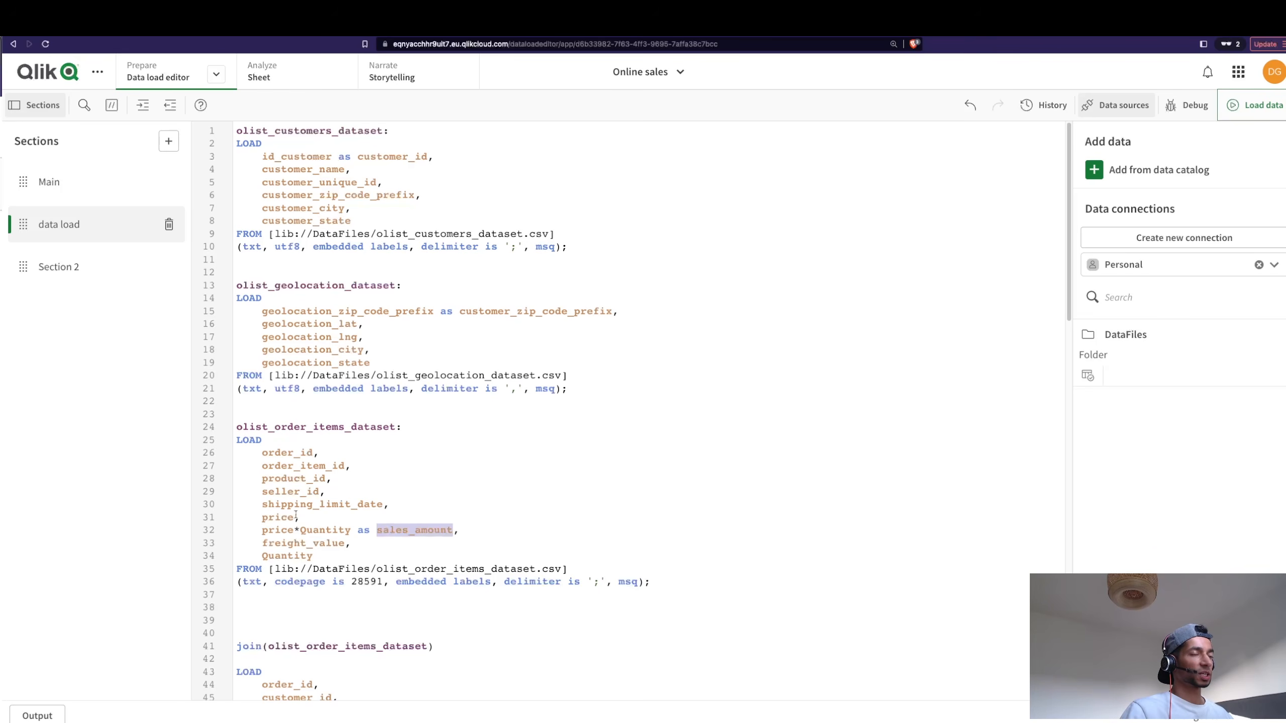
pyautogui.click(1245, 105)
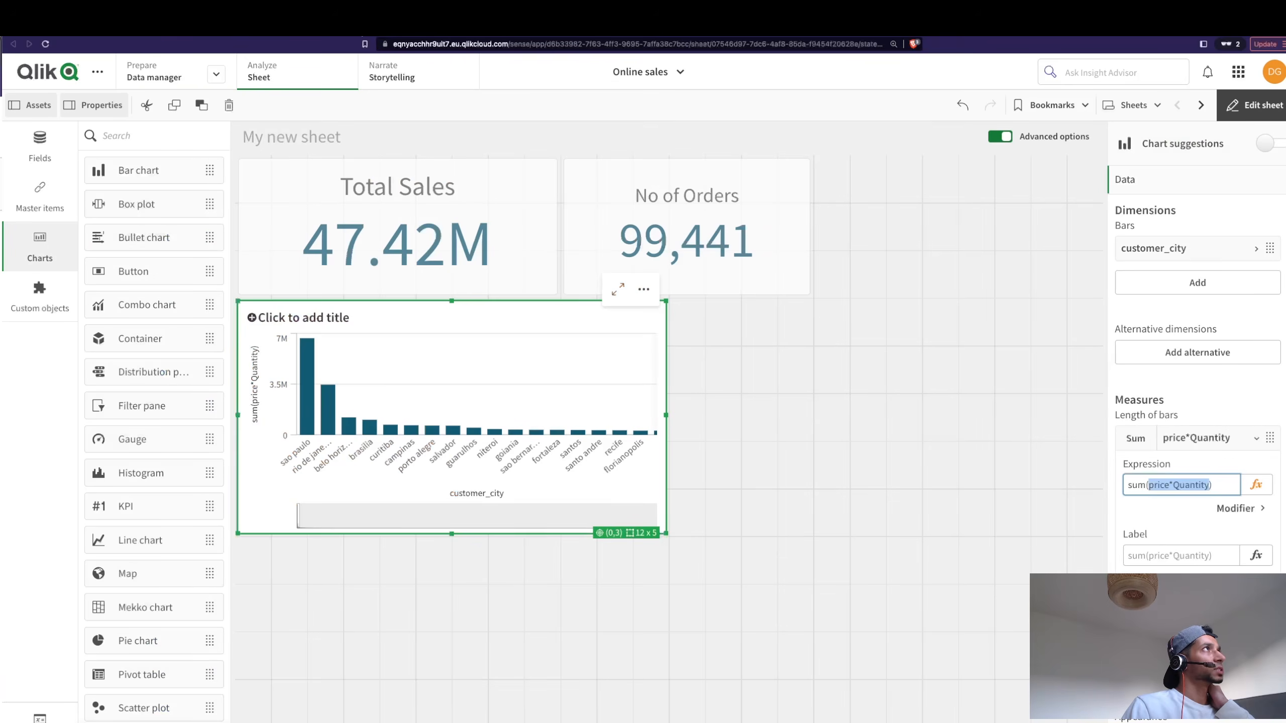
# Change the Total Sales KPI expression to Sum(sales_amount) and copy the expression for reuse.
pyautogui.click(506, 241)
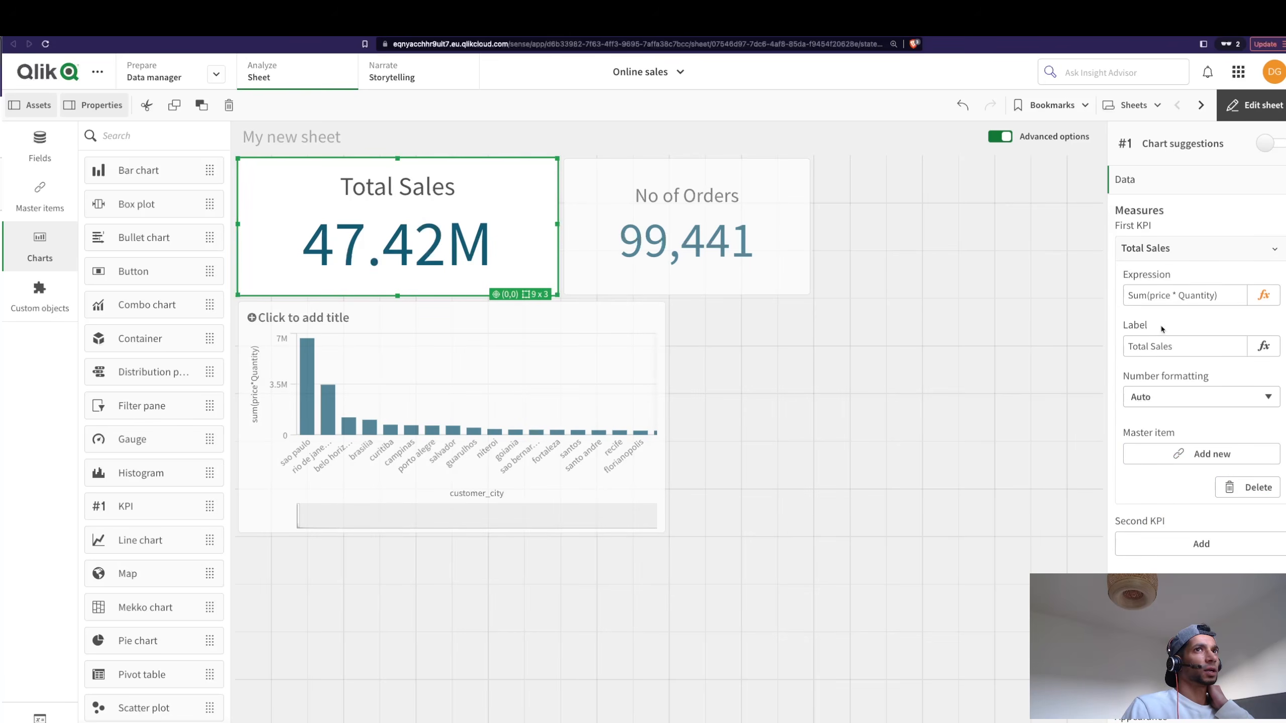
pyautogui.click(1264, 295)
pyautogui.moveTo(189, 116); pyautogui.dragTo(66, 111)
pyautogui.moveTo(183, 115); pyautogui.dragTo(87, 115)
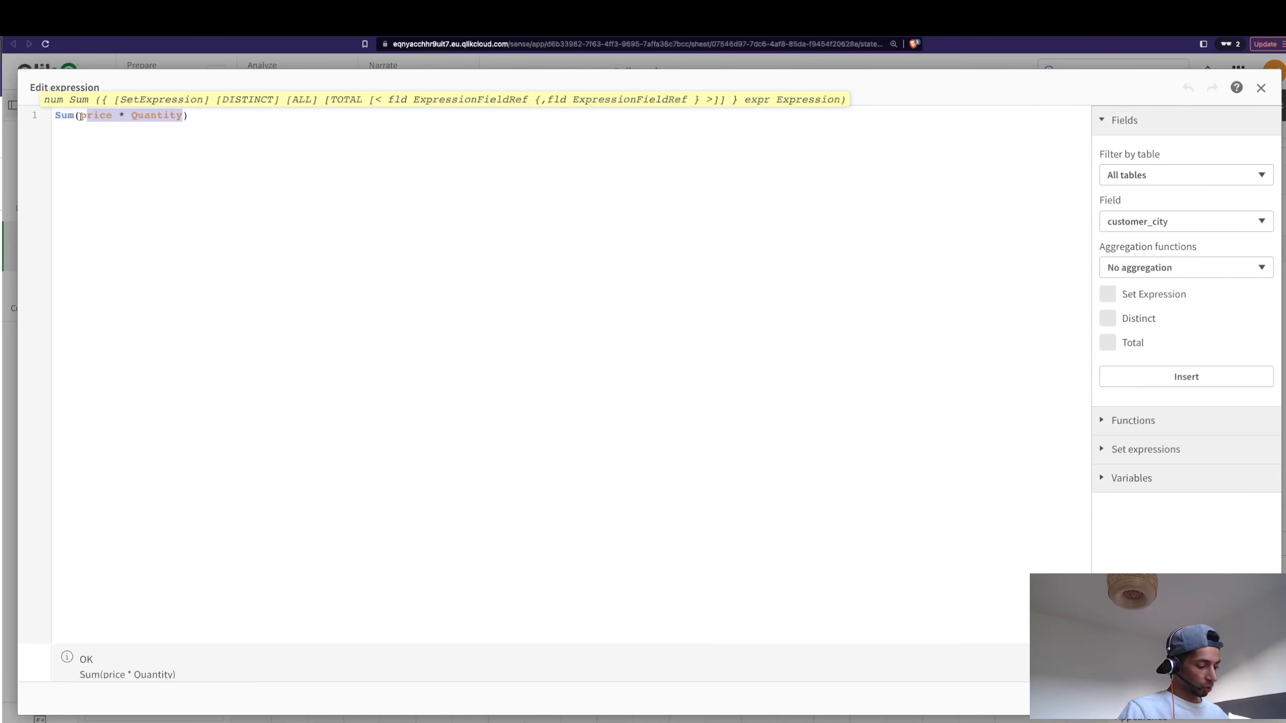
pyautogui.press('BackSpace')
pyautogui.write('sa')
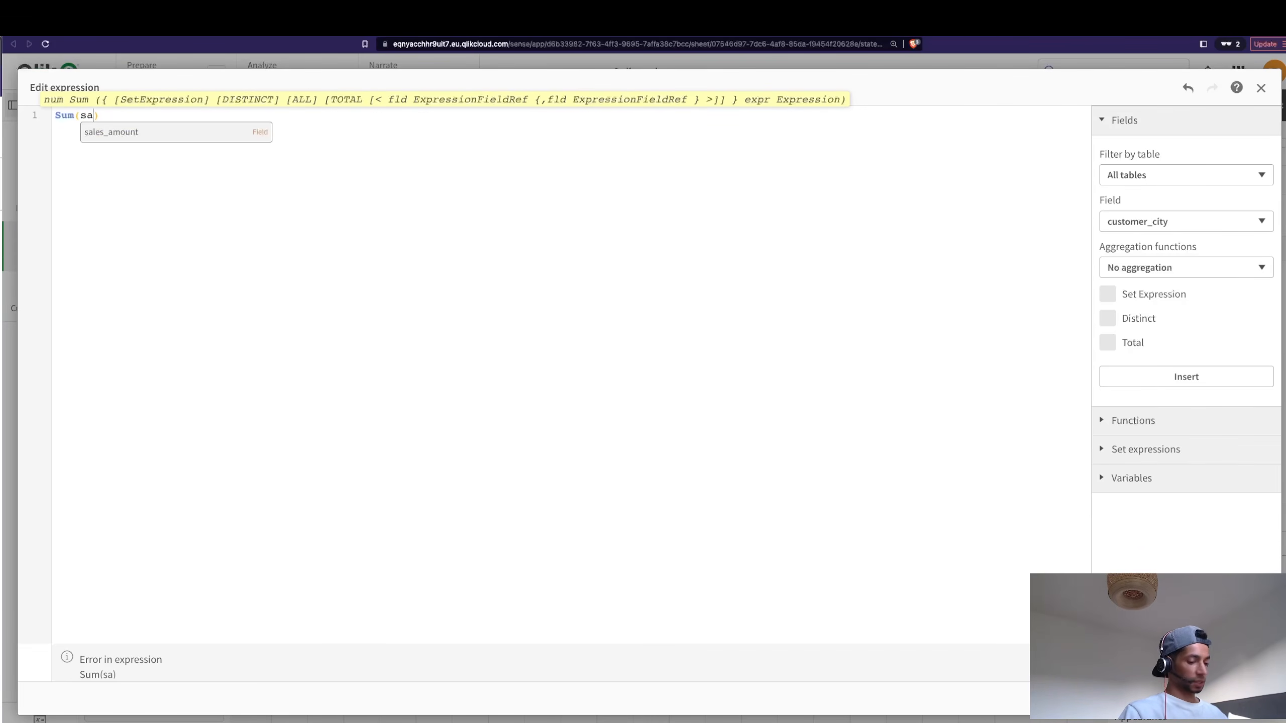
pyautogui.press('Return')
pyautogui.moveTo(186, 117); pyautogui.dragTo(57, 110)
pyautogui.hotkey('ctrl', 'c')
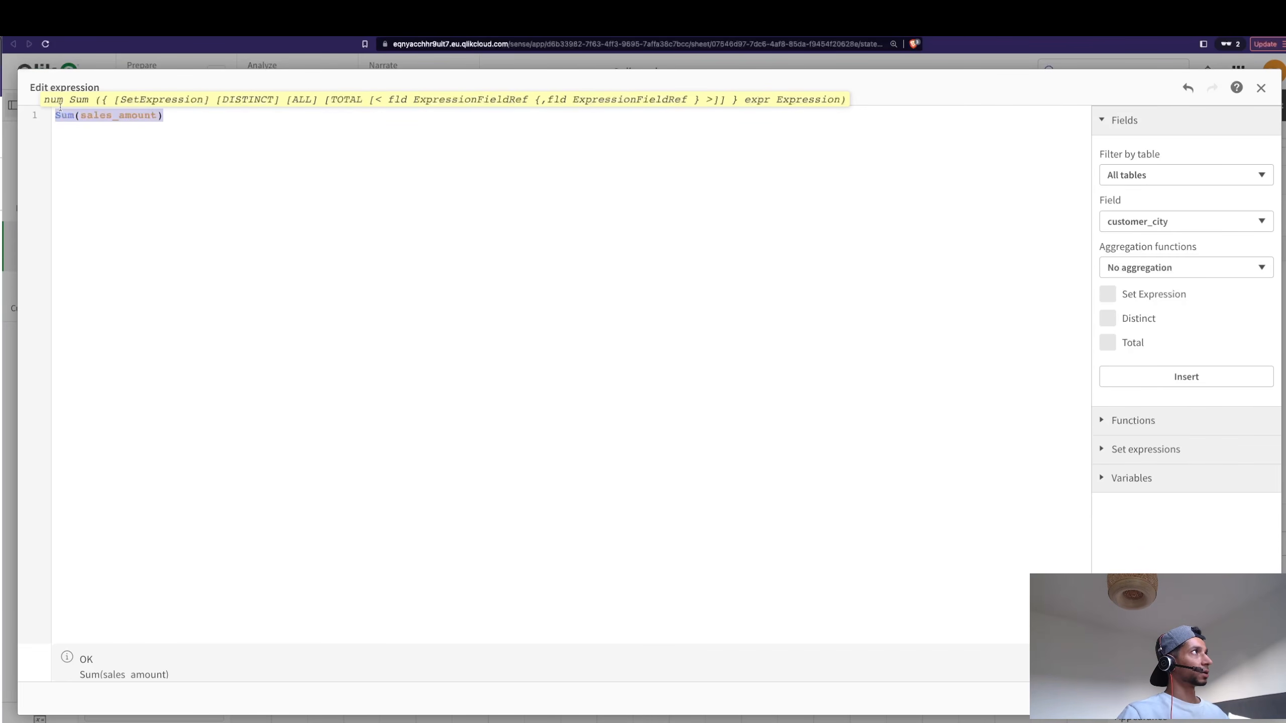
pyautogui.click(1249, 700)
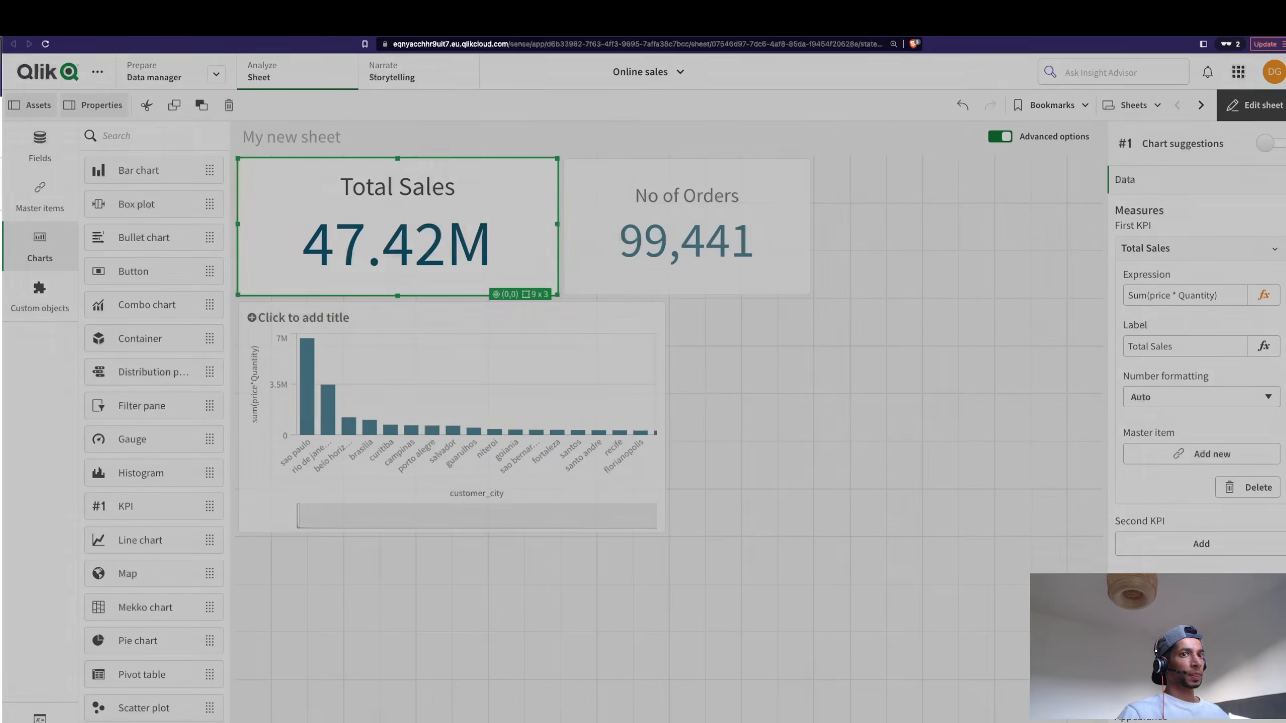
# Replace the bar chart's measure expression with the copied Sum(sales_amount).
pyautogui.click(517, 414)
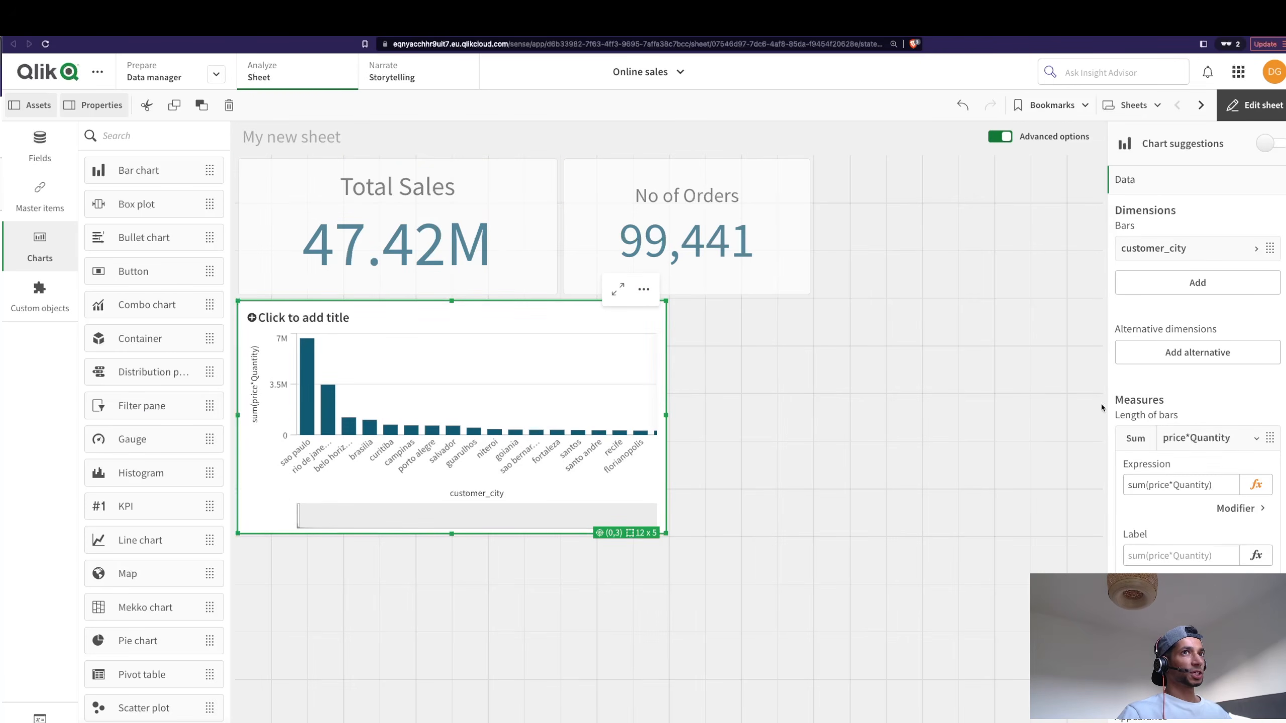
pyautogui.moveTo(1213, 485); pyautogui.dragTo(1106, 483)
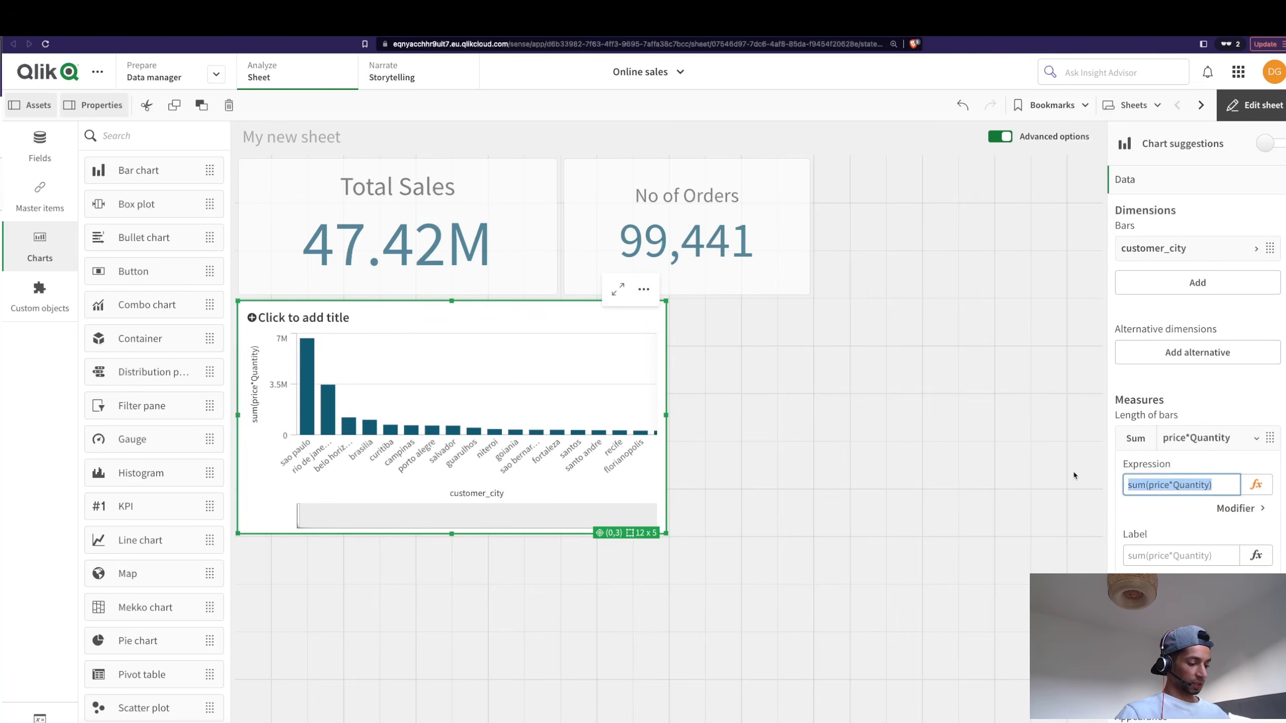
pyautogui.hotkey('ctrl', 'v')
pyautogui.press('Return')
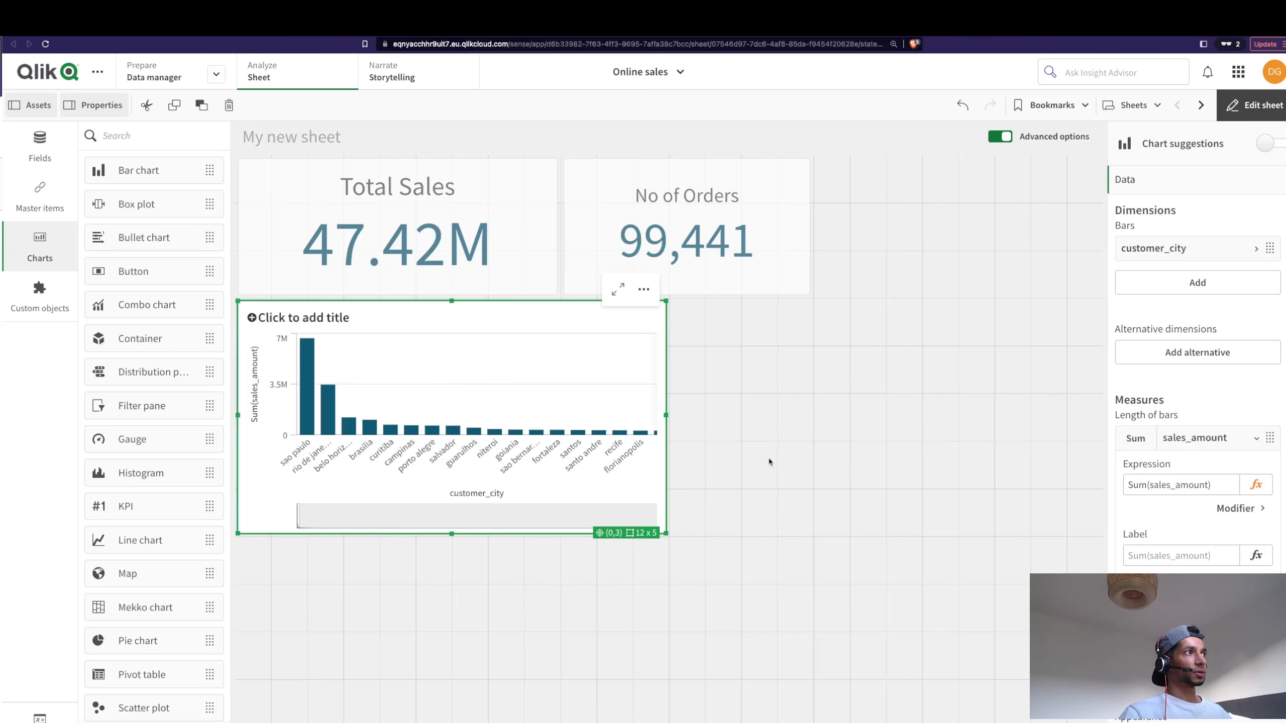
# Widen the bar chart to 16 grid columns so it lines up with the outer edge of the No of Orders KPI.
pyautogui.moveTo(665, 414); pyautogui.dragTo(811, 414)
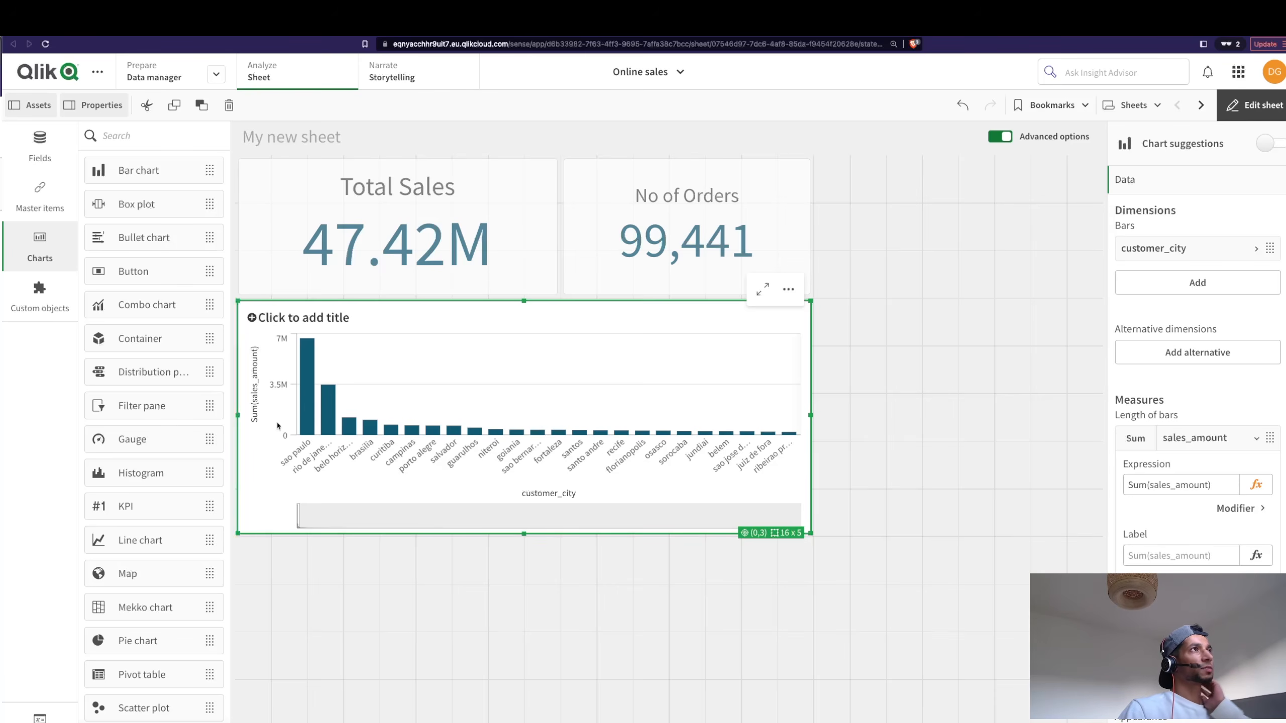
pyautogui.click(666, 243)
pyautogui.click(413, 412)
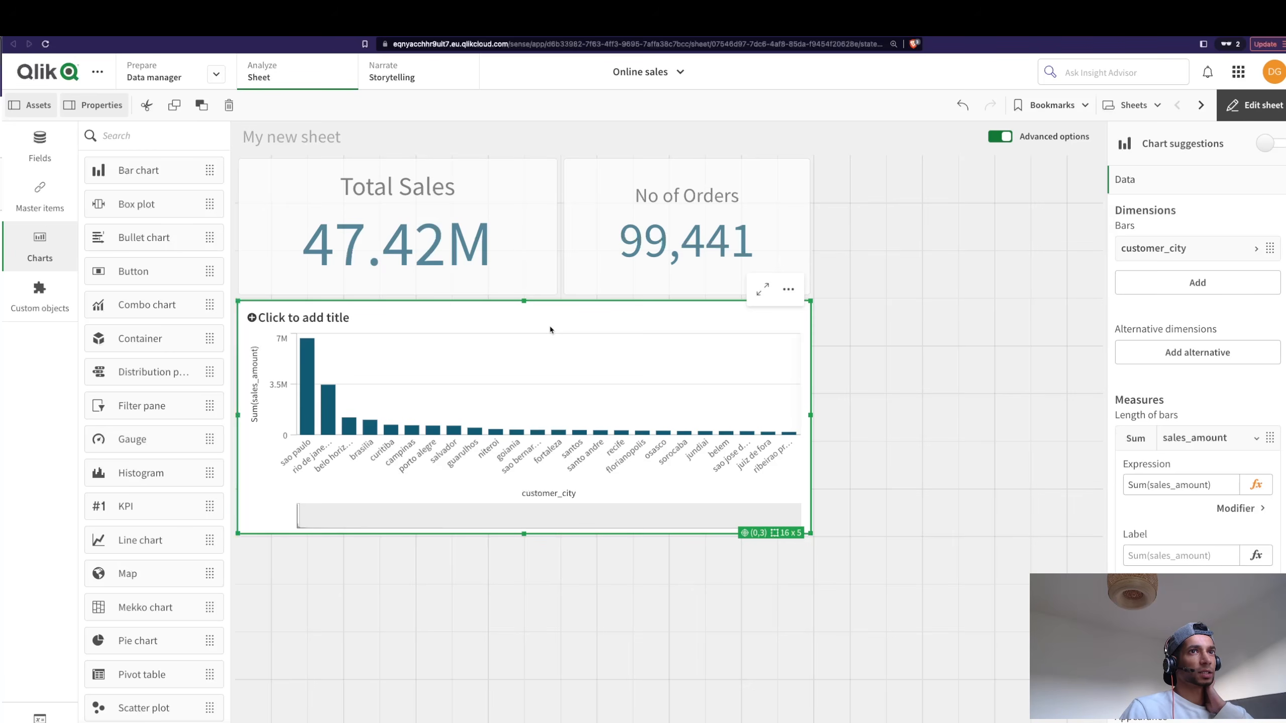
# Try horizontal bars in the bar chart's presentation settings, return to vertical, and turn on automatic value labels.
pyautogui.click(1194, 444)
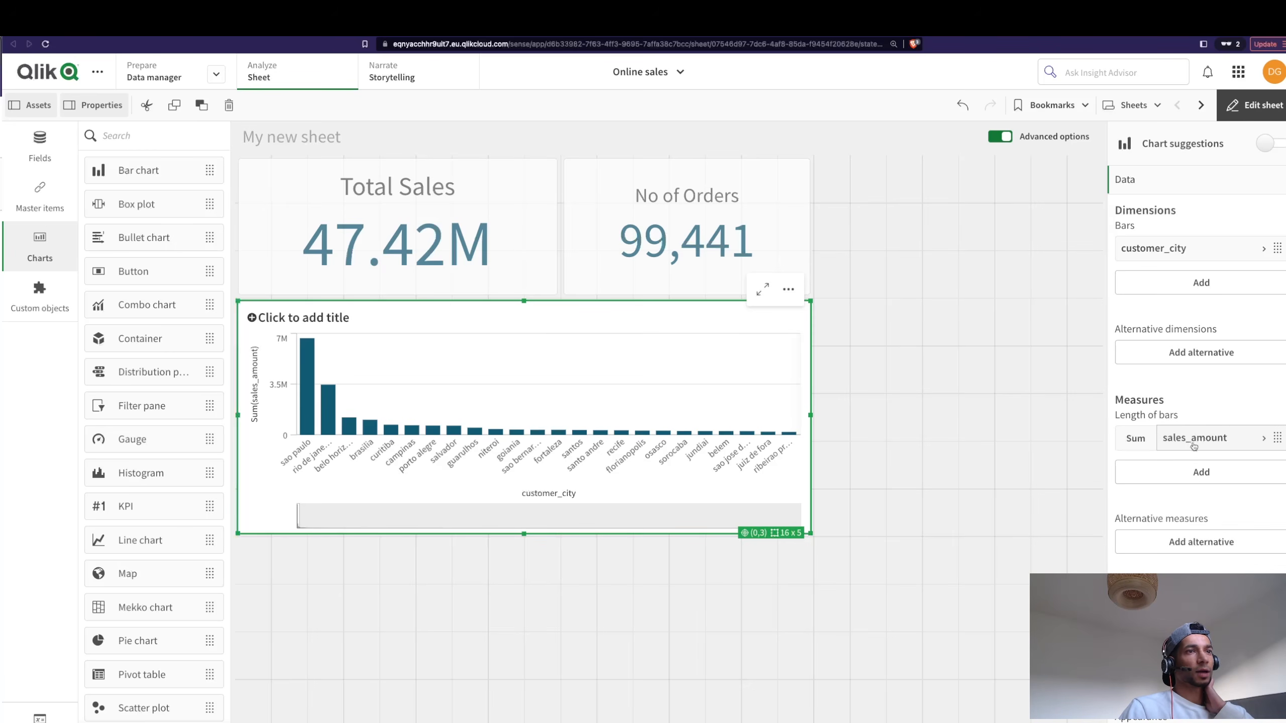
pyautogui.click(1141, 717)
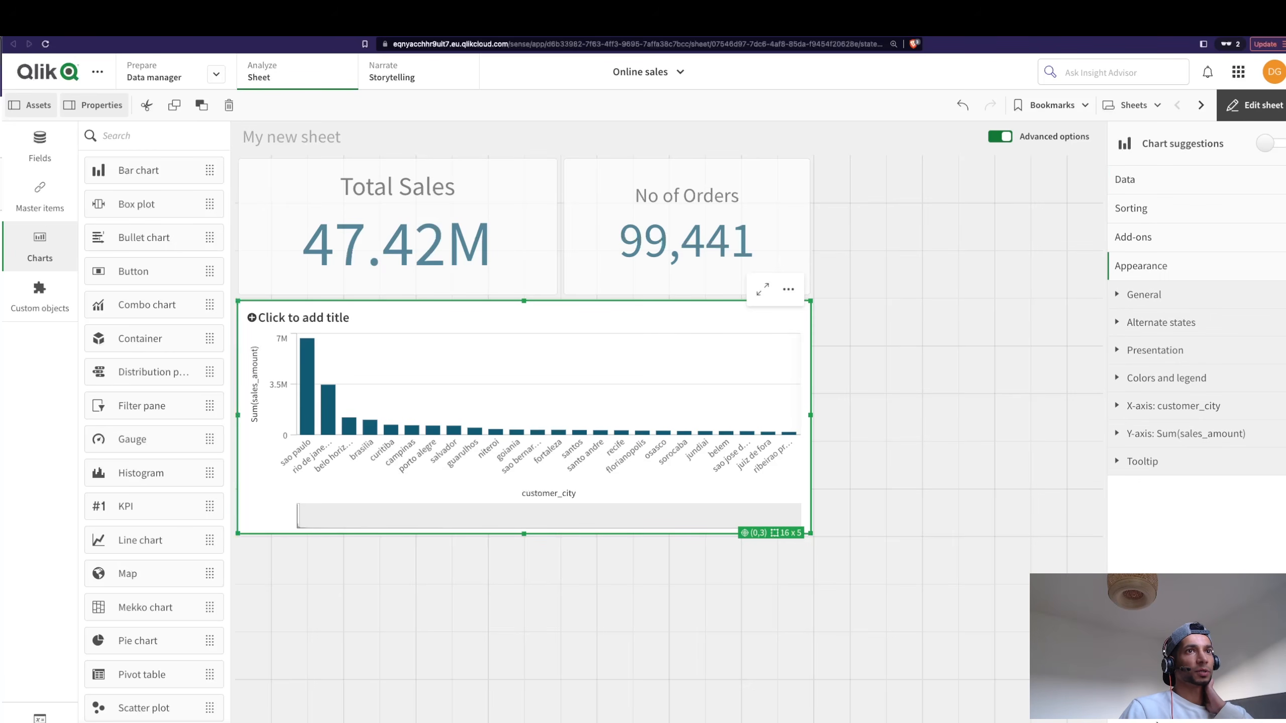
pyautogui.click(1143, 363)
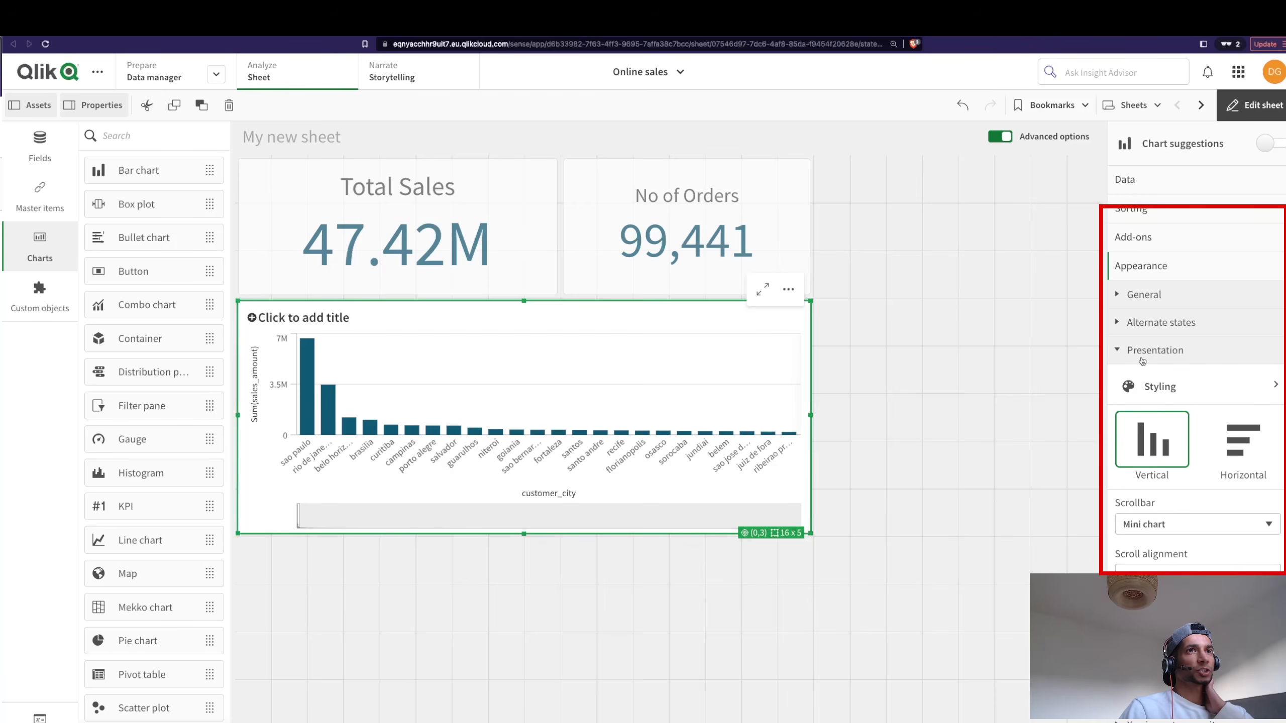
pyautogui.click(1245, 455)
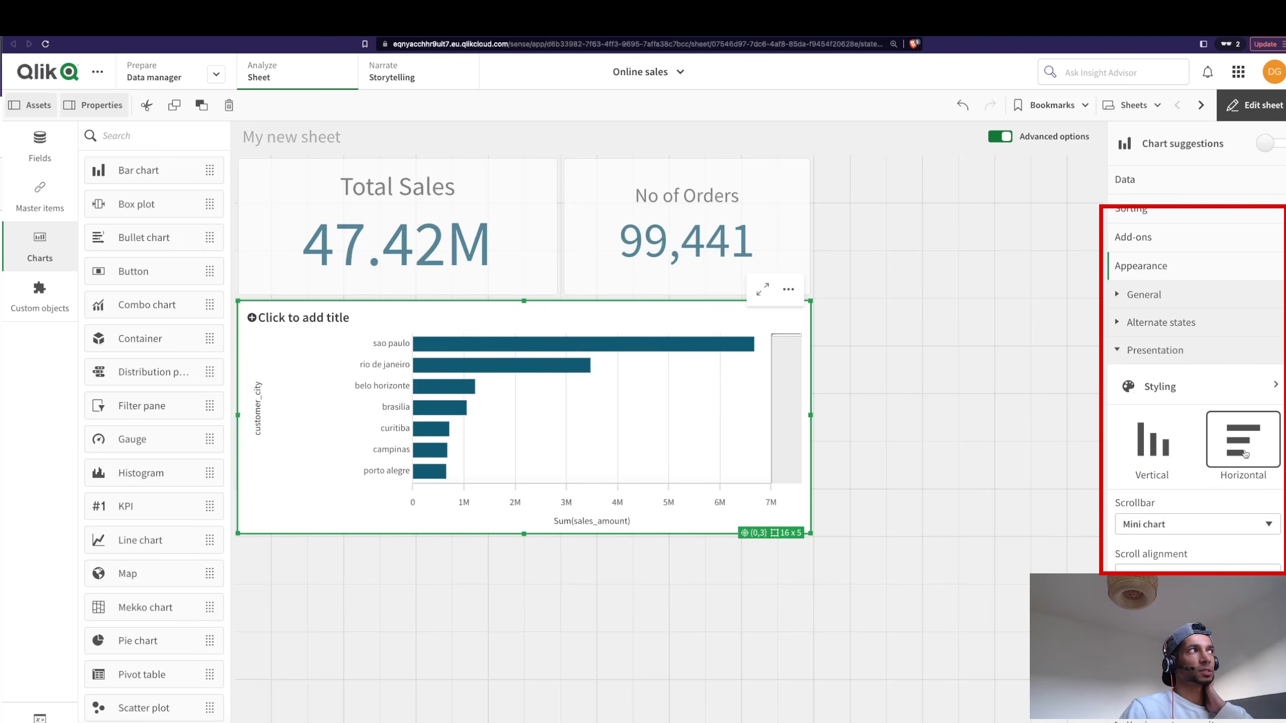
pyautogui.click(1167, 449)
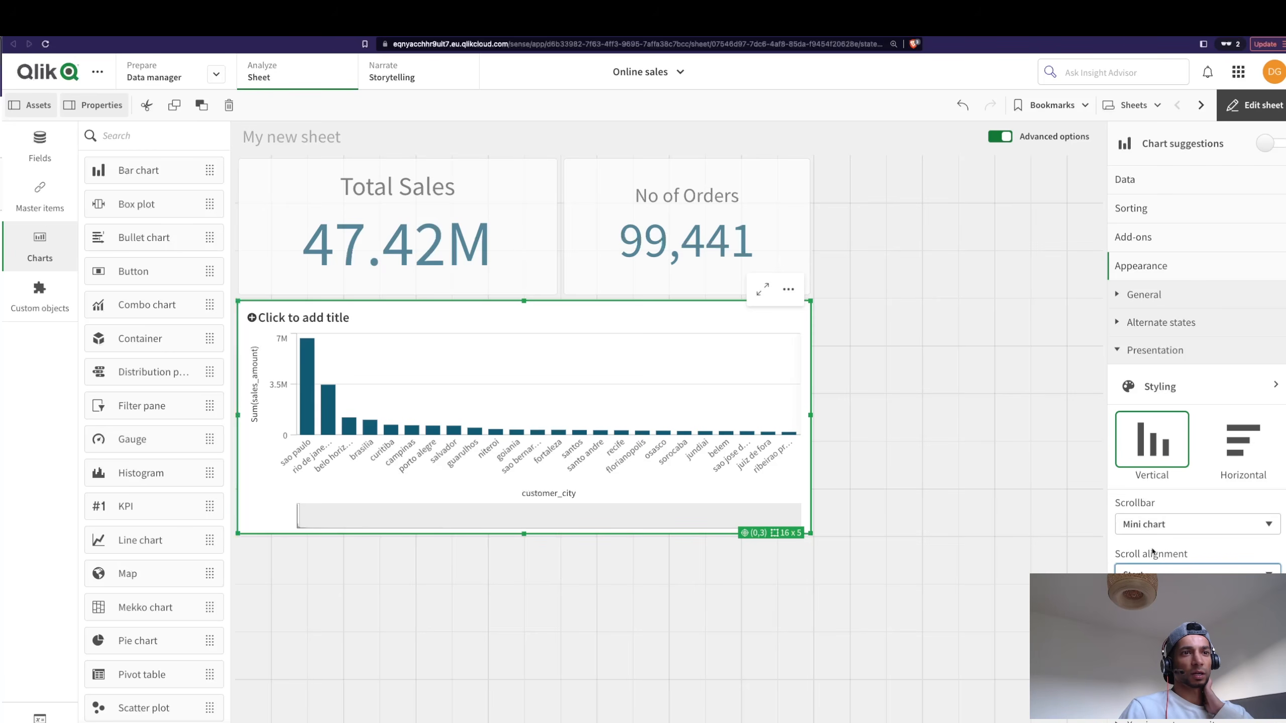
pyautogui.click(1269, 659)
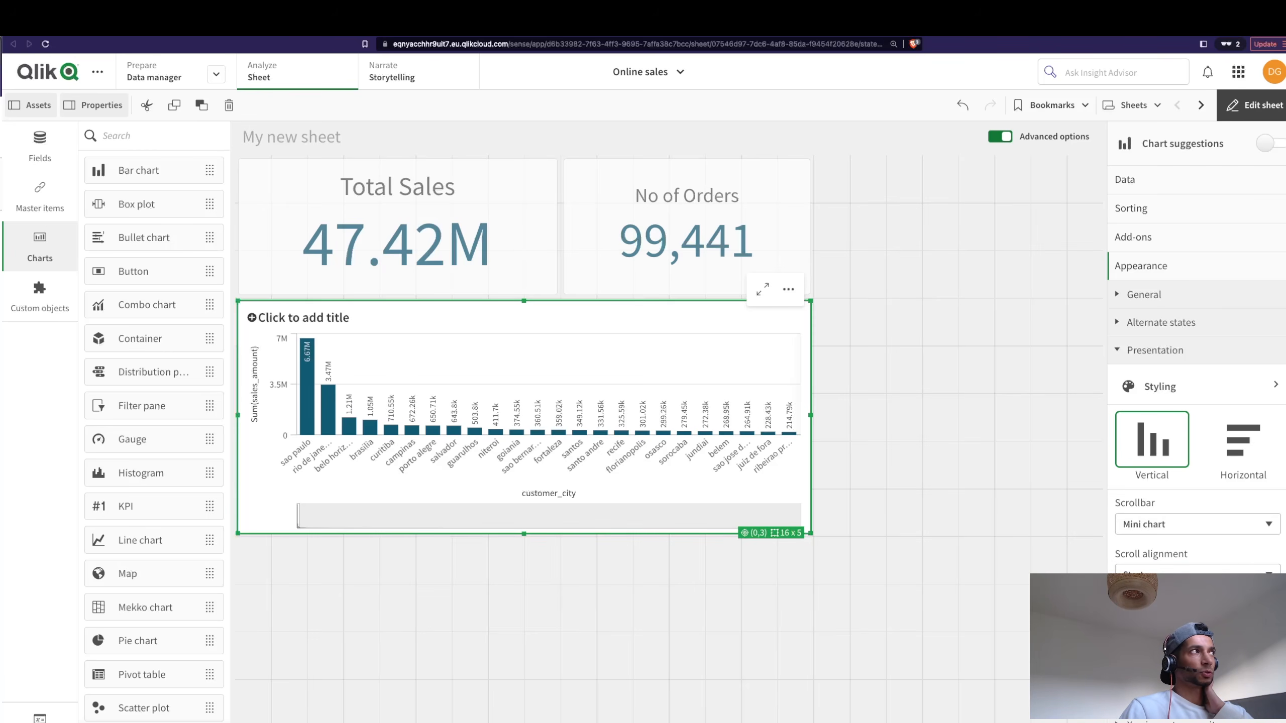
# Apply custom colors by the customer_city dimension to the bar chart and turn off its legend.
pyautogui.scroll(-2, 1214, 642)
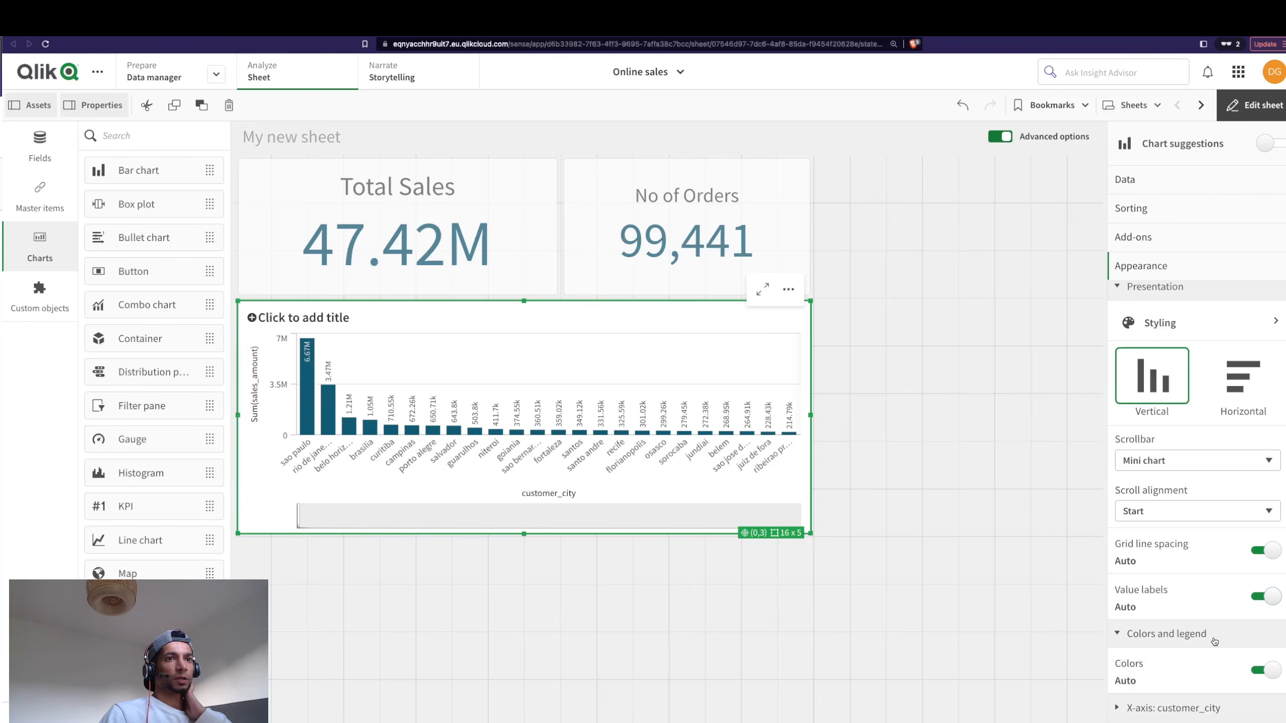
pyautogui.scroll(-1, 1212, 640)
pyautogui.click(1265, 624)
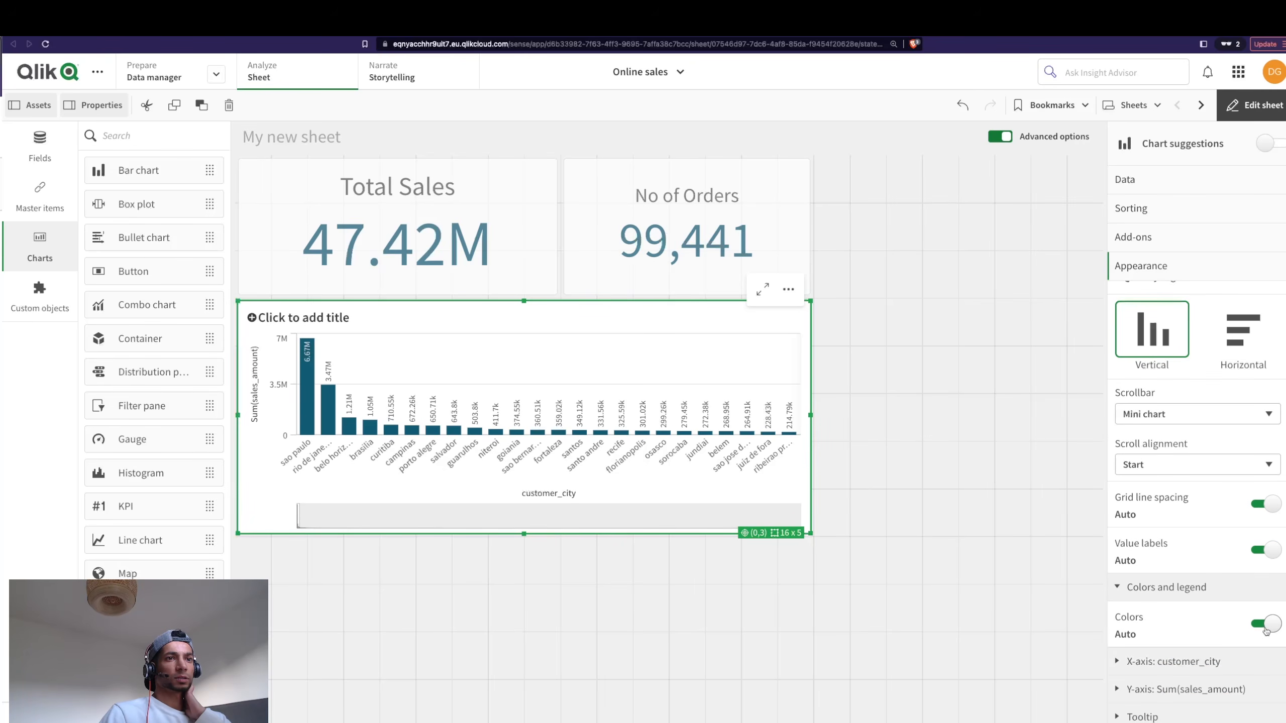
pyautogui.scroll(-1, 1180, 644)
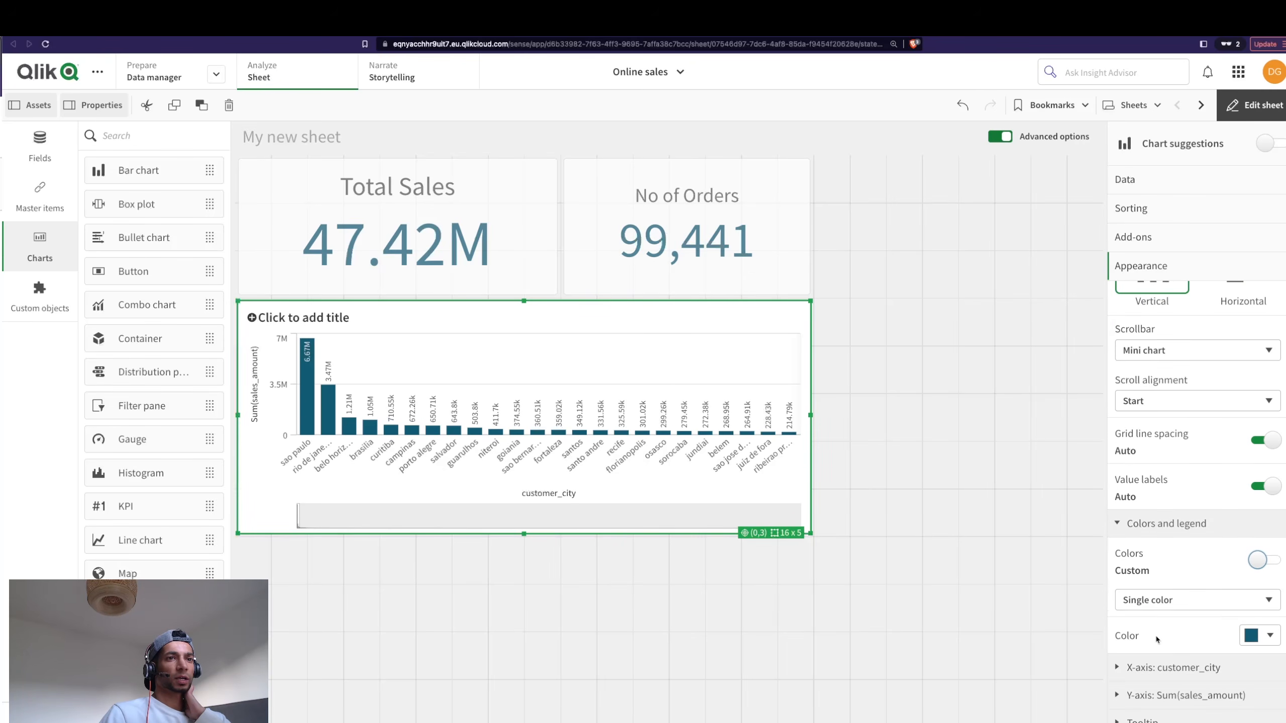
pyautogui.click(1169, 600)
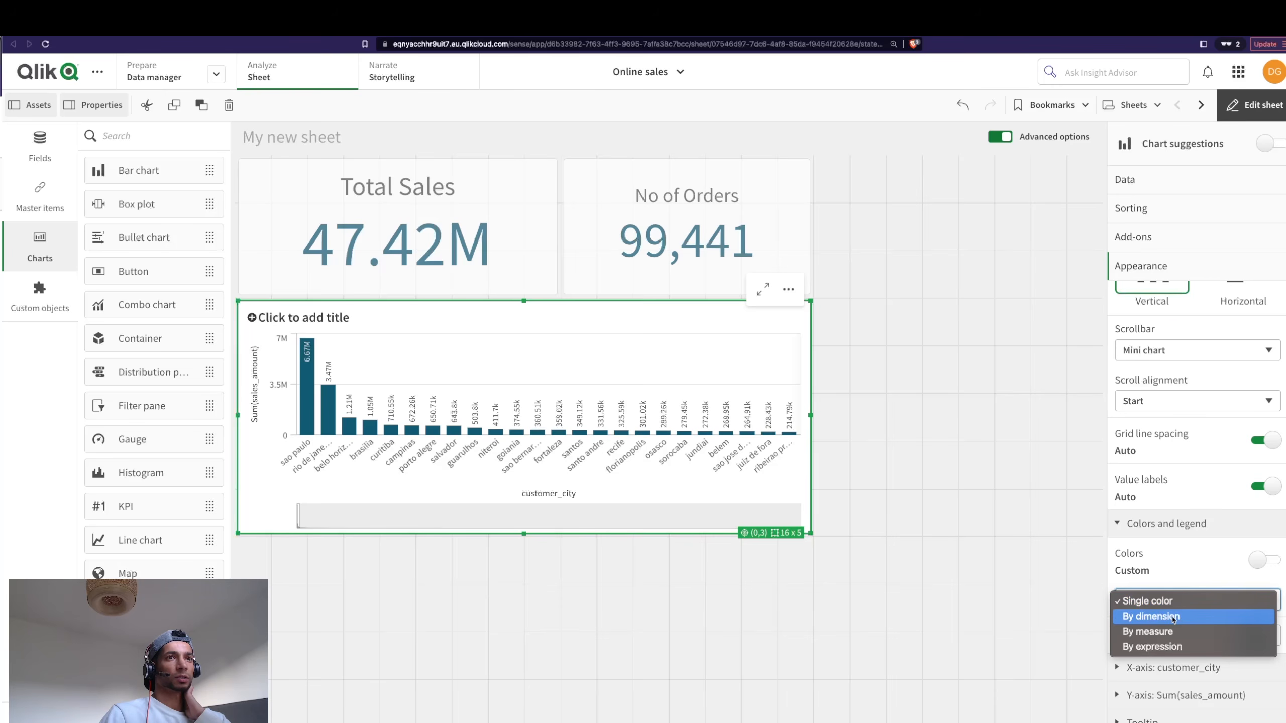
pyautogui.click(1173, 616)
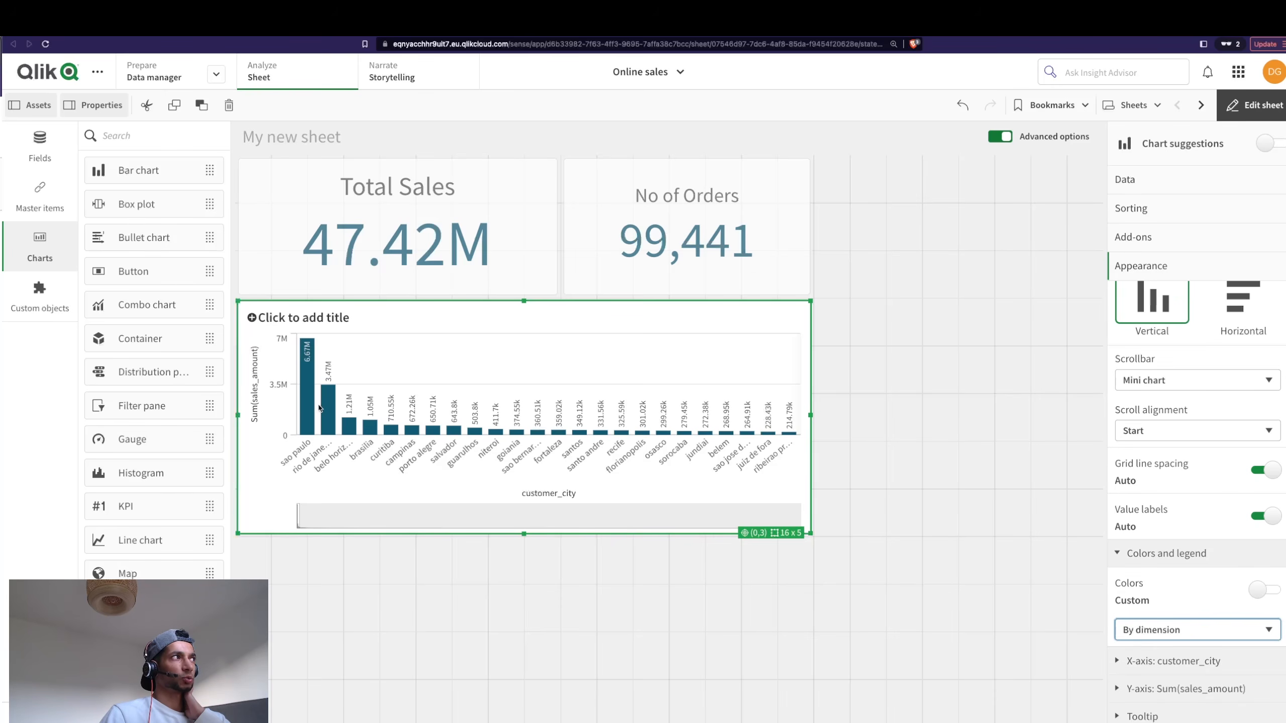
pyautogui.scroll(-6, 1172, 351)
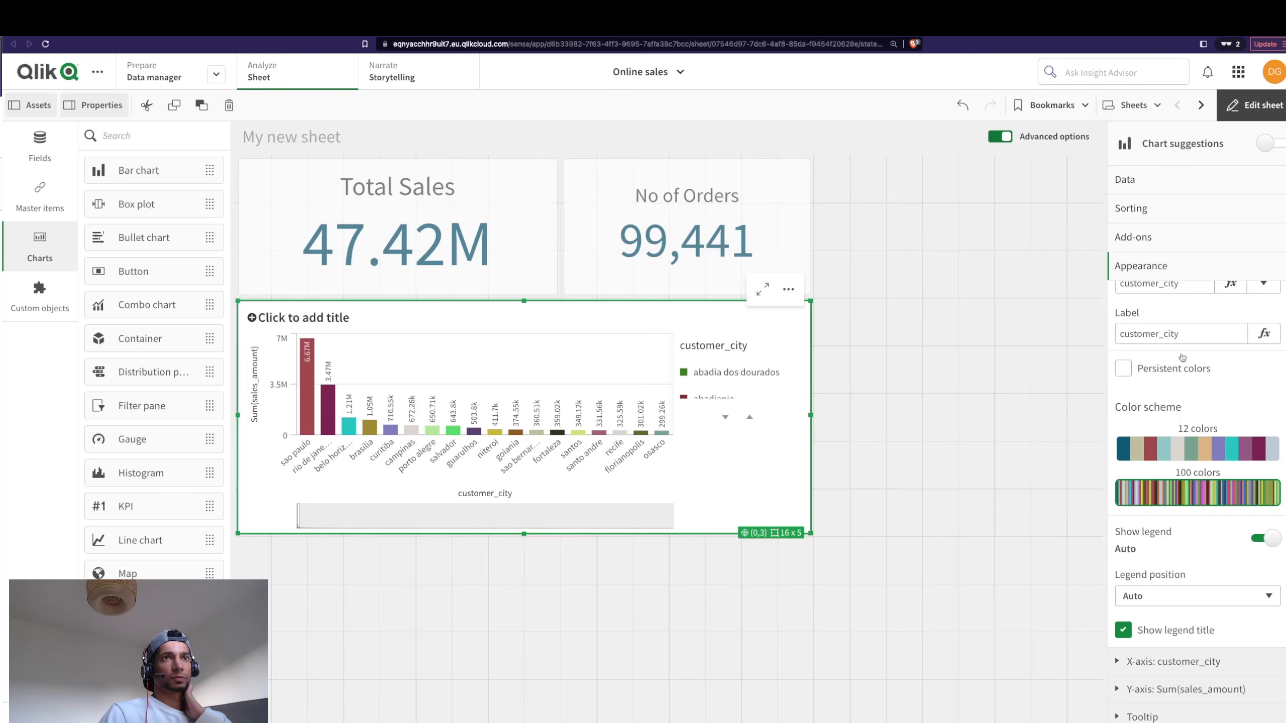
pyautogui.scroll(2, 1173, 351)
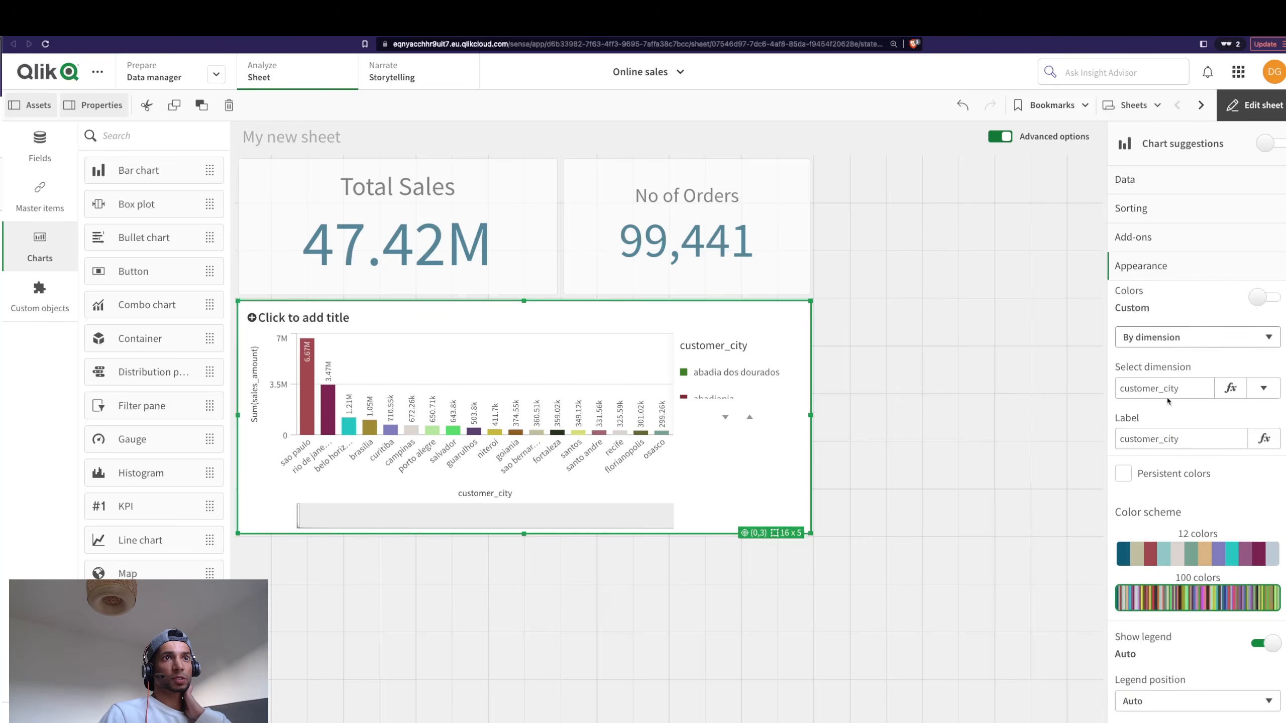
pyautogui.scroll(-2, 1205, 568)
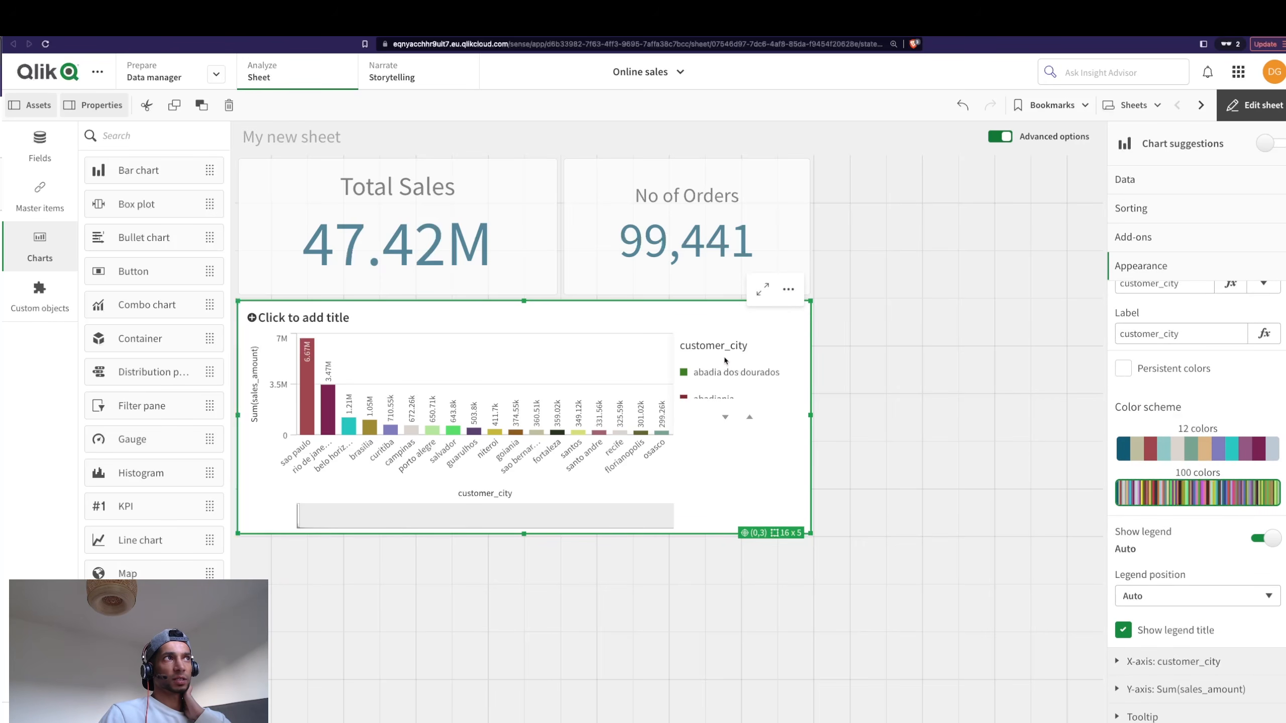
pyautogui.click(1265, 538)
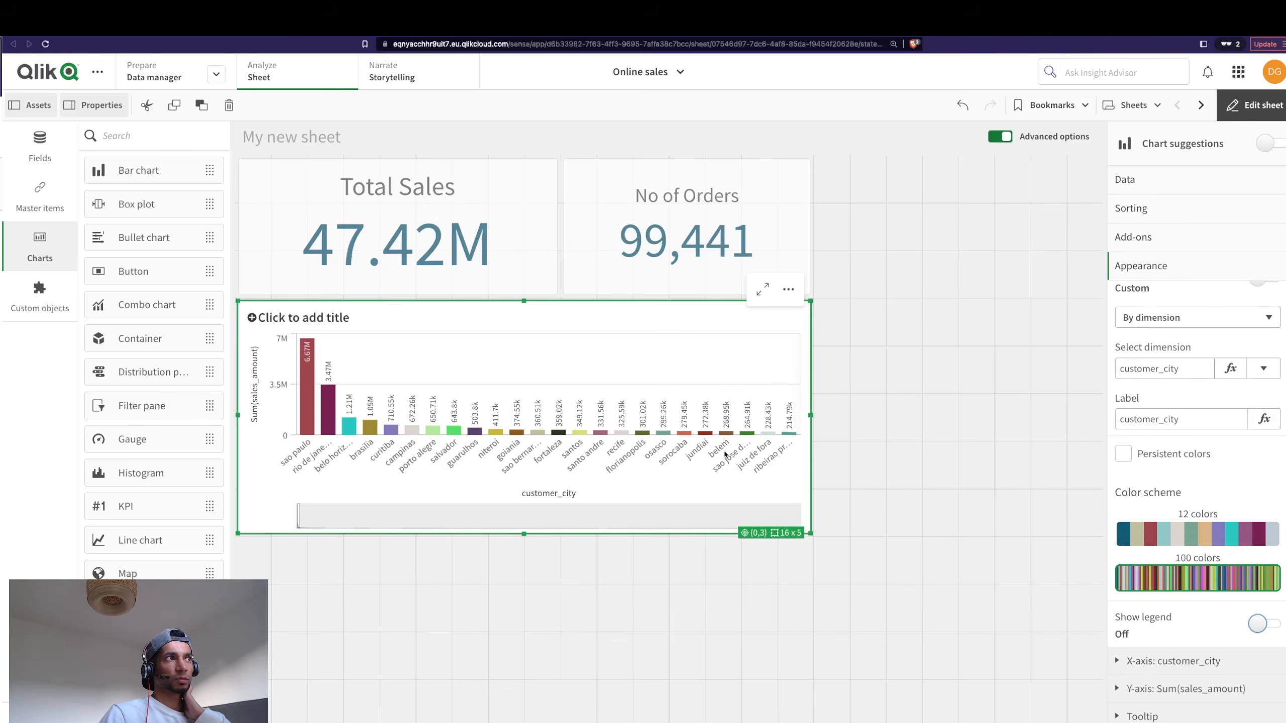
# Set the bar chart's Y-axis to show labels only.
pyautogui.click(1155, 690)
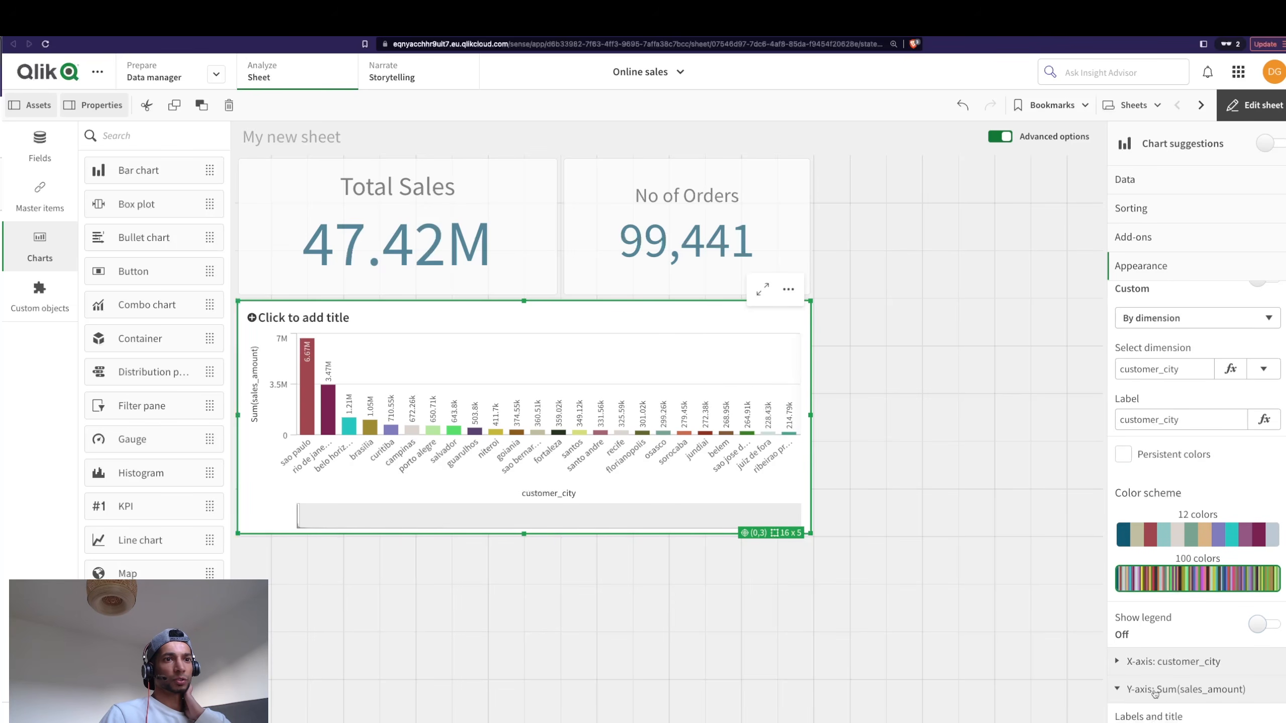
pyautogui.scroll(-3, 1155, 662)
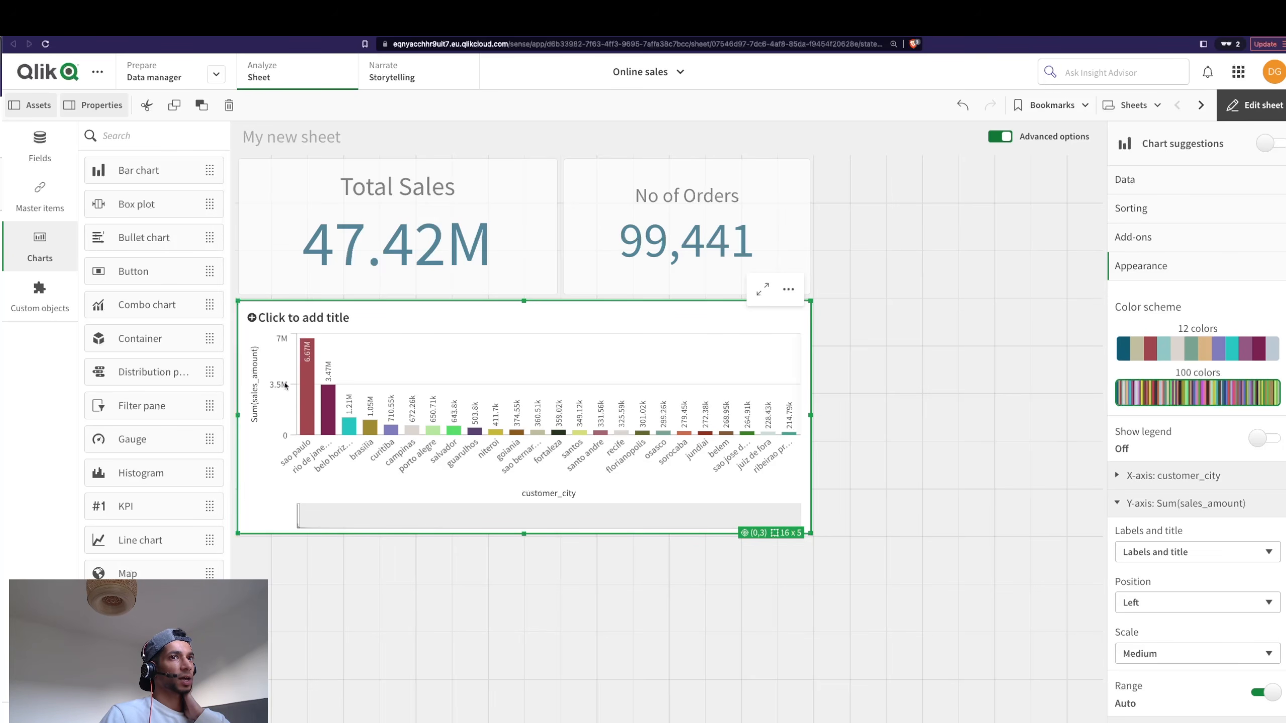
pyautogui.click(1133, 557)
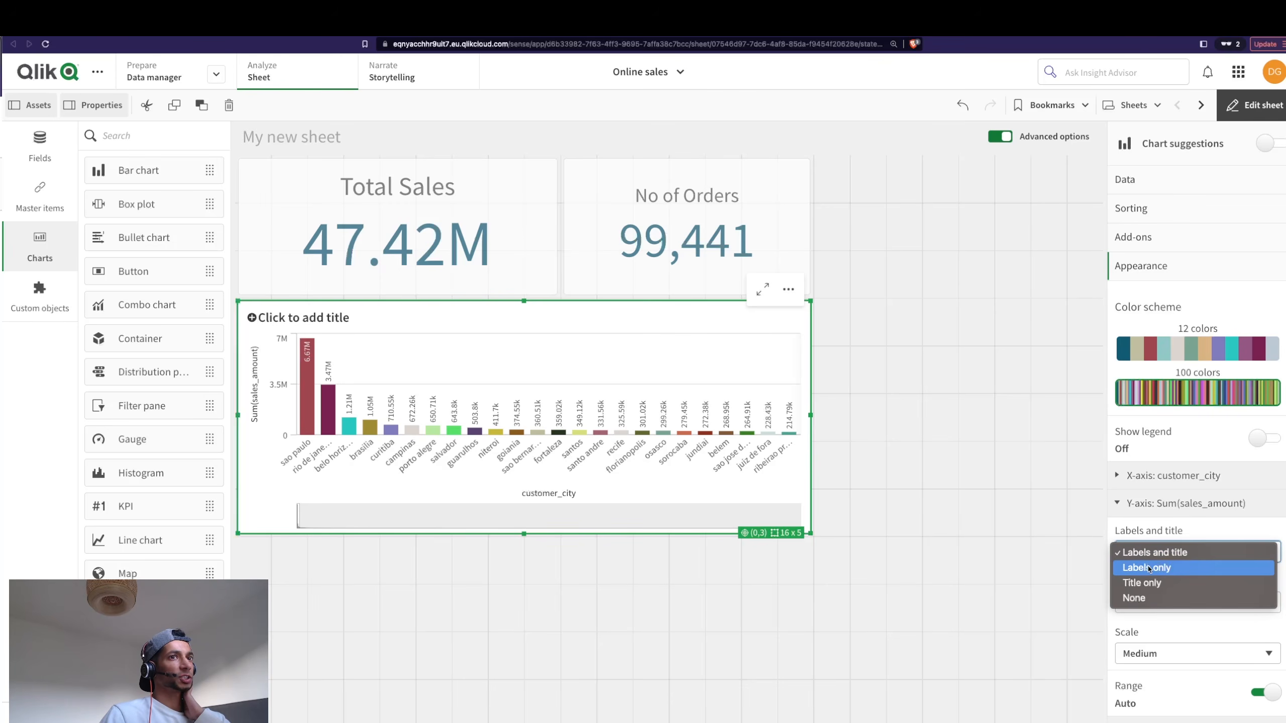
pyautogui.click(1148, 568)
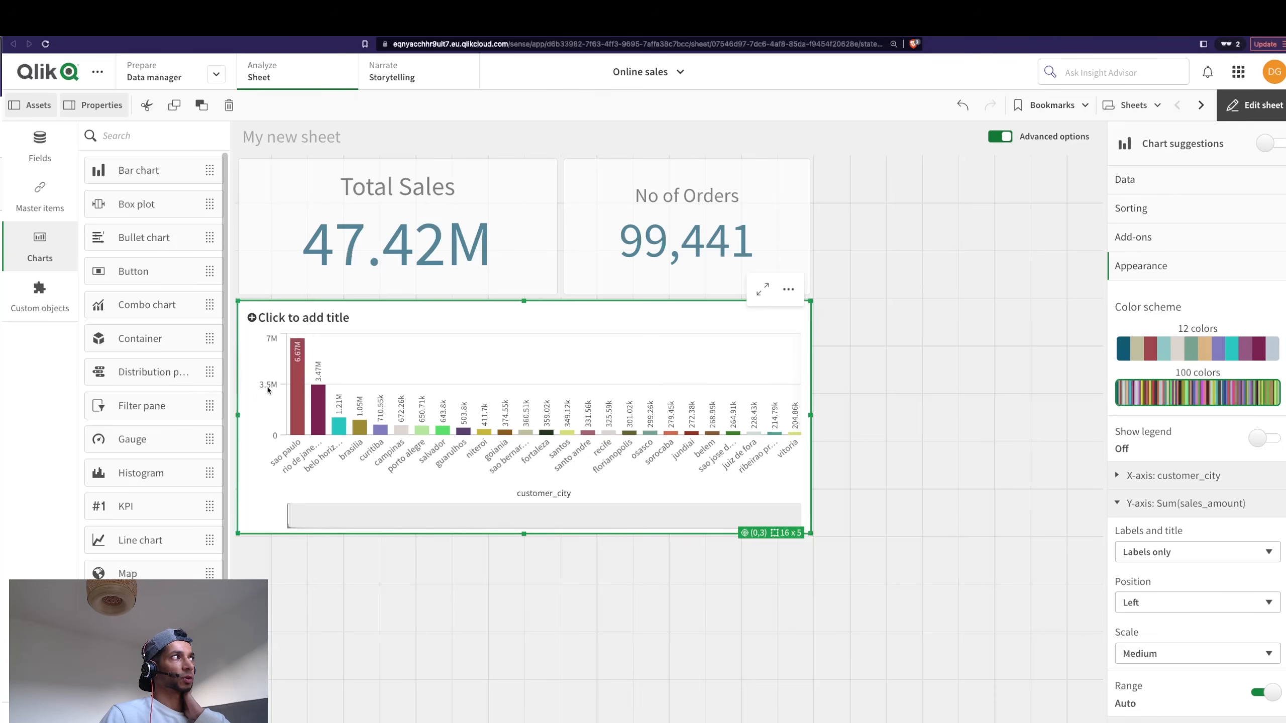
# Leave edit mode and examine the city labels and bars in the finished bar chart.
pyautogui.click(1255, 105)
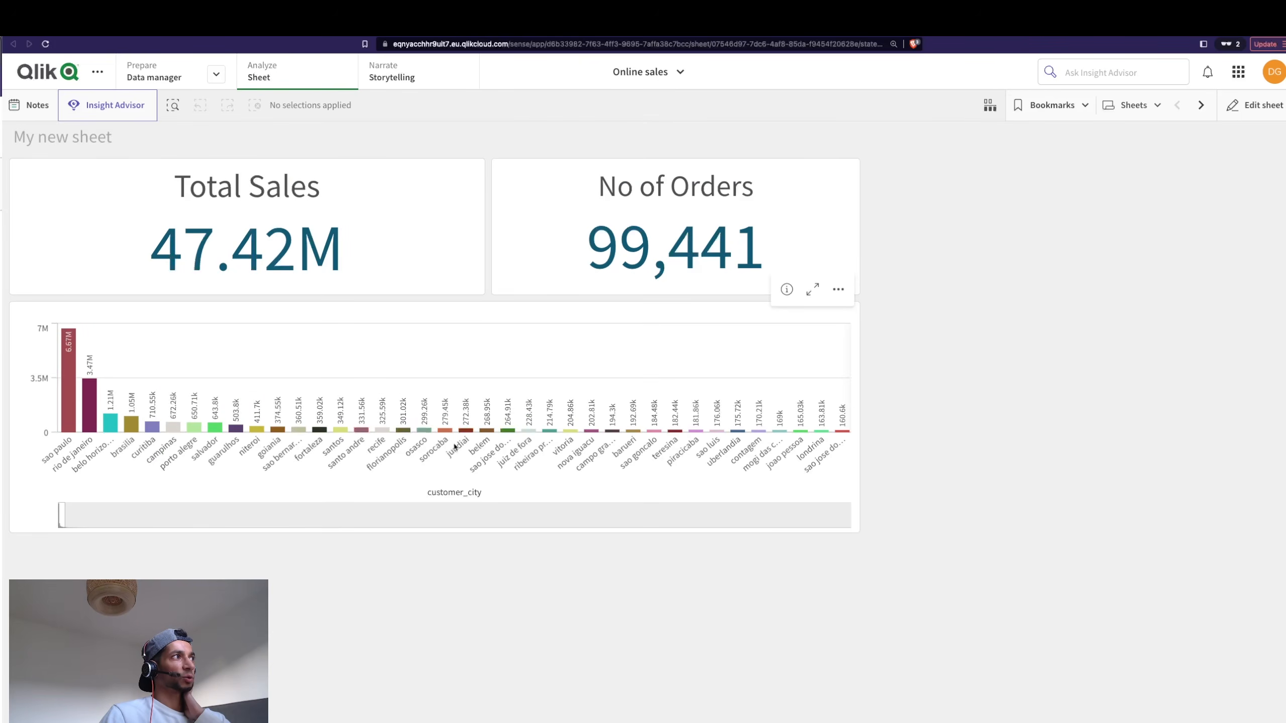
pyautogui.moveTo(457, 448)
pyautogui.moveTo(549, 446)
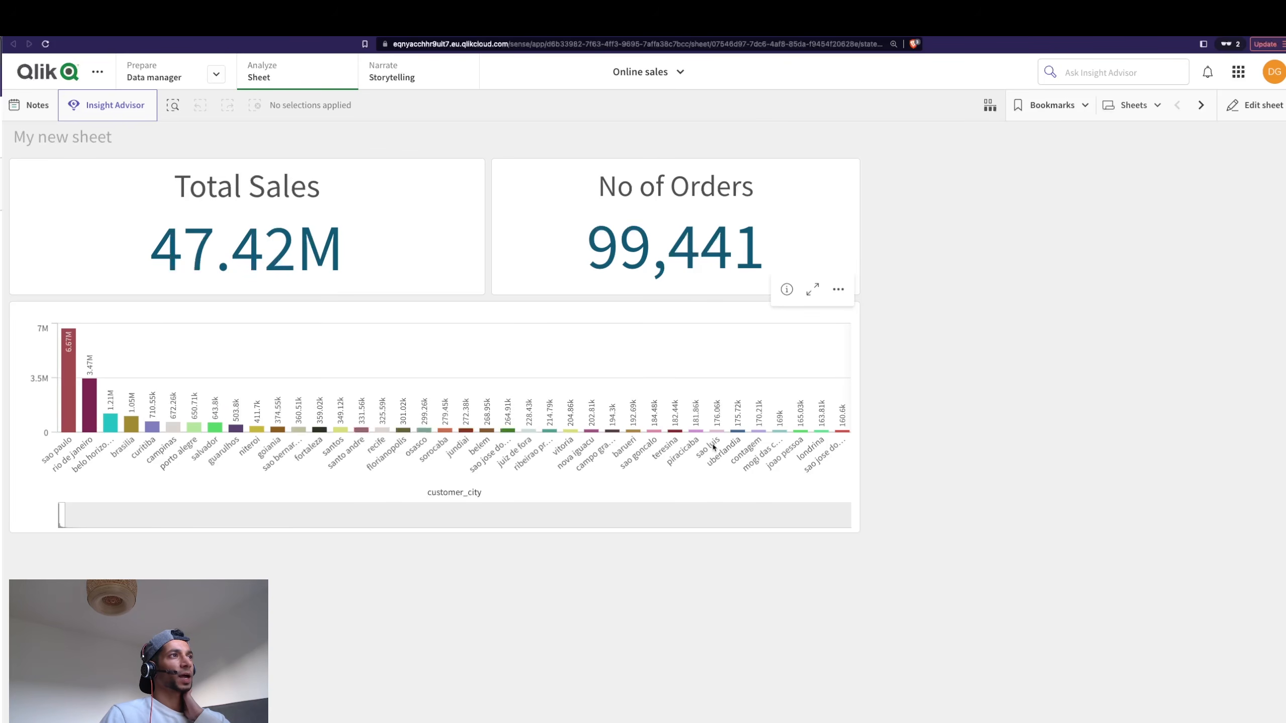
# Return to editing the sheet and extend the bar chart downward to a height of 6 grid rows.
pyautogui.click(1269, 116)
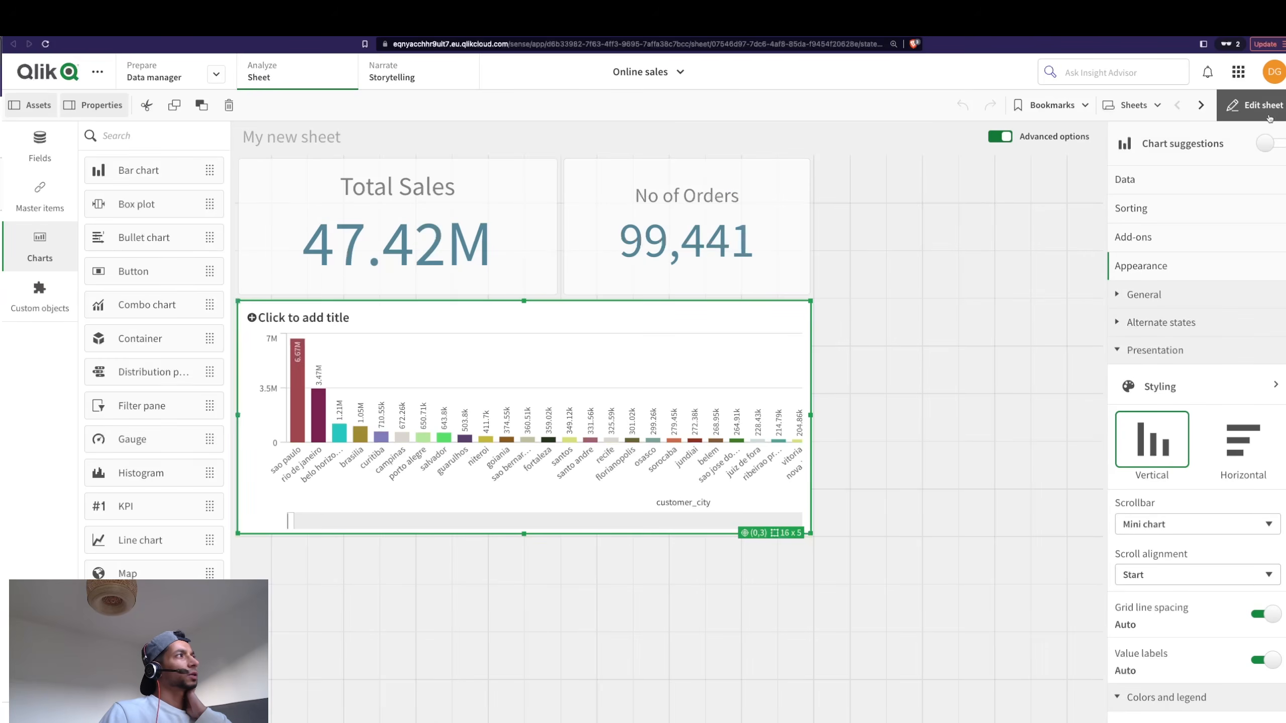
pyautogui.scroll(-10, 1203, 639)
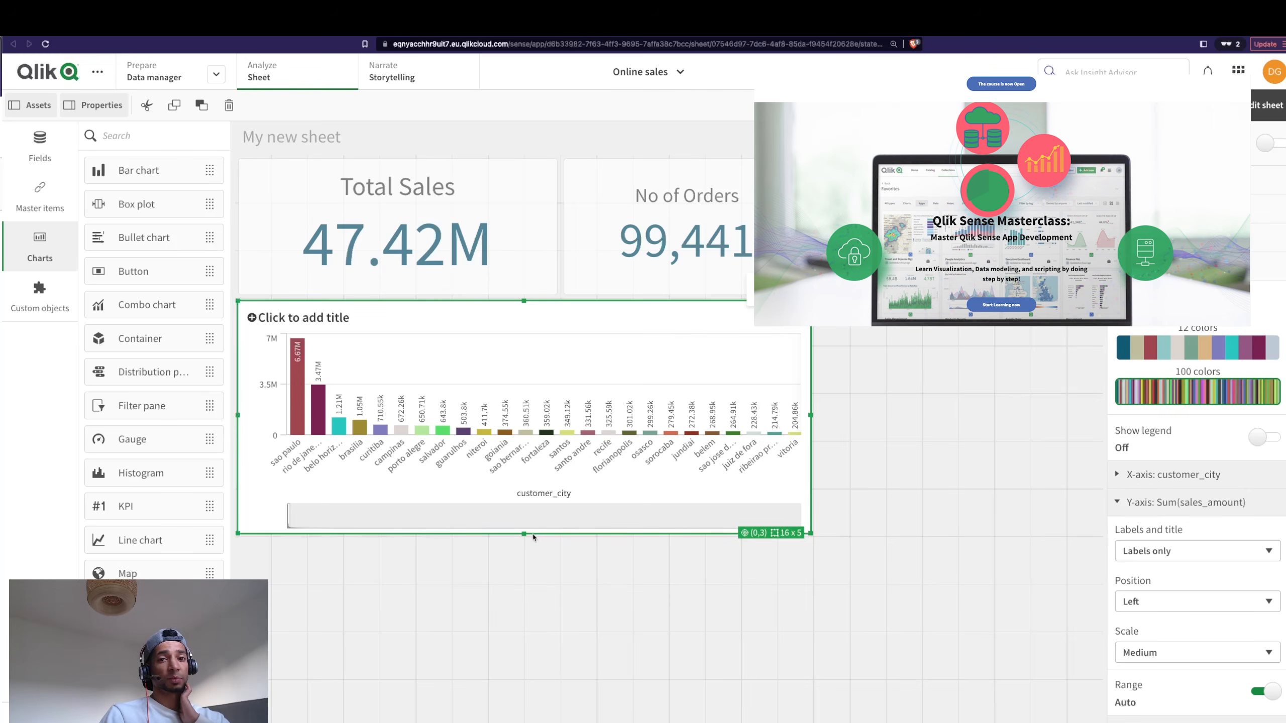
pyautogui.moveTo(524, 535); pyautogui.dragTo(526, 582)
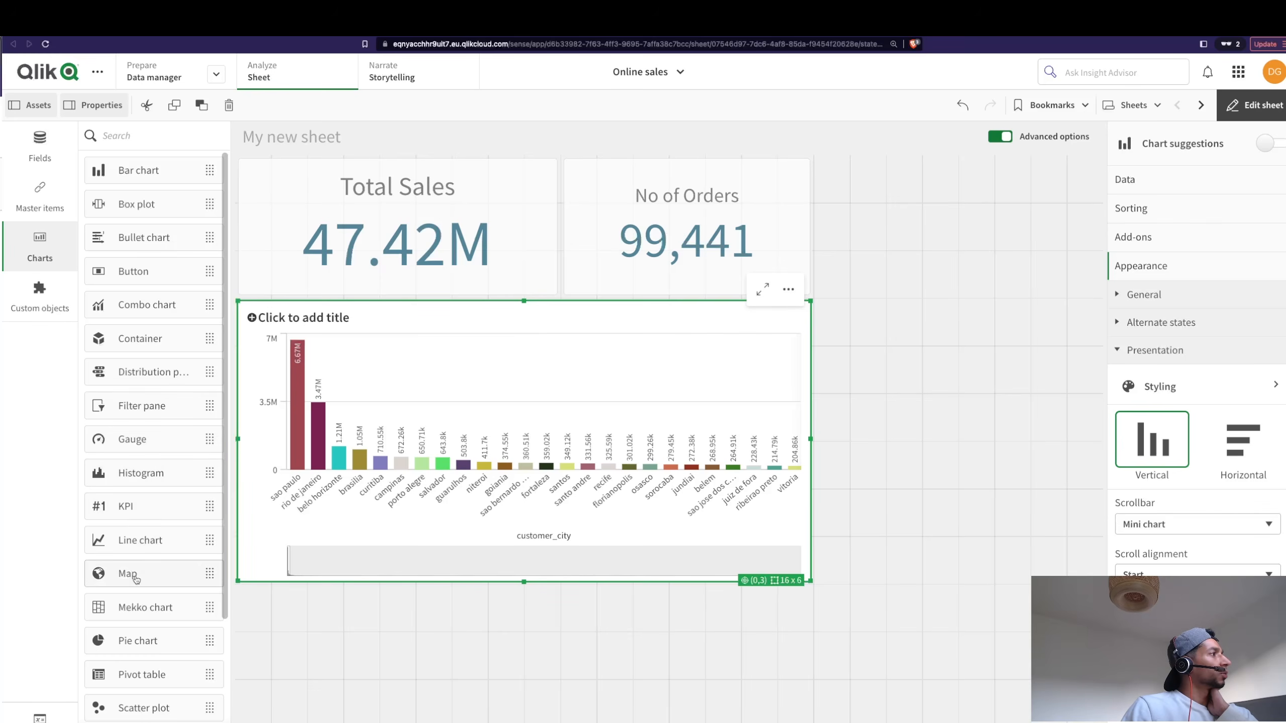
# Add an empty scatter plot to the free area of the sheet beside the bar chart.
pyautogui.scroll(-3, 141, 595)
pyautogui.moveTo(142, 572); pyautogui.dragTo(1027, 522)
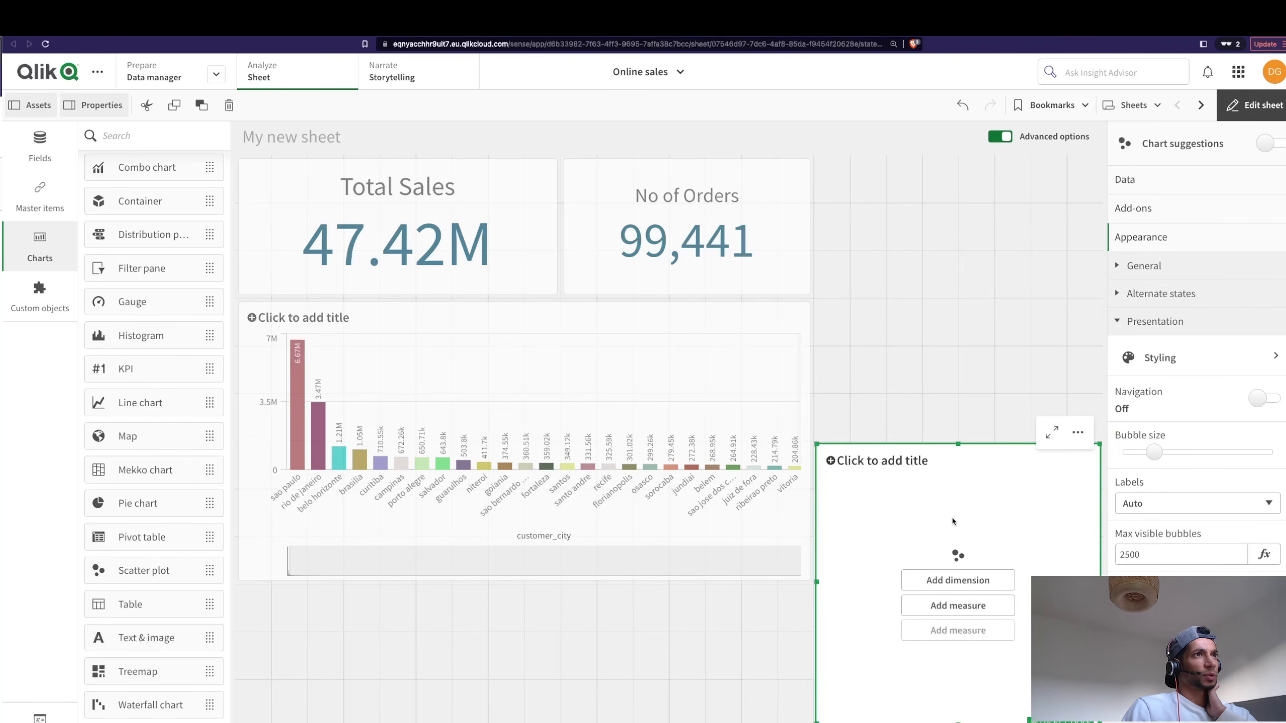
# Resize the bar chart to half the sheet's width and extend it downward, and enlarge the scatter plot to fill the other half.
pyautogui.click(729, 550)
pyautogui.moveTo(809, 580); pyautogui.dragTo(681, 715)
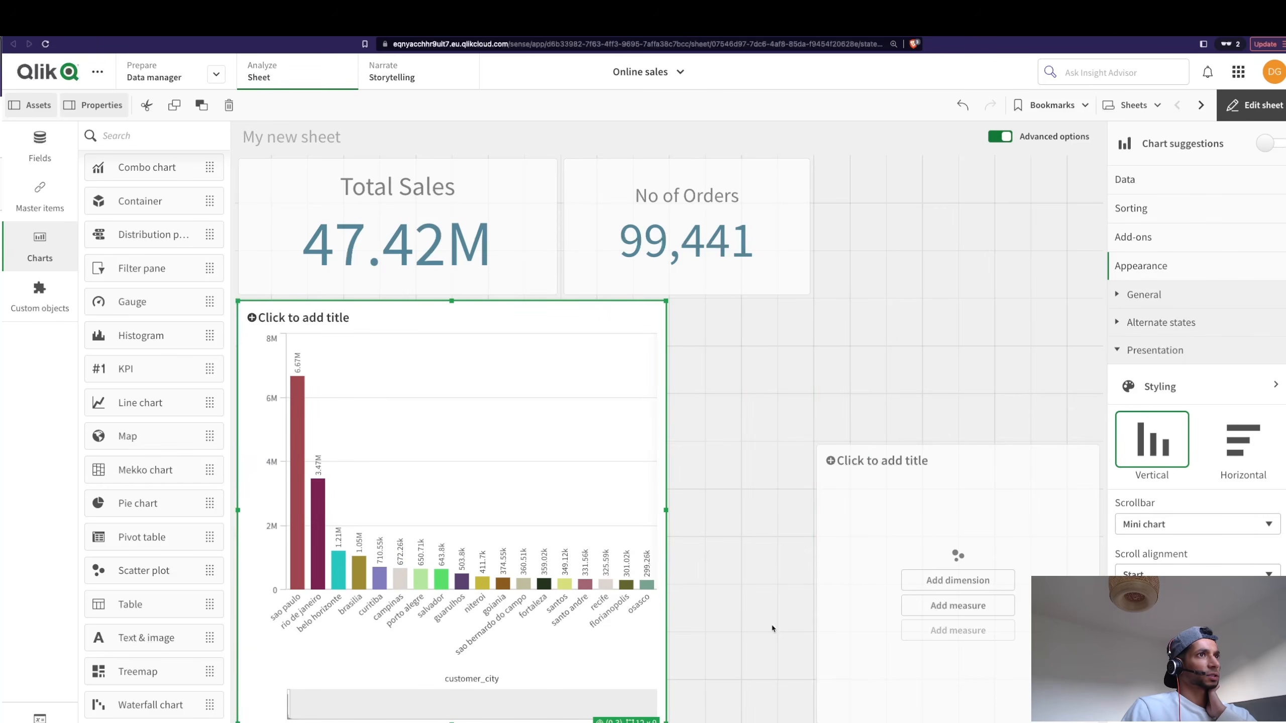
pyautogui.click(840, 476)
pyautogui.moveTo(817, 446); pyautogui.dragTo(672, 301)
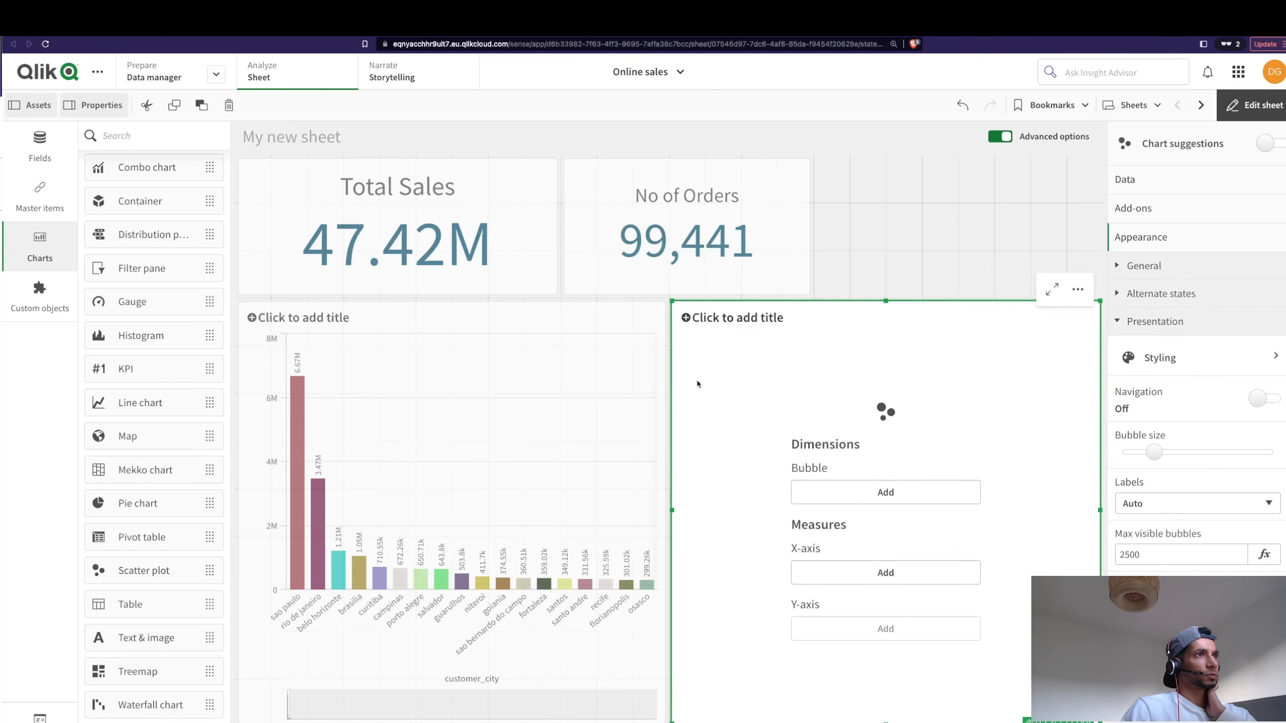
# Switch the bar chart's colors from custom to Auto.
pyautogui.click(346, 401)
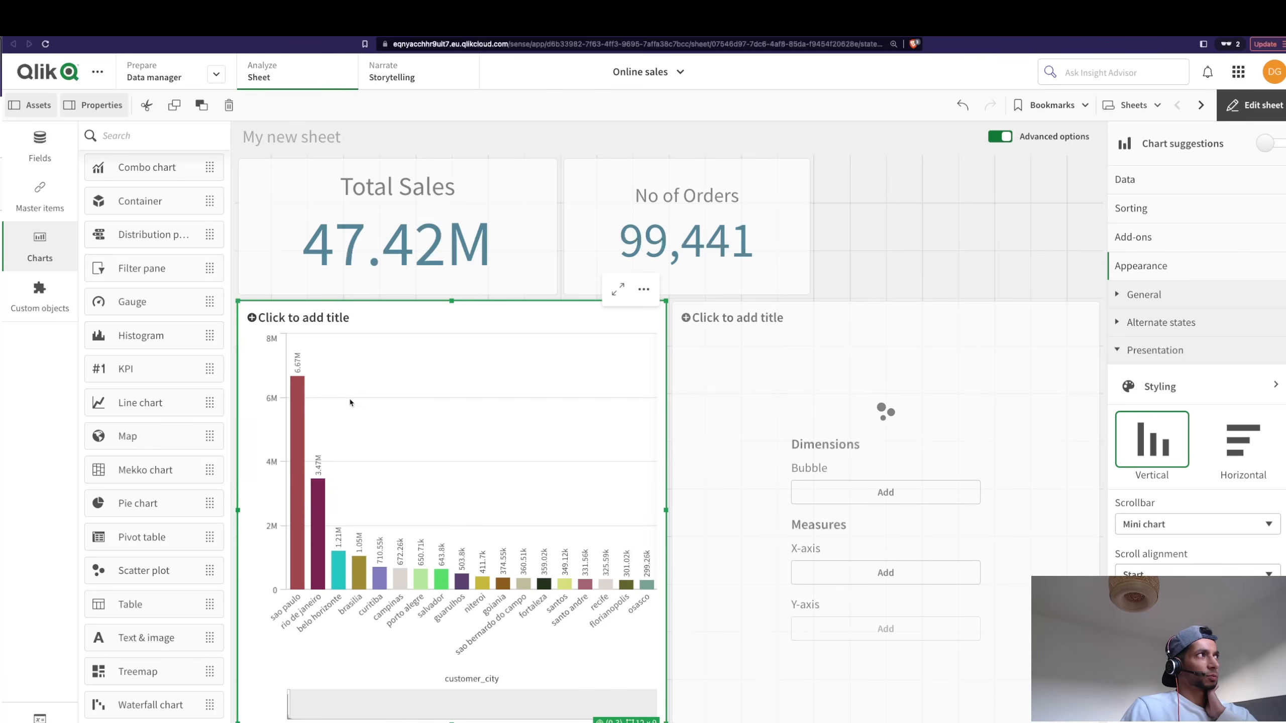
pyautogui.scroll(-10, 1171, 539)
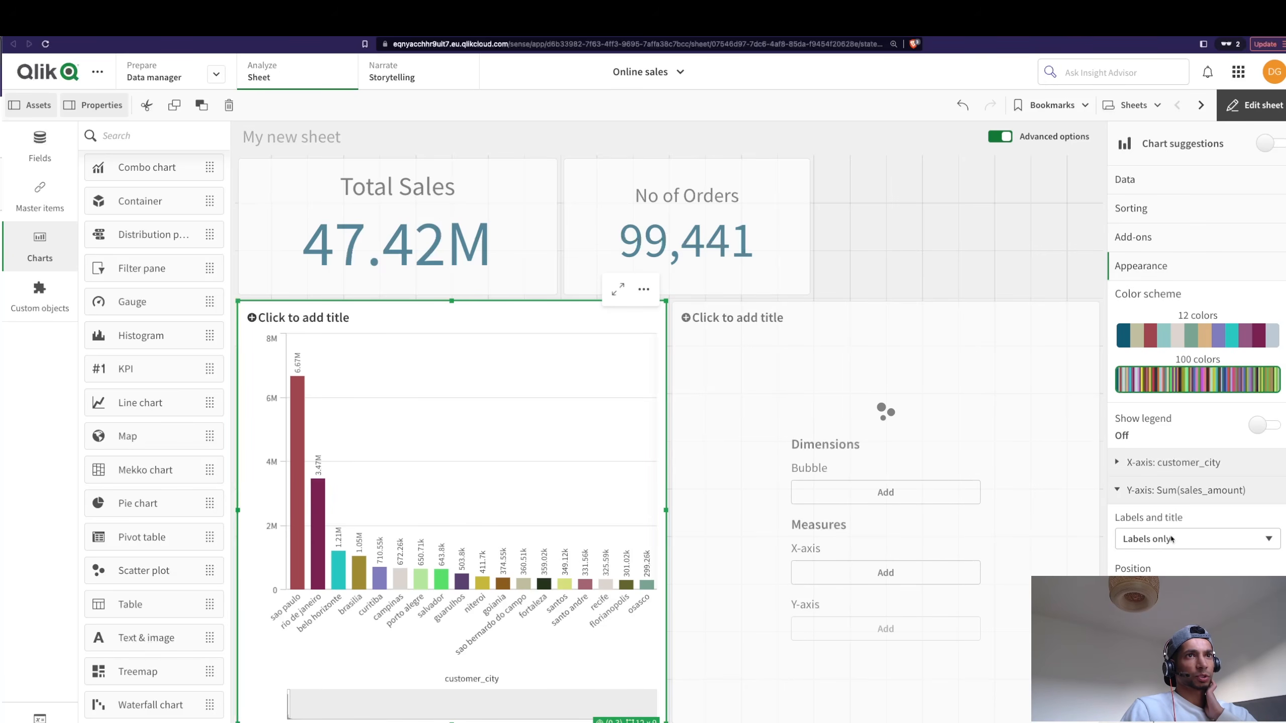
pyautogui.scroll(7, 1210, 346)
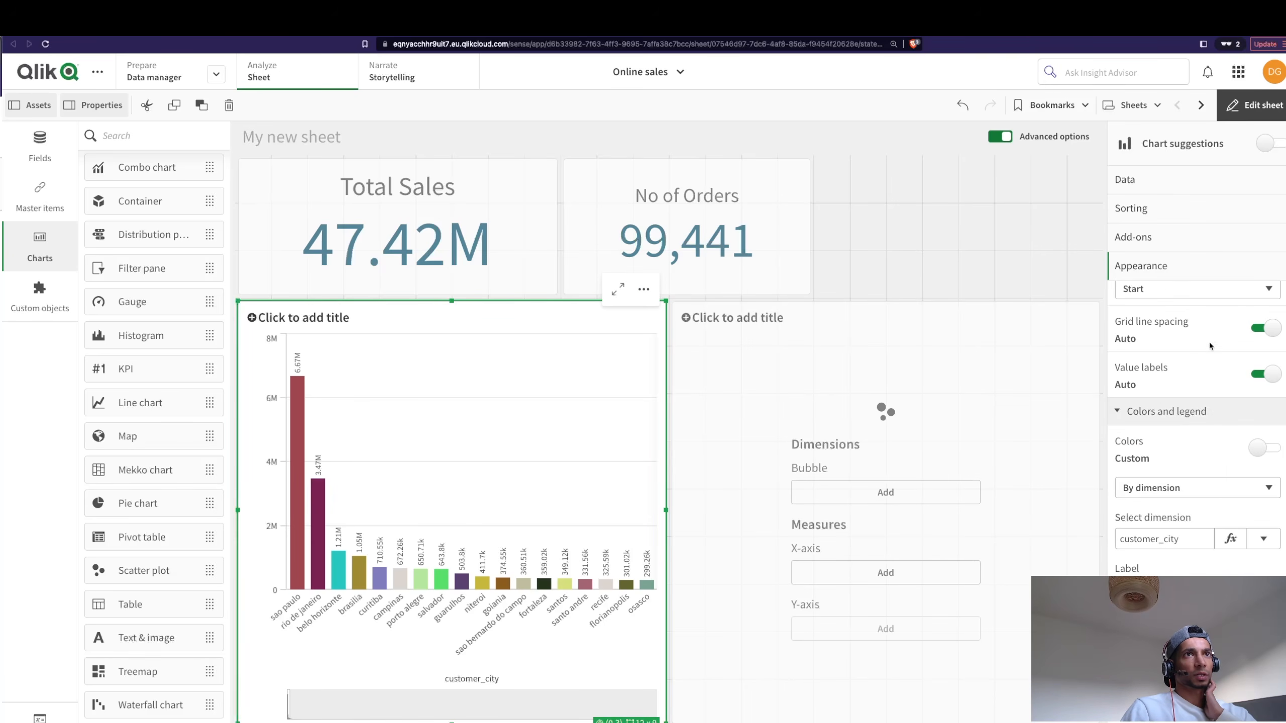
pyautogui.click(1264, 448)
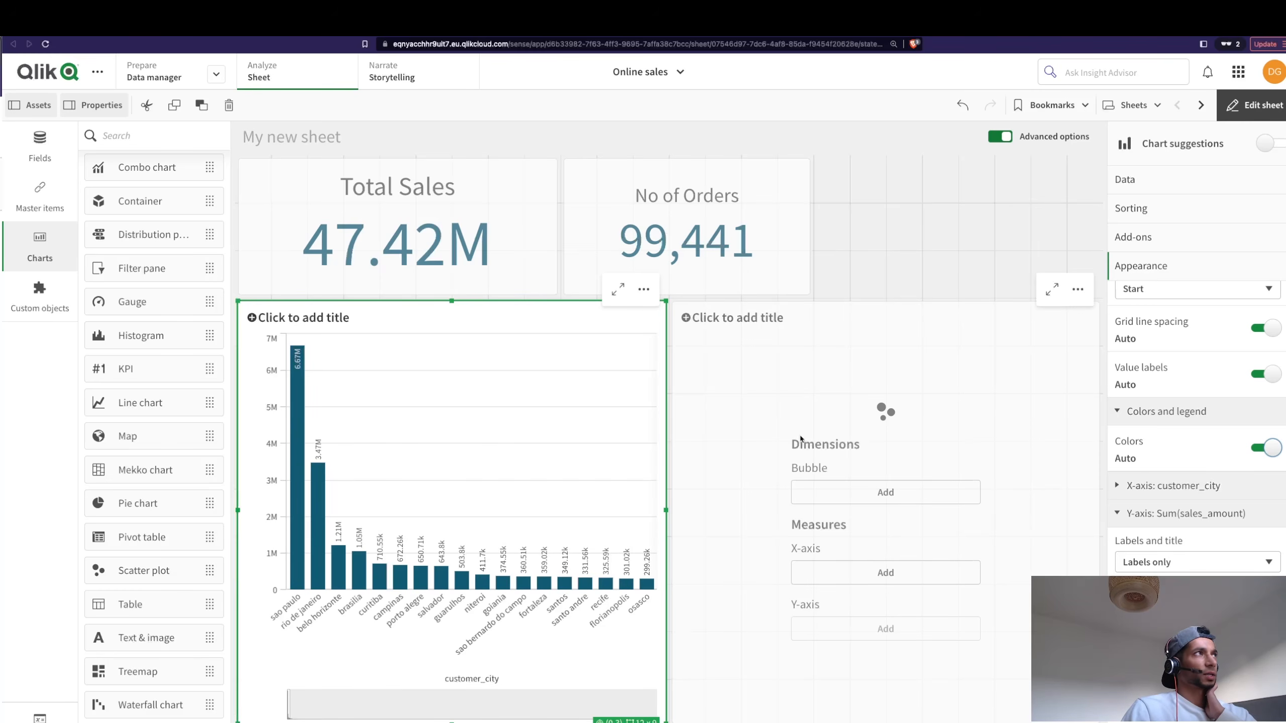
# Add product_category_name_english as the scatter plot's bubble dimension.
pyautogui.click(926, 463)
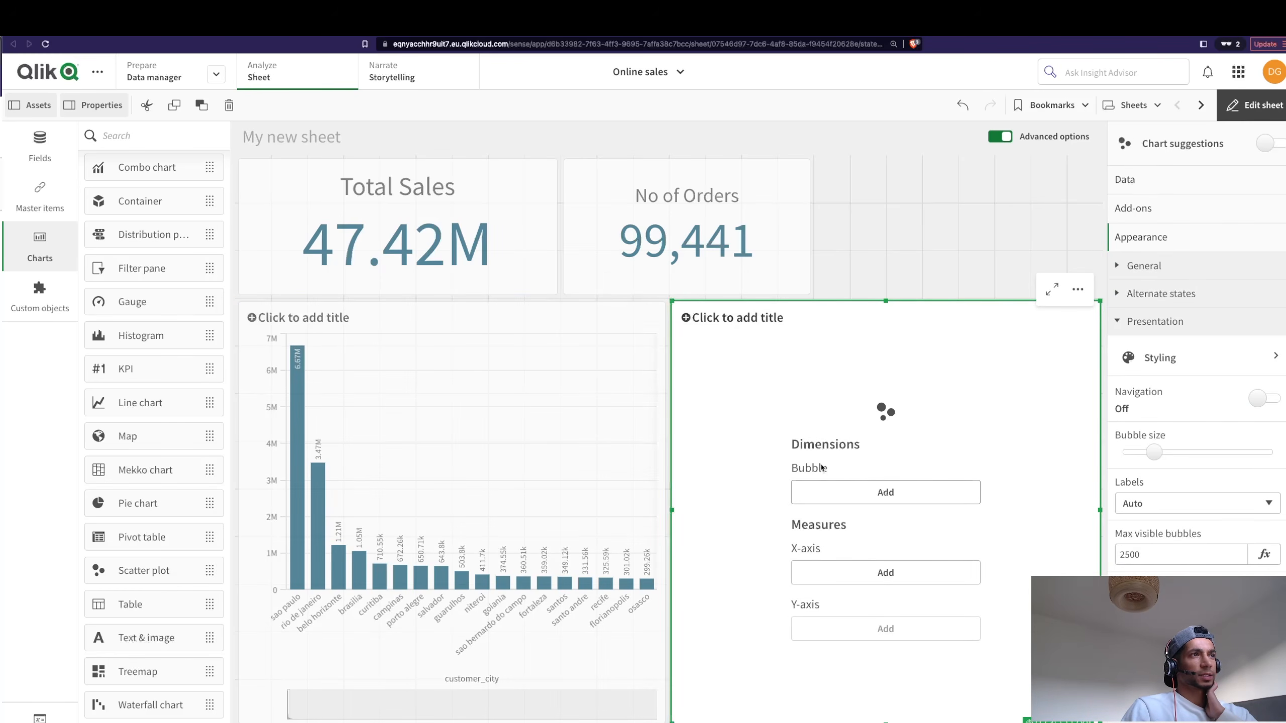
pyautogui.click(886, 493)
pyautogui.click(1039, 542)
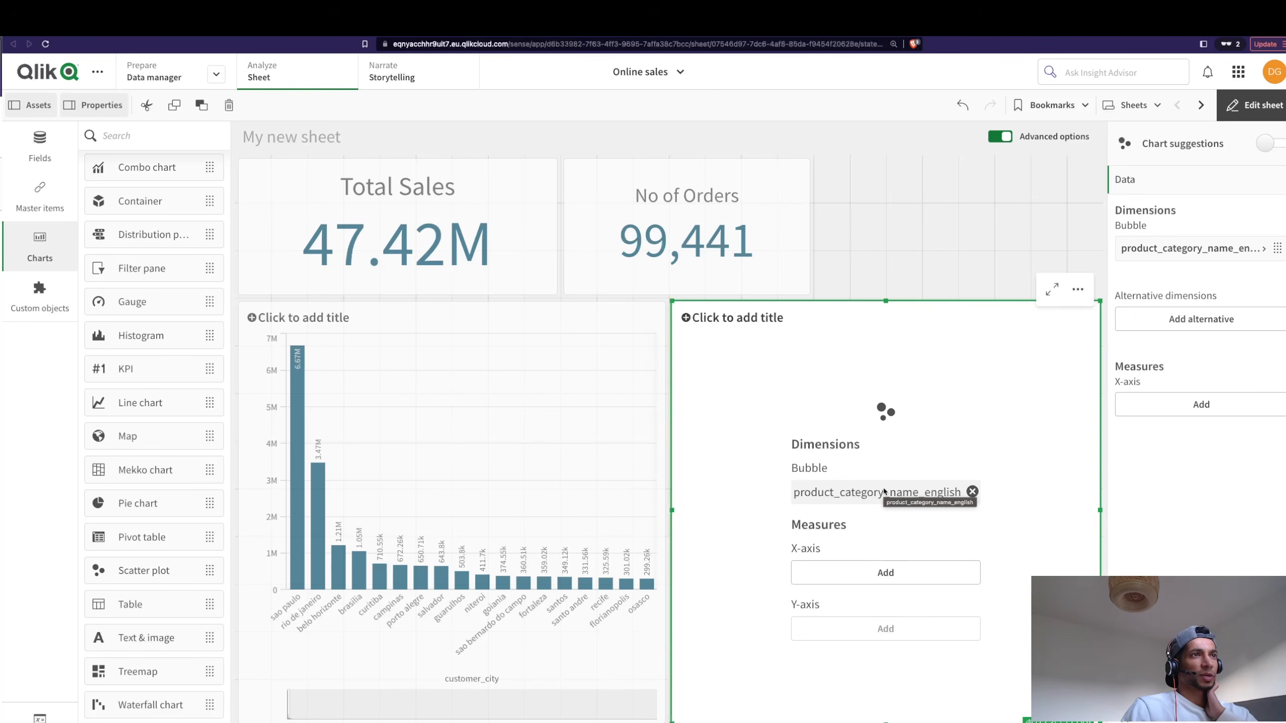
# Add the expression sum(sales_amount) as the scatter plot's X-axis measure.
pyautogui.click(885, 578)
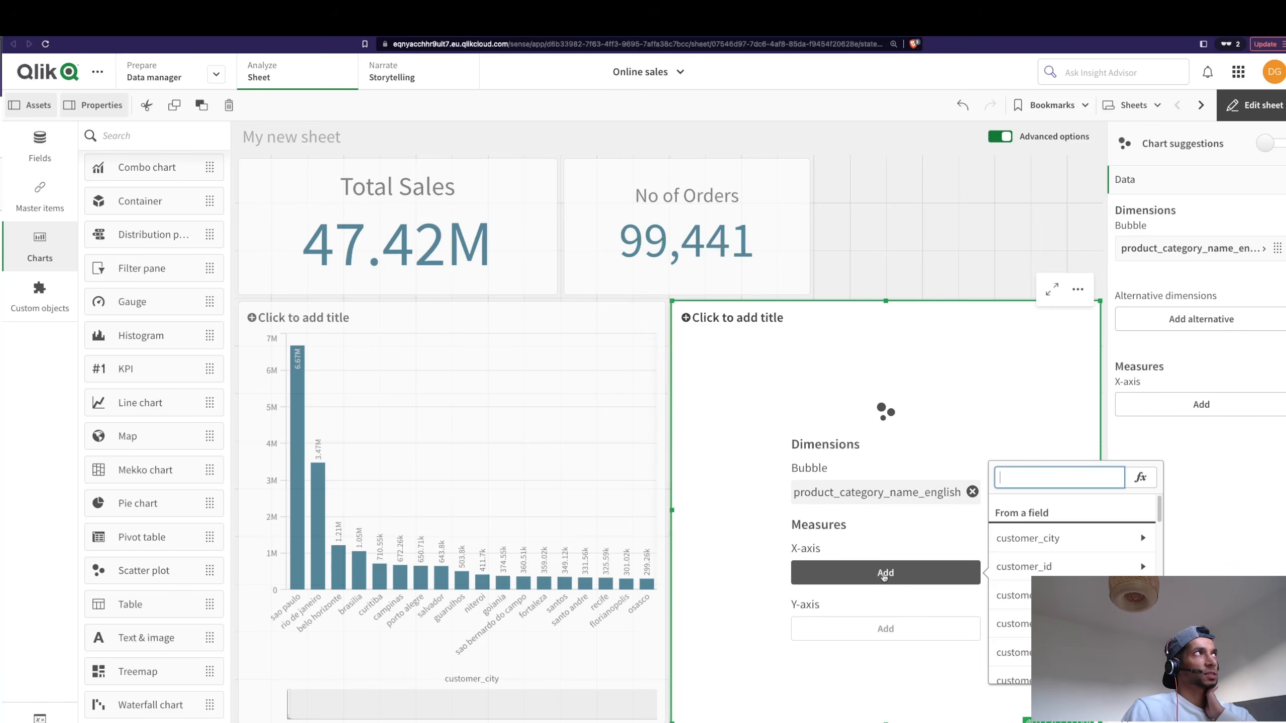
pyautogui.click(1140, 478)
pyautogui.write('sum()')
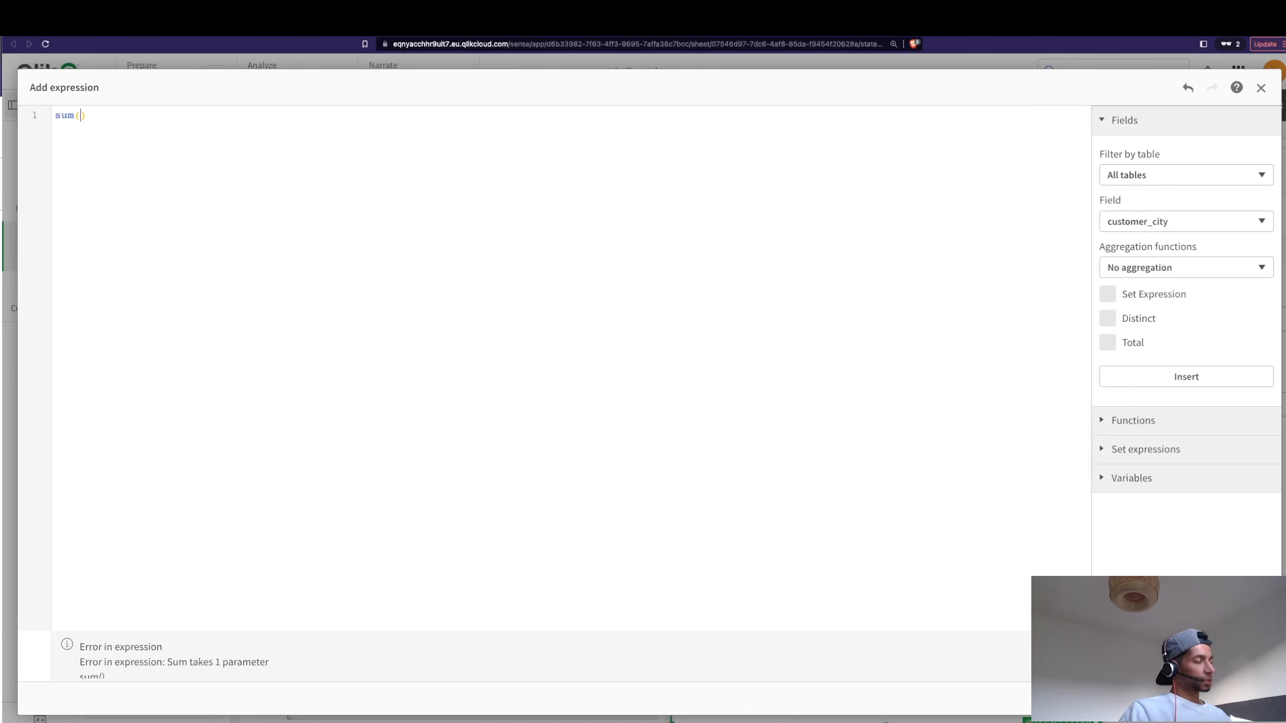
pyautogui.write('sa')
pyautogui.press('Return')
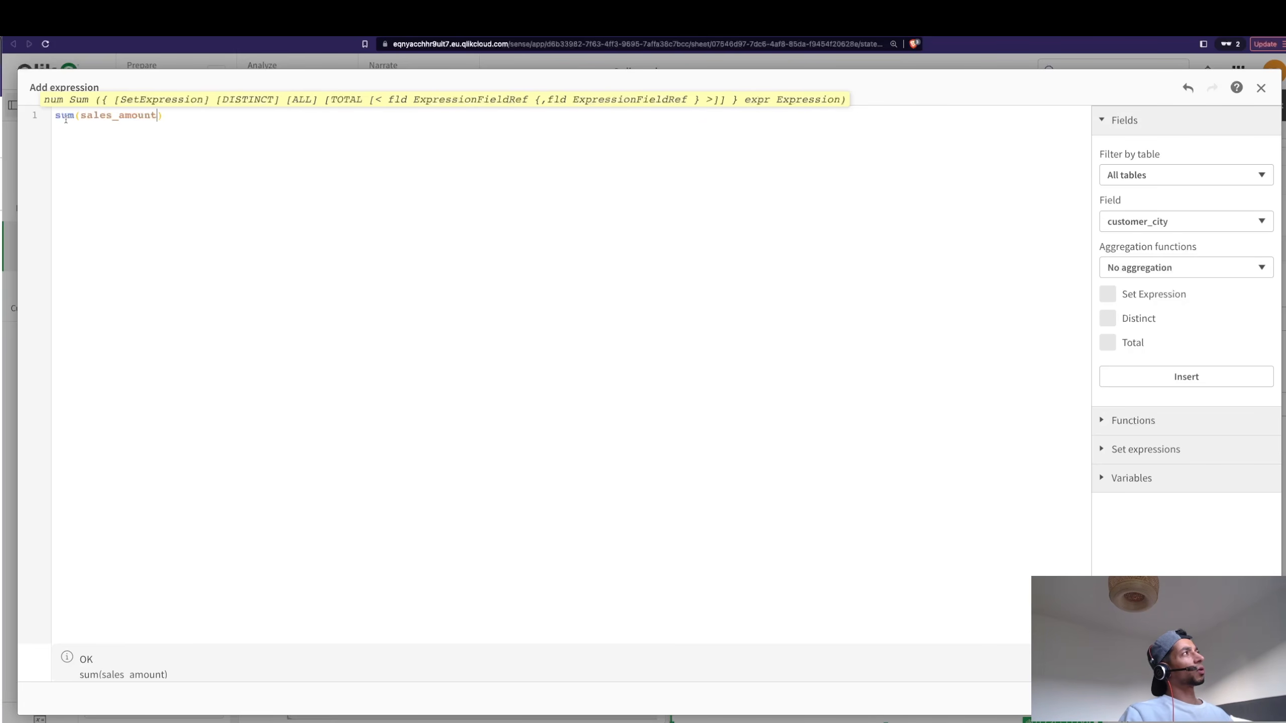
pyautogui.moveTo(54, 116); pyautogui.dragTo(170, 116)
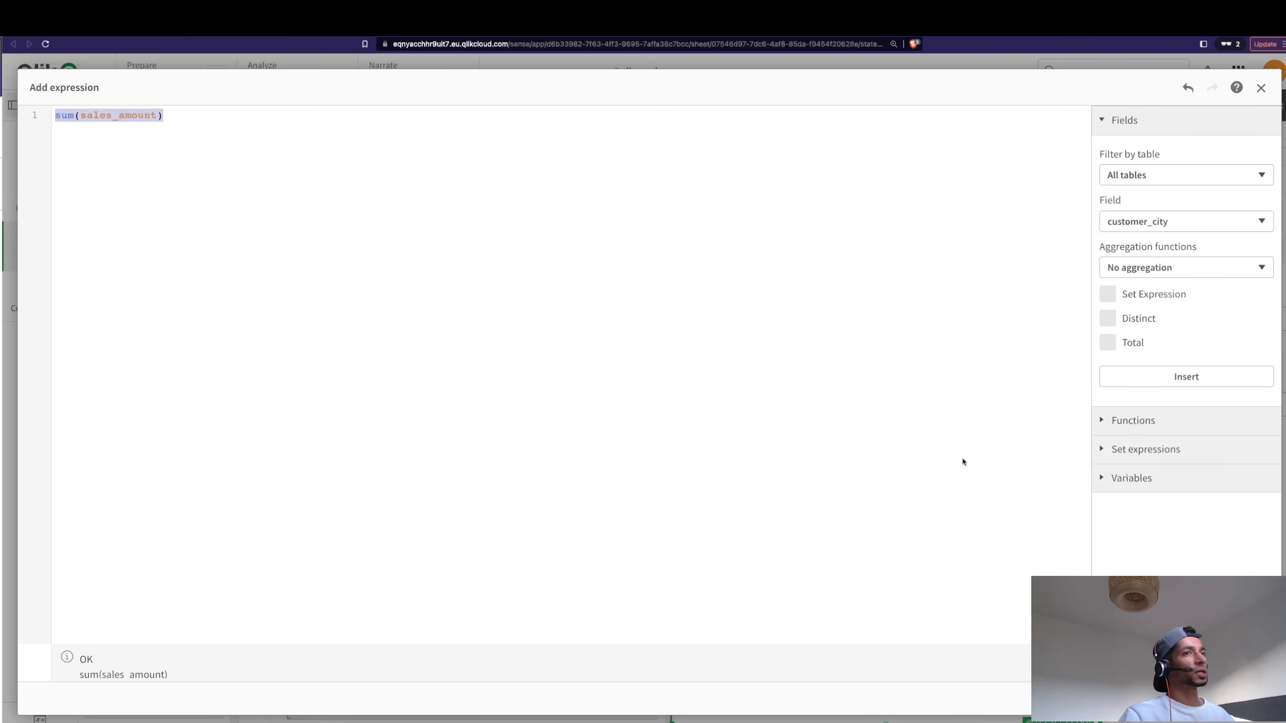
pyautogui.click(1253, 699)
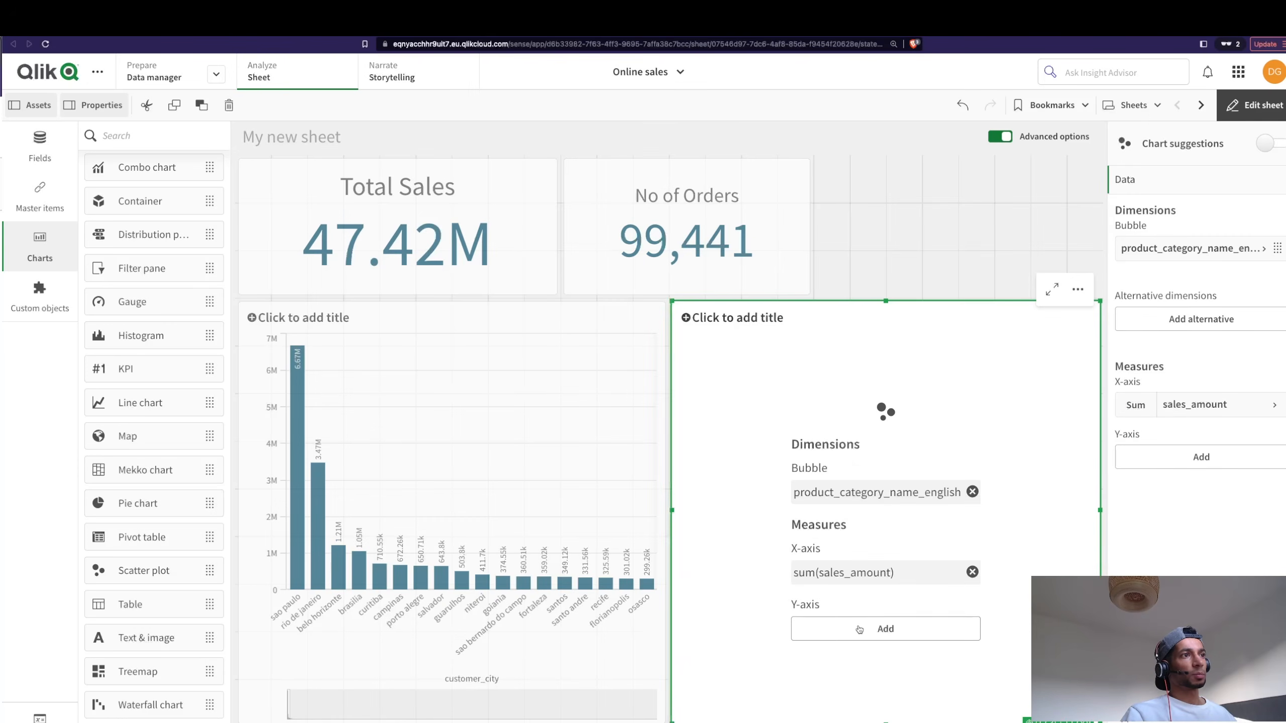
# Copy the measure expression count ( distinct order_id) from the No of Orders KPI.
pyautogui.click(853, 630)
pyautogui.click(684, 210)
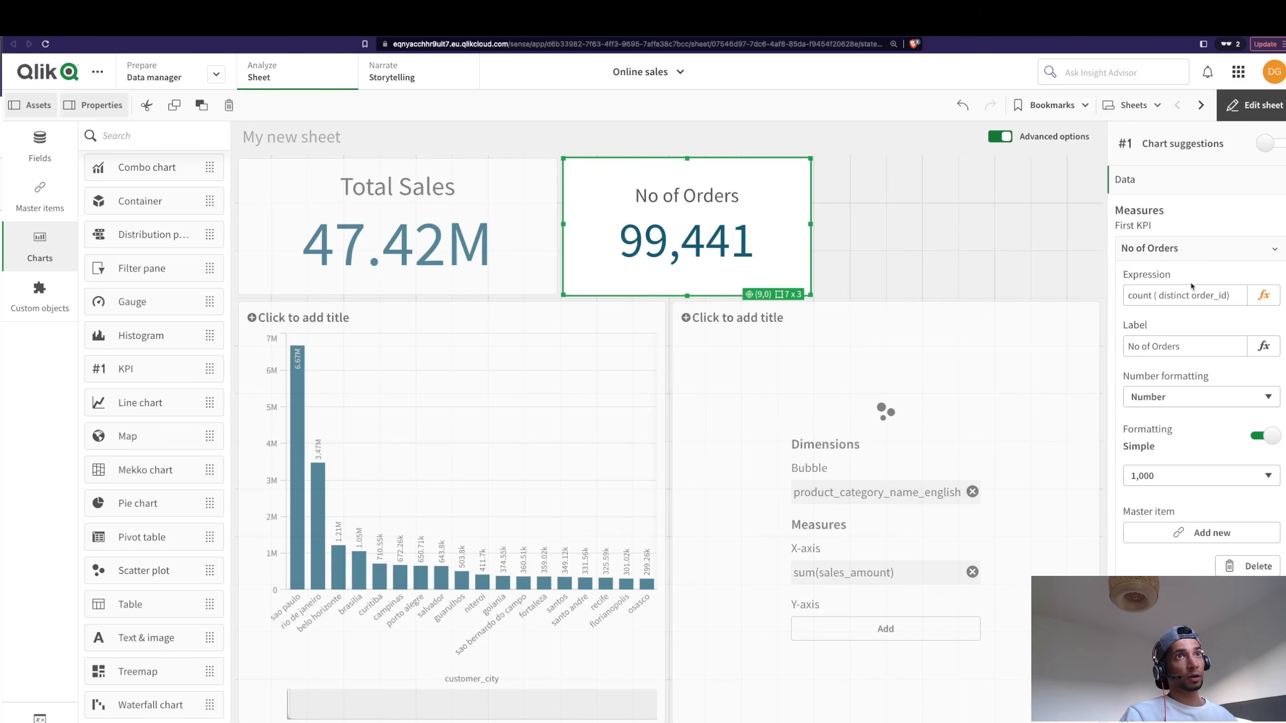
pyautogui.moveTo(1244, 295); pyautogui.dragTo(1123, 294)
pyautogui.press('super+c')
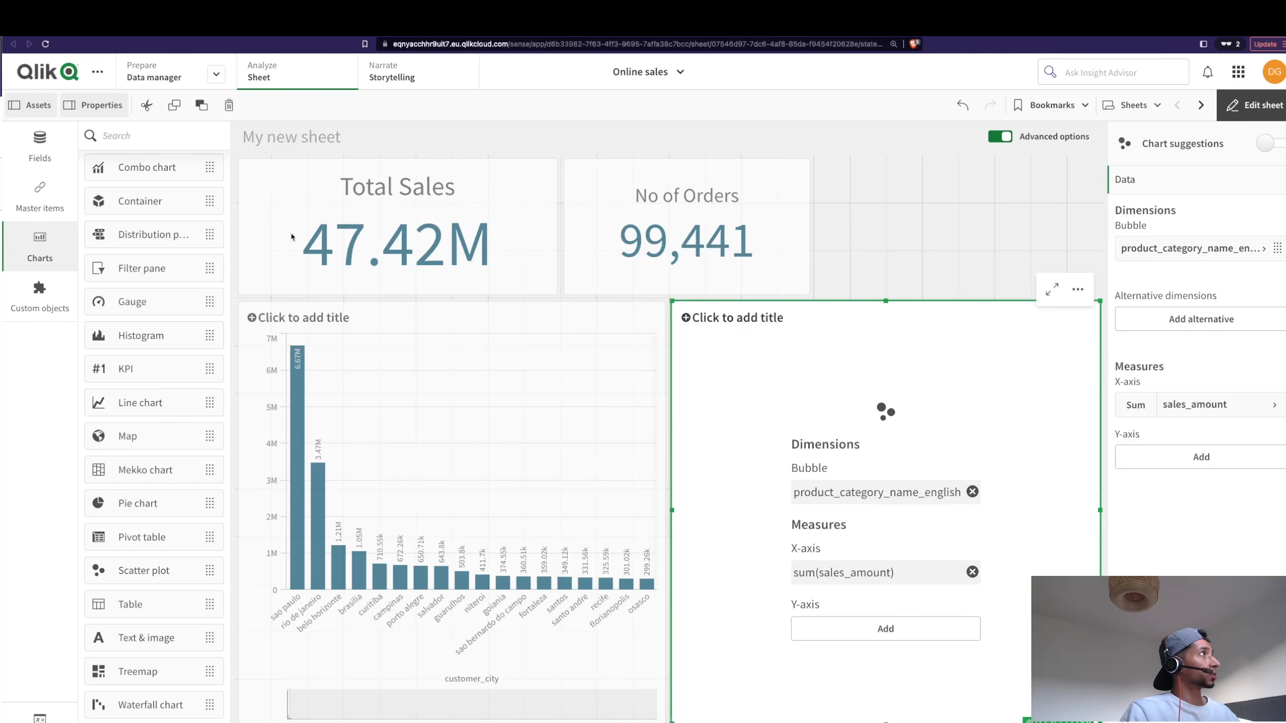
# Create a master measure "No of orders" with the copied expression count ( distinct order_id) and use it as the scatter plot's Y-axis measure.
pyautogui.click(31, 199)
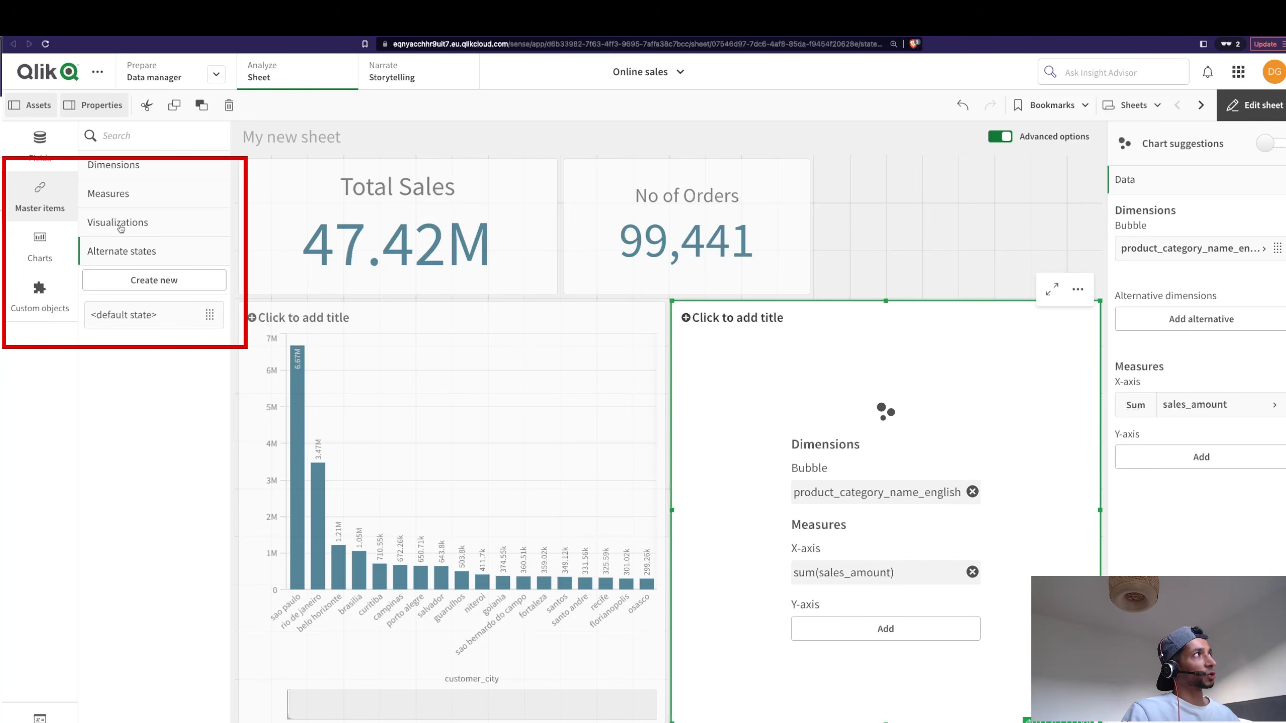
pyautogui.click(119, 194)
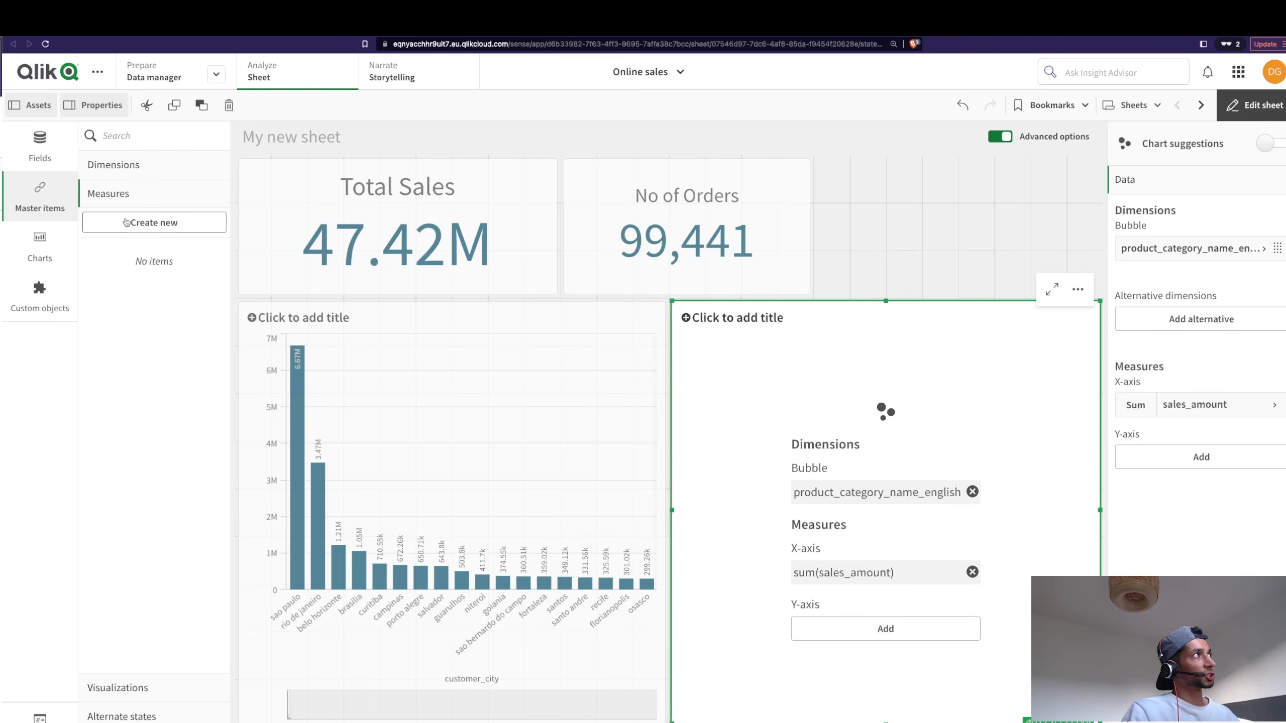
pyautogui.click(152, 223)
pyautogui.write('No of orders')
pyautogui.click(844, 217)
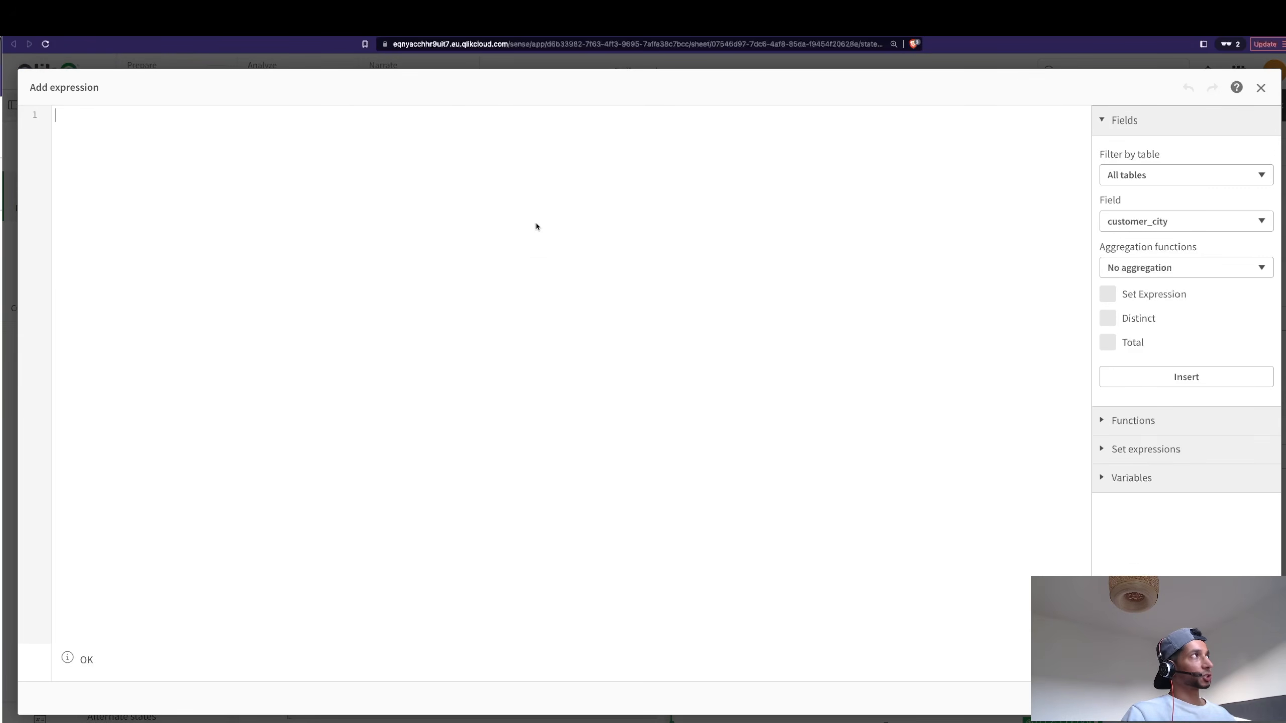
pyautogui.press('super+v')
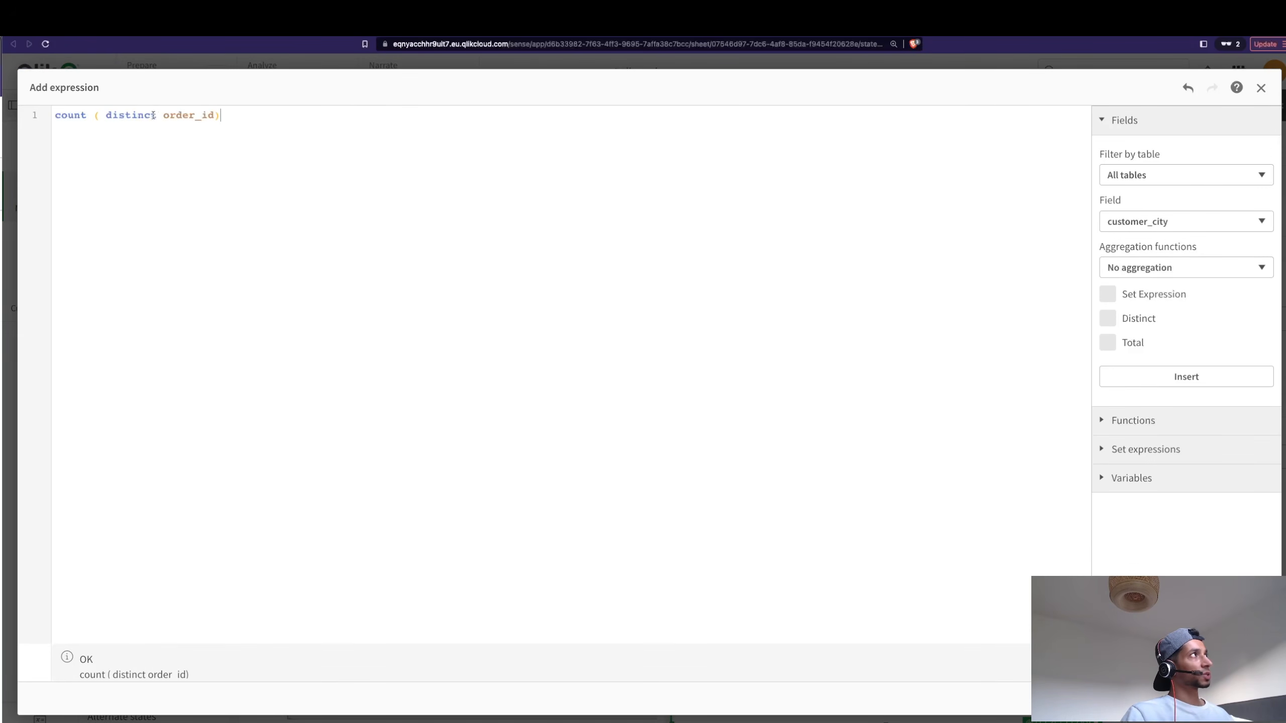
pyautogui.click(1248, 699)
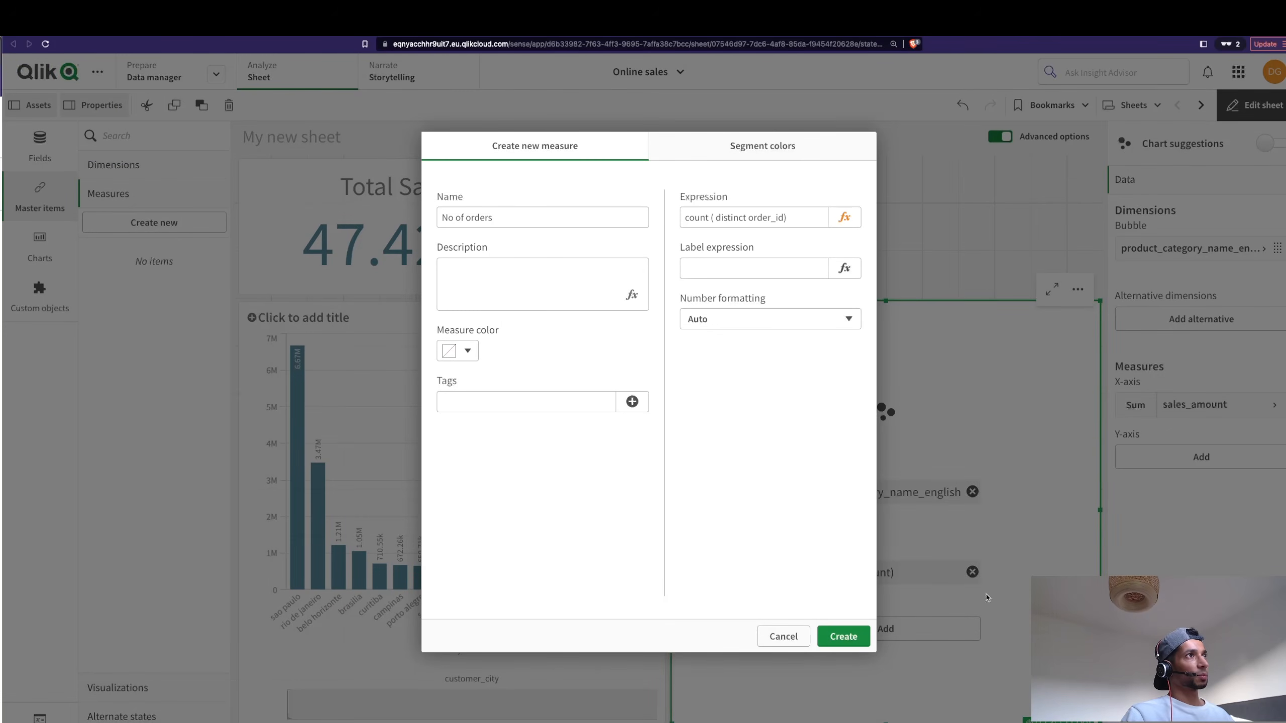
pyautogui.click(850, 637)
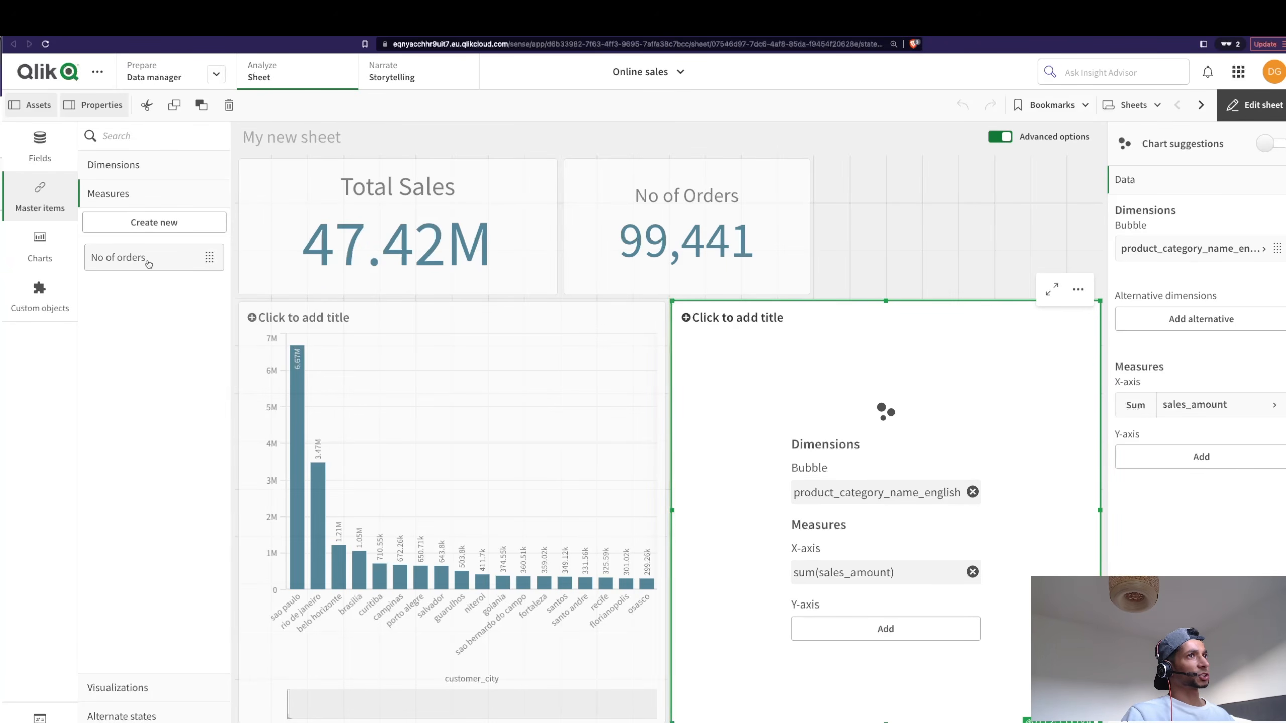
pyautogui.click(901, 634)
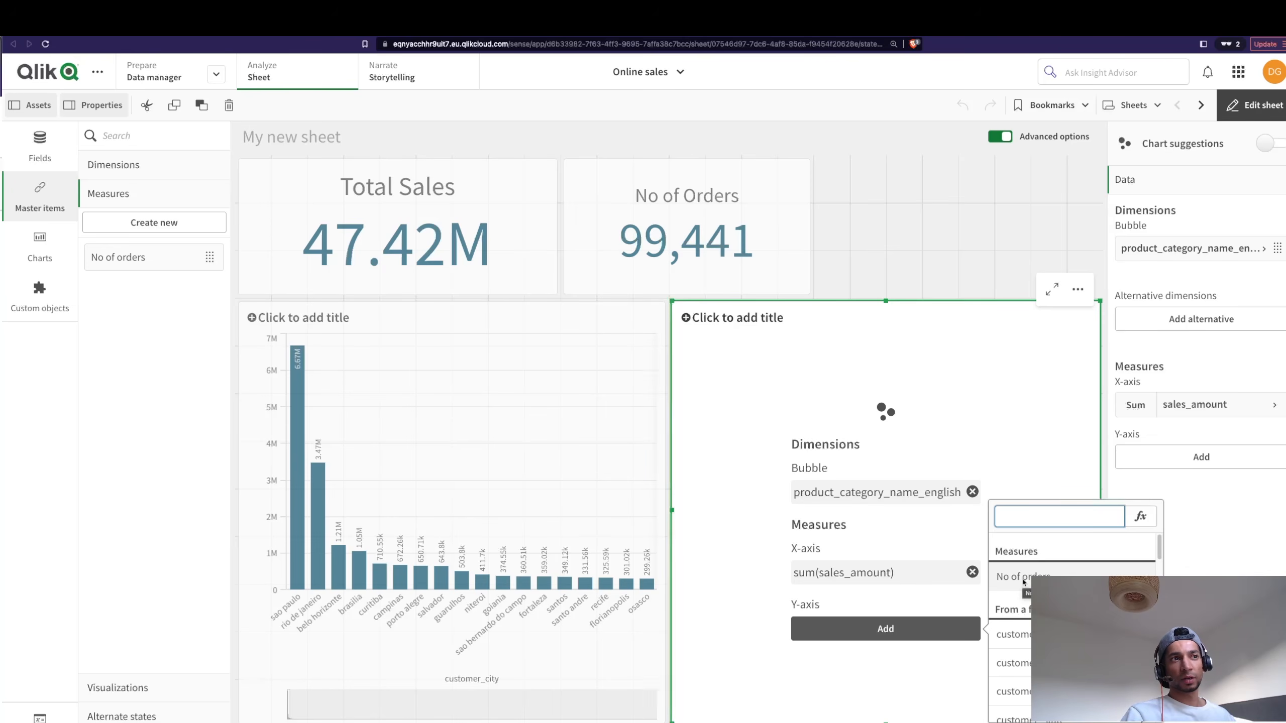
pyautogui.click(1022, 577)
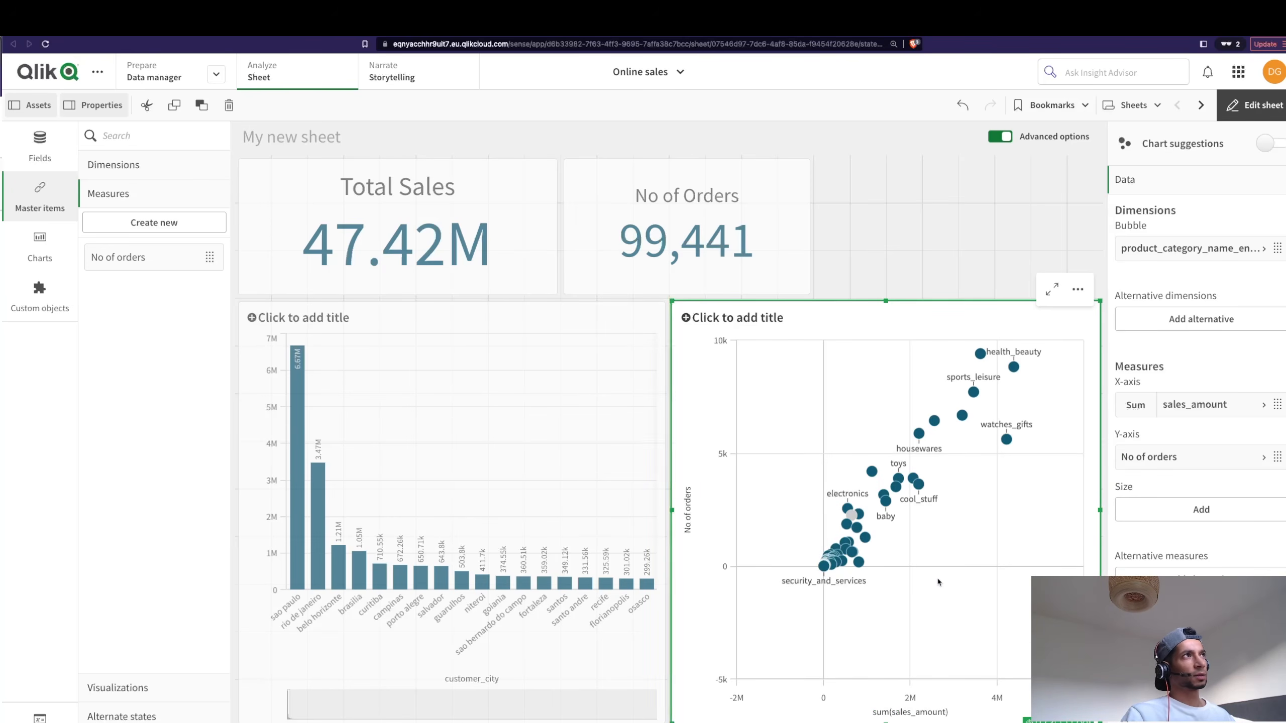
# Copy the measure expression Sum(sales_amount) from the Total Sales KPI.
pyautogui.click(501, 247)
pyautogui.click(1220, 298)
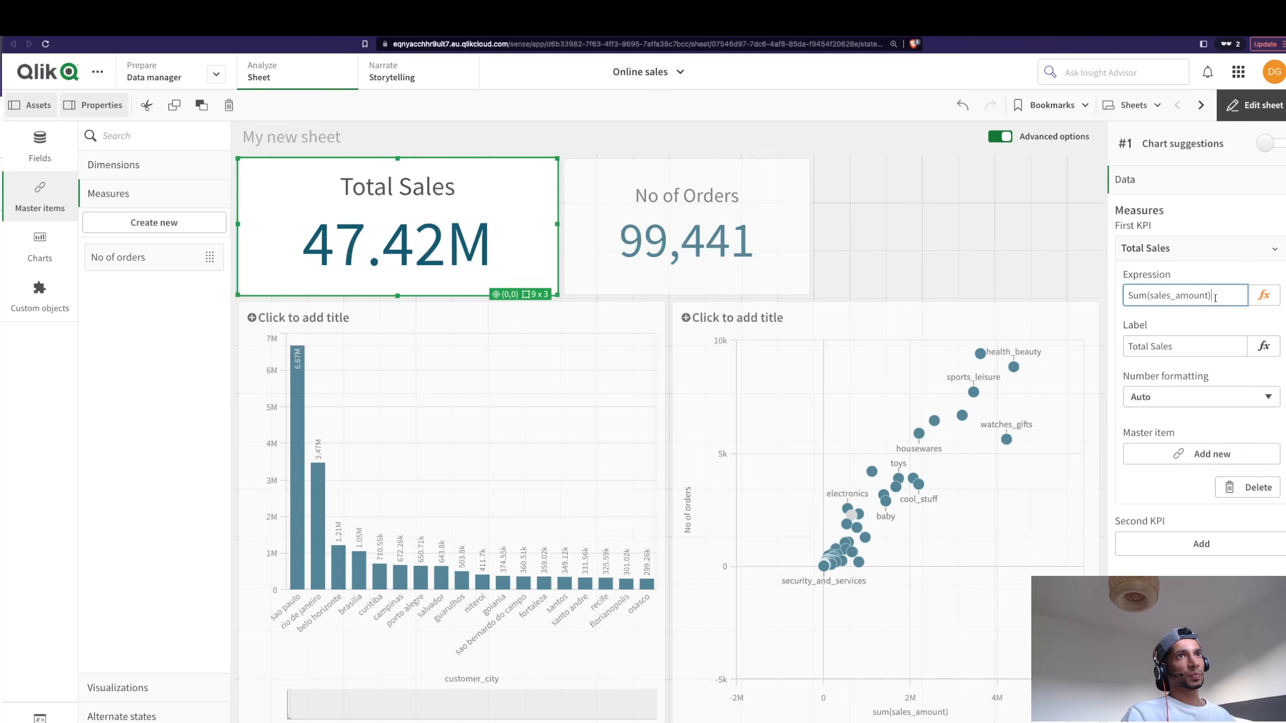
pyautogui.moveTo(1220, 298); pyautogui.dragTo(1099, 293)
pyautogui.press('super+c')
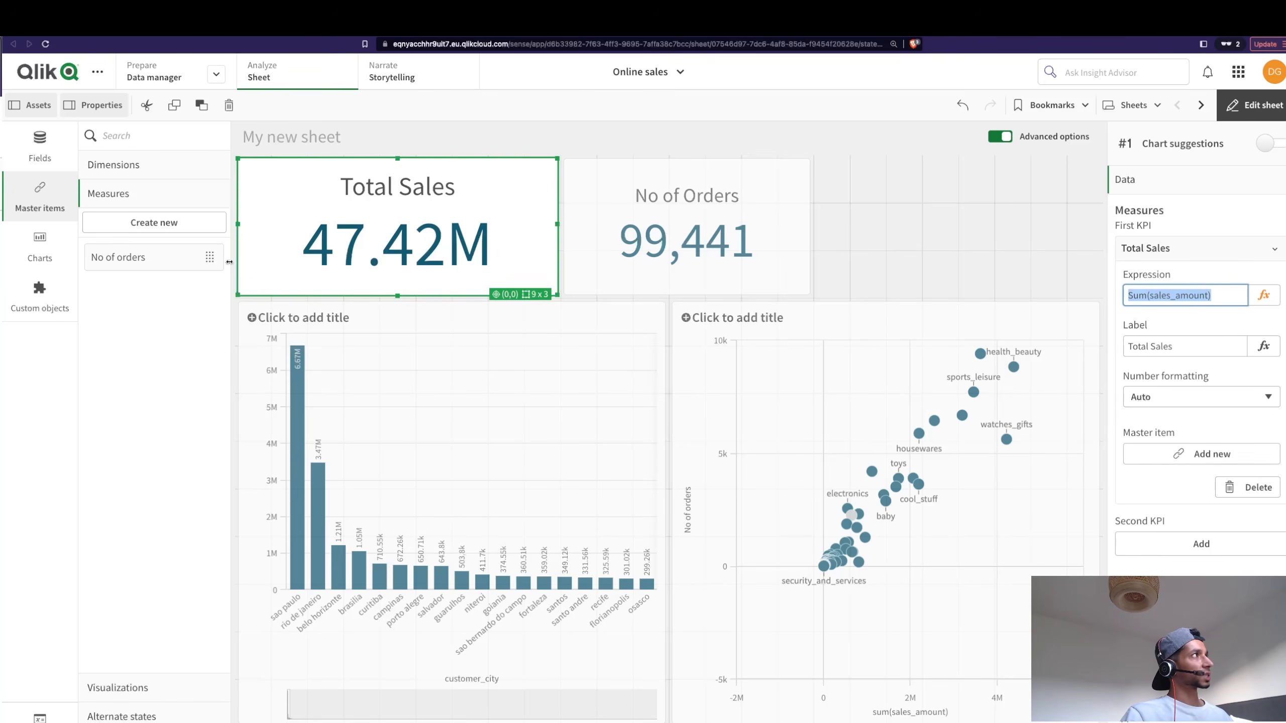
# Create a master measure "Total Sales" with the copied expression Sum(sales_amount) and a red measure color.
pyautogui.click(150, 224)
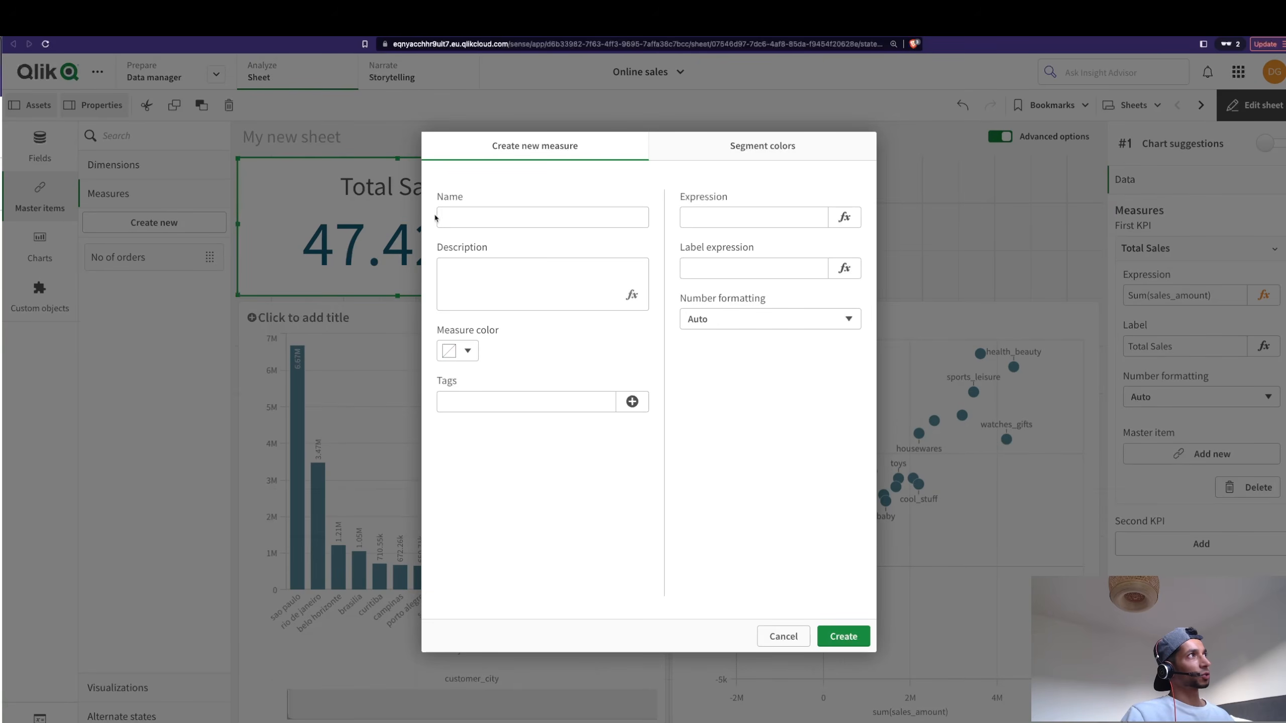
pyautogui.click(515, 213)
pyautogui.write('Tota')
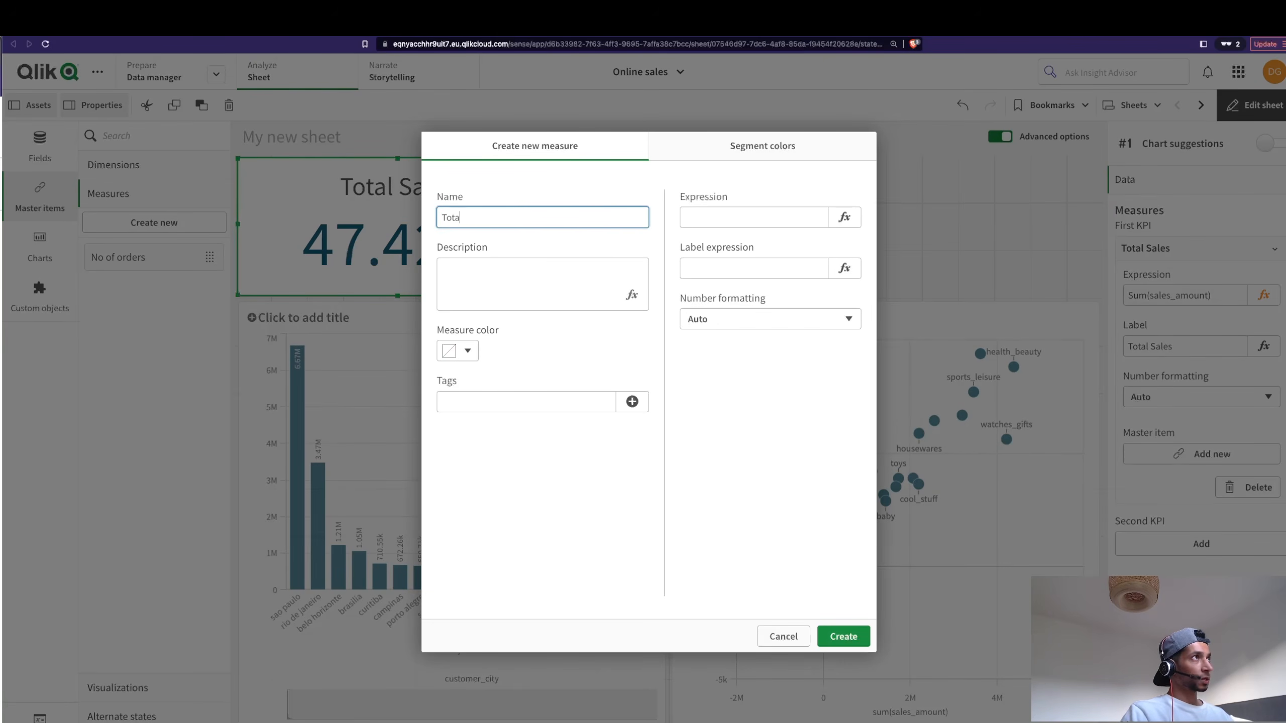
pyautogui.write('l Sales')
pyautogui.click(843, 217)
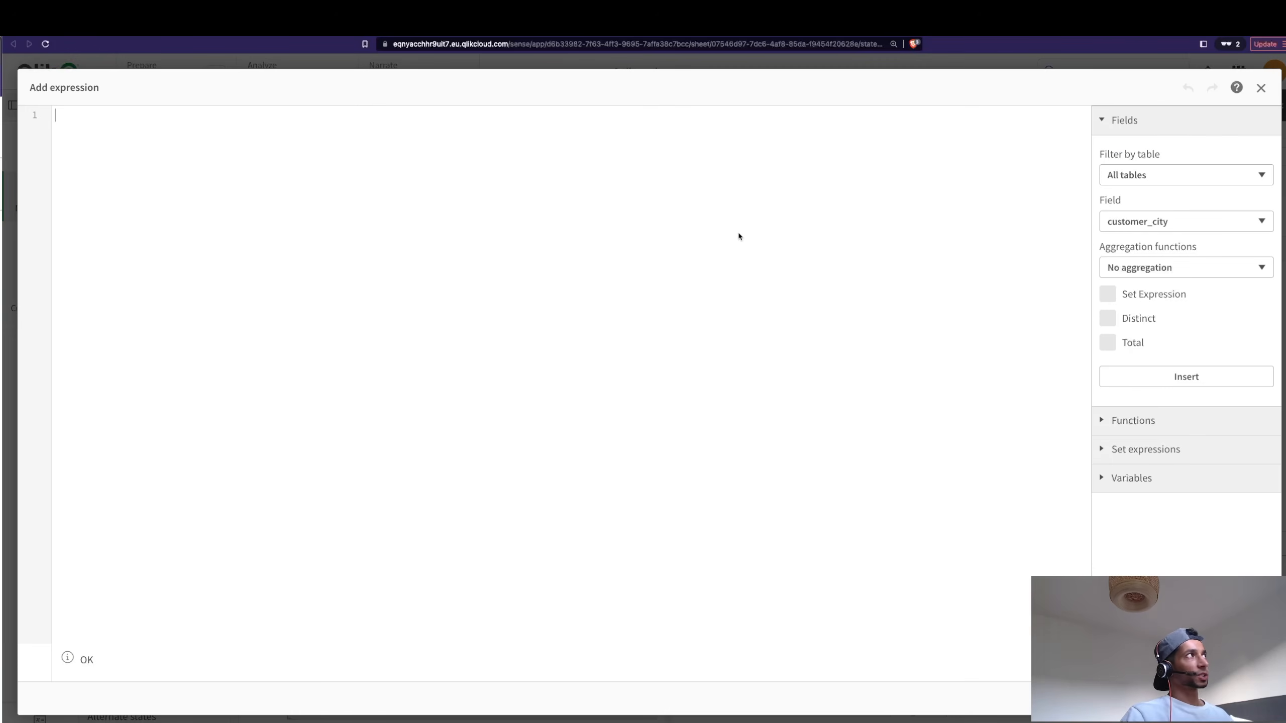
pyautogui.press('super+v')
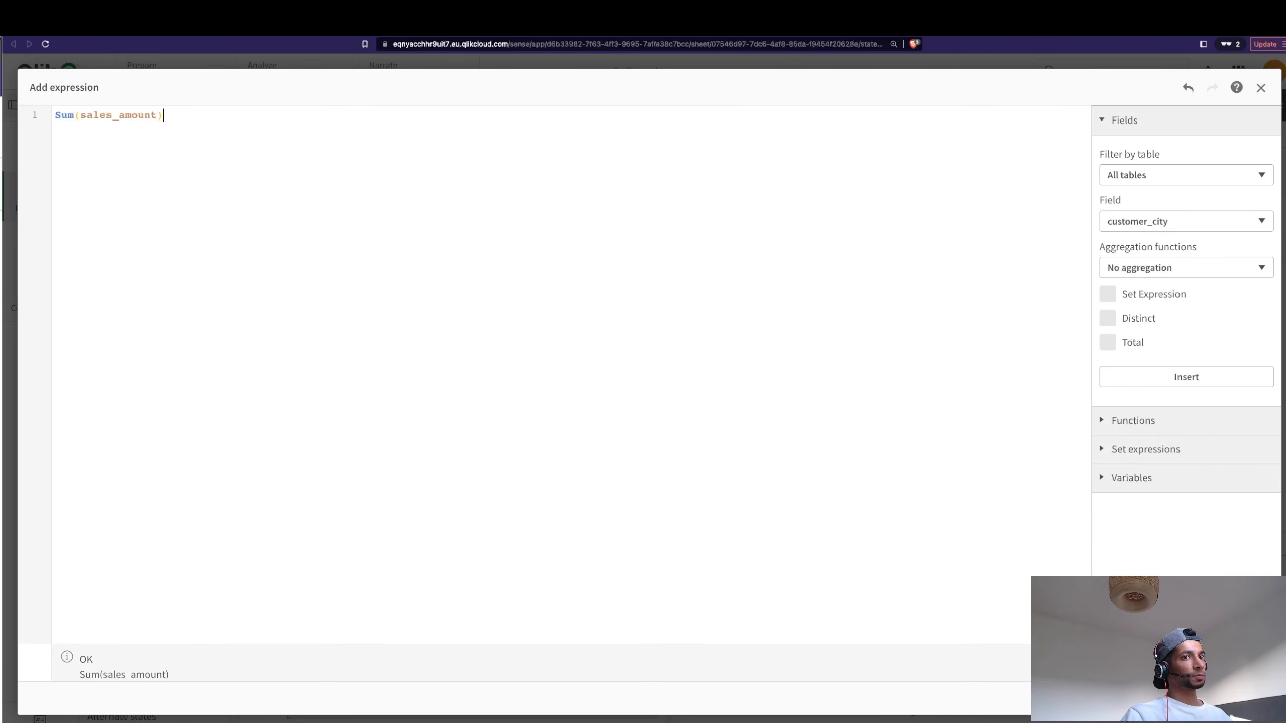
pyautogui.click(1247, 699)
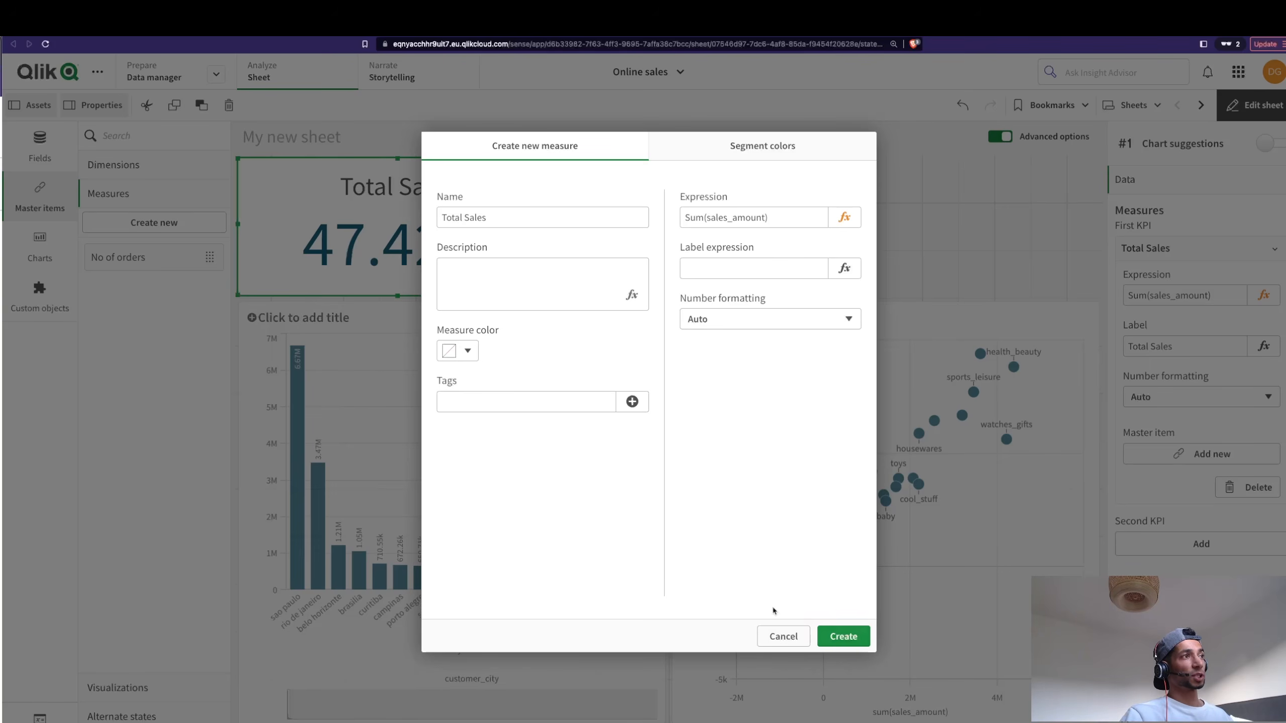
pyautogui.click(461, 352)
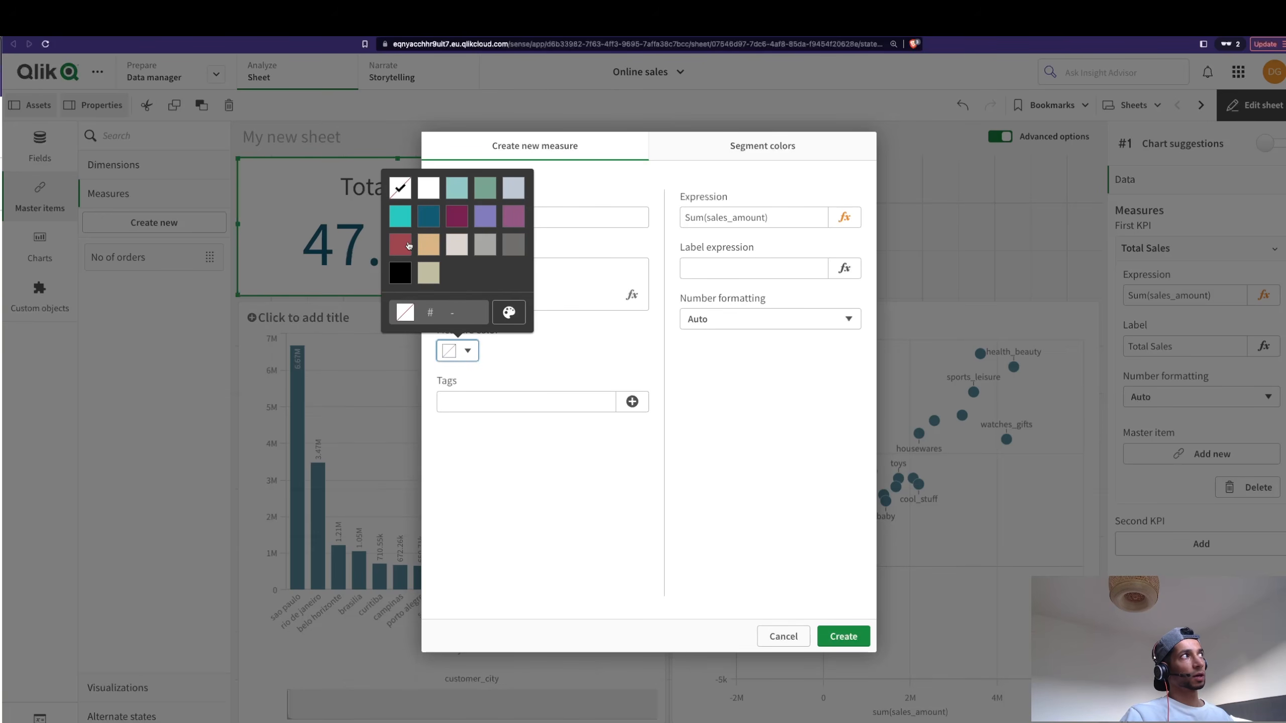
pyautogui.click(400, 245)
pyautogui.click(581, 362)
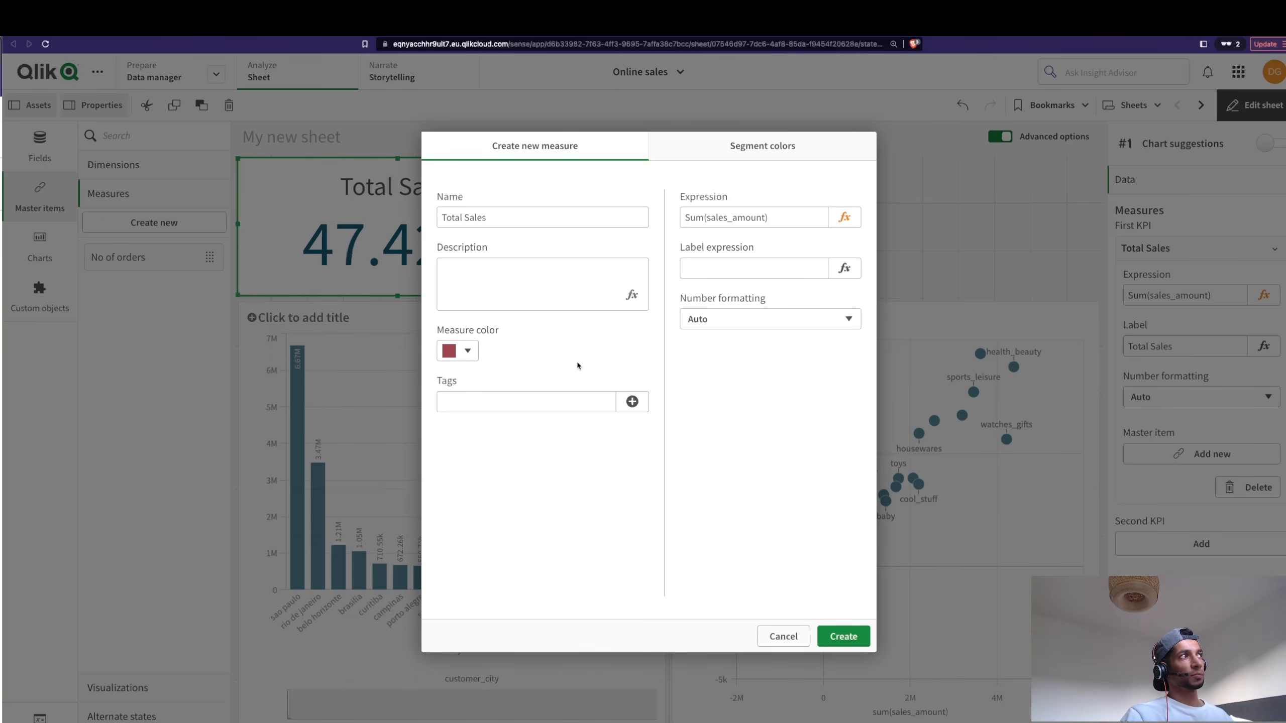
pyautogui.click(843, 636)
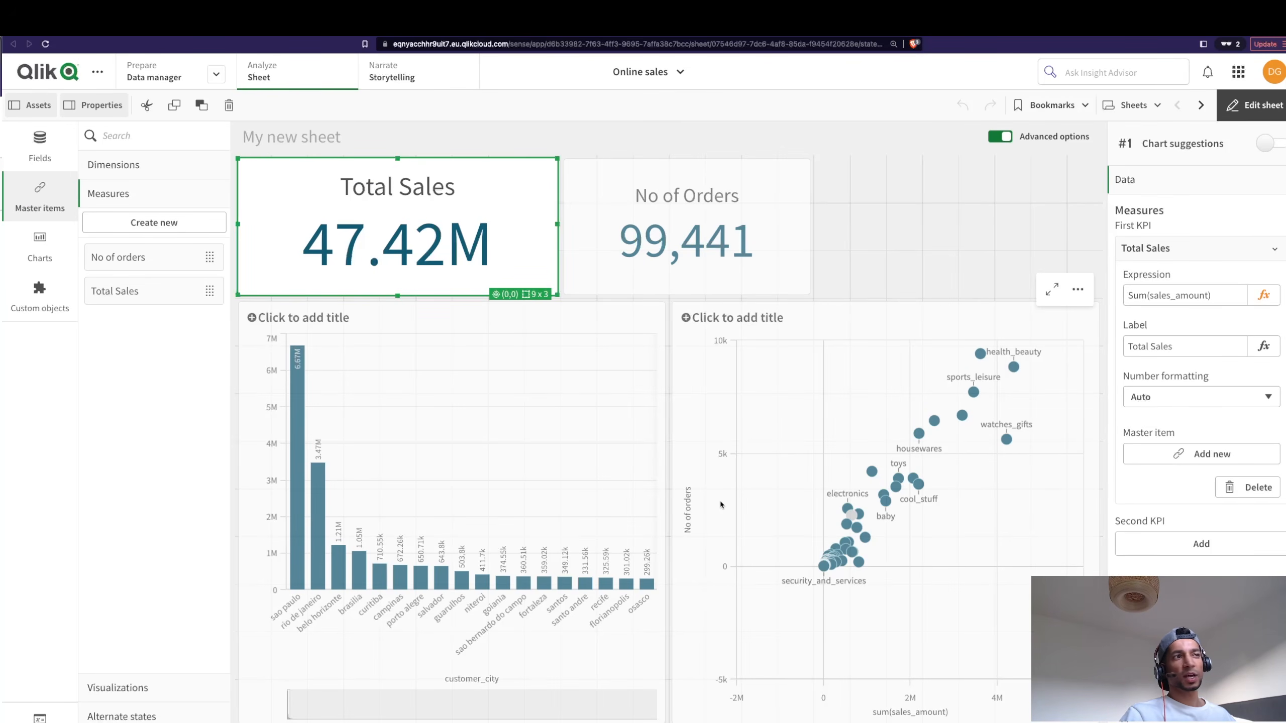
# Replace the scatter plot's sum(sales_amount) measure with the master measure Total Sales on the X-axis, keeping No of orders on the Y-axis.
pyautogui.click(808, 394)
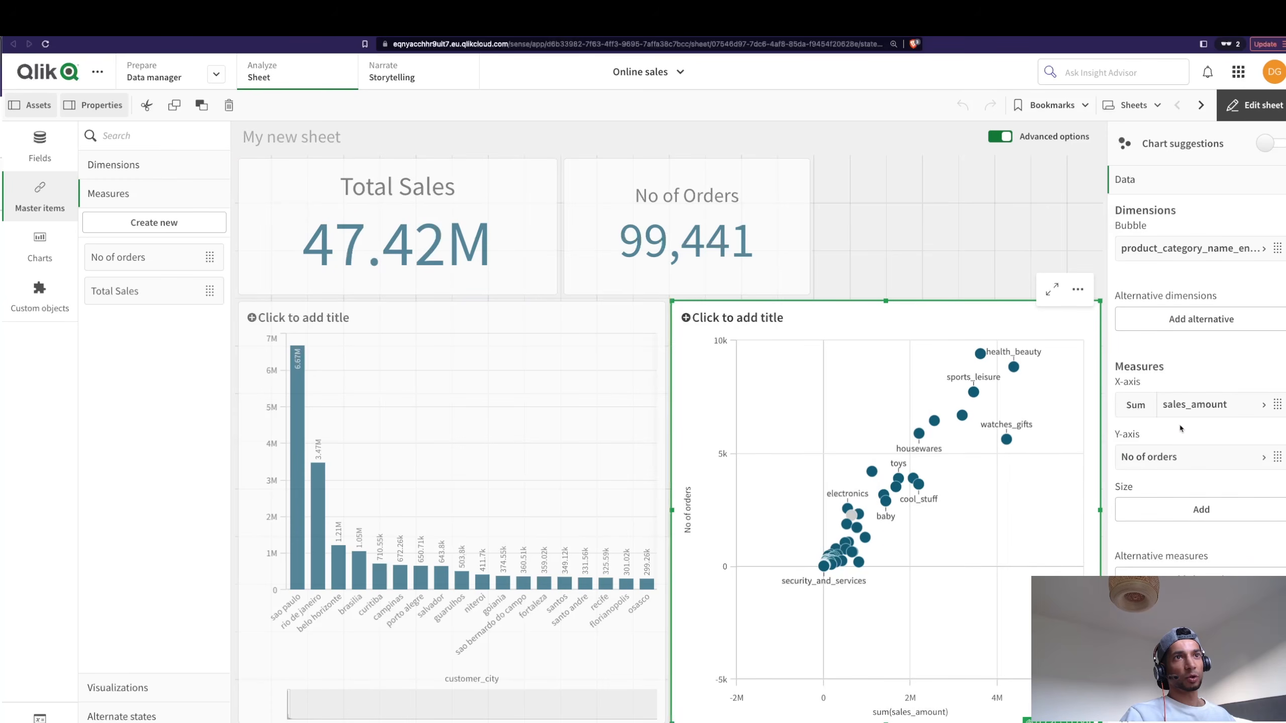
pyautogui.click(1134, 411)
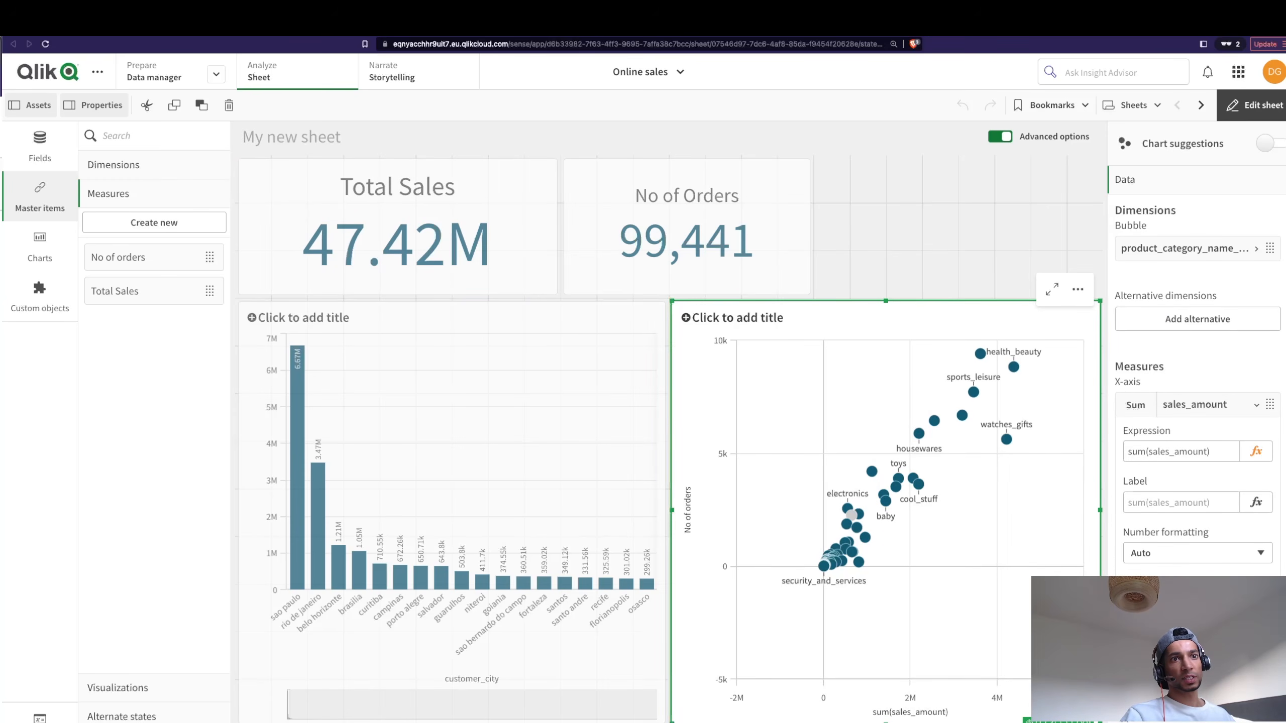
pyautogui.click(1198, 633)
pyautogui.click(1185, 465)
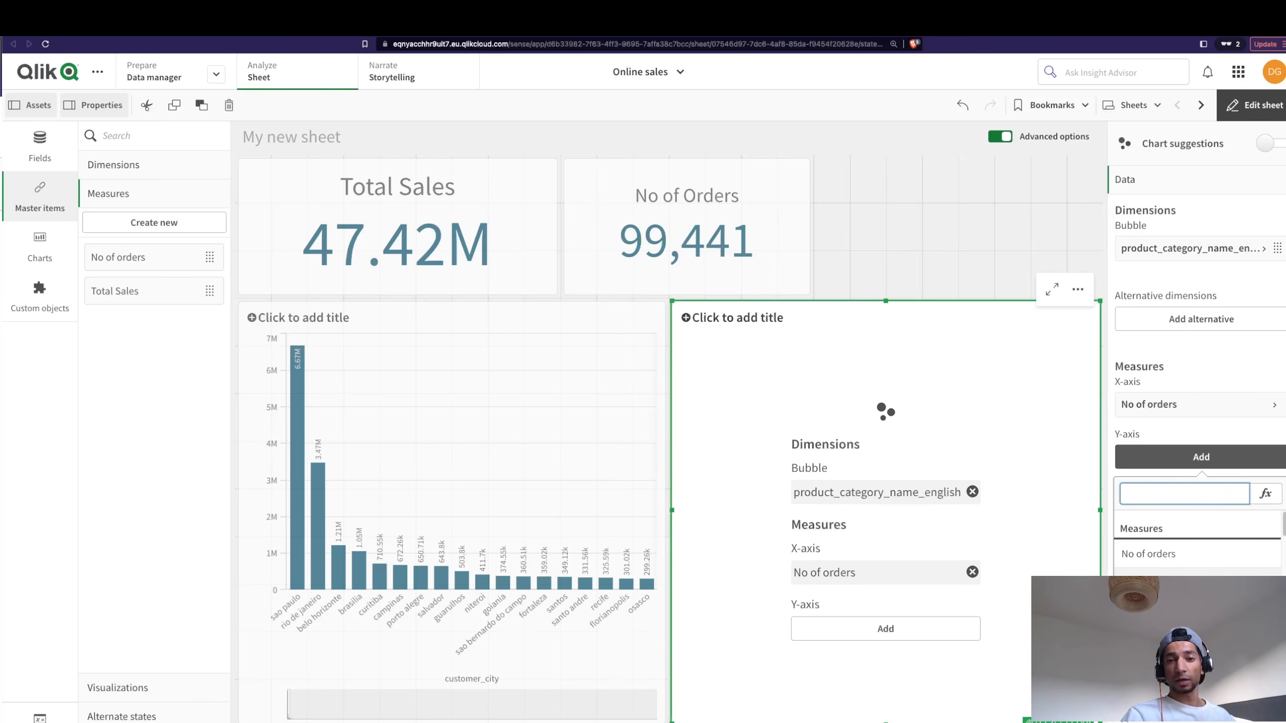
pyautogui.click(1185, 583)
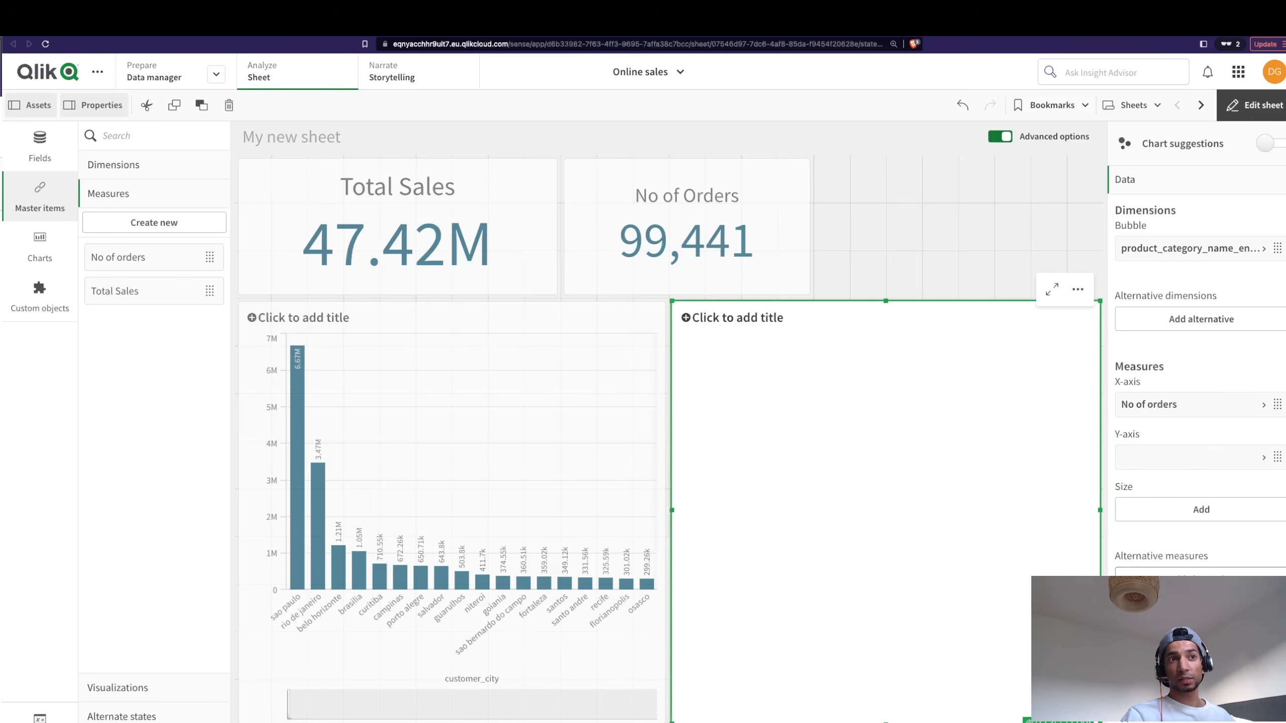
pyautogui.moveTo(1278, 455); pyautogui.dragTo(1273, 408)
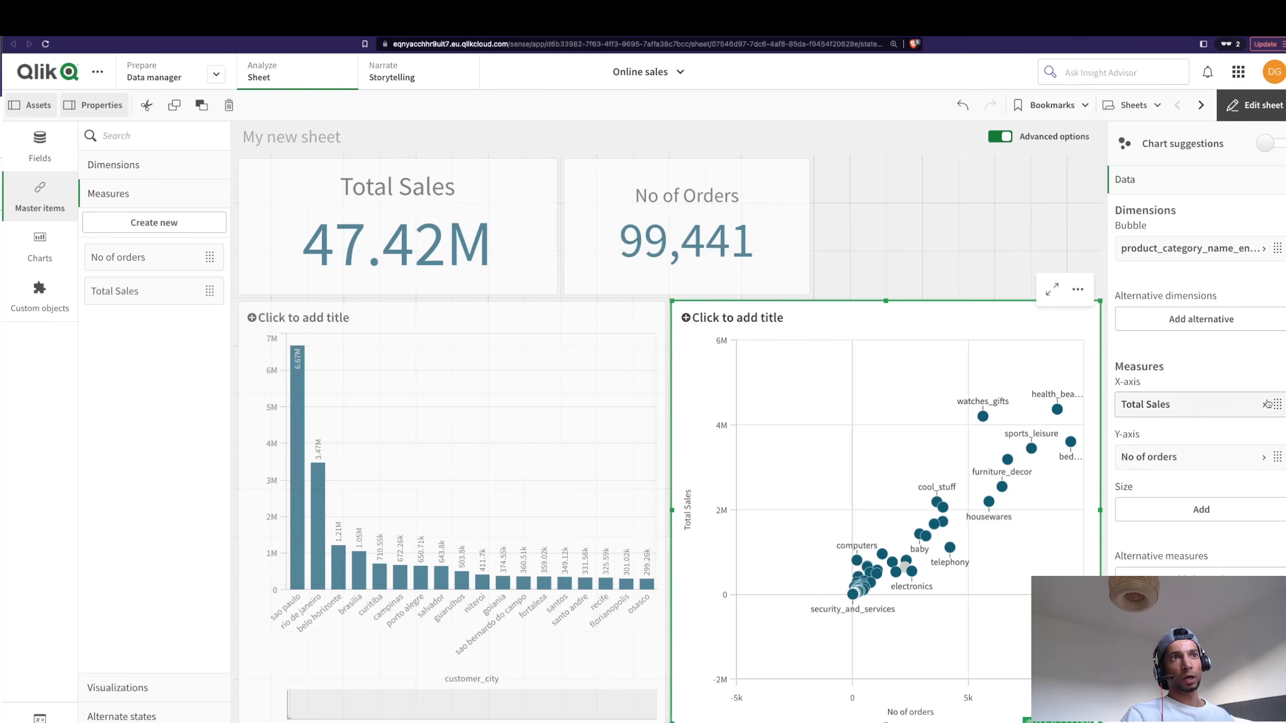
# Replace the customer_city bar chart's Sum(sales_amount) measure with the master measure Total Sales.
pyautogui.click(459, 397)
pyautogui.click(1225, 438)
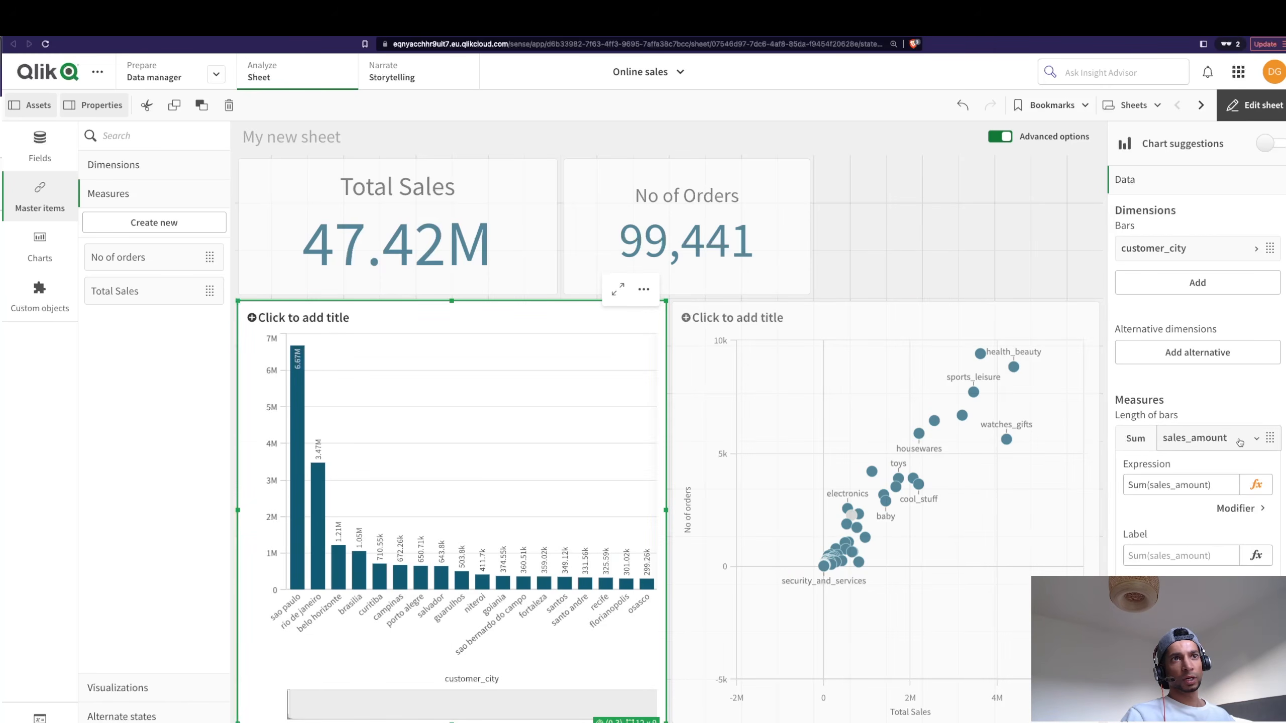
pyautogui.scroll(-5, 1250, 561)
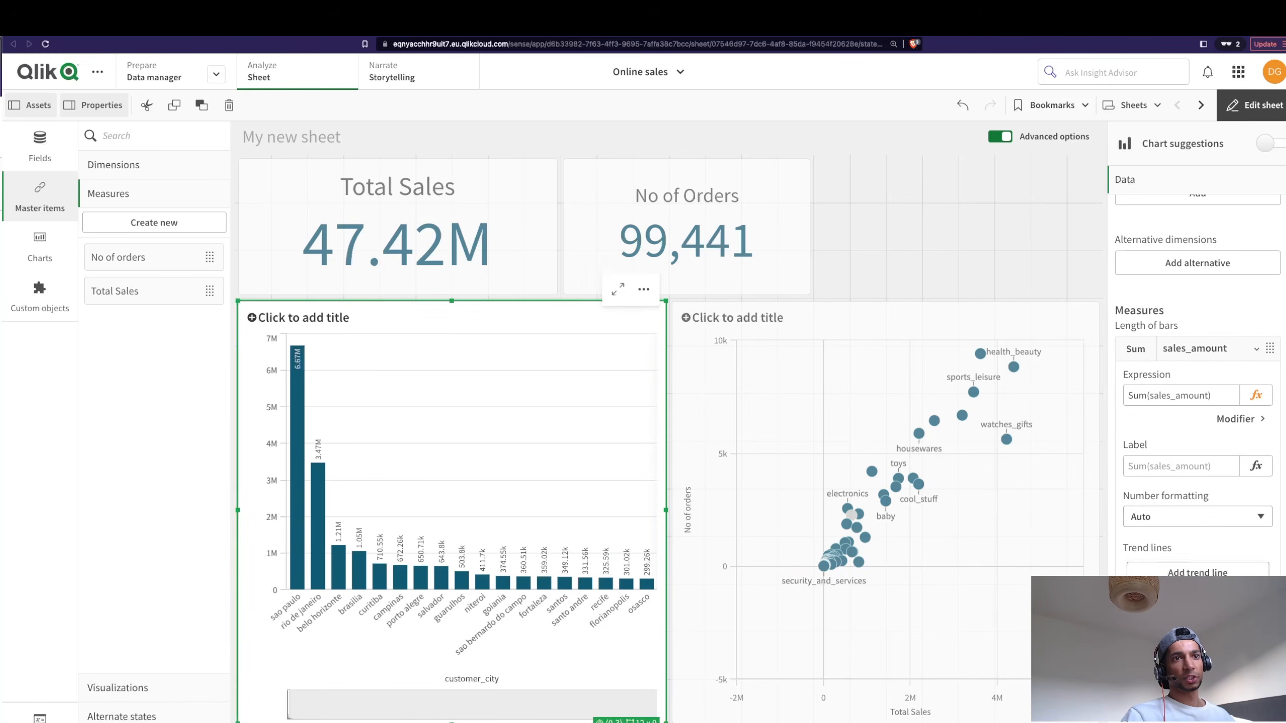
pyautogui.click(1244, 544)
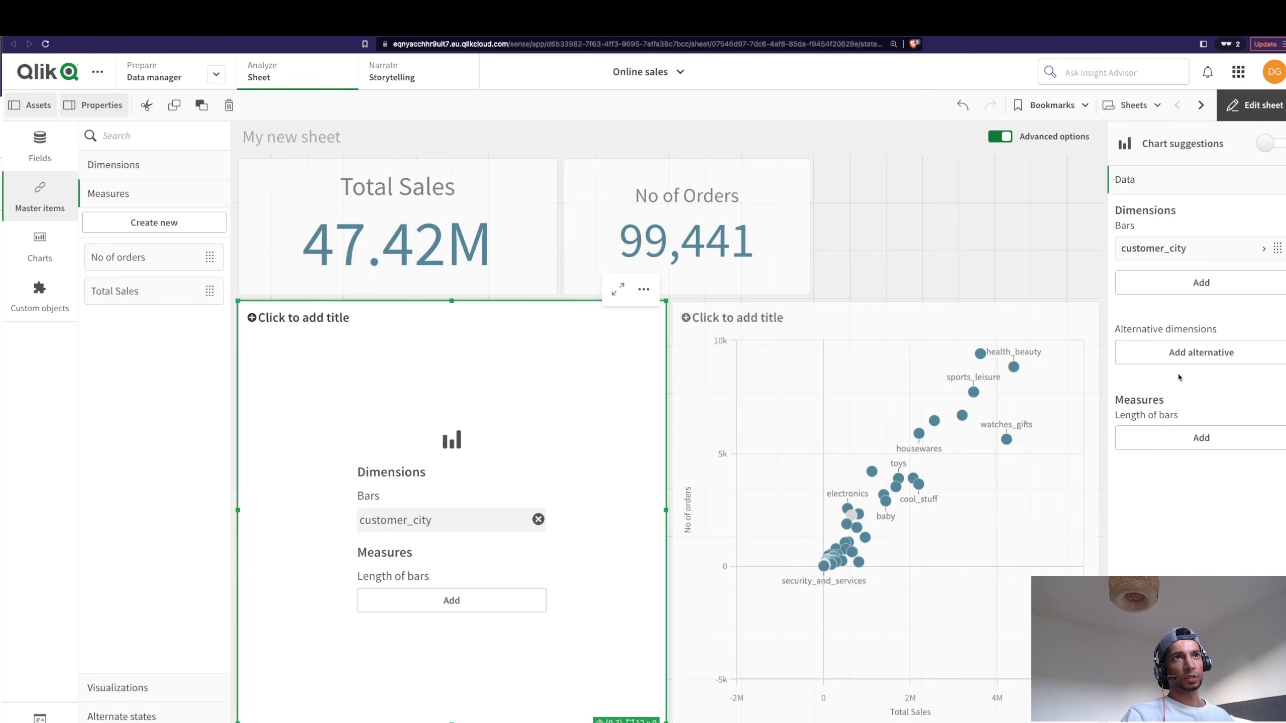
pyautogui.click(1192, 440)
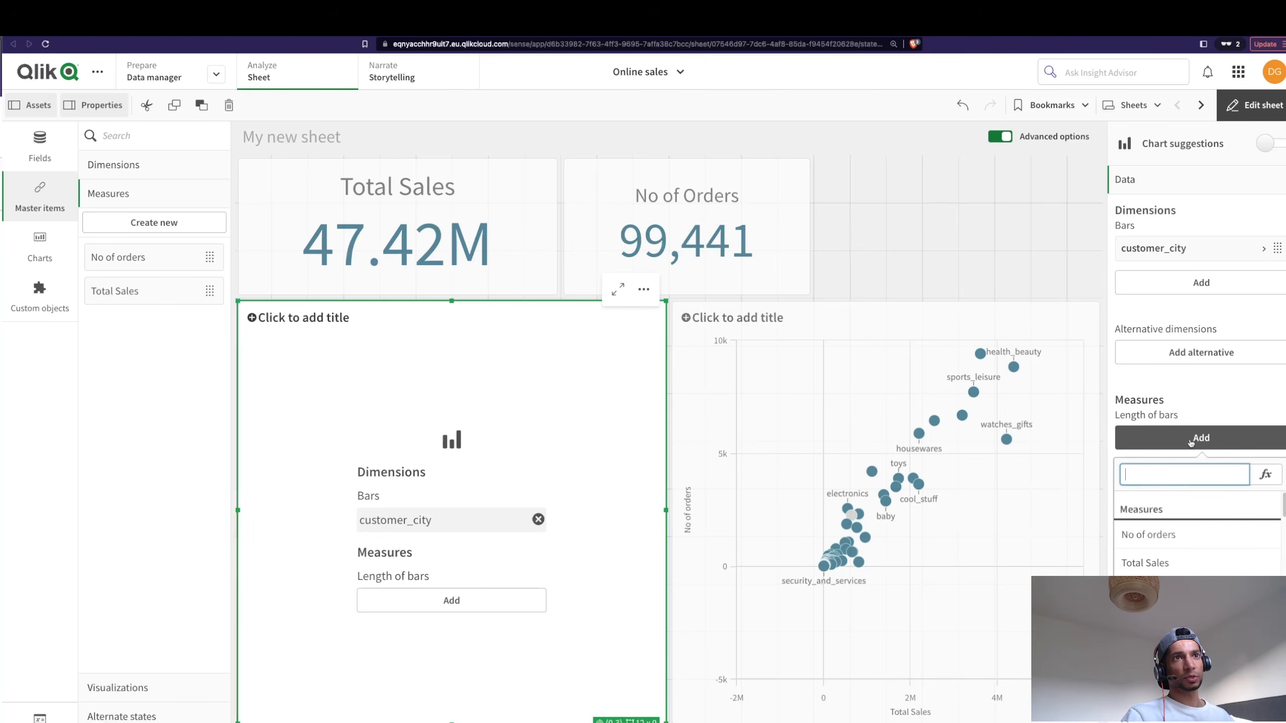
pyautogui.click(1145, 562)
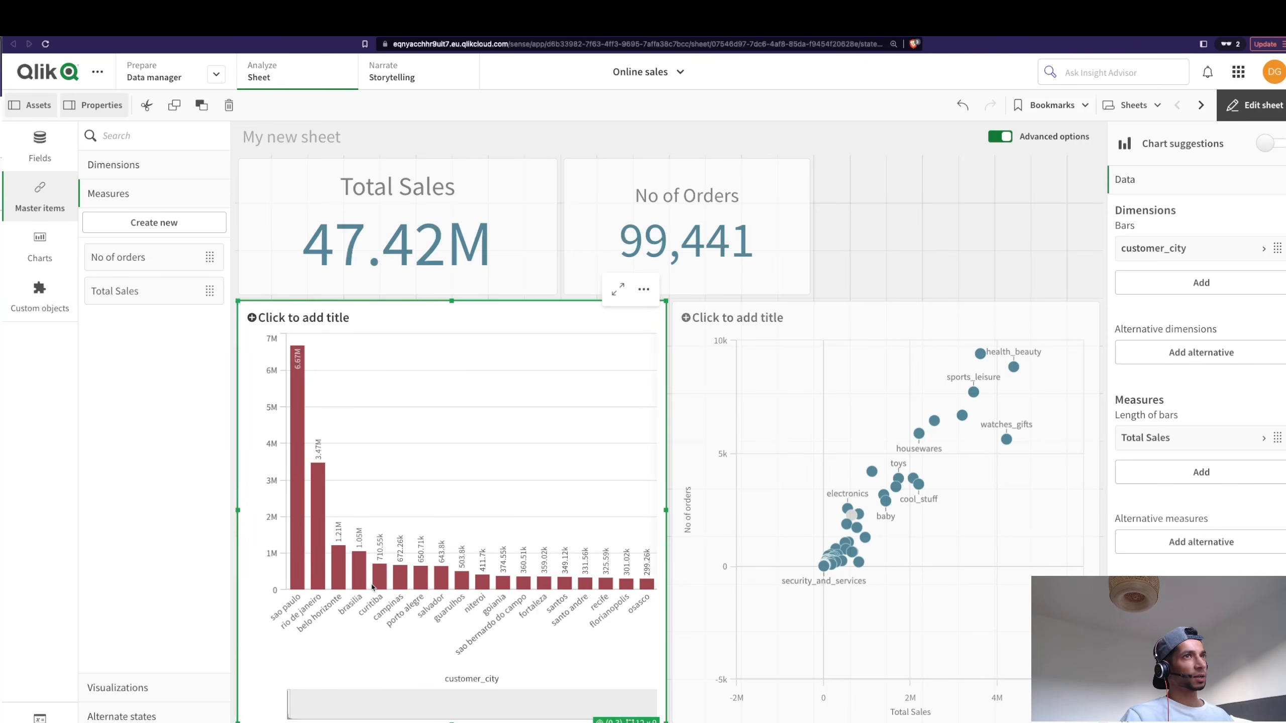
pyautogui.click(1141, 716)
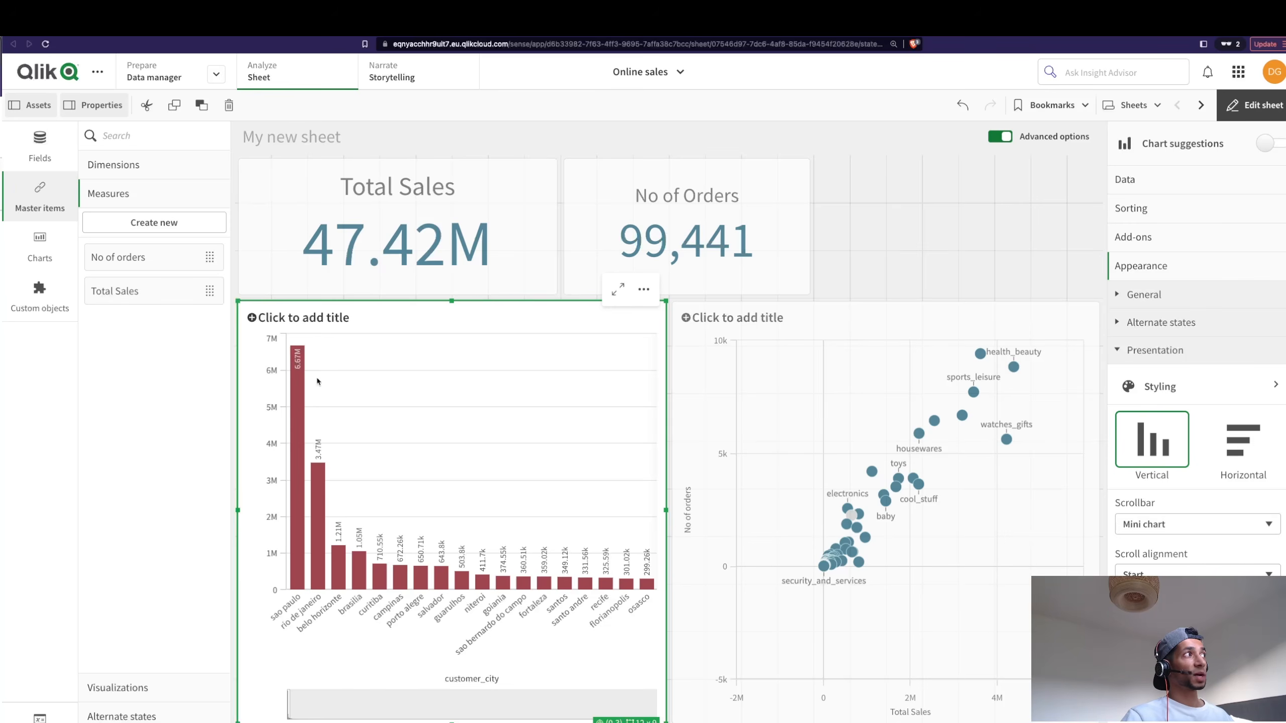
pyautogui.click(216, 300)
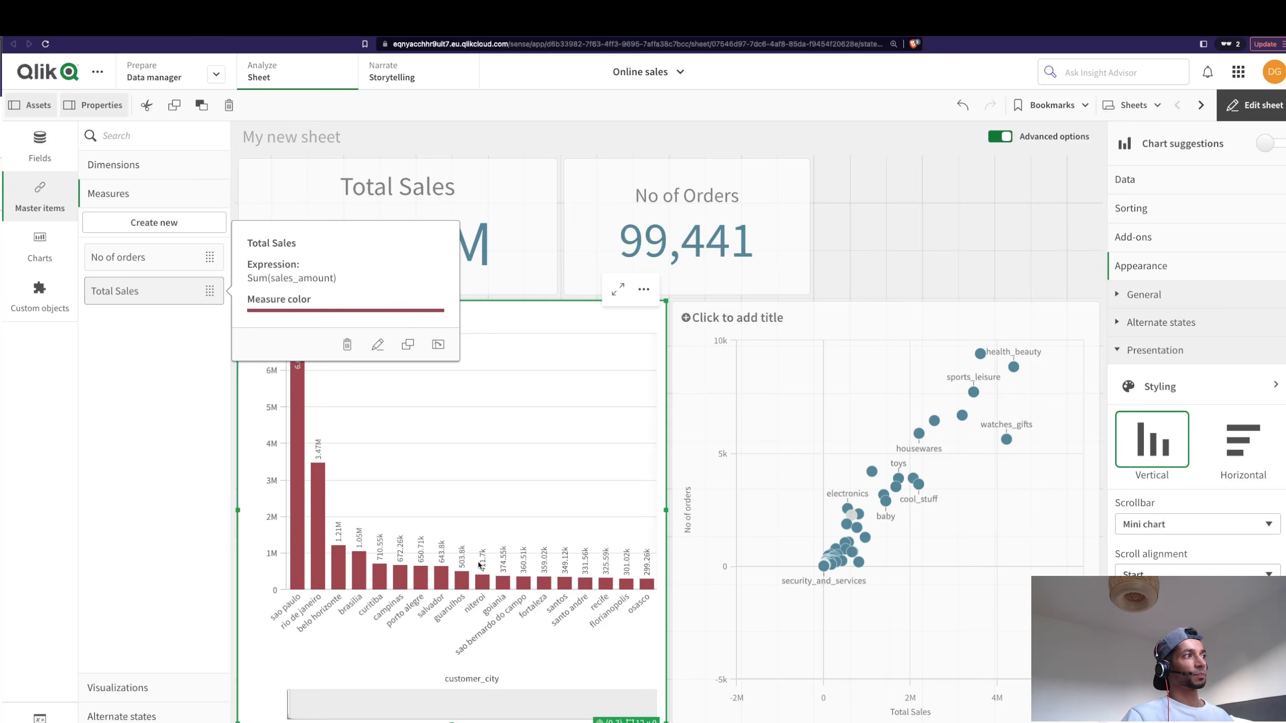
pyautogui.click(377, 346)
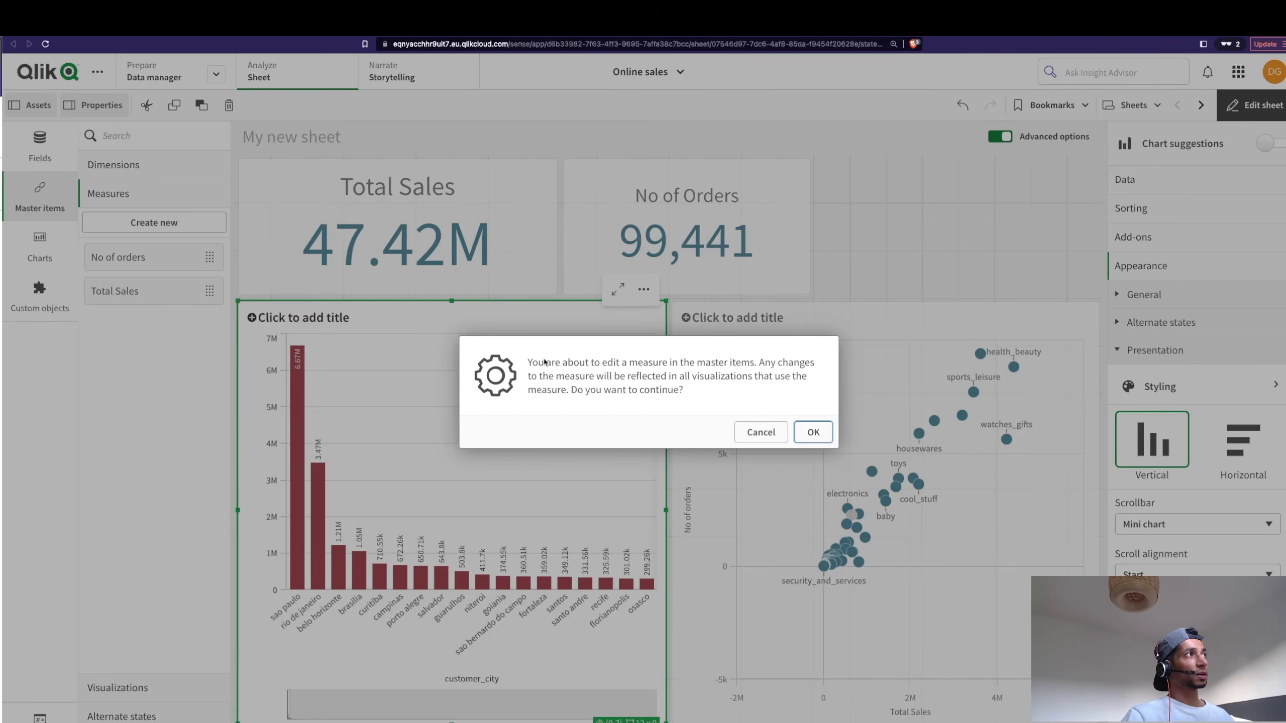
pyautogui.click(741, 429)
# Replace the Total Sales KPI's own measure with the master measure Total Sales.
pyautogui.click(495, 261)
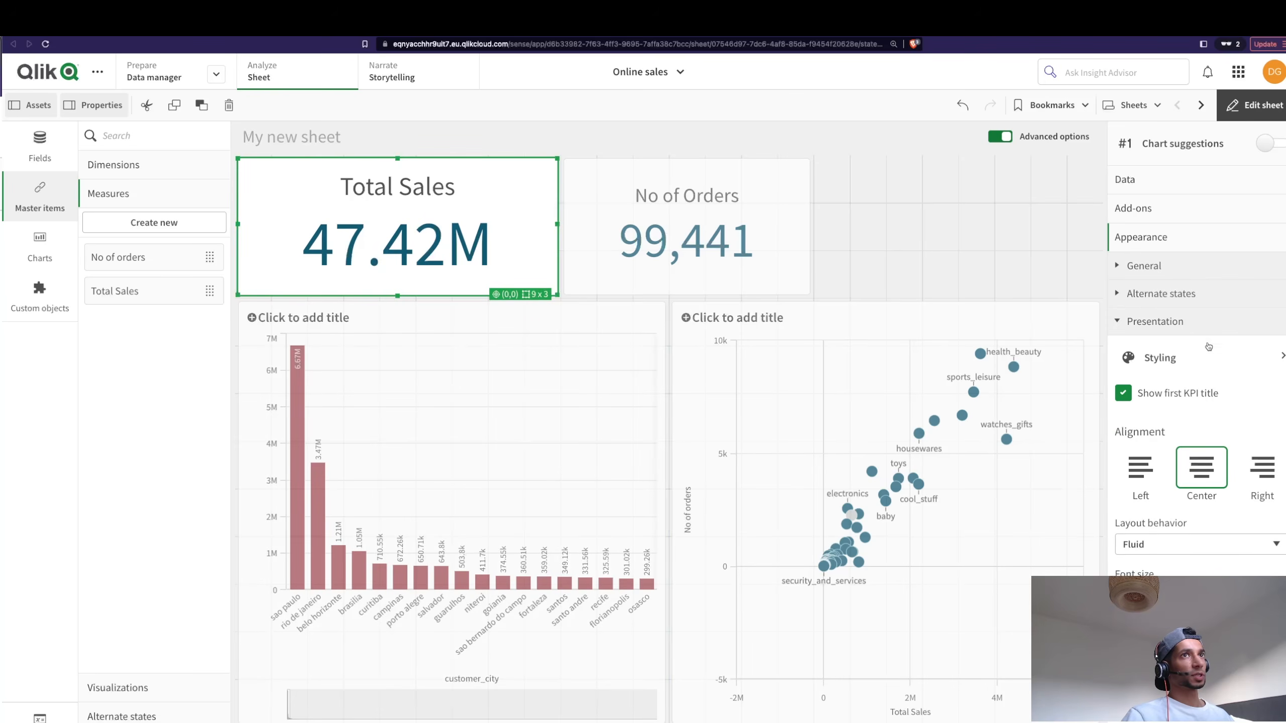
pyautogui.click(1166, 177)
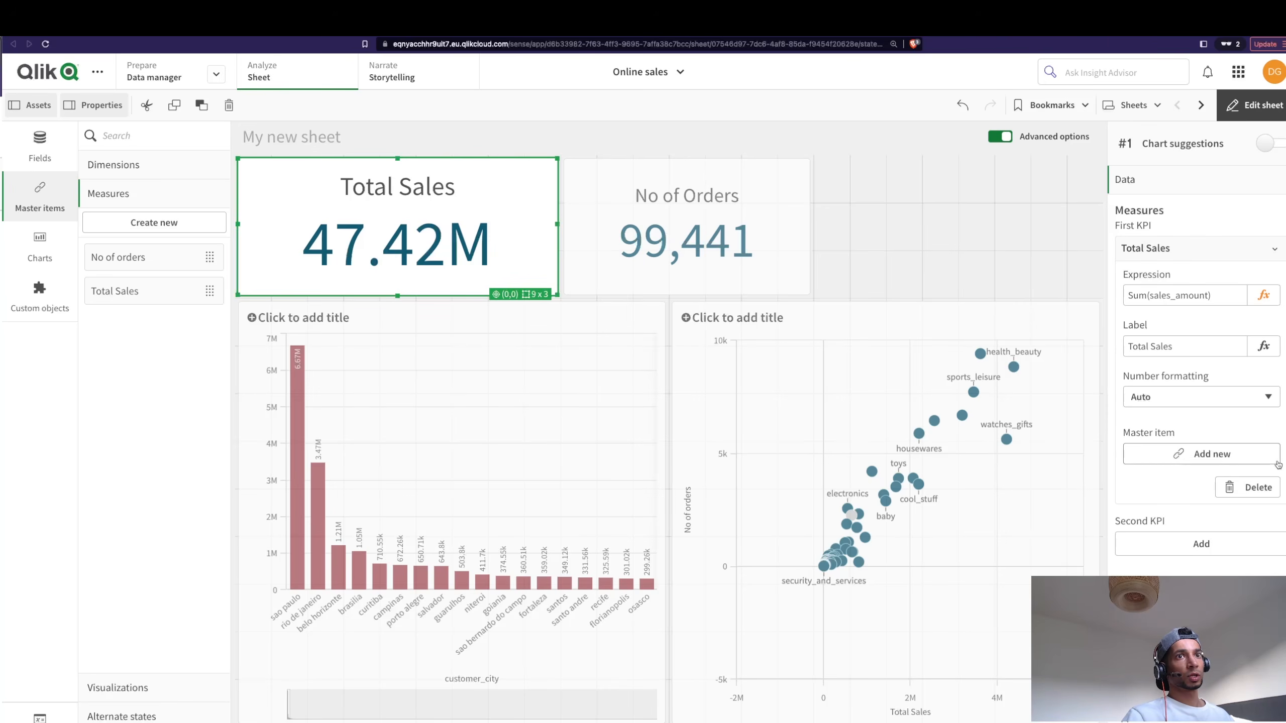
pyautogui.click(1252, 487)
pyautogui.click(1201, 248)
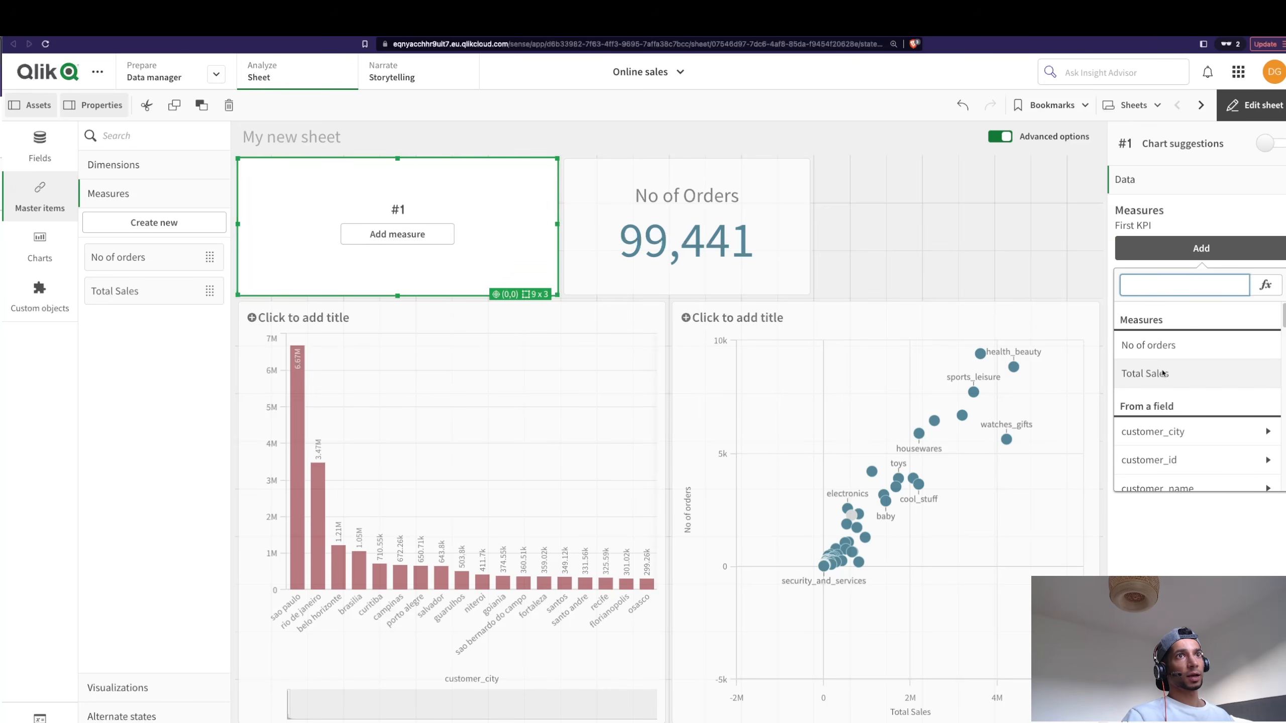
pyautogui.click(1140, 373)
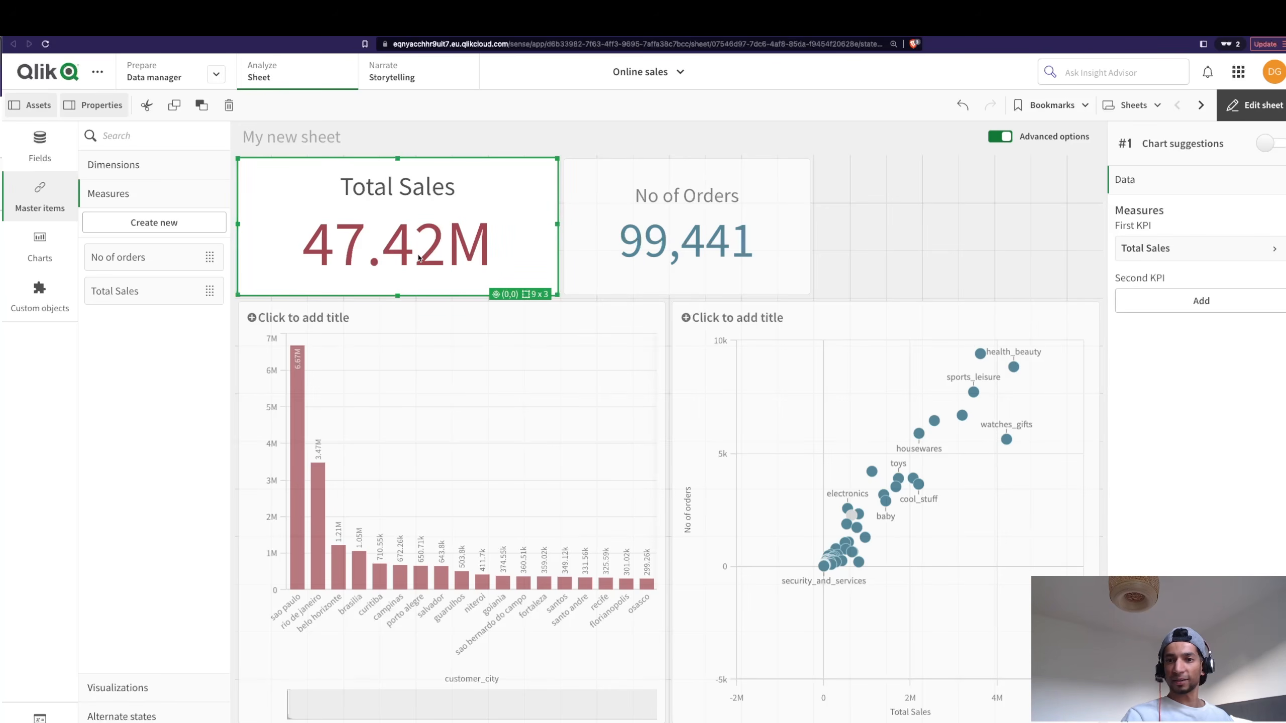
# Set the Total Sales master measure's number formatting to Number with the simple 1,000 format and save it.
pyautogui.click(125, 293)
pyautogui.click(378, 345)
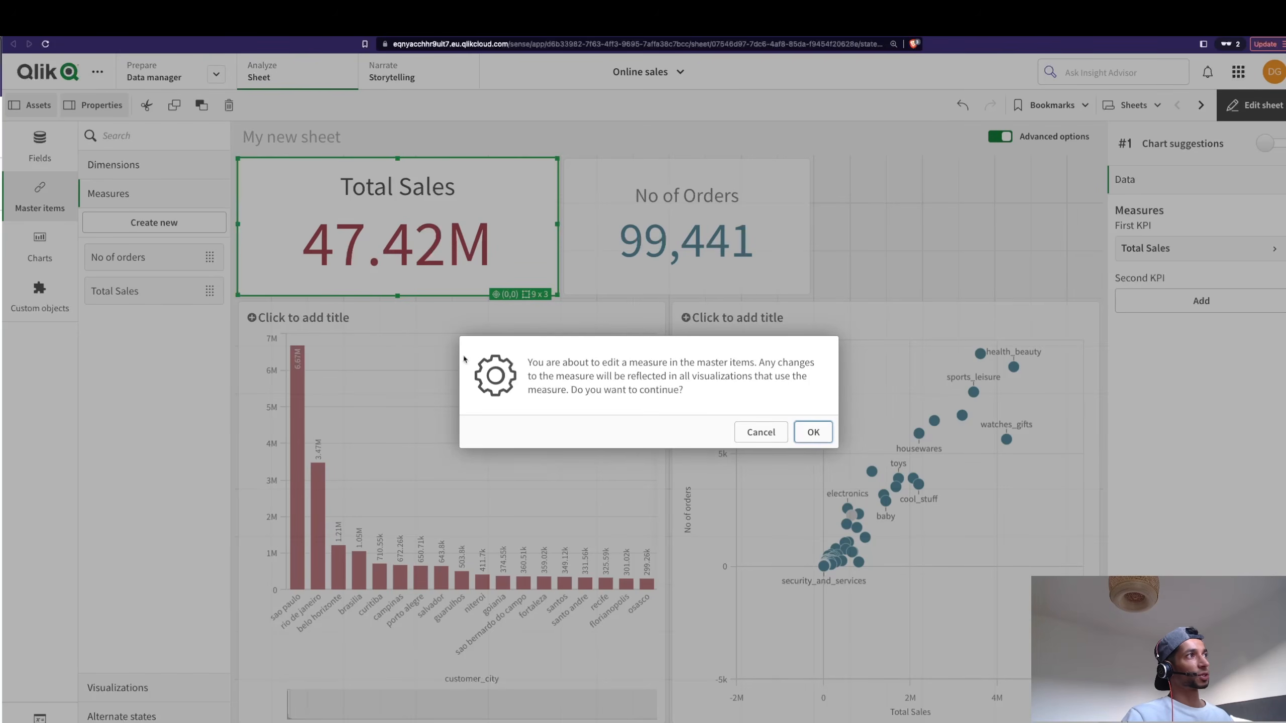
pyautogui.click(816, 435)
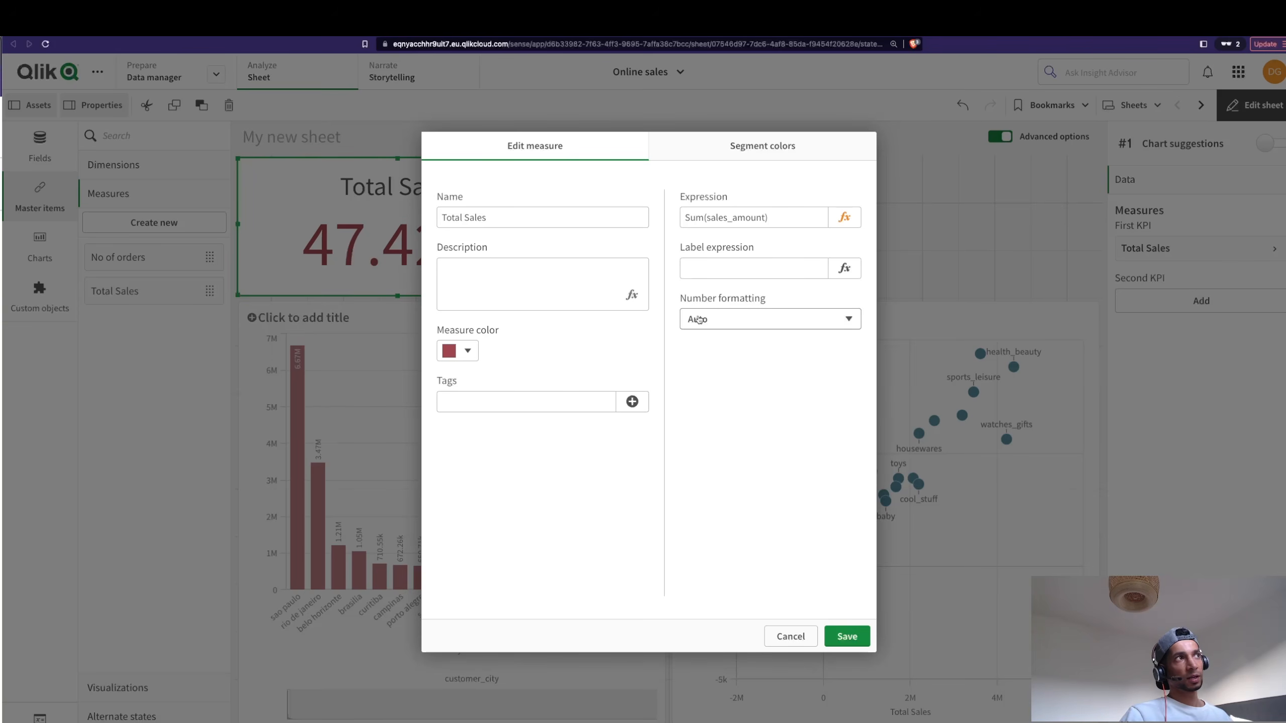
pyautogui.click(698, 321)
pyautogui.click(711, 336)
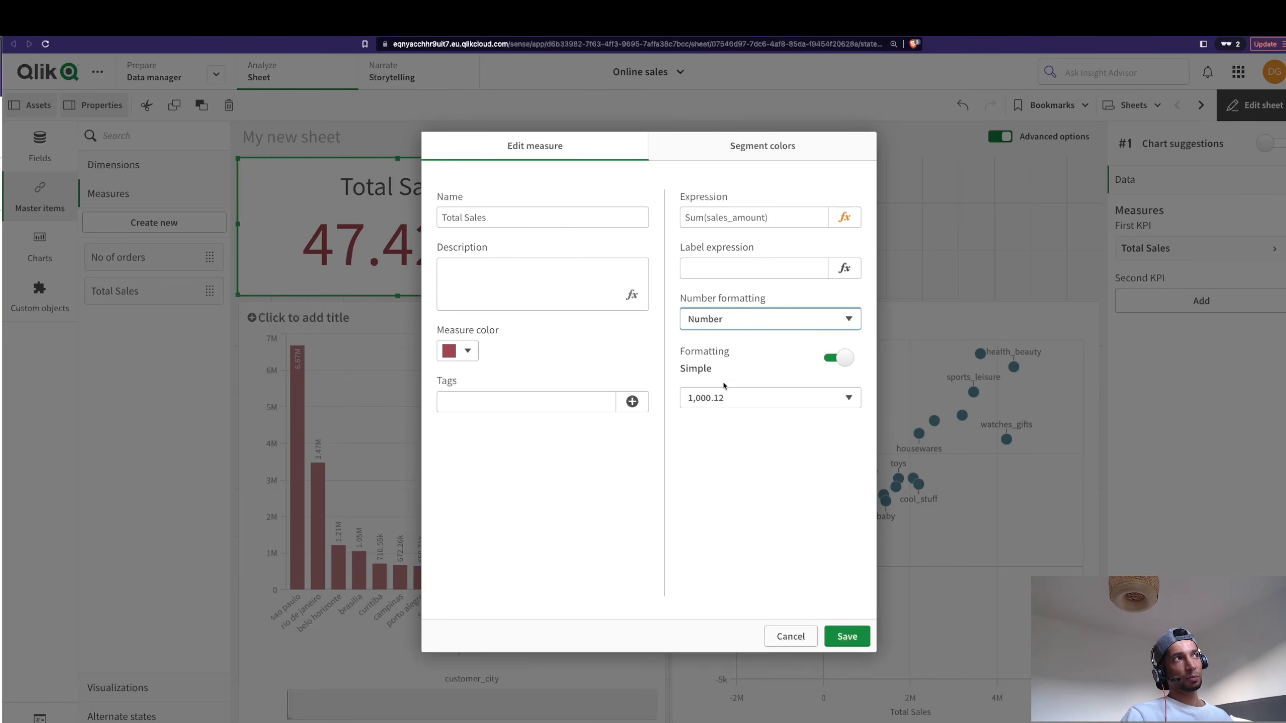
pyautogui.click(718, 398)
pyautogui.click(704, 368)
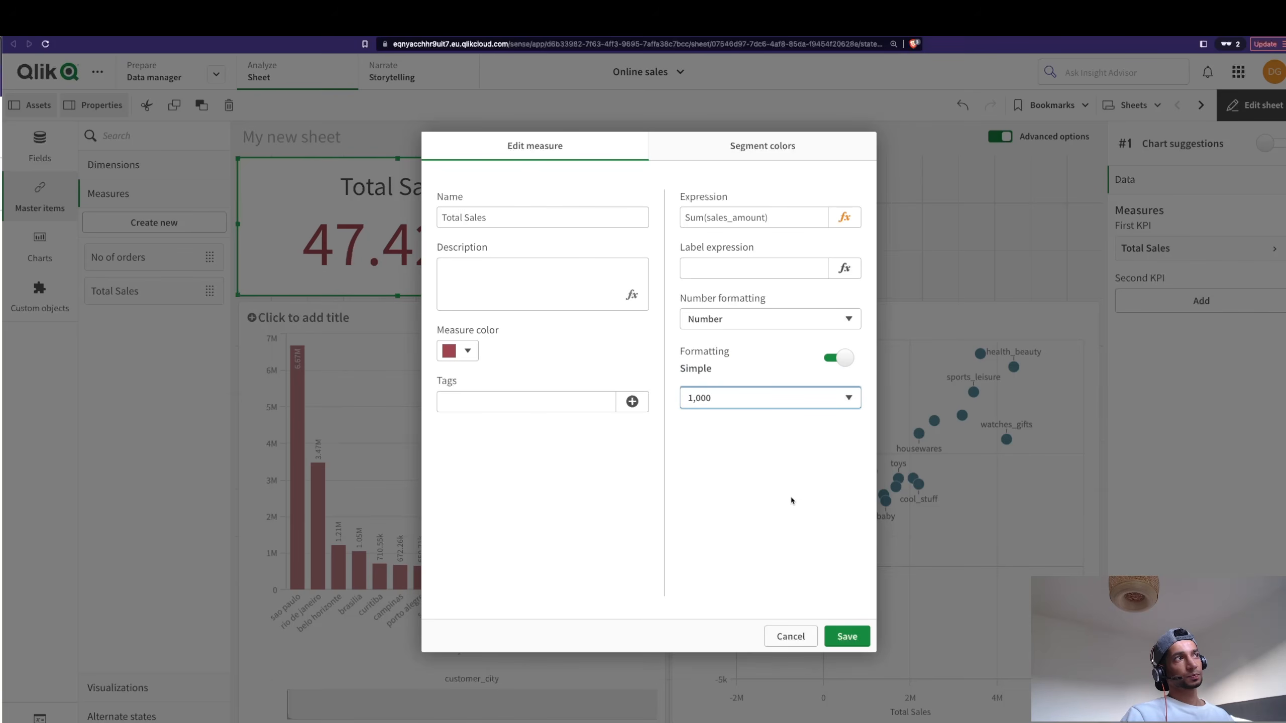
pyautogui.click(855, 637)
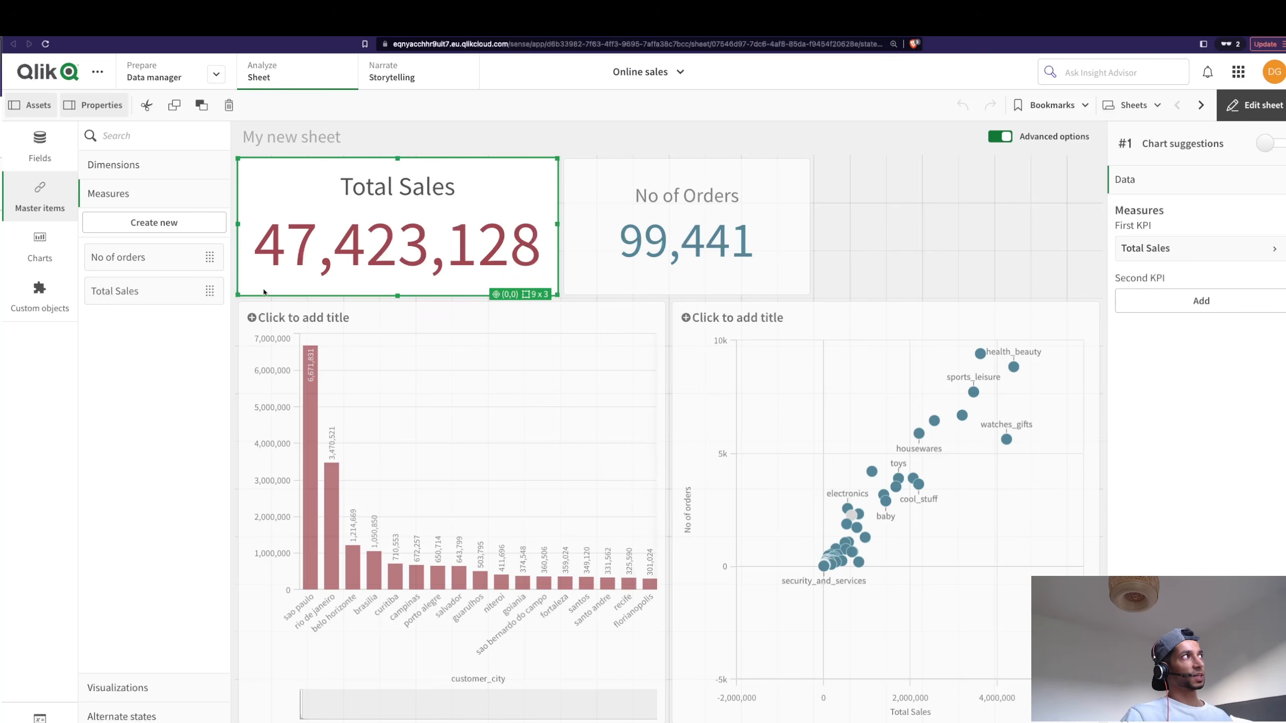
# Set the Total Sales master measure's number formatting back to Auto and save it.
pyautogui.click(151, 291)
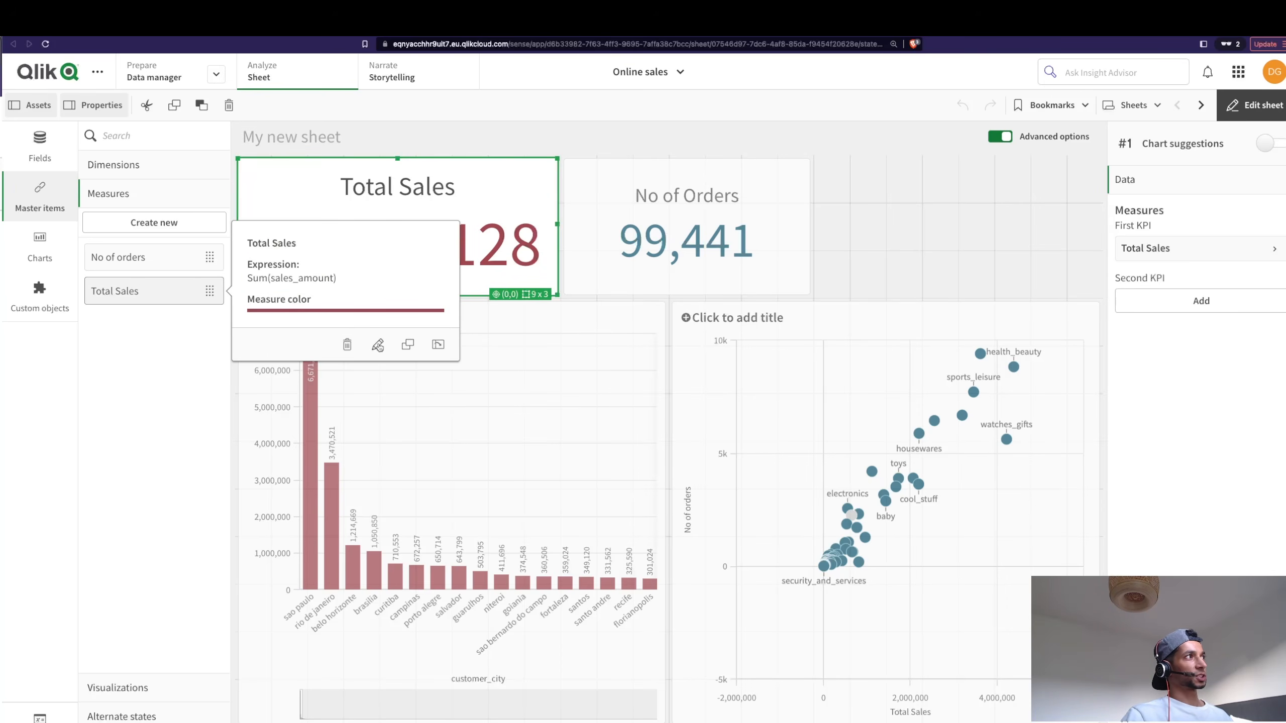
pyautogui.click(378, 345)
pyautogui.click(818, 440)
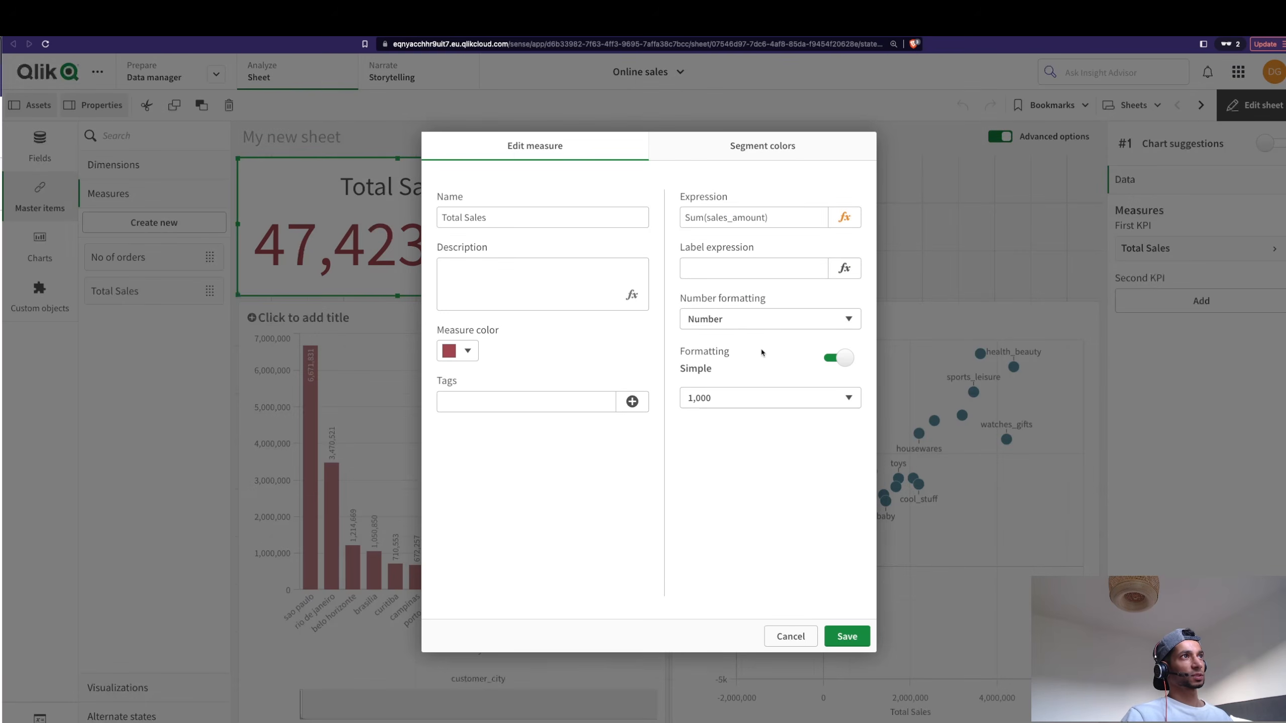
pyautogui.click(708, 400)
pyautogui.click(814, 375)
pyautogui.click(757, 402)
pyautogui.click(756, 349)
pyautogui.click(755, 325)
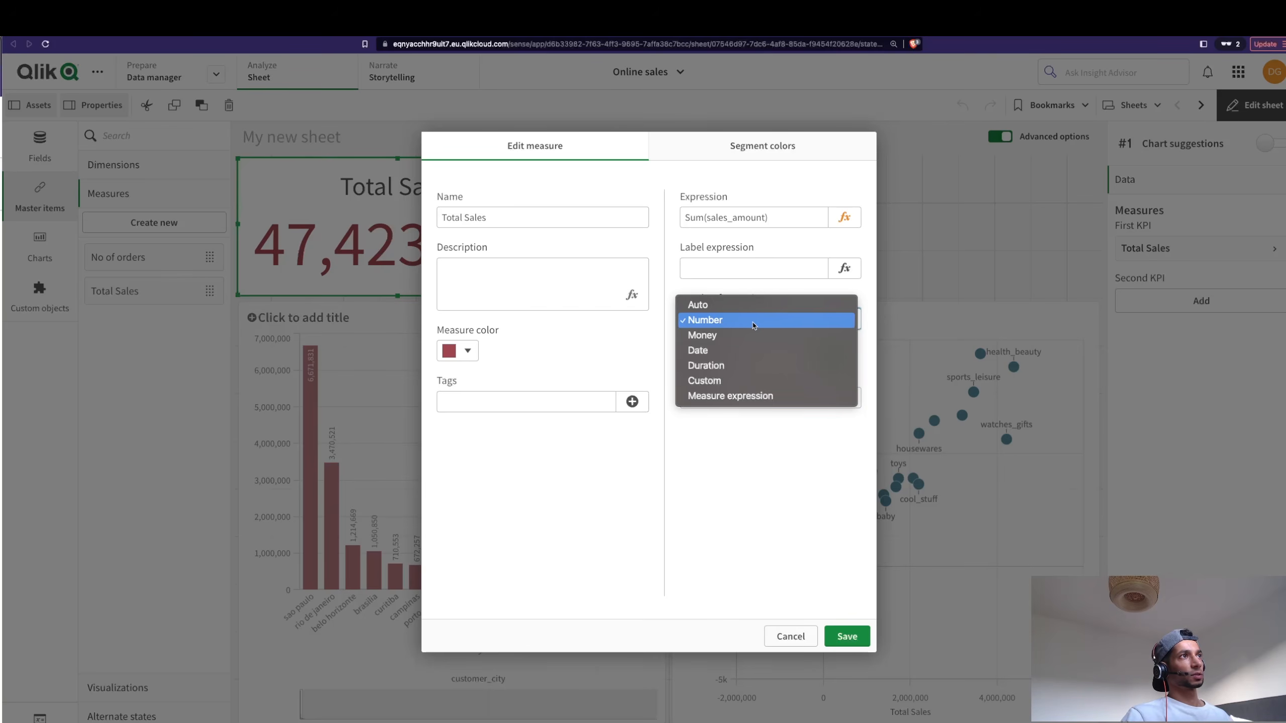
pyautogui.click(733, 308)
pyautogui.click(846, 637)
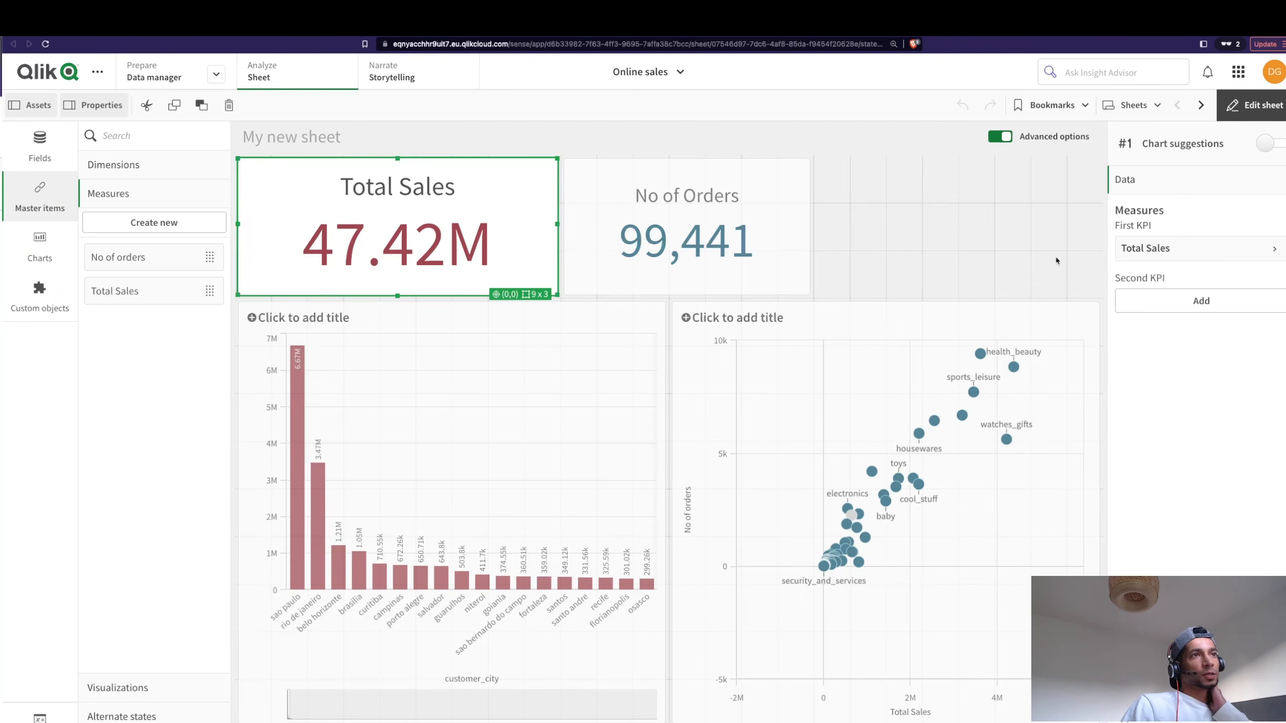
# View the finished sheet outside edit mode with a closer look at the scatter plot, and return to editing with the bar chart selected.
pyautogui.click(1250, 107)
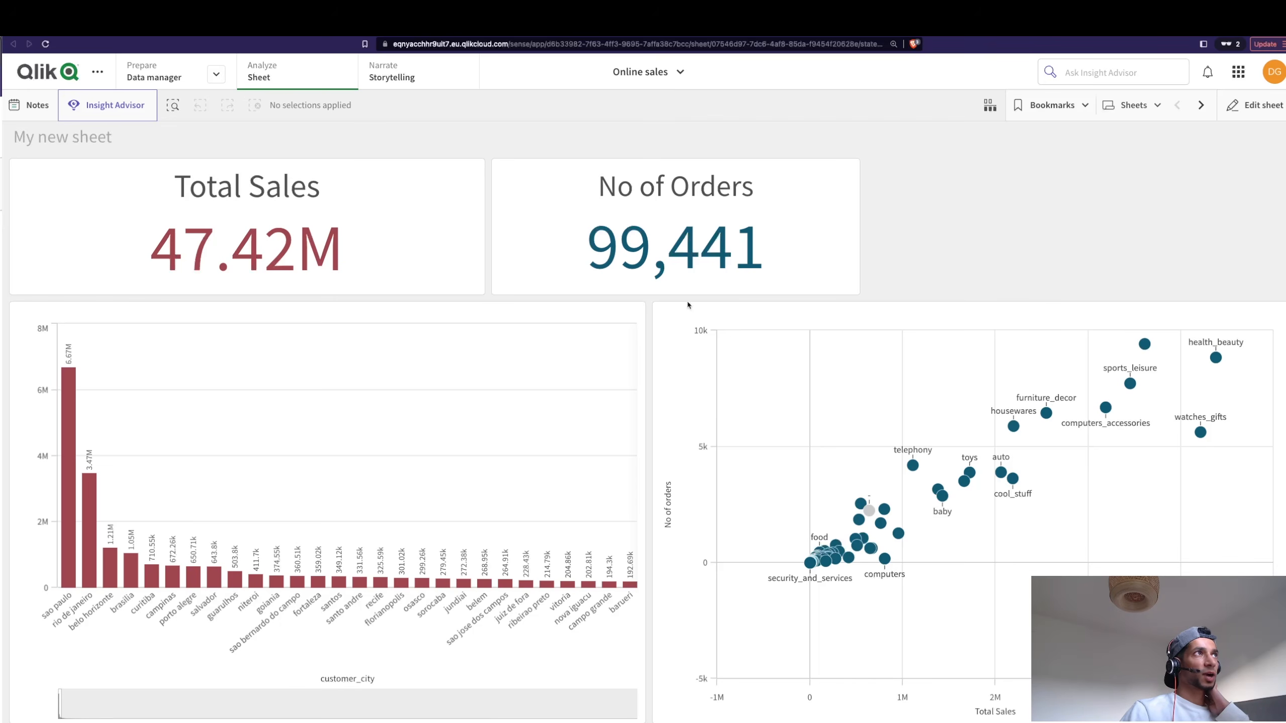
pyautogui.scroll(5, 836, 503)
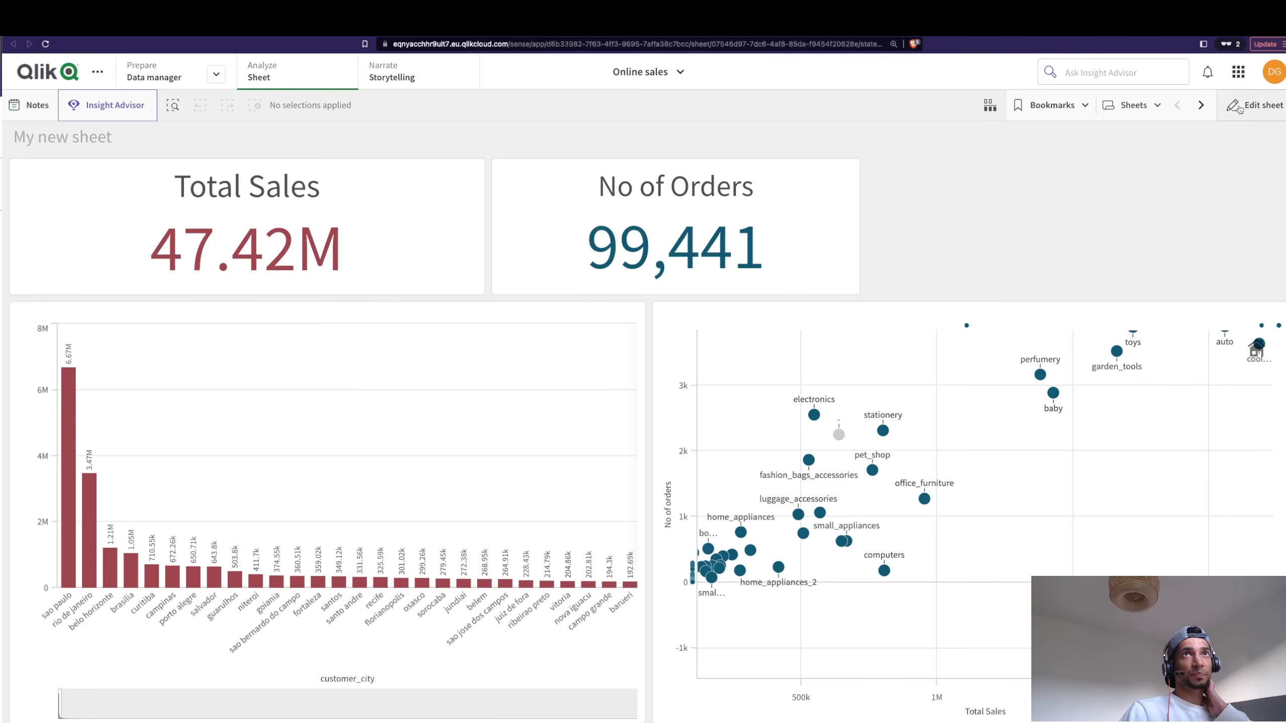
pyautogui.click(1238, 107)
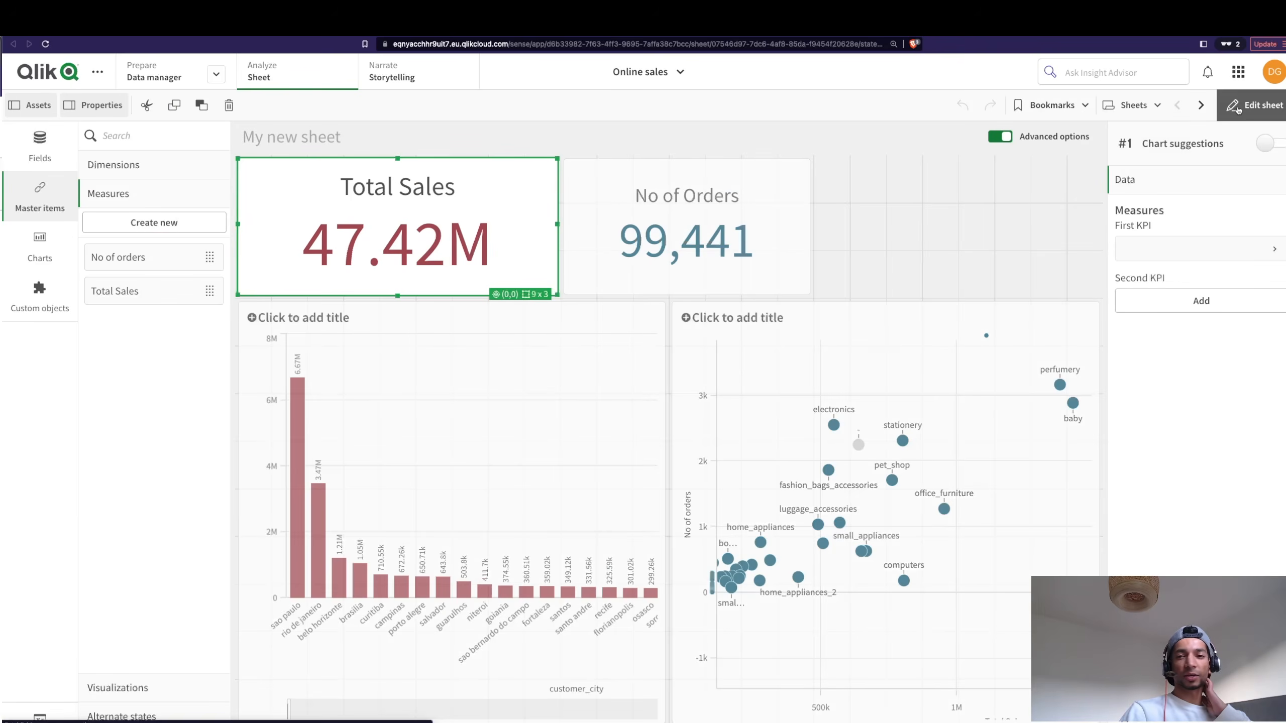
pyautogui.click(713, 561)
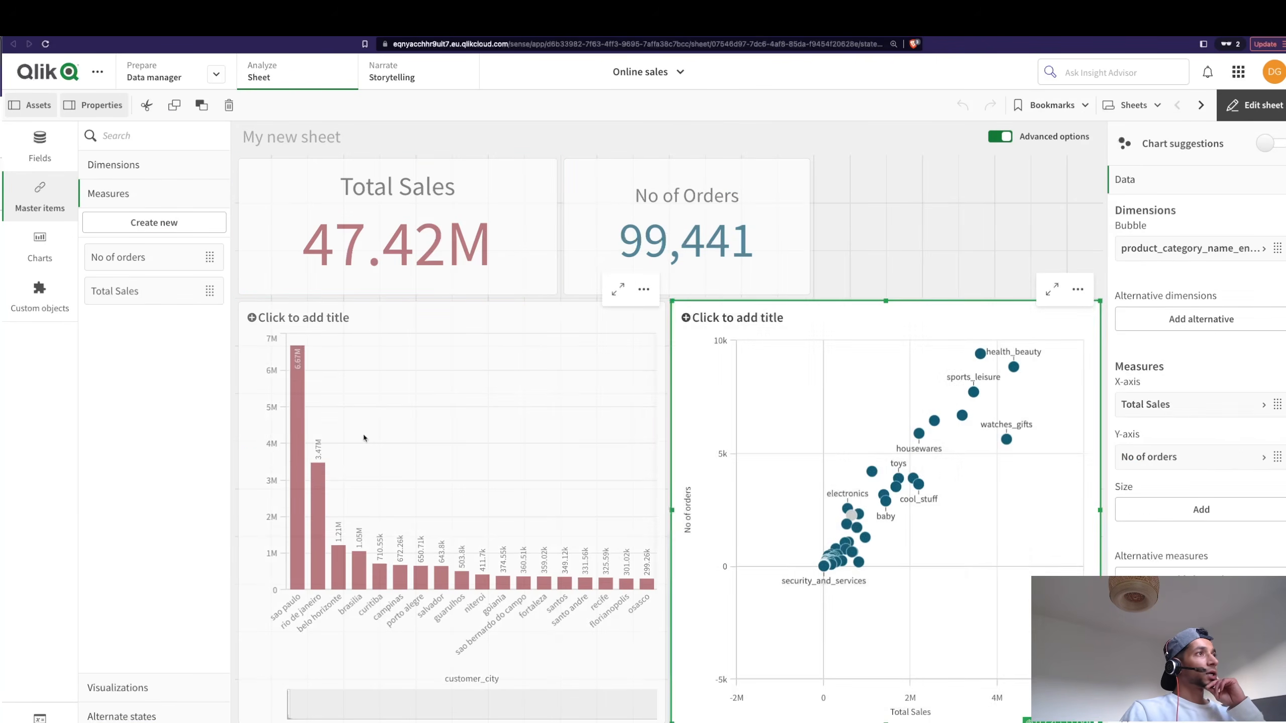
pyautogui.click(389, 411)
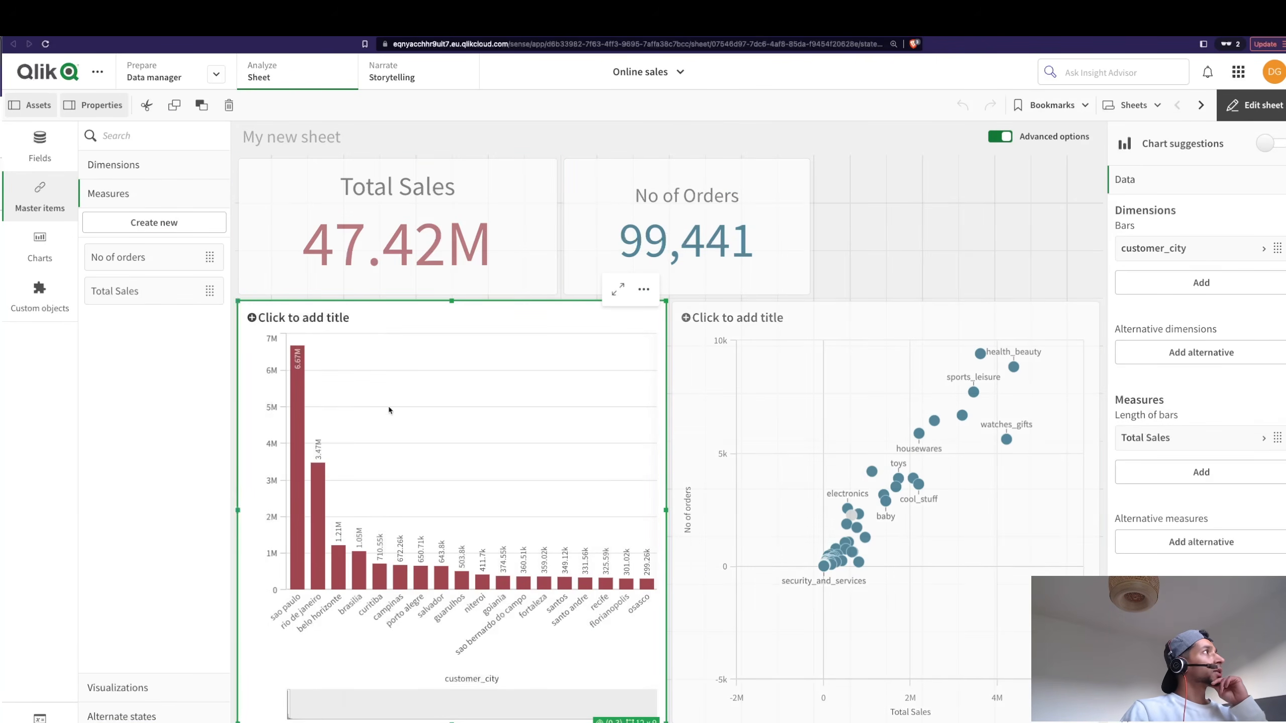
# Switch to the data model viewer and move the product_category_name_translation table up, level with the upper part of olist_products_dataset.
pyautogui.click(100, 37)
pyautogui.click(217, 32)
pyautogui.scroll(1, 387, 399)
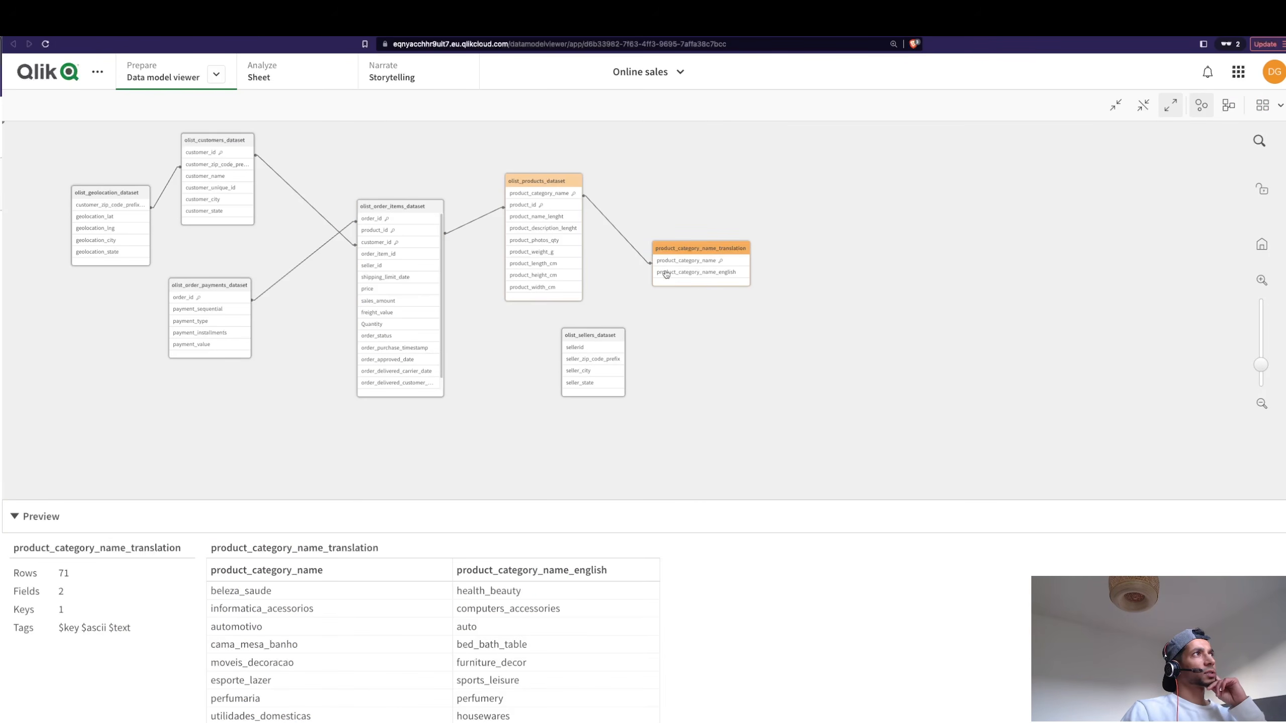
pyautogui.moveTo(687, 274); pyautogui.dragTo(656, 185)
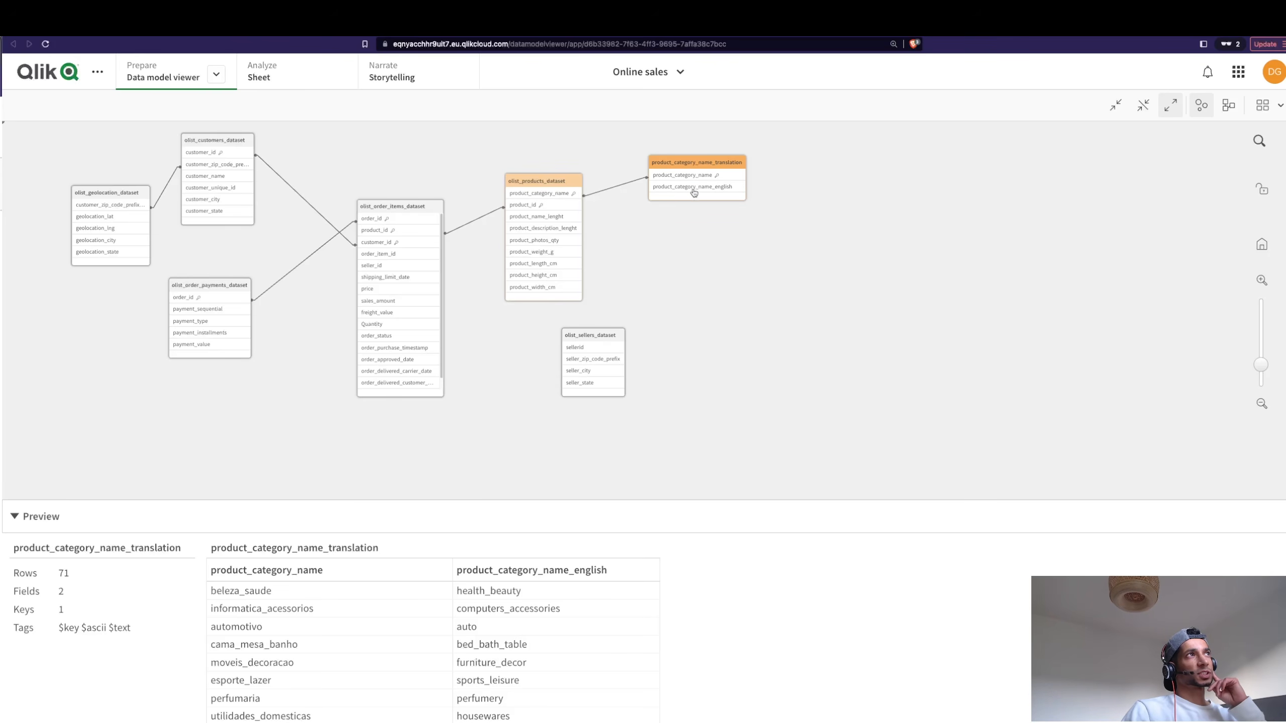
pyautogui.moveTo(694, 168); pyautogui.dragTo(687, 198)
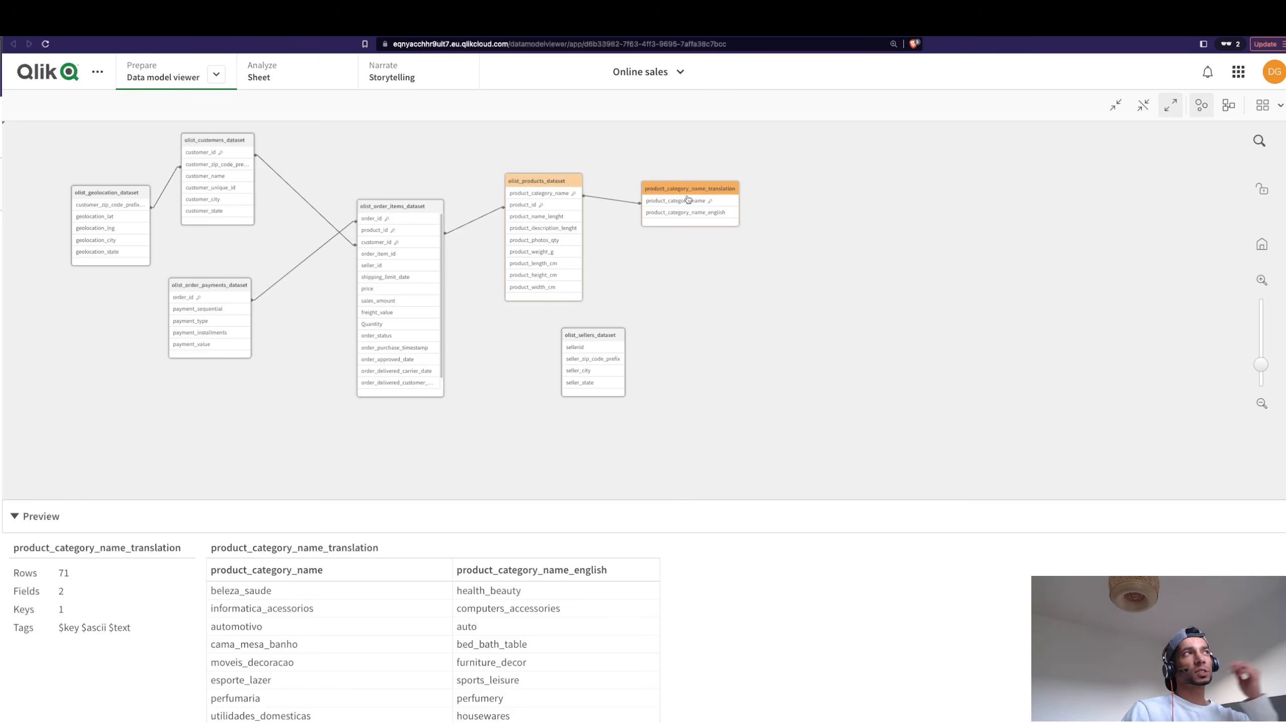
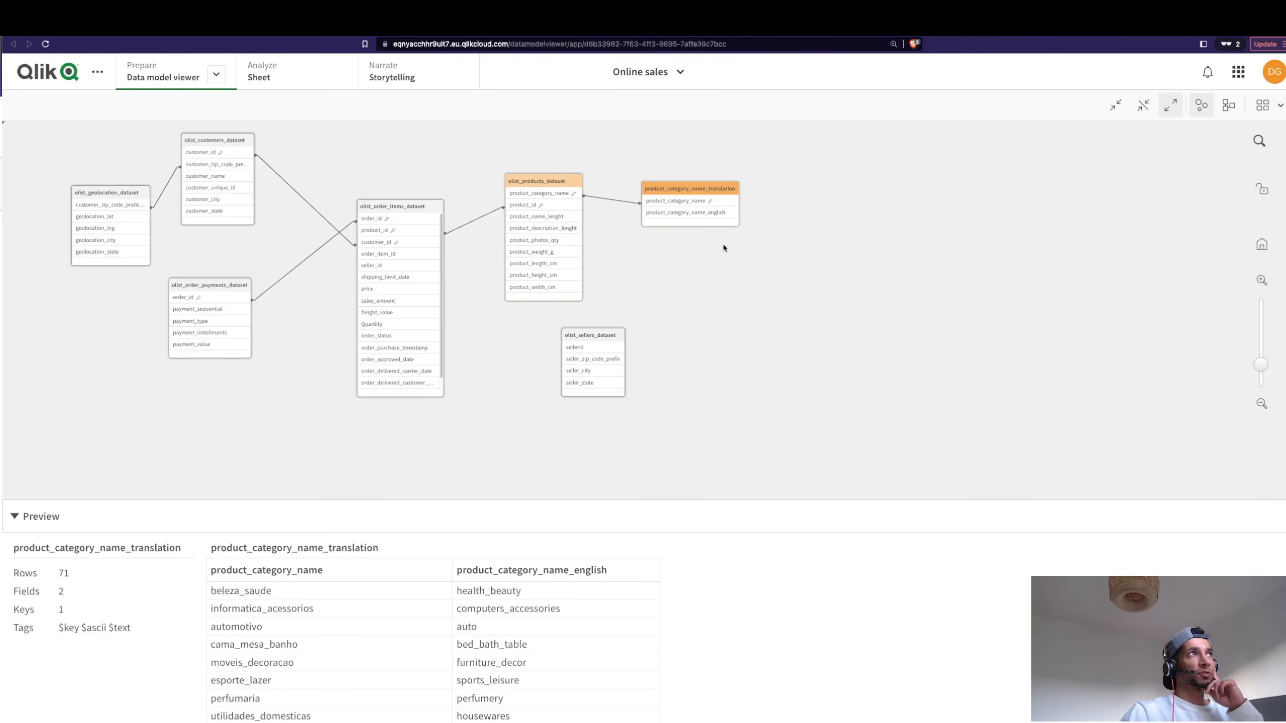
# Examine the product_category_name field of the product_category_name_translation table in the data model and shift the table slightly away from olist_products_dataset.
pyautogui.click(689, 202)
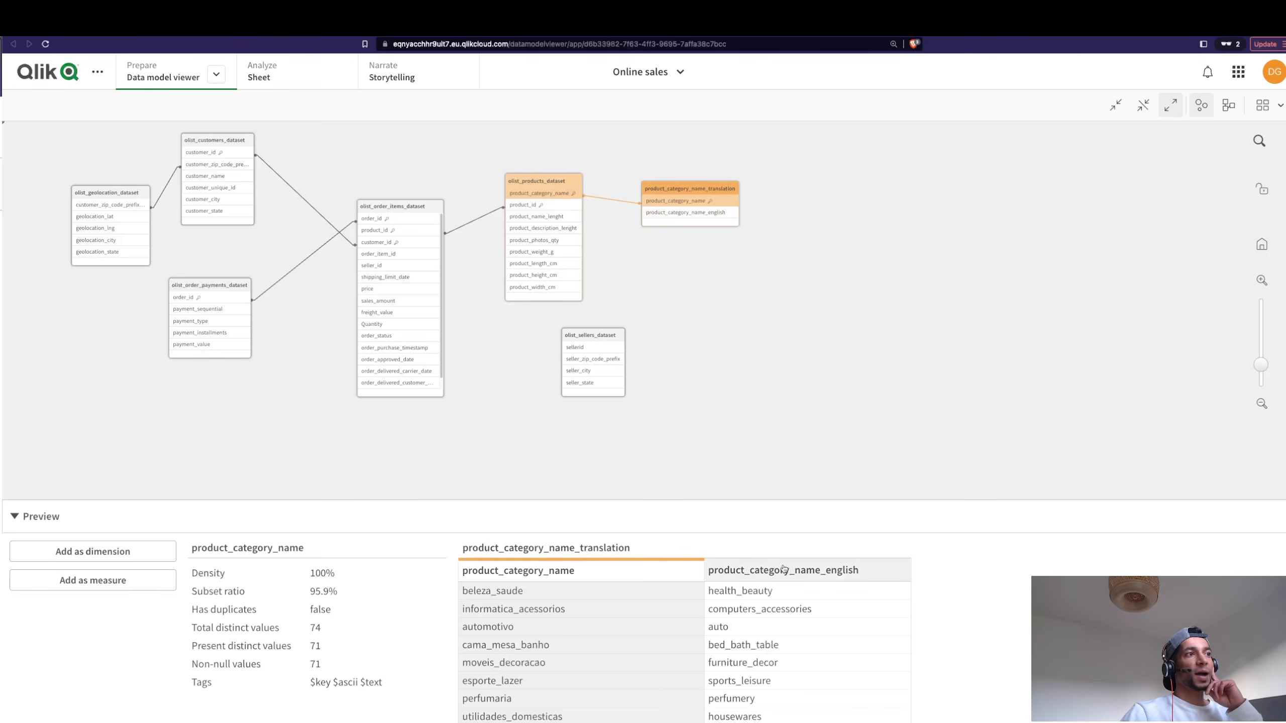
pyautogui.click(705, 192)
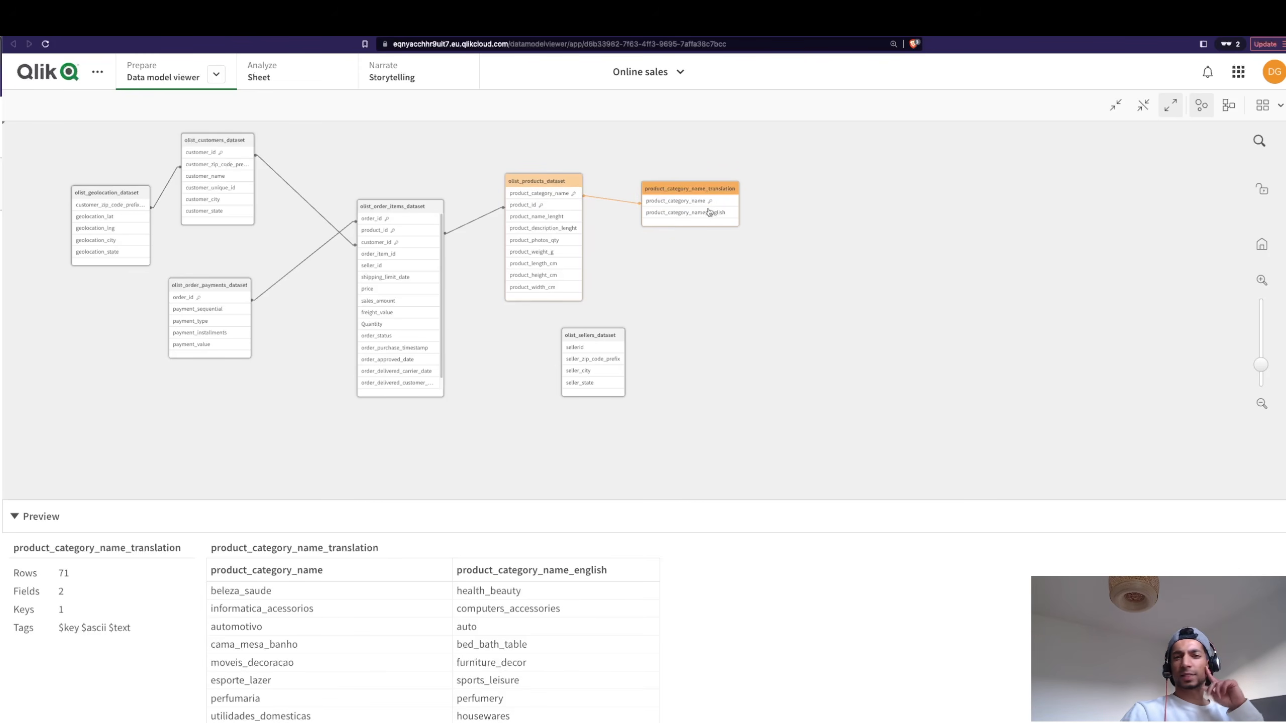
pyautogui.moveTo(709, 209)
pyautogui.mouseDown()
pyautogui.moveTo(580, 205)
pyautogui.moveTo(699, 205)
pyautogui.mouseUp()
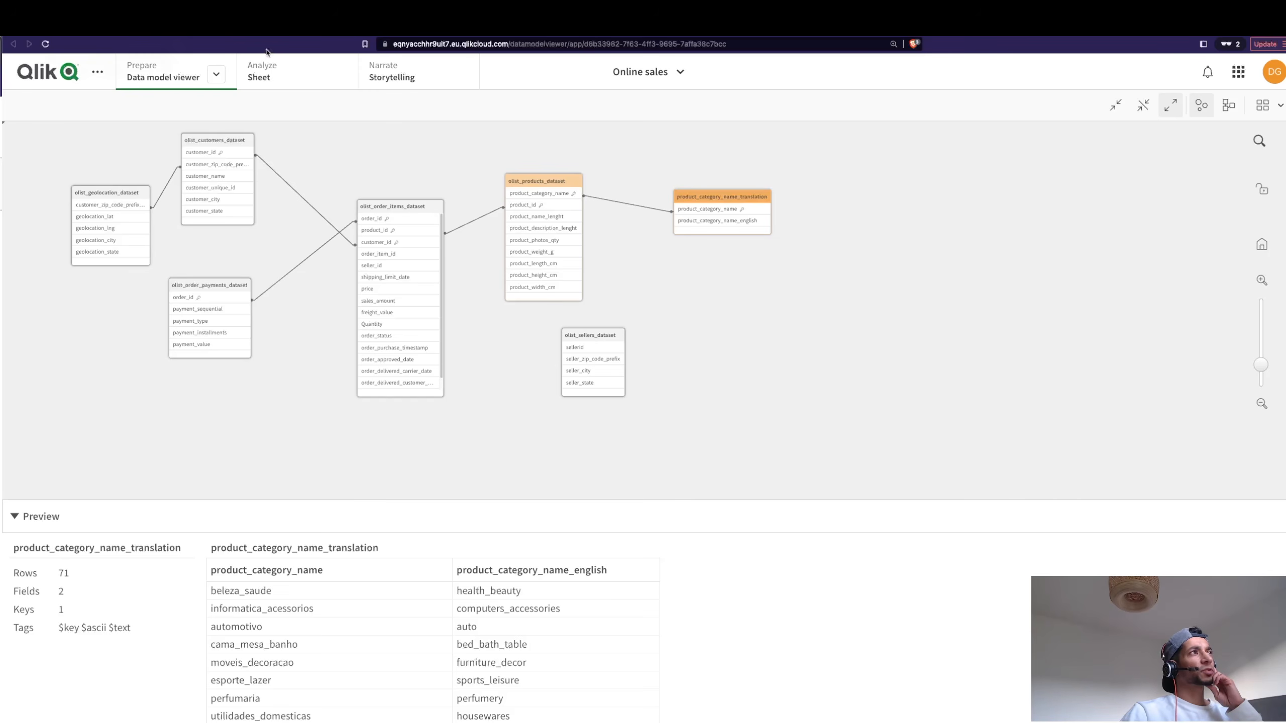
# In the data load script, move the product_category_name_translation load block directly below the olist_products_dataset load.
pyautogui.click(136, 27)
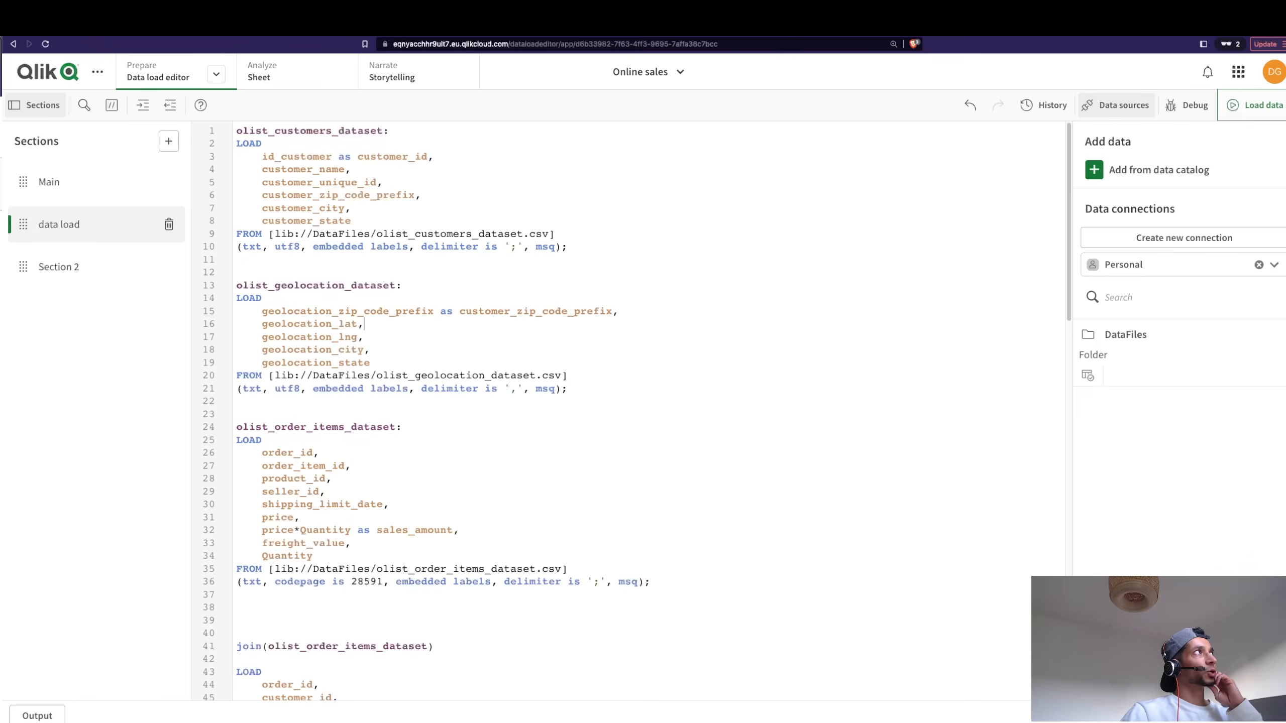
pyautogui.scroll(-20, 363, 448)
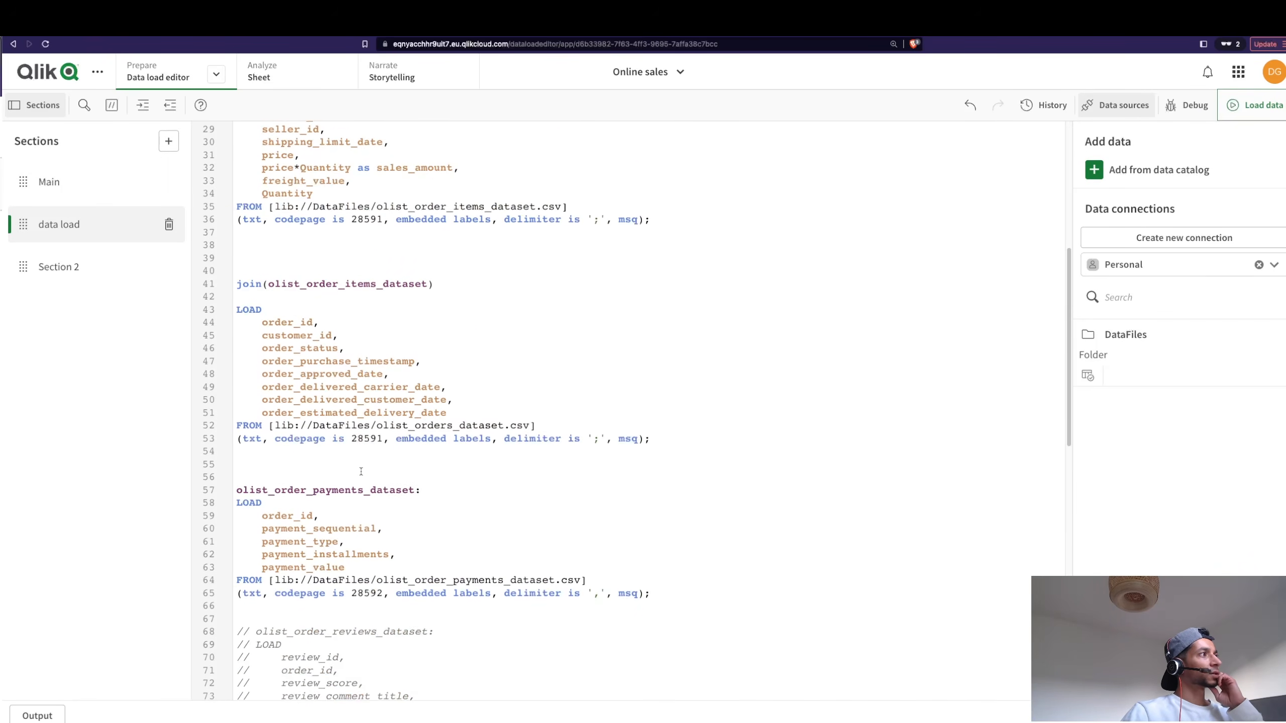
pyautogui.moveTo(597, 630); pyautogui.dragTo(227, 555)
pyautogui.press('super+c')
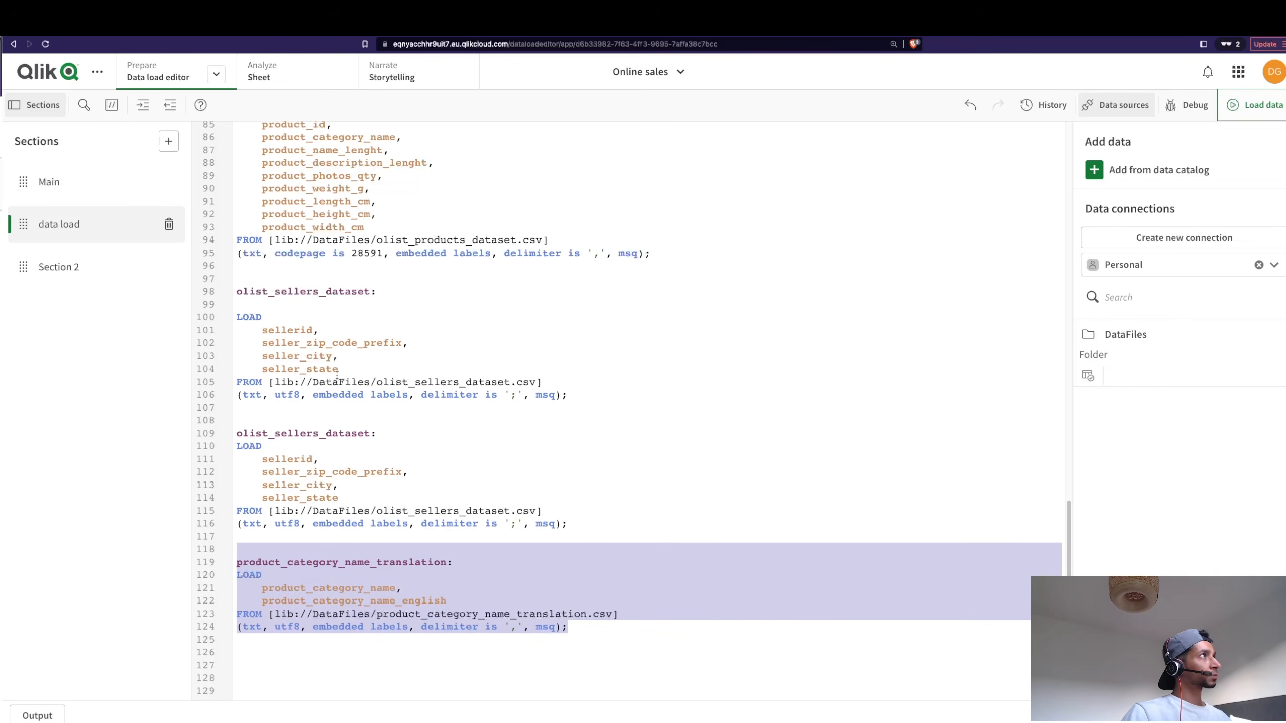
pyautogui.scroll(5, 338, 378)
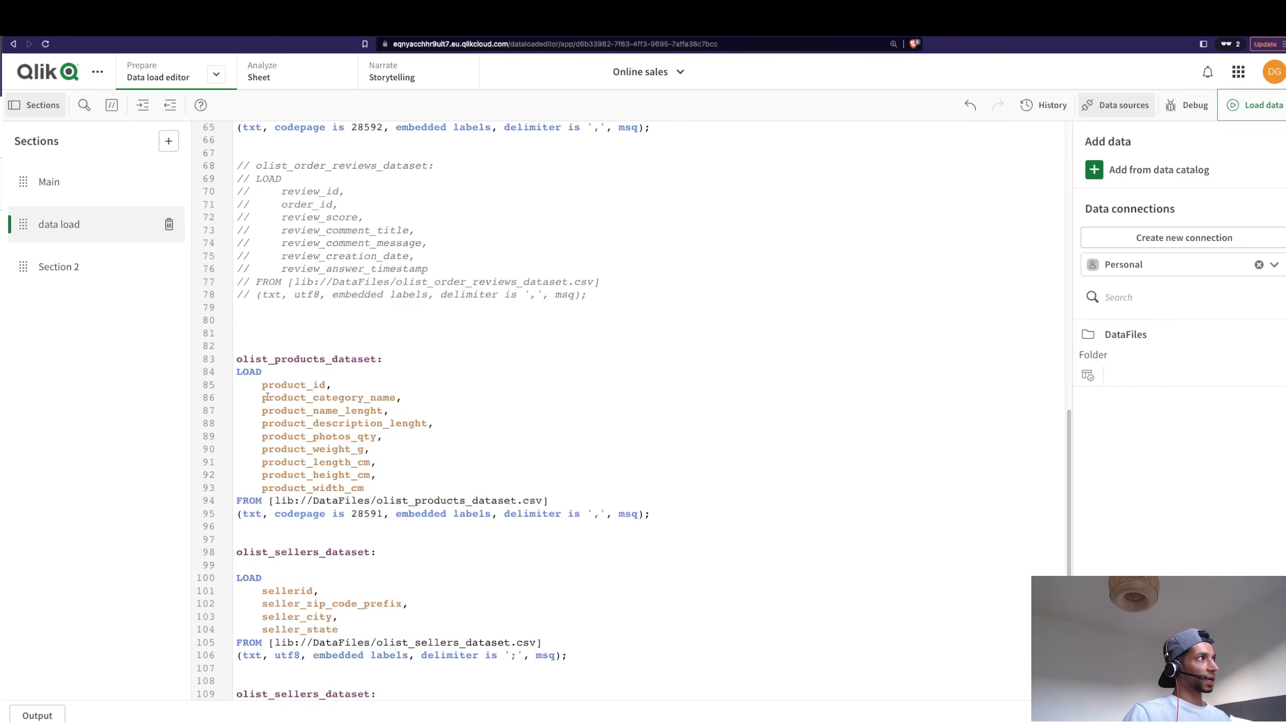
pyautogui.moveTo(262, 398); pyautogui.dragTo(402, 401)
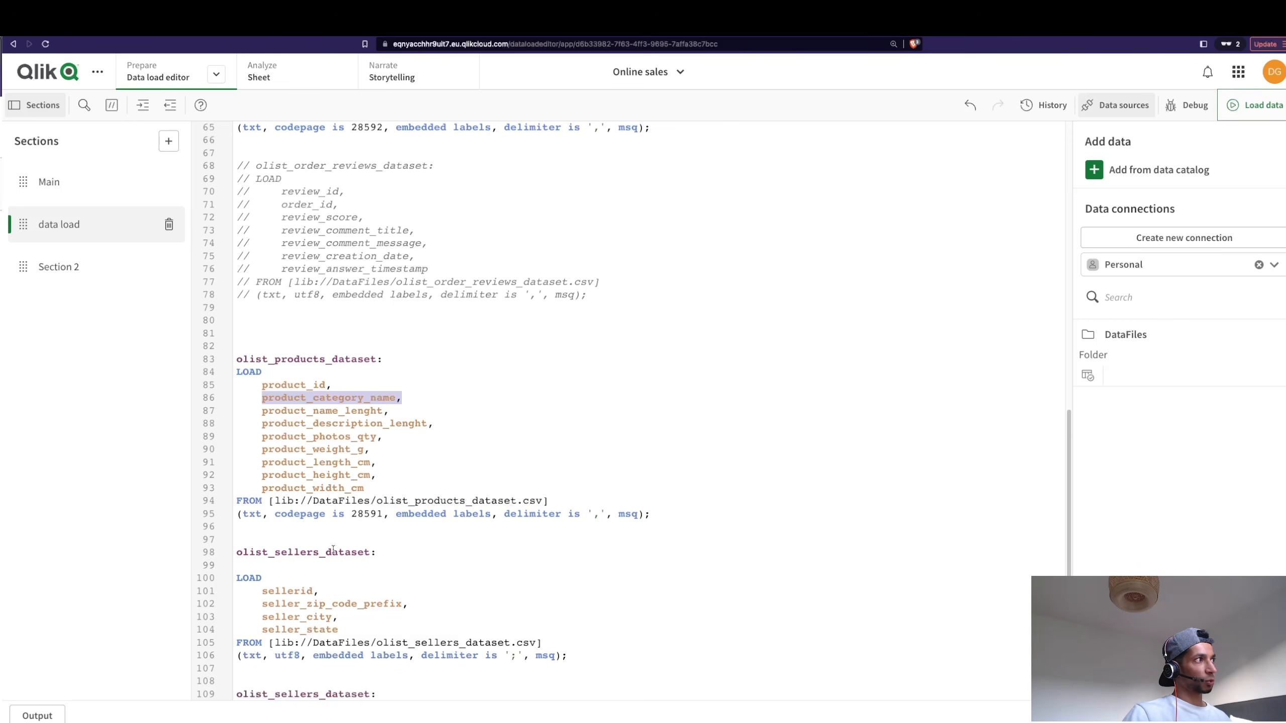
pyautogui.click(304, 530)
pyautogui.press('super+v')
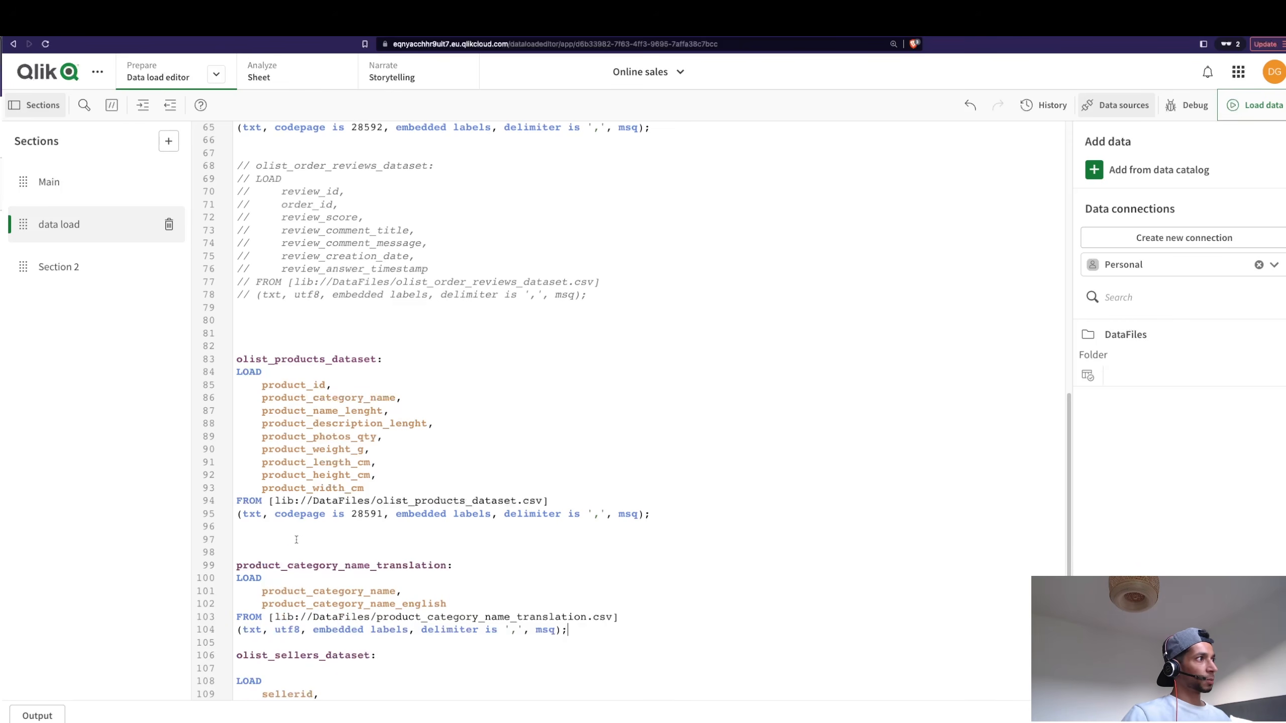
# Replace the product_category_name_translation label above the moved load block with an empty Join() prefix.
pyautogui.moveTo(400, 590); pyautogui.dragTo(244, 589)
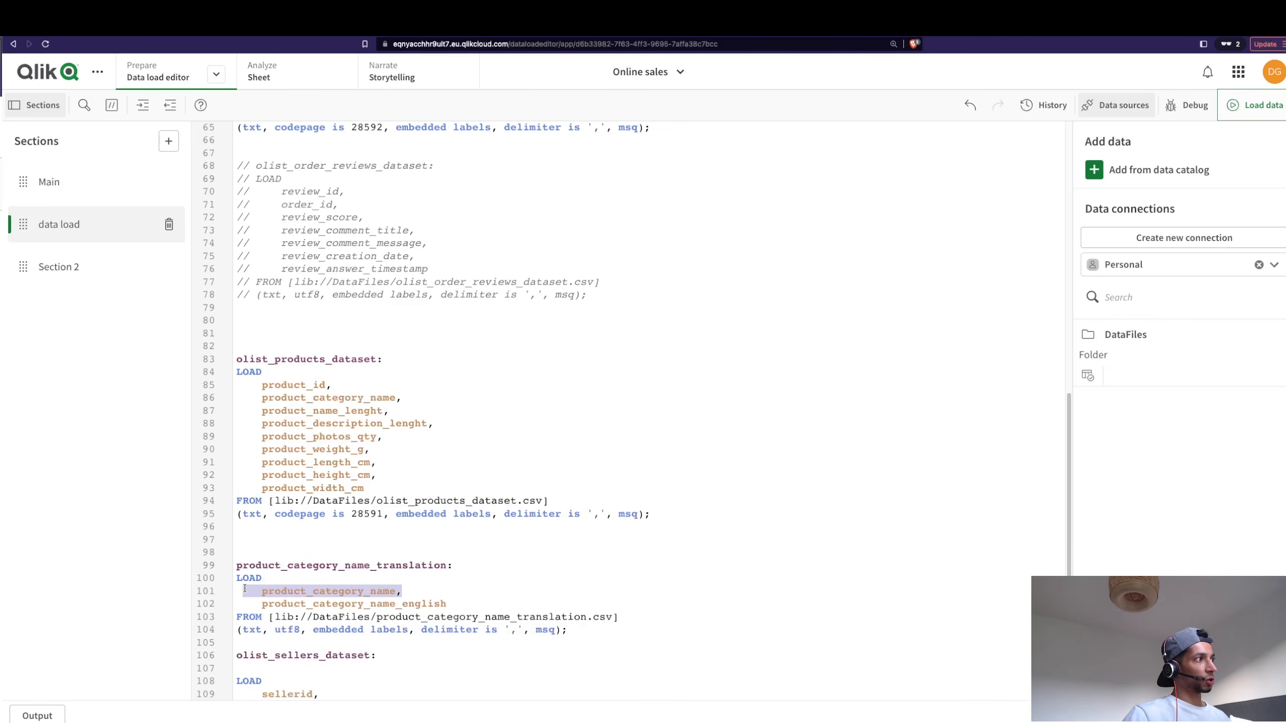
pyautogui.doubleClick(251, 563)
pyautogui.write('Joi')
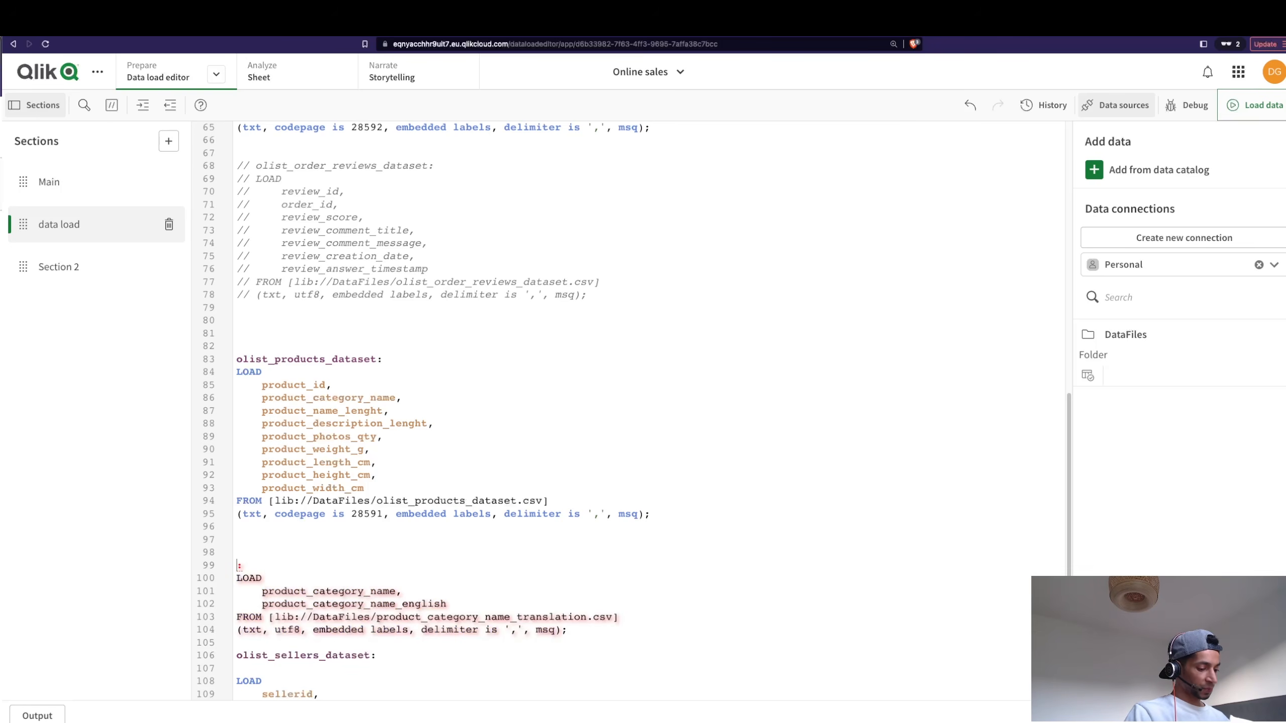
pyautogui.write('n')
pyautogui.press('Right')
pyautogui.press('BackSpace')
pyautogui.write('()')
pyautogui.scroll(-1, 254, 491)
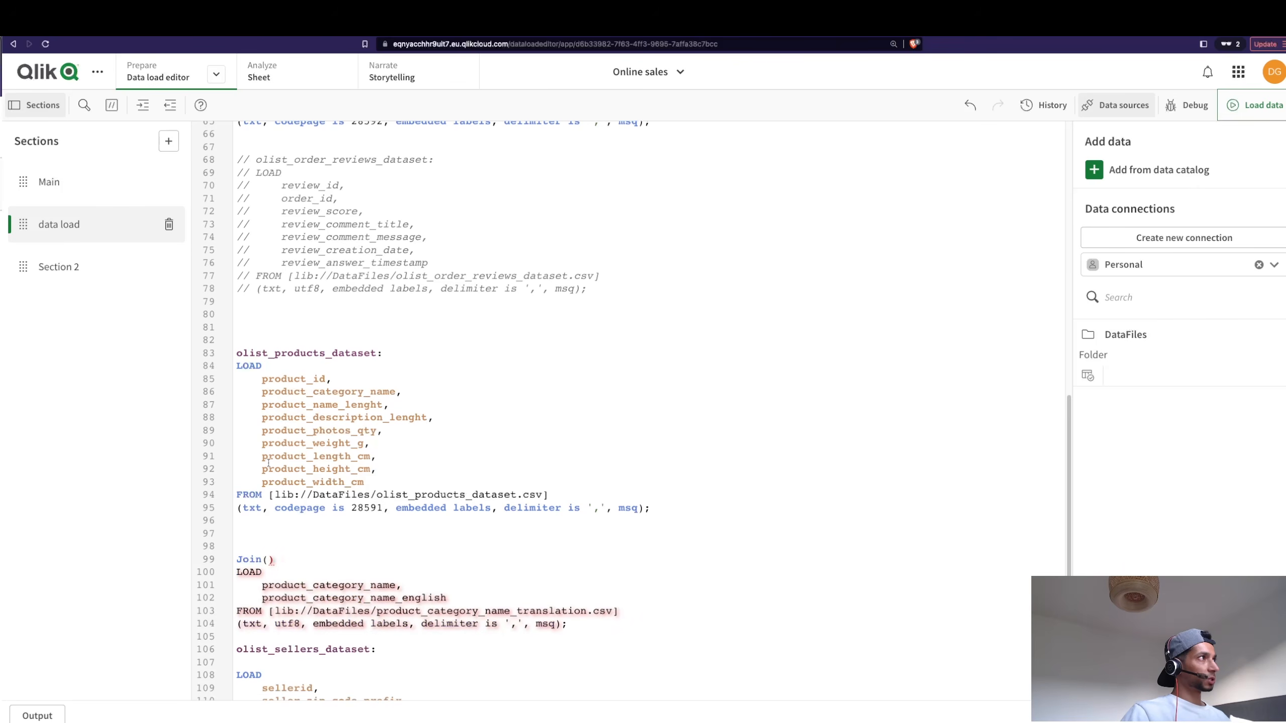
# Enter olist_products_dataset as the join's target table and make the prefix a Left Join.
pyautogui.doubleClick(342, 357)
pyautogui.hotkey('ctrl', 'c')
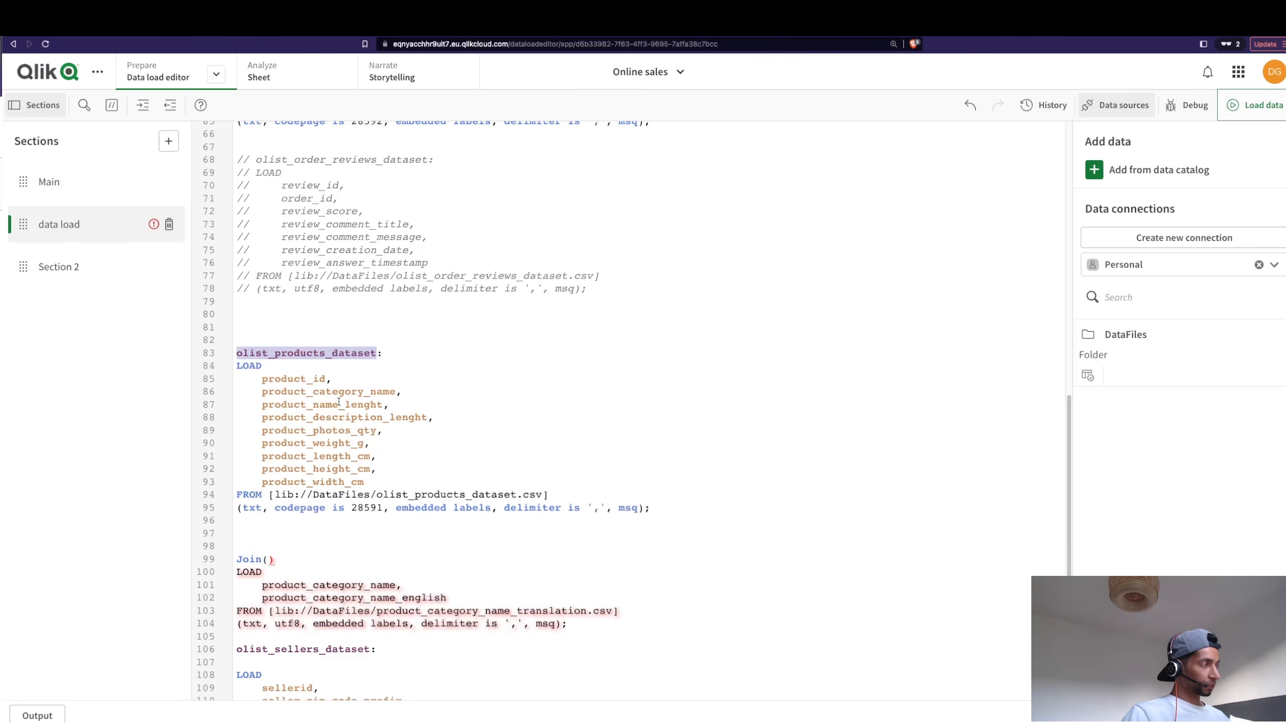
pyautogui.click(269, 559)
pyautogui.hotkey('ctrl', 'v')
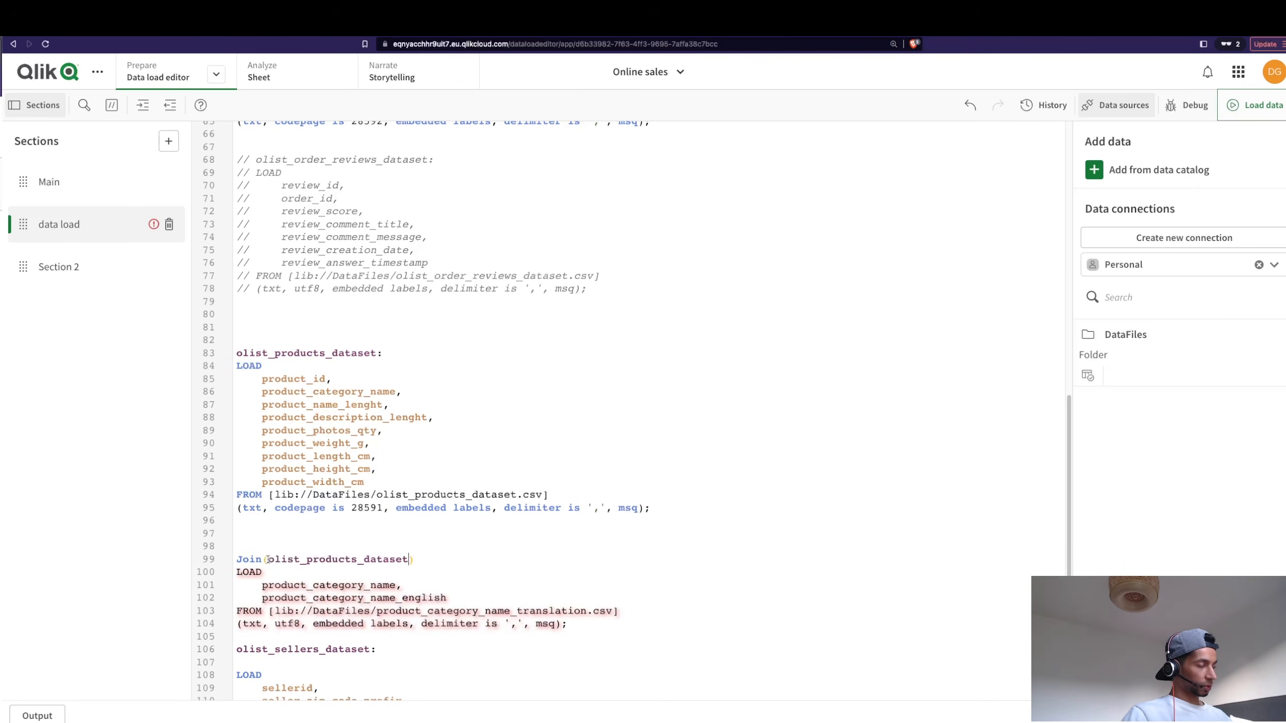
pyautogui.click(242, 560)
pyautogui.write('Left')
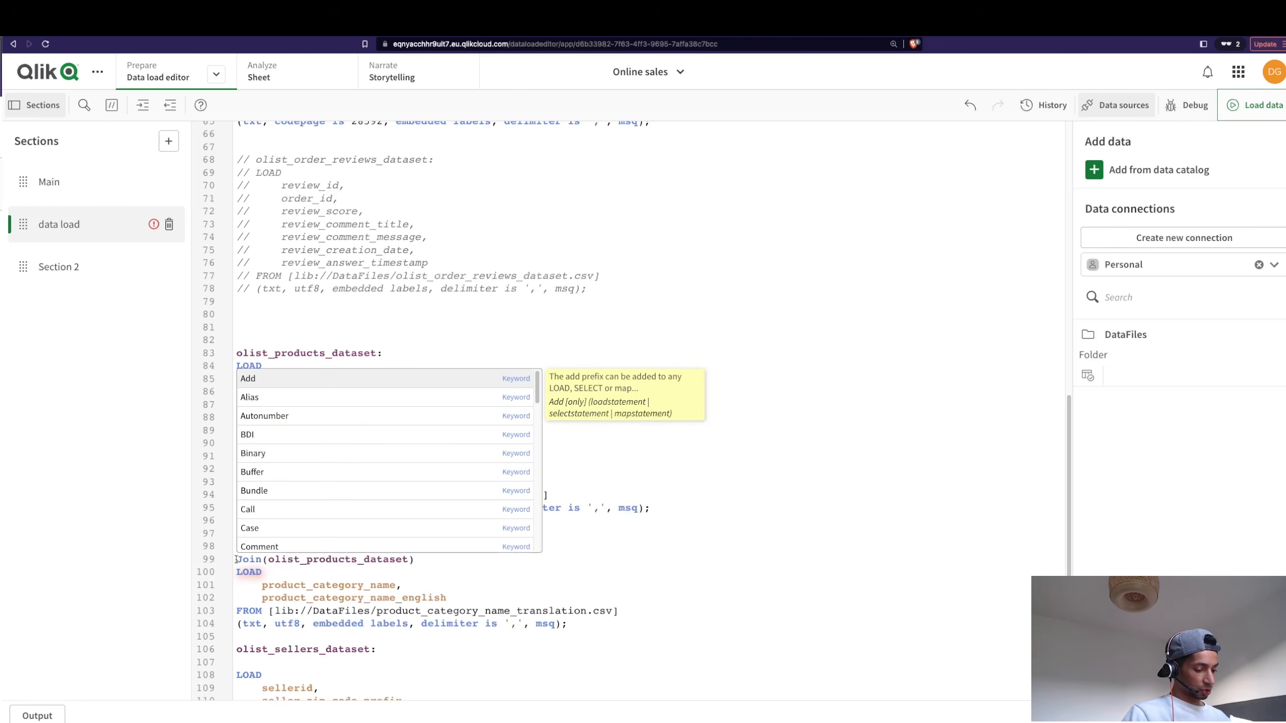
pyautogui.click(304, 498)
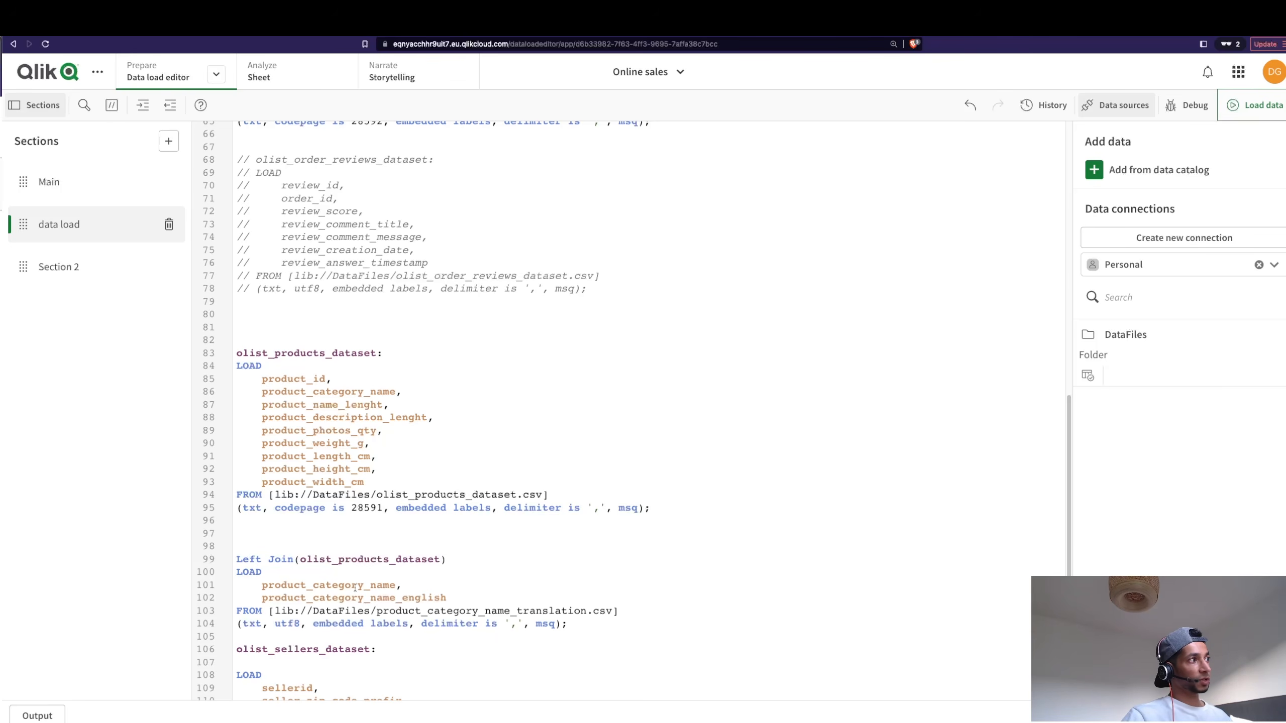
# Compare the shared product_category_name field in the left-joined load and in the olist_products_dataset load.
pyautogui.moveTo(377, 585); pyautogui.dragTo(294, 586)
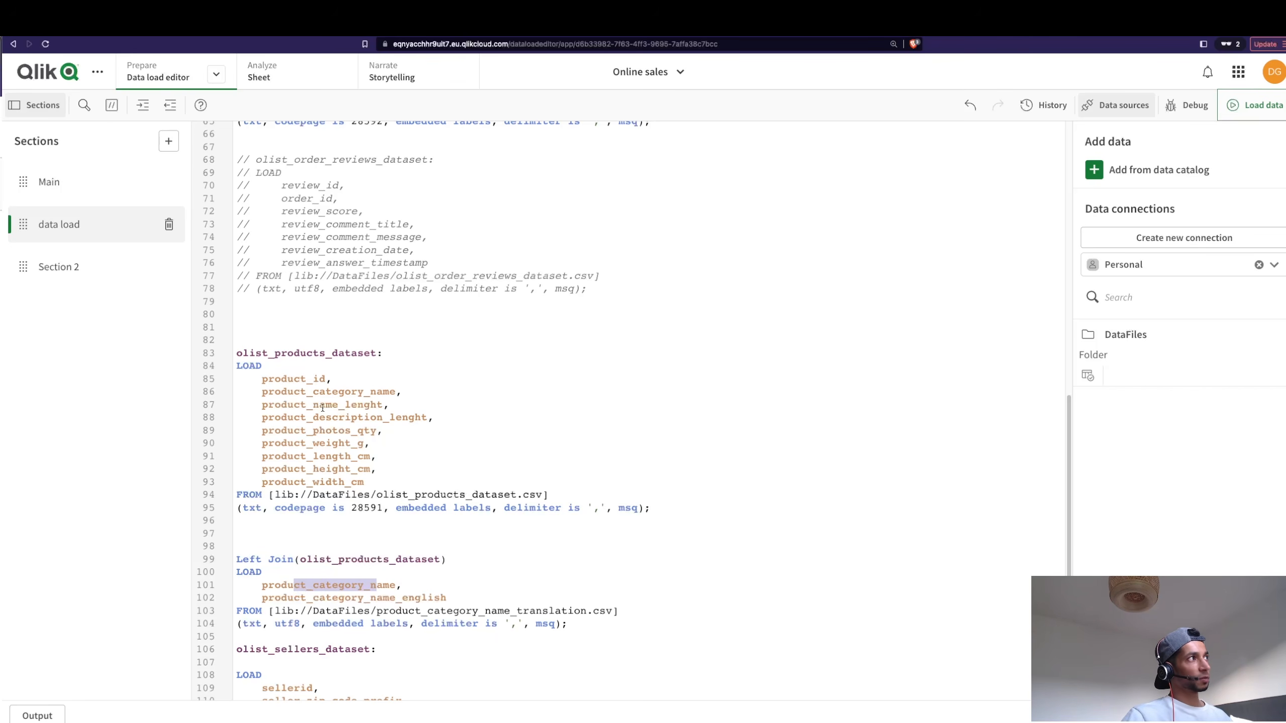
pyautogui.moveTo(281, 391); pyautogui.dragTo(387, 391)
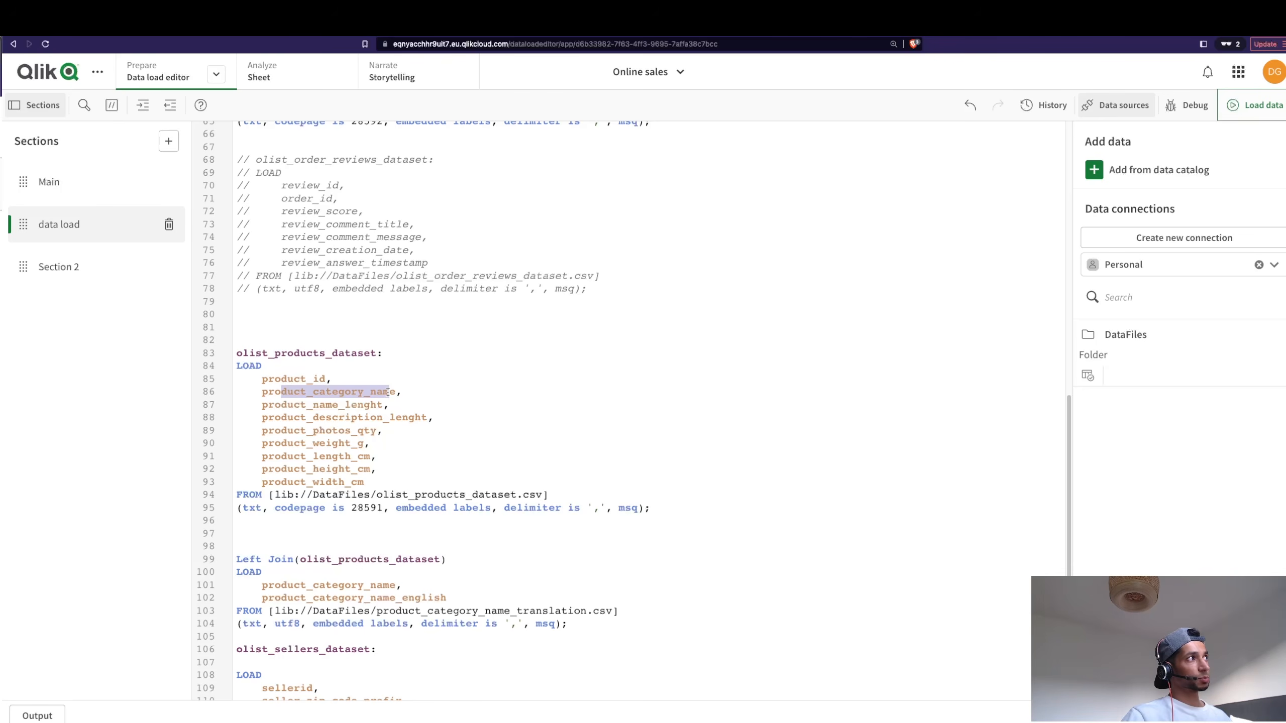
pyautogui.moveTo(325, 589); pyautogui.dragTo(448, 559)
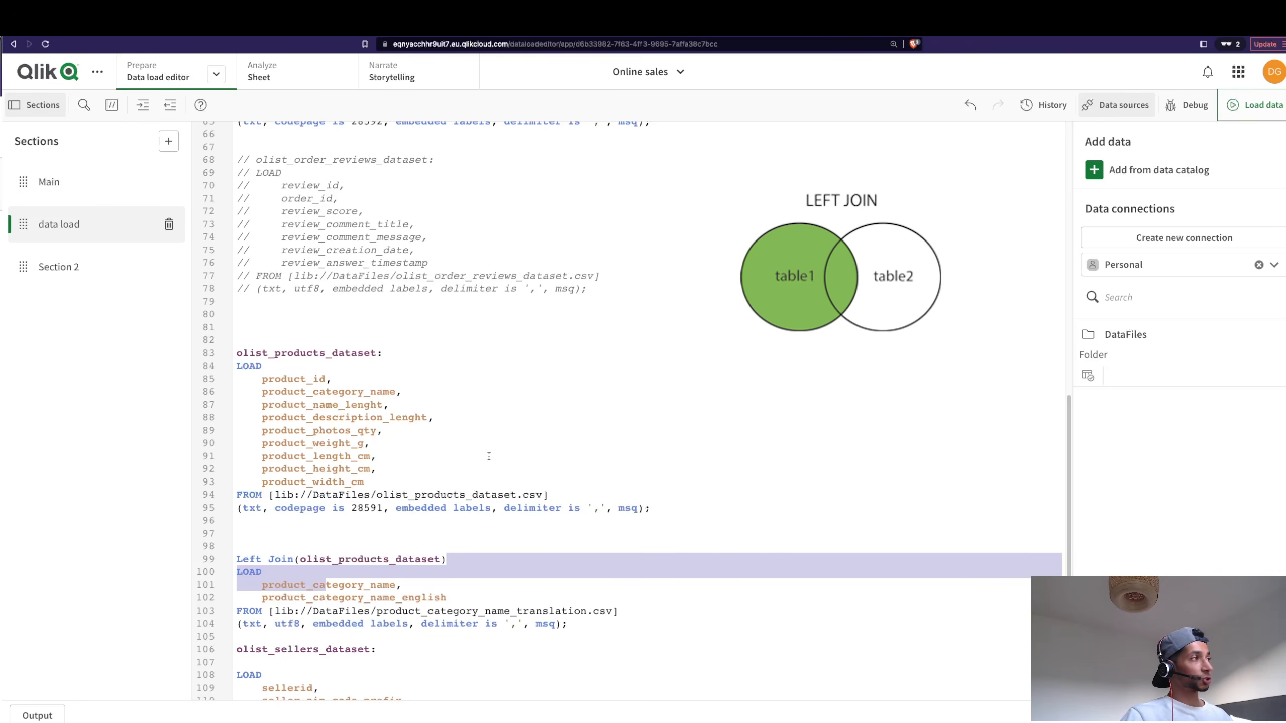
# Load the data and inspect the product_category_name_english field inside olist_products_dataset in the data model viewer.
pyautogui.click(1256, 105)
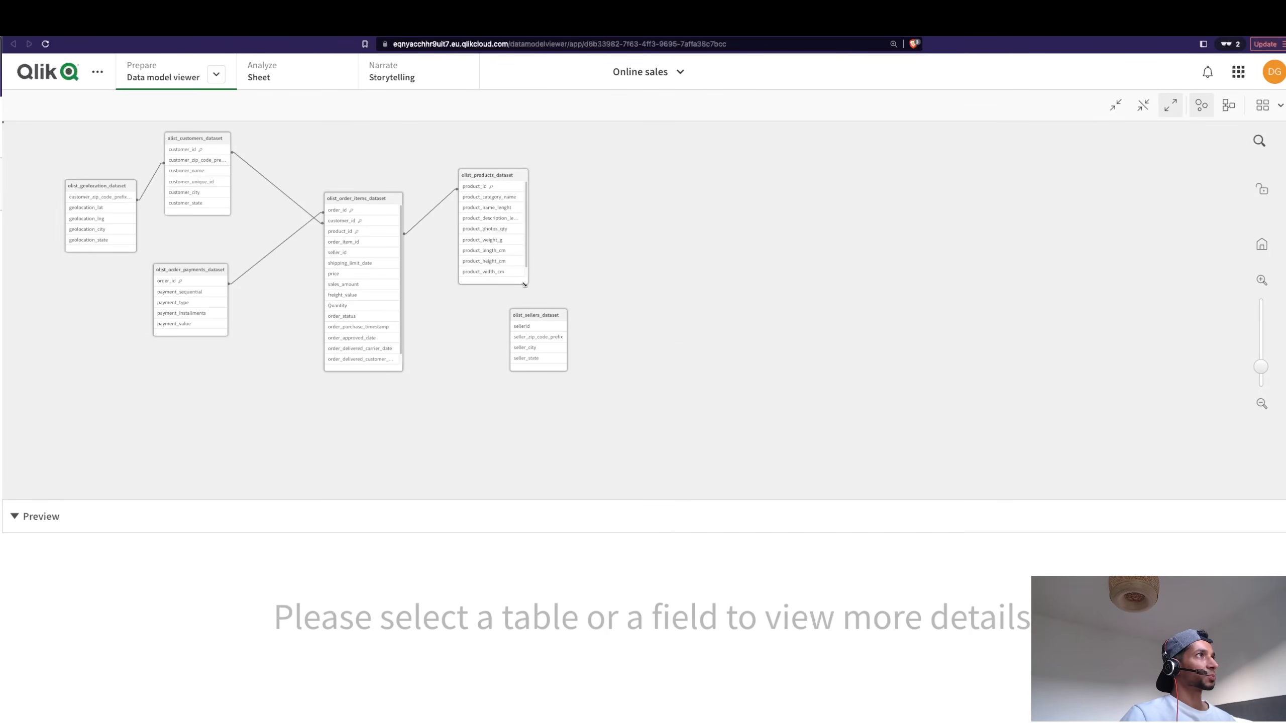
pyautogui.moveTo(525, 285); pyautogui.dragTo(519, 294)
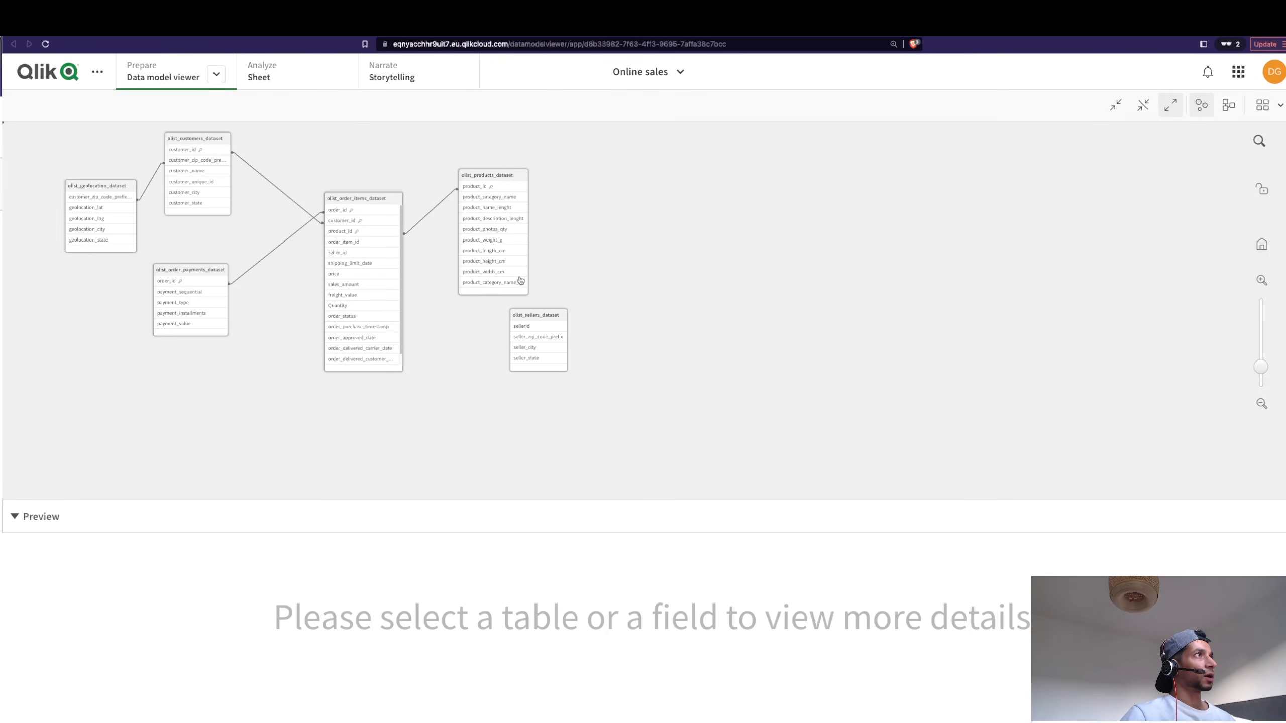
pyautogui.click(517, 283)
pyautogui.click(504, 284)
pyautogui.click(499, 284)
pyautogui.scroll(-5, 1008, 609)
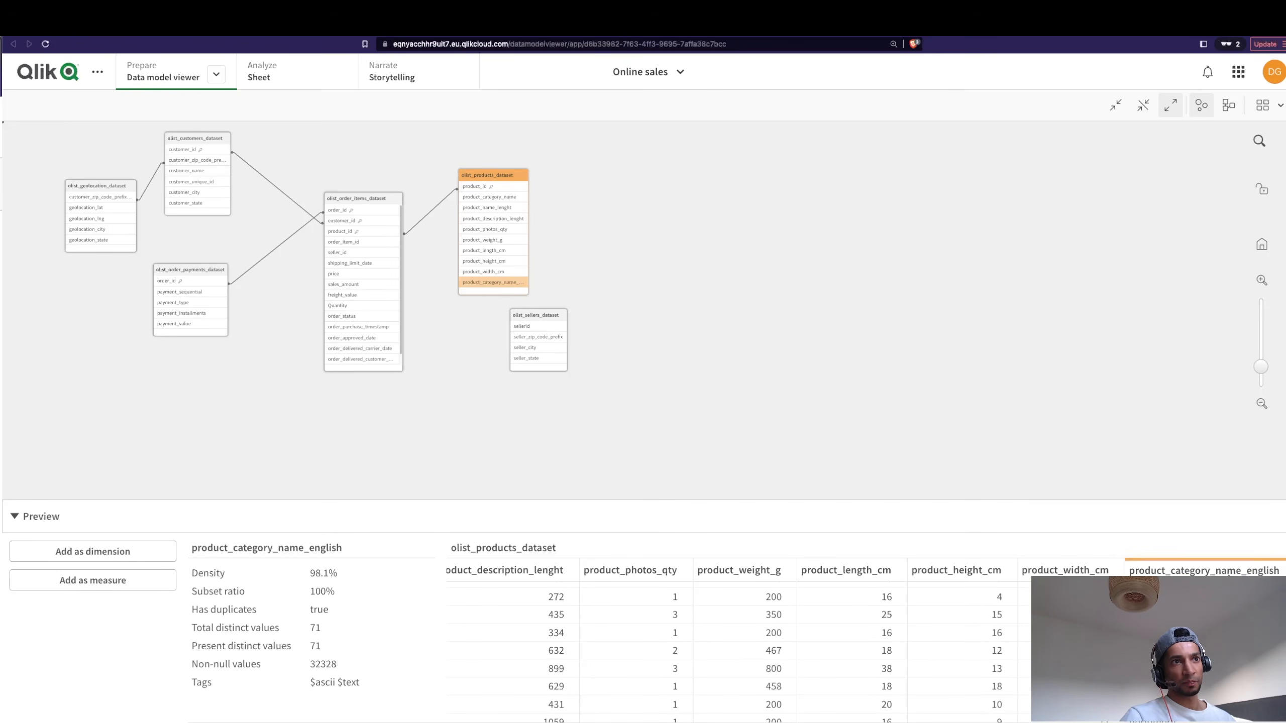
pyautogui.moveTo(485, 182); pyautogui.dragTo(487, 170)
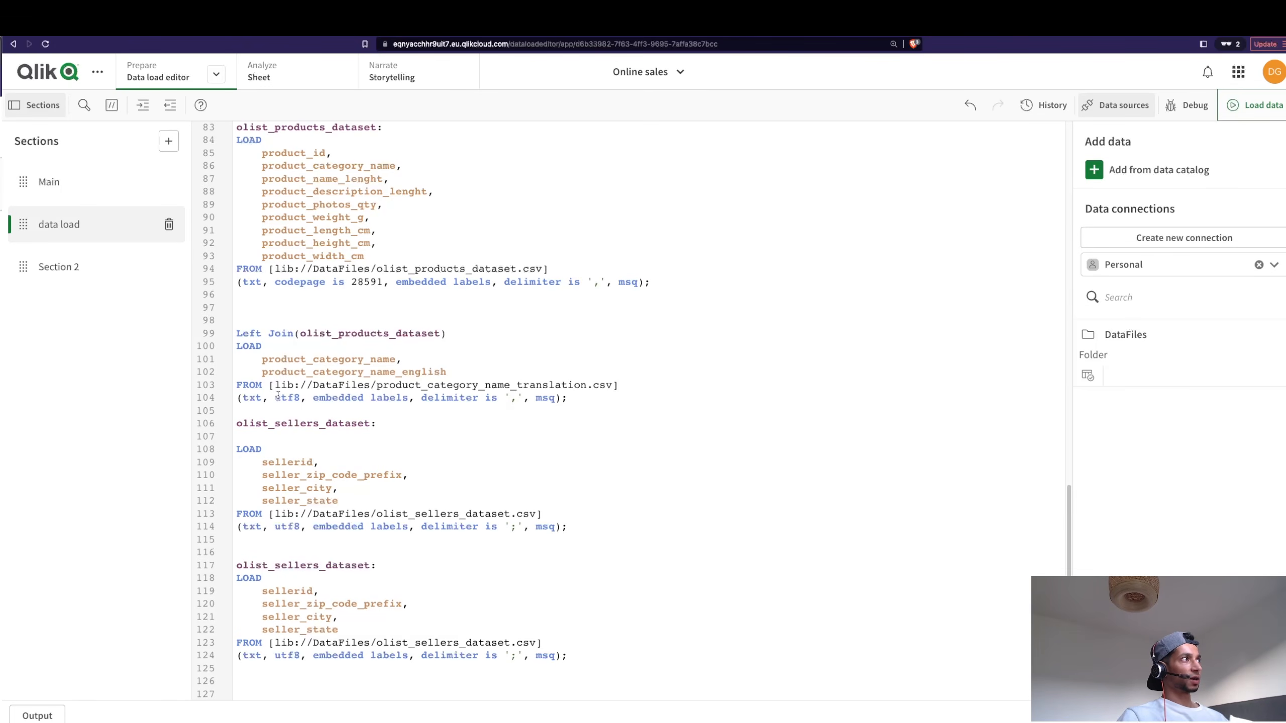
# Move the Left Join block out of the data load section into a new script section named Mapping, placed after Main.
pyautogui.moveTo(570, 399); pyautogui.dragTo(379, 321)
pyautogui.hotkey('ctrl', 'c')
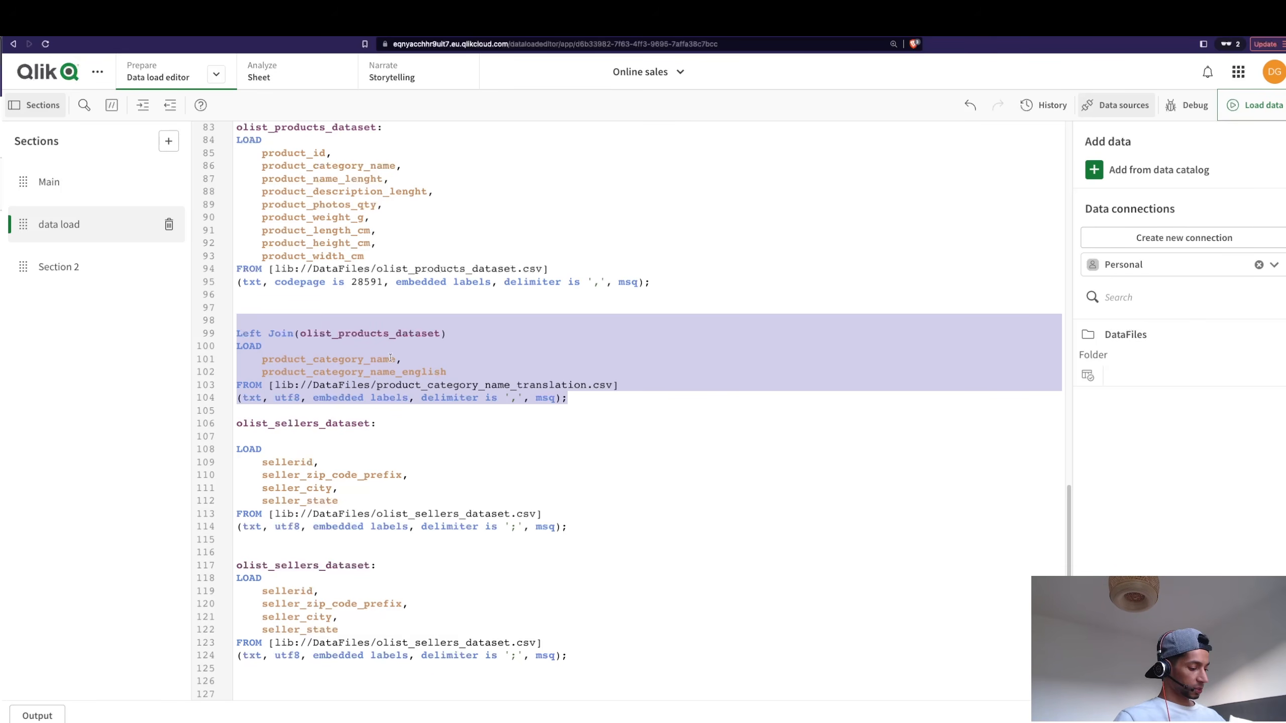
pyautogui.press('BackSpace')
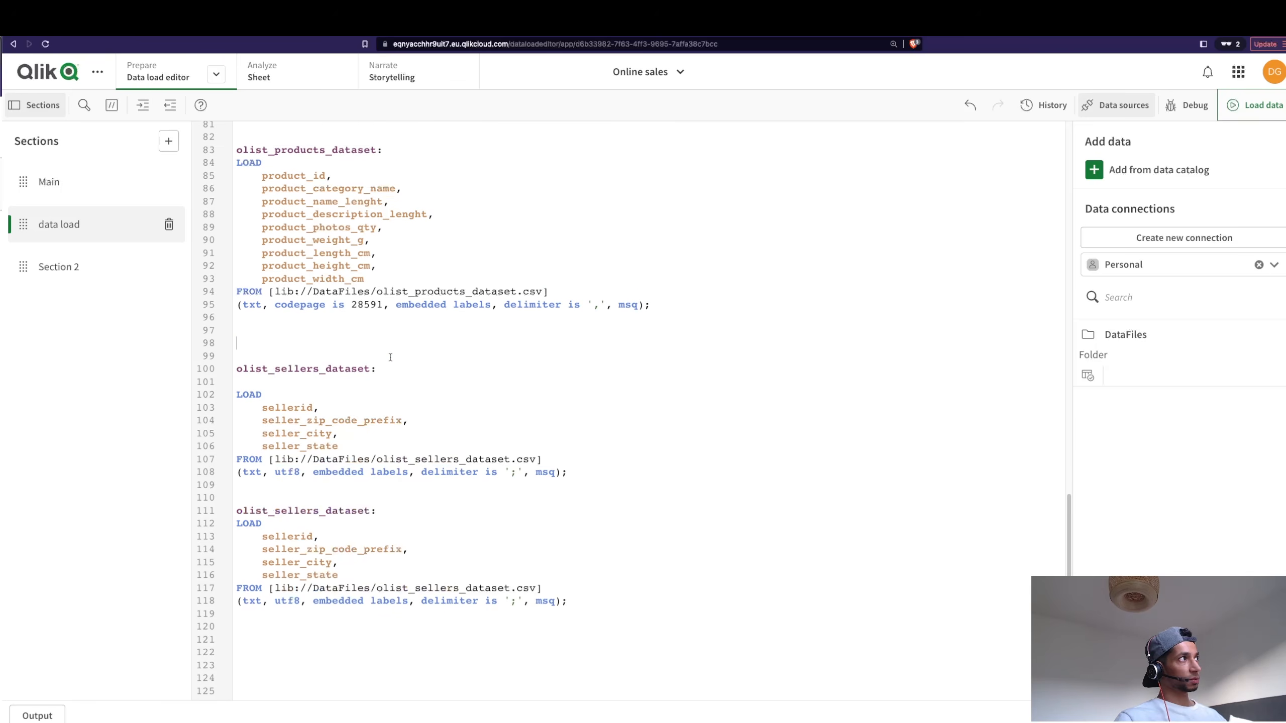
pyautogui.click(43, 188)
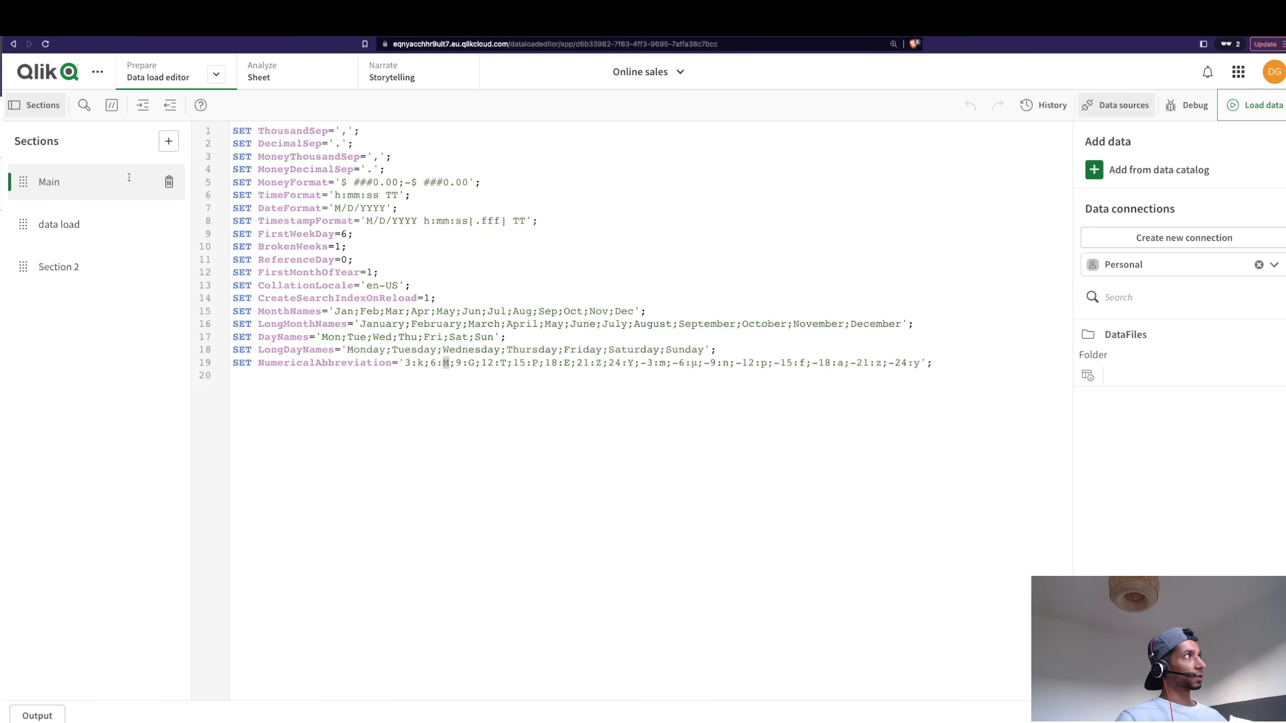
pyautogui.click(169, 140)
pyautogui.write('Mapping')
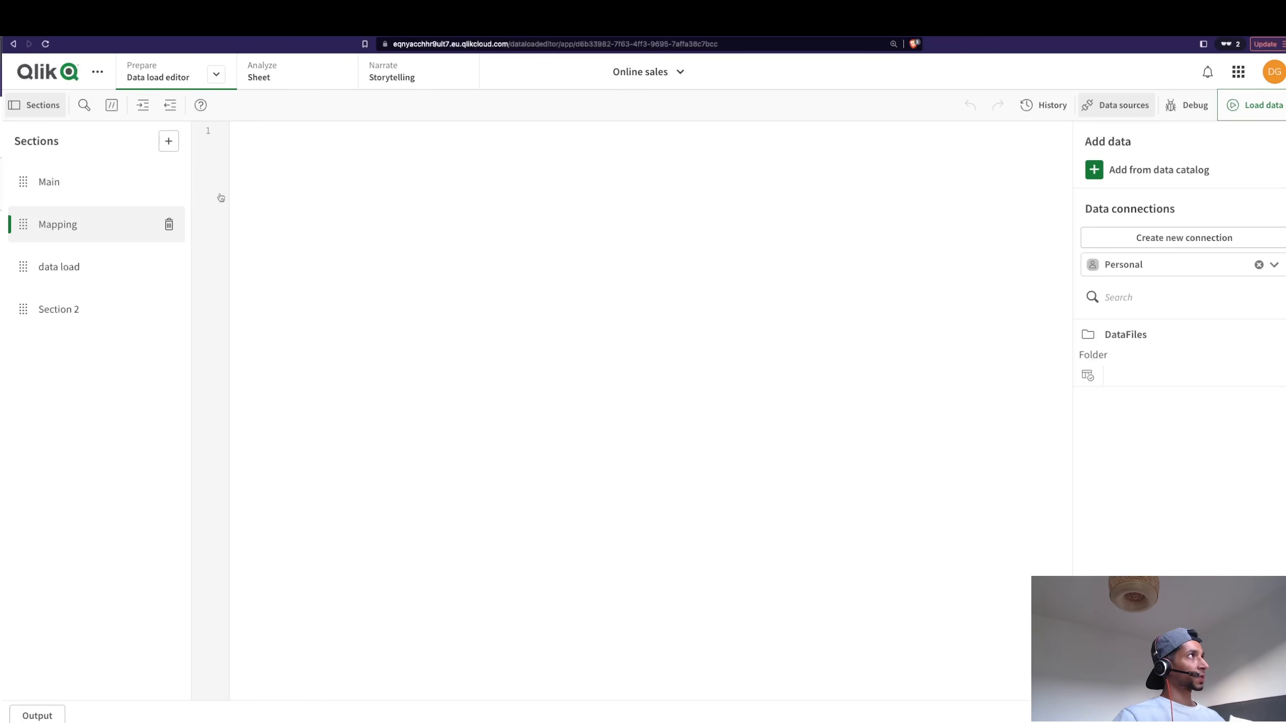
pyautogui.click(343, 183)
pyautogui.hotkey('ctrl', 'v')
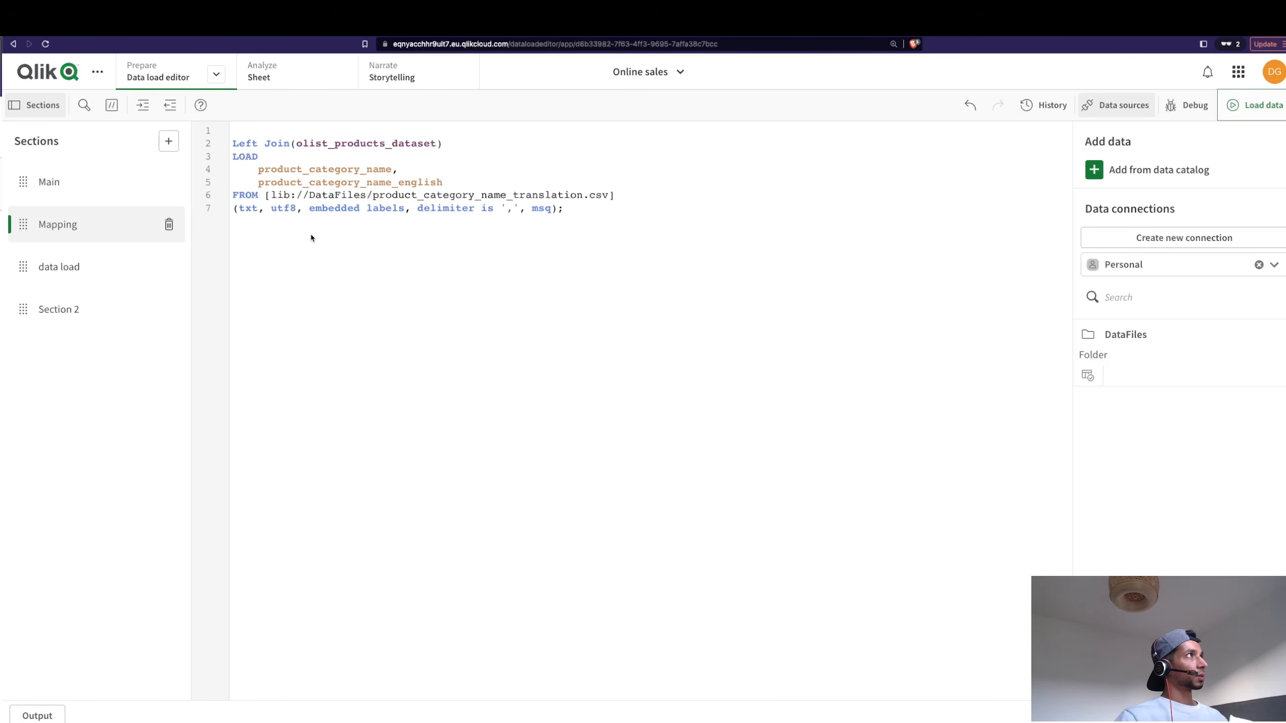
# Label the load block in the Mapping section map_prod_cat_eng: and delete its Left Join(olist_products_dataset) line.
pyautogui.click(241, 133)
pyautogui.write('map_prod_cat_eng:')
pyautogui.press('Return')
pyautogui.moveTo(442, 157); pyautogui.dragTo(233, 157)
pyautogui.press('BackSpace')
pyautogui.press('BackSpace')
pyautogui.click(446, 183)
pyautogui.press('Return')
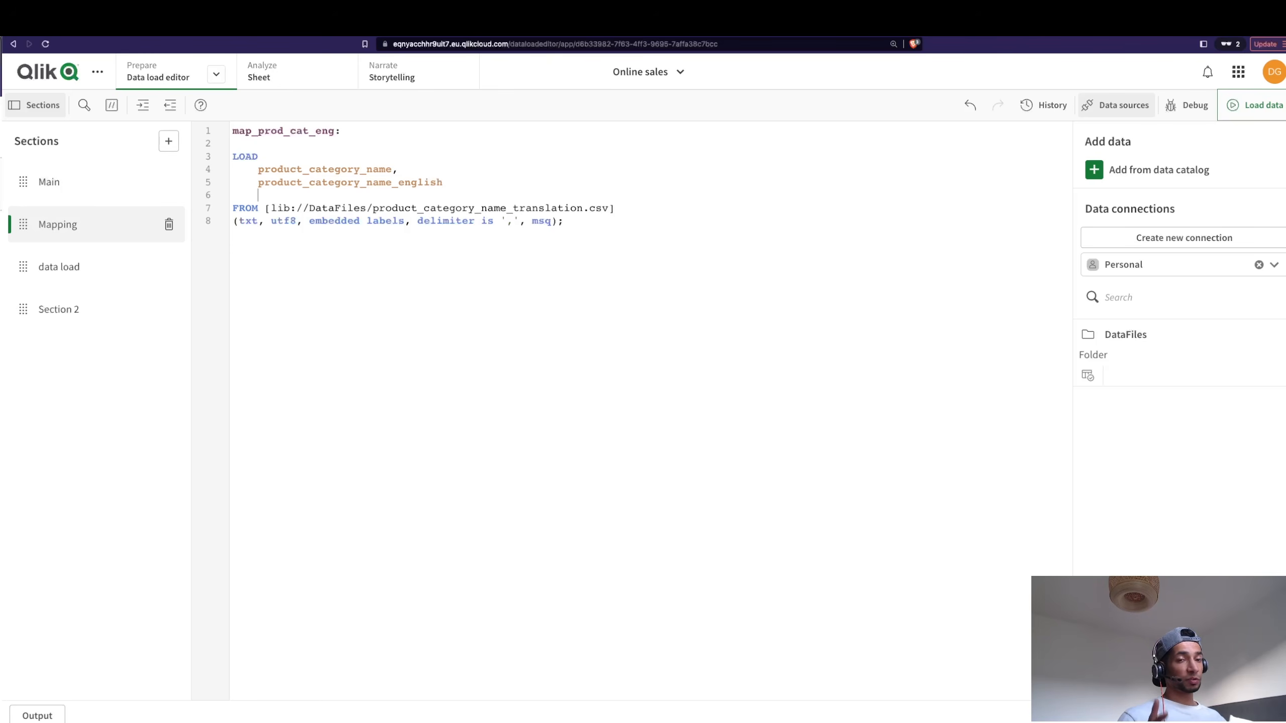
# Alias product_category_name as key and product_category_name_english as value in the map_prod_cat_eng load.
pyautogui.click(394, 169)
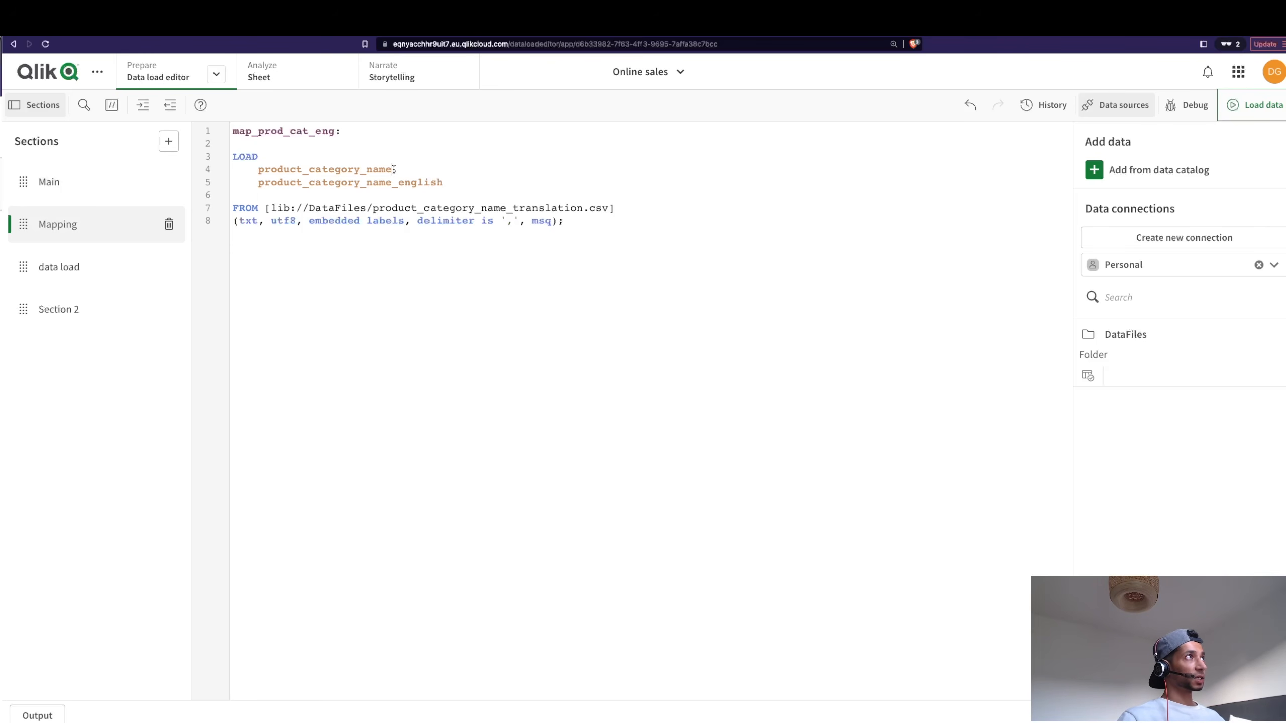
pyautogui.write('as key')
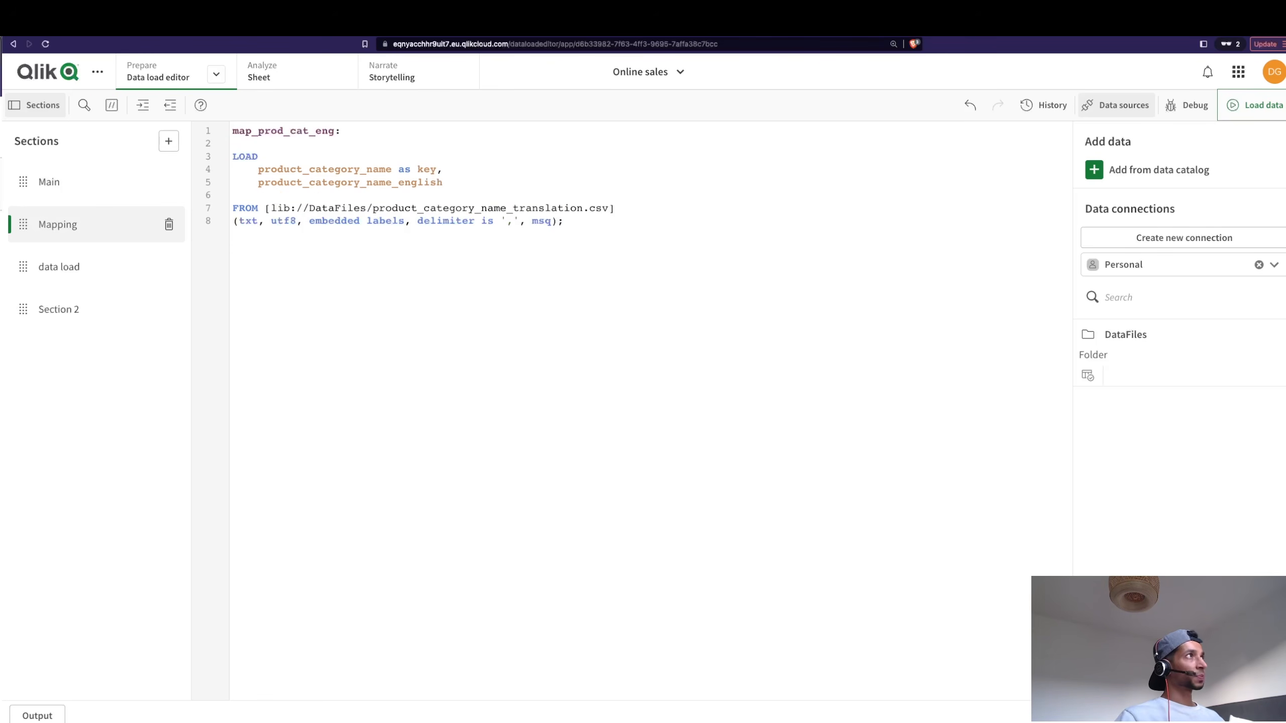
pyautogui.click(448, 184)
pyautogui.write('as value')
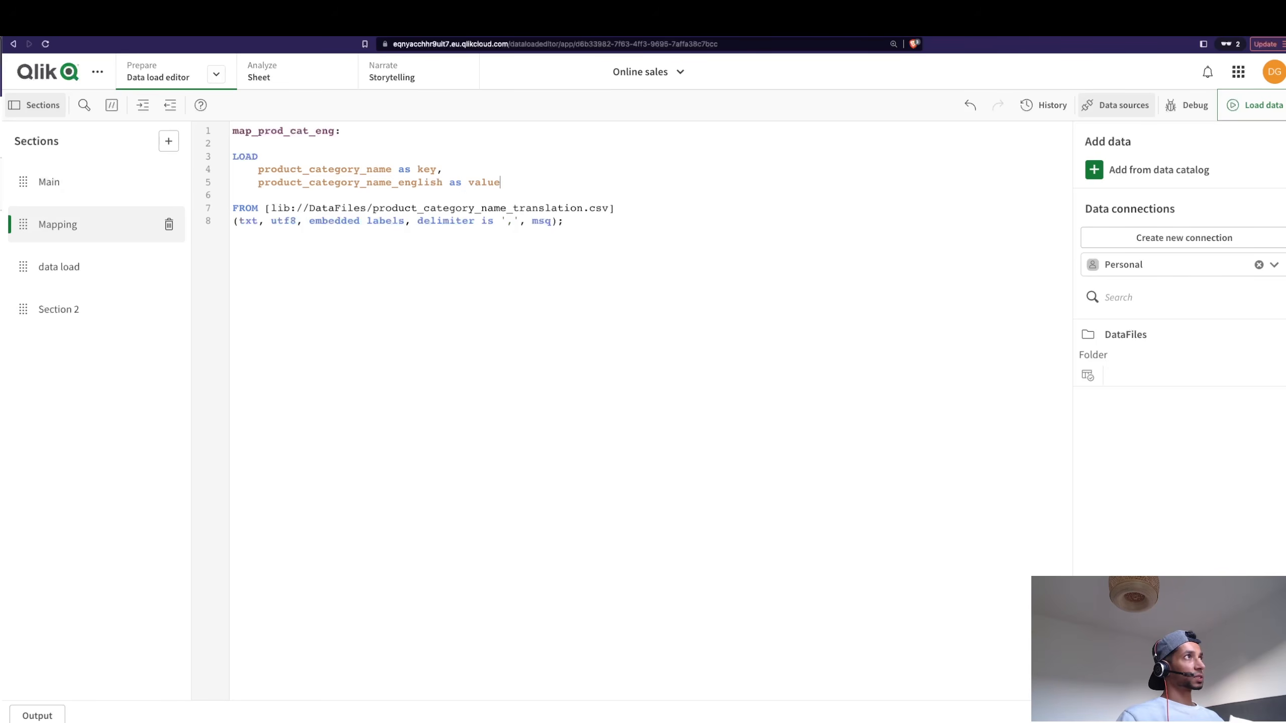
# Review the key and value aliases and turn the map_prod_cat_eng load into a Mapping LOAD.
pyautogui.doubleClick(420, 170)
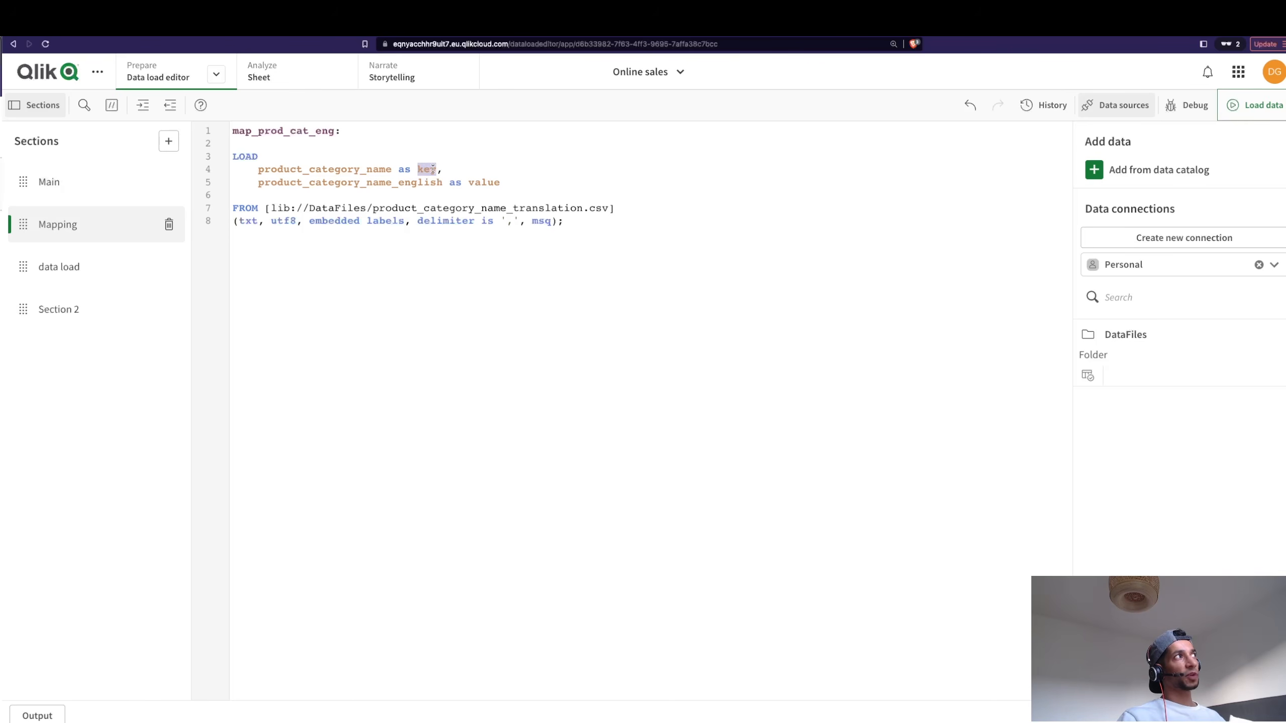
pyautogui.doubleClick(478, 182)
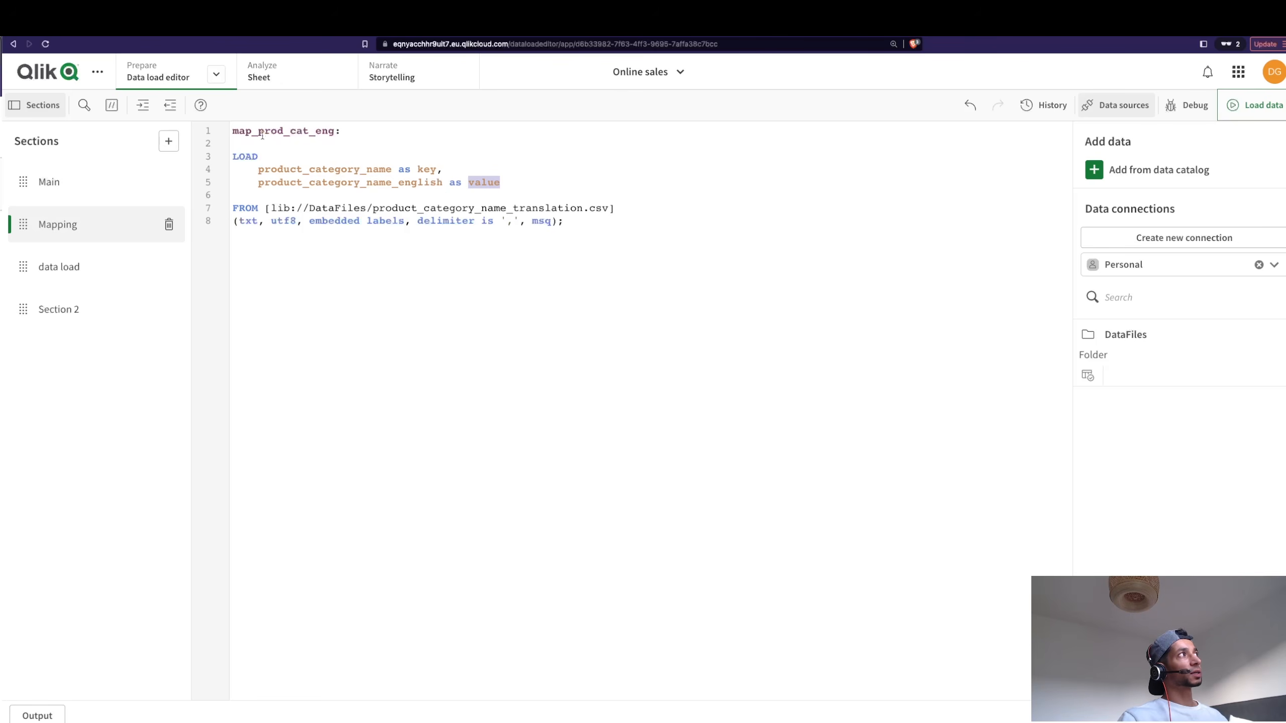
pyautogui.click(235, 155)
pyautogui.write('Mapping')
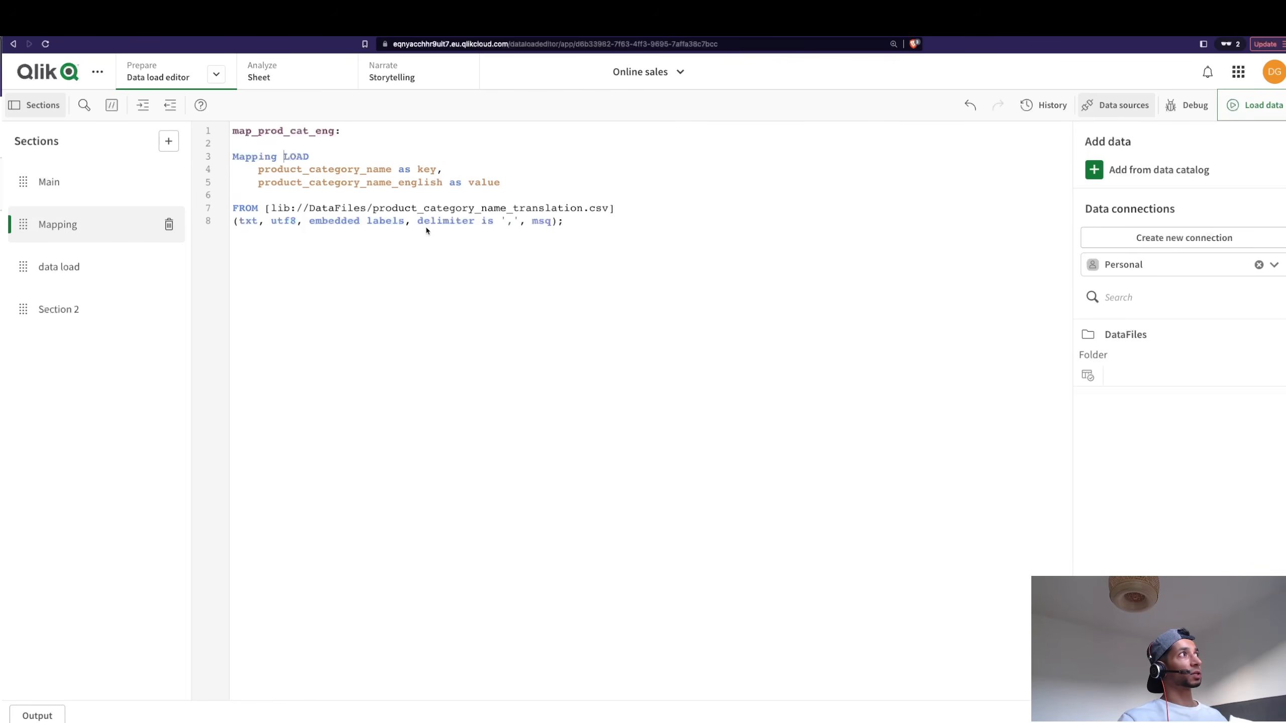
# Check the source file and key alias of the Mapping load and copy its label map_prod_cat_eng.
pyautogui.doubleClick(516, 207)
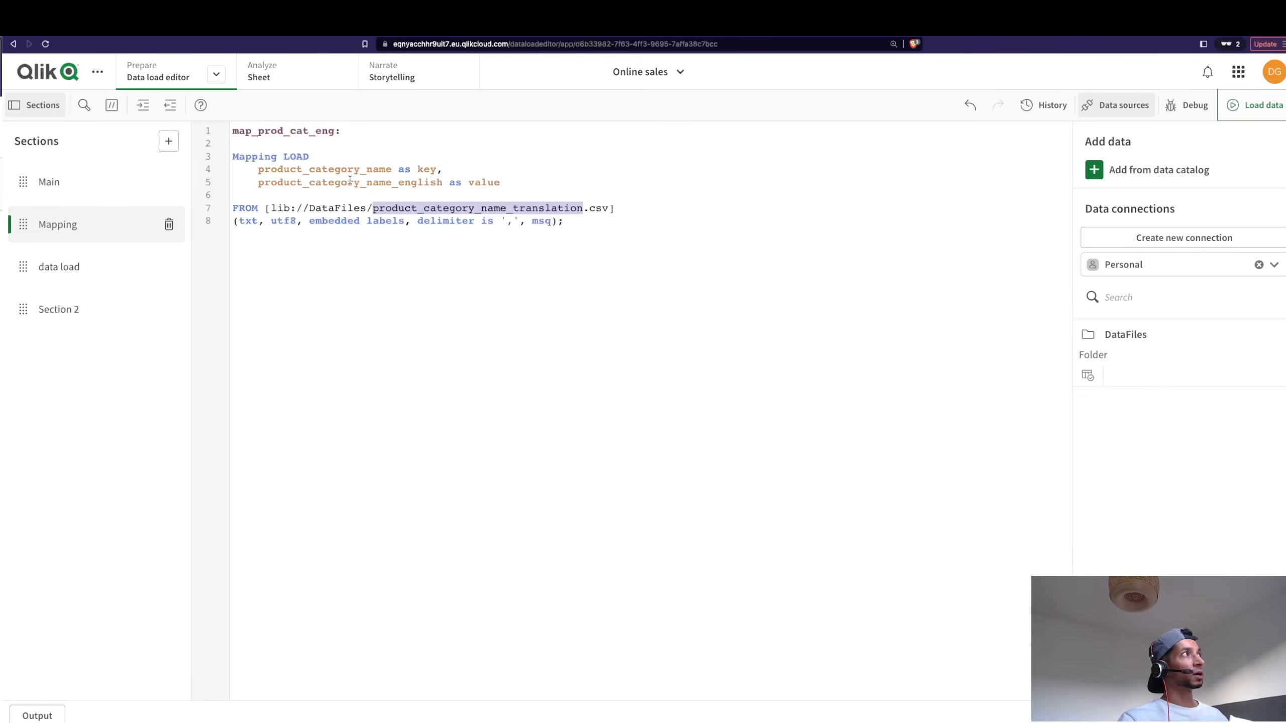
pyautogui.click(285, 156)
pyautogui.moveTo(438, 166); pyautogui.dragTo(419, 168)
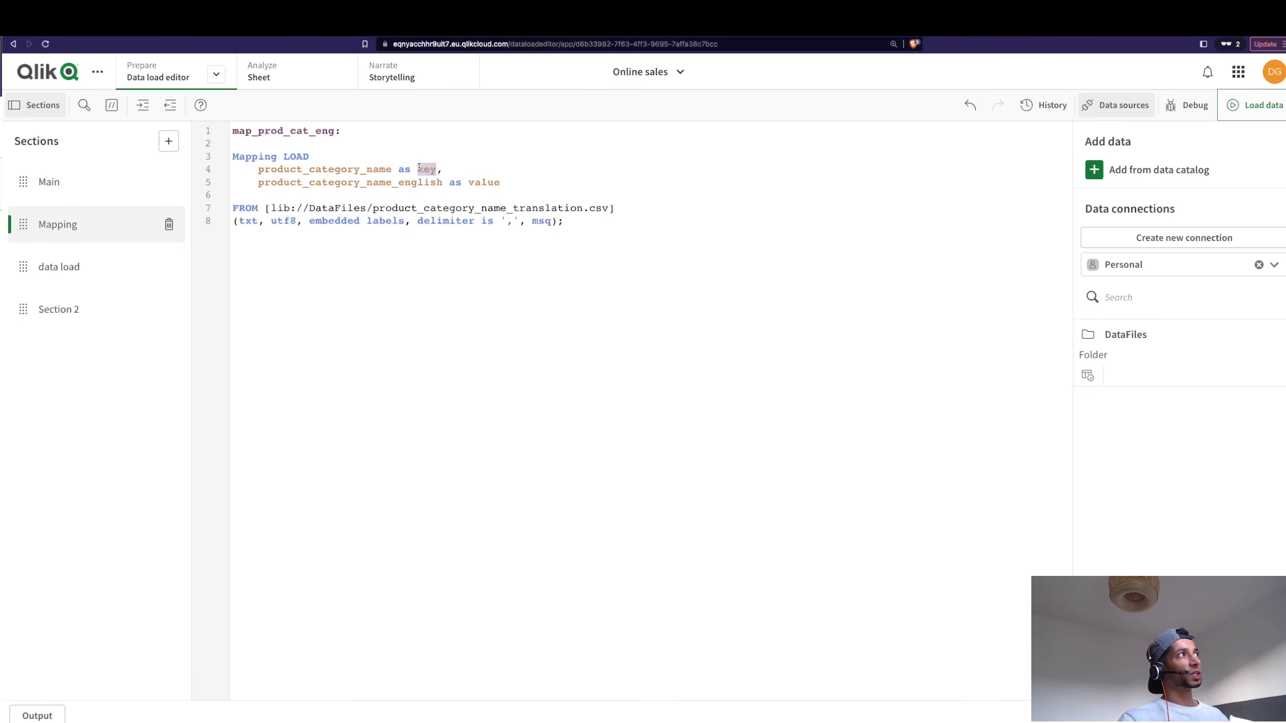
pyautogui.doubleClick(528, 213)
pyautogui.doubleClick(304, 131)
pyautogui.press('super+c')
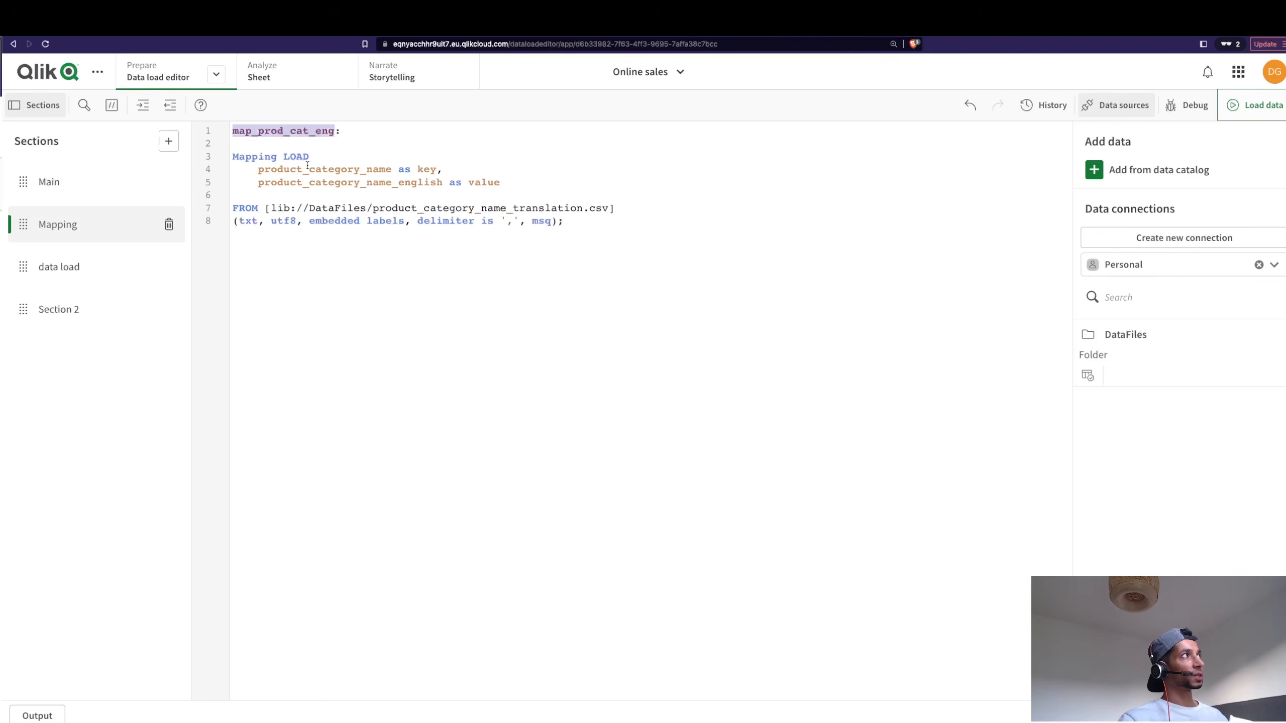
# Compare product_category_name in the olist_products_dataset load of the data load section with the key field in the Mapping section.
pyautogui.click(107, 267)
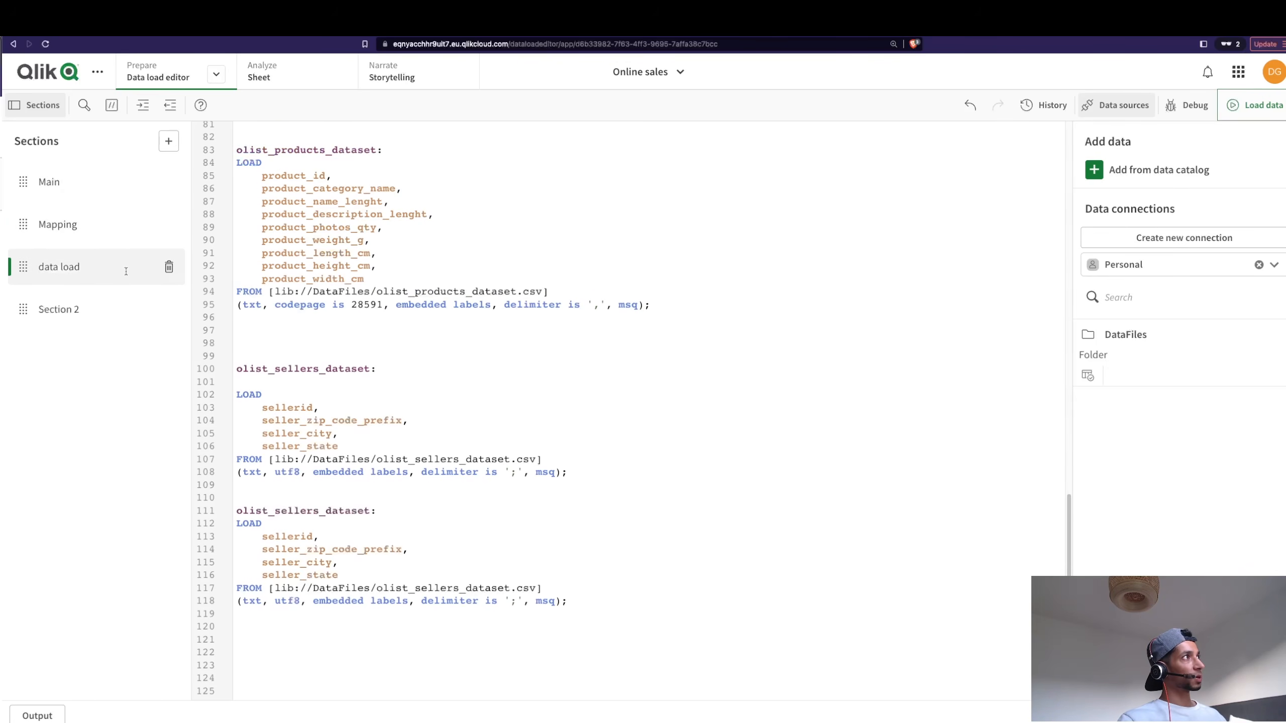
pyautogui.scroll(3, 366, 453)
pyautogui.moveTo(269, 264); pyautogui.dragTo(511, 443)
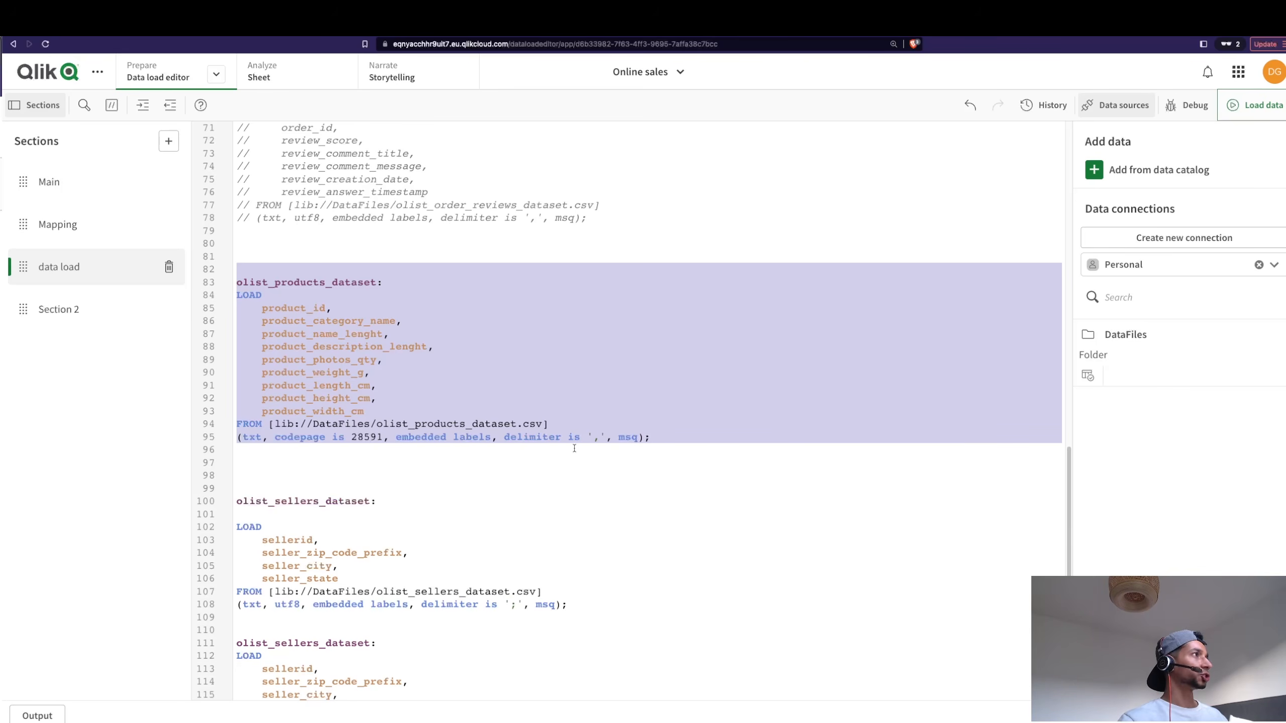
pyautogui.click(434, 346)
pyautogui.doubleClick(311, 321)
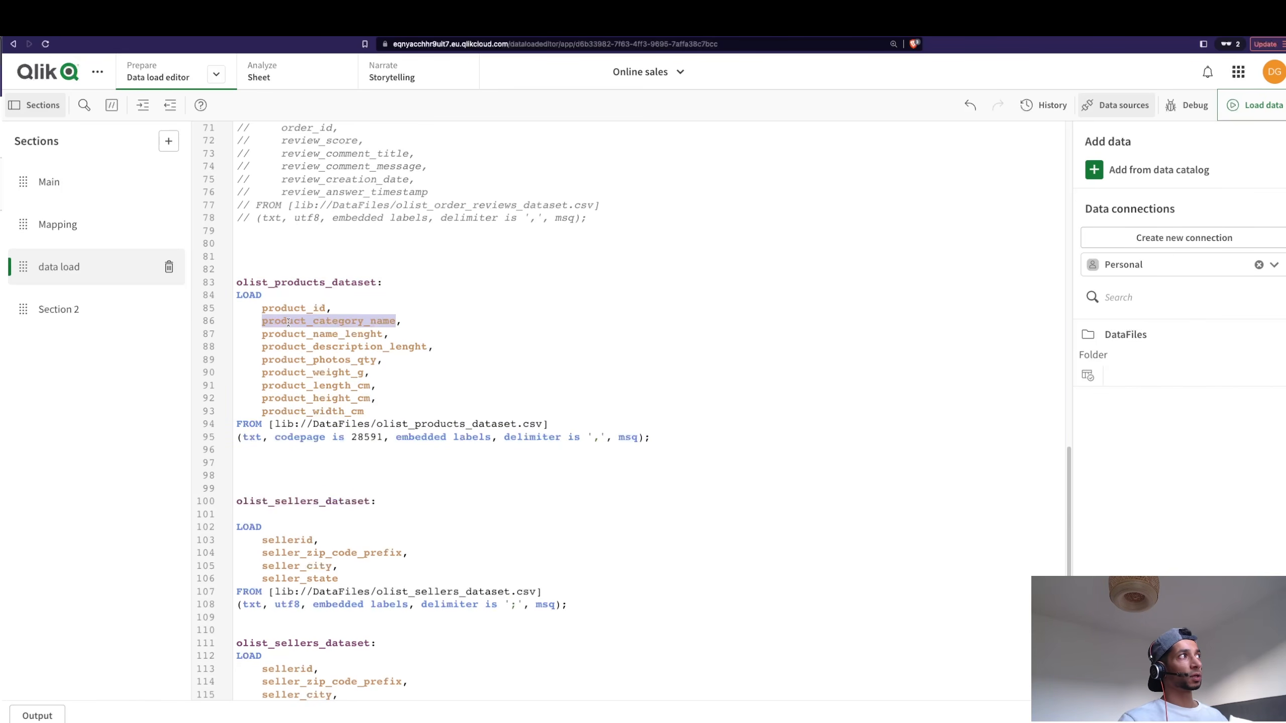
pyautogui.click(104, 227)
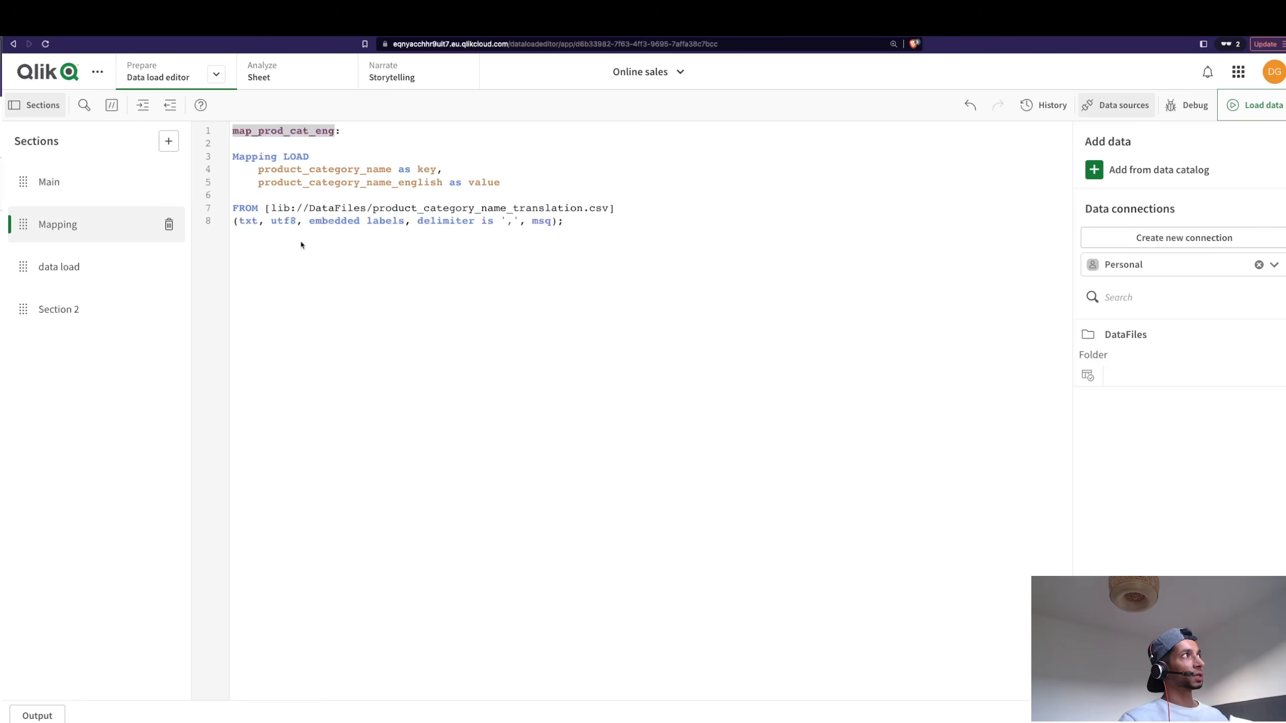
pyautogui.doubleClick(297, 169)
pyautogui.click(95, 273)
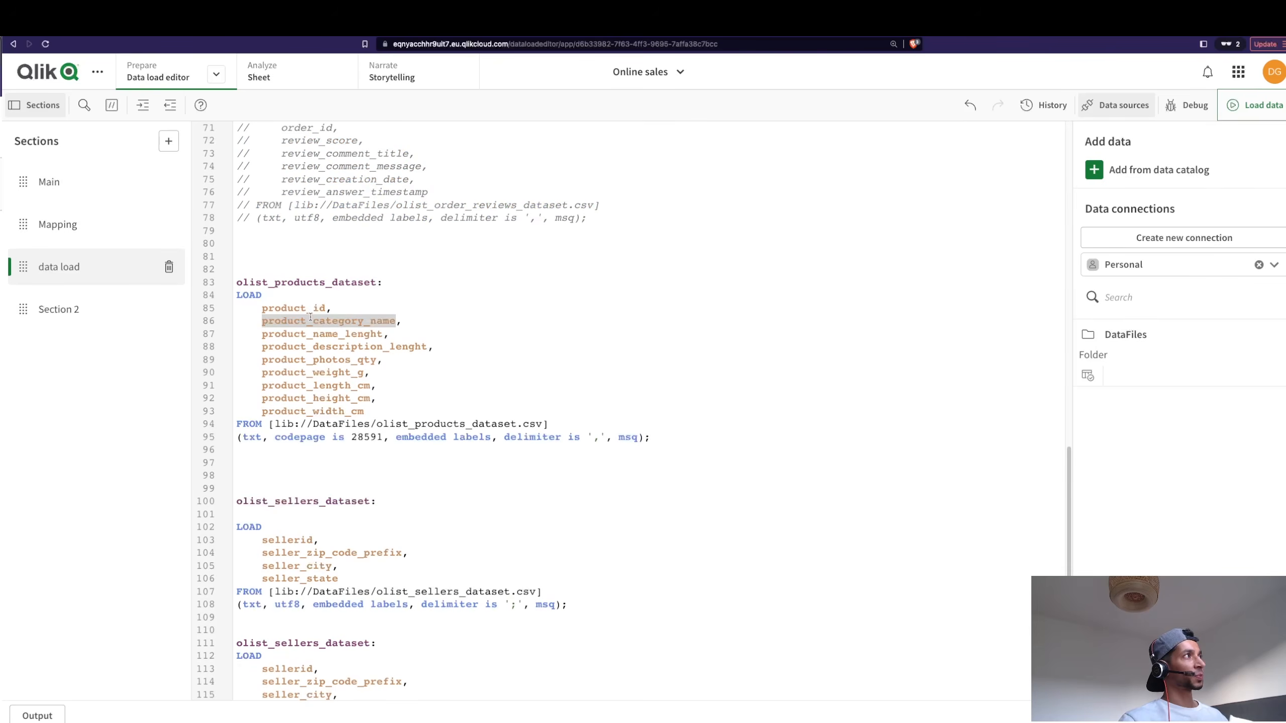
# Add an ApplyMap('map_prod_cat_eng') line below product_category_name in the olist_products_dataset load and check the map name against the Mapping section.
pyautogui.click(416, 321)
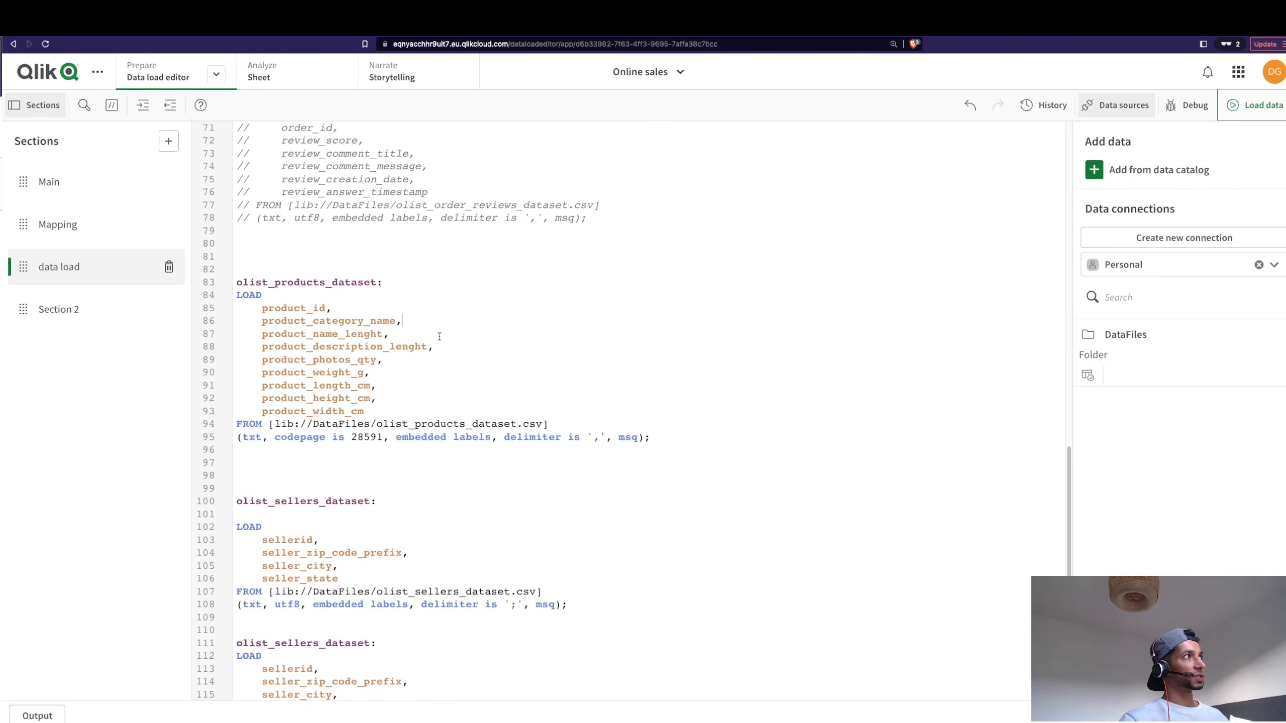
pyautogui.press('Return')
pyautogui.write('App')
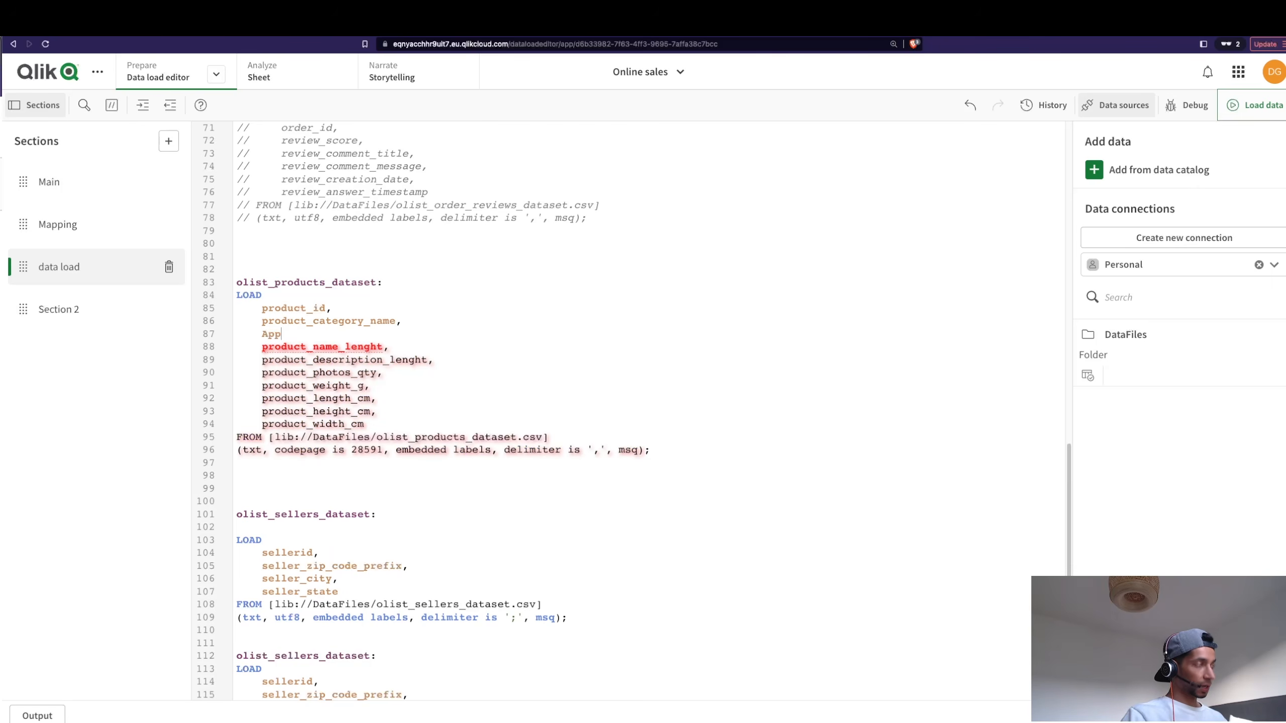
pyautogui.write('l')
pyautogui.press('Down')
pyautogui.press('Return')
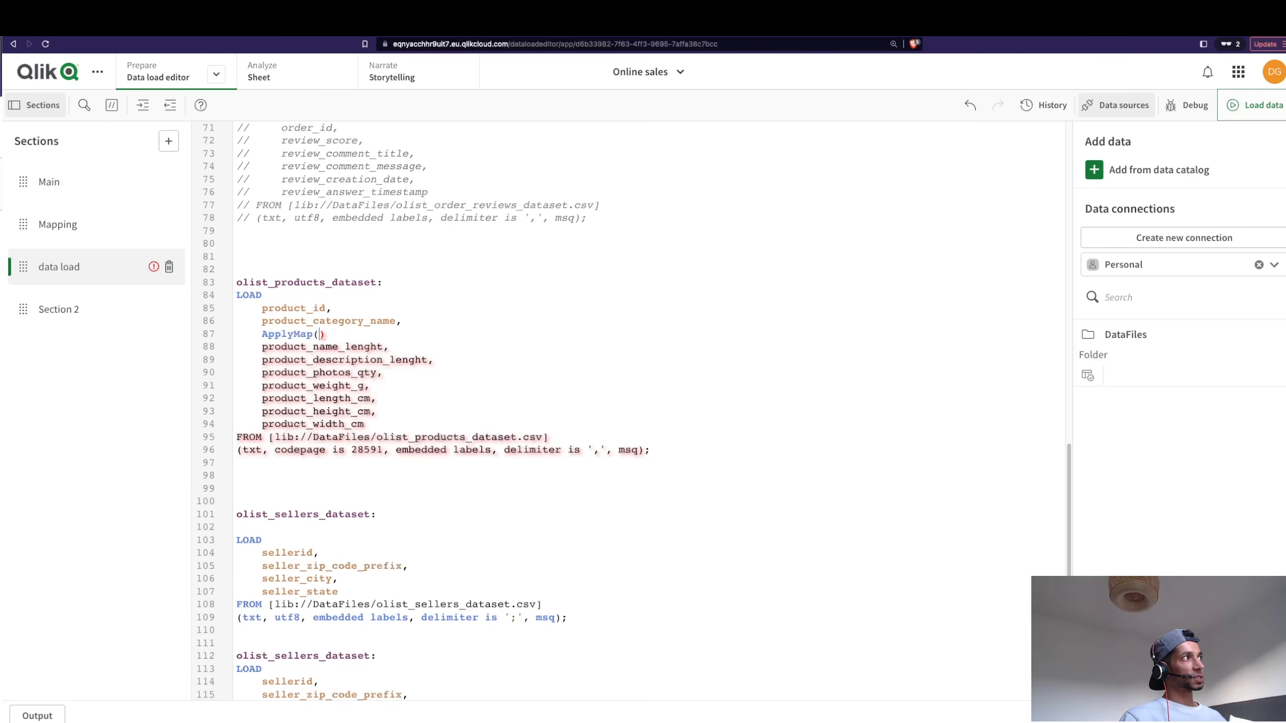
pyautogui.write("'")
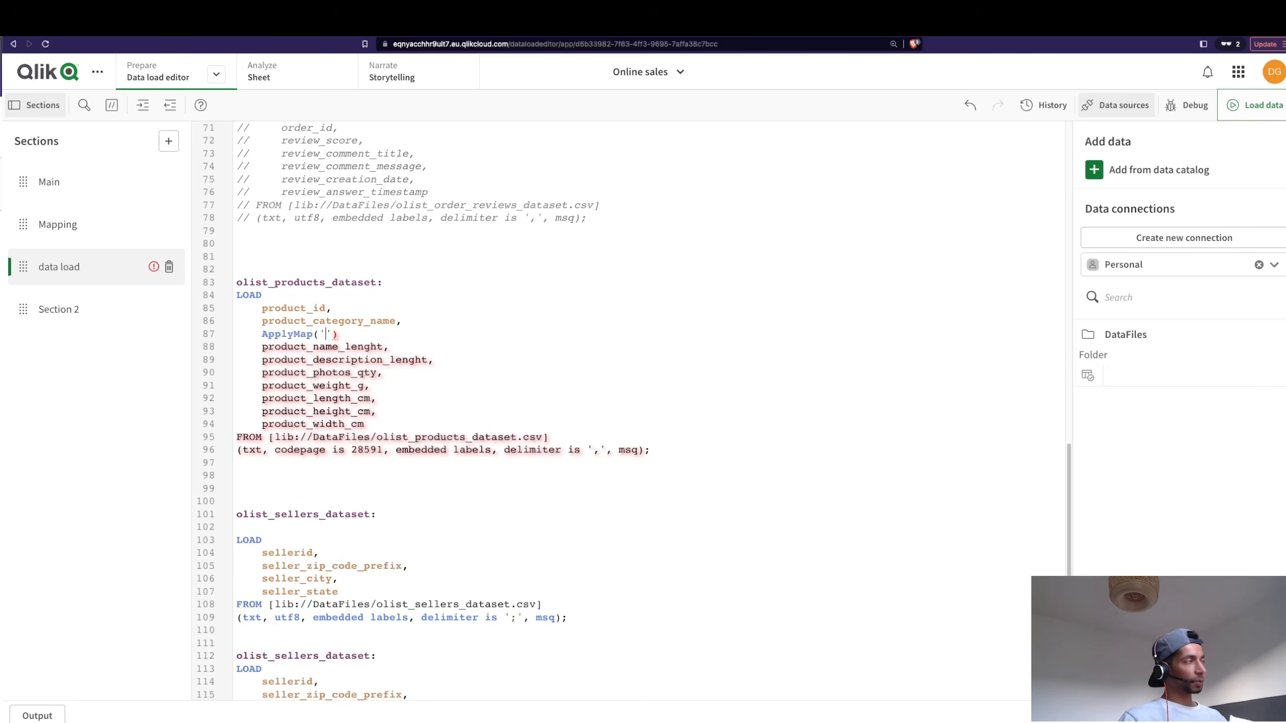
pyautogui.press('super+v')
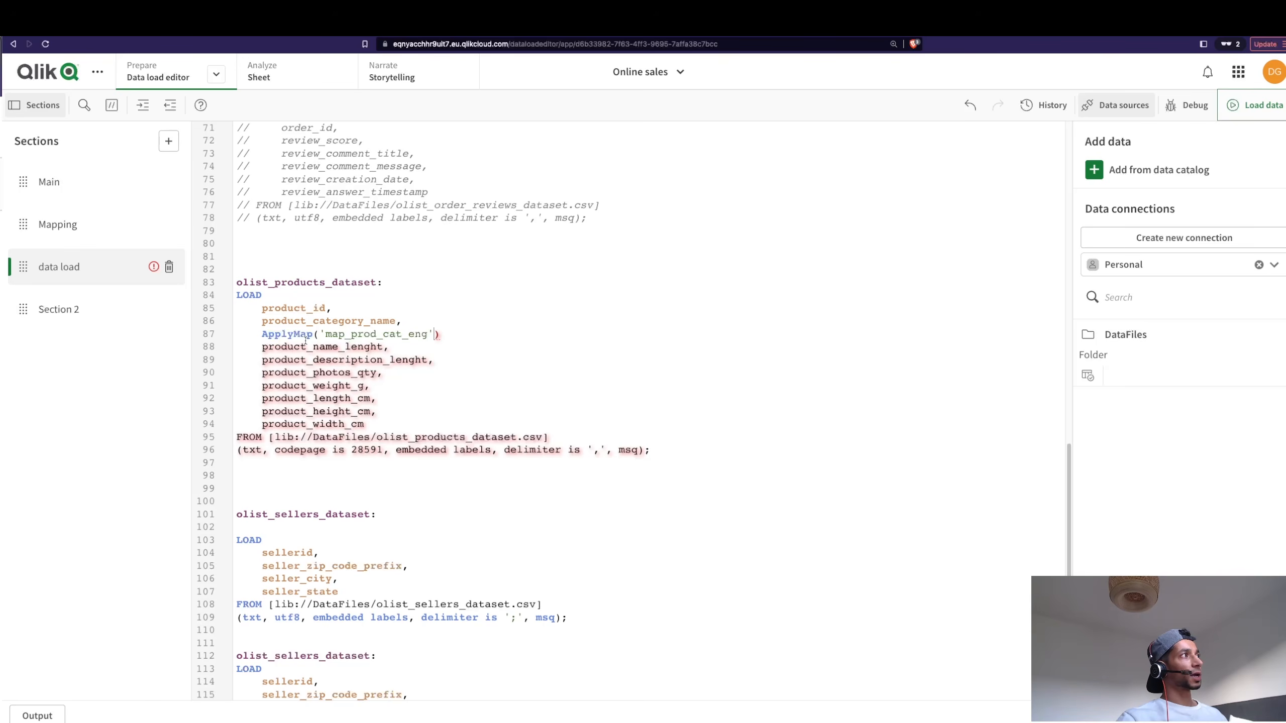
pyautogui.click(105, 232)
pyautogui.doubleClick(254, 133)
pyautogui.click(107, 267)
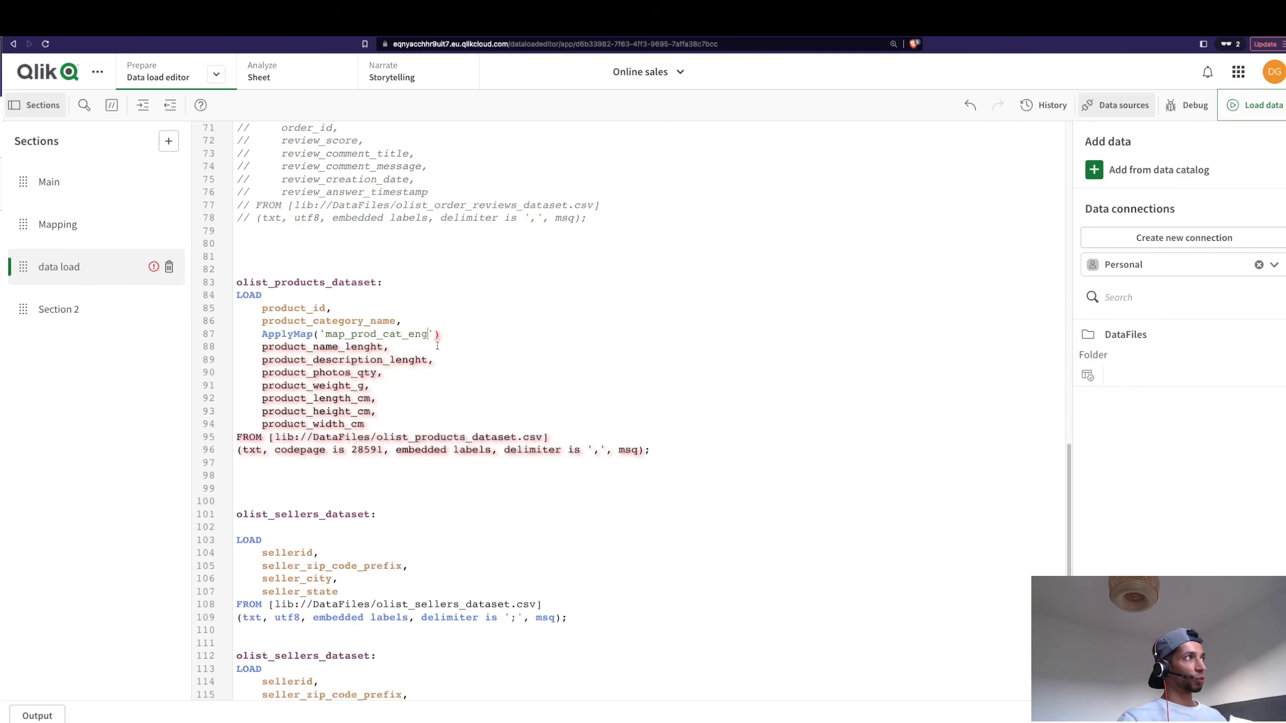
# Complete the ApplyMap arguments with product_category_name as the lookup field and null() as the default value.
pyautogui.write(',')
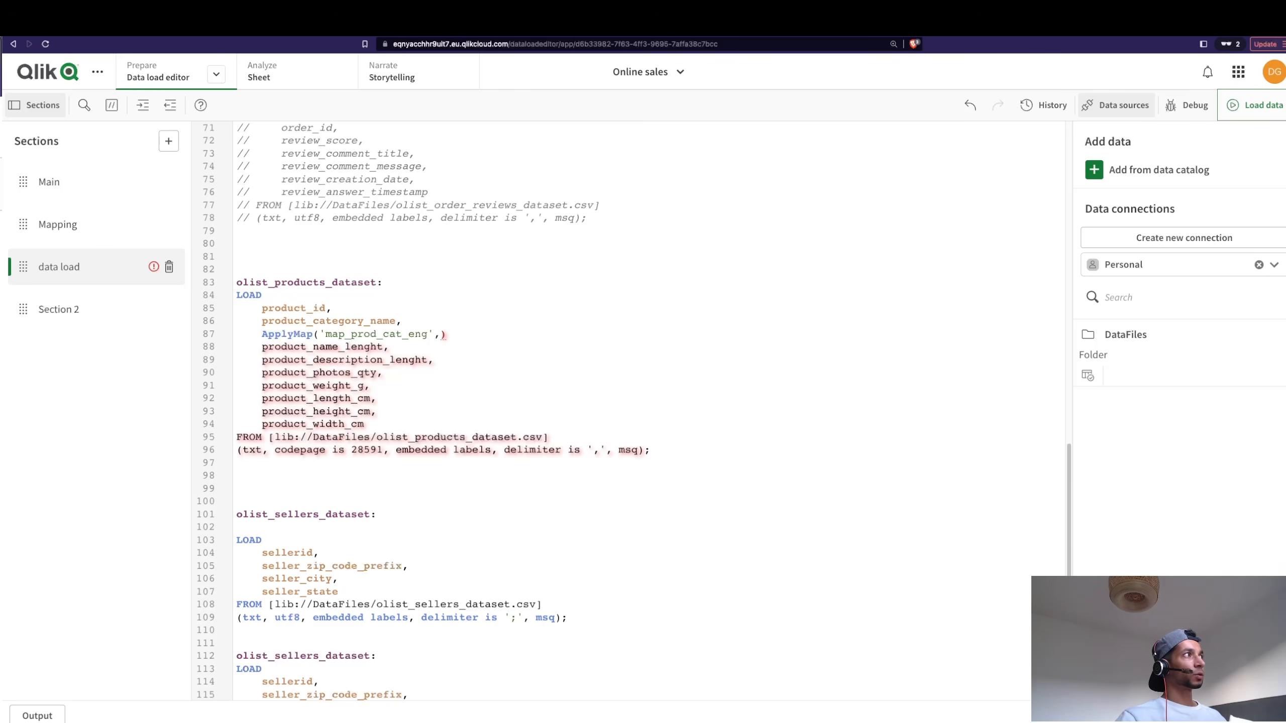
pyautogui.doubleClick(377, 320)
pyautogui.hotkey('ctrl', 'c')
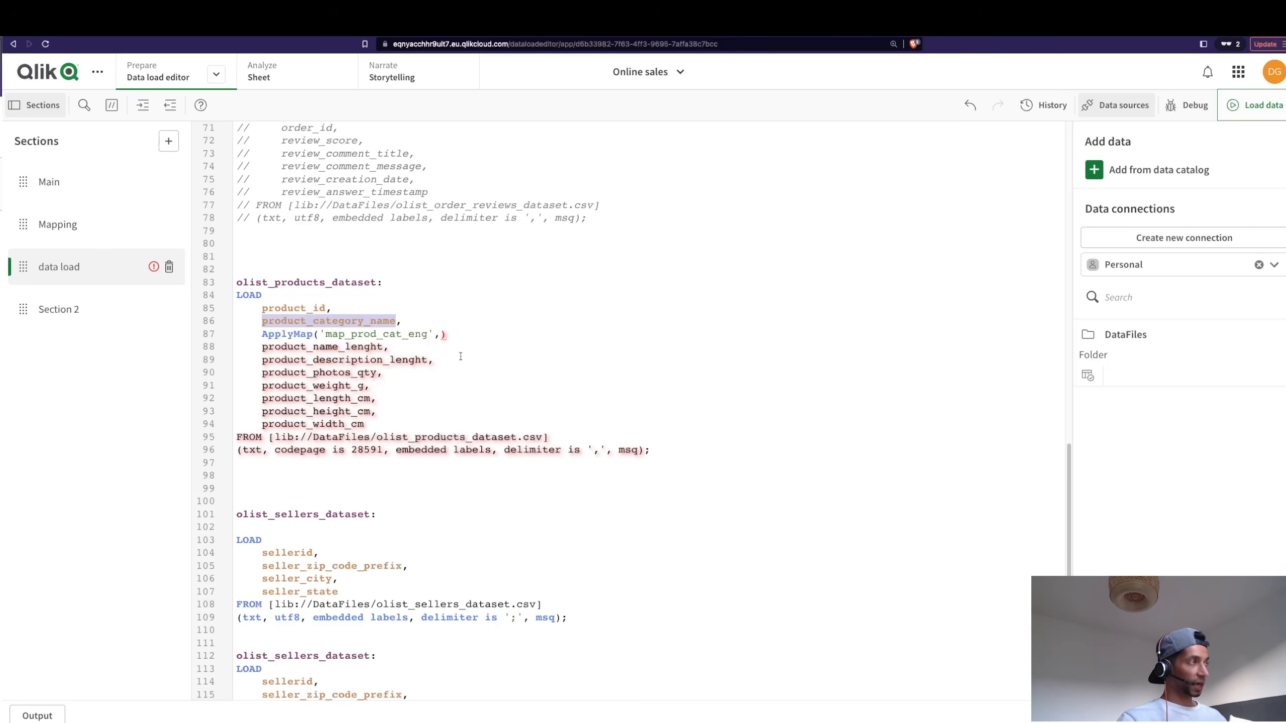
pyautogui.click(442, 335)
pyautogui.hotkey('ctrl', 'v')
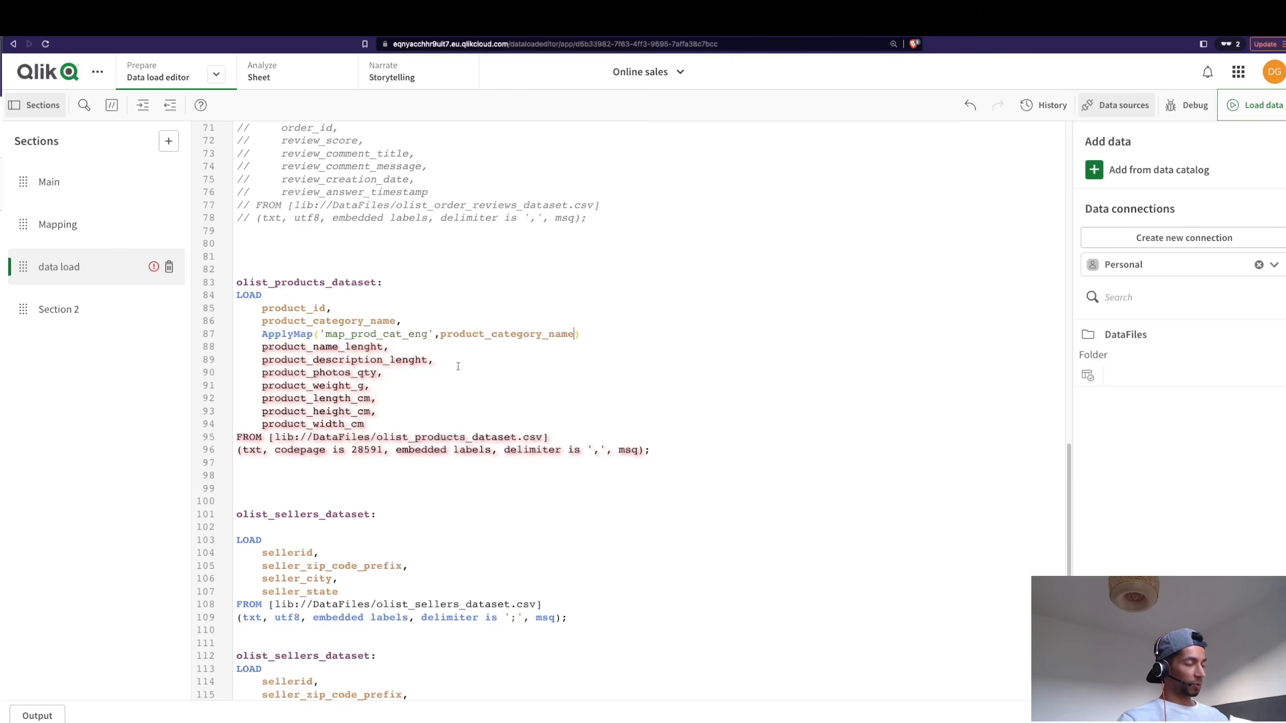
pyautogui.write(',null')
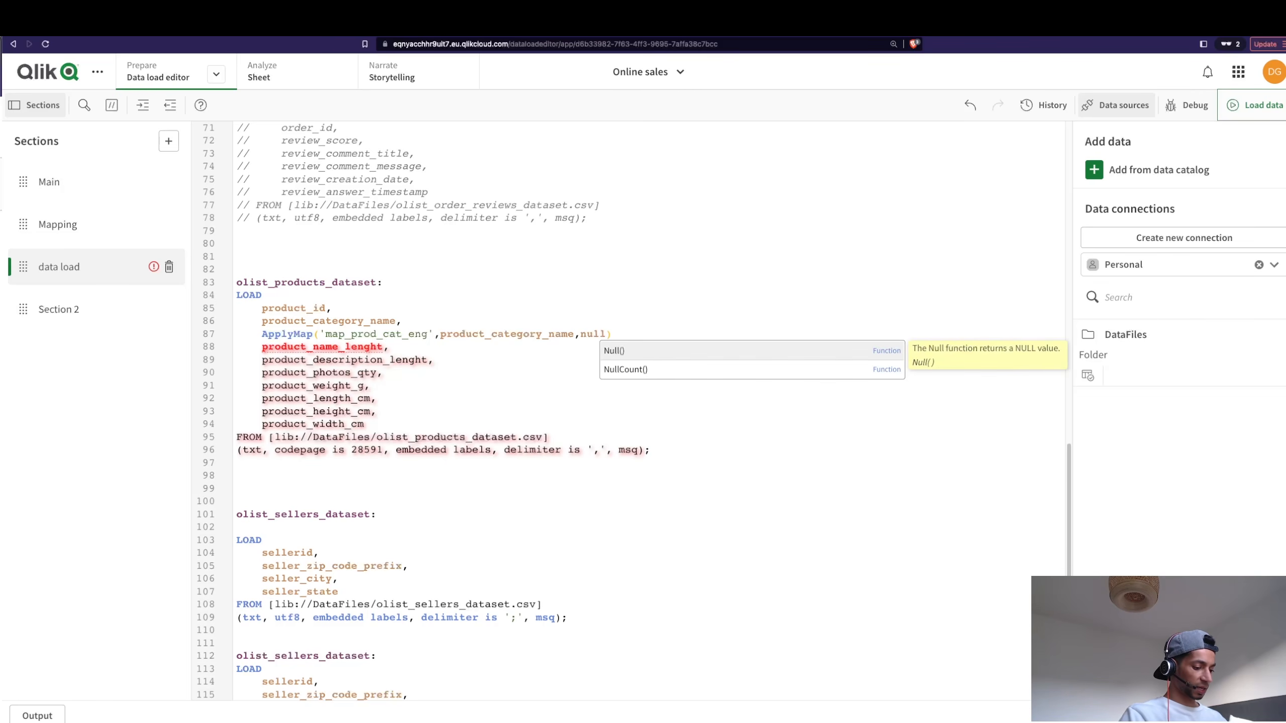
pyautogui.write('())')
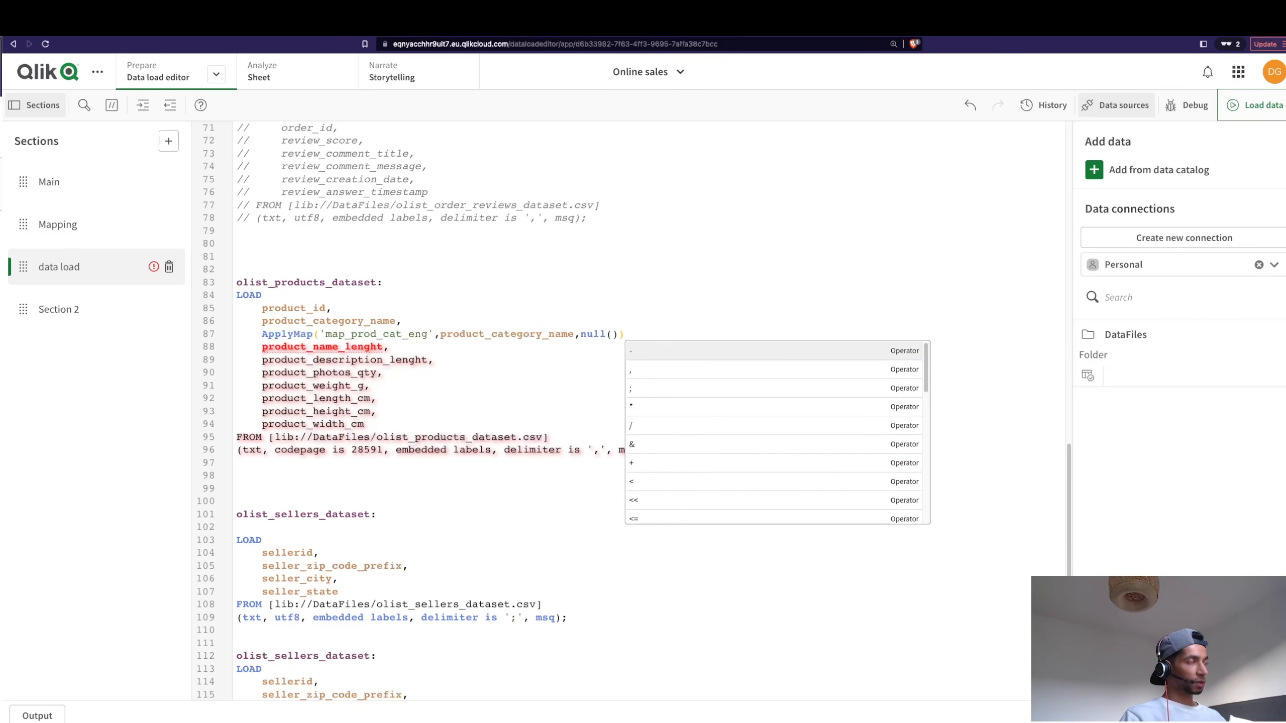
# Alias the ApplyMap result as product_category_name_english, using the field name copied from the Mapping section, and end the line with a comma.
pyautogui.write(' as')
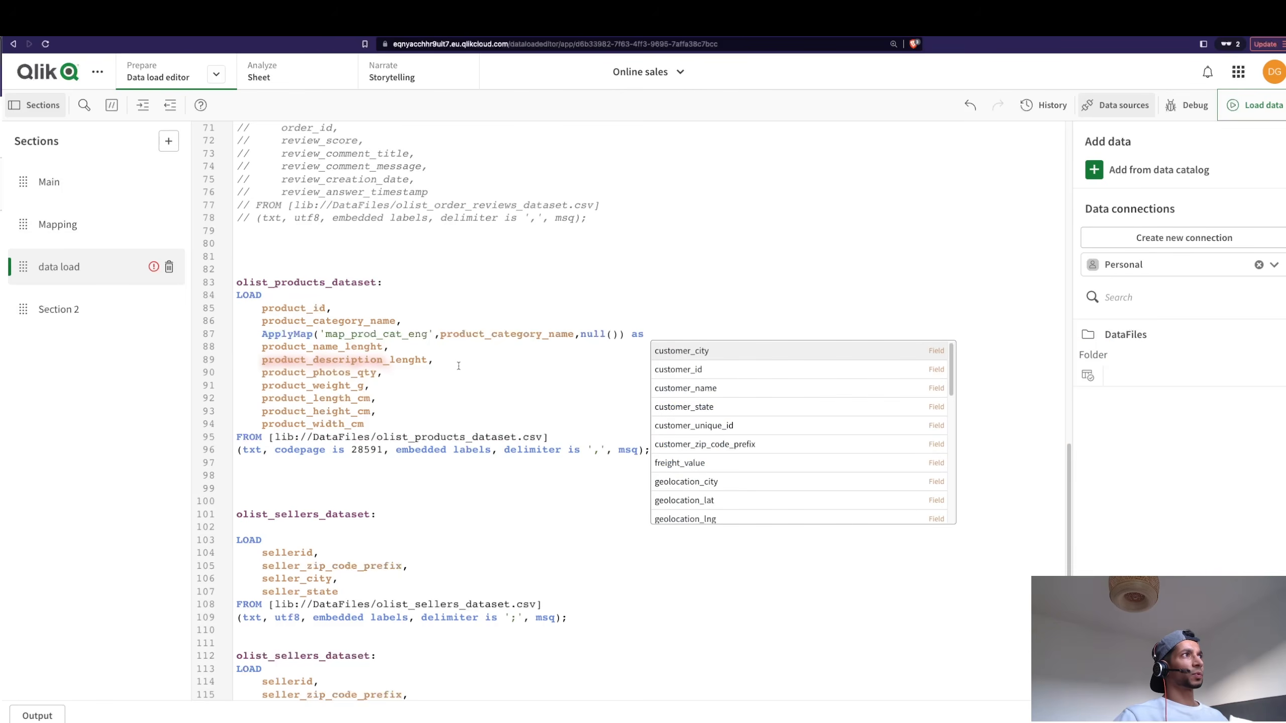
pyautogui.click(112, 227)
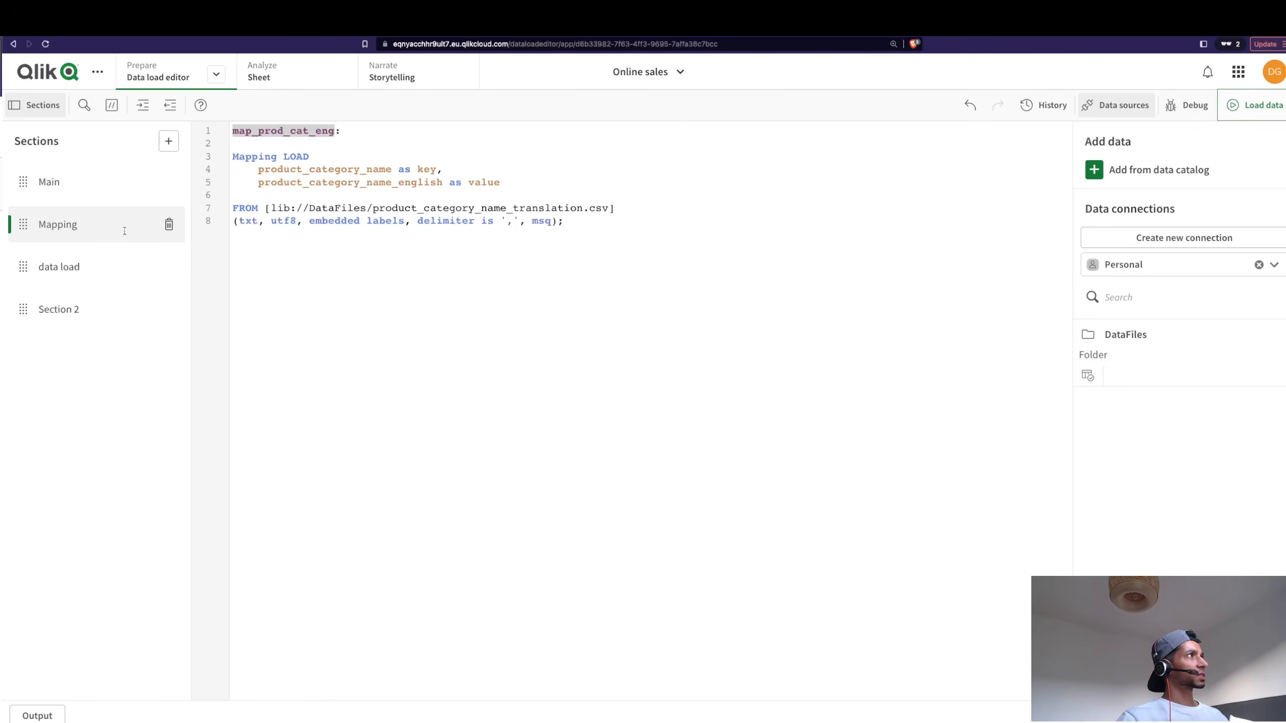
pyautogui.doubleClick(290, 185)
pyautogui.hotkey('ctrl', 'c')
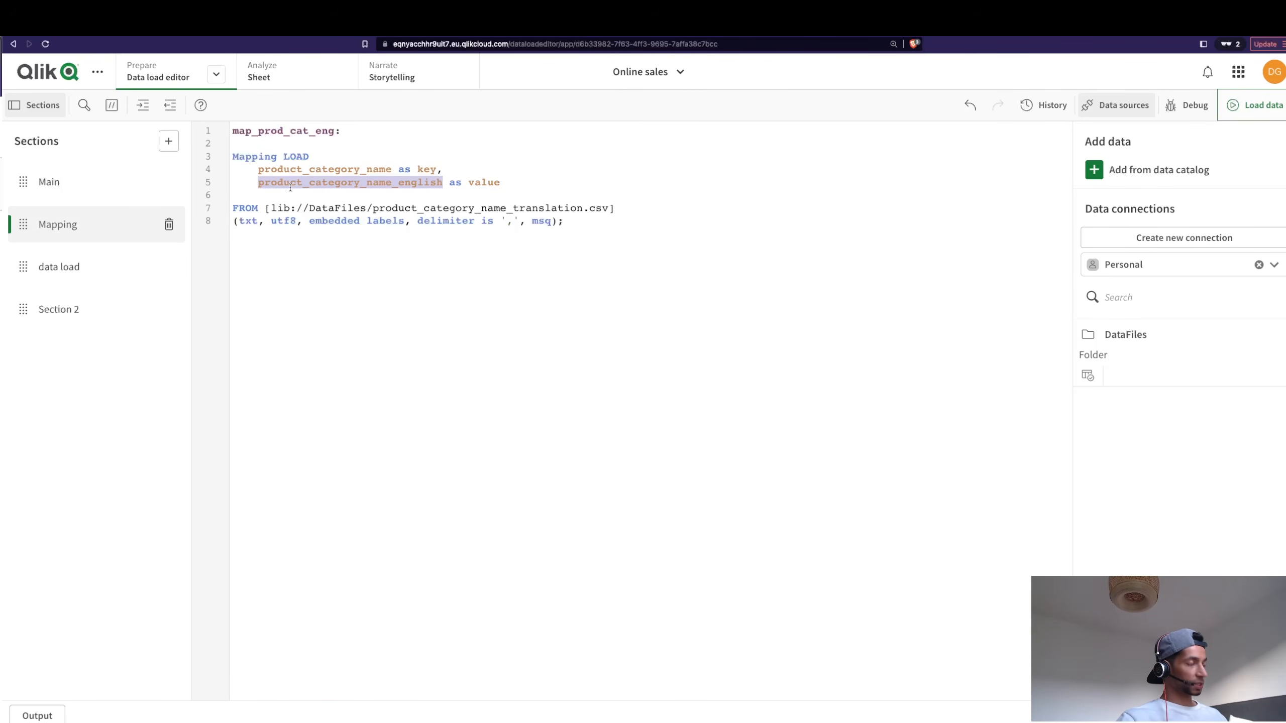
pyautogui.doubleClick(483, 183)
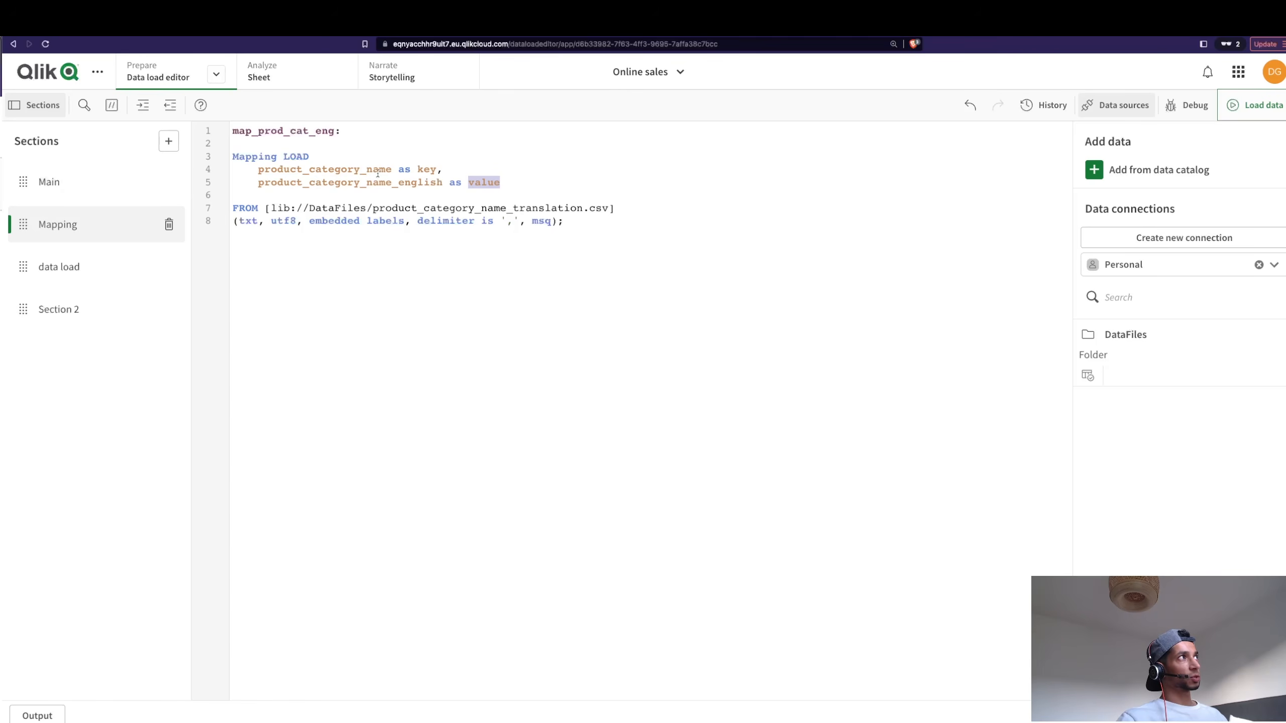
pyautogui.moveTo(432, 169); pyautogui.dragTo(417, 170)
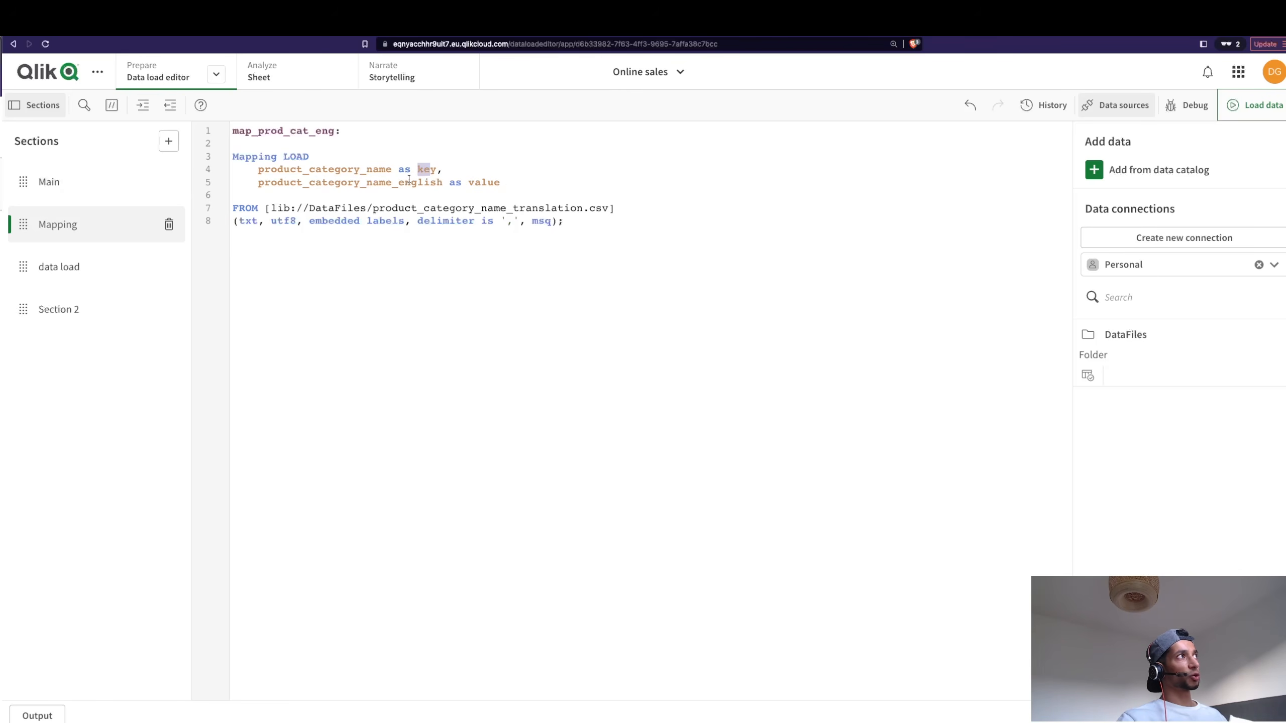
pyautogui.doubleClick(473, 185)
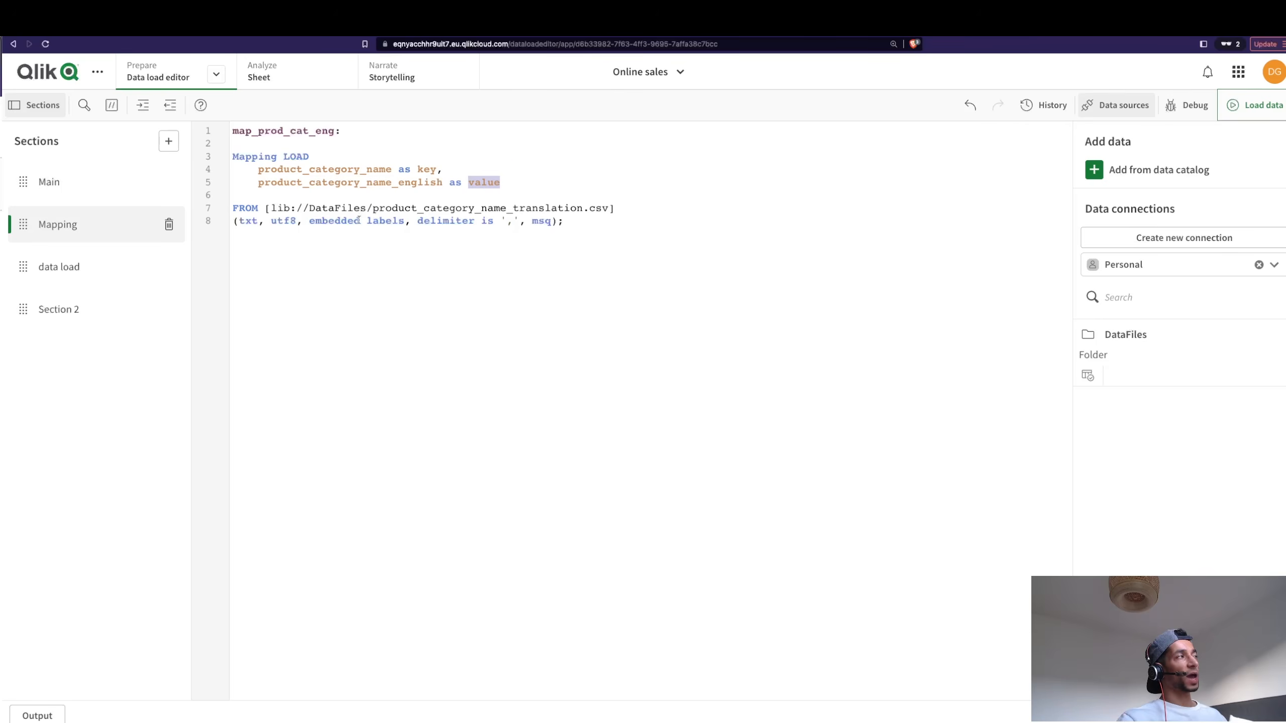
pyautogui.click(137, 270)
pyautogui.hotkey('ctrl', 'v')
pyautogui.write(',')
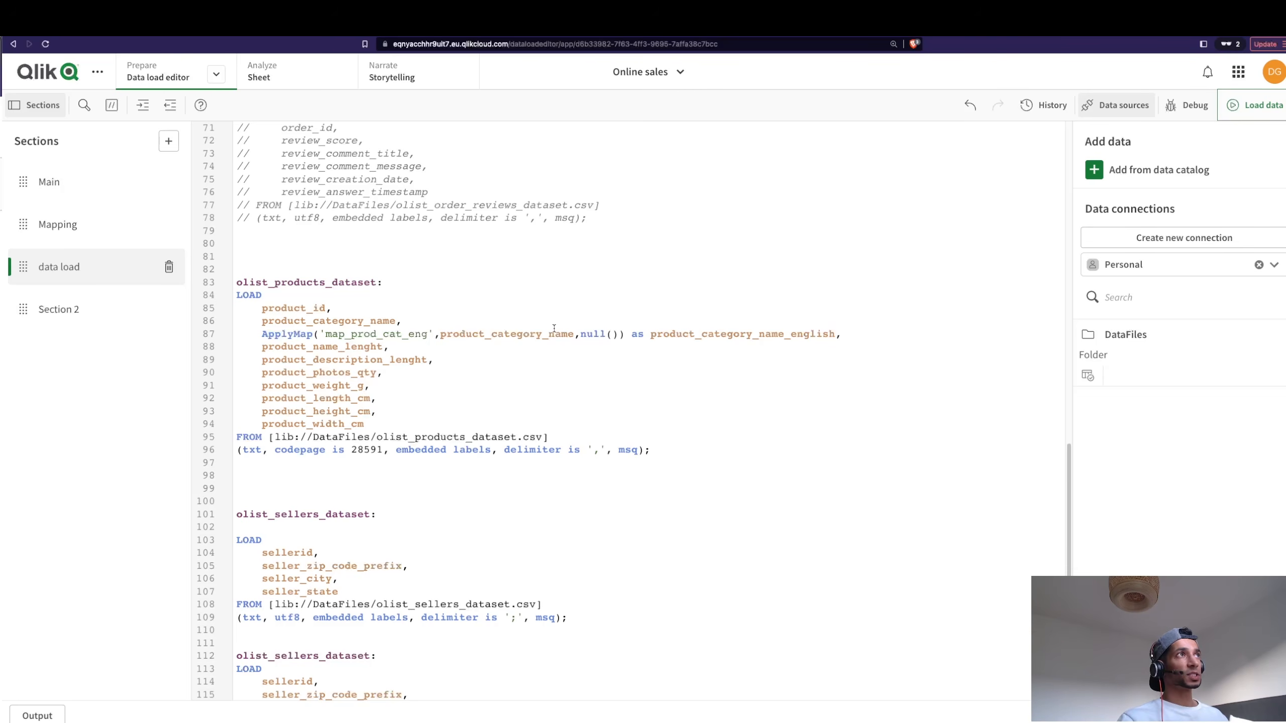
# Load the data and preview the product_category_name_english field of olist_products_dataset in the data model viewer.
pyautogui.click(1238, 109)
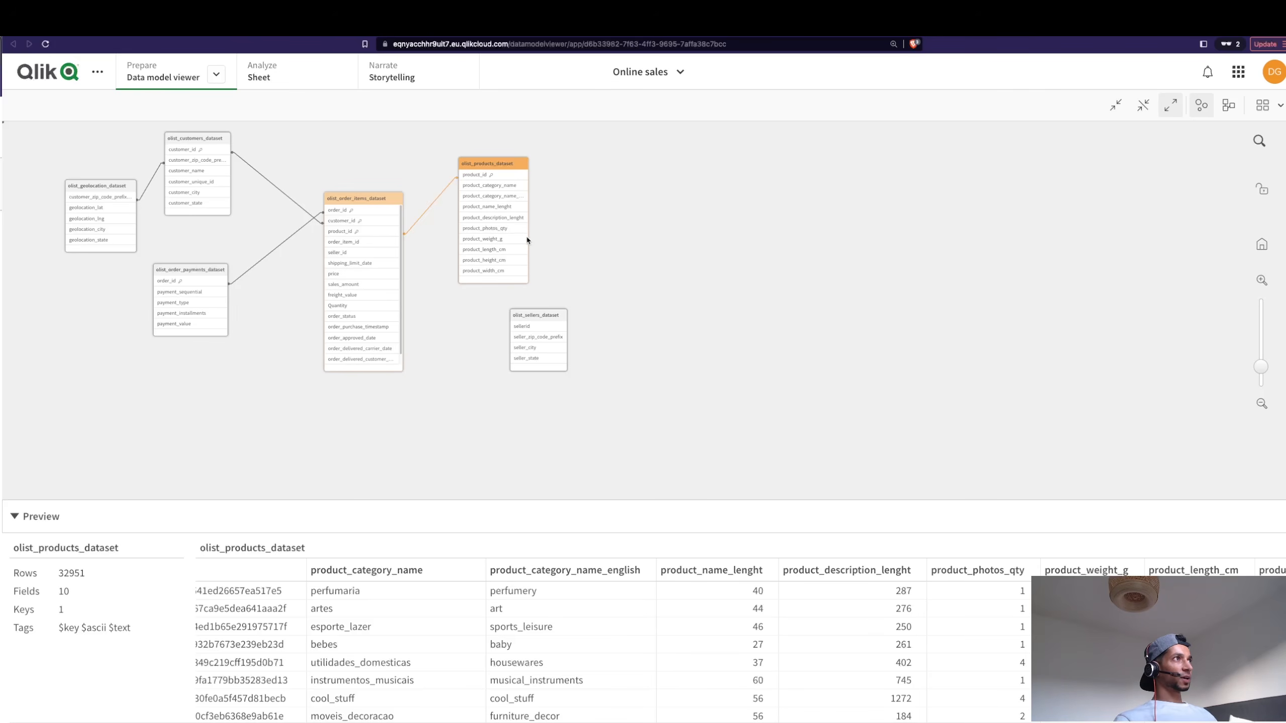
pyautogui.click(519, 197)
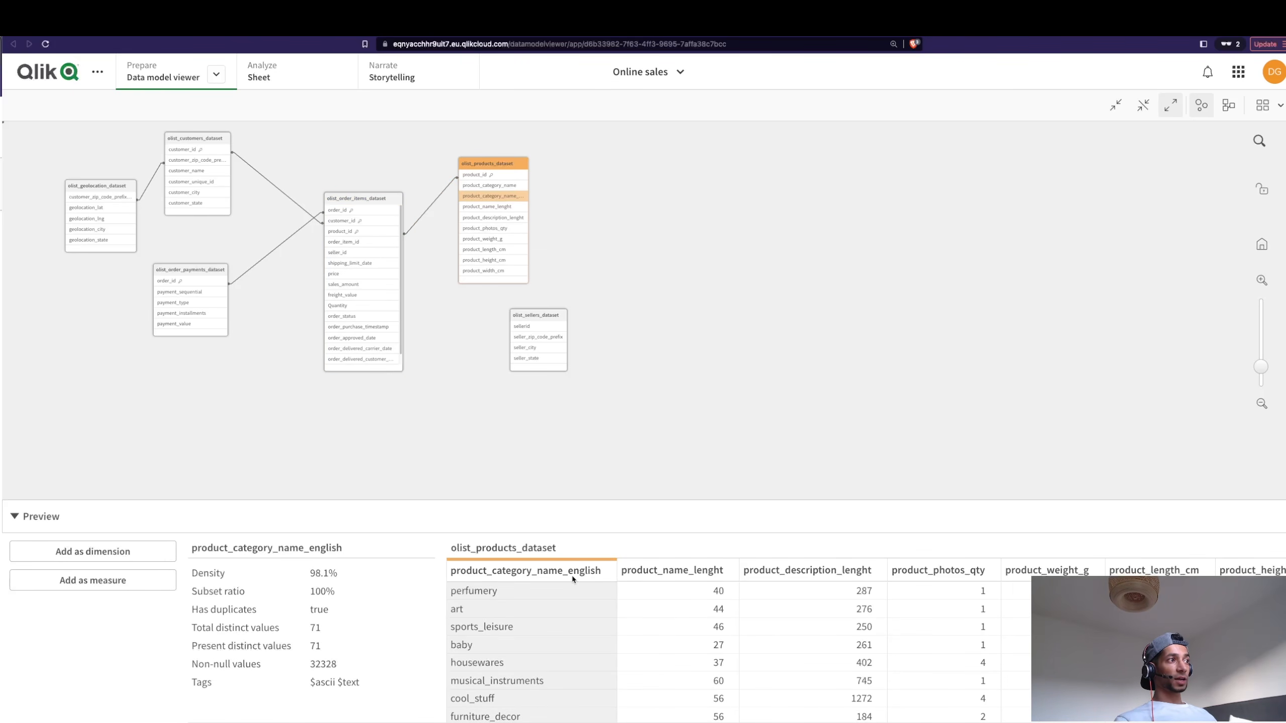
pyautogui.moveTo(477, 174); pyautogui.dragTo(494, 169)
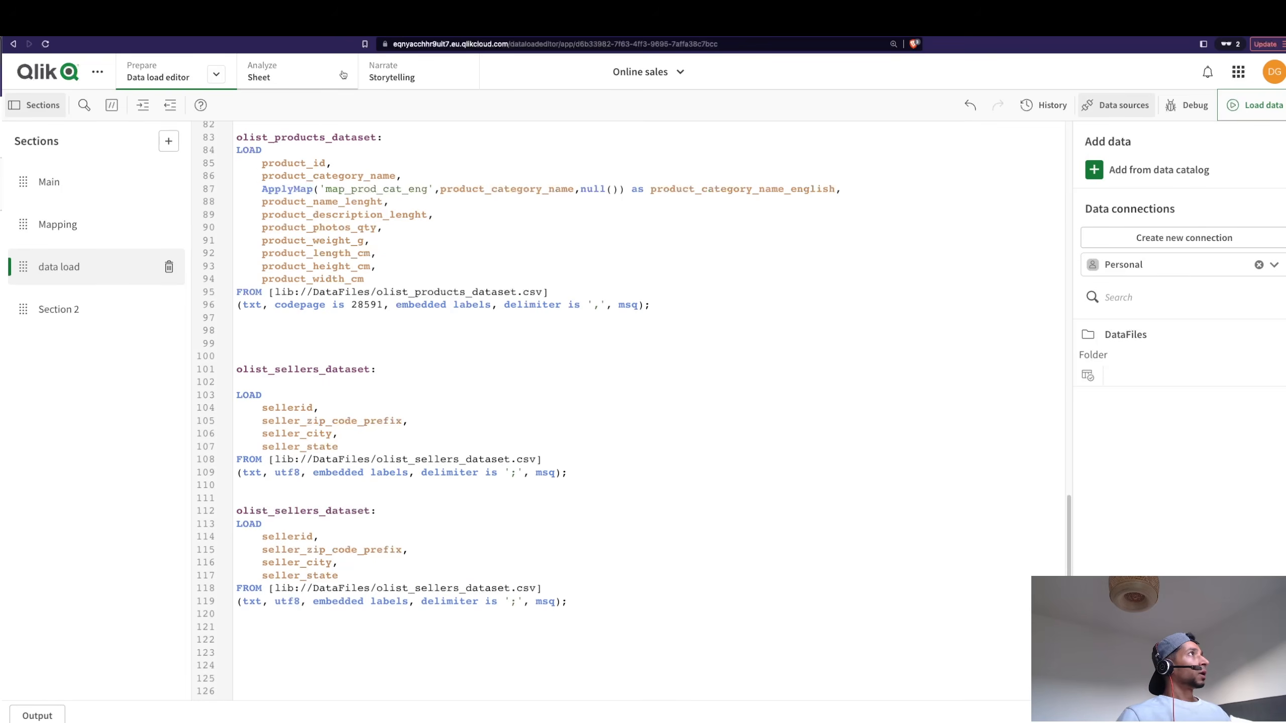
# Open the app's sheet in edit mode with advanced options on and switch to My new sheet (2).
pyautogui.click(343, 75)
pyautogui.click(1240, 105)
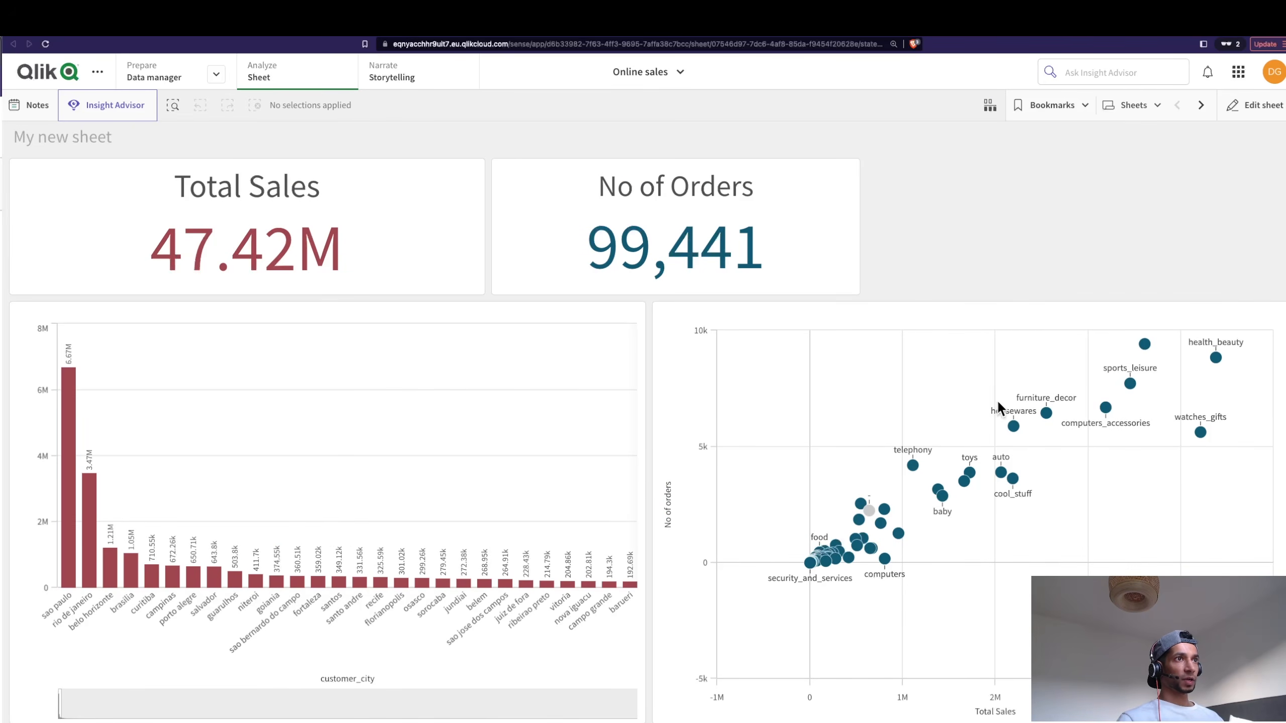
pyautogui.click(1256, 105)
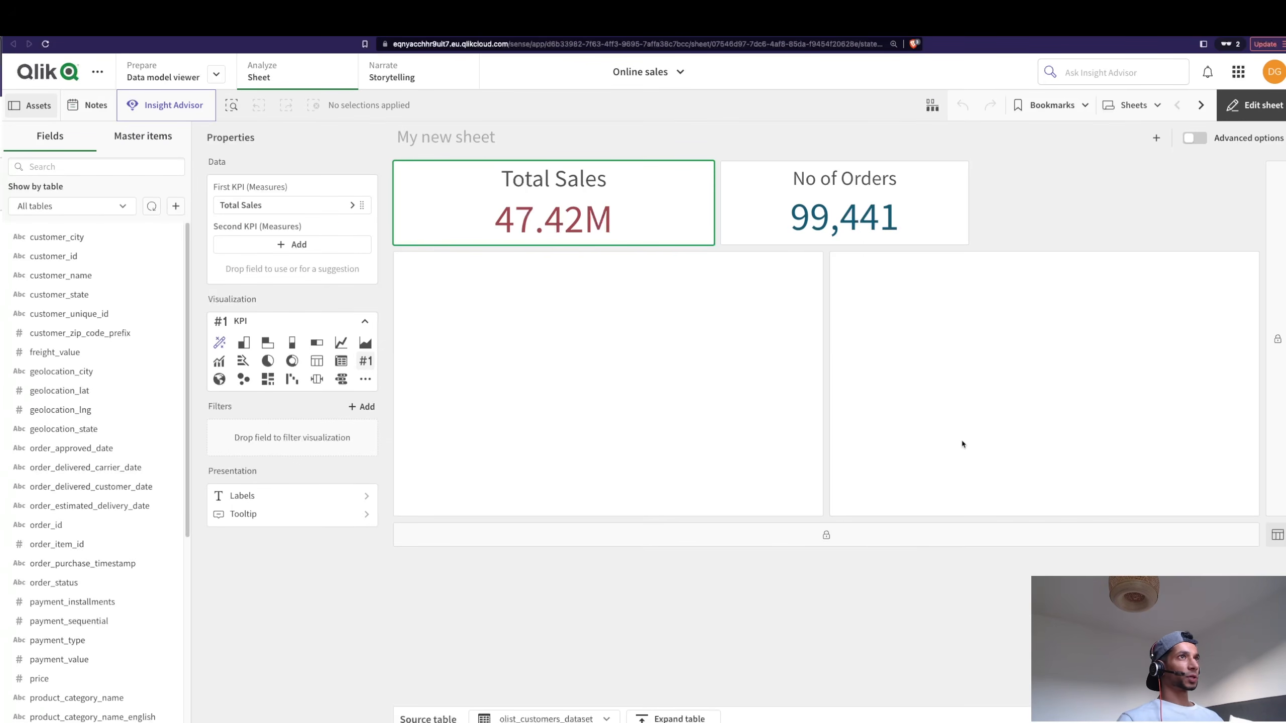
pyautogui.click(1195, 138)
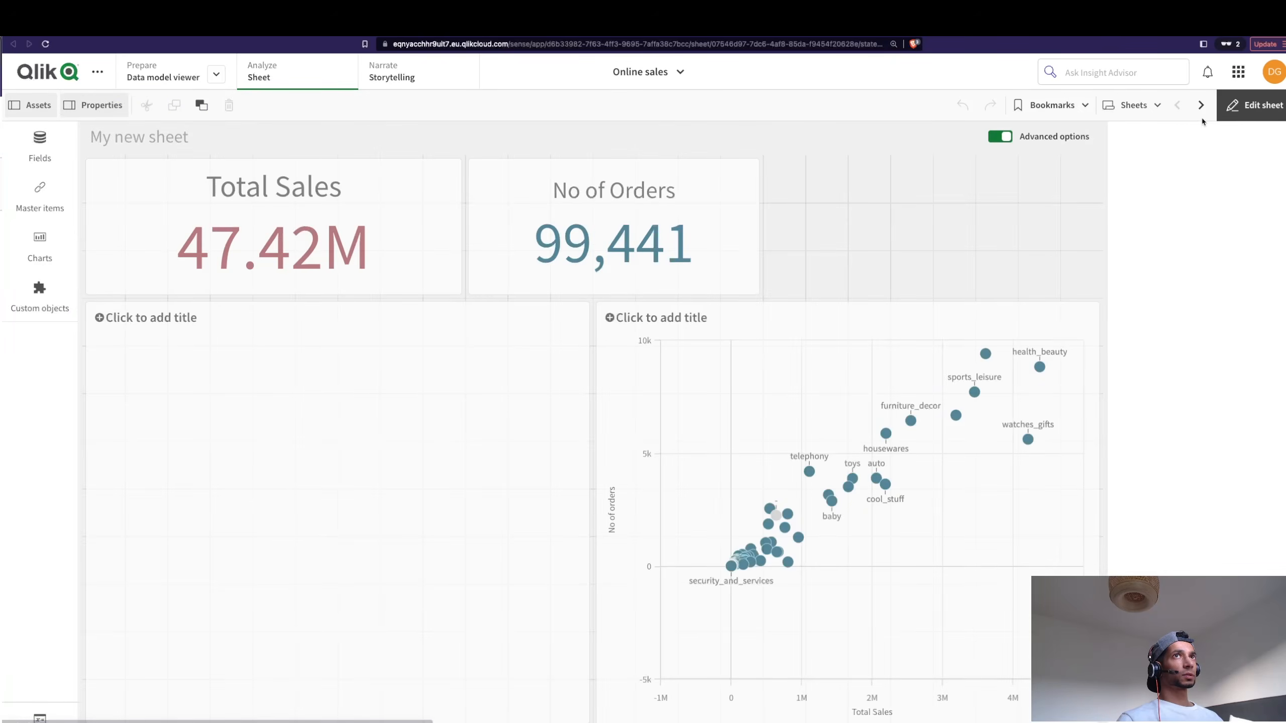
pyautogui.click(1132, 106)
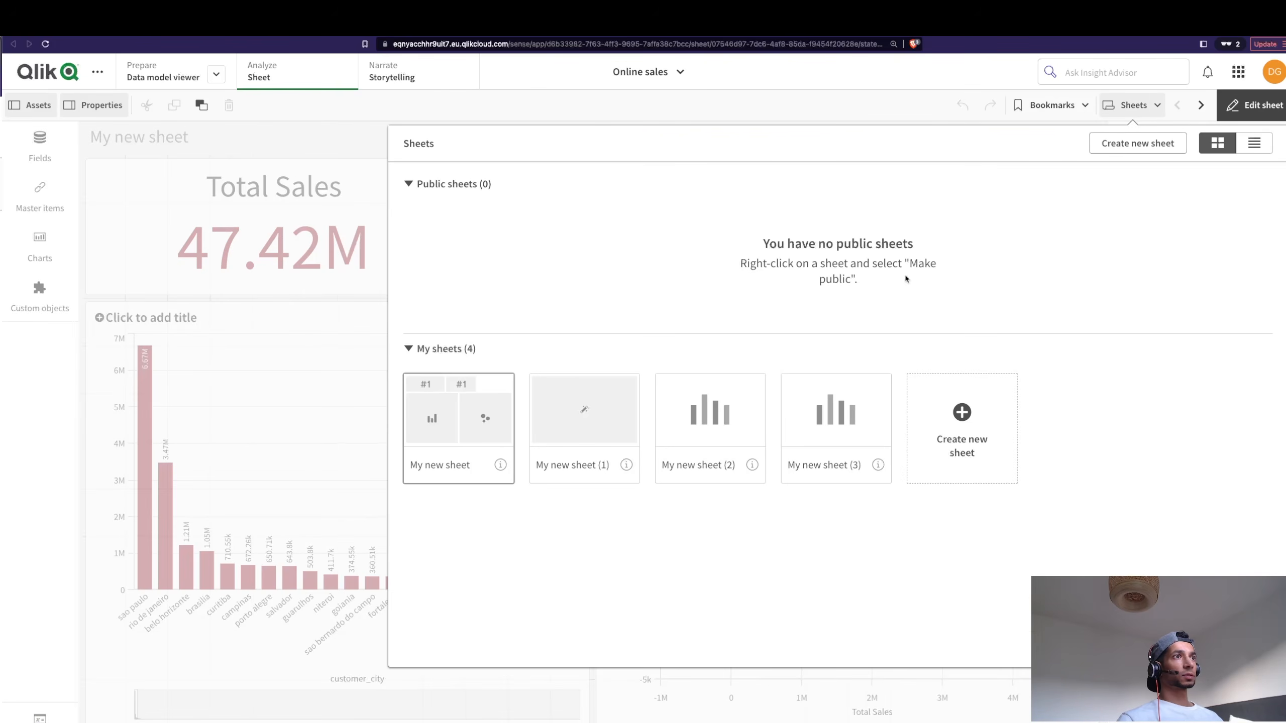
pyautogui.click(693, 400)
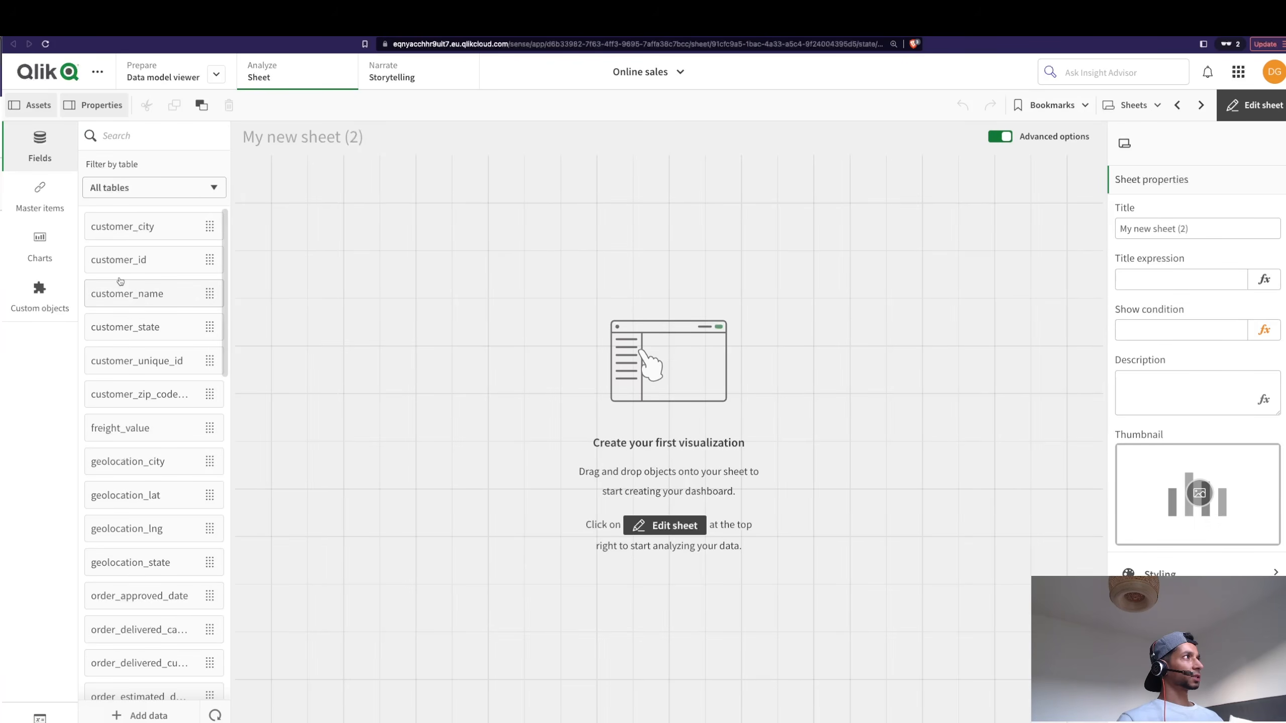
# Place a bar chart on My new sheet (2) with order_purchase_timestamp as its dimension.
pyautogui.click(45, 241)
pyautogui.moveTo(138, 171); pyautogui.dragTo(534, 361)
pyautogui.click(449, 315)
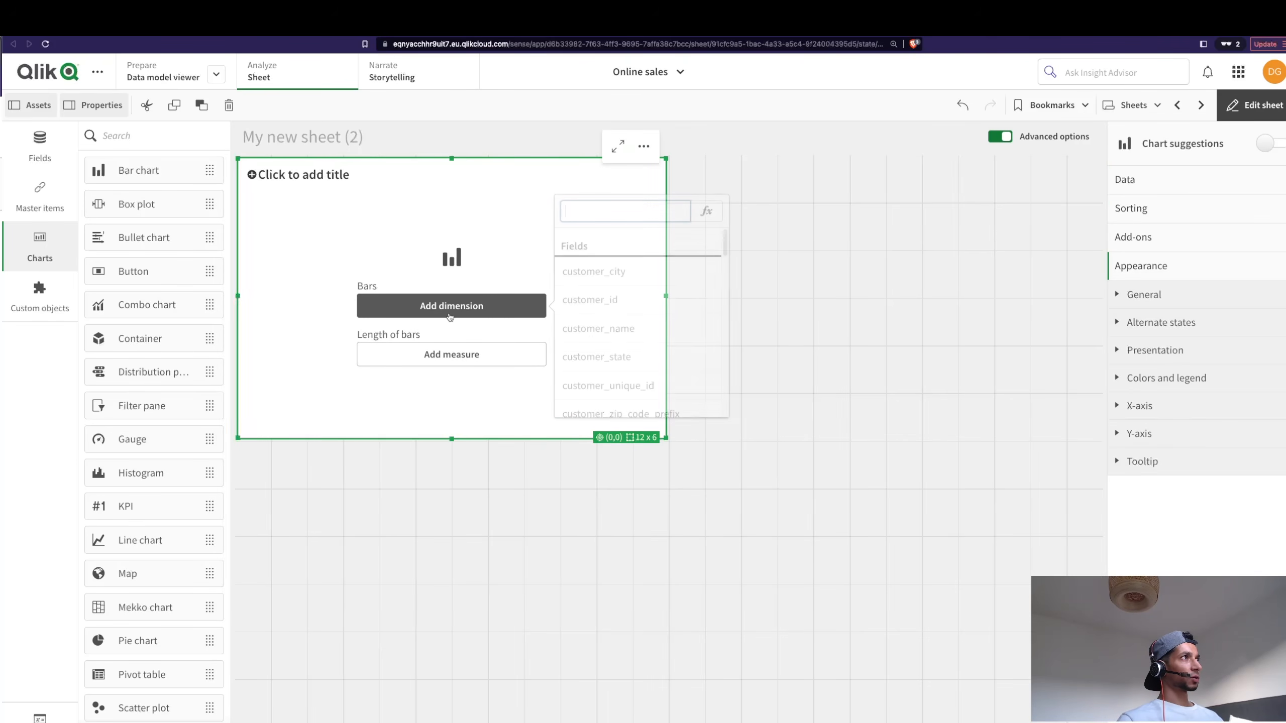
pyautogui.click(600, 273)
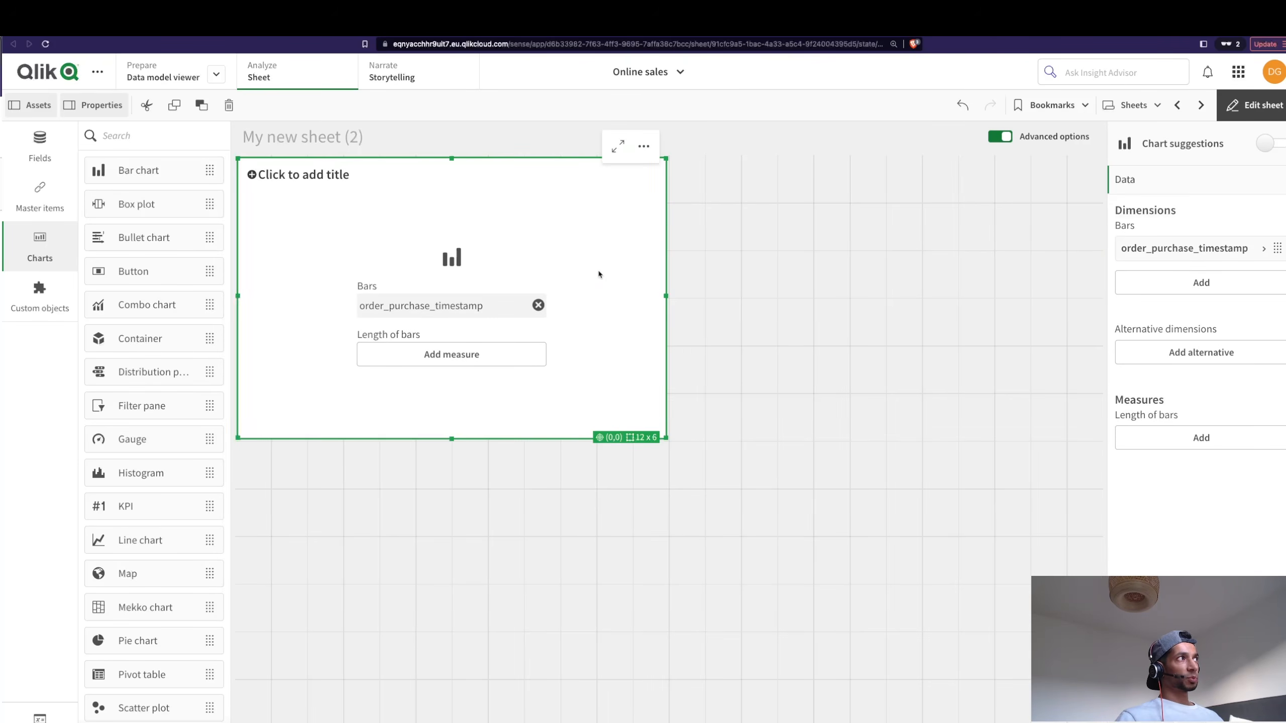
# Add Total Sales as the bar chart's measure and enlarge the chart to 24 x 8 grid cells.
pyautogui.click(490, 364)
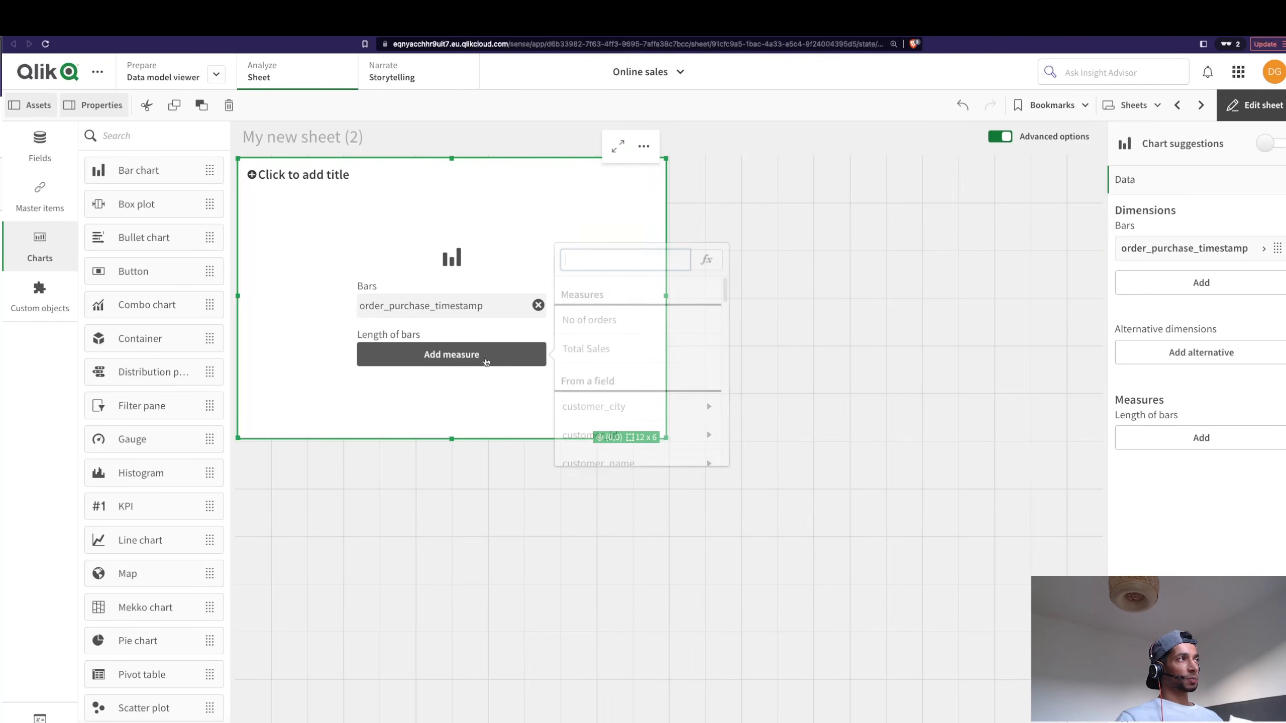
pyautogui.click(586, 349)
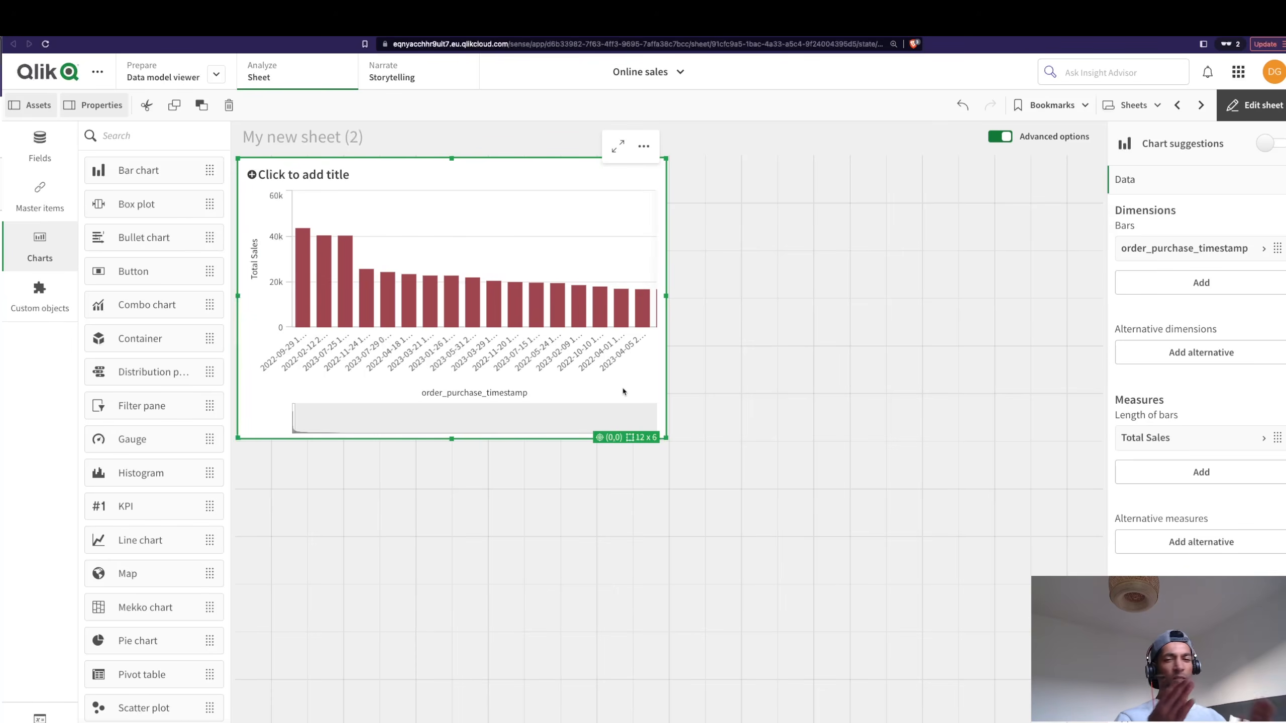
pyautogui.moveTo(665, 438); pyautogui.dragTo(1098, 541)
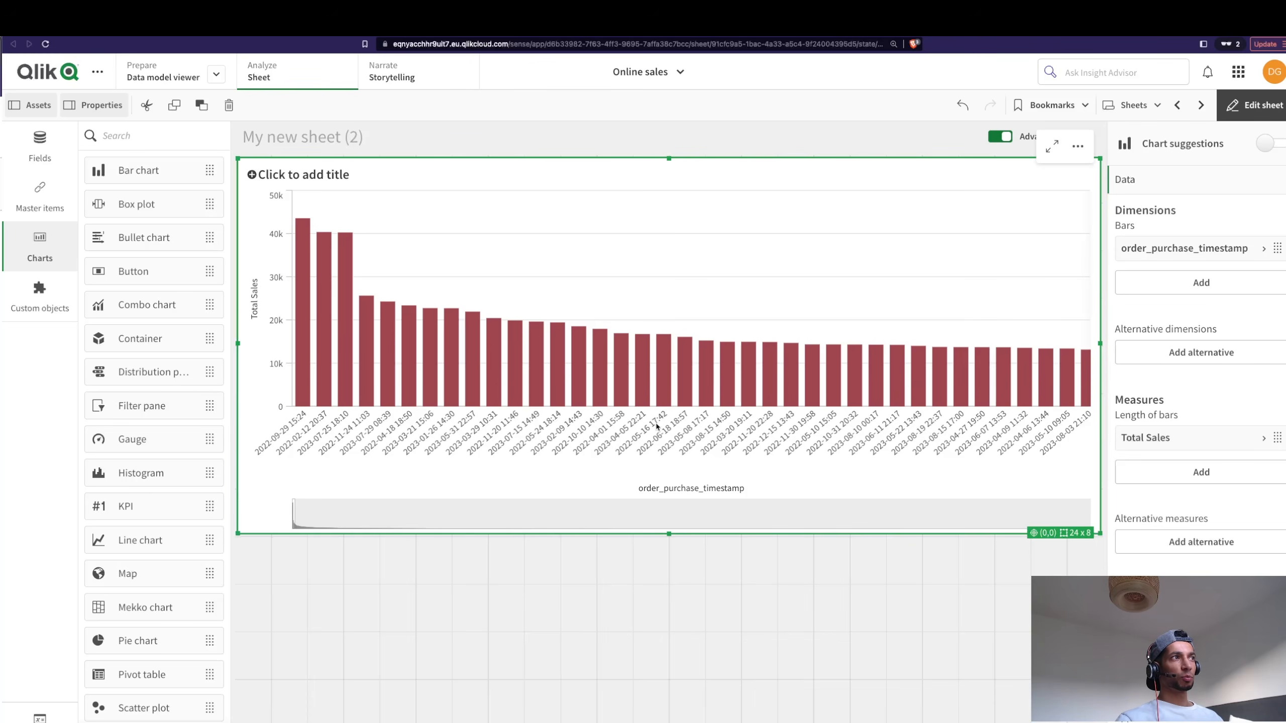
# Change the bar dimension's expression to =Date(order_purchase_timestamp).
pyautogui.click(1203, 250)
pyautogui.click(1255, 296)
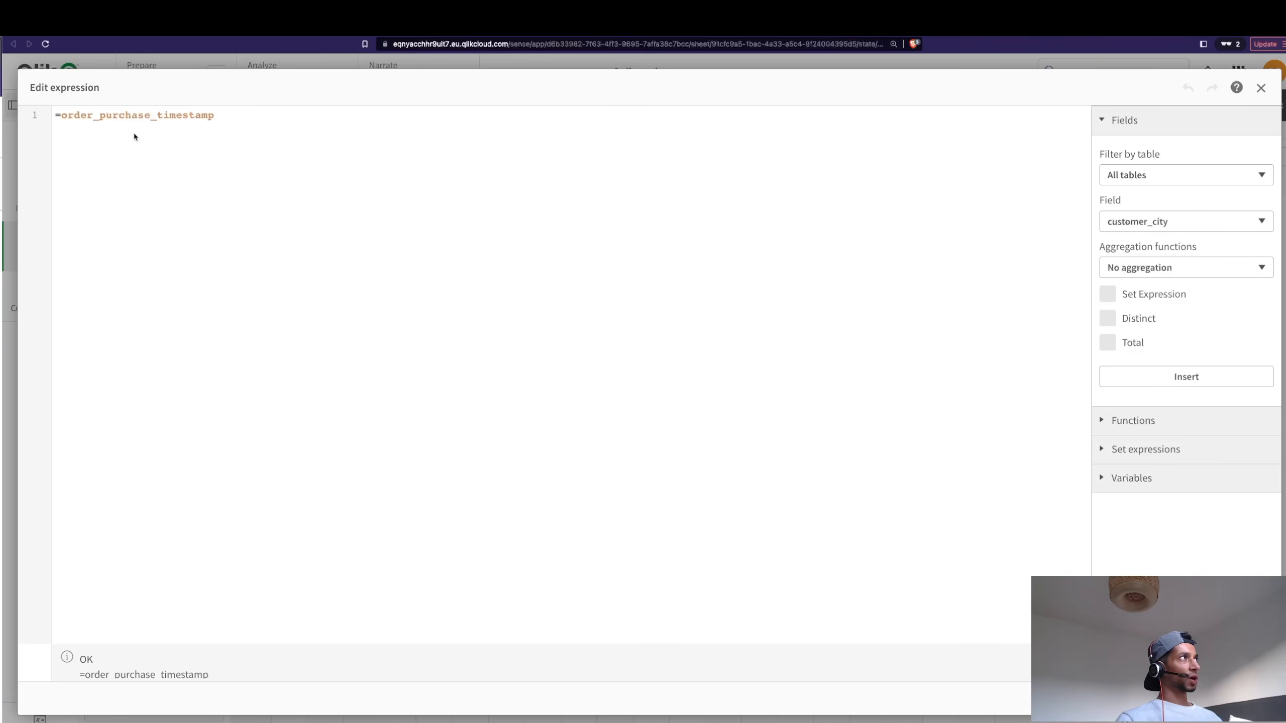
pyautogui.write('Date')
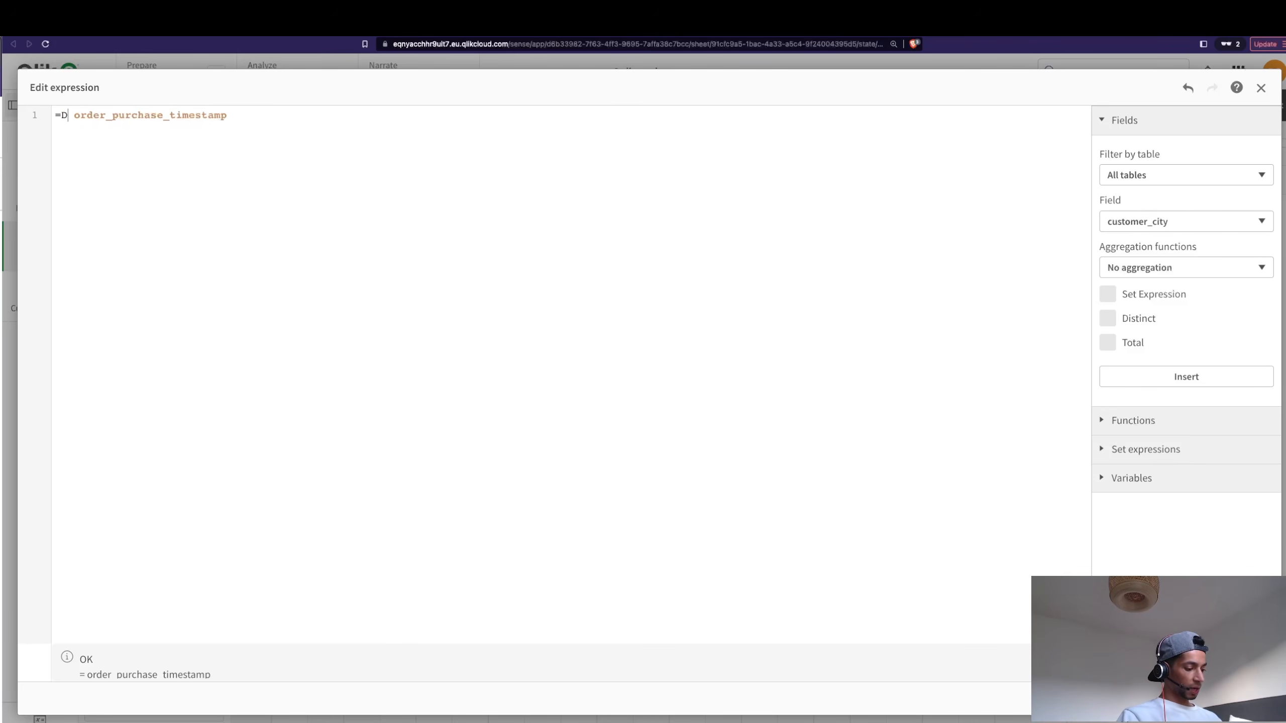
pyautogui.press('BackSpace')
pyautogui.write('(')
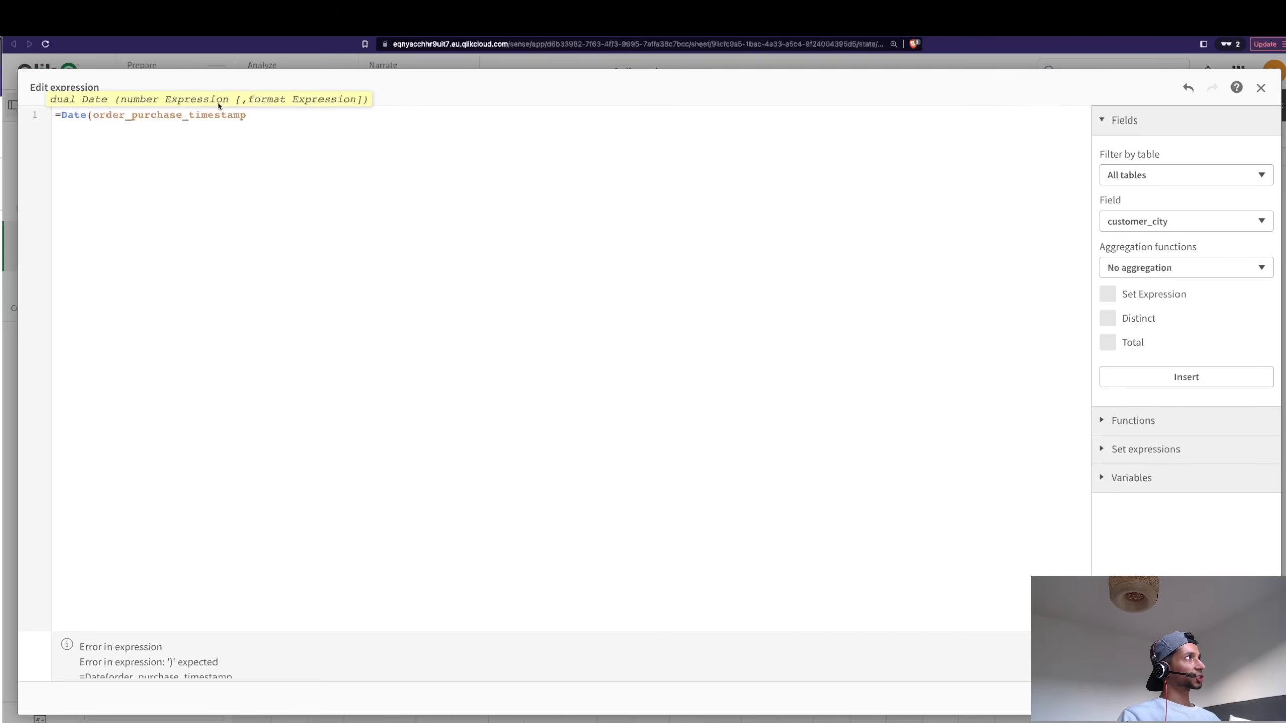
pyautogui.click(250, 118)
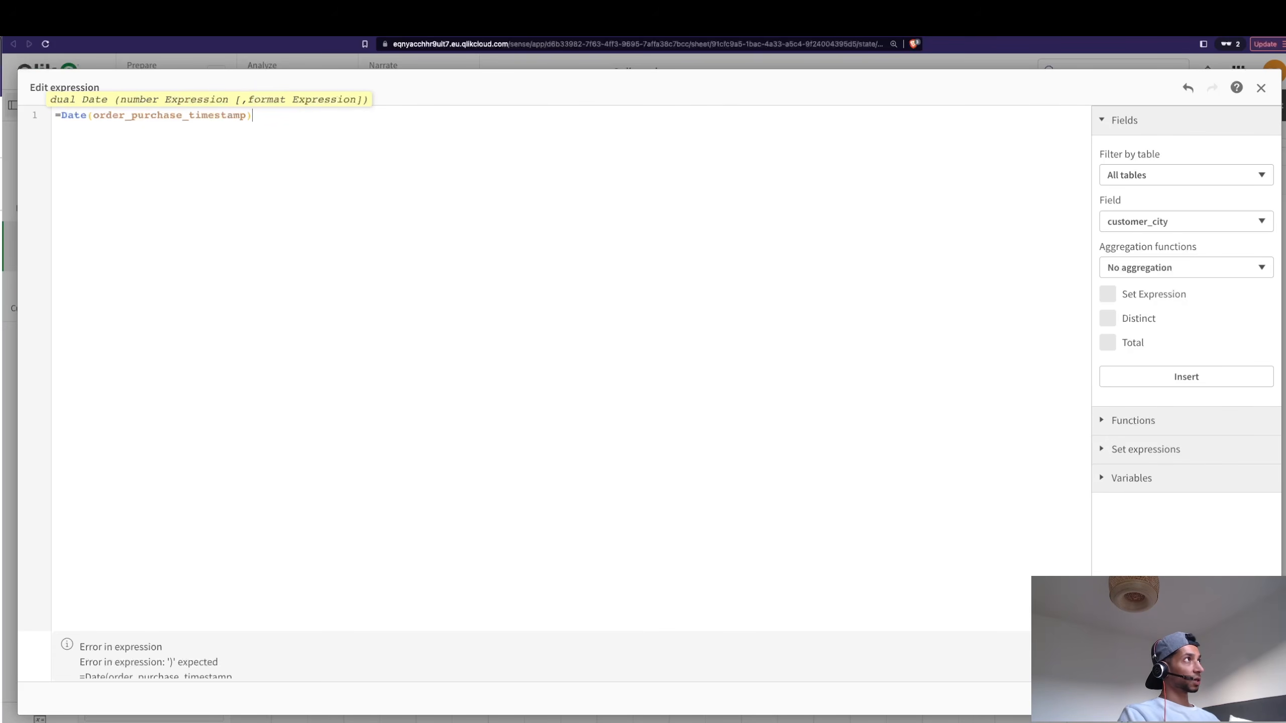
pyautogui.write(')')
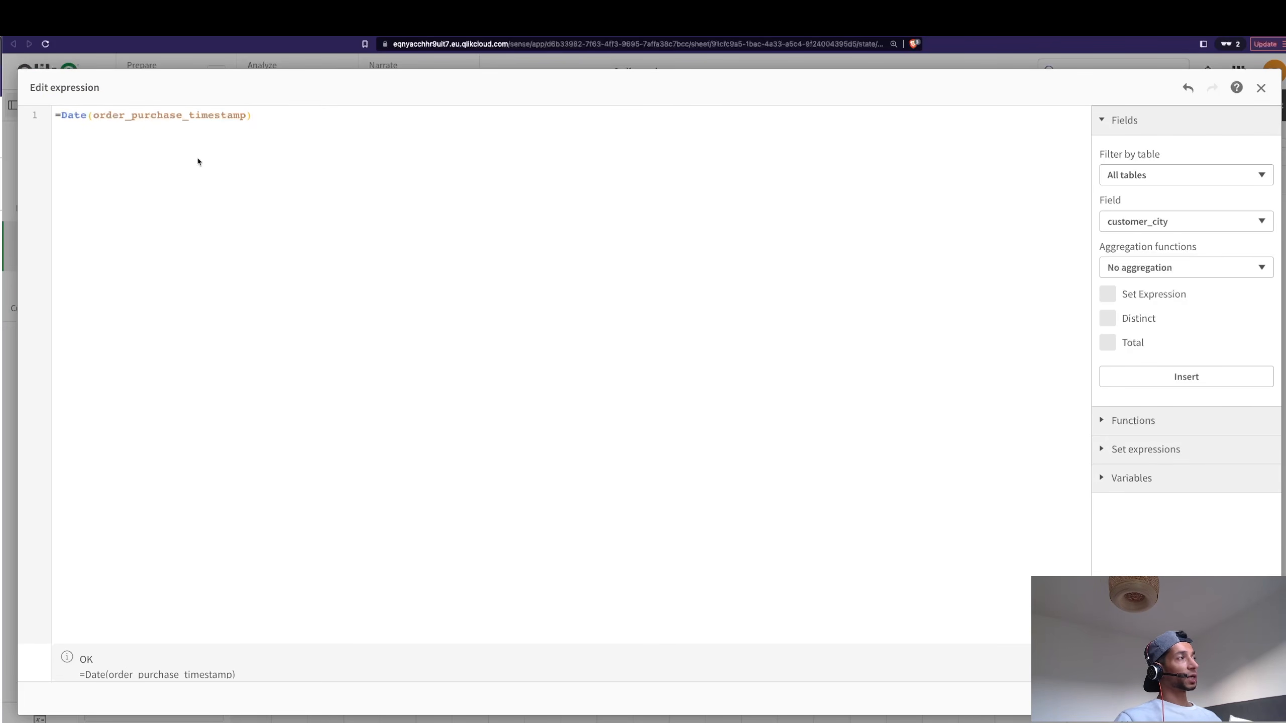
pyautogui.click(1256, 699)
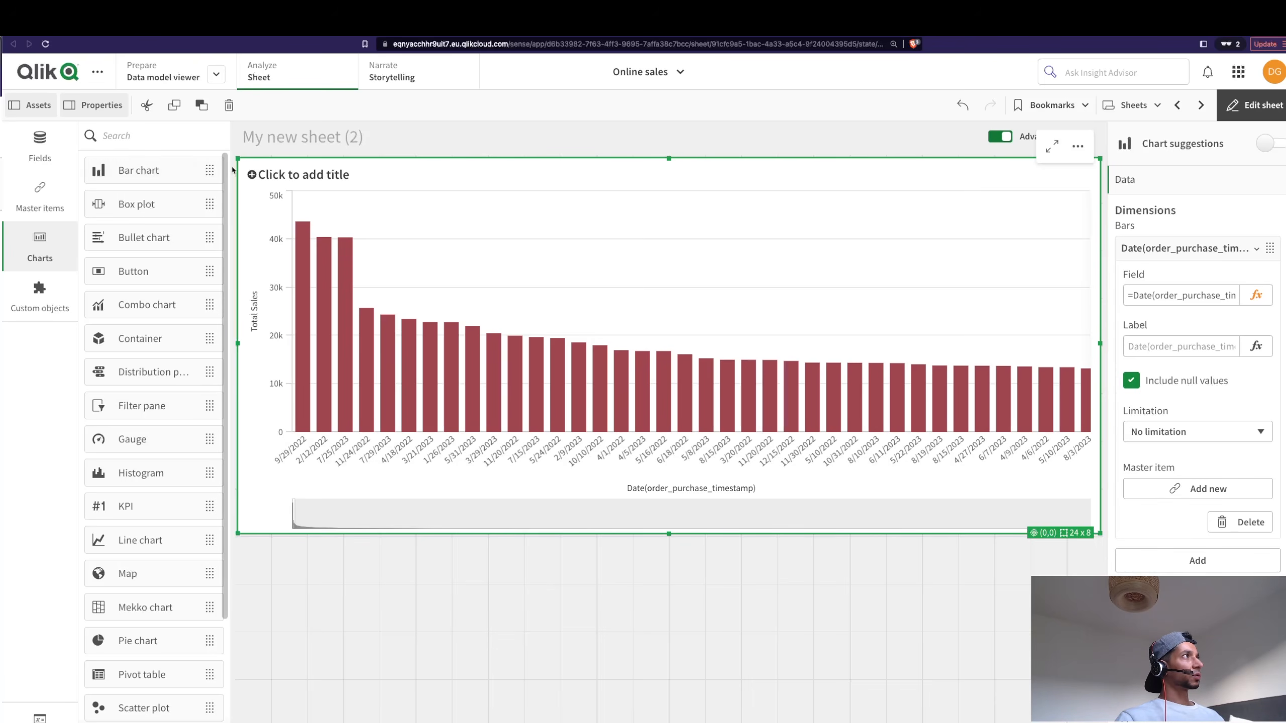
# Shorten the bar chart to 24 x 6 cells from its upper edge and paste a copy of it into the freed space above.
pyautogui.moveTo(238, 160); pyautogui.dragTo(241, 245)
pyautogui.rightClick(441, 431)
pyautogui.click(449, 417)
pyautogui.rightClick(372, 230)
pyautogui.click(389, 224)
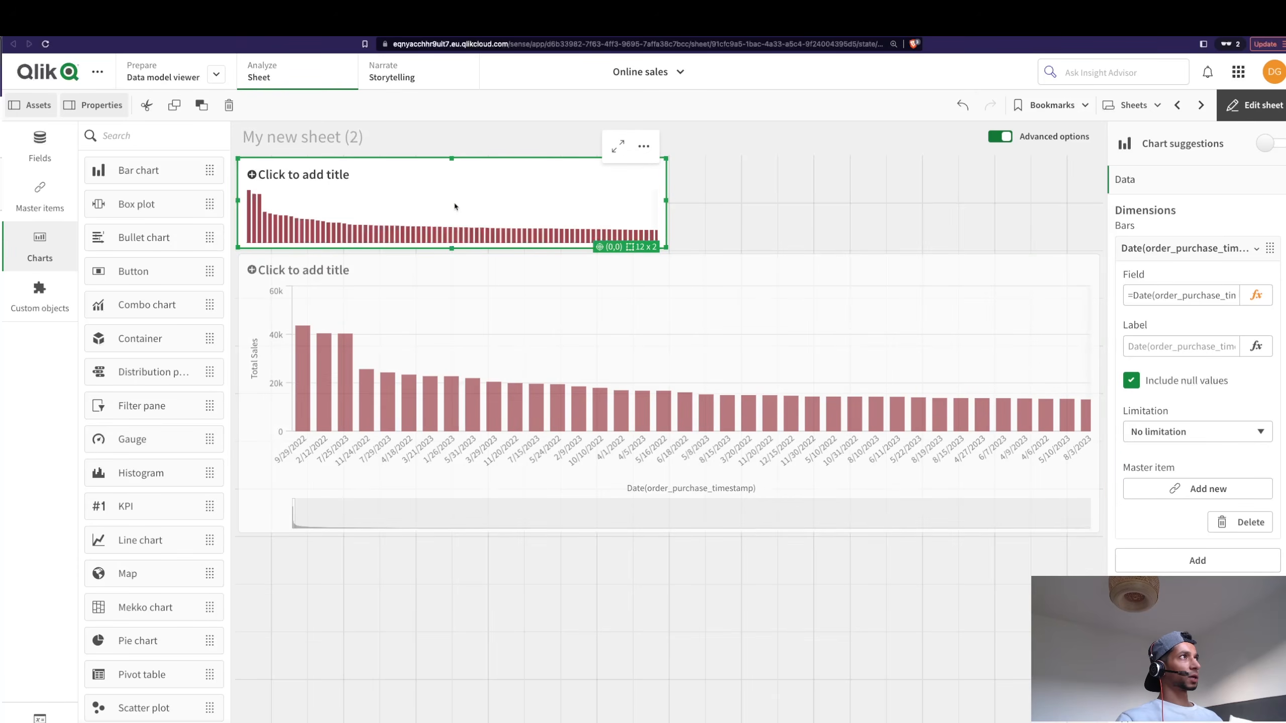
# Arrange the two charts side by side, the copy at 7 x 6 cells on the left and the original at 17 x 6 on the right.
pyautogui.click(255, 517)
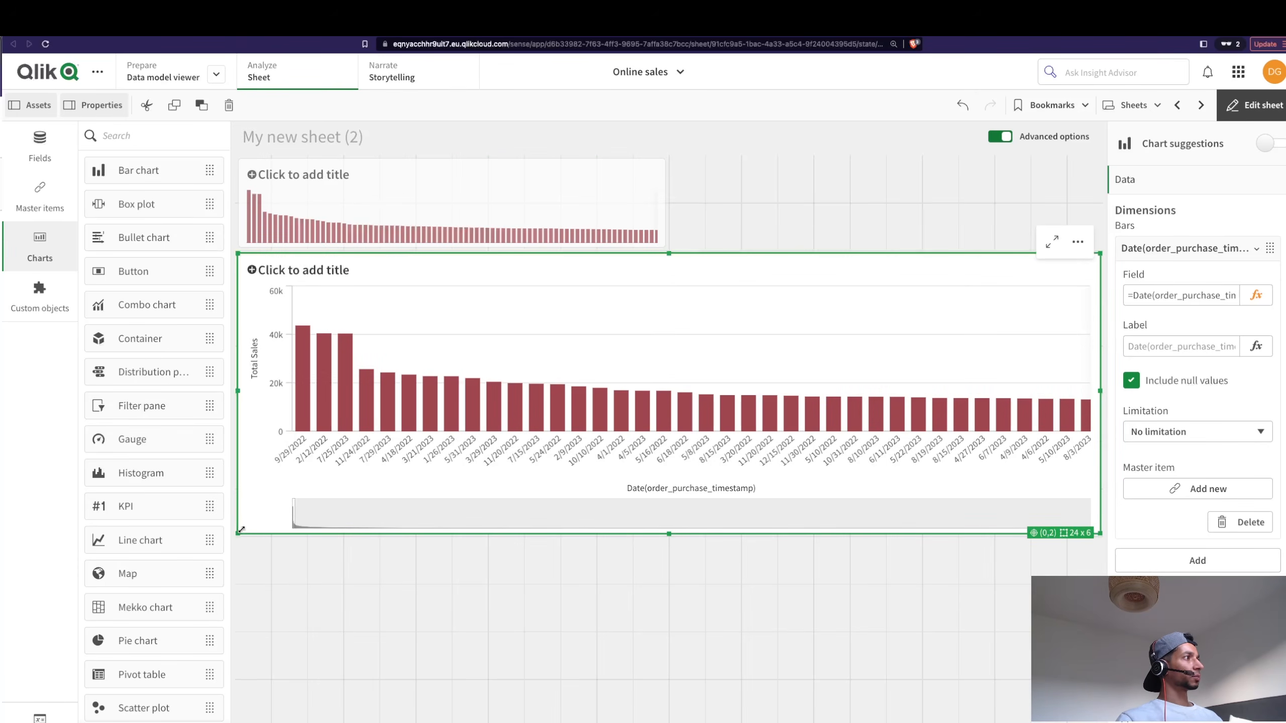
pyautogui.moveTo(241, 532); pyautogui.dragTo(491, 533)
pyautogui.click(648, 236)
pyautogui.moveTo(665, 247); pyautogui.dragTo(523, 547)
pyautogui.moveTo(485, 158); pyautogui.dragTo(485, 253)
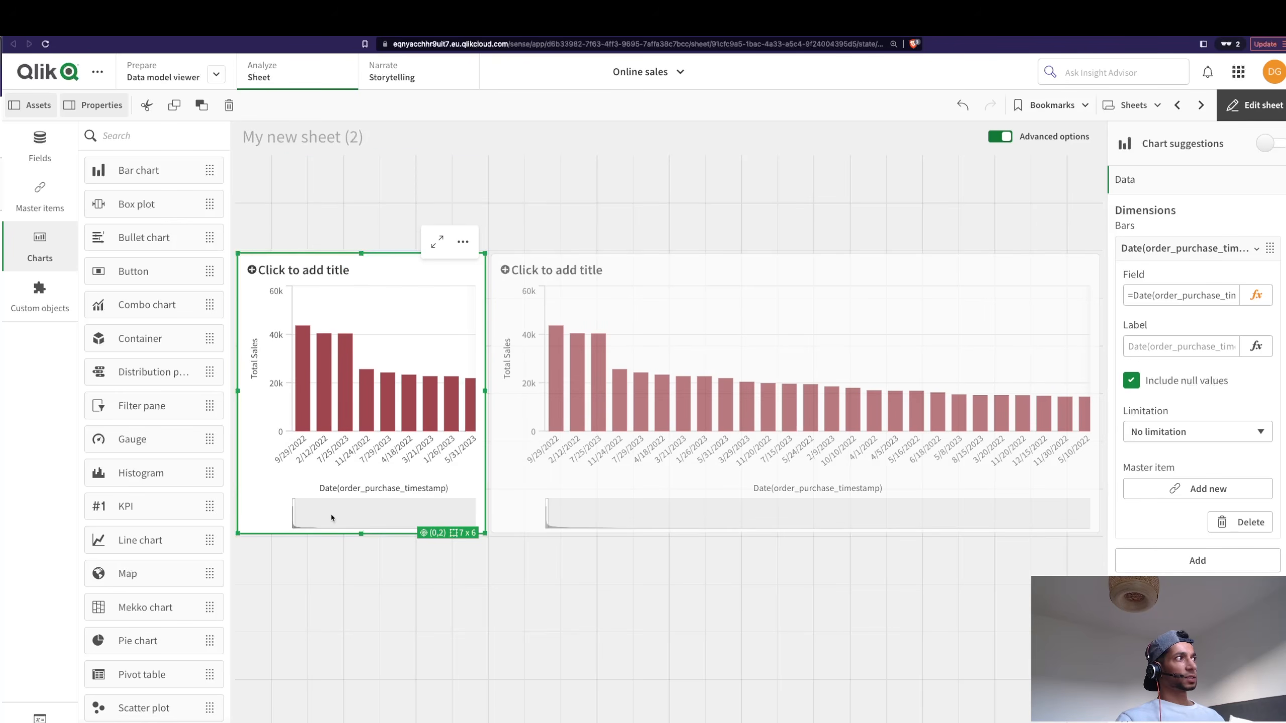
# Change the narrow left chart's dimension expression to =Year(Date(order_purchase_timestamp)).
pyautogui.click(601, 429)
pyautogui.click(409, 432)
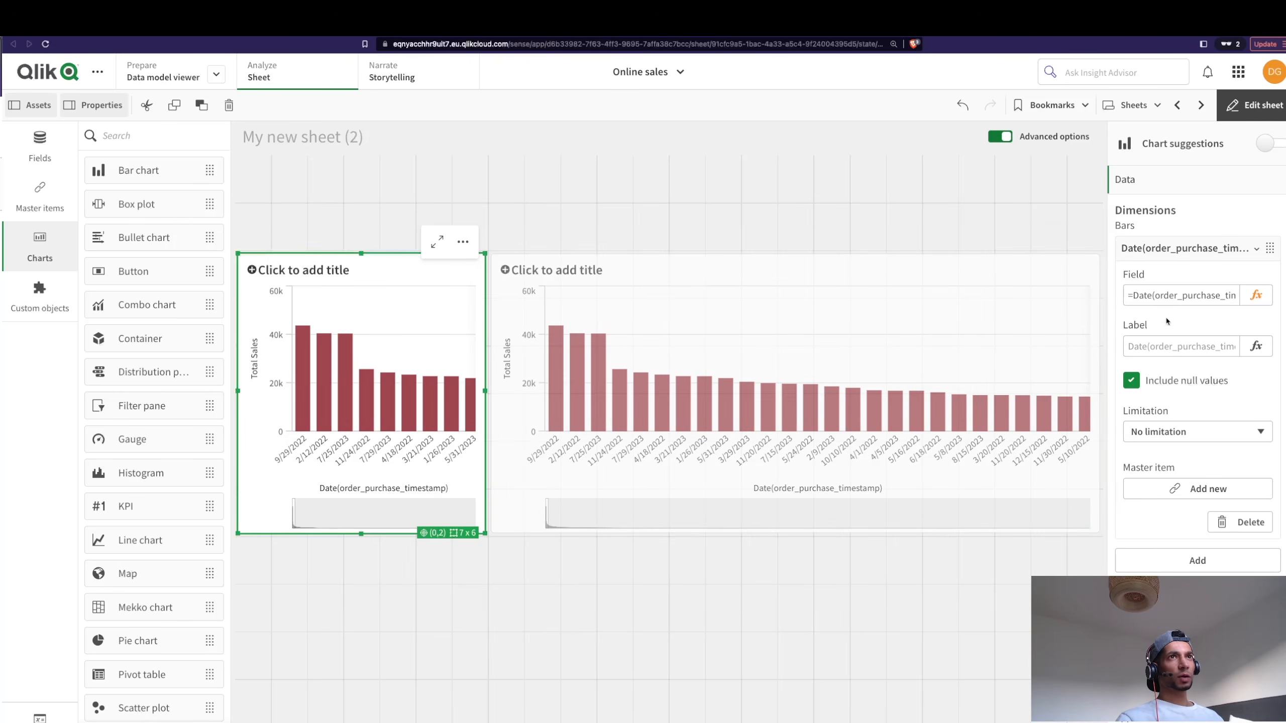
pyautogui.click(1257, 295)
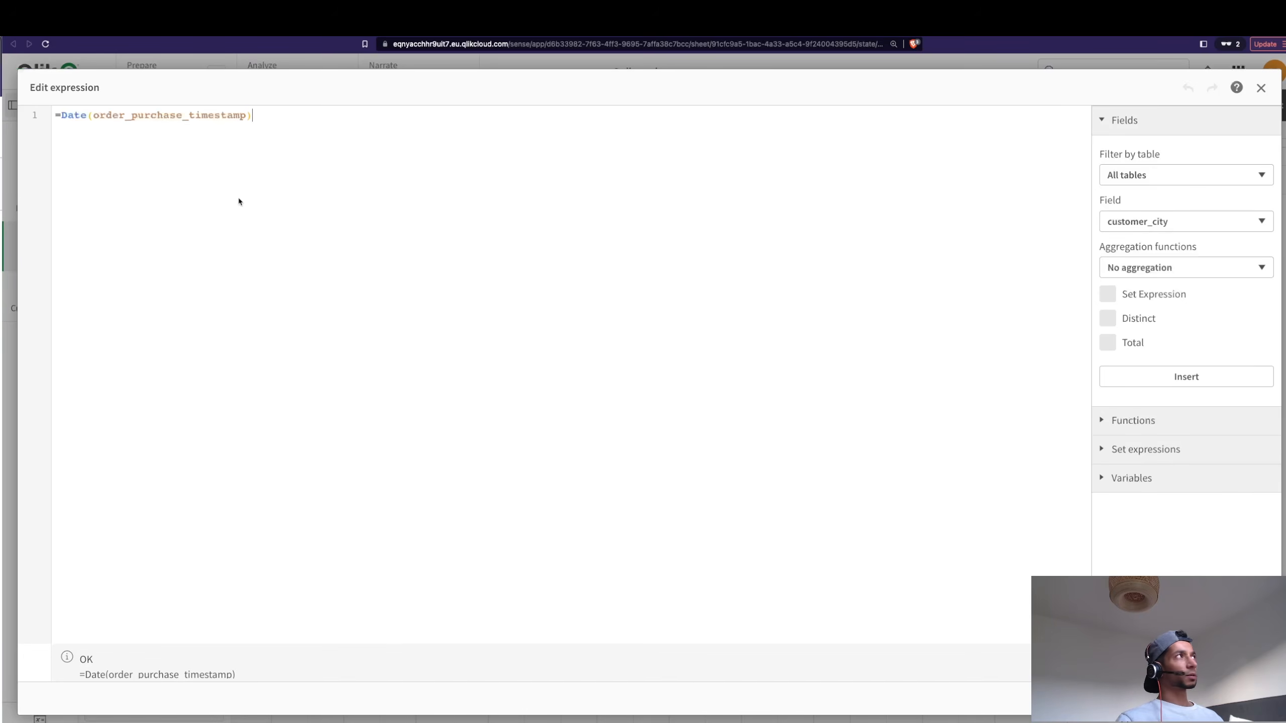
pyautogui.click(60, 115)
pyautogui.write('Yea(')
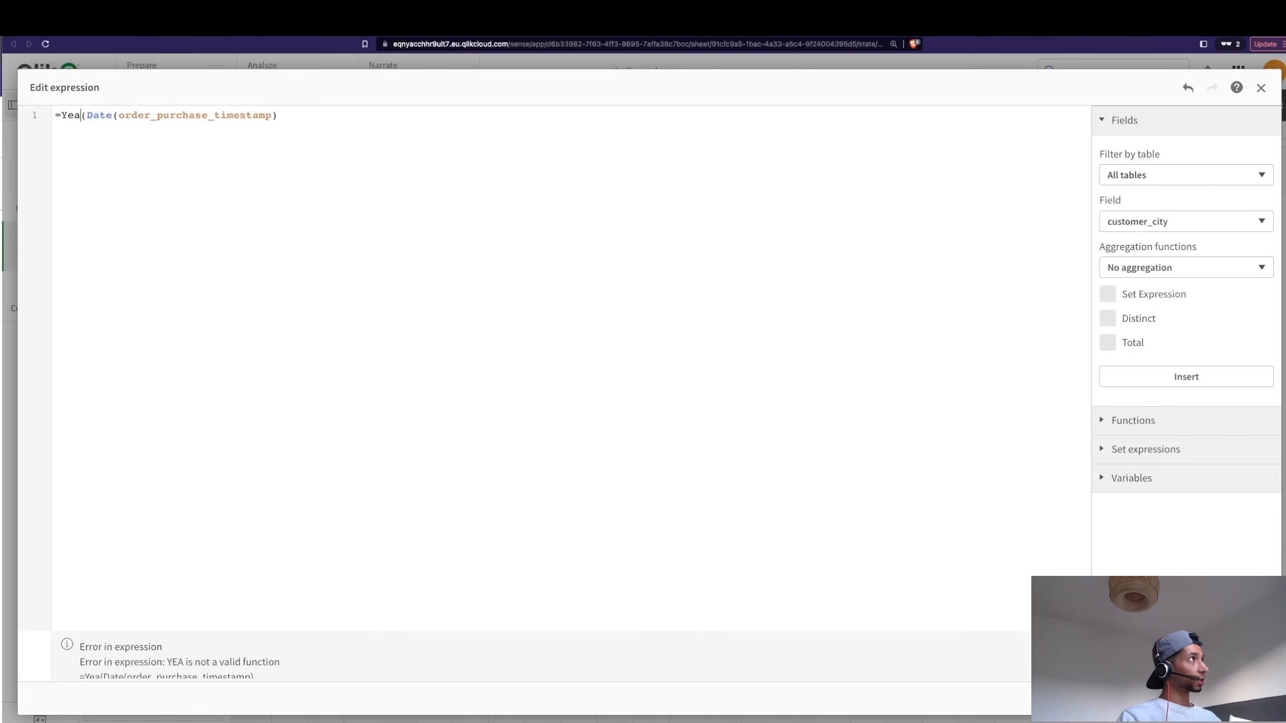
pyautogui.write('r')
pyautogui.press('Right')
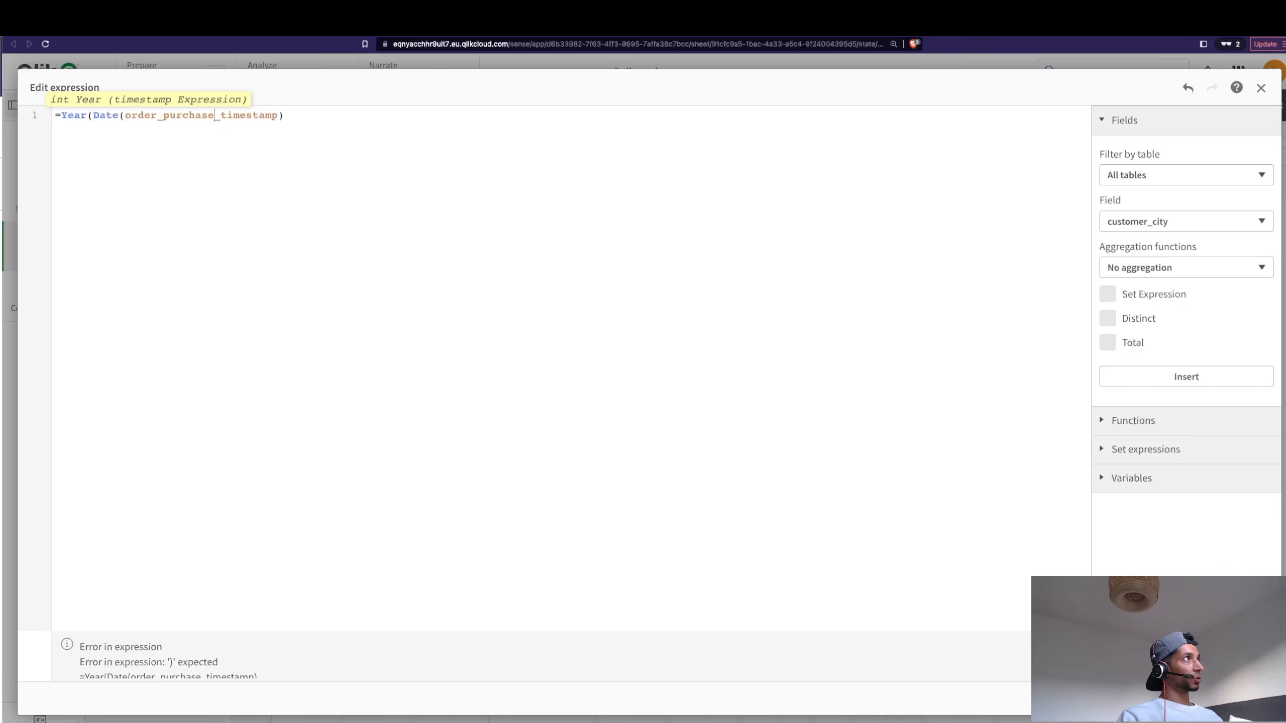
pyautogui.press('Right')
pyautogui.press('Right')
pyautogui.press('Right')
pyautogui.press('Right')
pyautogui.write(')')
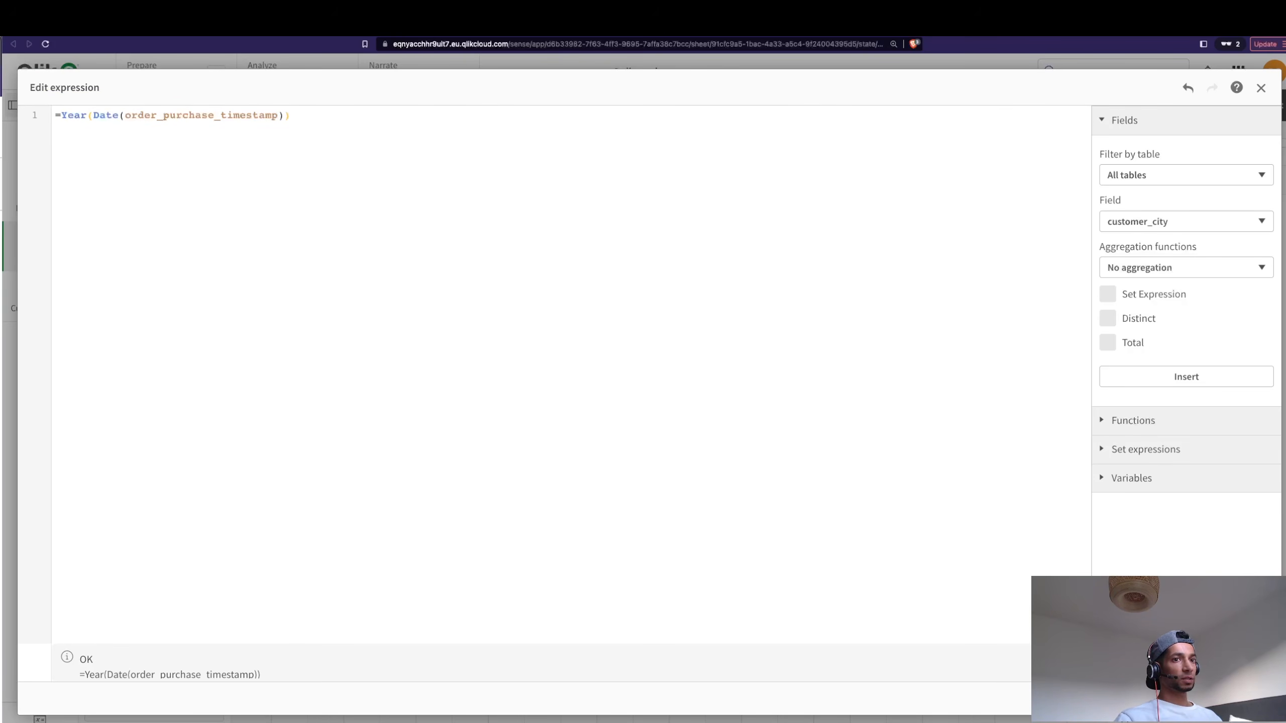
pyautogui.click(1251, 700)
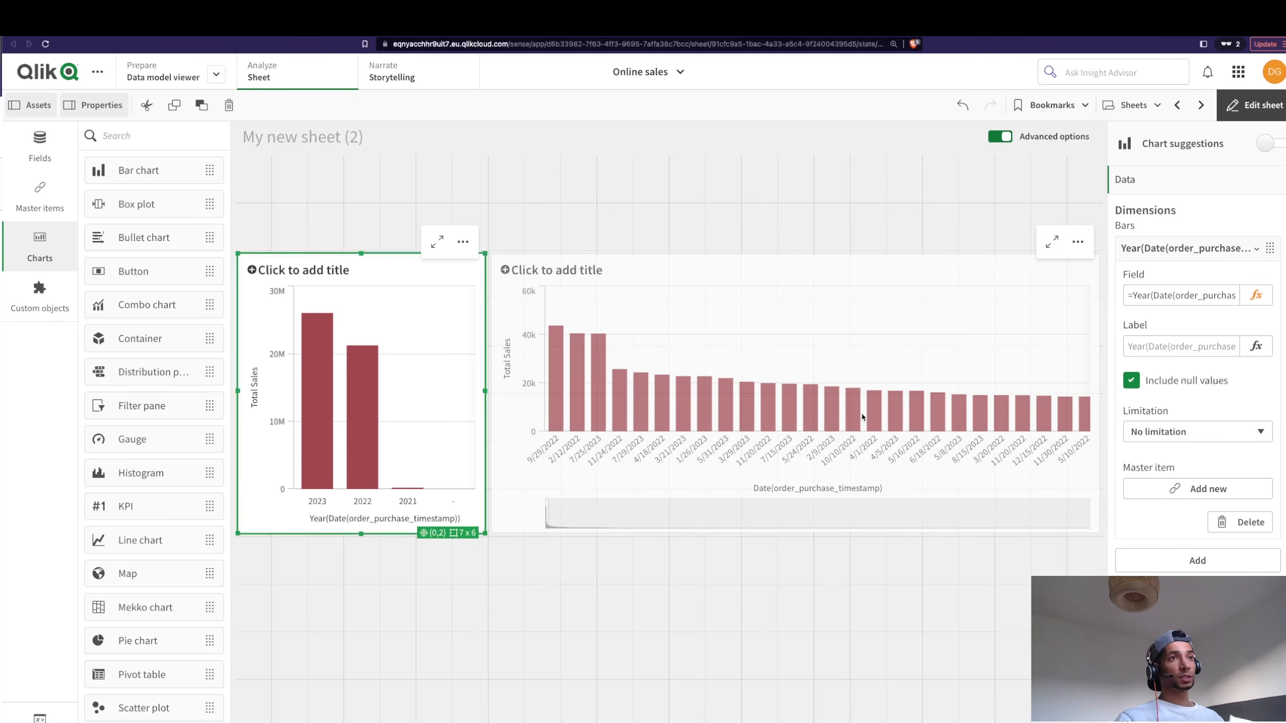
# Preview the sheet outside edit mode, return to editing and collapse the year dimension's settings.
pyautogui.click(1243, 117)
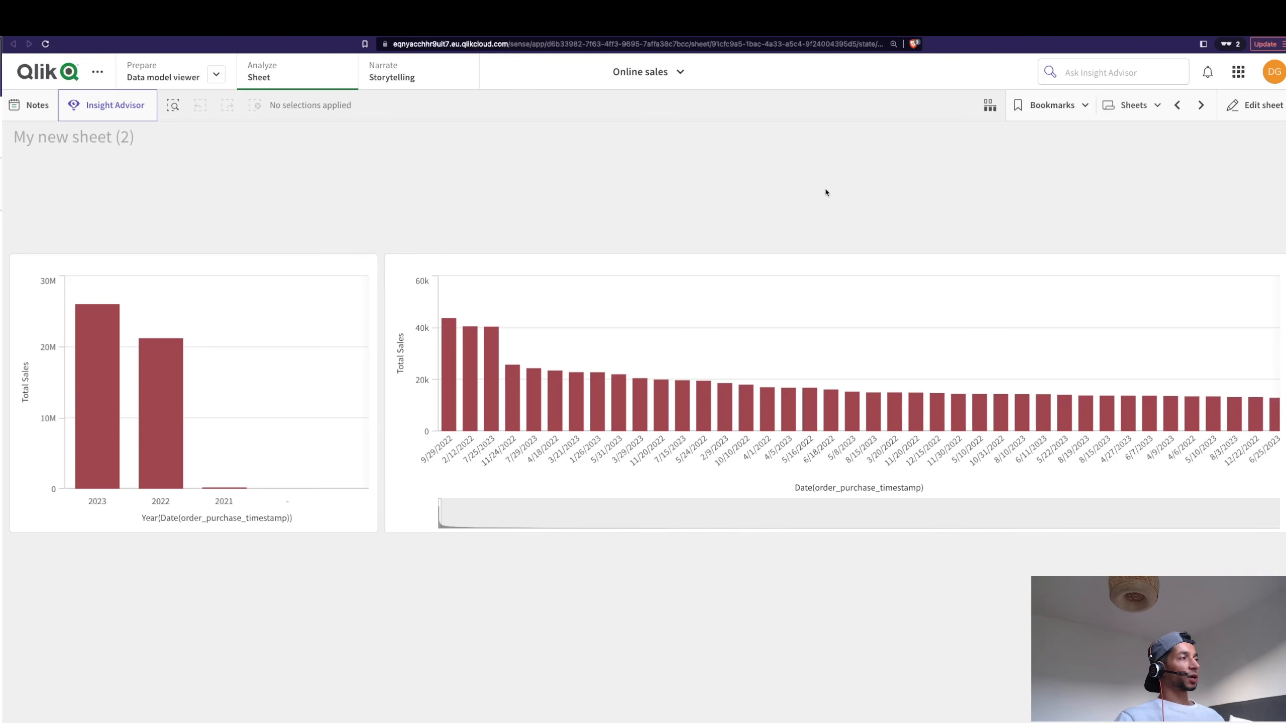
pyautogui.click(1223, 117)
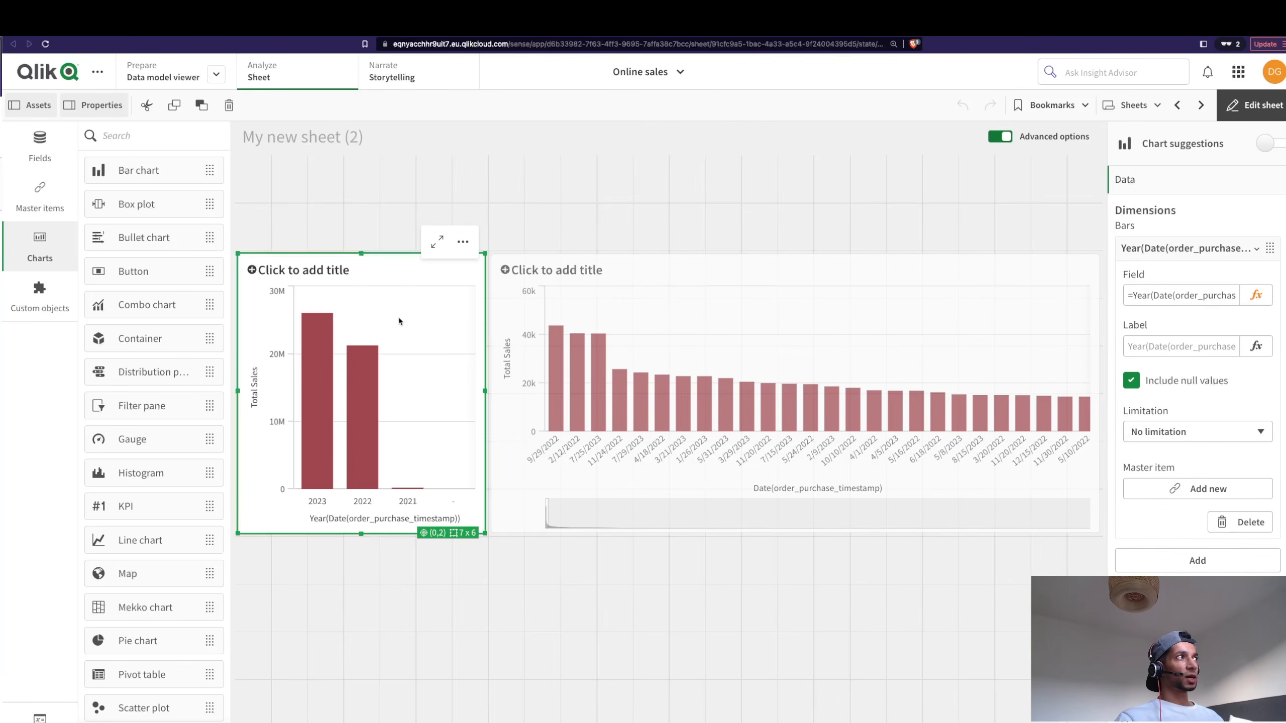
pyautogui.click(1204, 247)
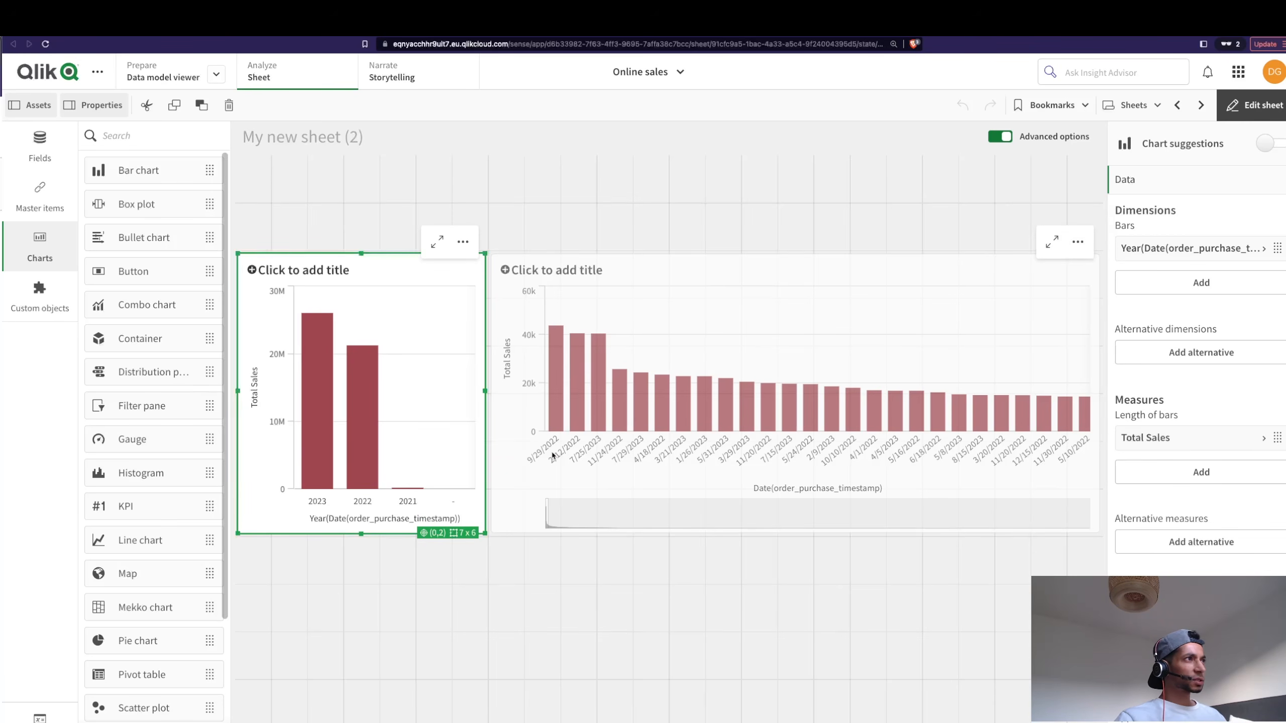
# Make the date dimension the first sorting criterion of the wide right chart, ahead of Total Sales.
pyautogui.click(606, 450)
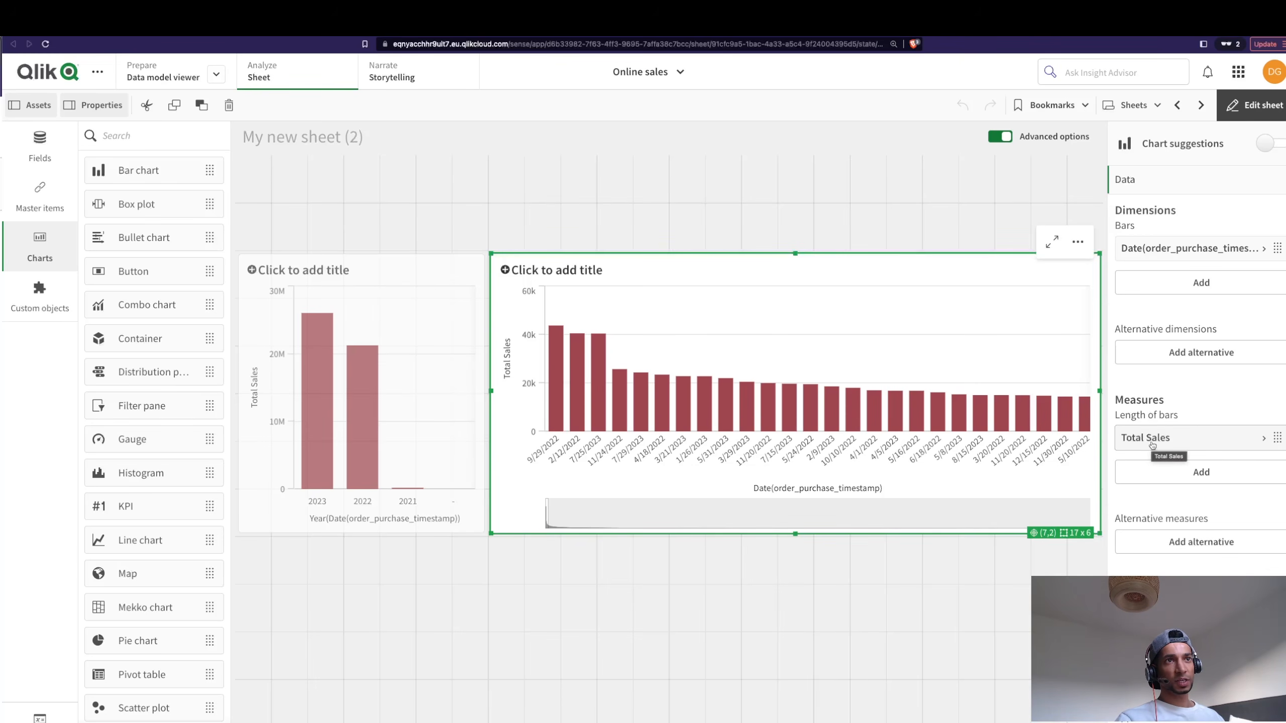
pyautogui.click(1144, 678)
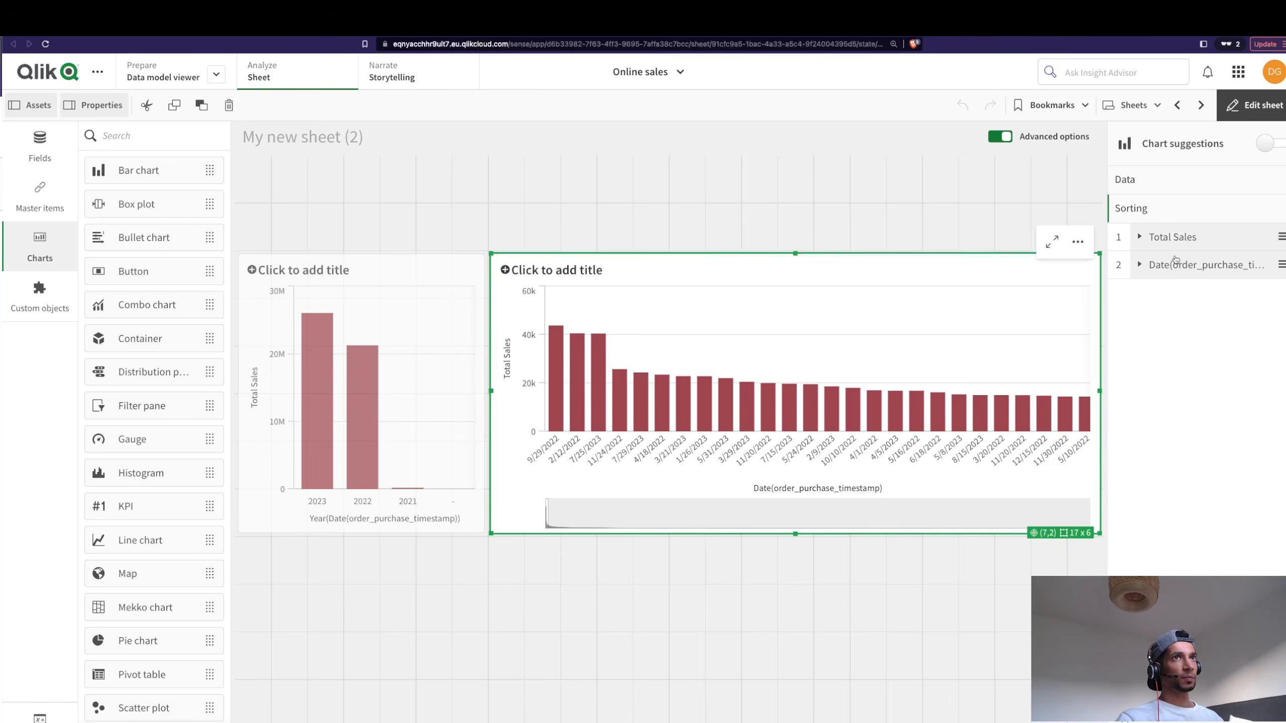
pyautogui.click(1153, 241)
pyautogui.click(1153, 241)
pyautogui.click(1153, 268)
pyautogui.click(1153, 268)
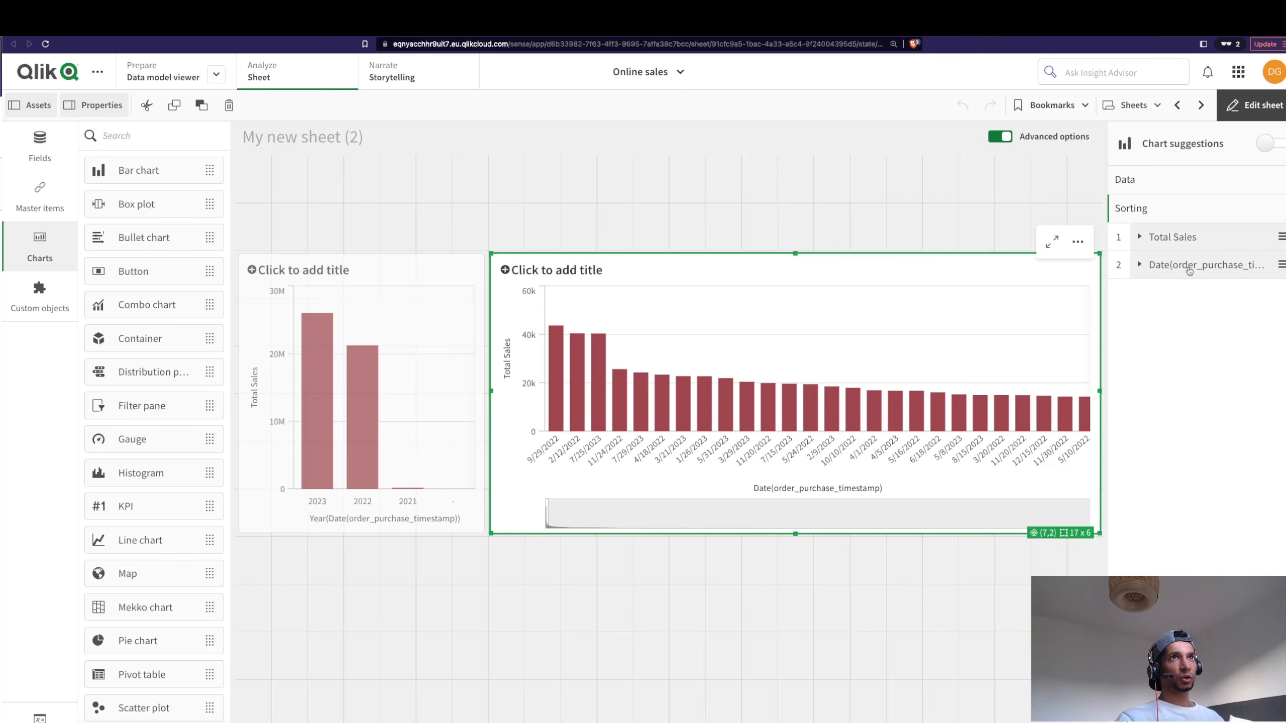
pyautogui.moveTo(1278, 265); pyautogui.dragTo(1277, 235)
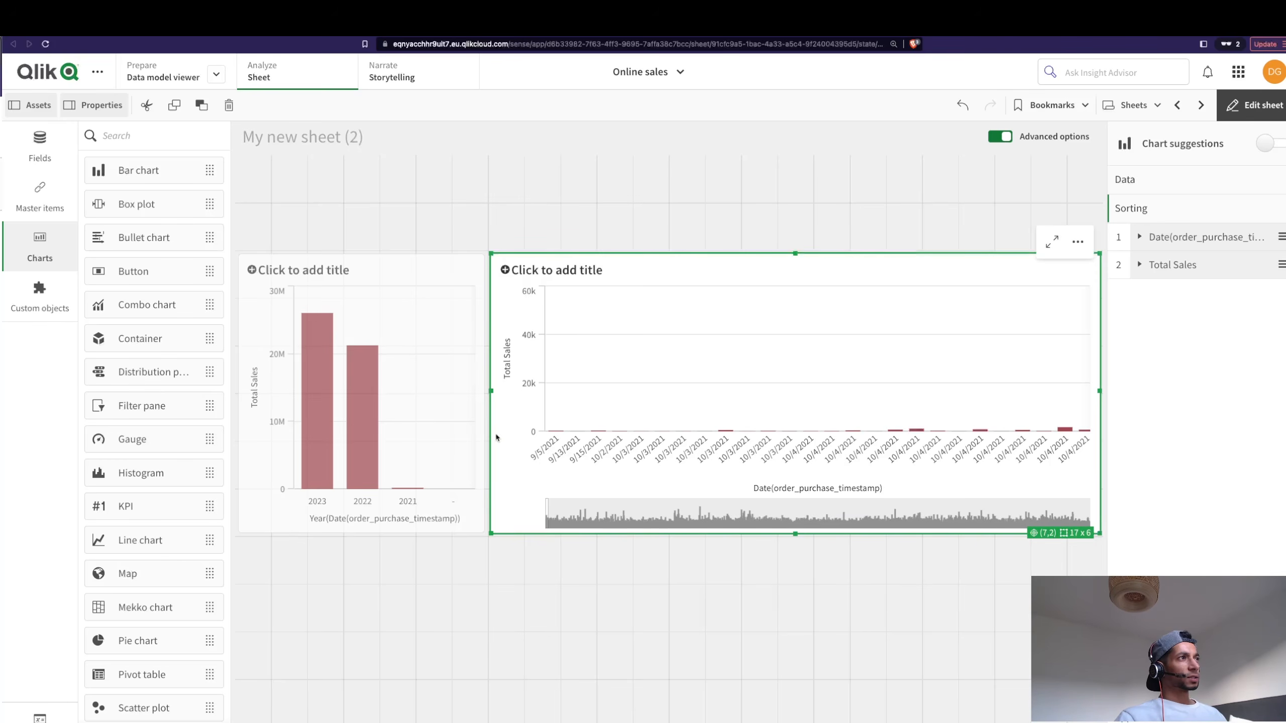
# Sort the yearly chart by its year dimension first, exclude null values from that dimension, and finish editing the sheet.
pyautogui.click(404, 404)
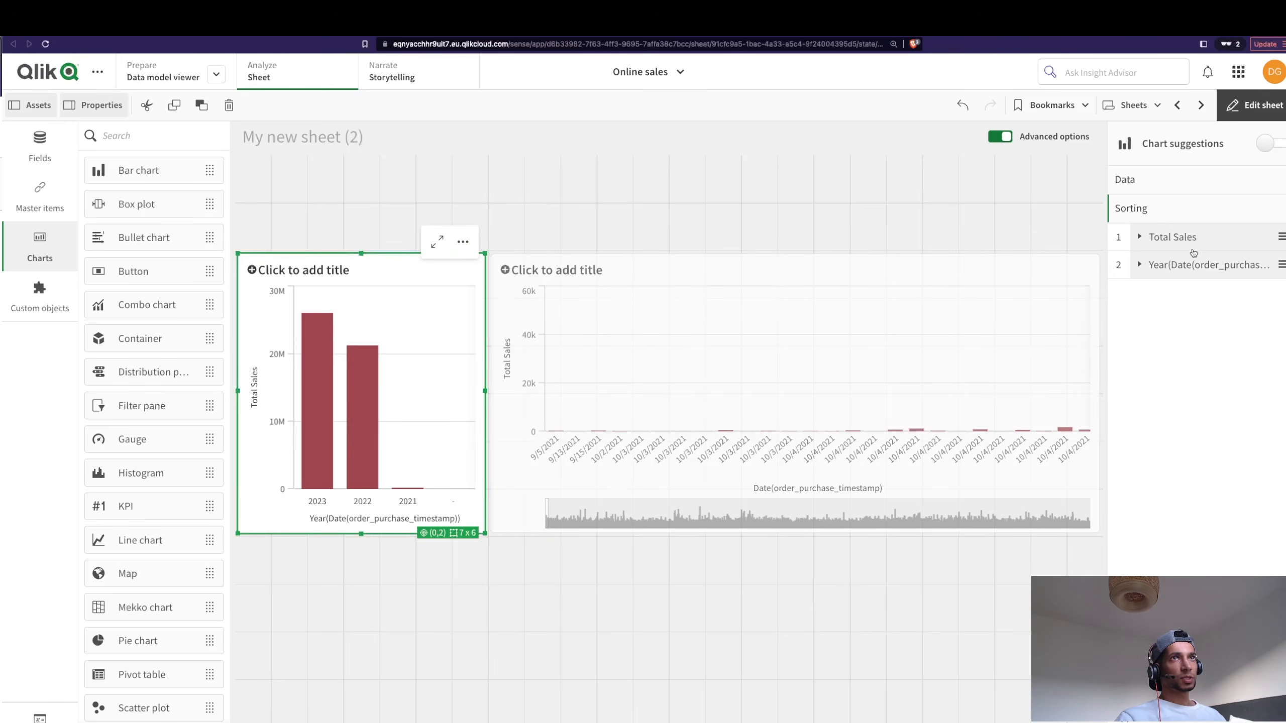
pyautogui.moveTo(1186, 265); pyautogui.dragTo(1186, 237)
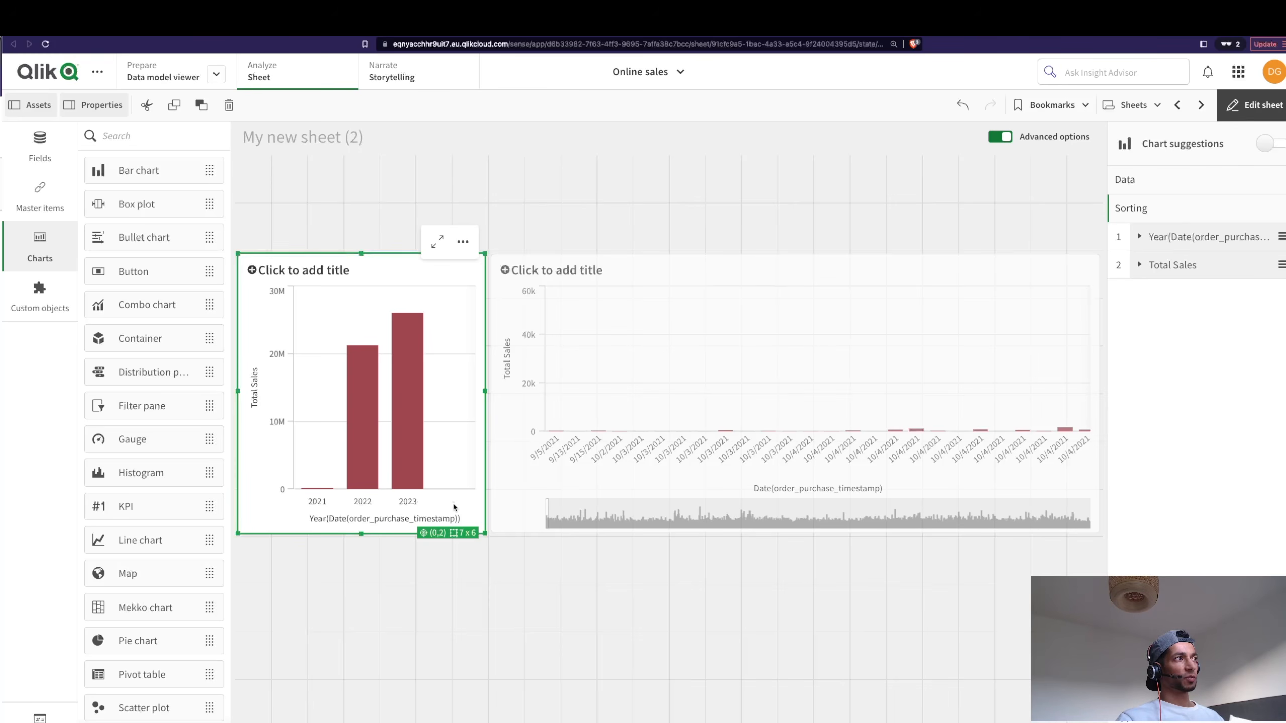
pyautogui.click(1149, 182)
pyautogui.click(1184, 254)
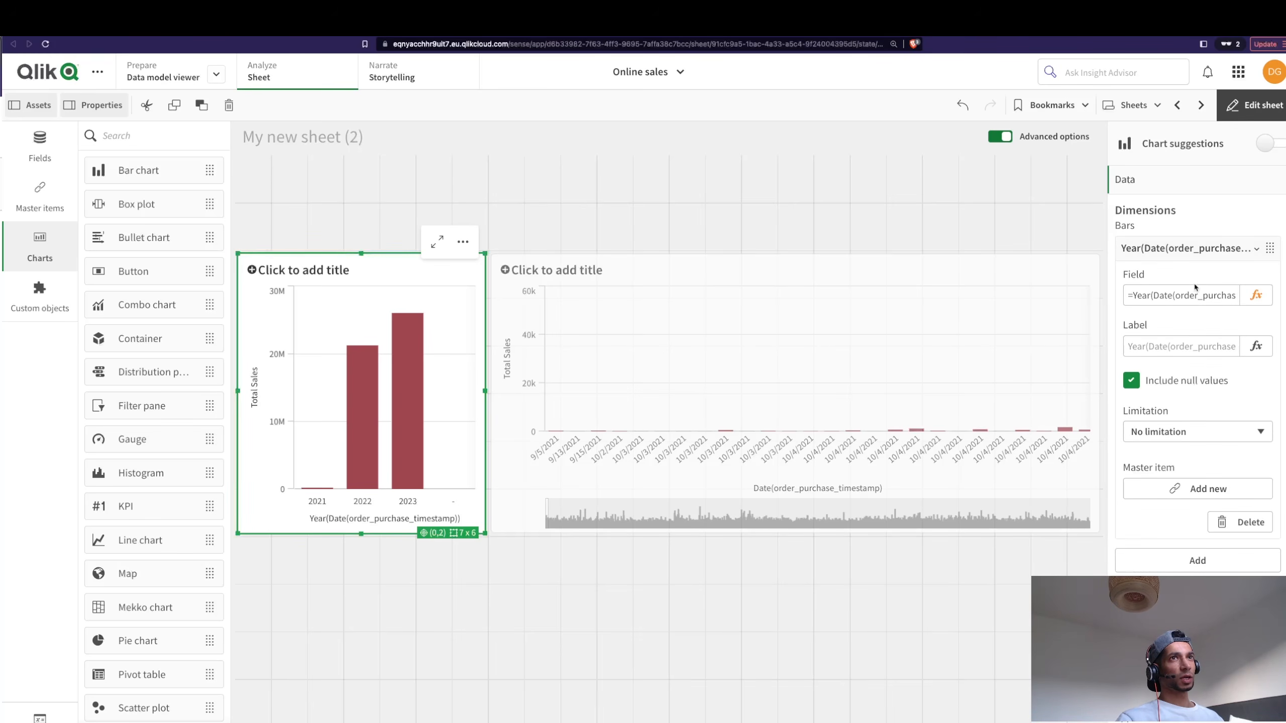
pyautogui.click(1165, 383)
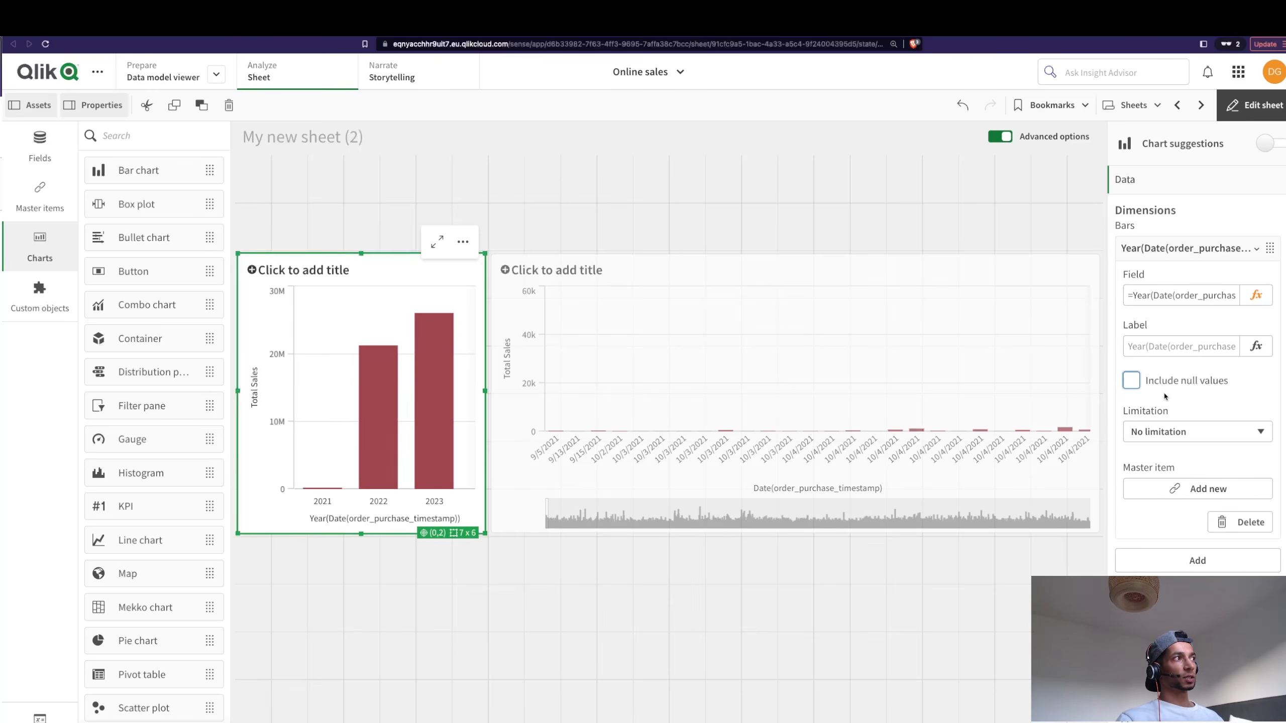
pyautogui.click(1251, 105)
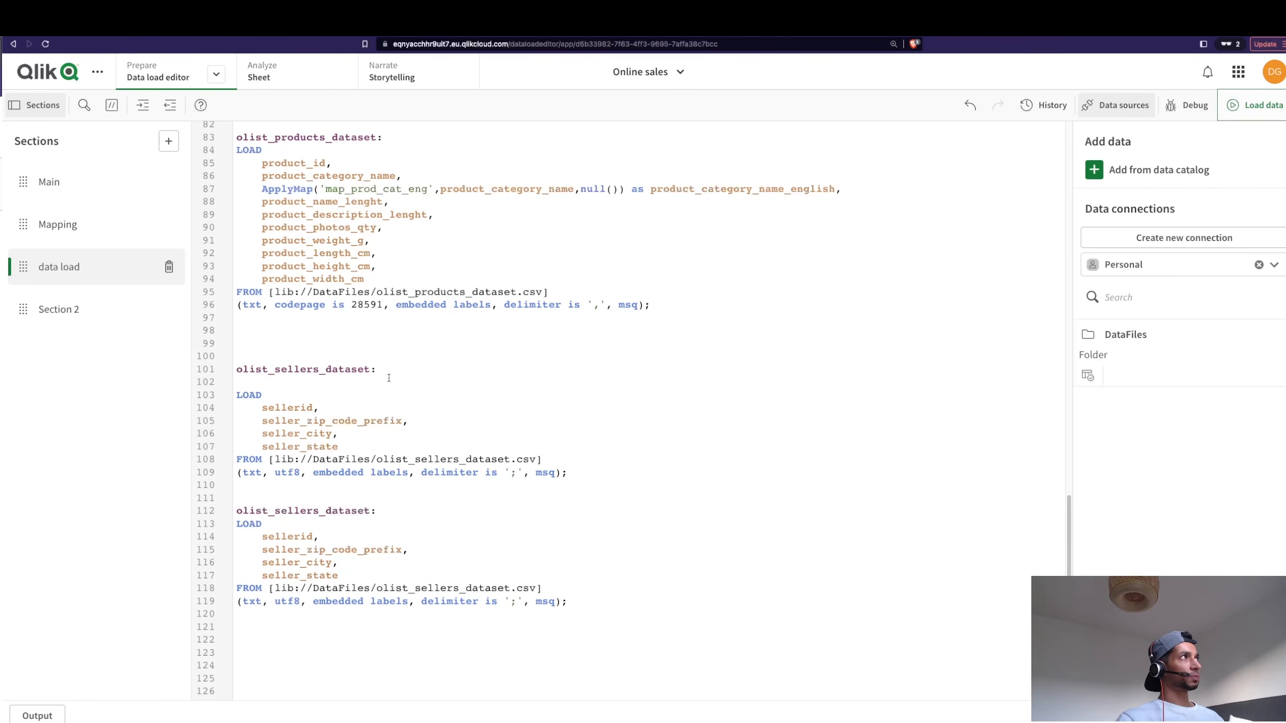
# Insert a line with an empty Year() function below order_purchase_timestamp in the orders table's LOAD statement.
pyautogui.scroll(13, 388, 378)
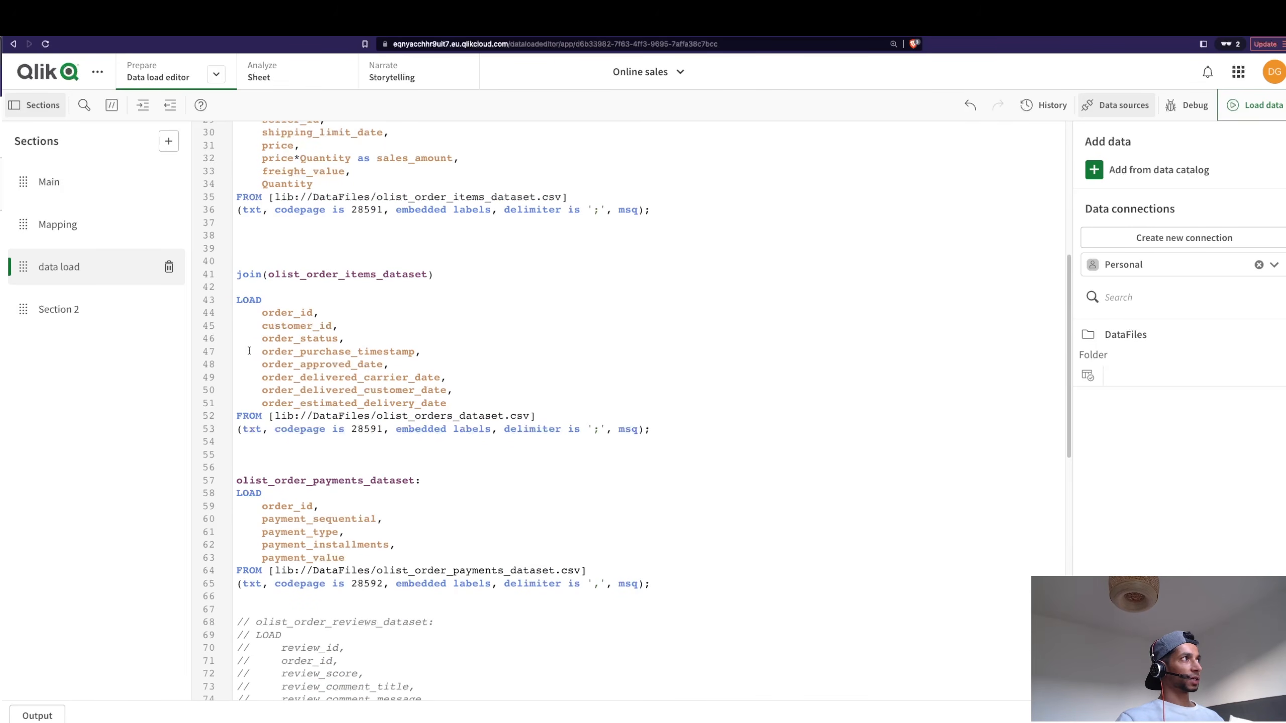
pyautogui.moveTo(261, 351); pyautogui.dragTo(425, 352)
pyautogui.click(432, 351)
pyautogui.press('Return')
pyautogui.write('Y')
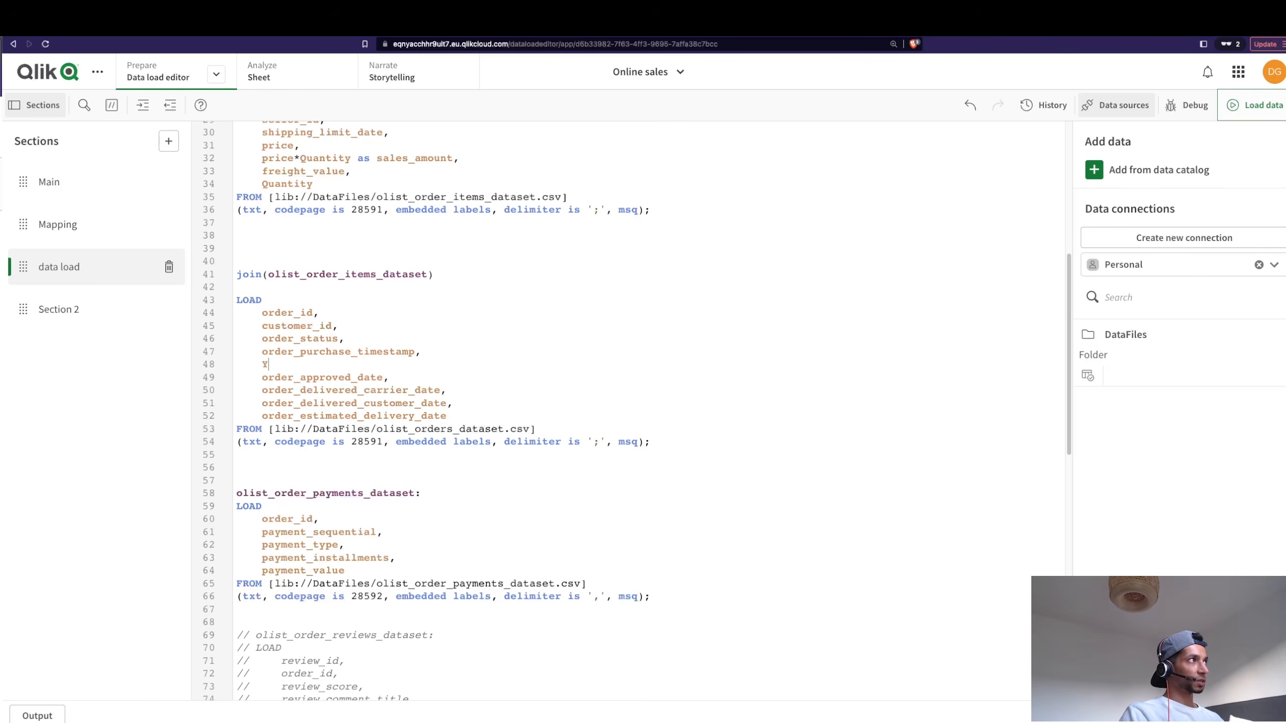
pyautogui.write('ear')
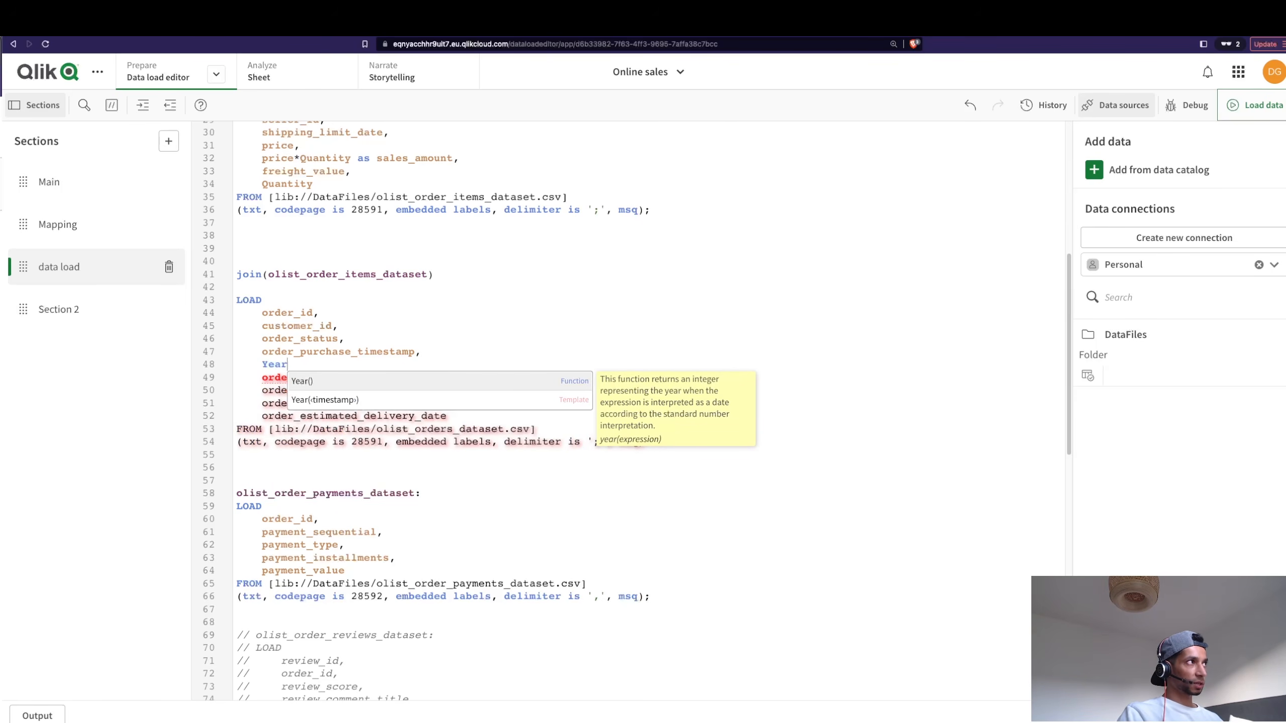
pyautogui.press('Return')
# Complete the new field as Year(order_purchase_timestamp) as Year, ending it with a comma.
pyautogui.doubleClick(399, 350)
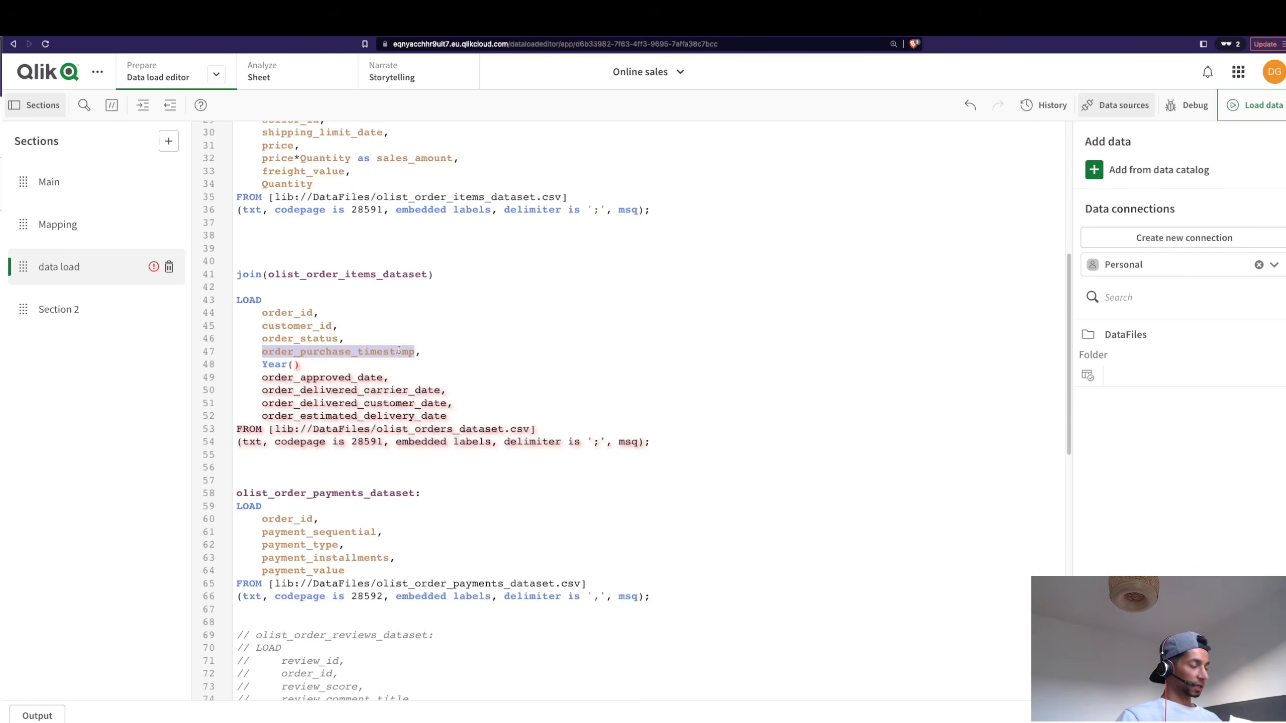
pyautogui.hotkey('ctrl', 'c')
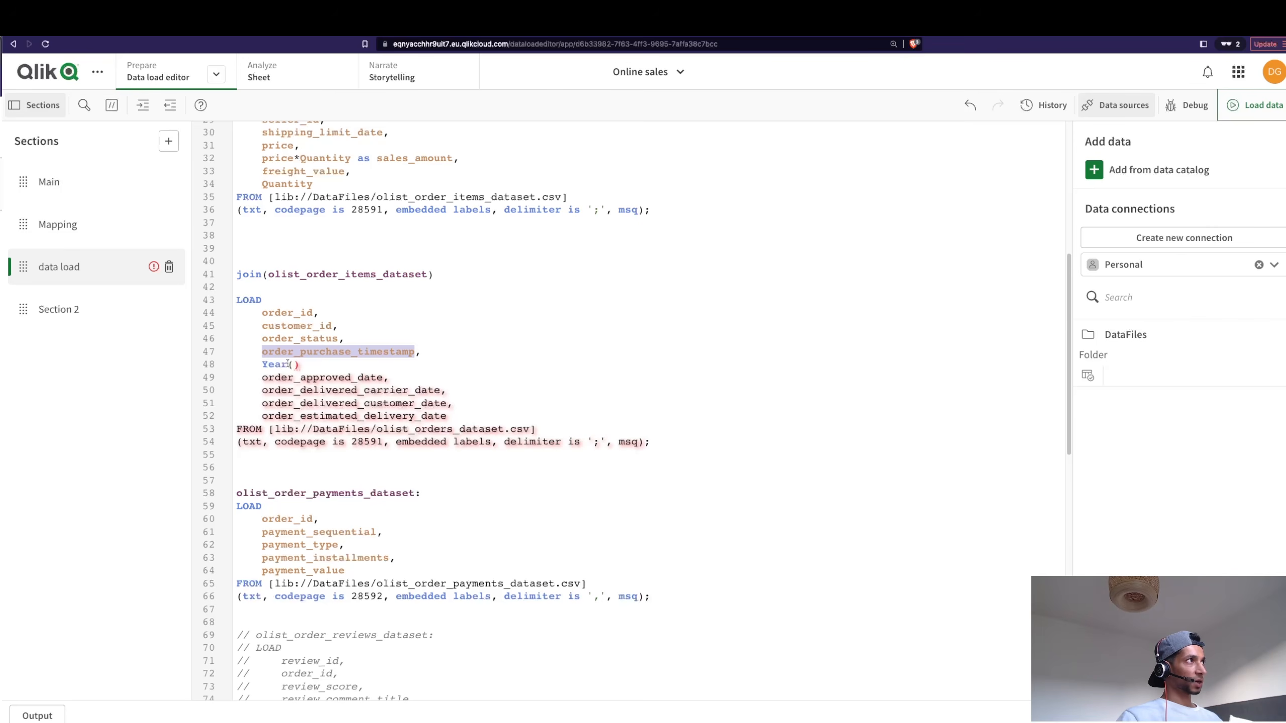
pyautogui.click(294, 364)
pyautogui.hotkey('ctrl', 'v')
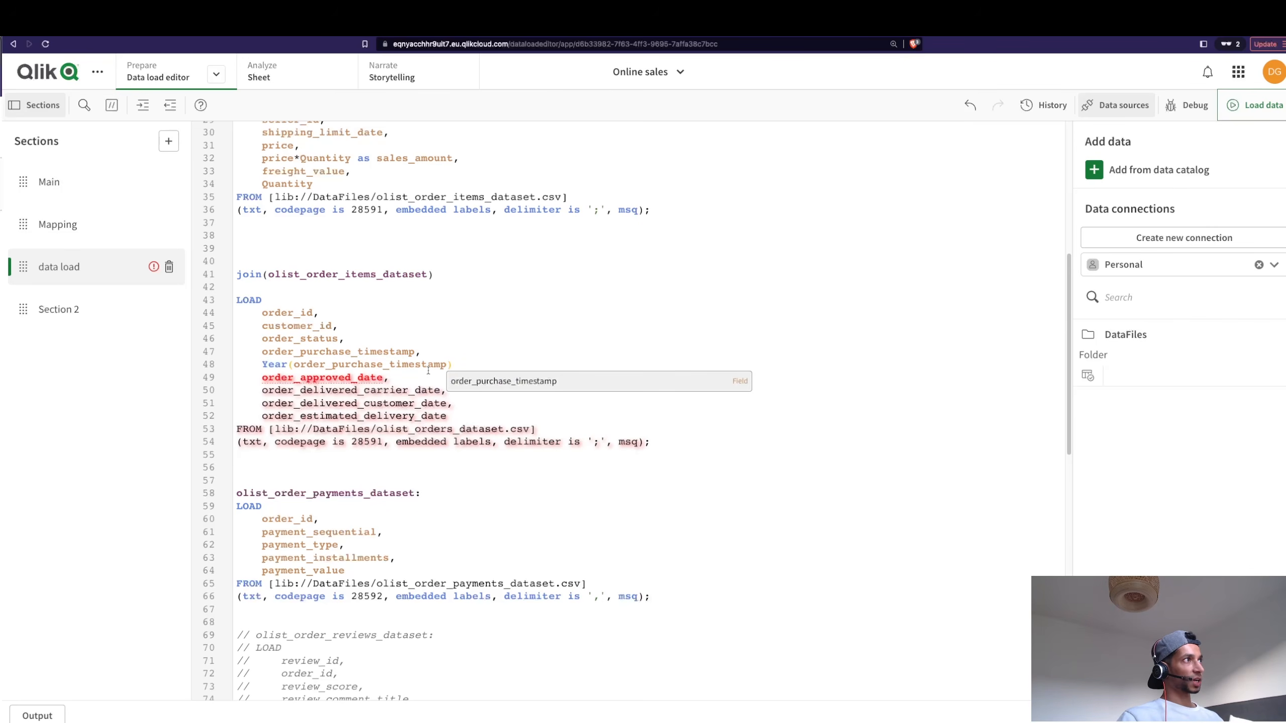
pyautogui.click(463, 364)
pyautogui.write('as Year')
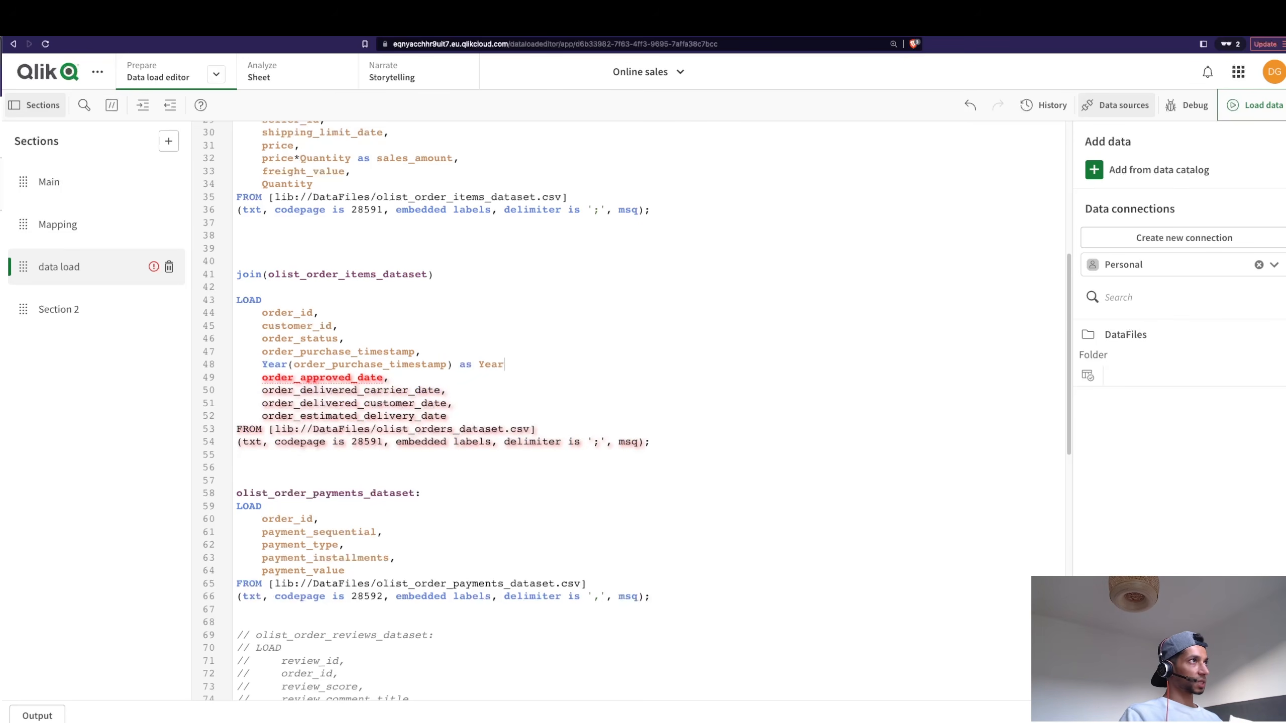
pyautogui.write(',')
# Add the expression Monthstart(order_purchase_timestamp) on a new line below the Year field.
pyautogui.press('Return')
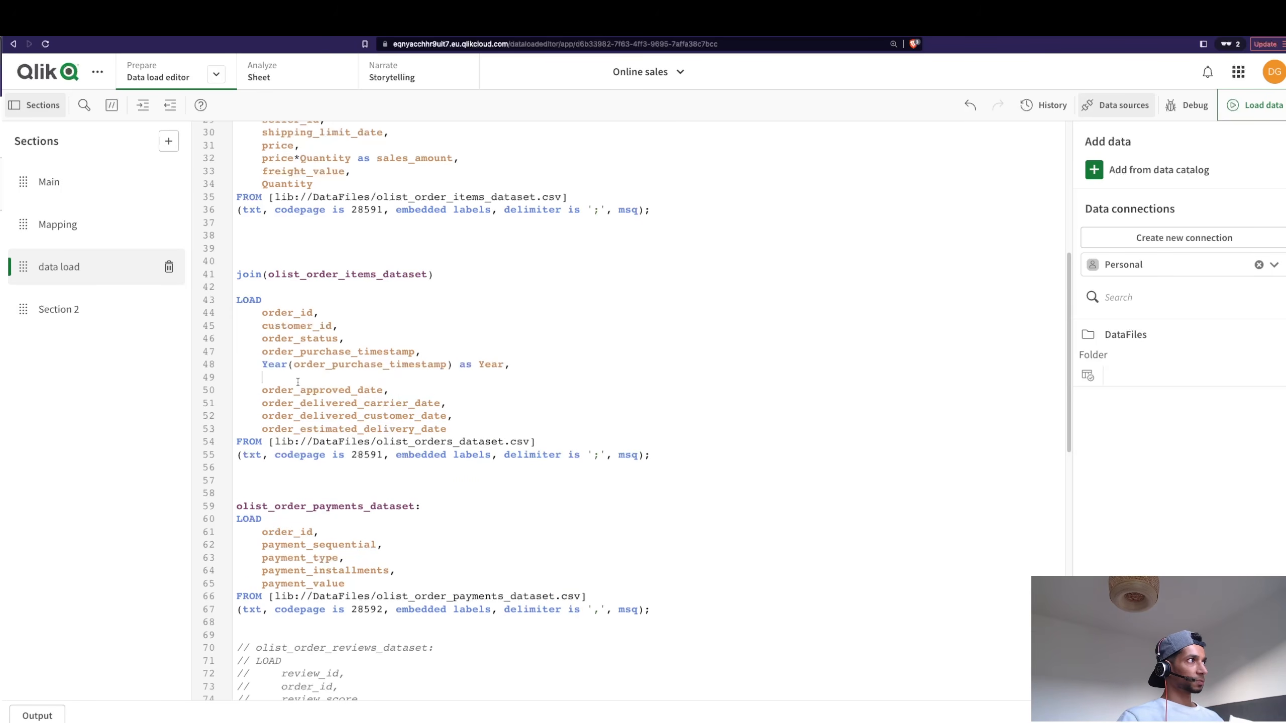
pyautogui.doubleClick(321, 365)
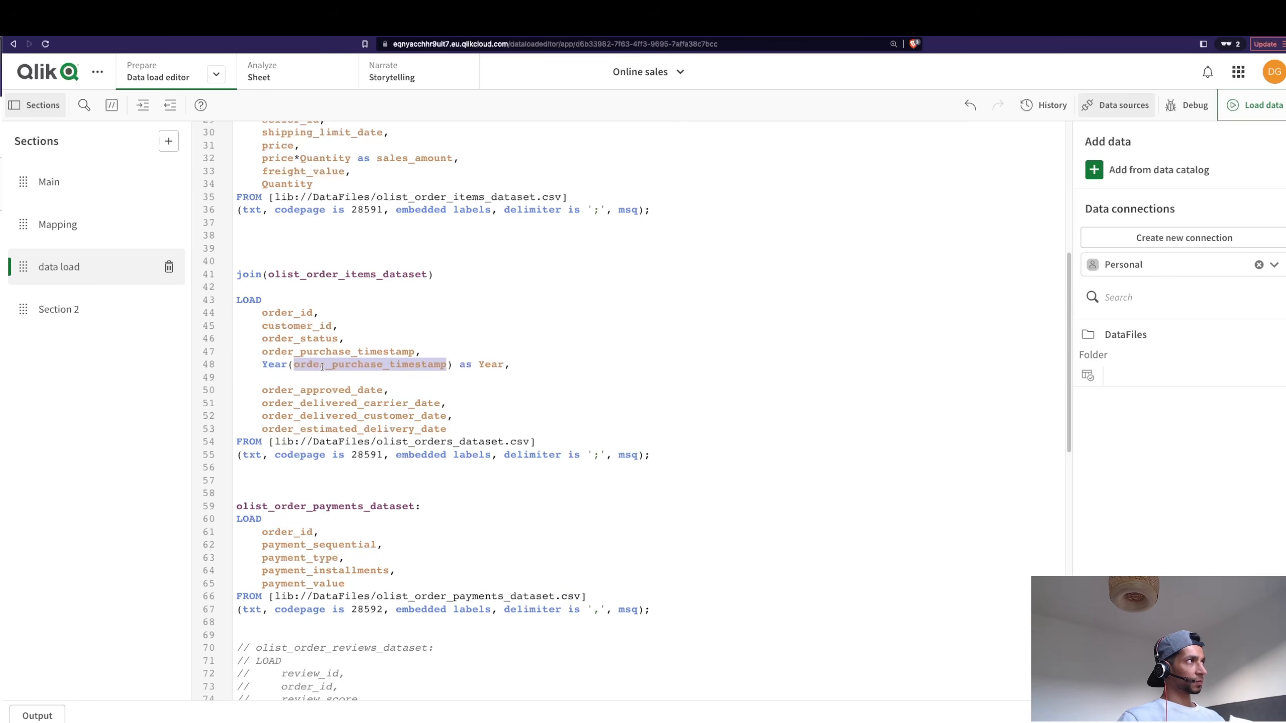
pyautogui.click(314, 377)
pyautogui.press('super+v')
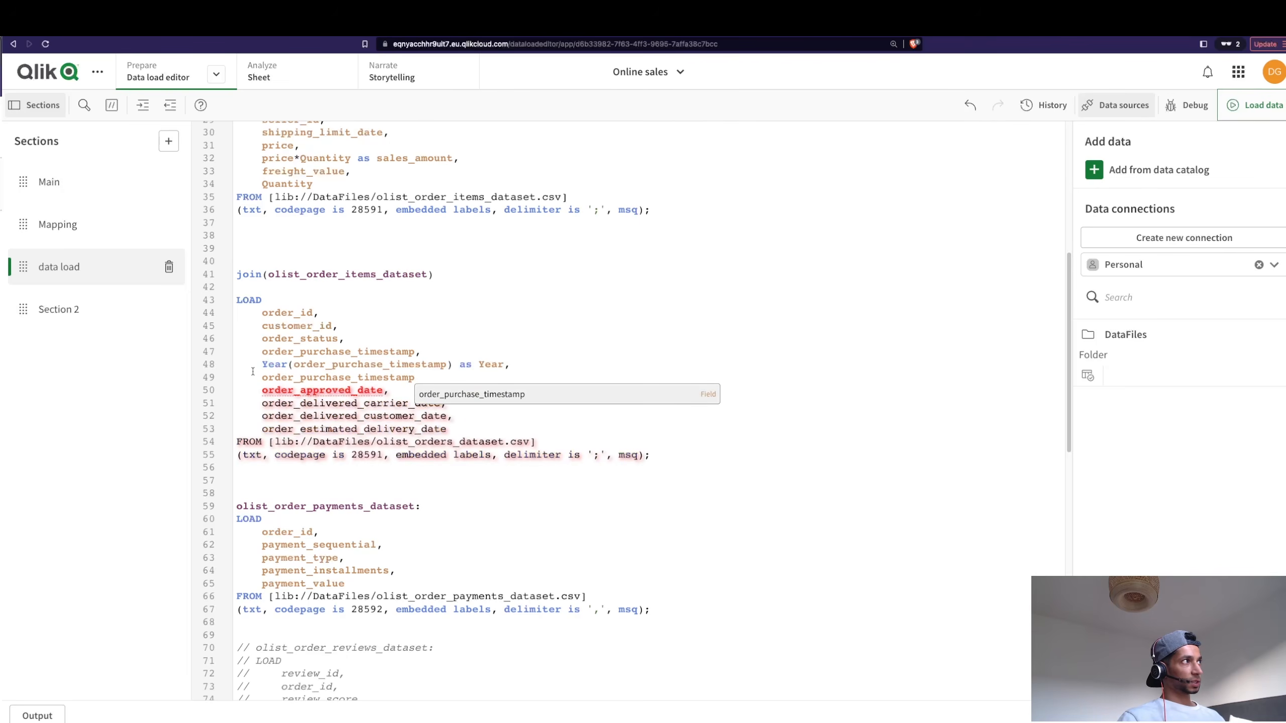
pyautogui.click(262, 377)
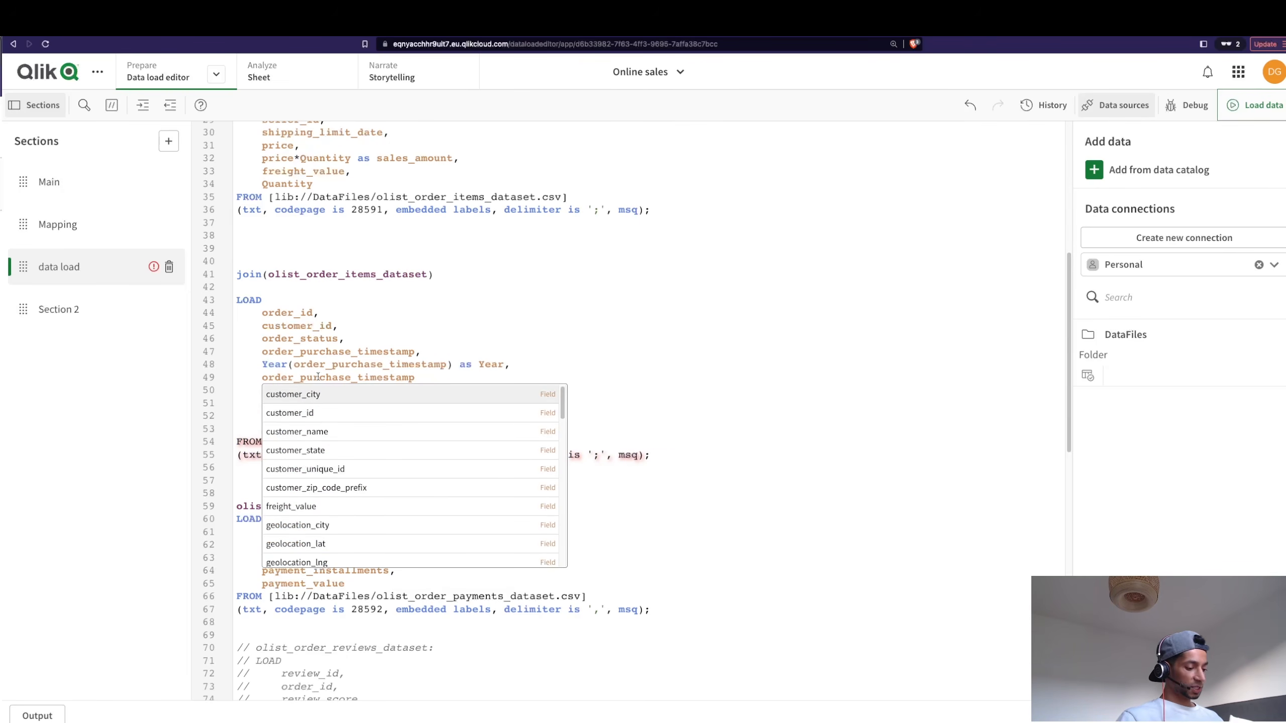
pyautogui.write('Monstart')
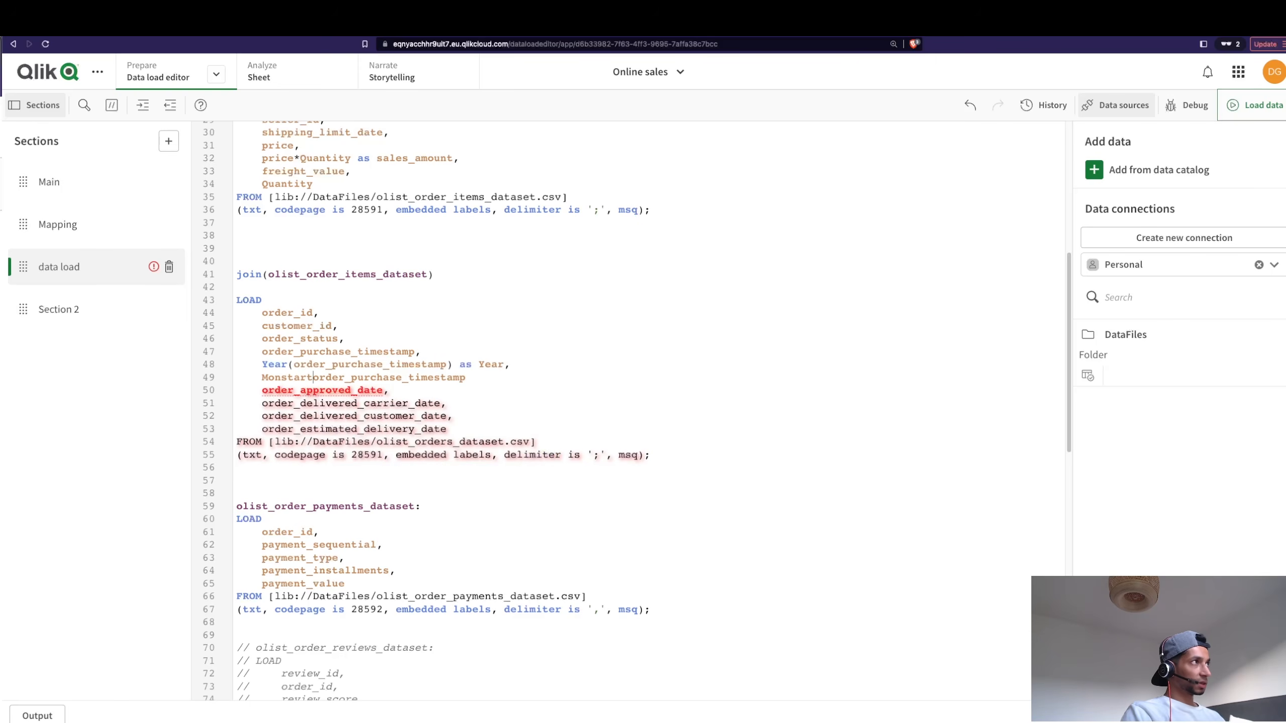
pyautogui.write('(')
pyautogui.press('End')
pyautogui.write(')')
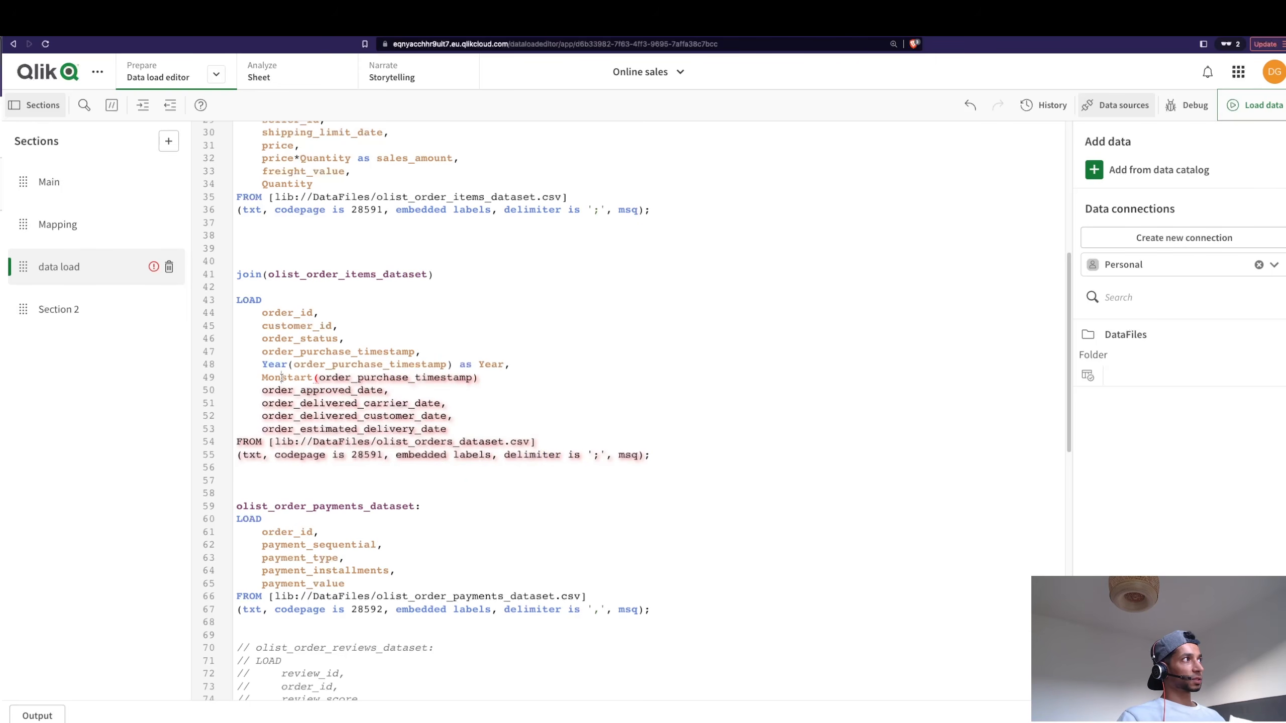
pyautogui.write('th')
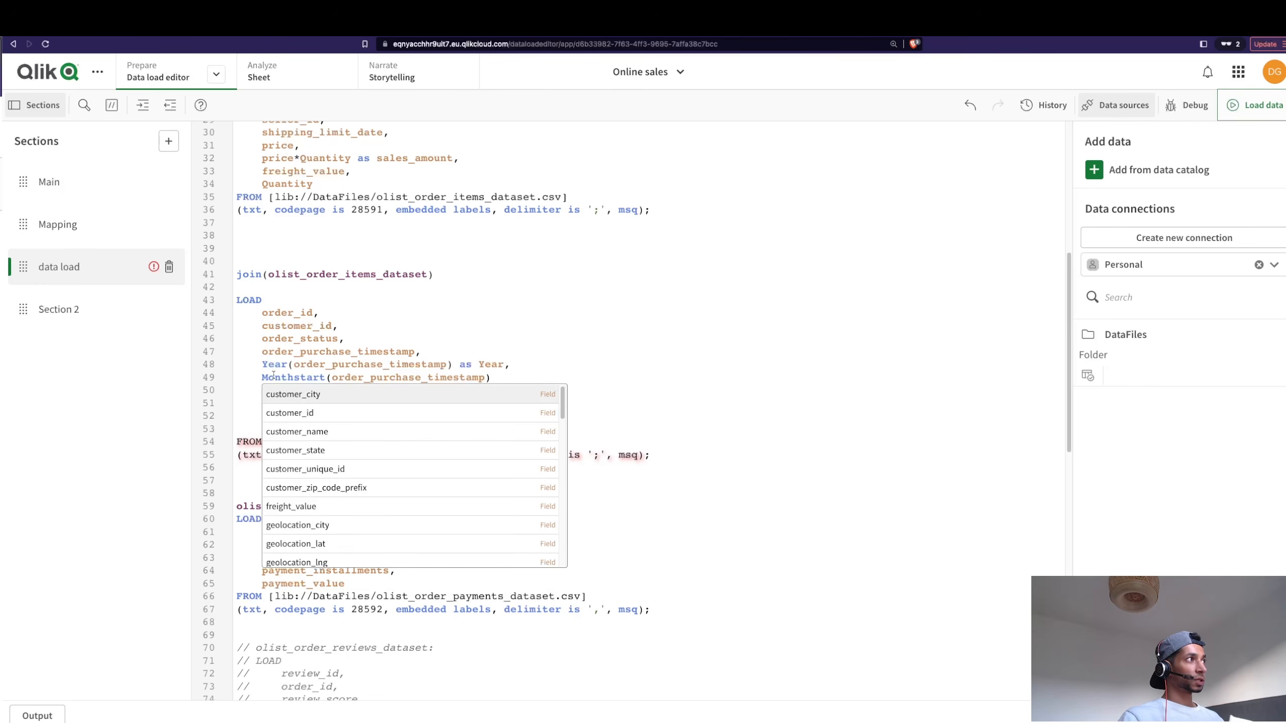
# Wrap the Monthstart expression in a Date( function, adding a comma and empty quotes for the format after it.
pyautogui.click(263, 378)
pyautogui.write('Date')
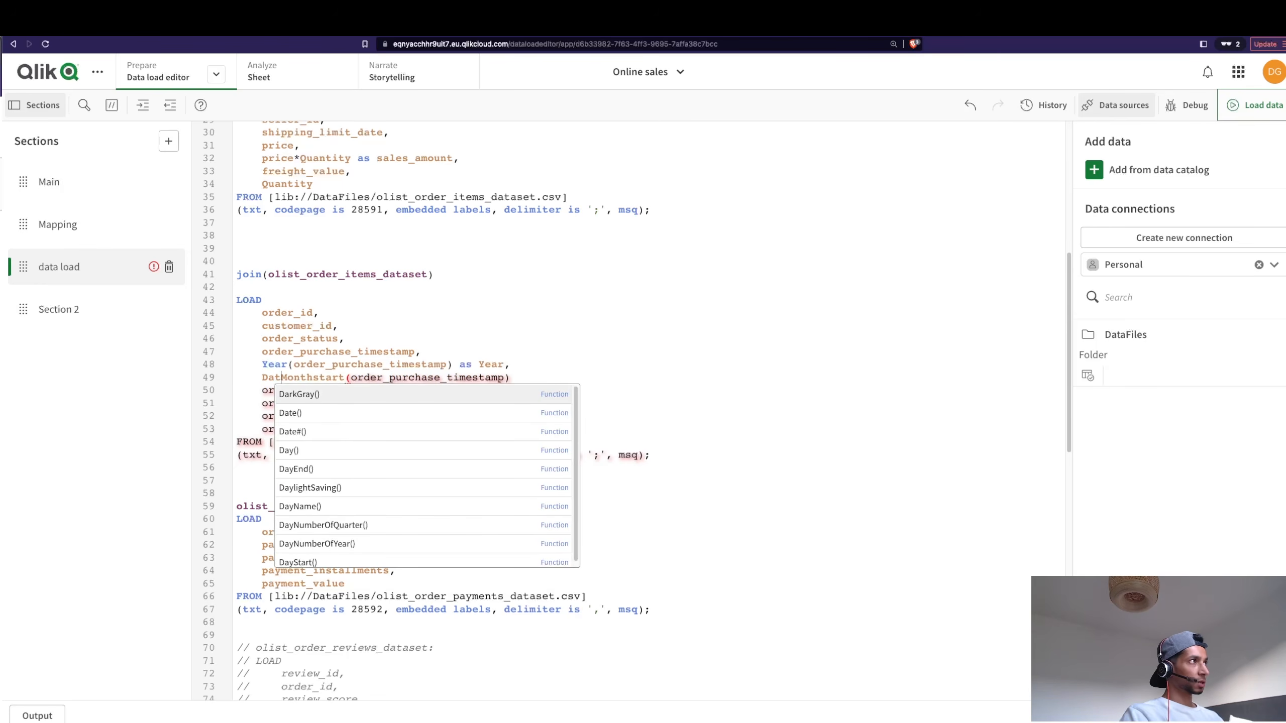
pyautogui.write('(')
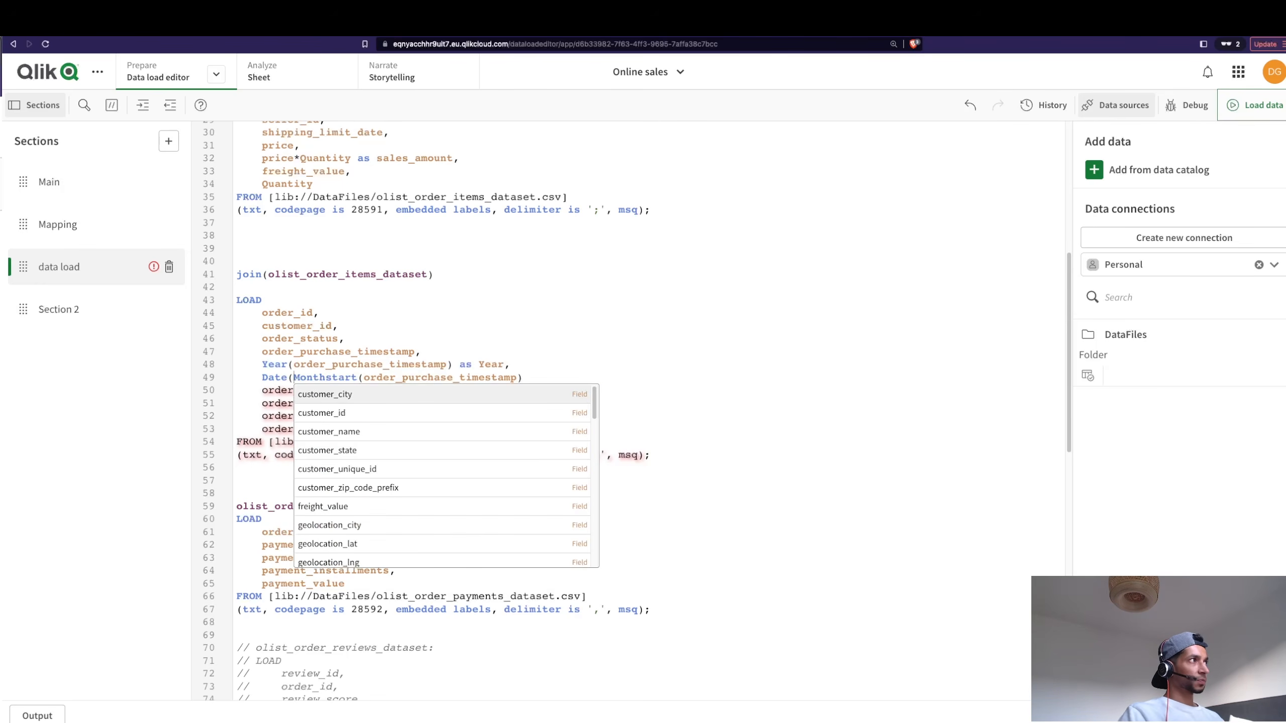
pyautogui.click(539, 378)
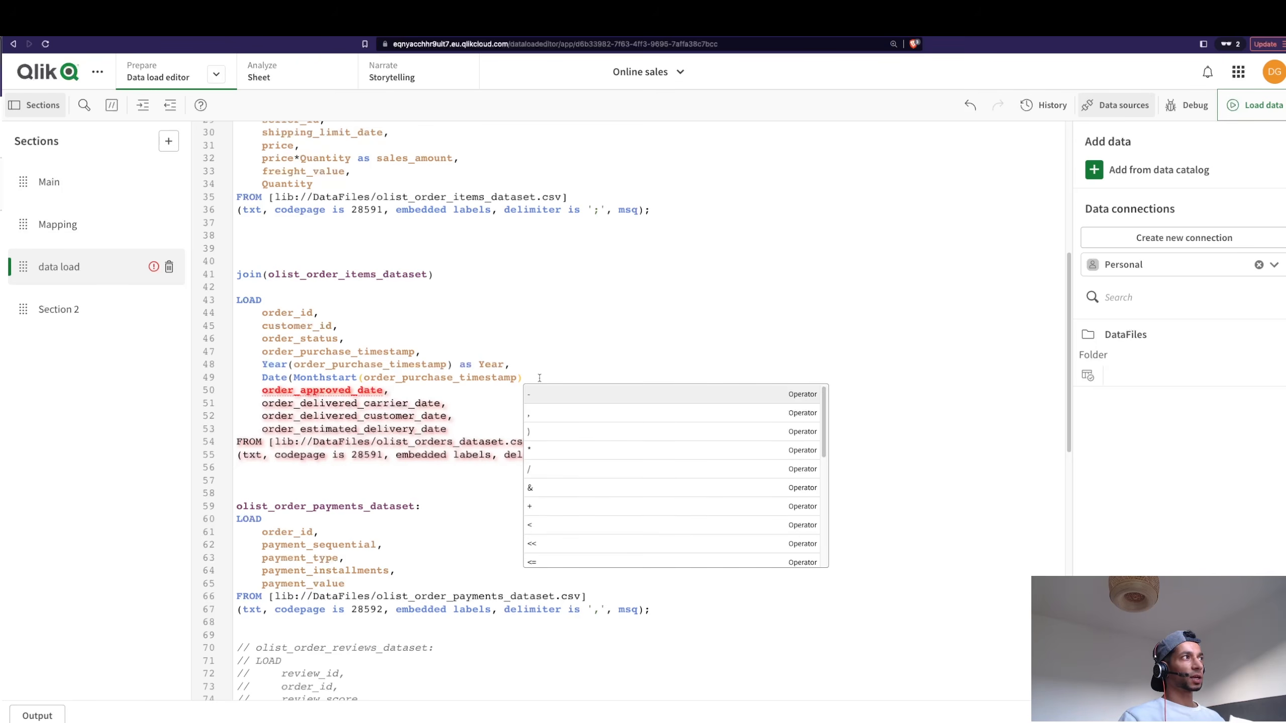
pyautogui.write(",''")
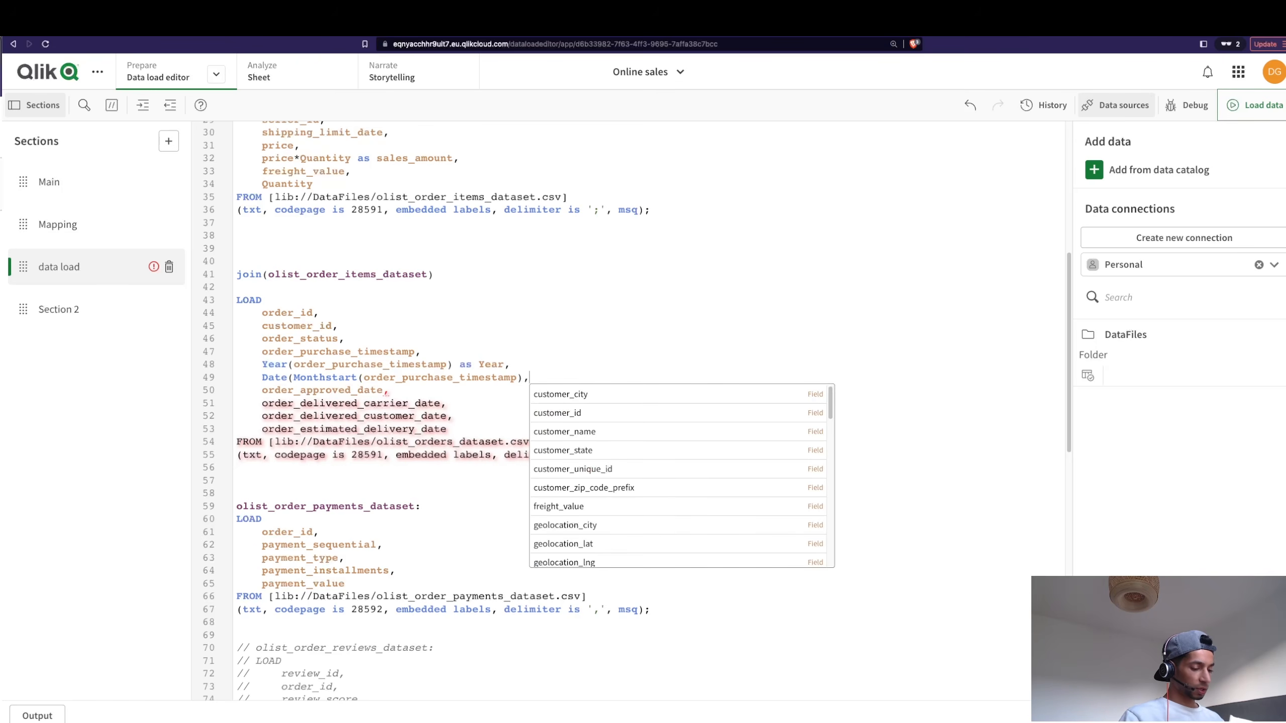
# Try YYYY-MM-DD as the format in the Date function, and clear the format text again.
pyautogui.write('YYYY-')
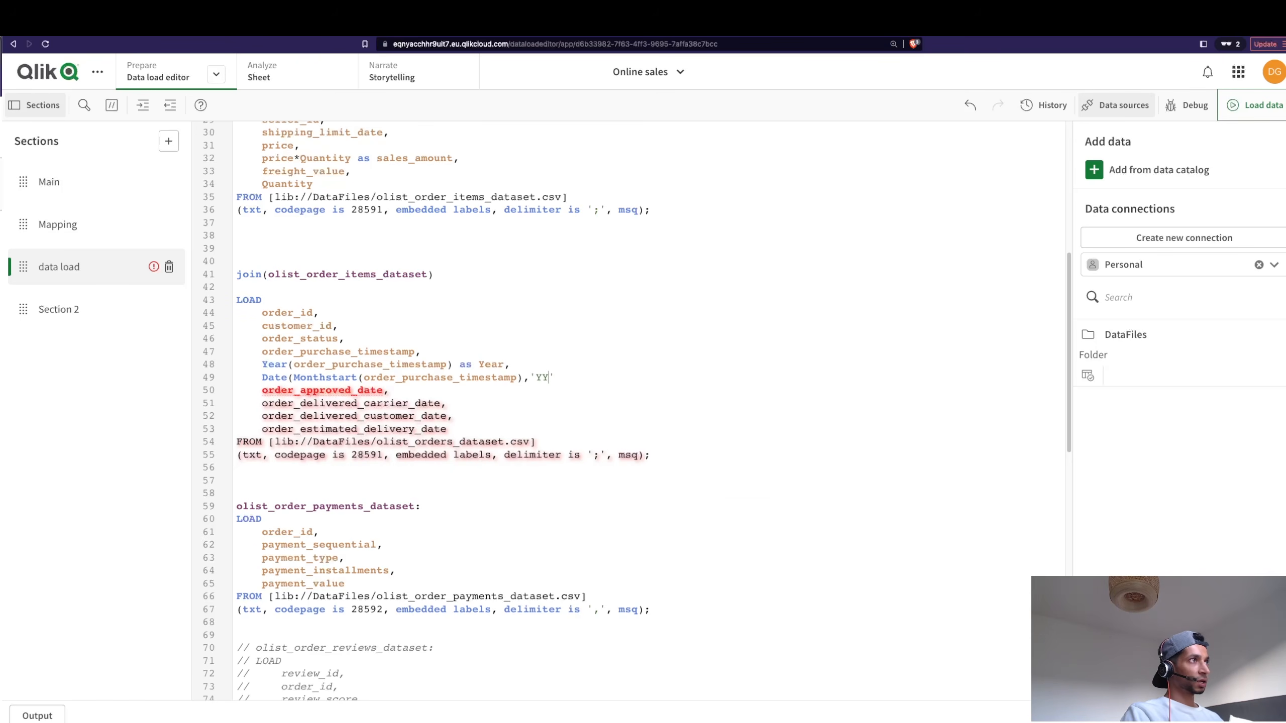
pyautogui.write('MM')
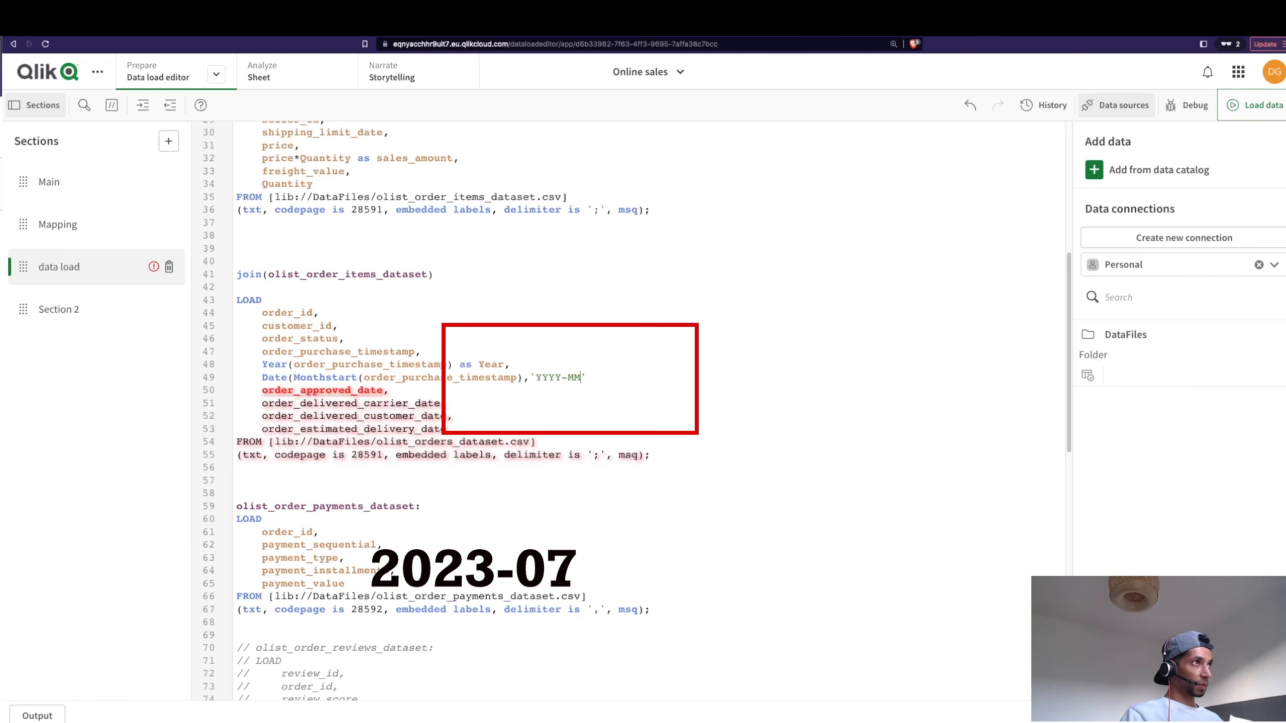
pyautogui.write('-DD')
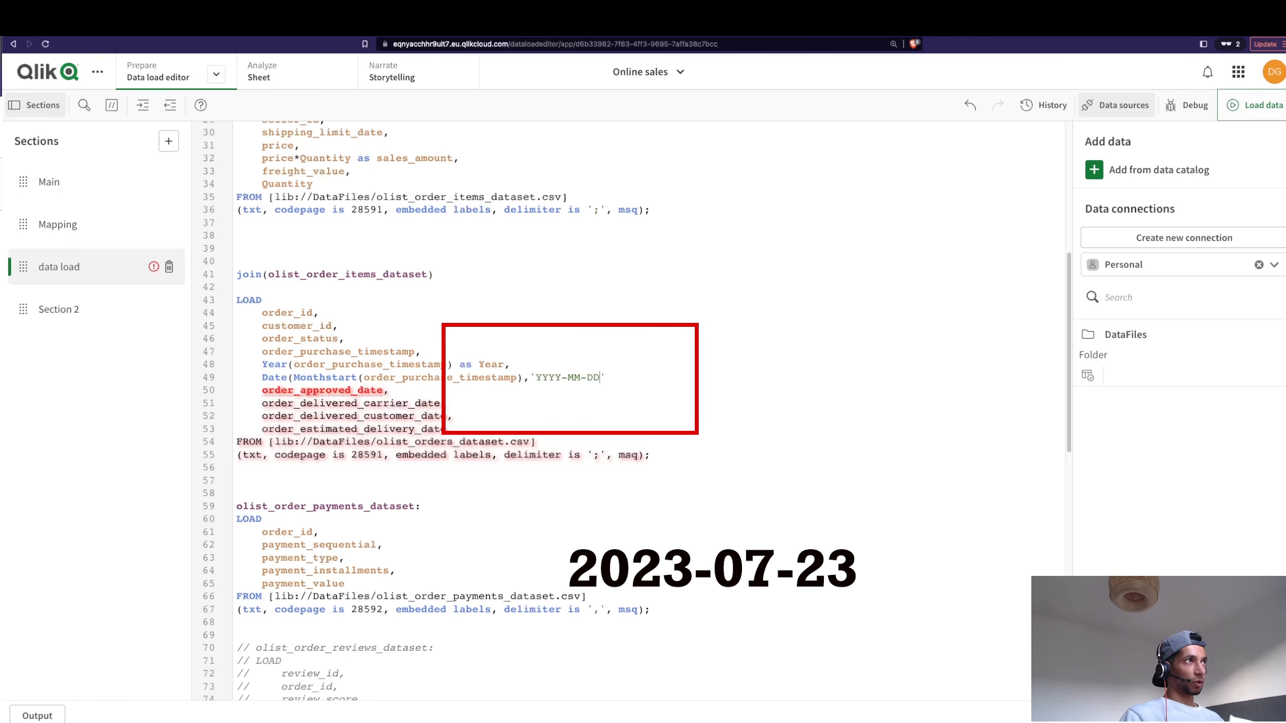
pyautogui.press('BackSpace')
pyautogui.press('BackSpace')
pyautogui.press('BackSpace')
pyautogui.press('BackSpace')
pyautogui.press('BackSpace')
pyautogui.press('BackSpace')
pyautogui.press('BackSpace')
pyautogui.press('BackSpace')
pyautogui.press('BackSpace')
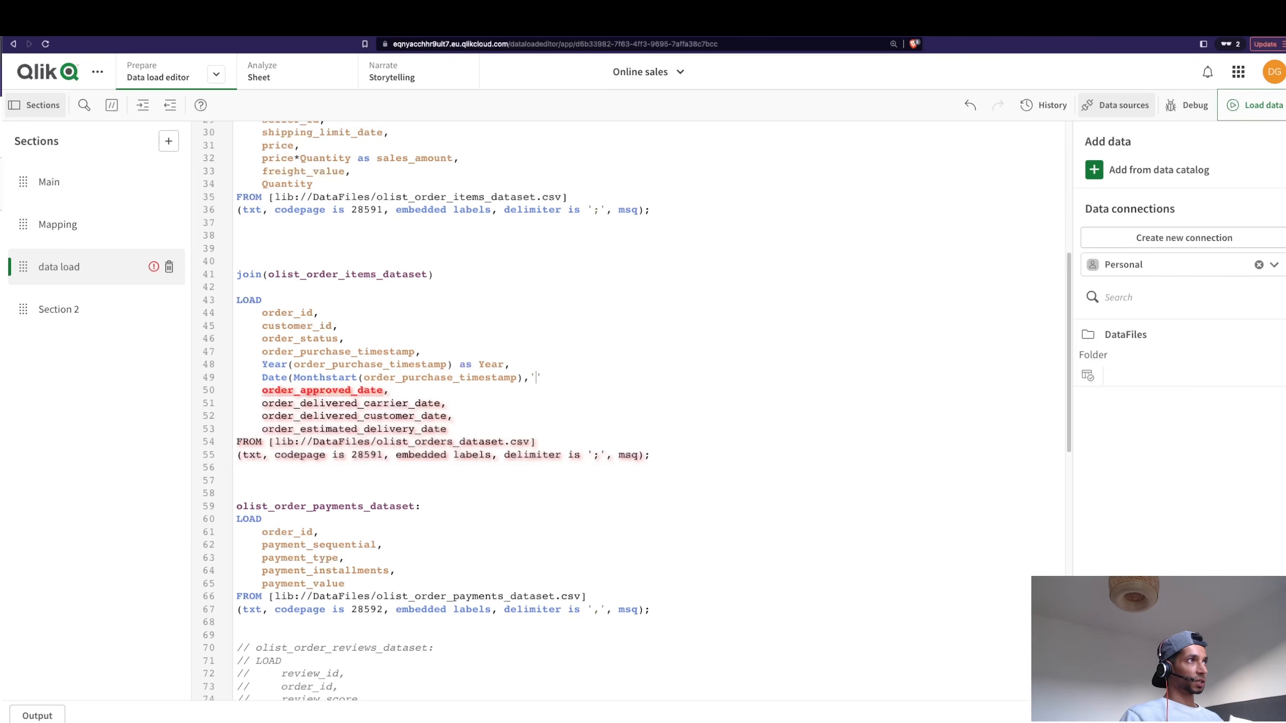
# Enter DD-MM-YYYY as the Date function's format, trying the month part as MMM before restoring MM.
pyautogui.write('DD-MM')
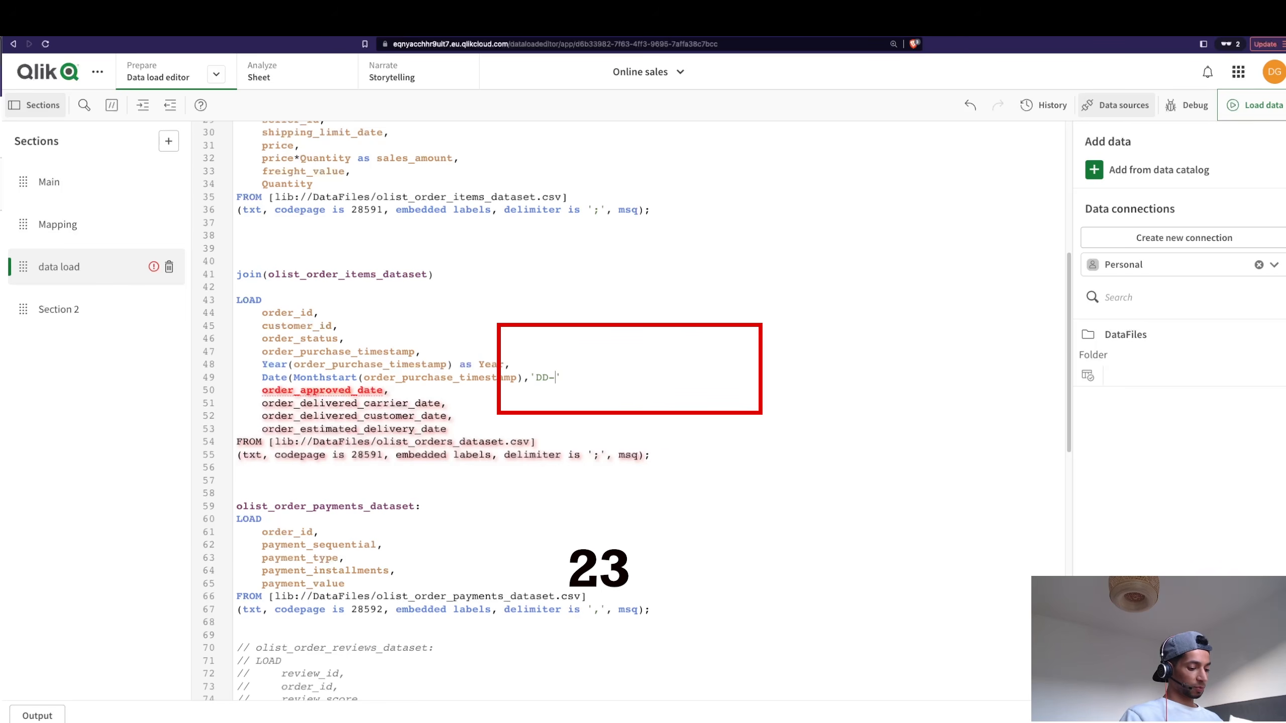
pyautogui.write('-YYYY')
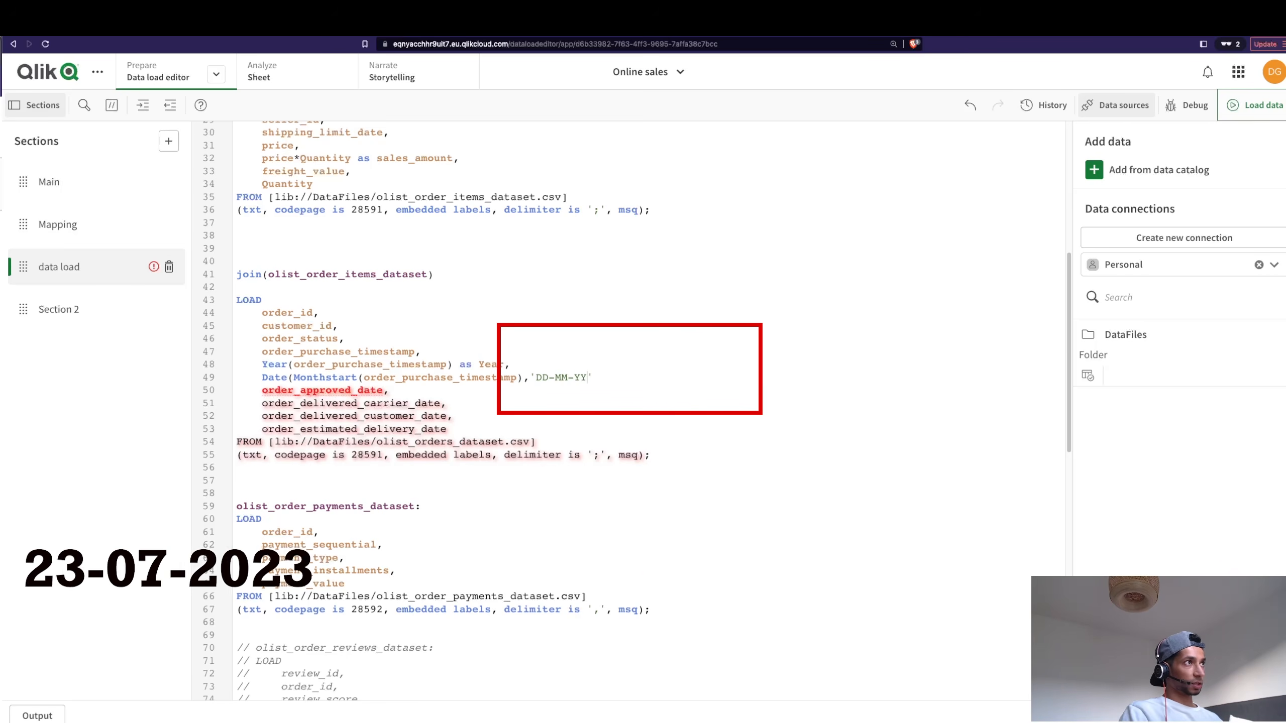
pyautogui.press('Left')
pyautogui.press('Left')
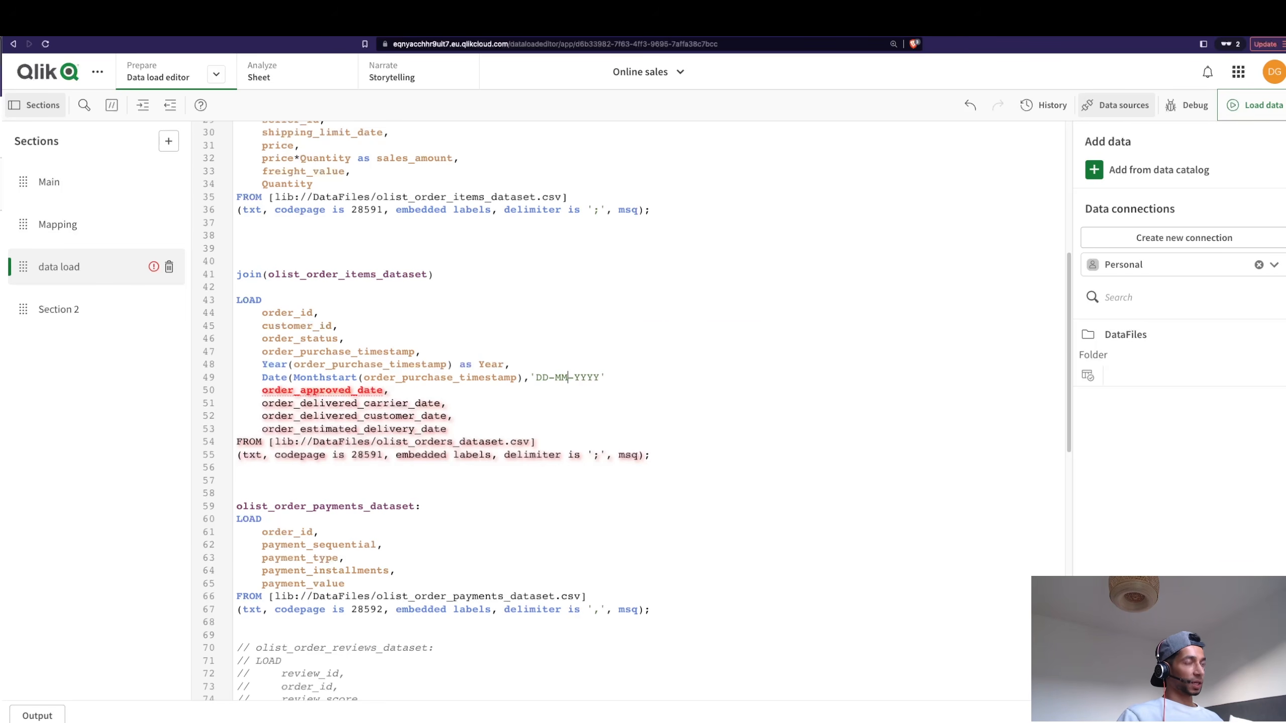
pyautogui.write('M')
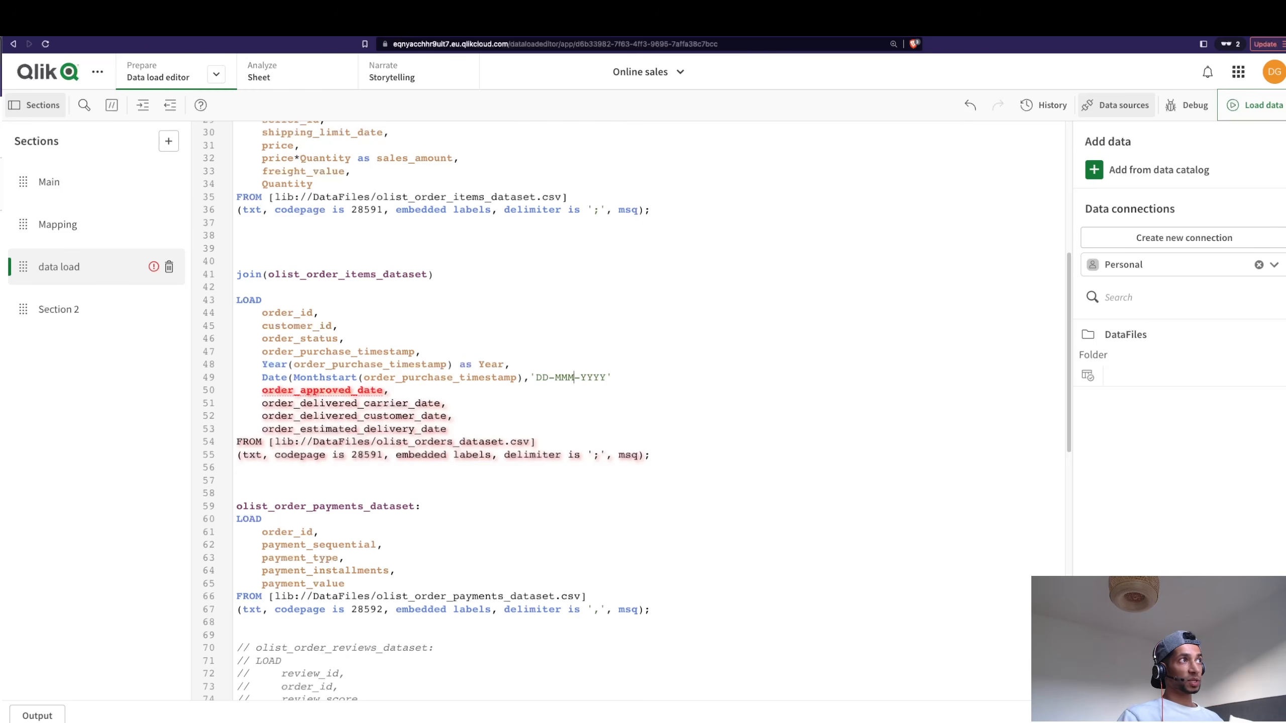
pyautogui.press('BackSpace')
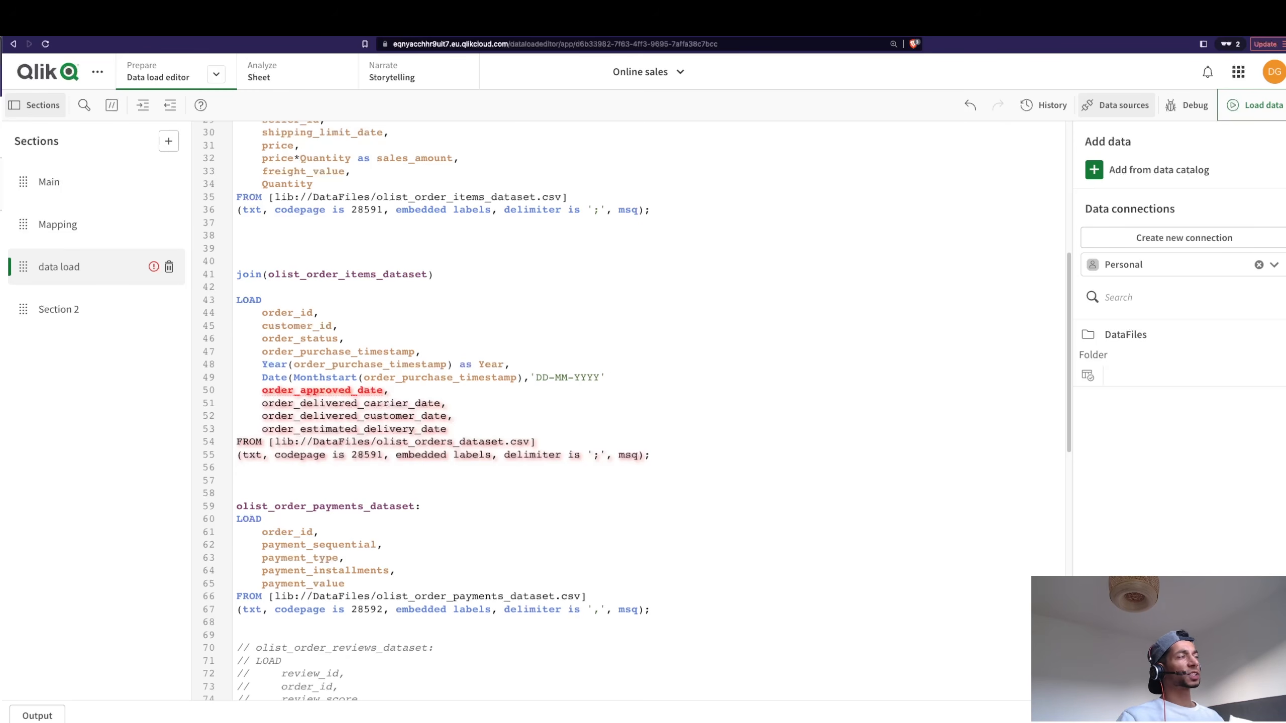
pyautogui.scroll(-1, 455, 363)
pyautogui.doubleClick(274, 371)
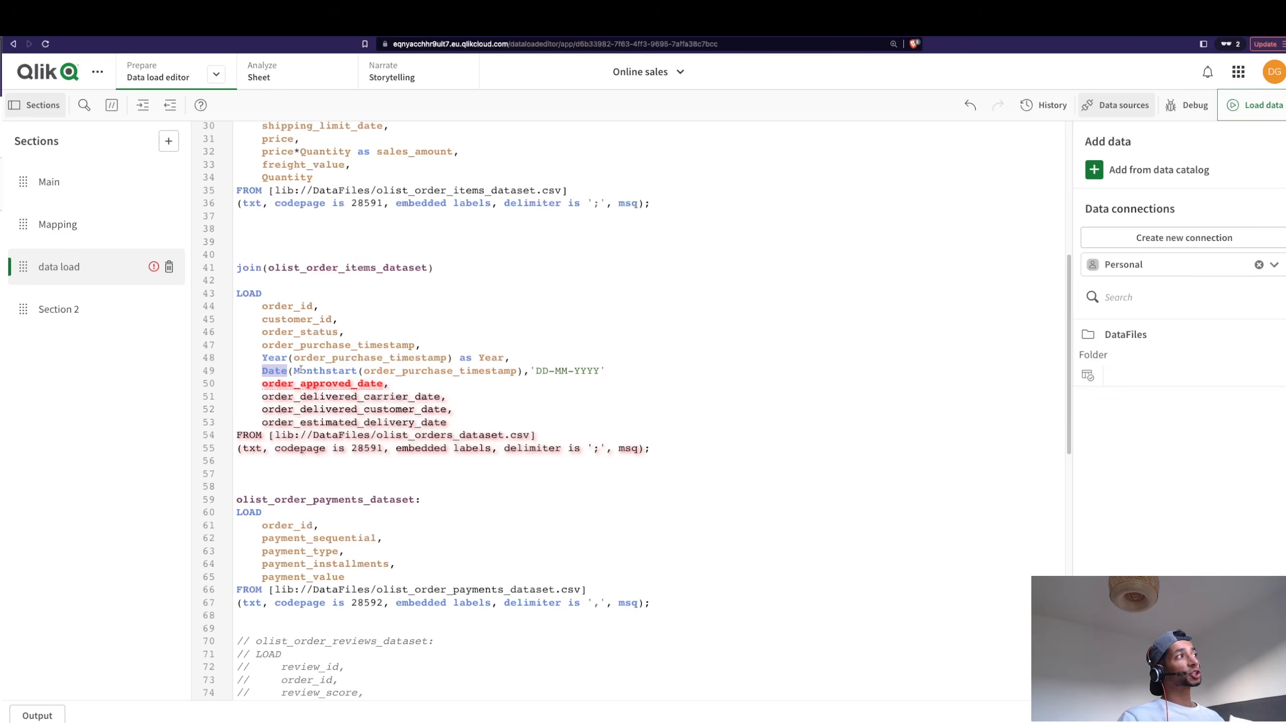
pyautogui.moveTo(599, 371); pyautogui.dragTo(538, 373)
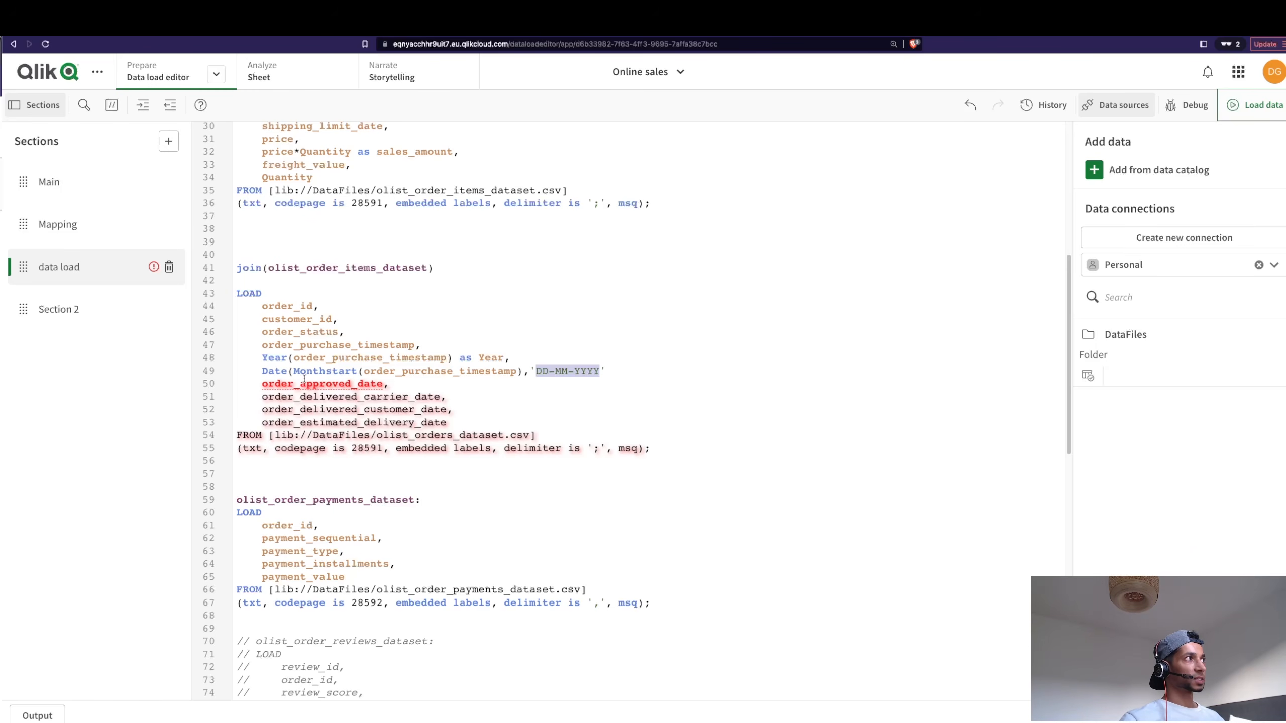
pyautogui.doubleClick(400, 372)
pyautogui.doubleClick(336, 372)
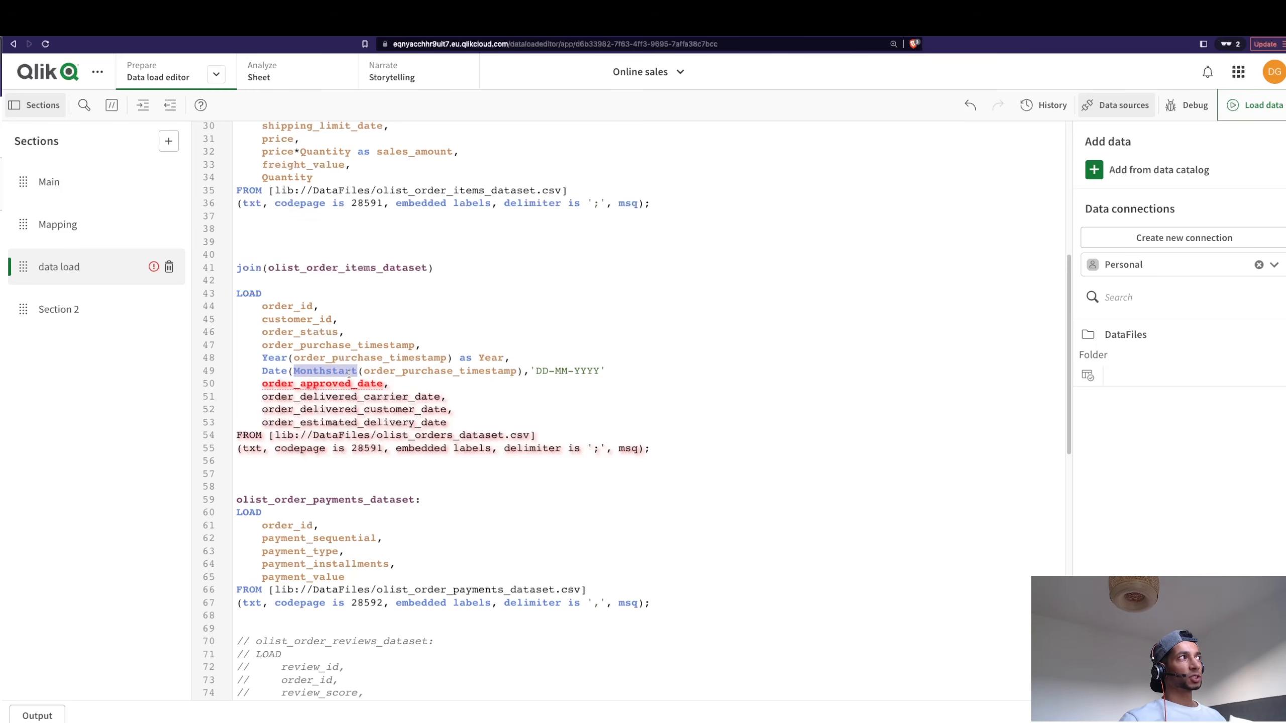
pyautogui.doubleClick(419, 371)
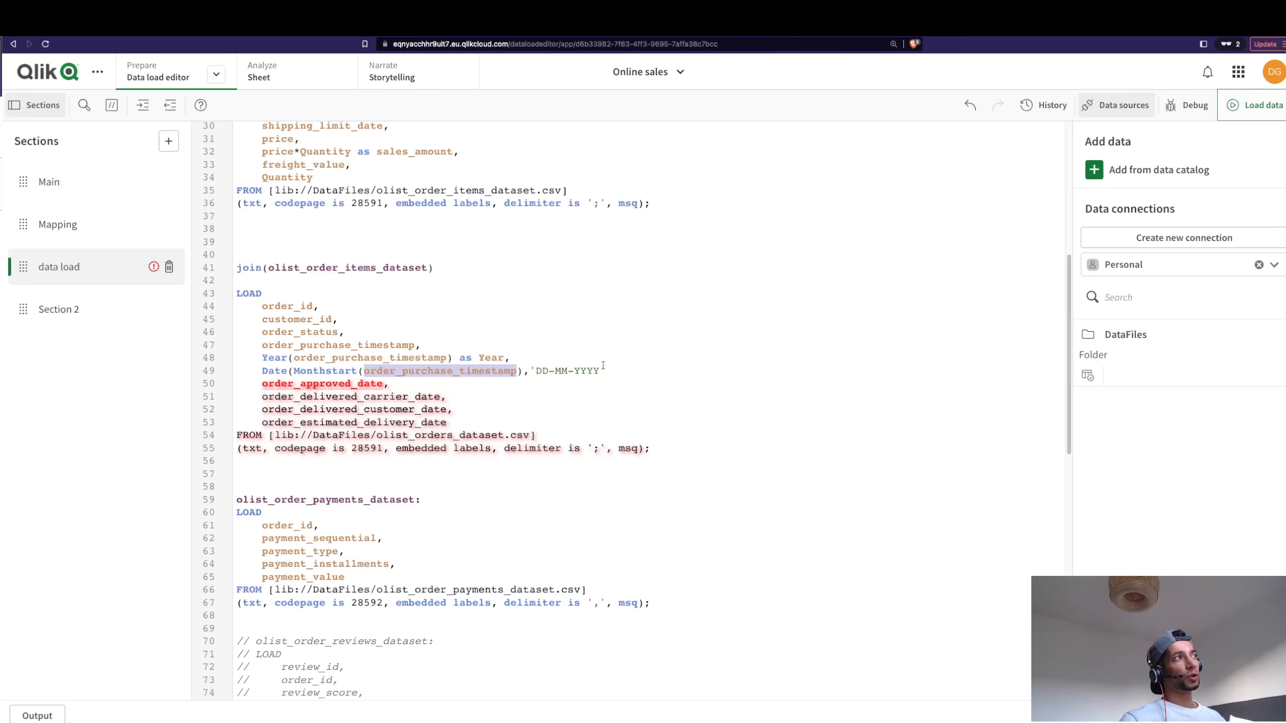
# Change the Date function's format text to YYYY-MM.
pyautogui.moveTo(574, 371); pyautogui.dragTo(537, 372)
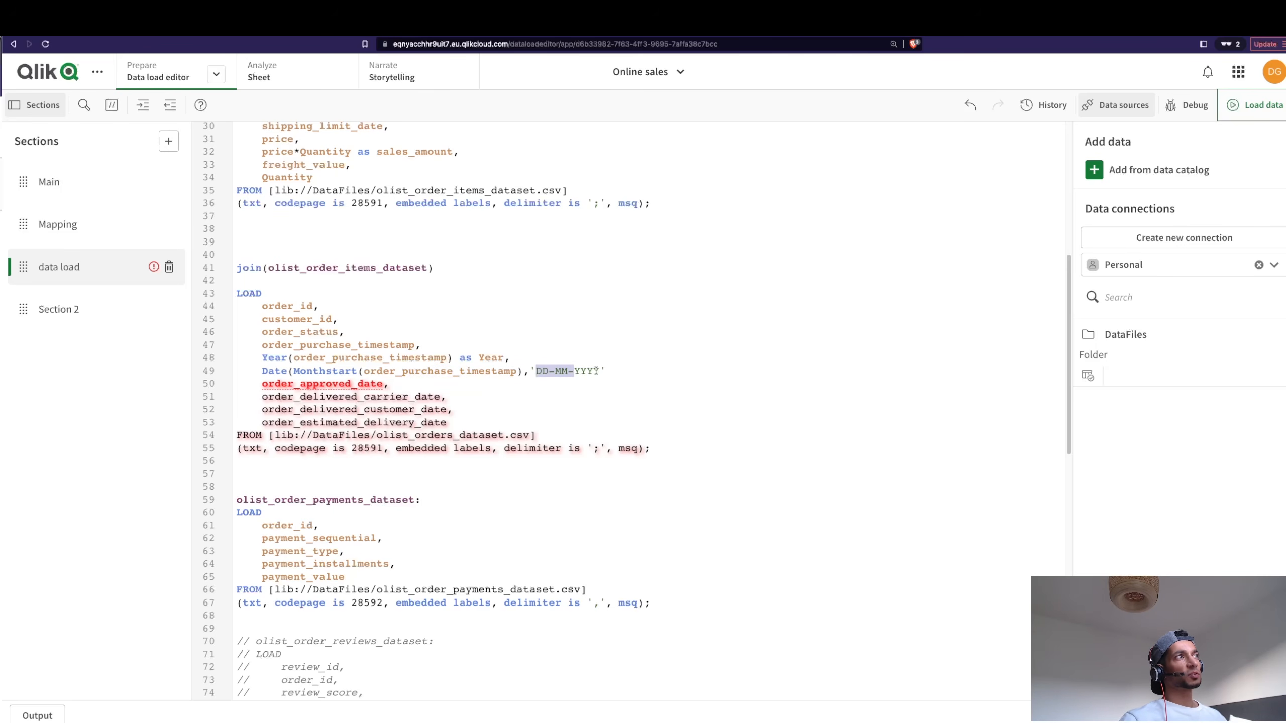
pyautogui.press('BackSpace')
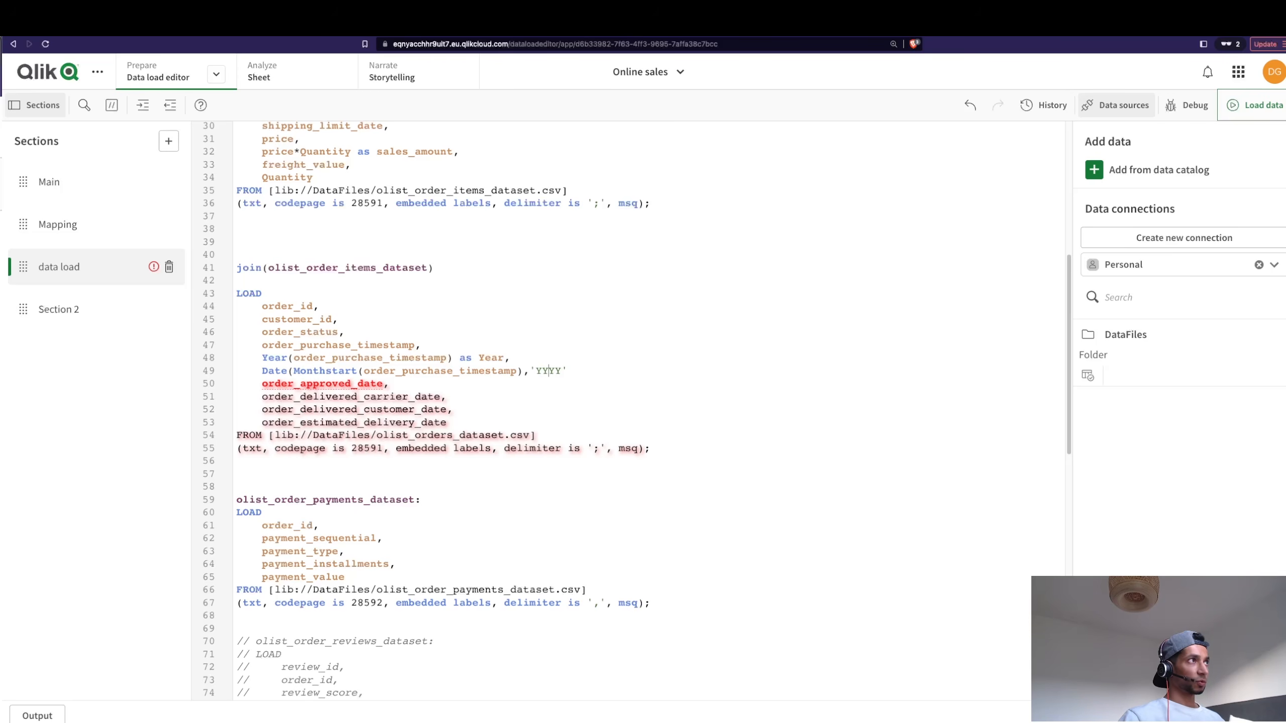
pyautogui.write('-MM')
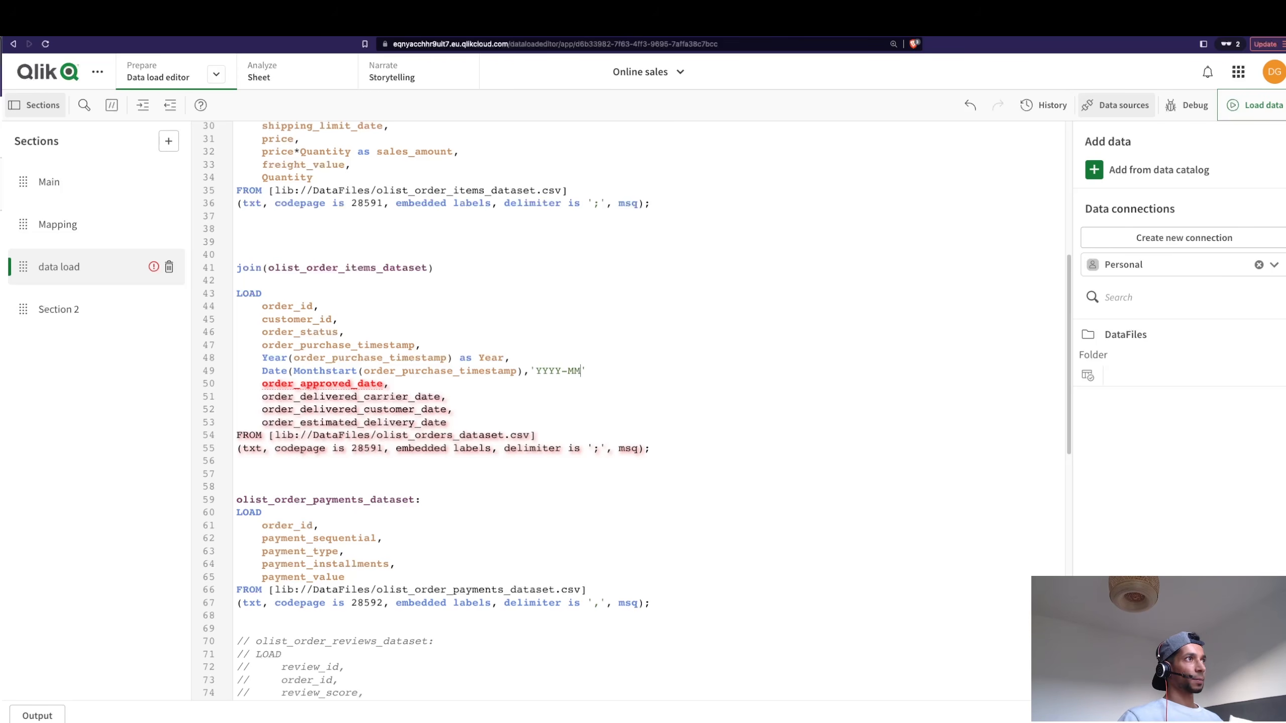
# Close the Date expression, name the field YearMonth with a trailing comma, and load the data.
pyautogui.write('as ')
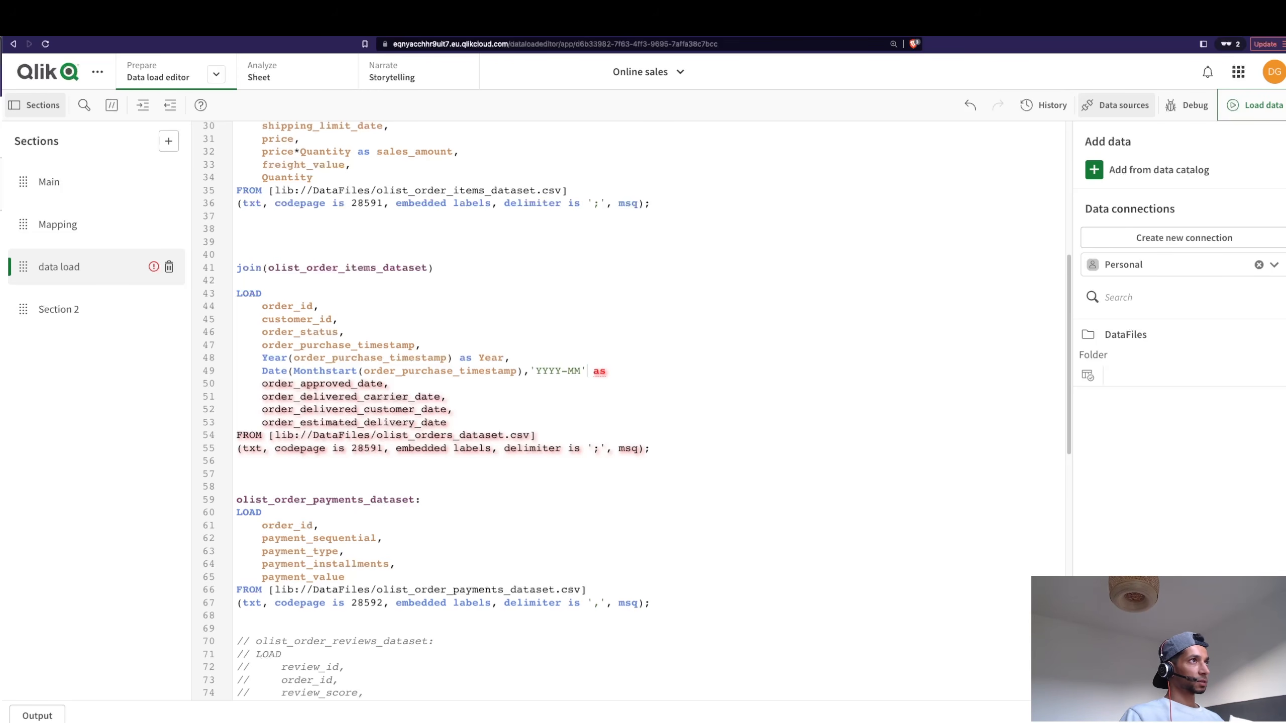
pyautogui.write(')')
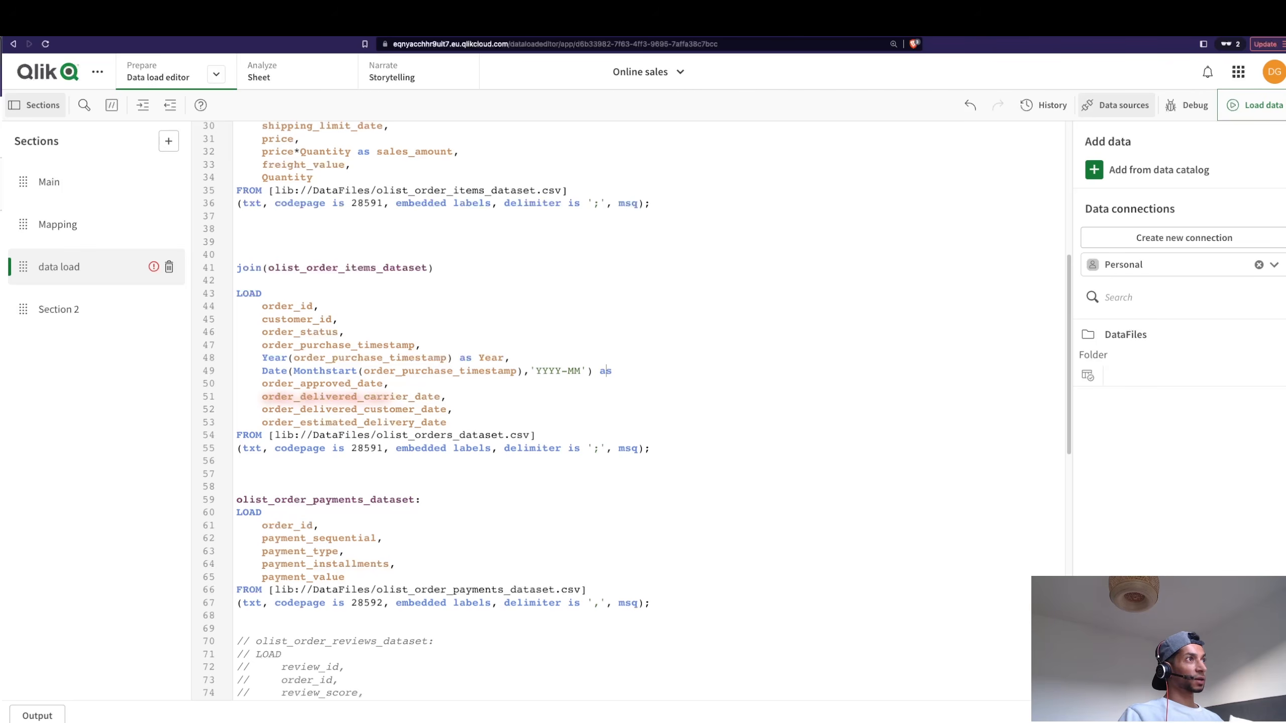
pyautogui.write('YearMonth,')
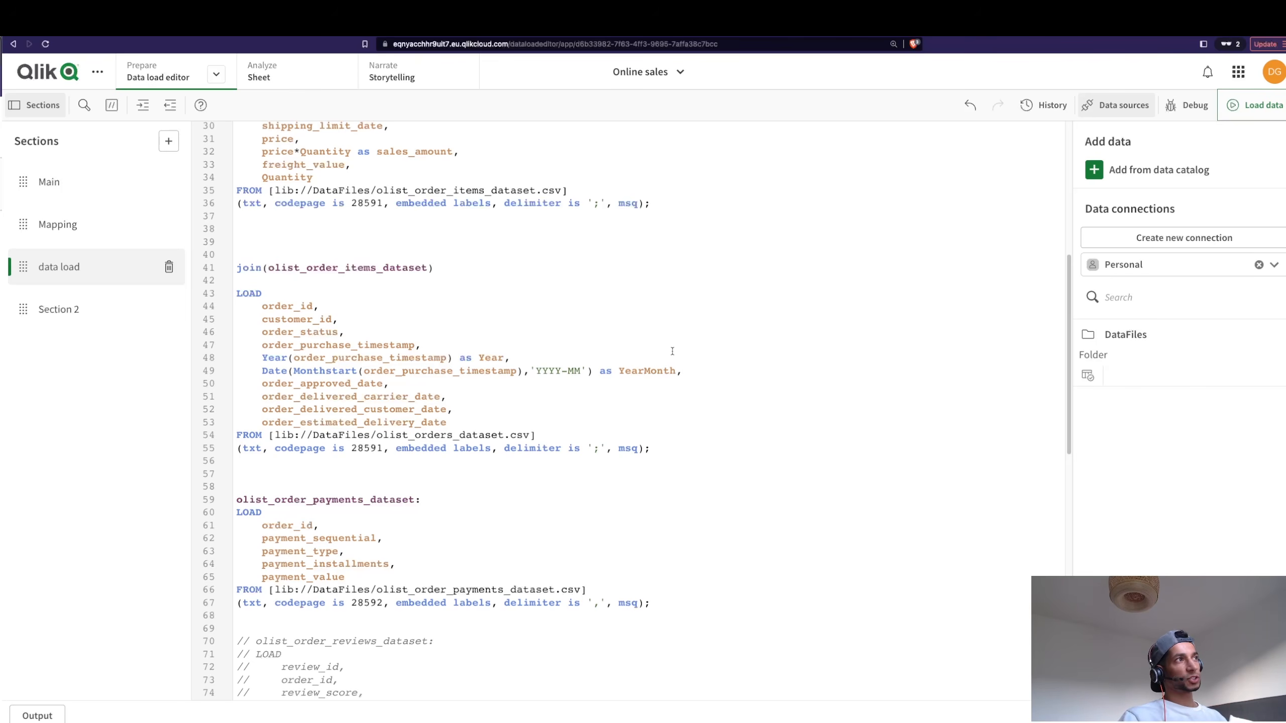
pyautogui.click(1256, 107)
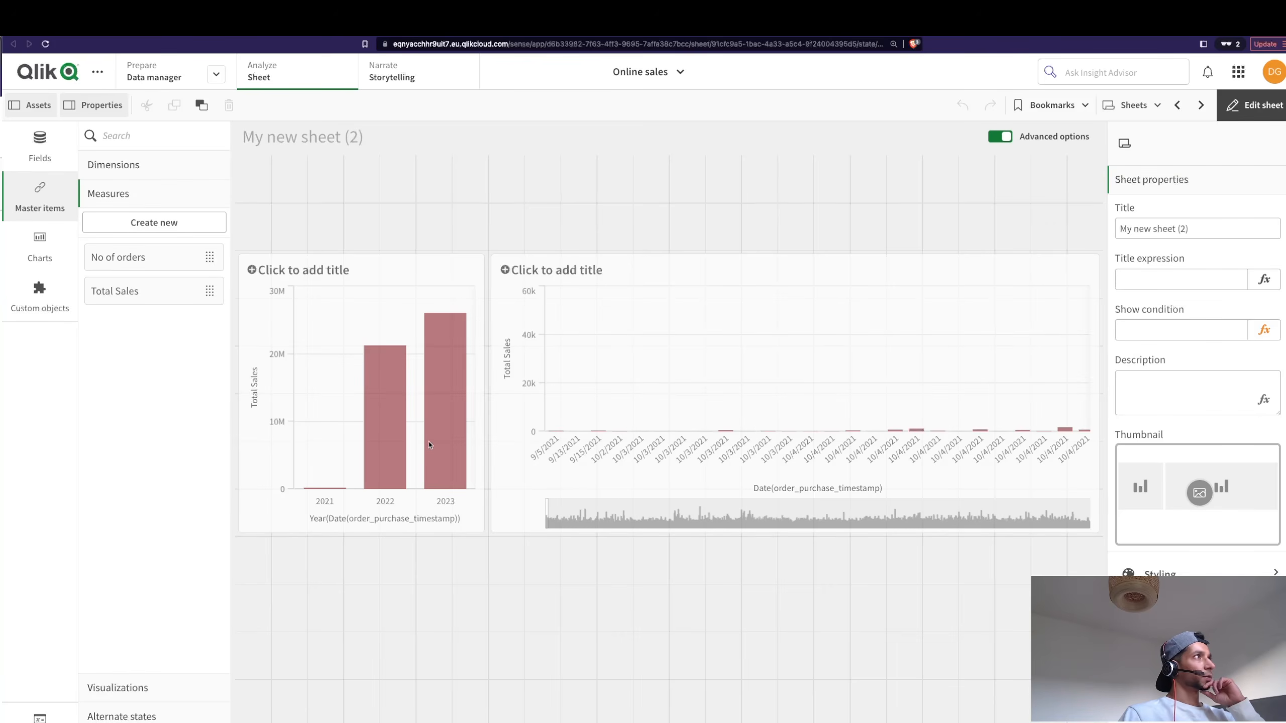
# Replace the yearly sales chart's calculated dimension with the Year field.
pyautogui.click(405, 444)
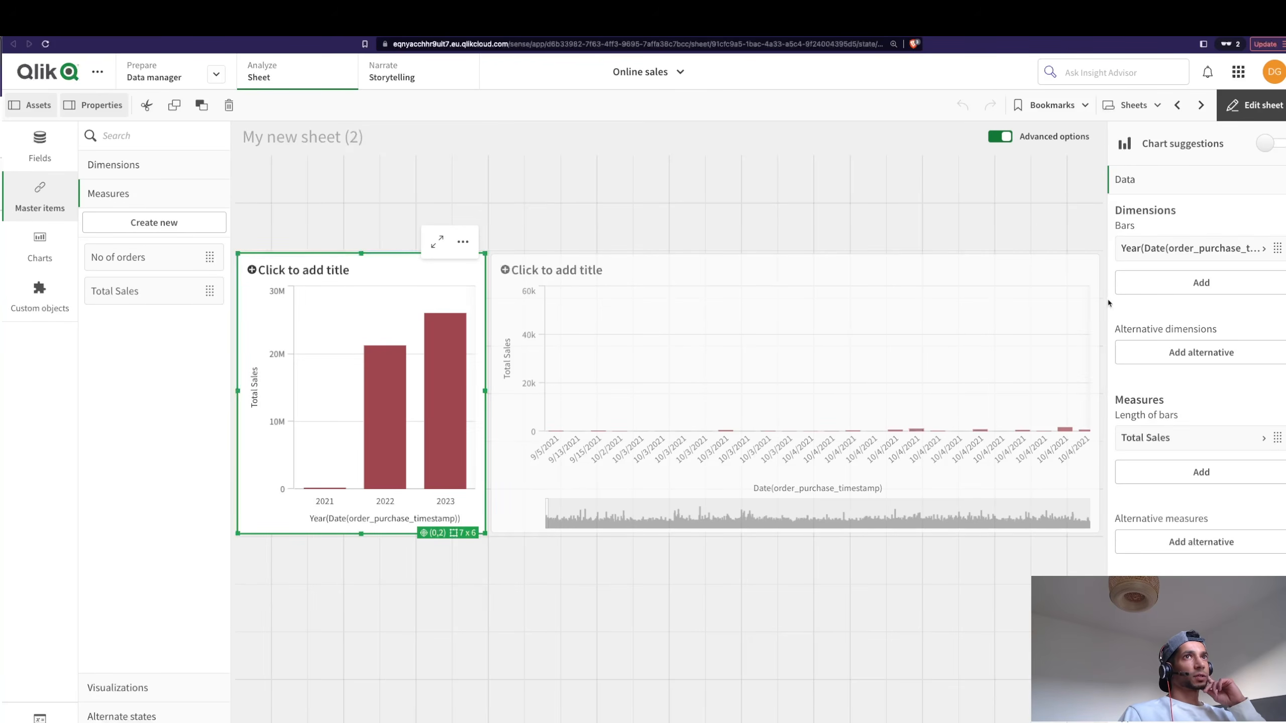
pyautogui.click(1174, 249)
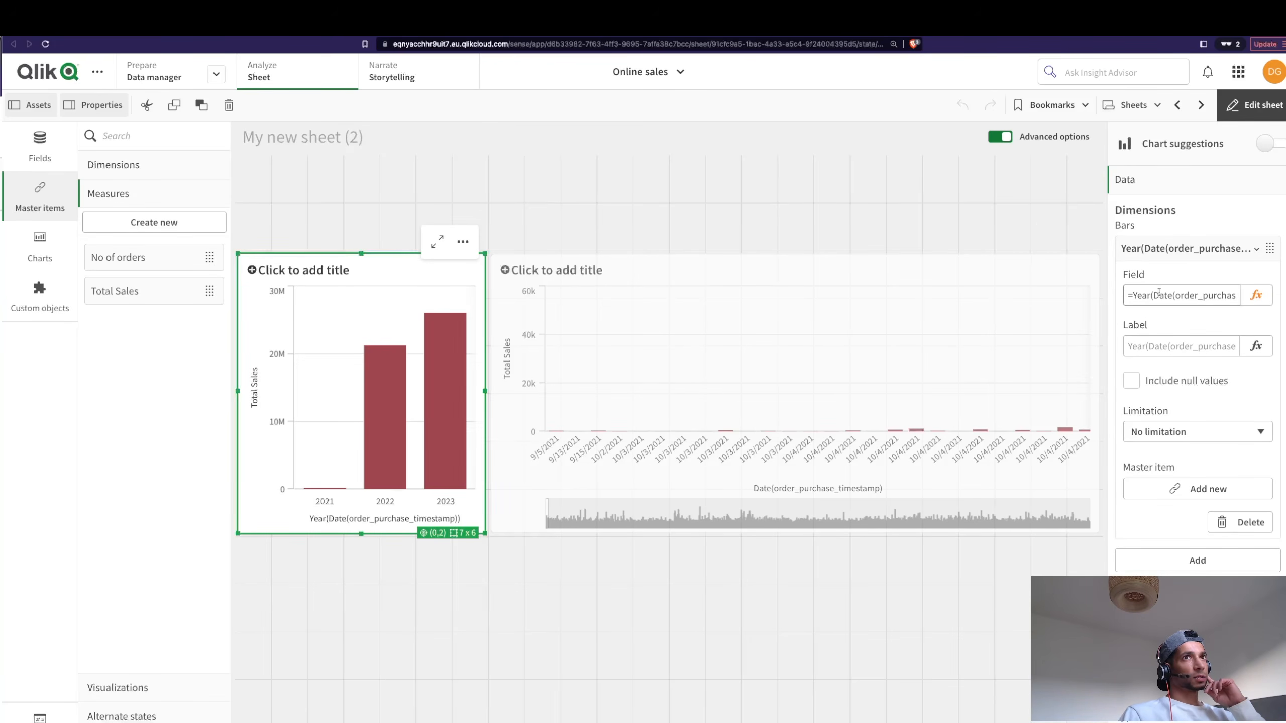
pyautogui.click(1240, 522)
pyautogui.click(1195, 249)
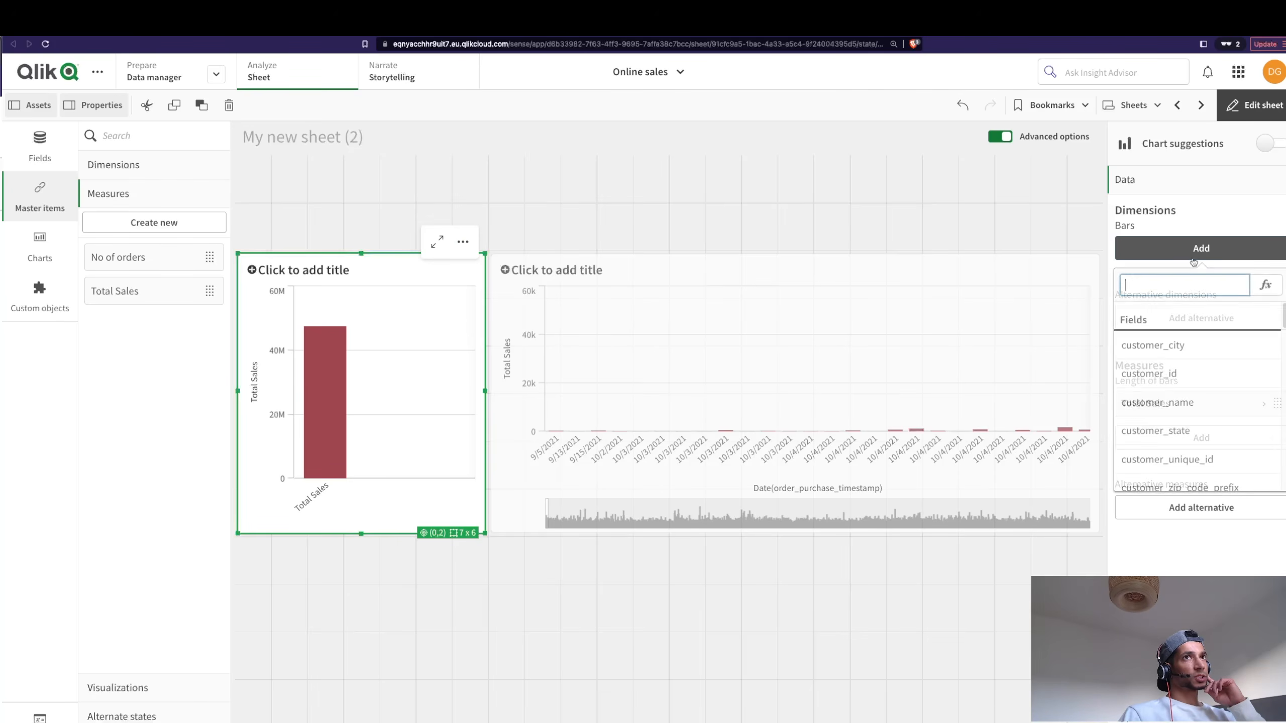
pyautogui.write('yea')
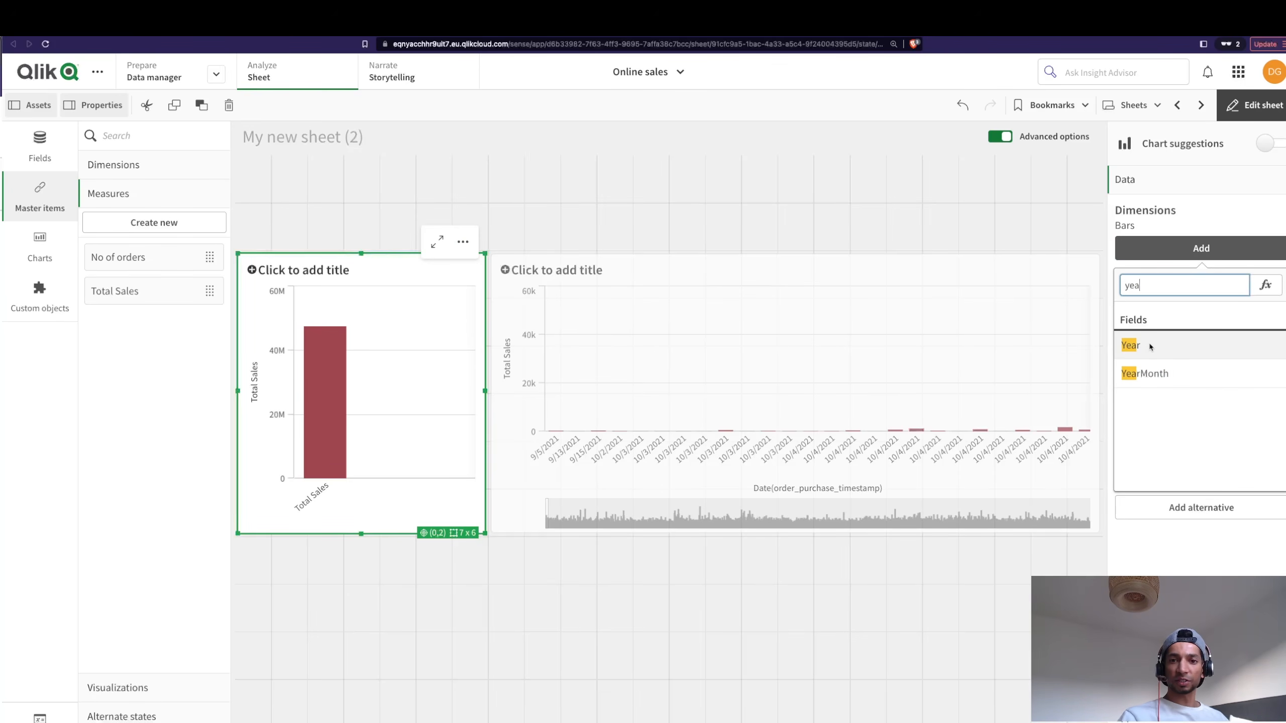
pyautogui.click(1131, 345)
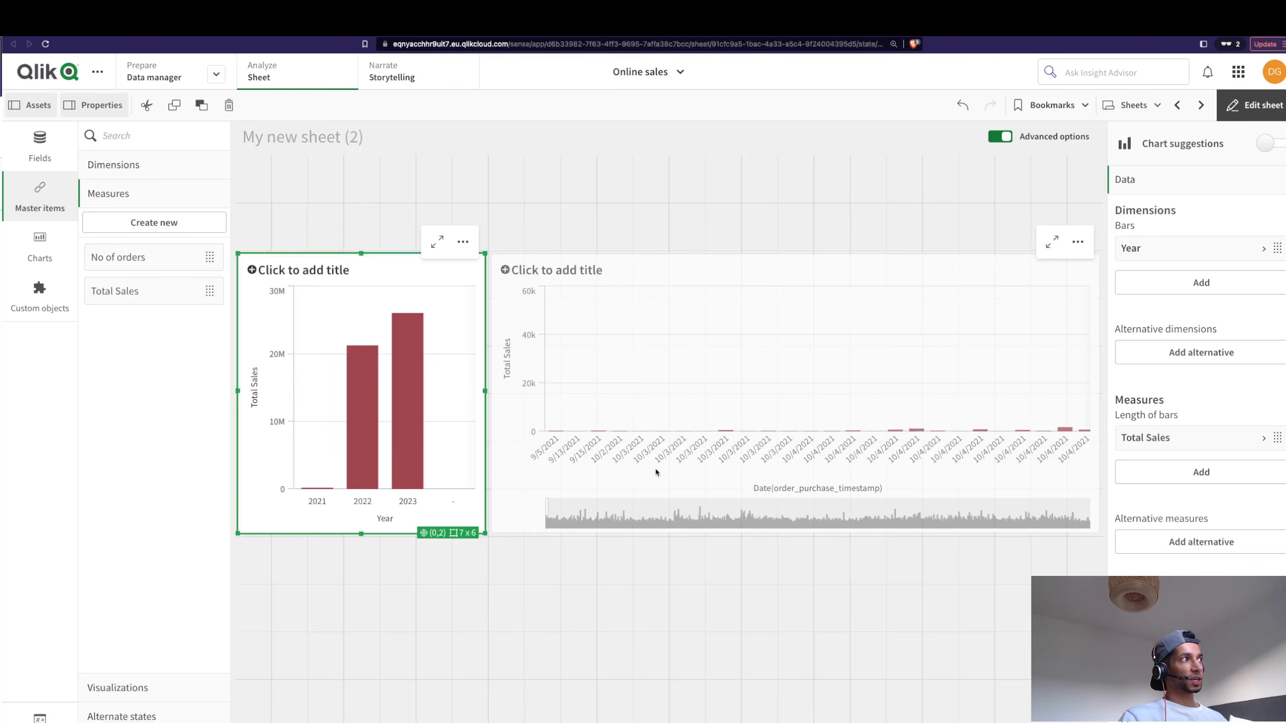
# Exclude null values from the yearly sales chart's Year dimension.
pyautogui.click(1185, 248)
pyautogui.click(1167, 385)
pyautogui.click(1177, 250)
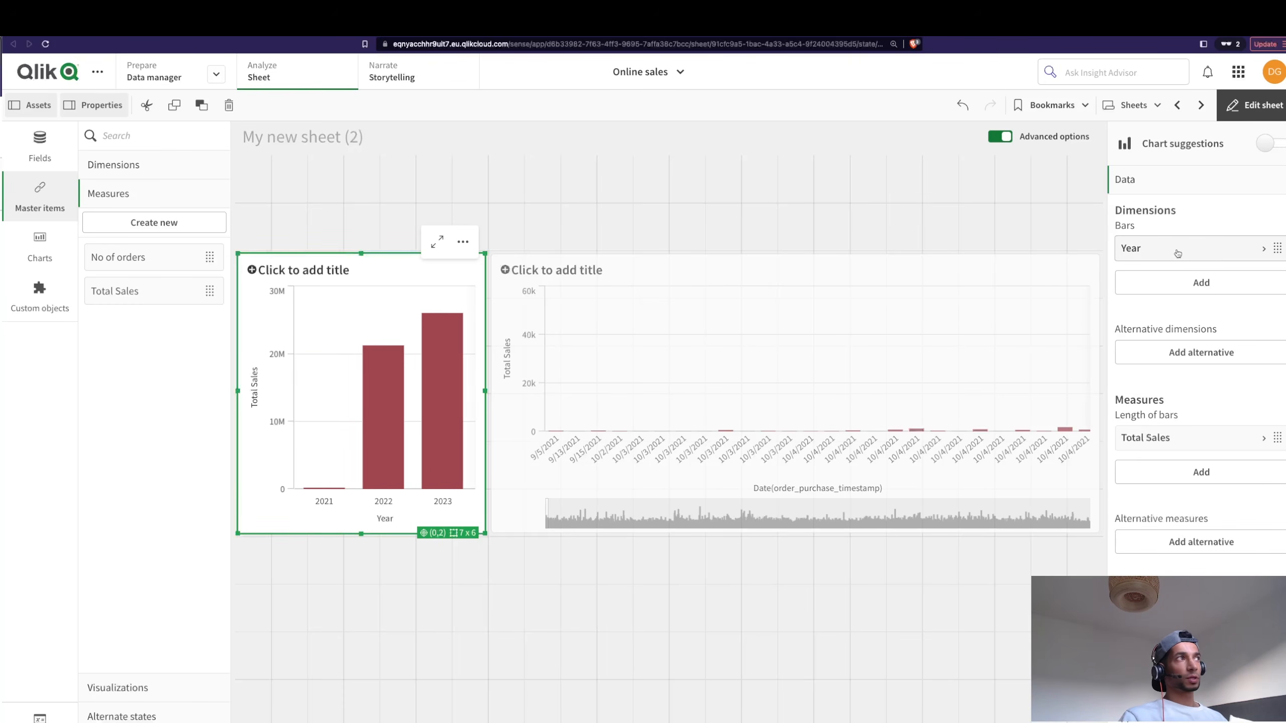
# Replace the purchase-date chart's dimension with the YearMonth field and put YearMonth first in its sort order.
pyautogui.click(820, 347)
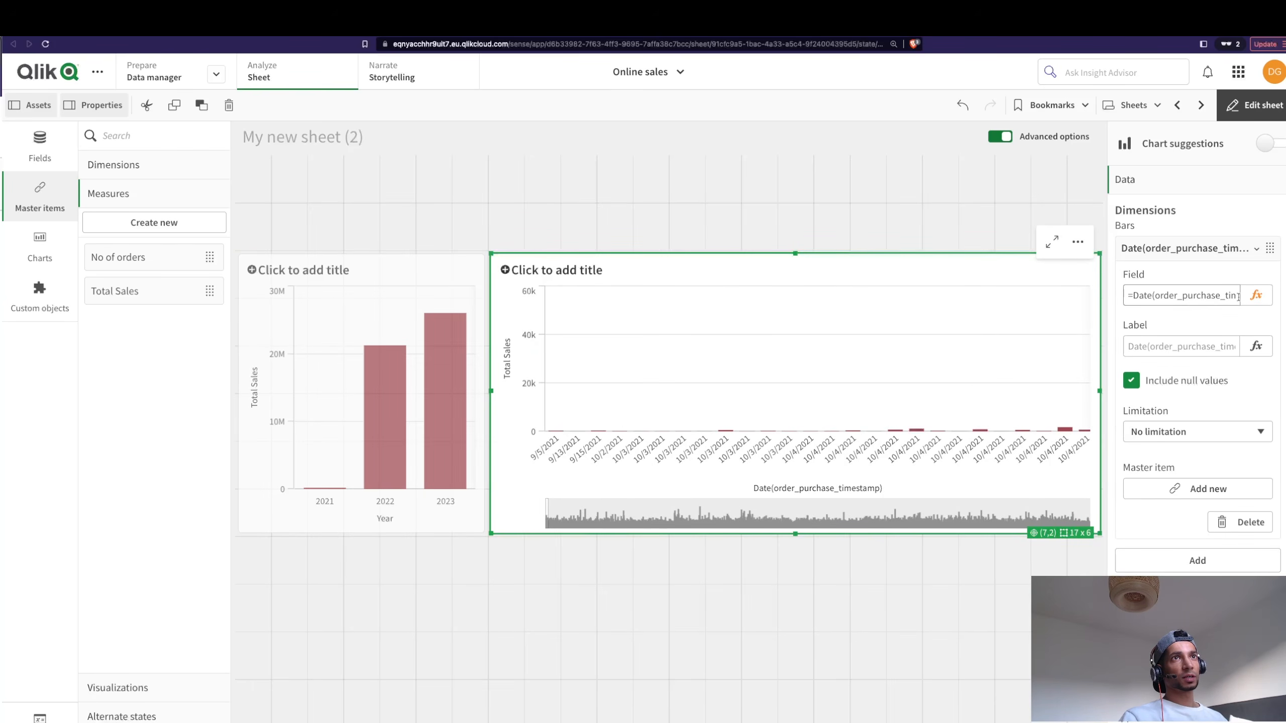
pyautogui.click(1240, 522)
pyautogui.click(1202, 246)
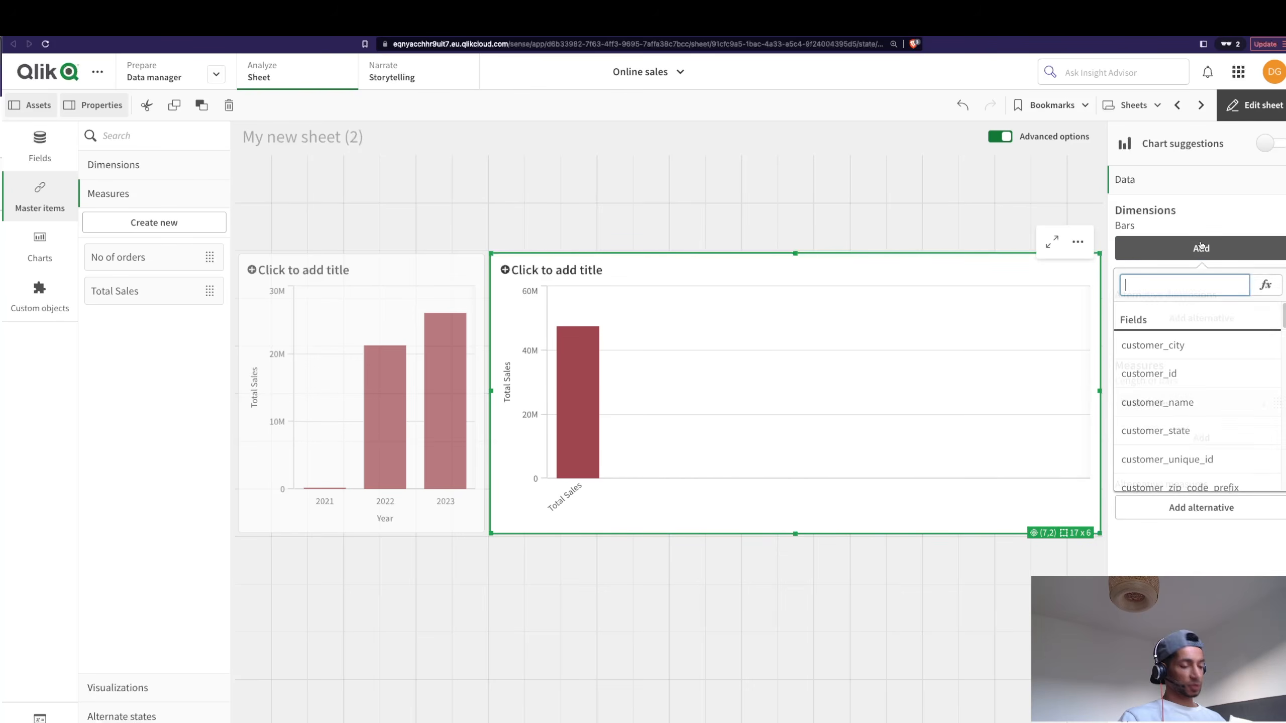
pyautogui.write('yea')
pyautogui.click(1212, 383)
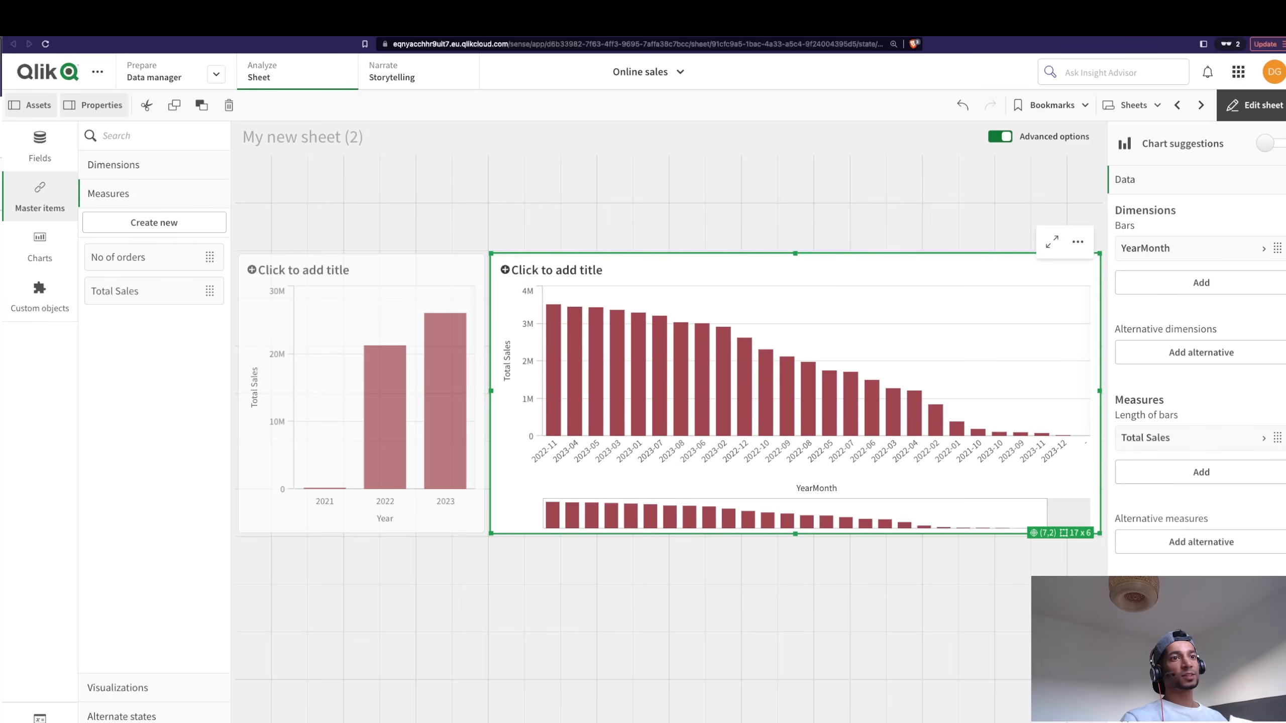
pyautogui.click(1177, 659)
pyautogui.moveTo(1172, 264); pyautogui.dragTo(1165, 235)
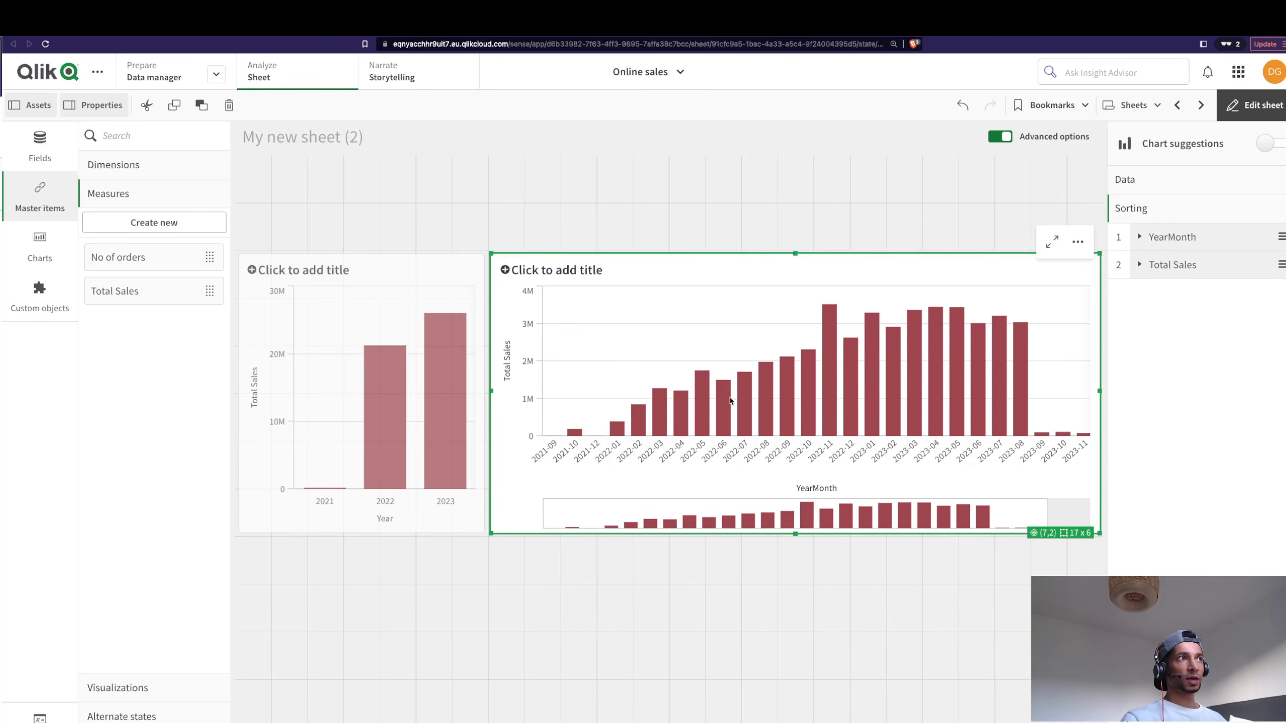
# Leave edit mode and filter the sheet to 2023 from the yearly sales chart.
pyautogui.click(1235, 109)
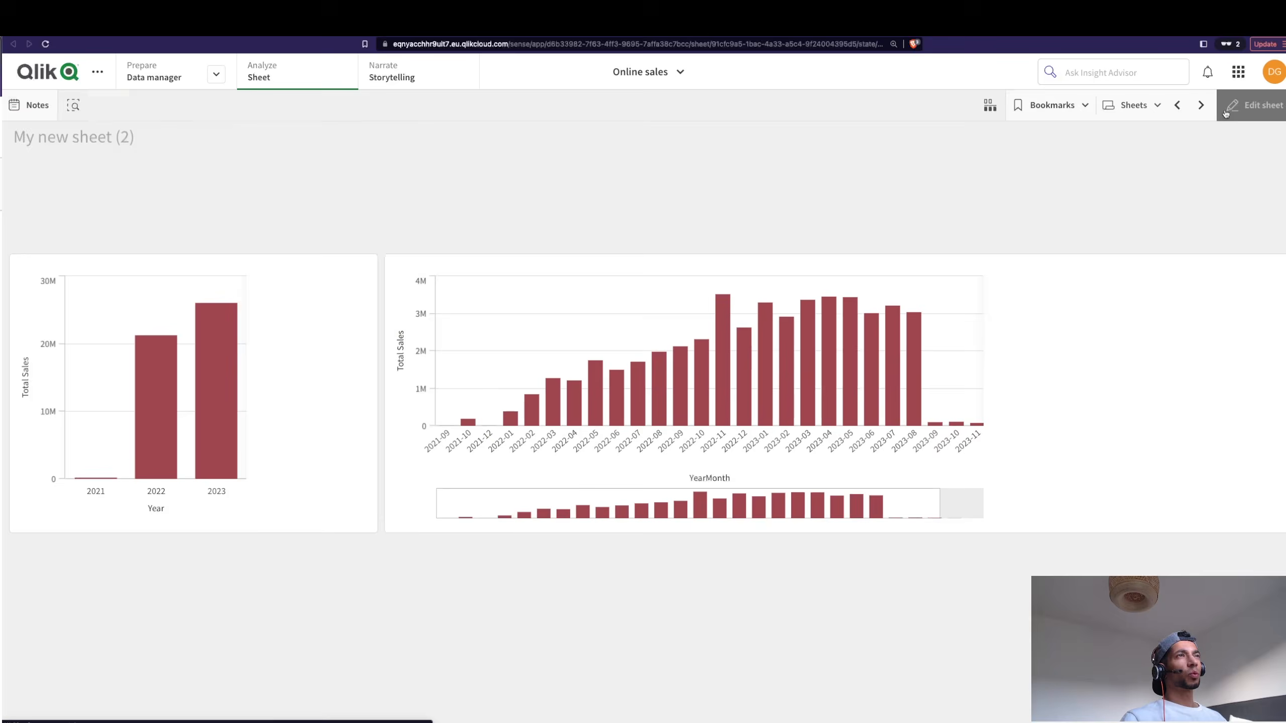
pyautogui.click(230, 403)
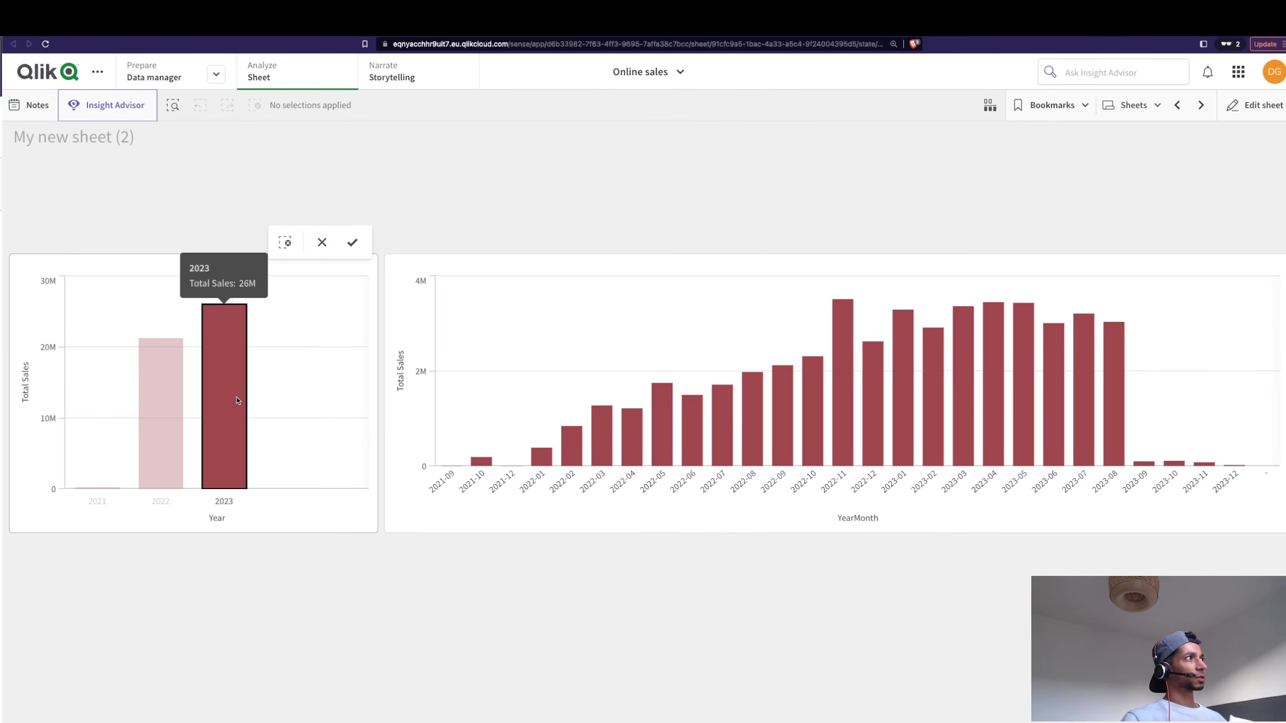
pyautogui.click(350, 245)
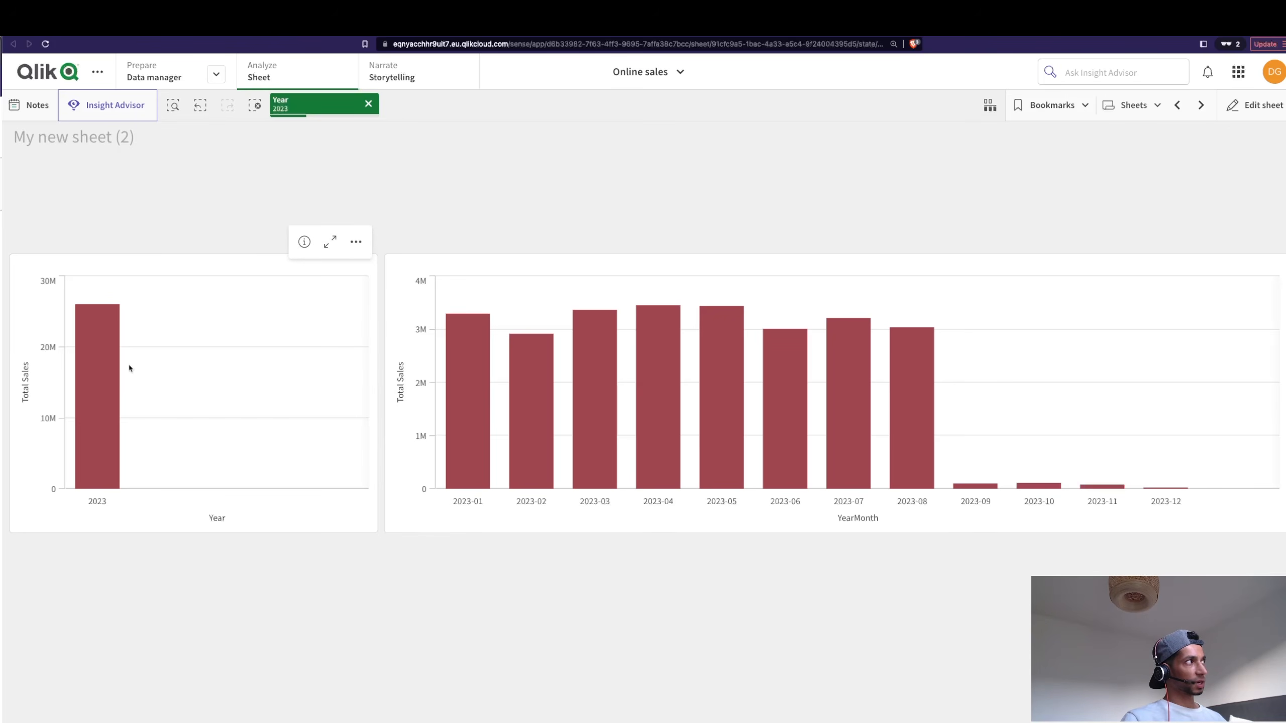
# Switch the Year selection to 2021 and to 2022 to compare the monthly sales, and clear the selection.
pyautogui.click(314, 105)
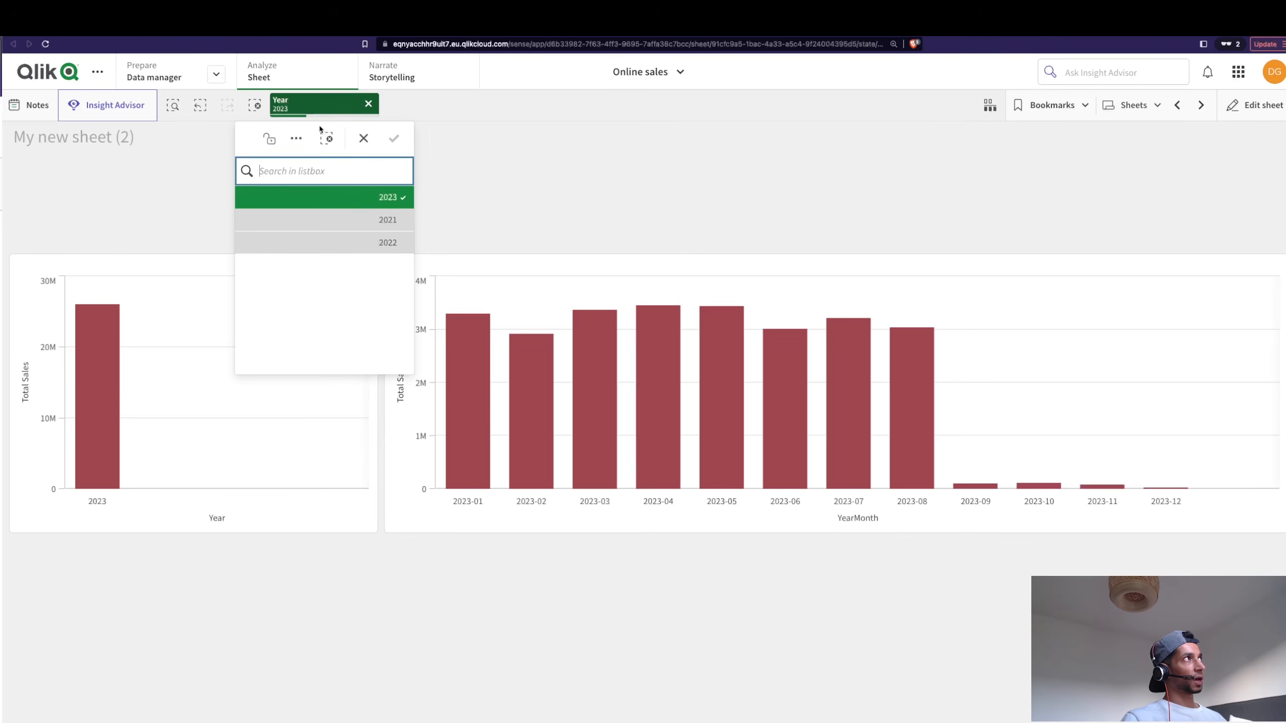
pyautogui.click(356, 202)
pyautogui.click(357, 220)
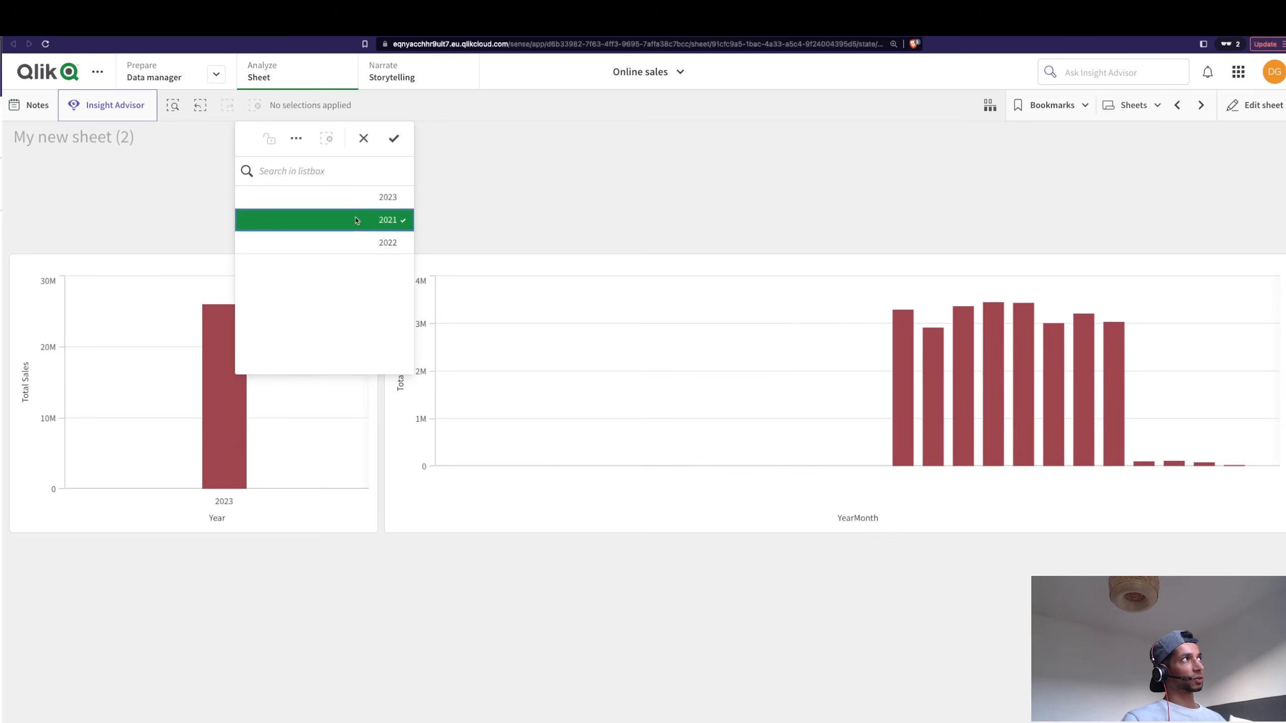
pyautogui.click(356, 220)
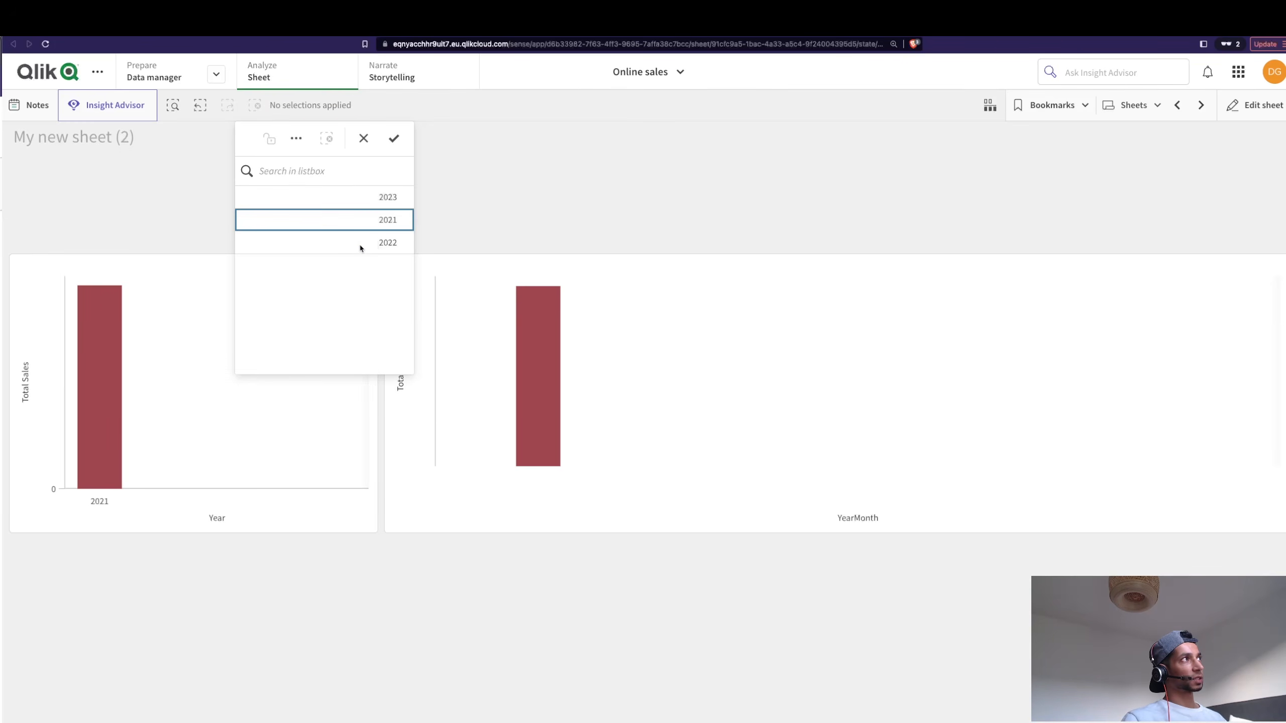
pyautogui.click(361, 244)
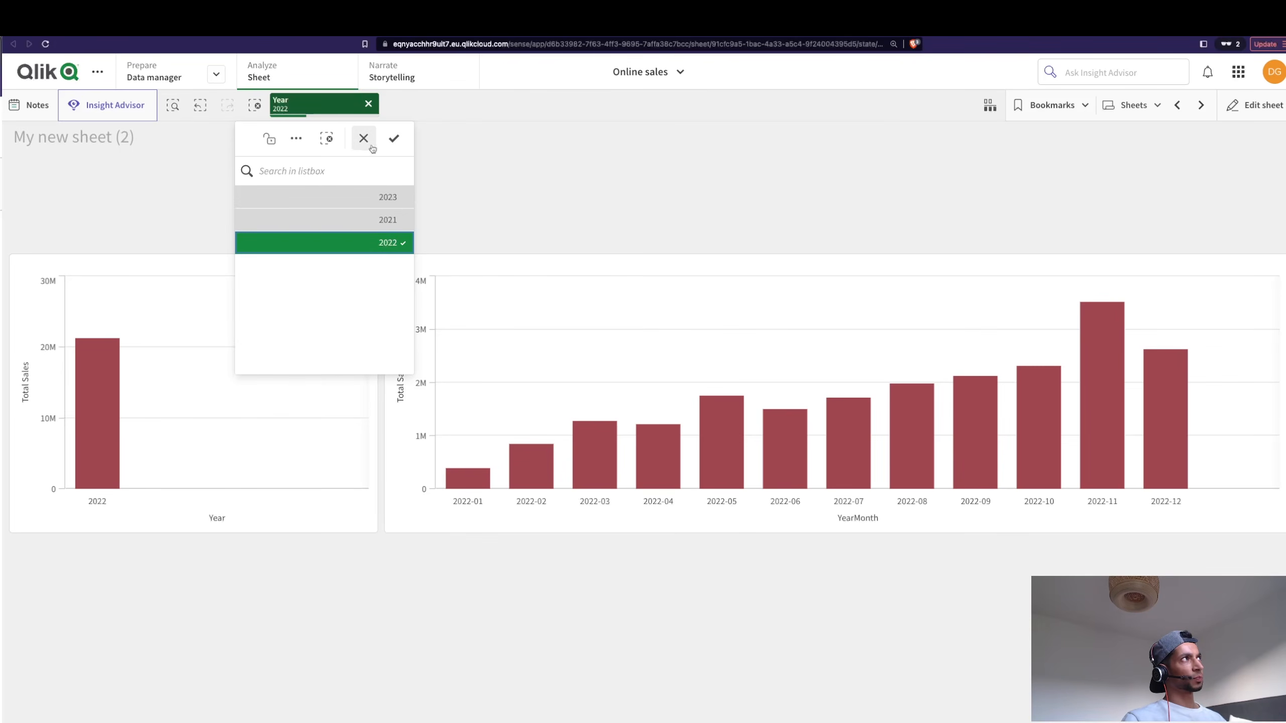
pyautogui.click(394, 138)
pyautogui.click(369, 103)
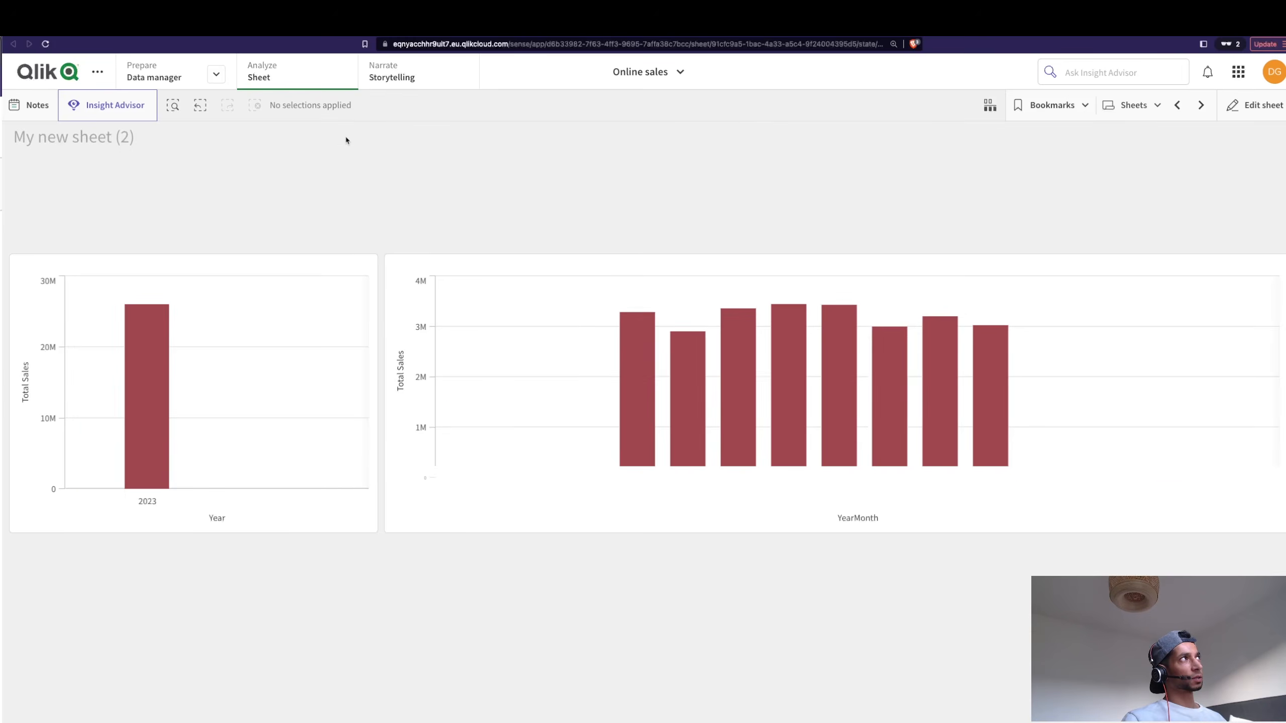
# Return to editing the sheet and add a 7 x 2 filter pane with the Year field above the yearly chart.
pyautogui.click(1227, 101)
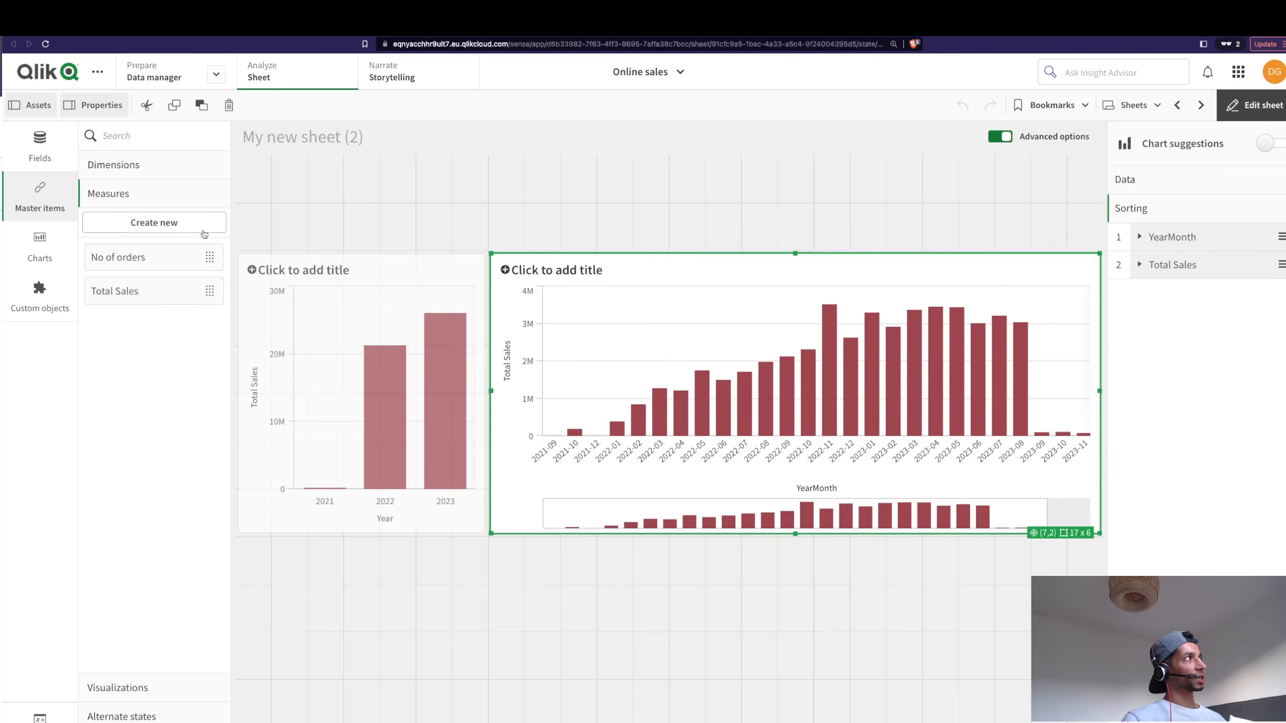
pyautogui.click(31, 255)
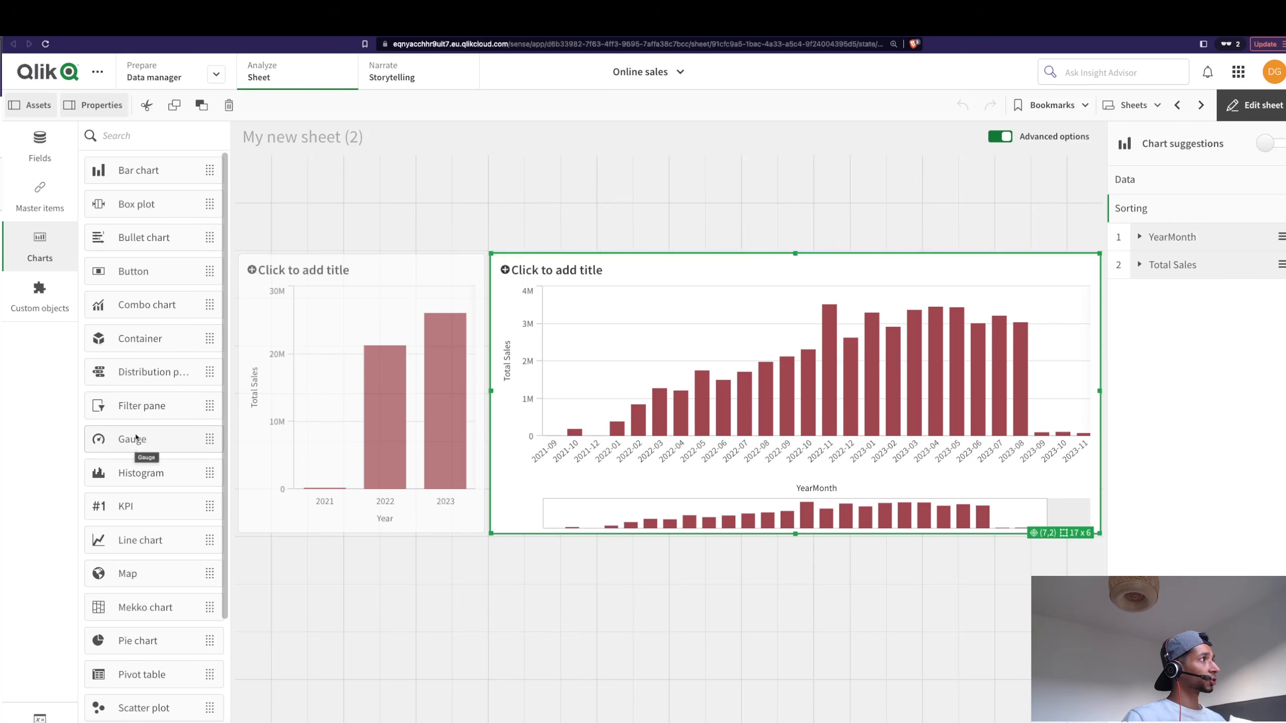
pyautogui.moveTo(142, 409); pyautogui.dragTo(340, 204)
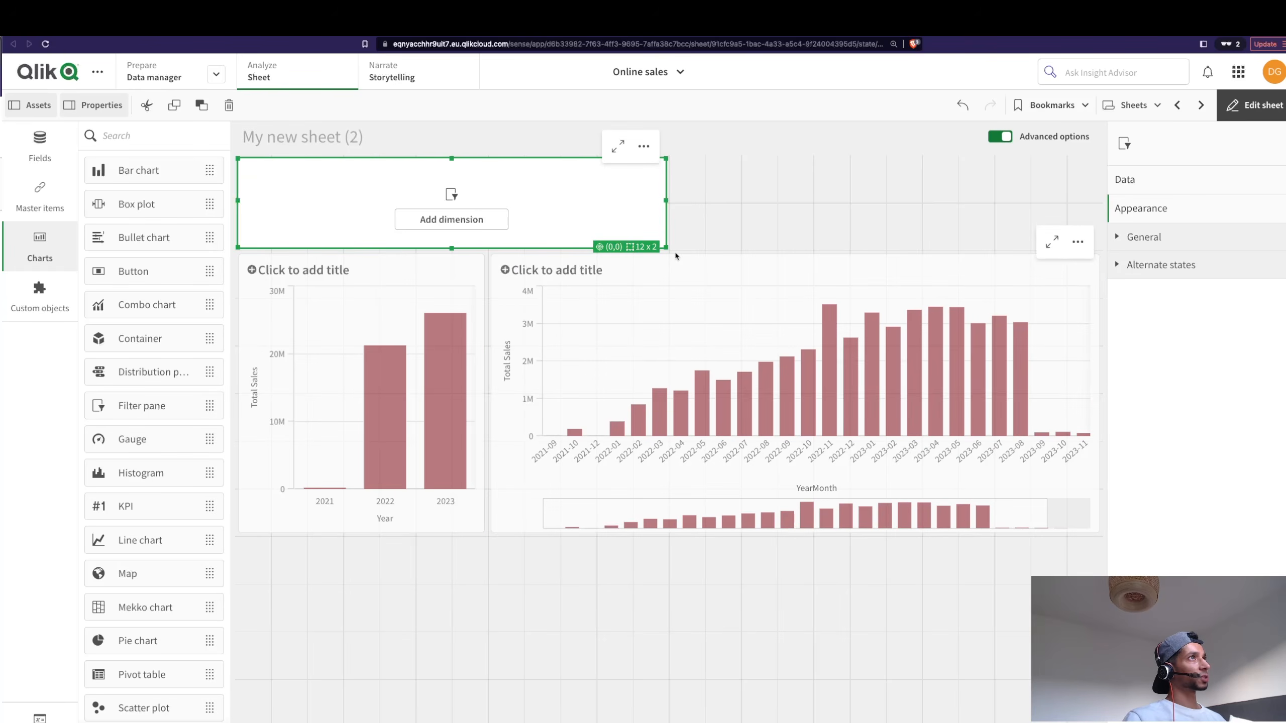
pyautogui.click(362, 220)
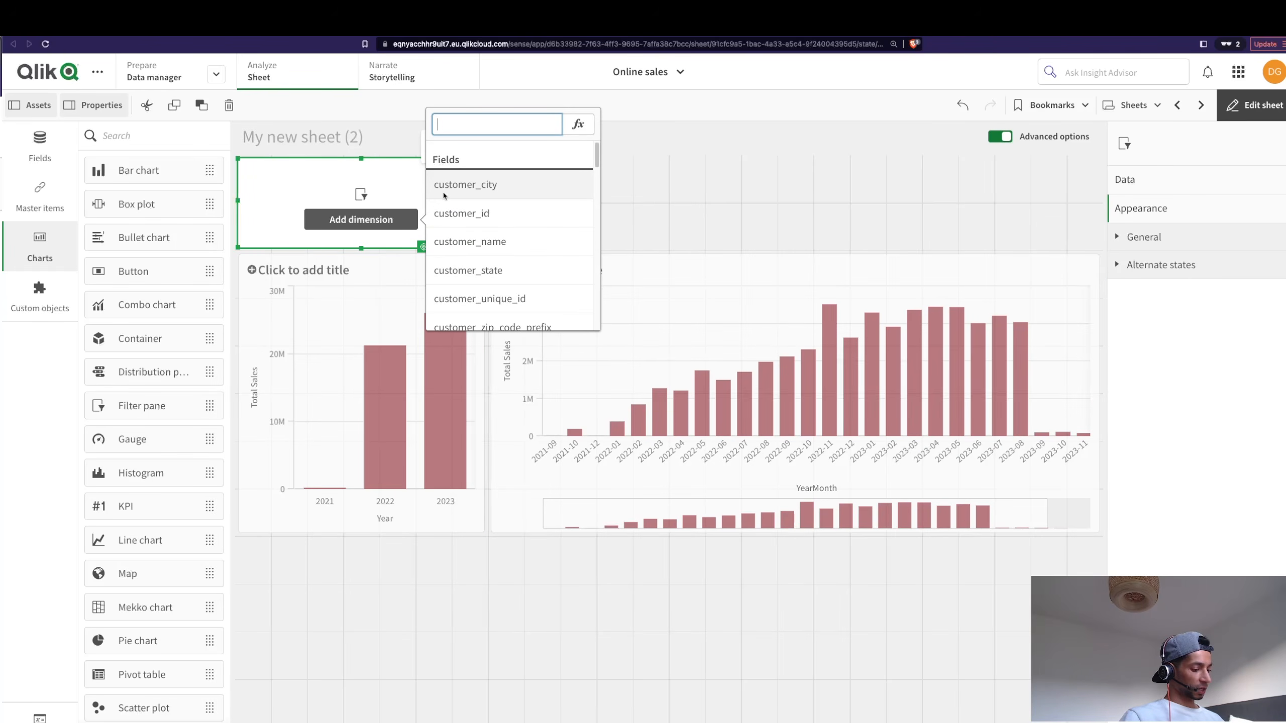
pyautogui.write('yea')
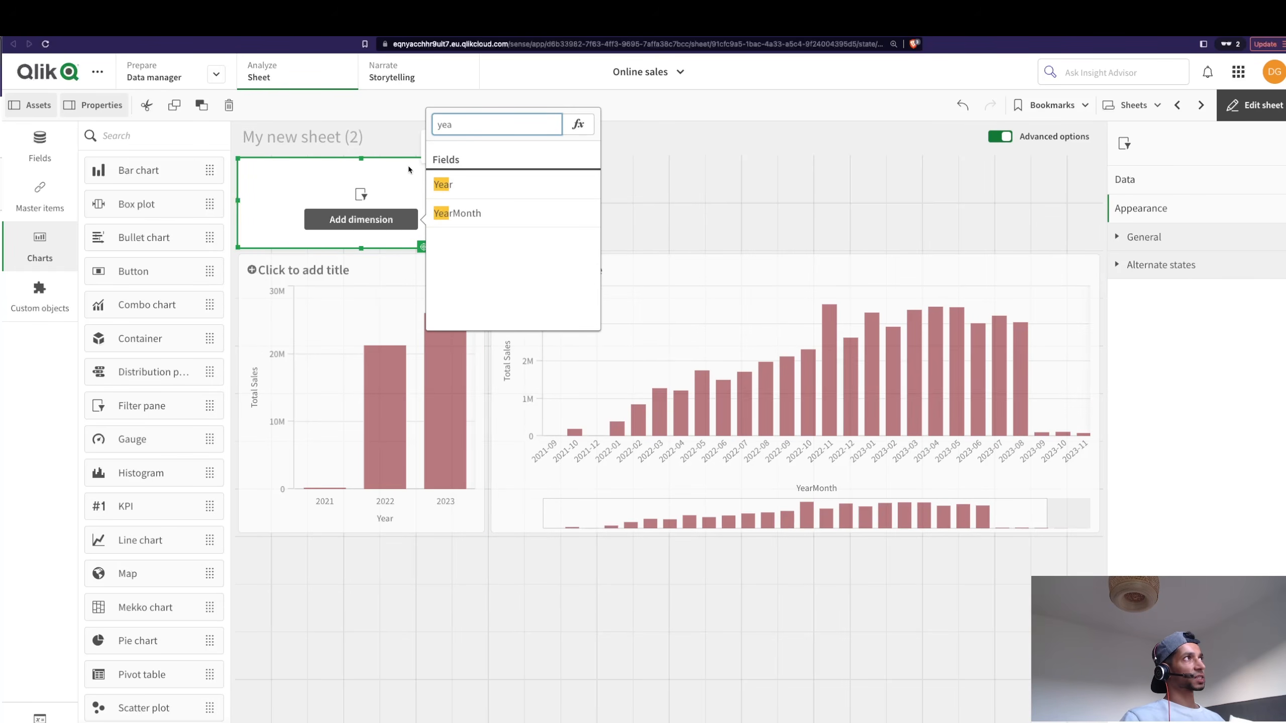
pyautogui.click(454, 184)
# Add YearMonth, customer_city and customer_state as further fields of the filter pane.
pyautogui.click(1204, 293)
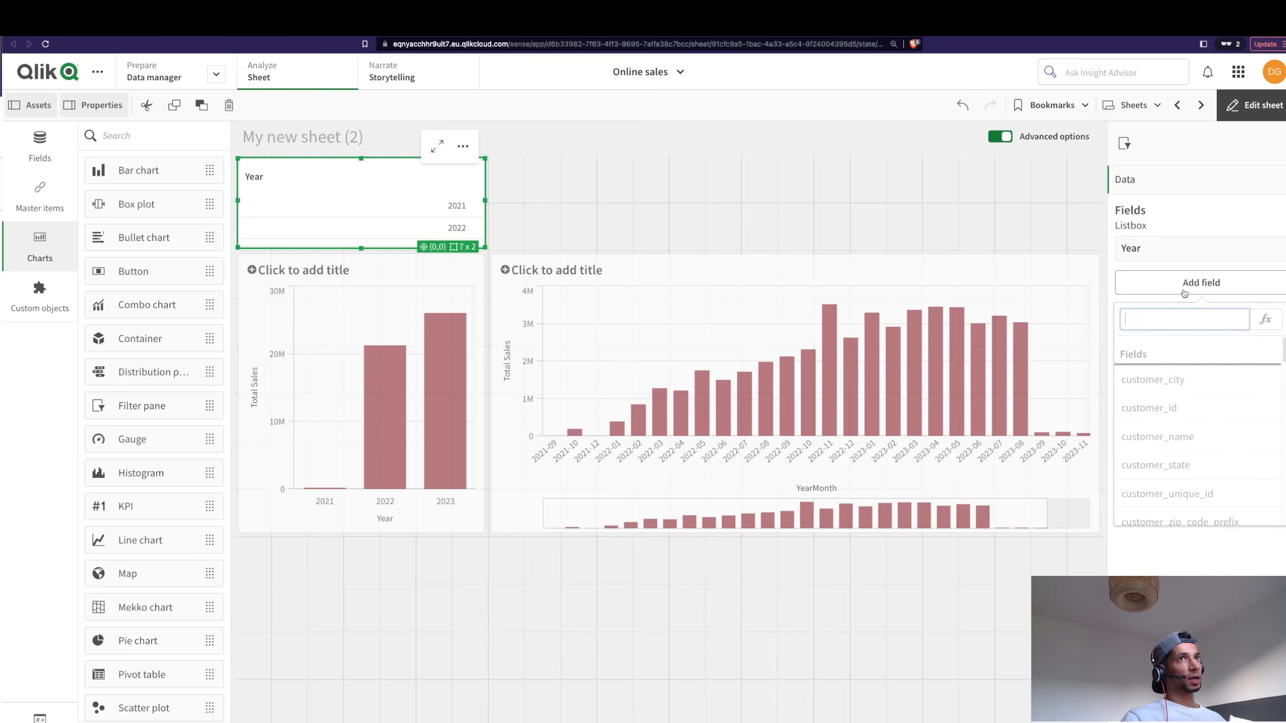
pyautogui.write('year')
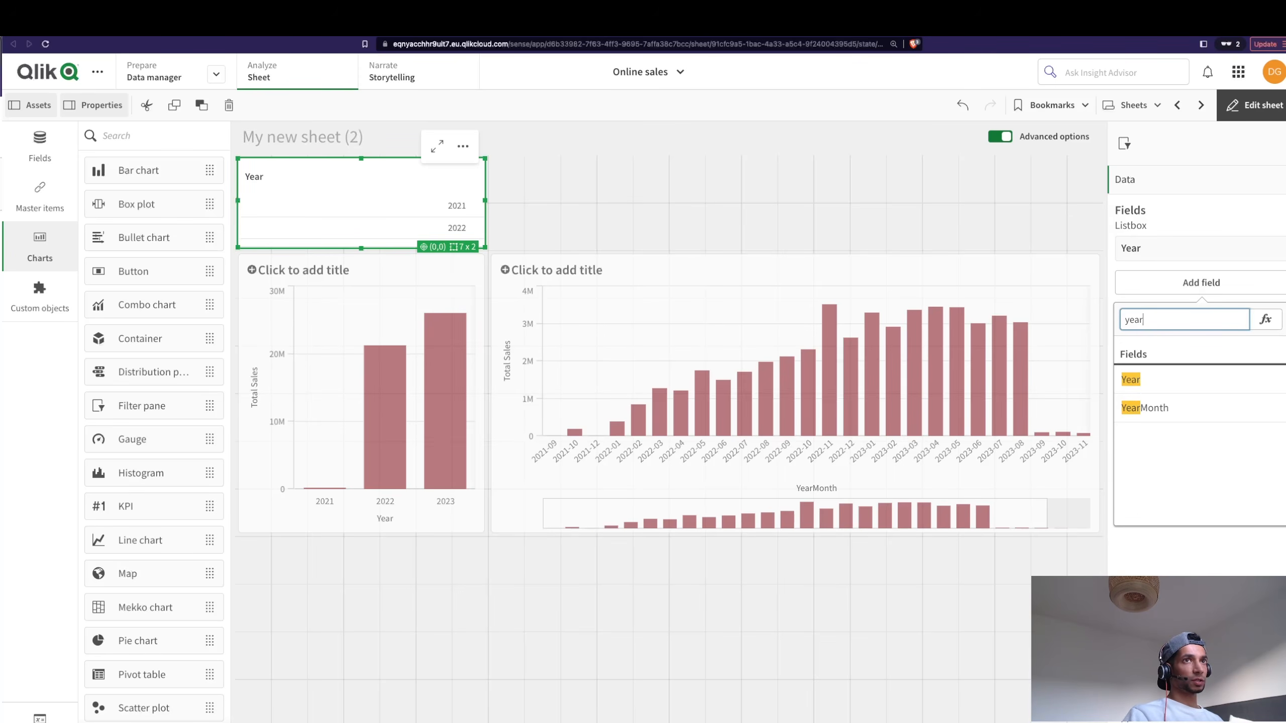
pyautogui.click(1164, 408)
pyautogui.click(1157, 318)
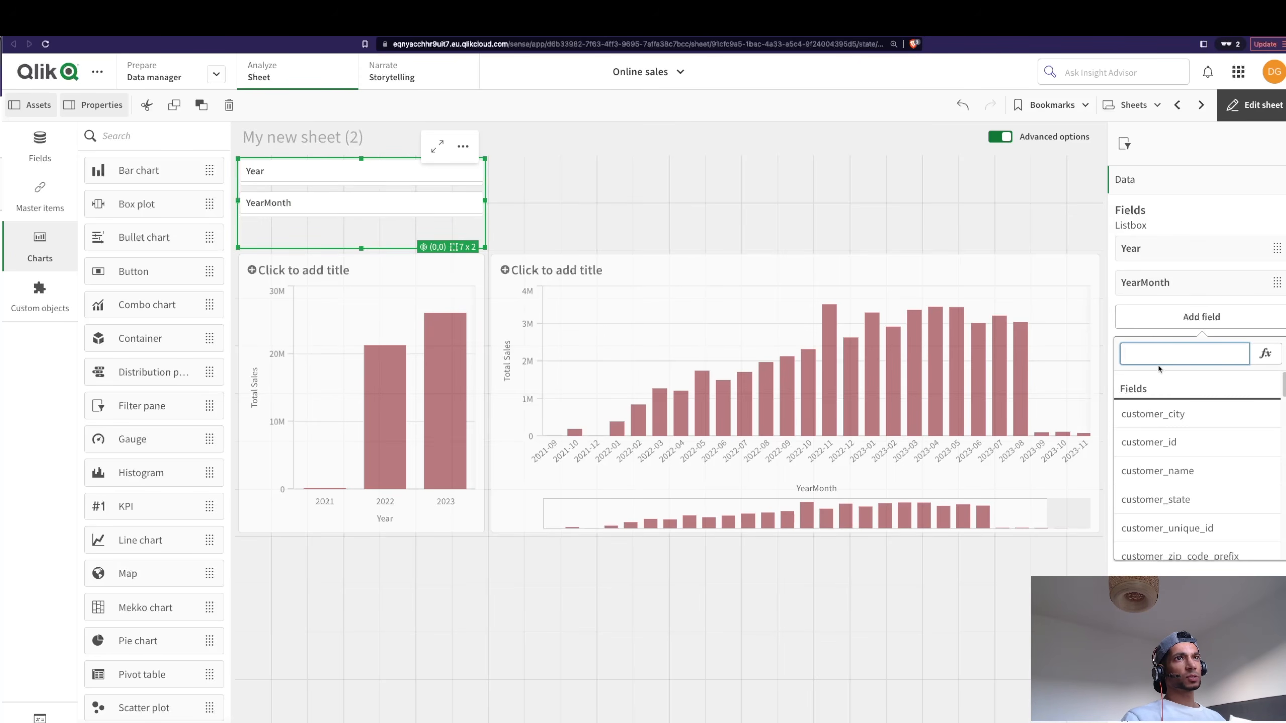
pyautogui.click(1157, 414)
pyautogui.click(1180, 351)
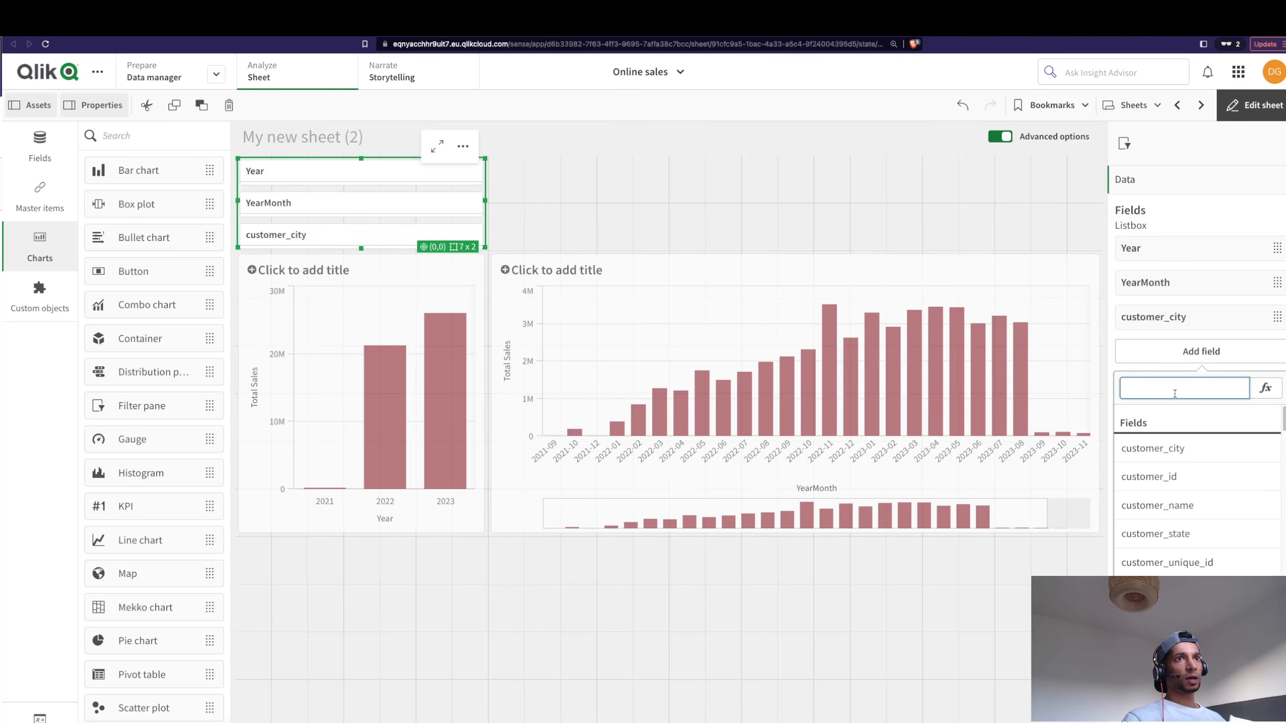
pyautogui.click(1164, 535)
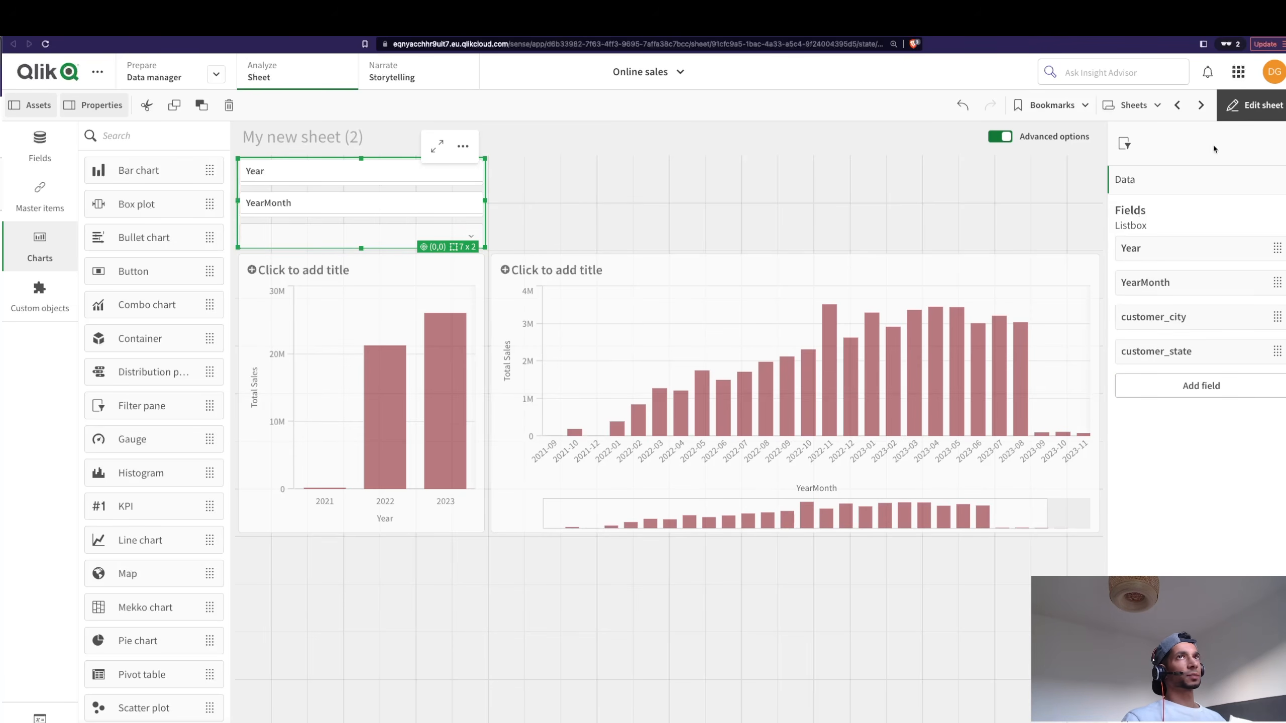
# Resize the filter pane to a single full-width row, extend both charts up beneath it, and leave edit mode.
pyautogui.moveTo(1099, 248); pyautogui.dragTo(1100, 203)
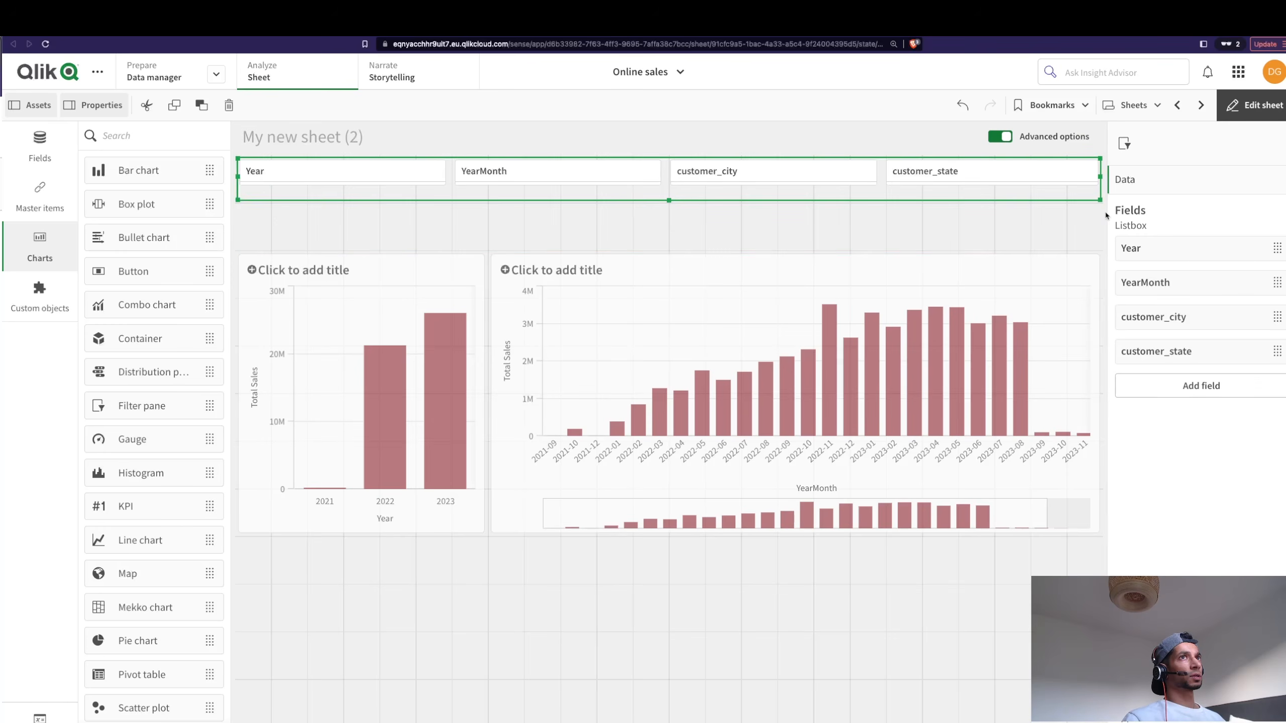
pyautogui.click(468, 276)
pyautogui.click(498, 269)
pyautogui.moveTo(485, 254); pyautogui.dragTo(491, 204)
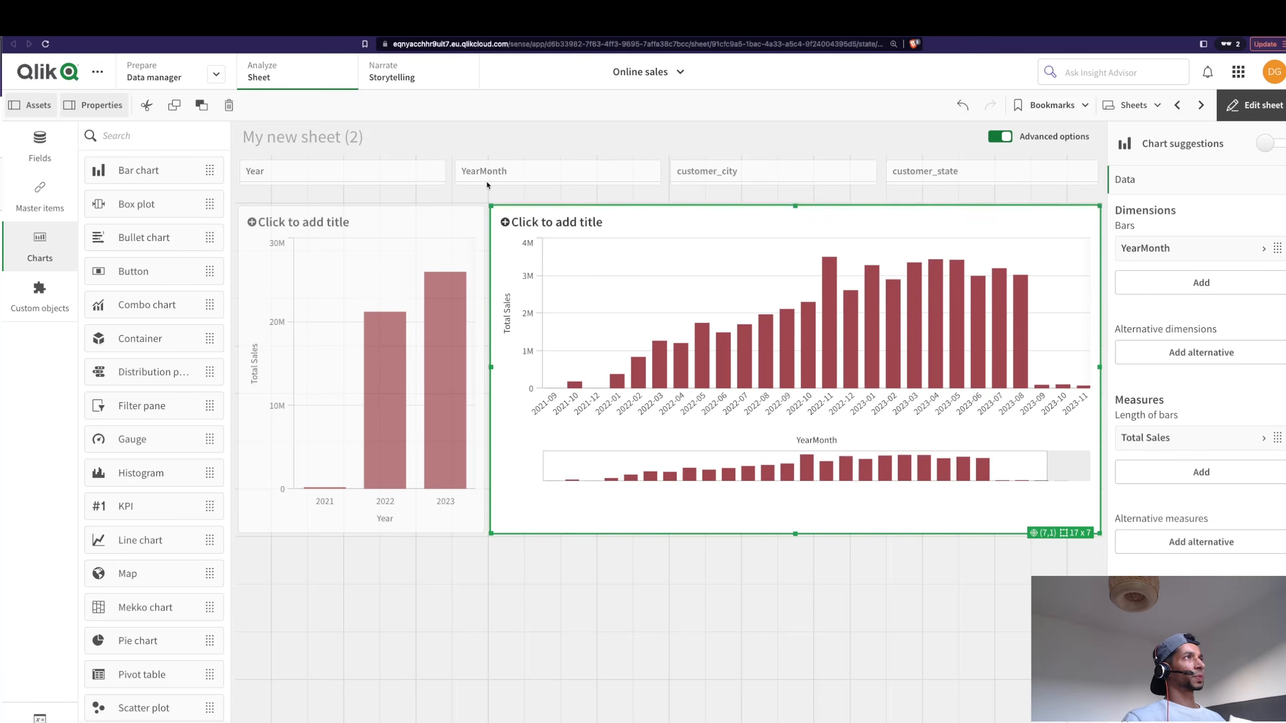
pyautogui.click(1246, 107)
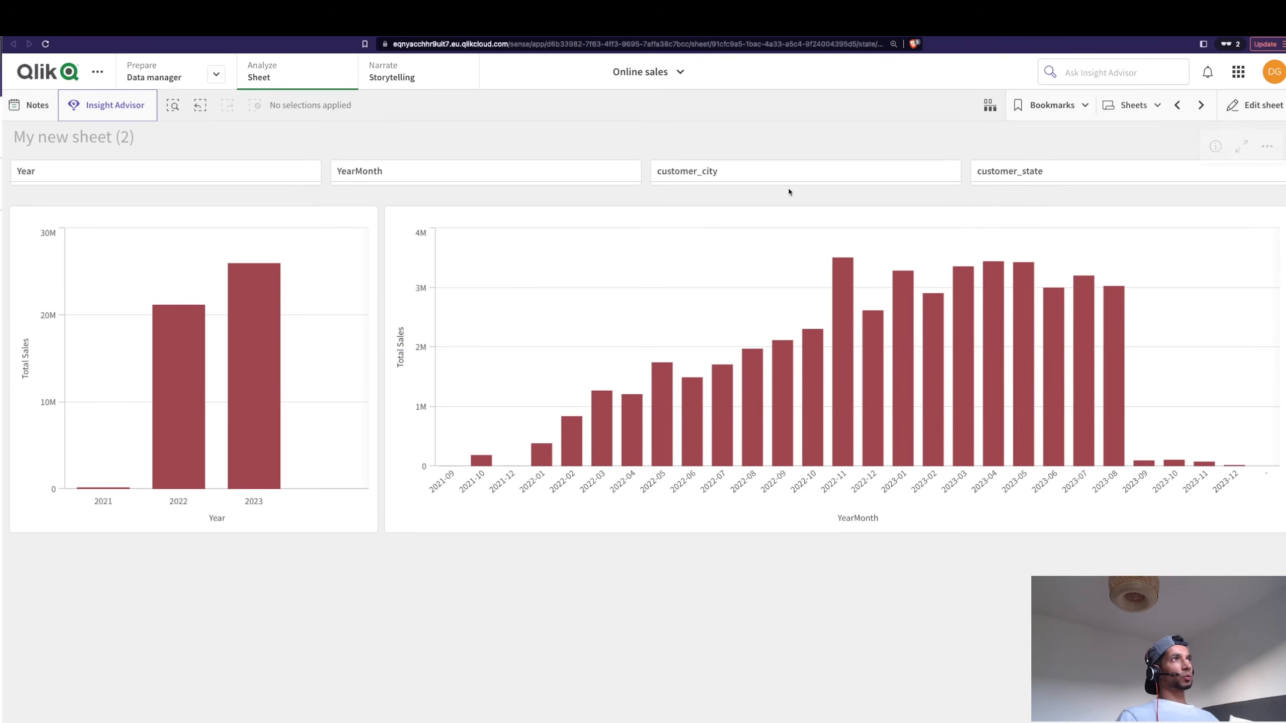
# Open the customer_city and customer_state filter lists to examine their values, and close them.
pyautogui.click(756, 182)
pyautogui.click(685, 173)
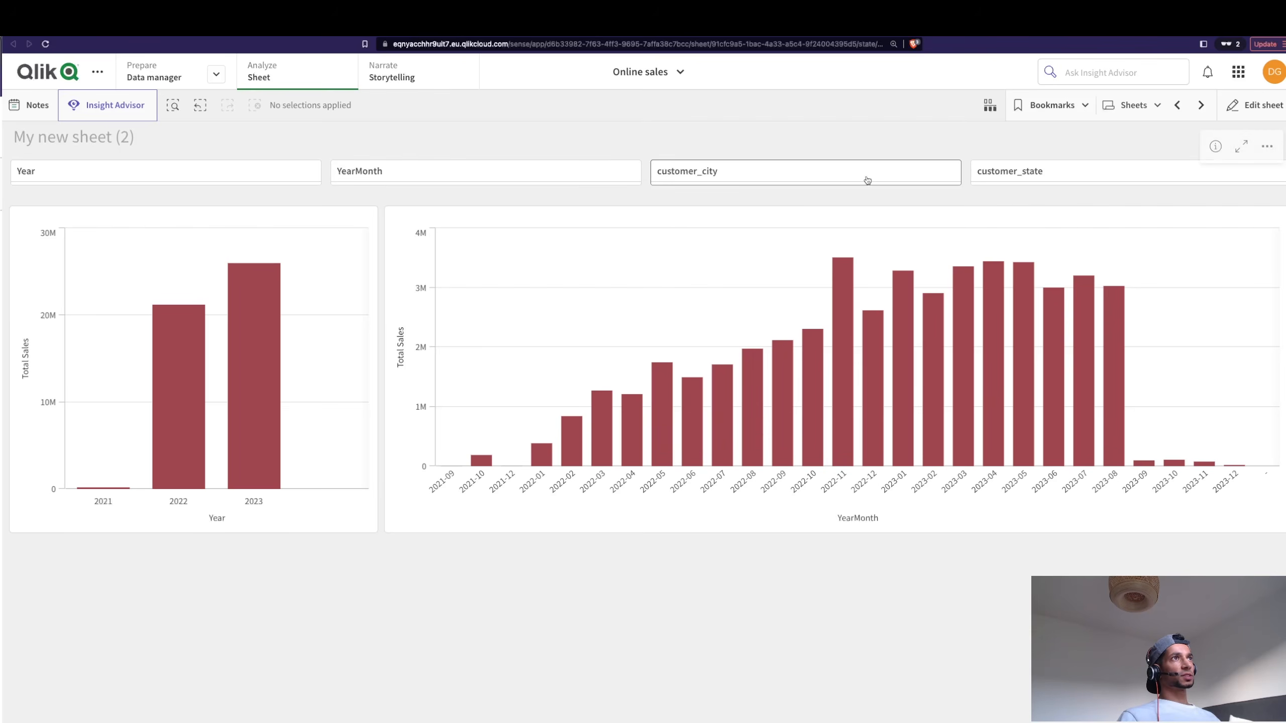
pyautogui.click(1016, 175)
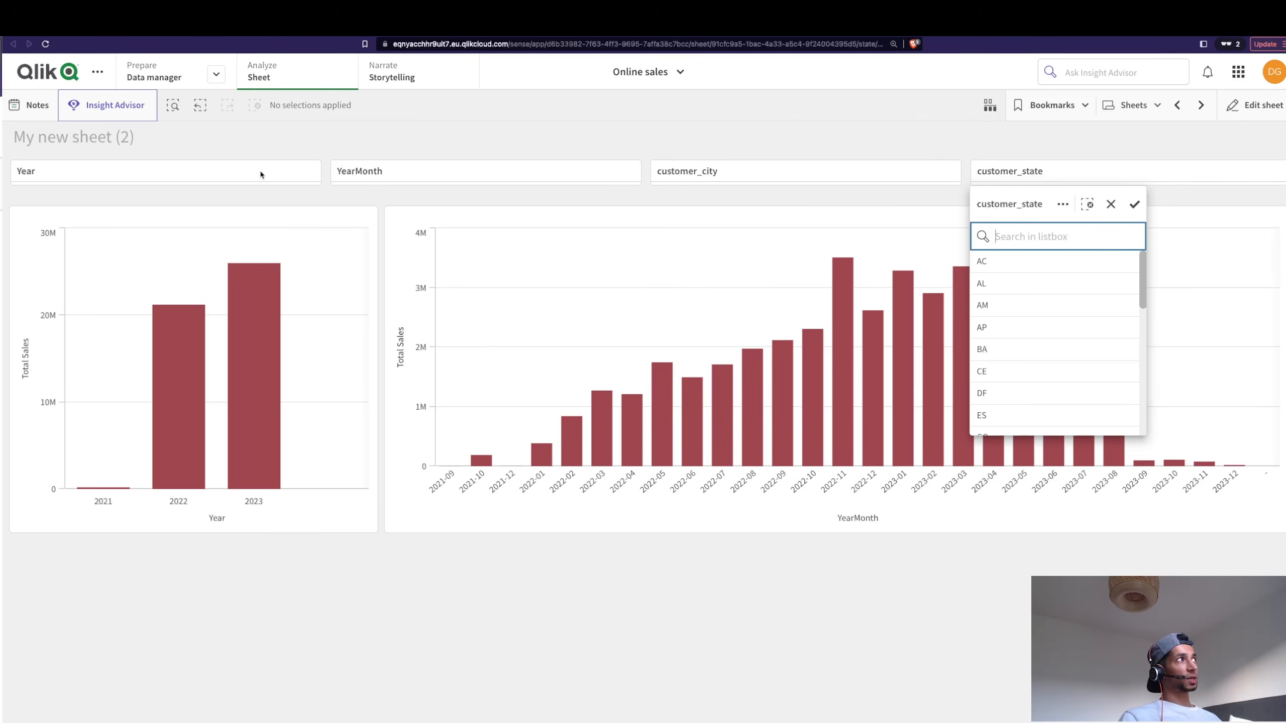
pyautogui.click(282, 201)
# Filter the sheet to YearMonth 2023-07 from the filter pane.
pyautogui.click(394, 176)
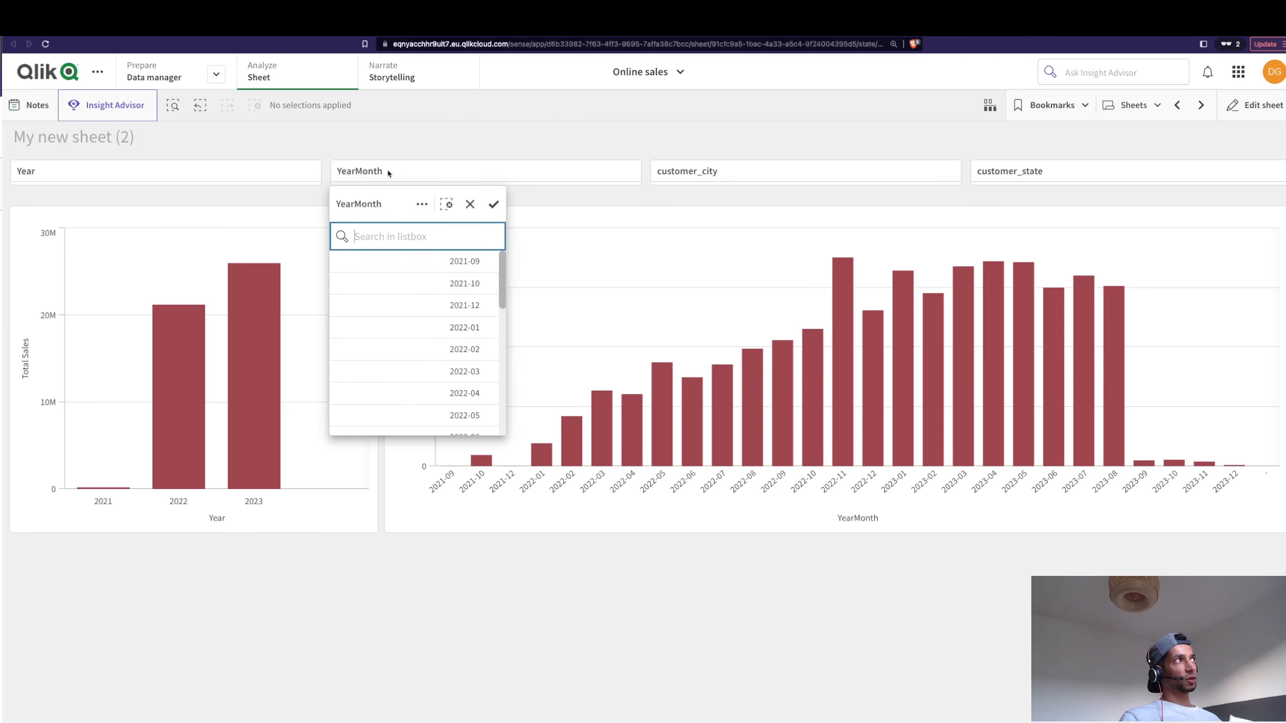
pyautogui.moveTo(502, 280); pyautogui.dragTo(502, 401)
pyautogui.click(465, 330)
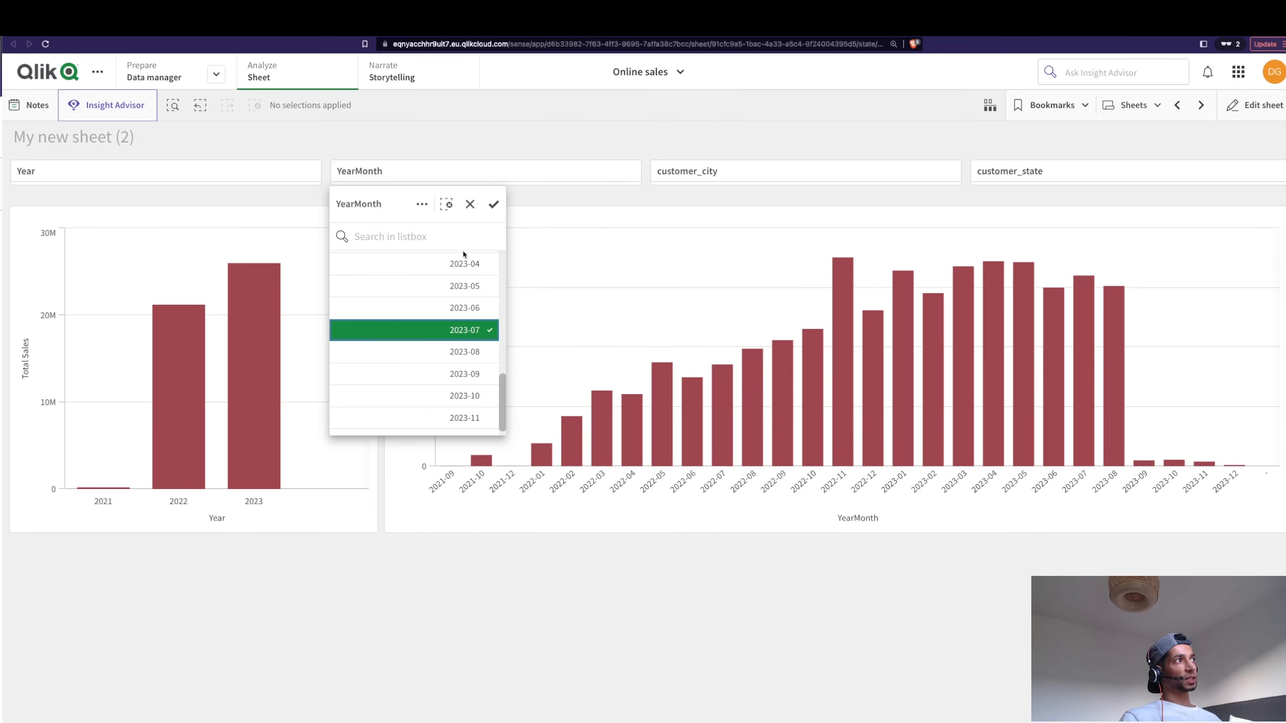
pyautogui.click(494, 204)
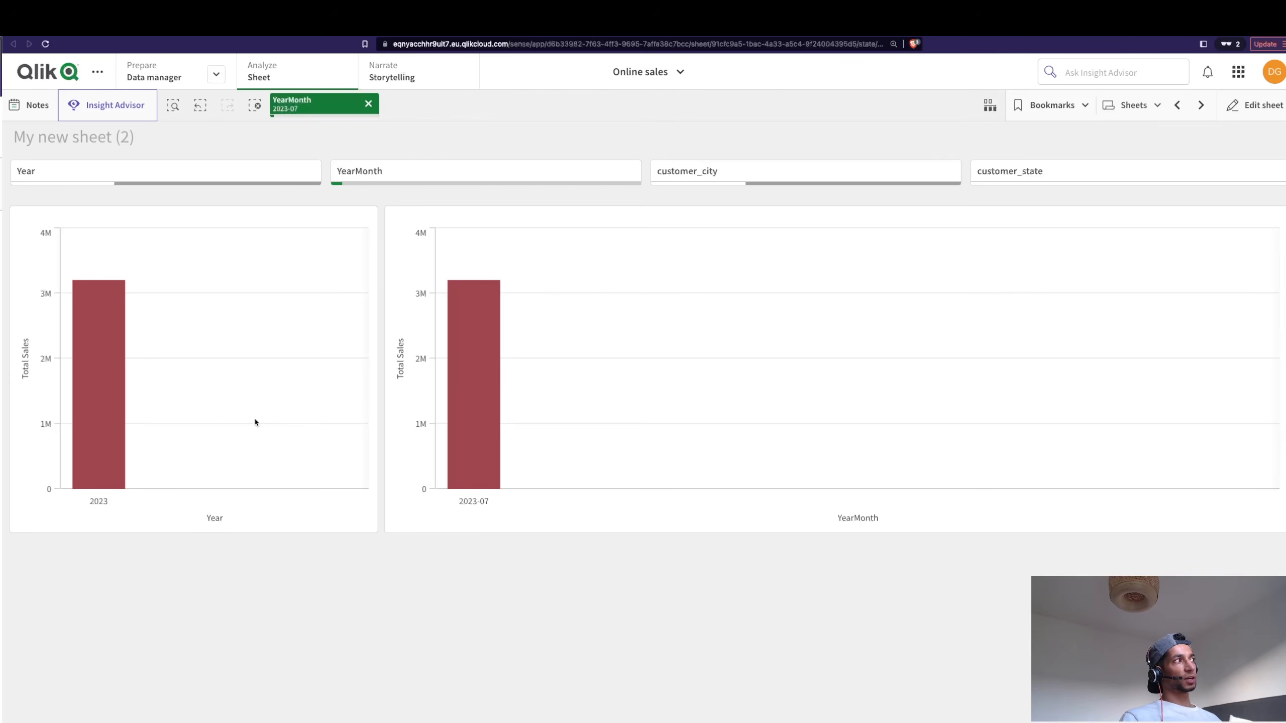
pyautogui.moveTo(318, 384)
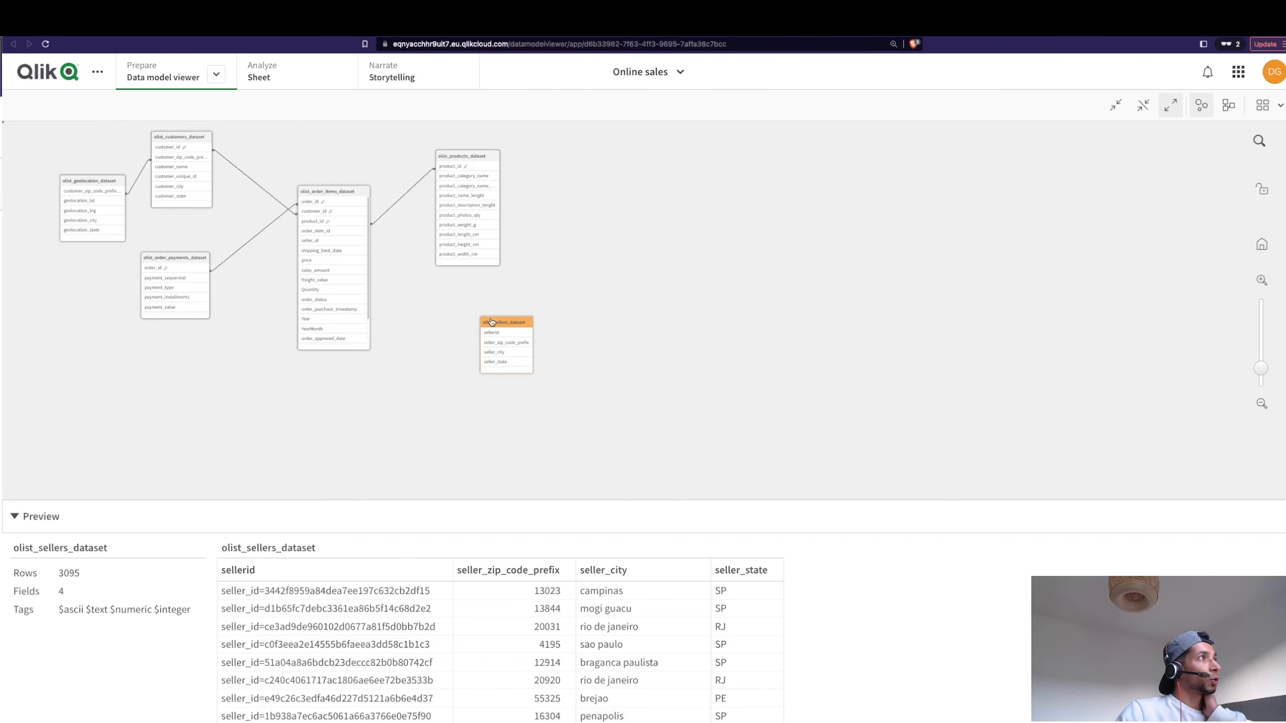
# In the data model viewer, move olist_order_items_dataset down beside olist_sellers_dataset and compare the seller ID fields in both previews.
pyautogui.moveTo(490, 322); pyautogui.dragTo(485, 327)
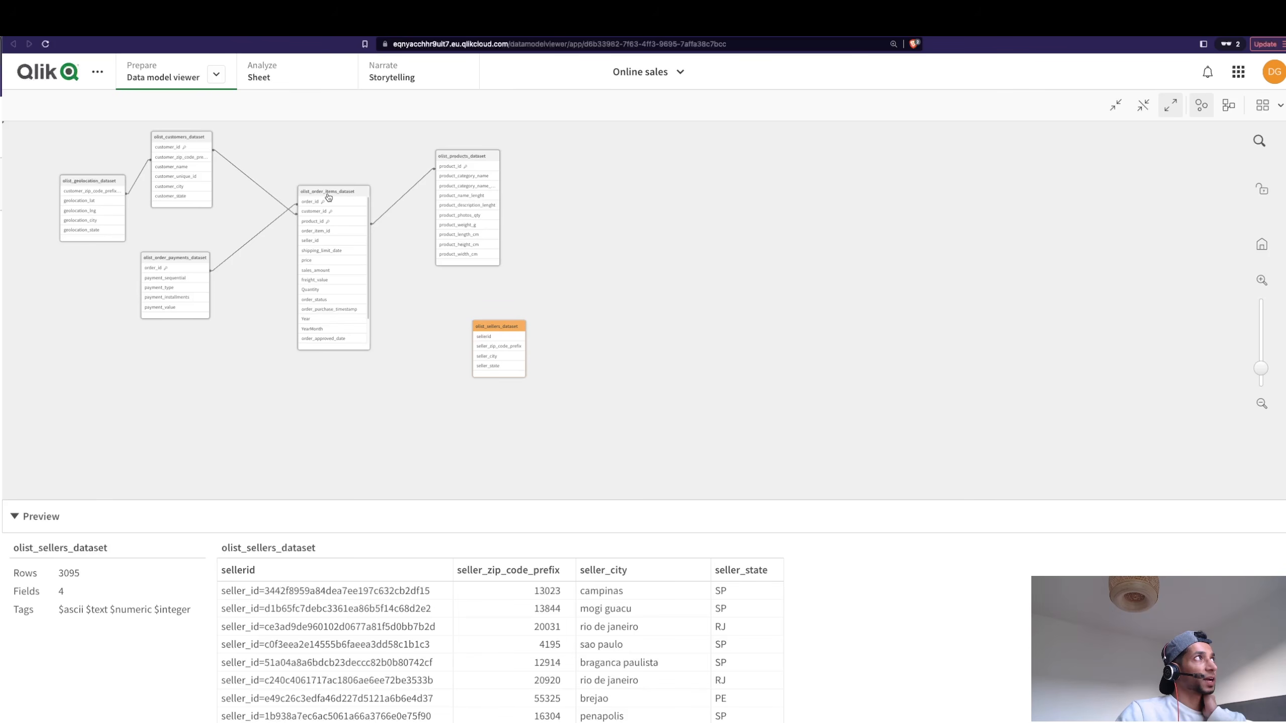
pyautogui.moveTo(326, 207); pyautogui.dragTo(353, 291)
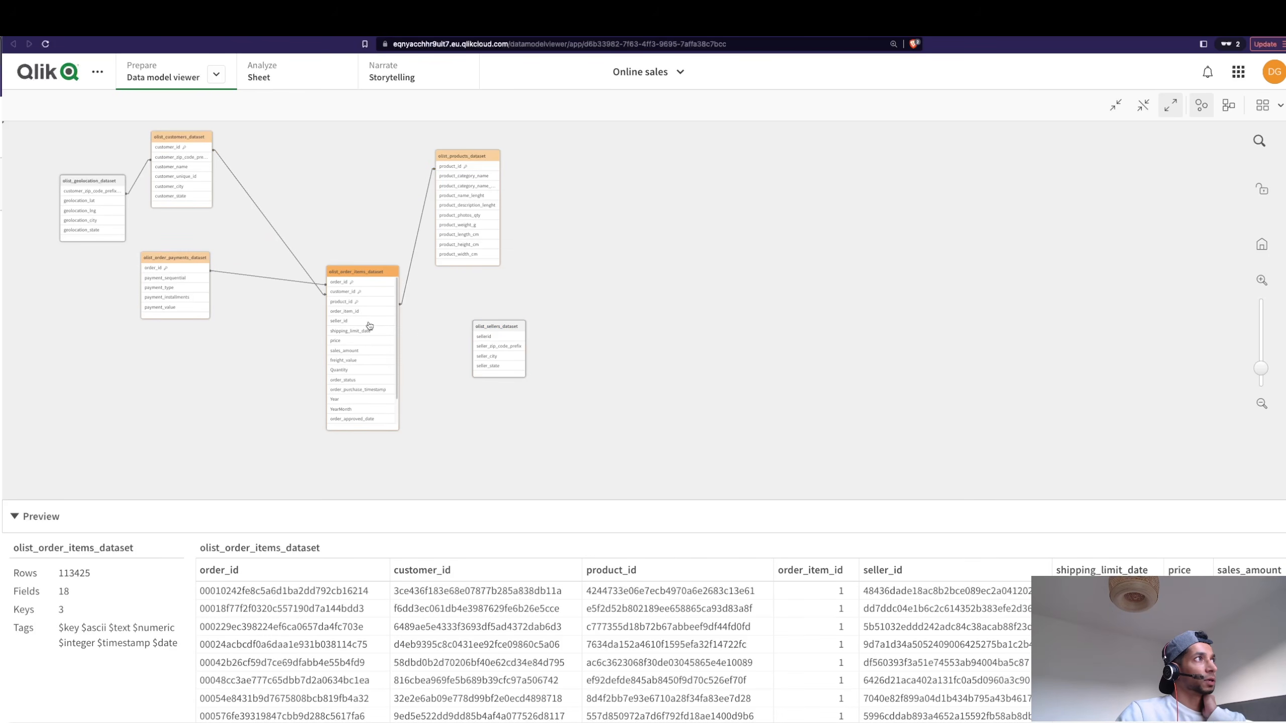
pyautogui.click(487, 335)
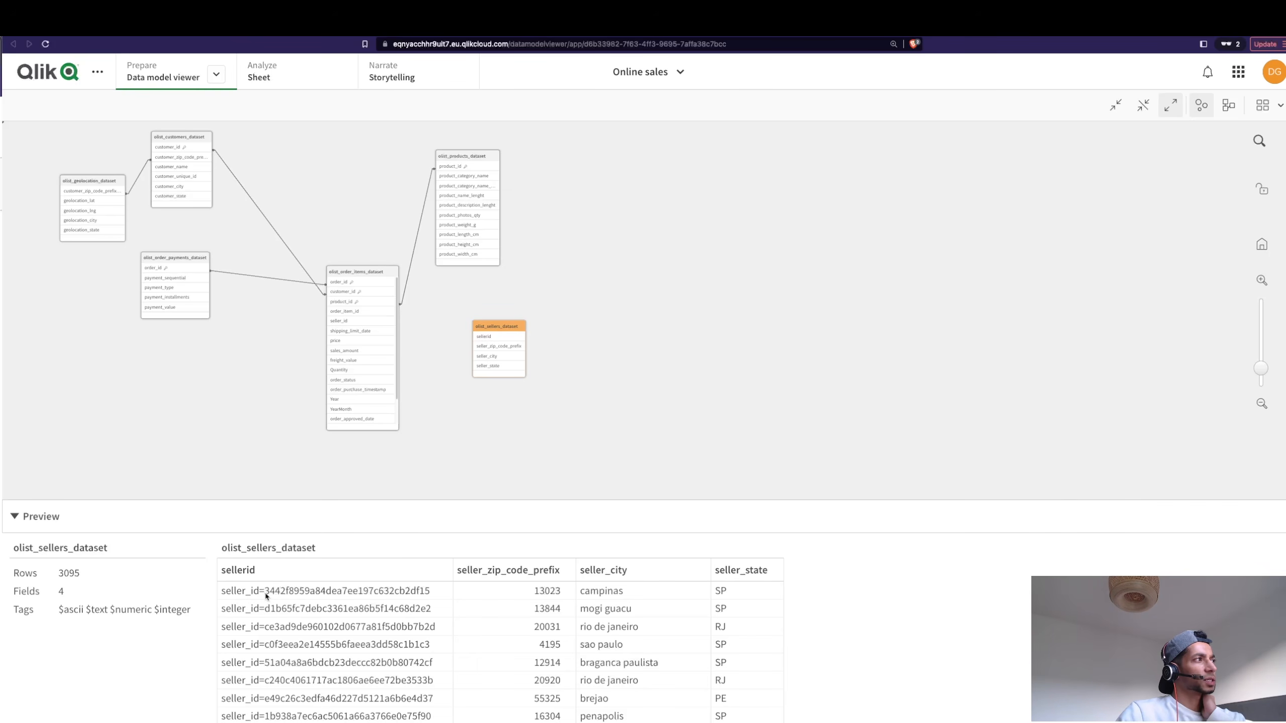
pyautogui.click(349, 279)
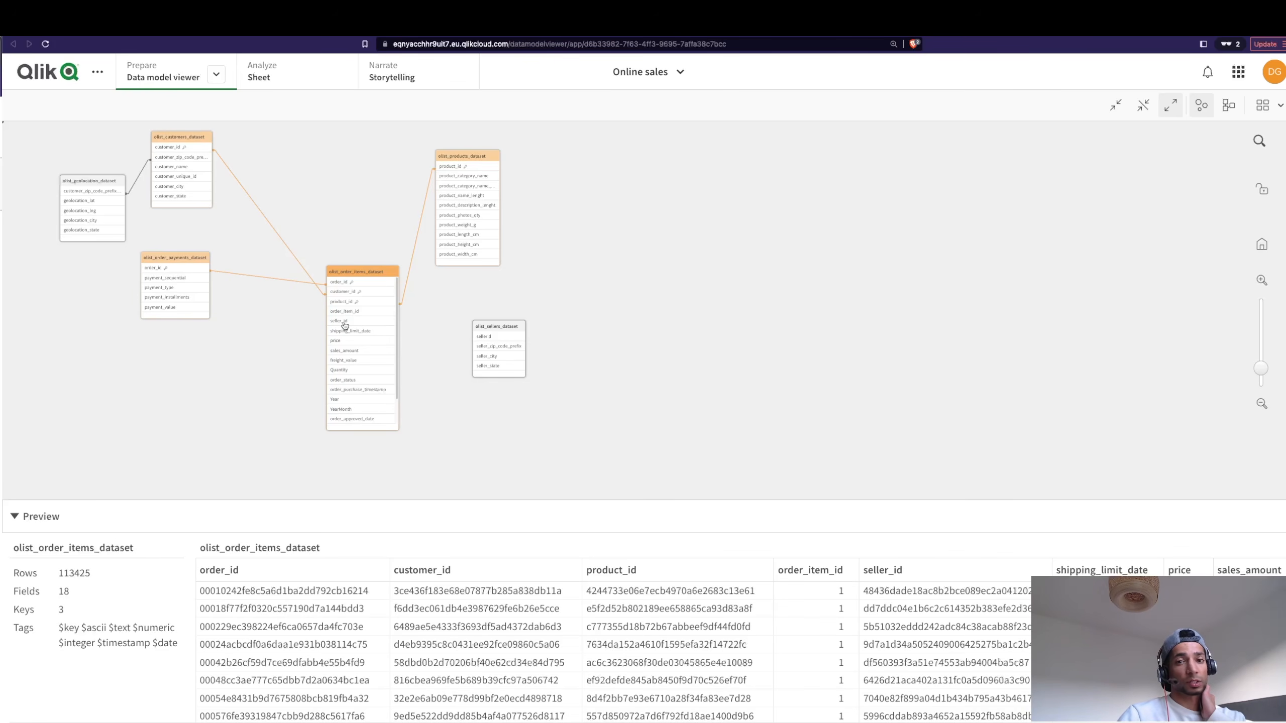
pyautogui.click(501, 329)
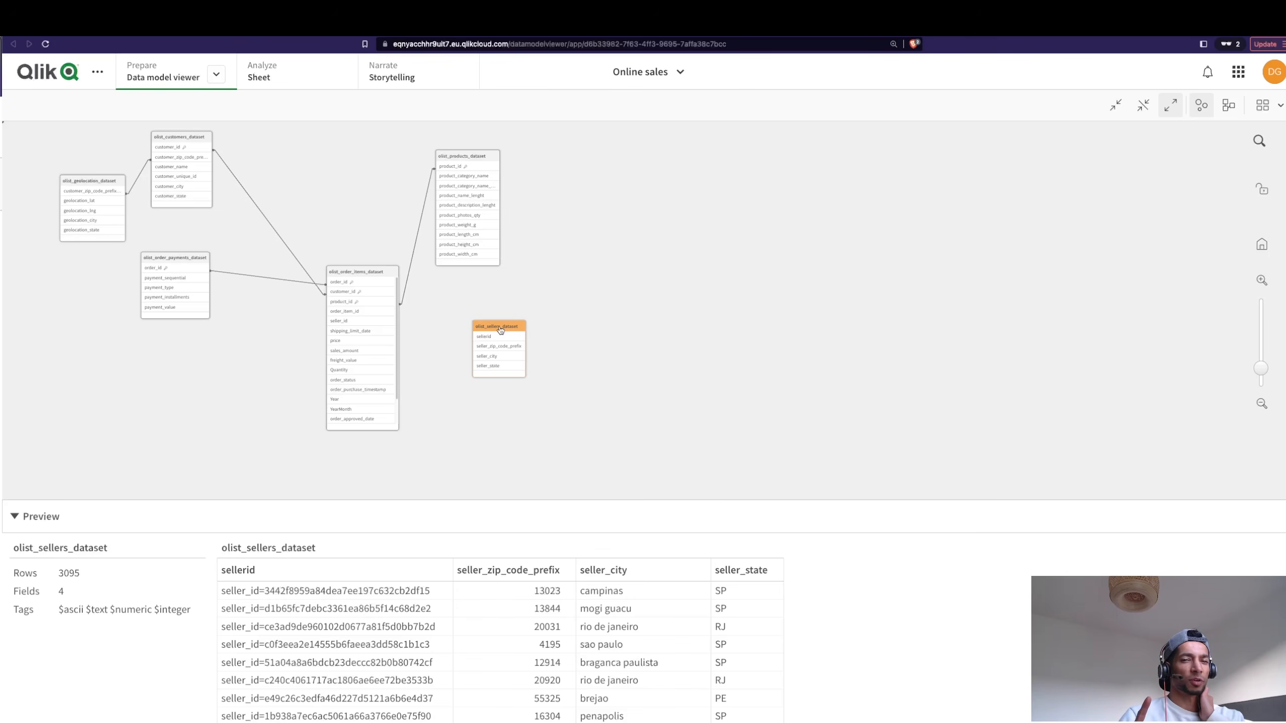
# Adjust the placement of olist_sellers_dataset beside the order items table in the data model.
pyautogui.scroll(1, 515, 312)
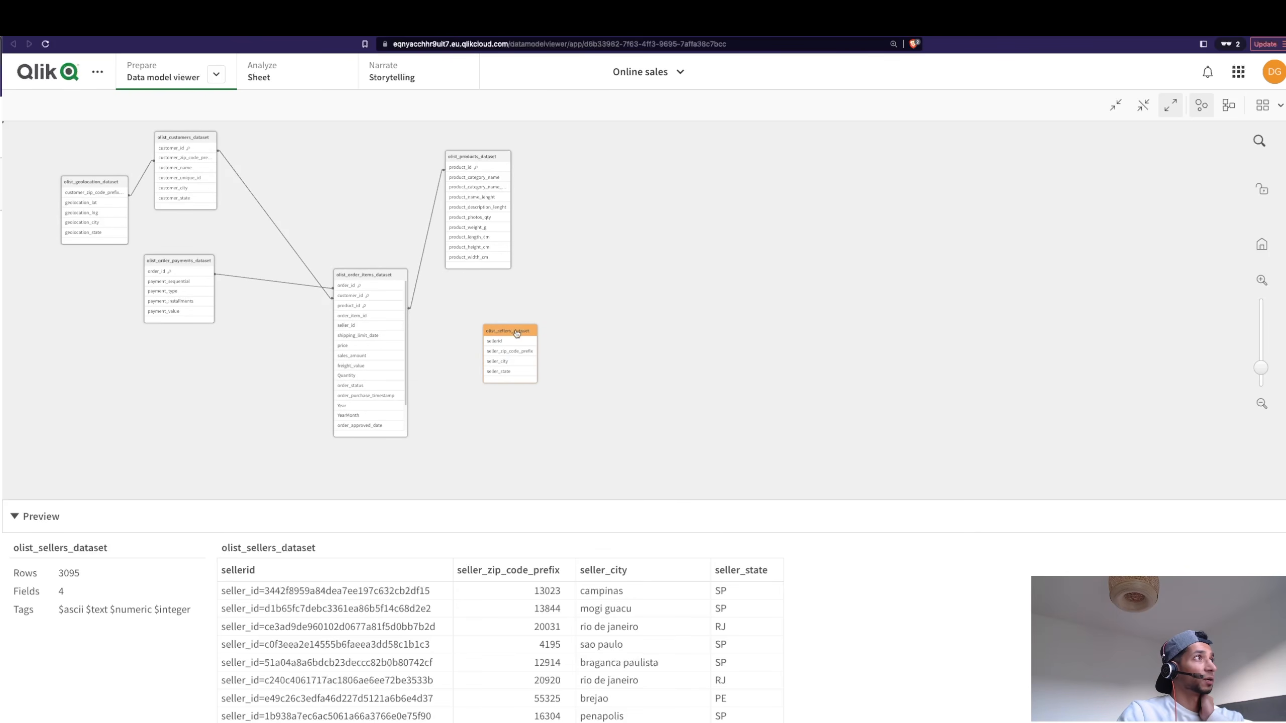
pyautogui.moveTo(516, 333); pyautogui.dragTo(505, 338)
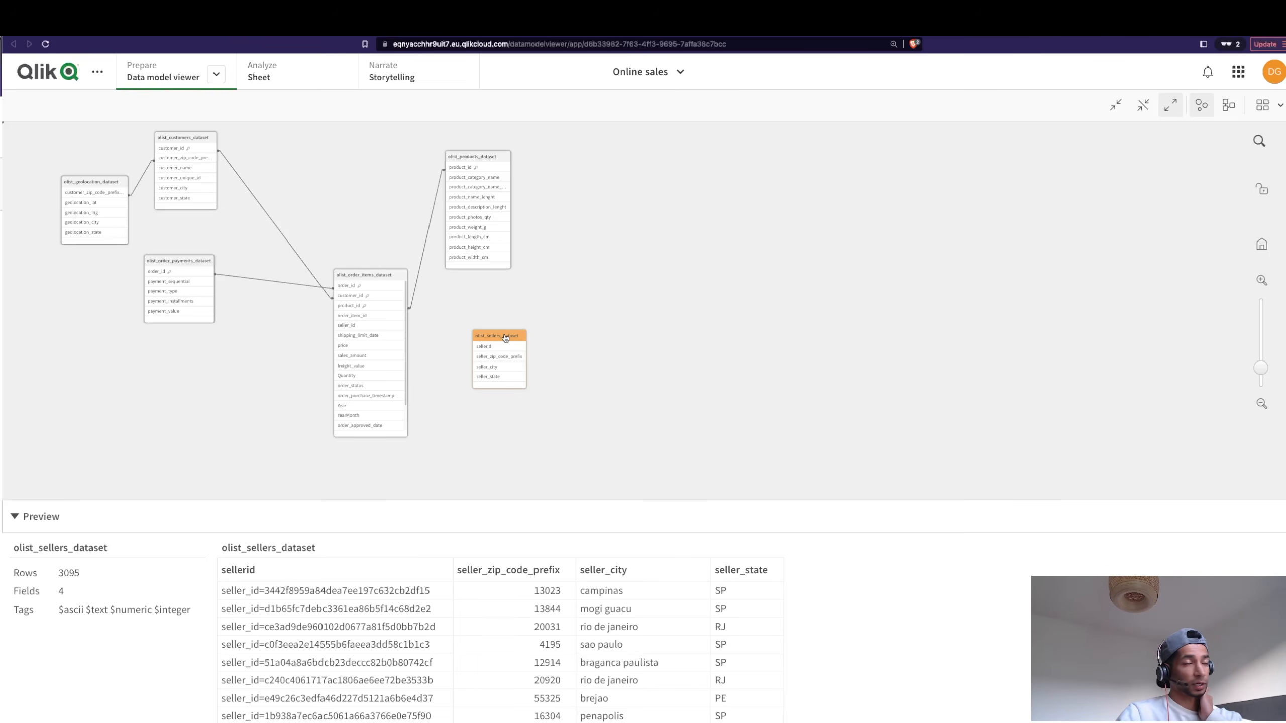
pyautogui.moveTo(481, 335); pyautogui.dragTo(490, 327)
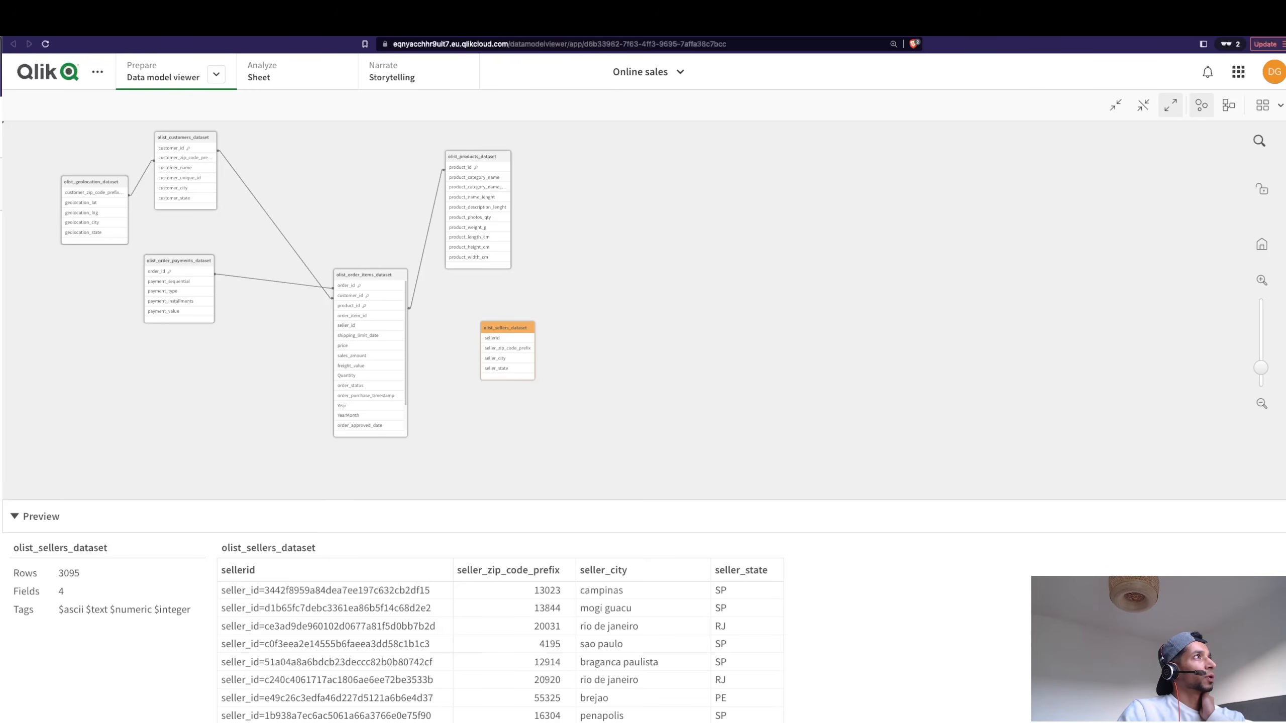
# Switch to the data load script and alias sellerid as seller_id in the olist_sellers_dataset load.
pyautogui.click(102, 25)
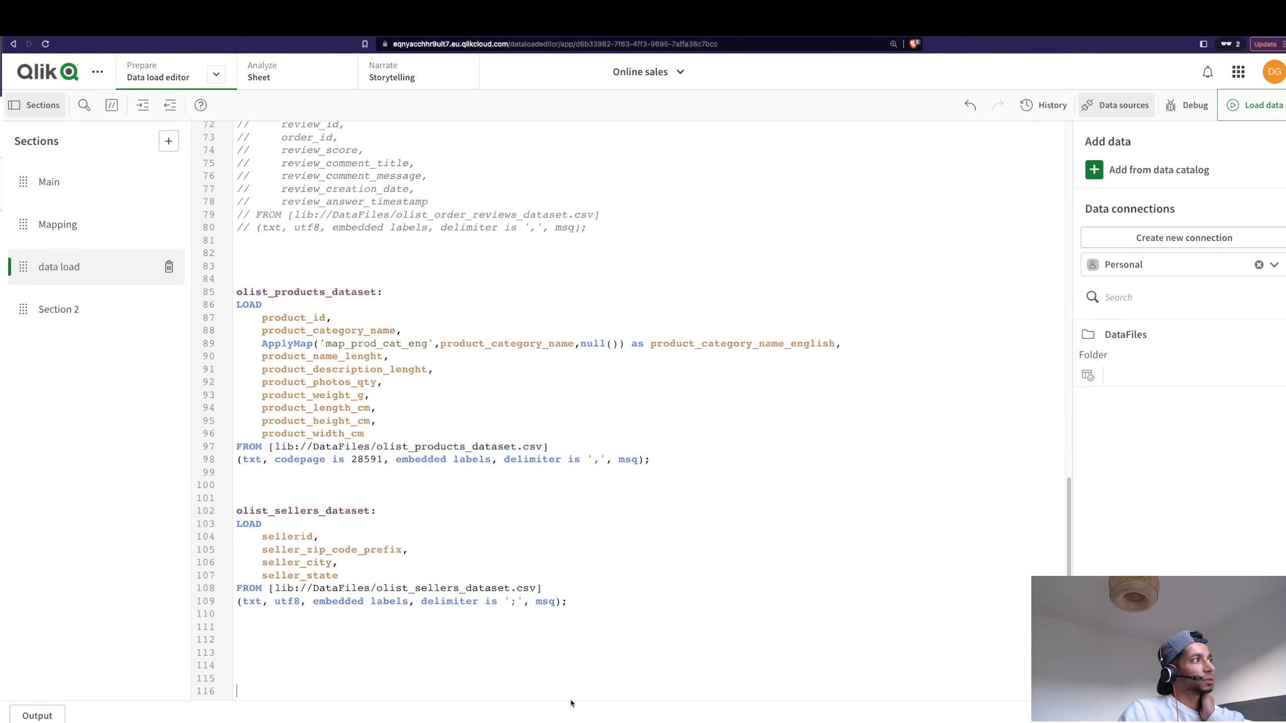
pyautogui.doubleClick(274, 536)
pyautogui.click(313, 536)
pyautogui.write('as sel')
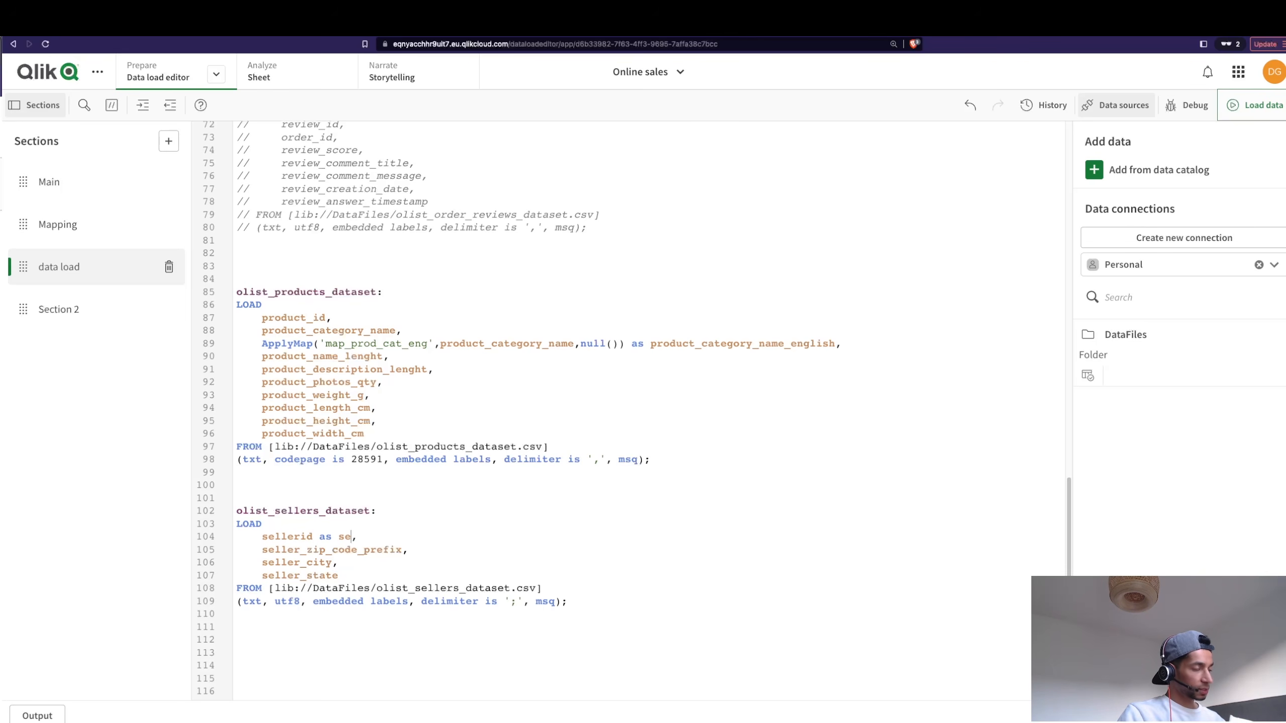
pyautogui.press('Return')
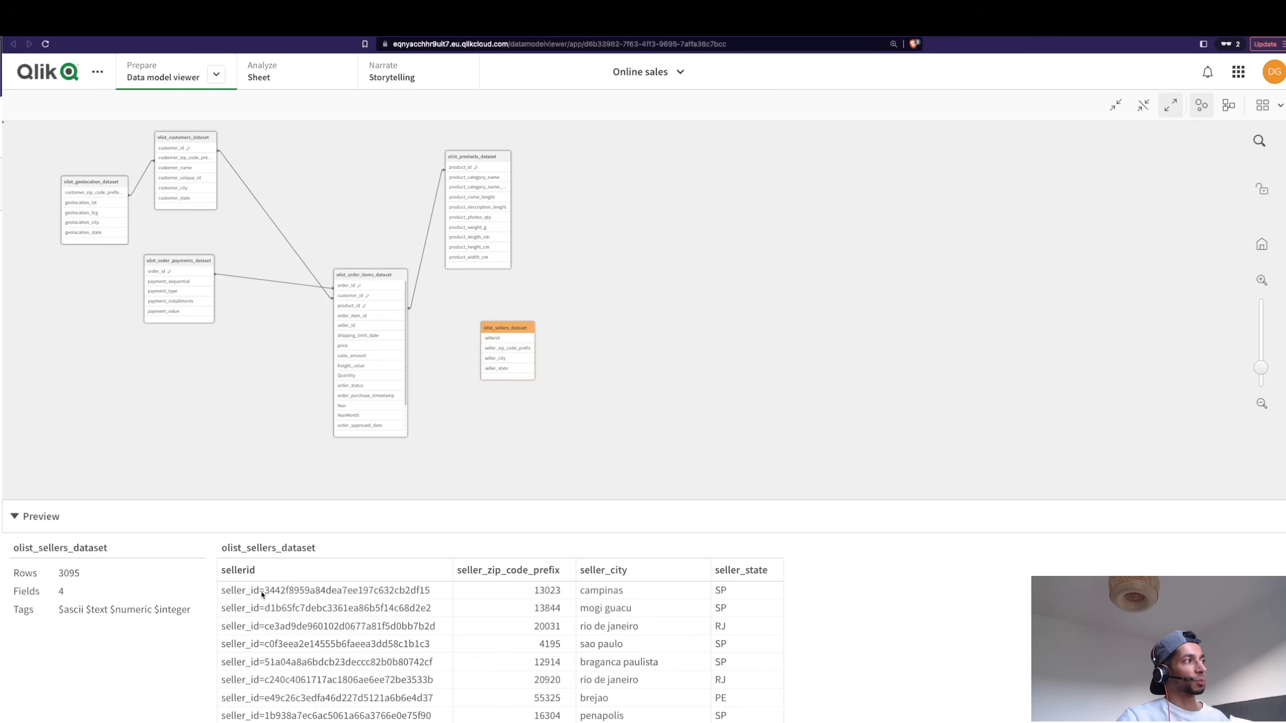
# Compare the seller ID value formats in the order items and sellers previews, and return to the load script.
pyautogui.click(379, 278)
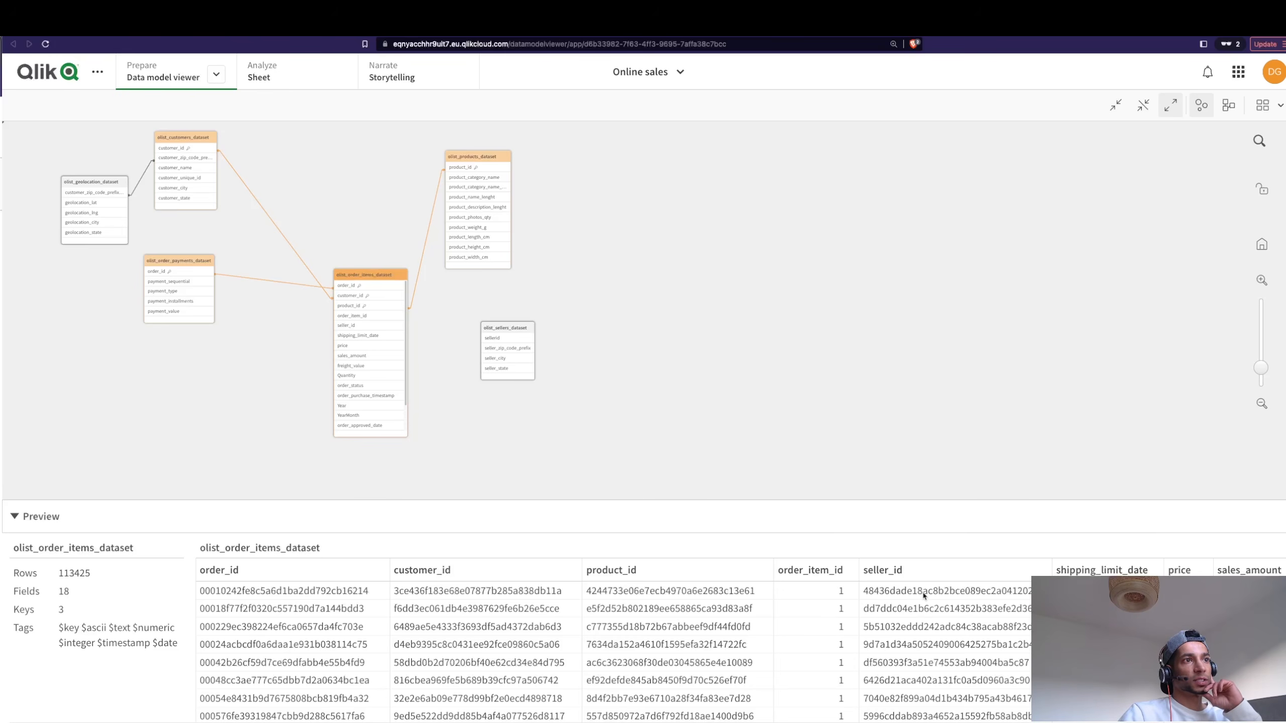
pyautogui.click(522, 324)
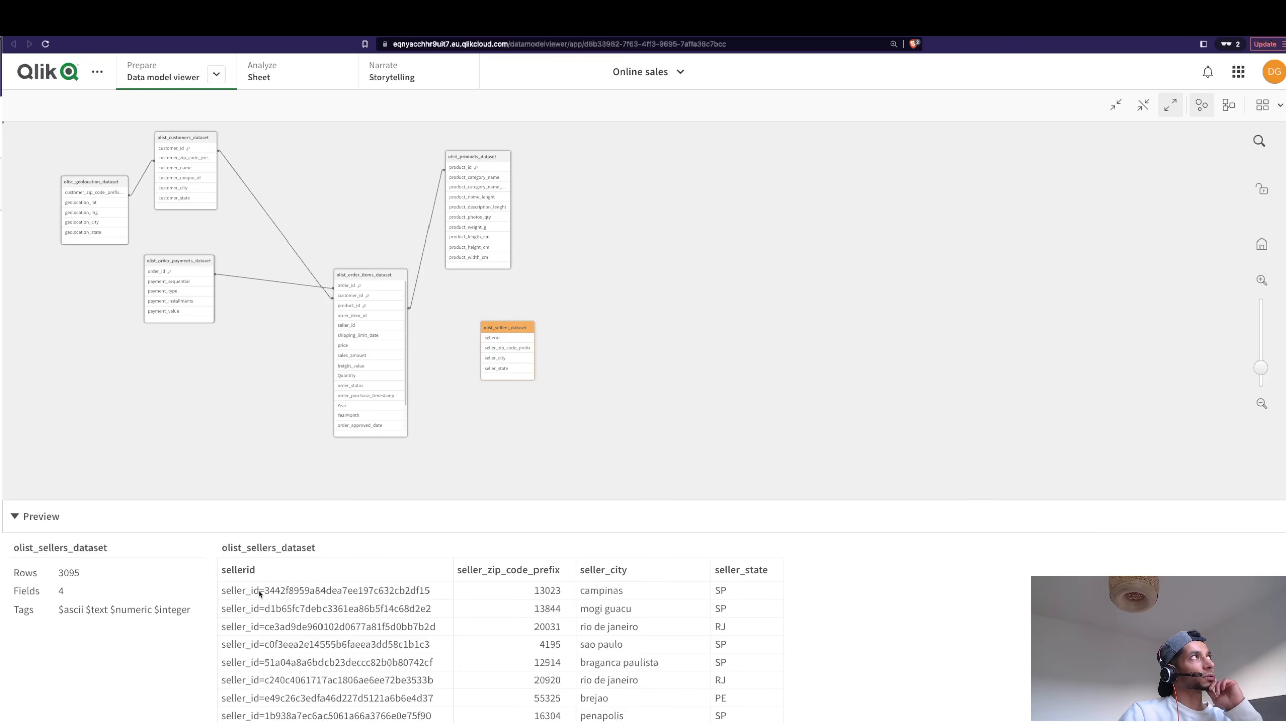
pyautogui.click(115, 28)
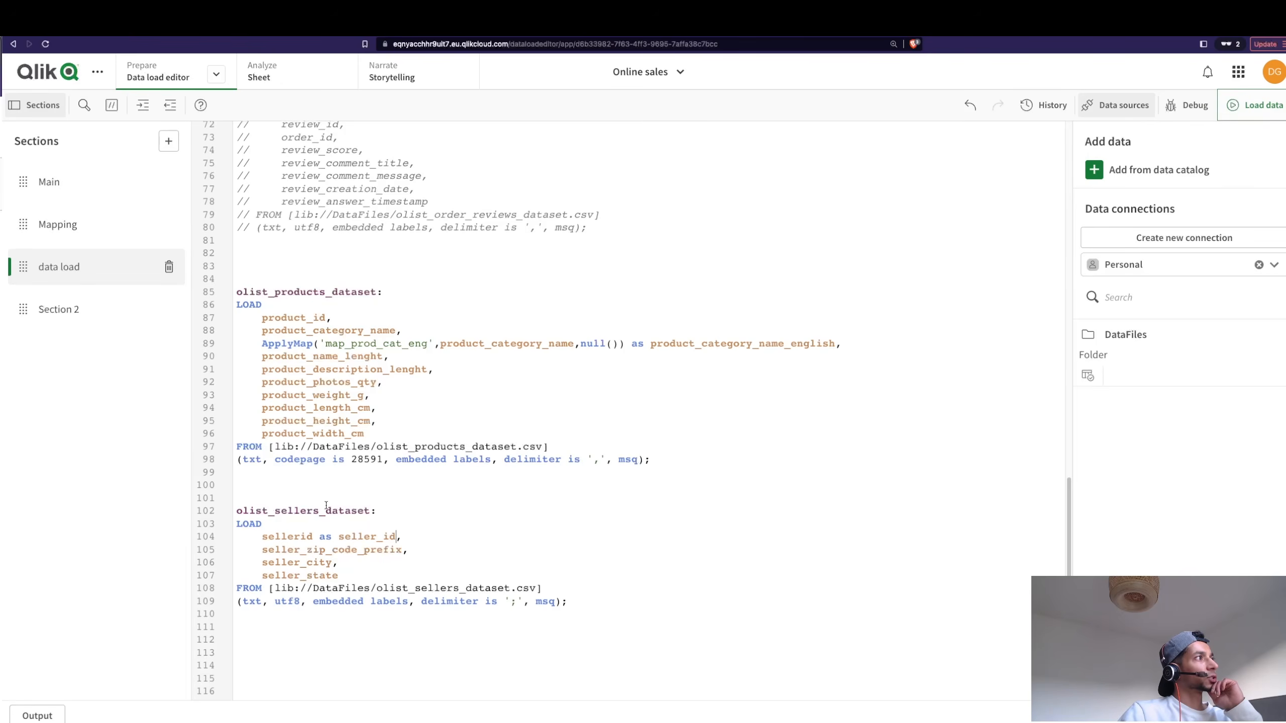
# Insert a SubField function before sellerid in olist_sellers_dataset, with sellerid as its first argument.
pyautogui.click(263, 537)
pyautogui.write('Subfiel')
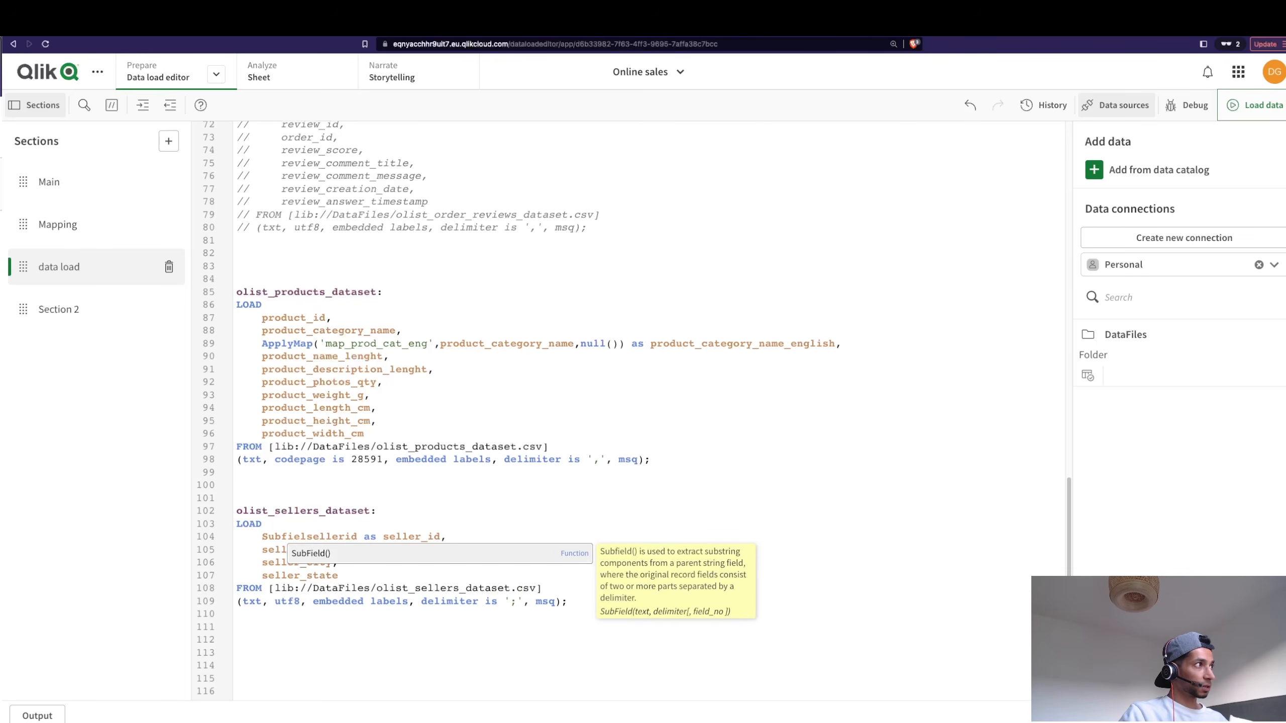
pyautogui.press('Return')
pyautogui.press('BackSpace')
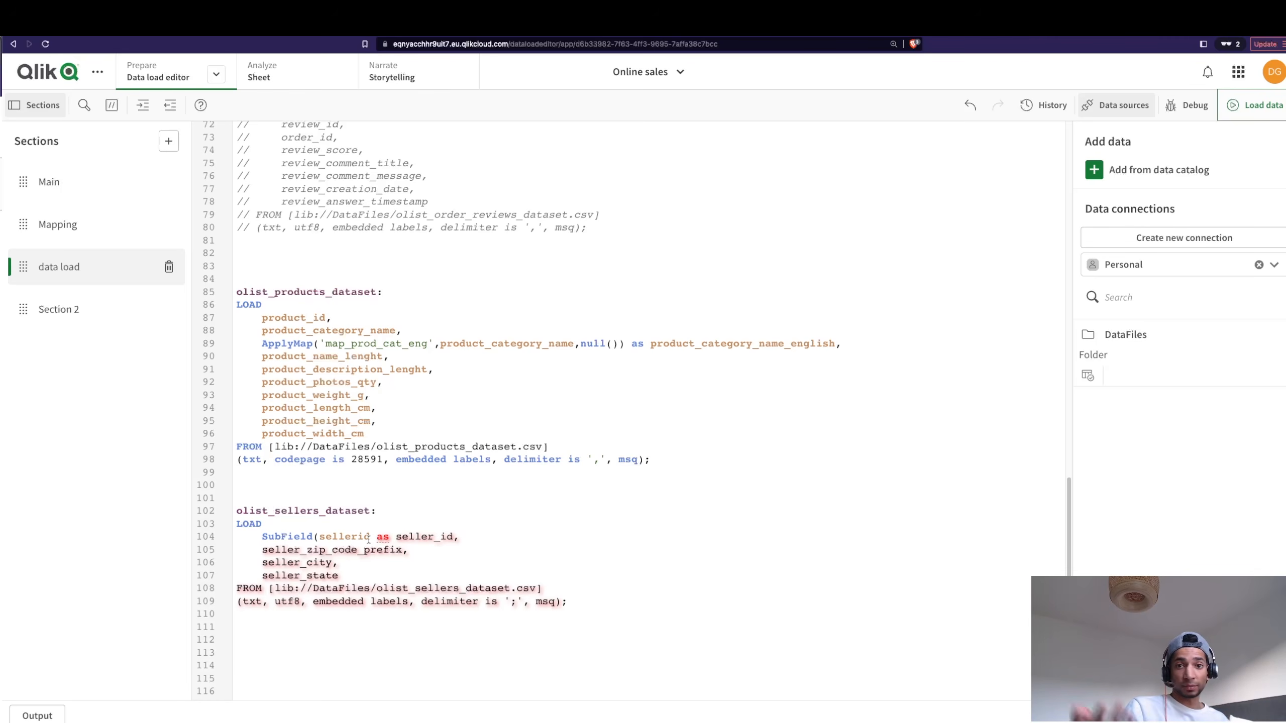
pyautogui.write(',')
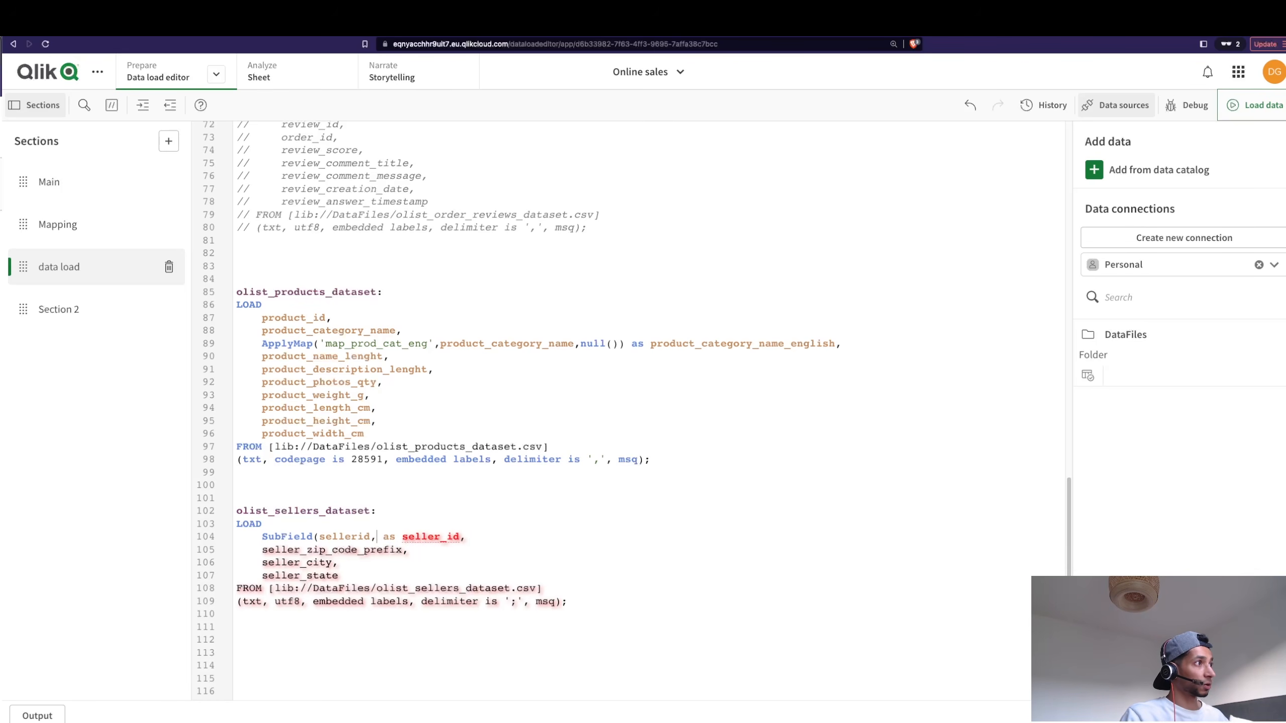
# Add '=' as the delimiter argument of the SubField function after sellerid.
pyautogui.doubleClick(297, 538)
pyautogui.doubleClick(356, 537)
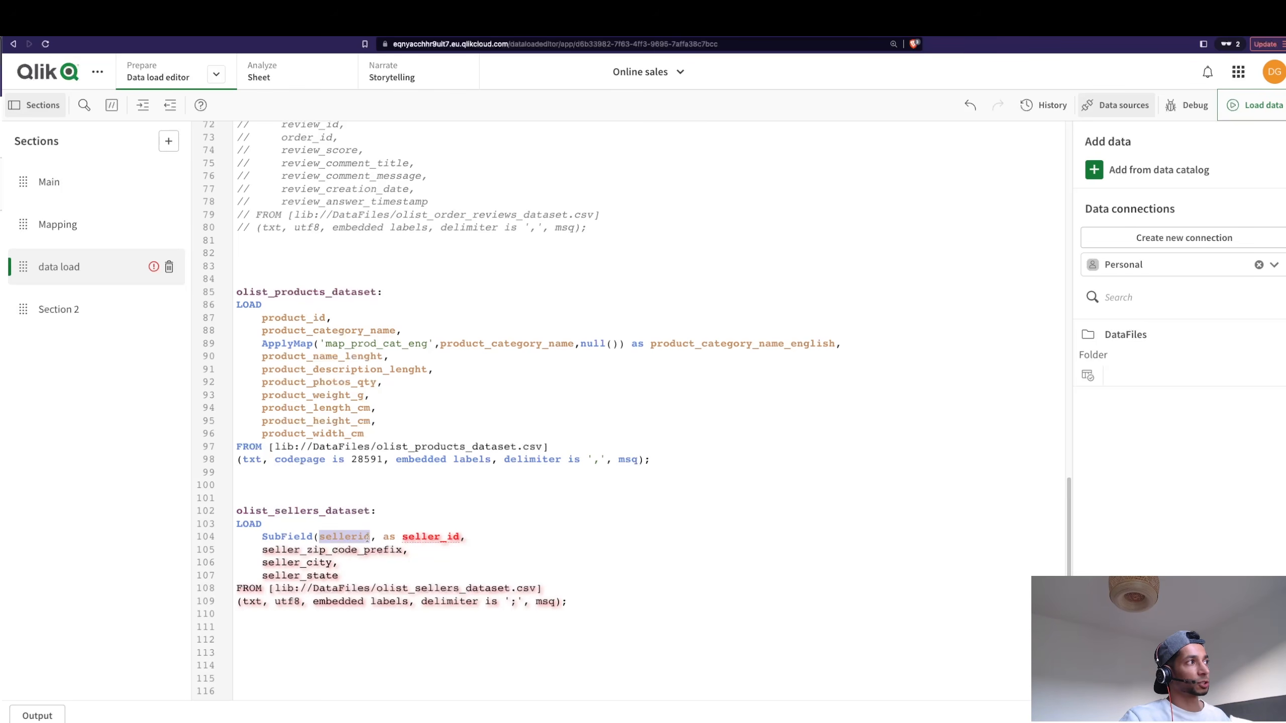
pyautogui.click(378, 538)
pyautogui.write("''")
pyautogui.press('Left')
pyautogui.write('=')
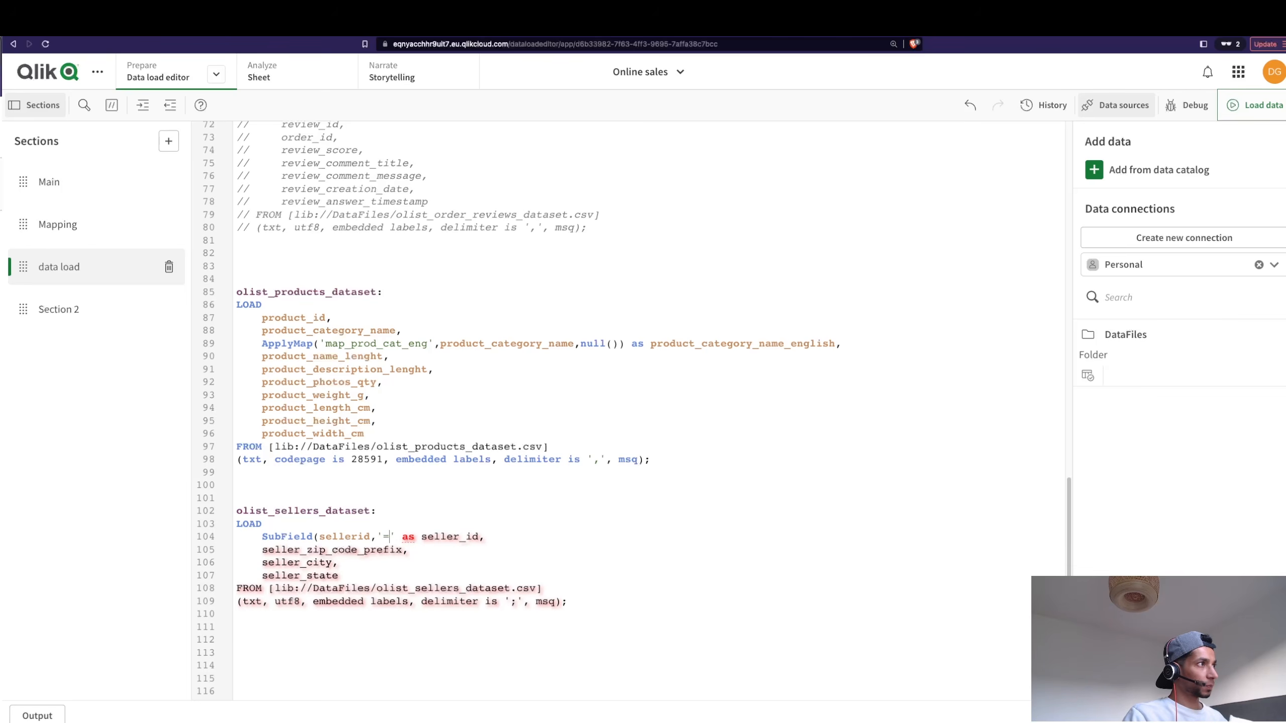
# Add field number 2 as the last SubField argument and close the function before the seller_id alias.
pyautogui.moveTo(378, 536); pyautogui.dragTo(395, 536)
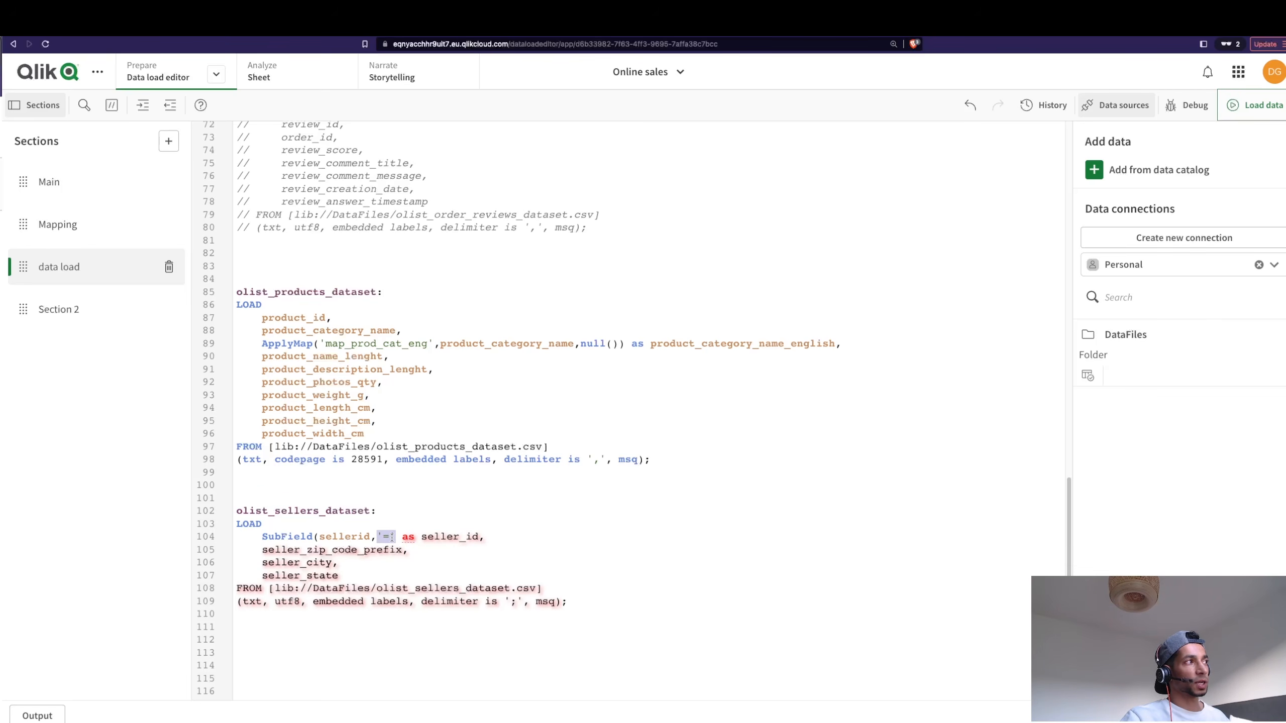
pyautogui.doubleClick(355, 537)
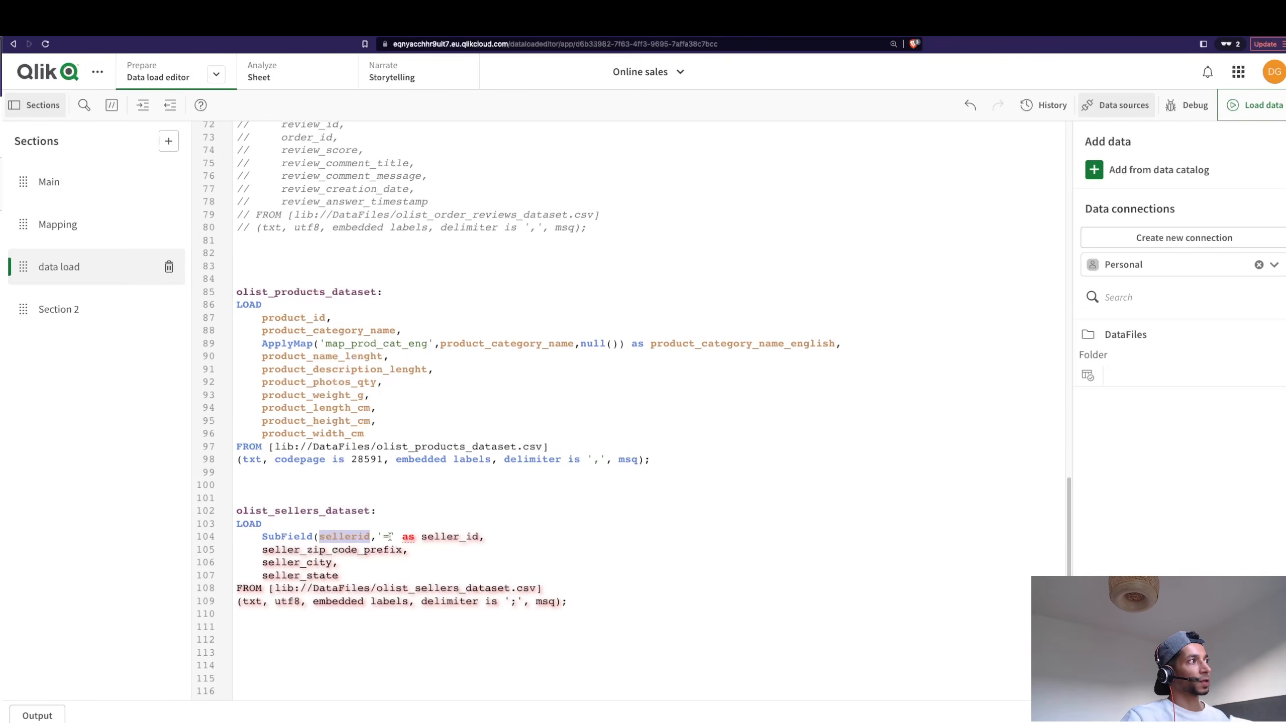
pyautogui.click(390, 537)
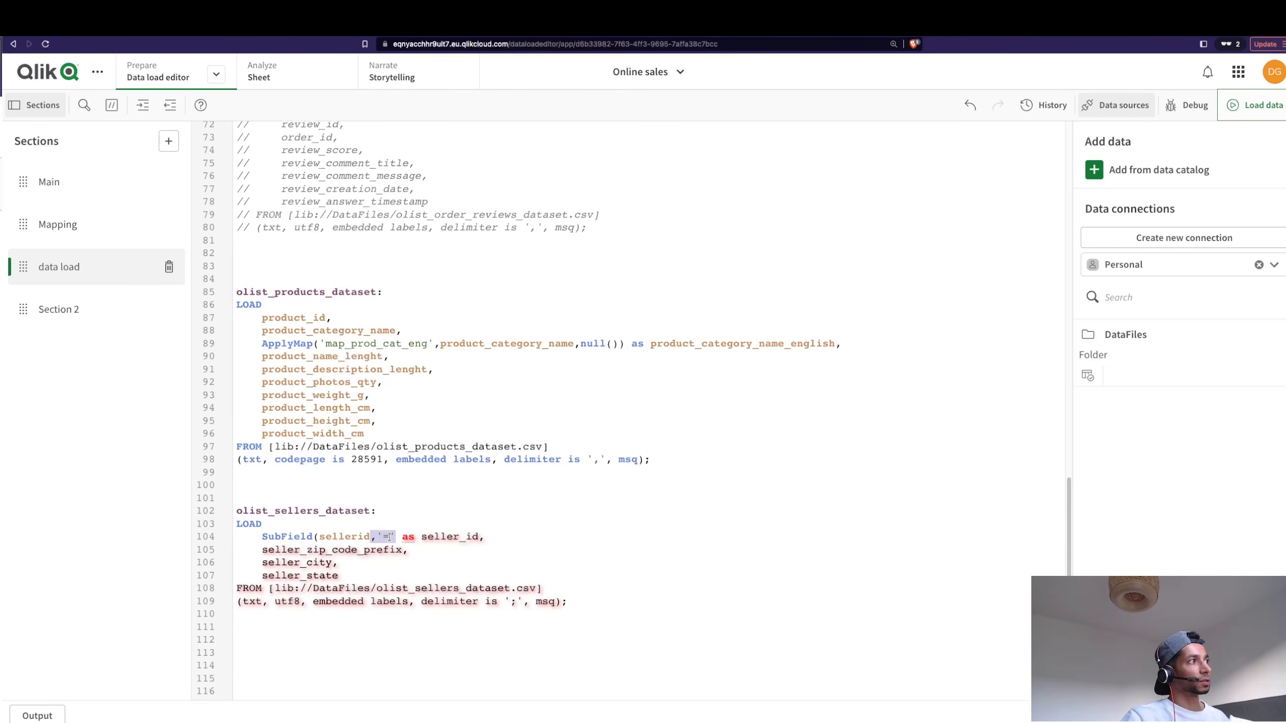
pyautogui.hotkey('shift', 'Left')
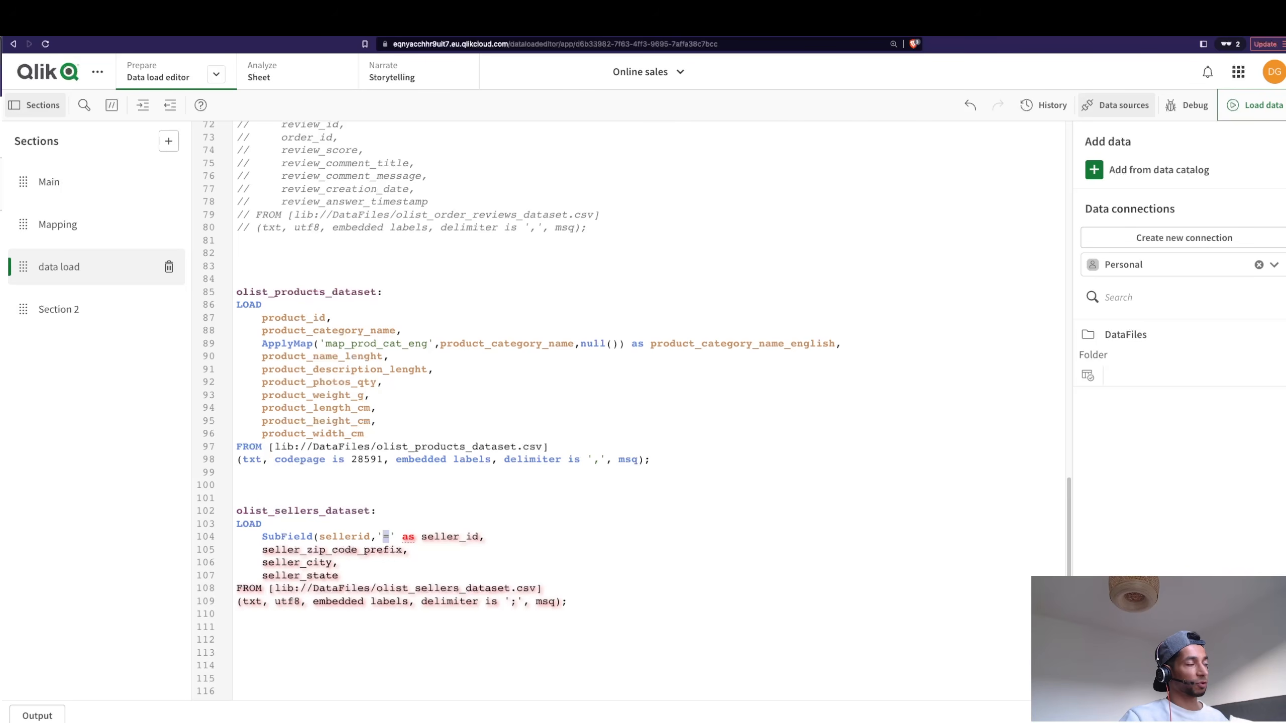
pyautogui.click(395, 537)
pyautogui.write(',2)')
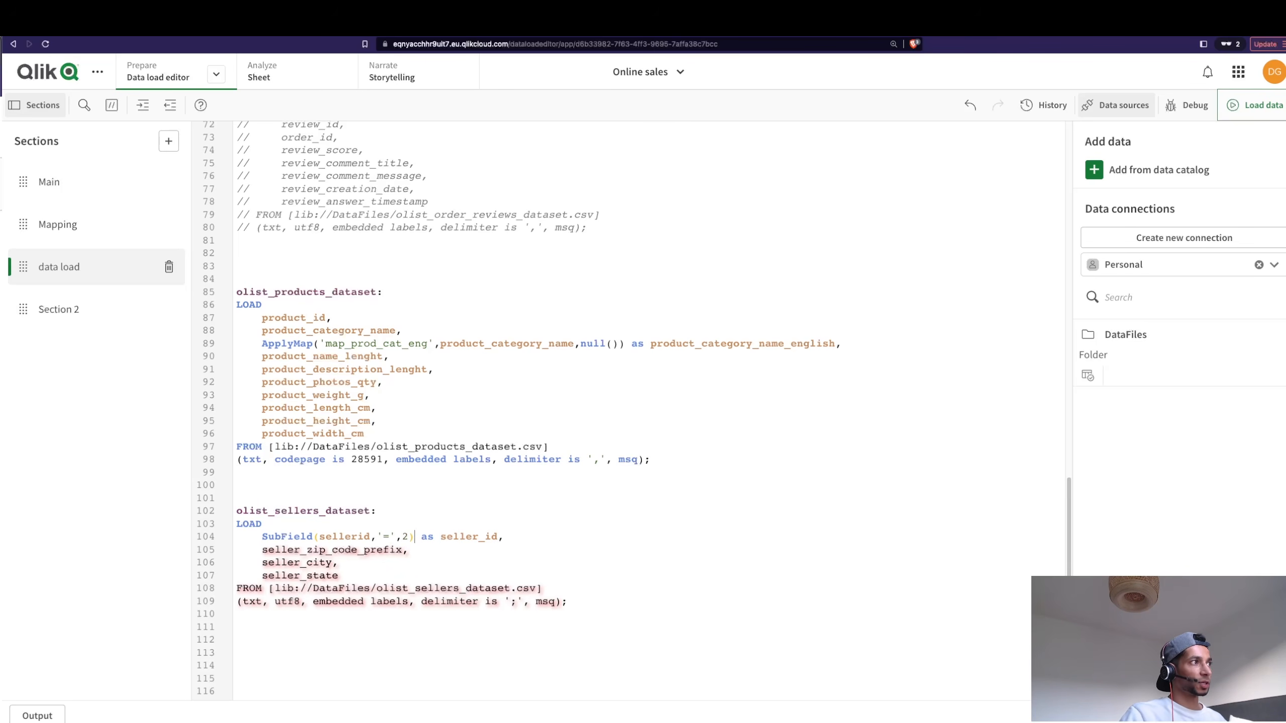
# Reload the data and preview olist_sellers_dataset in the data model viewer to check its seller_id link.
pyautogui.doubleClick(471, 537)
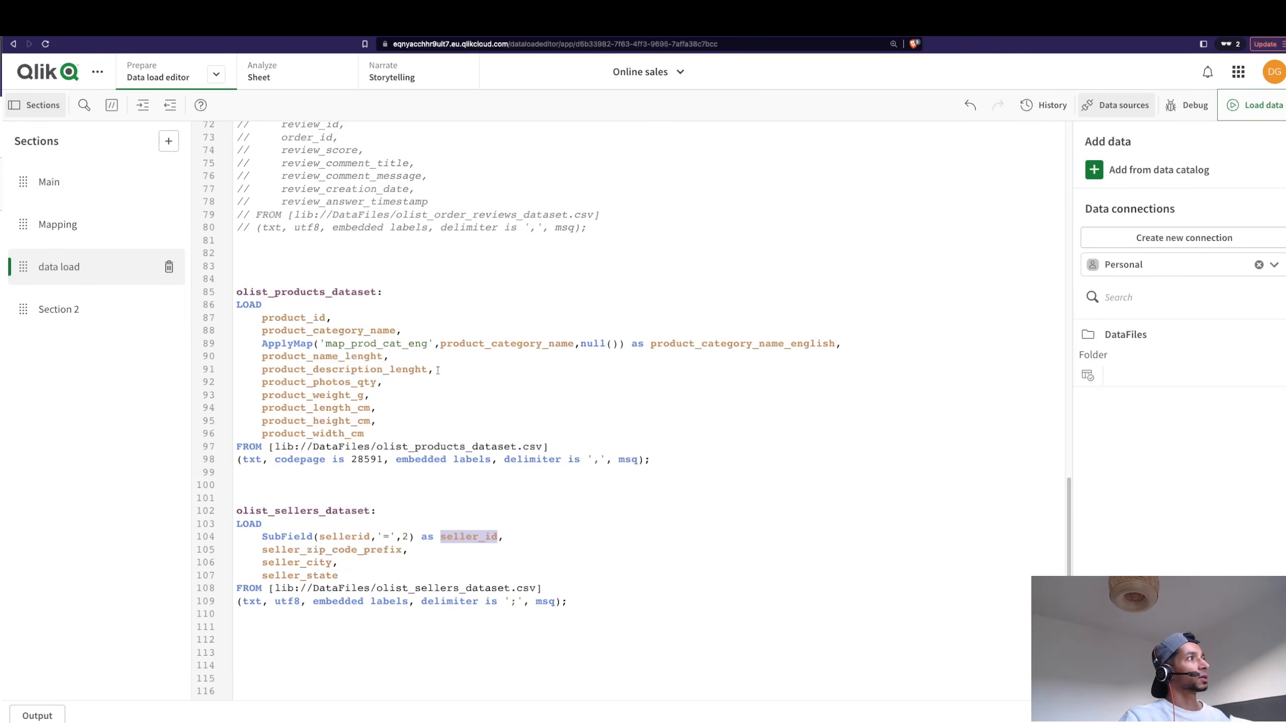
pyautogui.click(1255, 105)
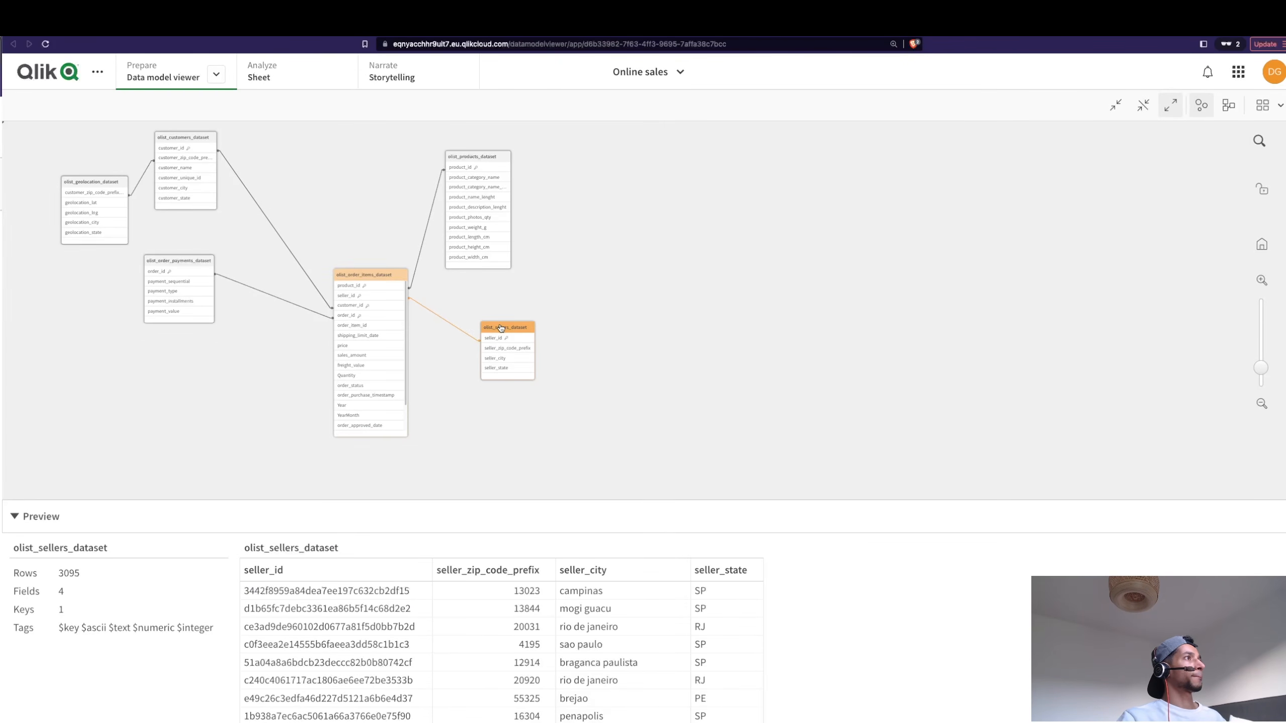
# Check the seller_id values in the olist_sellers_dataset preview and the seller_id field details in olist_order_items_dataset.
pyautogui.scroll(-10, 278, 662)
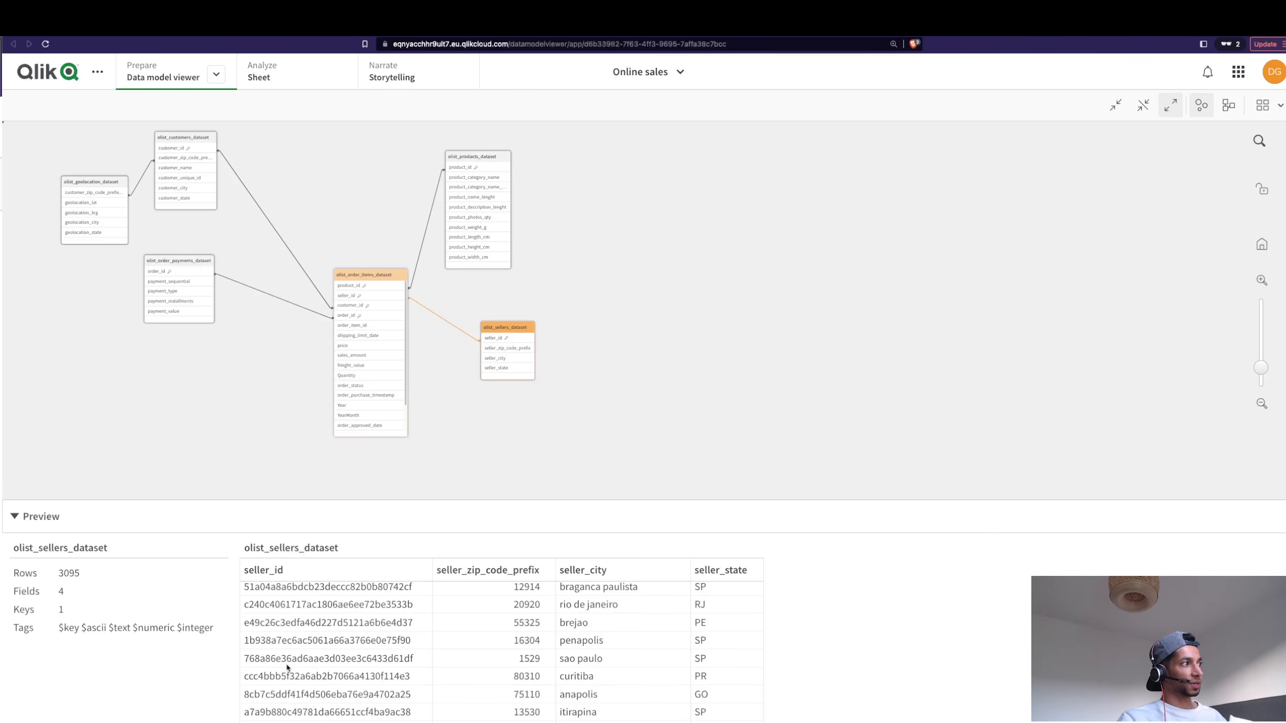
pyautogui.scroll(-1, 287, 669)
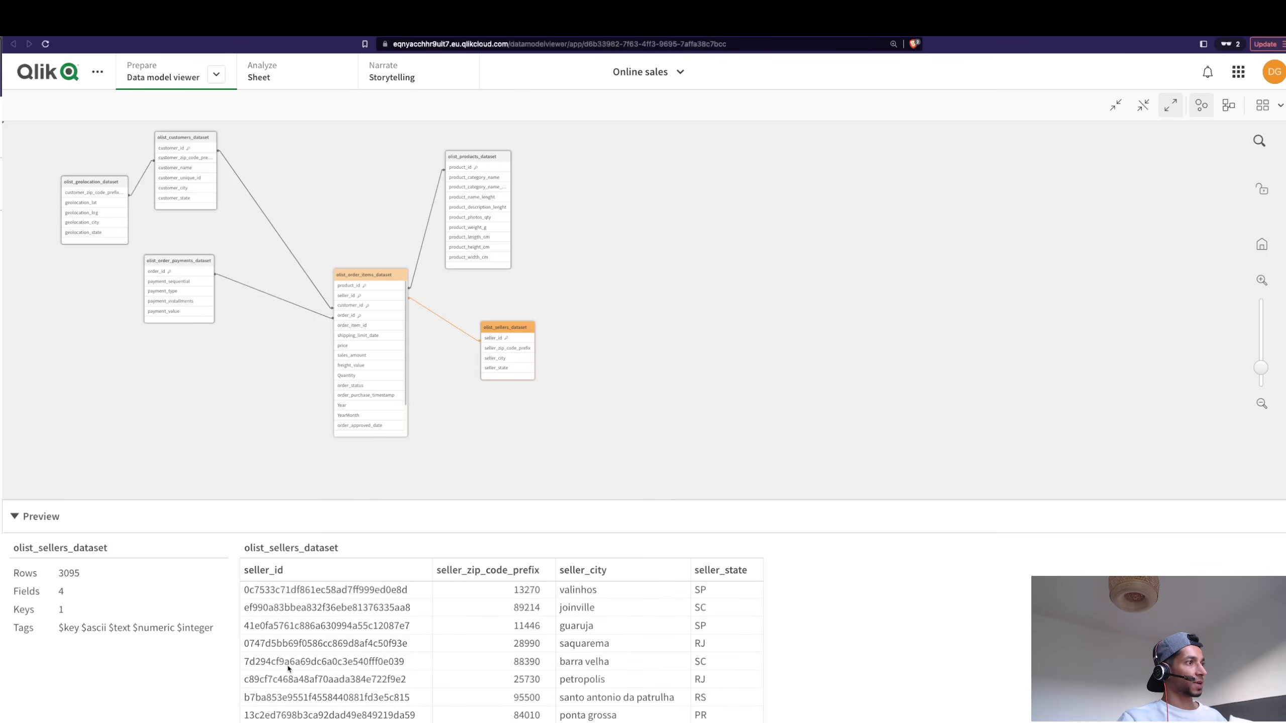
pyautogui.click(362, 282)
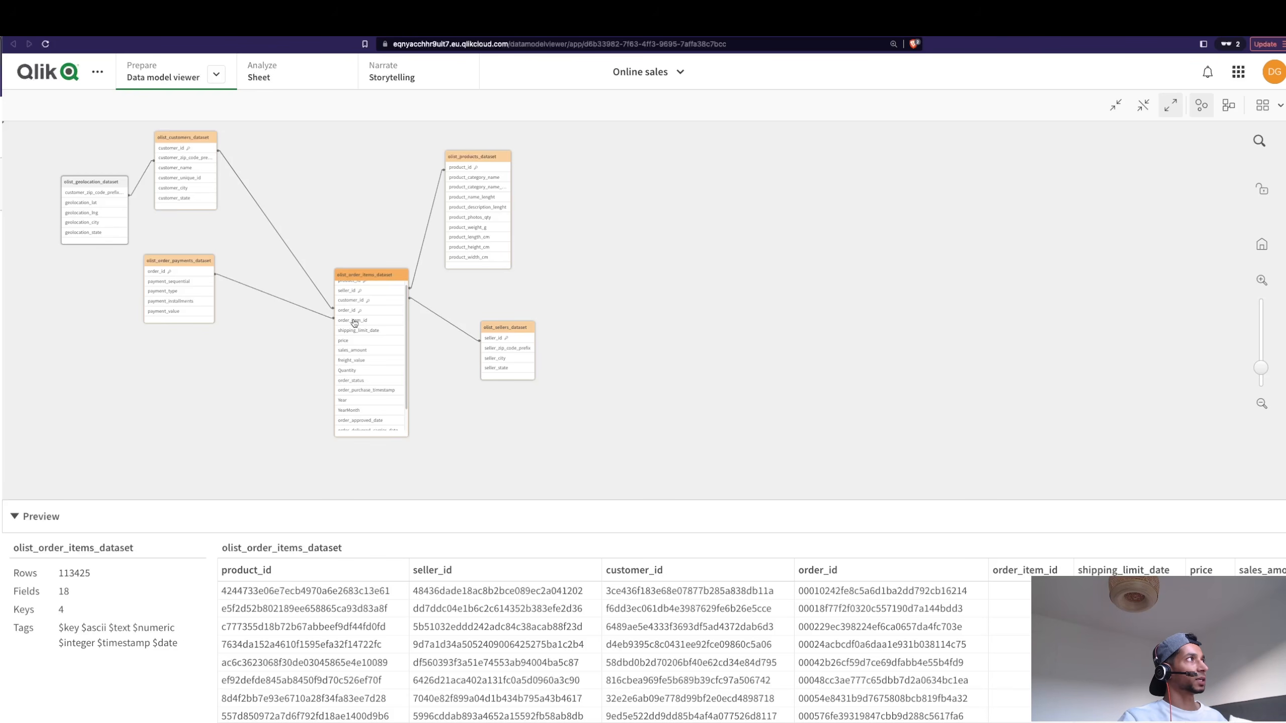
pyautogui.click(357, 297)
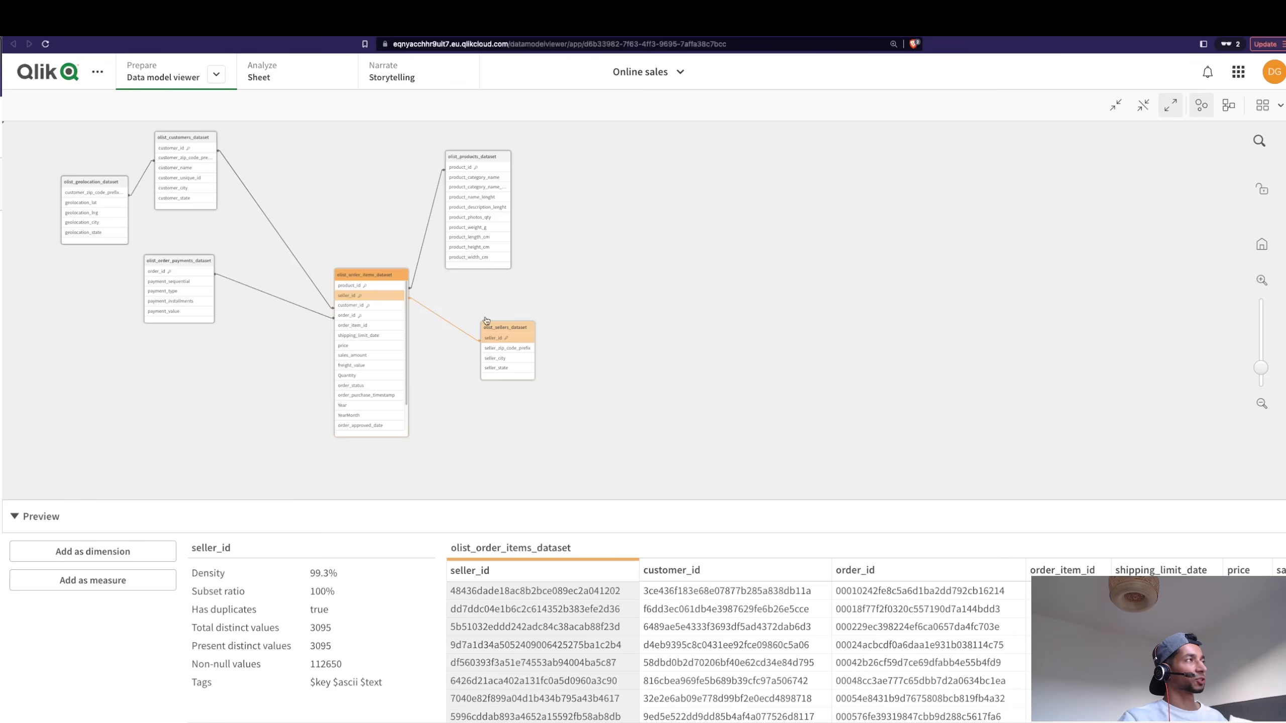
# Place a new bar chart on the sheet, in the empty area below the Total Sales by Year chart.
pyautogui.click(349, 28)
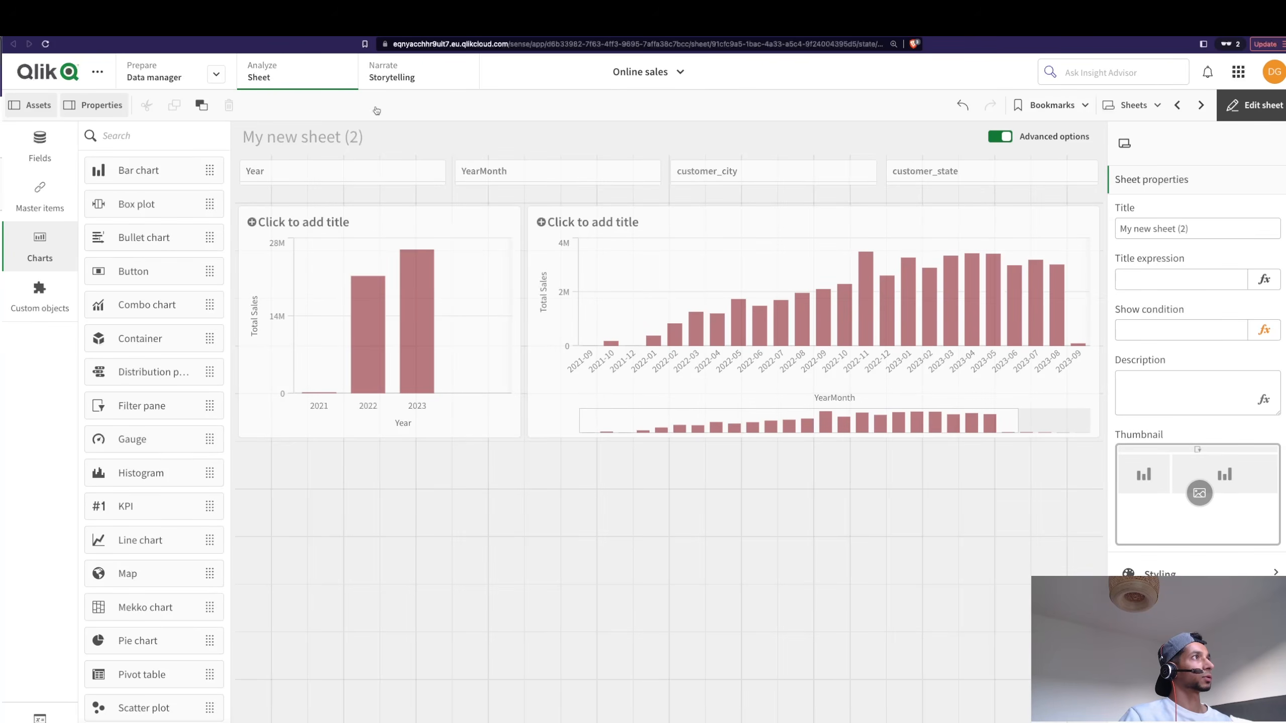
pyautogui.click(123, 179)
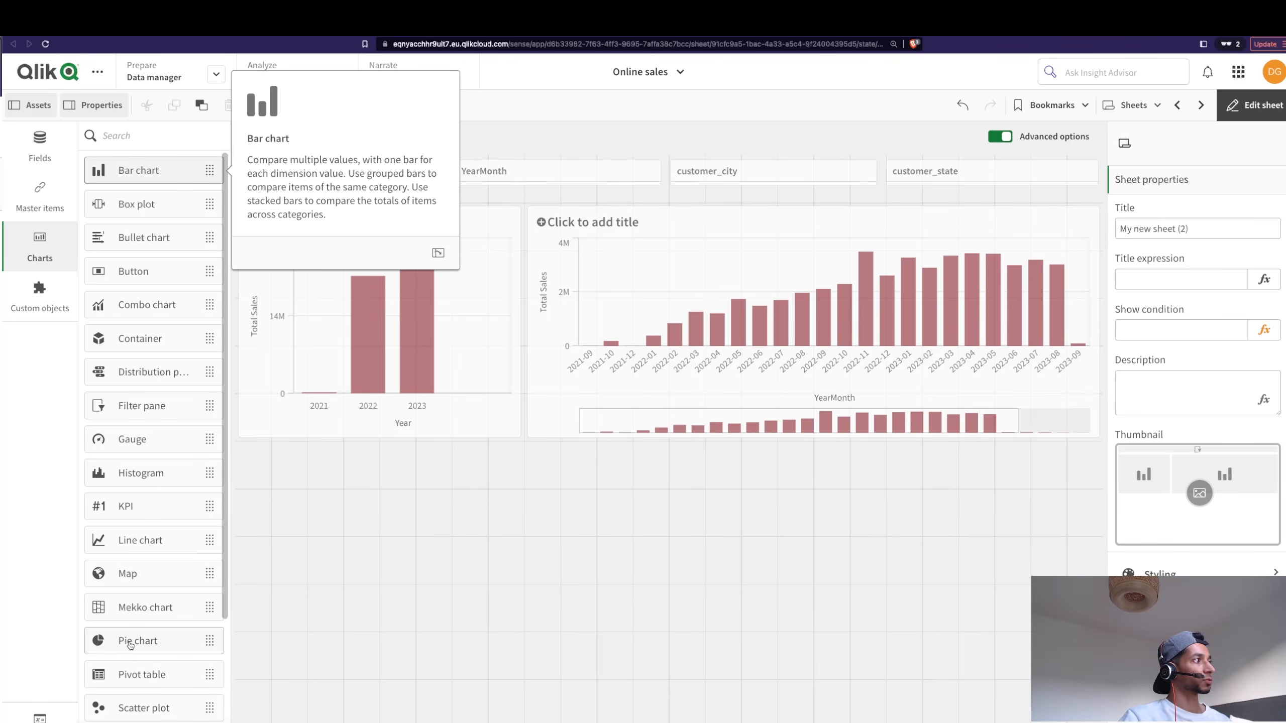
pyautogui.click(130, 675)
pyautogui.moveTo(126, 175); pyautogui.dragTo(414, 569)
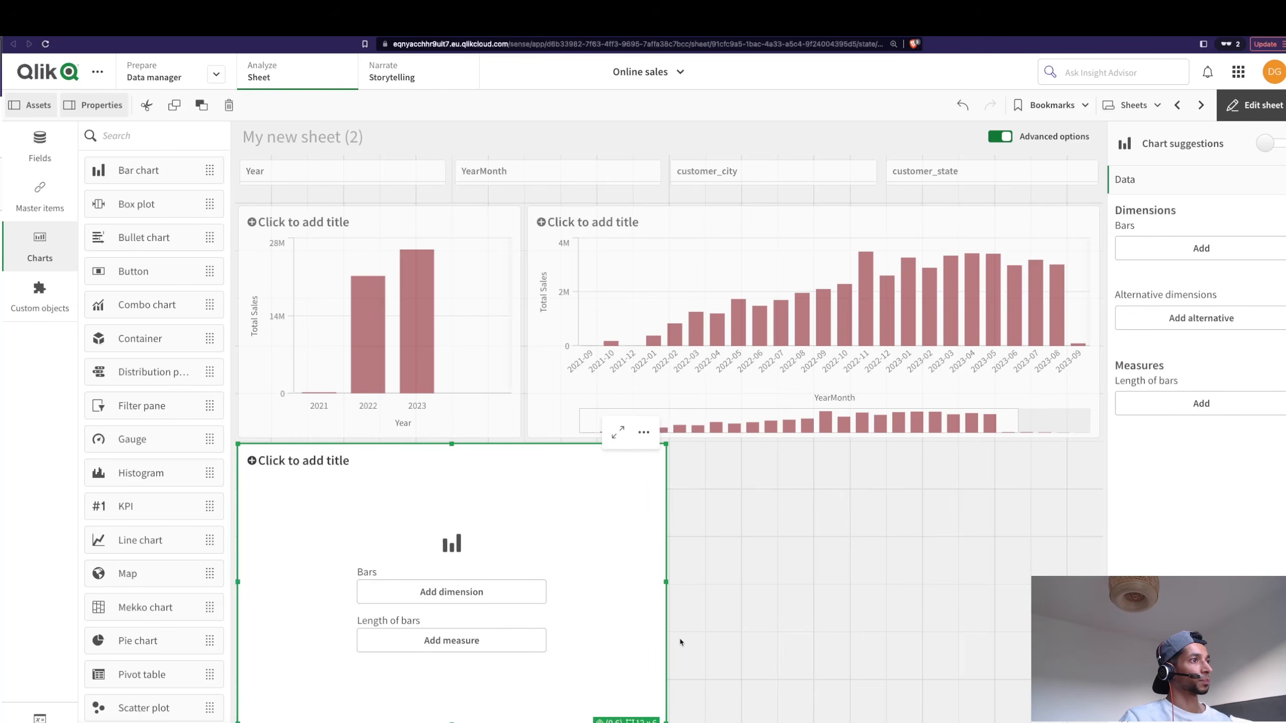
# Set the new bar chart's dimension to seller_city and its measure to Total Sales.
pyautogui.click(491, 594)
pyautogui.write('sell')
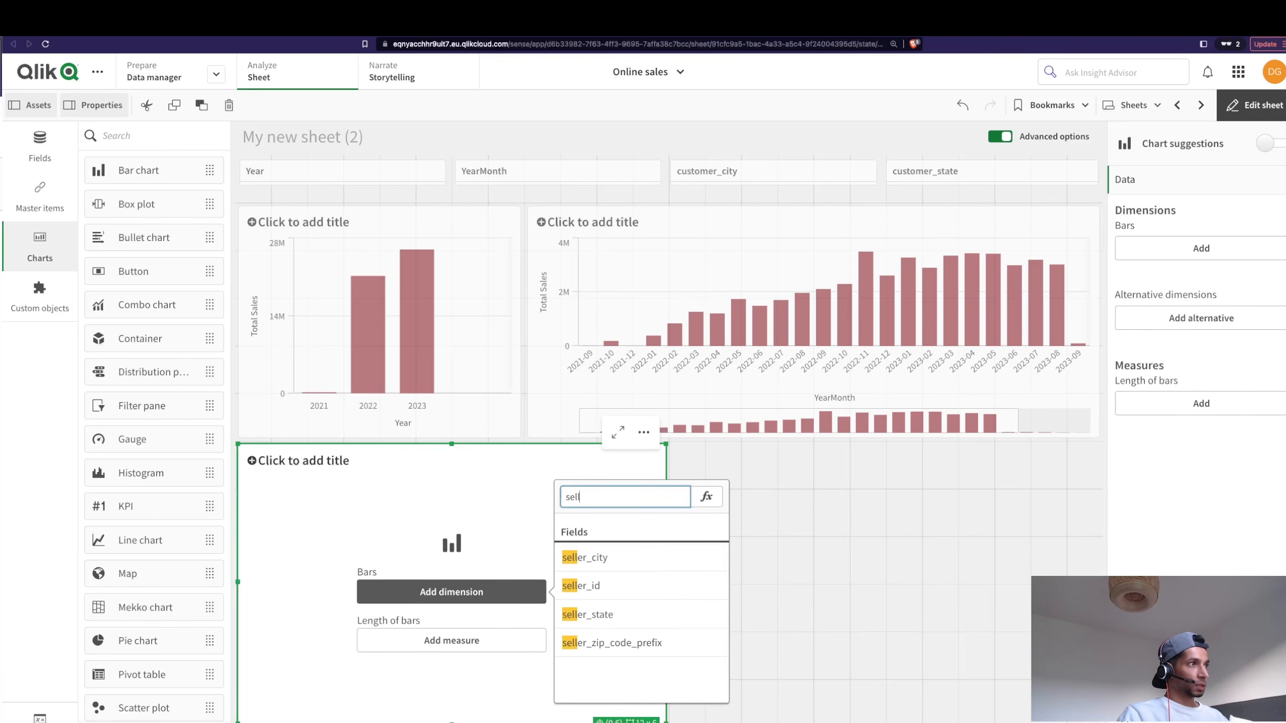
pyautogui.click(619, 557)
pyautogui.click(489, 642)
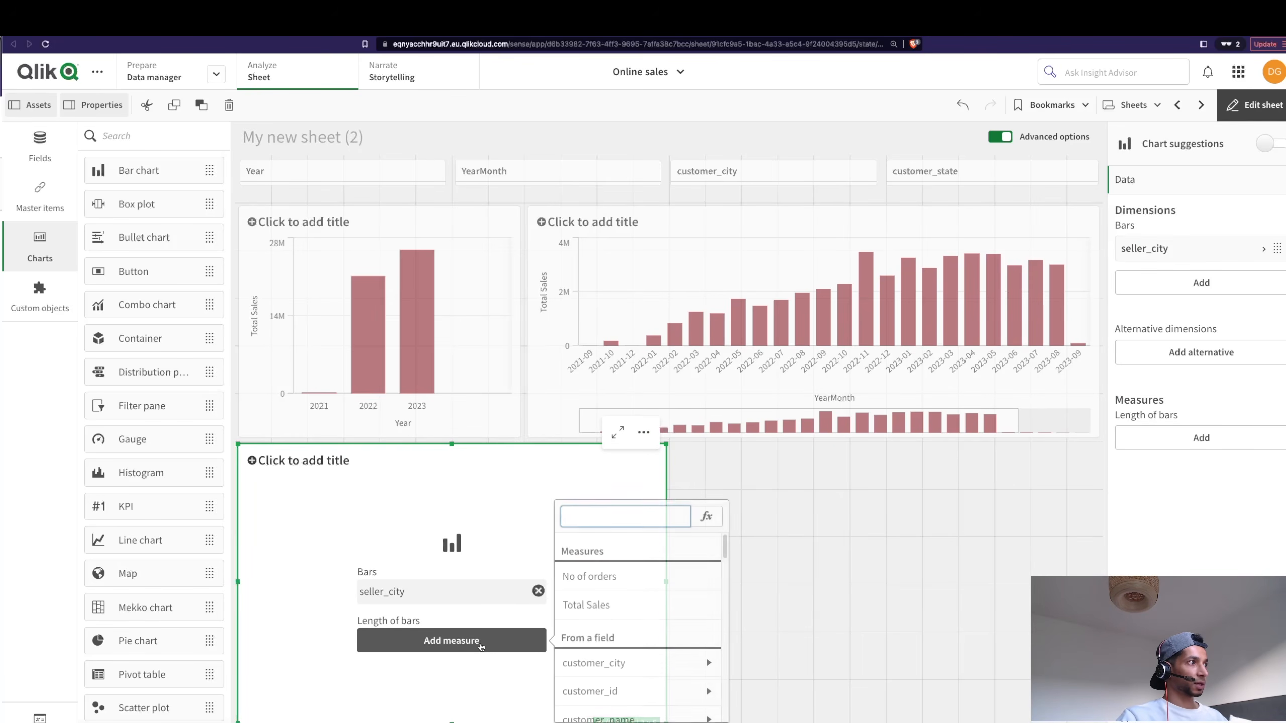
pyautogui.click(594, 608)
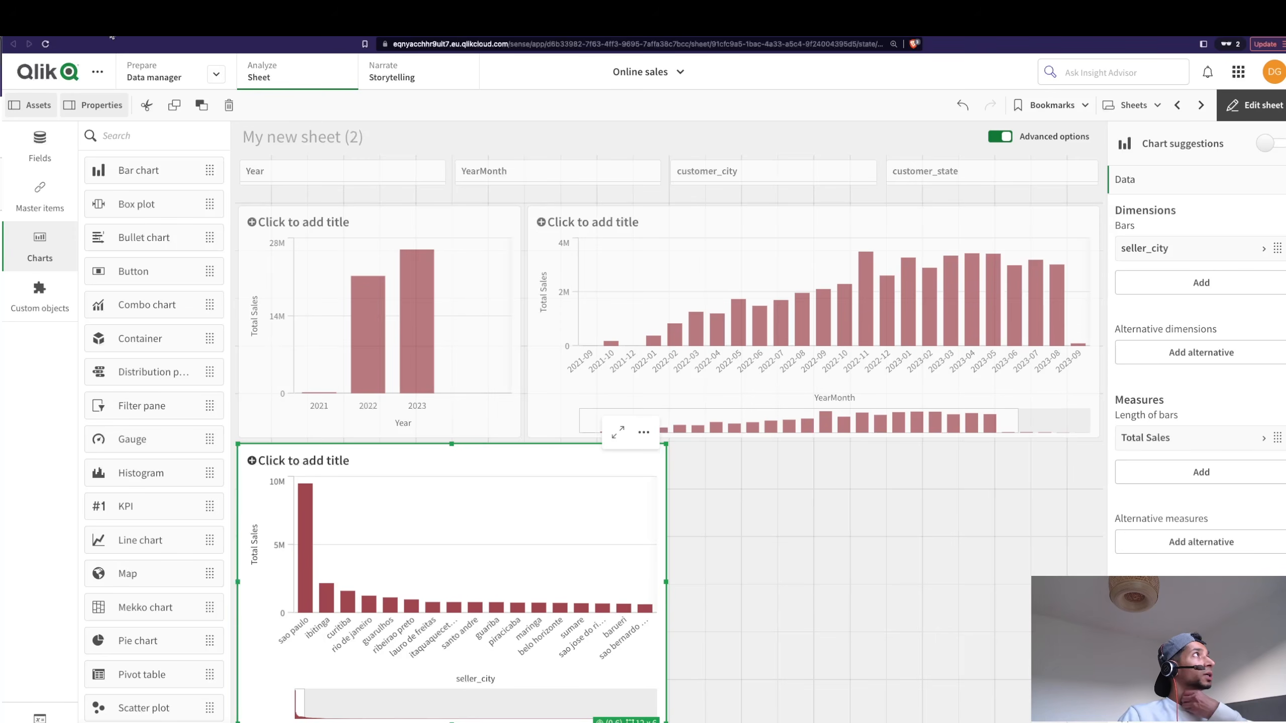
# Review the table loads in the data load script and add a map to the sheet beside the seller_city bar chart.
pyautogui.click(123, 26)
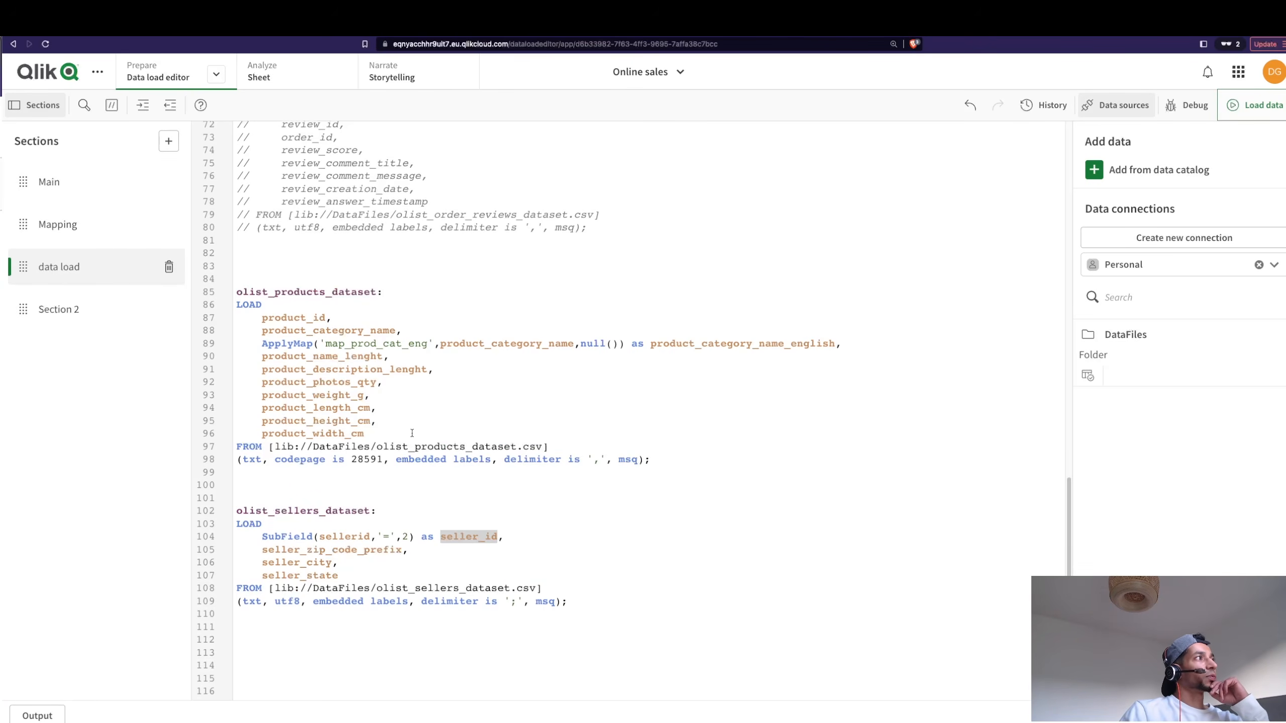
pyautogui.scroll(3, 449, 425)
pyautogui.scroll(12, 456, 531)
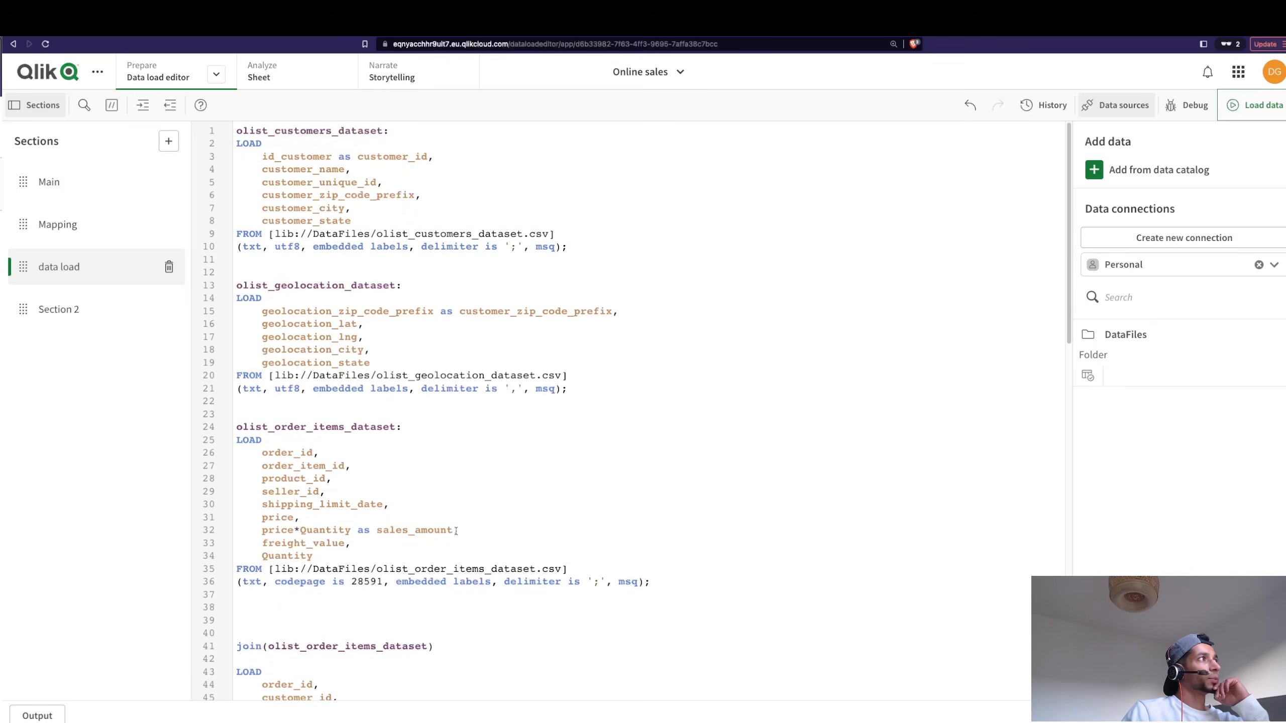
pyautogui.scroll(-14, 455, 530)
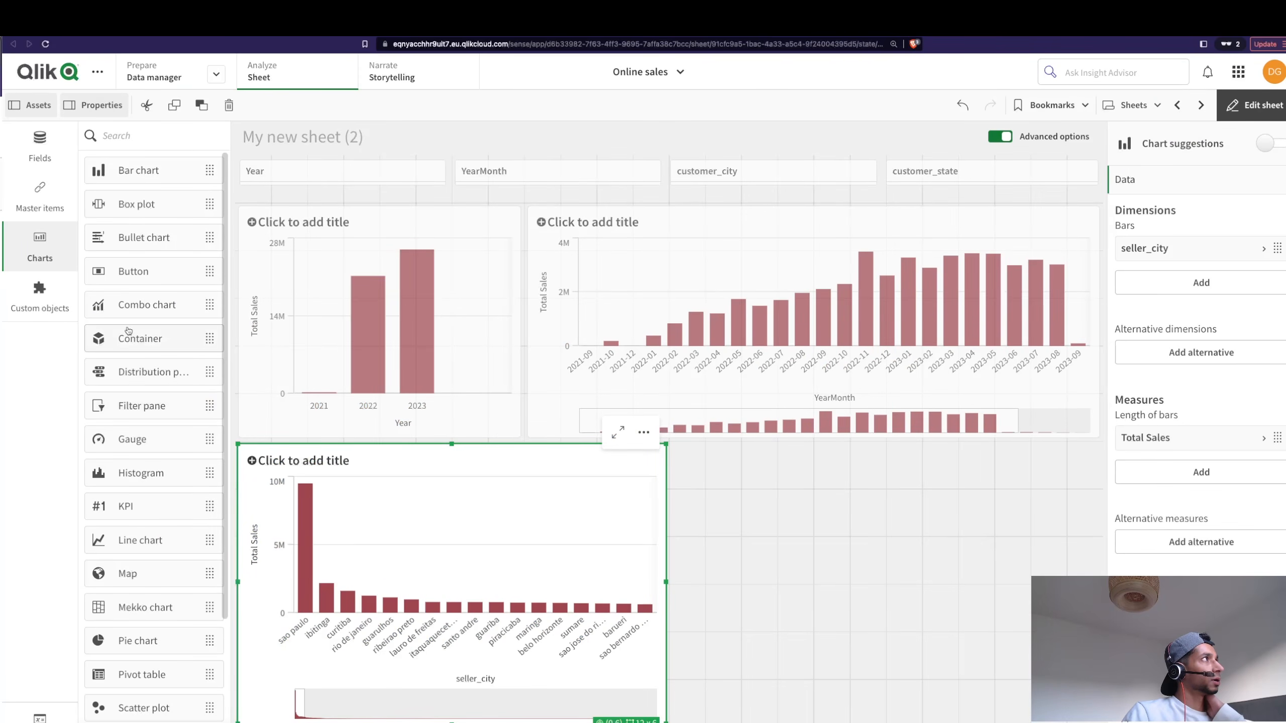
pyautogui.moveTo(128, 573); pyautogui.dragTo(860, 606)
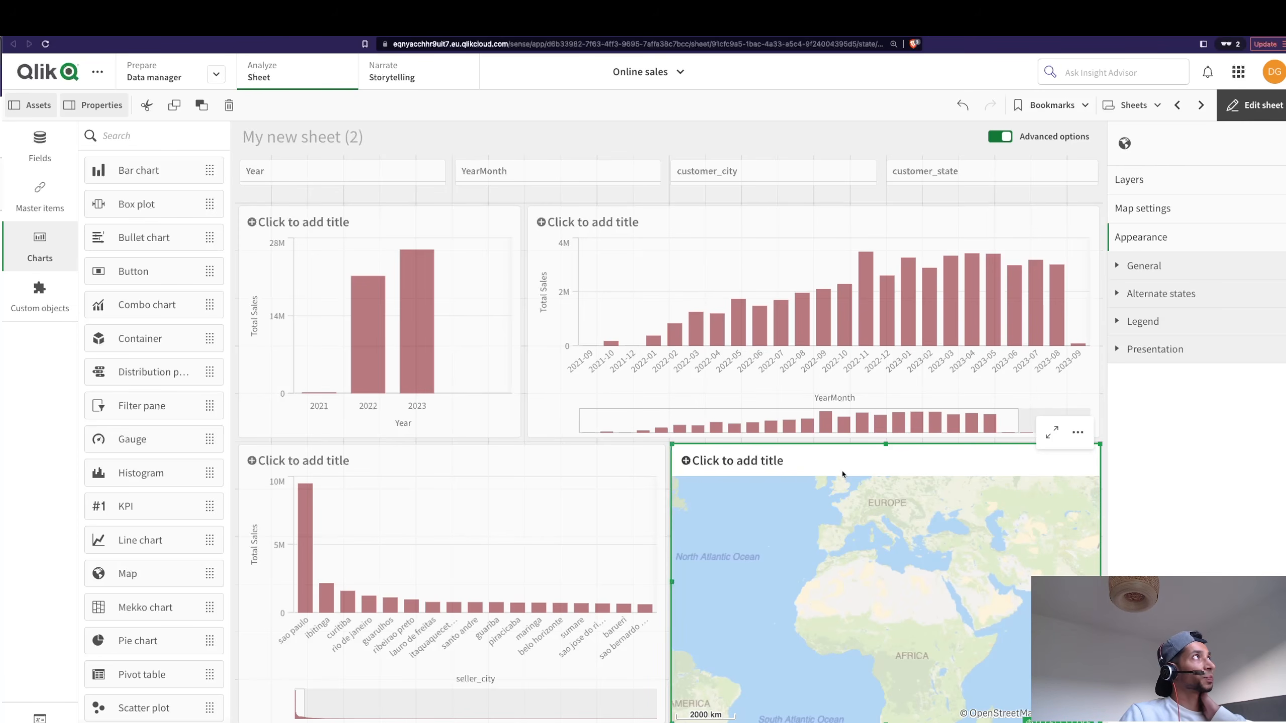
# Examine olist_geolocation_dataset in the data model viewer, previewing its geolocation_lat, geolocation_lng and geolocation_city fields.
pyautogui.click(227, 31)
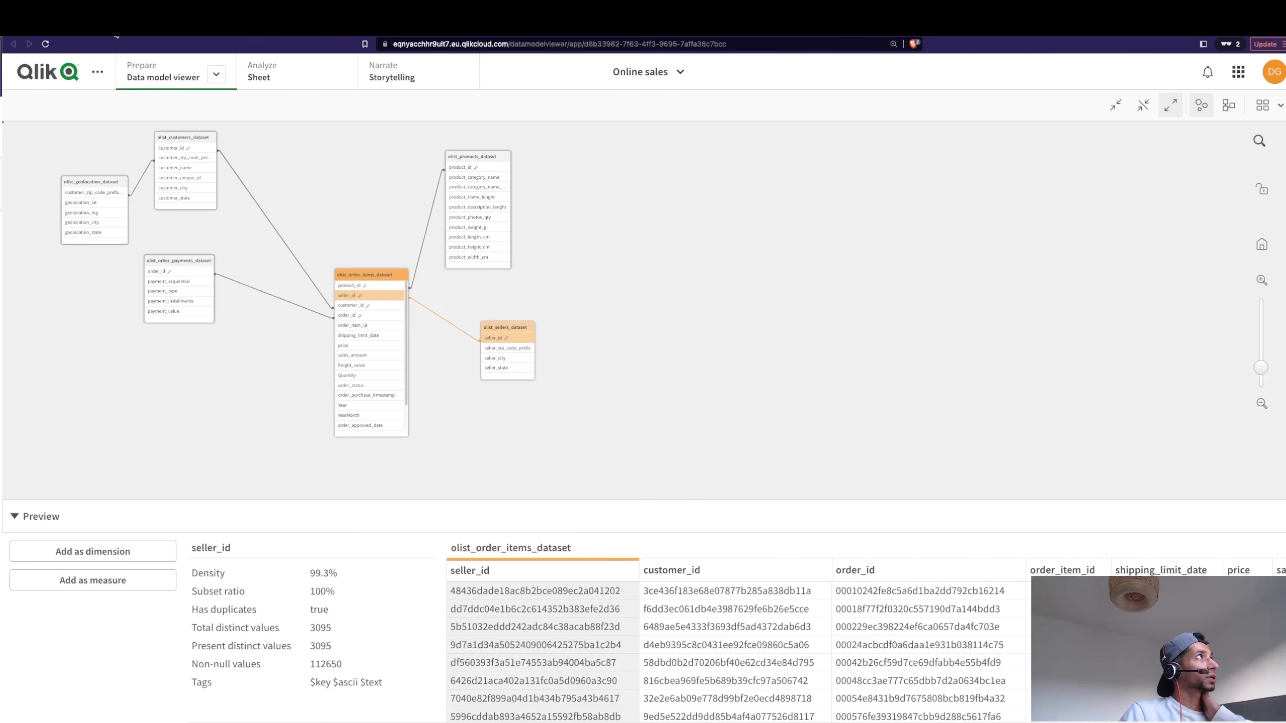
pyautogui.scroll(3, 273, 333)
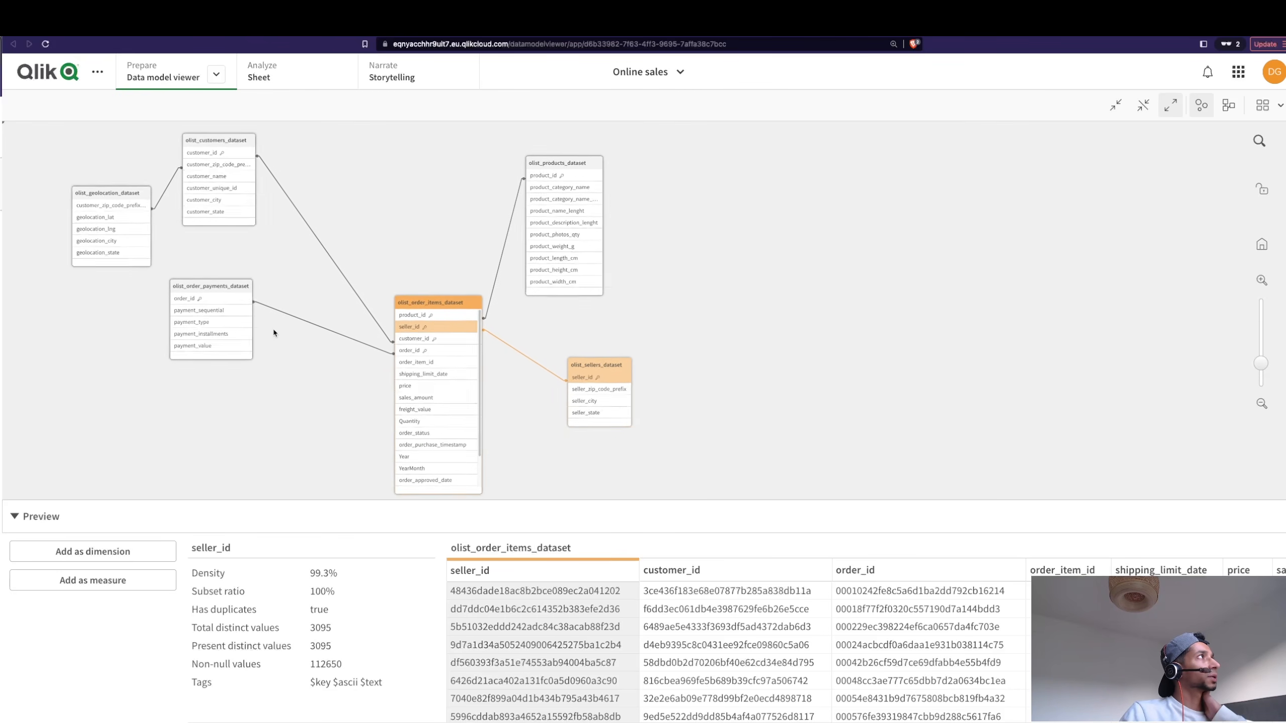
pyautogui.scroll(1, 273, 333)
pyautogui.moveTo(128, 199); pyautogui.dragTo(108, 247)
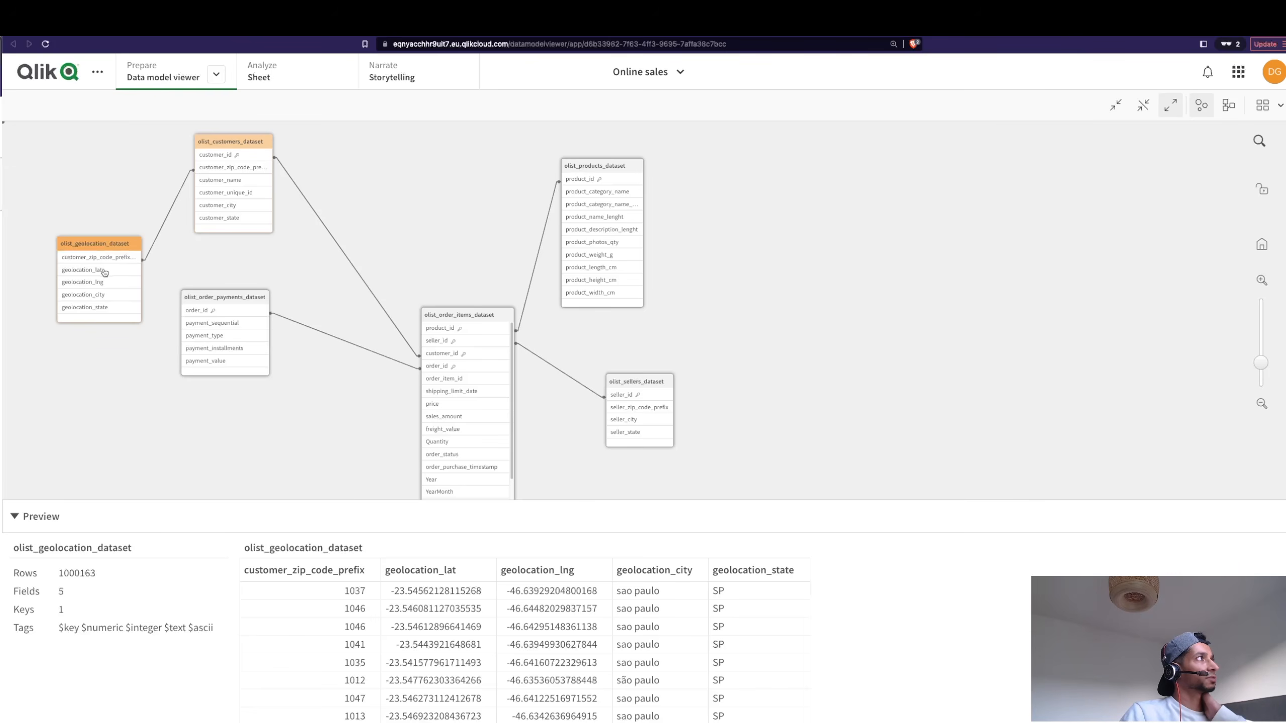
pyautogui.click(104, 271)
pyautogui.click(105, 282)
pyautogui.click(106, 296)
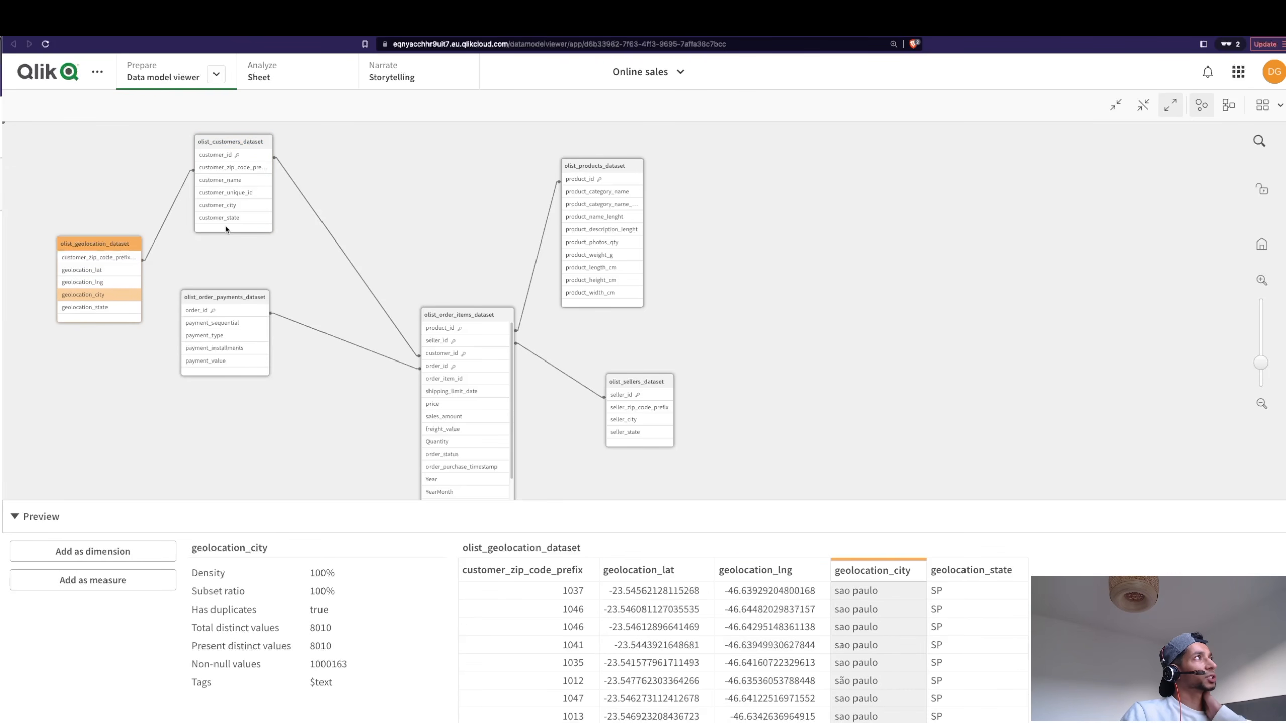
pyautogui.click(93, 280)
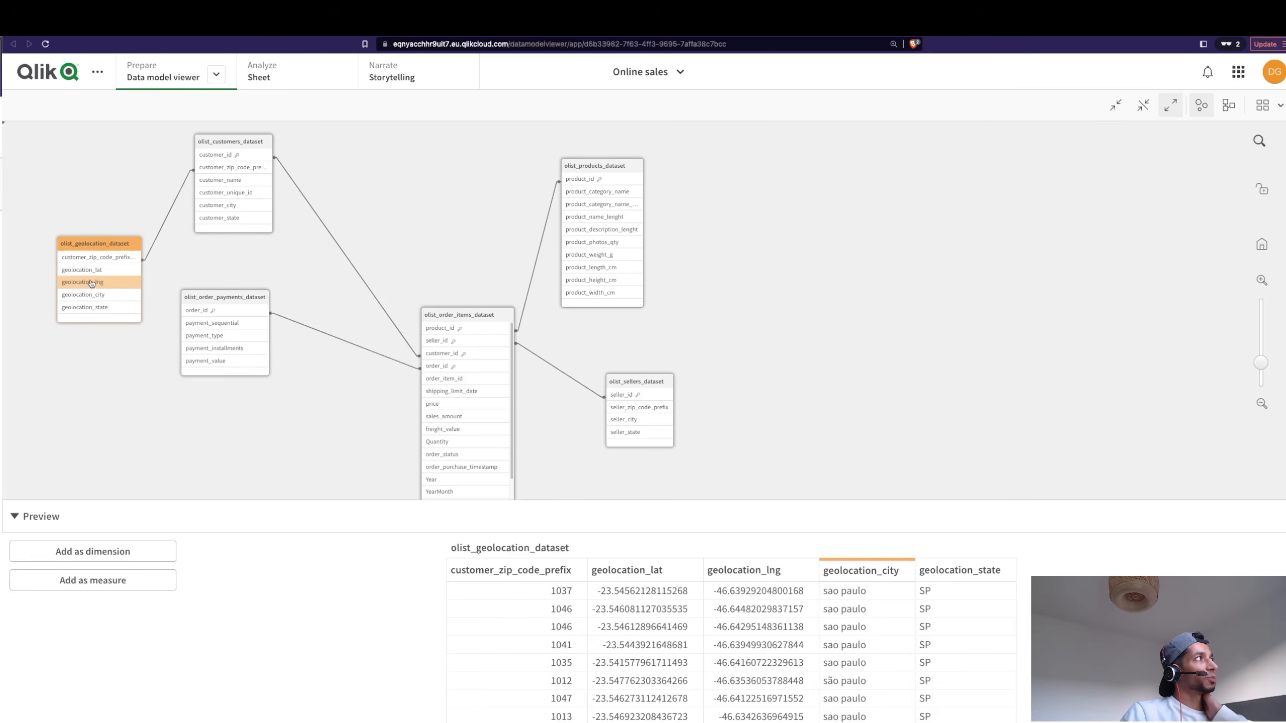
pyautogui.click(91, 274)
pyautogui.click(91, 283)
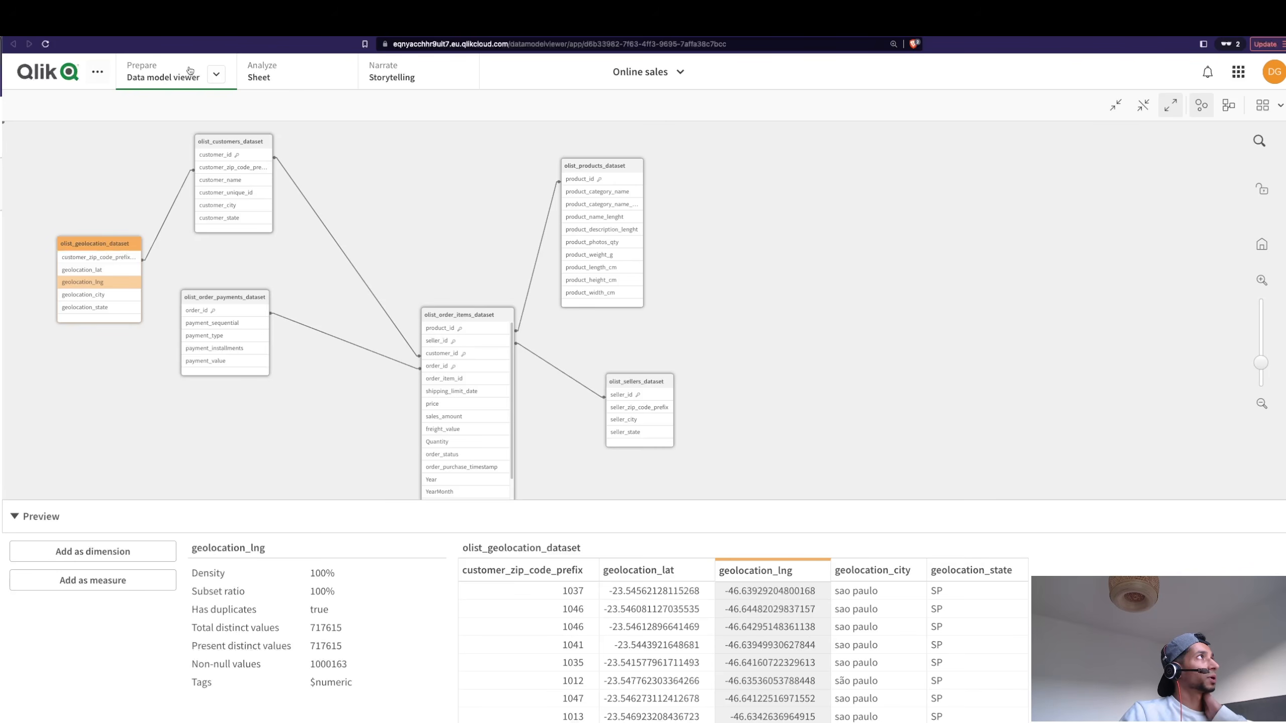
# Insert an empty line after geolocation_lng in the olist_geolocation_dataset load of the data load script.
pyautogui.click(405, 26)
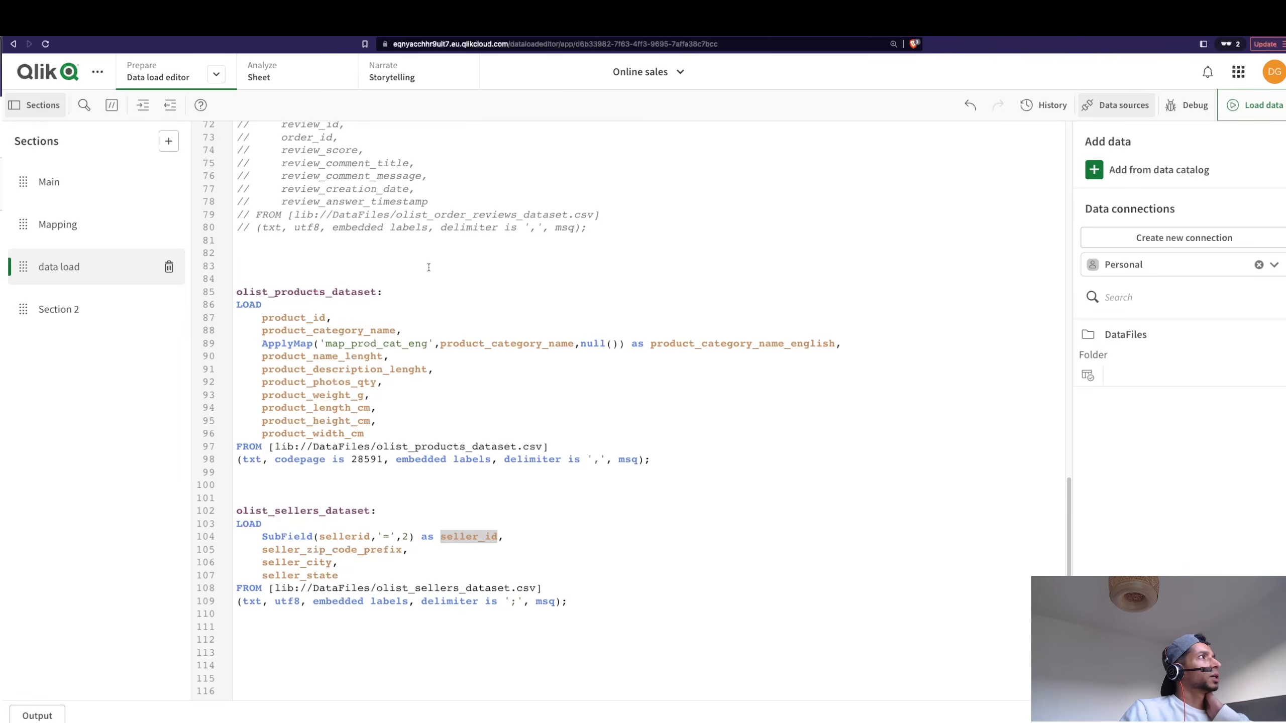
pyautogui.scroll(15, 363, 386)
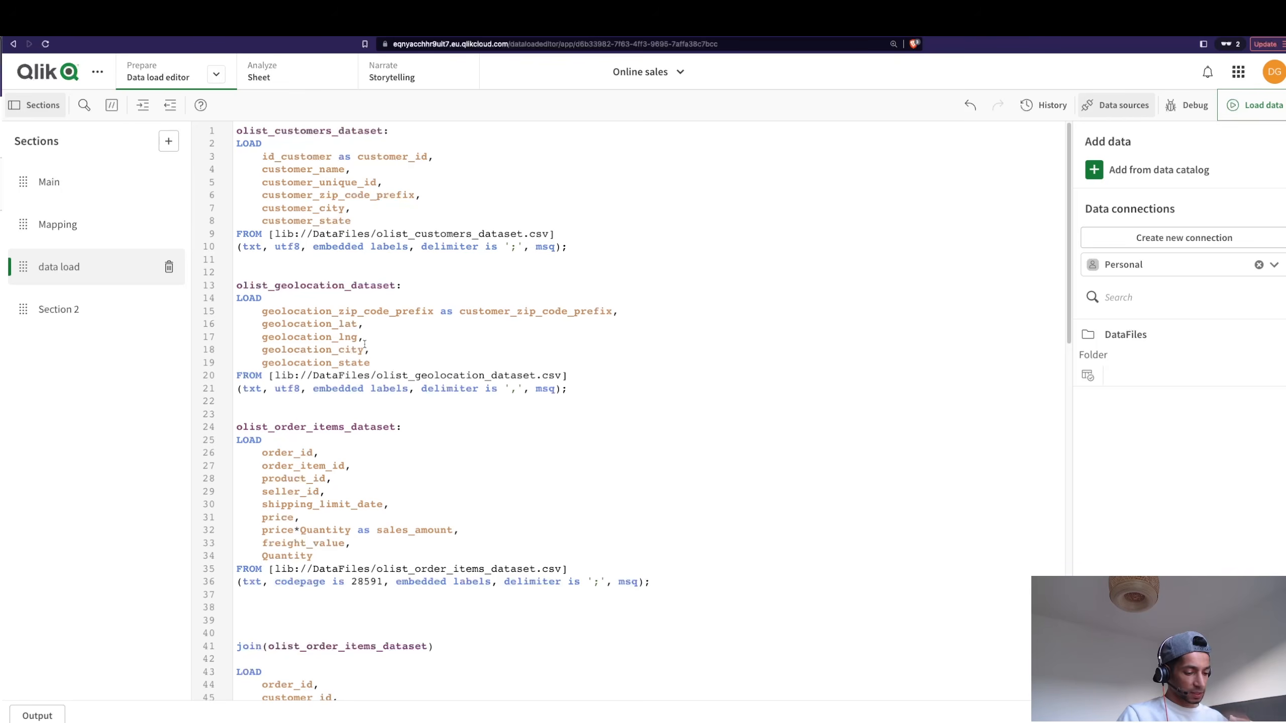
pyautogui.press('Return')
pyautogui.write('make')
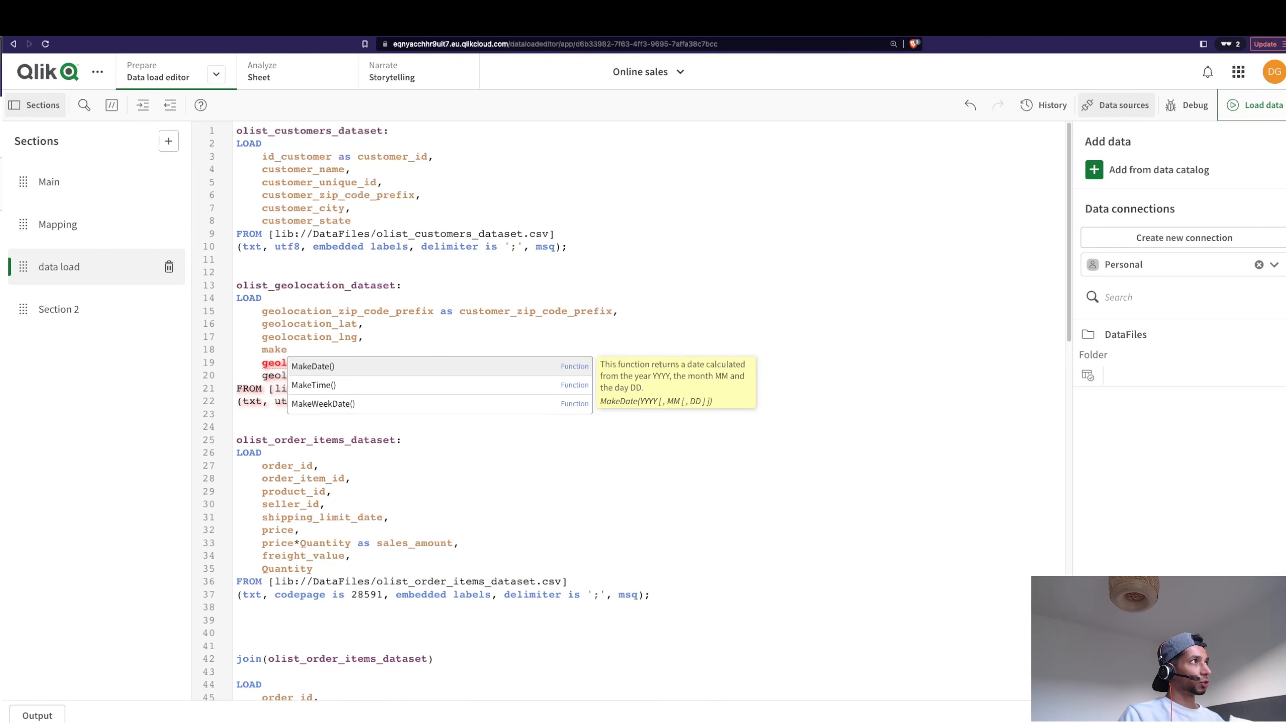
pyautogui.press('BackSpace')
pyautogui.press('BackSpace')
pyautogui.press('BackSpace')
pyautogui.press('BackSpace')
# Insert the GeoMakePoint function on the empty line below geolocation_lng.
pyautogui.write('ge')
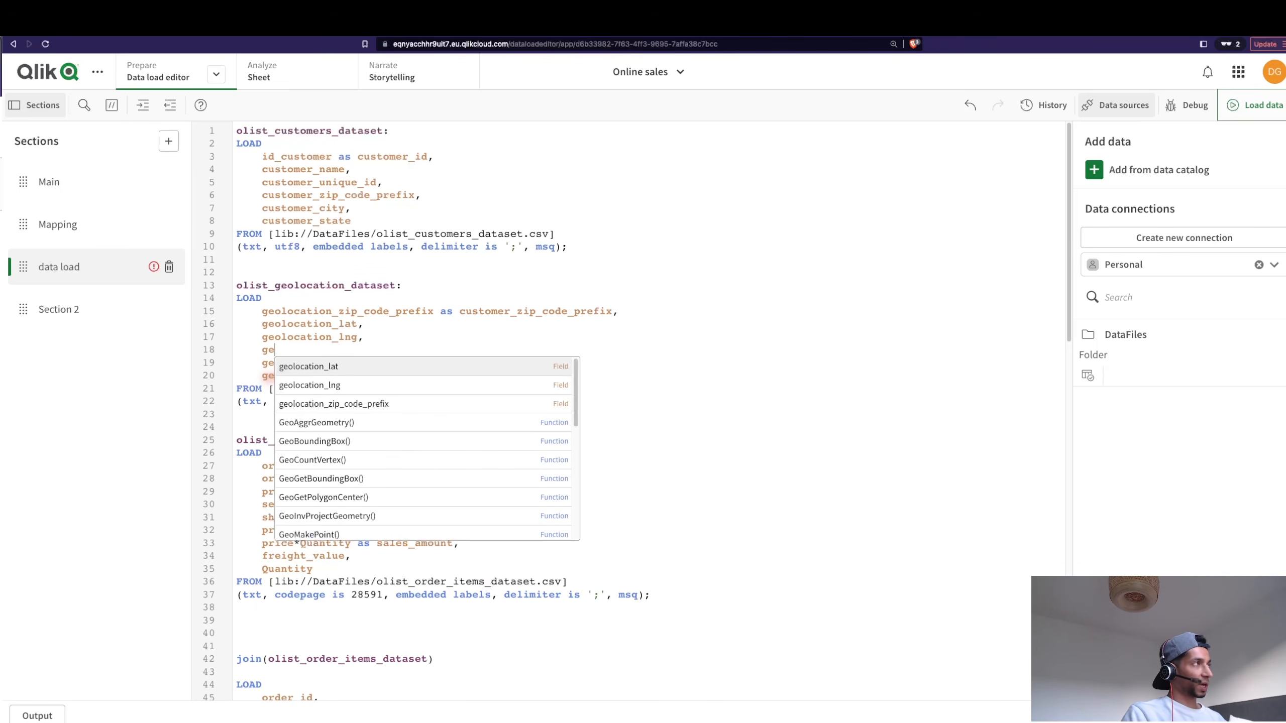
pyautogui.write('o')
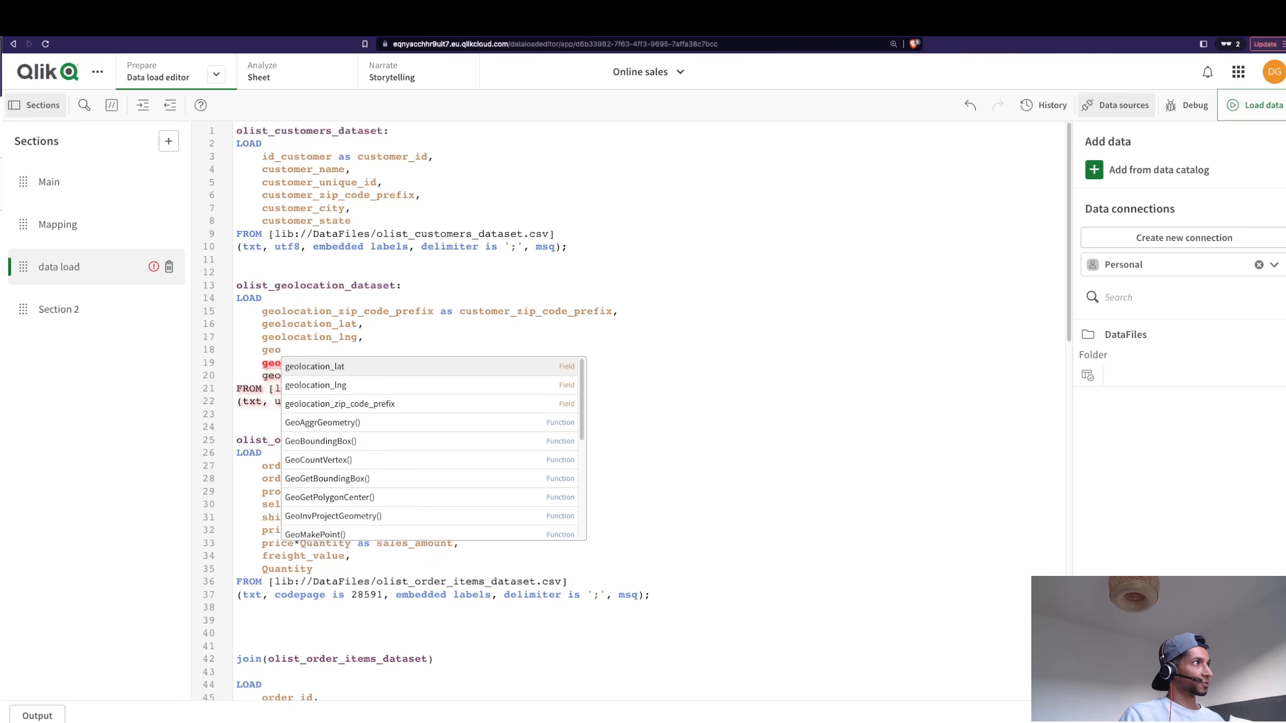
pyautogui.write('m')
pyautogui.press('Return')
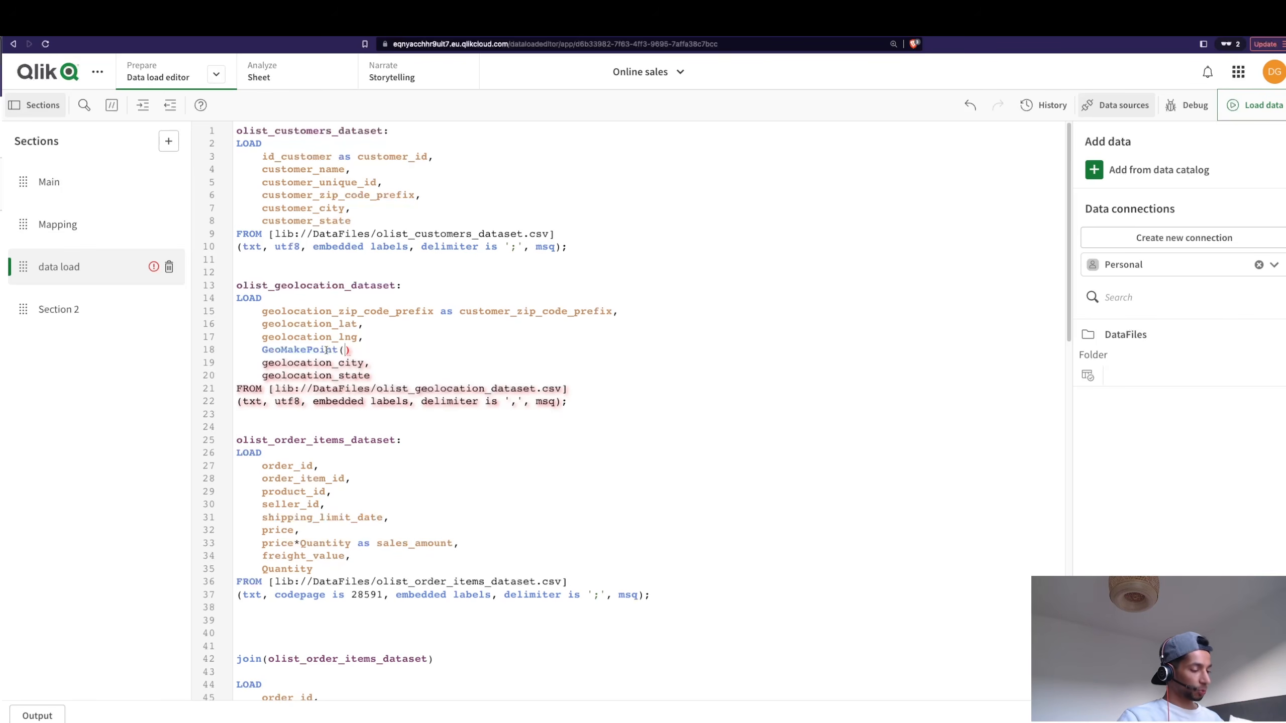
# Give GeoMakePoint the arguments geolocation_lat and geolocation_lng and alias the result as geo_key, ending the line with a comma.
pyautogui.write('geolocation_lat,geo')
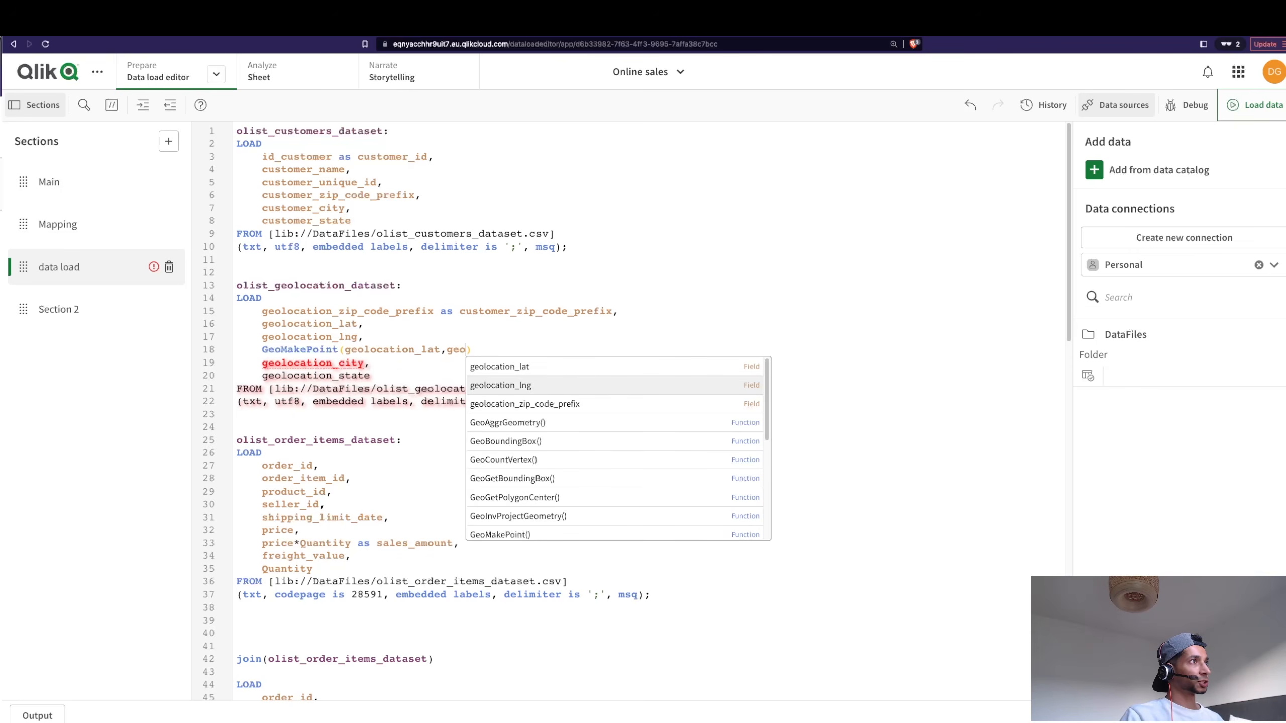
pyautogui.press('Return')
pyautogui.write('as ')
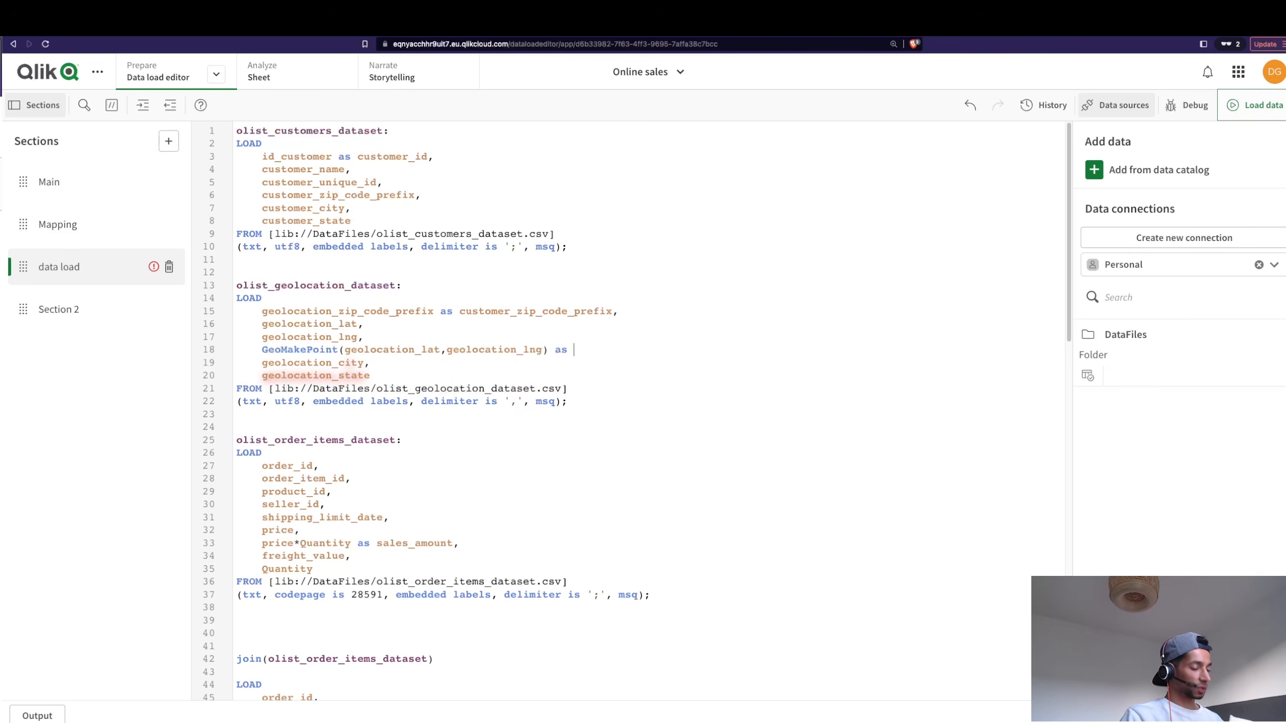
pyautogui.write('geo_')
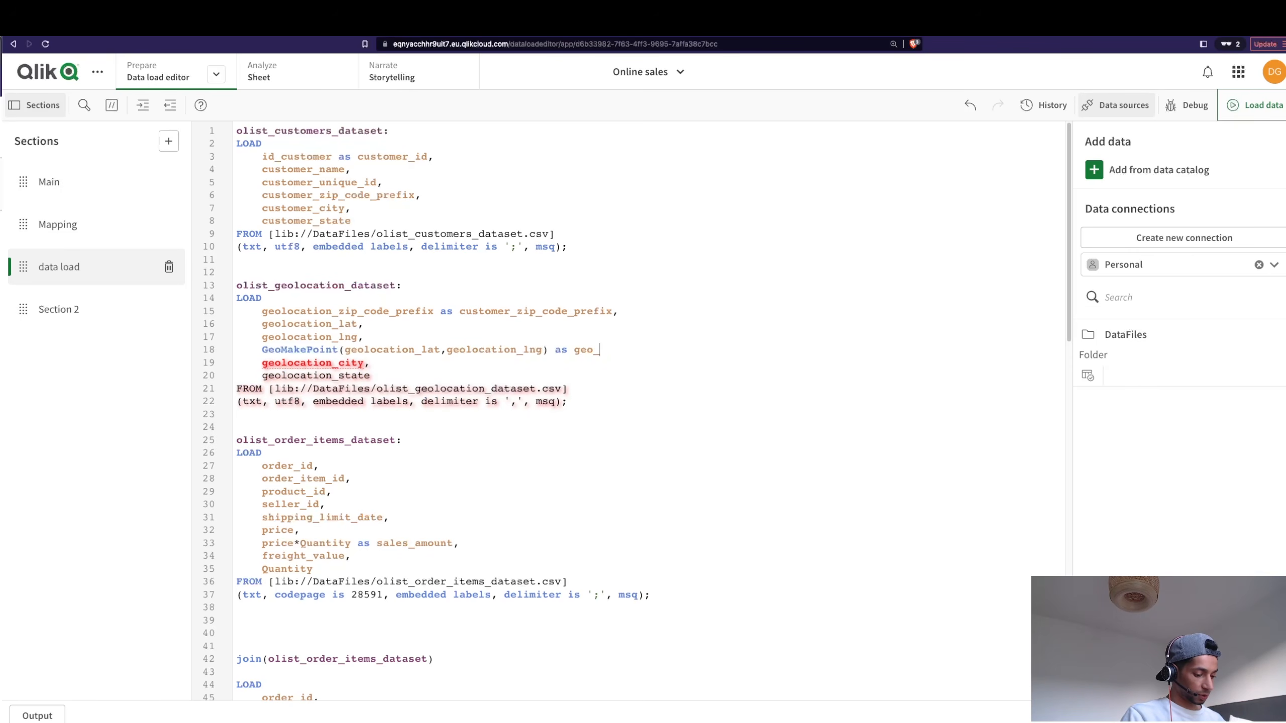
pyautogui.write('key,')
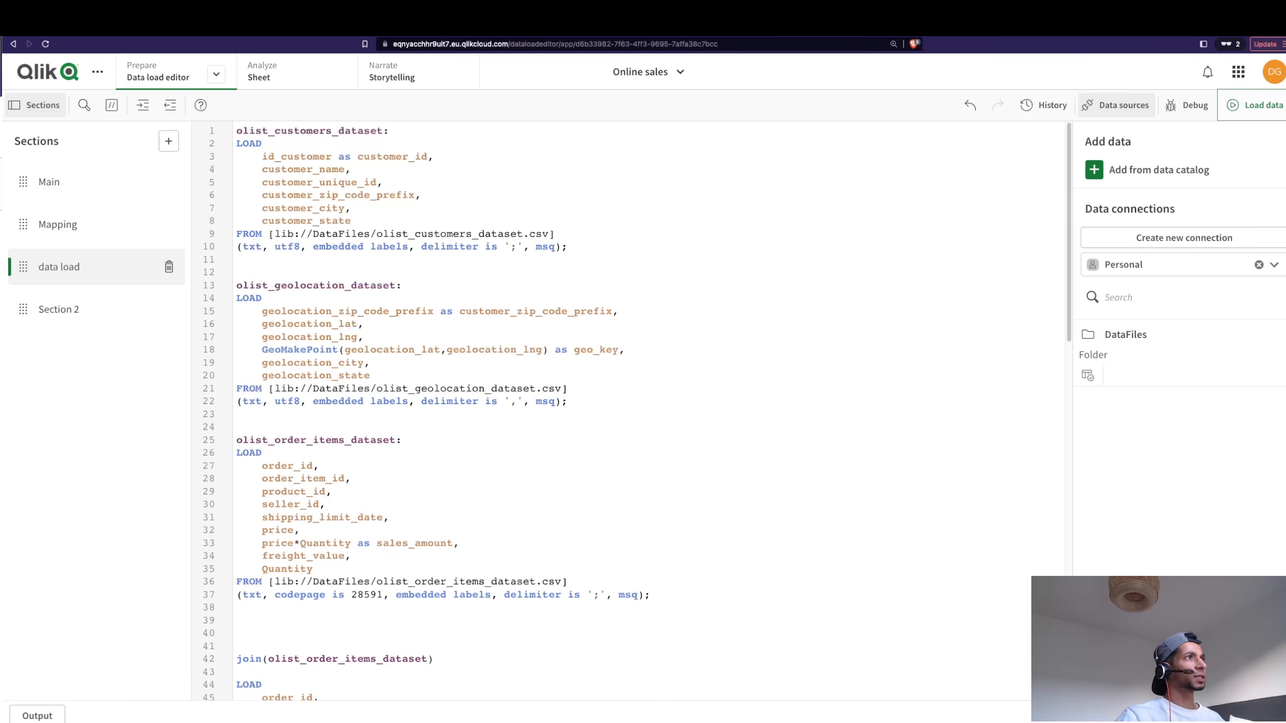
pyautogui.scroll(-1, 328, 348)
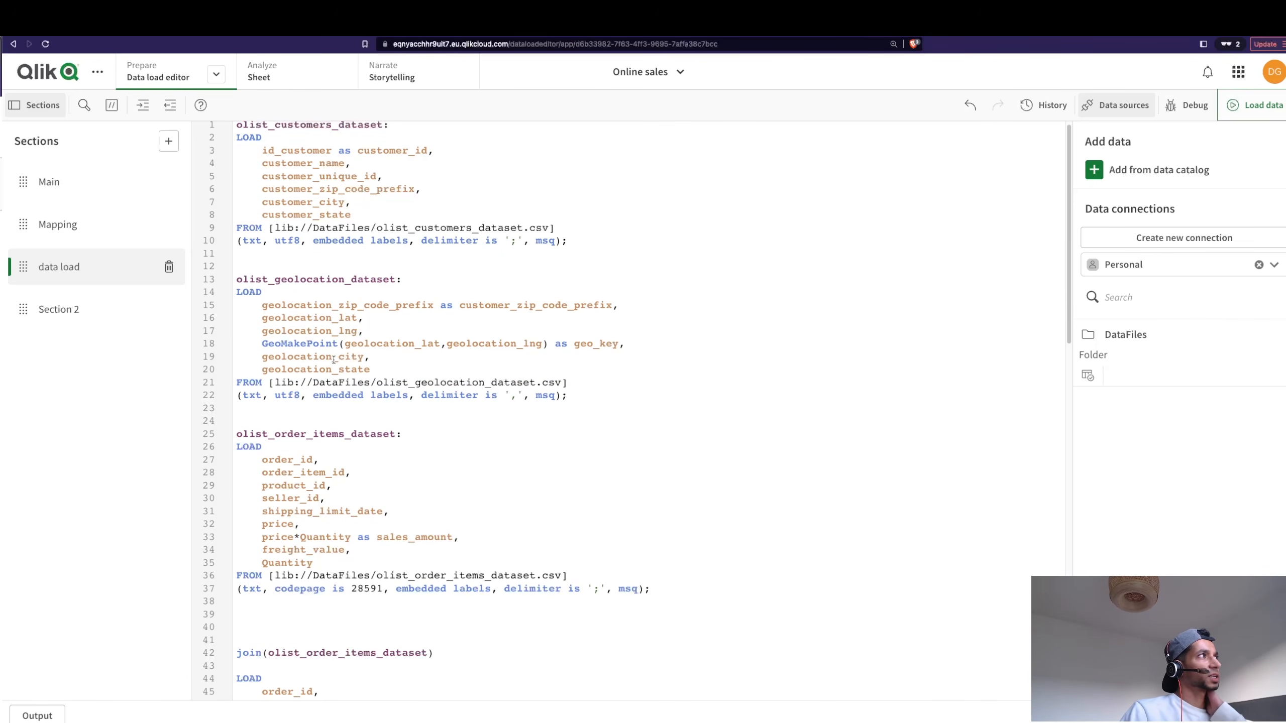
pyautogui.doubleClick(334, 357)
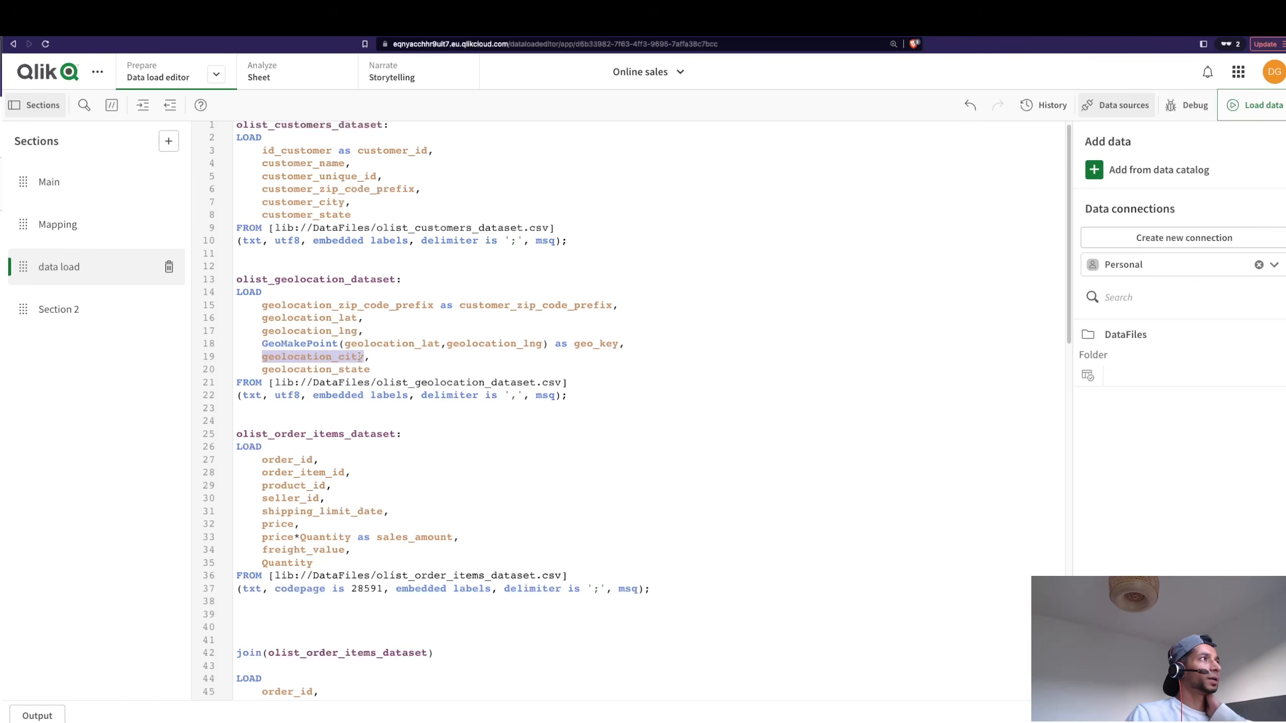
pyautogui.click(363, 357)
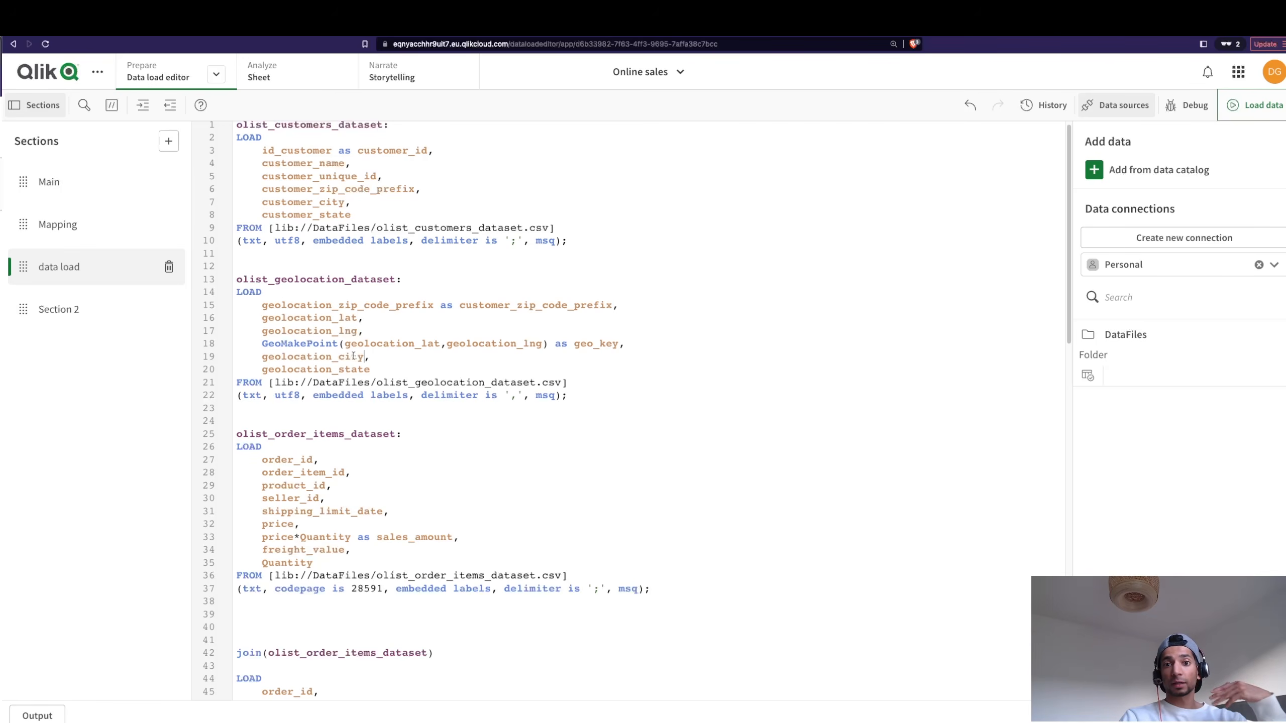
# Look through the sheet's list of available fields for the geolocation fields.
pyautogui.click(294, 73)
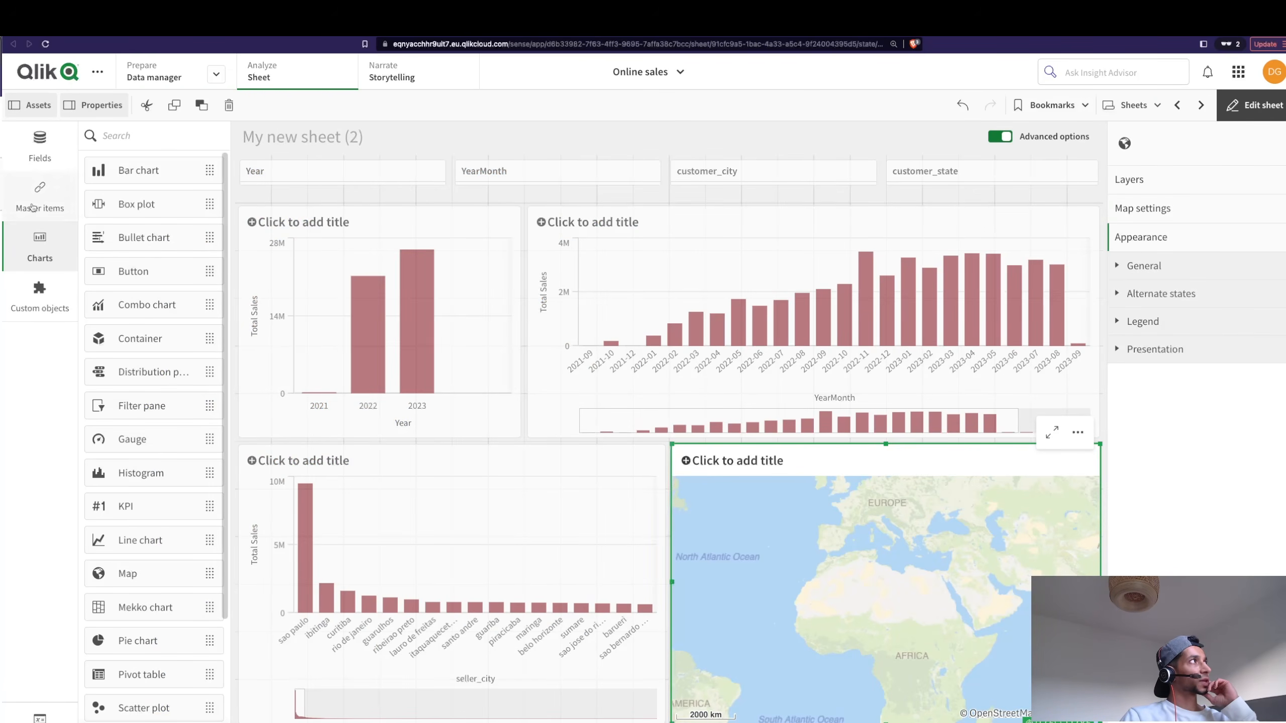
pyautogui.click(40, 147)
pyautogui.scroll(-3, 166, 355)
pyautogui.scroll(-10, 167, 354)
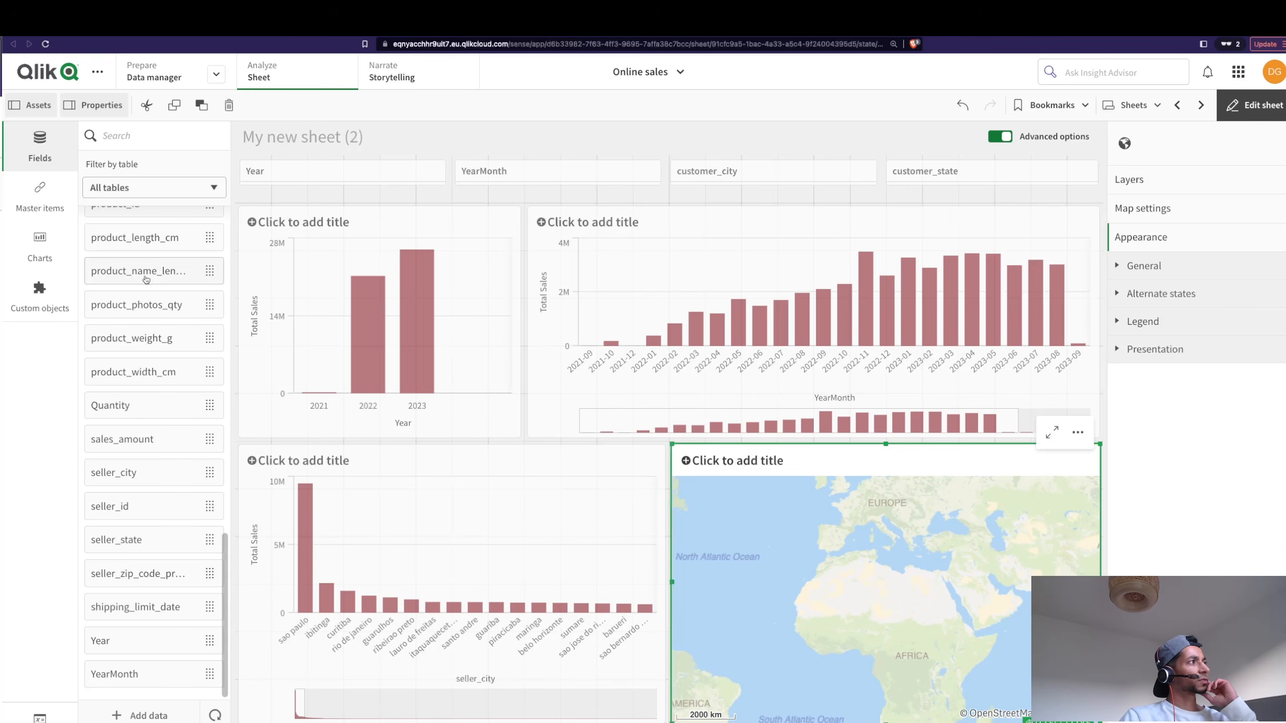
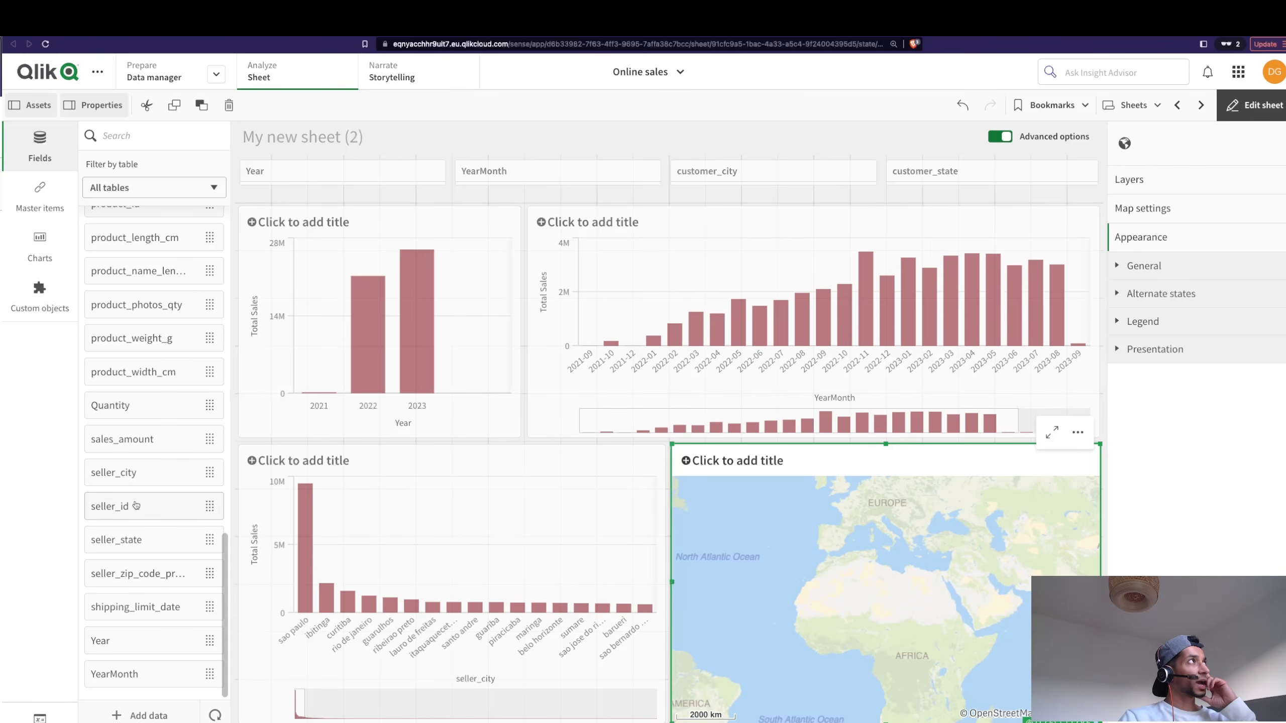
pyautogui.scroll(1, 136, 505)
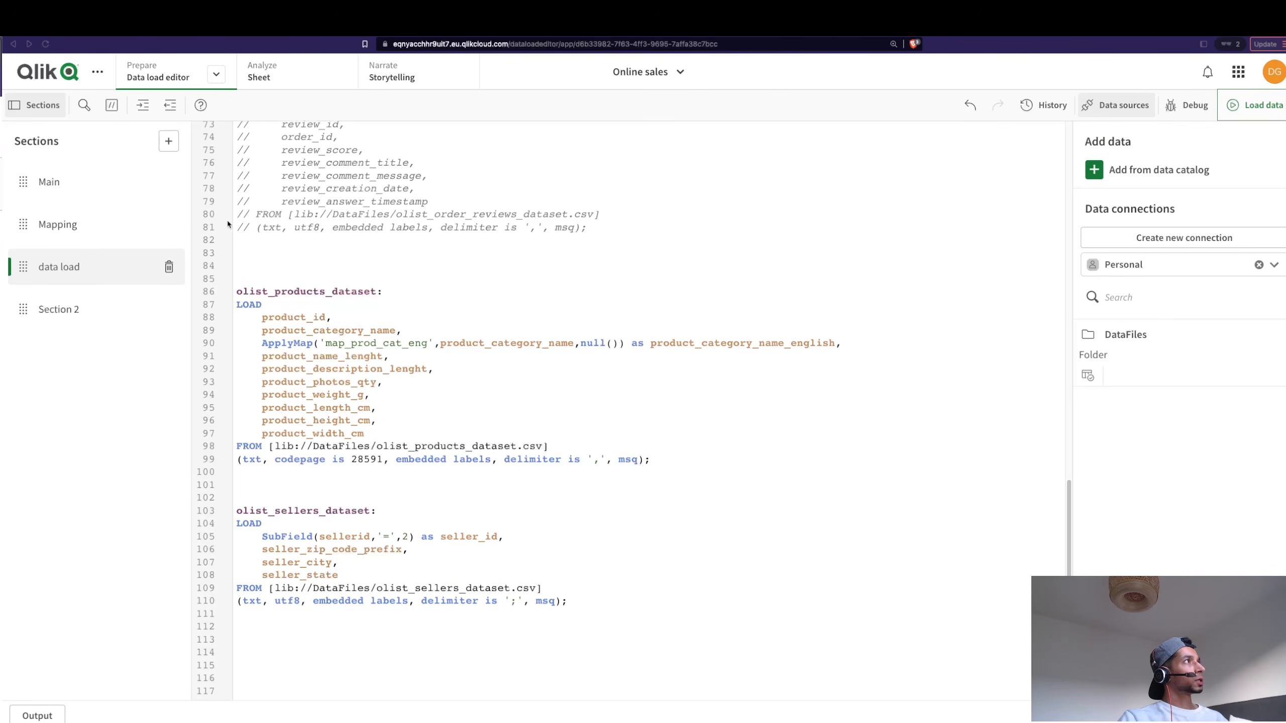
# Start a Tag Field statement on a new line below the olist_geolocation_dataset load in the data load script.
pyautogui.scroll(15, 430, 366)
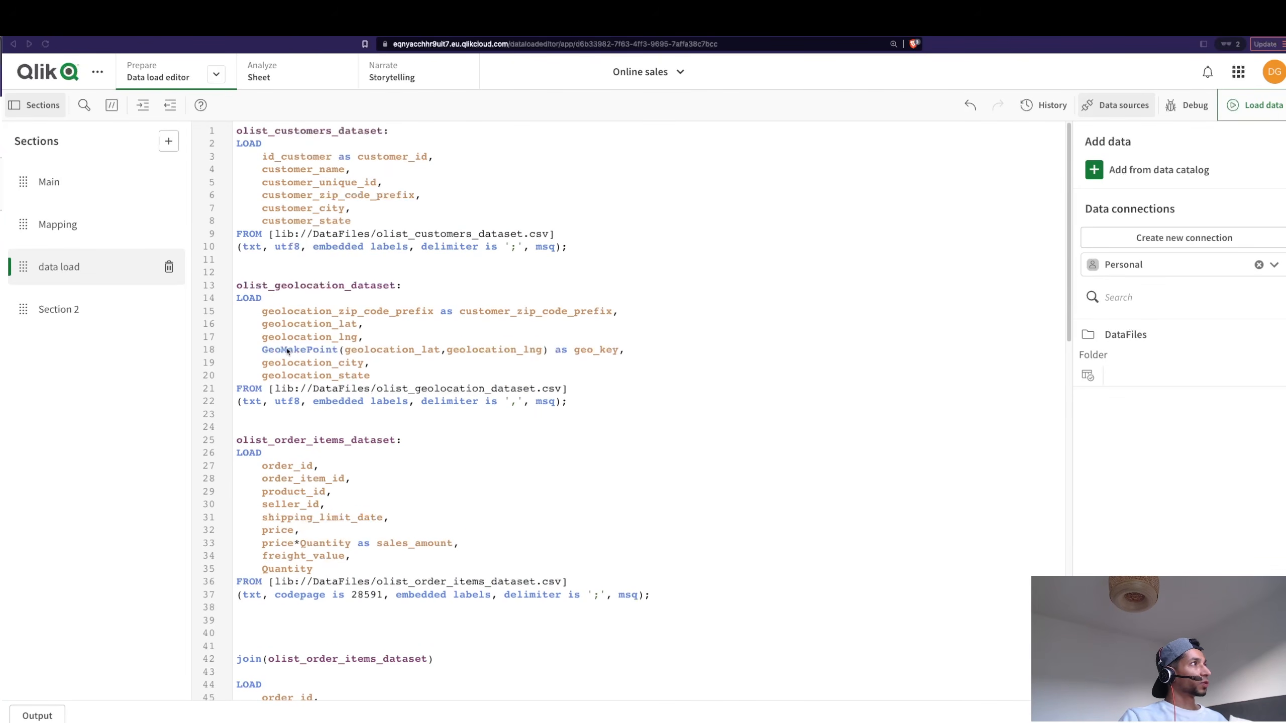
pyautogui.click(278, 429)
pyautogui.press('Return')
pyautogui.press('Up')
pyautogui.write('tag fiel')
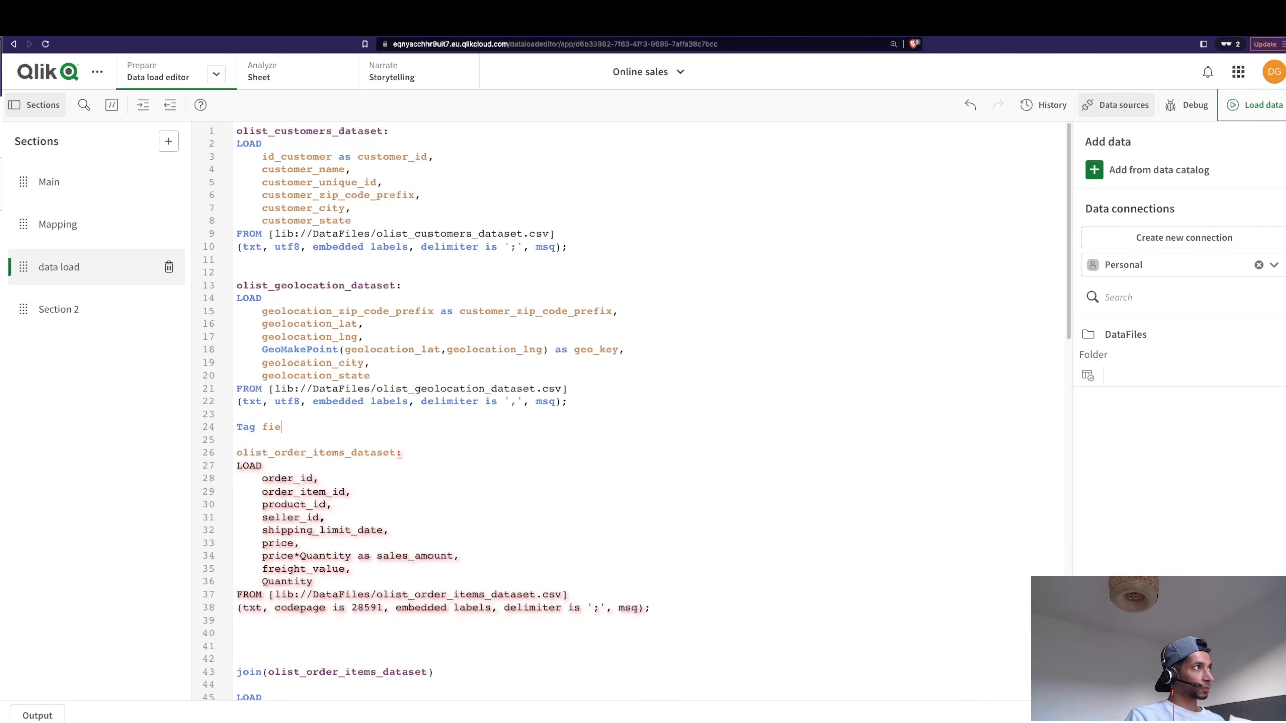
pyautogui.press('Return')
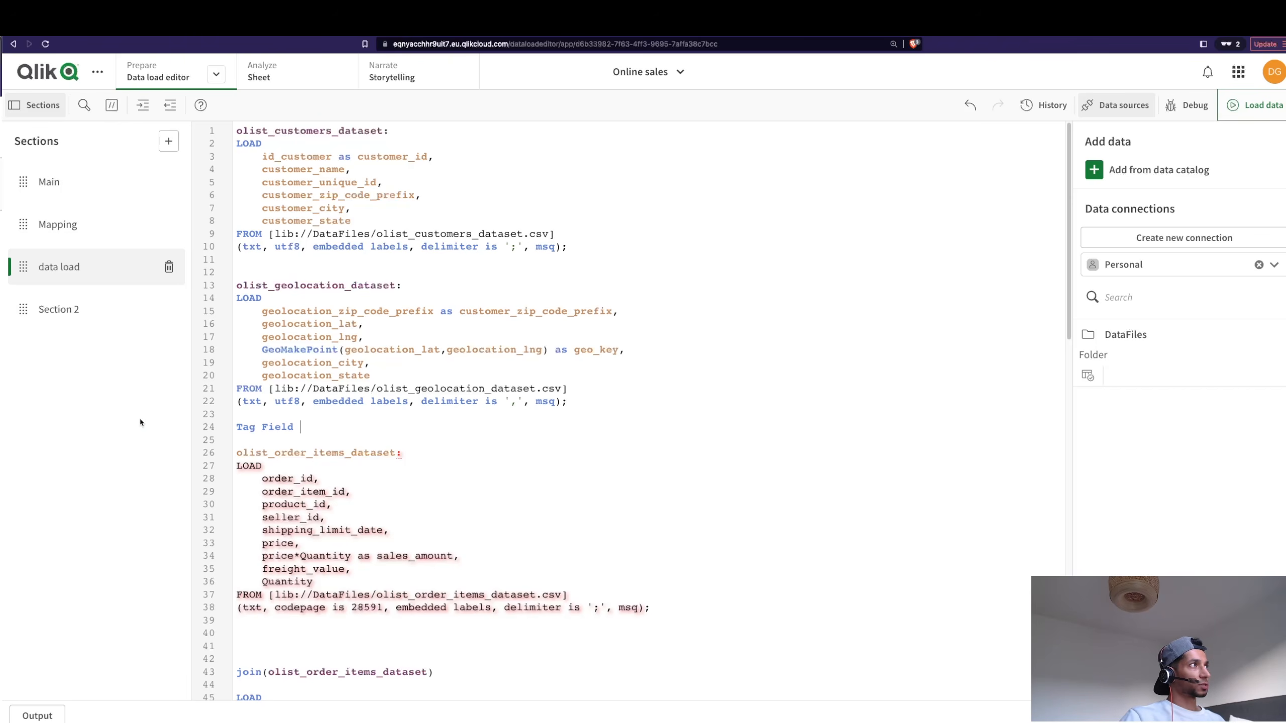
# Complete the Tag Field statement so it tags geolocation_city with $geoname, ending with a semicolon.
pyautogui.doubleClick(284, 363)
pyautogui.hotkey('ctrl', 'c')
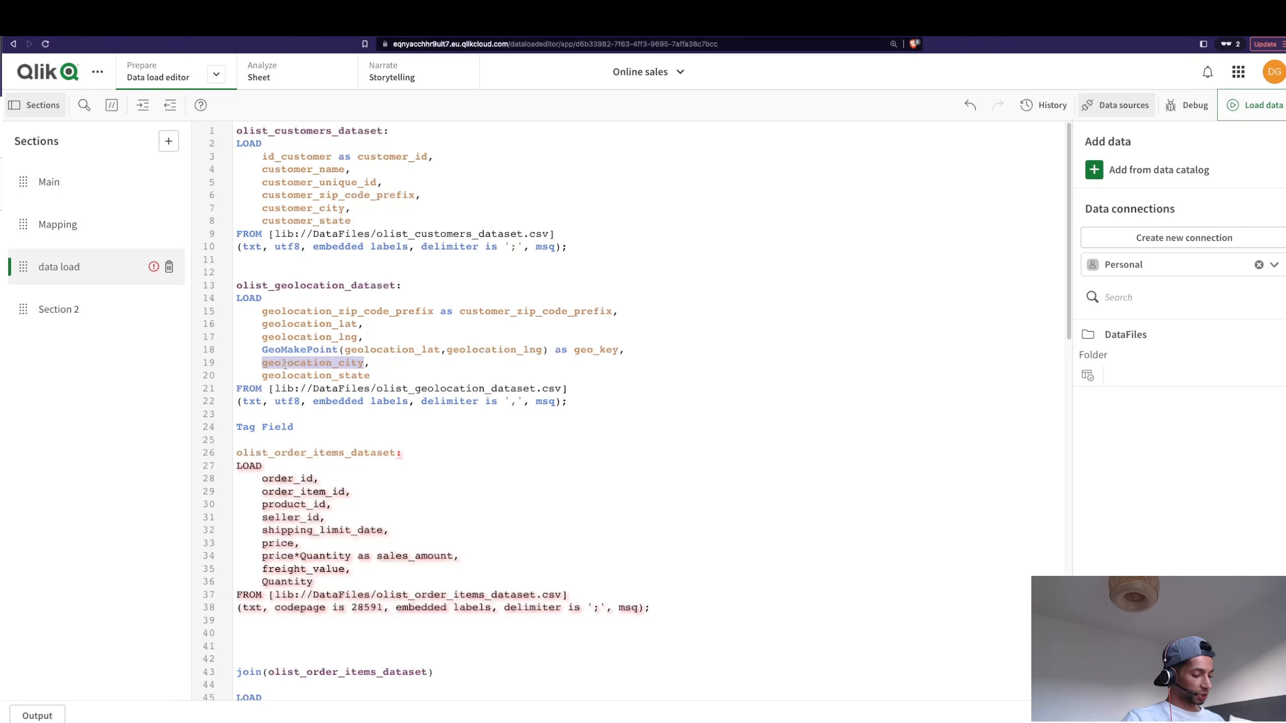
pyautogui.click(318, 426)
pyautogui.hotkey('ctrl', 'space')
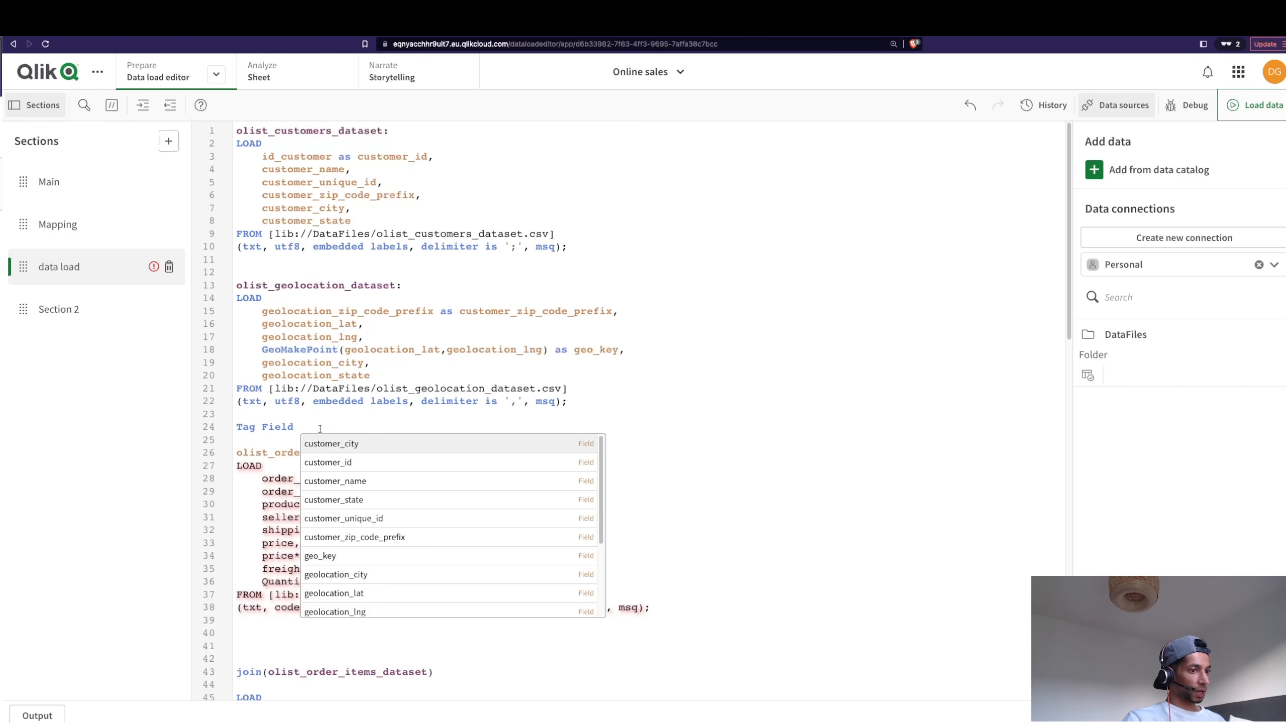
pyautogui.hotkey('ctrl', 'v')
pyautogui.write('with $geoname;')
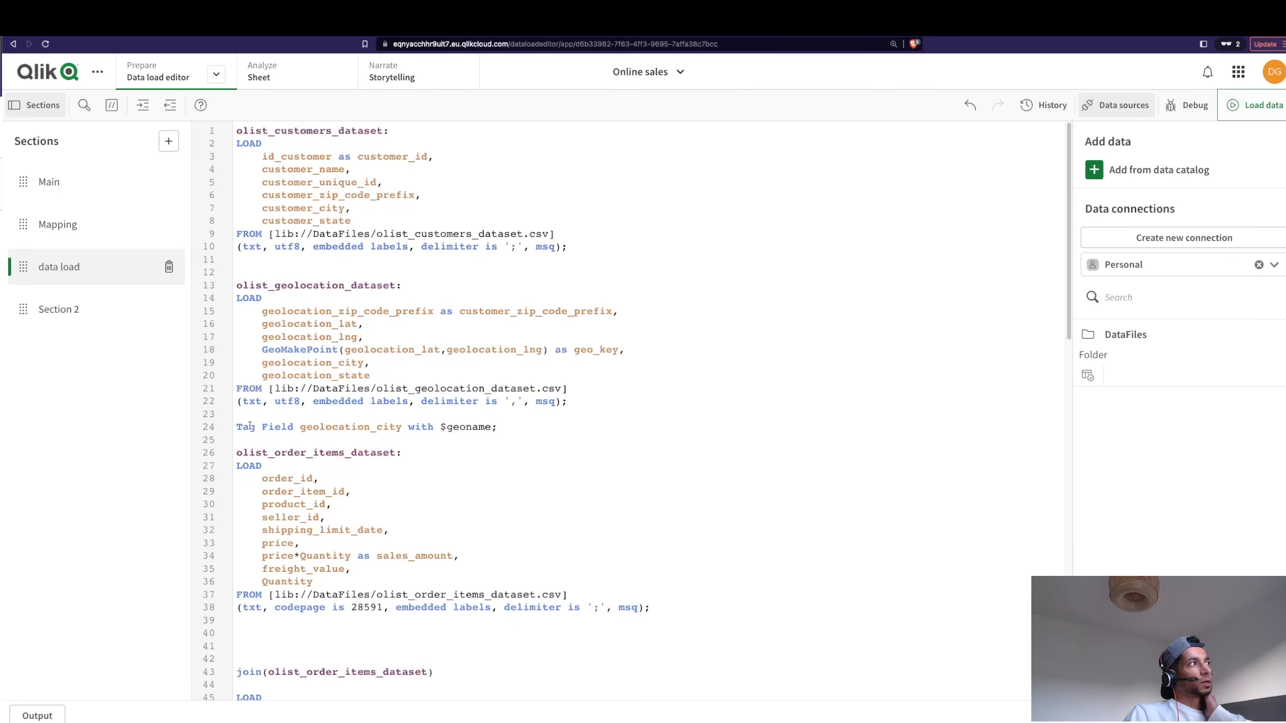
# Review the GeoMakePoint line with its geo_key alias and the tag statement for geolocation_city in the load script.
pyautogui.moveTo(236, 427); pyautogui.dragTo(510, 431)
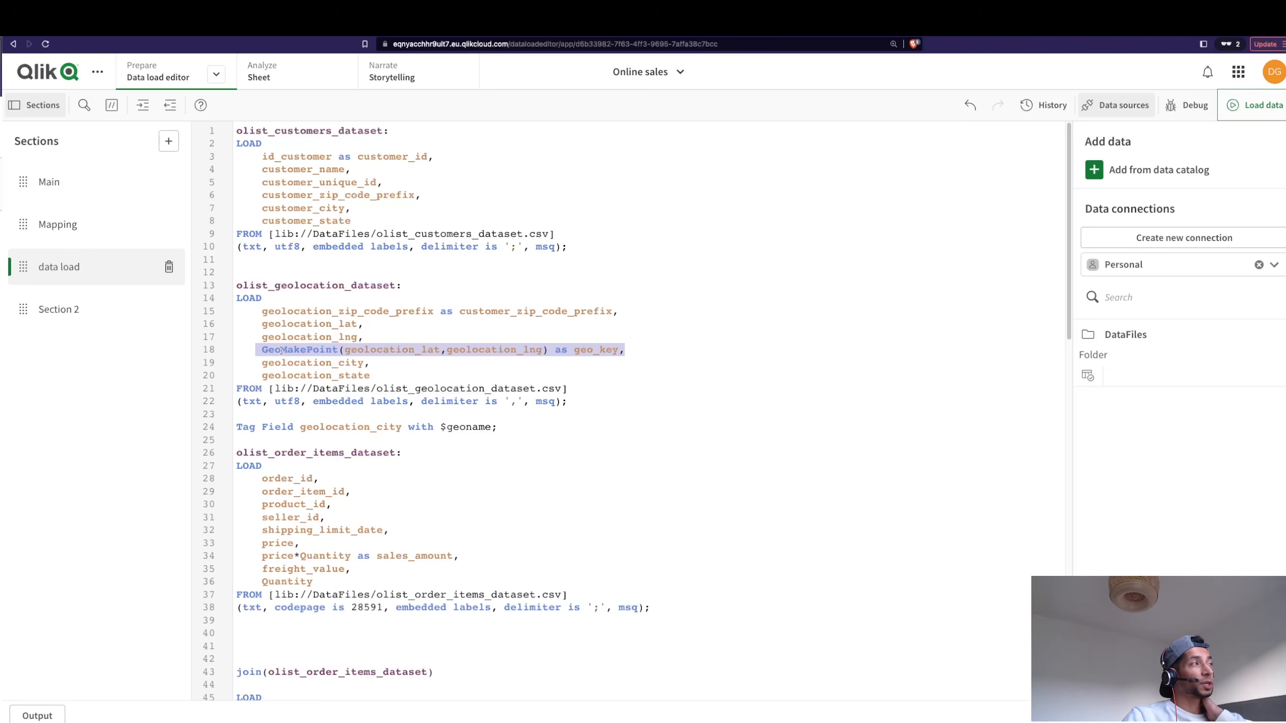
pyautogui.click(389, 351)
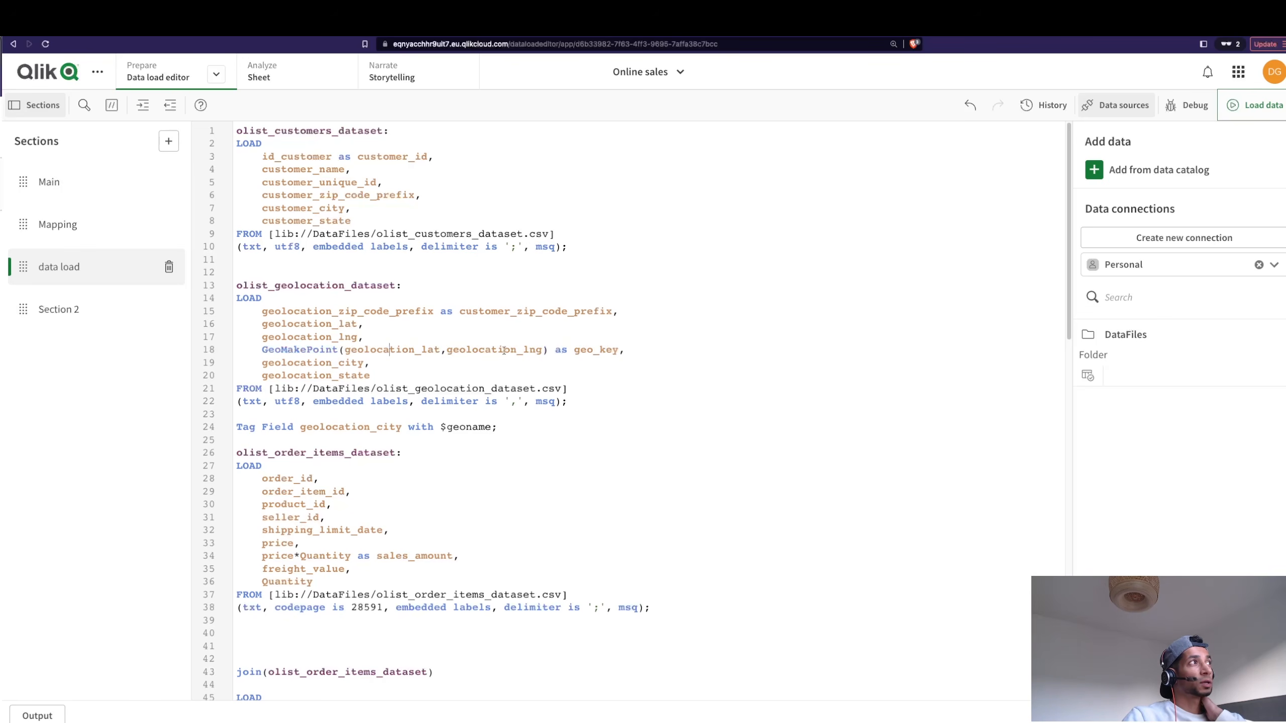
pyautogui.doubleClick(602, 350)
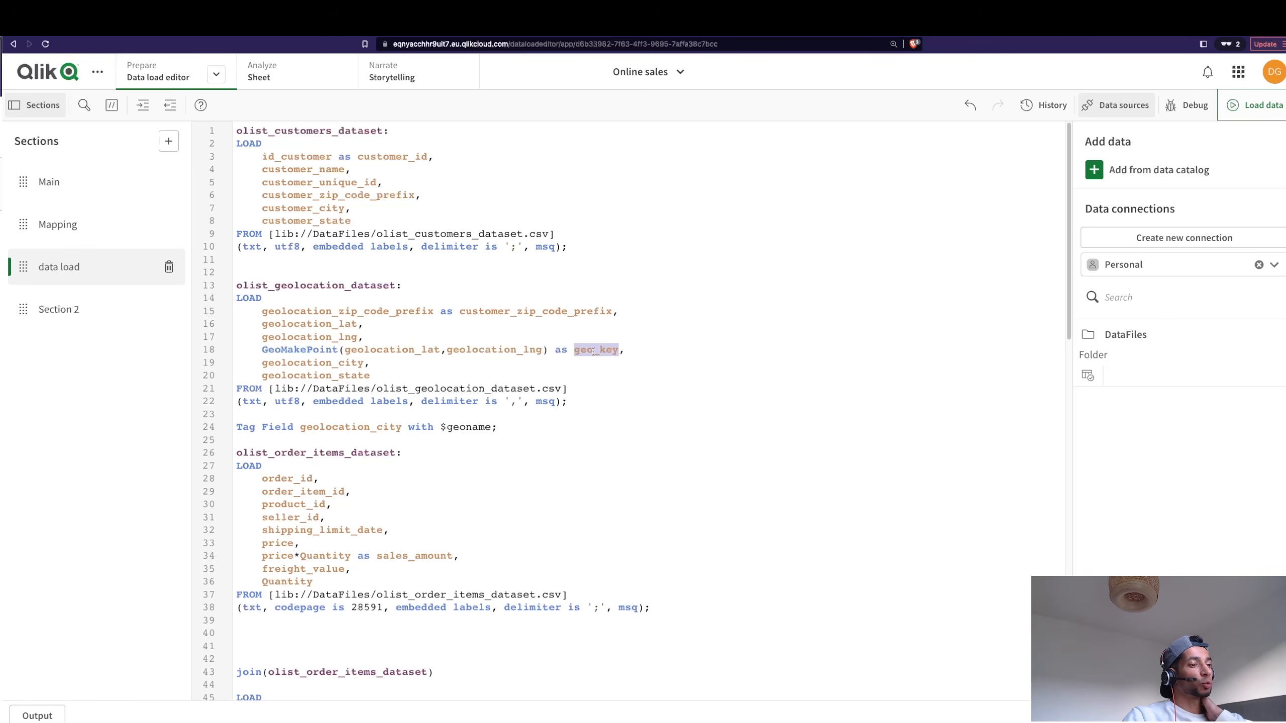
pyautogui.doubleClick(311, 363)
pyautogui.doubleClick(319, 428)
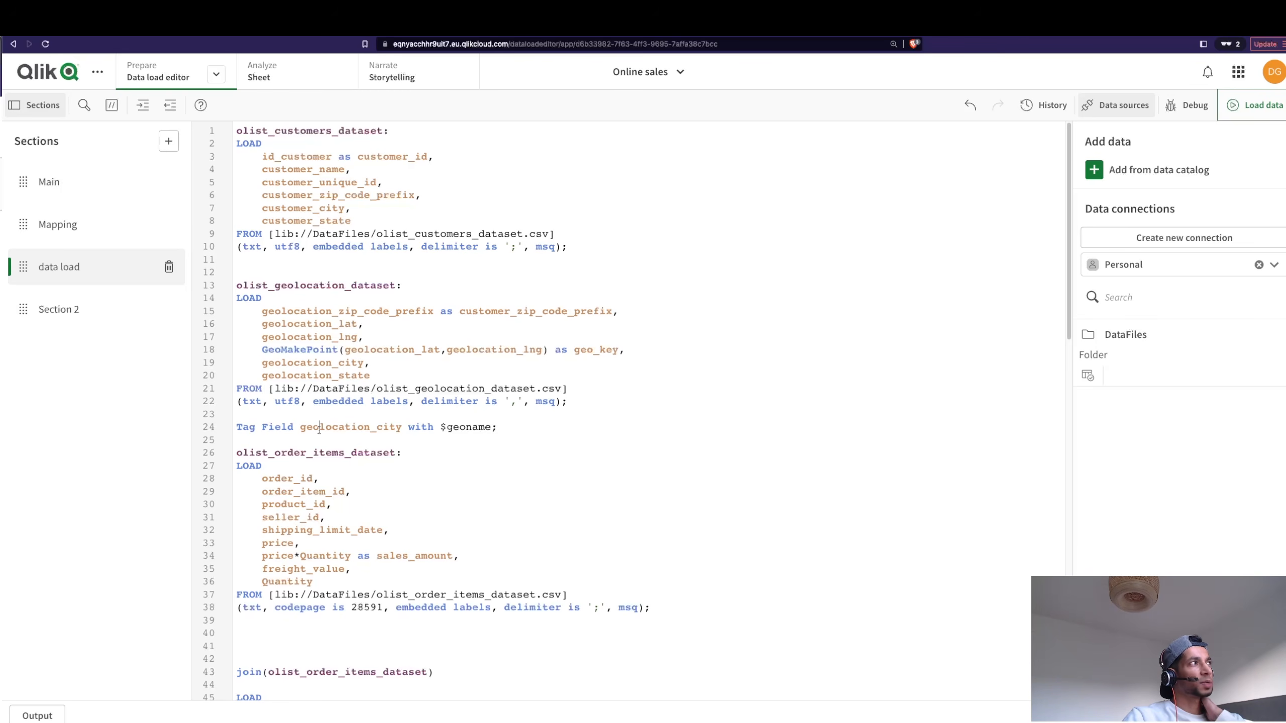
pyautogui.click(463, 429)
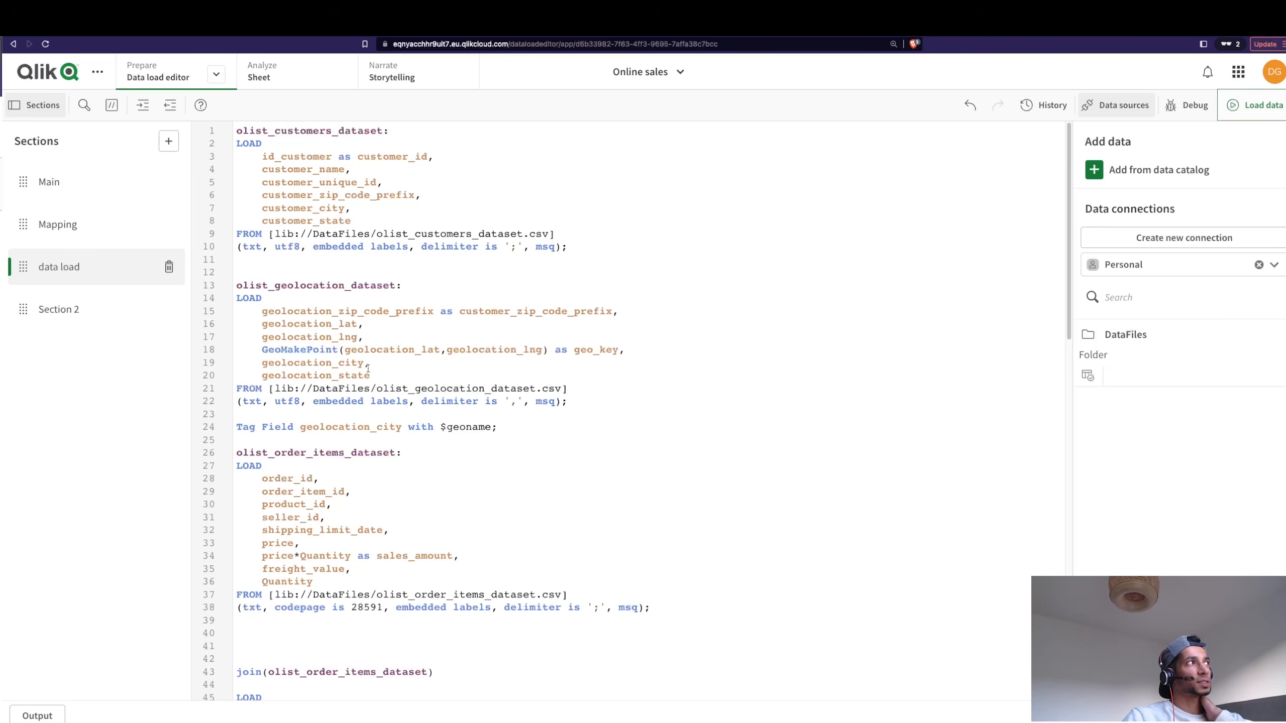
pyautogui.moveTo(369, 362); pyautogui.dragTo(263, 365)
# Load the data with the updated script and check the geo_key and geolocation_city fields on the sheet.
pyautogui.click(1255, 105)
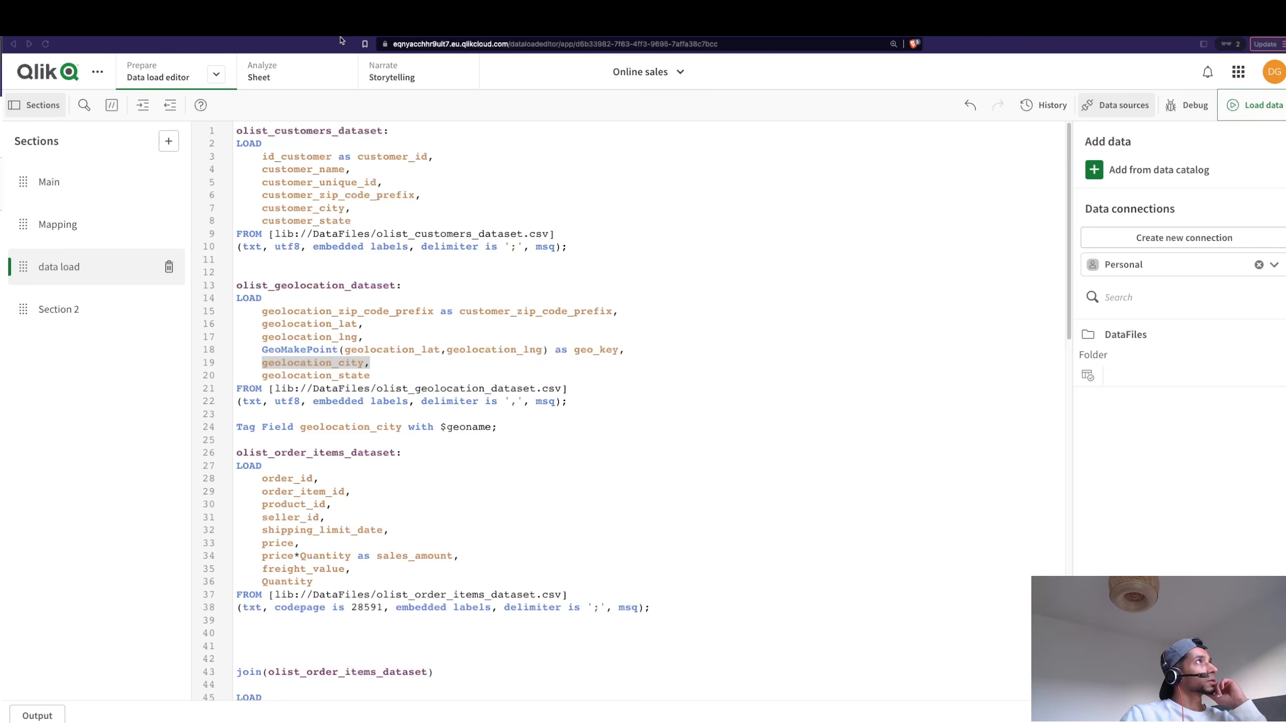
pyautogui.click(304, 67)
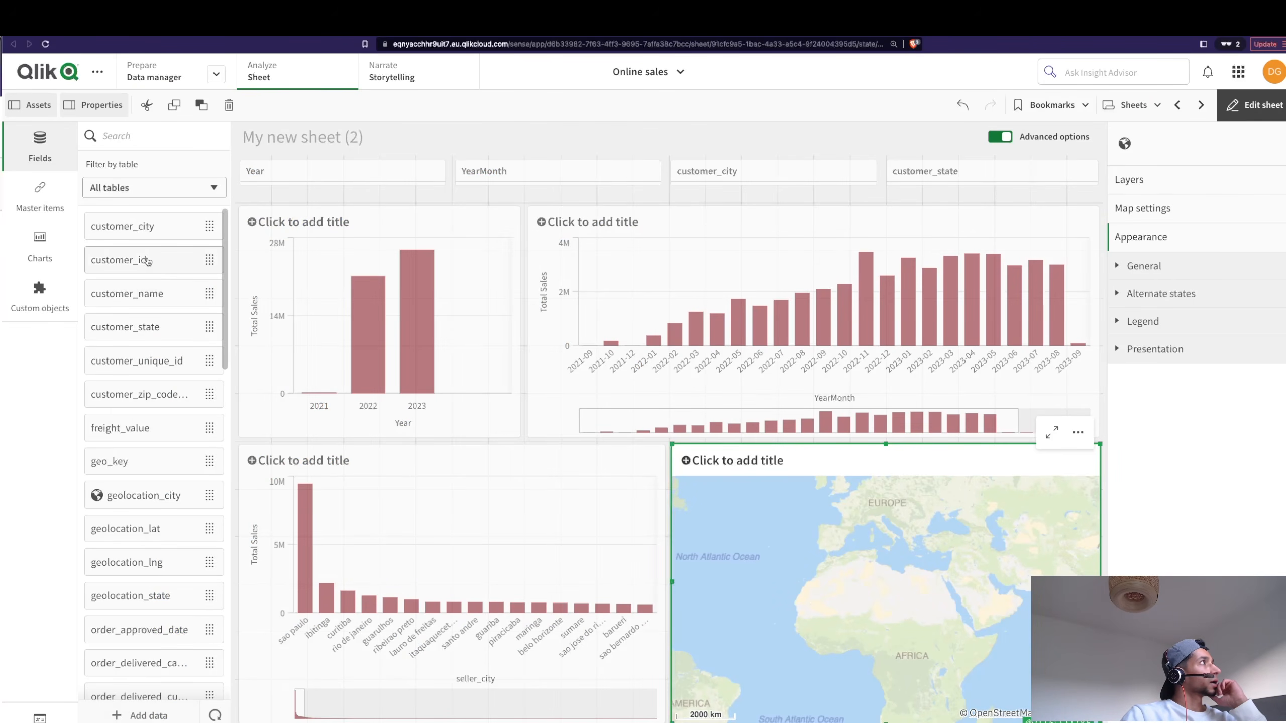
pyautogui.scroll(-2, 154, 374)
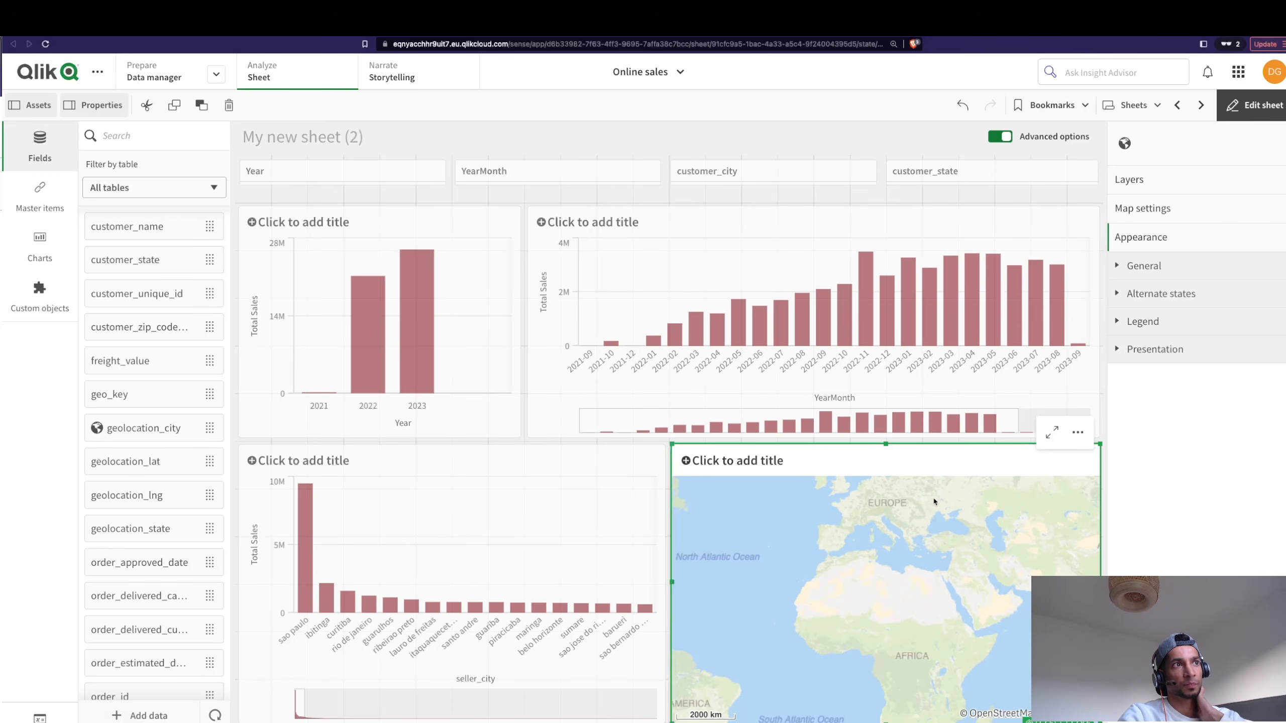
# Add a point layer to the map with geolocation_city as its point dimension.
pyautogui.click(1134, 182)
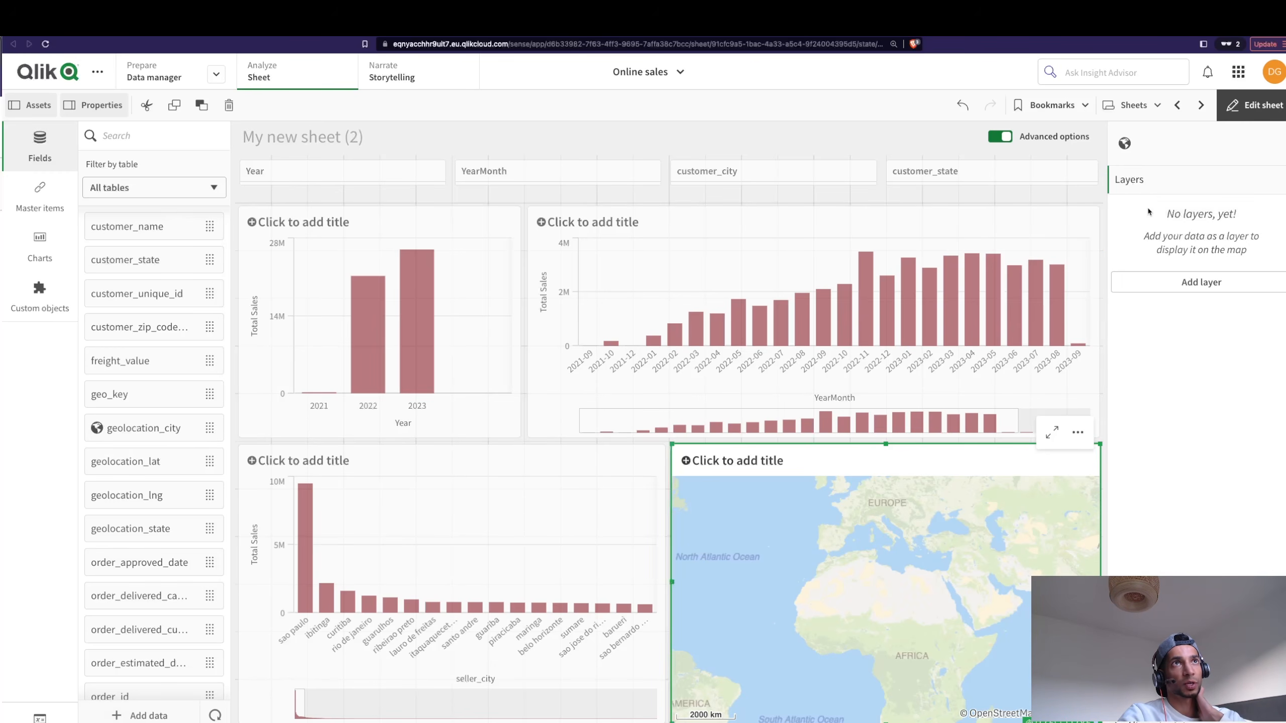
pyautogui.click(1210, 289)
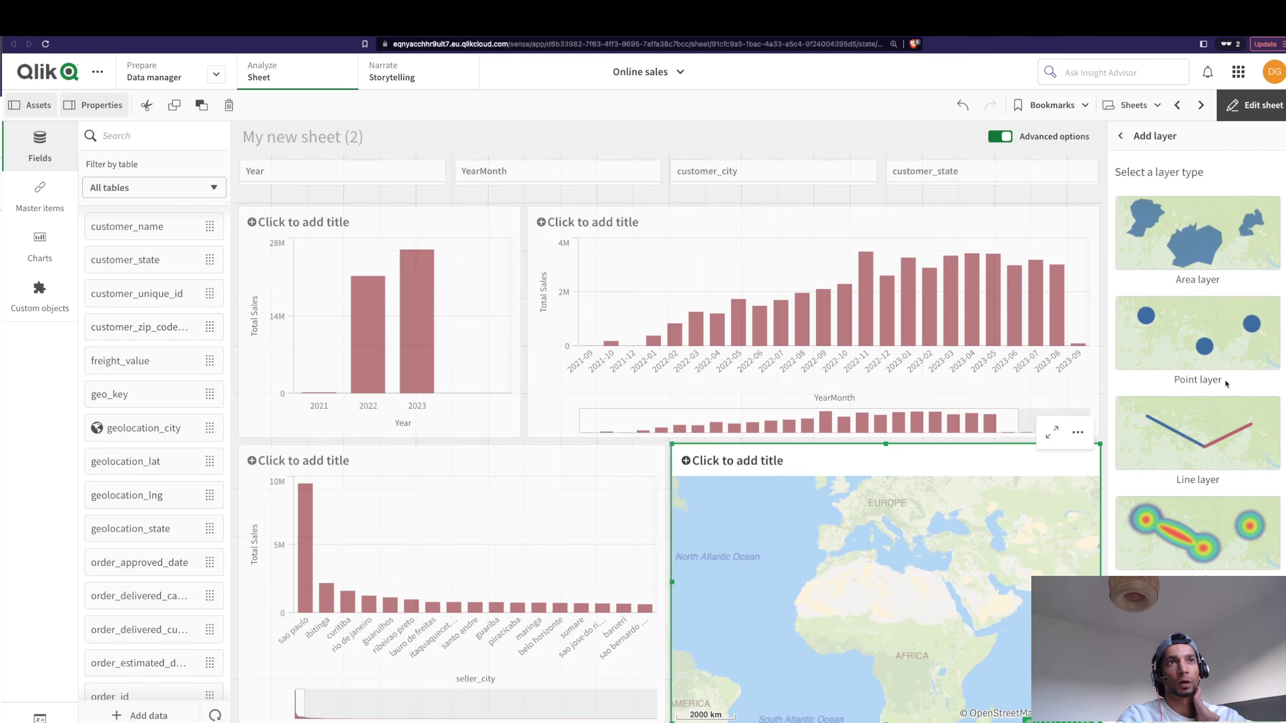
pyautogui.click(1213, 340)
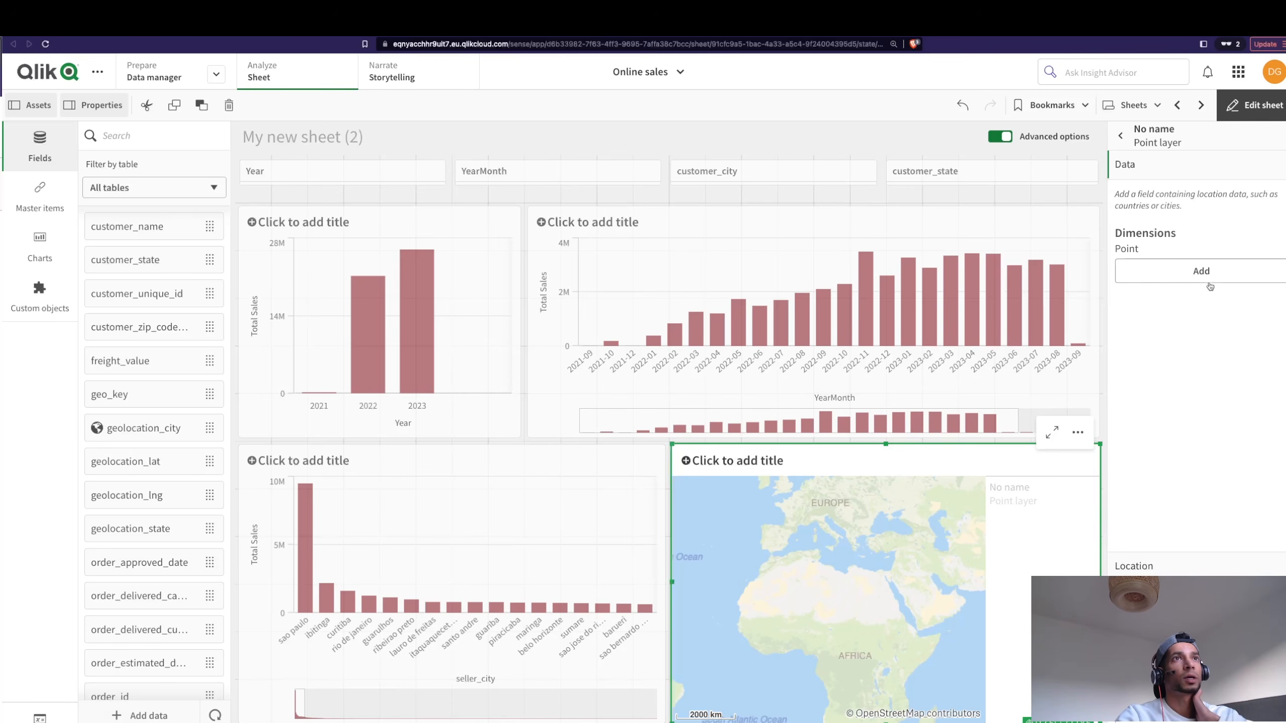
pyautogui.click(1164, 276)
pyautogui.scroll(-3, 1185, 416)
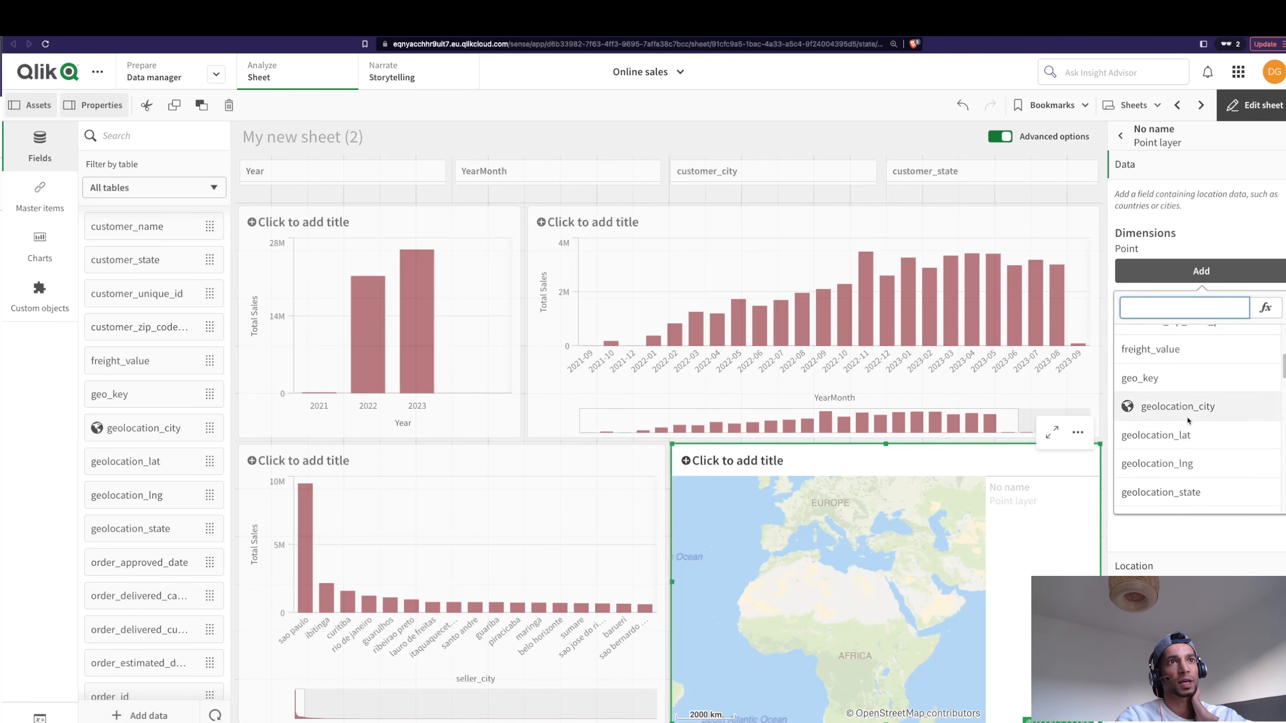
pyautogui.click(1189, 419)
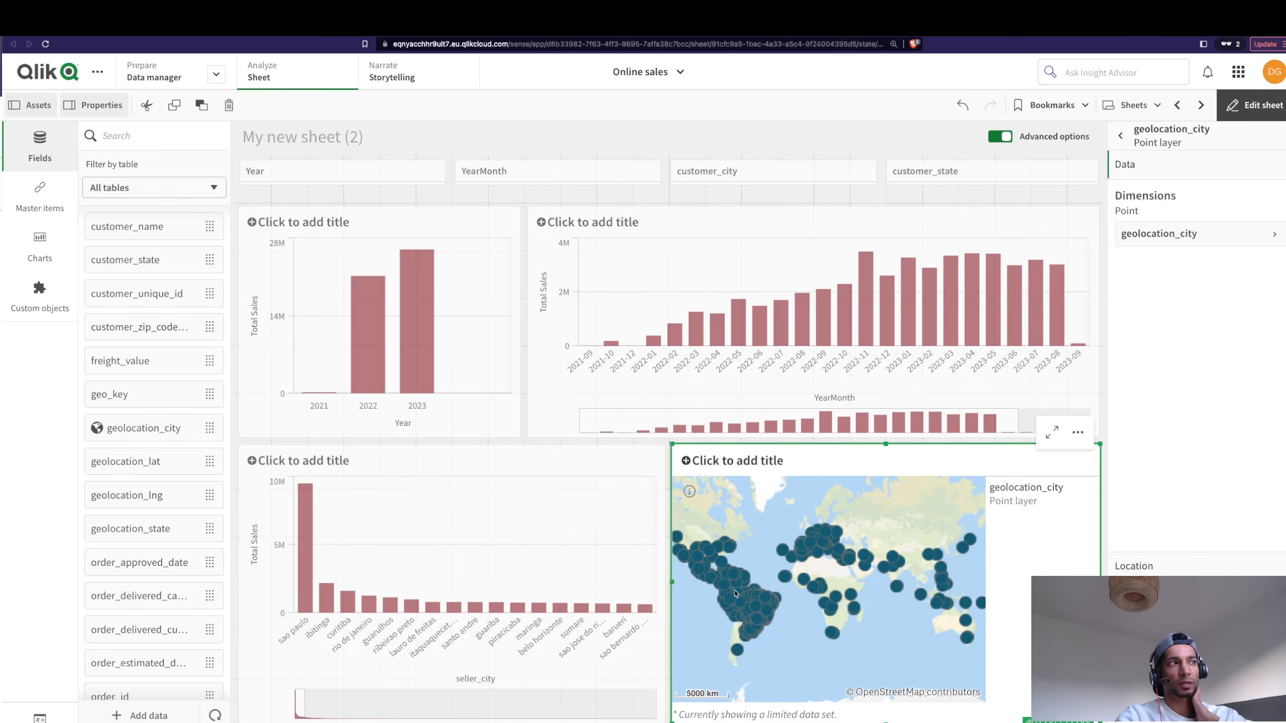
# Inspect the spread of points on the map and set the point layer's location field to geo_key.
pyautogui.scroll(2, 858, 606)
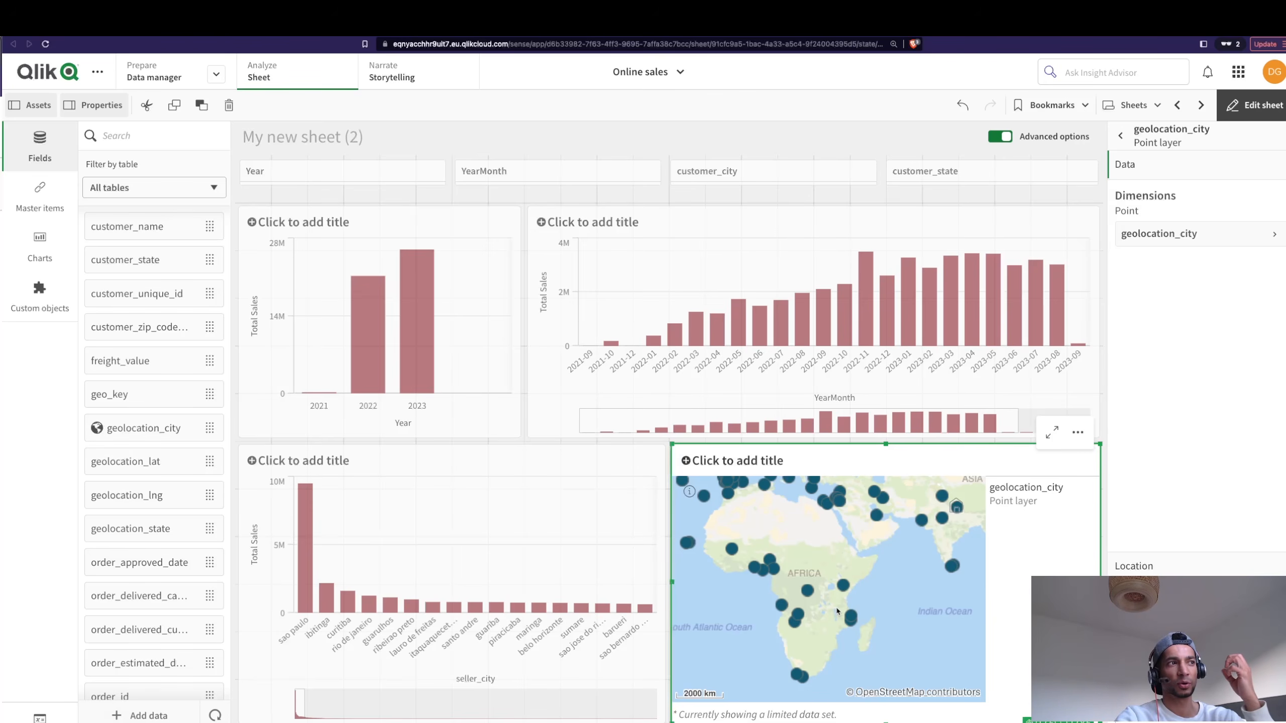
pyautogui.scroll(1, 837, 611)
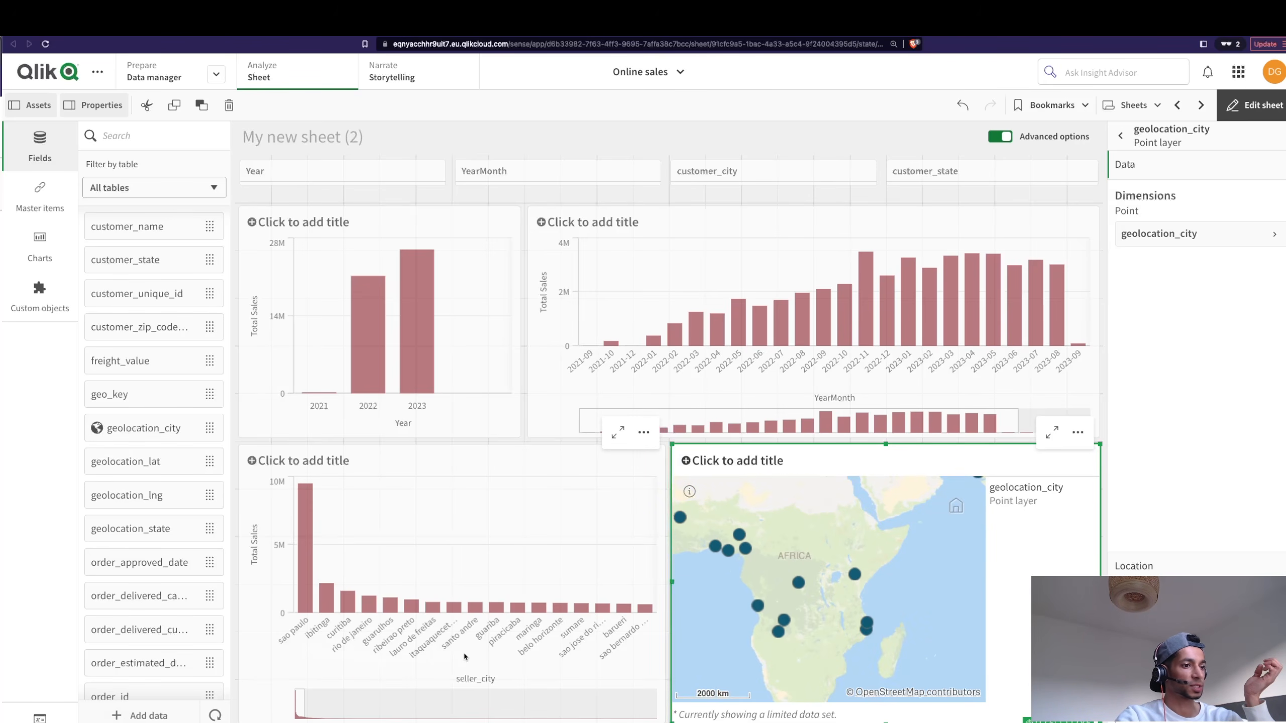
pyautogui.scroll(-1, 817, 598)
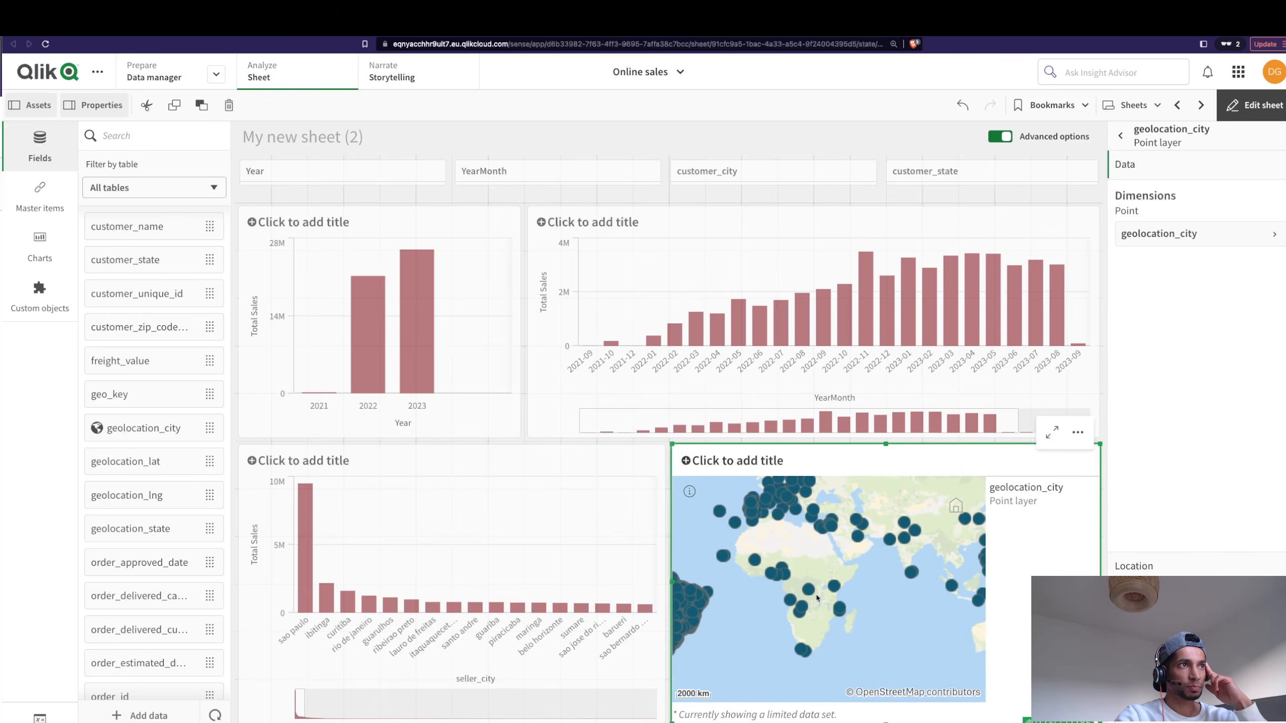
pyautogui.scroll(-1, 890, 537)
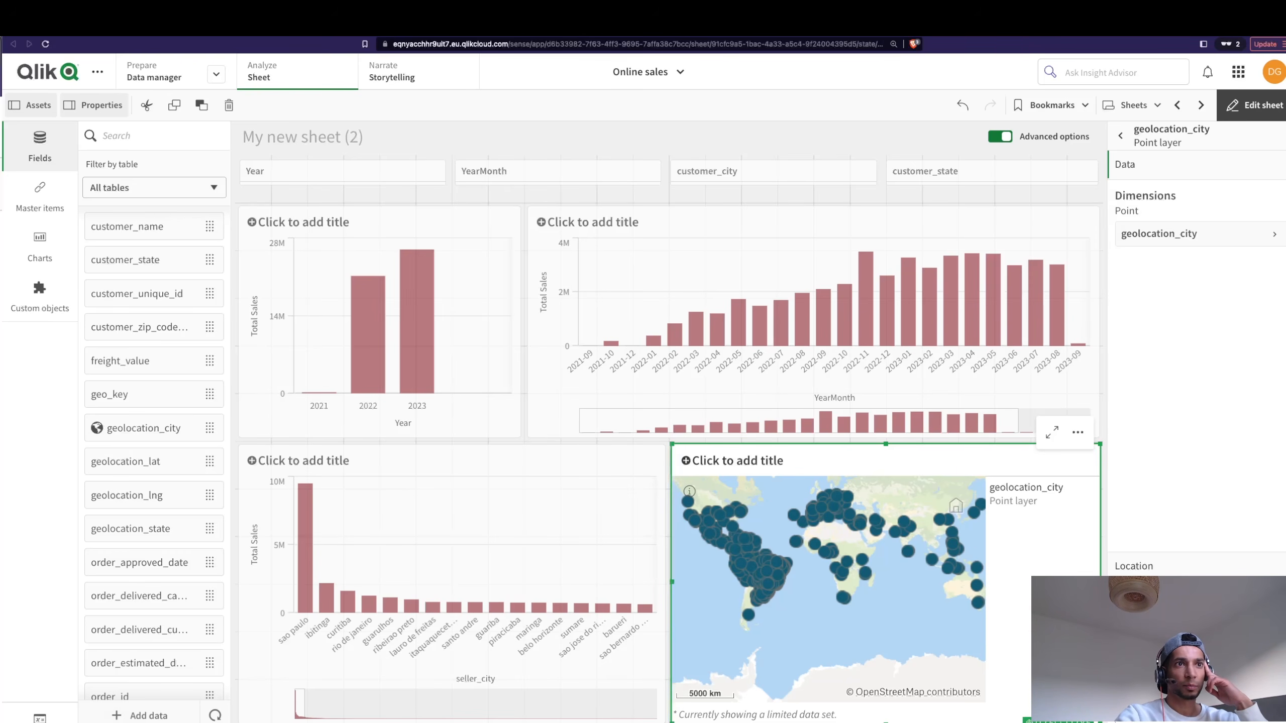
pyautogui.click(1131, 567)
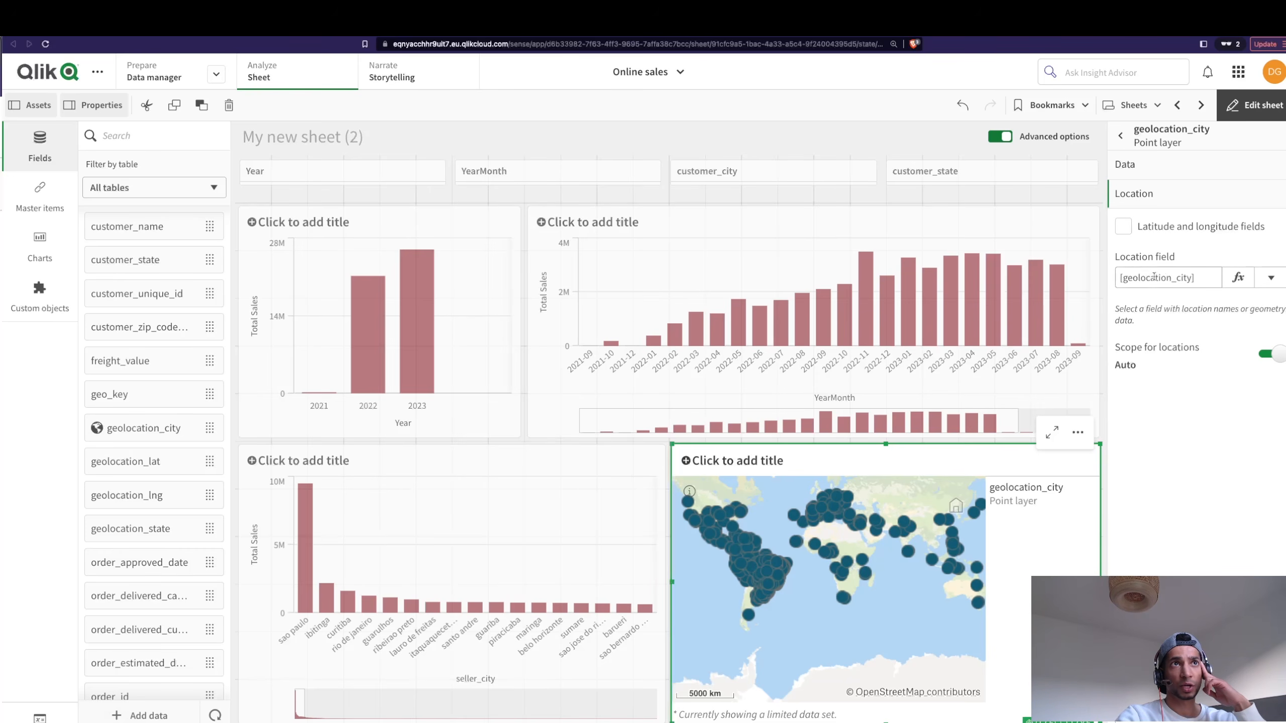
pyautogui.click(1272, 284)
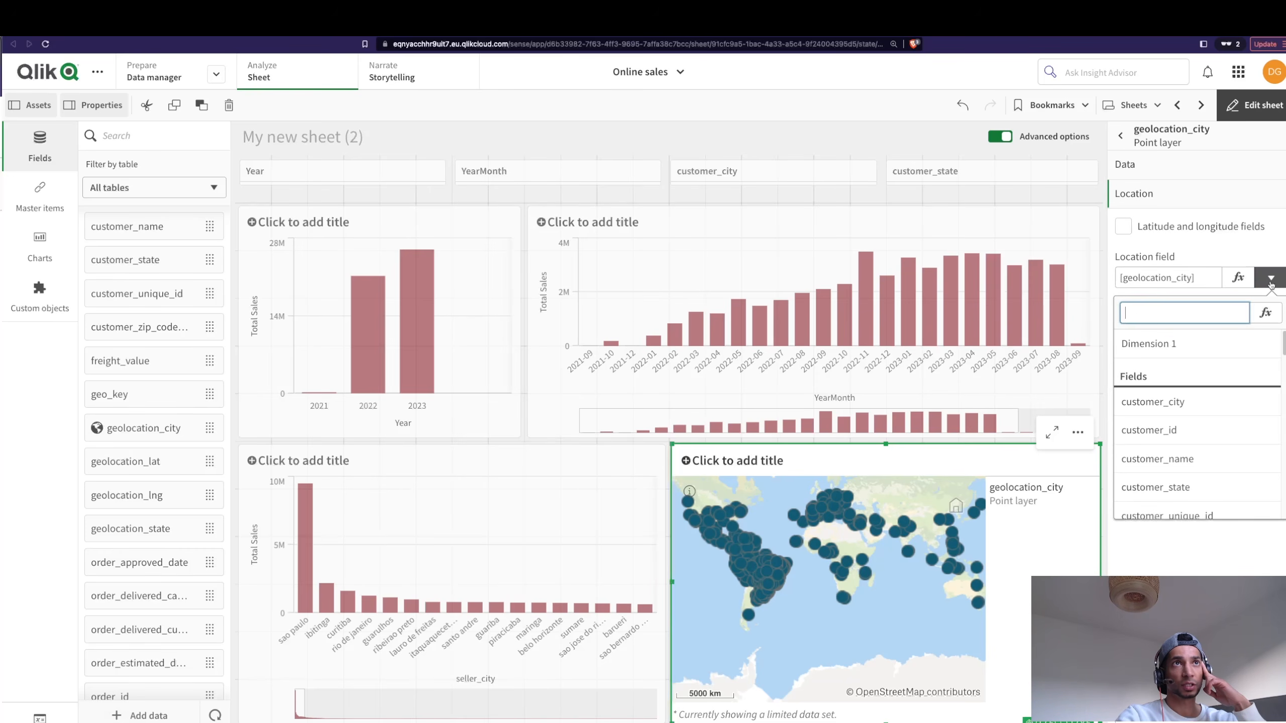
pyautogui.scroll(-5, 1194, 461)
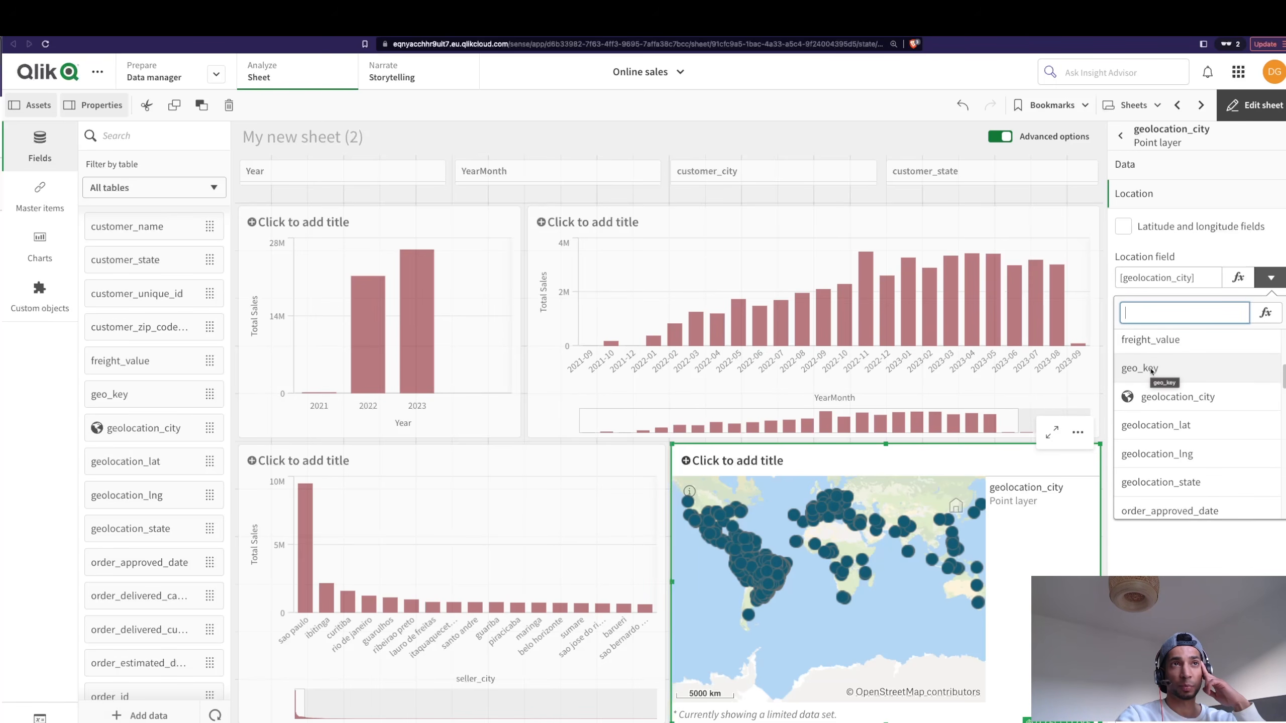
pyautogui.click(1139, 368)
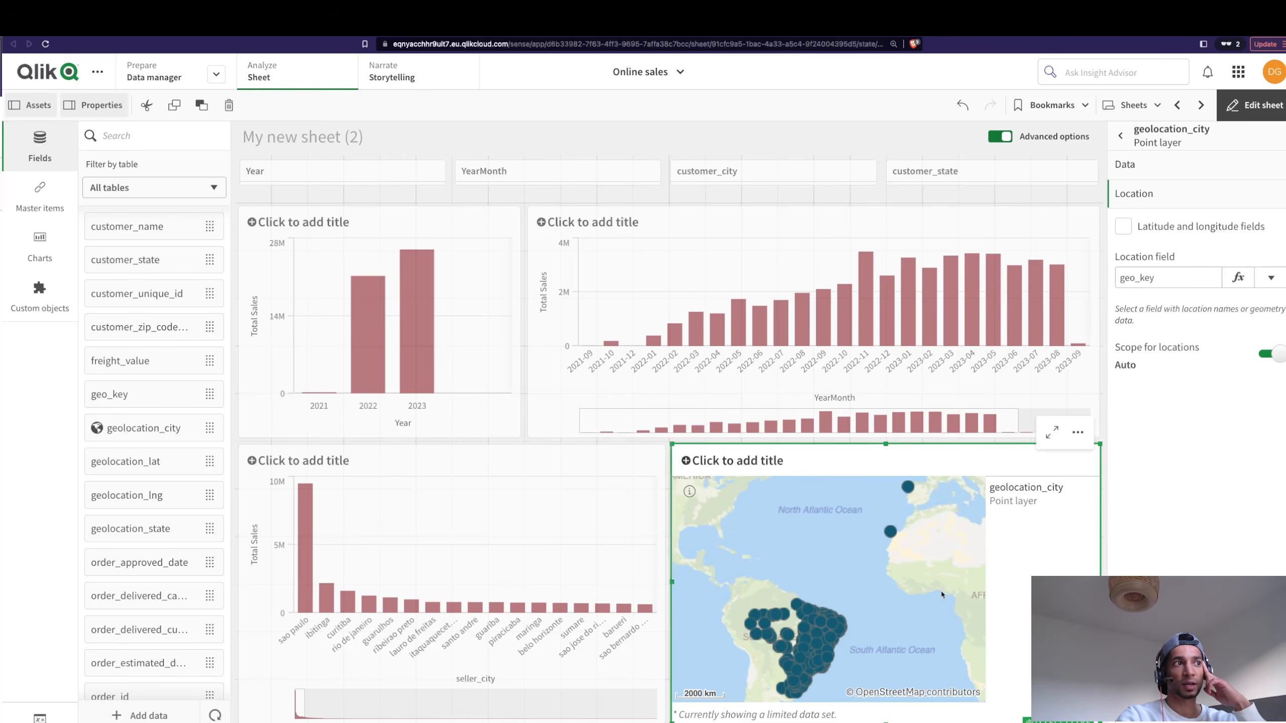
# Inspect the map points over South America and review the geolocation_city layer's location settings.
pyautogui.scroll(5, 780, 651)
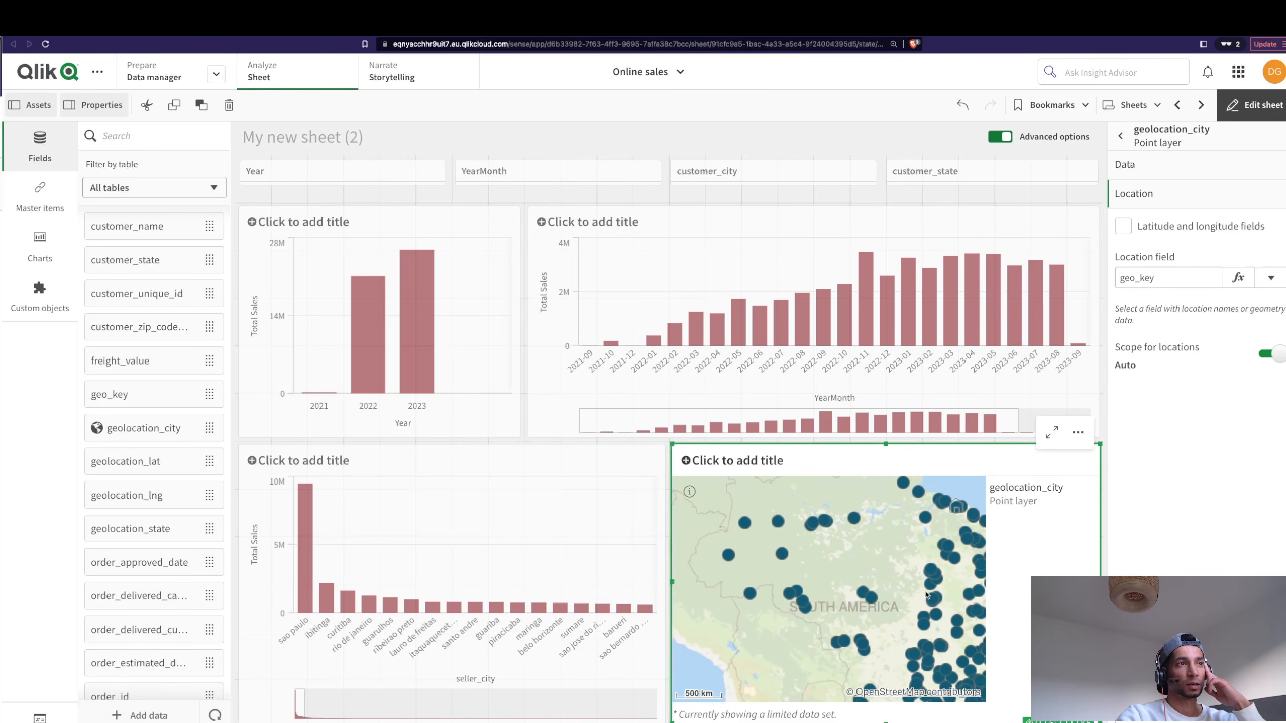
pyautogui.click(868, 562)
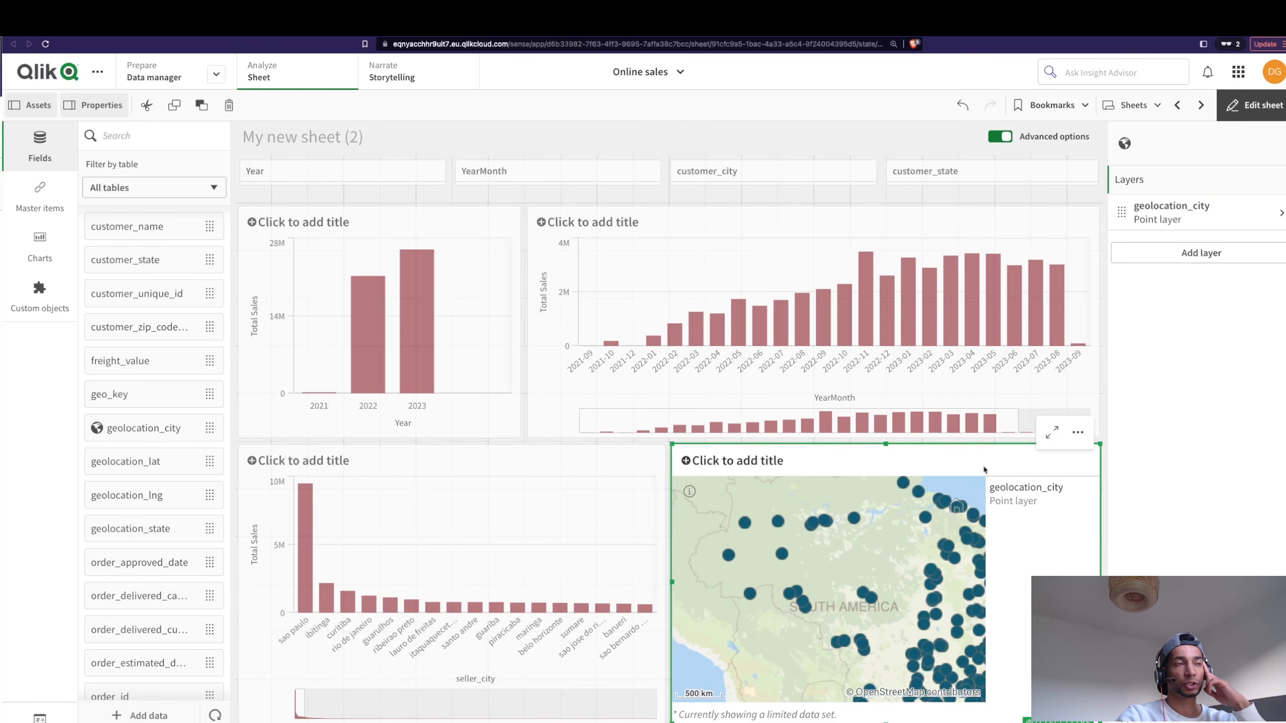
pyautogui.click(1157, 213)
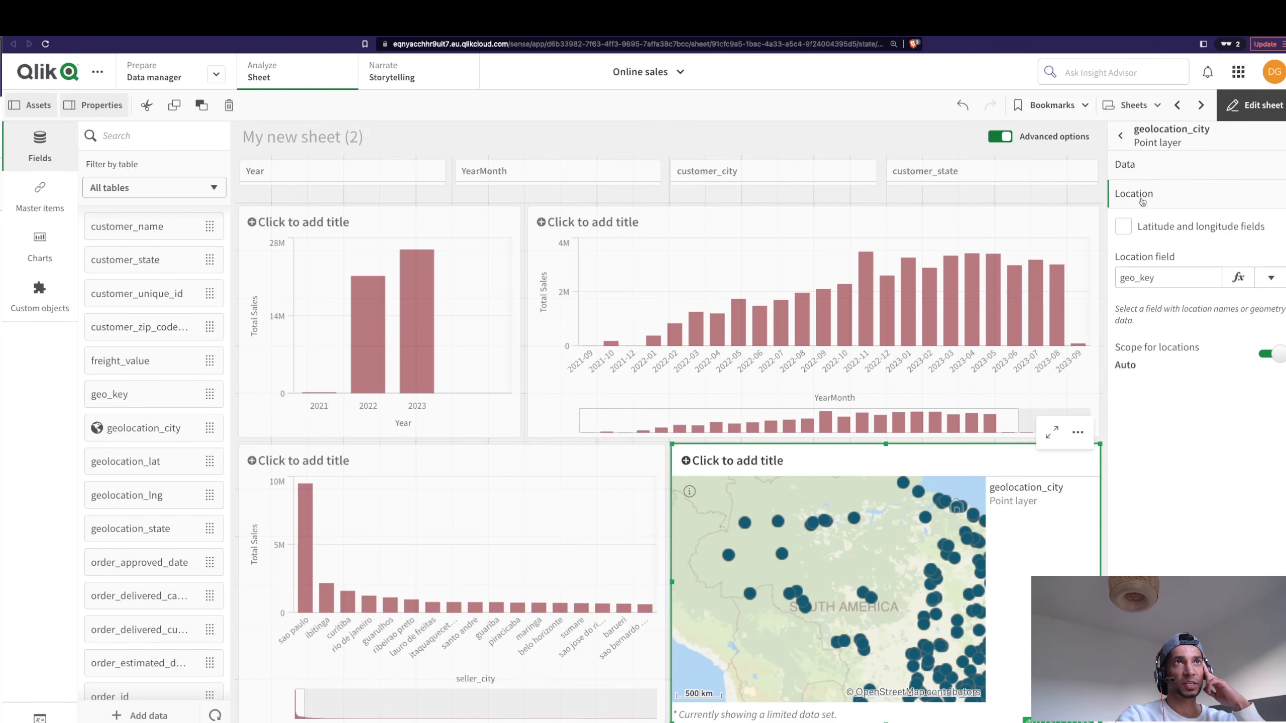
pyautogui.click(1120, 136)
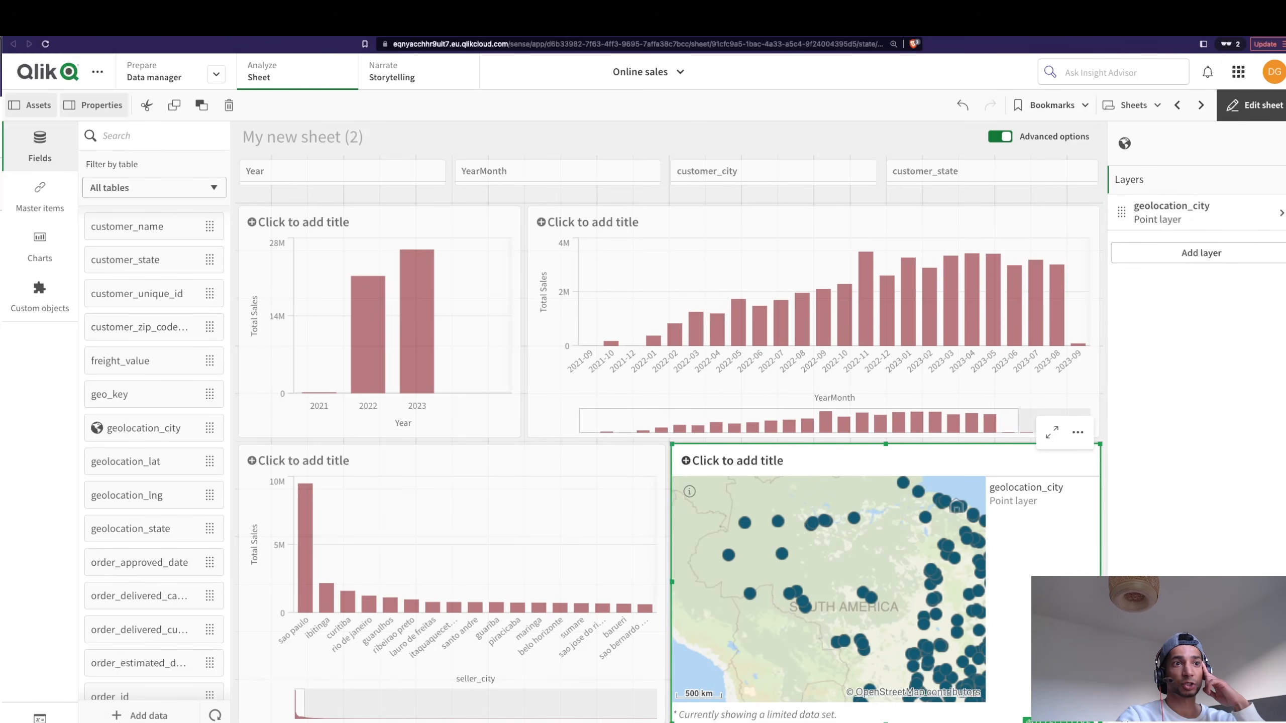
# Try locating the geolocation_city layer's points by latitude and longitude fields, and return to the single location field geo_key.
pyautogui.click(1221, 215)
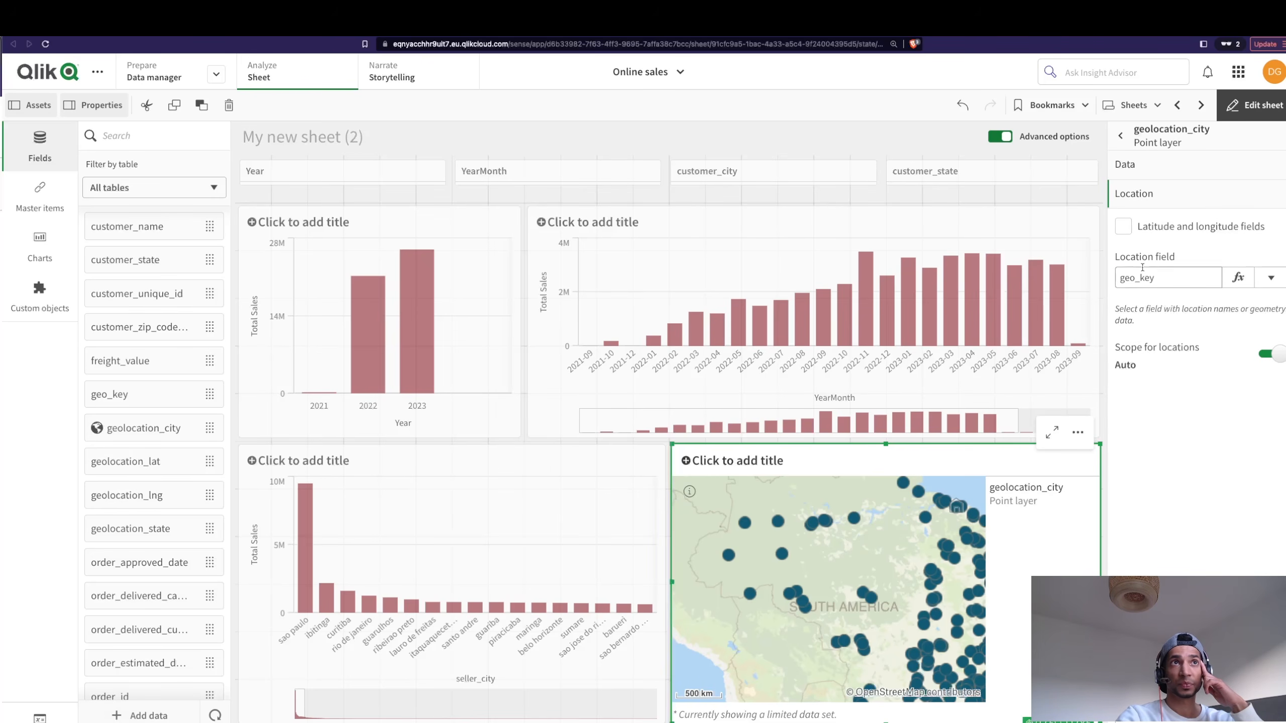
pyautogui.click(1116, 277)
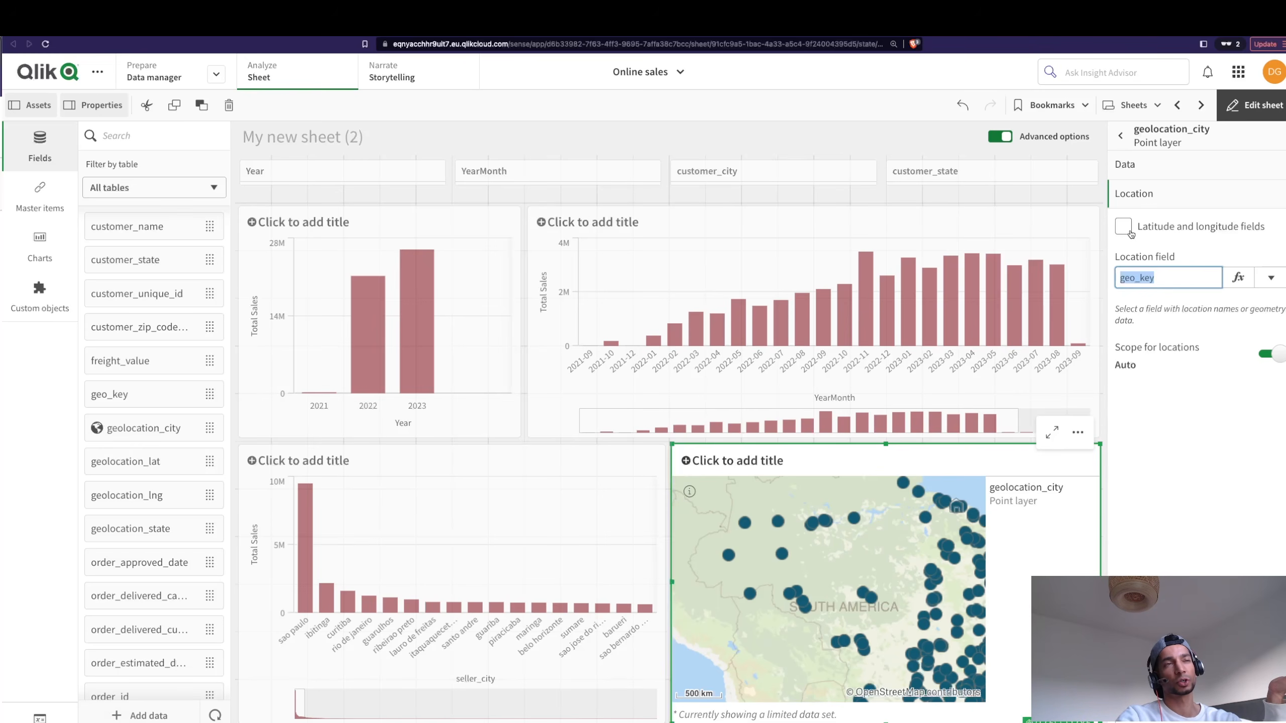
pyautogui.click(1129, 231)
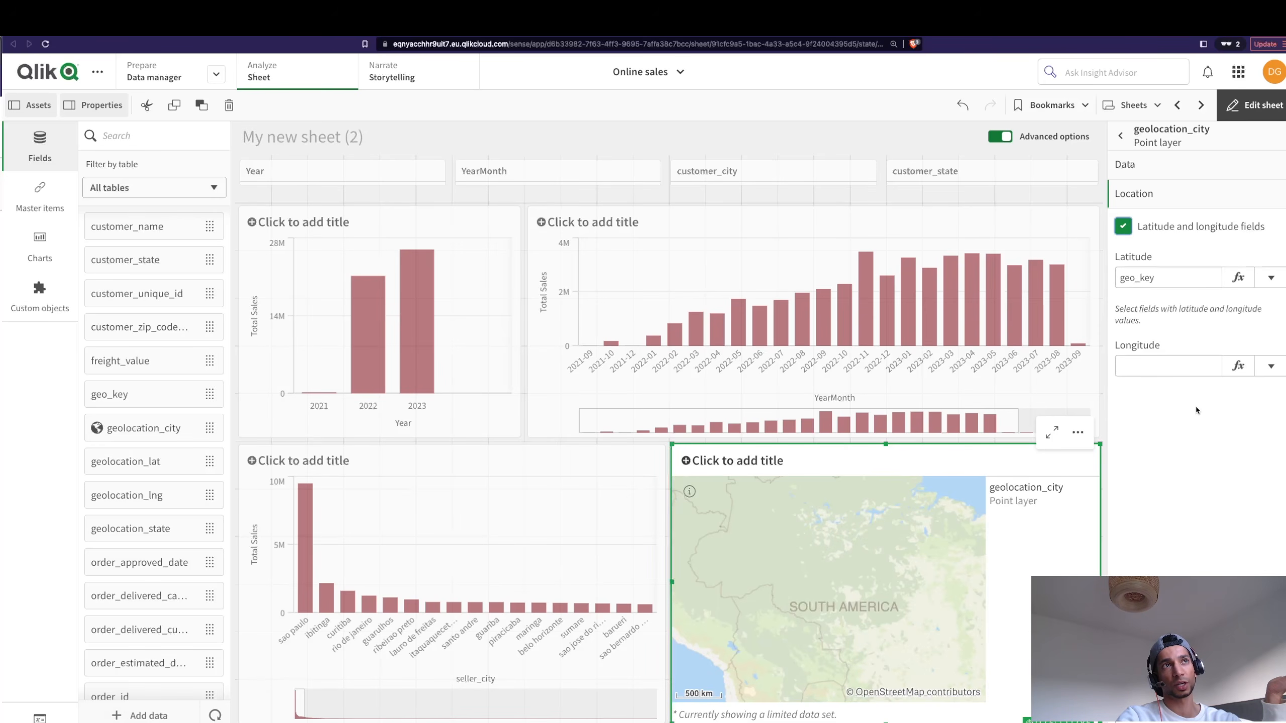
pyautogui.click(1124, 229)
pyautogui.click(1157, 278)
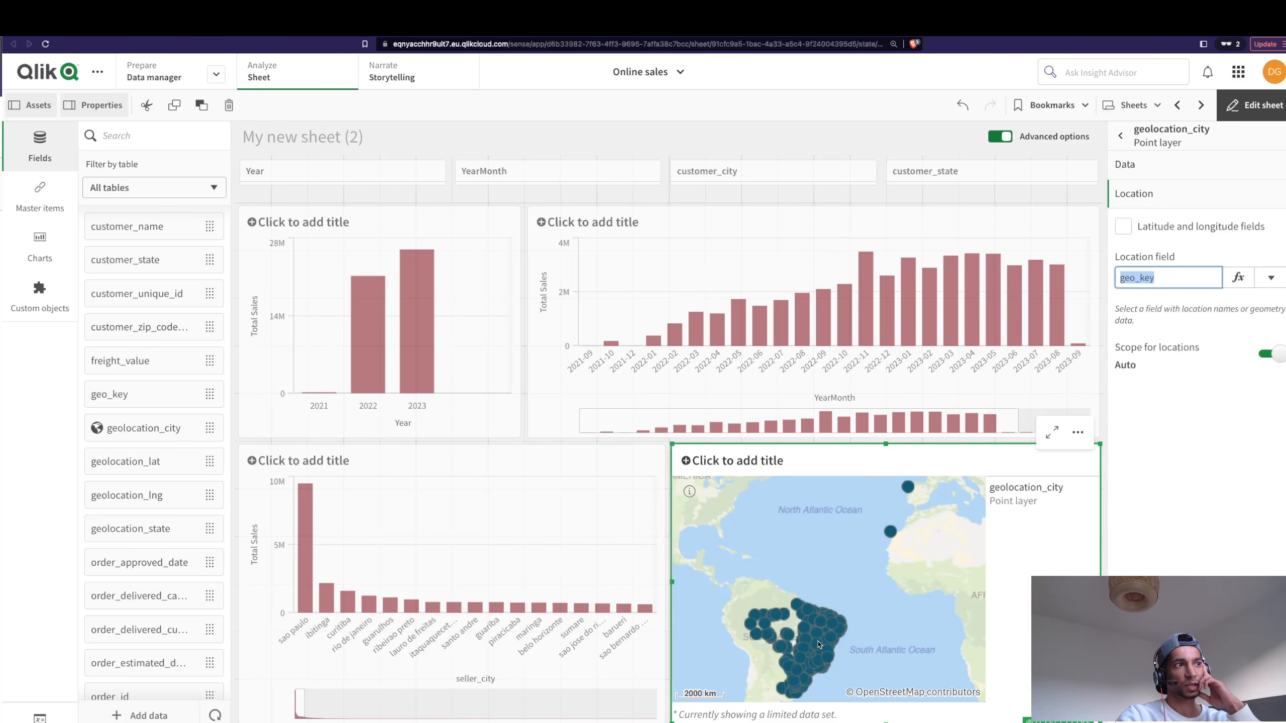
# Examine how the geolocation_city points are spread over South America and the rest of the world map.
pyautogui.scroll(5, 816, 646)
pyautogui.scroll(-5, 952, 573)
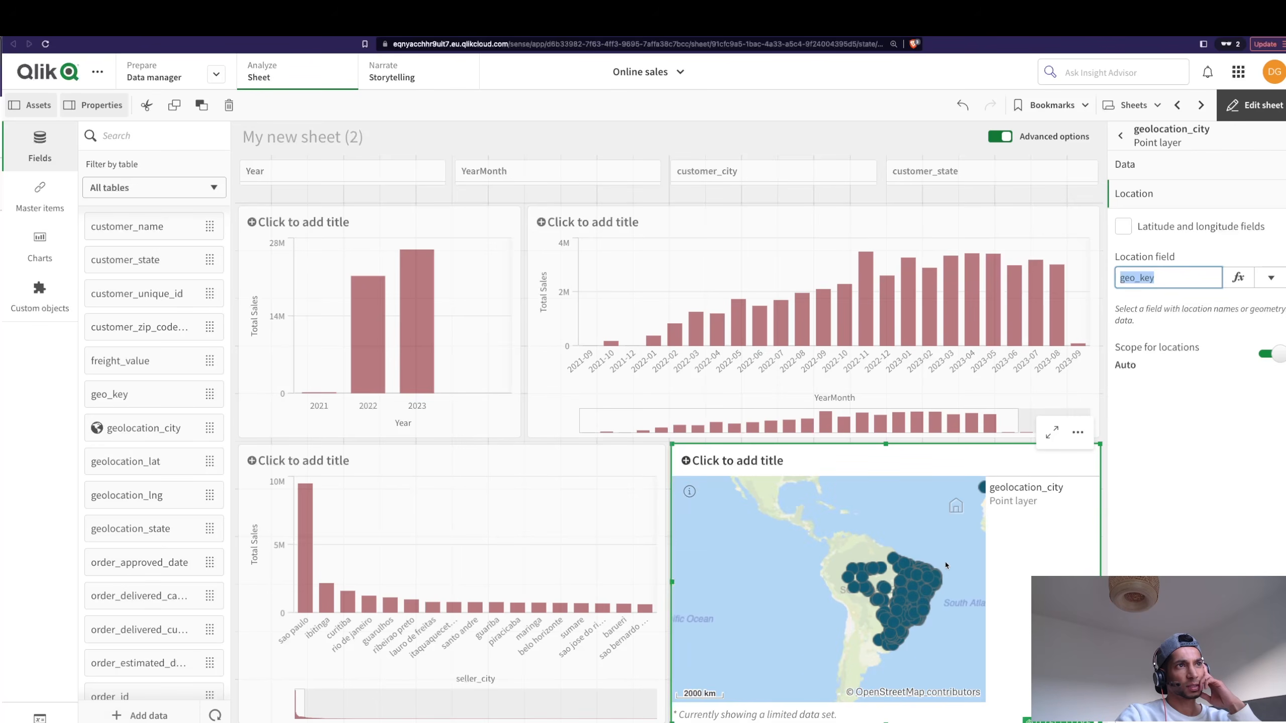
pyautogui.click(915, 558)
pyautogui.moveTo(837, 591); pyautogui.dragTo(763, 584)
pyautogui.scroll(3, 902, 552)
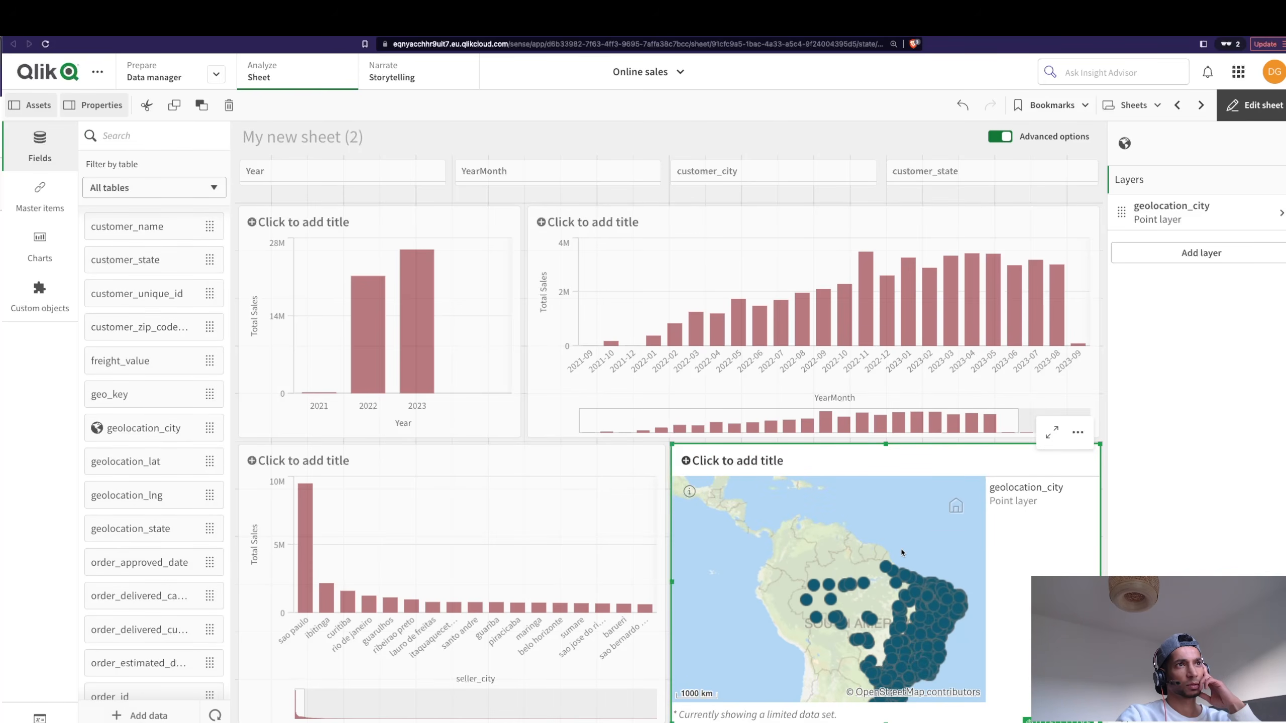
pyautogui.scroll(-4, 905, 554)
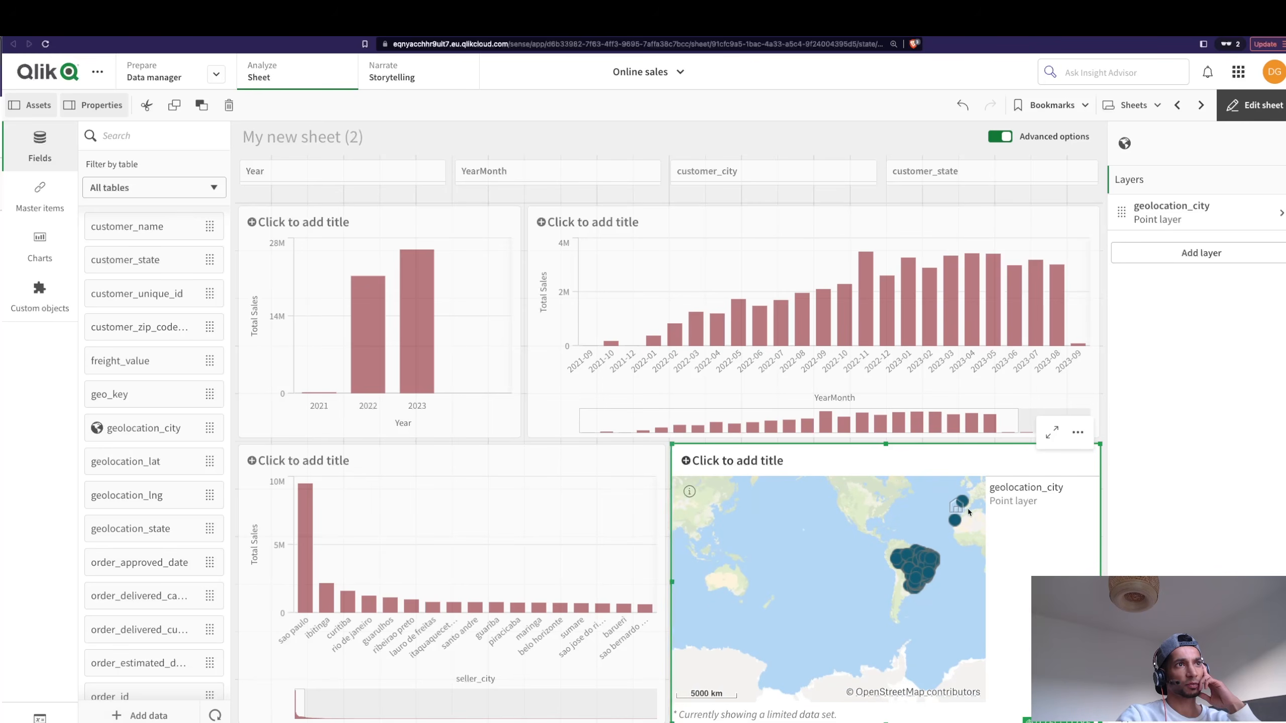
pyautogui.scroll(5, 954, 557)
pyautogui.moveTo(956, 559); pyautogui.dragTo(948, 576)
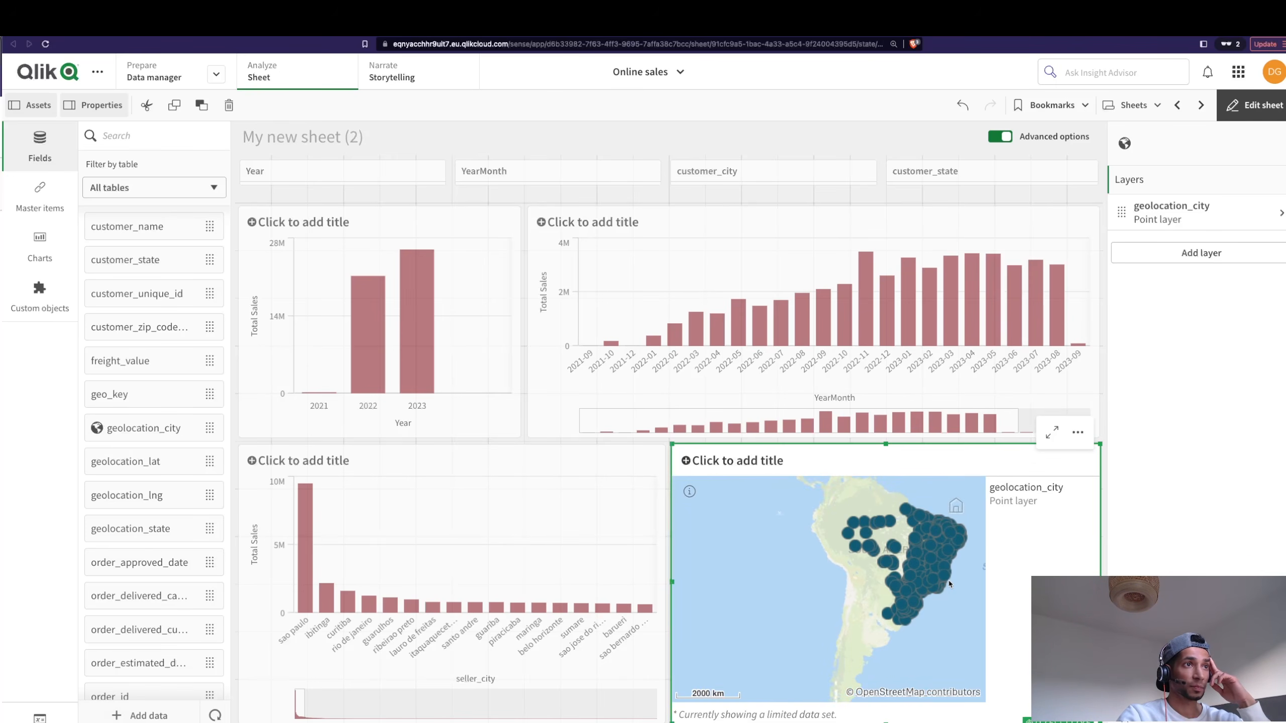
pyautogui.scroll(-1, 950, 584)
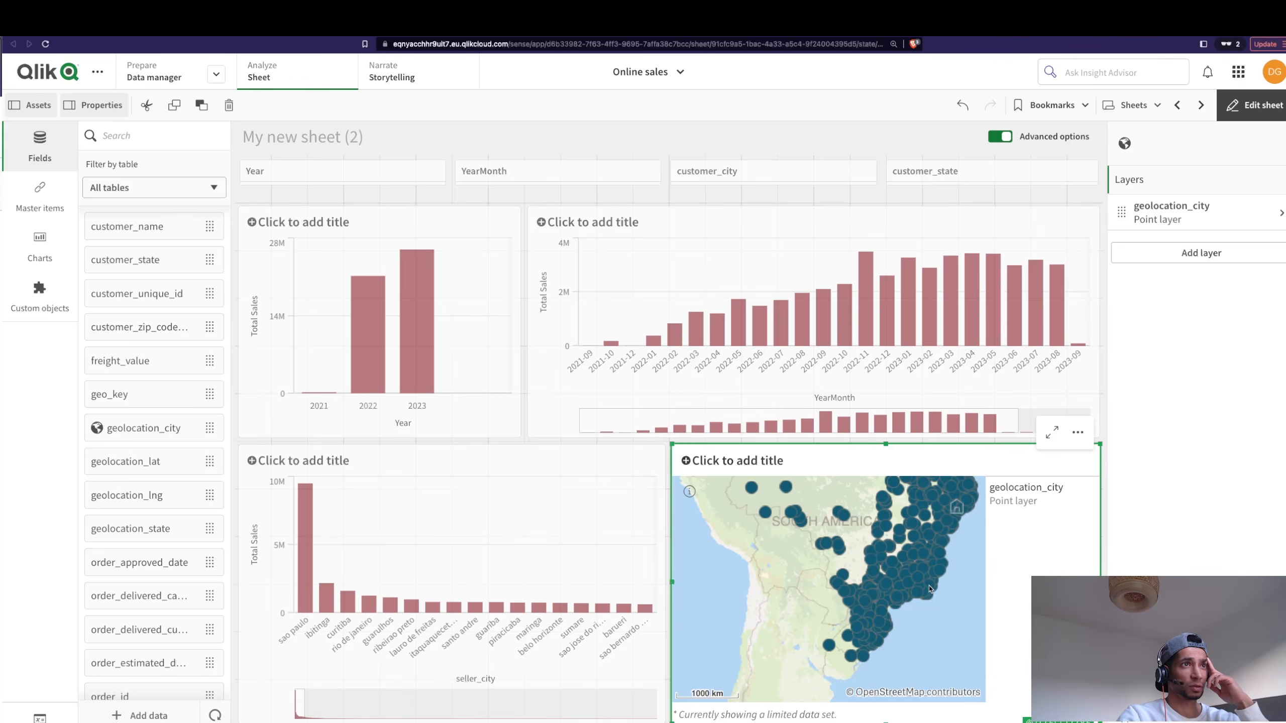
pyautogui.scroll(-2, 930, 588)
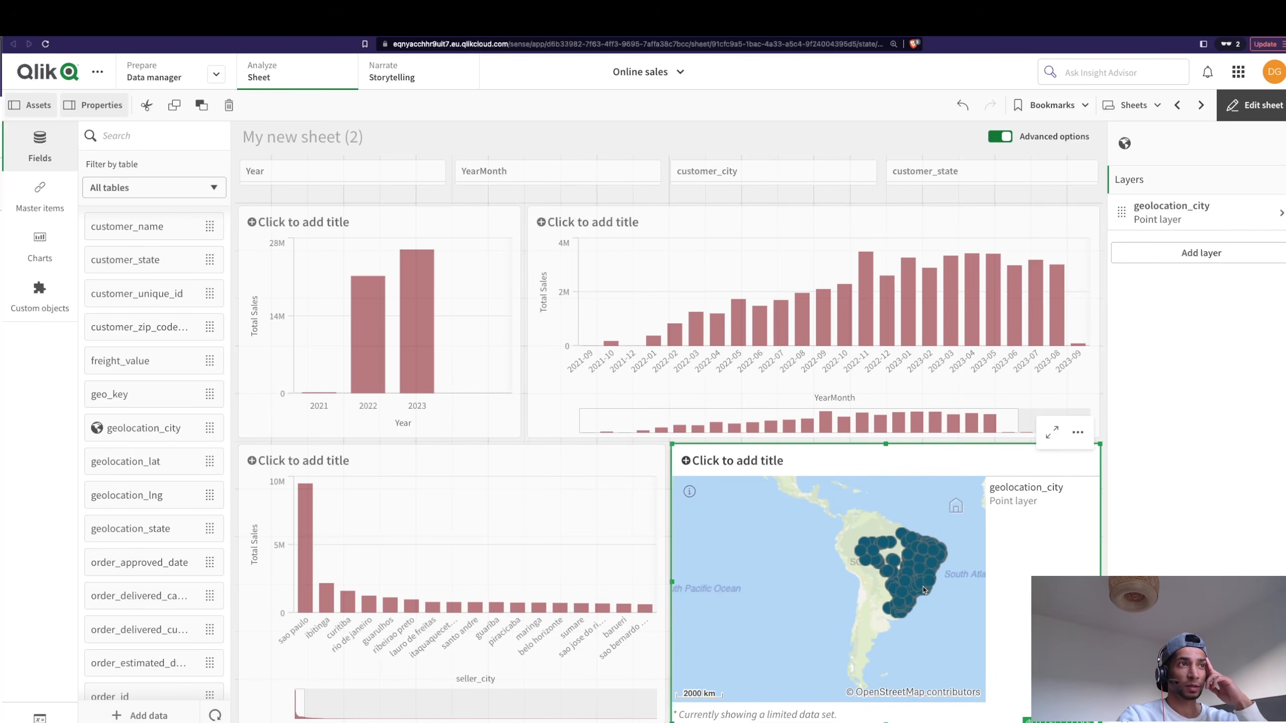
pyautogui.scroll(1, 912, 565)
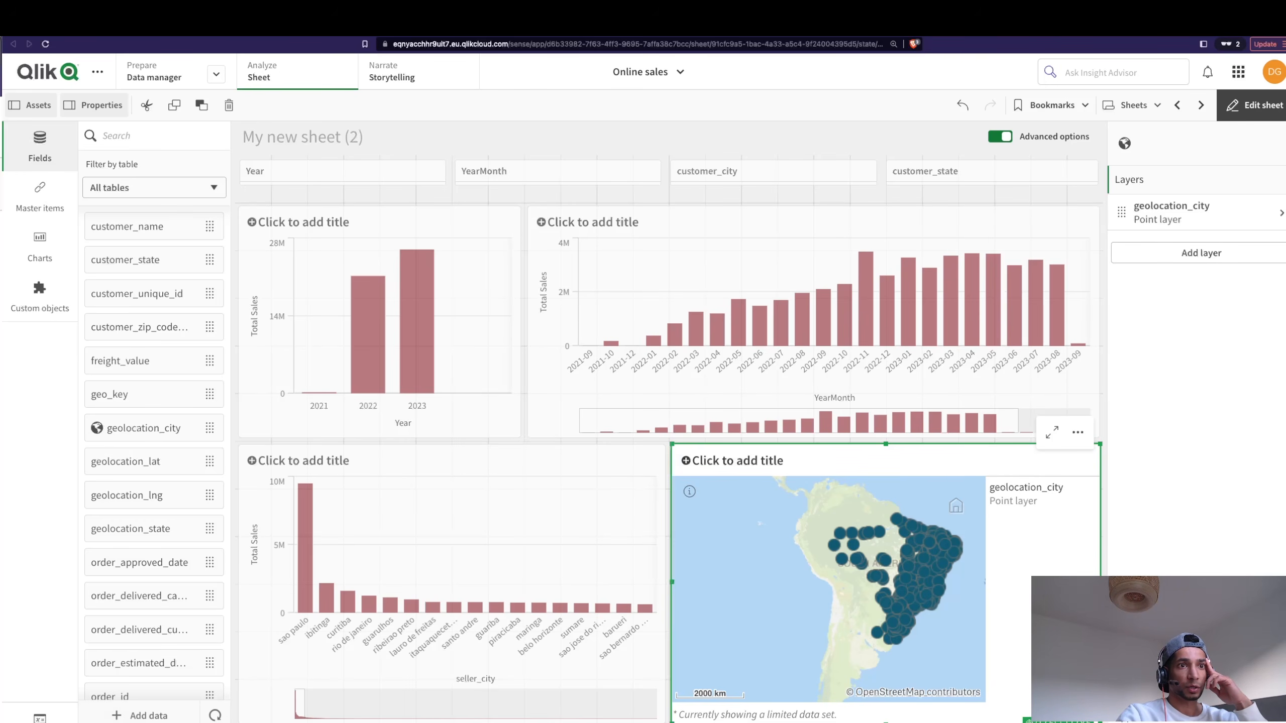
# Review the map's general settings and its legend and presentation appearance options.
pyautogui.click(1154, 418)
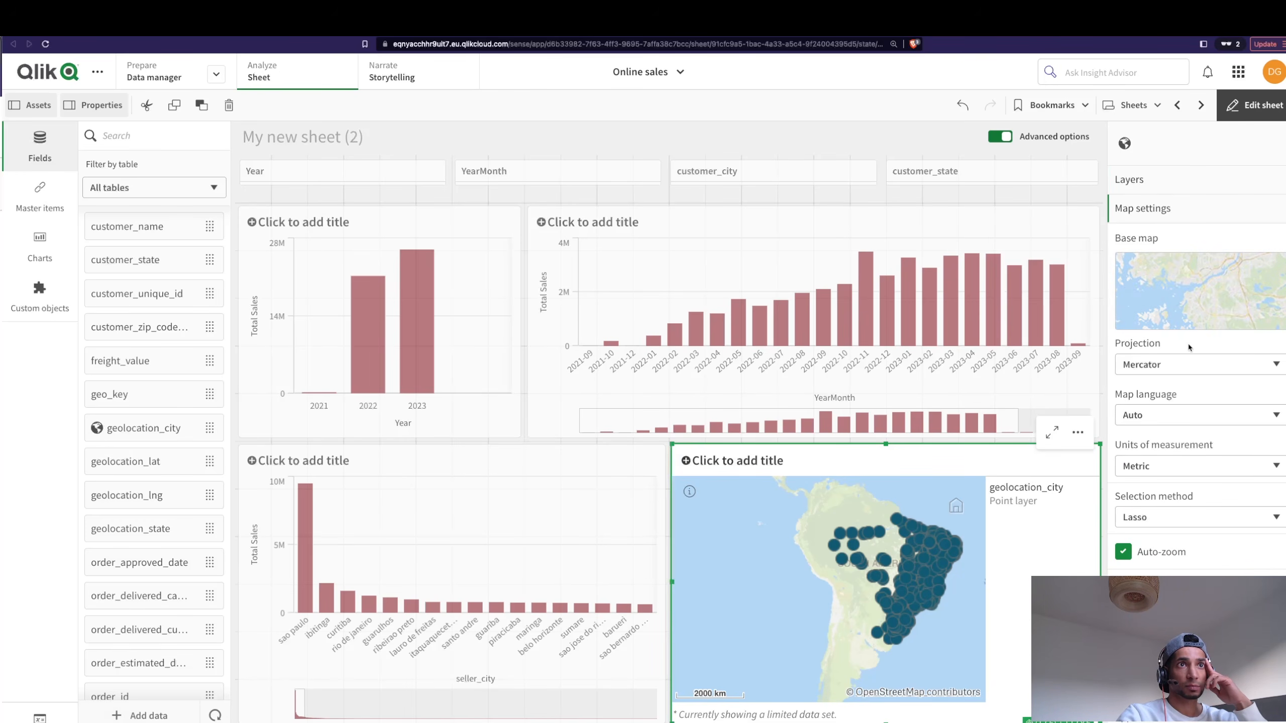
pyautogui.click(1148, 584)
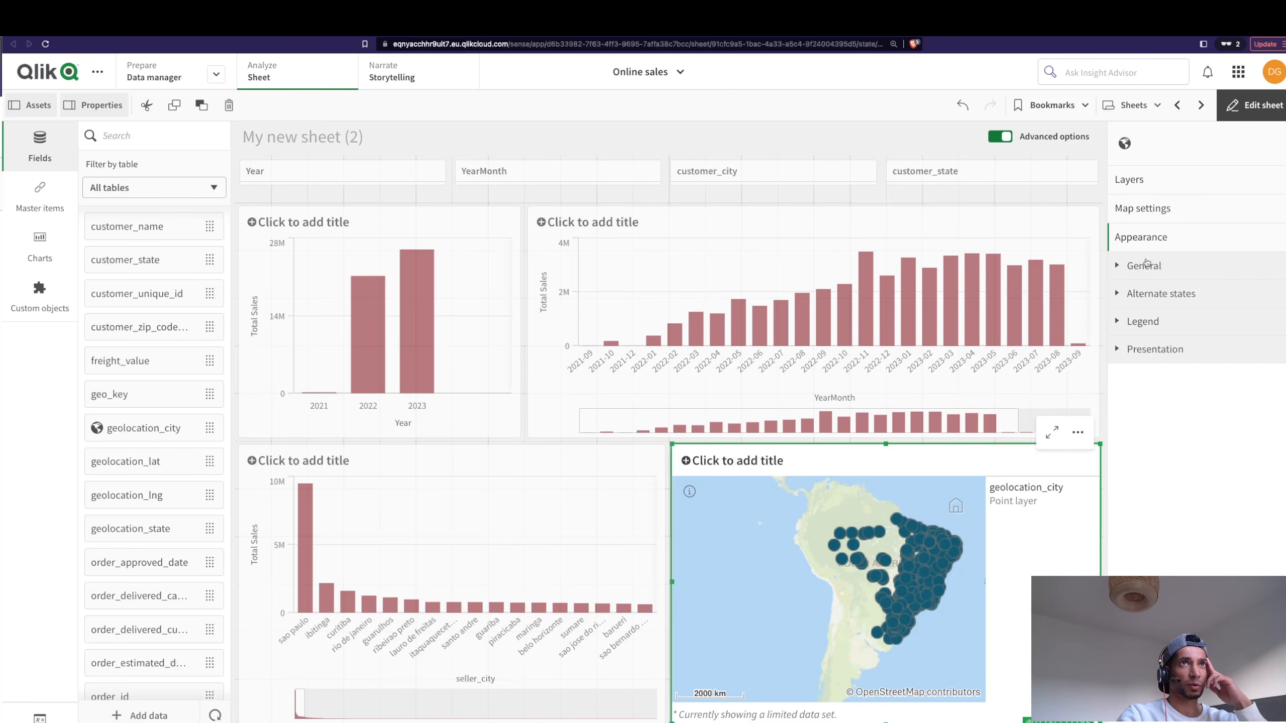
pyautogui.click(1154, 321)
pyautogui.click(1155, 323)
pyautogui.click(1155, 350)
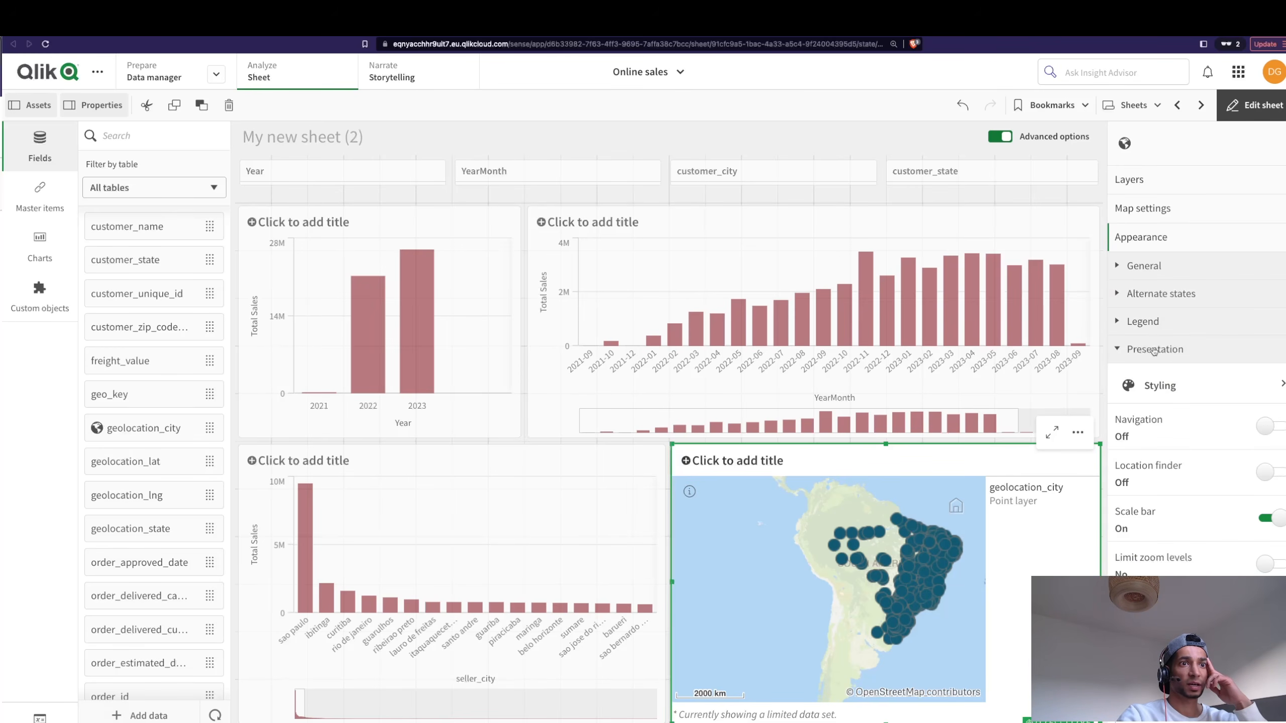
pyautogui.click(1155, 349)
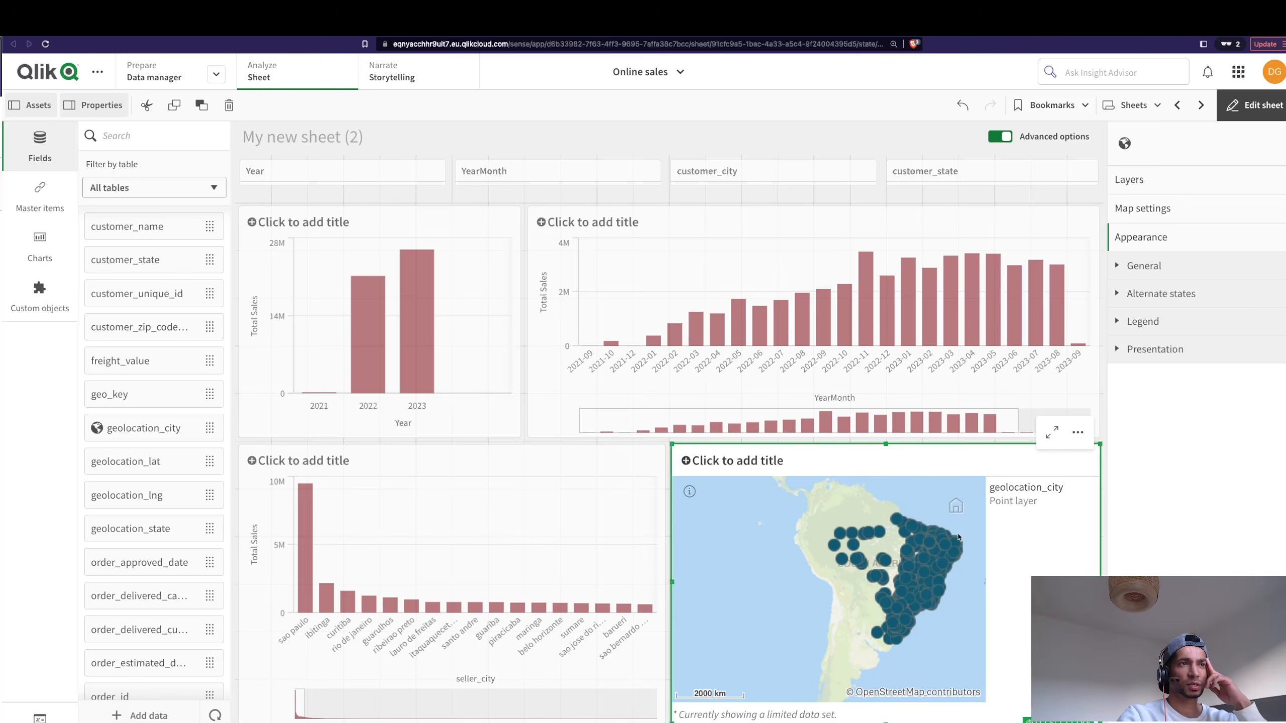
pyautogui.click(1153, 209)
pyautogui.click(1155, 181)
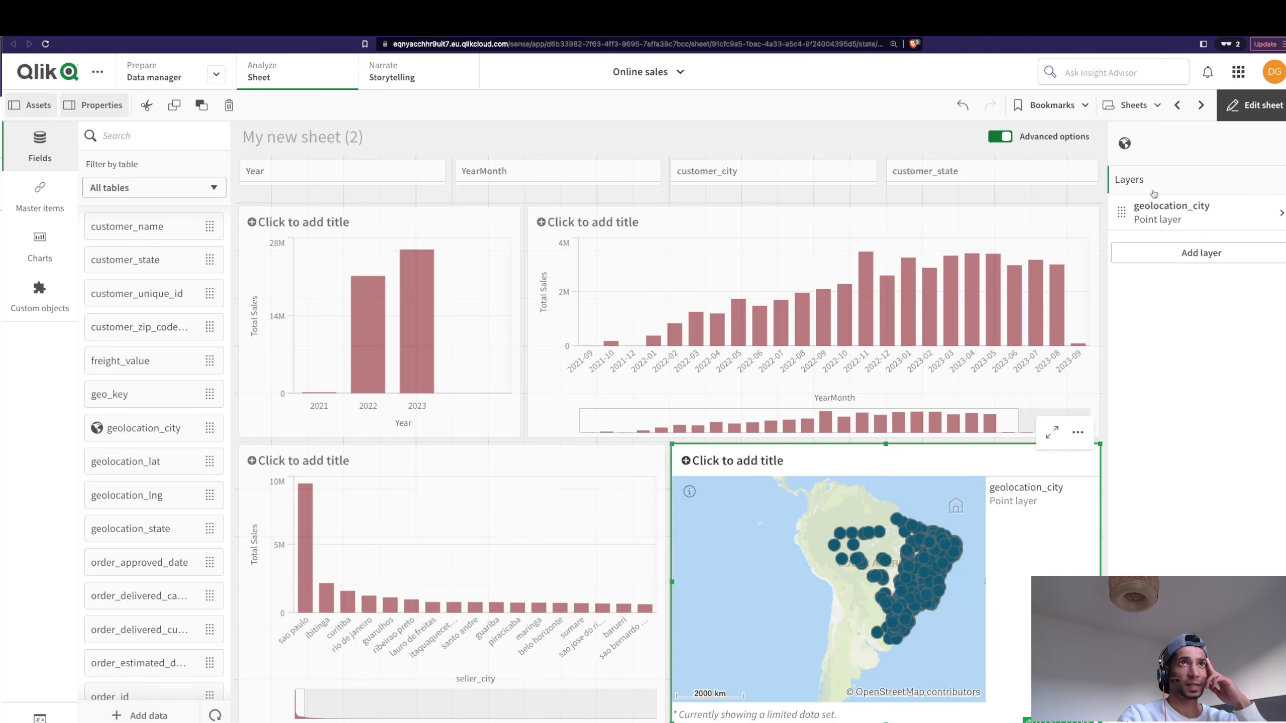
# Size the geolocation_city layer's points by Total Sales and raise the upper end of the bubble size range.
pyautogui.click(1162, 223)
pyautogui.click(1160, 657)
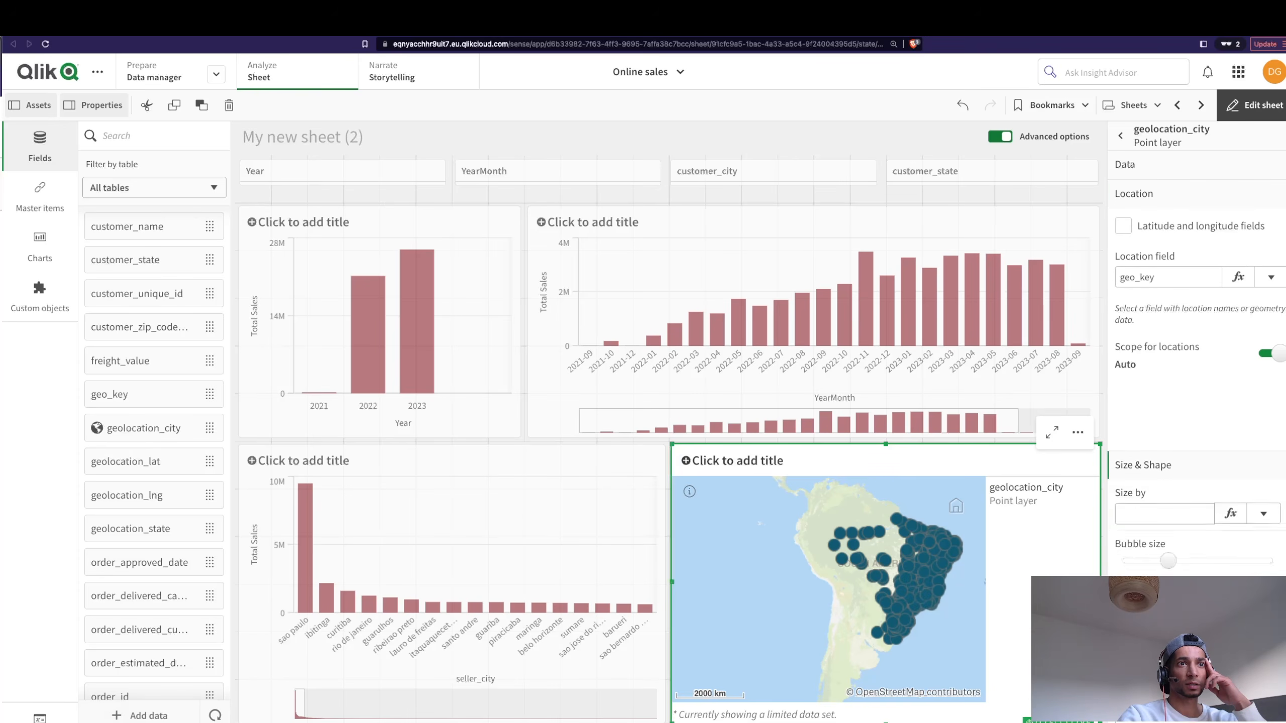
pyautogui.click(1263, 281)
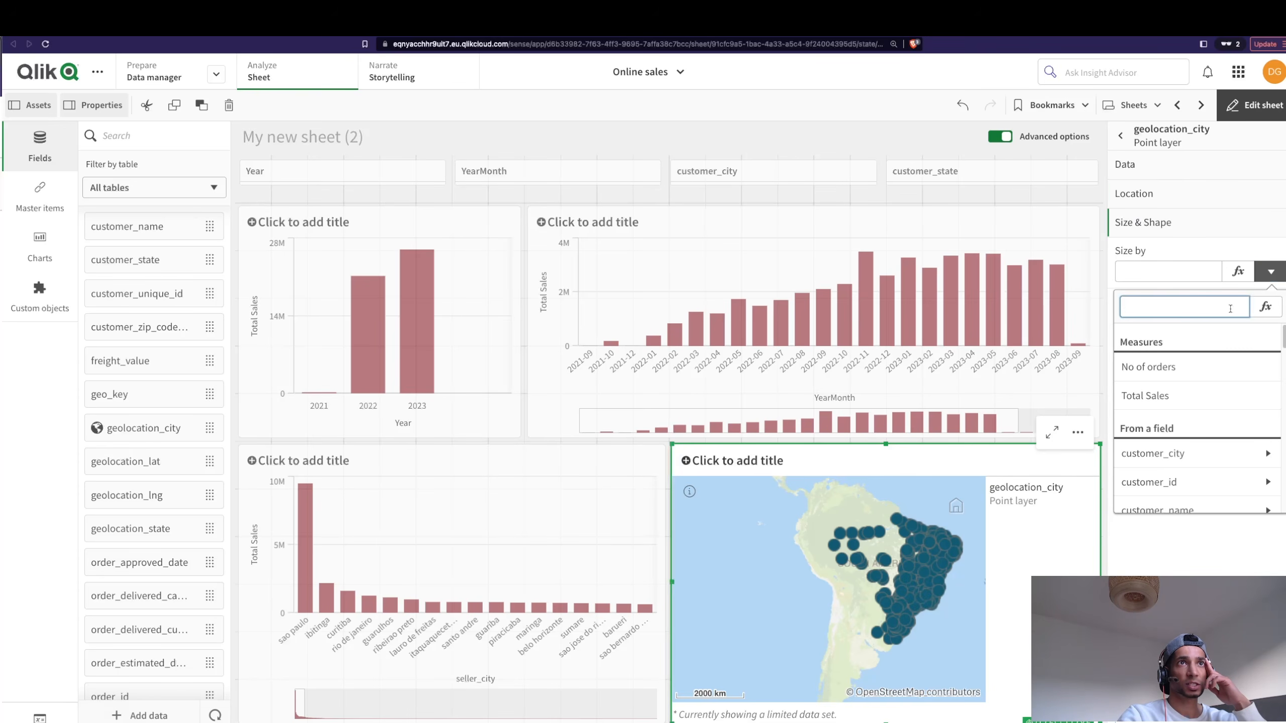
pyautogui.click(1145, 395)
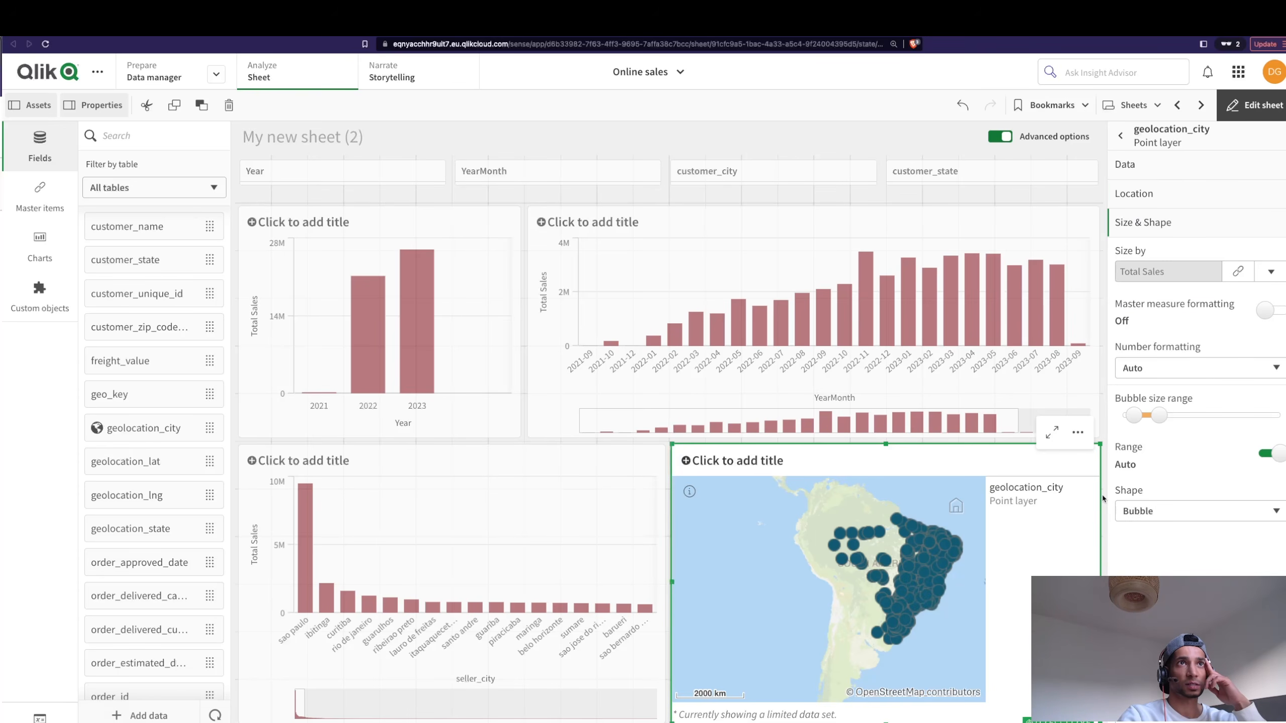
pyautogui.scroll(1, 920, 597)
pyautogui.moveTo(1160, 416); pyautogui.dragTo(1203, 415)
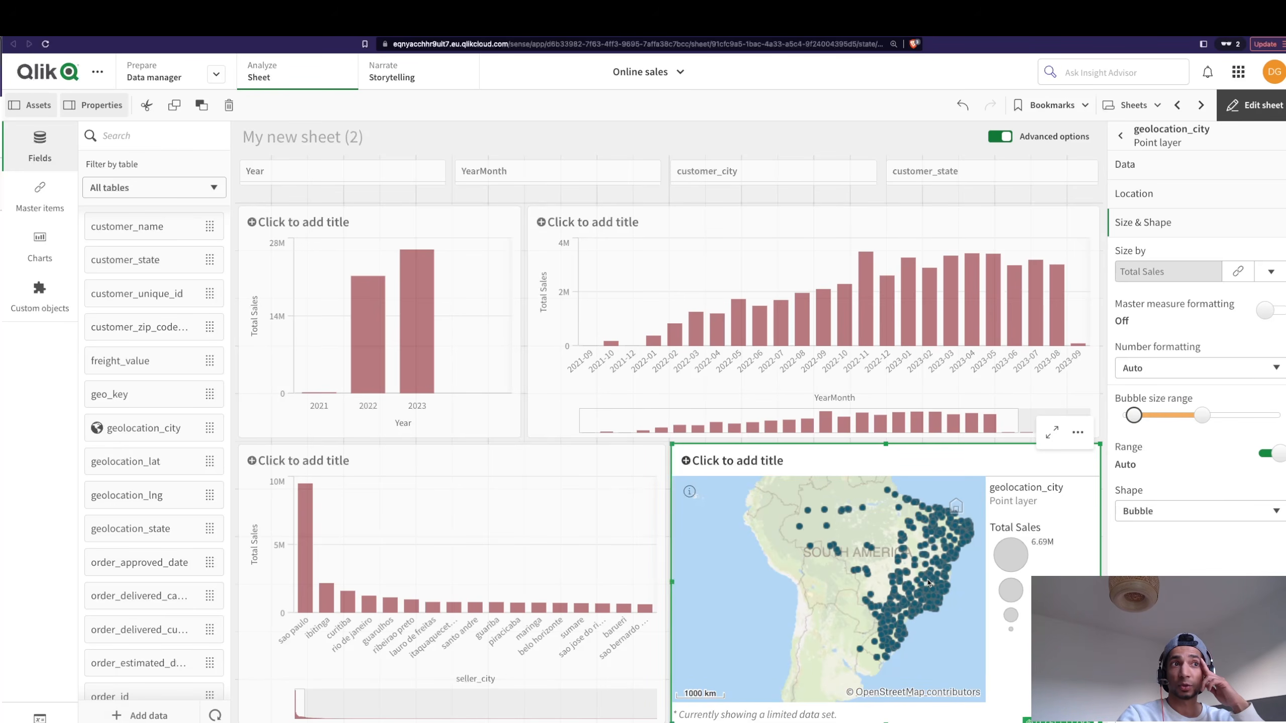
# Check the resized points on the map and set the point layer's shape to Triangle.
pyautogui.scroll(1, 894, 589)
pyautogui.scroll(2, 895, 589)
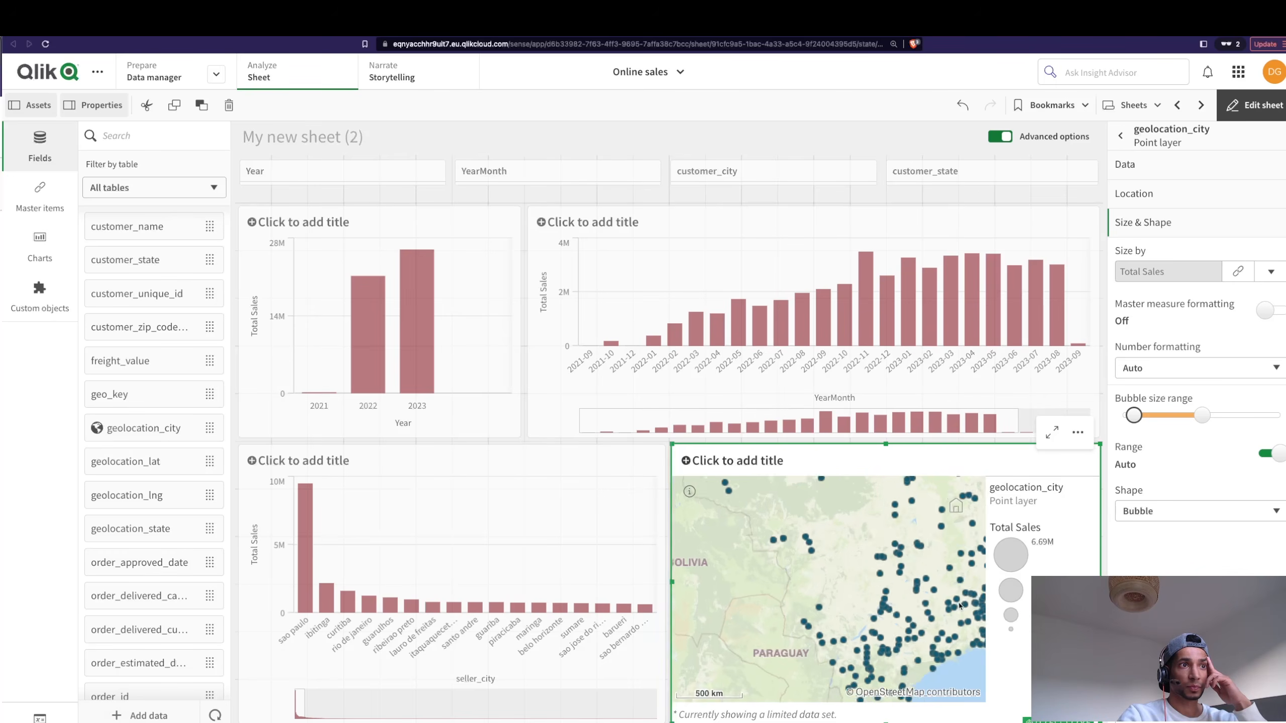
pyautogui.scroll(-2, 958, 598)
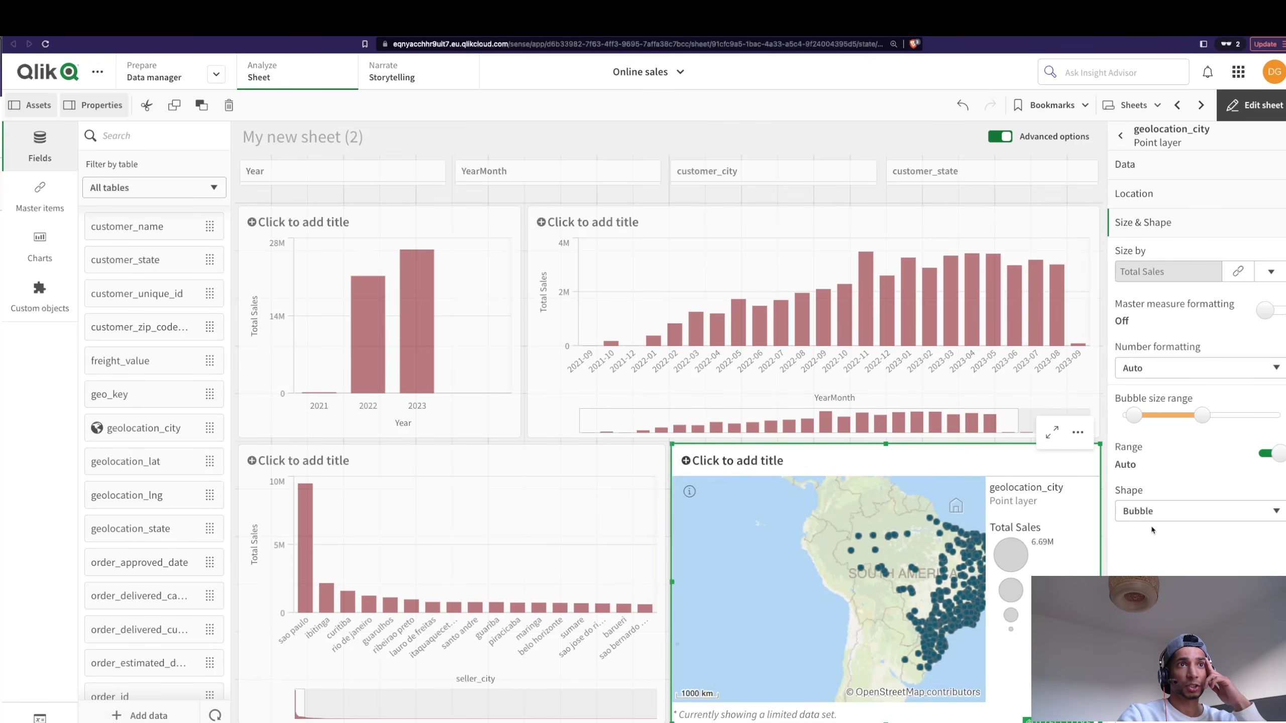
pyautogui.click(1155, 510)
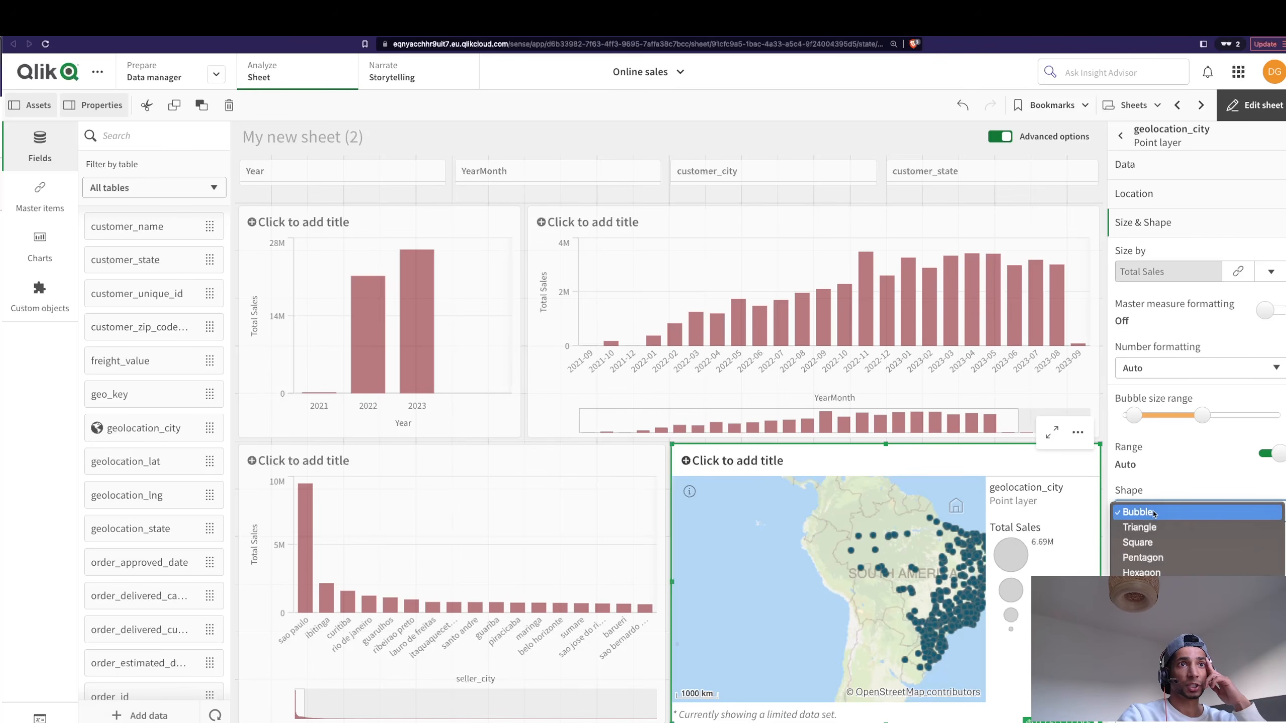
pyautogui.click(1151, 529)
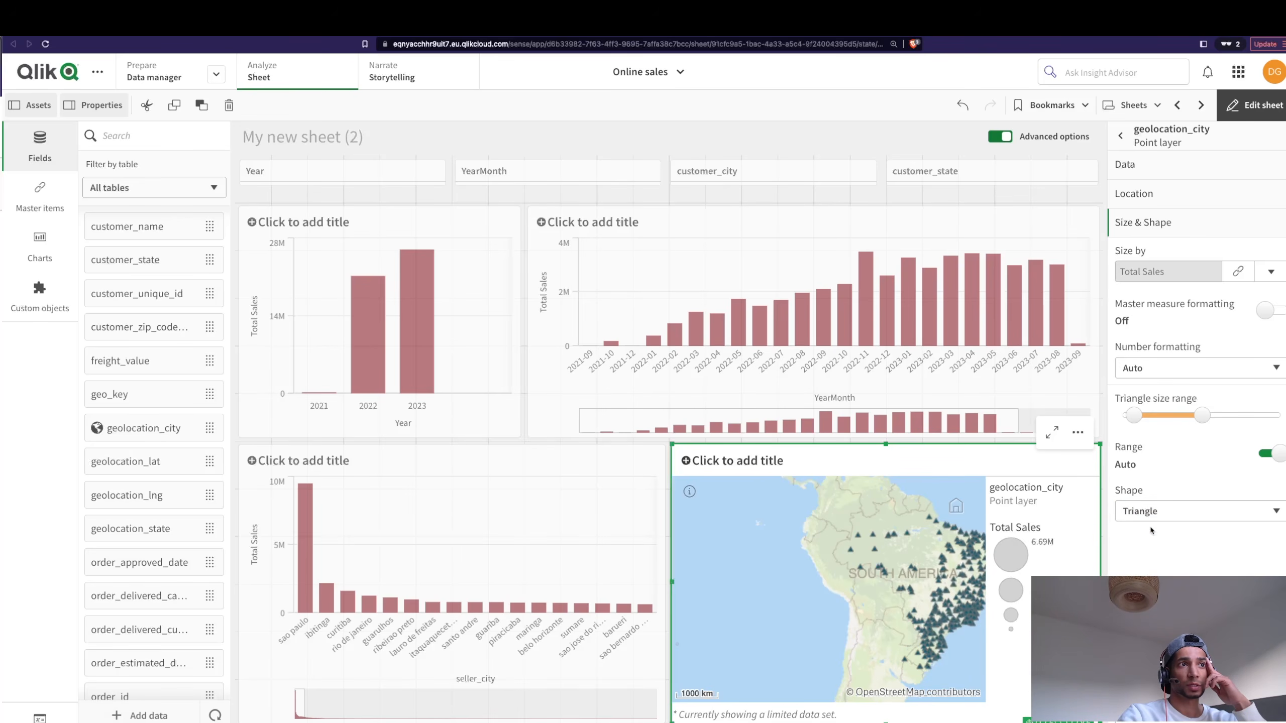
# Color the layer's points by the measure Total Sales using the Sequential classes color scheme.
pyautogui.click(1146, 702)
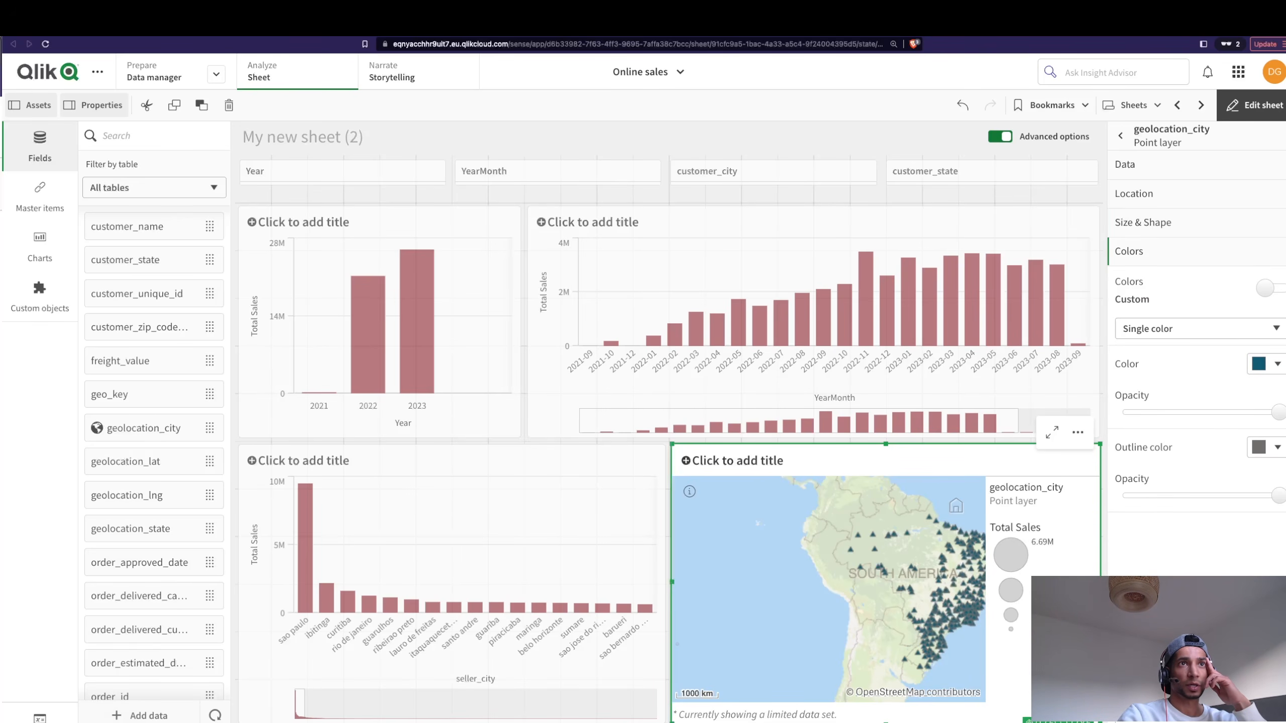
pyautogui.click(1160, 332)
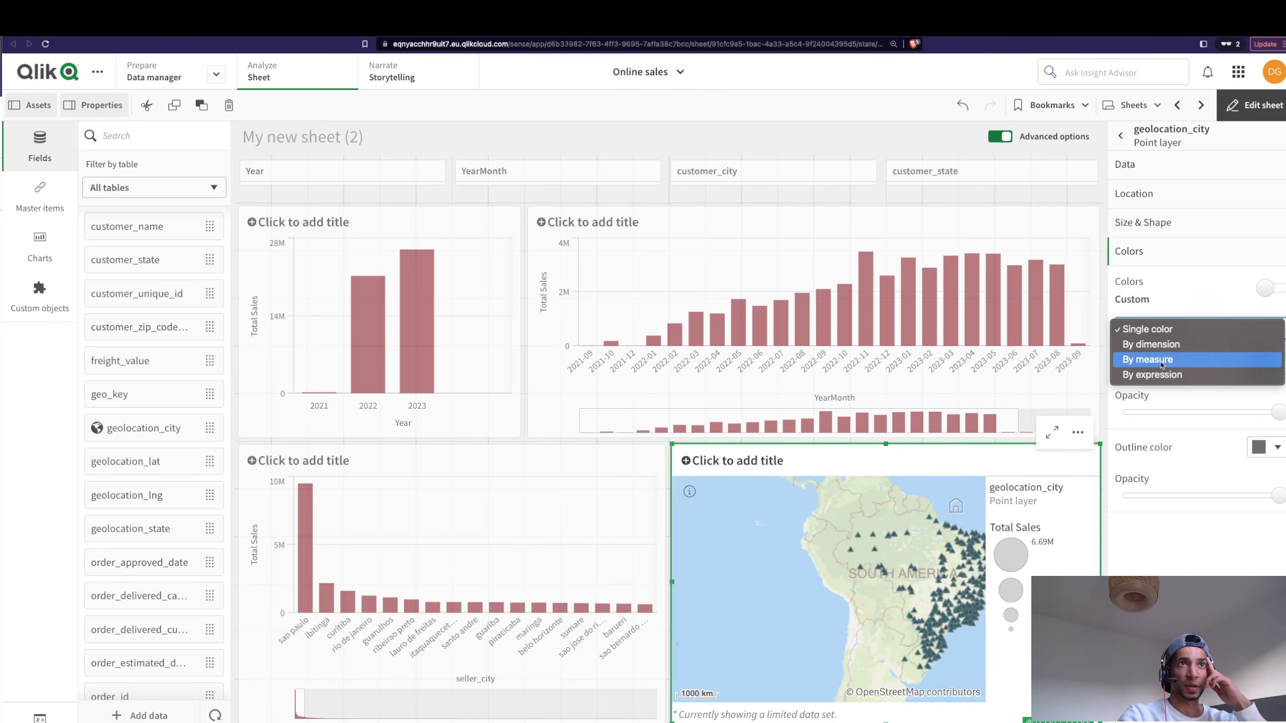
pyautogui.click(1159, 344)
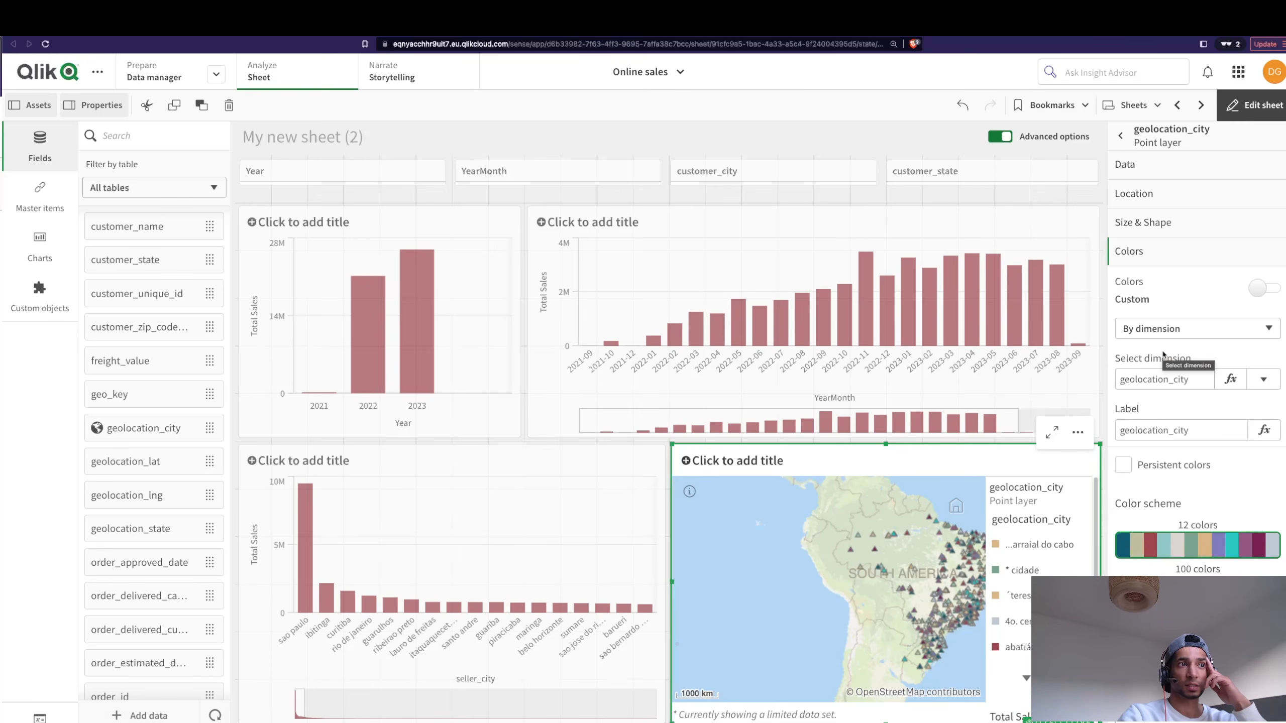
pyautogui.click(1199, 332)
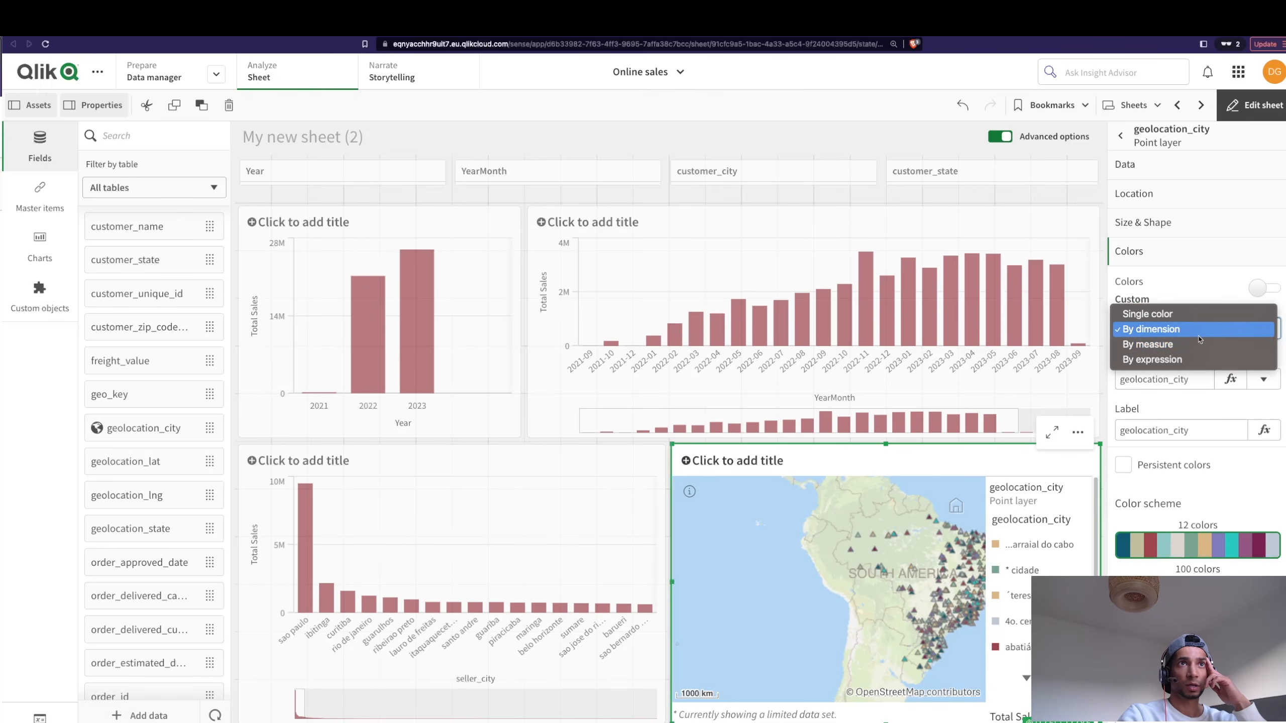
pyautogui.click(1196, 347)
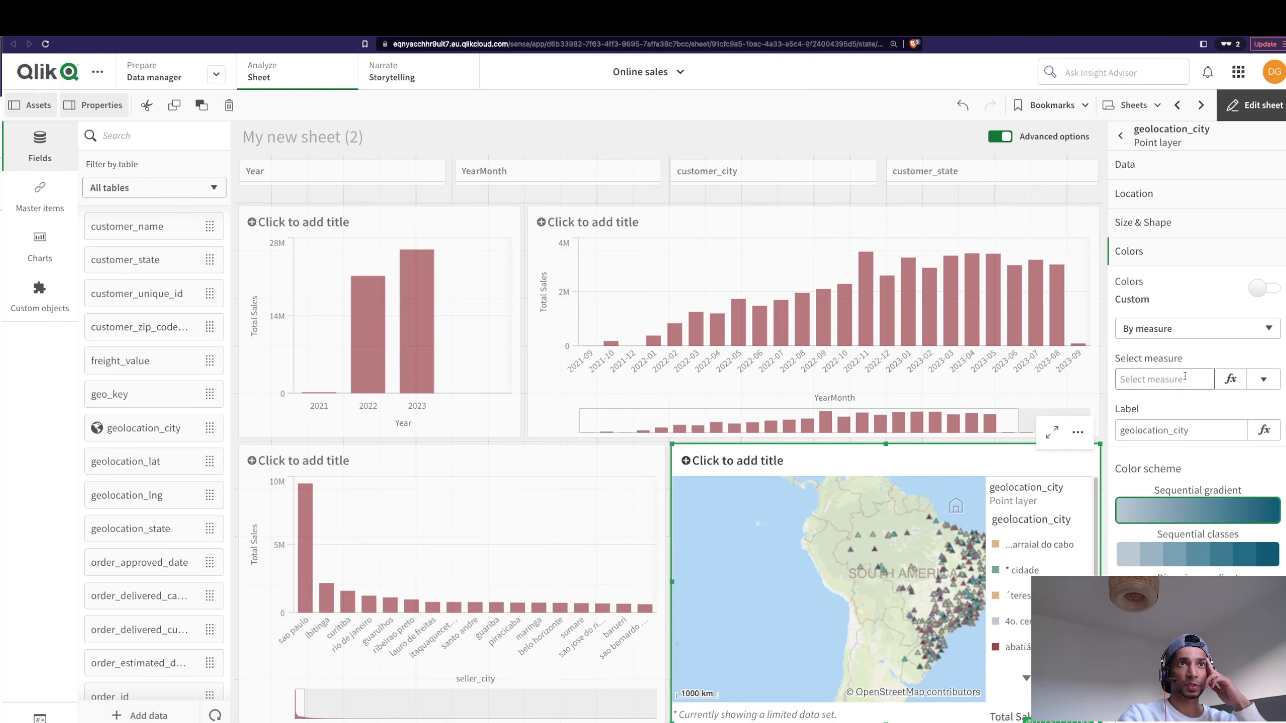
pyautogui.click(1264, 381)
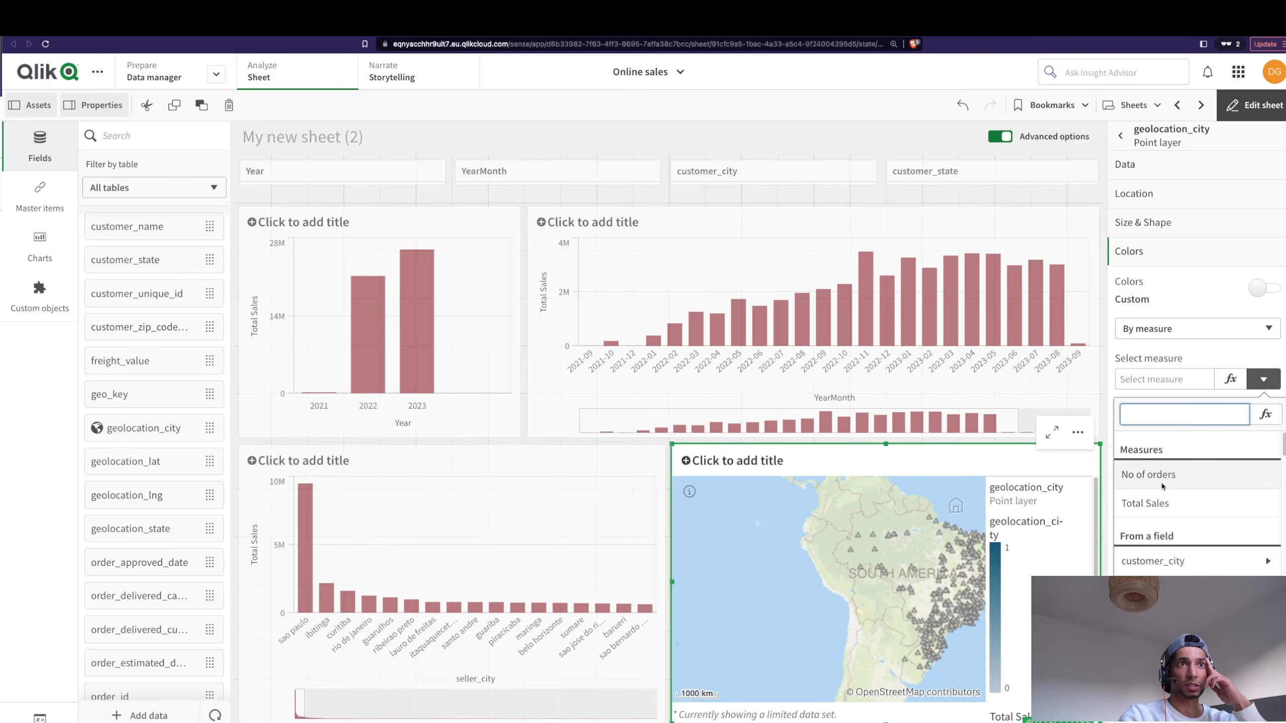
pyautogui.click(1163, 501)
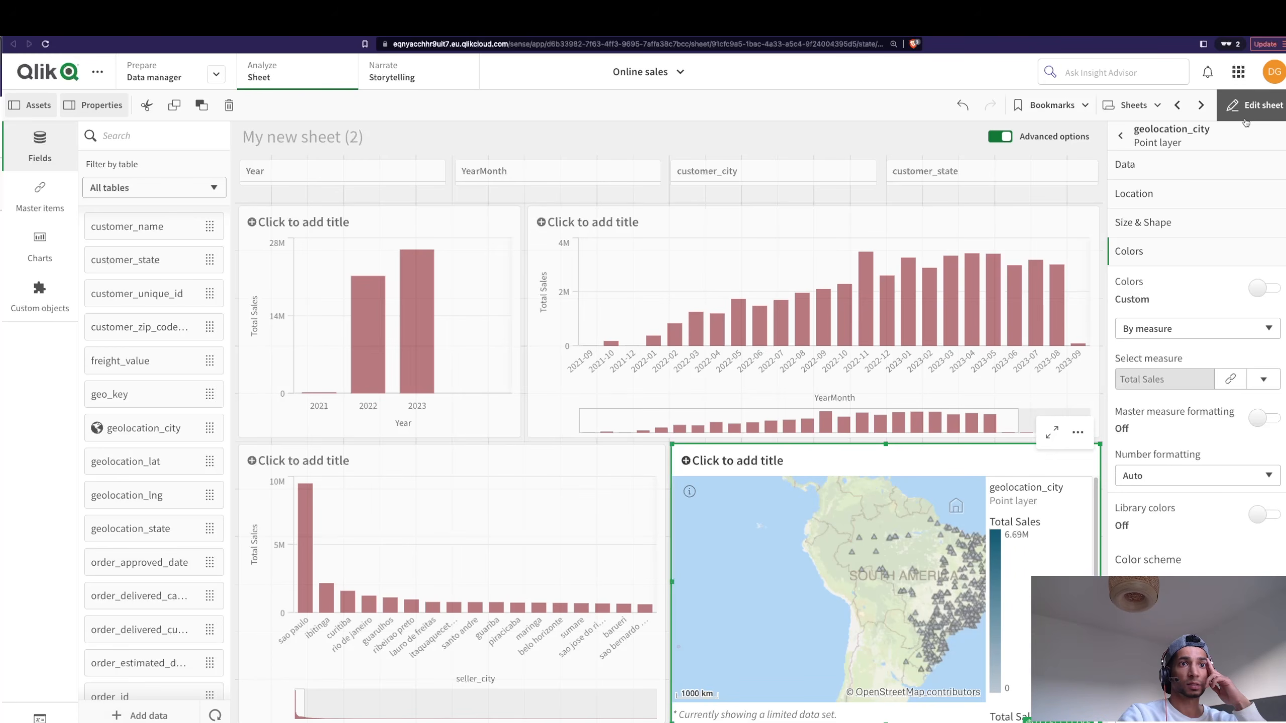
pyautogui.scroll(-2, 1241, 557)
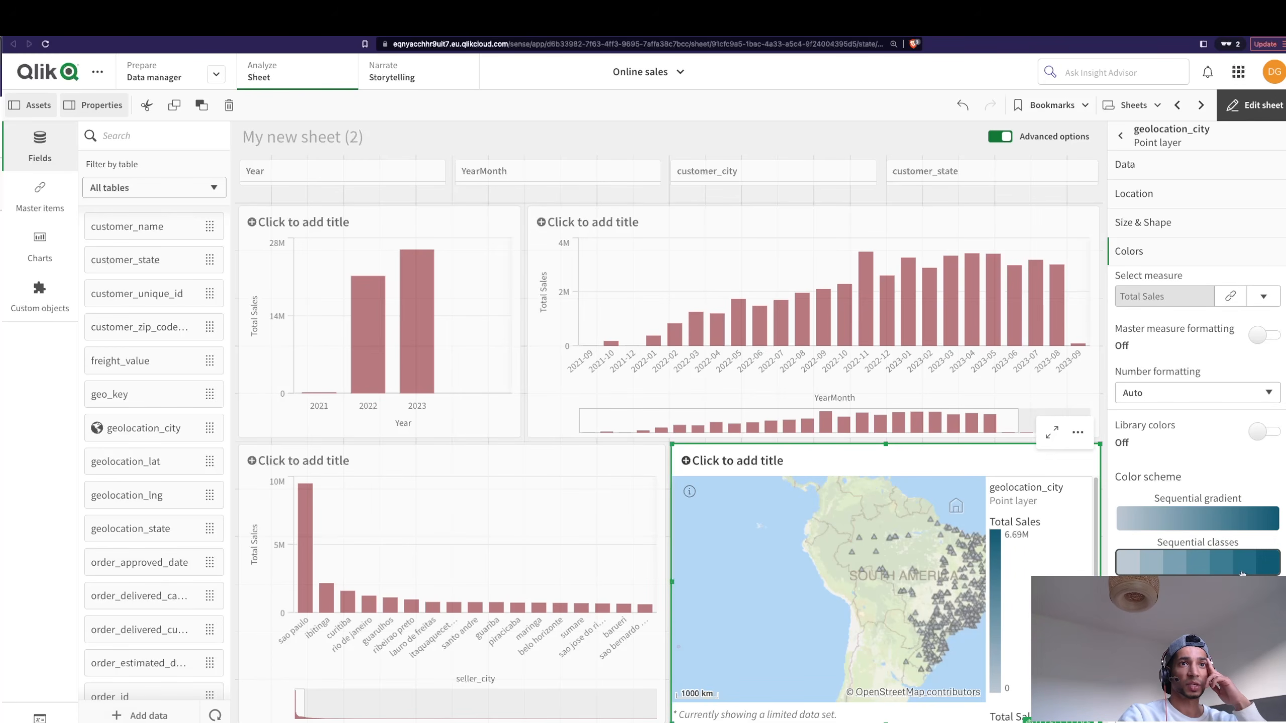
pyautogui.click(1241, 571)
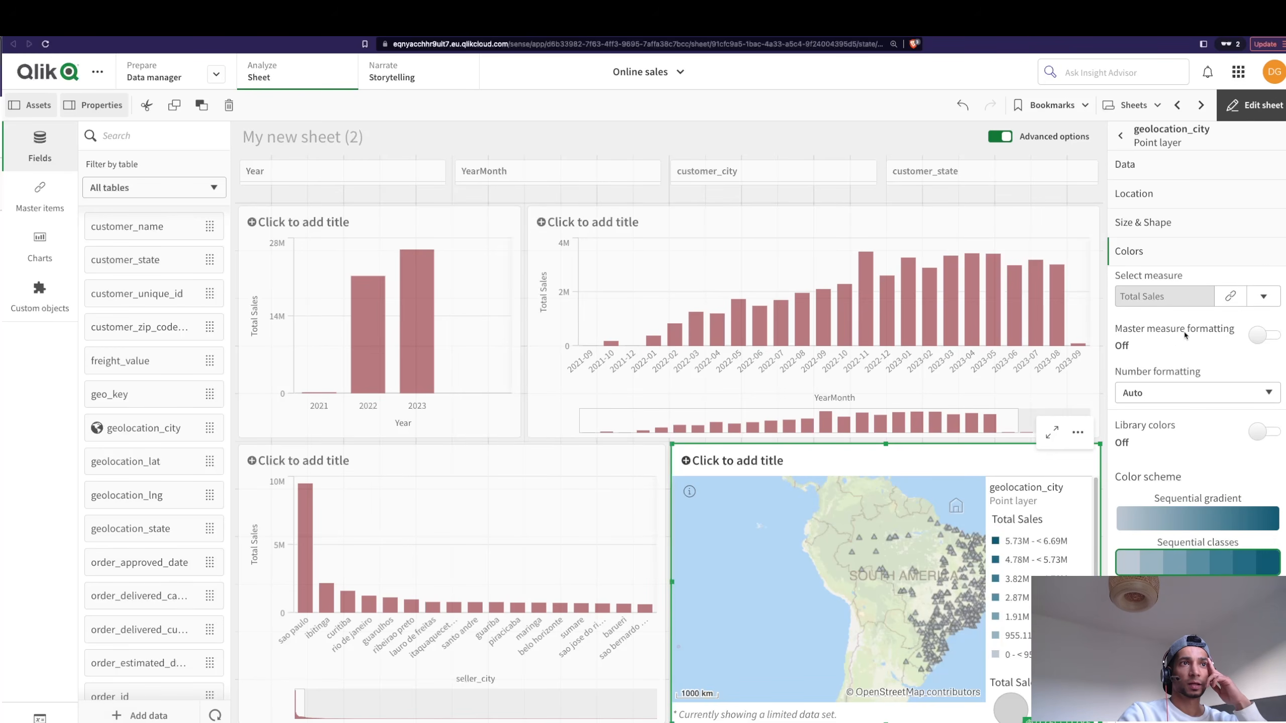
# Leave sheet editing and inspect the triangle points on the map close up.
pyautogui.click(1260, 105)
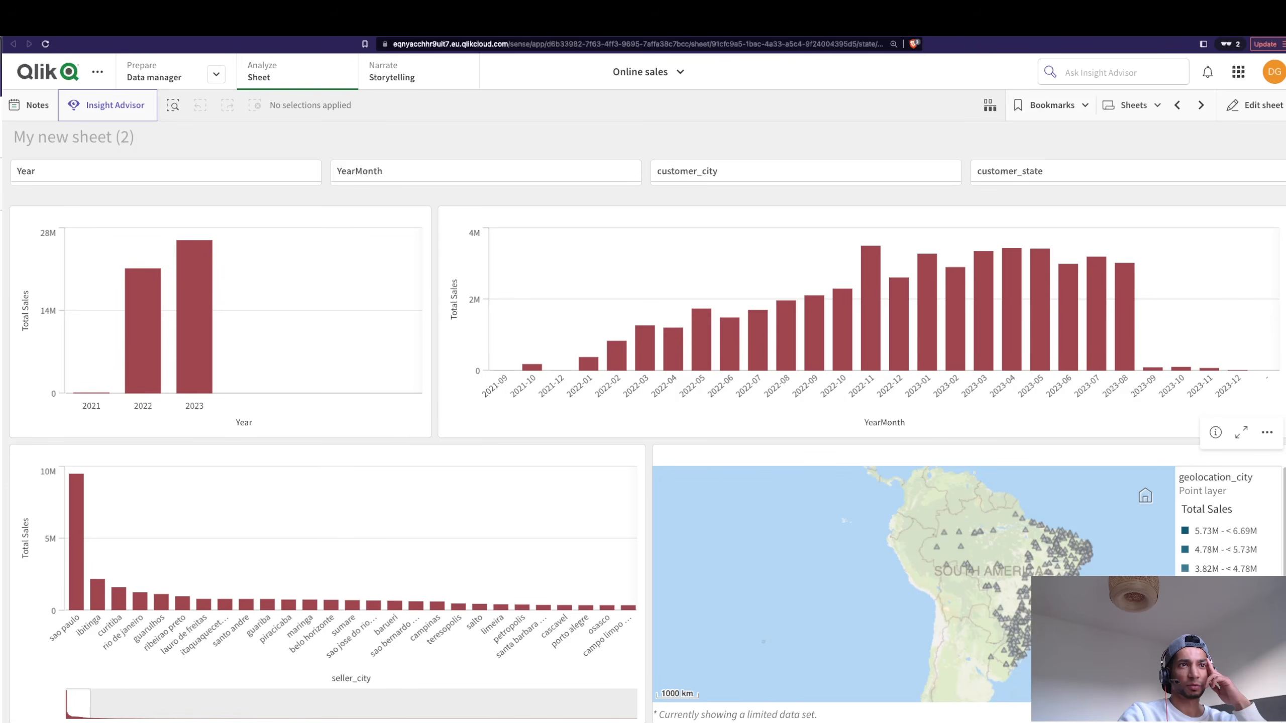
pyautogui.scroll(5, 1059, 589)
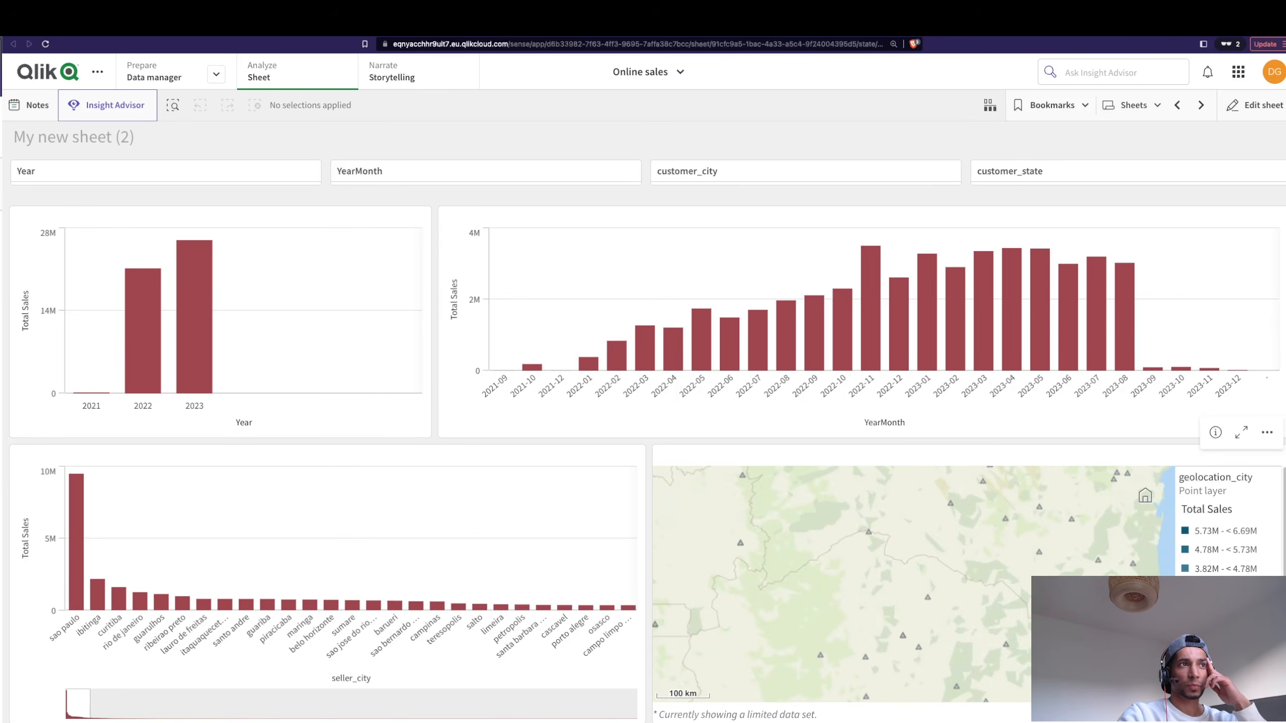
# Examine the triangle points over South America on the map and review the geolocation_city point layer's Options settings.
pyautogui.scroll(-5, 1059, 588)
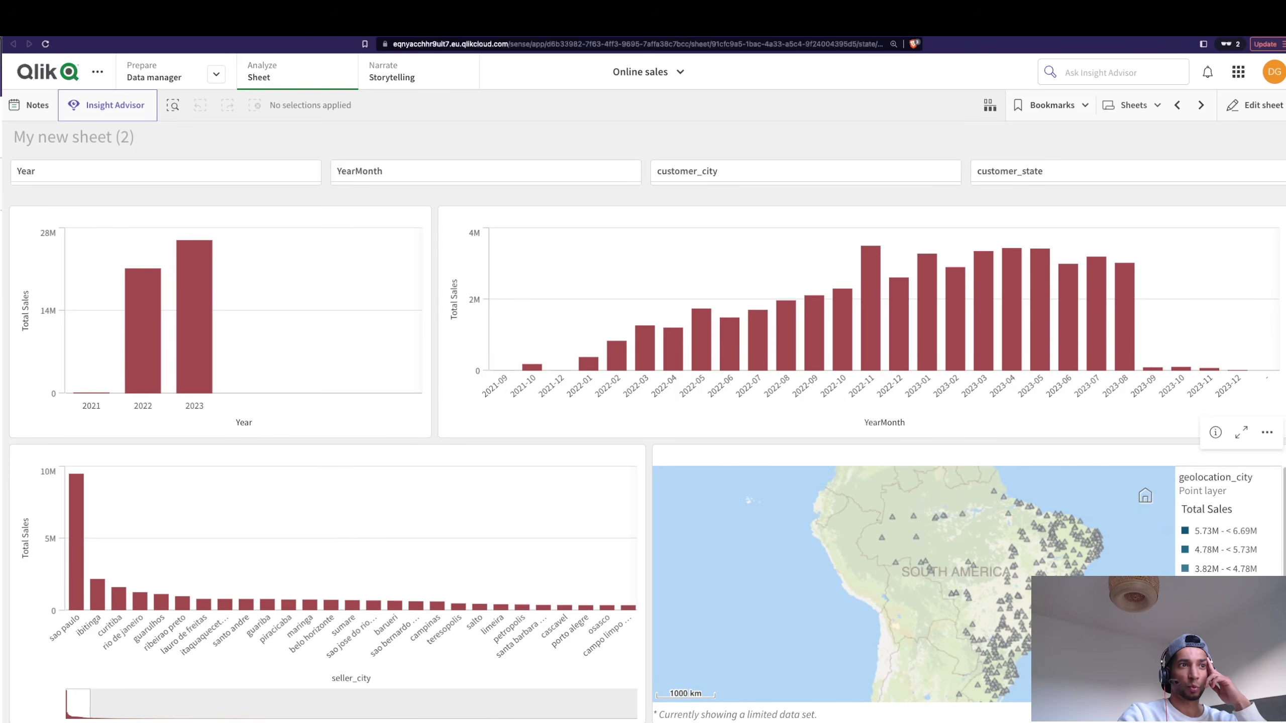
pyautogui.moveTo(1059, 589); pyautogui.dragTo(1018, 570)
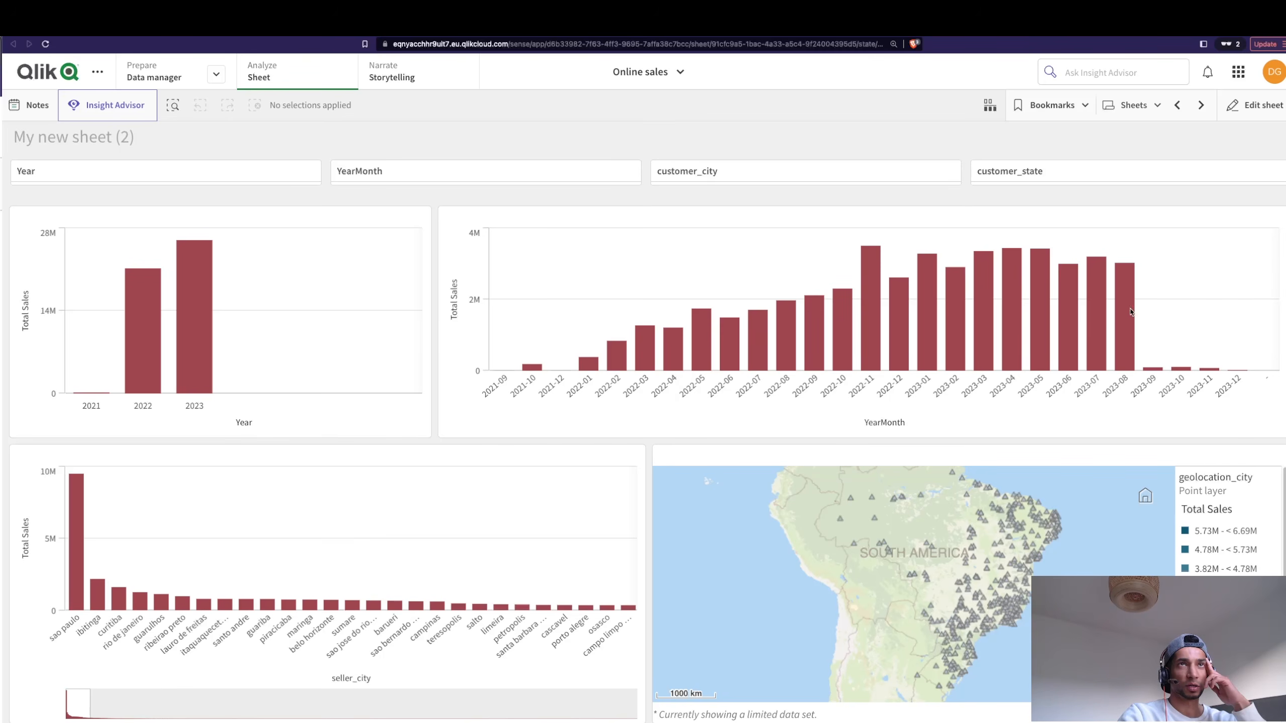
pyautogui.click(1246, 102)
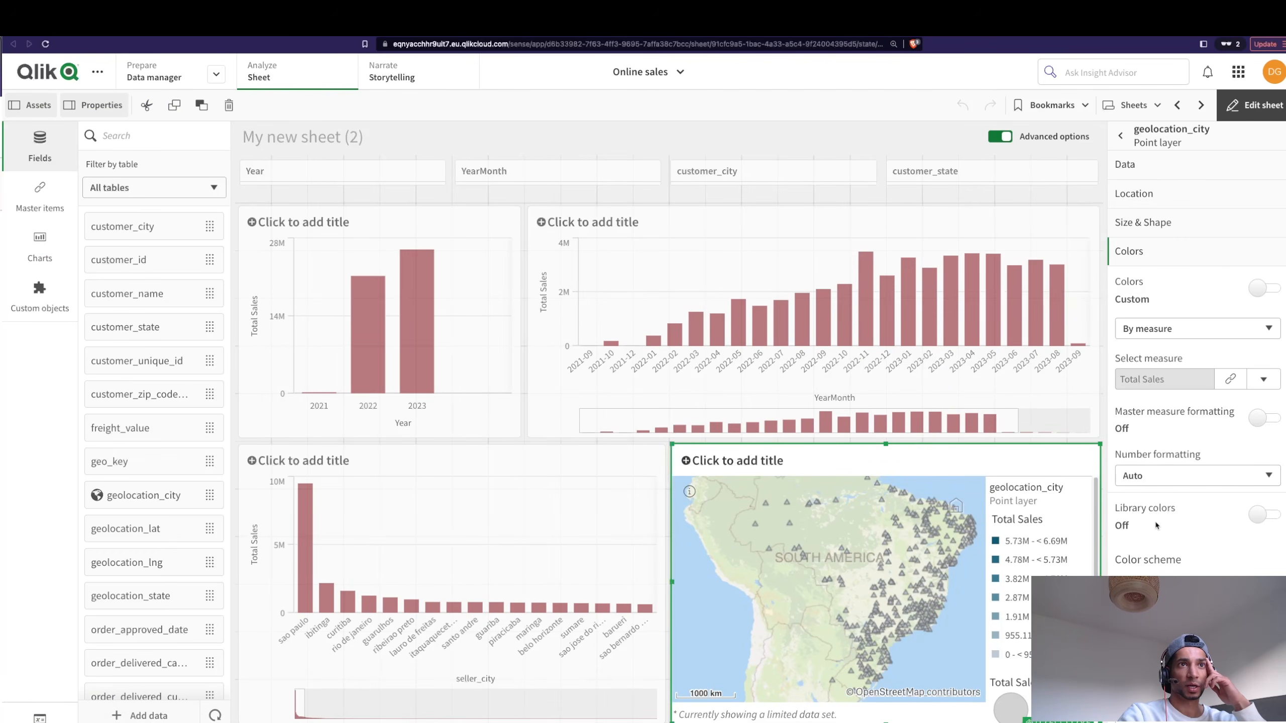
pyautogui.scroll(-5, 1156, 523)
pyautogui.click(1157, 224)
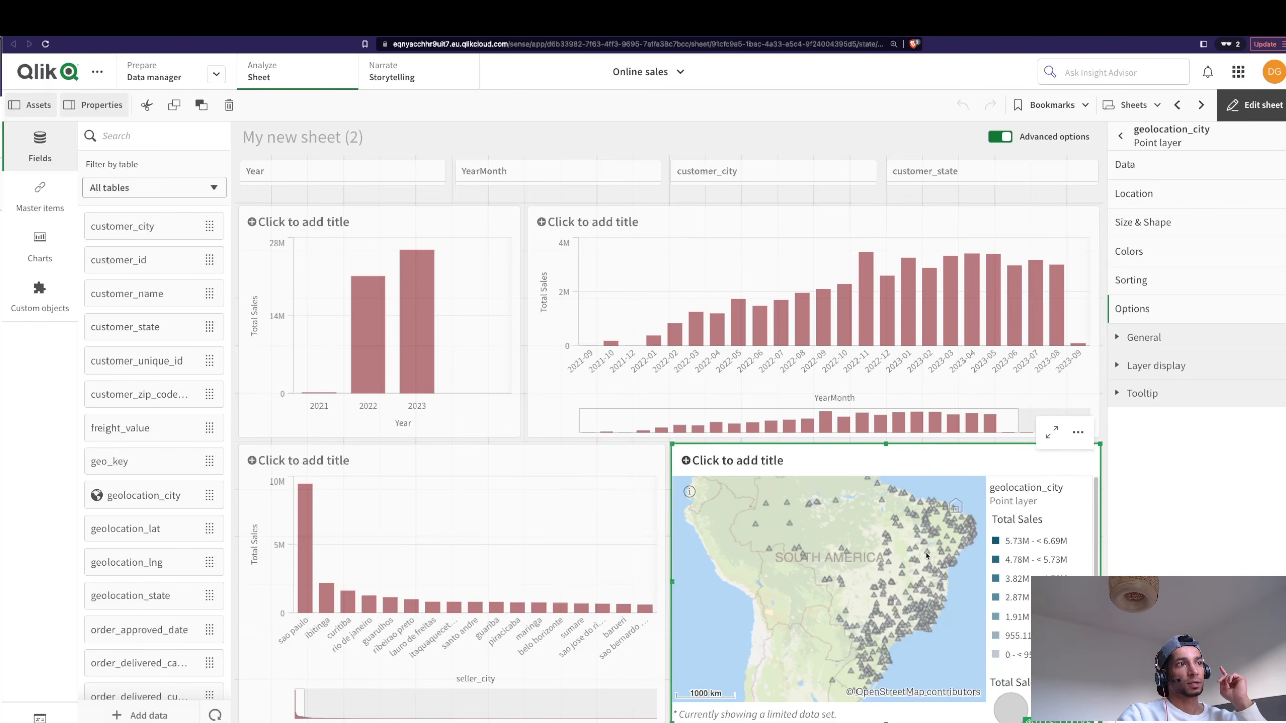
pyautogui.scroll(-2, 927, 555)
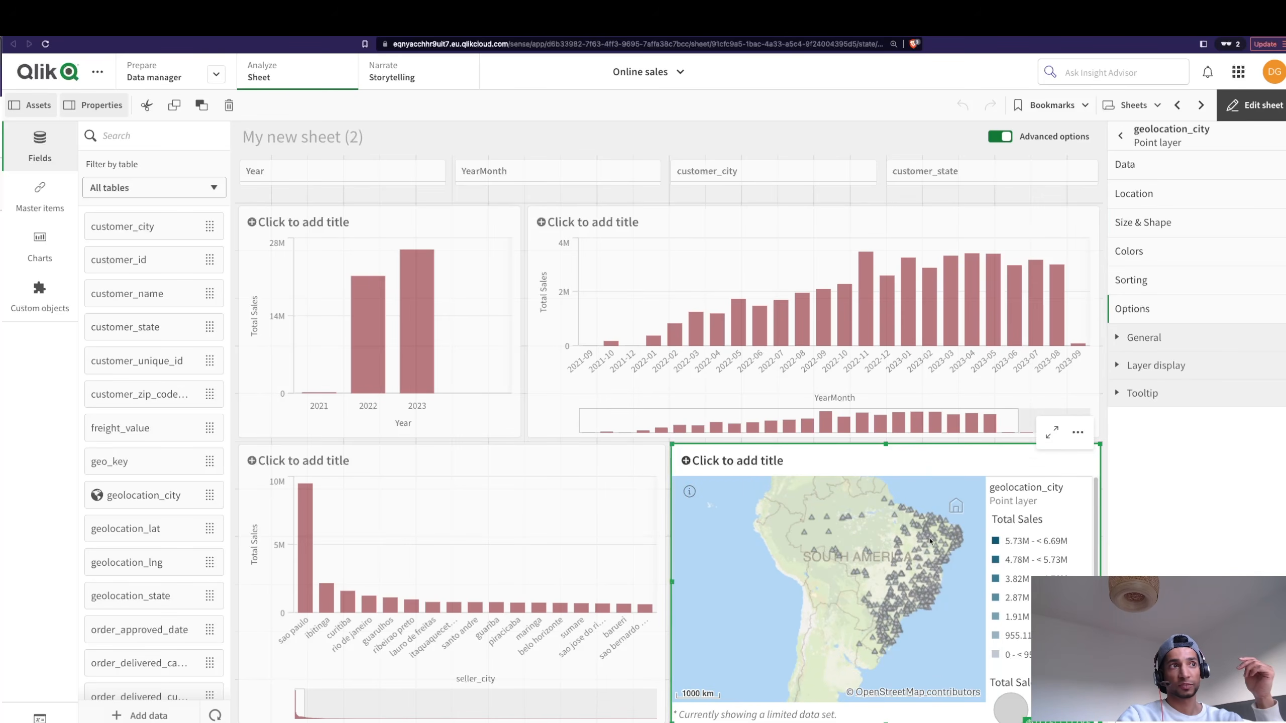
pyautogui.click(1255, 105)
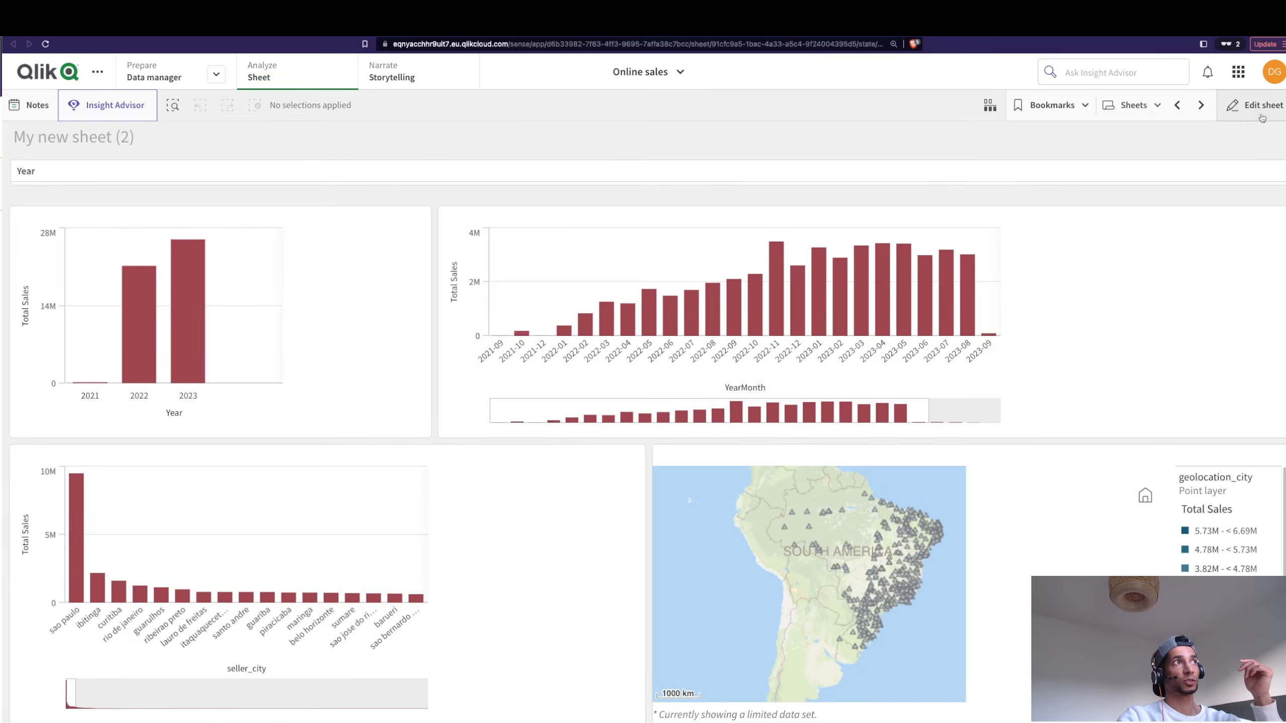
pyautogui.moveTo(811, 385)
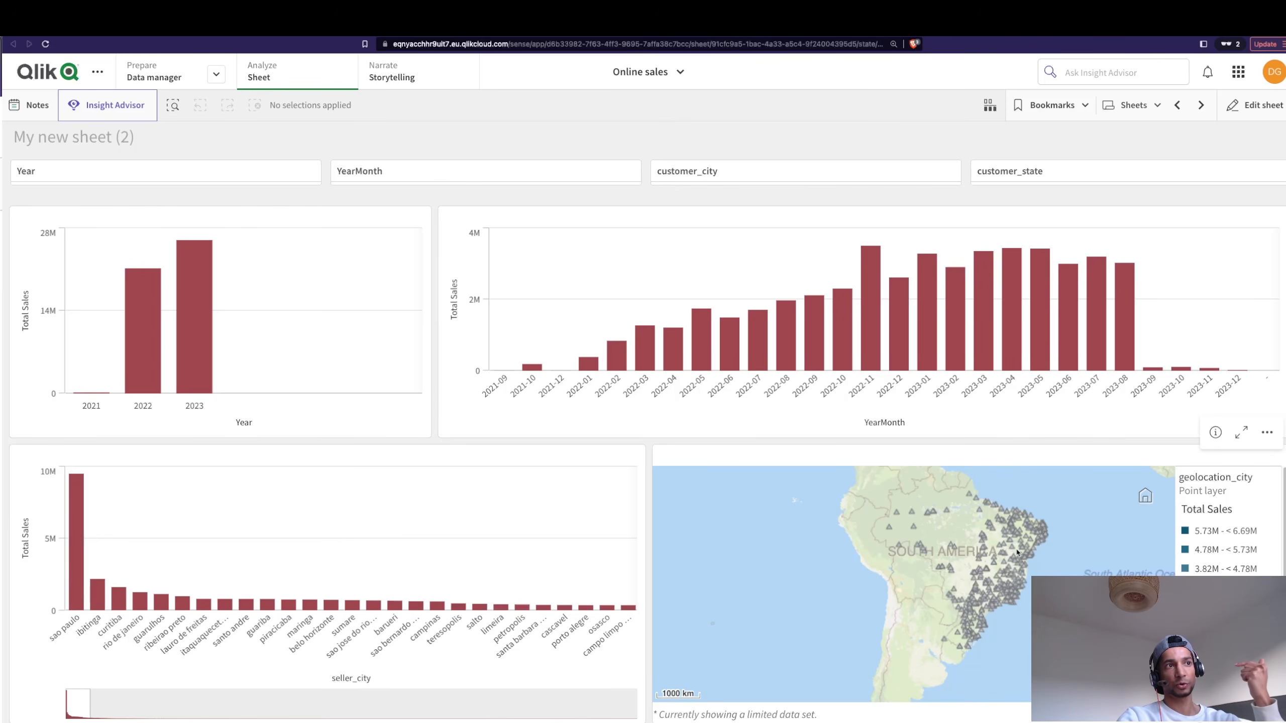
pyautogui.scroll(3, 1018, 552)
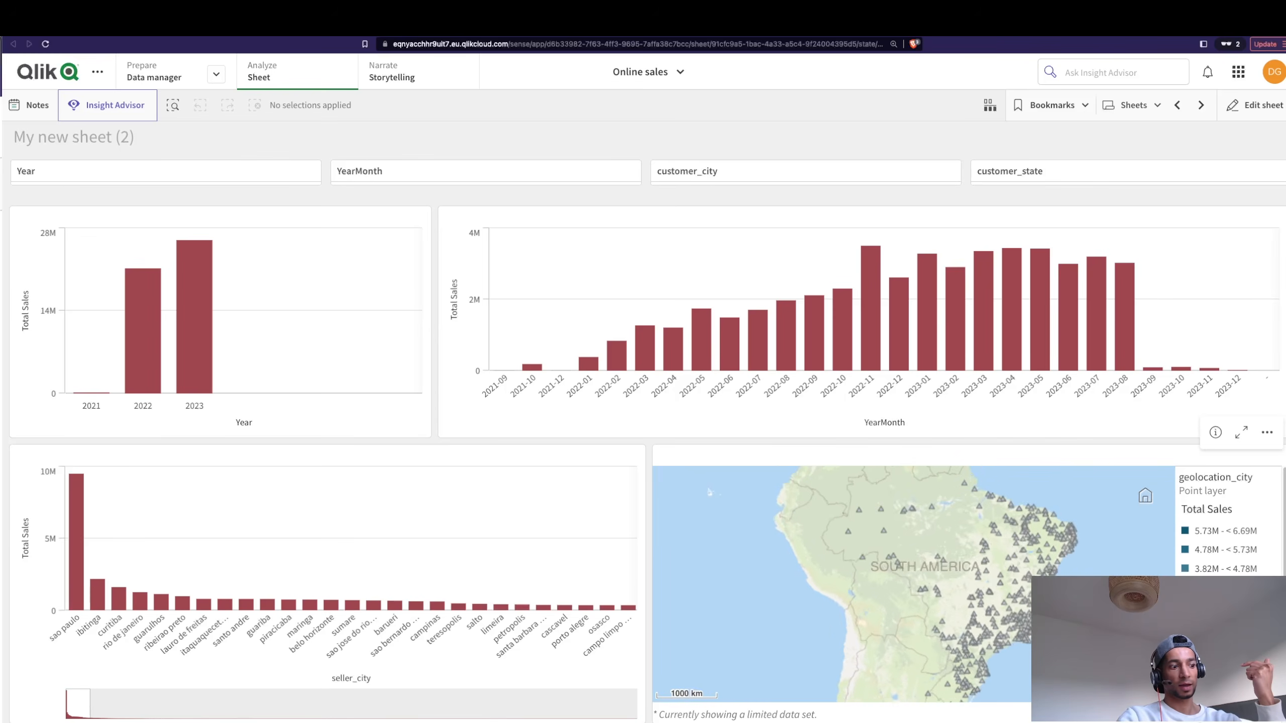
pyautogui.scroll(2, 956, 590)
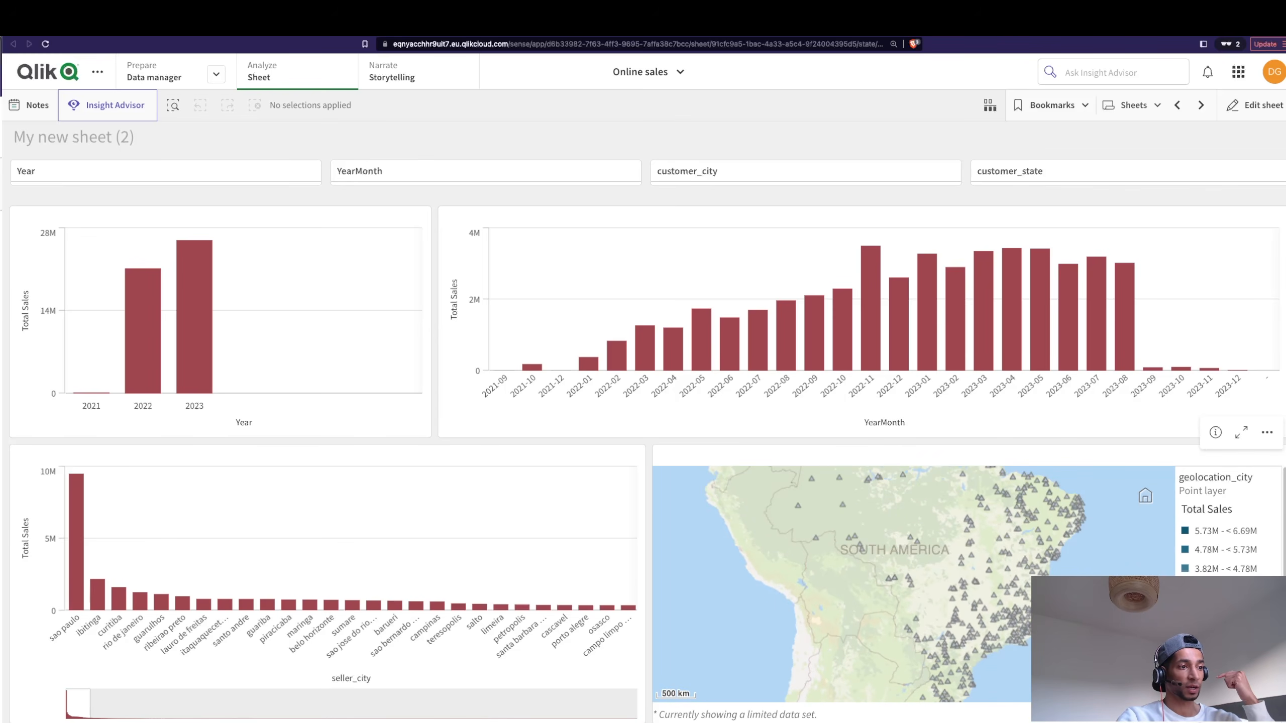
# Set up a new drill-down master dimension in edit mode with the fields Year and YearMonth, in that order.
pyautogui.click(1255, 105)
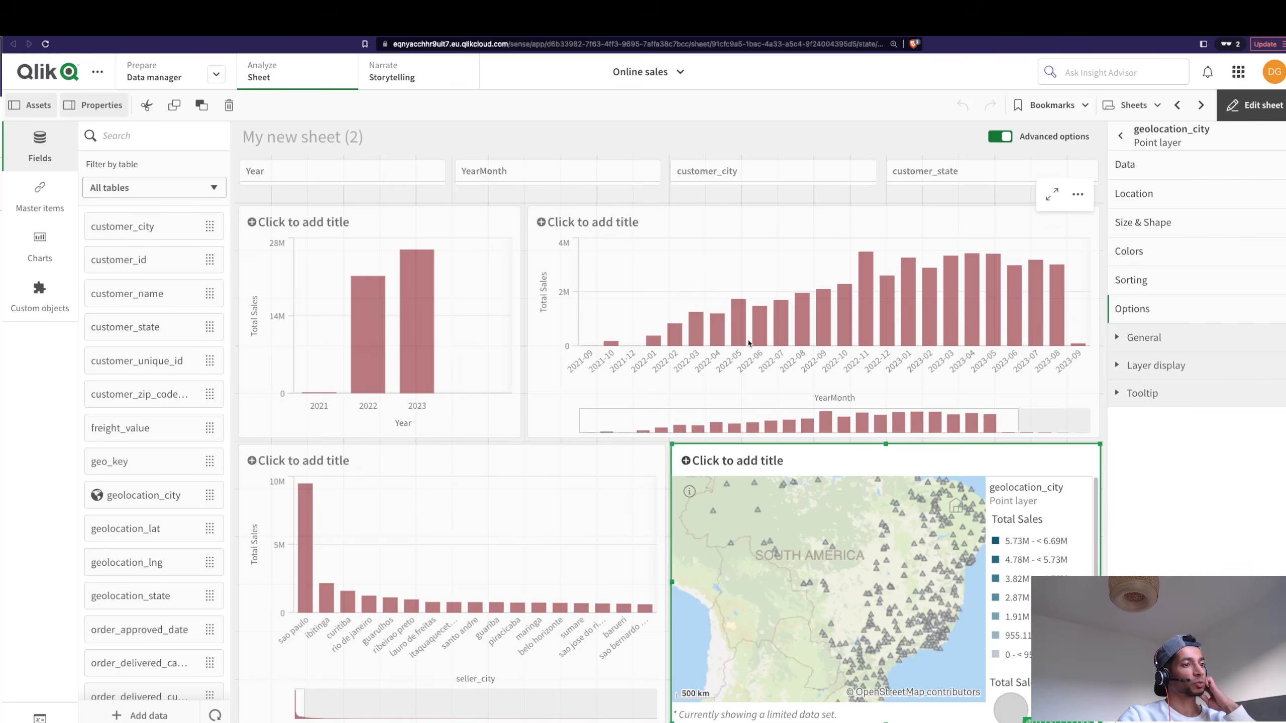
pyautogui.click(41, 200)
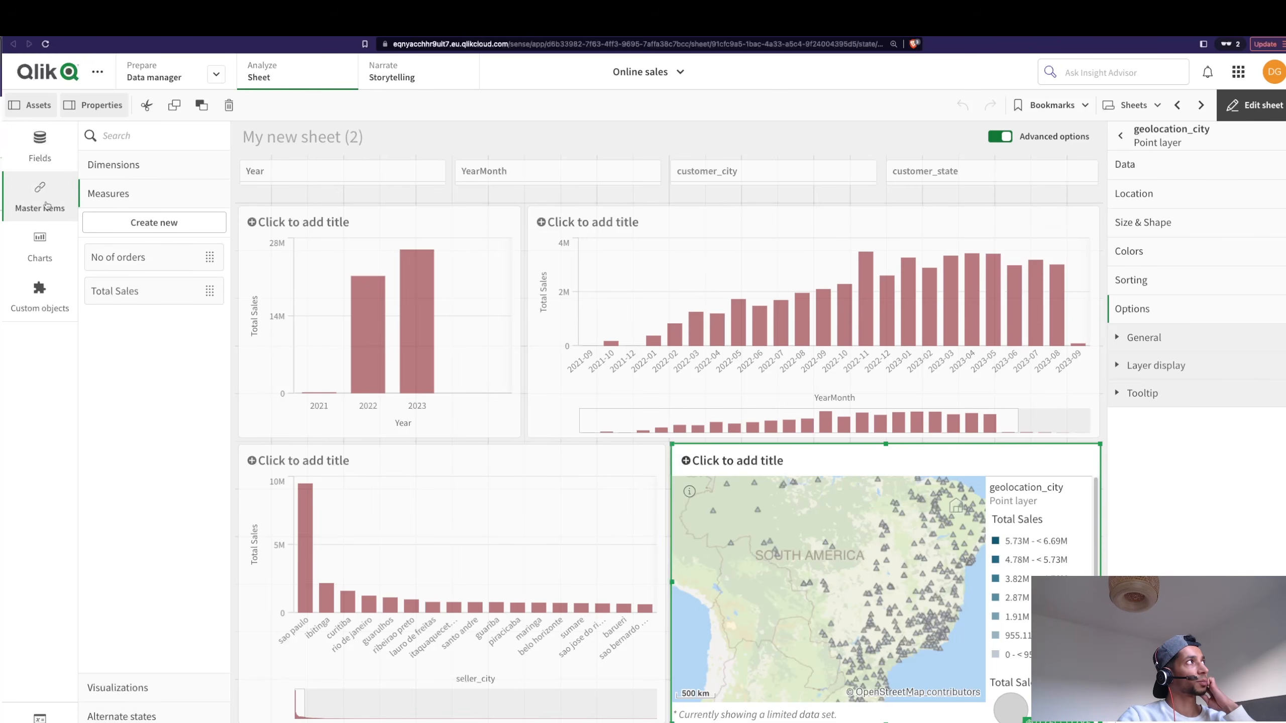
pyautogui.click(124, 163)
pyautogui.click(146, 198)
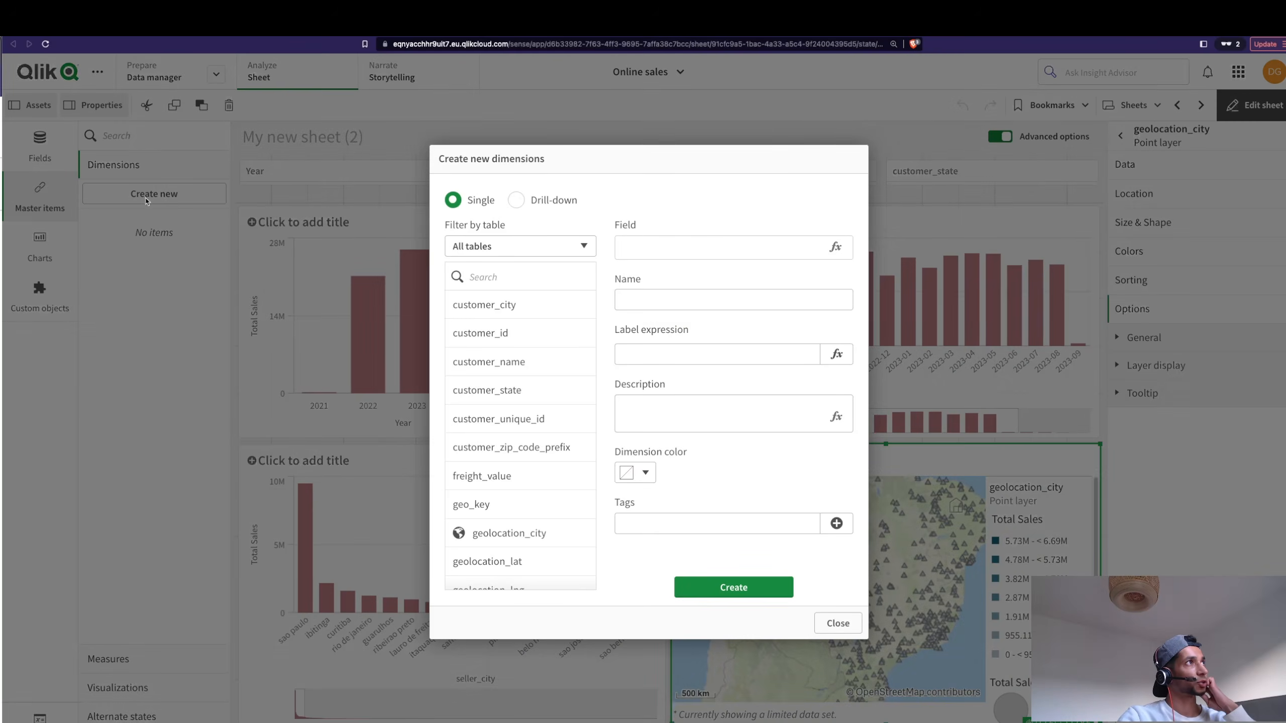
pyautogui.click(516, 201)
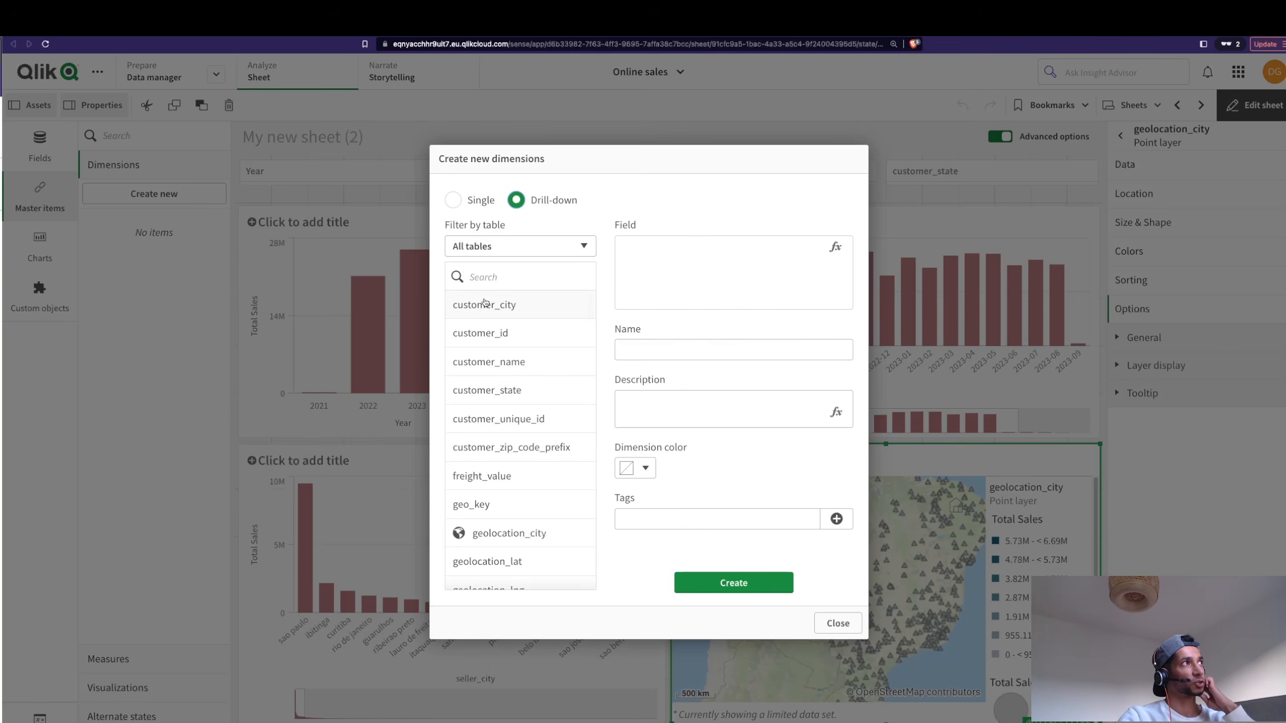
pyautogui.click(493, 284)
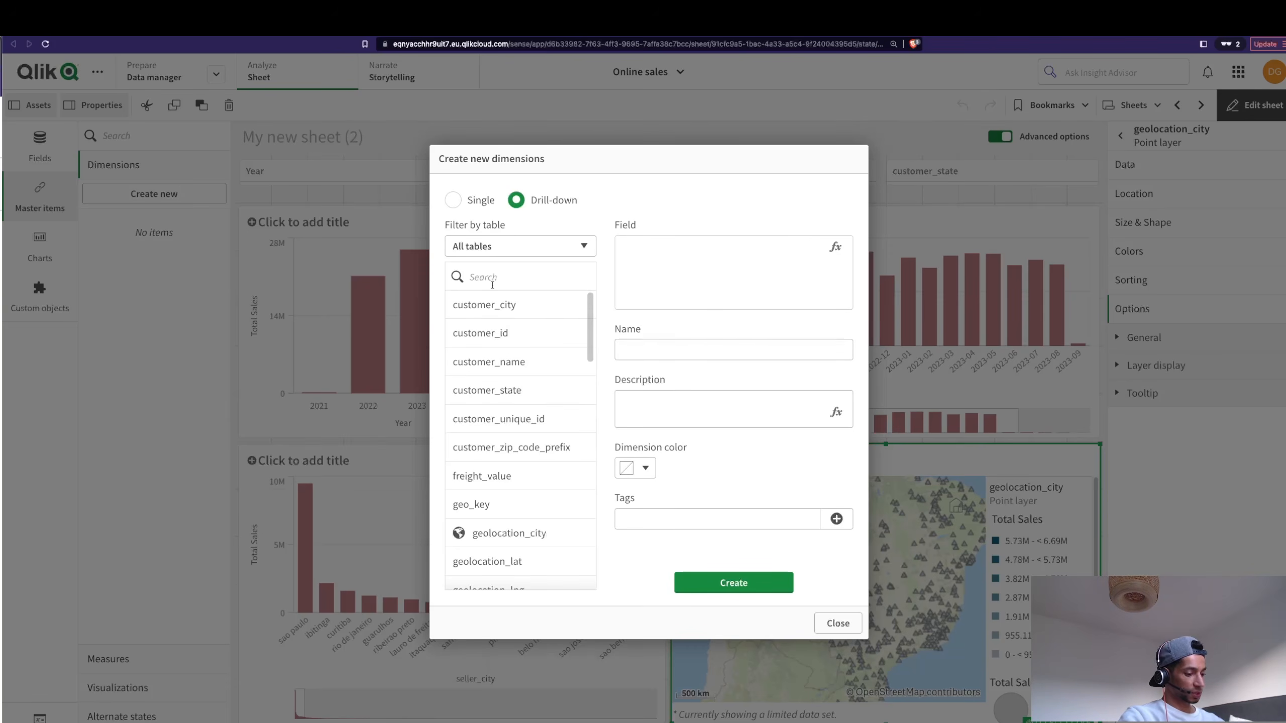
pyautogui.write('ye')
pyautogui.click(462, 304)
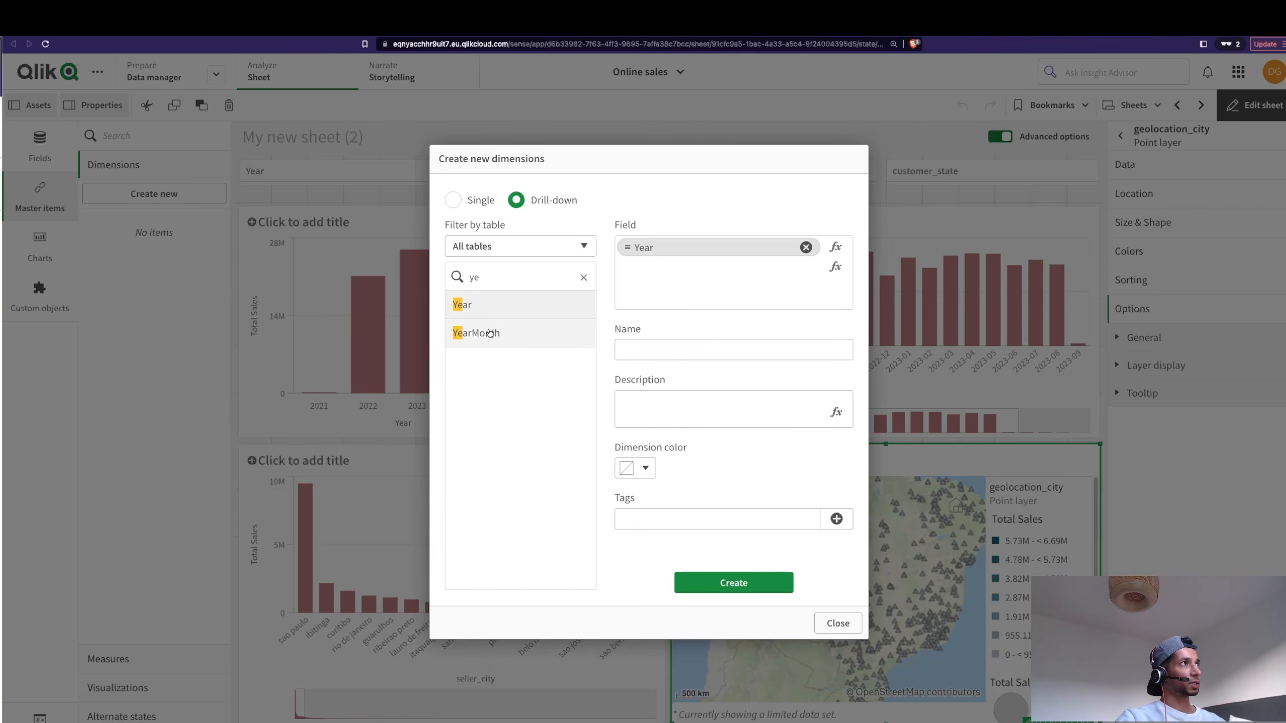
pyautogui.click(476, 333)
pyautogui.moveTo(629, 267); pyautogui.dragTo(626, 248)
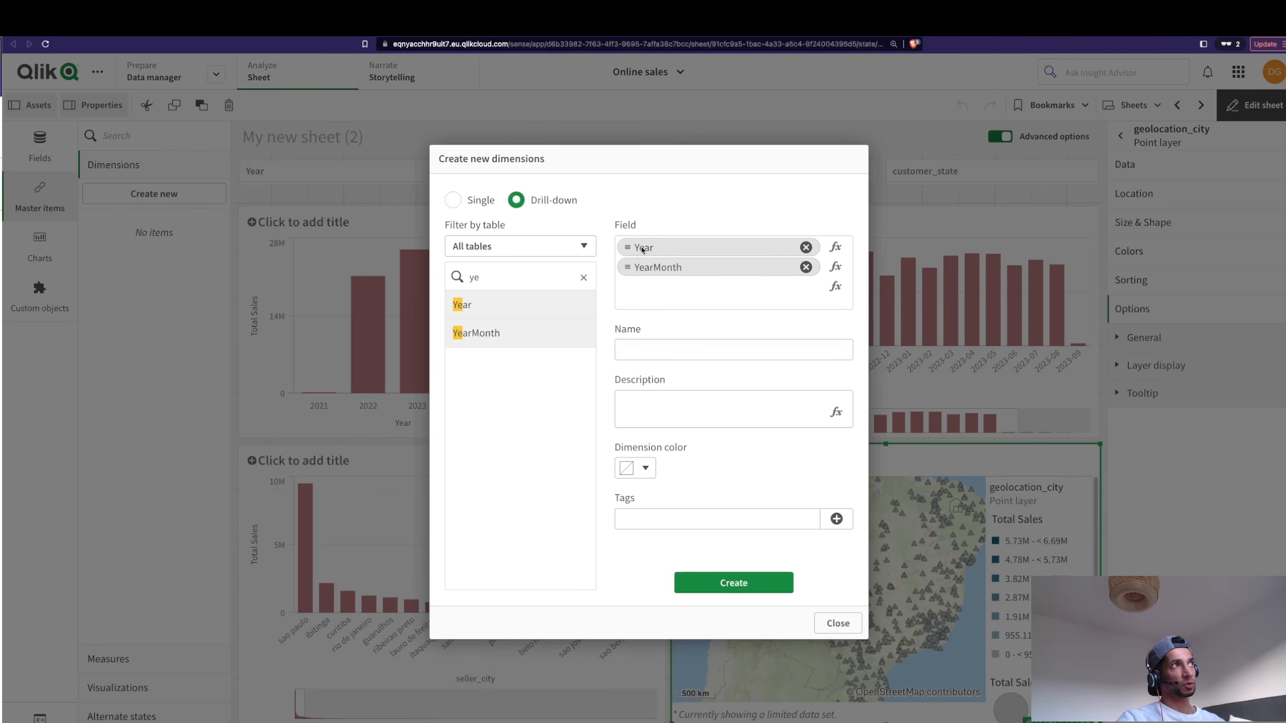
# Name the drill-down dimension Year drill, create it and close the dimension dialog.
pyautogui.click(650, 352)
pyautogui.write('Year drill')
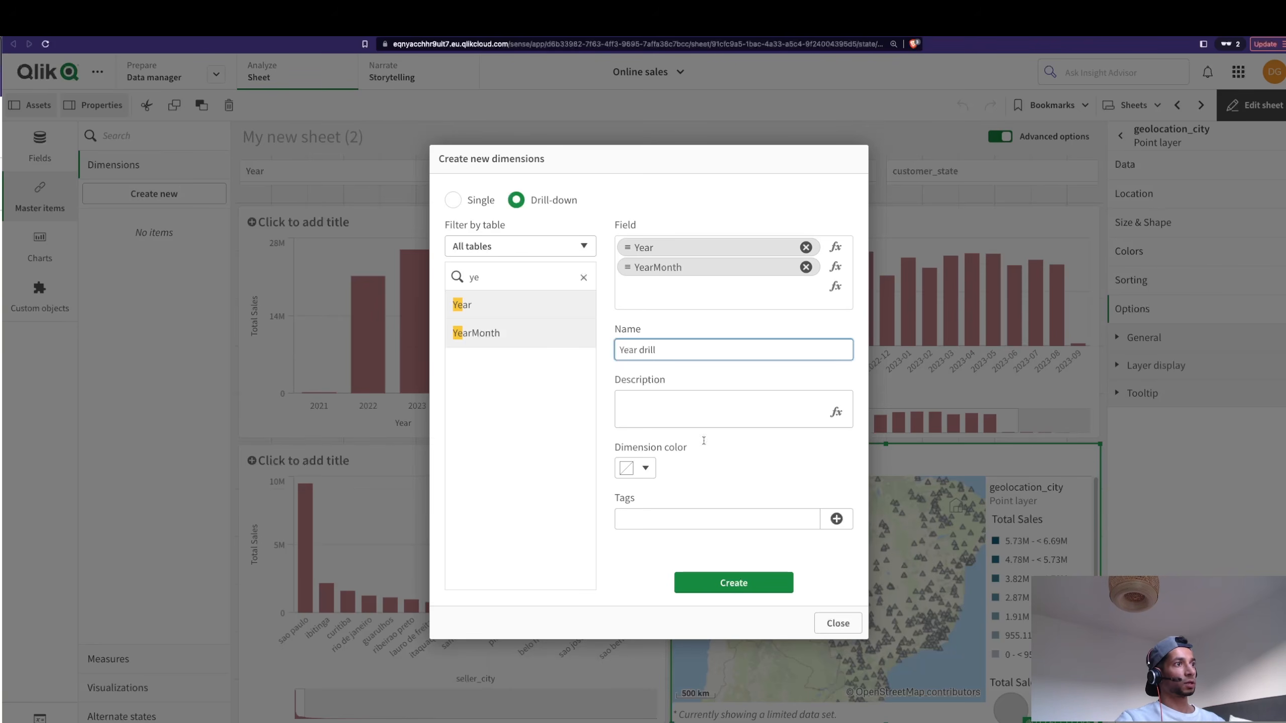
pyautogui.click(768, 583)
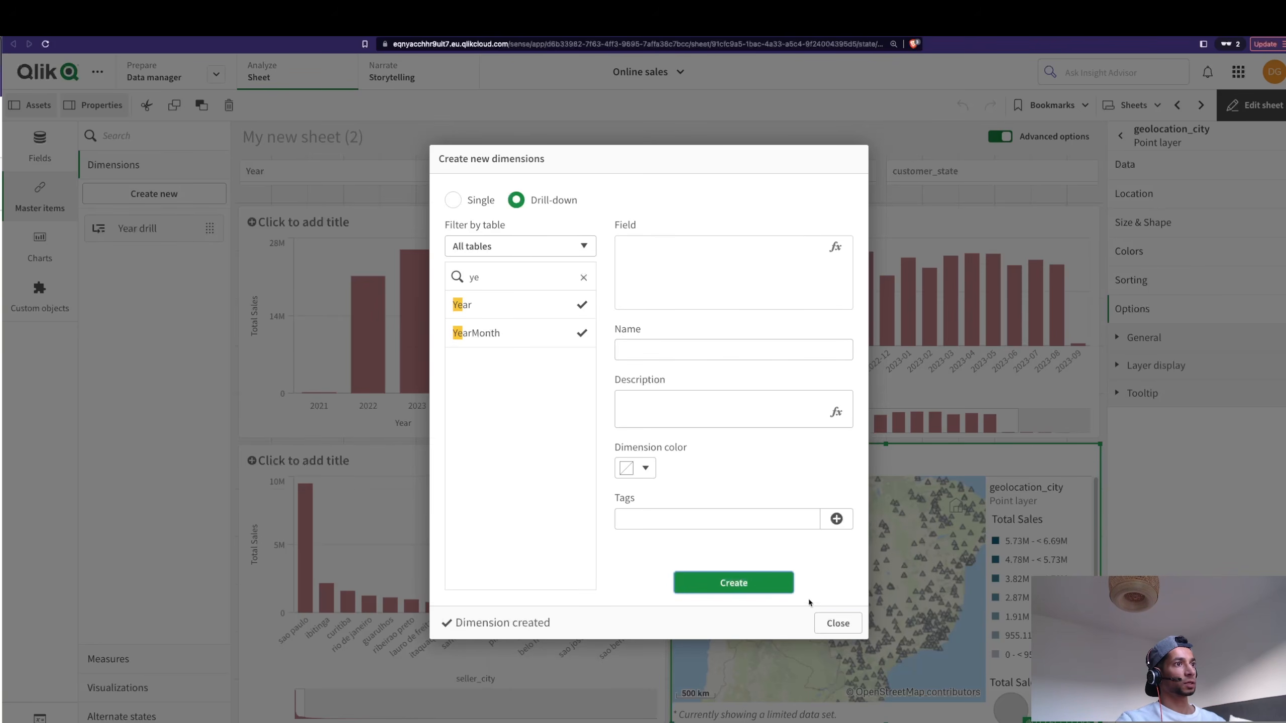
pyautogui.click(838, 623)
# Replace the Year dimension of the yearly Total Sales bar chart with the master dimension Year drill.
pyautogui.click(975, 298)
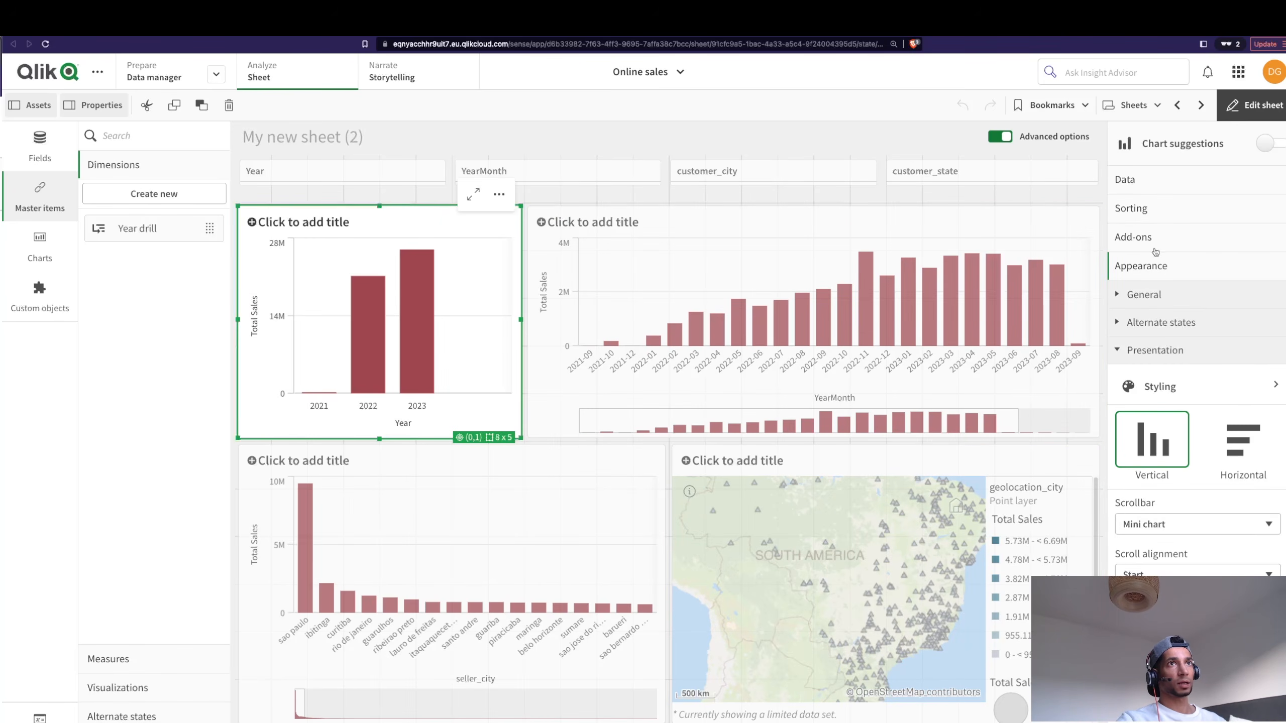
pyautogui.click(1160, 185)
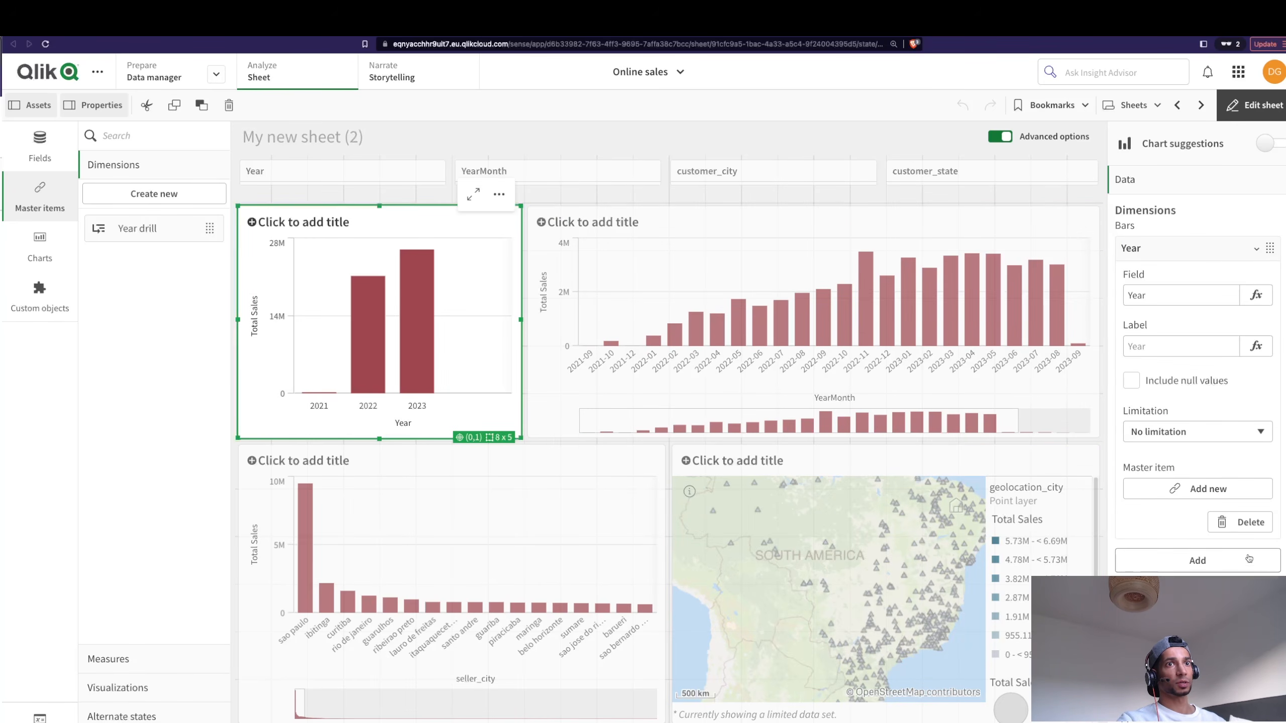
pyautogui.click(1241, 522)
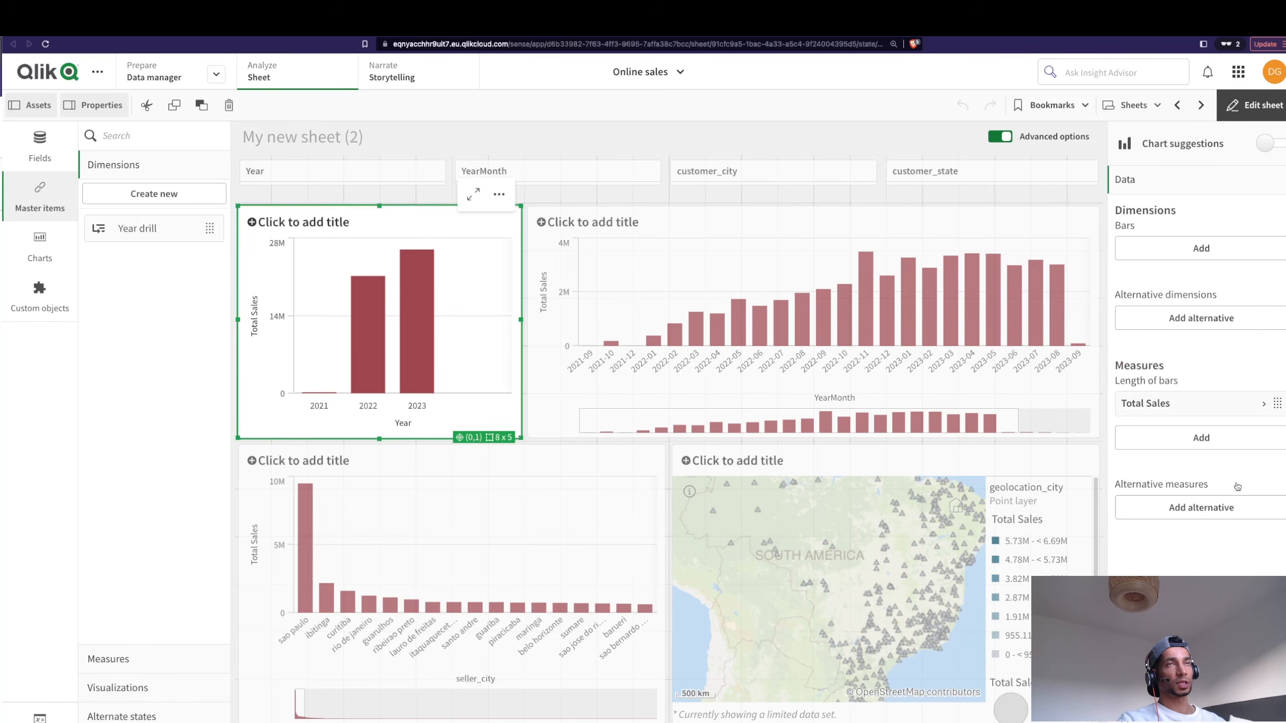
pyautogui.click(1170, 254)
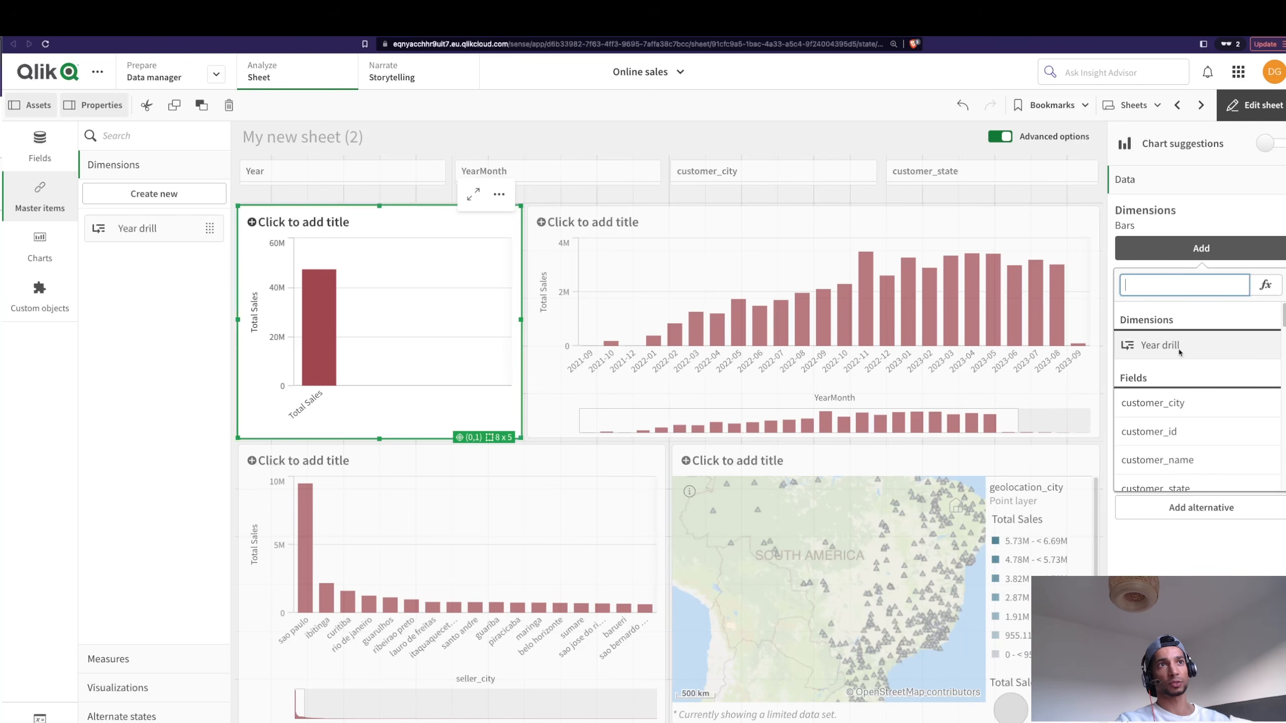
pyautogui.click(1160, 345)
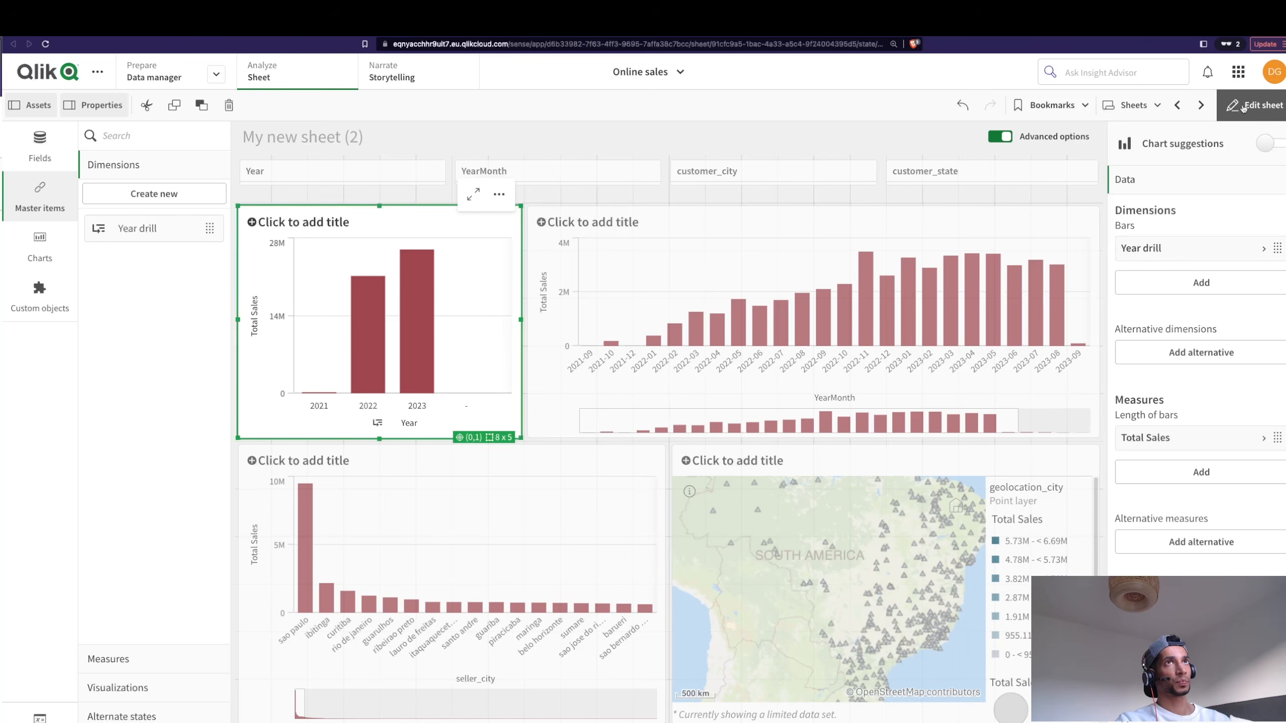
pyautogui.click(1182, 251)
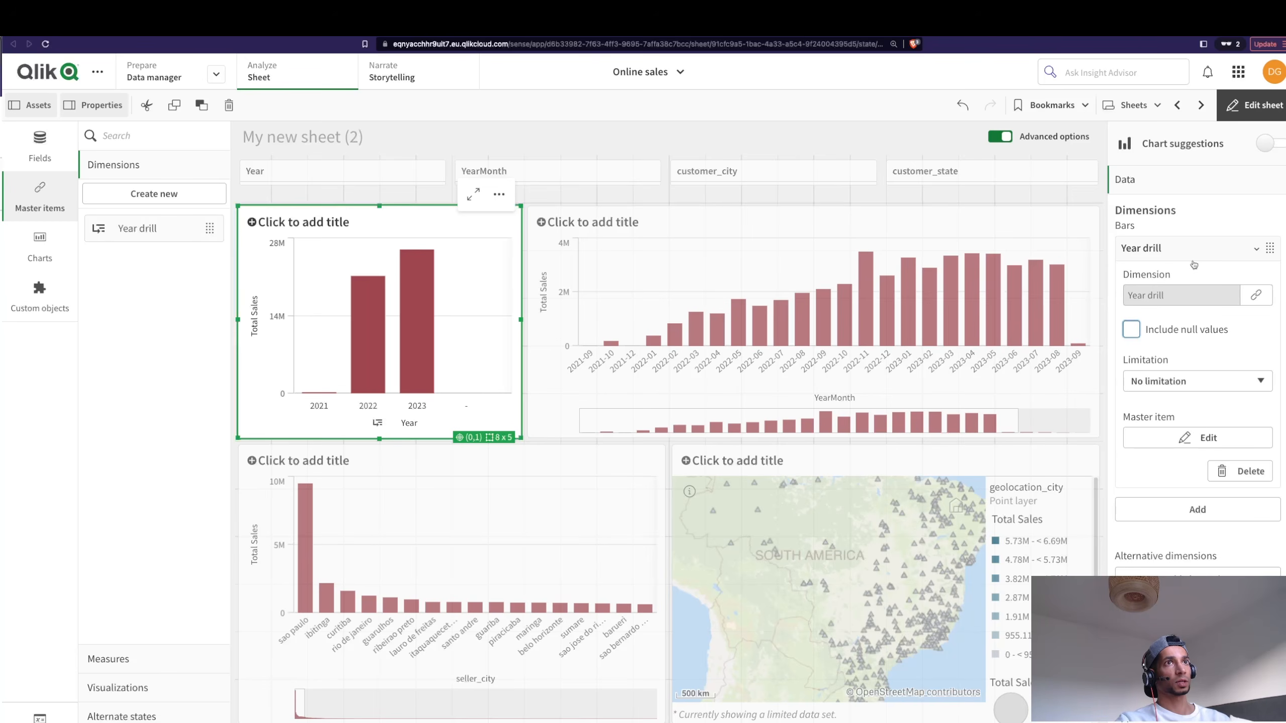
# Leave sheet editing and test the yearly chart's drill-down by selecting 2023 and then 2022, removing each selection.
pyautogui.click(1250, 105)
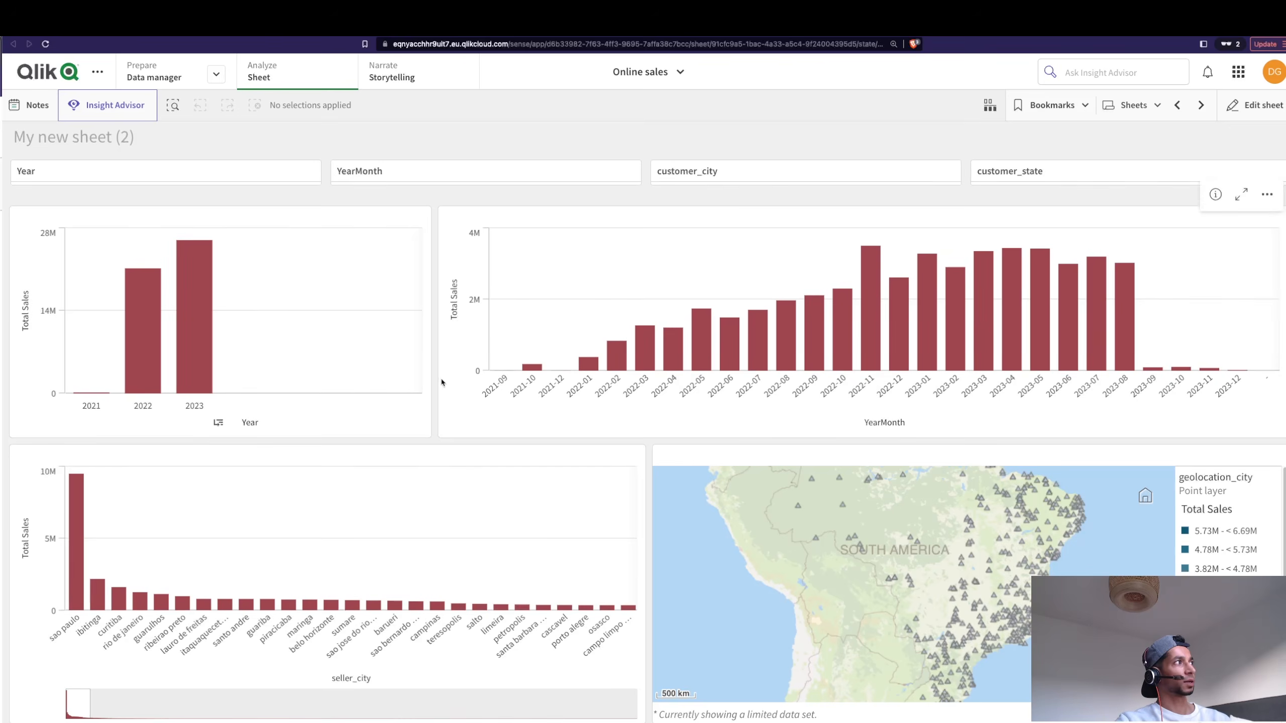
pyautogui.click(202, 345)
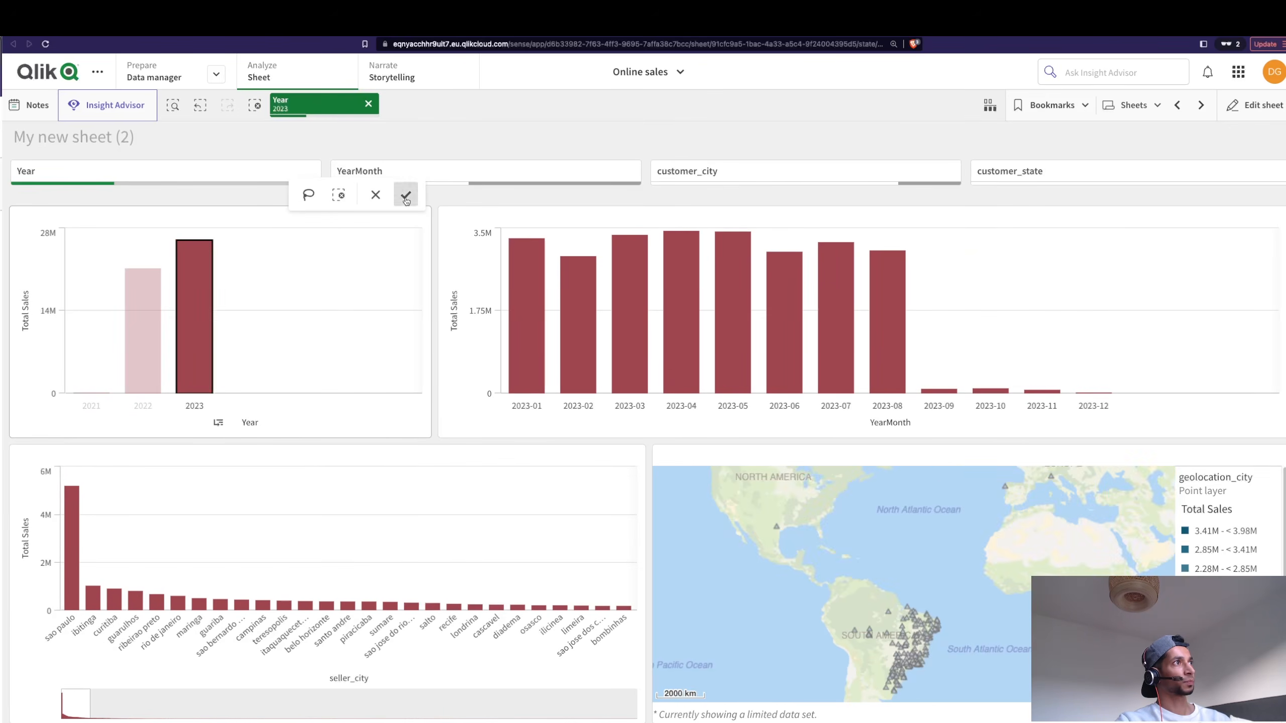
pyautogui.click(405, 200)
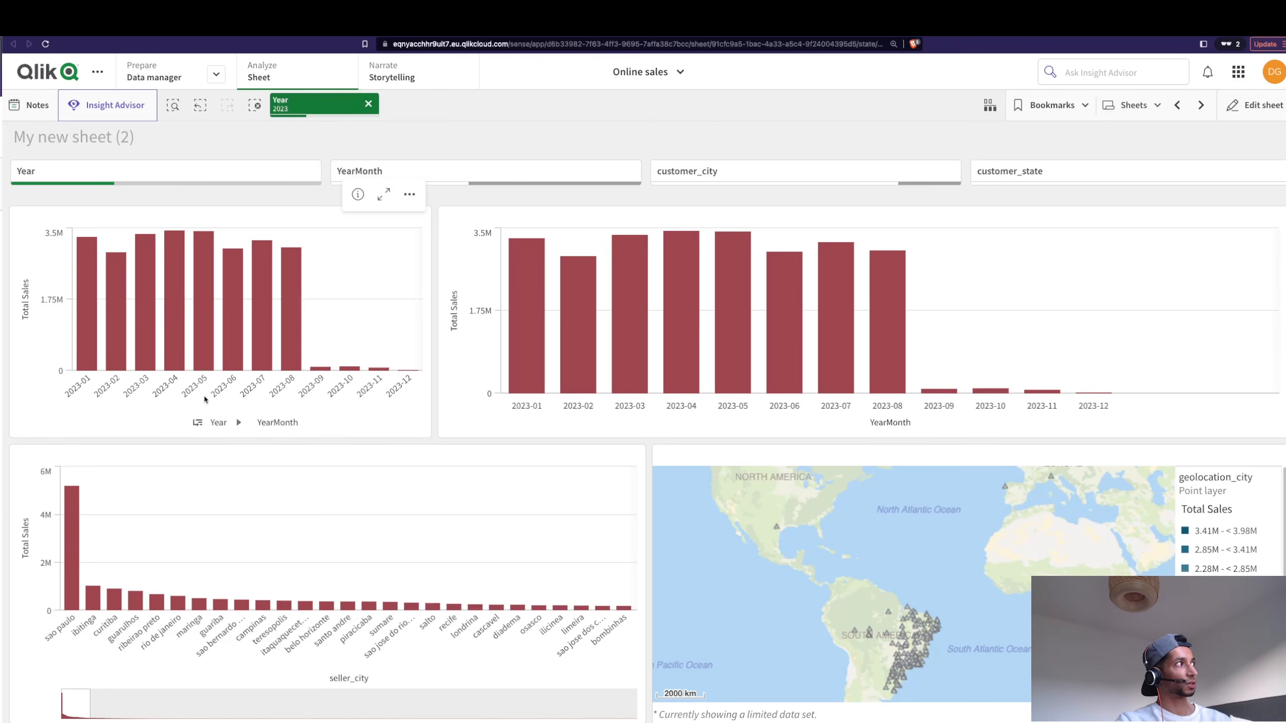
pyautogui.moveTo(205, 400)
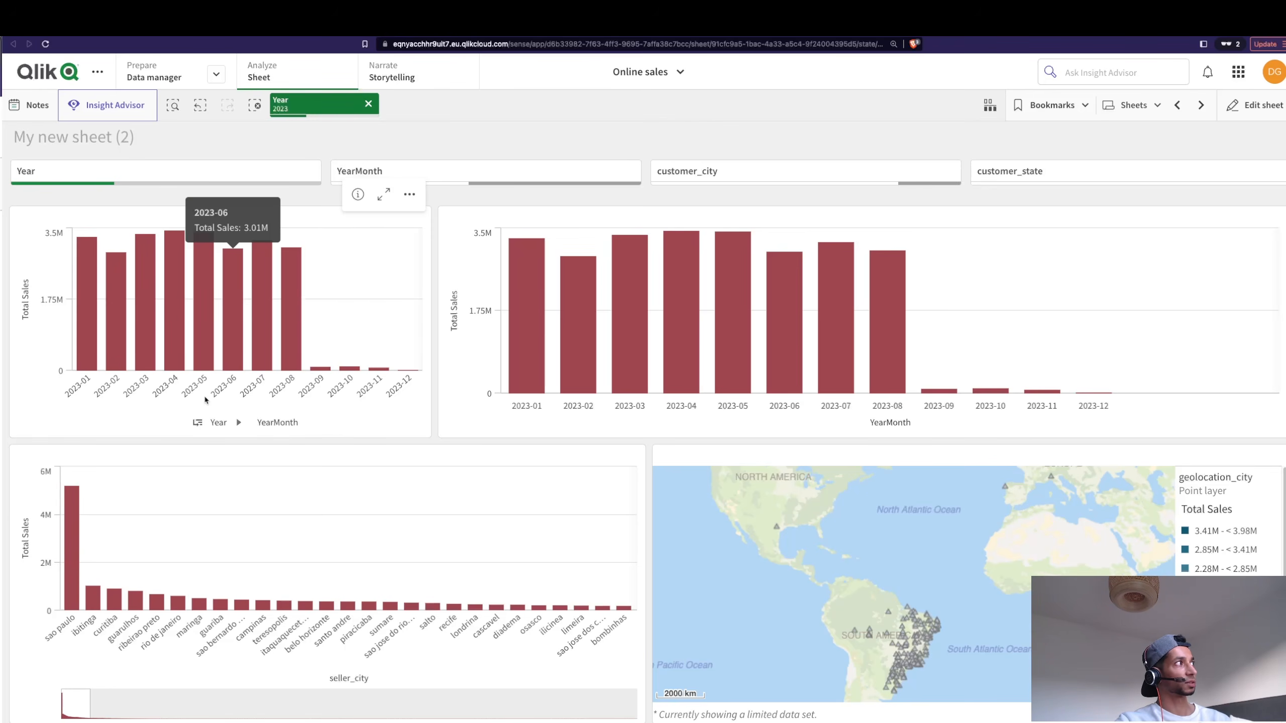
pyautogui.click(368, 104)
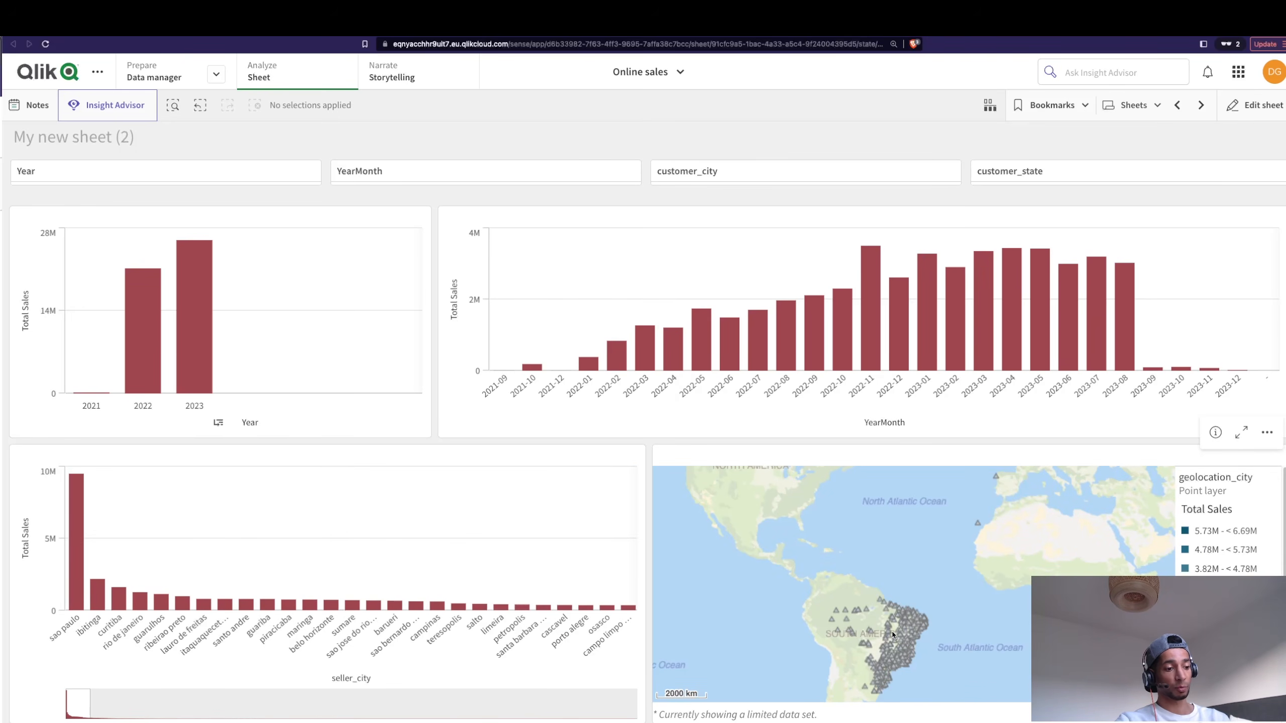
pyautogui.moveTo(134, 322)
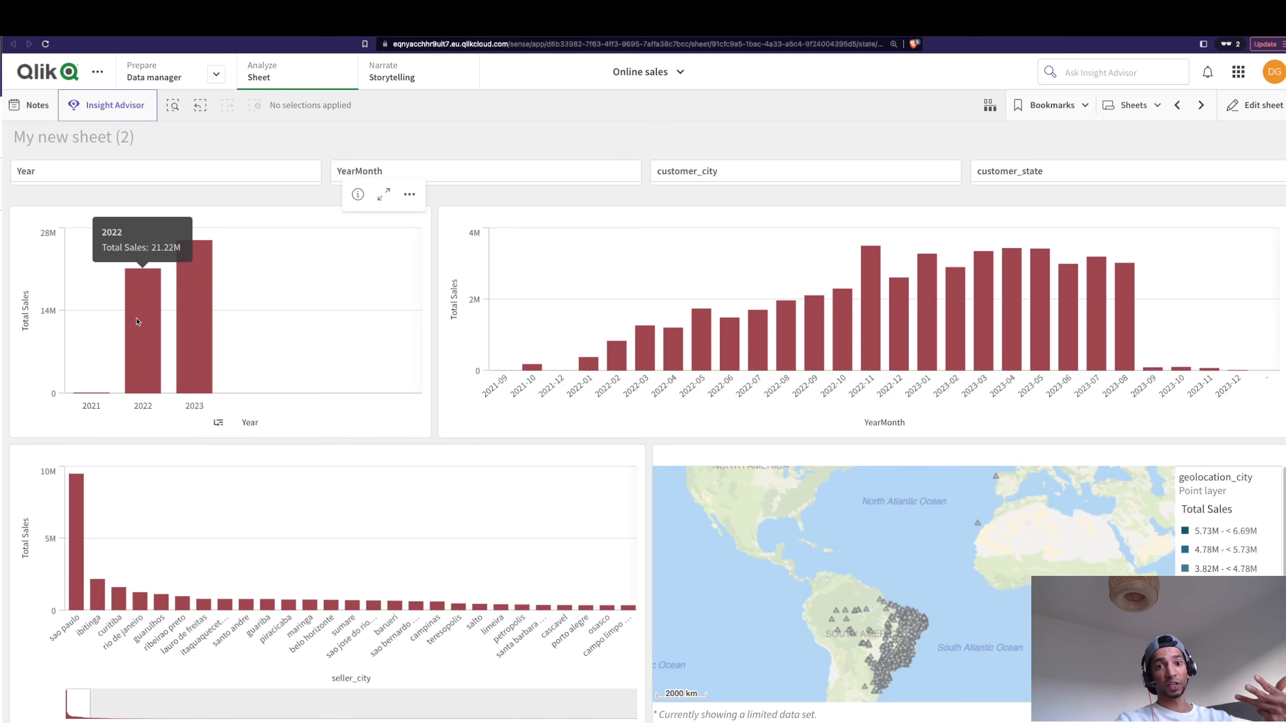
pyautogui.click(136, 322)
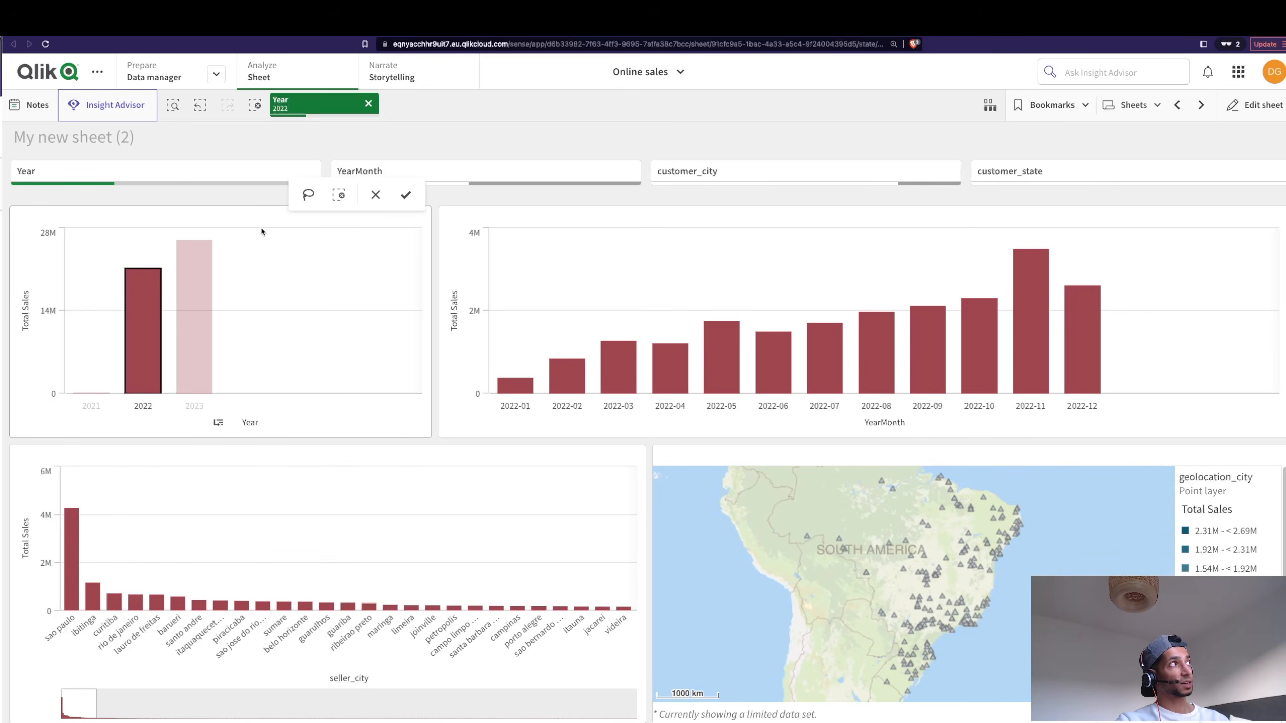
pyautogui.click(376, 195)
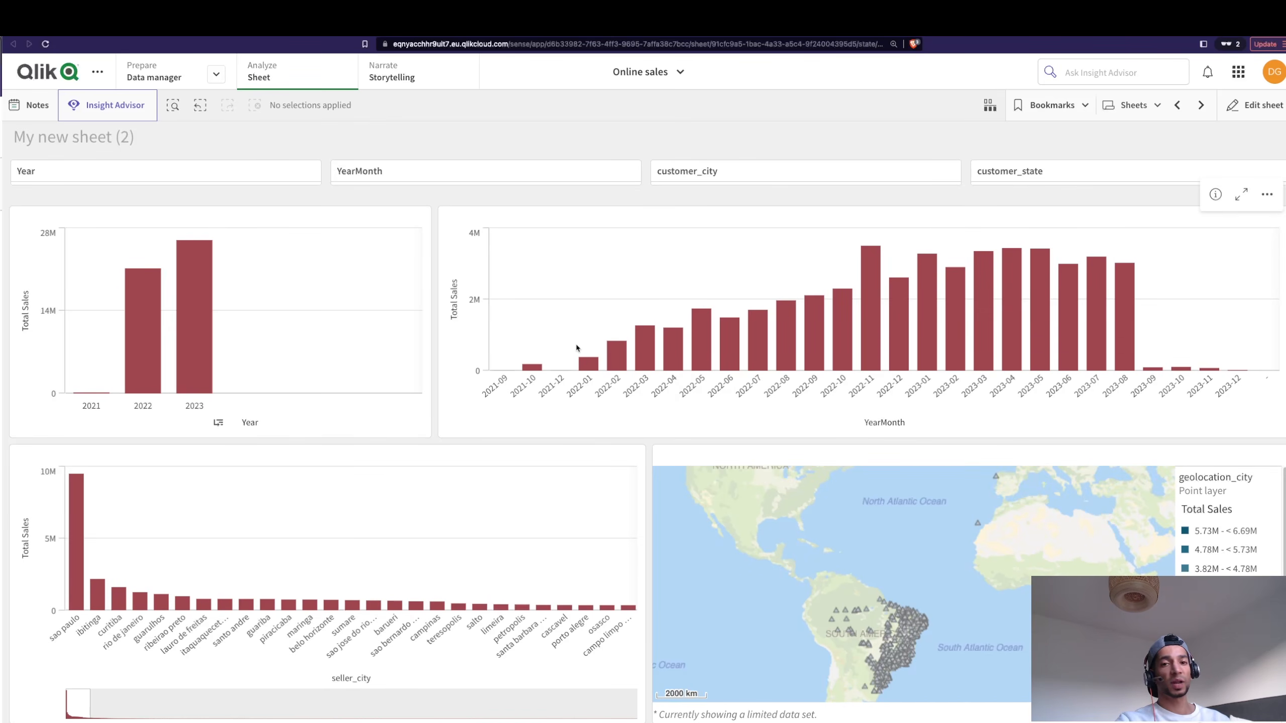
# Enter sheet editing and add the YearMonth Total Sales bar chart to the master items under the name year sales.
pyautogui.moveTo(864, 333)
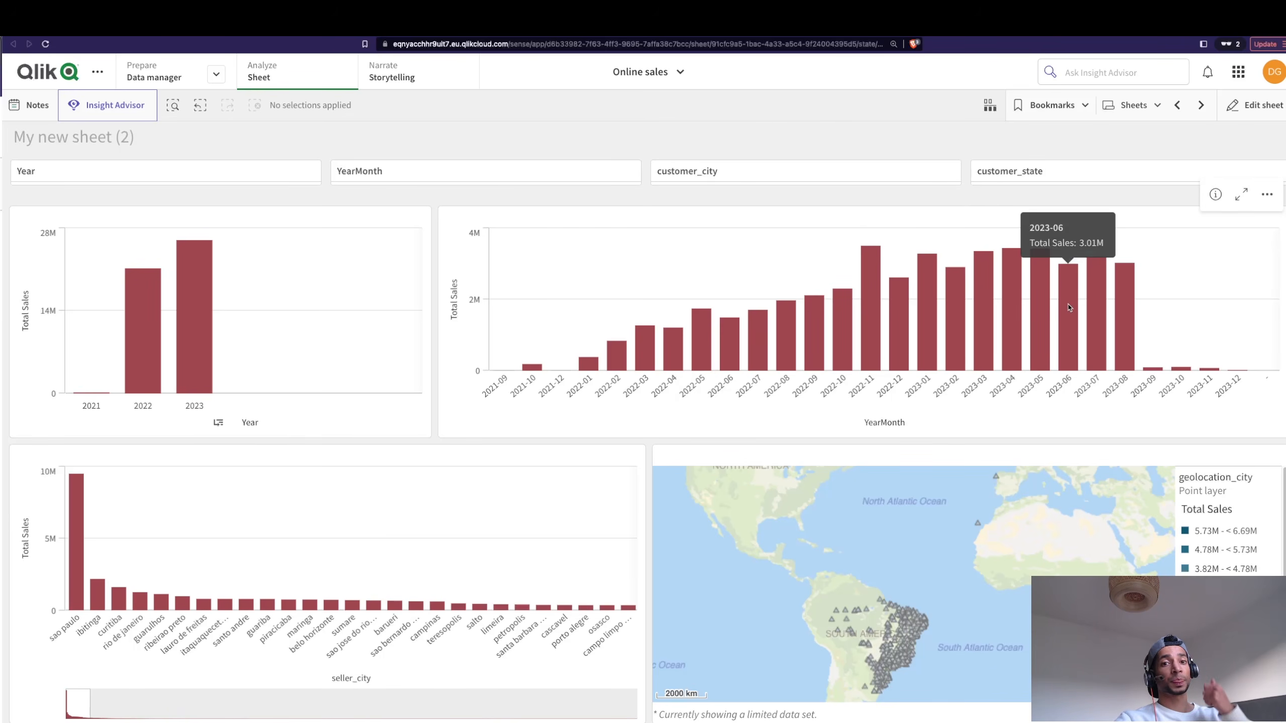
pyautogui.click(1255, 105)
pyautogui.rightClick(928, 275)
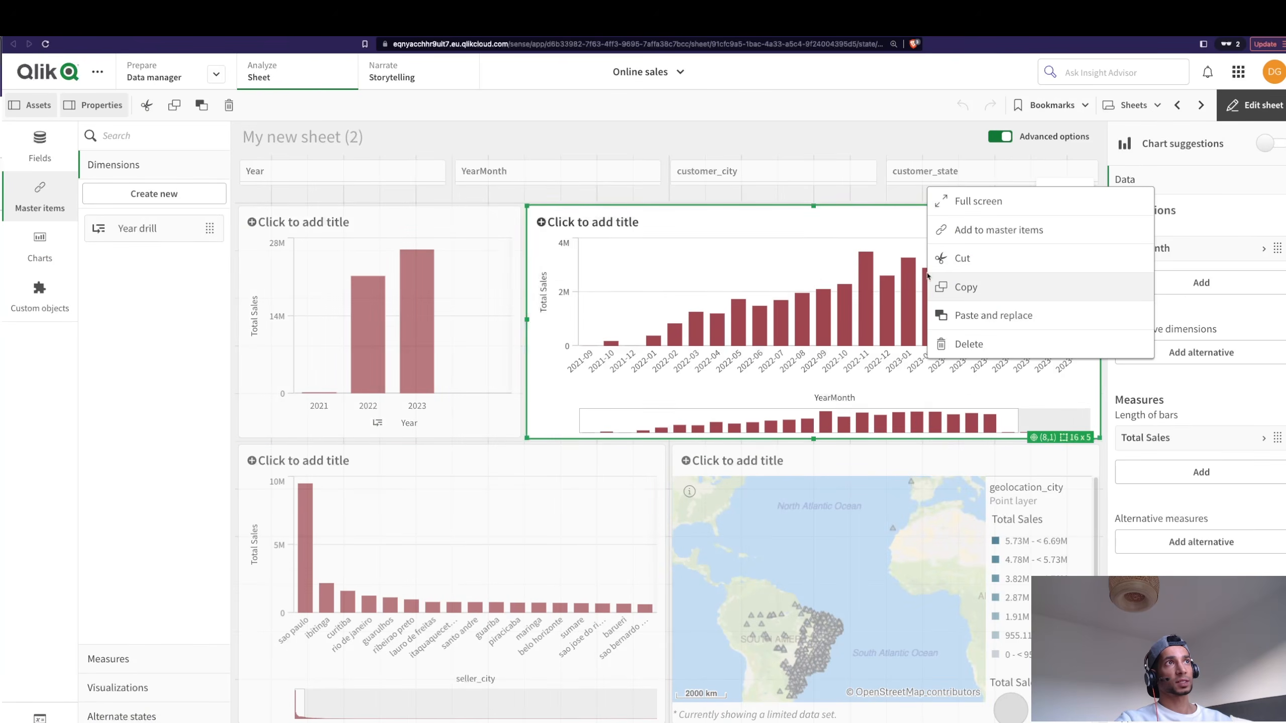
pyautogui.click(986, 234)
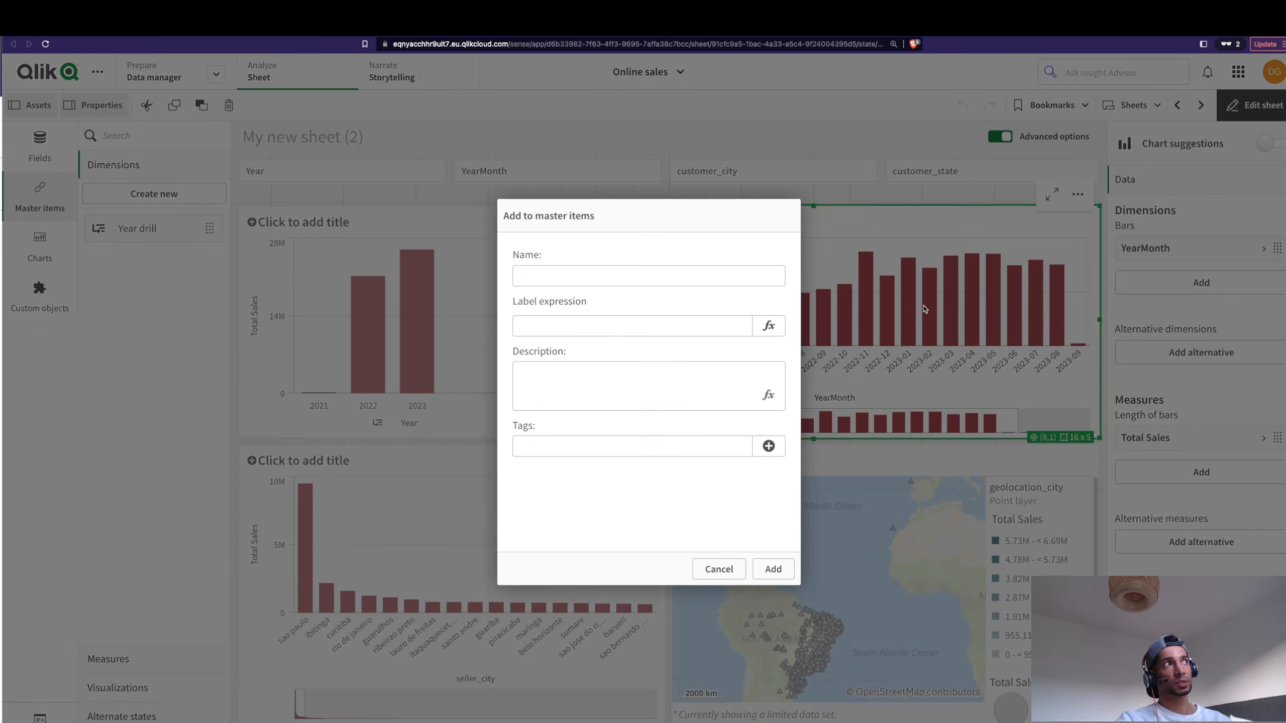
pyautogui.write('year')
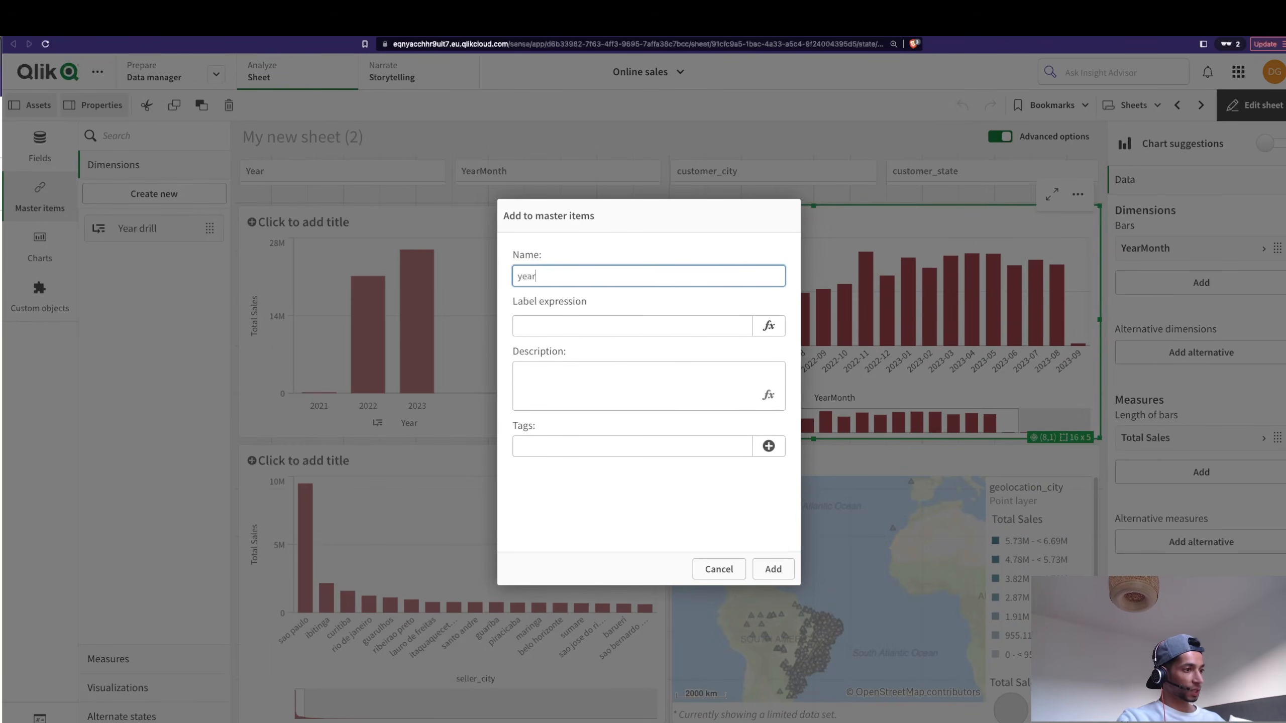
pyautogui.write(' sales')
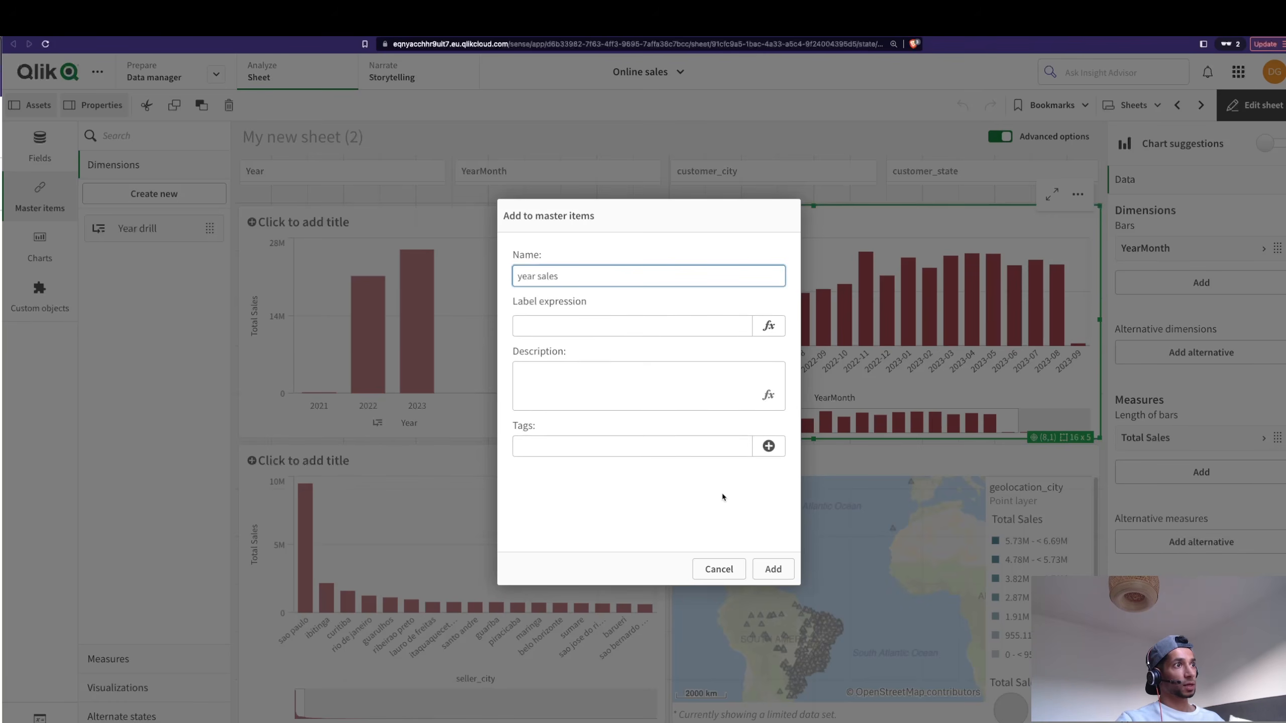
pyautogui.click(773, 569)
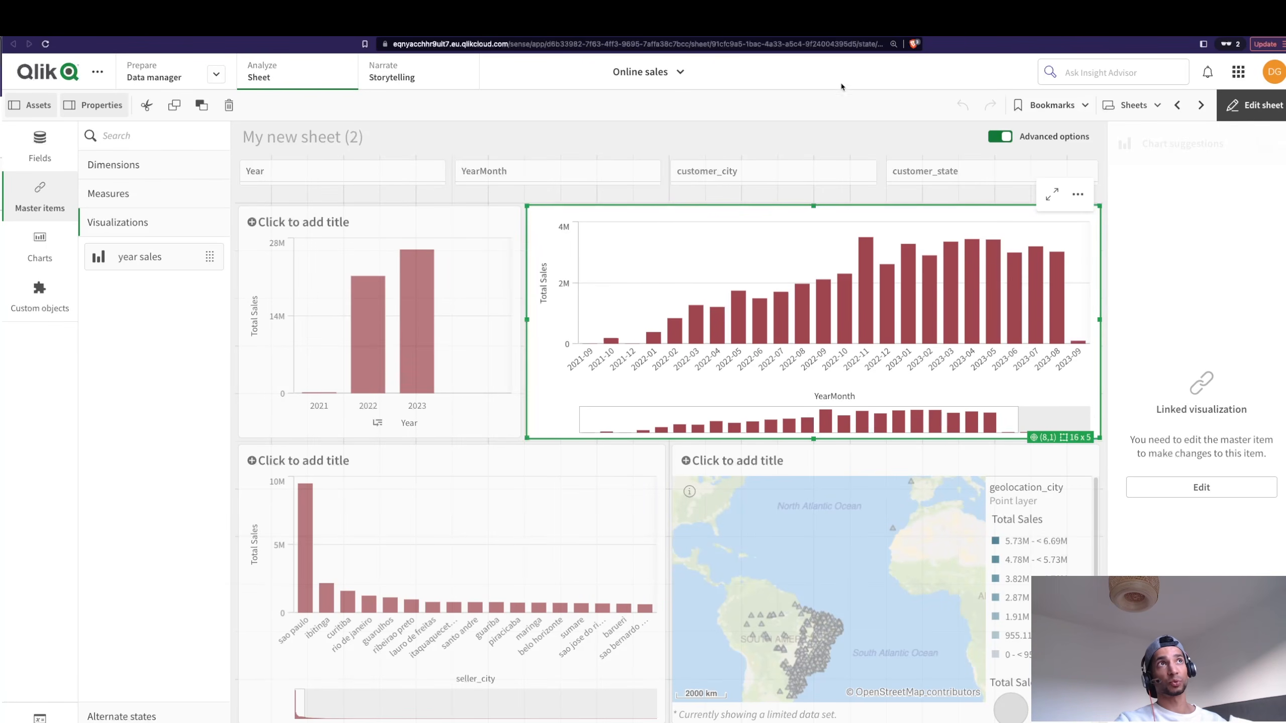
# Place the master visualization year sales on the empty sheet My new sheet (3).
pyautogui.click(1202, 105)
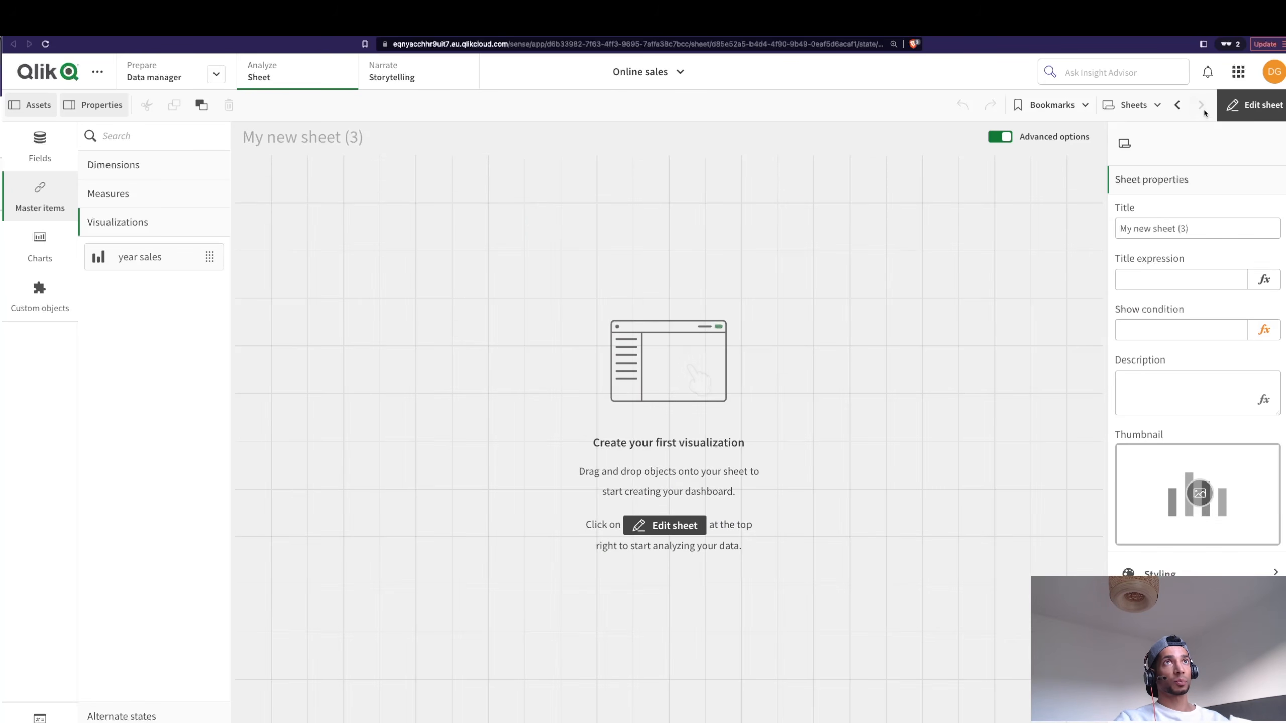
pyautogui.moveTo(139, 257); pyautogui.dragTo(527, 595)
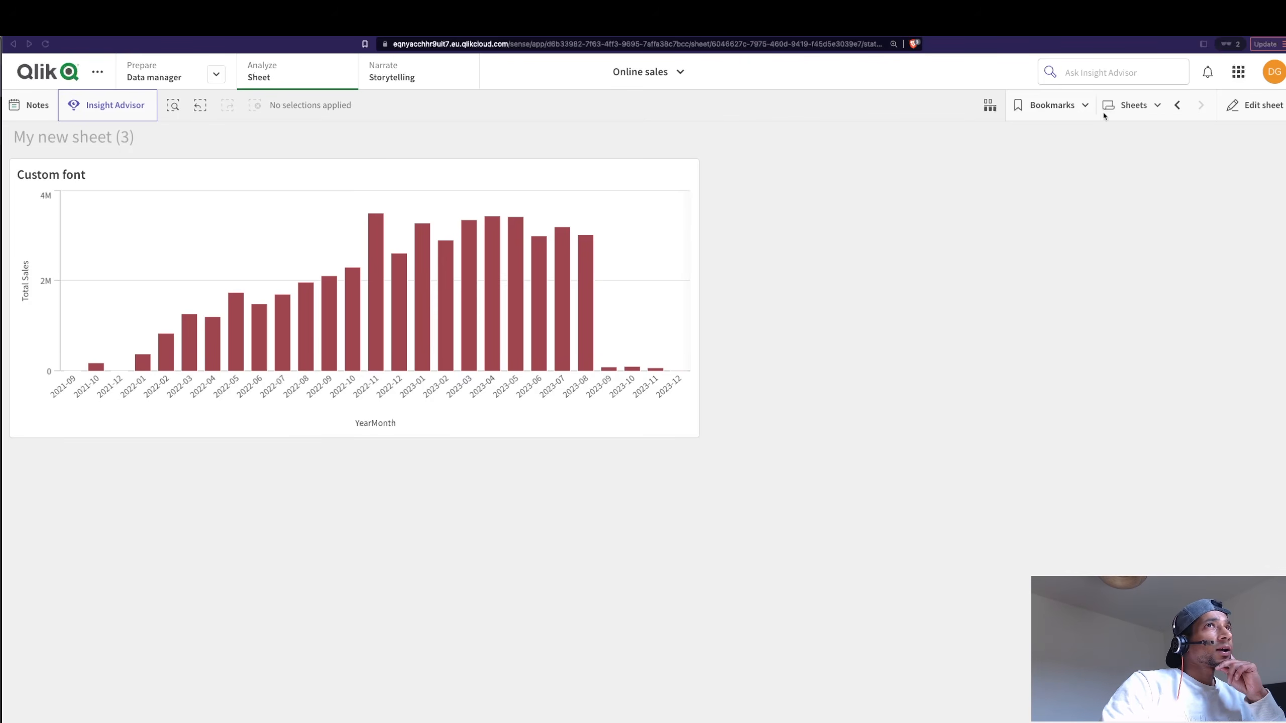
pyautogui.click(1120, 107)
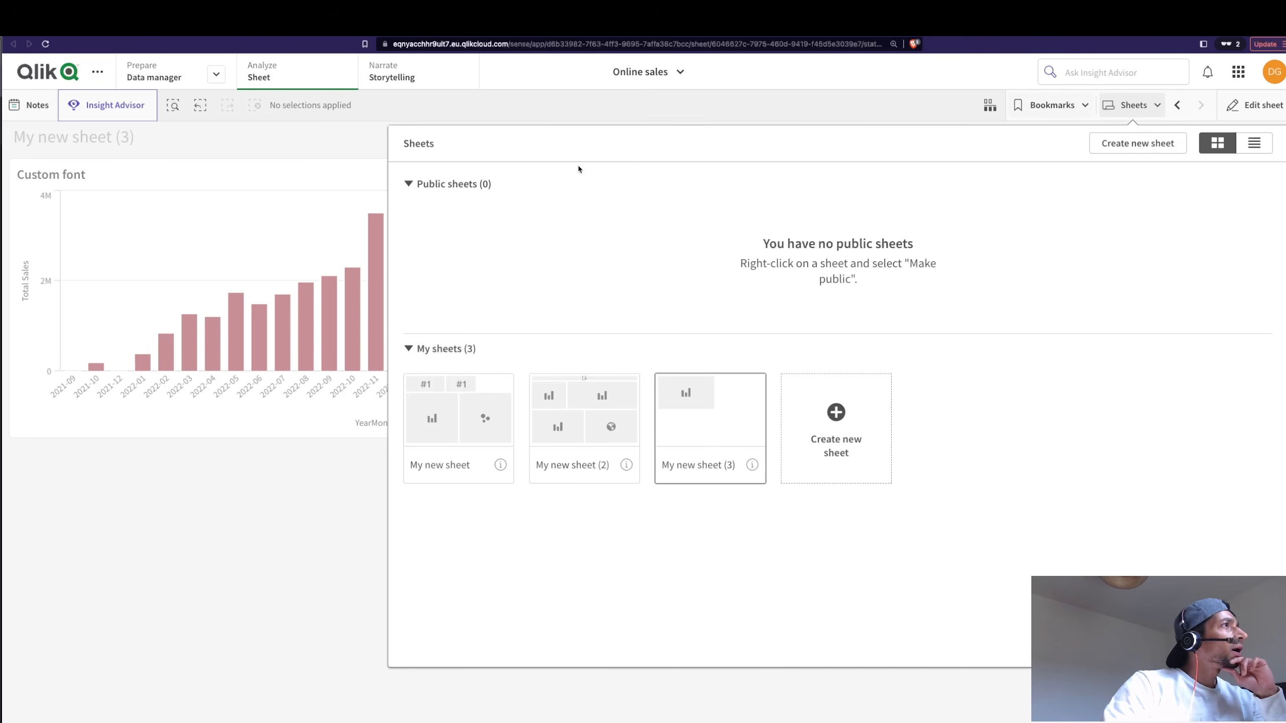
pyautogui.click(286, 467)
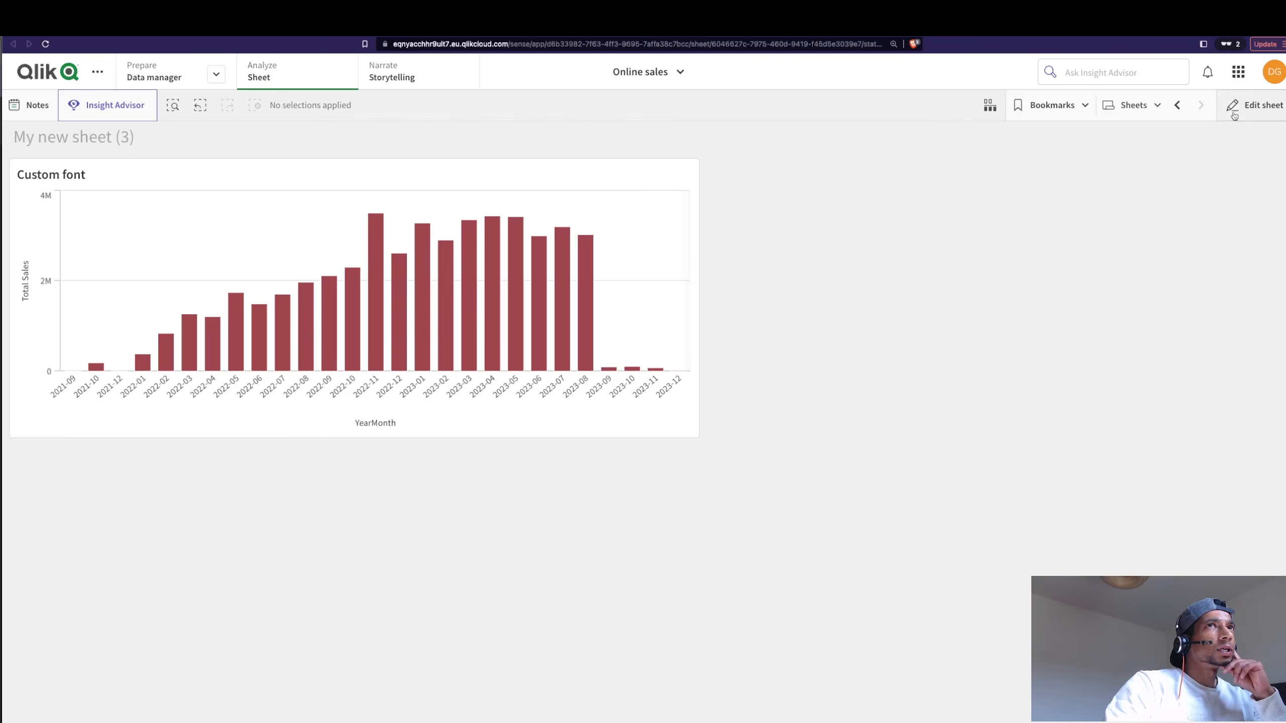
pyautogui.click(1158, 110)
pyautogui.click(278, 437)
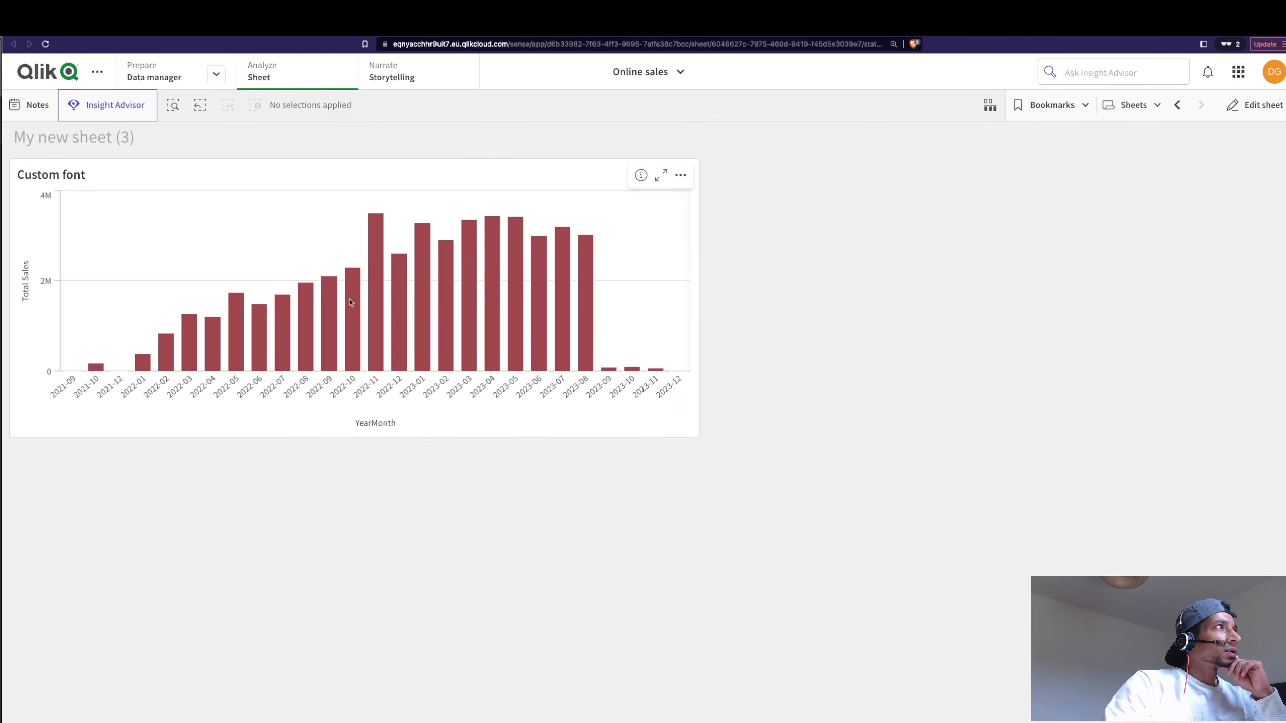
# Resume sheet editing and switch to the sheet My new sheet.
pyautogui.click(1240, 105)
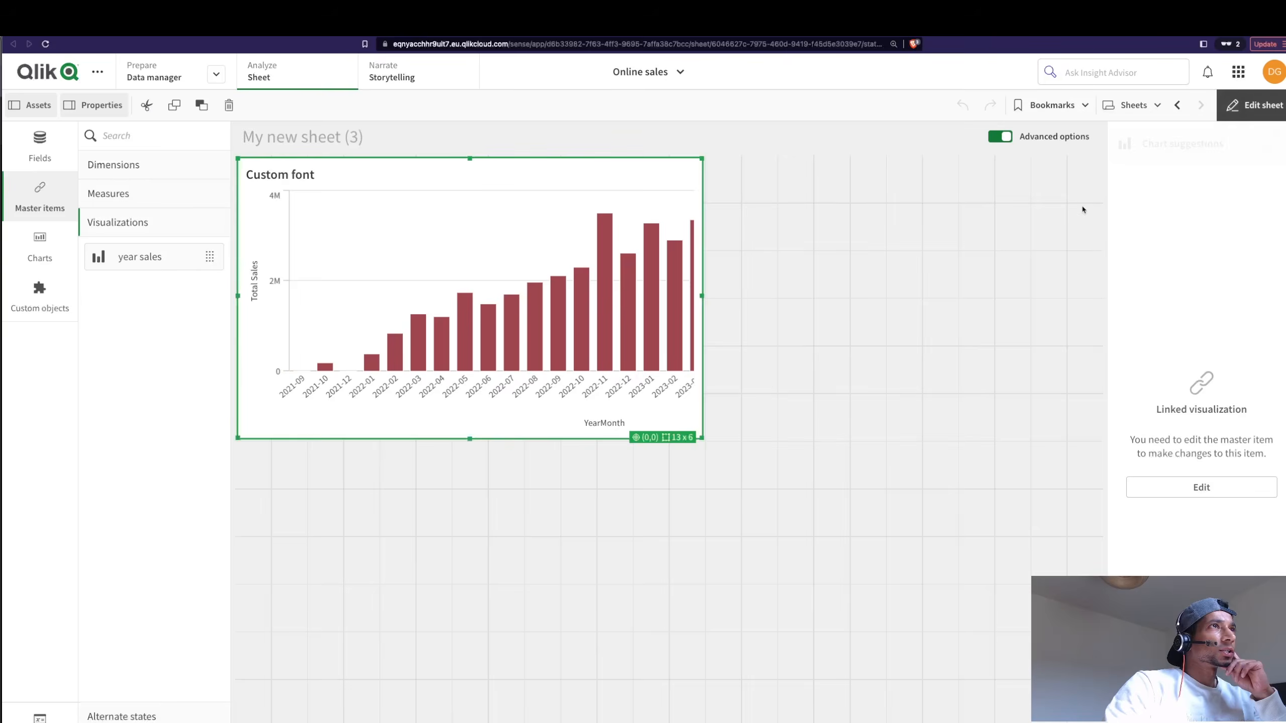
pyautogui.click(1121, 108)
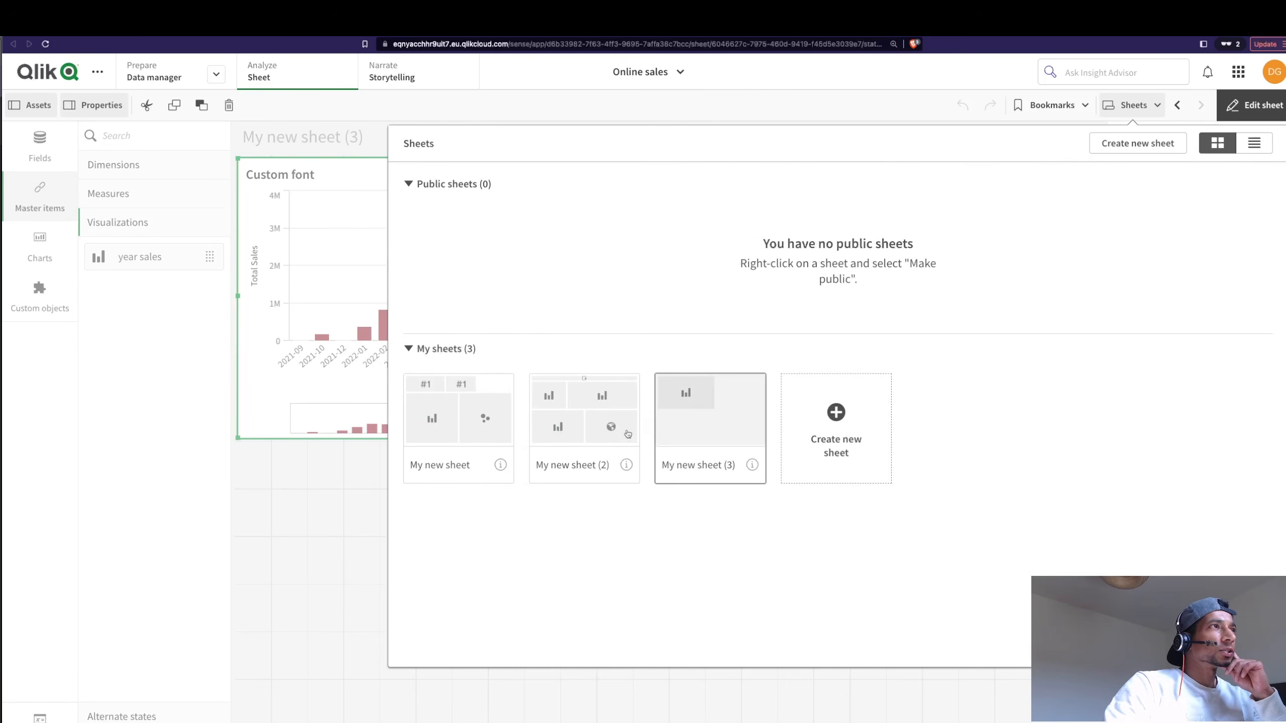
pyautogui.click(504, 425)
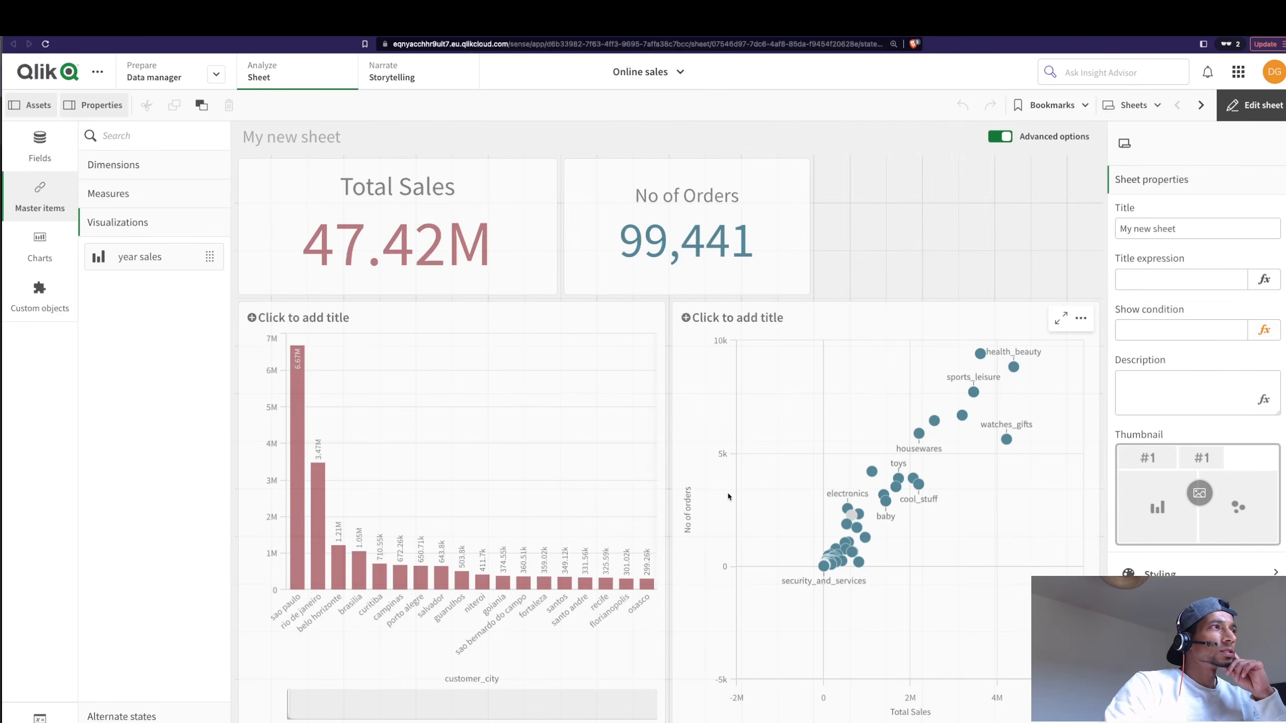
# Try the year sales visualization beside a narrowed scatter plot, removing it and restoring the plot's width.
pyautogui.click(730, 498)
pyautogui.moveTo(1097, 302); pyautogui.dragTo(889, 320)
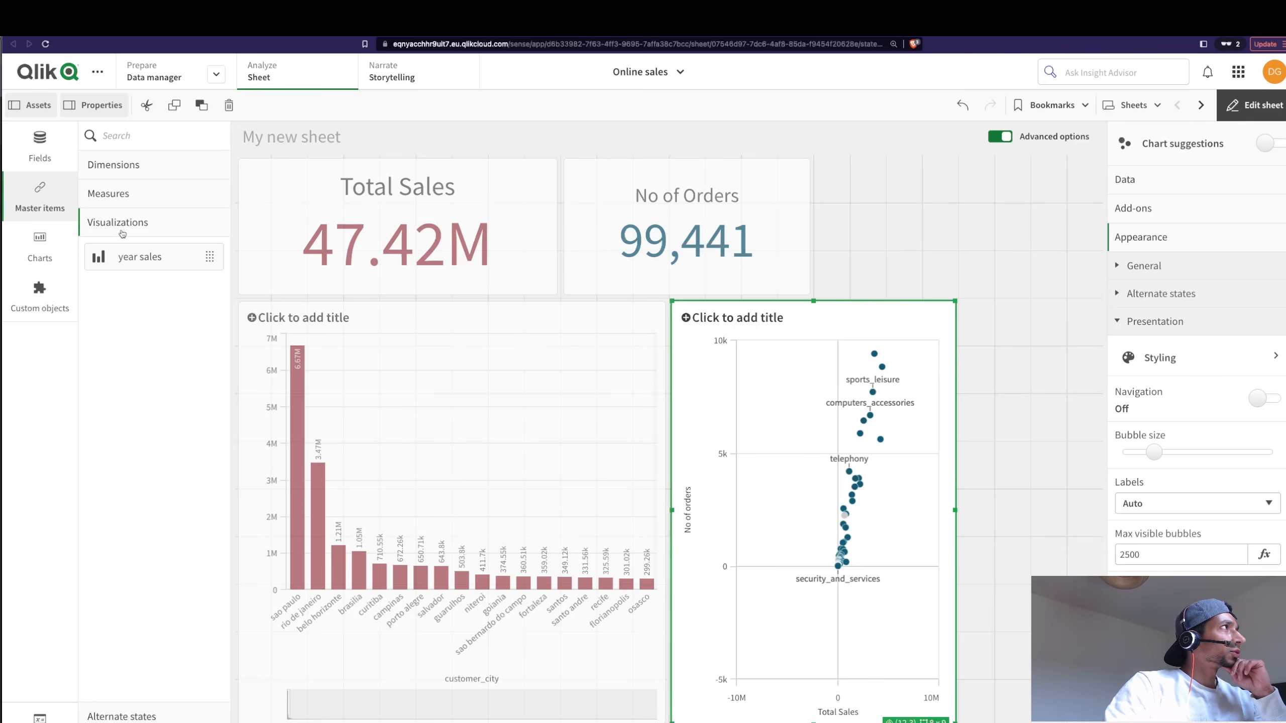
pyautogui.moveTo(140, 259); pyautogui.dragTo(1043, 540)
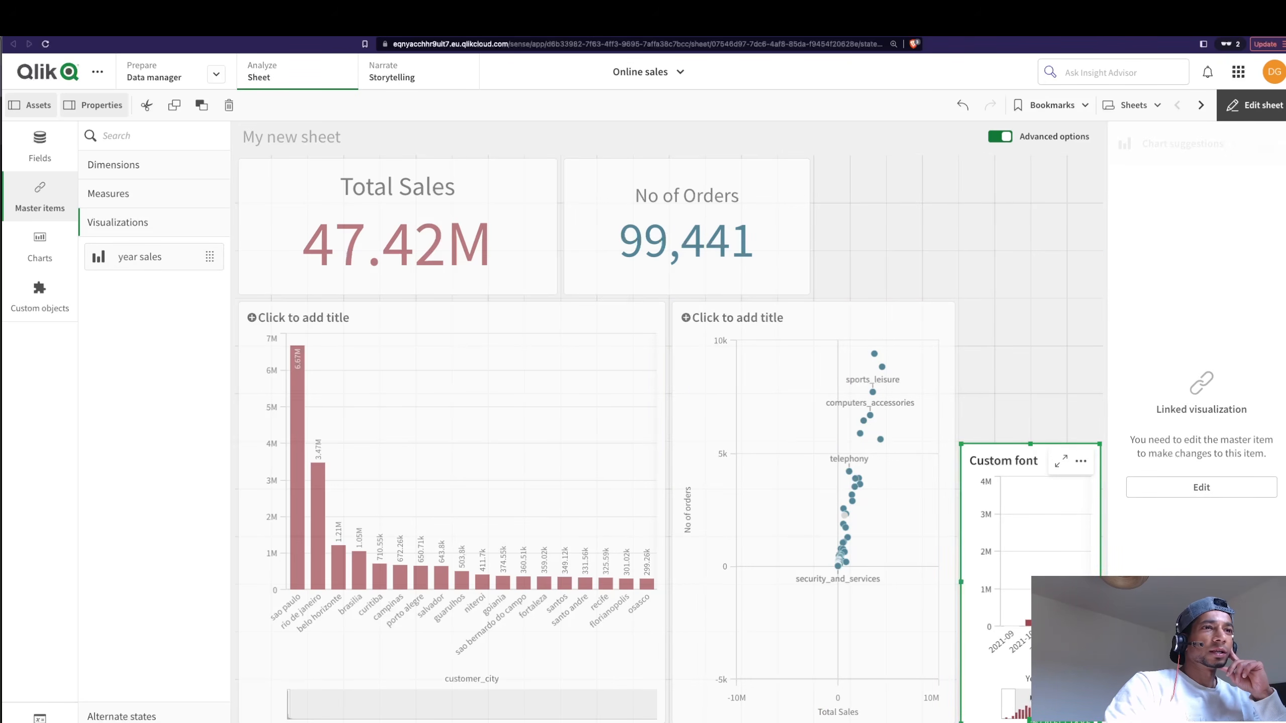
pyautogui.rightClick(1030, 537)
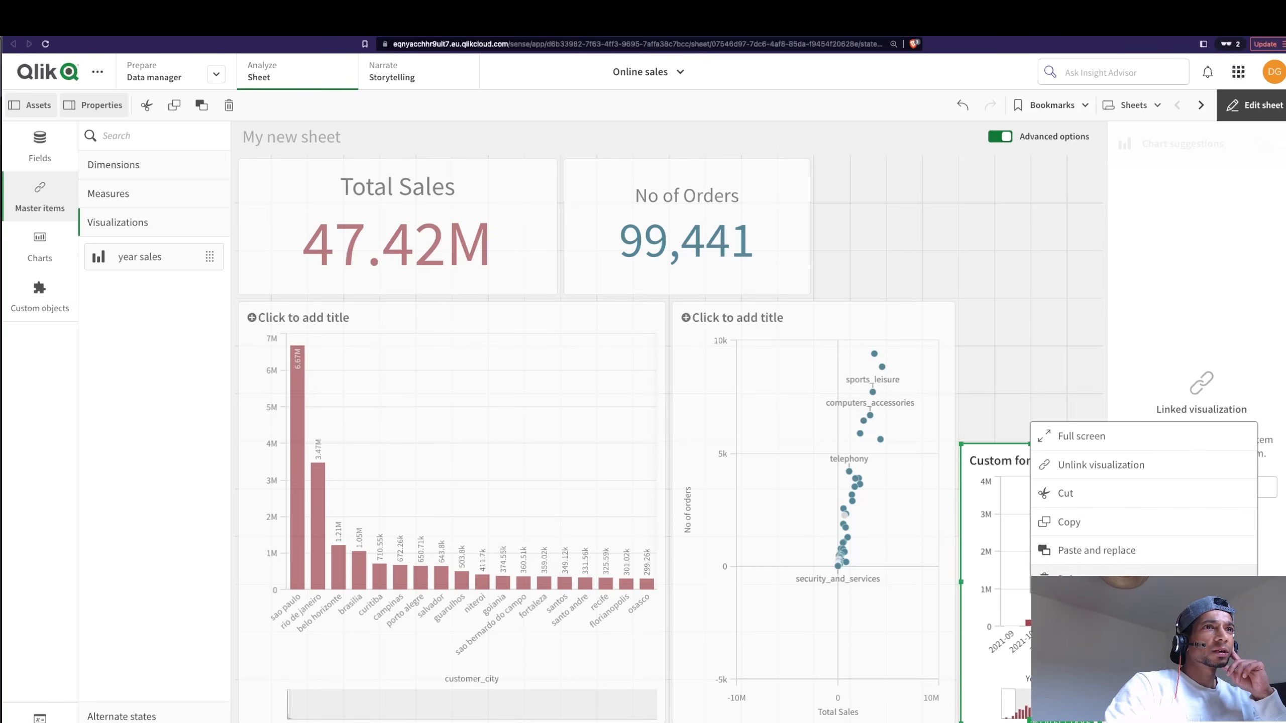
pyautogui.click(1056, 580)
pyautogui.click(946, 525)
pyautogui.moveTo(955, 513); pyautogui.dragTo(1100, 511)
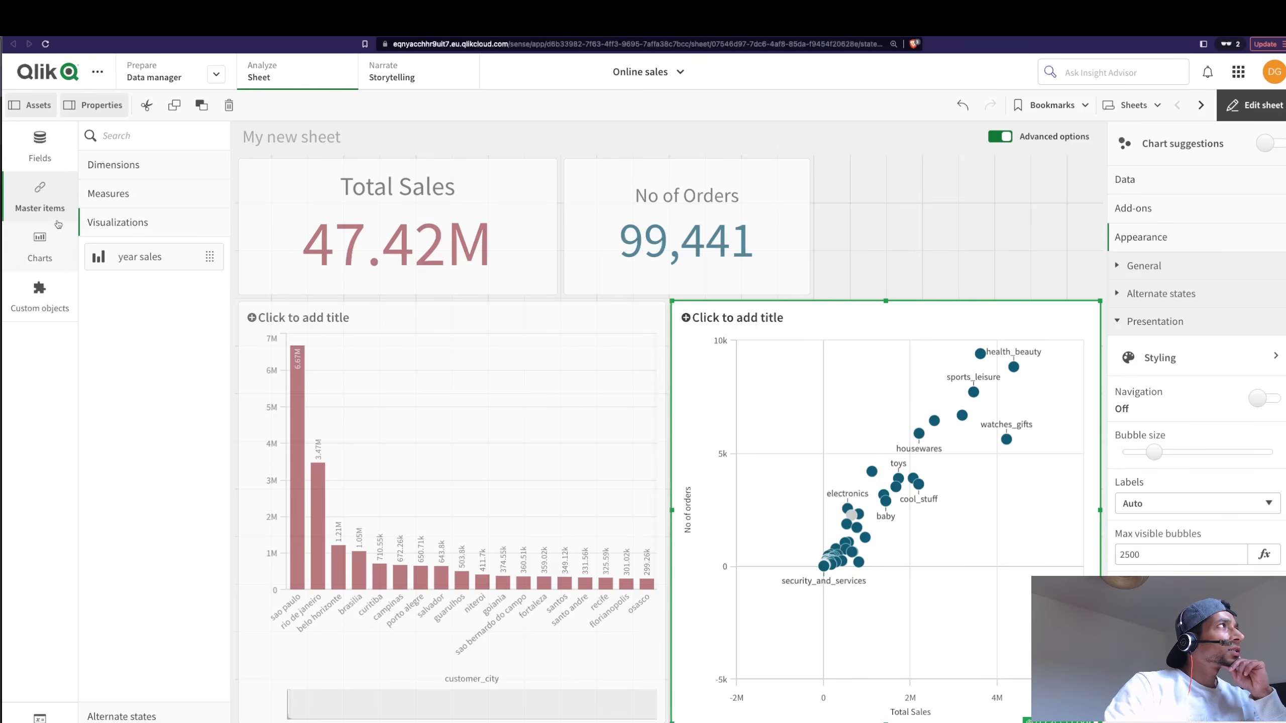
# Add a filter pane beside the No of Orders KPI with the fields Year and YearMonth.
pyautogui.click(54, 237)
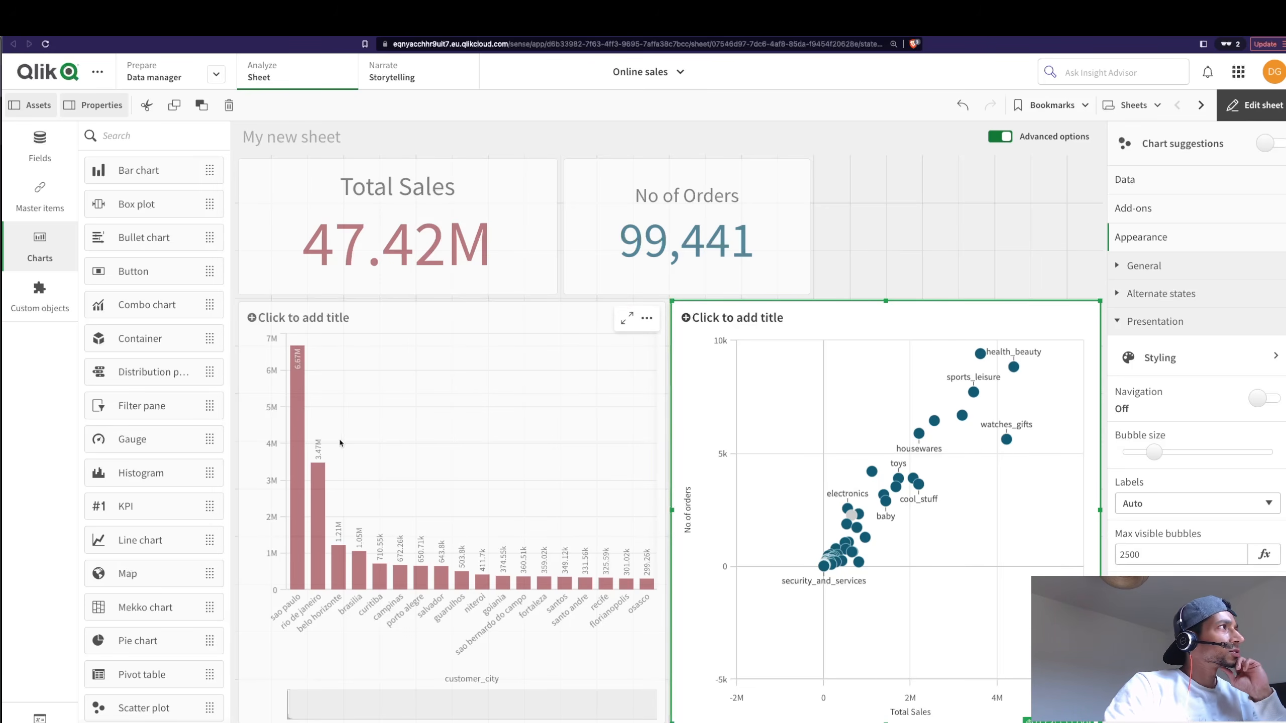
pyautogui.moveTo(142, 406); pyautogui.dragTo(957, 228)
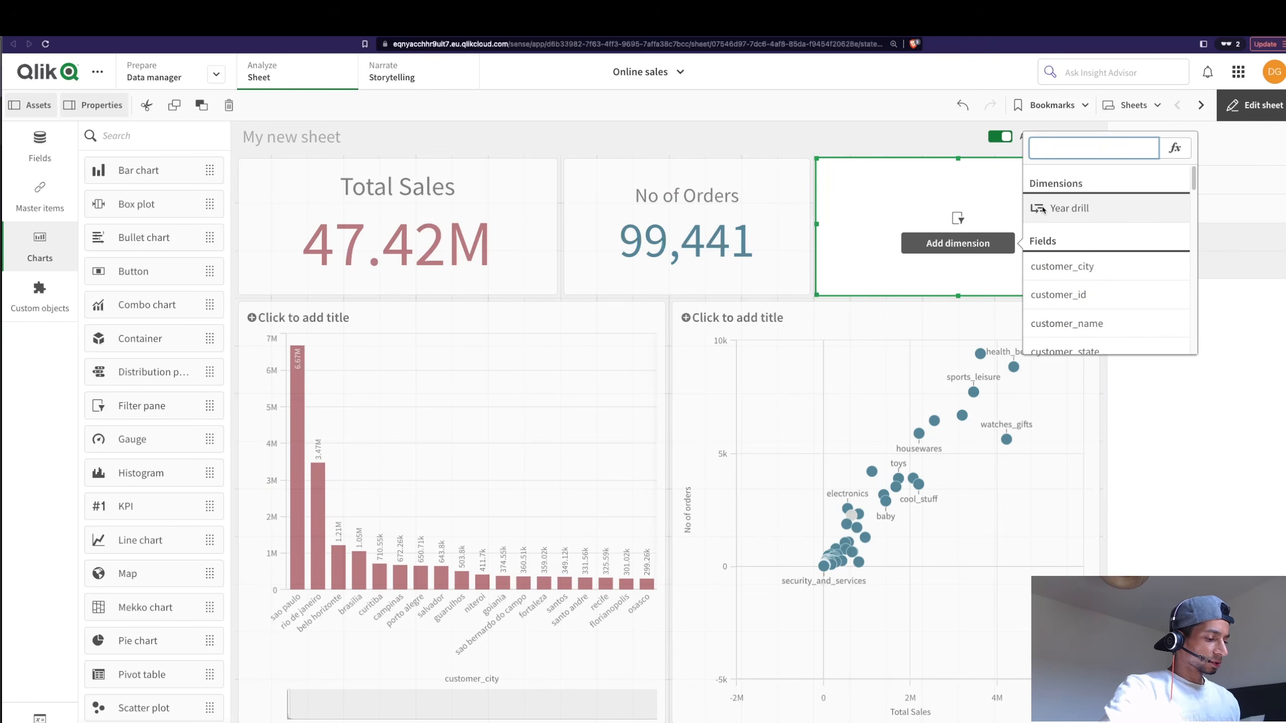
pyautogui.write('YEA')
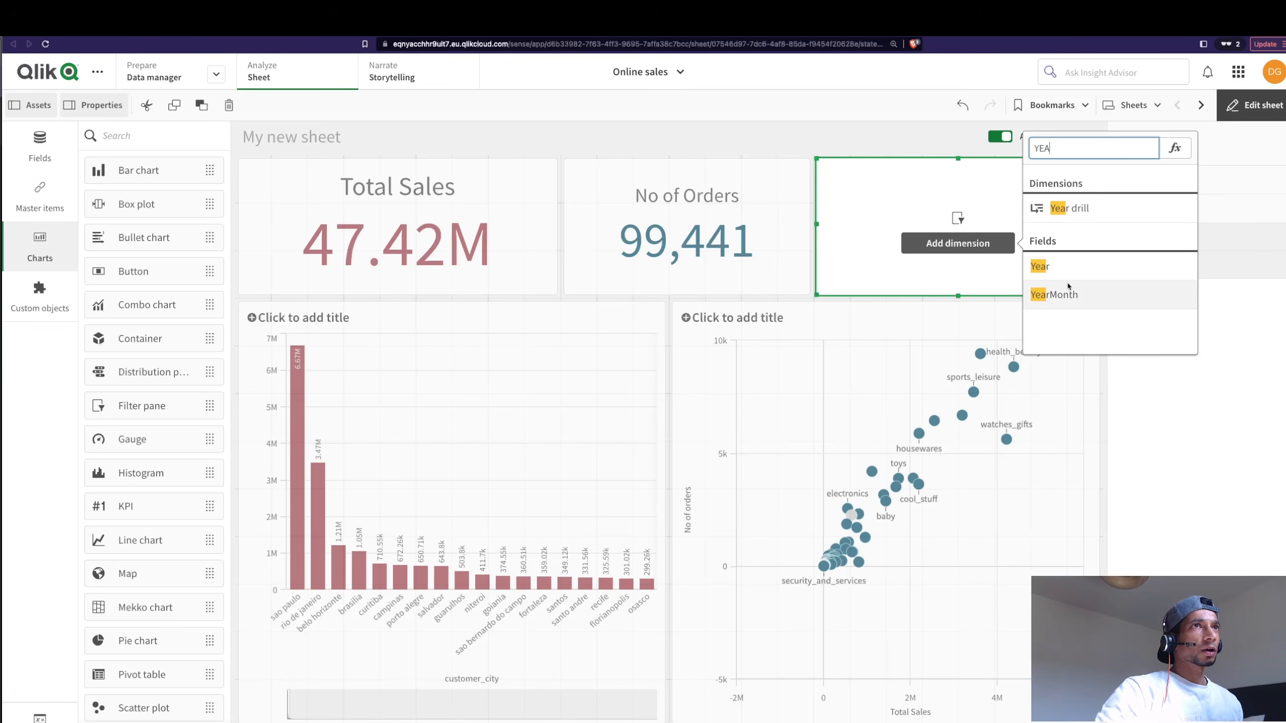
pyautogui.click(1076, 270)
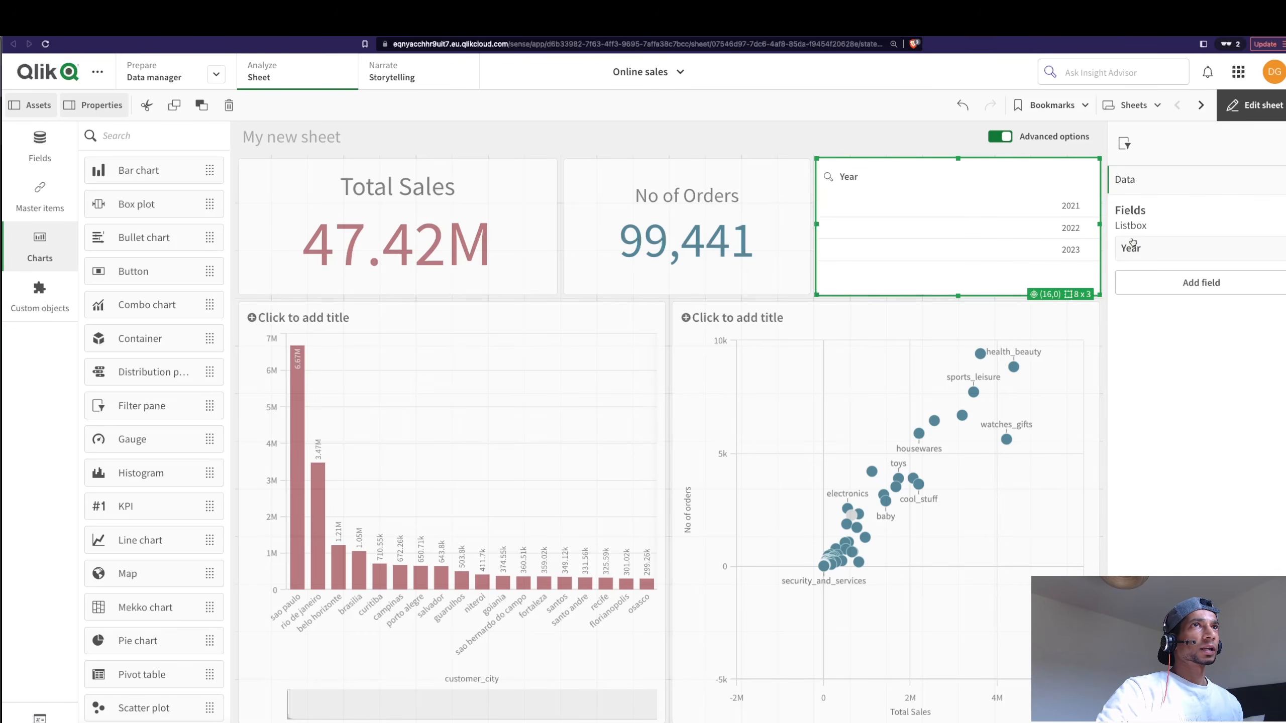
pyautogui.click(1165, 283)
pyautogui.write('YEAR')
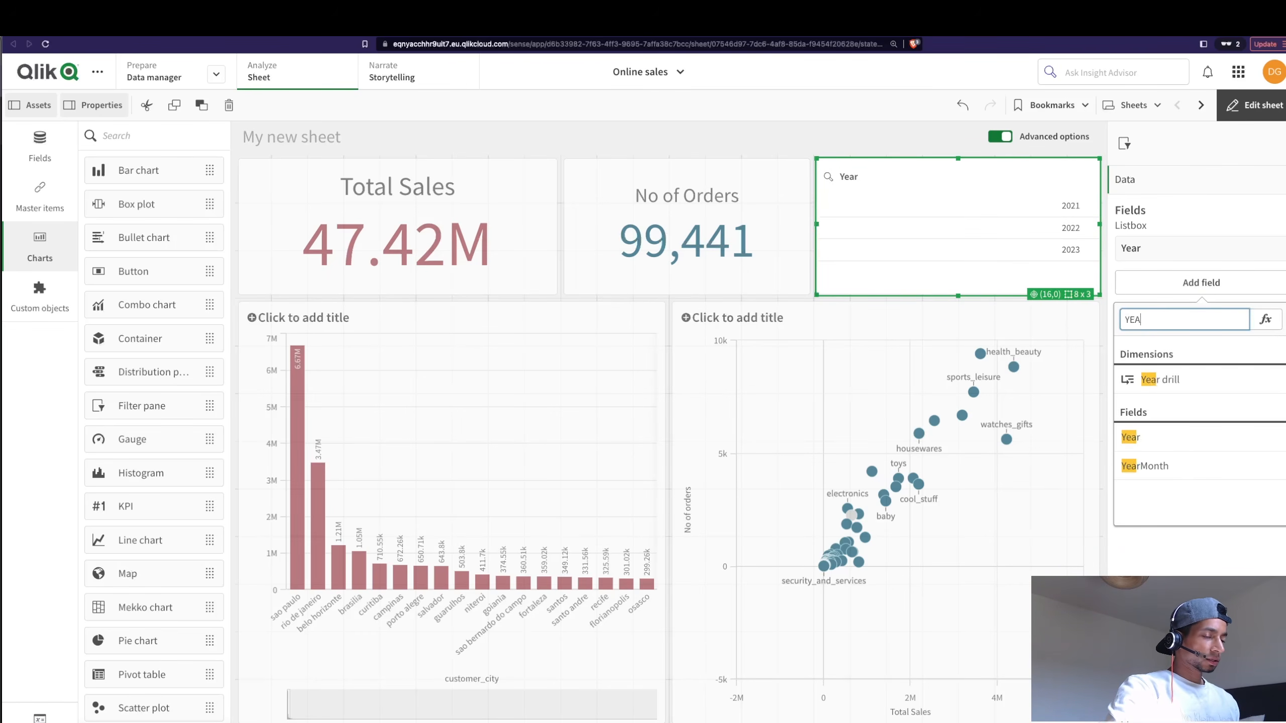
pyautogui.click(1165, 466)
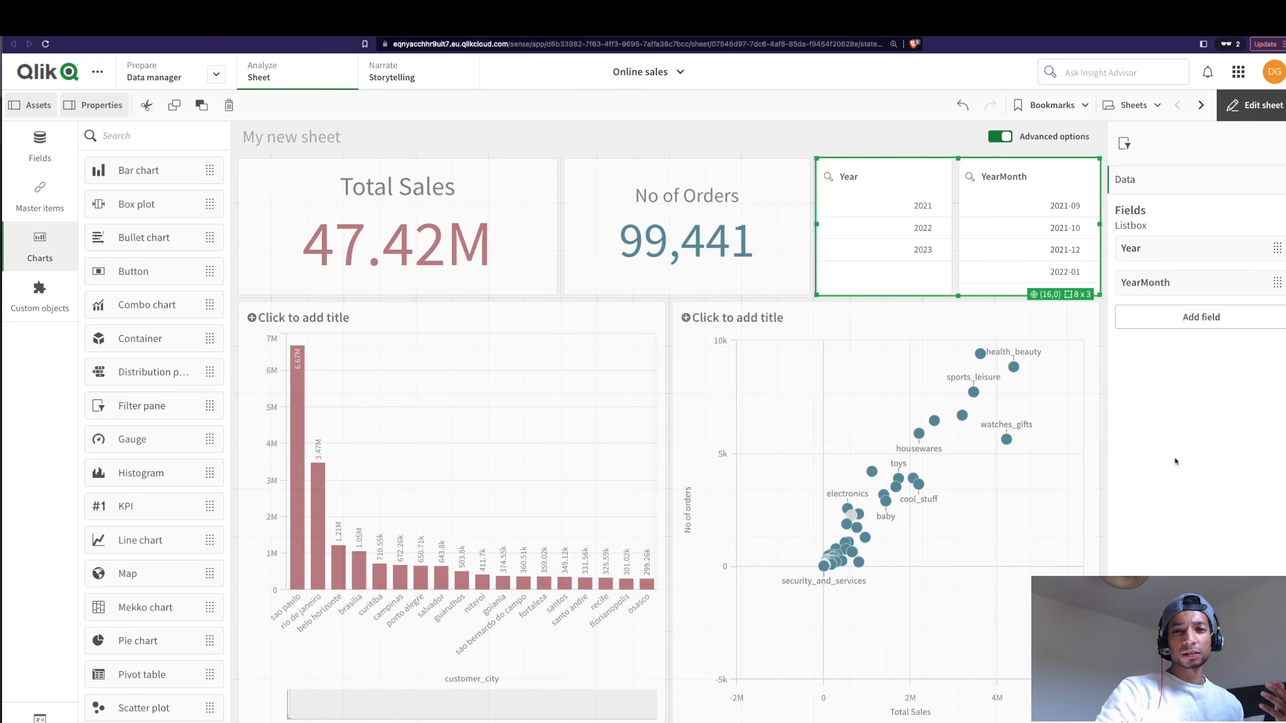
# Add the fields customer_city and product_category_name to the filter pane.
pyautogui.click(1150, 315)
pyautogui.write('CITY')
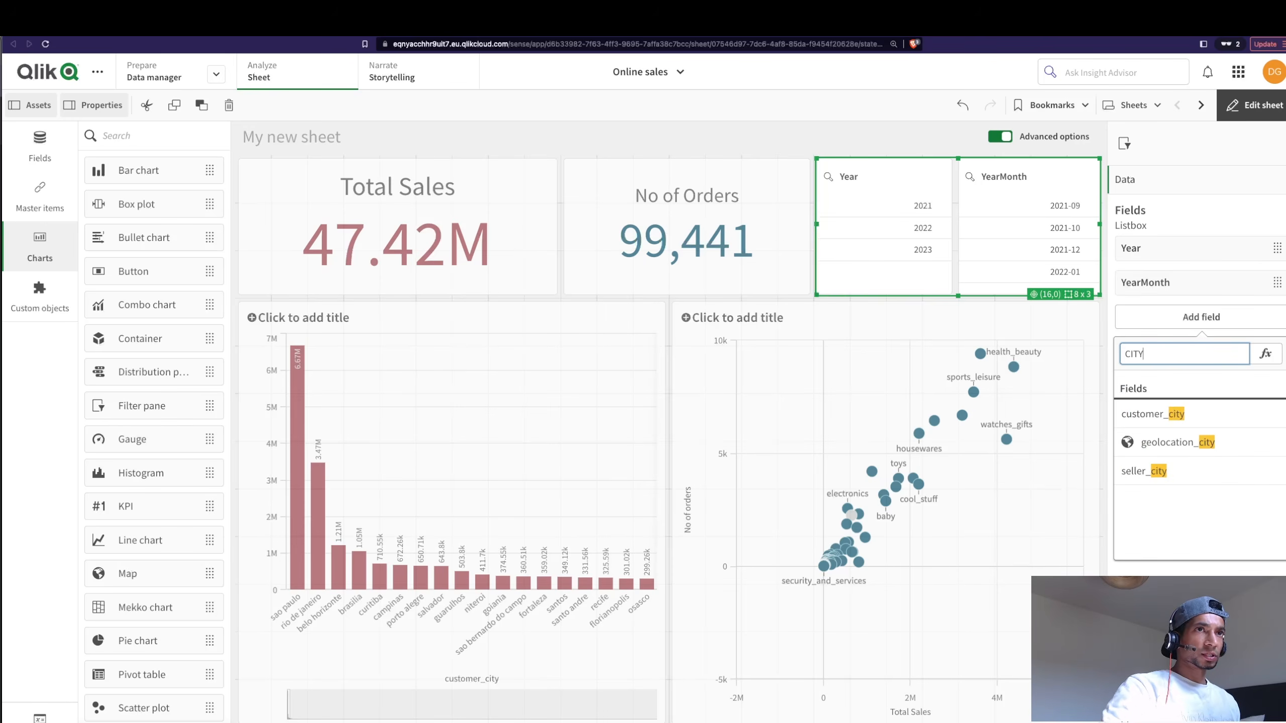
pyautogui.click(1168, 414)
pyautogui.click(1185, 351)
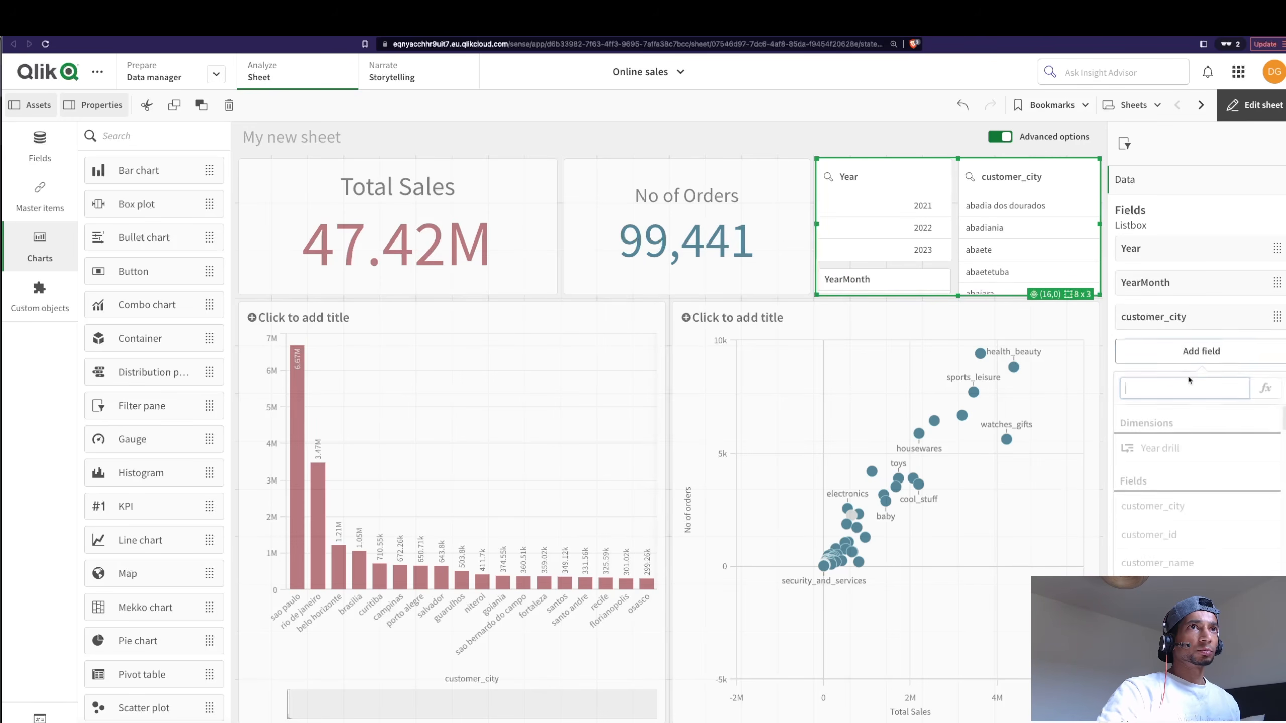
pyautogui.write('PRO')
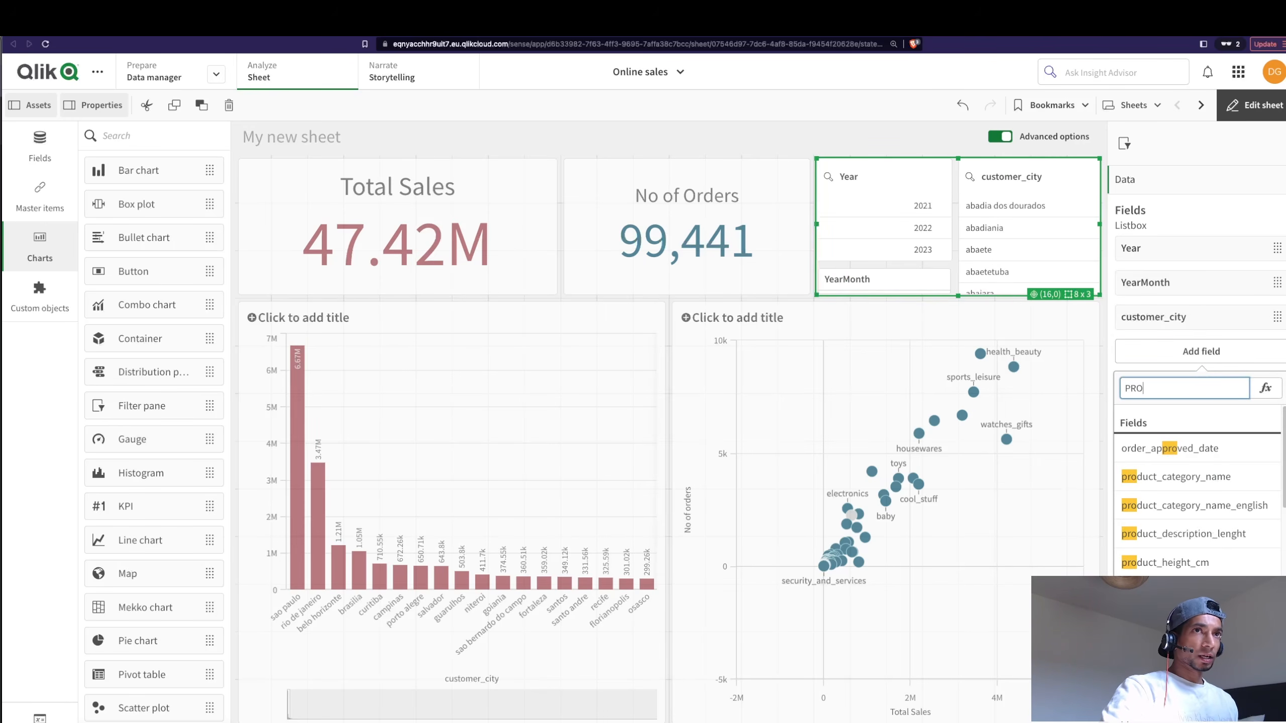
pyautogui.click(1217, 477)
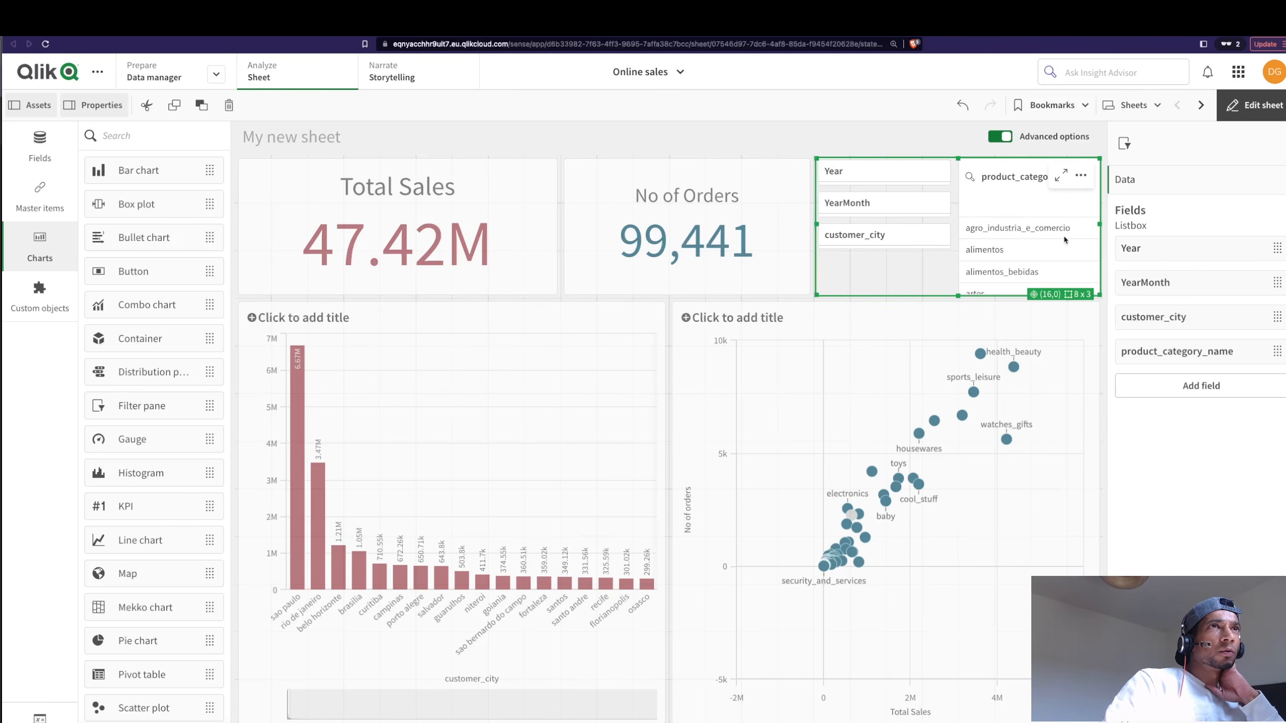
# Reshape the filter pane into a narrow column at the sheet's right edge above the scatter plot and check it outside edit mode.
pyautogui.click(1245, 108)
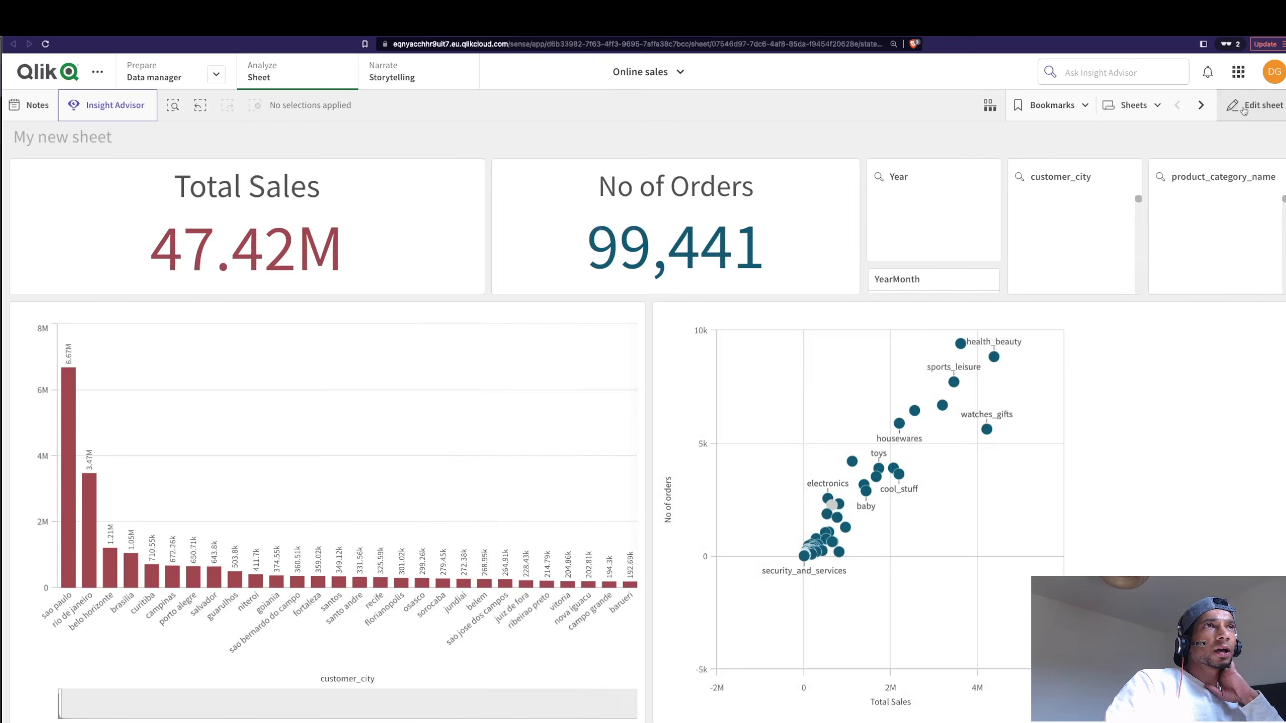
pyautogui.click(1245, 108)
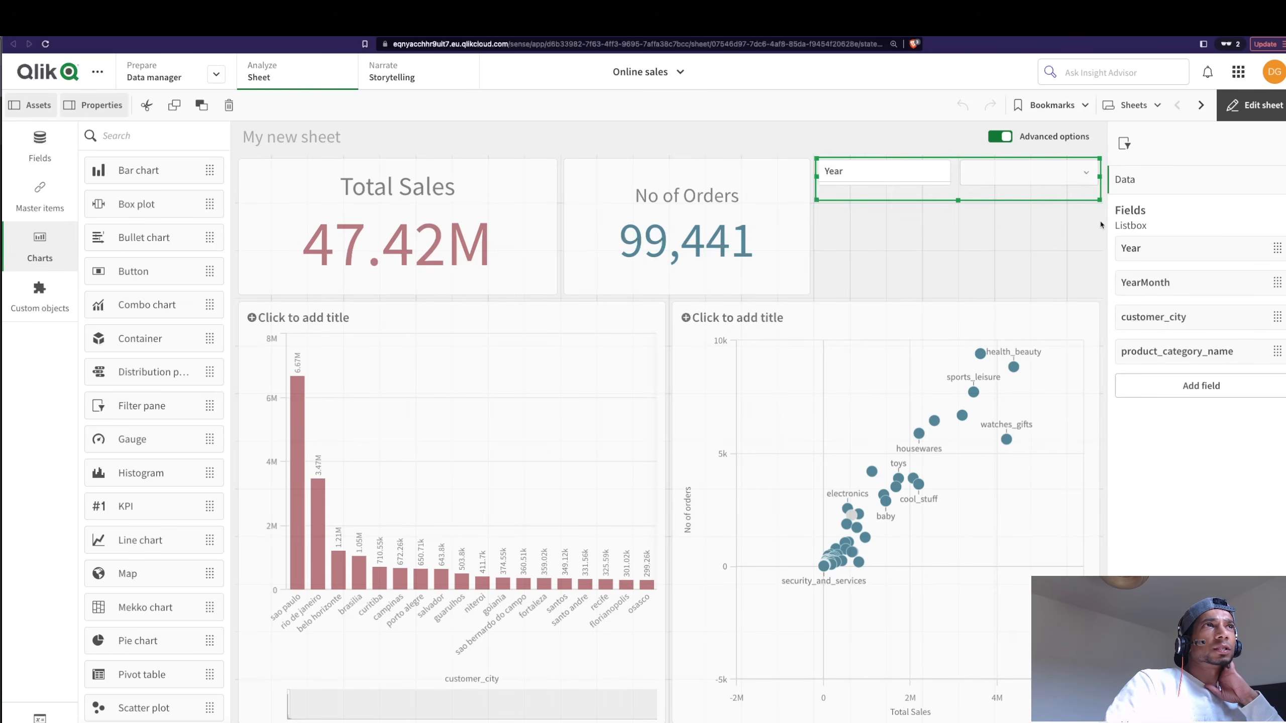
pyautogui.moveTo(1100, 200); pyautogui.dragTo(920, 288)
pyautogui.moveTo(866, 241); pyautogui.dragTo(1031, 239)
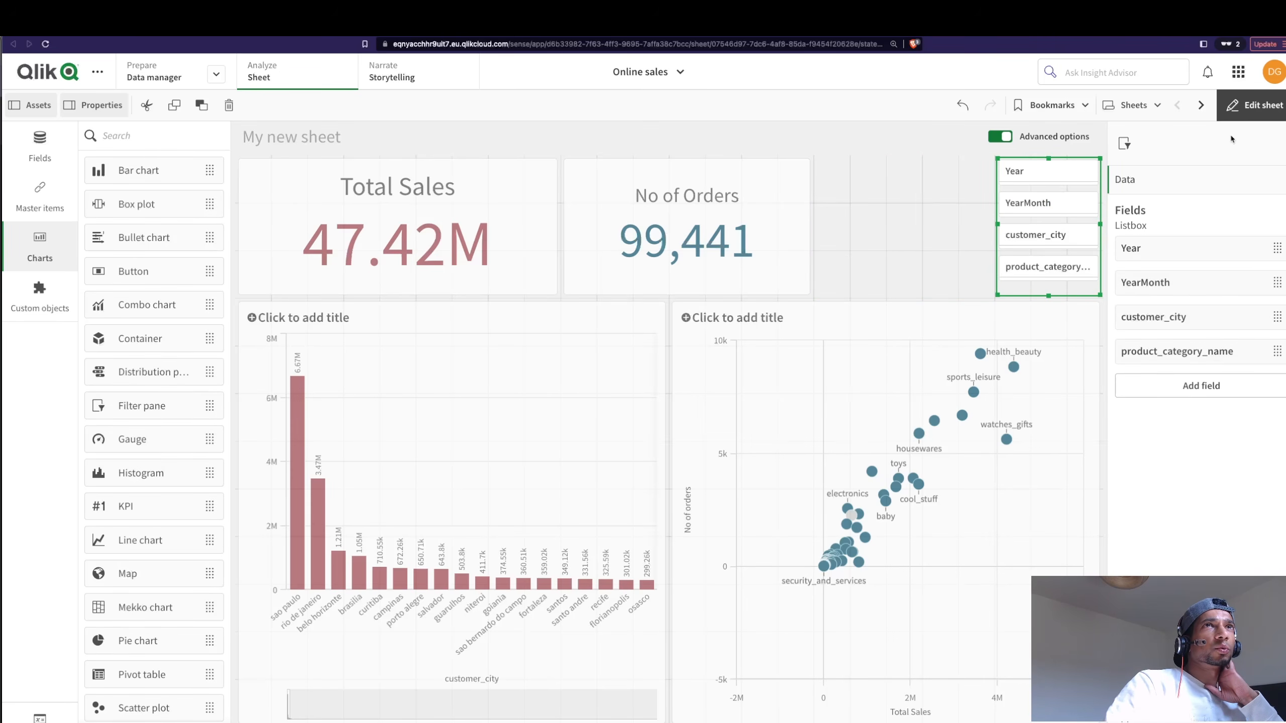
pyautogui.click(1246, 107)
pyautogui.click(1246, 108)
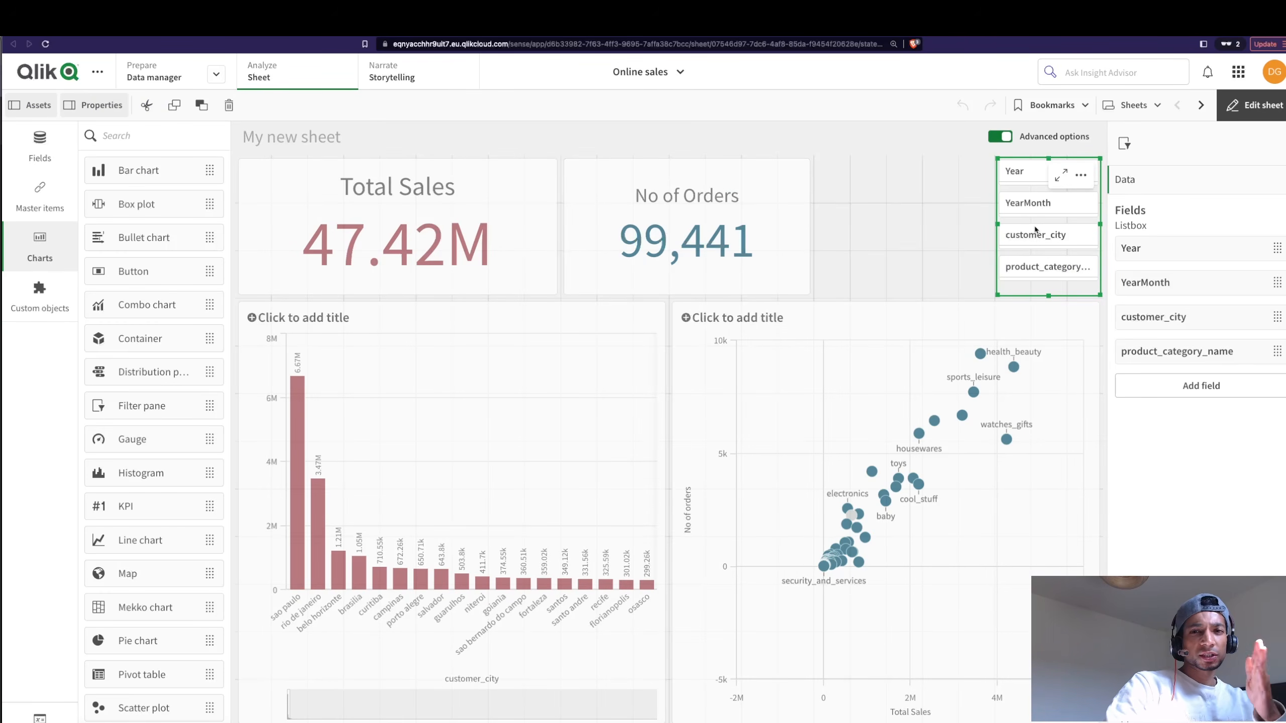
# Copy the filter pane and paste it on My new sheet (2) beside the existing filter pane, shortening that one to make room.
pyautogui.rightClick(1024, 239)
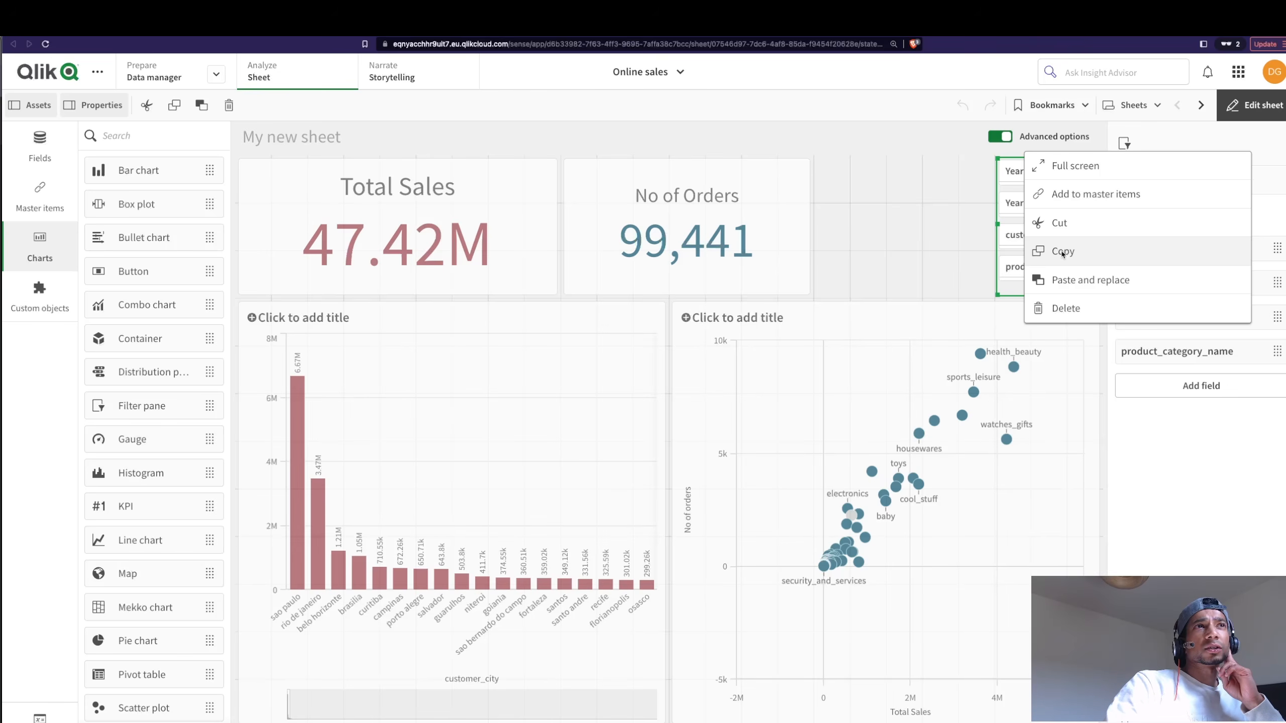
pyautogui.click(1065, 253)
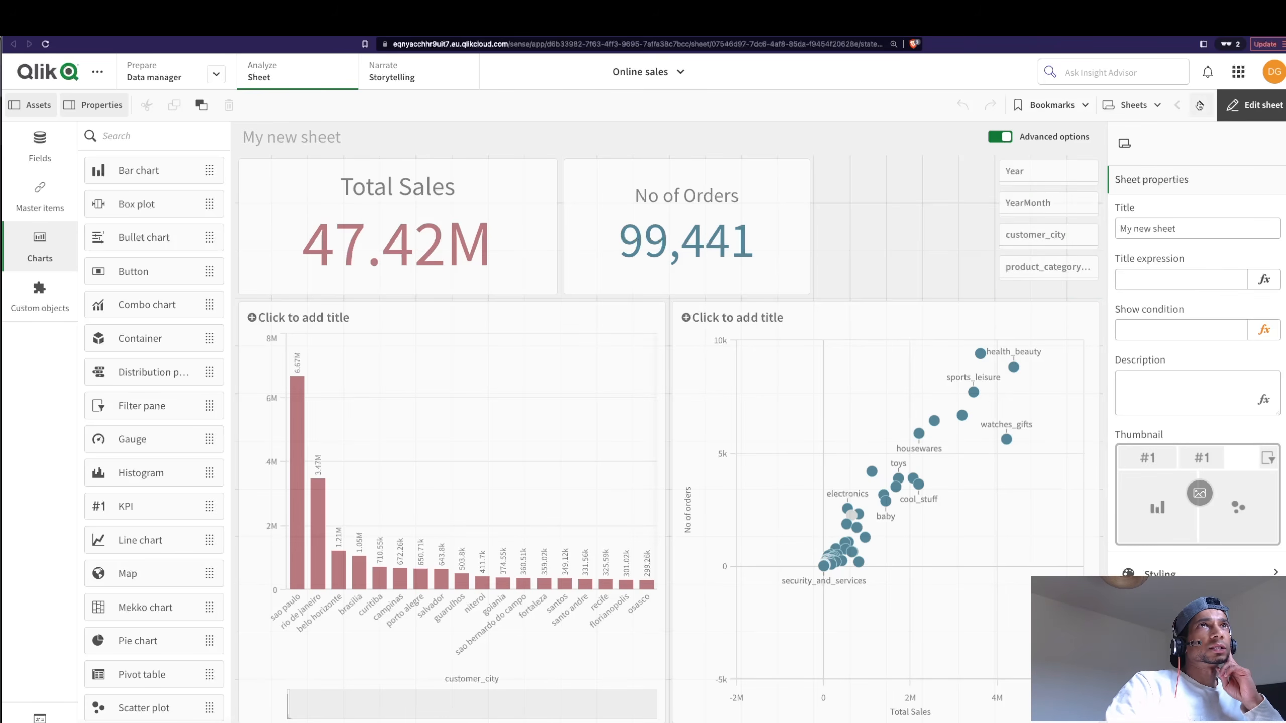
pyautogui.click(1201, 105)
pyautogui.click(1093, 181)
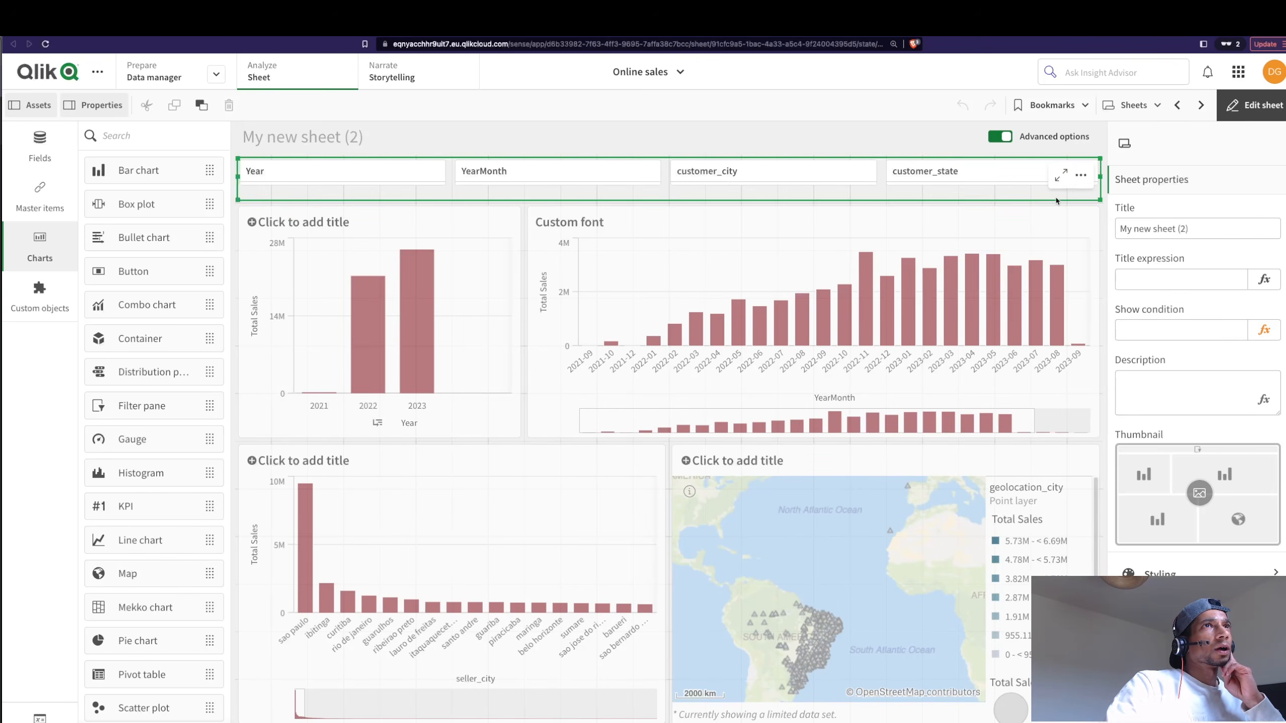
pyautogui.moveTo(1099, 176); pyautogui.dragTo(516, 182)
pyautogui.click(831, 204)
pyautogui.hotkey('ctrl', 'v')
# Delete the old filter pane on My new sheet (2) and widen the pasted one across the full row above the charts.
pyautogui.click(445, 193)
pyautogui.rightClick(445, 193)
pyautogui.click(486, 260)
pyautogui.click(718, 181)
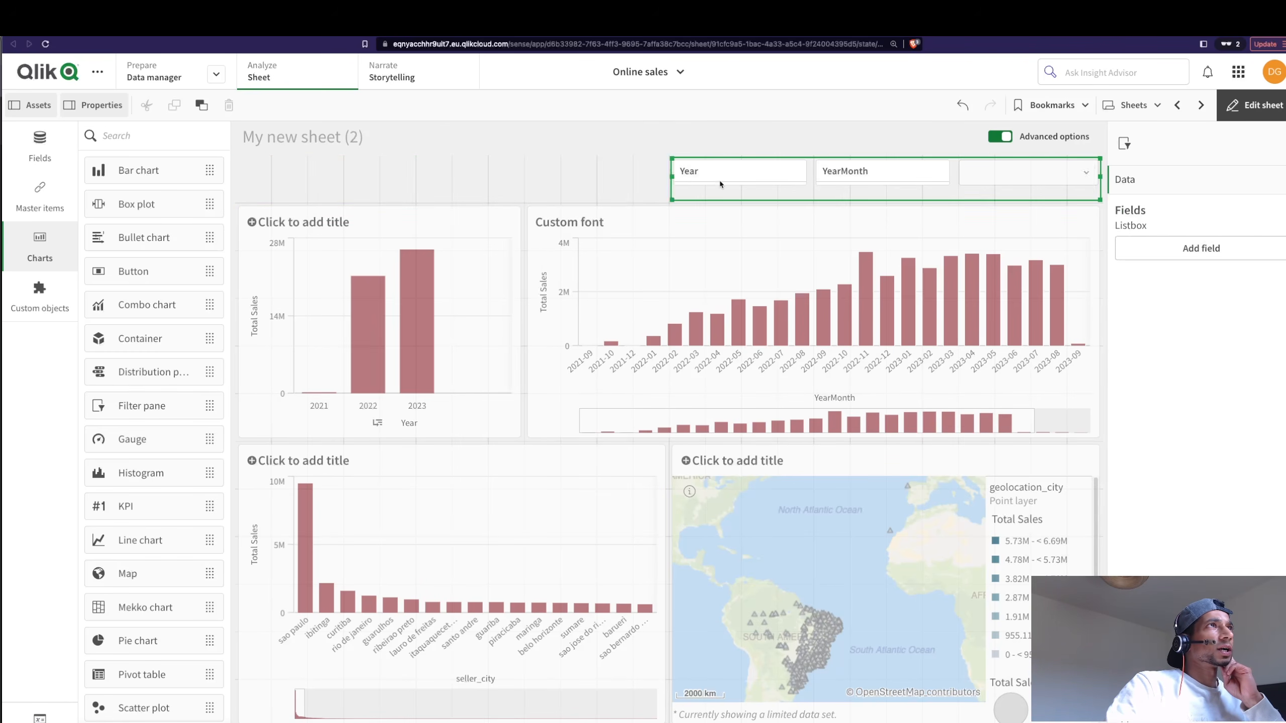
pyautogui.moveTo(671, 177); pyautogui.dragTo(242, 177)
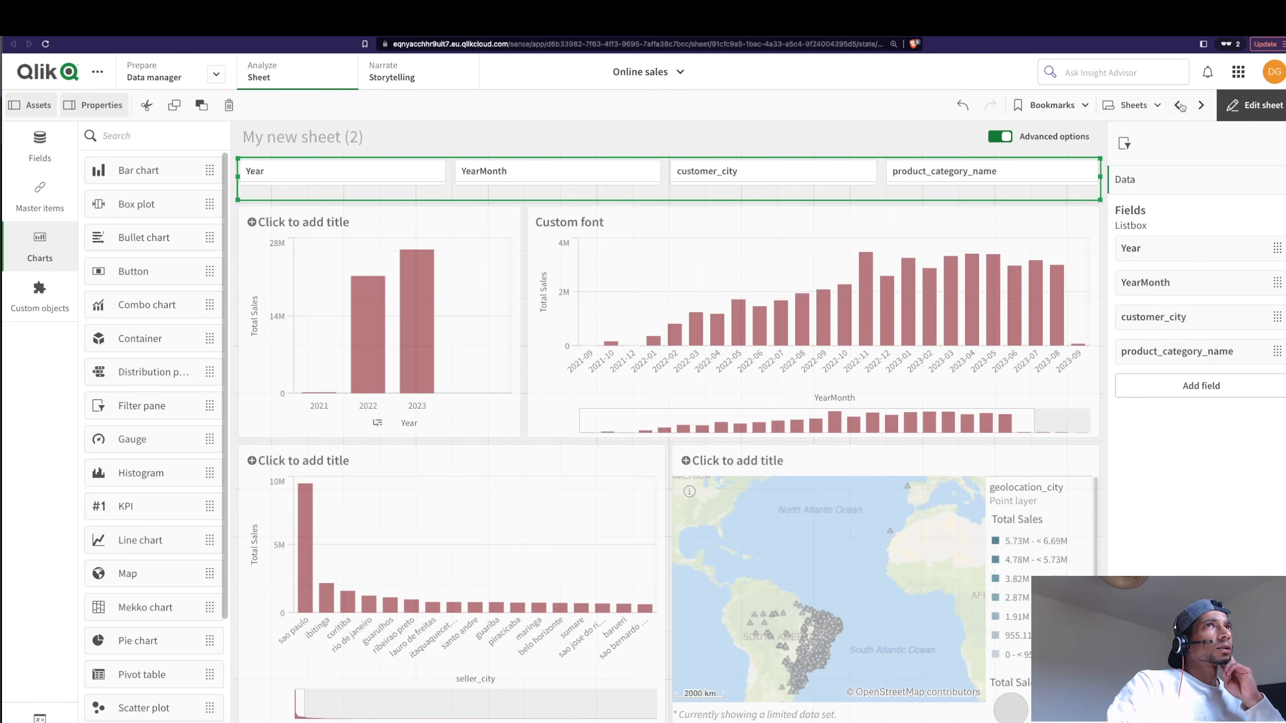
# Paste the filter pane on My new sheet (3) and resize it to 5 x 3 cells in the sheet's upper-right corner.
pyautogui.click(1201, 105)
pyautogui.rightClick(928, 180)
pyautogui.click(965, 178)
pyautogui.moveTo(710, 439); pyautogui.dragTo(929, 306)
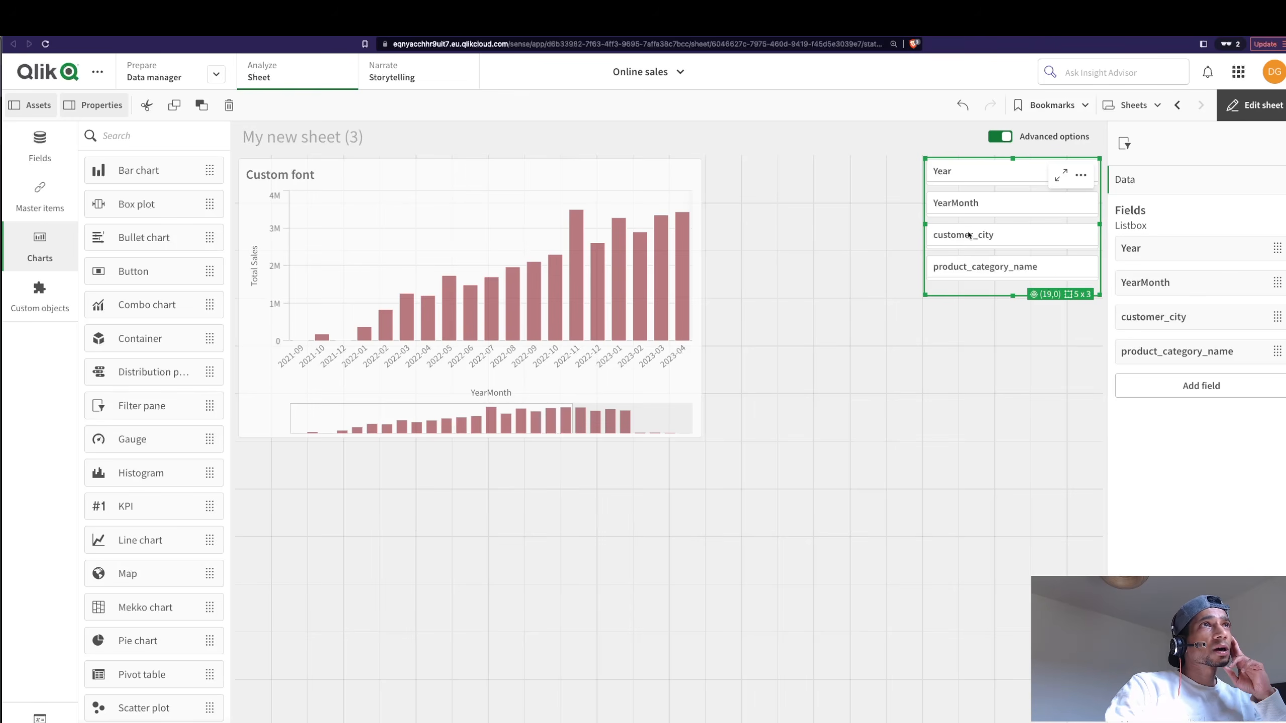
pyautogui.click(1255, 105)
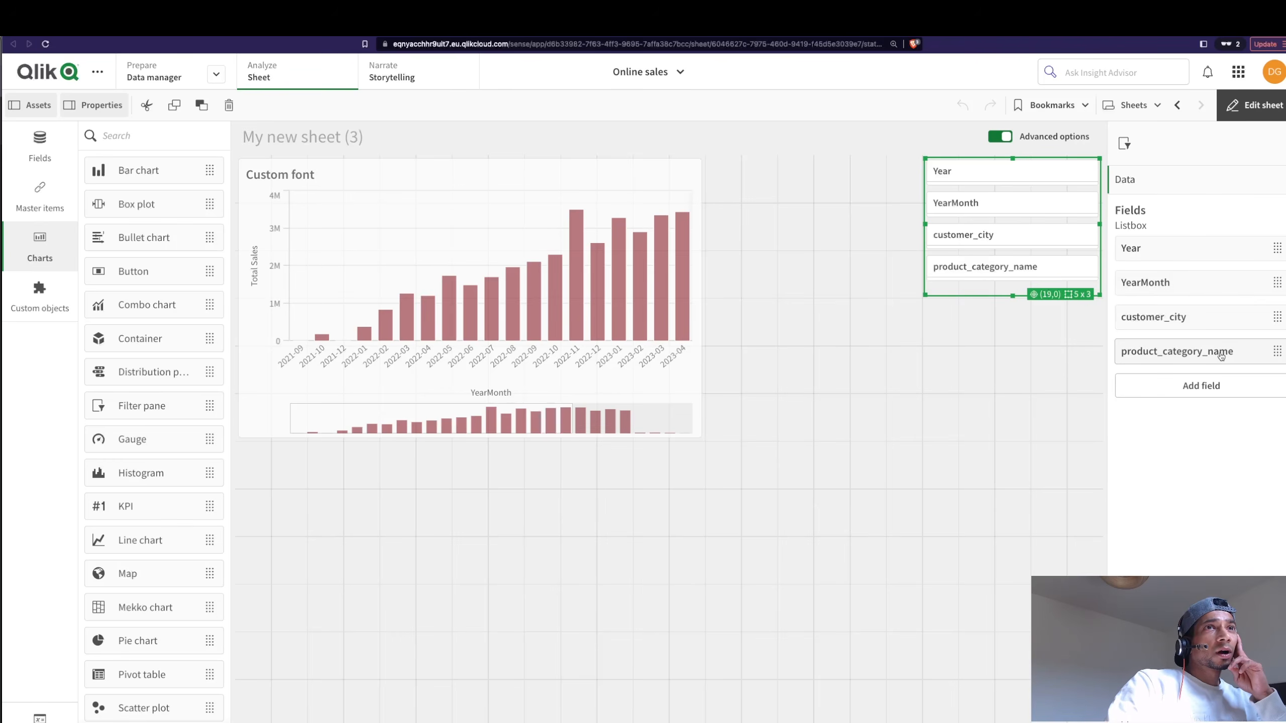
# Add the customer_name field to the filter pane on My new sheet (3) and move it to the first position.
pyautogui.click(1212, 393)
pyautogui.scroll(-6, 1199, 460)
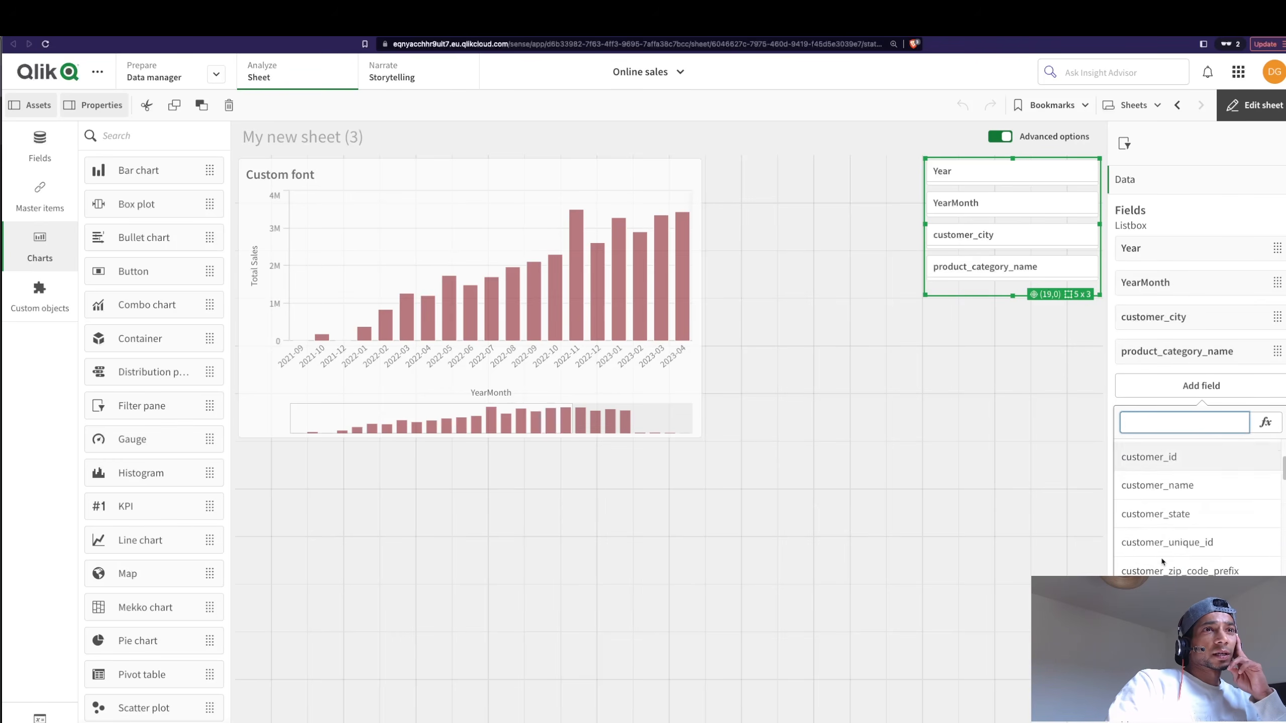
pyautogui.scroll(5, 1195, 545)
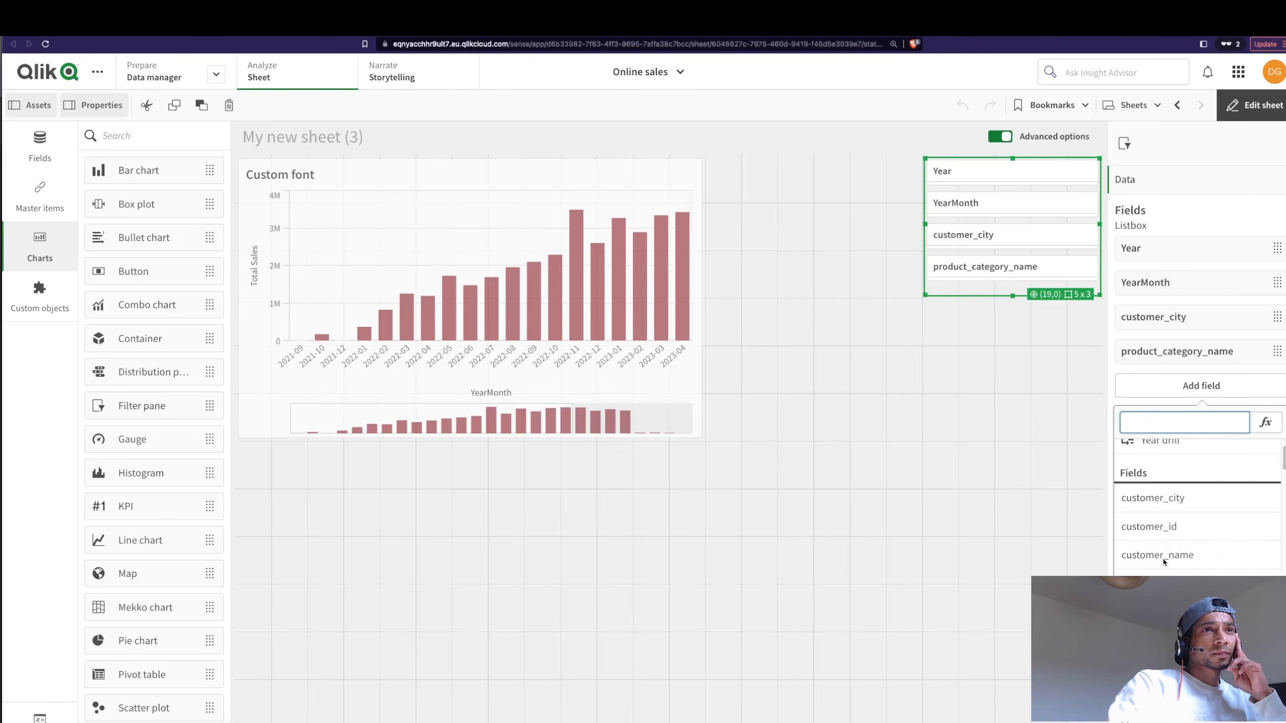
pyautogui.click(1191, 557)
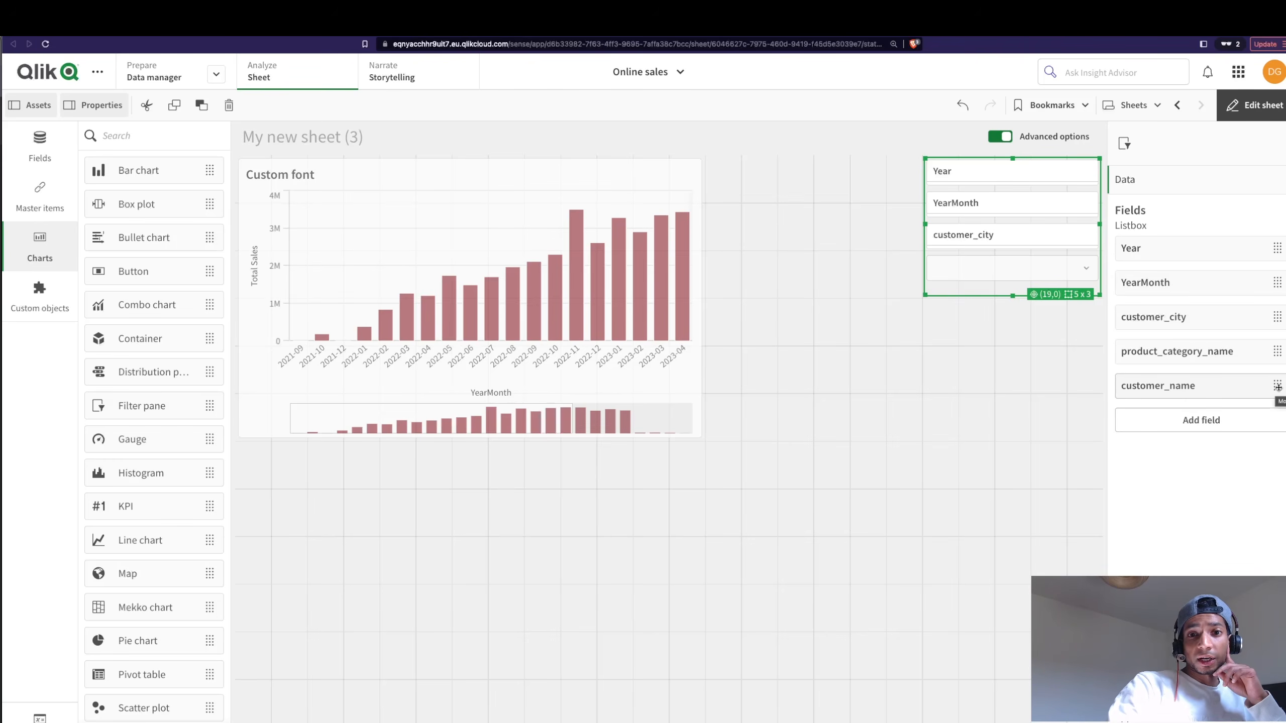
pyautogui.moveTo(1278, 387); pyautogui.dragTo(1277, 245)
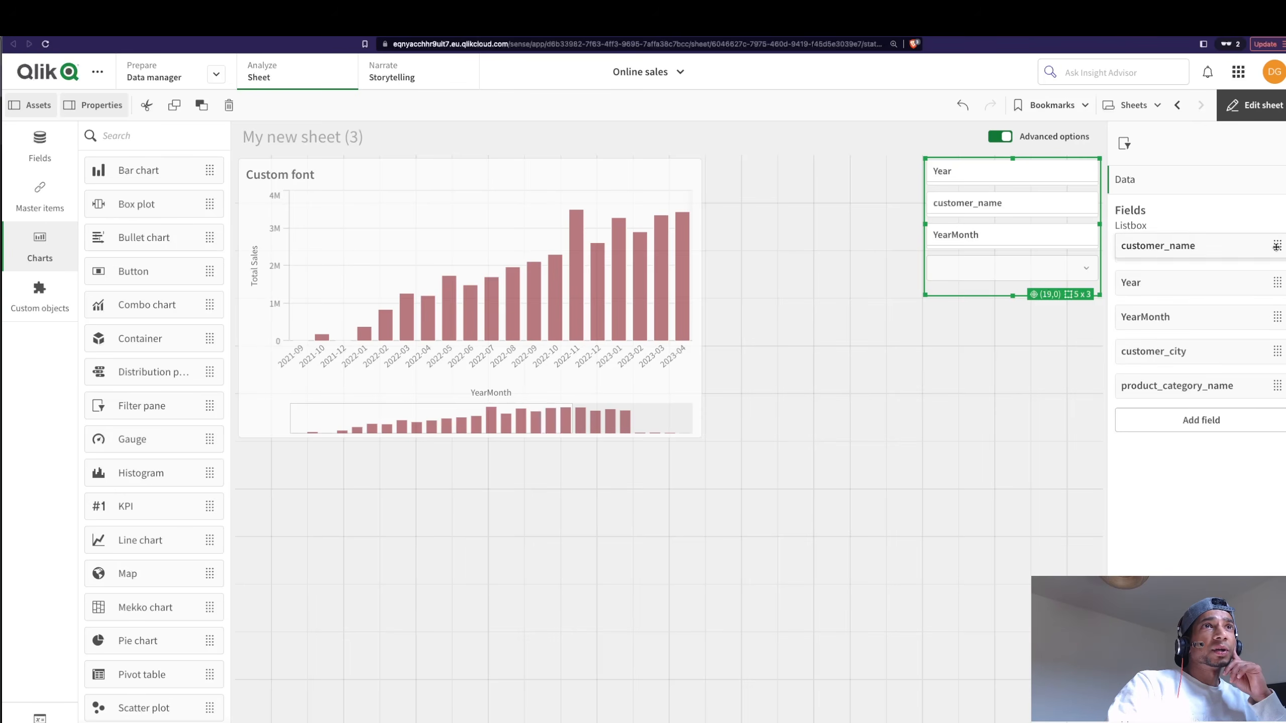
pyautogui.click(1178, 105)
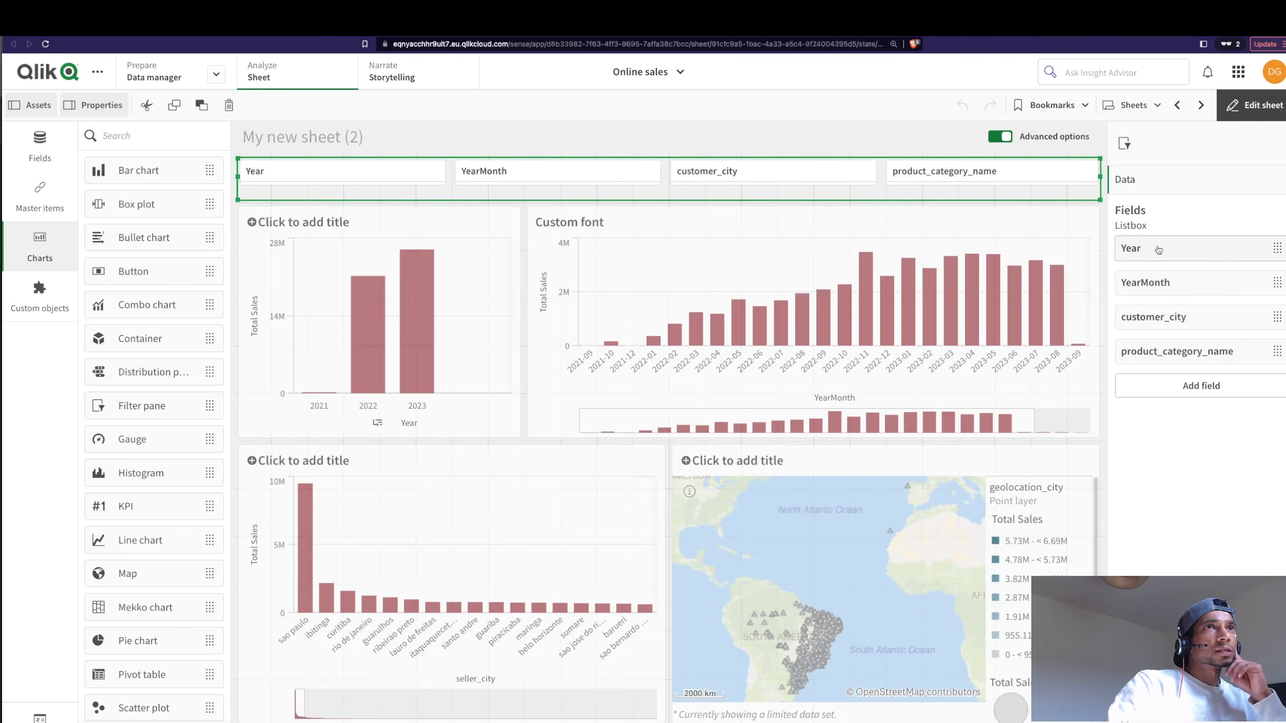
pyautogui.click(1201, 385)
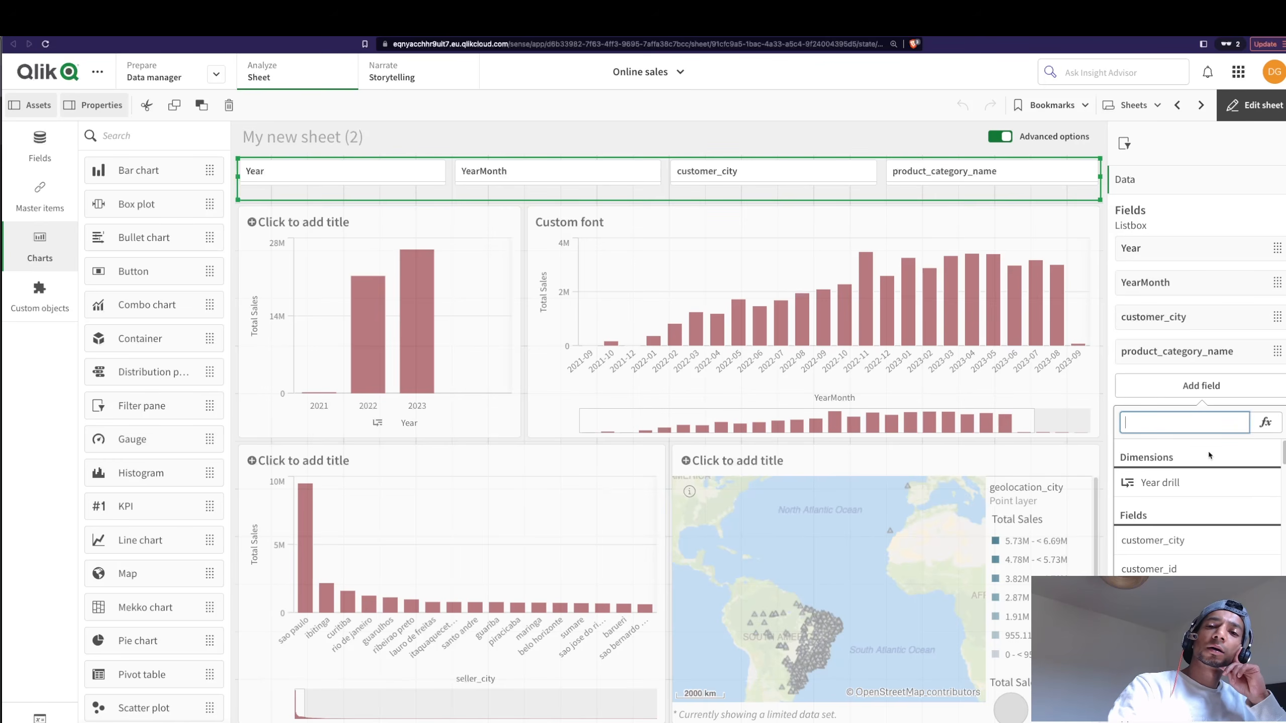
pyautogui.click(1201, 105)
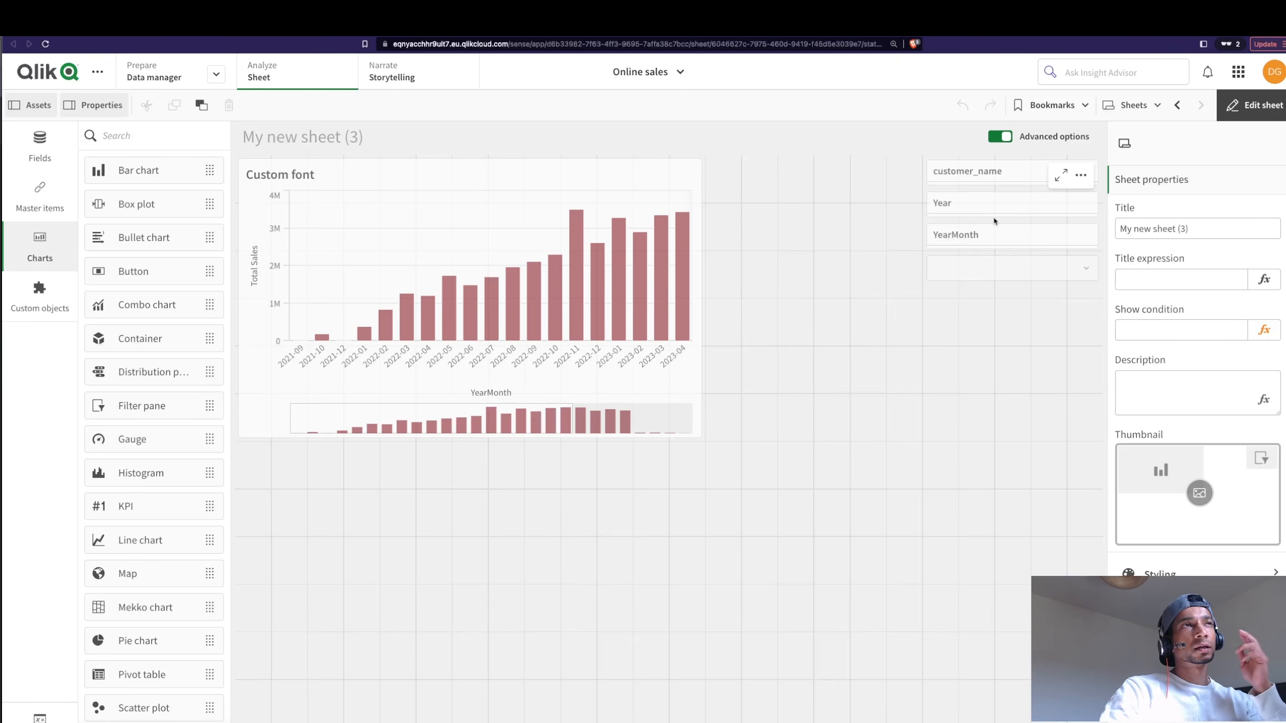
pyautogui.click(1251, 105)
pyautogui.click(1255, 105)
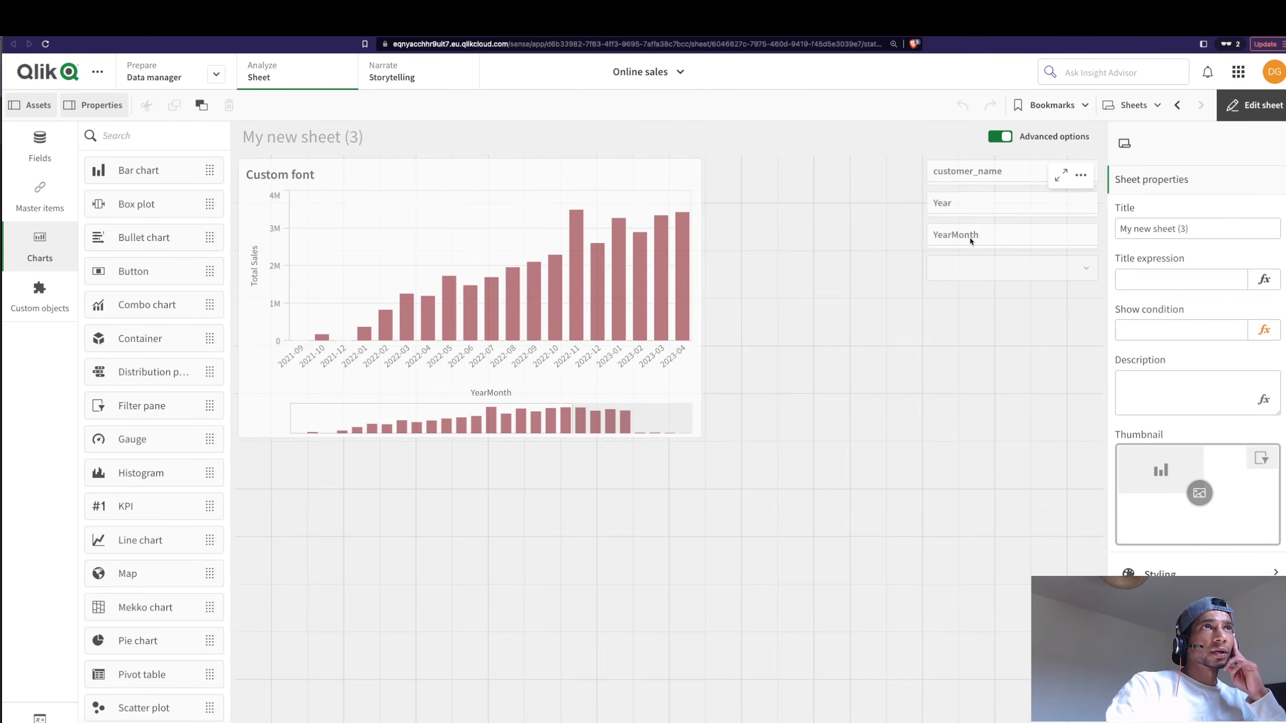
# Add the filter pane on My new sheet (3) to the master items with the name FILTERS.
pyautogui.rightClick(970, 241)
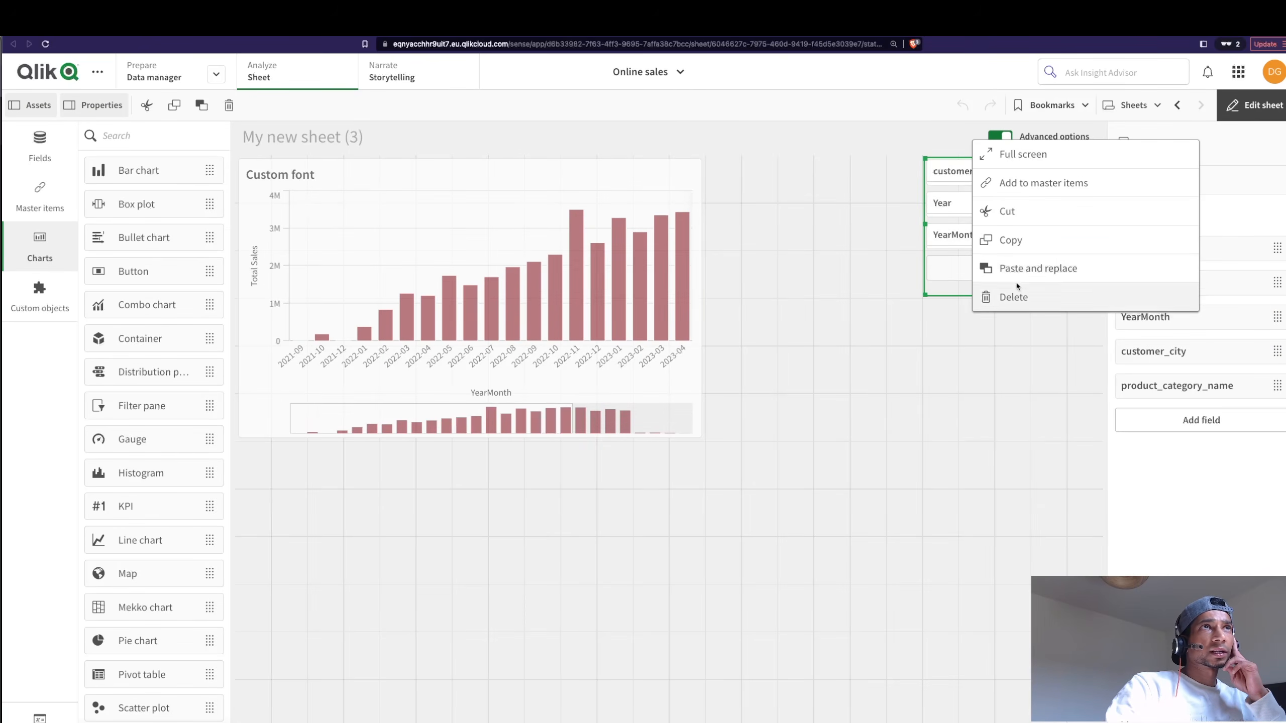
pyautogui.click(1039, 184)
pyautogui.click(640, 275)
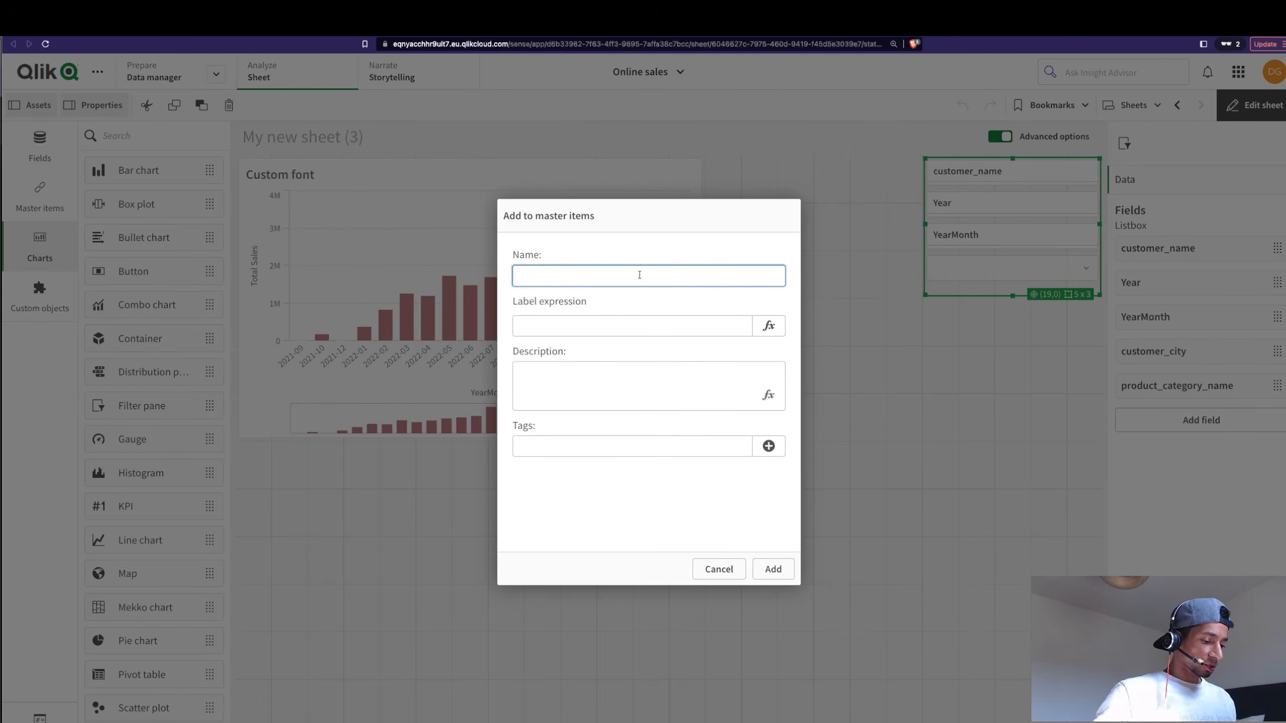
pyautogui.write('FILTERS')
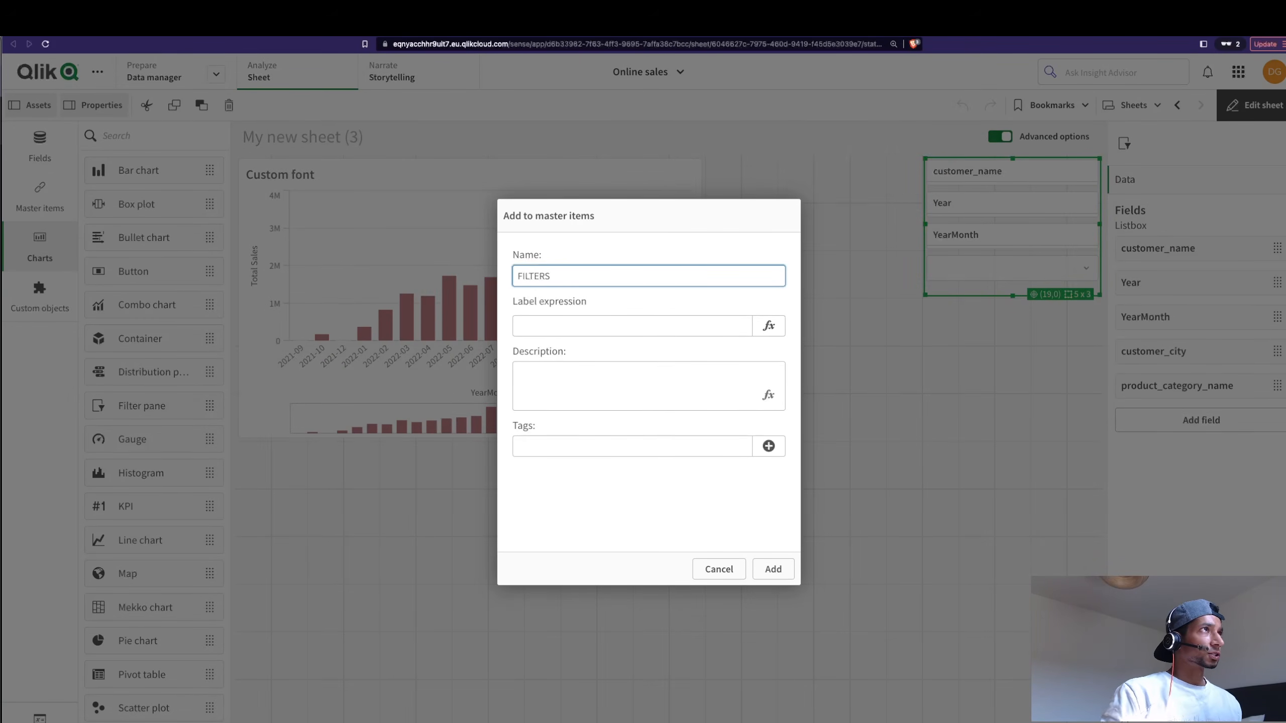
pyautogui.press('Return')
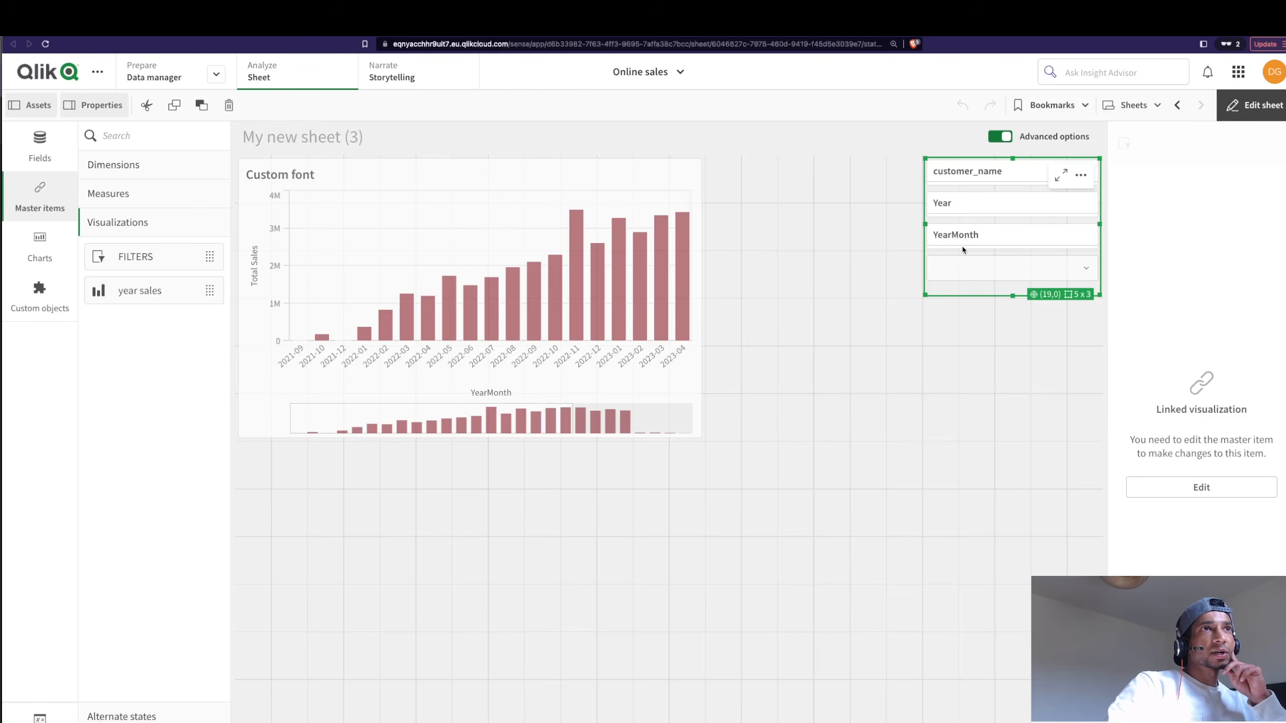
# Copy the FILTERS pane from My new sheet (3) and go to My new sheet (2).
pyautogui.click(1081, 175)
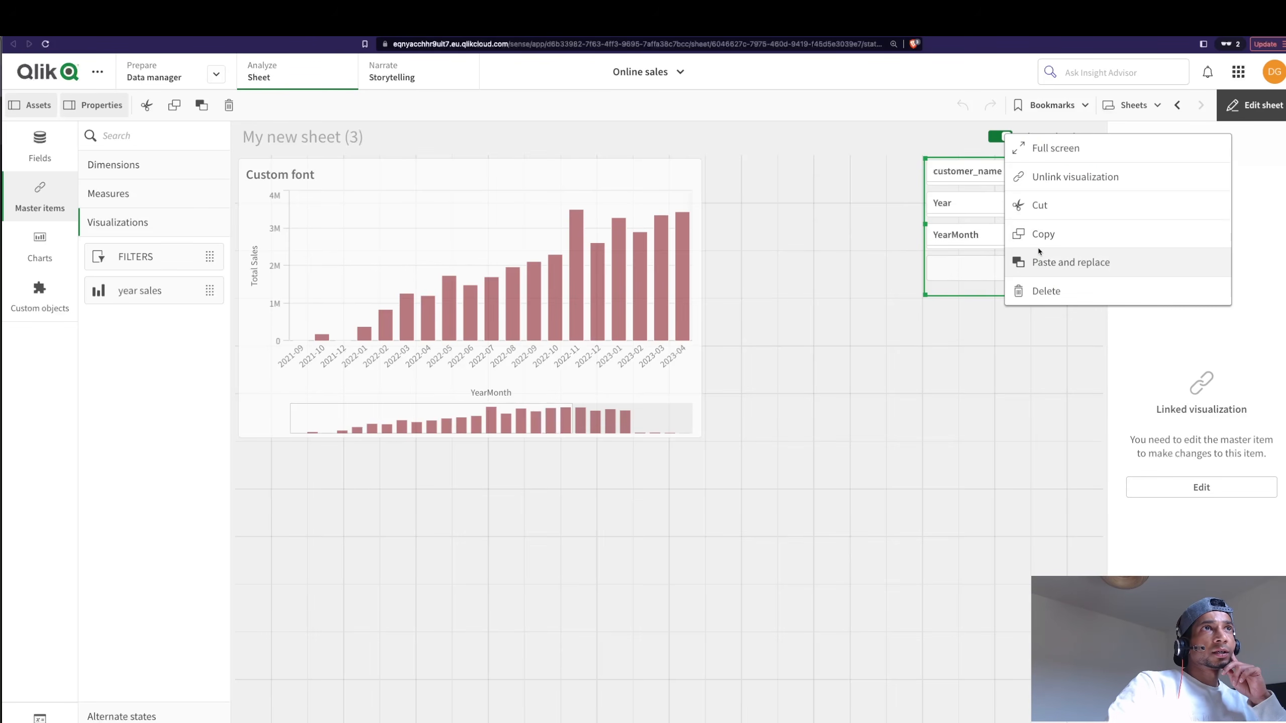
pyautogui.click(1028, 238)
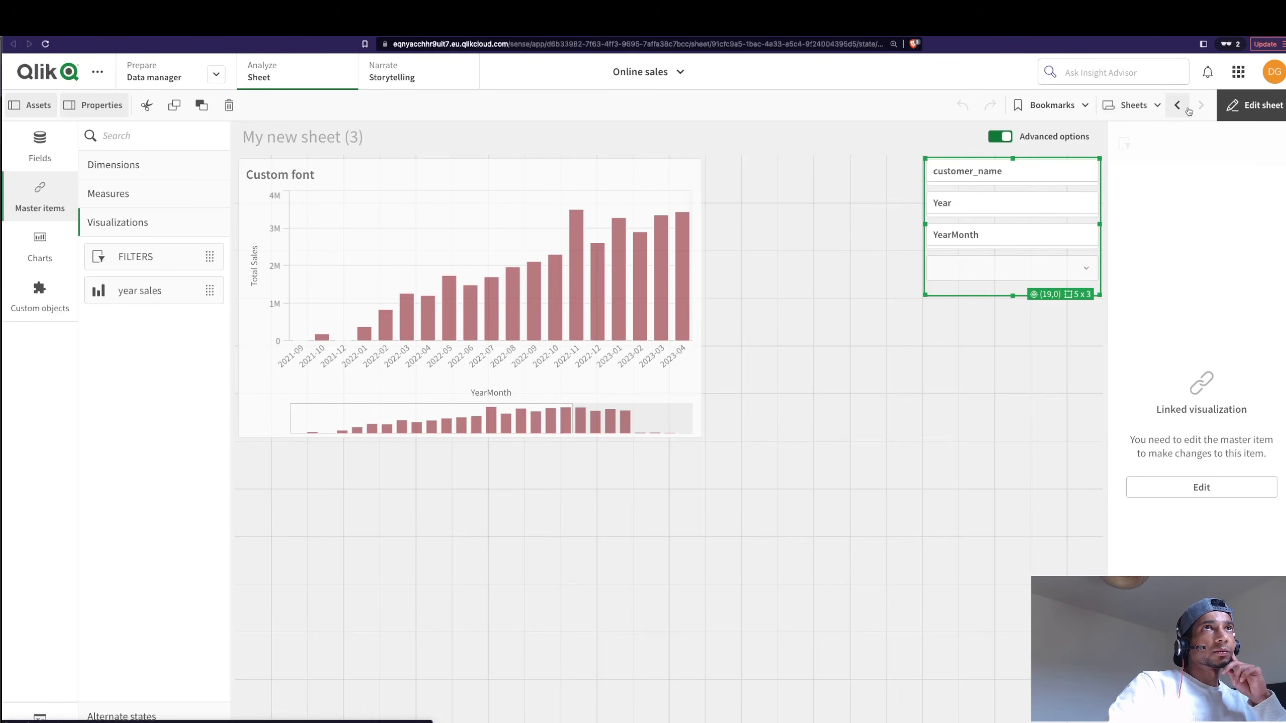
pyautogui.click(1208, 114)
pyautogui.click(1251, 105)
# Remove the existing filter pane above the charts on My new sheet (2).
pyautogui.rightClick(913, 186)
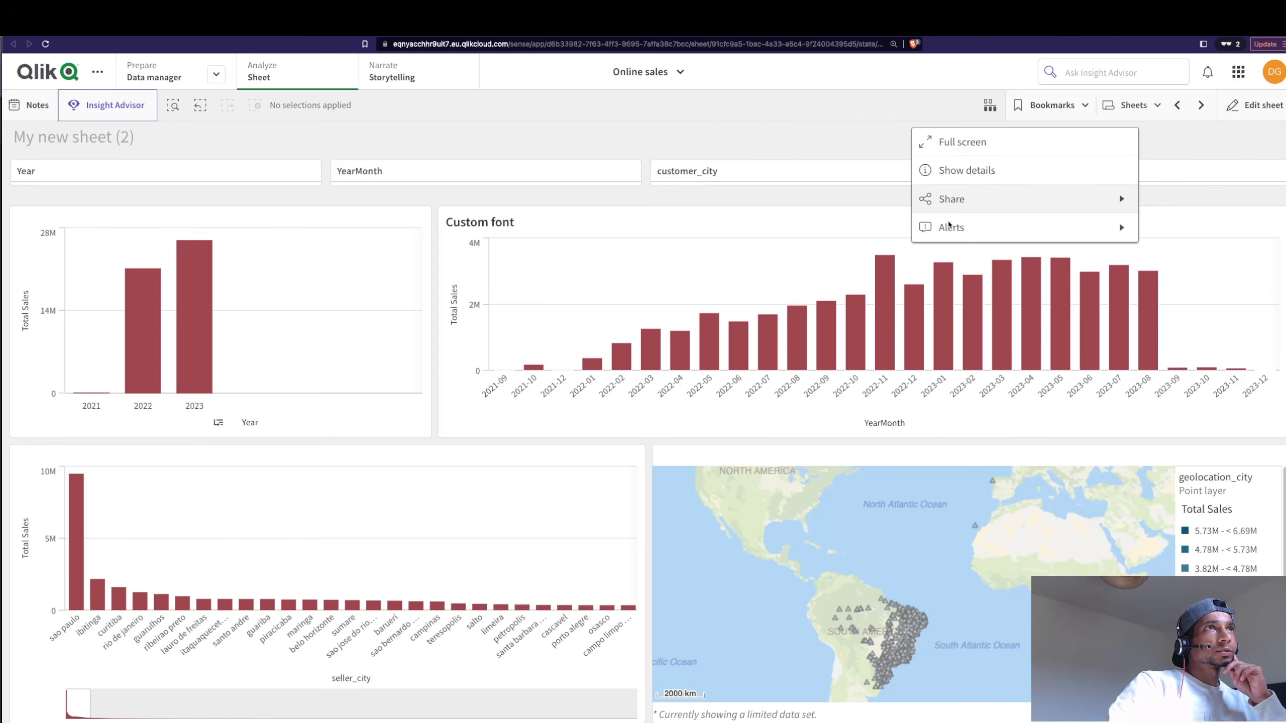
pyautogui.click(839, 201)
pyautogui.click(1251, 105)
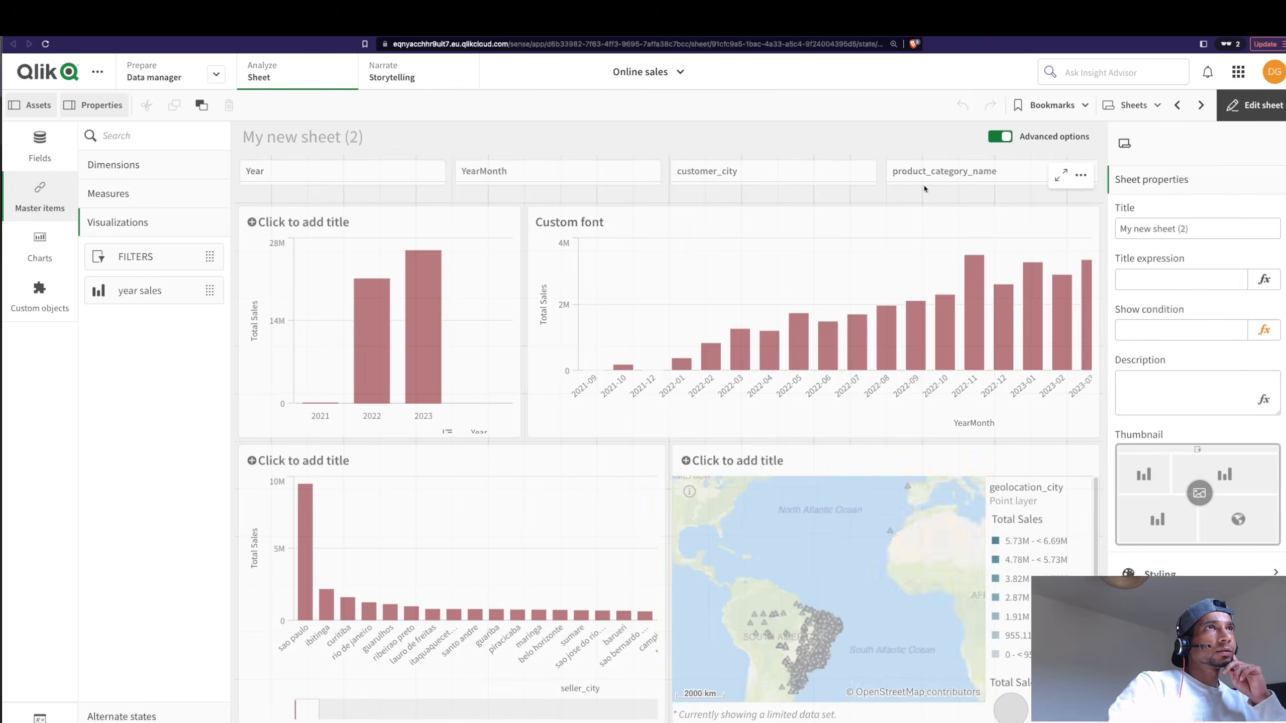
pyautogui.rightClick(909, 187)
pyautogui.click(946, 265)
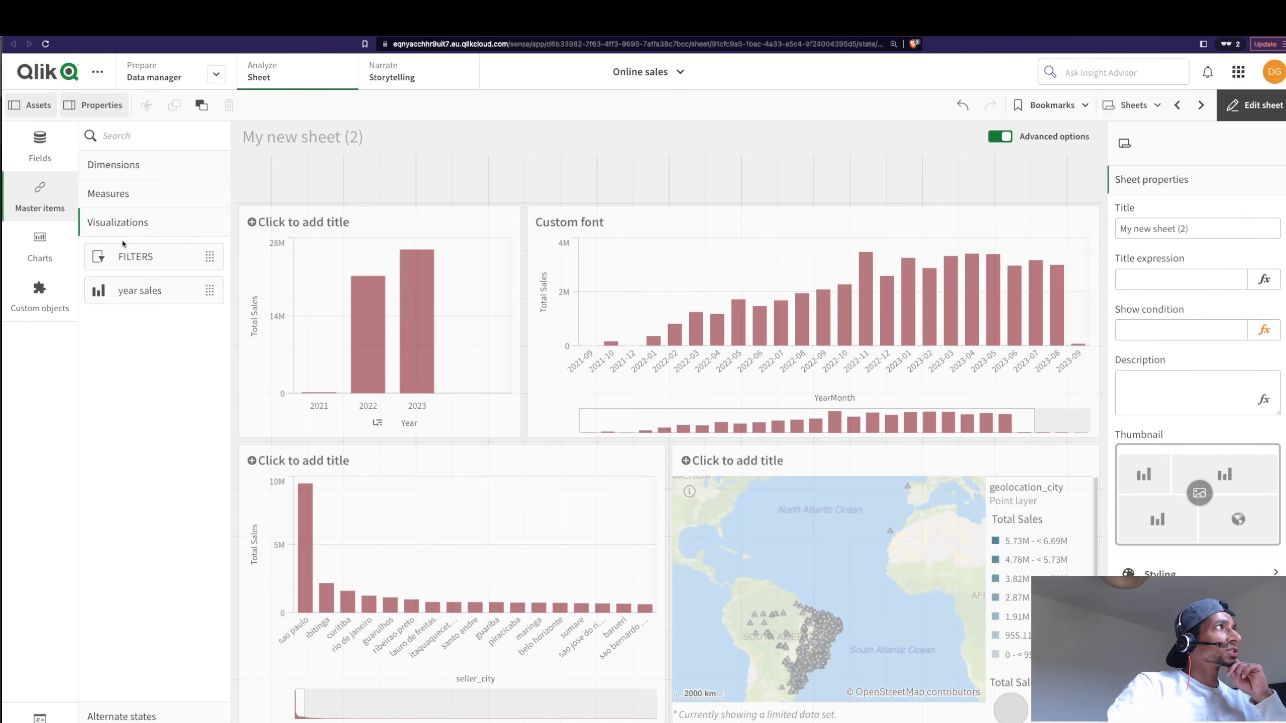
# Place the FILTERS master visualization in the empty row above the charts and widen it across the full sheet.
pyautogui.click(36, 216)
pyautogui.click(36, 216)
pyautogui.moveTo(140, 263); pyautogui.dragTo(379, 188)
pyautogui.moveTo(667, 178); pyautogui.dragTo(1102, 183)
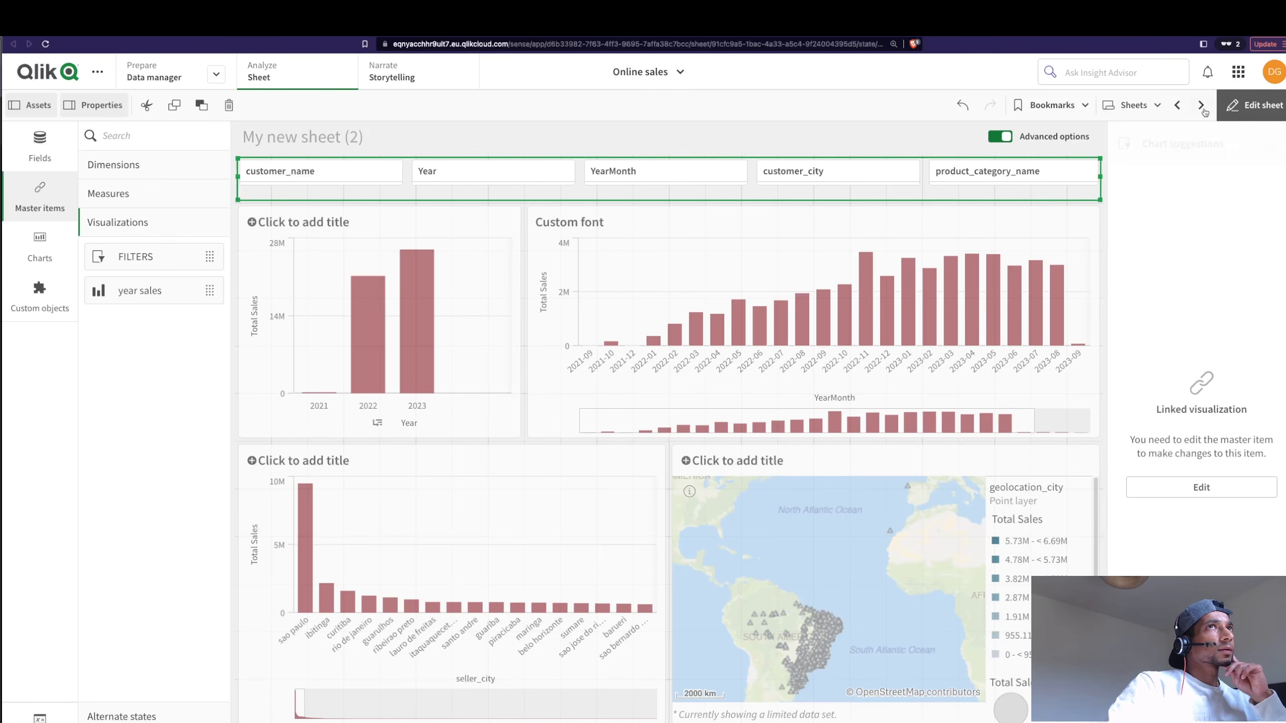
# Replace the filter pane on My new sheet with the FILTERS master visualization and leave edit mode.
pyautogui.click(1178, 105)
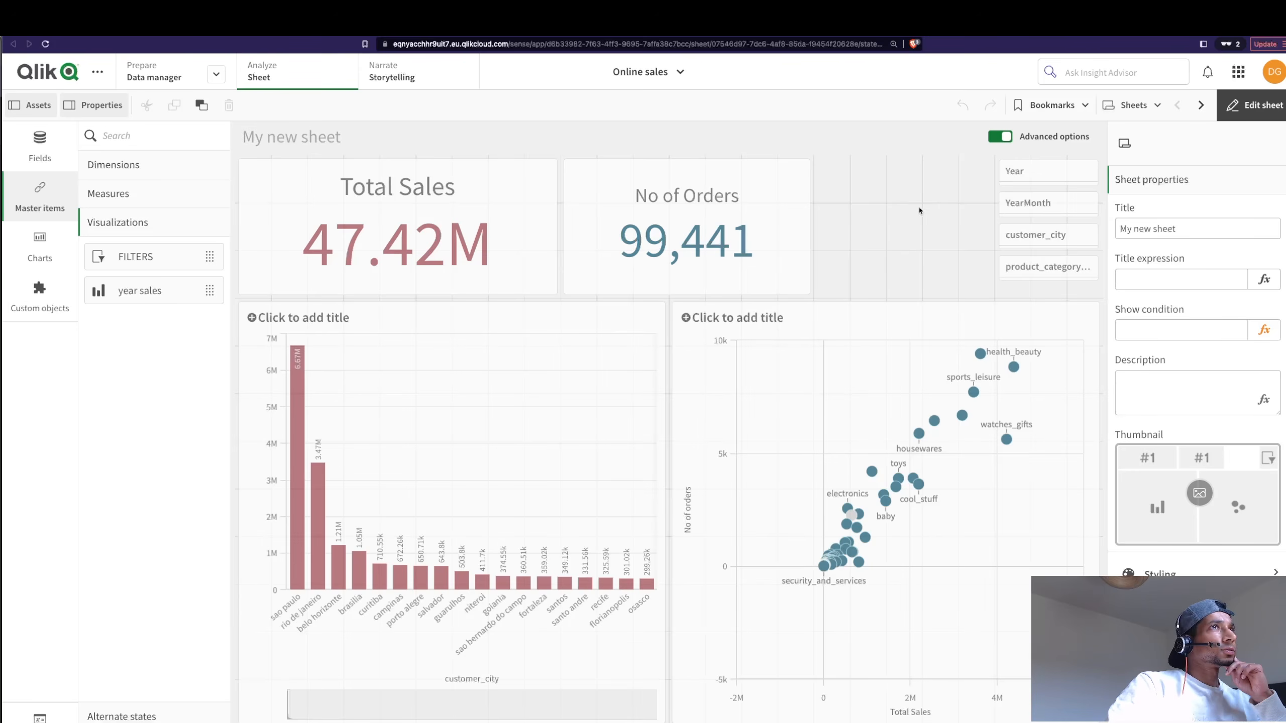
pyautogui.click(1028, 208)
pyautogui.rightClick(1028, 208)
pyautogui.click(913, 290)
pyautogui.moveTo(134, 257); pyautogui.dragTo(990, 233)
pyautogui.click(1251, 105)
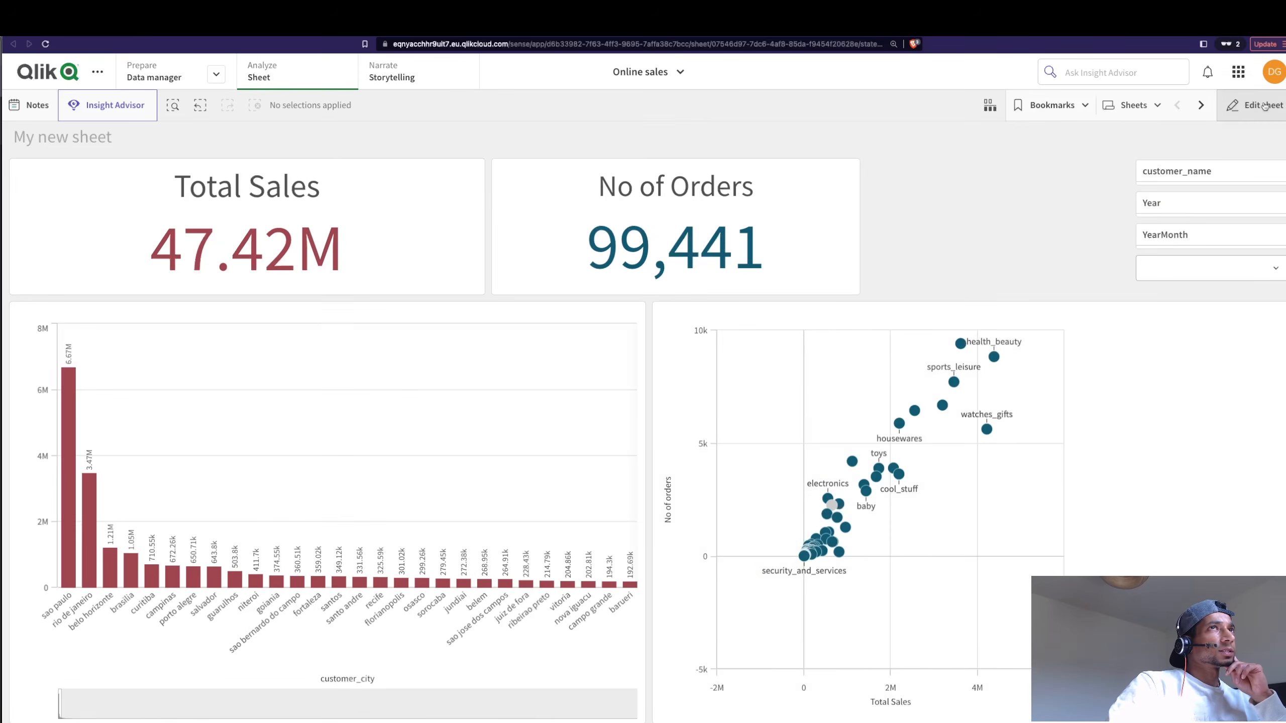
# Reorder the FILTERS master visualization's fields, placing customer_name after YearMonth and product_category_name before customer_city, and finish editing.
pyautogui.click(1243, 108)
pyautogui.click(1202, 491)
pyautogui.click(822, 434)
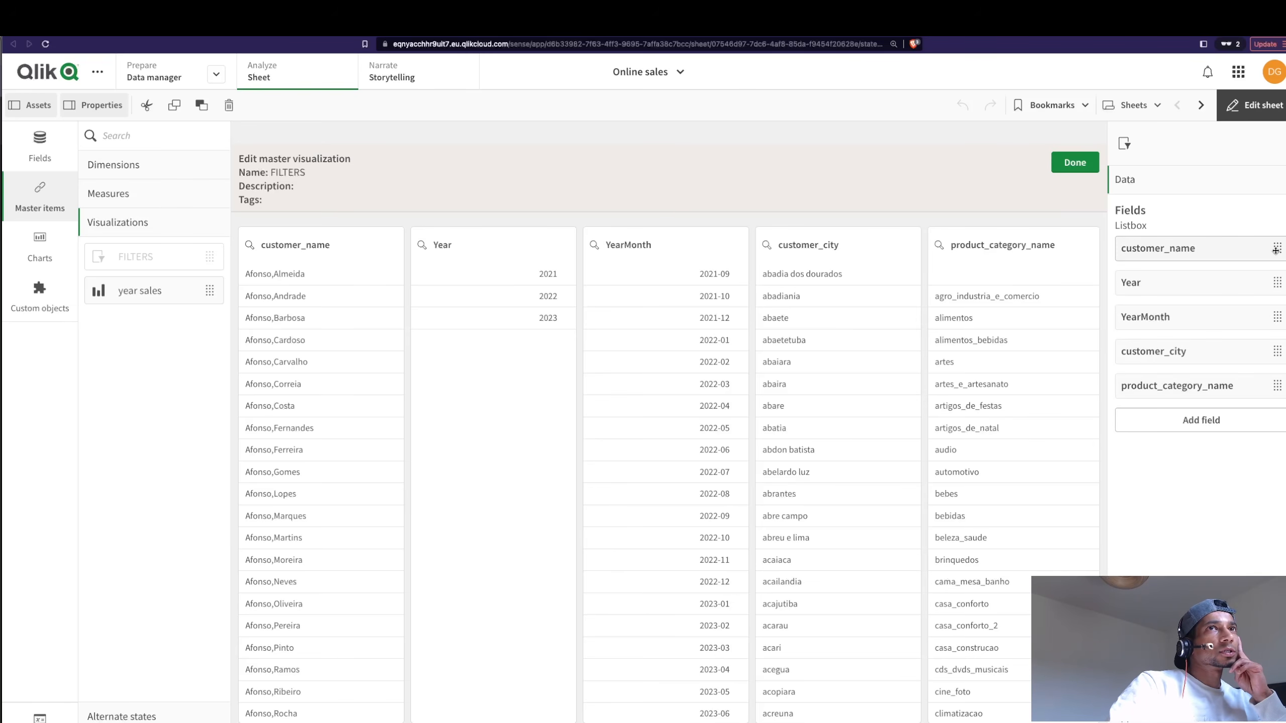
pyautogui.moveTo(1276, 250); pyautogui.dragTo(1271, 324)
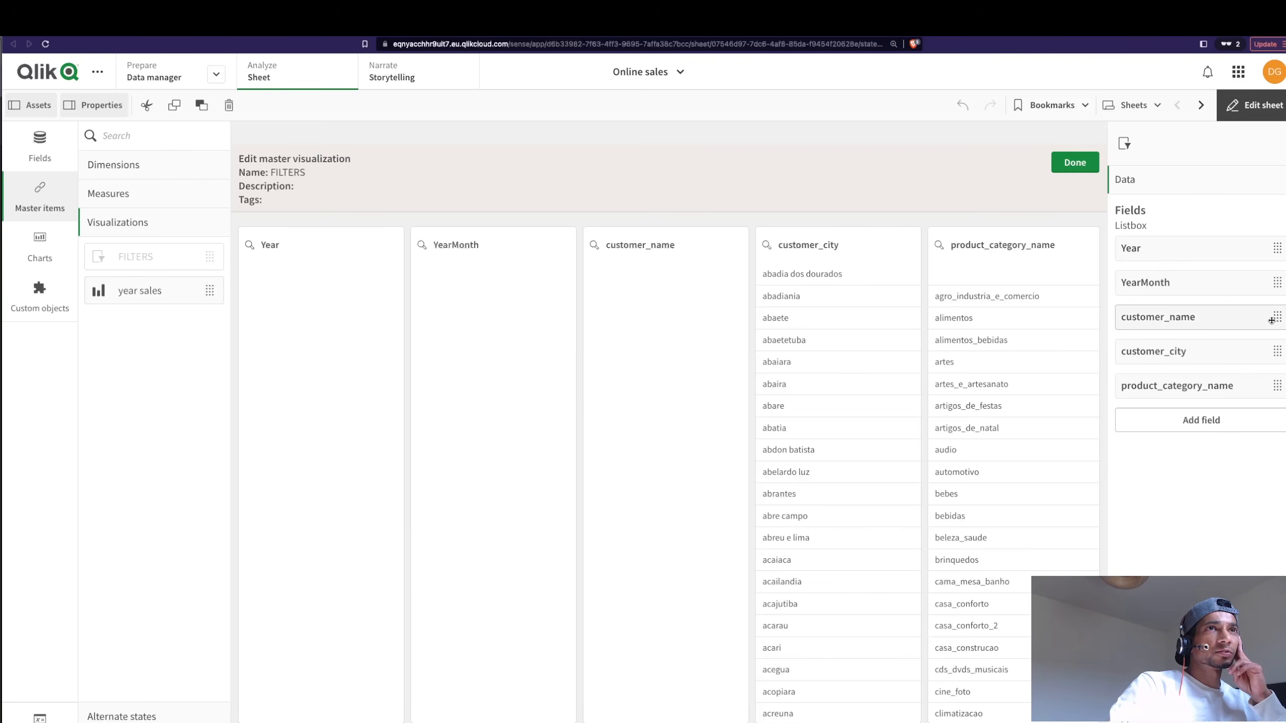
pyautogui.moveTo(1277, 381); pyautogui.dragTo(1276, 351)
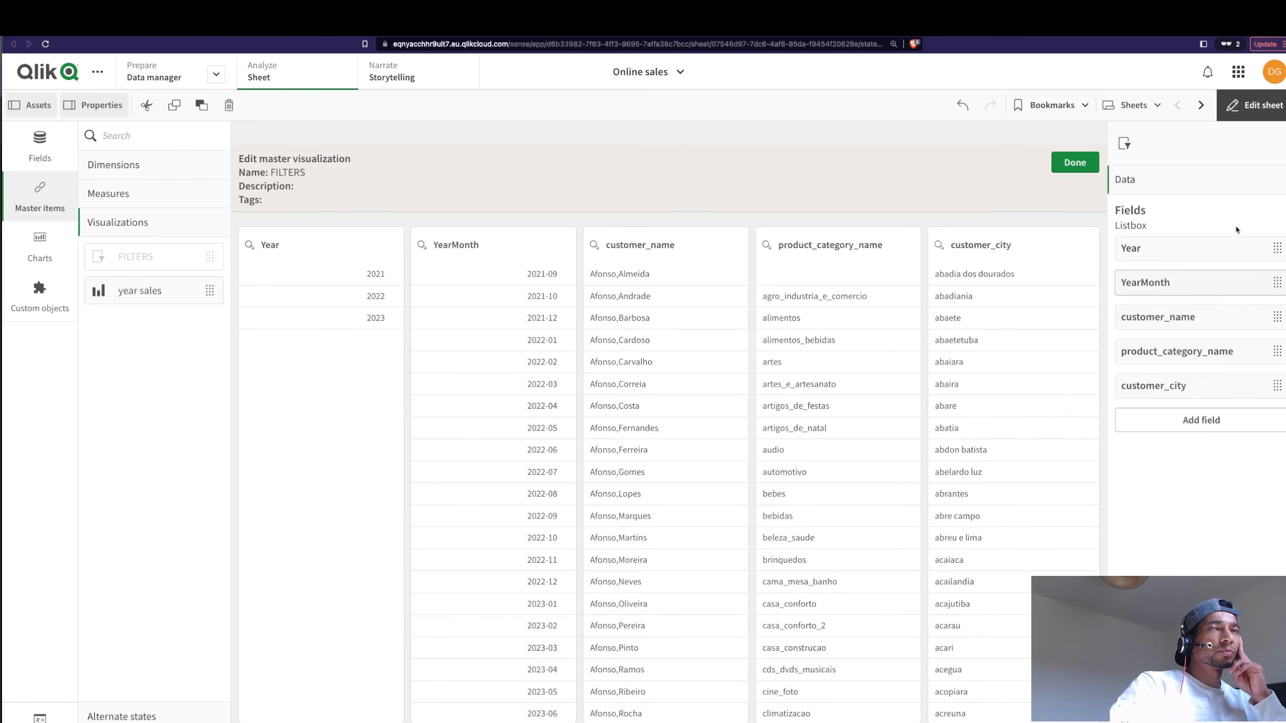
pyautogui.click(1246, 114)
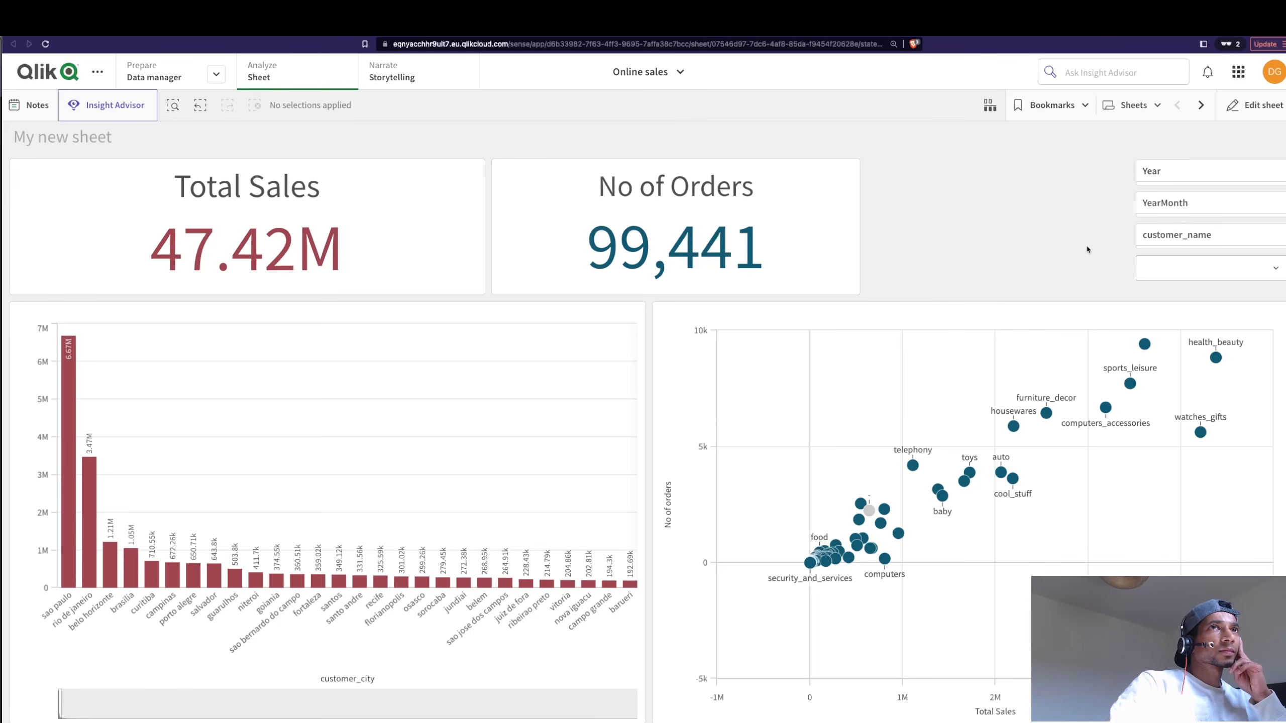
# Resize the Custom font chart on My new sheet (3) to 12 x 7 grid cells.
pyautogui.click(1201, 105)
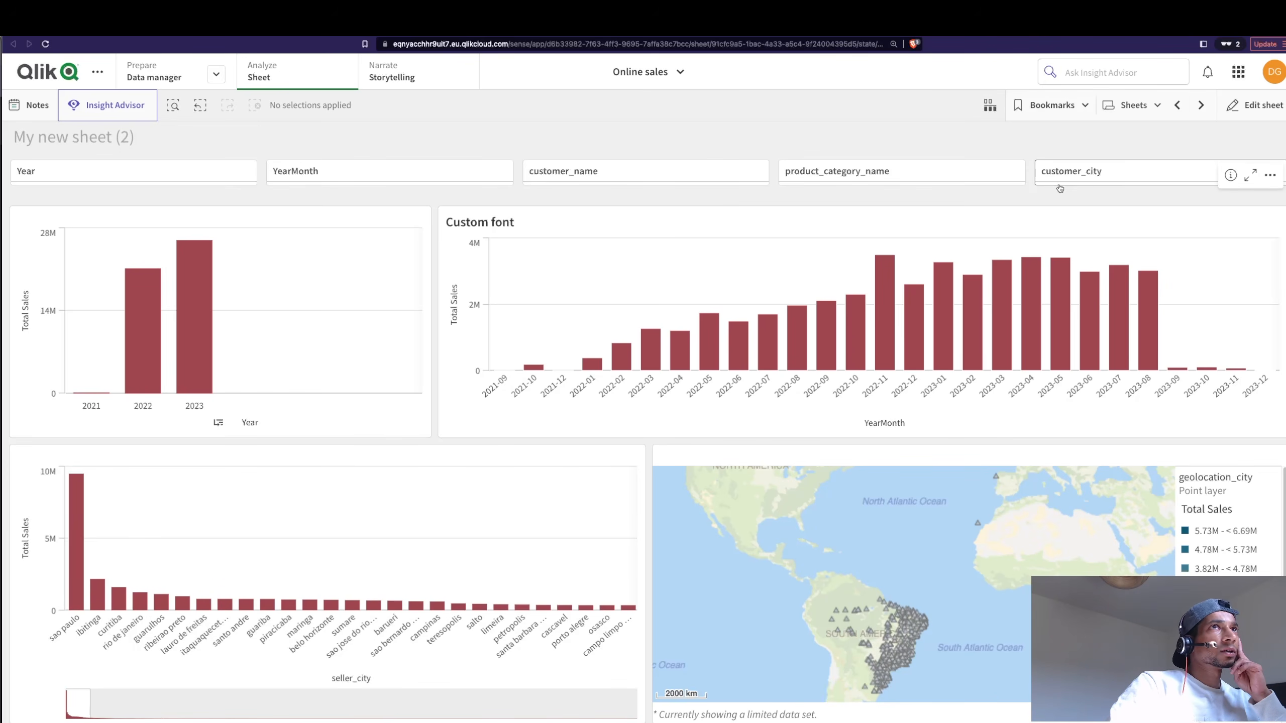
pyautogui.click(1201, 105)
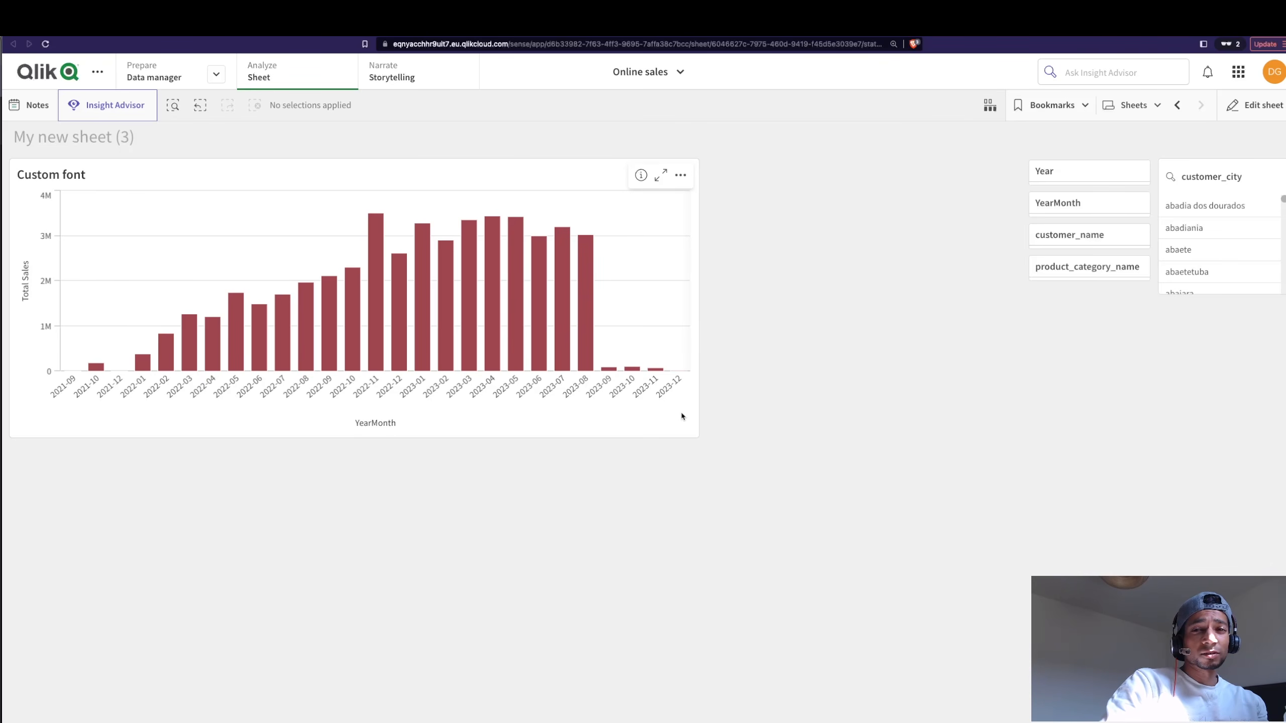
pyautogui.click(1255, 112)
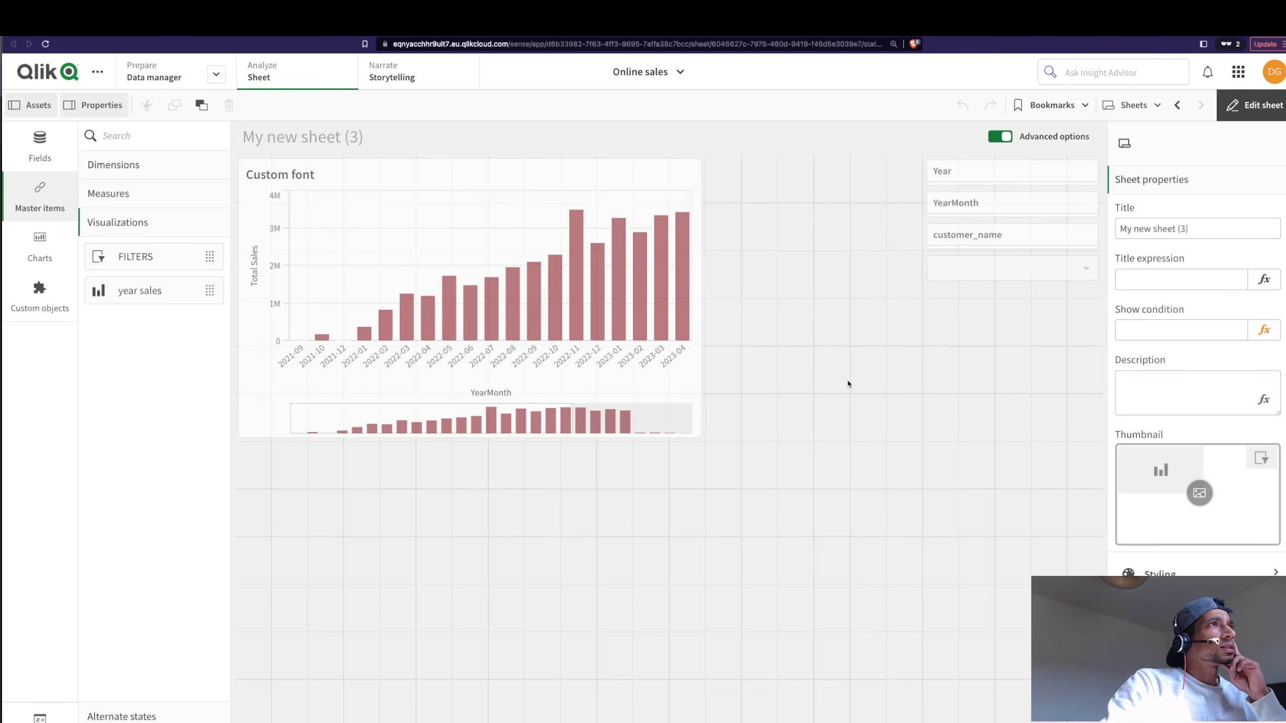
pyautogui.click(685, 383)
pyautogui.moveTo(703, 439); pyautogui.dragTo(669, 464)
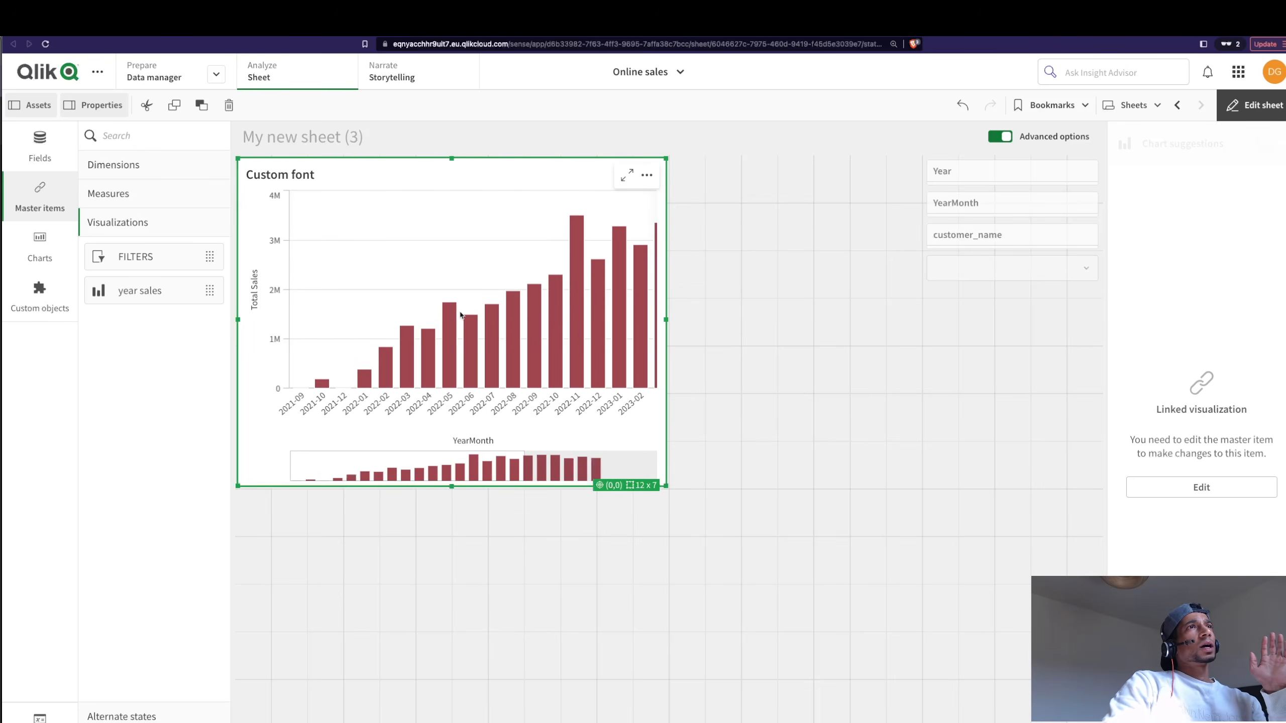
pyautogui.click(809, 317)
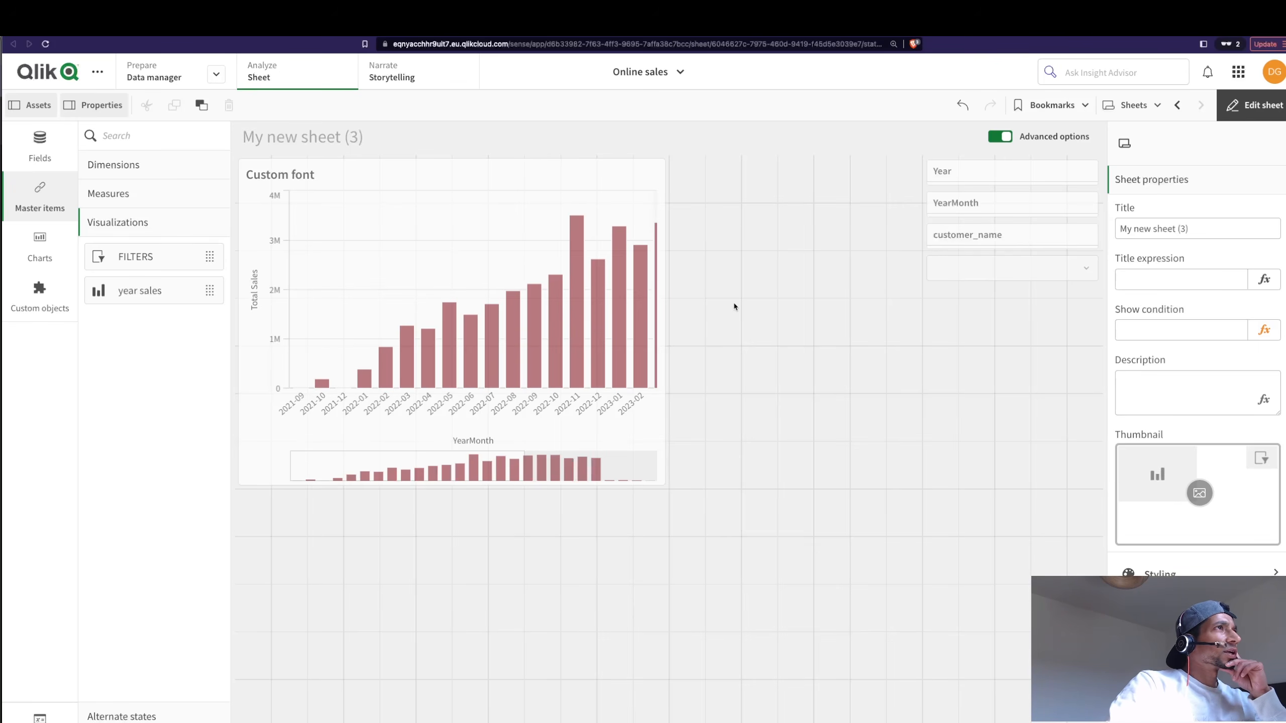
# Insert a bar chart below the Custom font chart with product_category_name_english as dimension and Total Sales as measure.
pyautogui.click(641, 329)
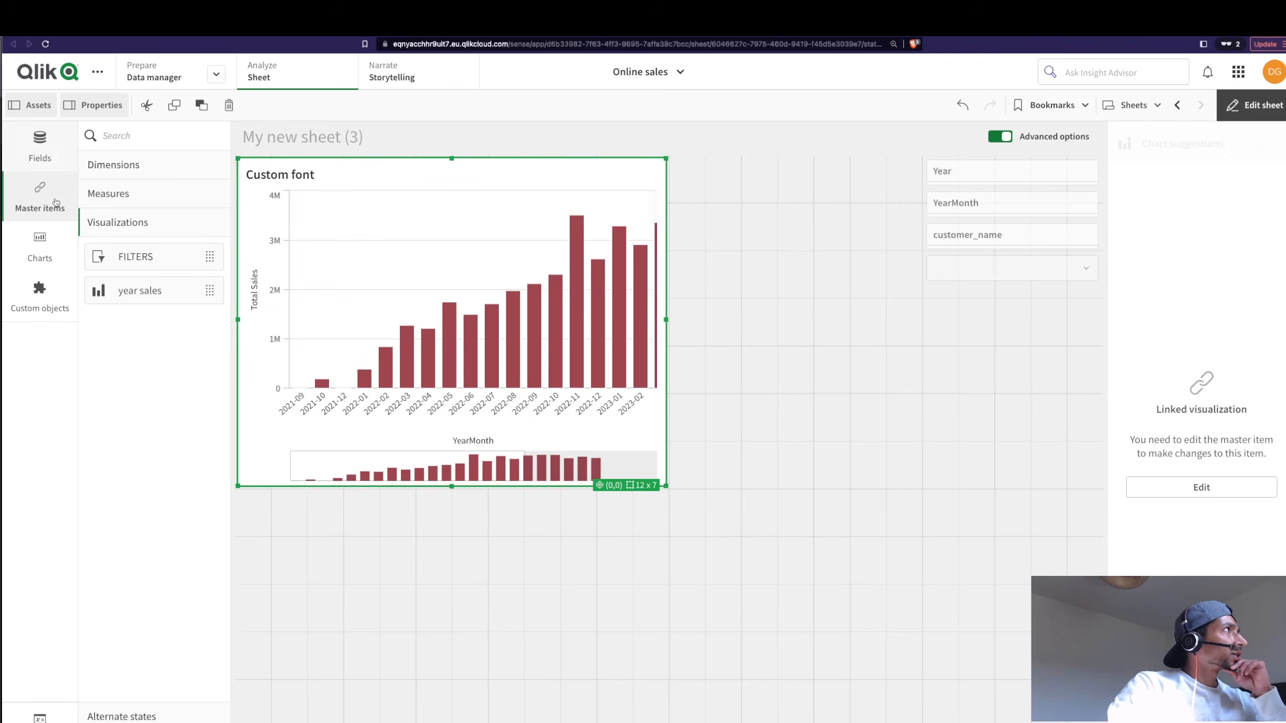
pyautogui.click(40, 247)
pyautogui.moveTo(137, 171); pyautogui.dragTo(456, 593)
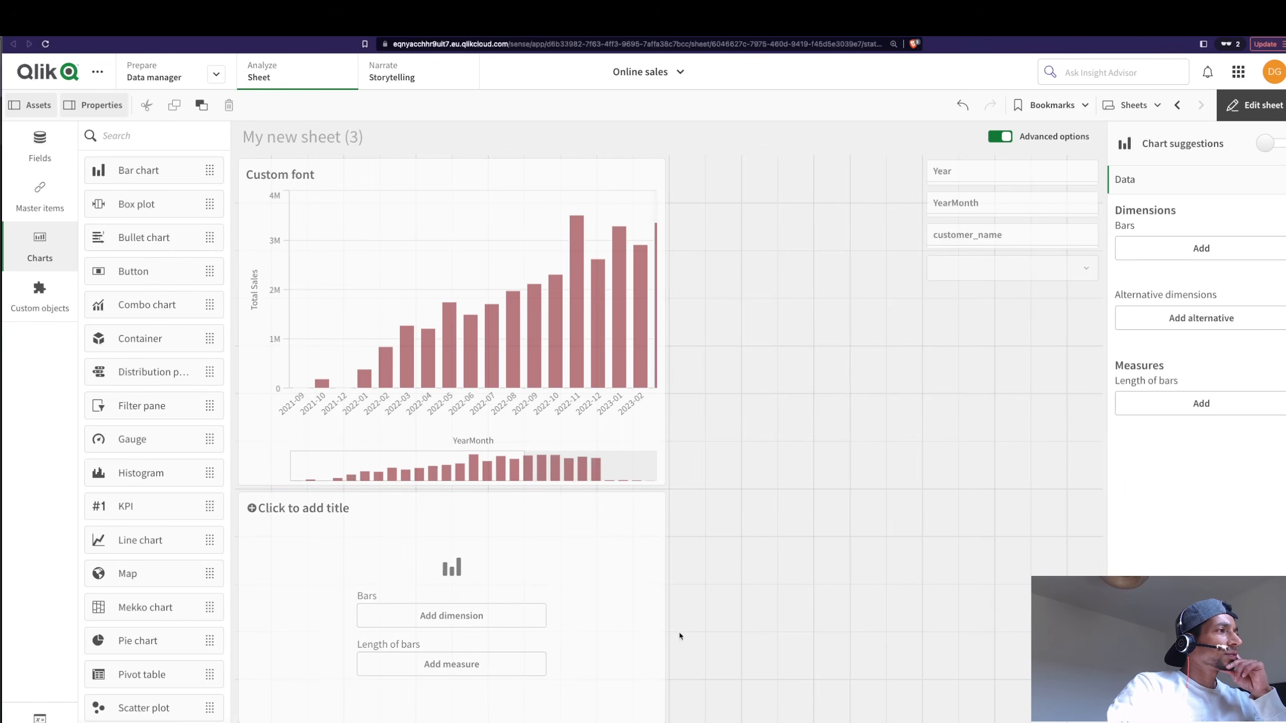
pyautogui.click(486, 616)
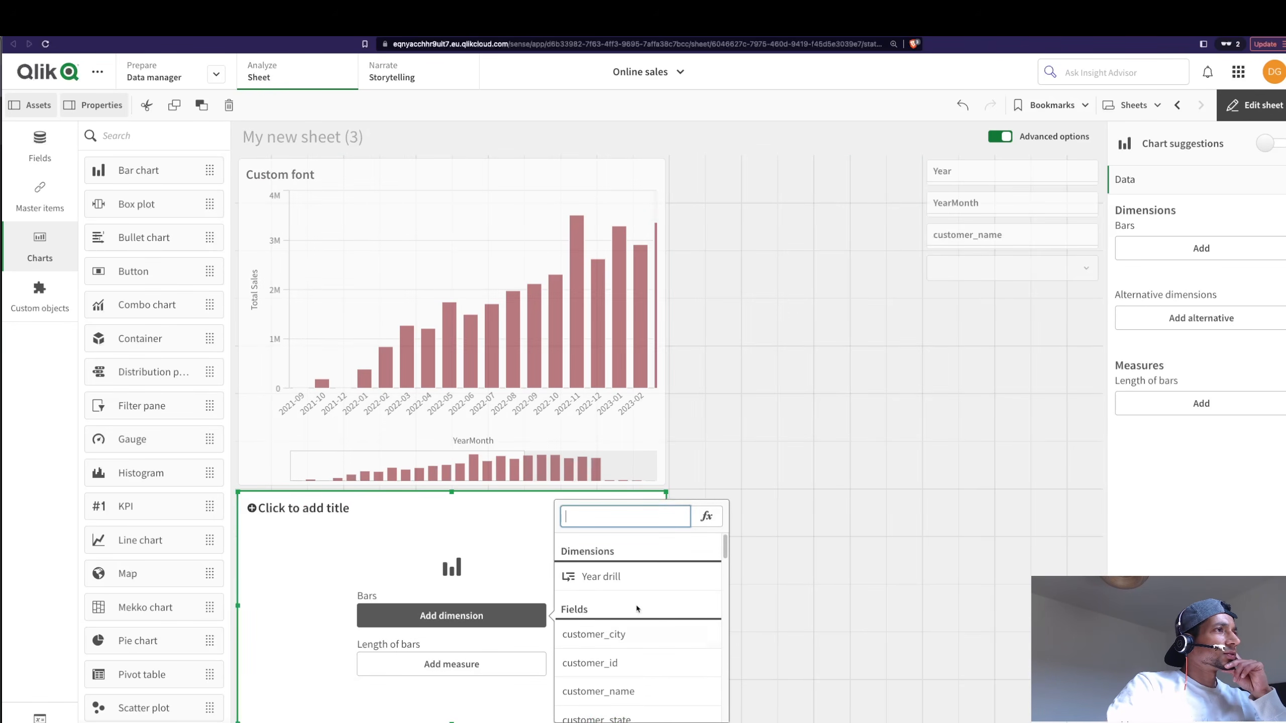
pyautogui.scroll(-2, 643, 659)
pyautogui.write('PRO')
pyautogui.click(666, 617)
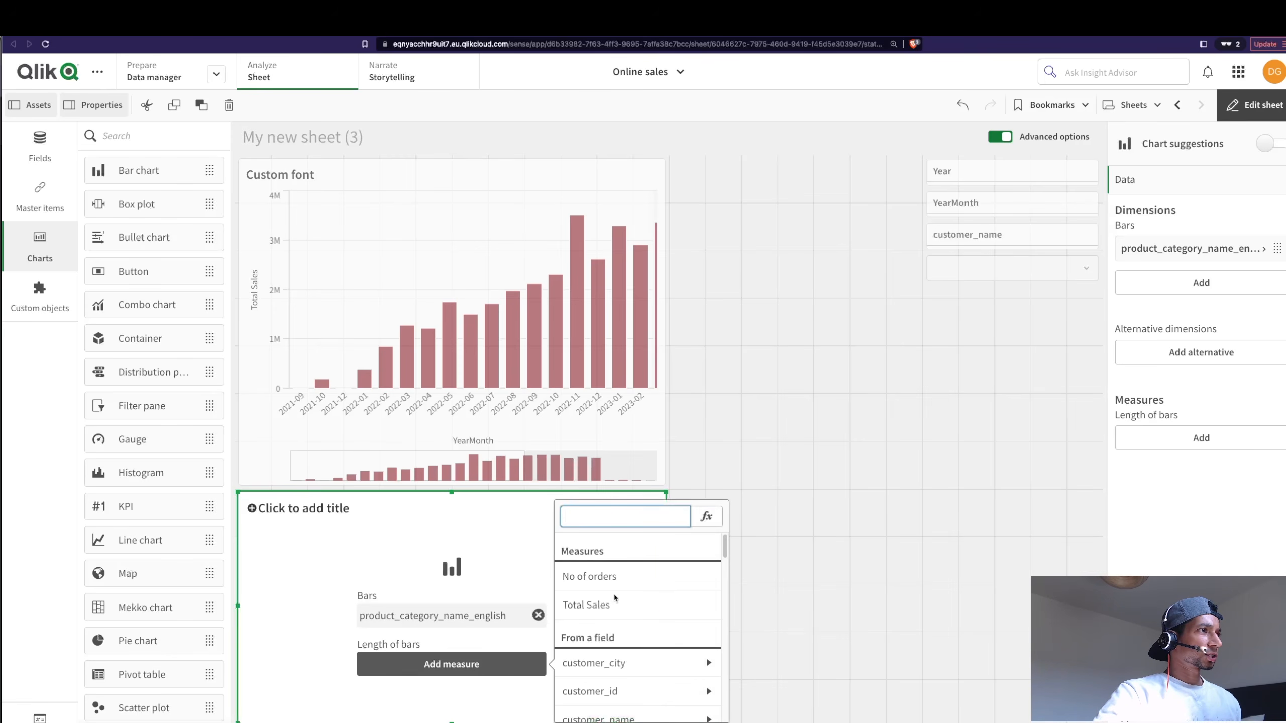
pyautogui.click(589, 605)
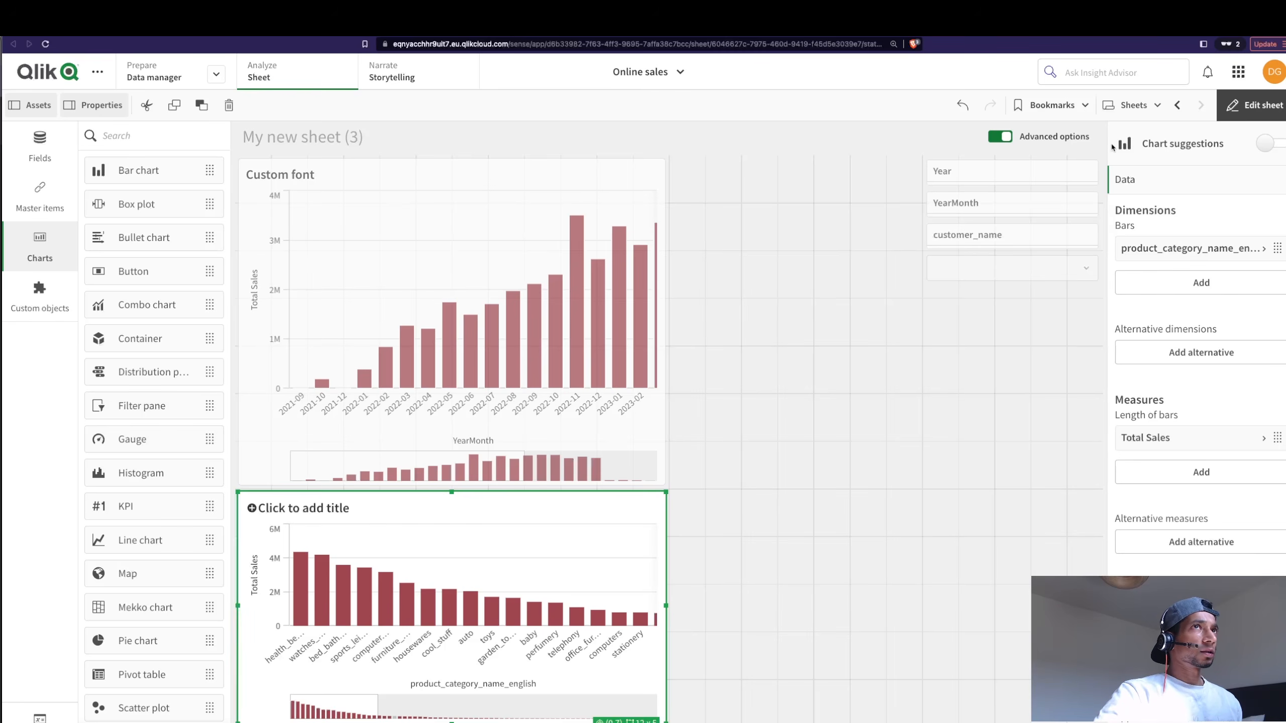
# Add YearMonth to the new bar chart as the group dimension ahead of product_category_name_english and set the bars to Stacked.
pyautogui.click(1197, 293)
pyautogui.write('YEAR')
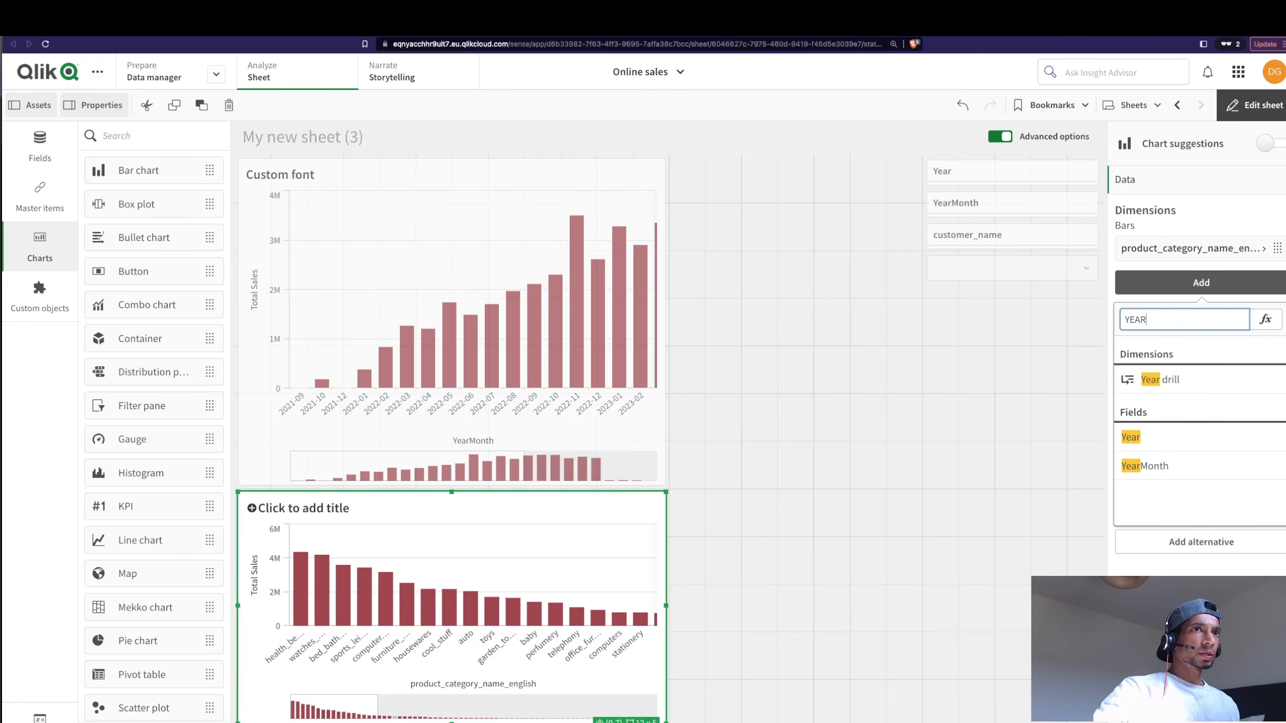
pyautogui.click(1163, 466)
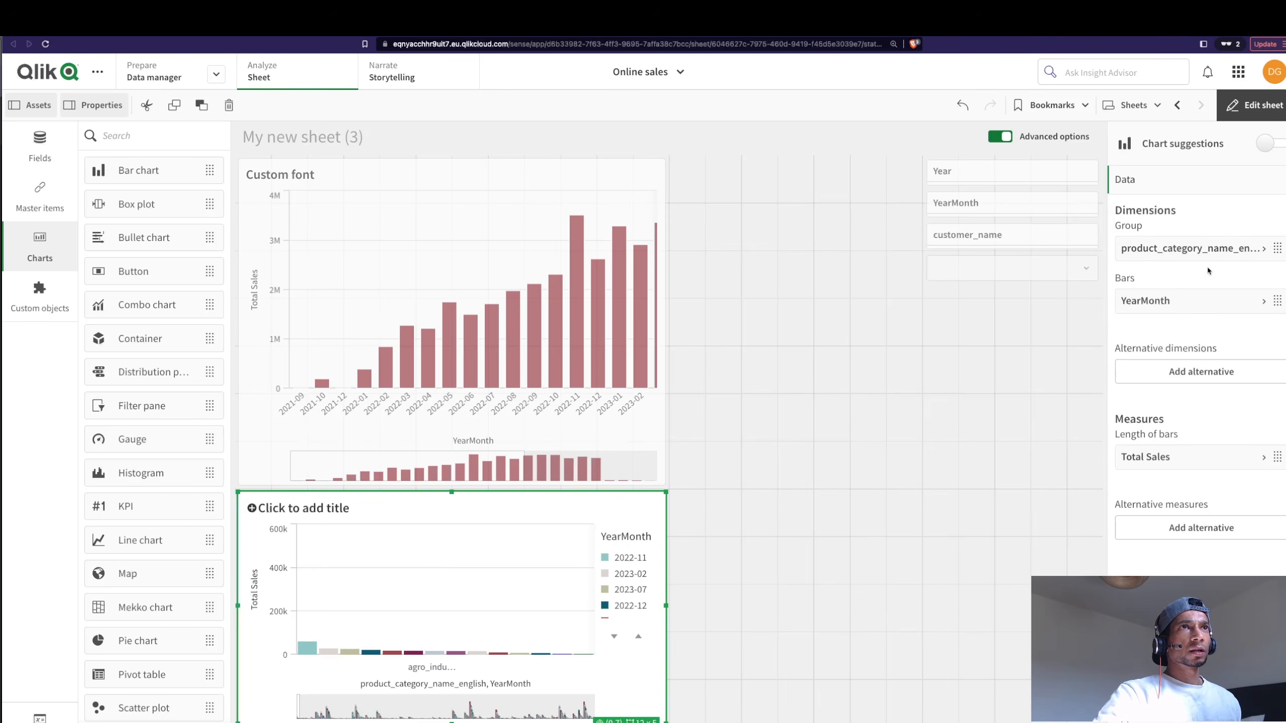
pyautogui.moveTo(1242, 309); pyautogui.dragTo(1240, 248)
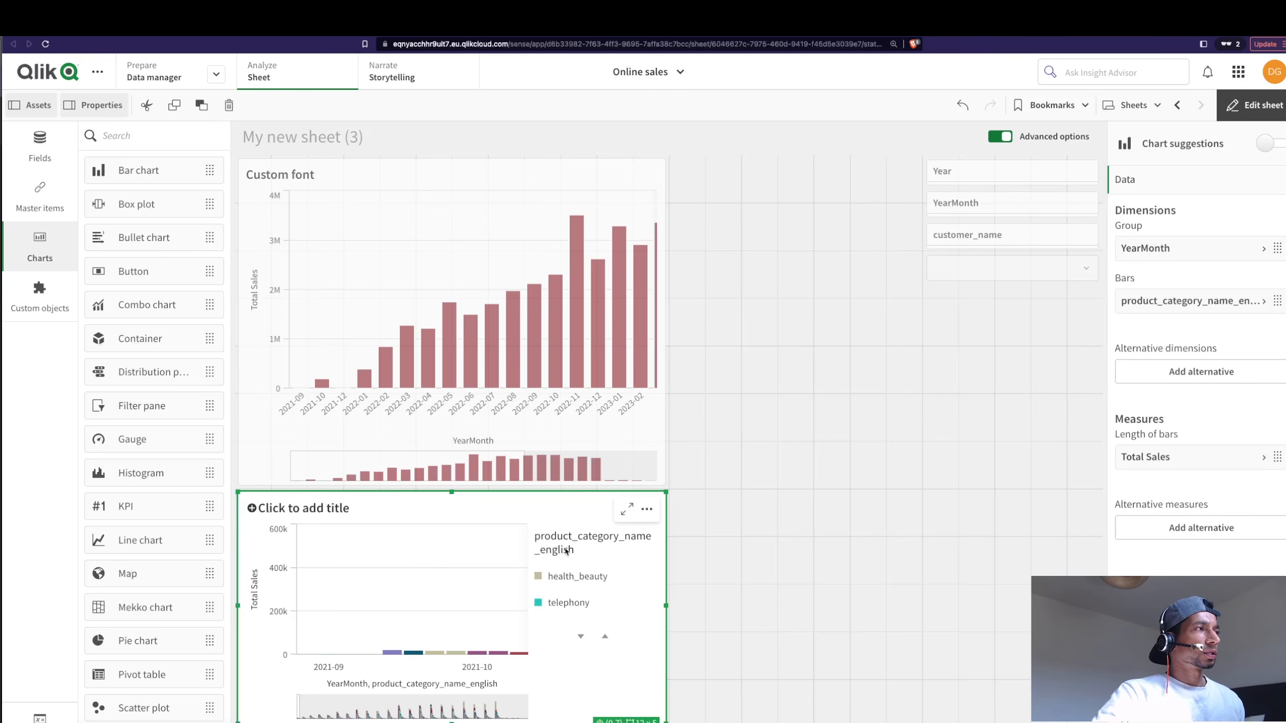
pyautogui.click(1165, 654)
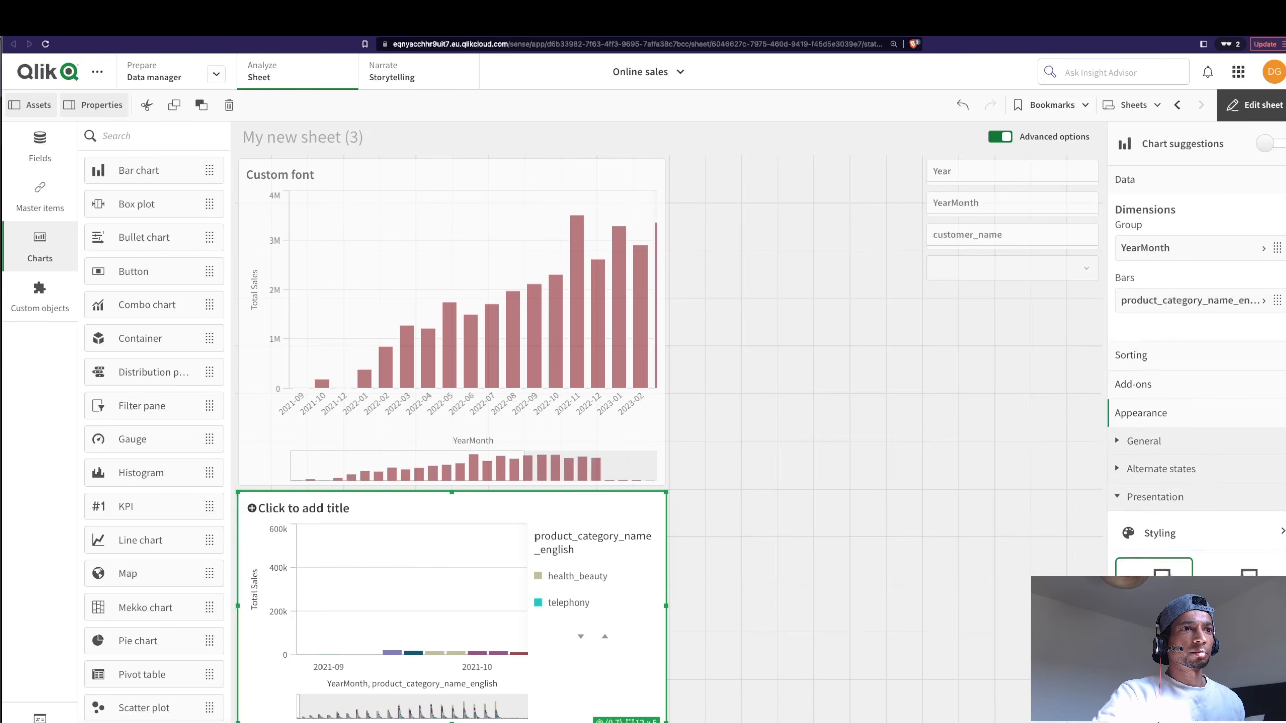
pyautogui.click(1243, 446)
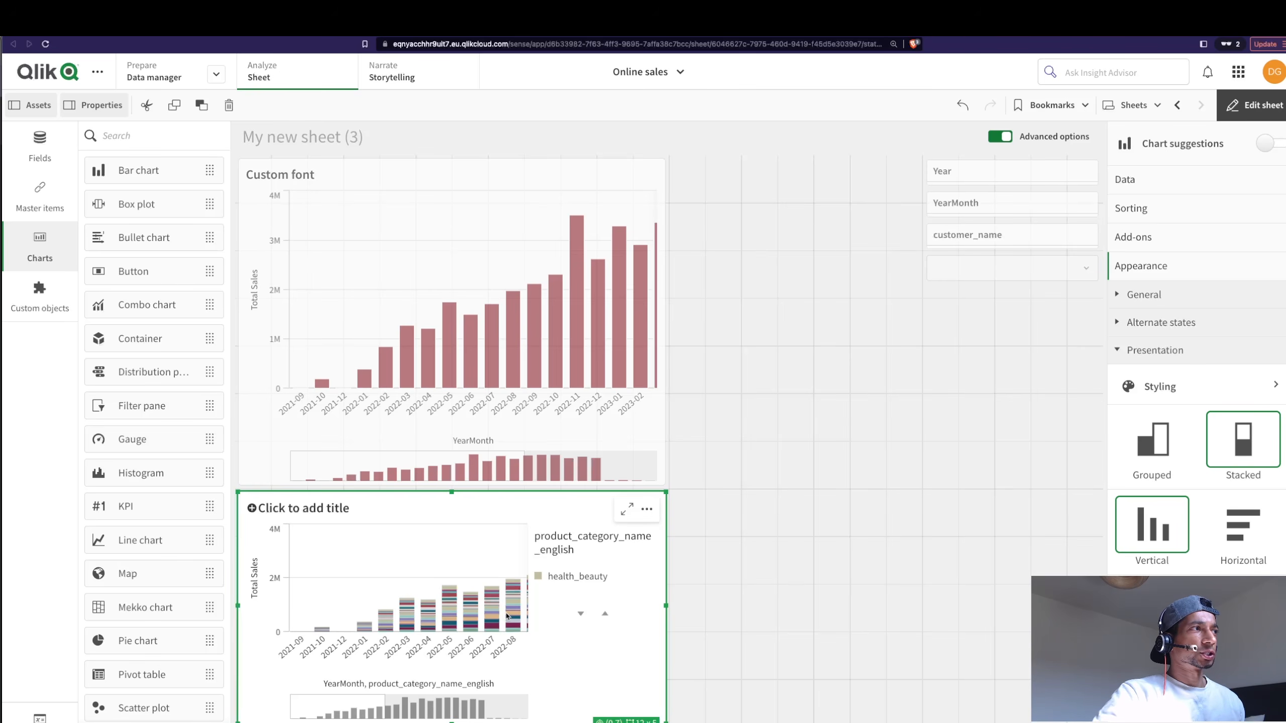
# Try widening the stacked bar chart across the sheet and return it to the Custom font chart's width.
pyautogui.moveTo(666, 606); pyautogui.dragTo(1096, 607)
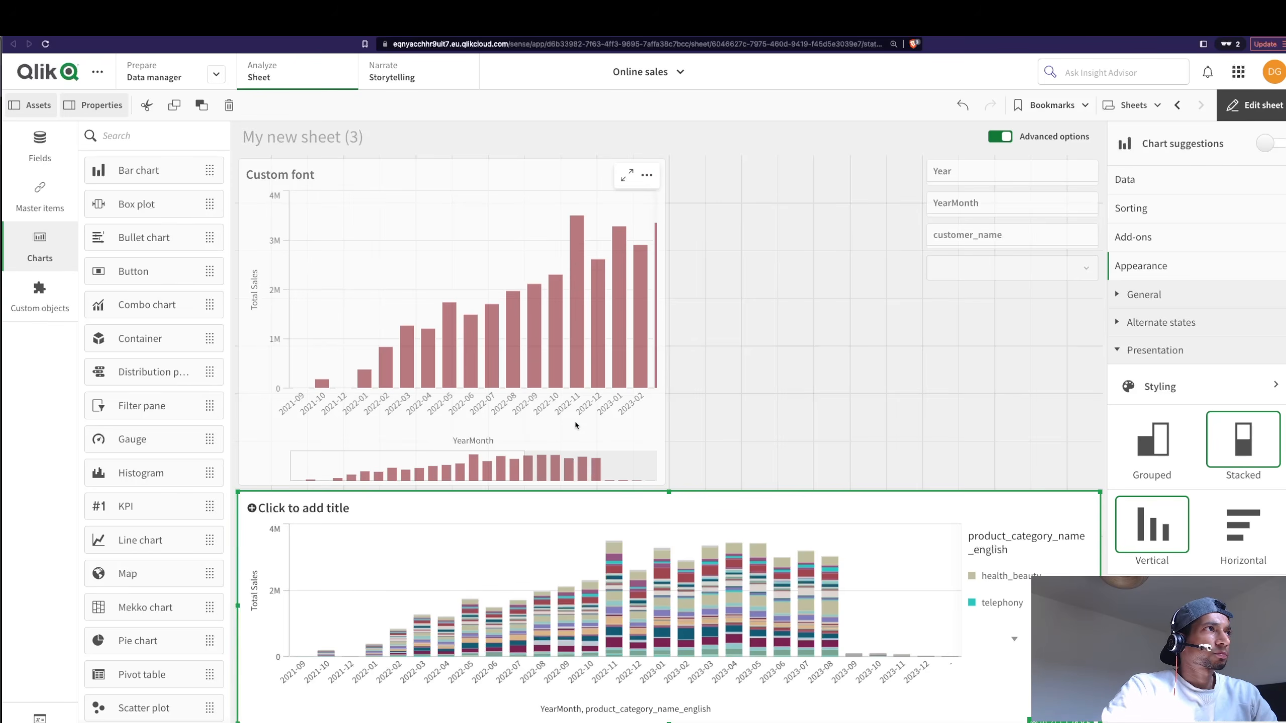
pyautogui.rightClick(562, 338)
pyautogui.click(778, 290)
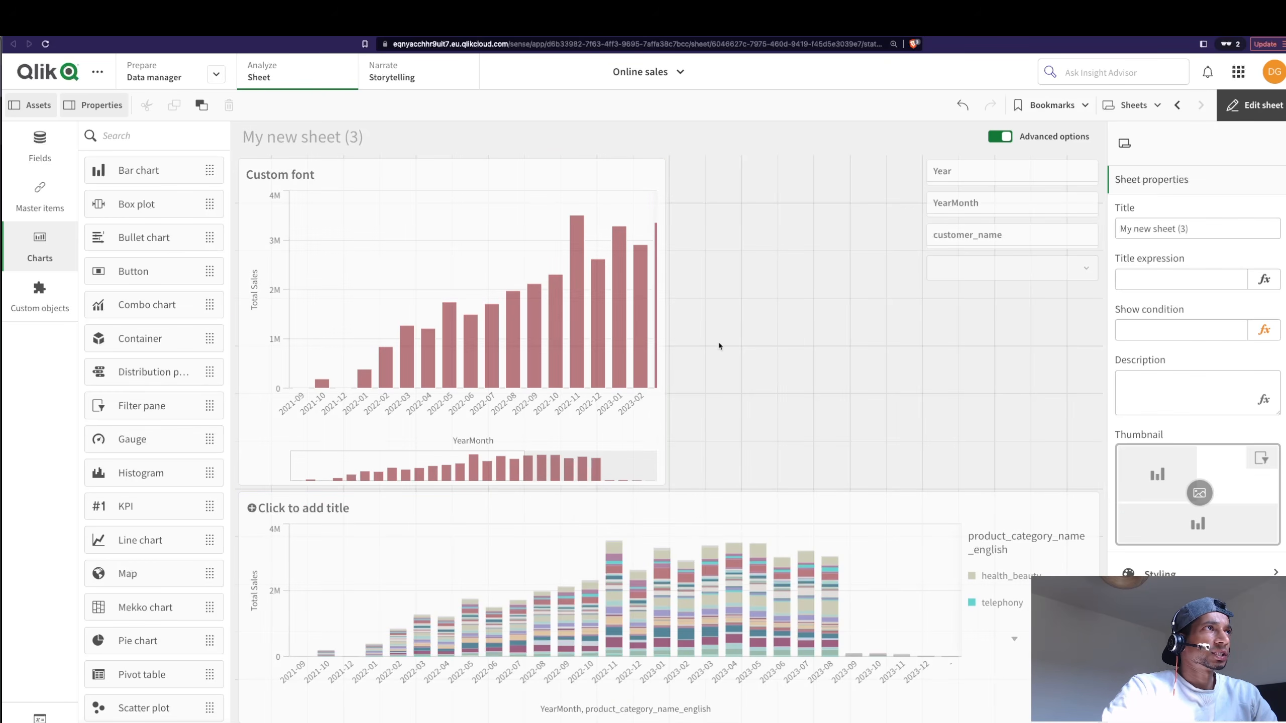
pyautogui.click(886, 500)
pyautogui.moveTo(1100, 492); pyautogui.dragTo(656, 502)
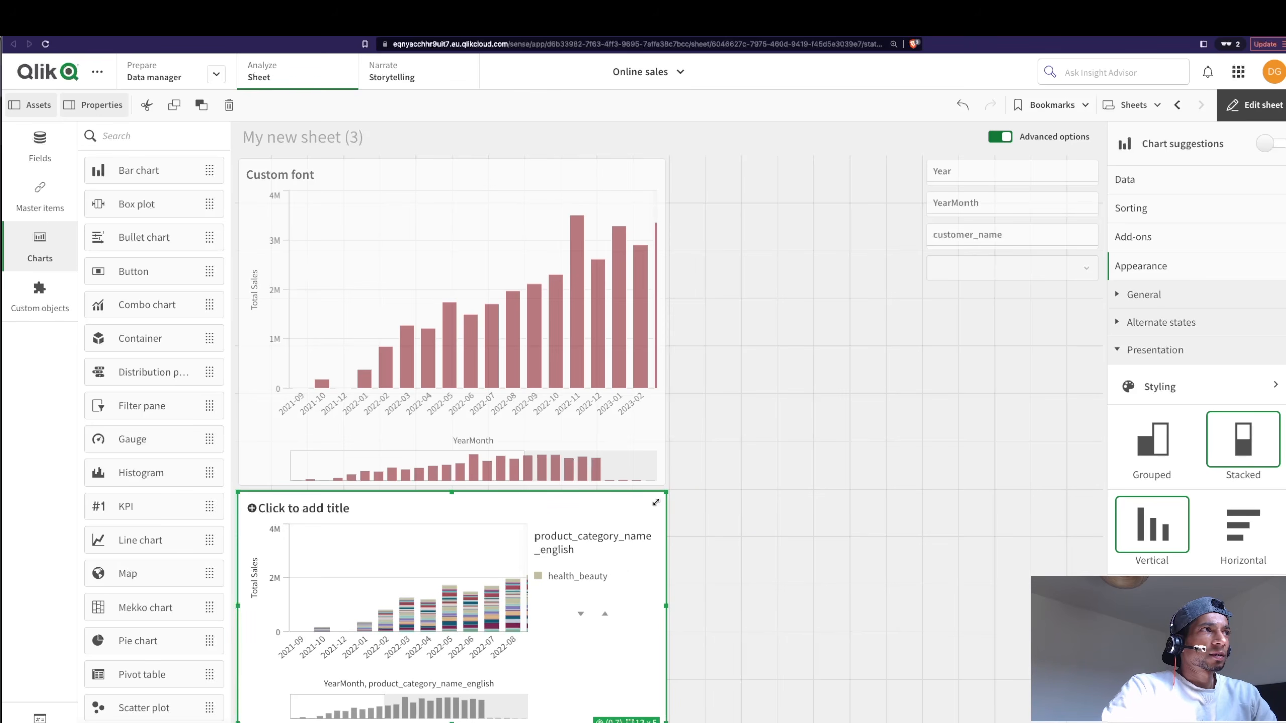
pyautogui.click(765, 471)
# Open the master visualization linked to the Custom font chart for editing.
pyautogui.click(538, 462)
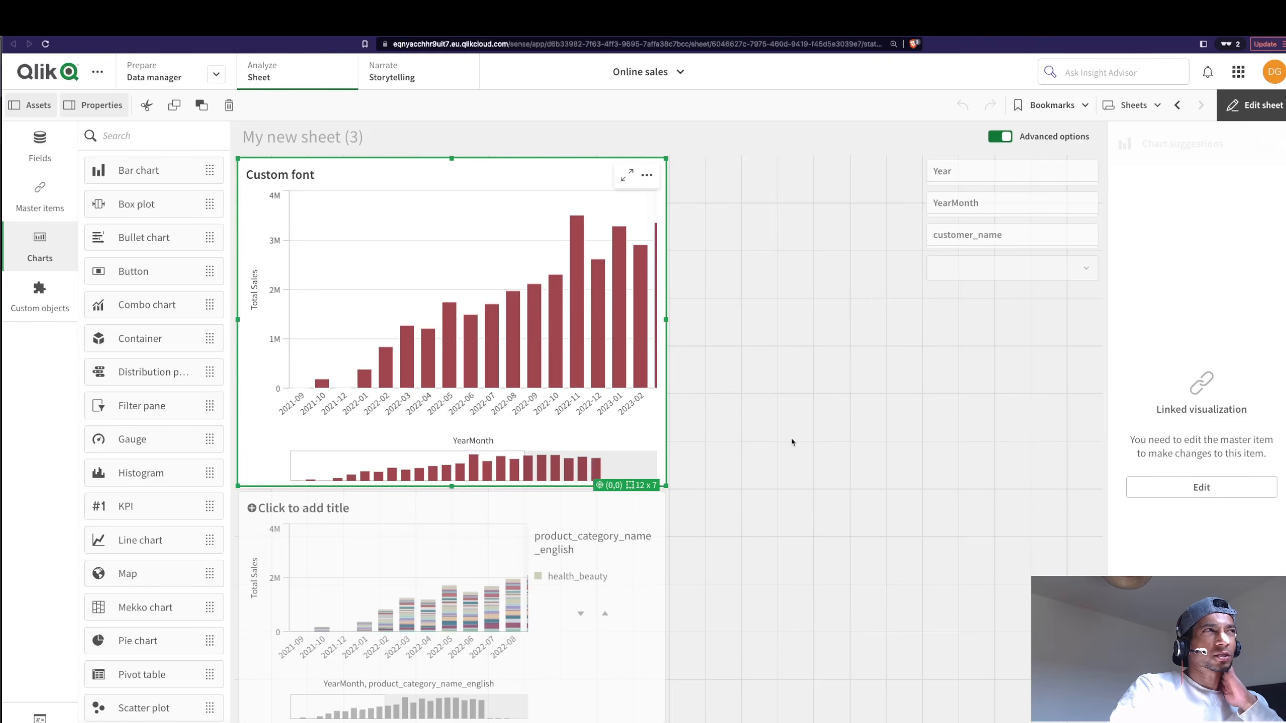
pyautogui.click(1201, 487)
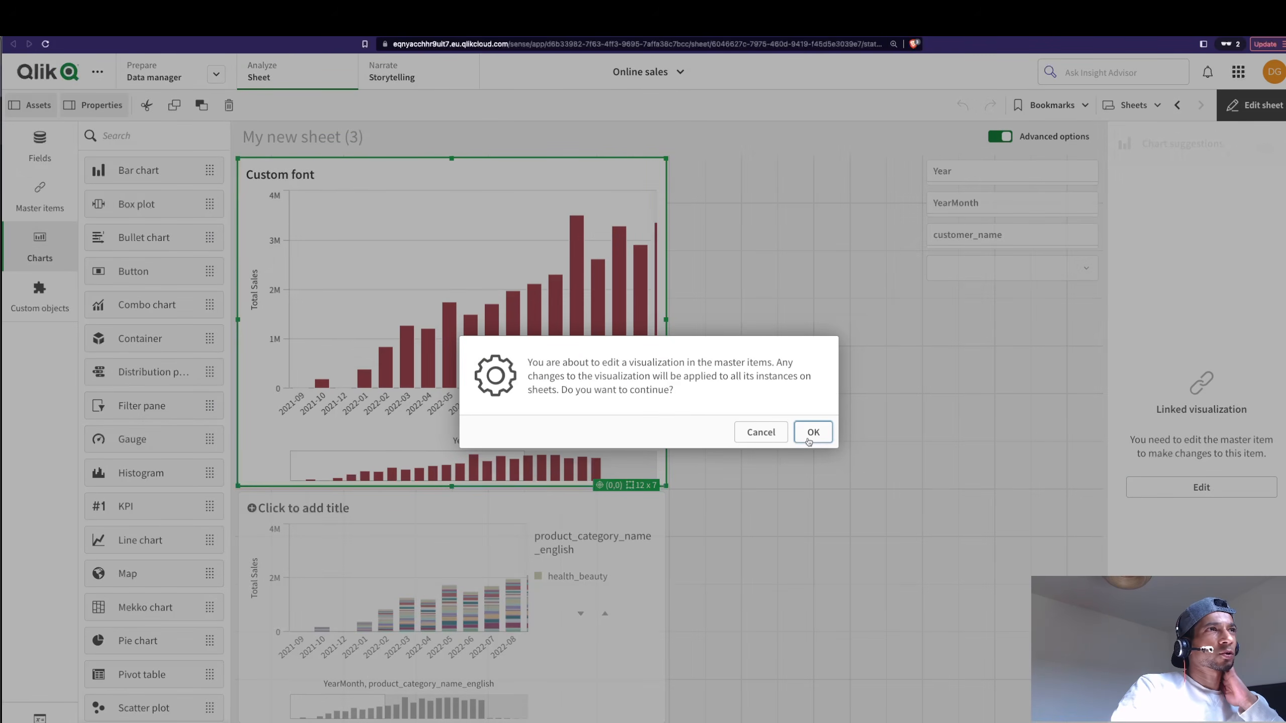
pyautogui.click(762, 433)
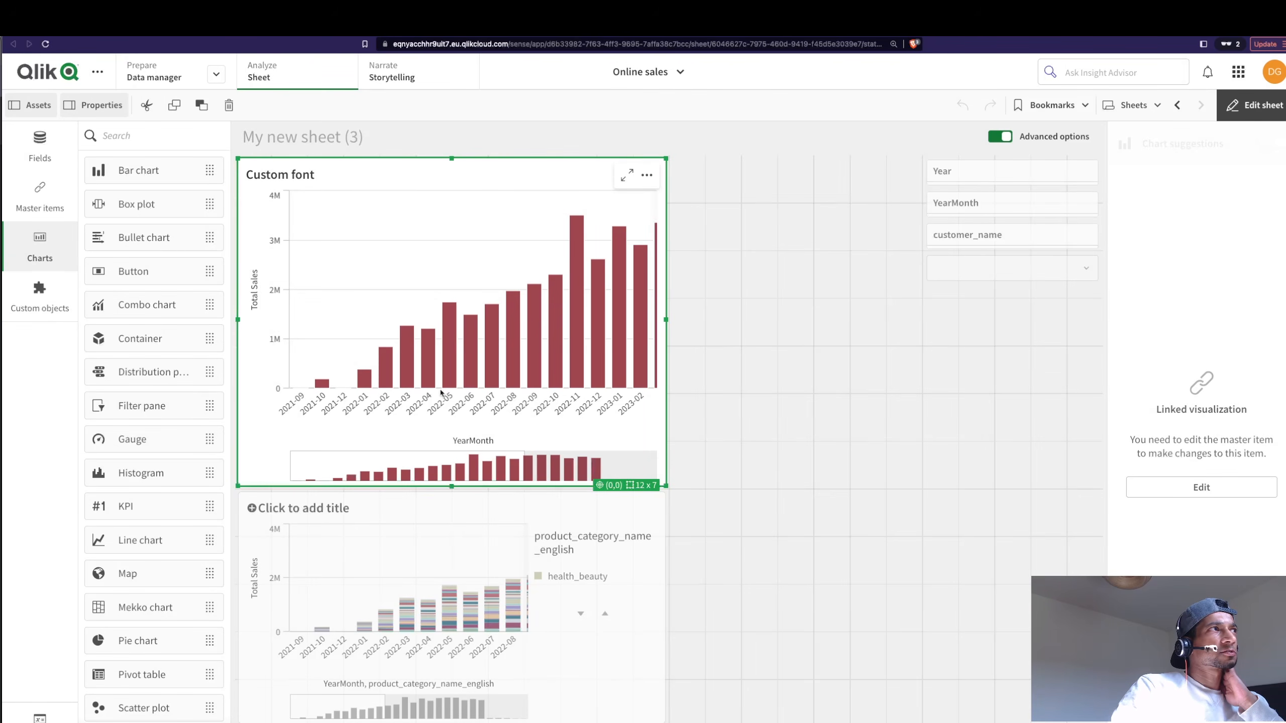
pyautogui.click(1196, 491)
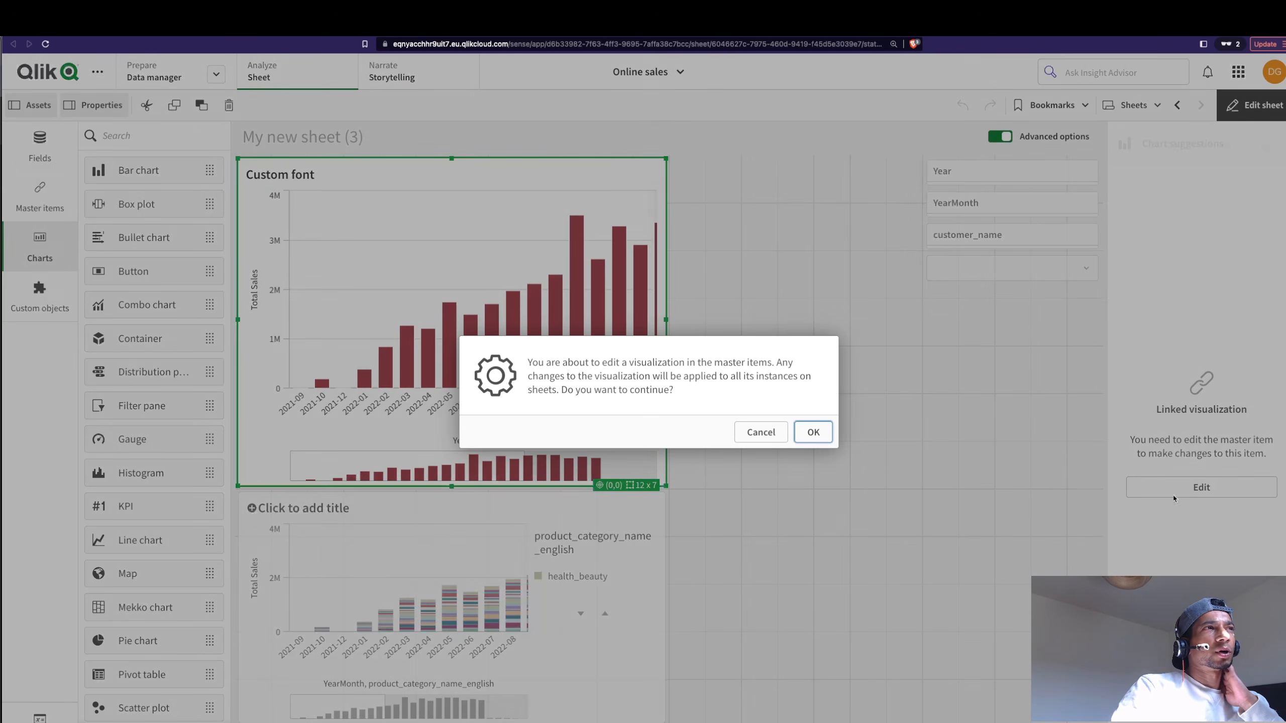
pyautogui.click(813, 435)
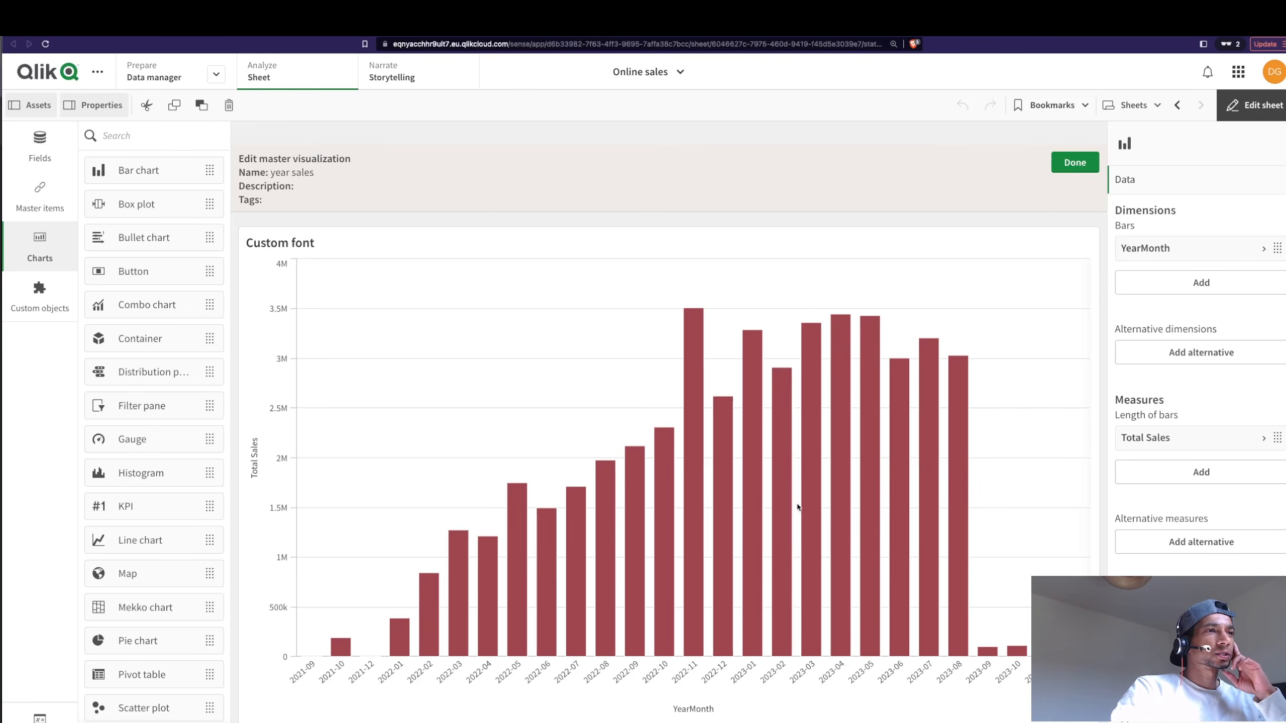
# Apply the Accumulation modifier to the Total Sales measure of the year sales master visualization.
pyautogui.click(1197, 445)
pyautogui.scroll(-1, 1165, 435)
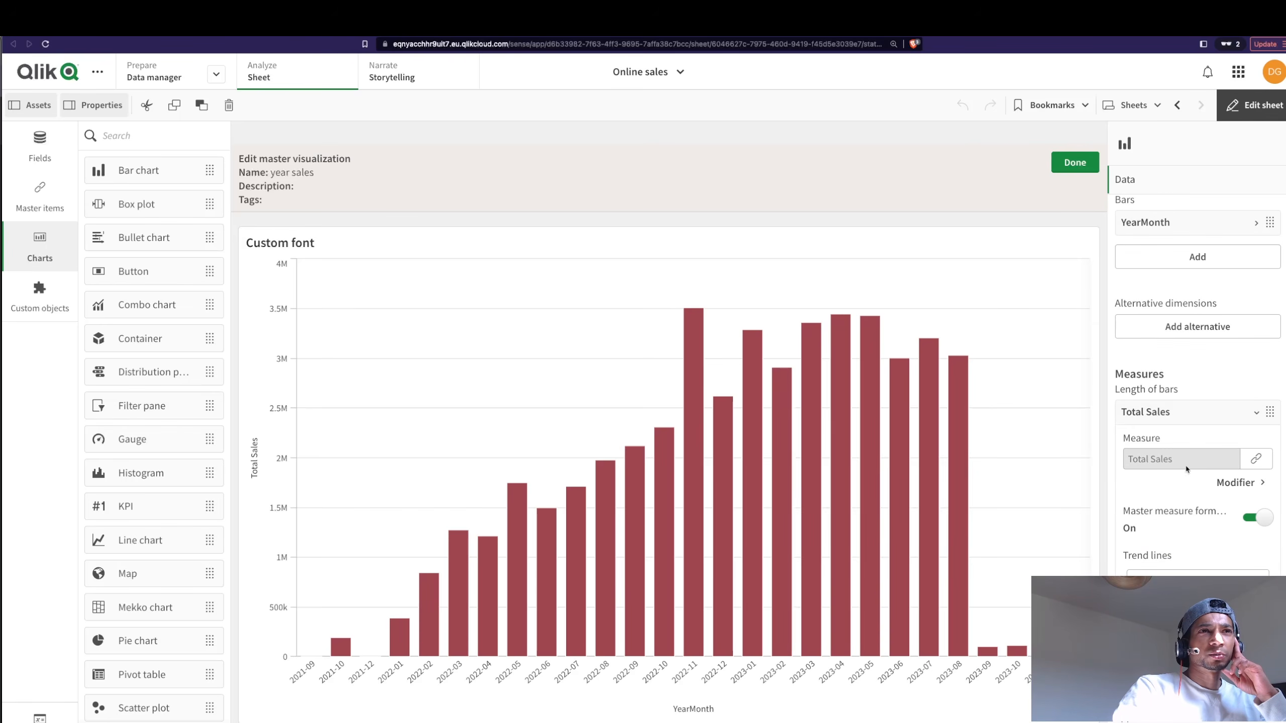
pyautogui.click(1134, 420)
pyautogui.click(1135, 436)
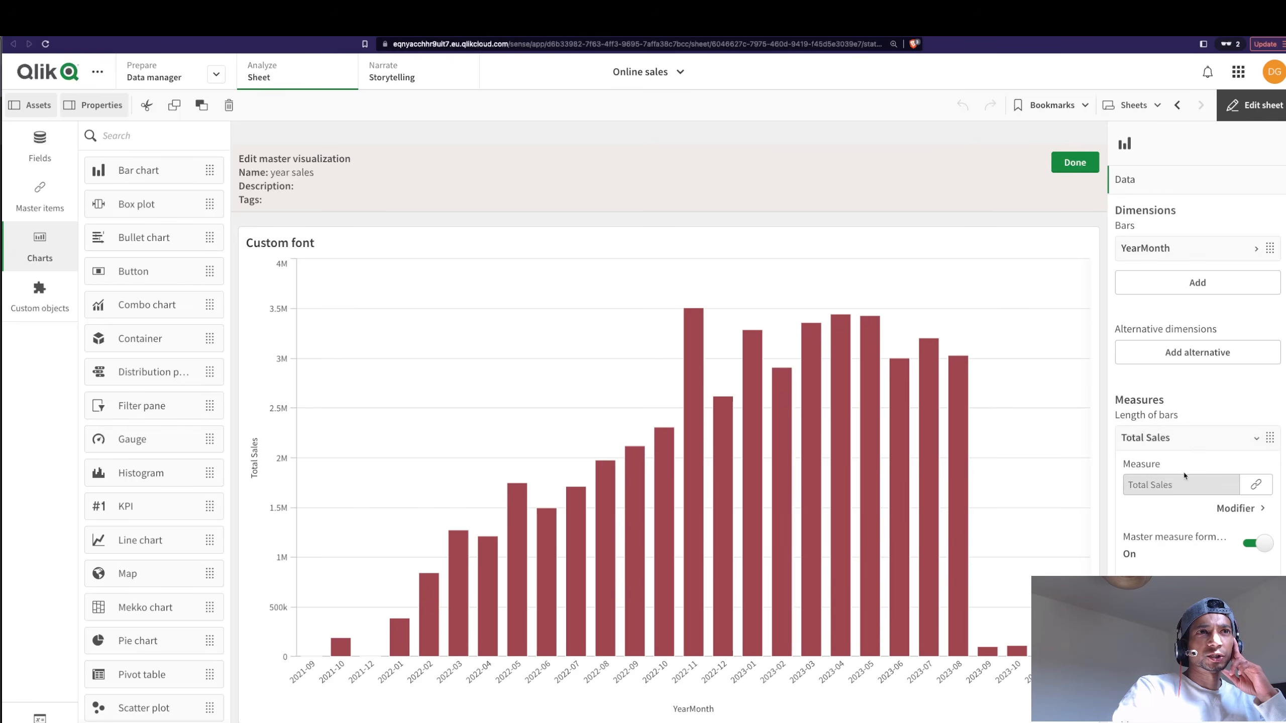
pyautogui.scroll(-7, 1248, 530)
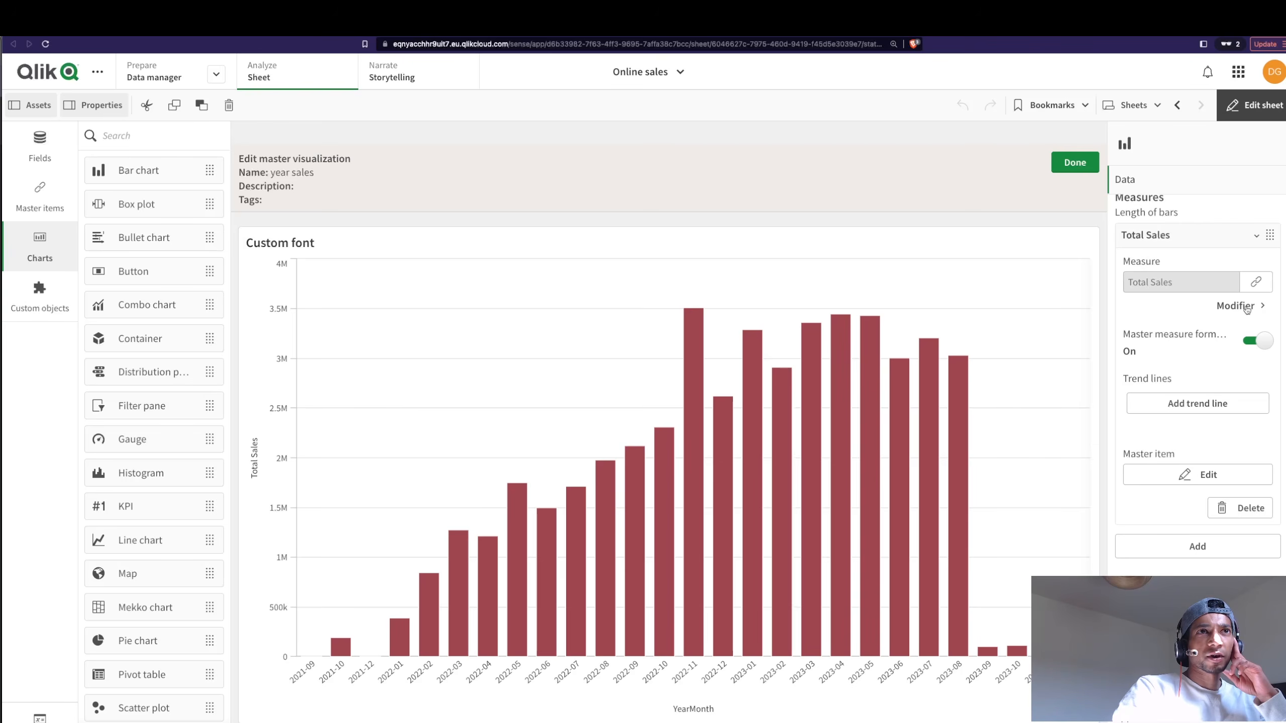
pyautogui.click(1247, 309)
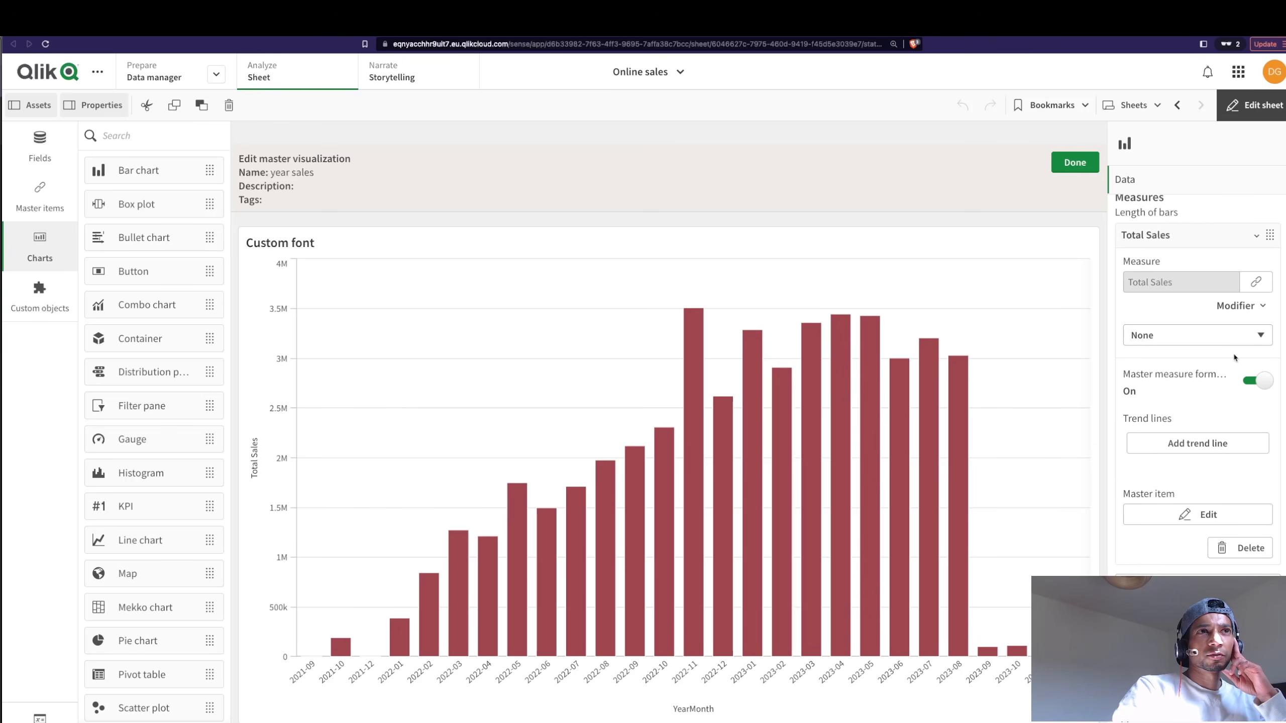
pyautogui.click(1176, 344)
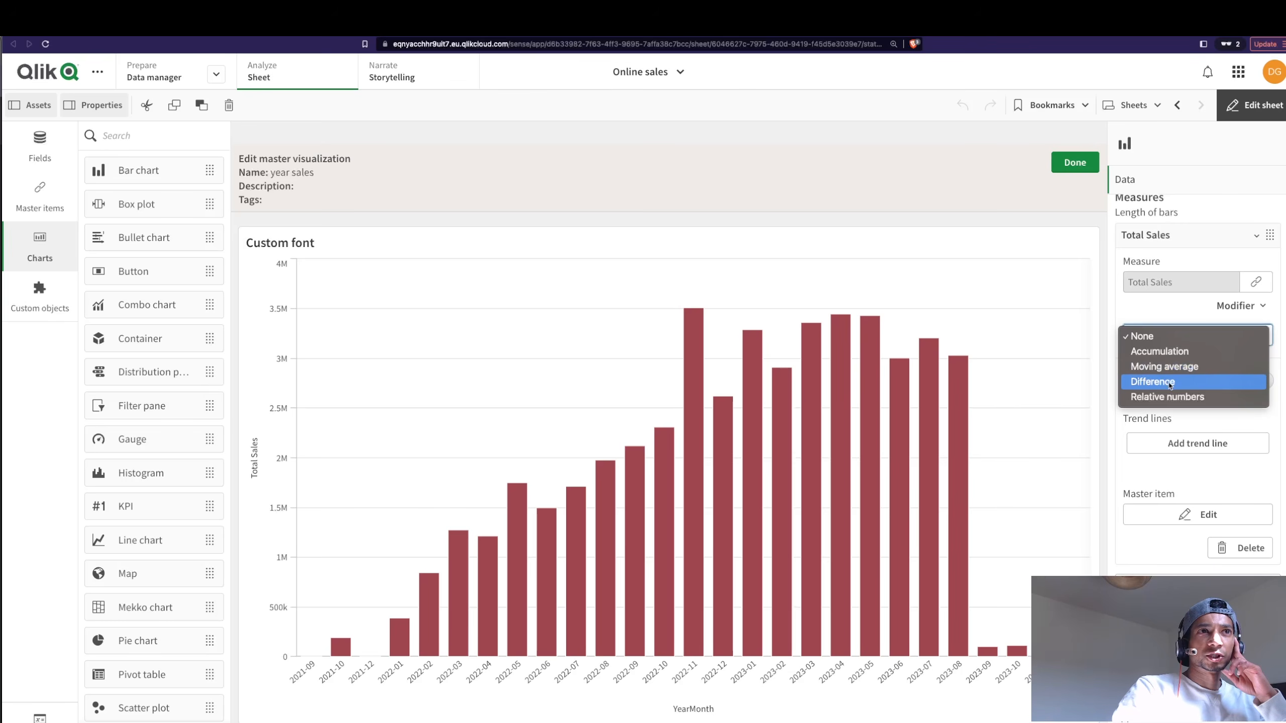
pyautogui.click(1165, 351)
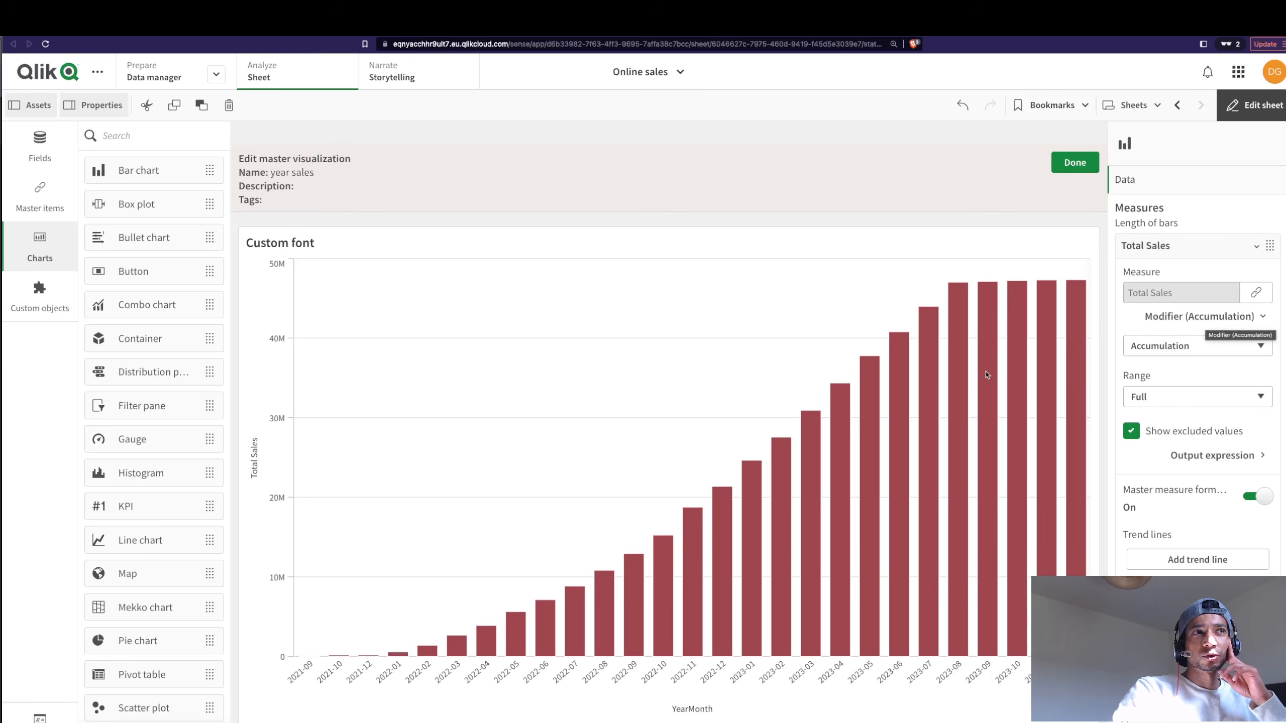
# Try a Custom accumulation range of 6 steps for Total Sales and restore the Full range.
pyautogui.click(1196, 320)
pyautogui.click(1194, 361)
pyautogui.click(1170, 396)
pyautogui.click(1166, 412)
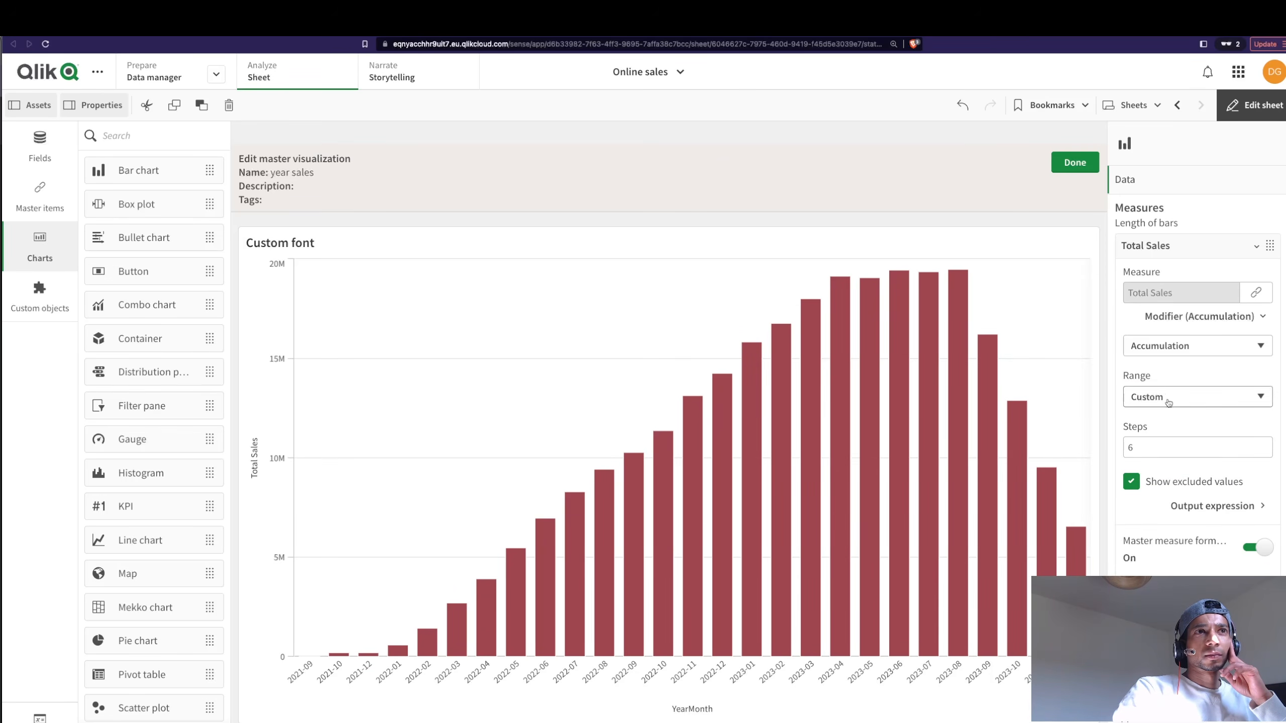
pyautogui.click(1168, 400)
pyautogui.click(1147, 380)
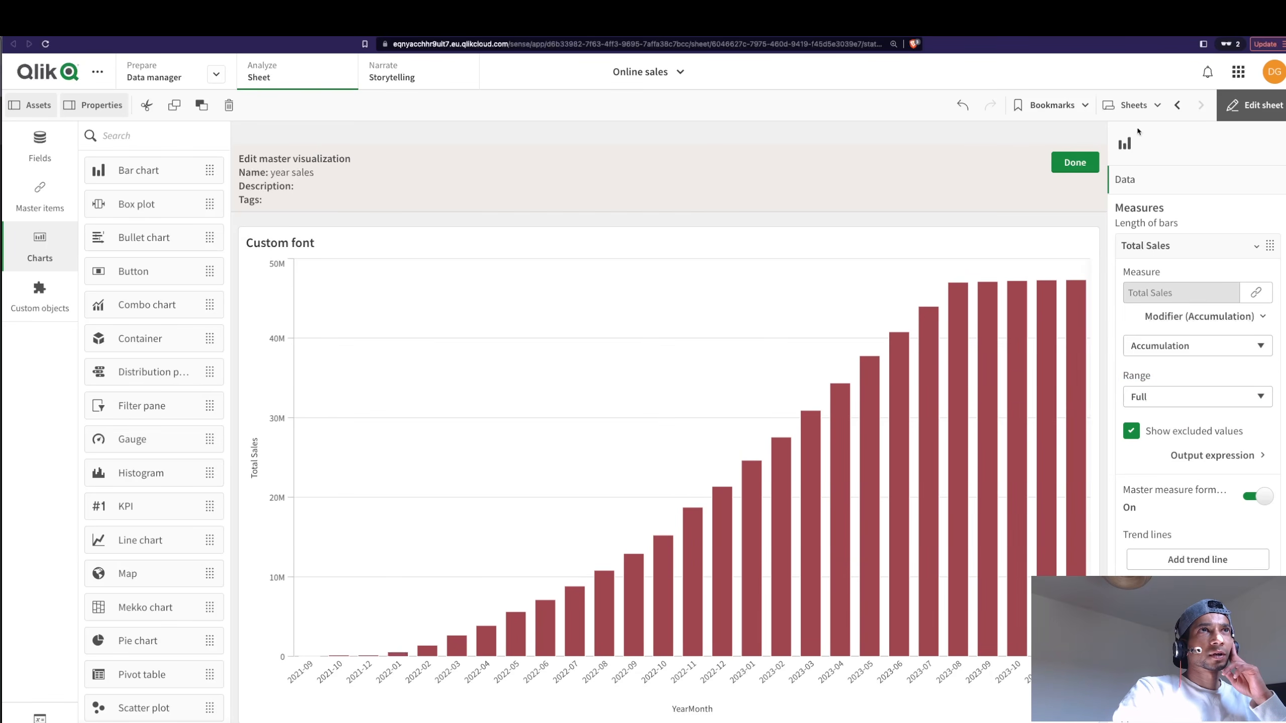
# Finish editing the year sales master visualization and leave sheet edit mode.
pyautogui.click(1074, 162)
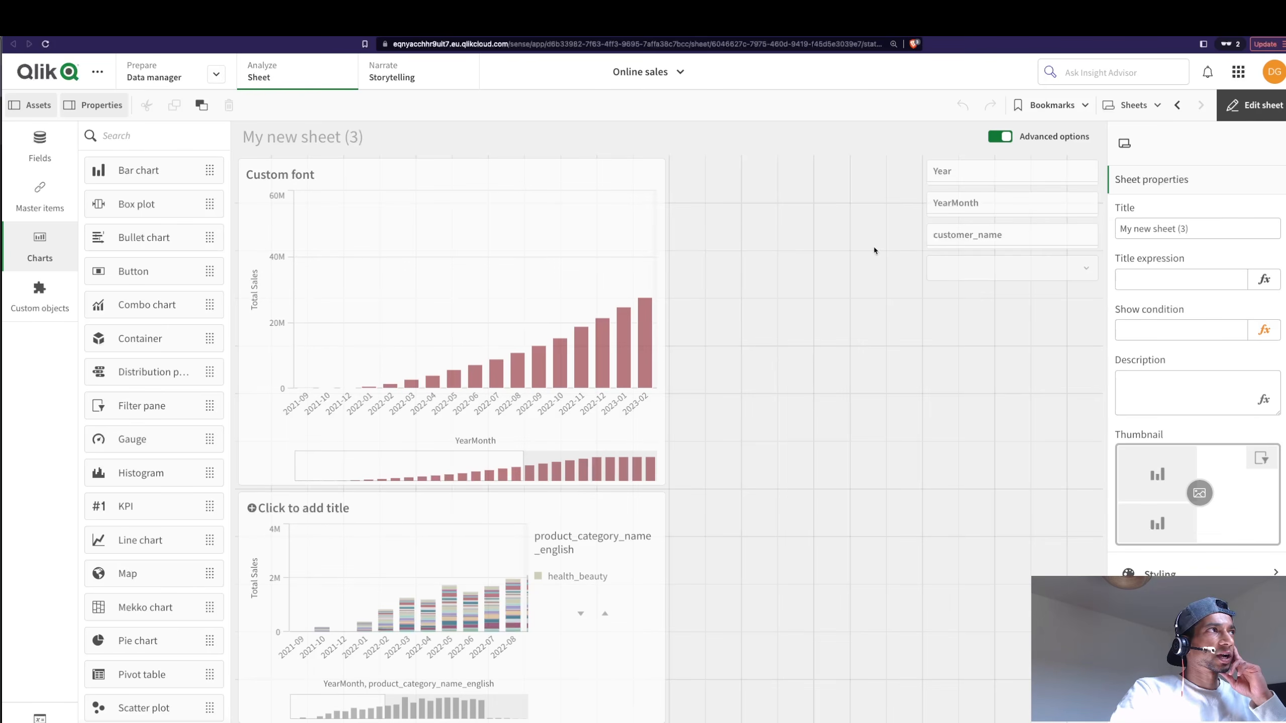
pyautogui.click(1272, 110)
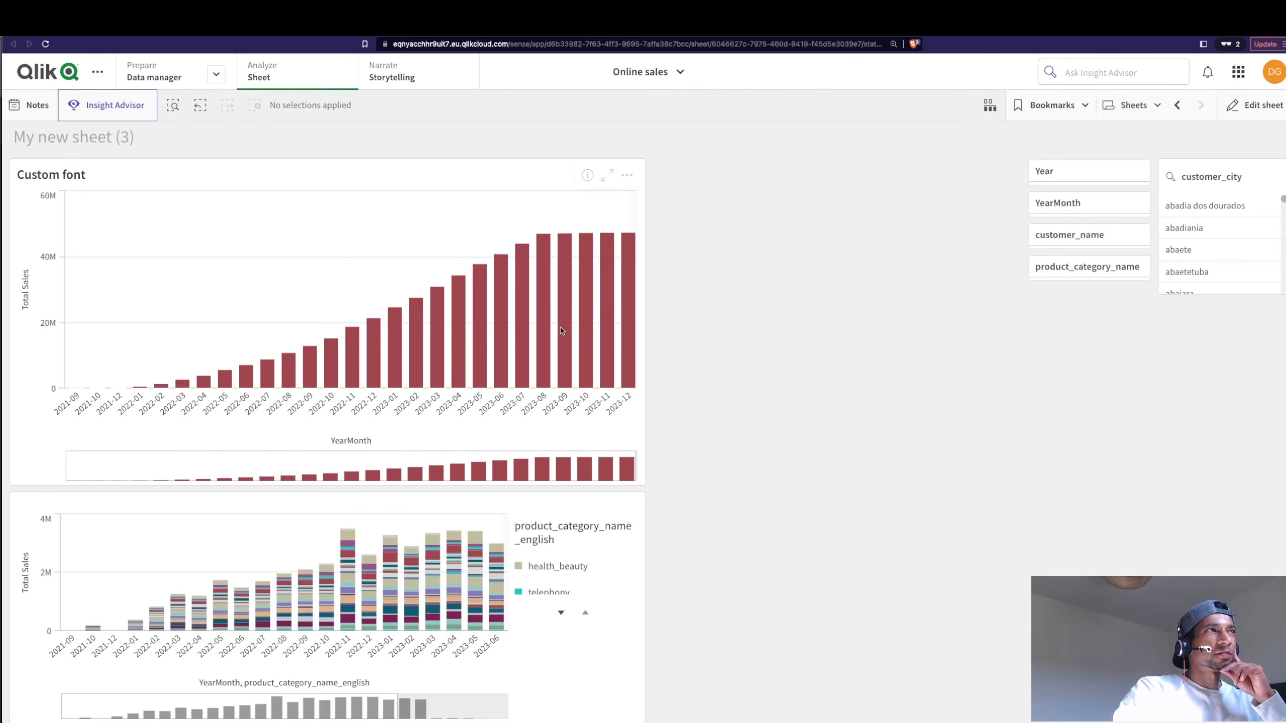
# Reopen the year sales master visualization for editing and add a Linear trend line to its Total Sales measure.
pyautogui.click(1256, 105)
pyautogui.click(603, 298)
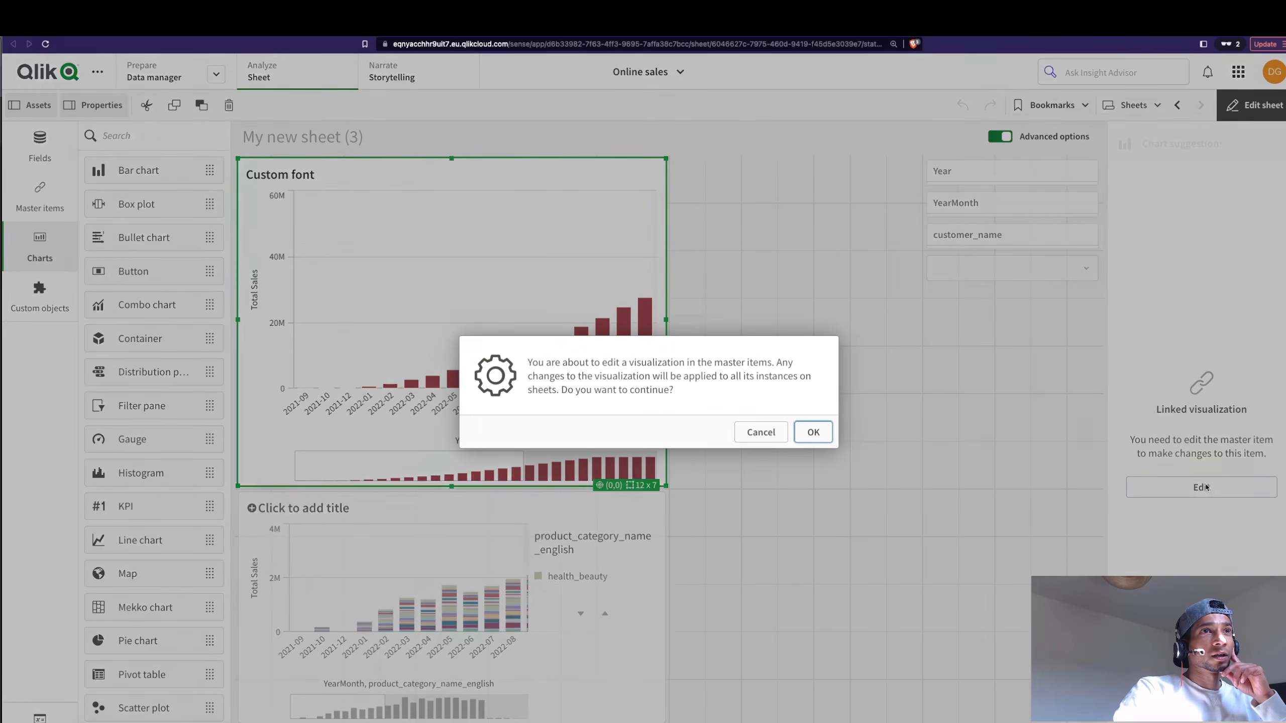
pyautogui.click(1201, 487)
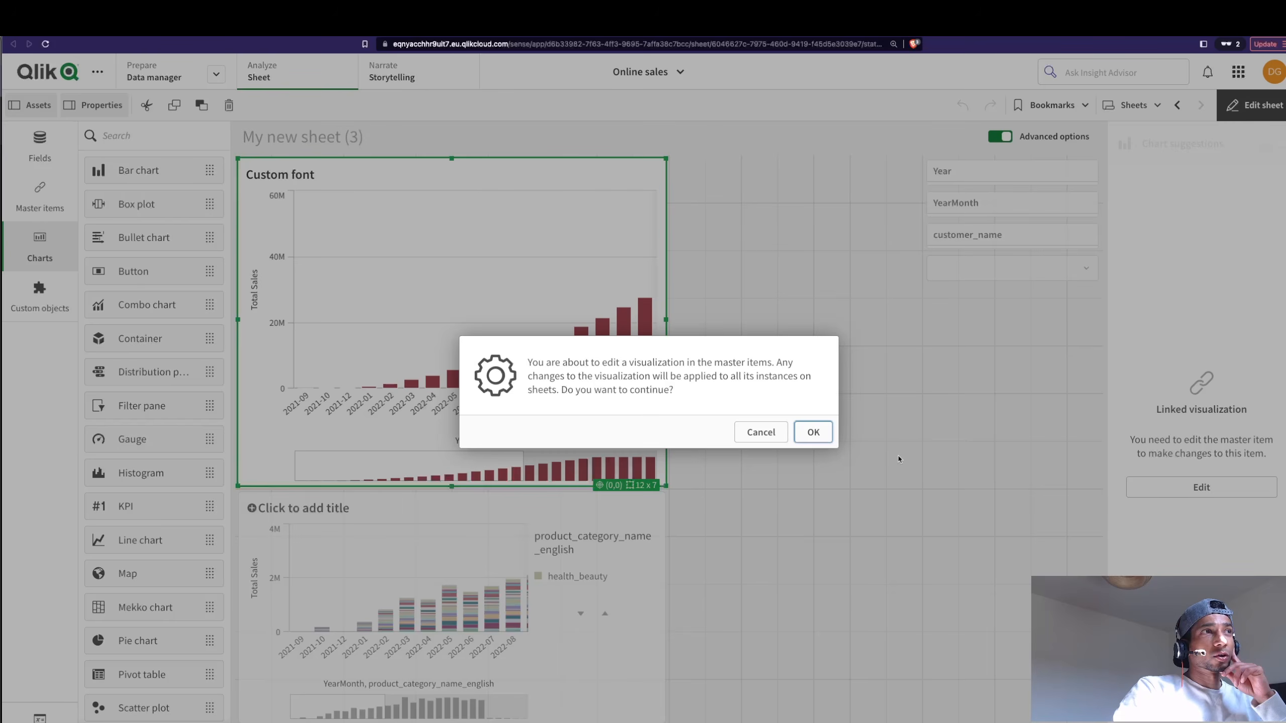
pyautogui.click(813, 432)
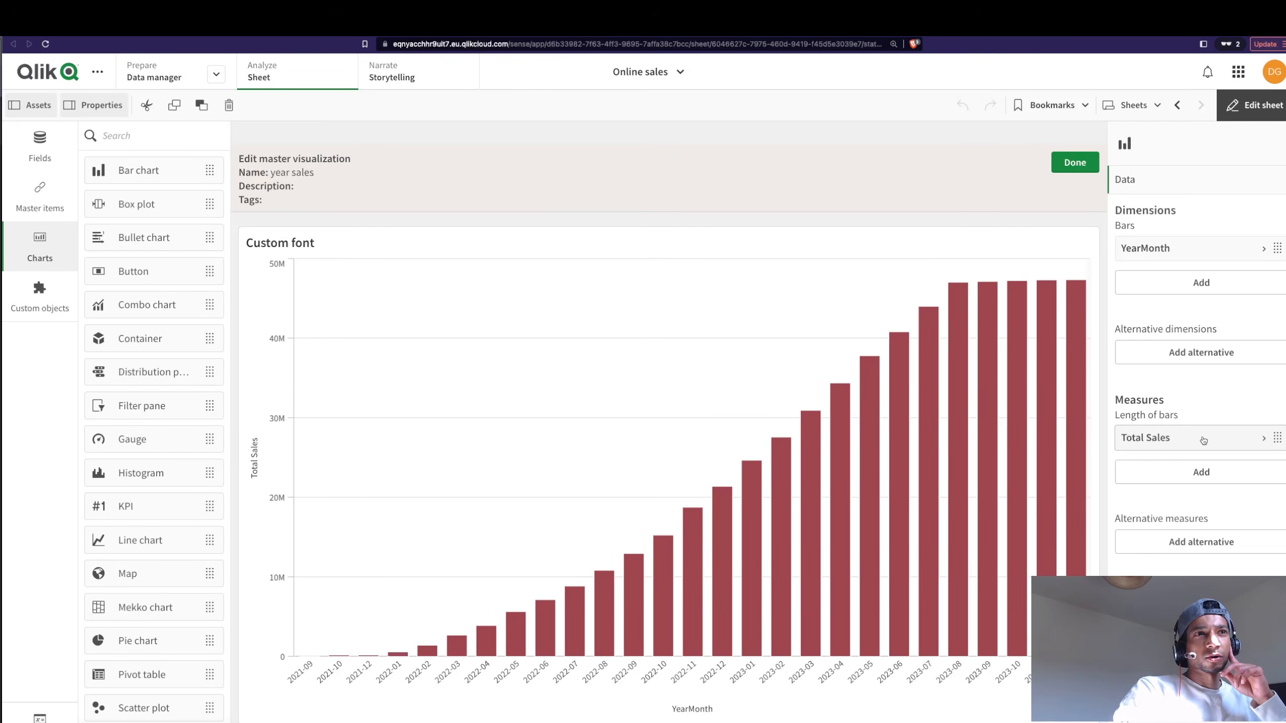
pyautogui.click(1204, 438)
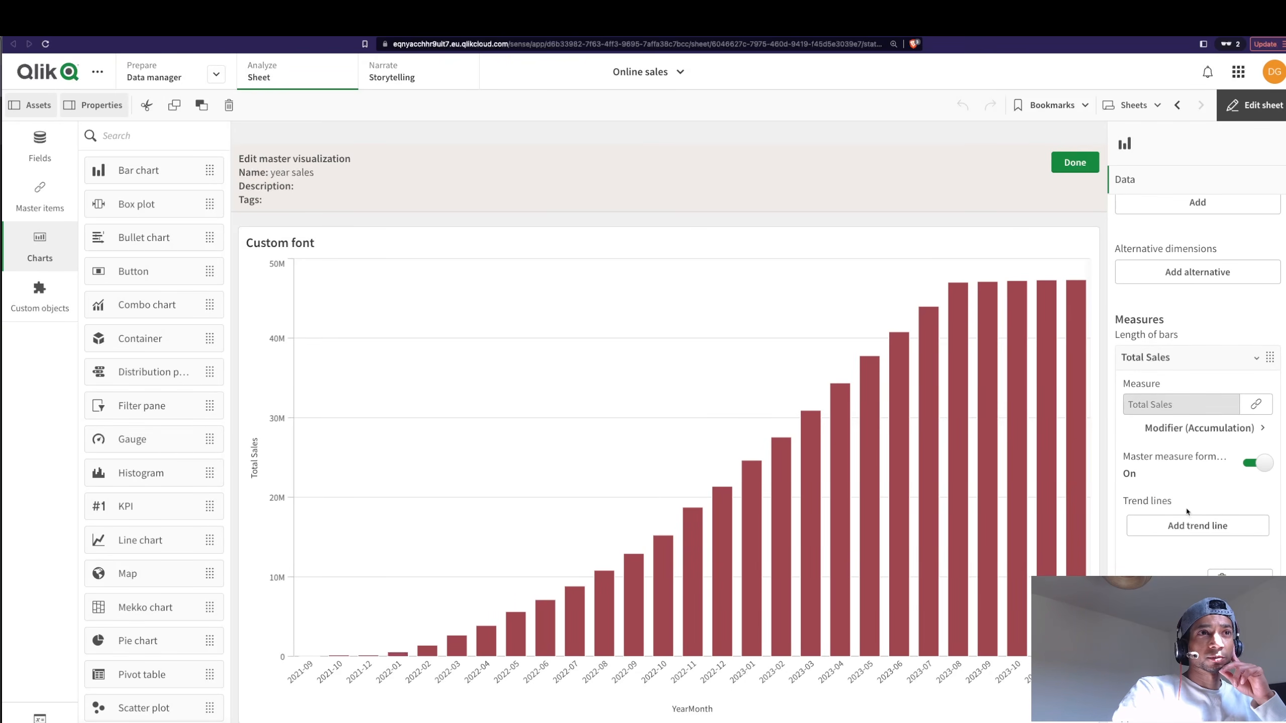
pyautogui.click(1177, 525)
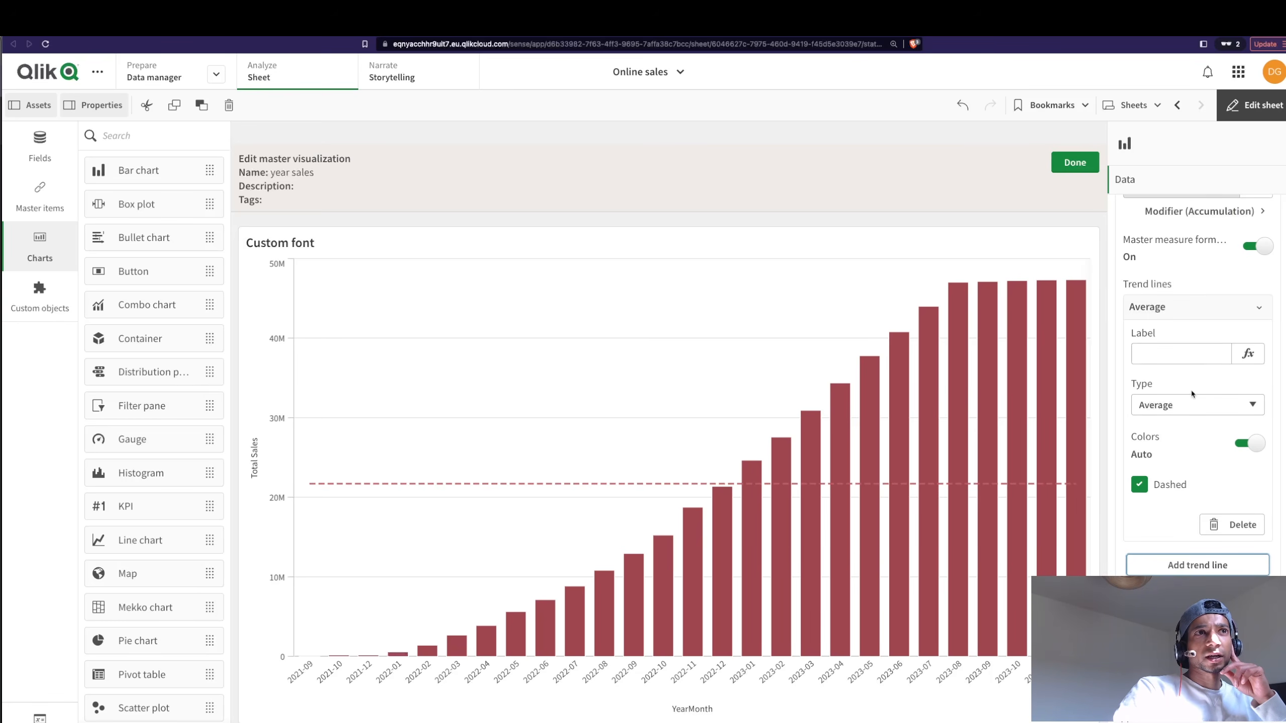
pyautogui.click(1193, 404)
pyautogui.click(1170, 419)
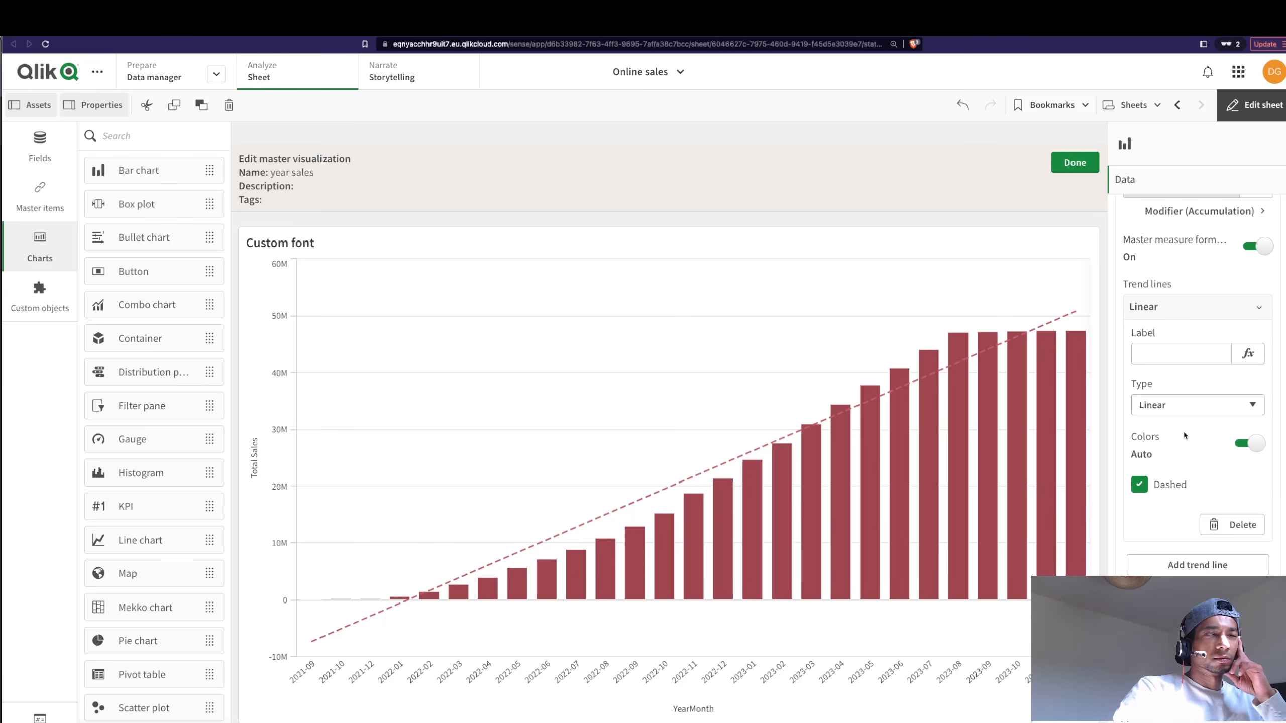
# Switch the linear trend line to a custom color, finish editing the master visualization and leave sheet edit mode.
pyautogui.click(1187, 406)
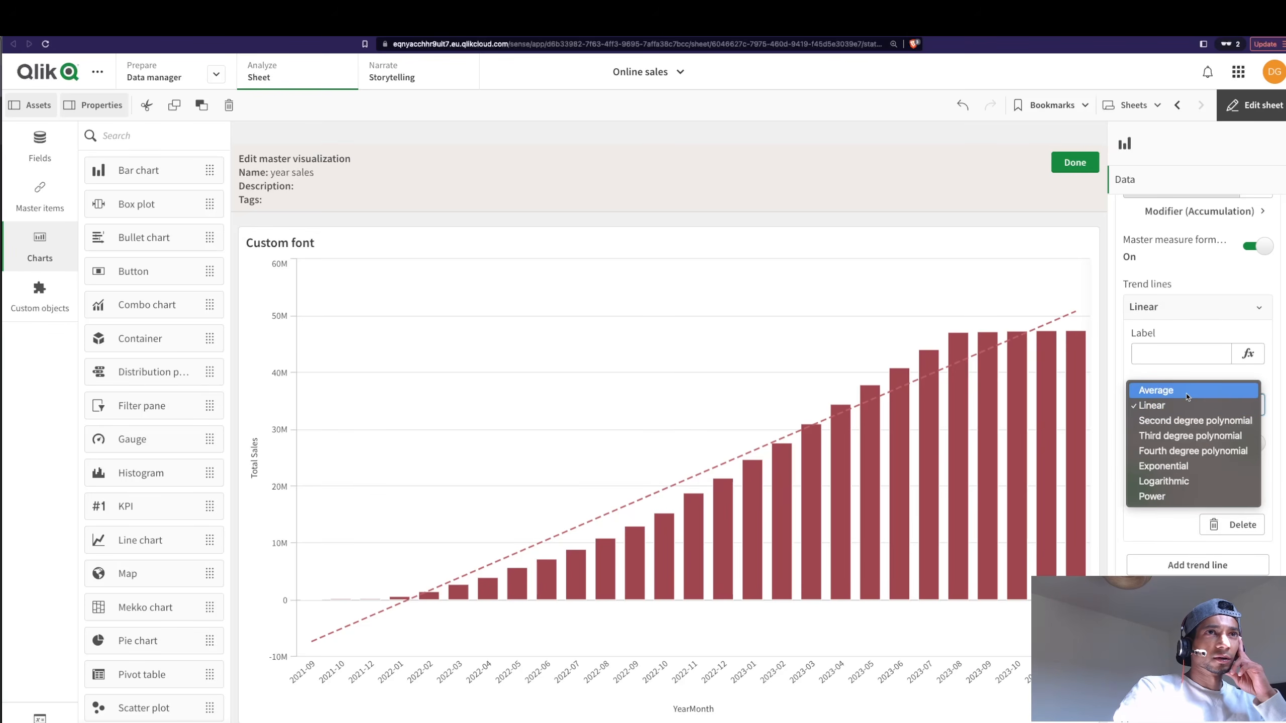
pyautogui.click(1170, 373)
pyautogui.click(1246, 444)
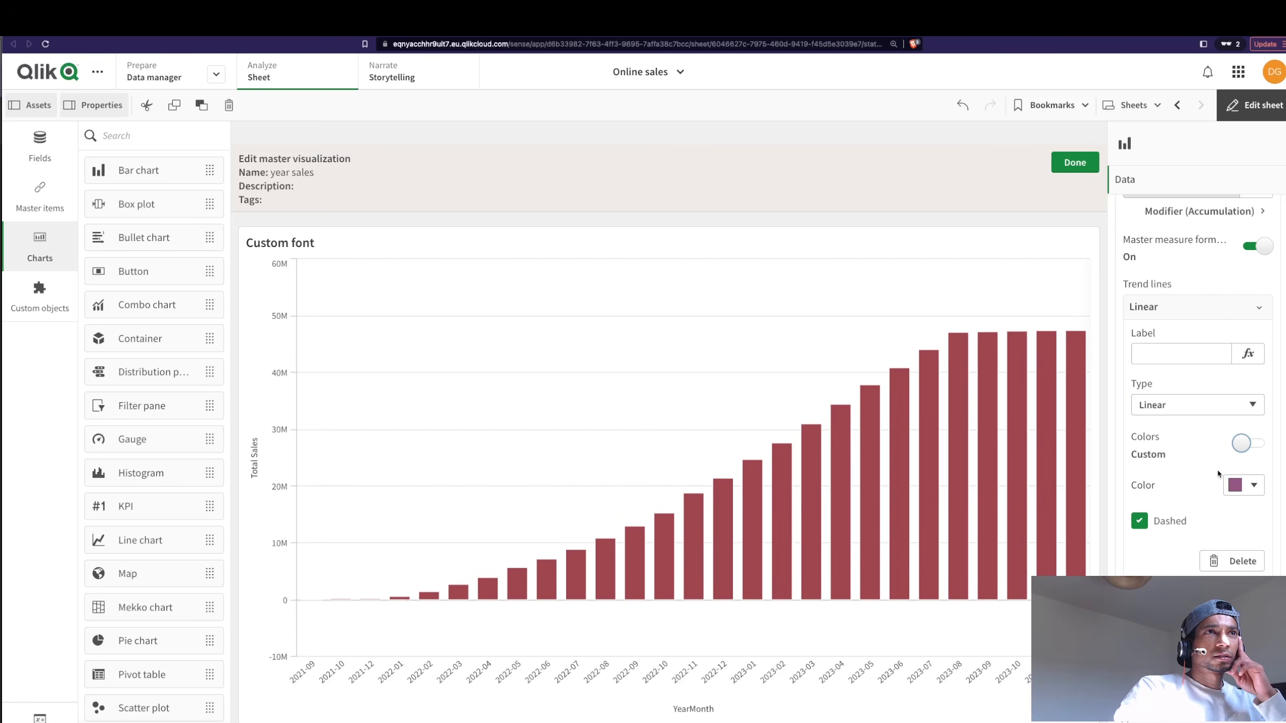
pyautogui.click(1079, 166)
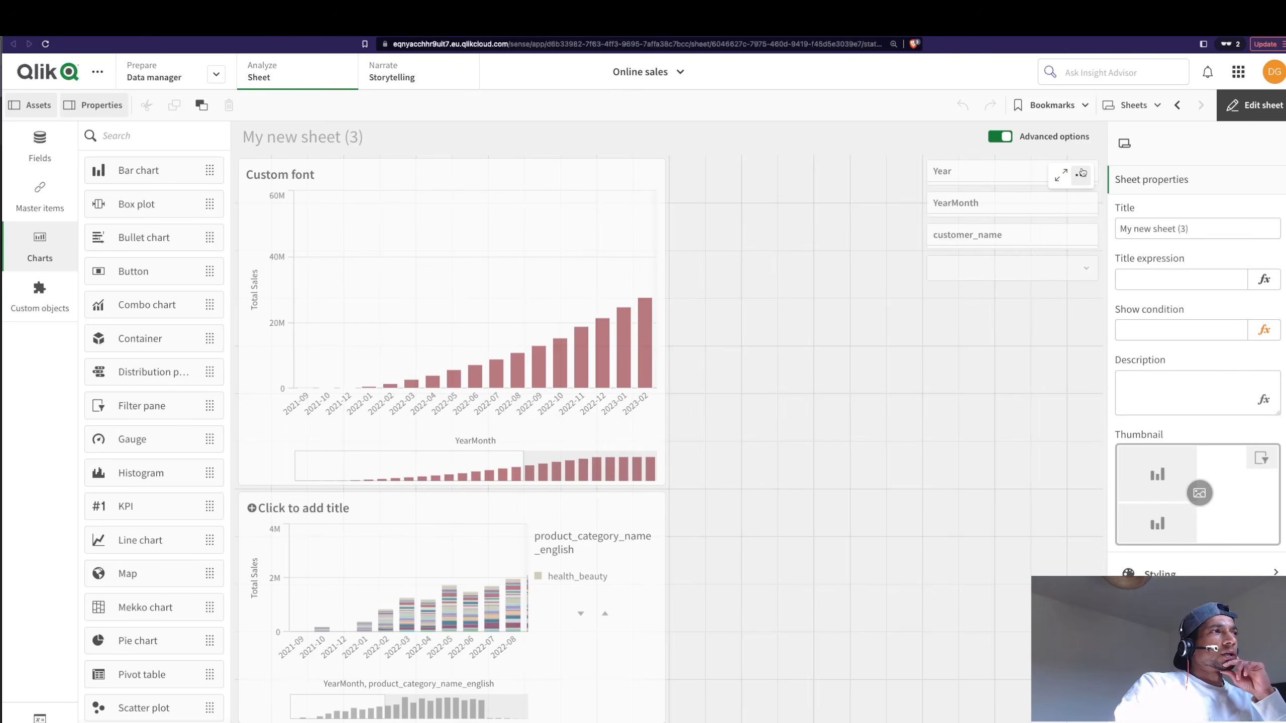
pyautogui.click(1240, 105)
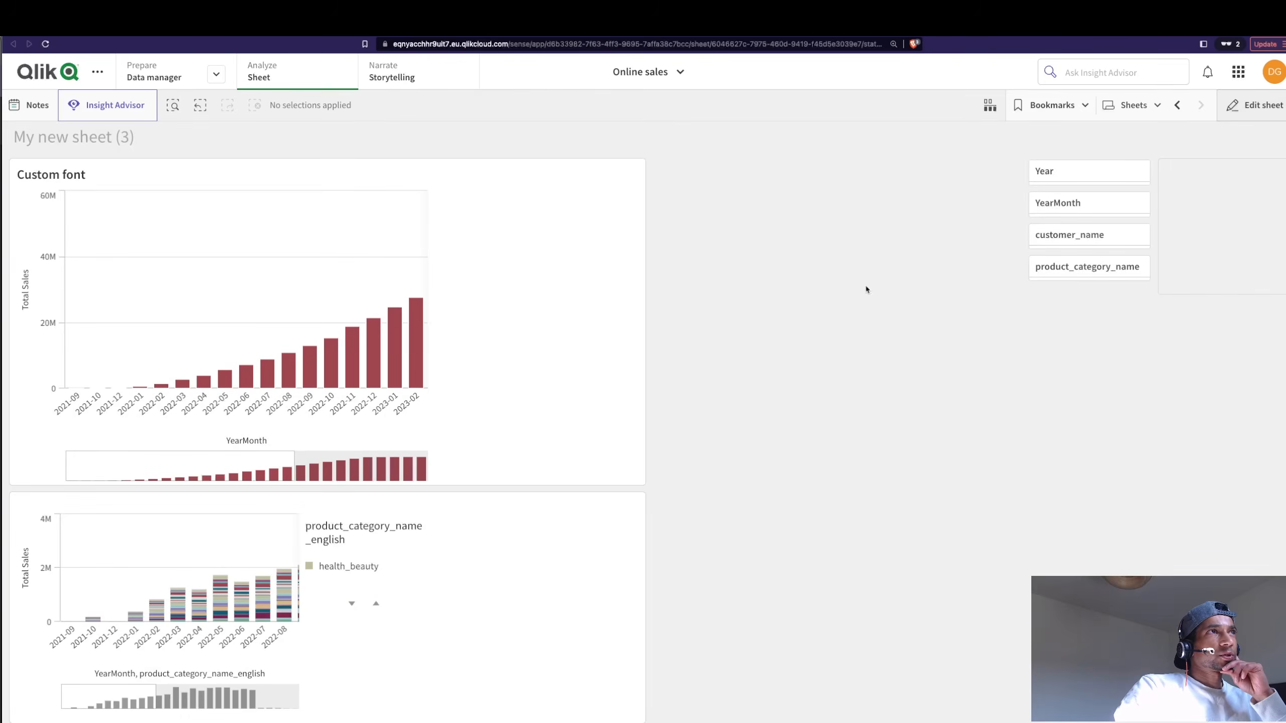
# Check the Custom font chart on My new sheet (2) and return to My new sheet (3).
pyautogui.click(1177, 105)
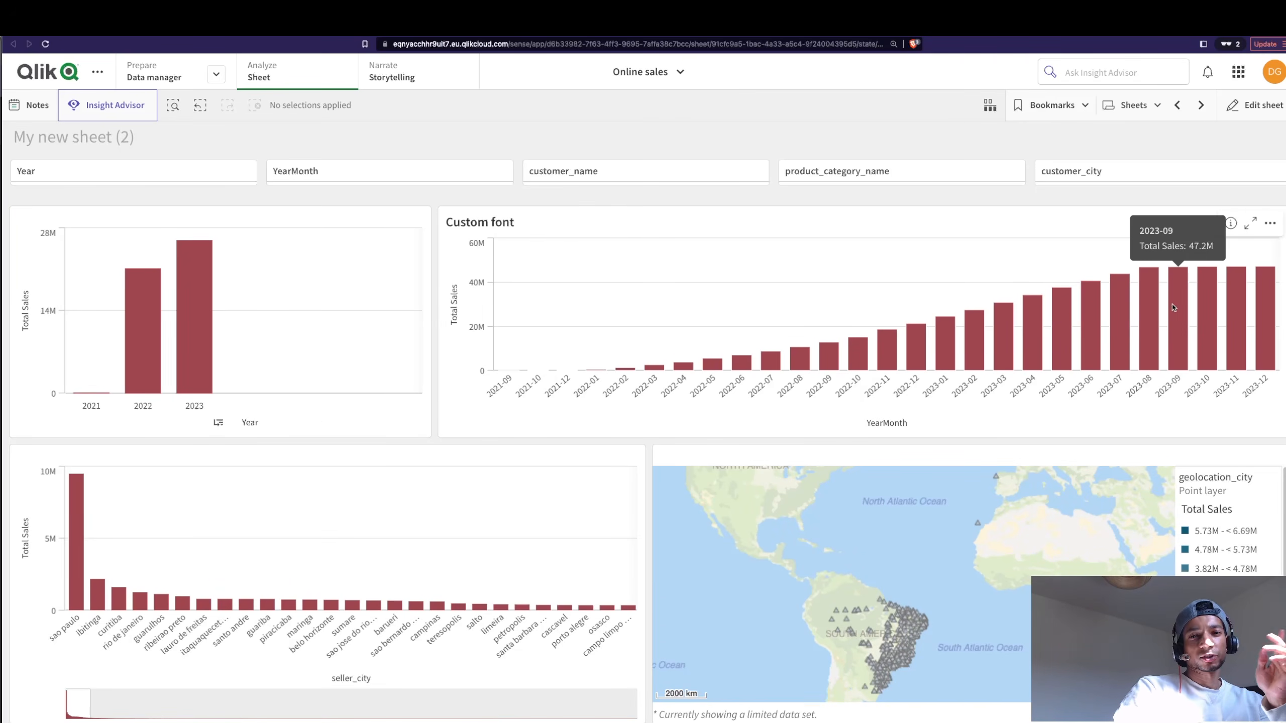
pyautogui.click(1203, 106)
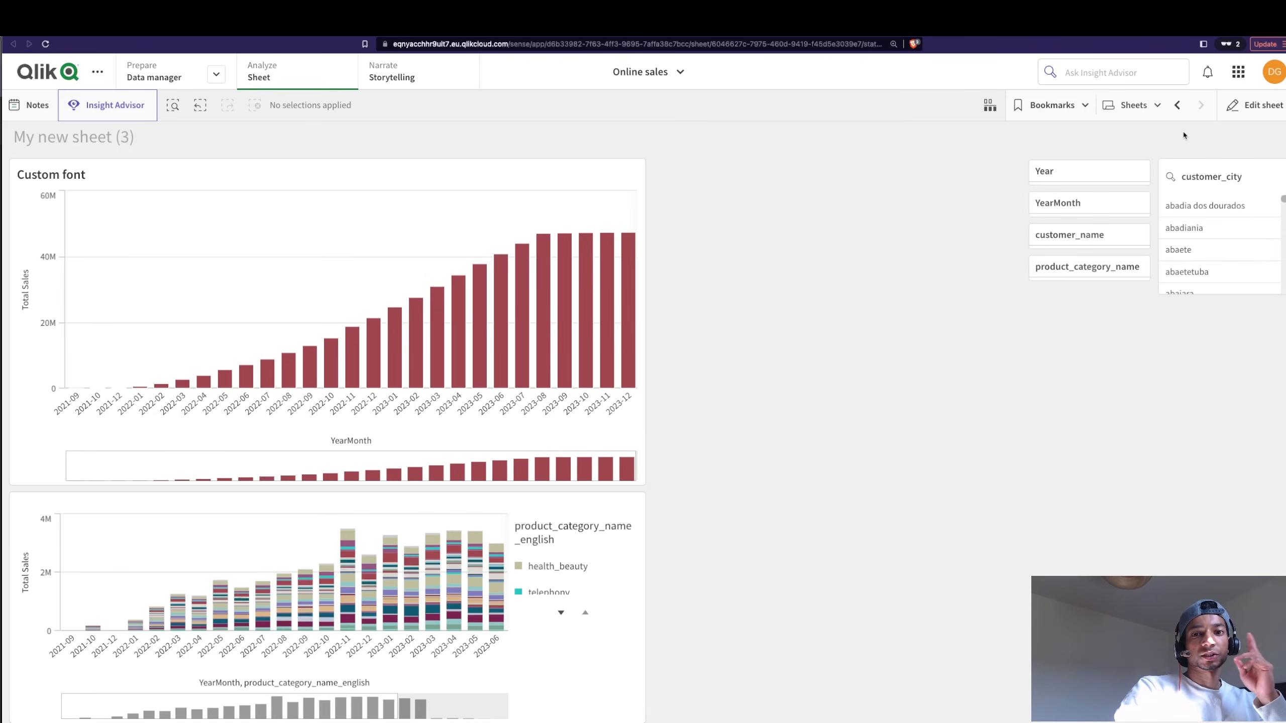
# Put My new sheet (3) into edit mode and delete the Custom font accumulated sales chart.
pyautogui.rightClick(467, 286)
pyautogui.click(803, 340)
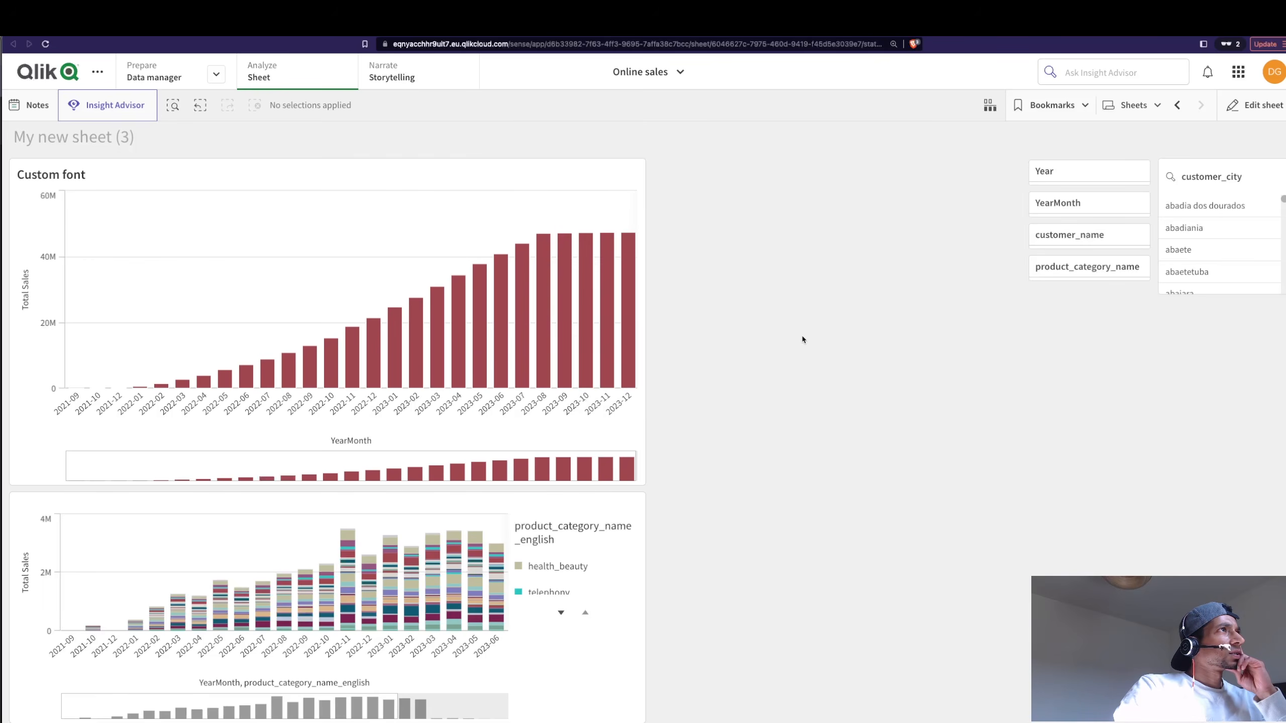
pyautogui.click(1236, 107)
pyautogui.click(399, 345)
pyautogui.rightClick(400, 344)
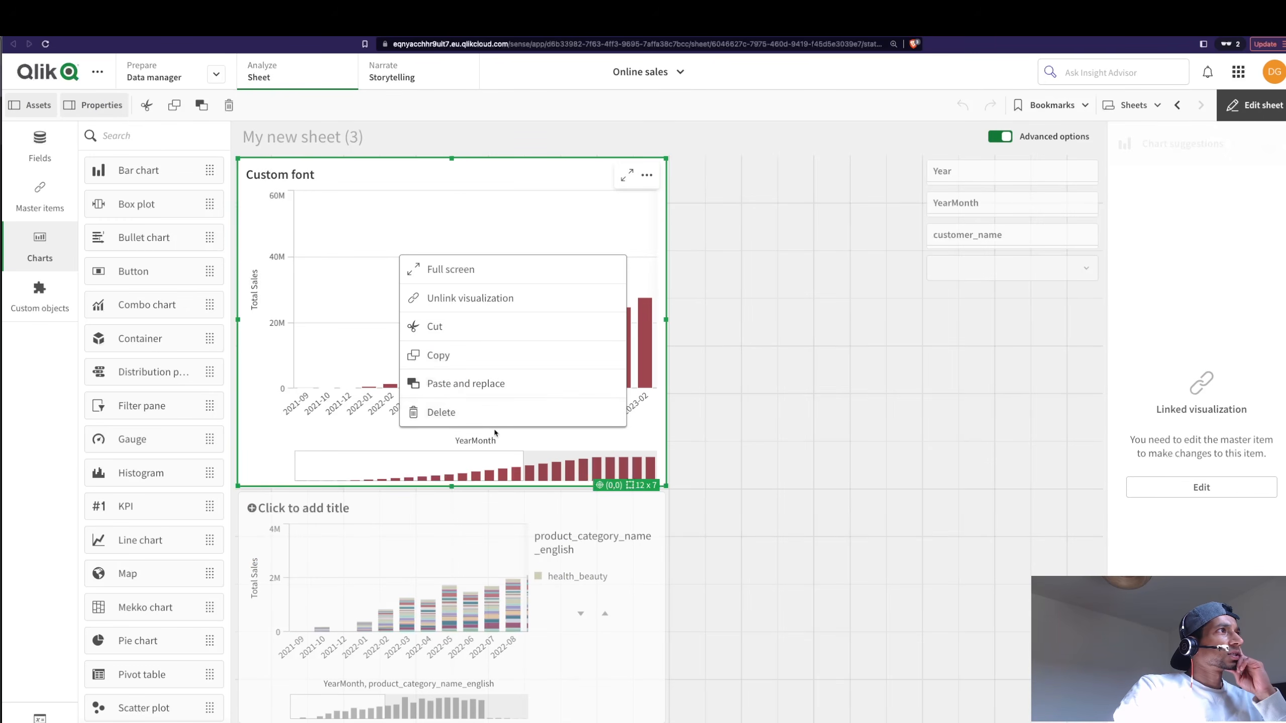
pyautogui.click(442, 412)
# Enlarge the stacked sales chart to 16 x 7 cells and stretch the filter pane across the sheet's full-width first row.
pyautogui.click(569, 521)
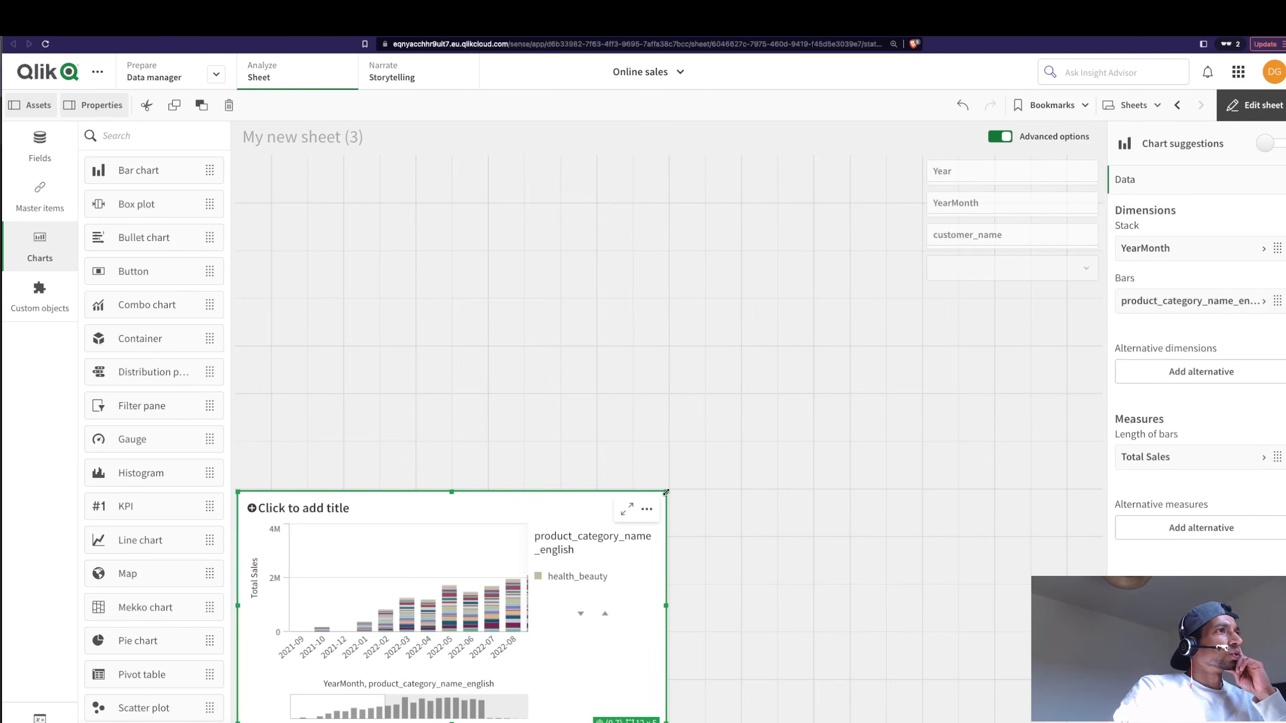
pyautogui.moveTo(666, 493); pyautogui.dragTo(808, 205)
pyautogui.moveTo(809, 721); pyautogui.dragTo(808, 533)
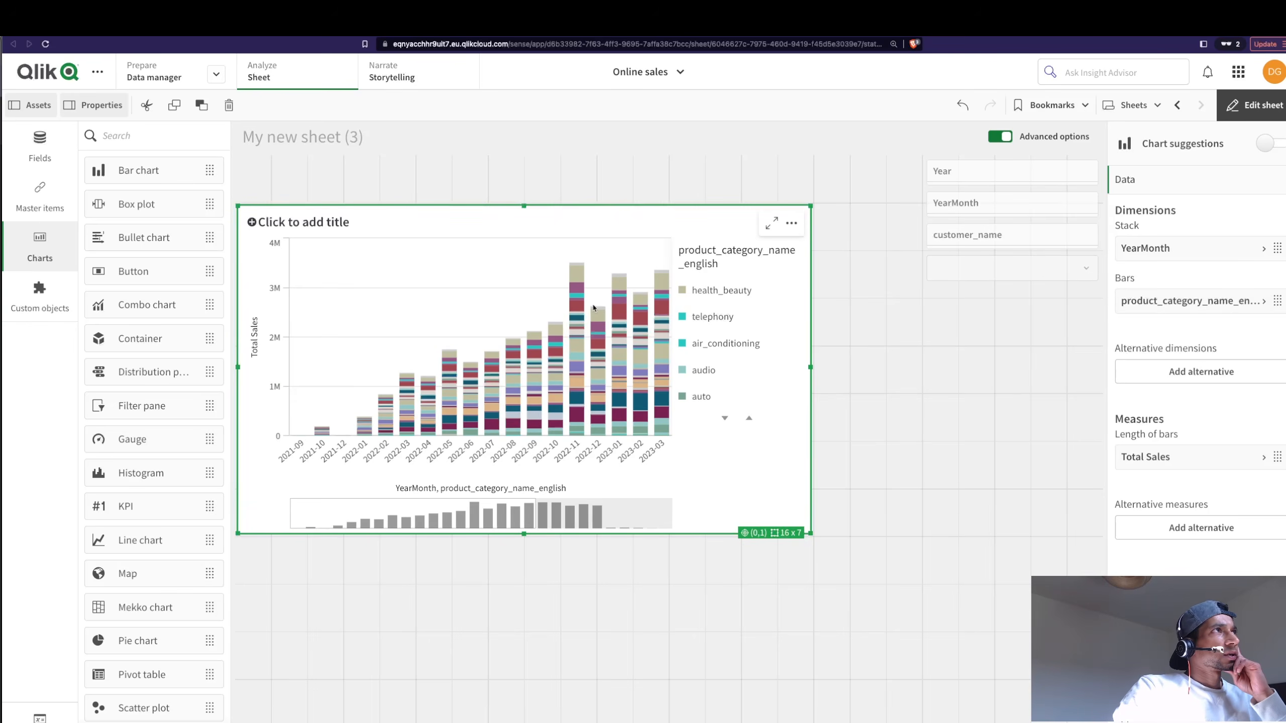
pyautogui.click(937, 279)
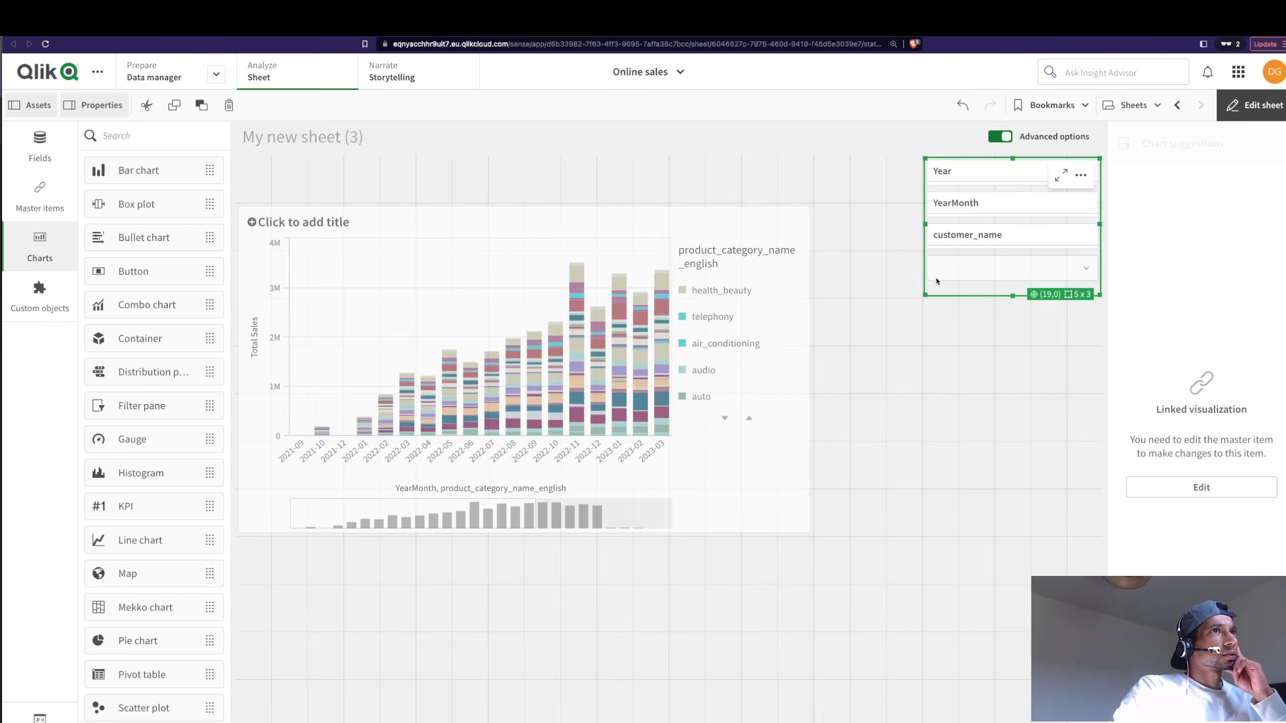
pyautogui.moveTo(926, 294); pyautogui.dragTo(238, 200)
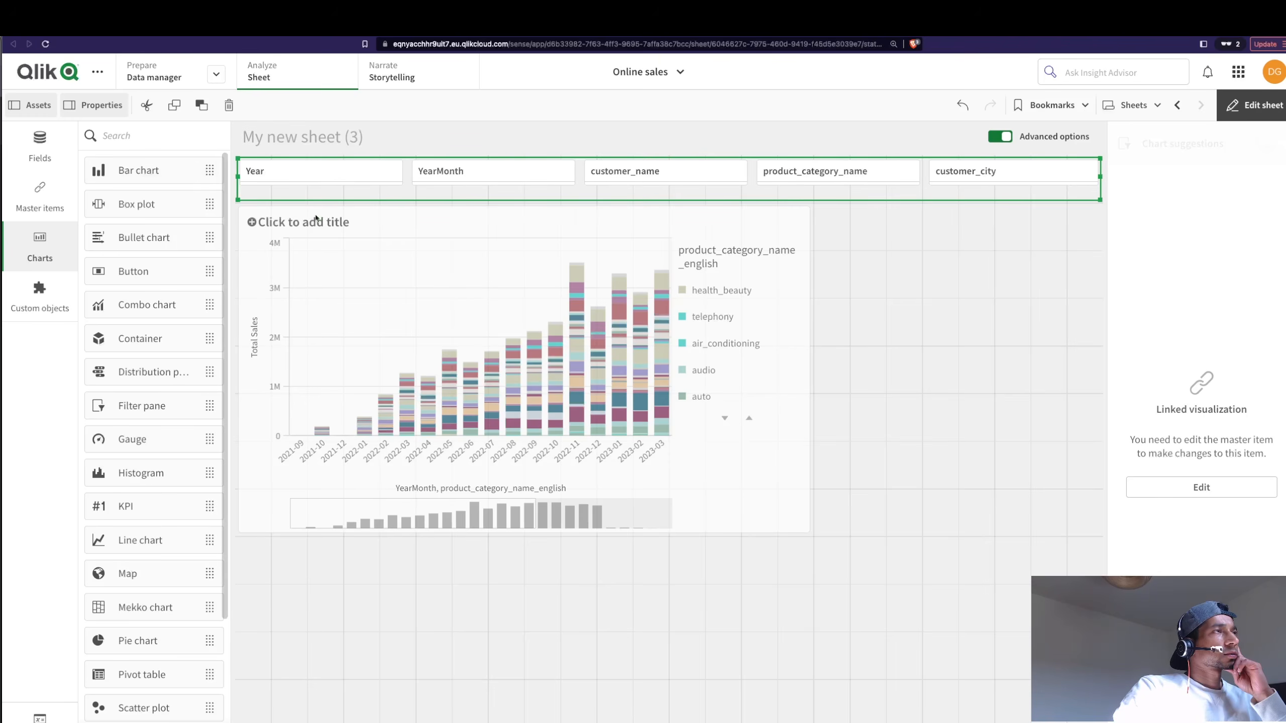
# Turn off the legend of the stacked Total Sales chart and expand its X-axis settings.
pyautogui.click(666, 480)
pyautogui.click(1141, 651)
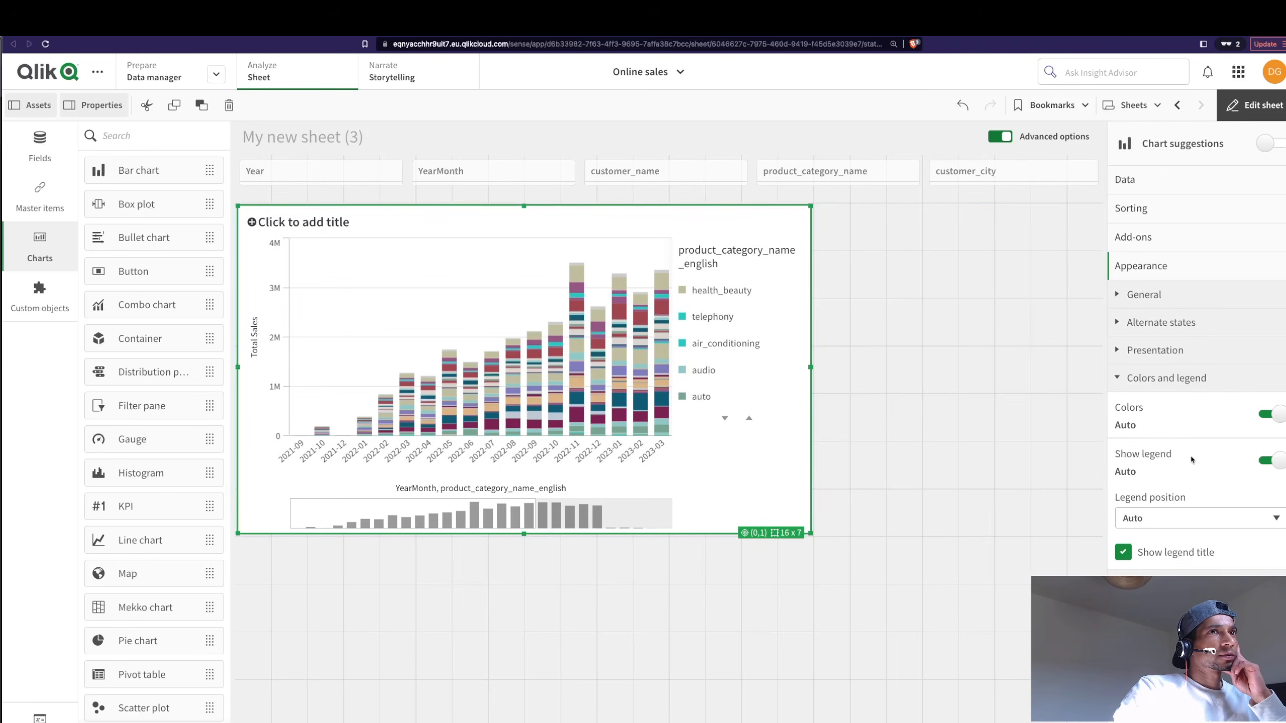
pyautogui.click(1269, 461)
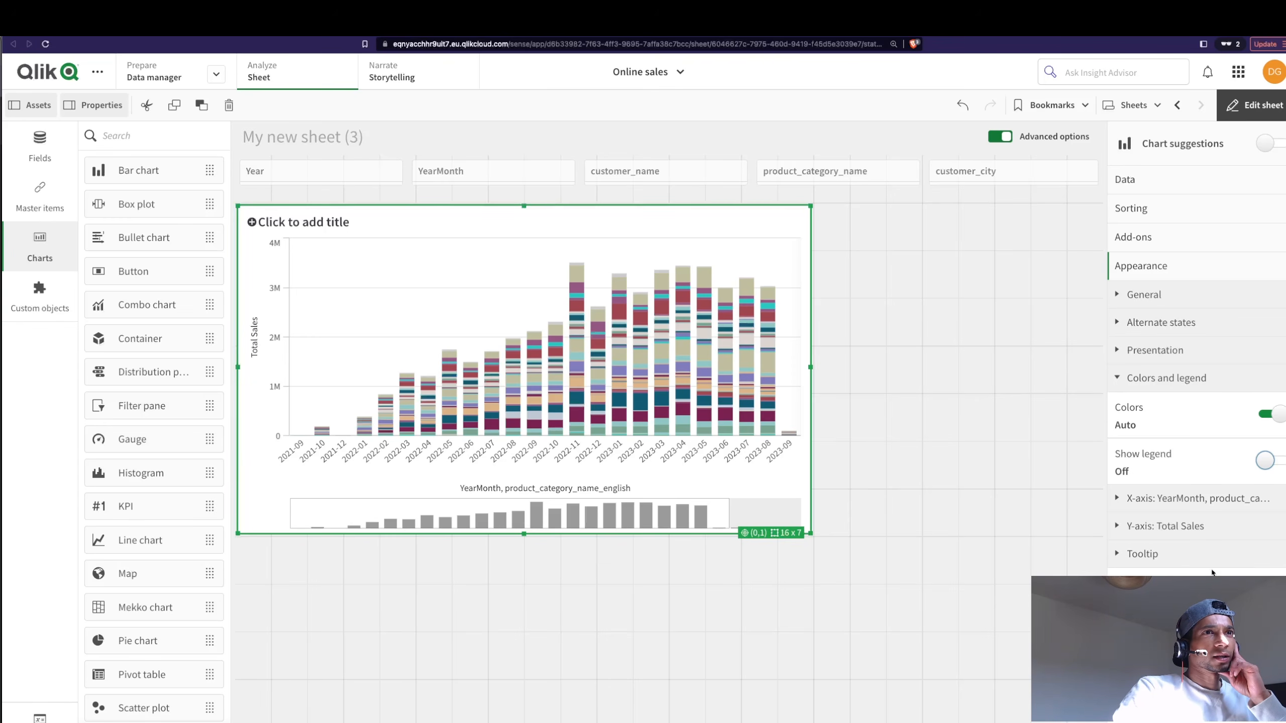
pyautogui.click(1168, 498)
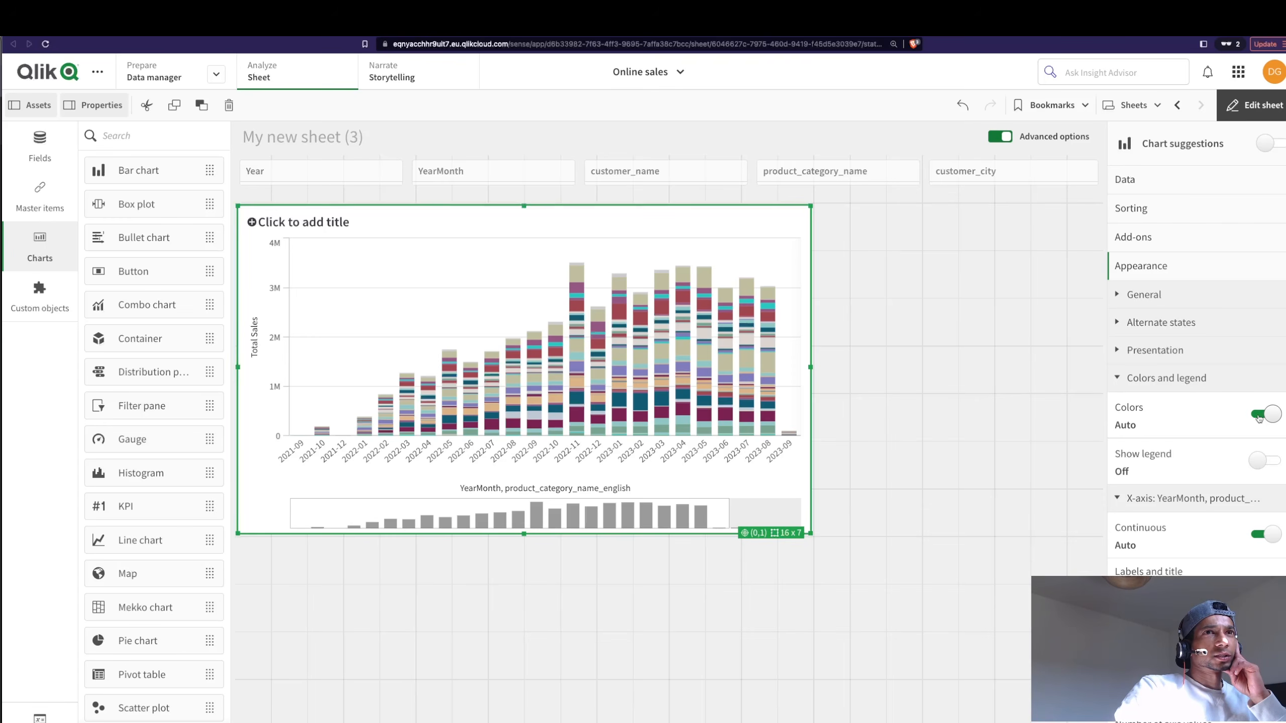
# Switch the stacked chart to custom colors by dimension, using the 100 colors scheme for the product category.
pyautogui.click(1260, 415)
pyautogui.click(1223, 456)
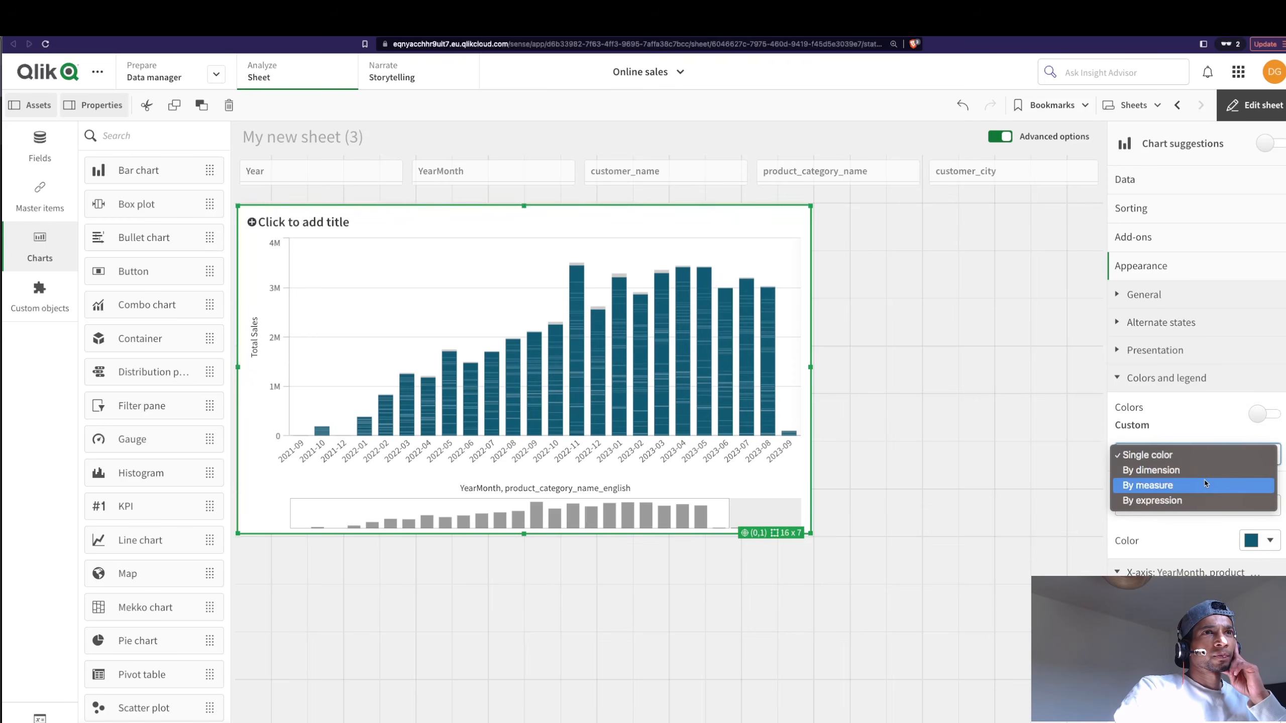
pyautogui.click(1202, 470)
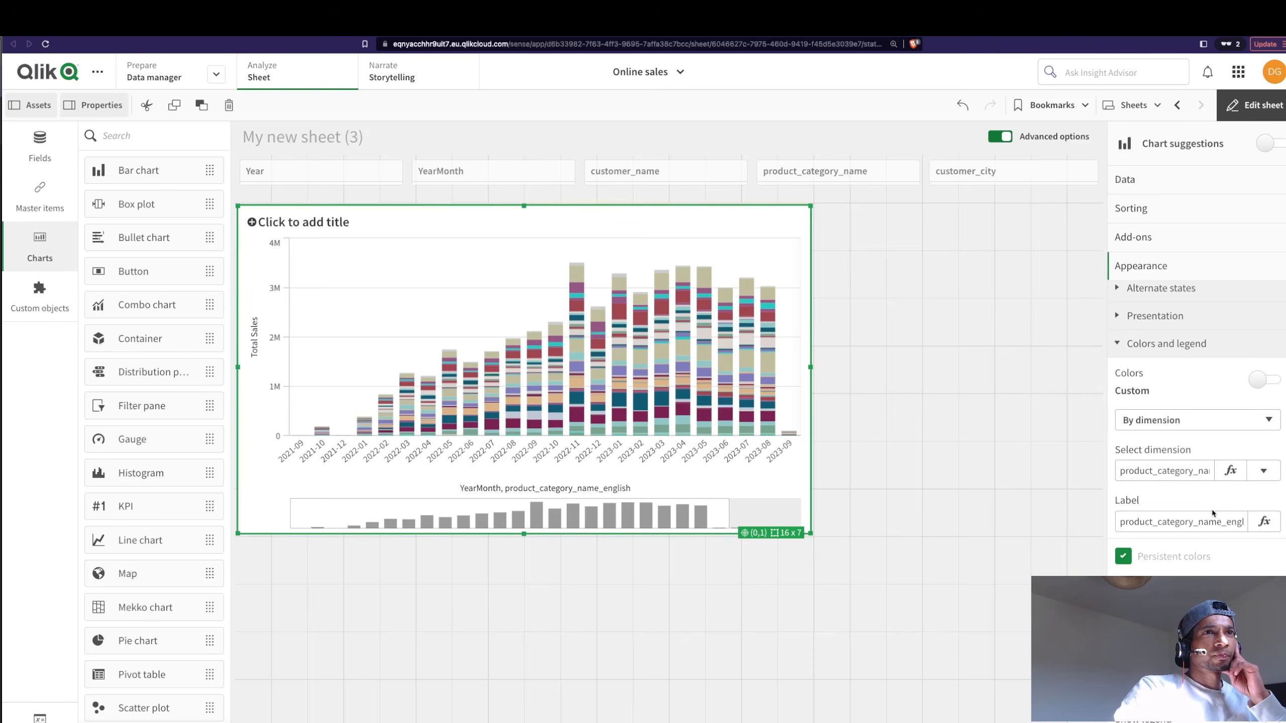
pyautogui.scroll(-1, 1213, 513)
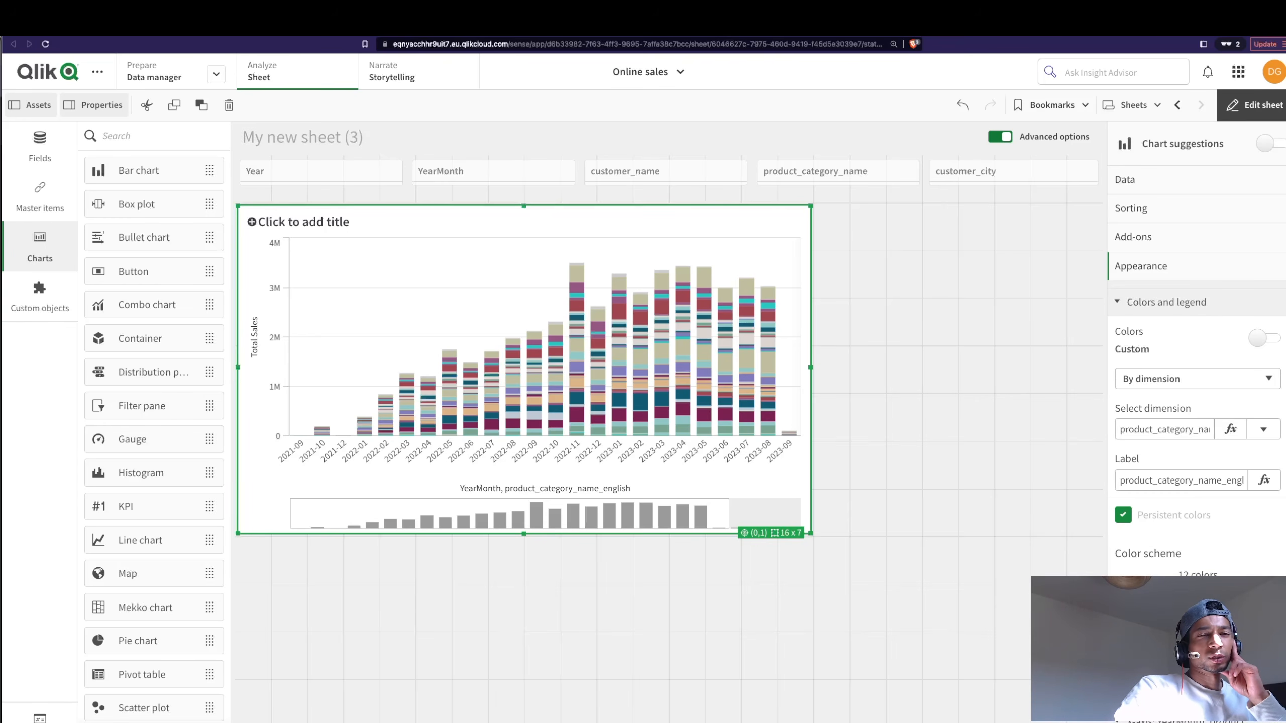
pyautogui.click(1198, 618)
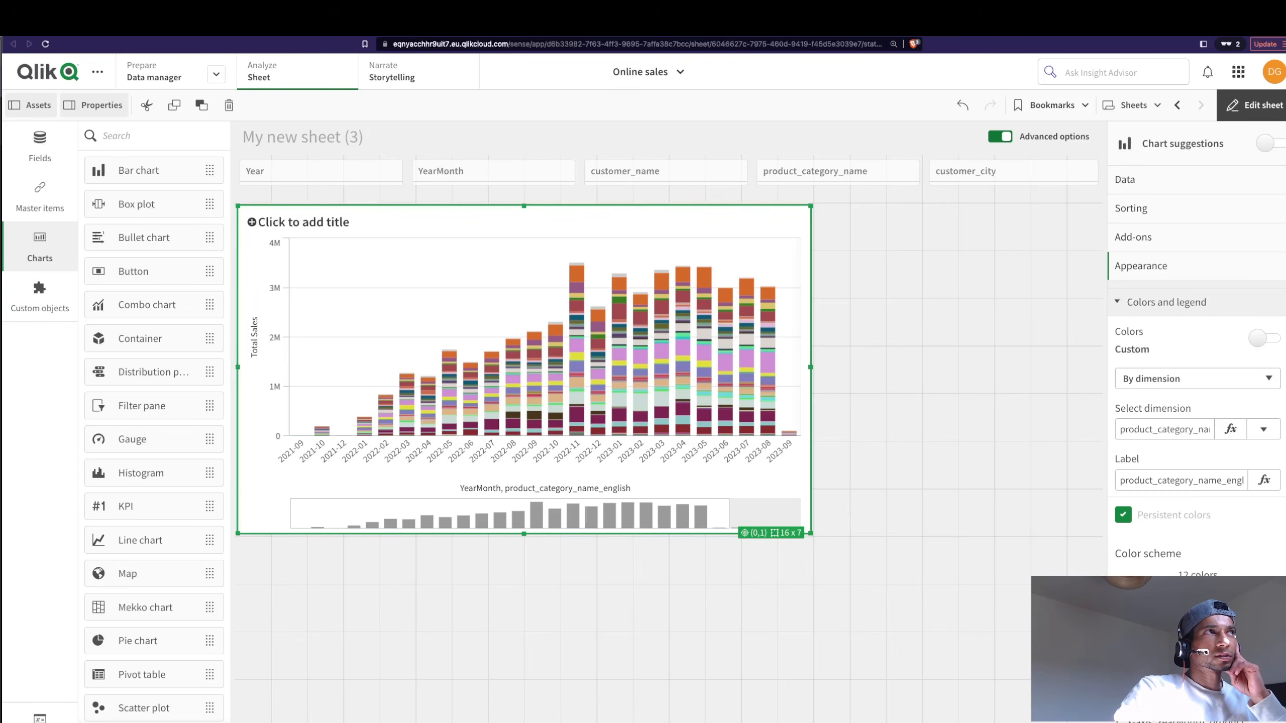
pyautogui.scroll(-3, 1173, 532)
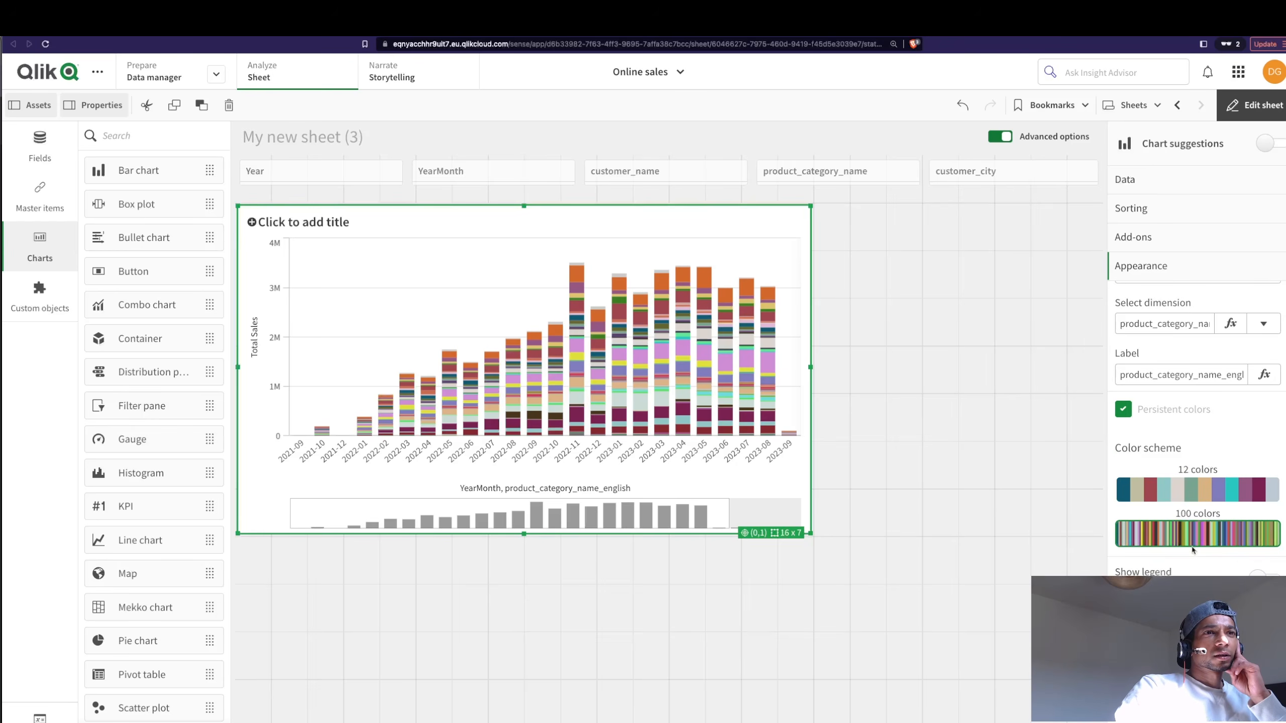
pyautogui.scroll(1, 1169, 444)
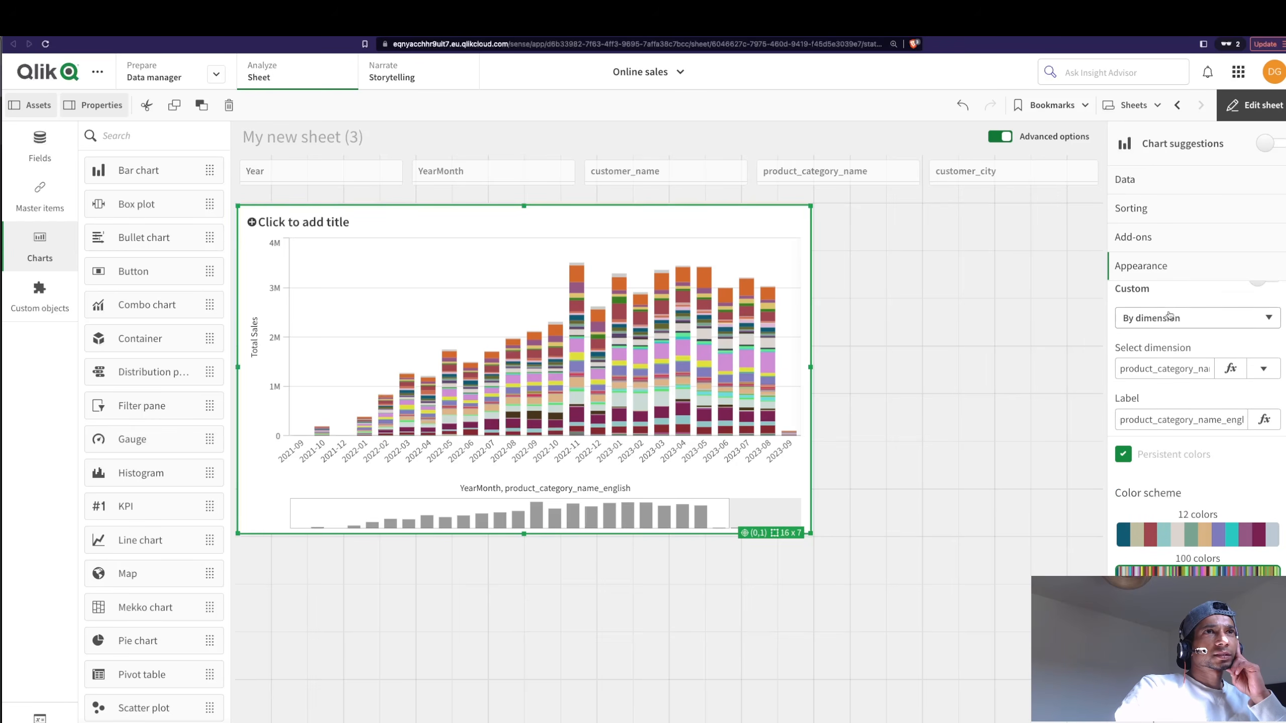
pyautogui.scroll(3, 1168, 318)
pyautogui.click(1160, 375)
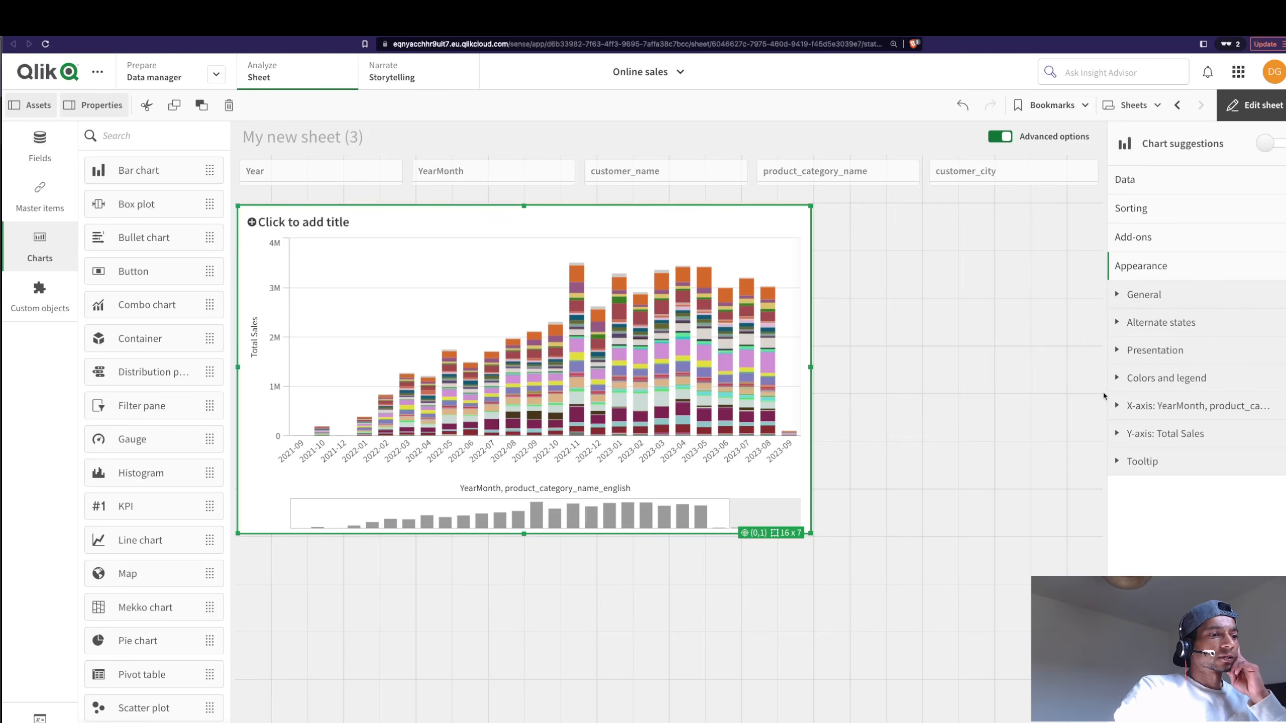
# Narrow the stacked sales chart to 13 x 7 cells and leave sheet edit mode to check the layout.
pyautogui.moveTo(811, 207); pyautogui.dragTo(716, 209)
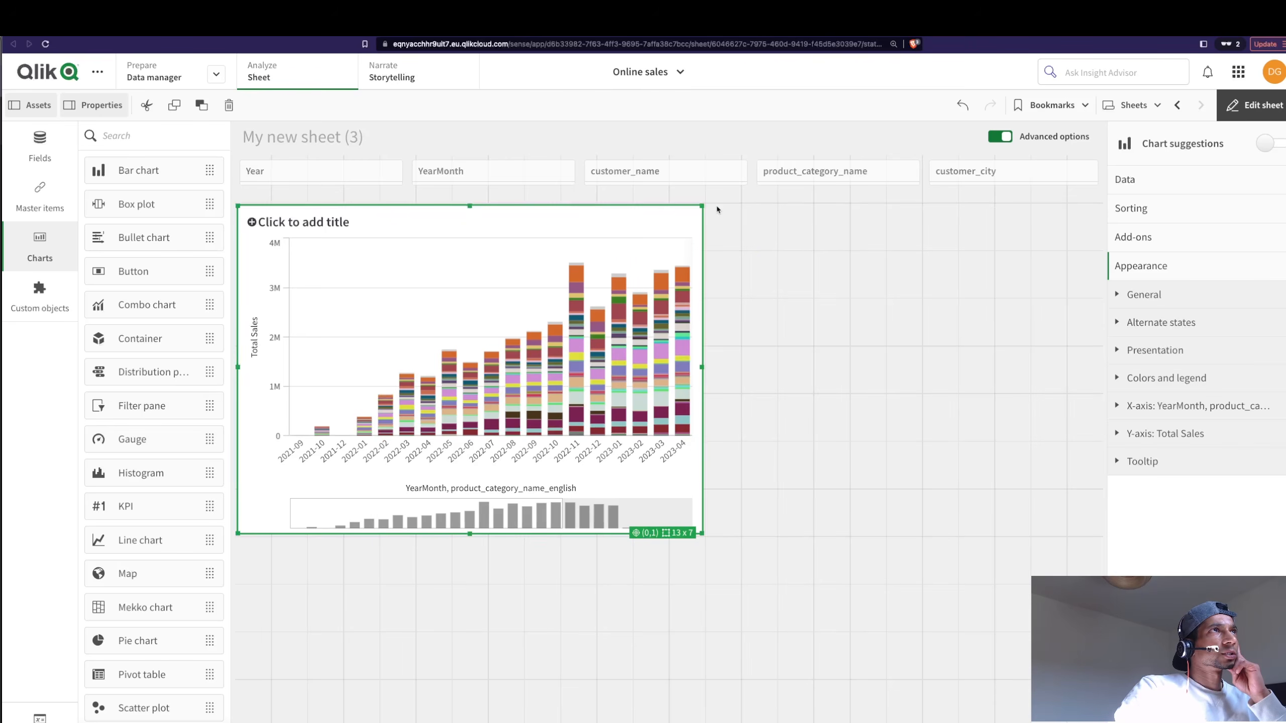
pyautogui.click(879, 280)
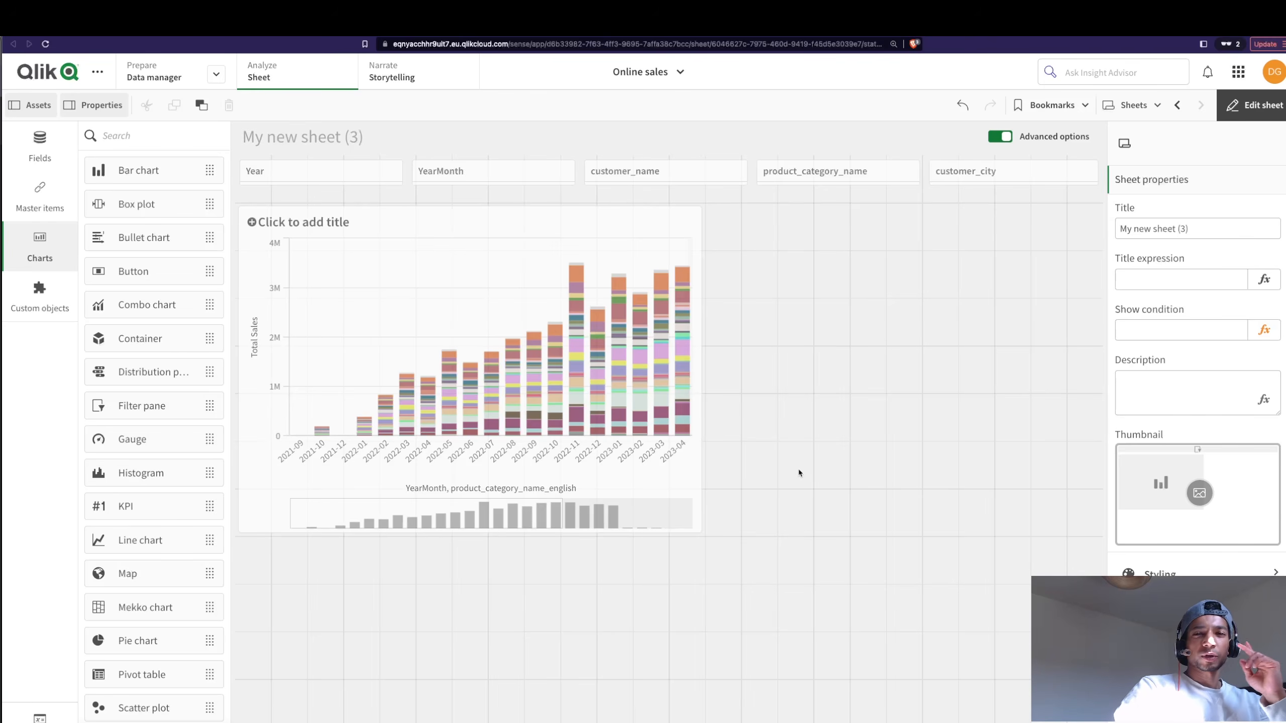
pyautogui.click(1235, 108)
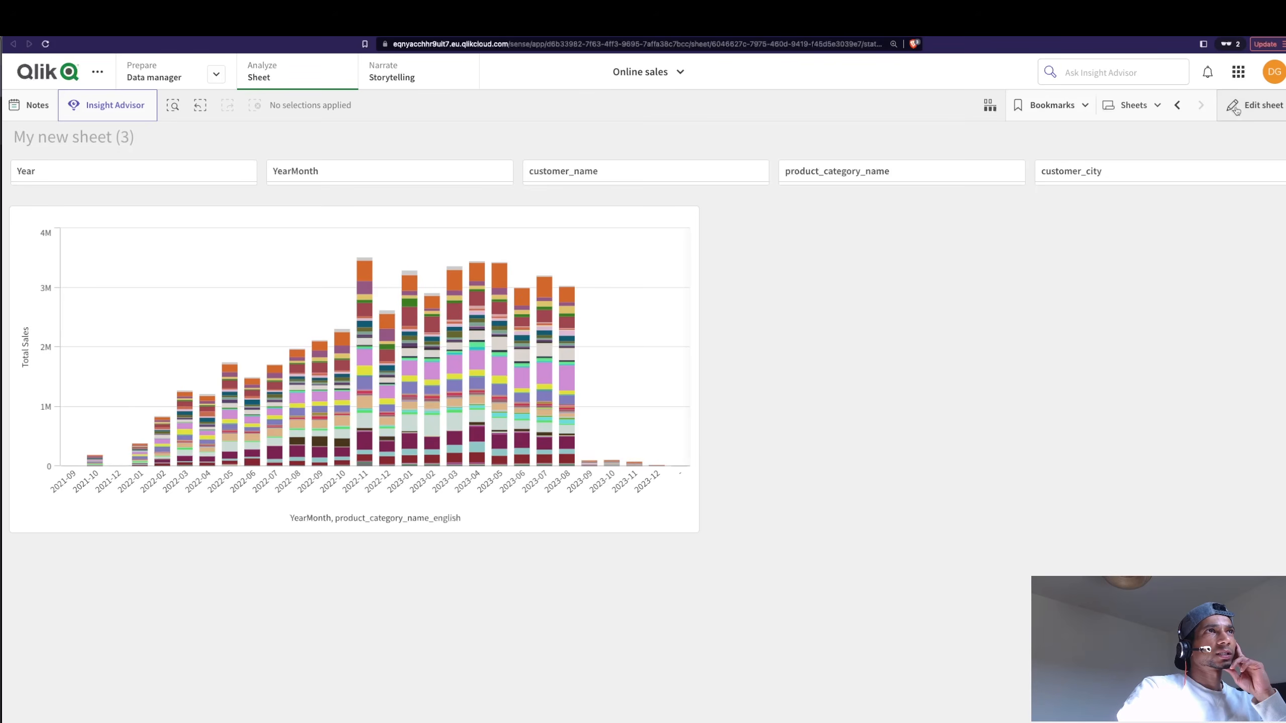
pyautogui.click(1237, 108)
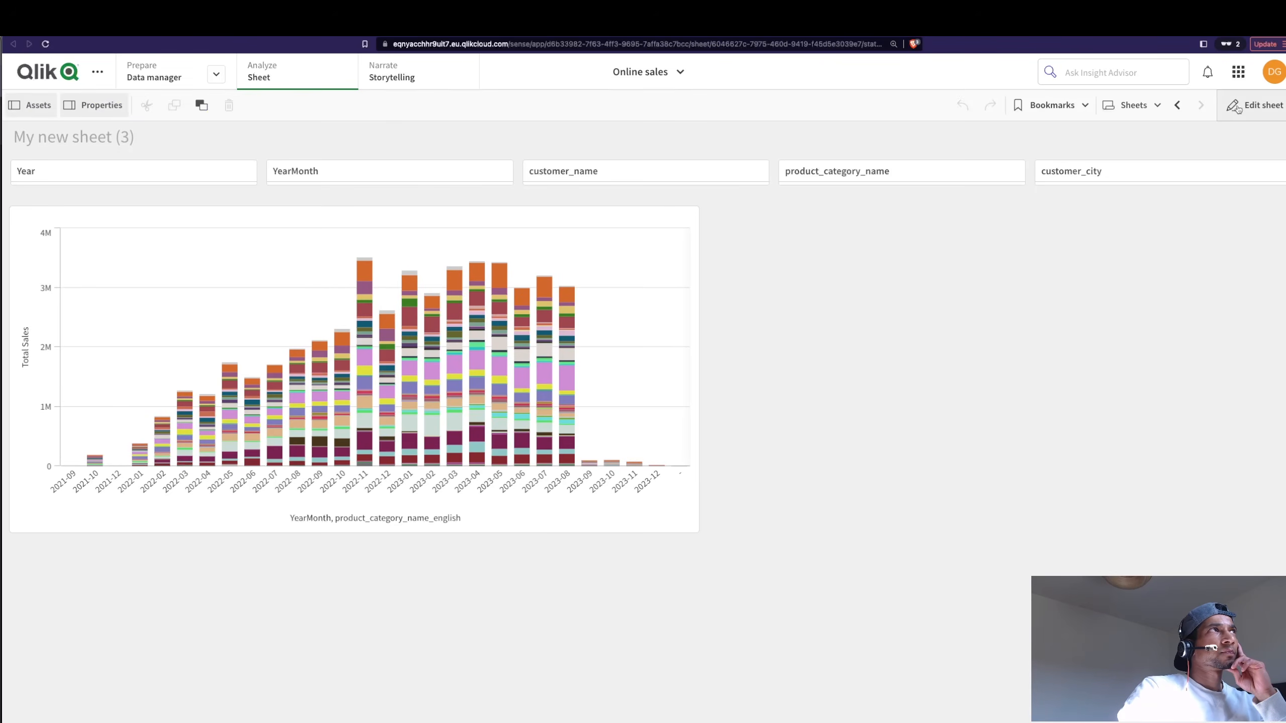
pyautogui.click(1237, 108)
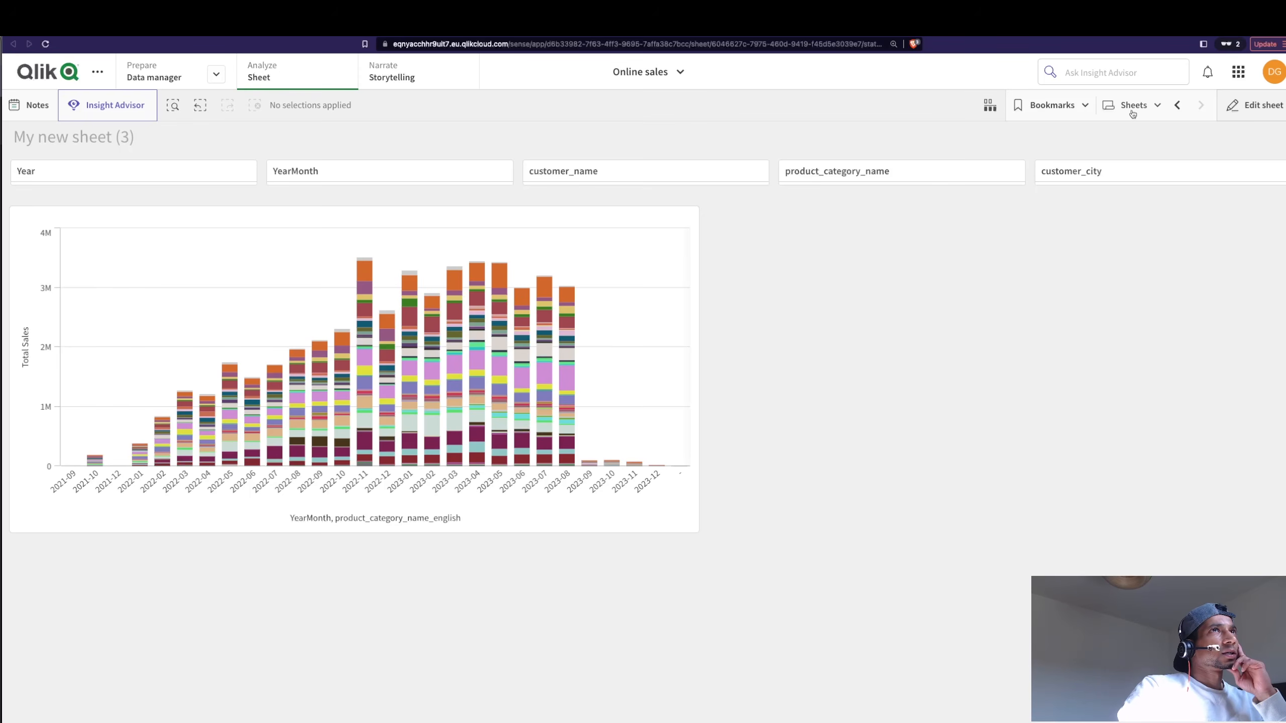
# Open the app options of Online sales and select the Sense Horizon app theme.
pyautogui.click(637, 72)
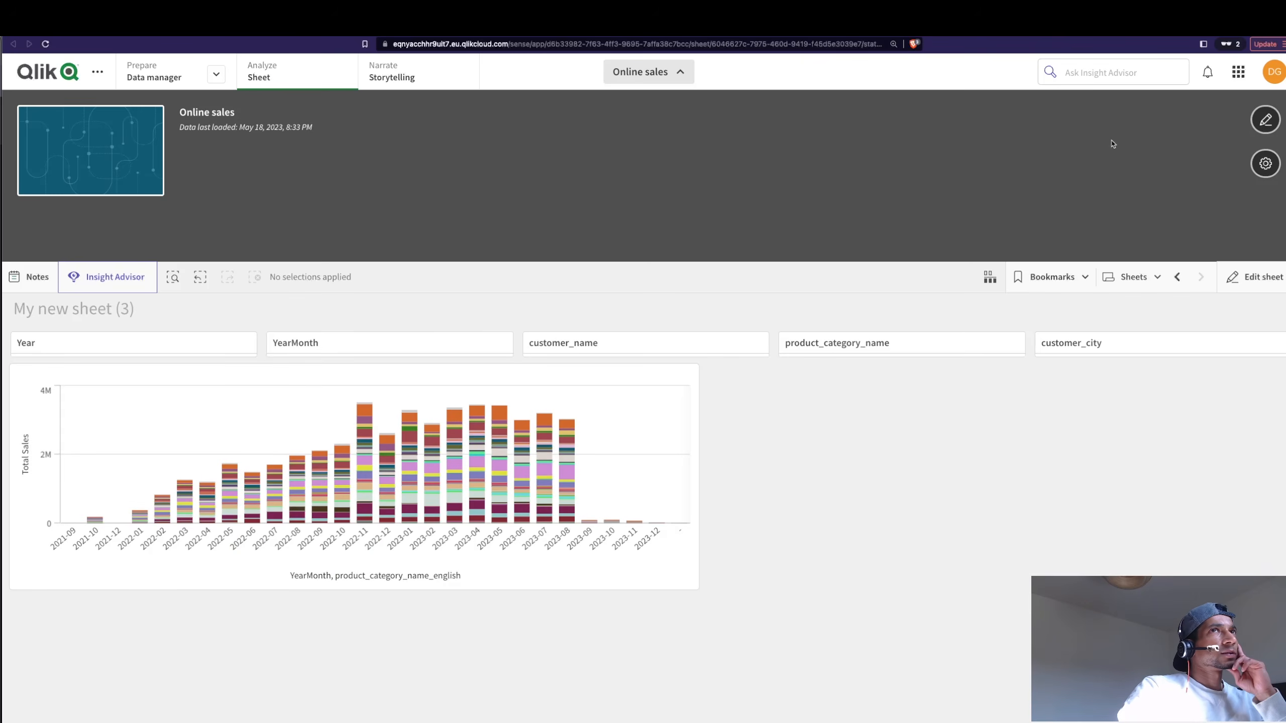
pyautogui.click(1270, 164)
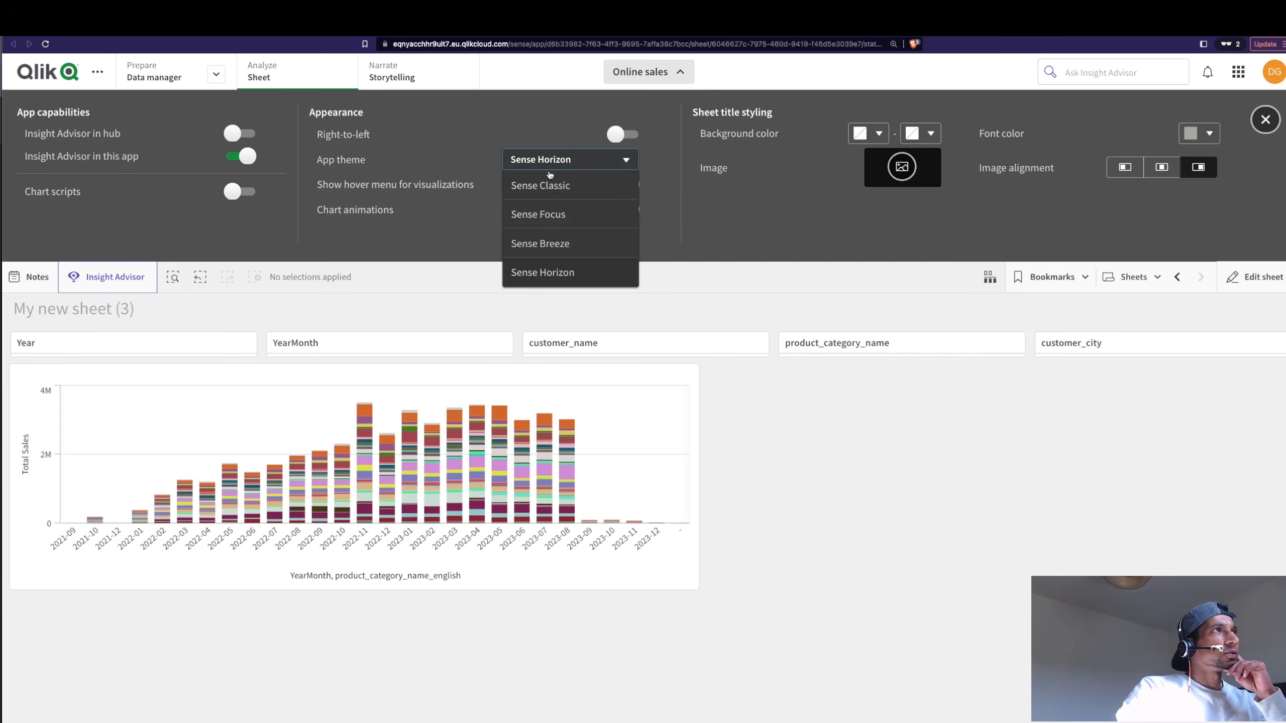
pyautogui.click(563, 276)
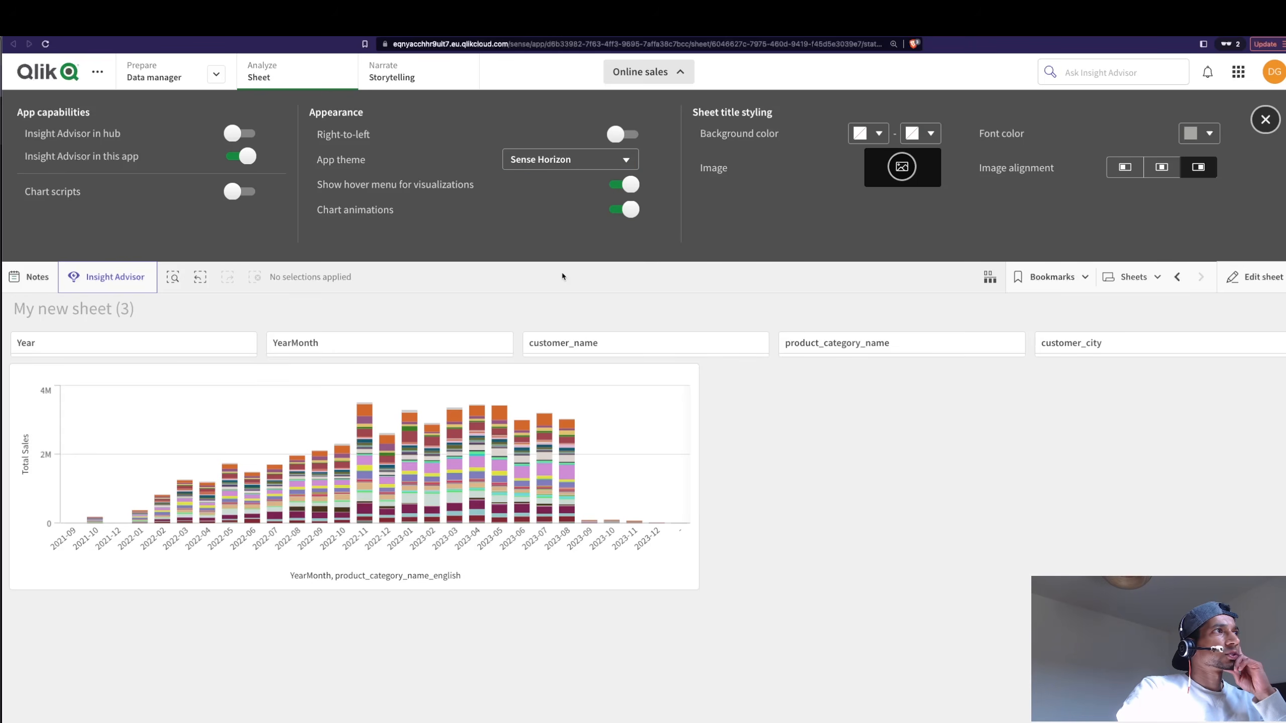
# Try the Sense Classic and Sense Focus app themes on the sheet.
pyautogui.click(582, 162)
pyautogui.click(562, 192)
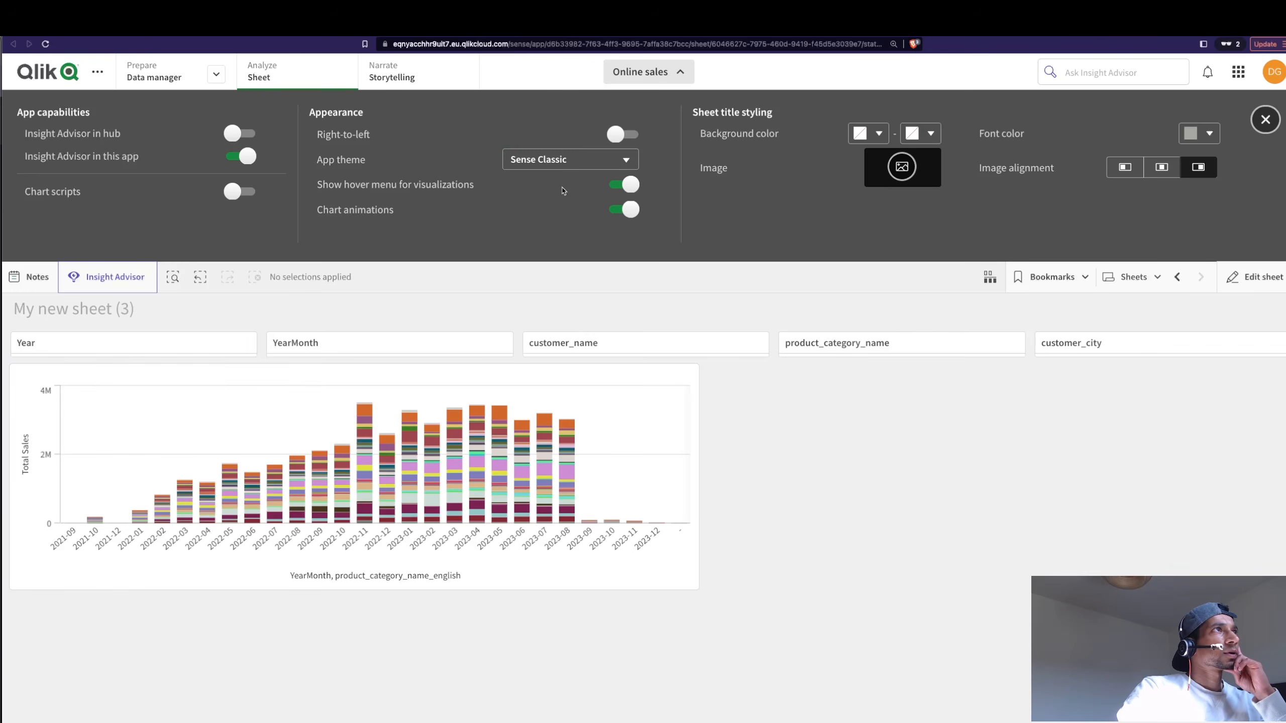
pyautogui.click(566, 162)
pyautogui.click(565, 229)
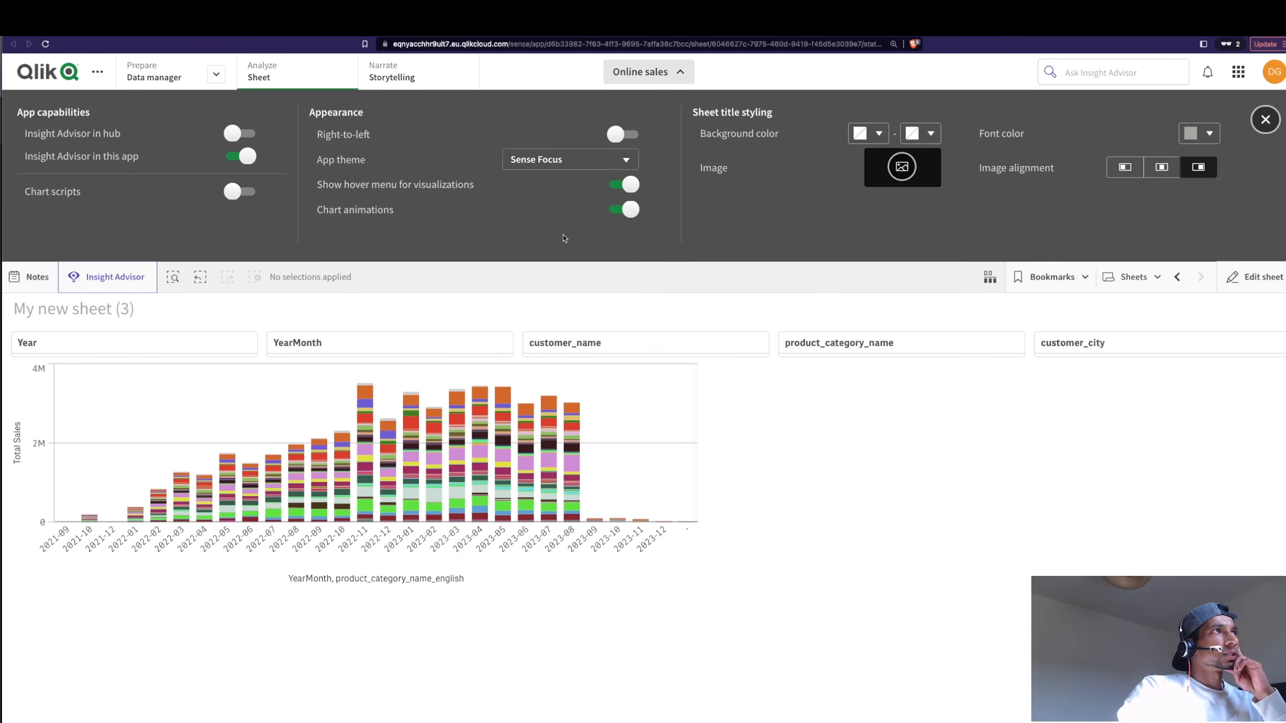
# Set the app theme to Sense Breeze, close the app options and collapse the Online sales app details.
pyautogui.click(587, 161)
pyautogui.click(584, 242)
pyautogui.click(573, 169)
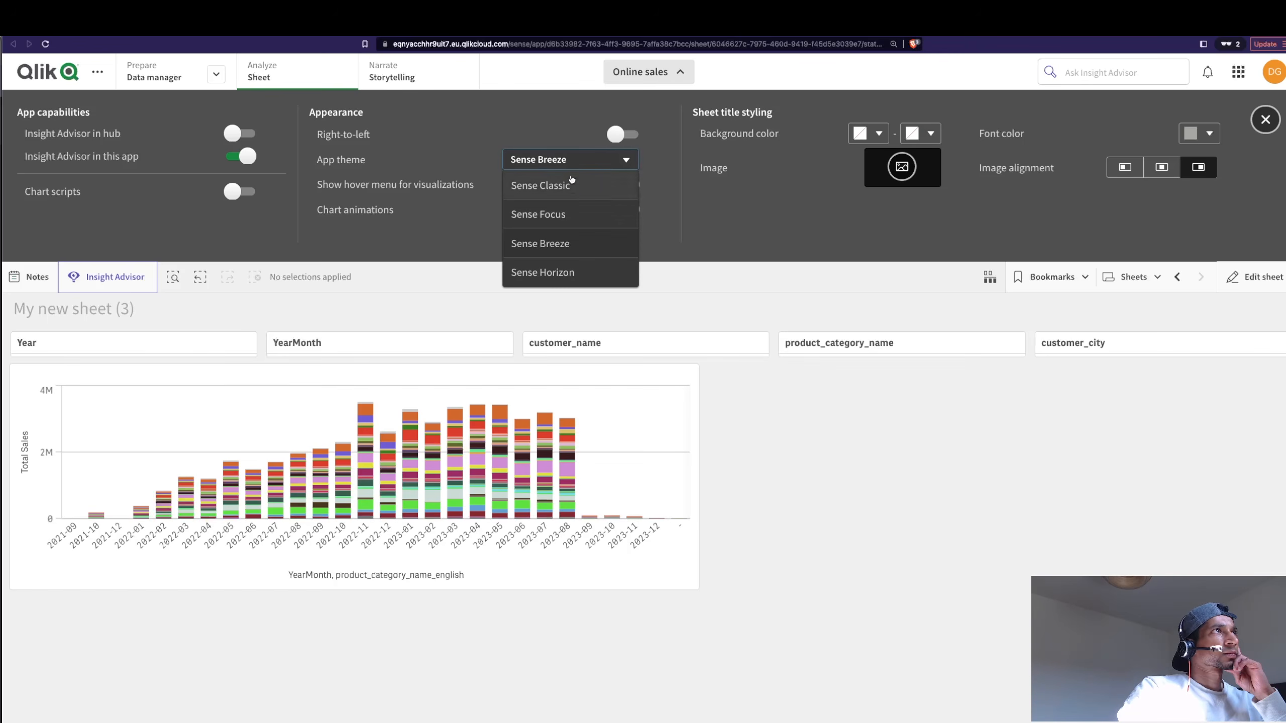
pyautogui.click(567, 214)
pyautogui.click(1265, 120)
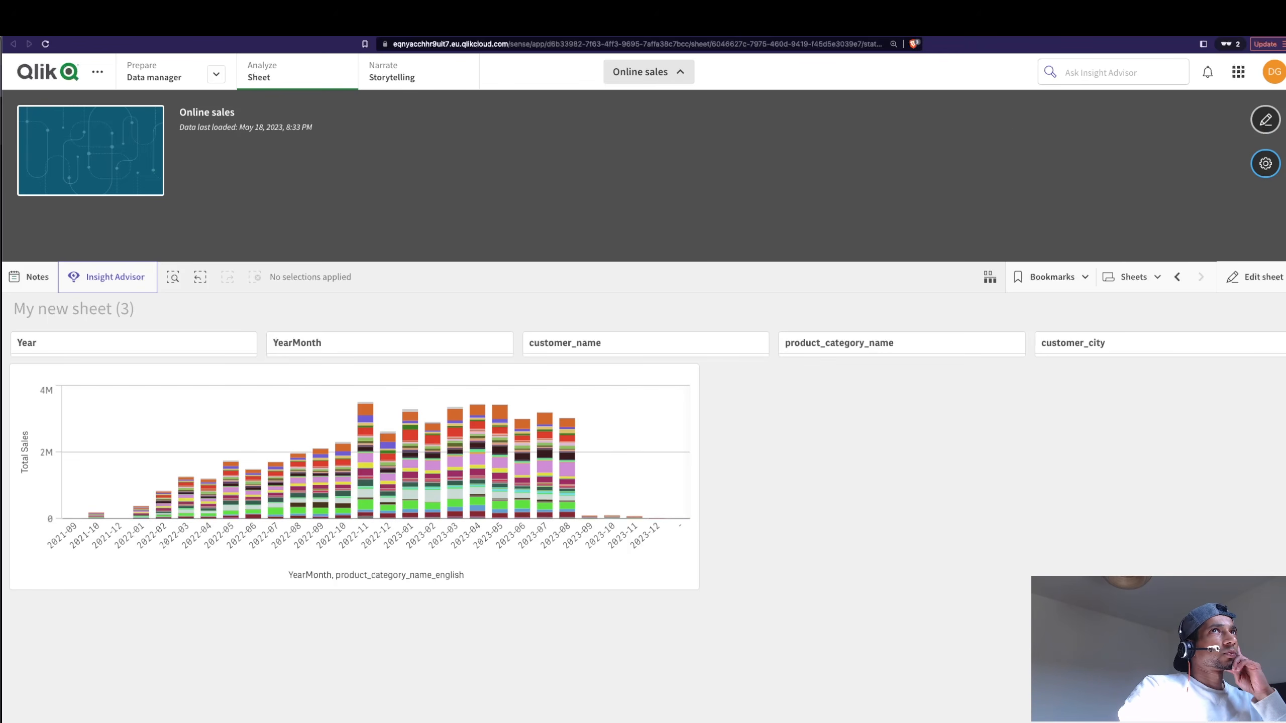
pyautogui.click(676, 76)
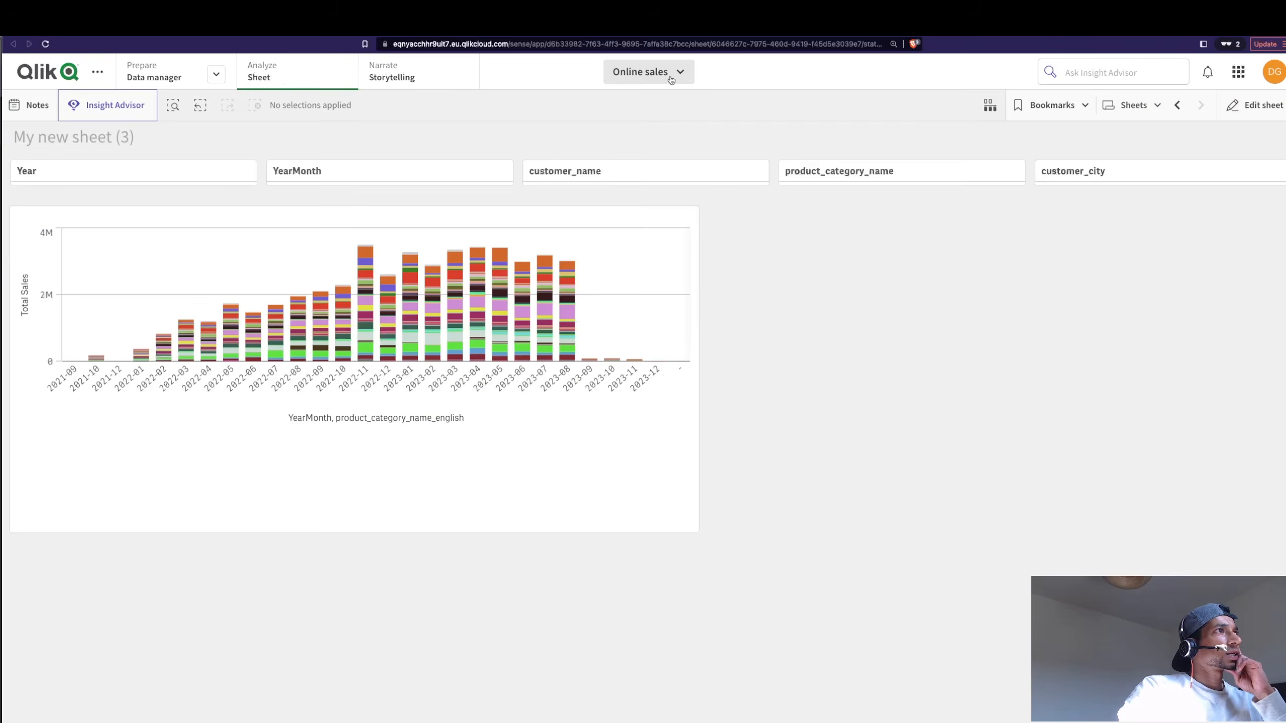
# Put the sheet back into edit mode and switch the background in its sheet styling from Auto to Custom.
pyautogui.click(1255, 106)
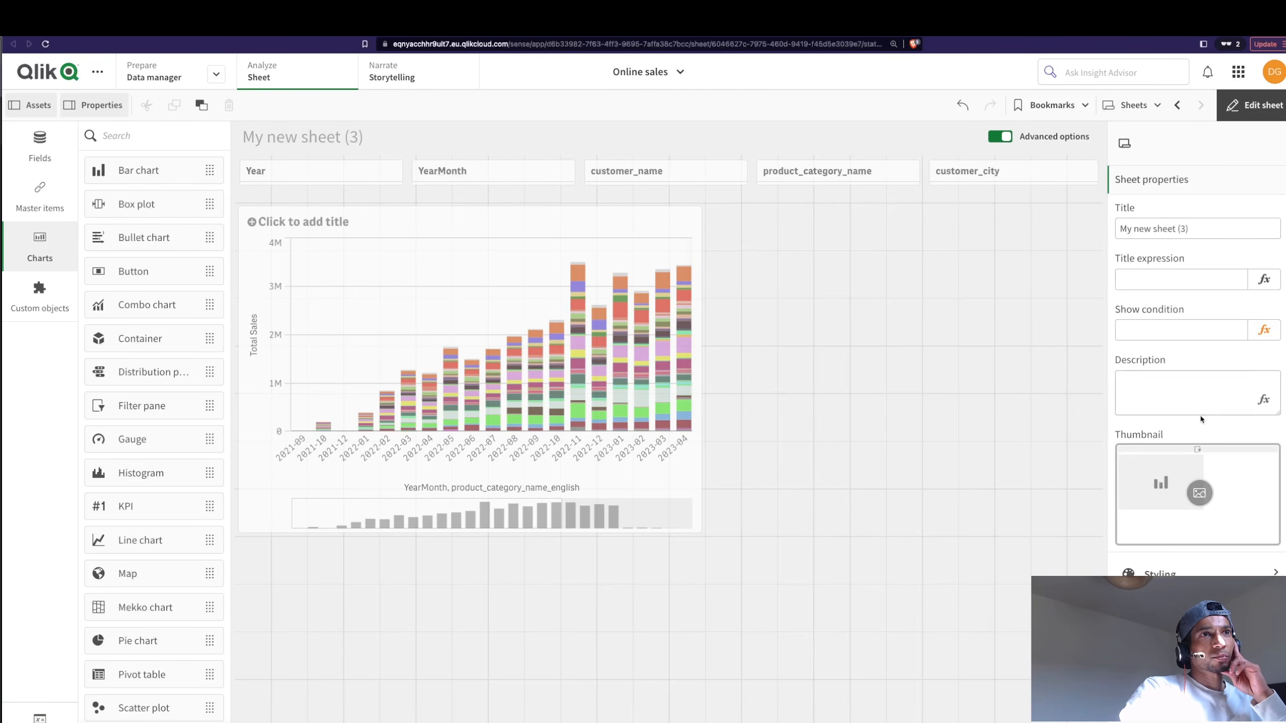
pyautogui.scroll(-3, 1171, 460)
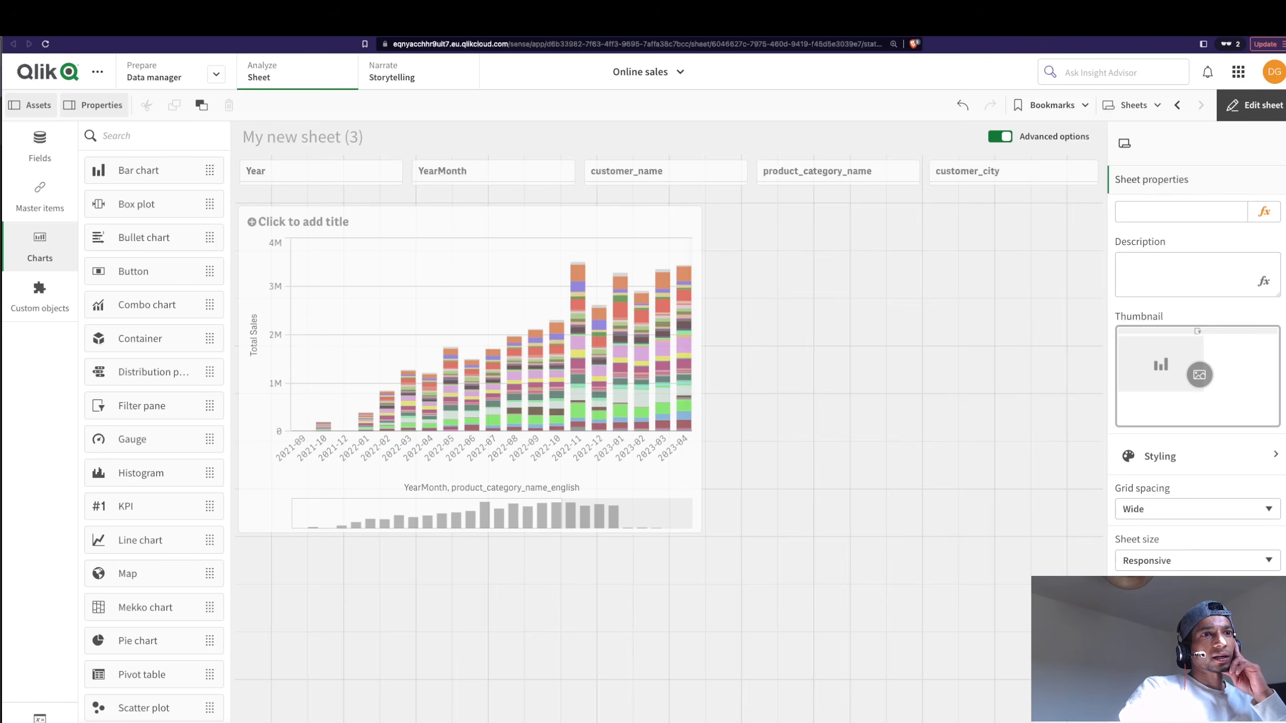
pyautogui.click(1168, 722)
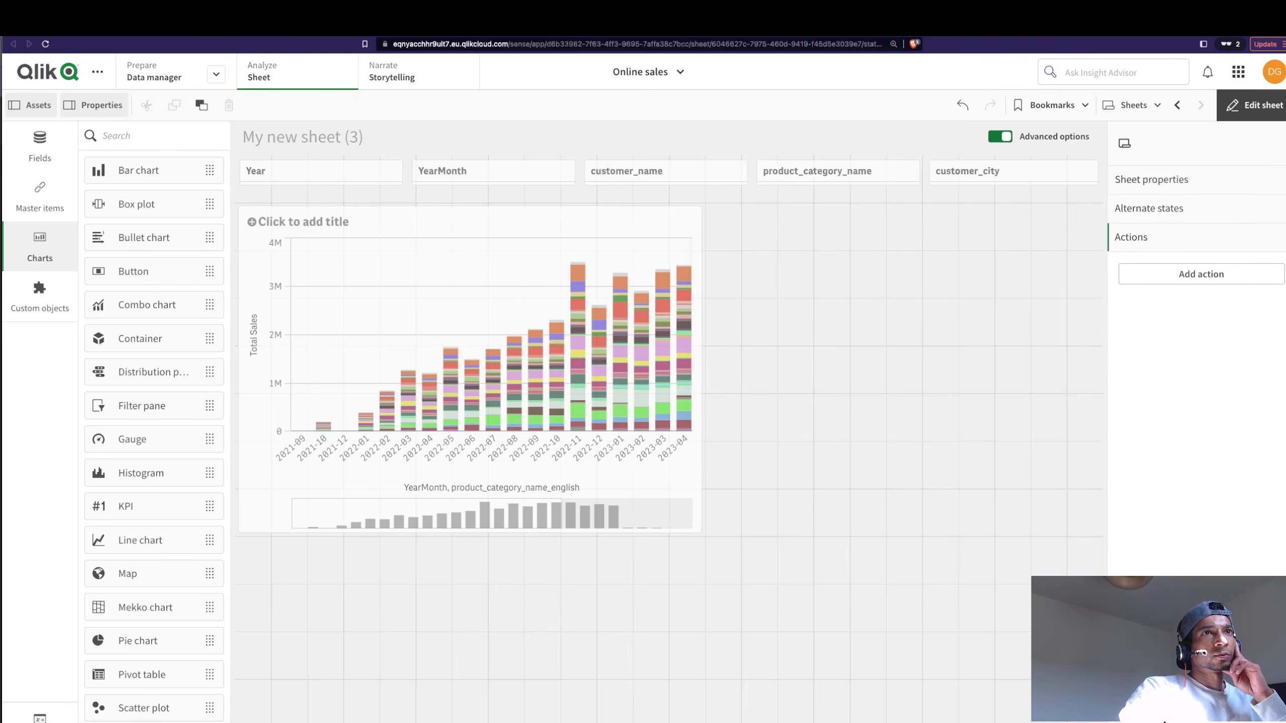
pyautogui.click(1156, 191)
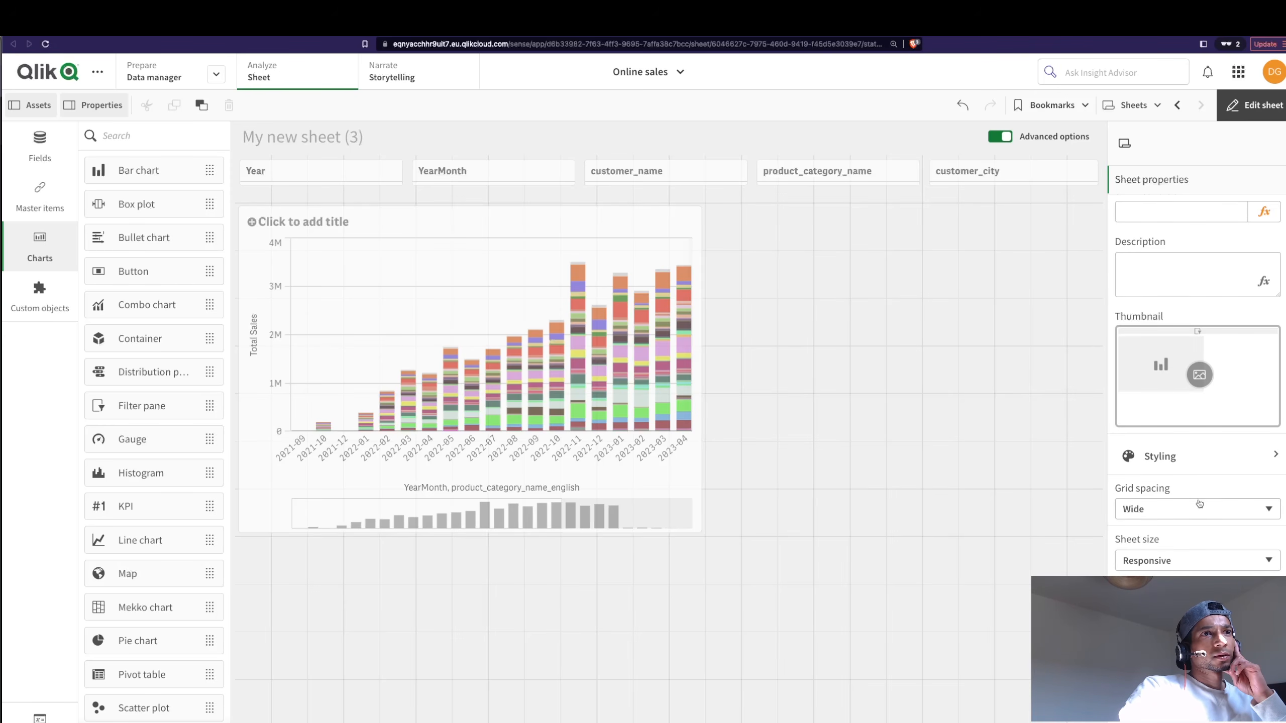
pyautogui.click(1174, 459)
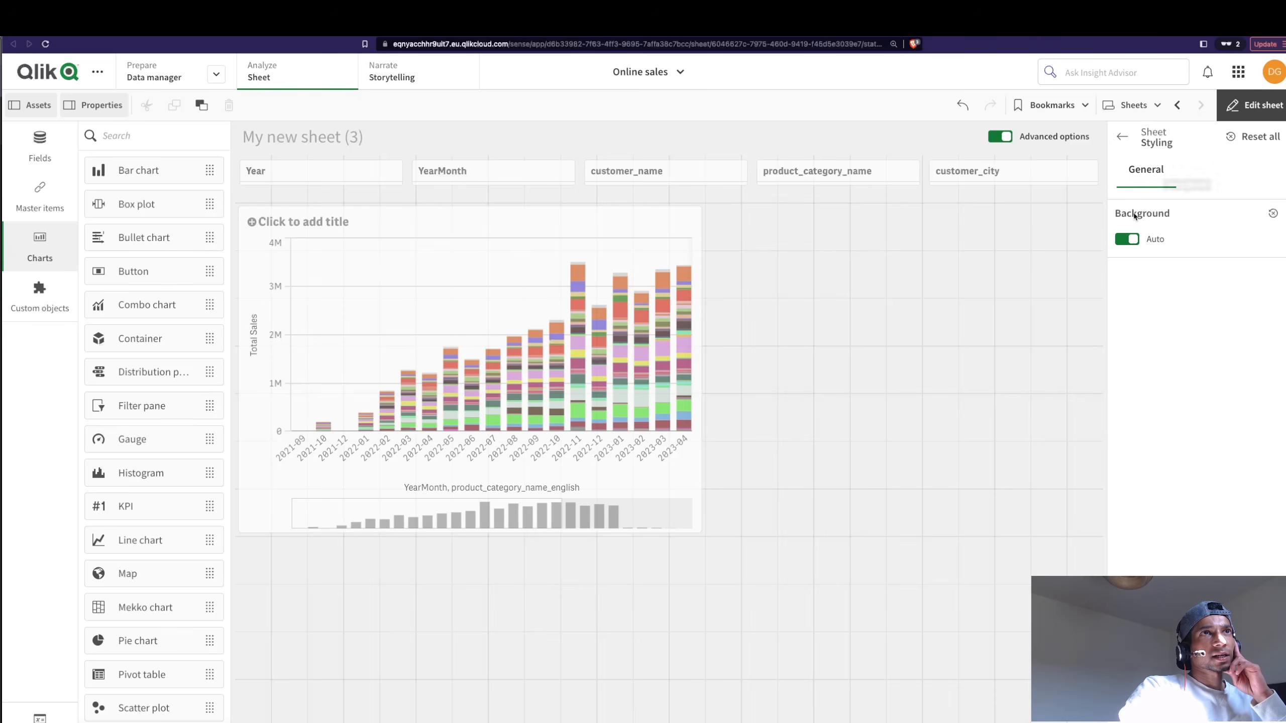
pyautogui.click(1127, 240)
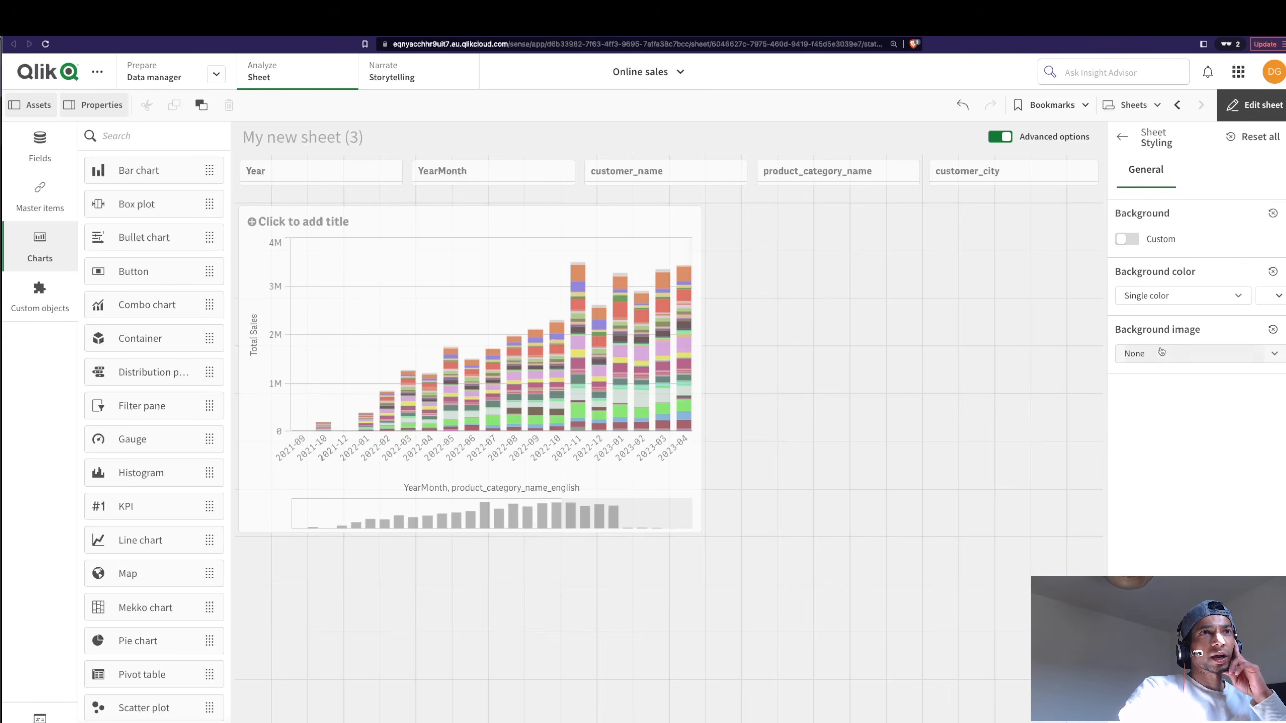
# Try blue, dark green and dark grey (#545352) as the sheet's single background color and reset the background color.
pyautogui.click(1266, 299)
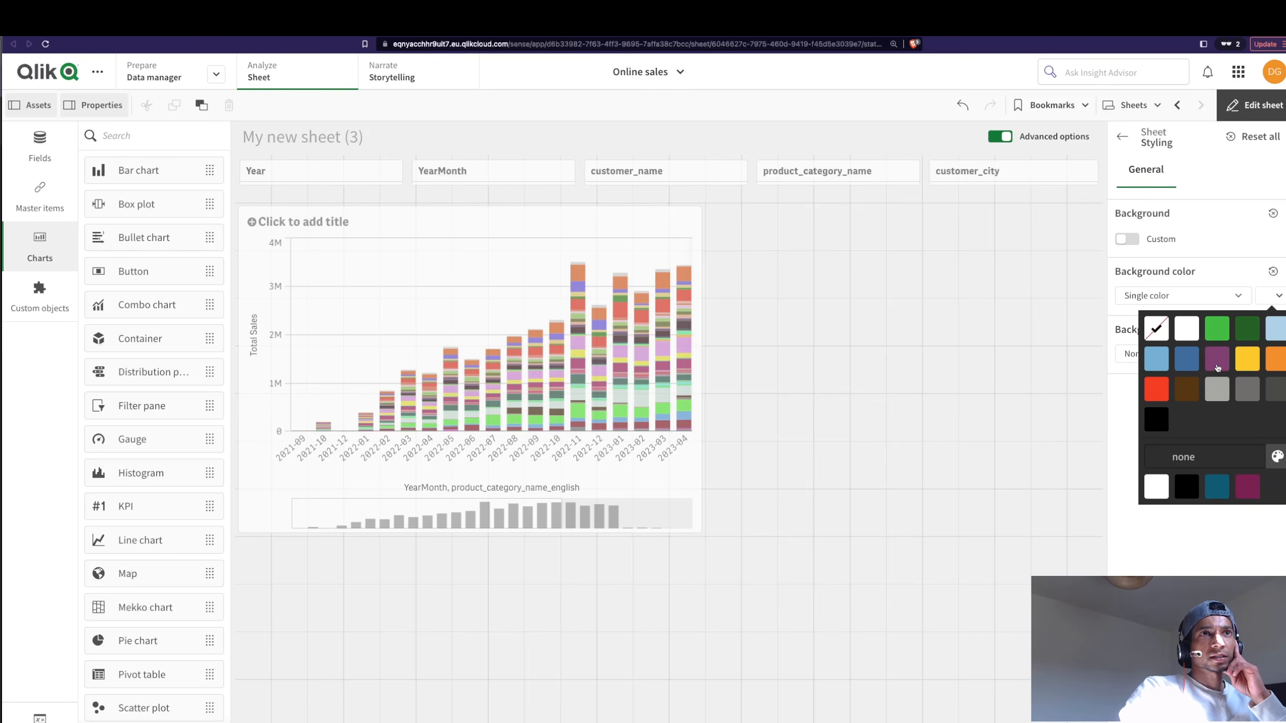
pyautogui.click(1186, 359)
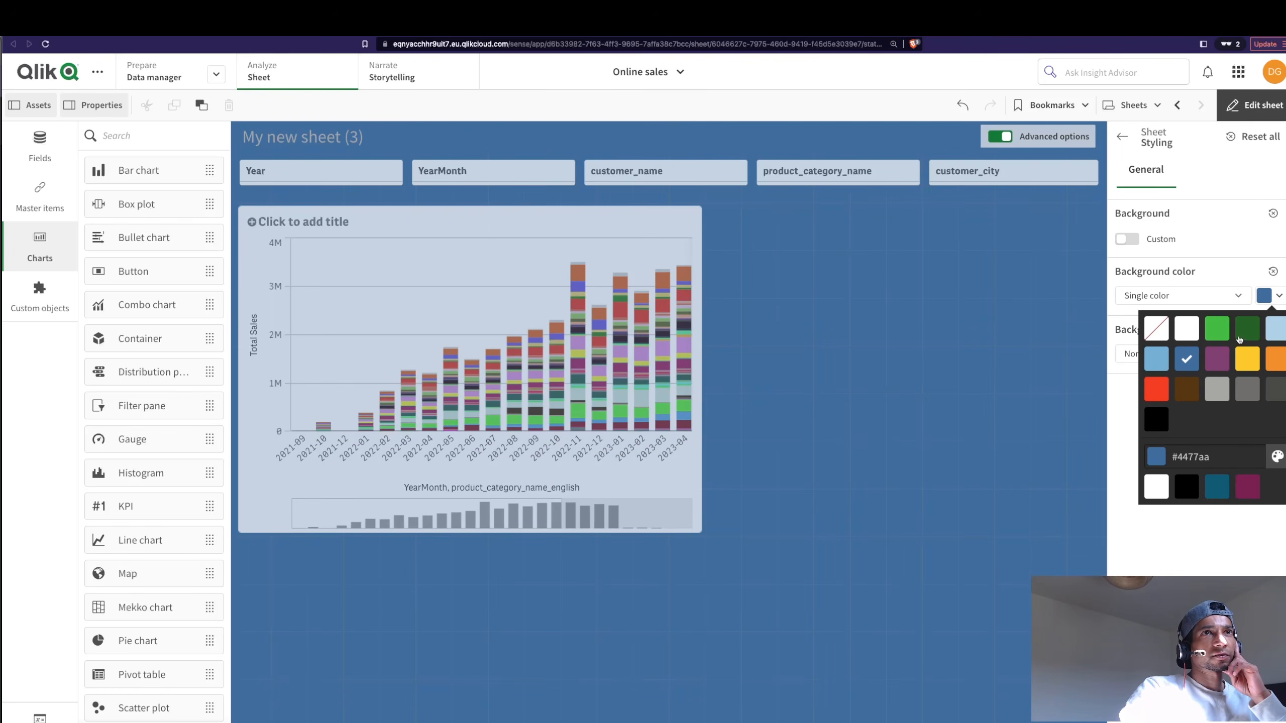
pyautogui.click(1246, 335)
pyautogui.click(1270, 388)
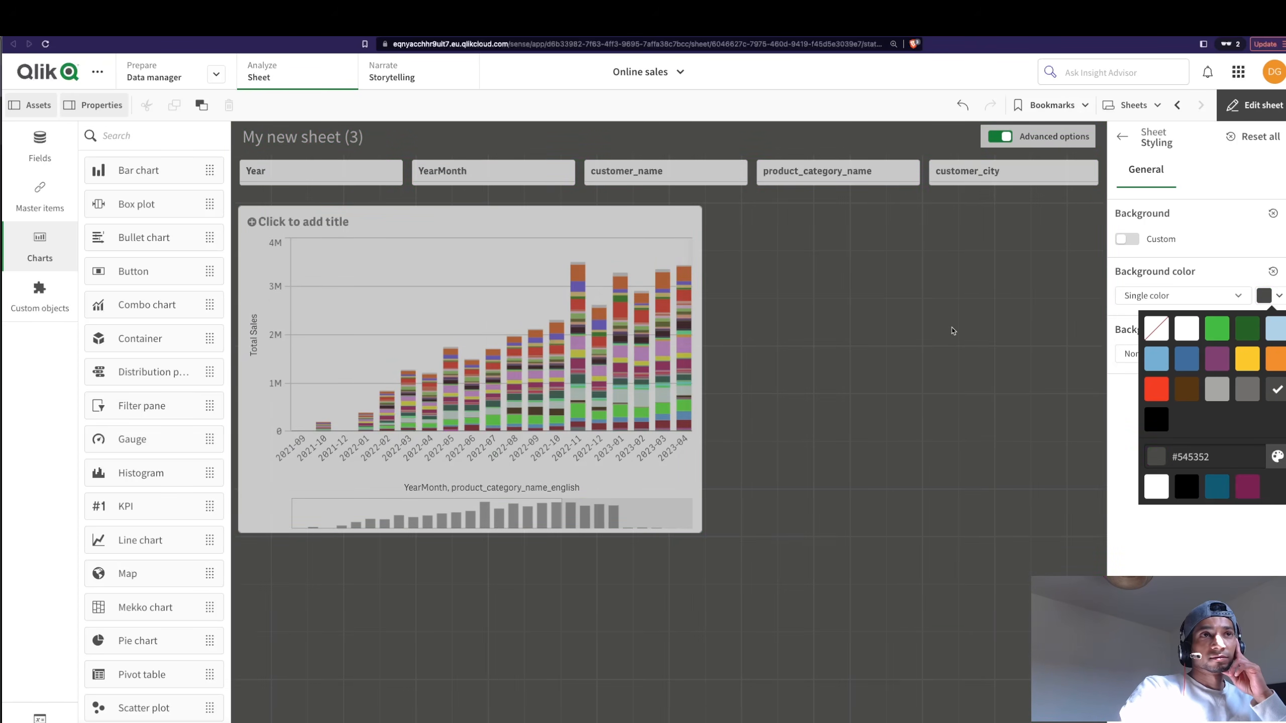
pyautogui.click(1273, 272)
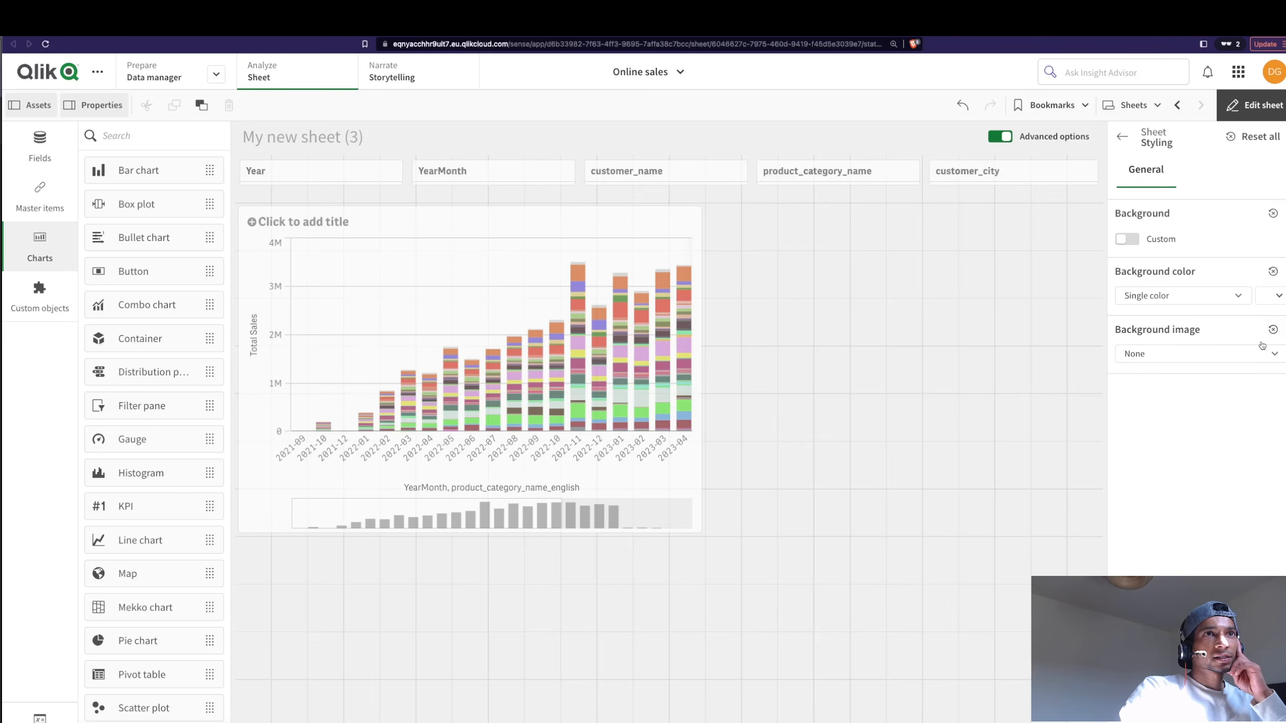
# Set the sheet's background color to dark grey #545352 after trying #7b7a78, and leave and re-enter sheet editing.
pyautogui.click(1277, 298)
pyautogui.click(1257, 390)
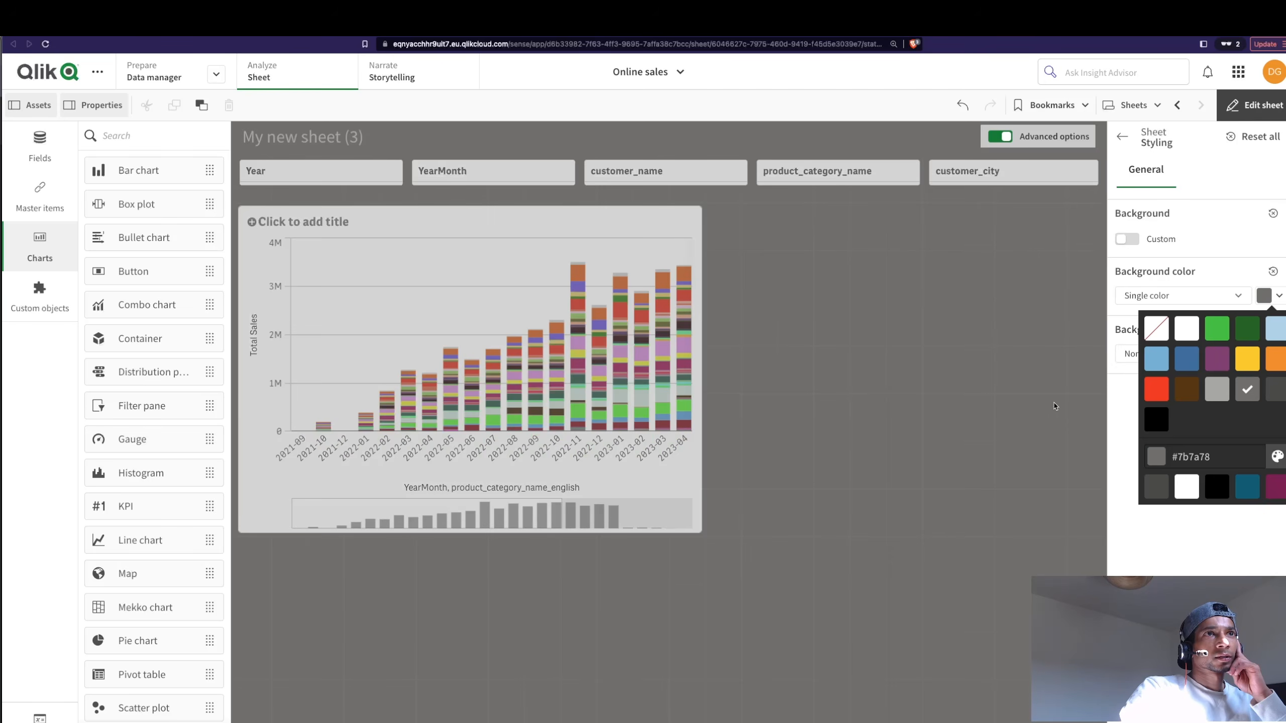
pyautogui.click(1280, 389)
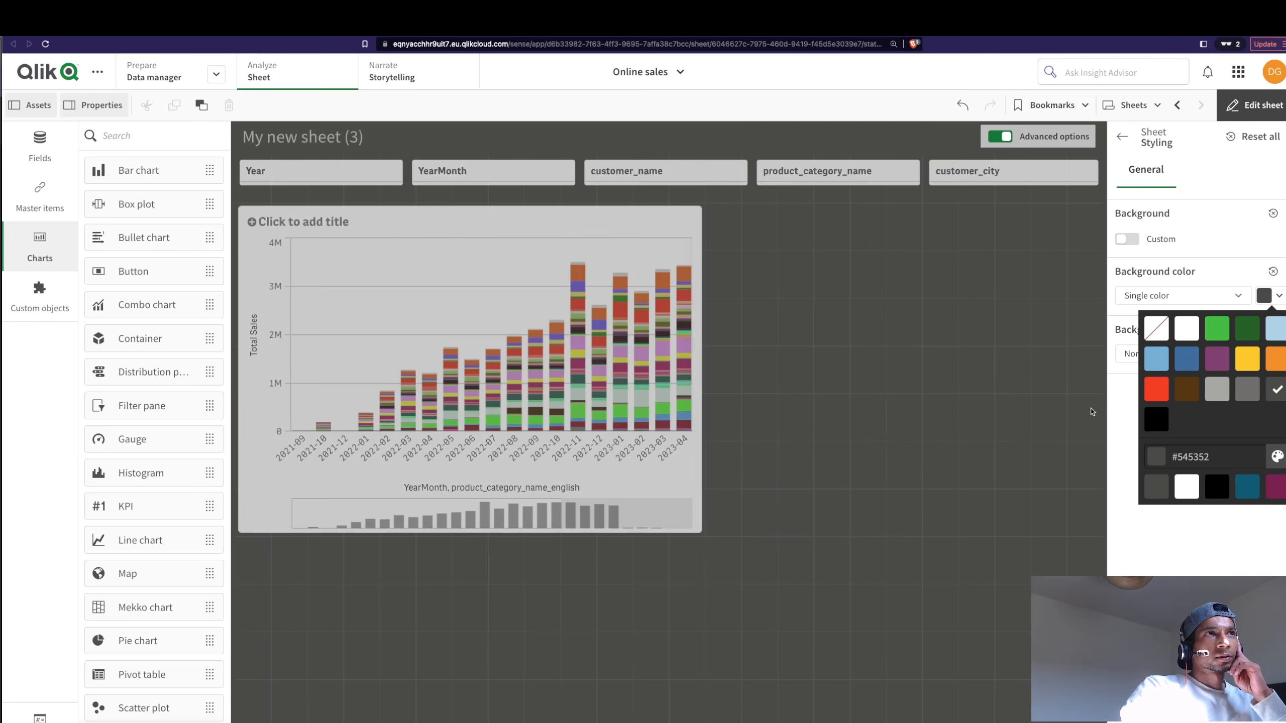
pyautogui.click(1050, 412)
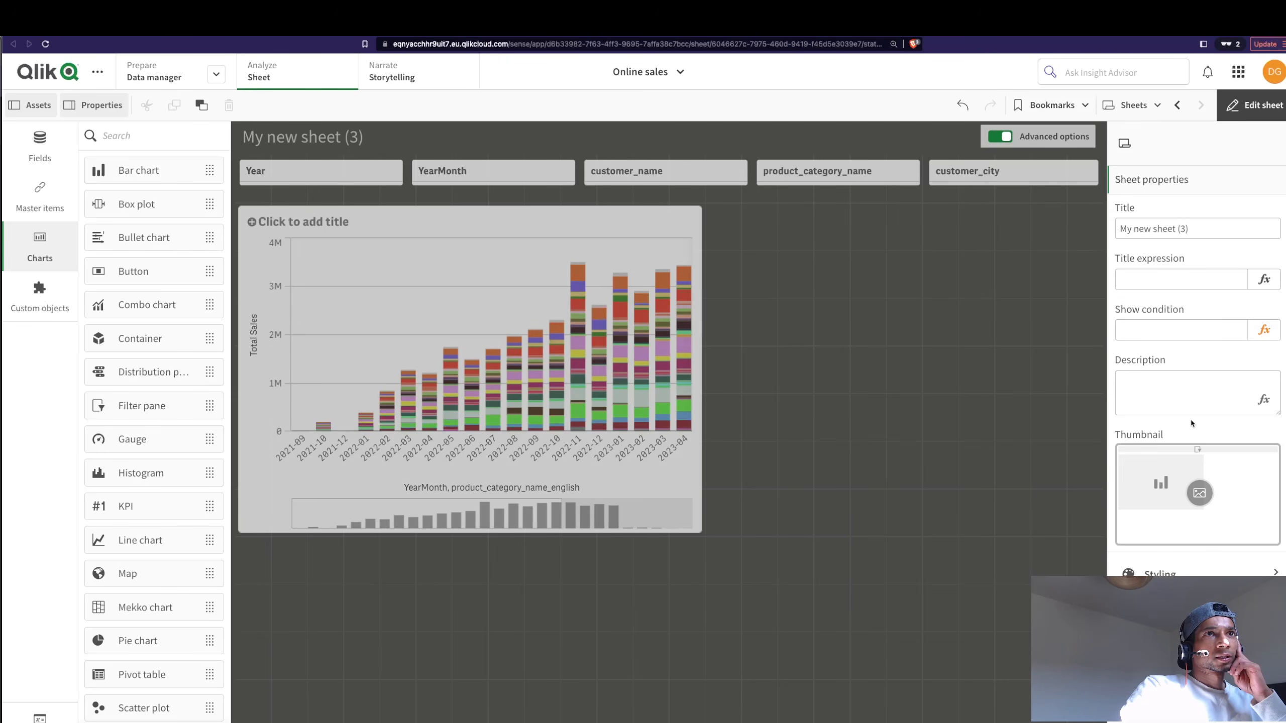
pyautogui.click(1252, 117)
pyautogui.click(1255, 114)
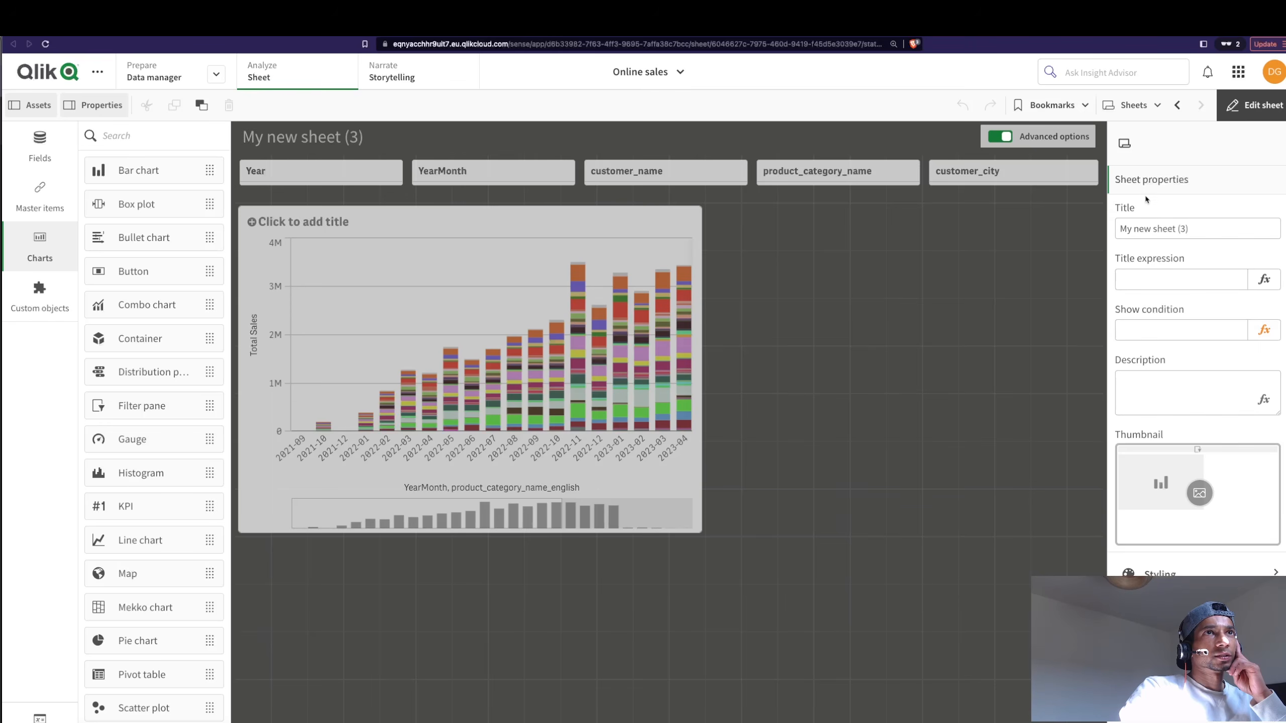
# In the sheet styling, set the background image to the coastal house photo from the in-app media library.
pyautogui.scroll(-3, 1190, 494)
pyautogui.click(1193, 455)
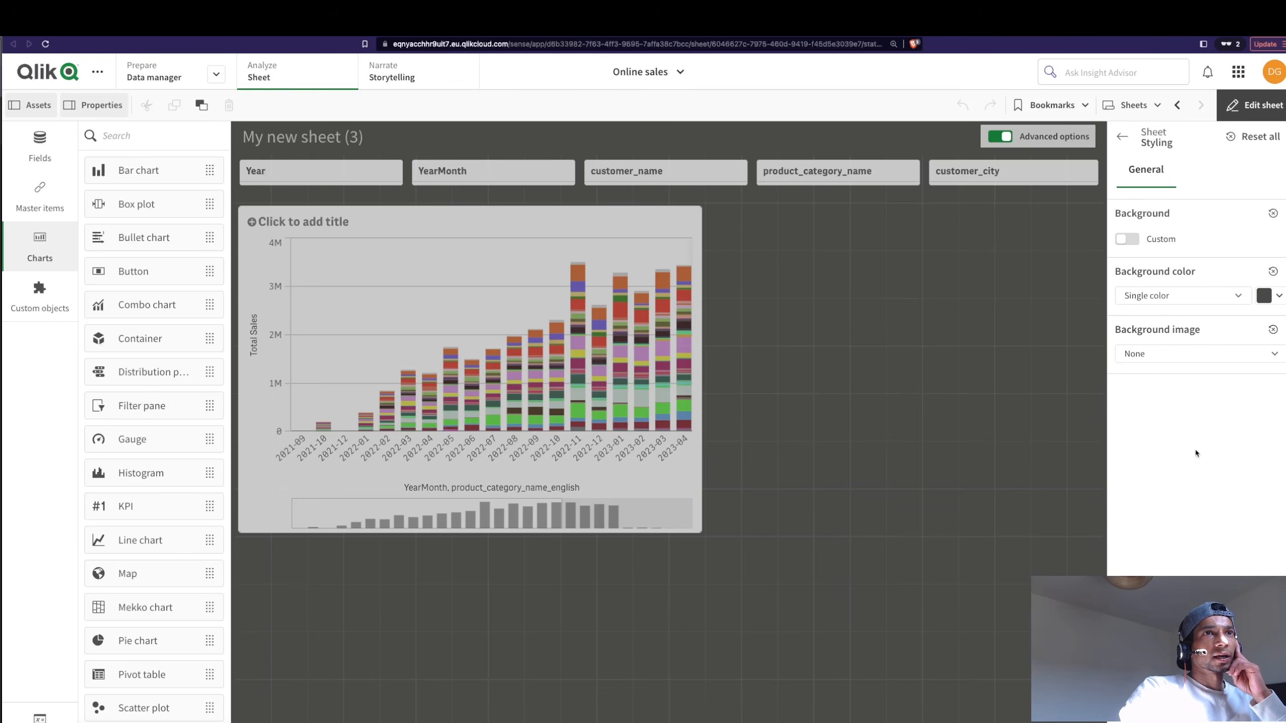
pyautogui.click(1204, 358)
pyautogui.click(1203, 397)
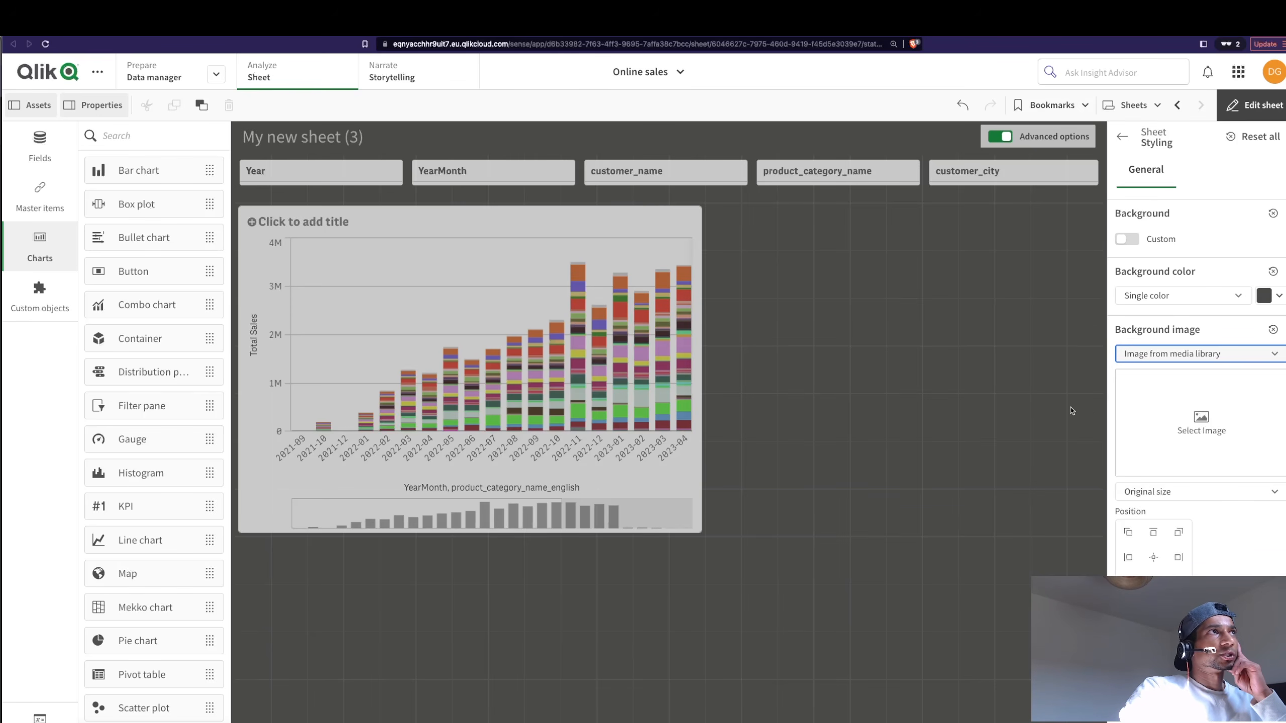
pyautogui.click(1201, 419)
pyautogui.click(157, 594)
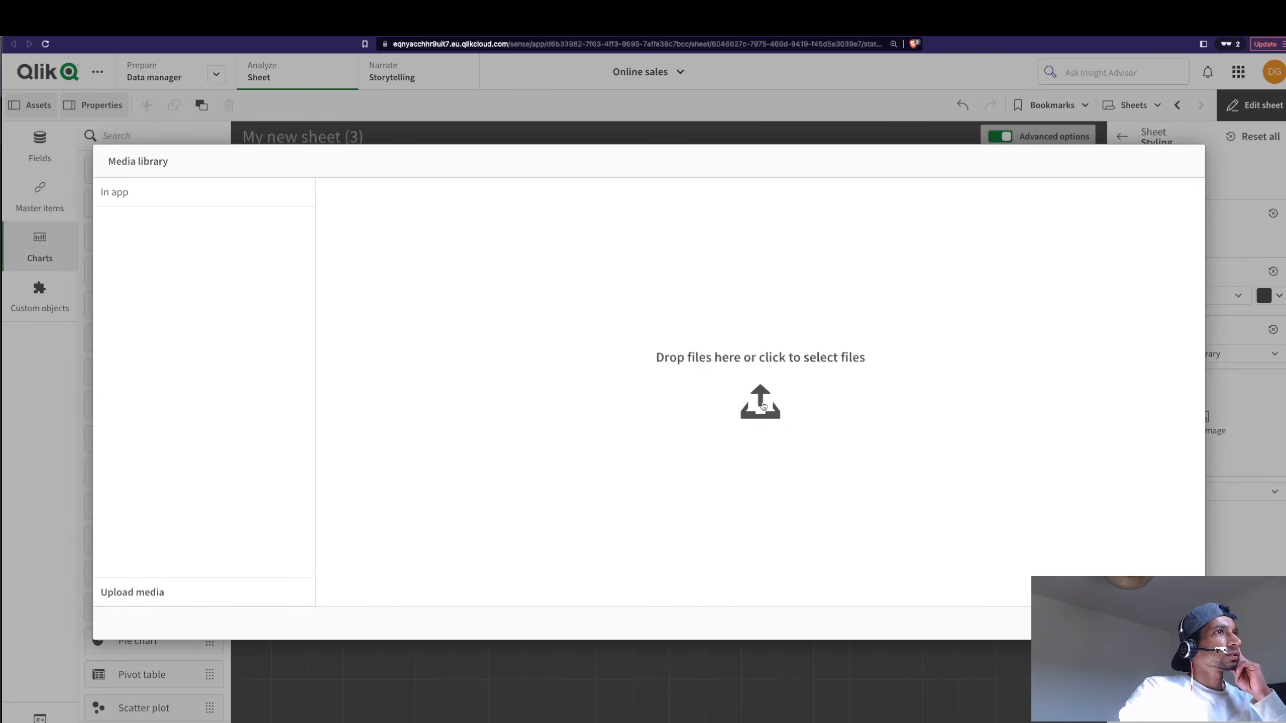
pyautogui.click(766, 410)
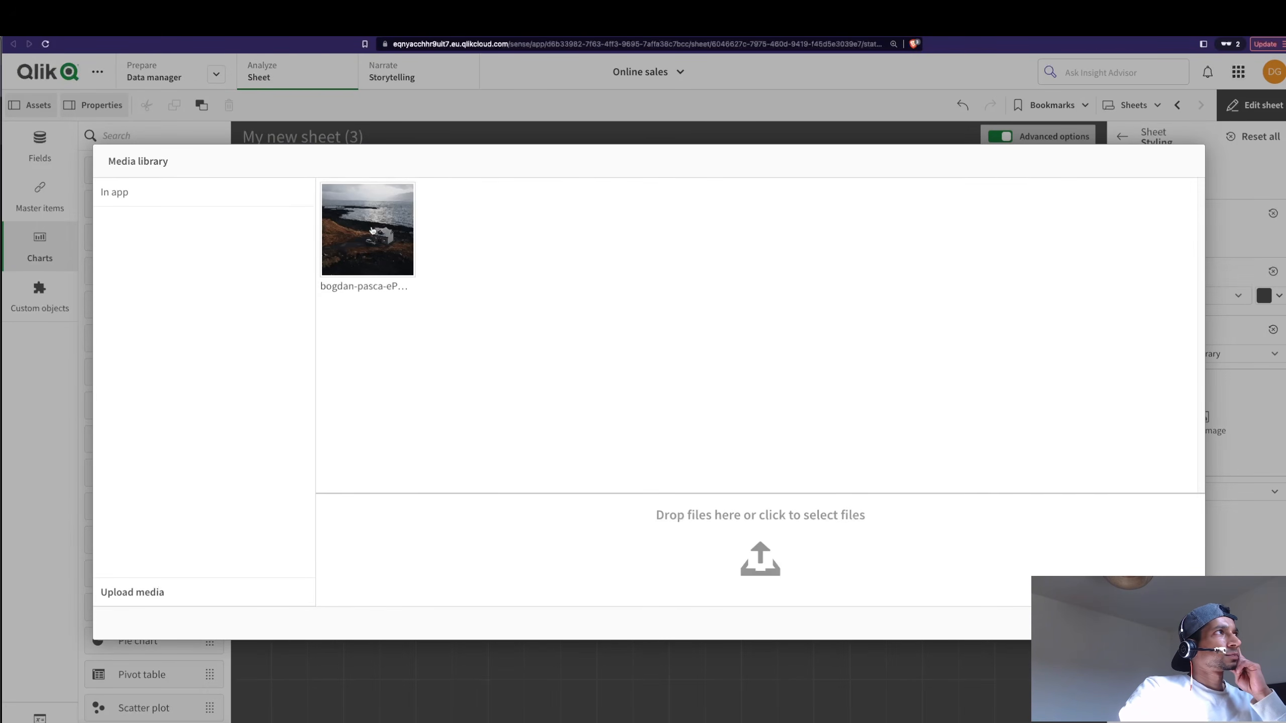
pyautogui.click(373, 237)
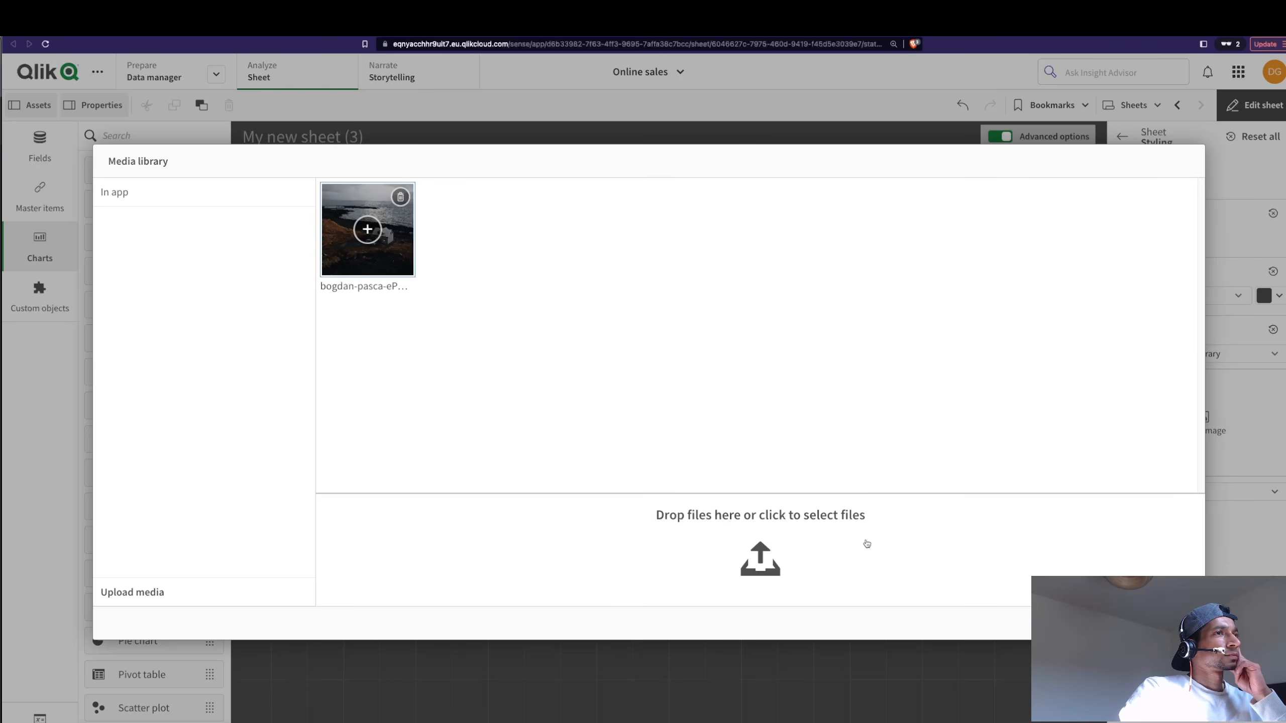
pyautogui.click(368, 230)
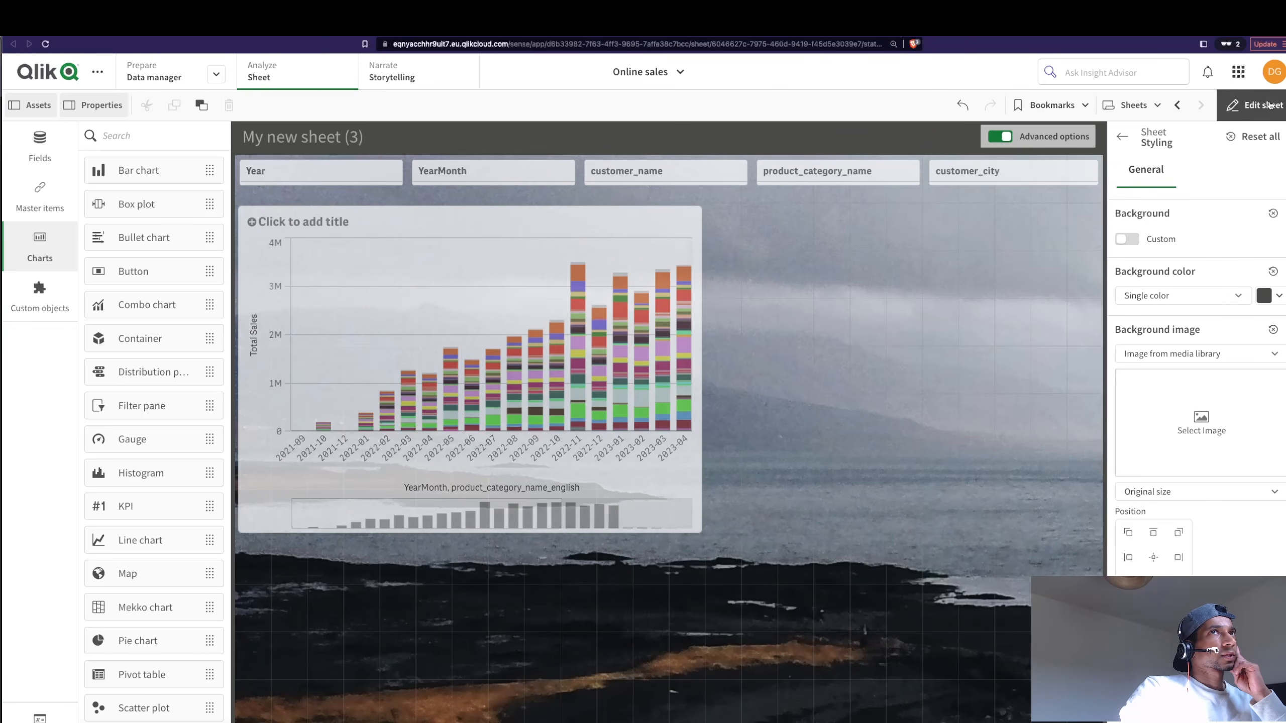
# Set the sheet's background image sizing to Always fit and preview the sheet outside edit mode.
pyautogui.click(1156, 488)
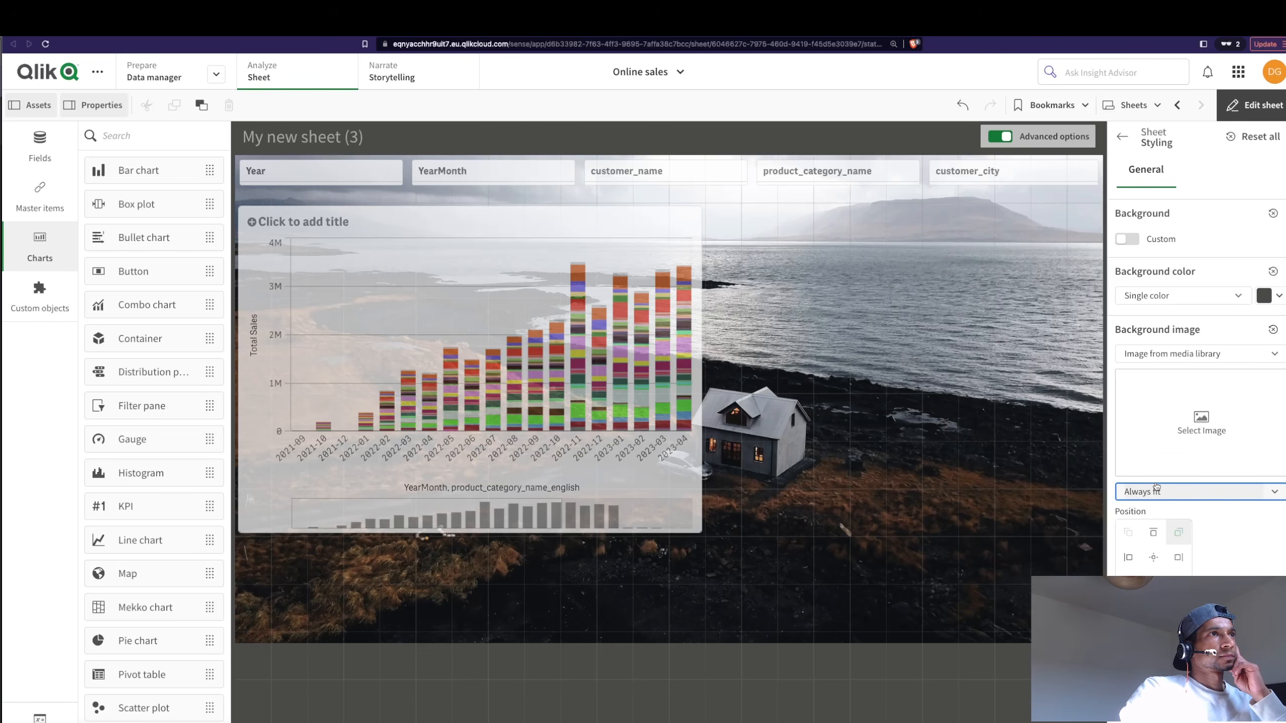
pyautogui.click(1260, 118)
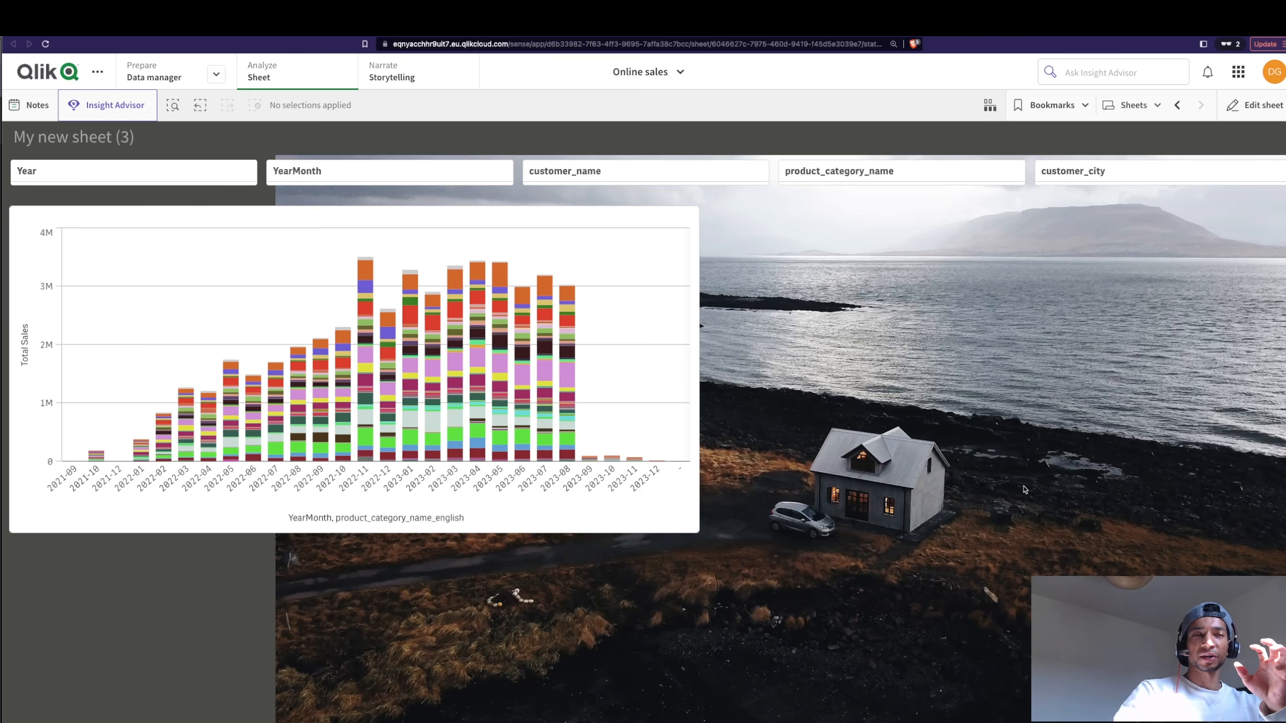
pyautogui.click(1257, 102)
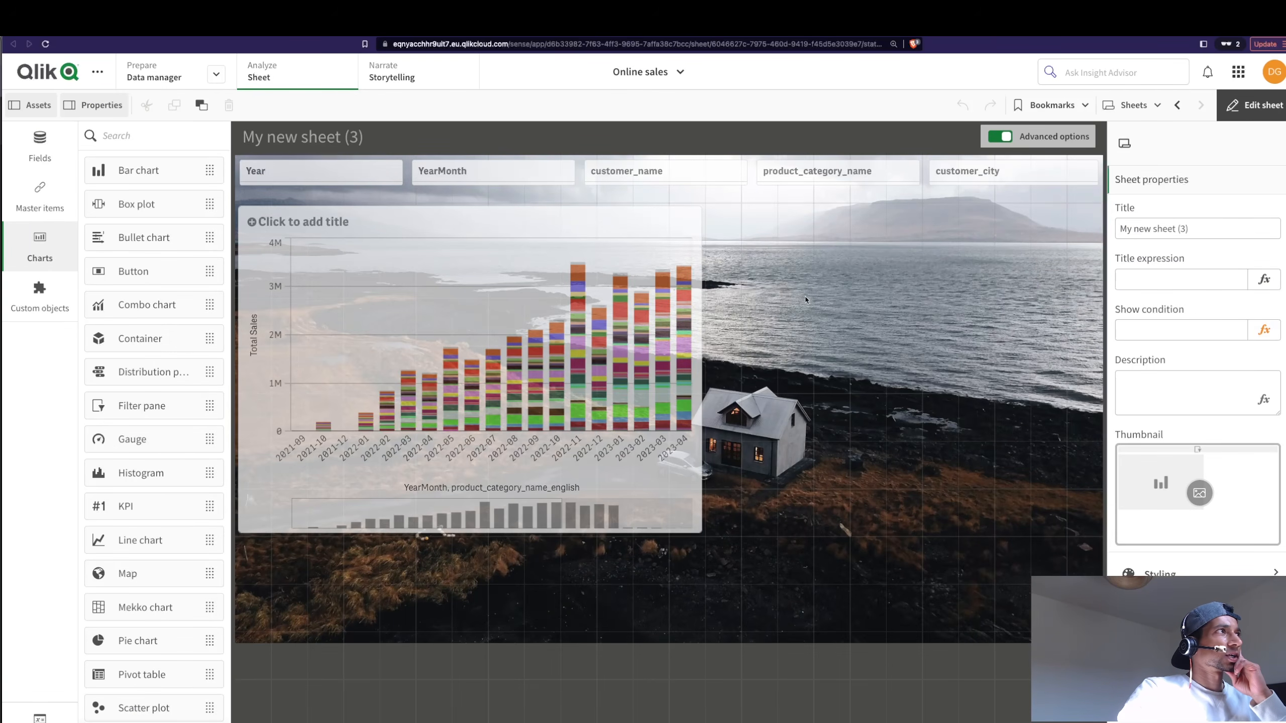
pyautogui.click(1259, 106)
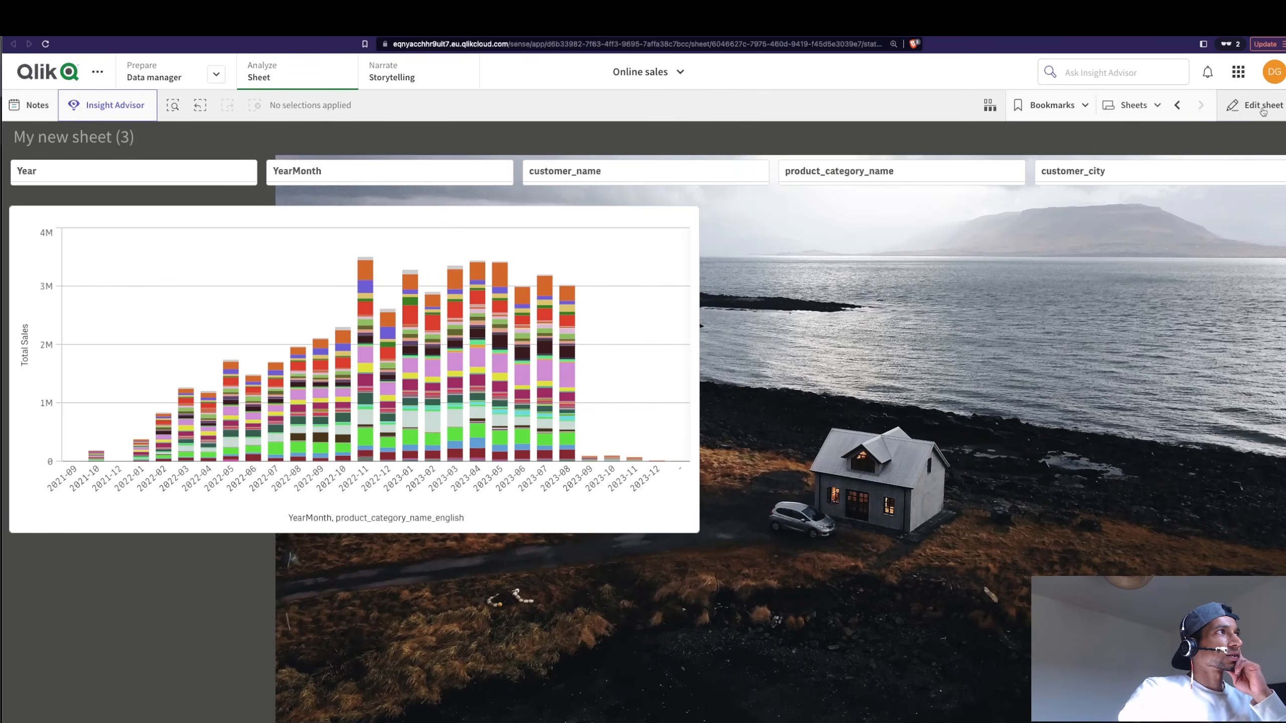
pyautogui.click(1263, 110)
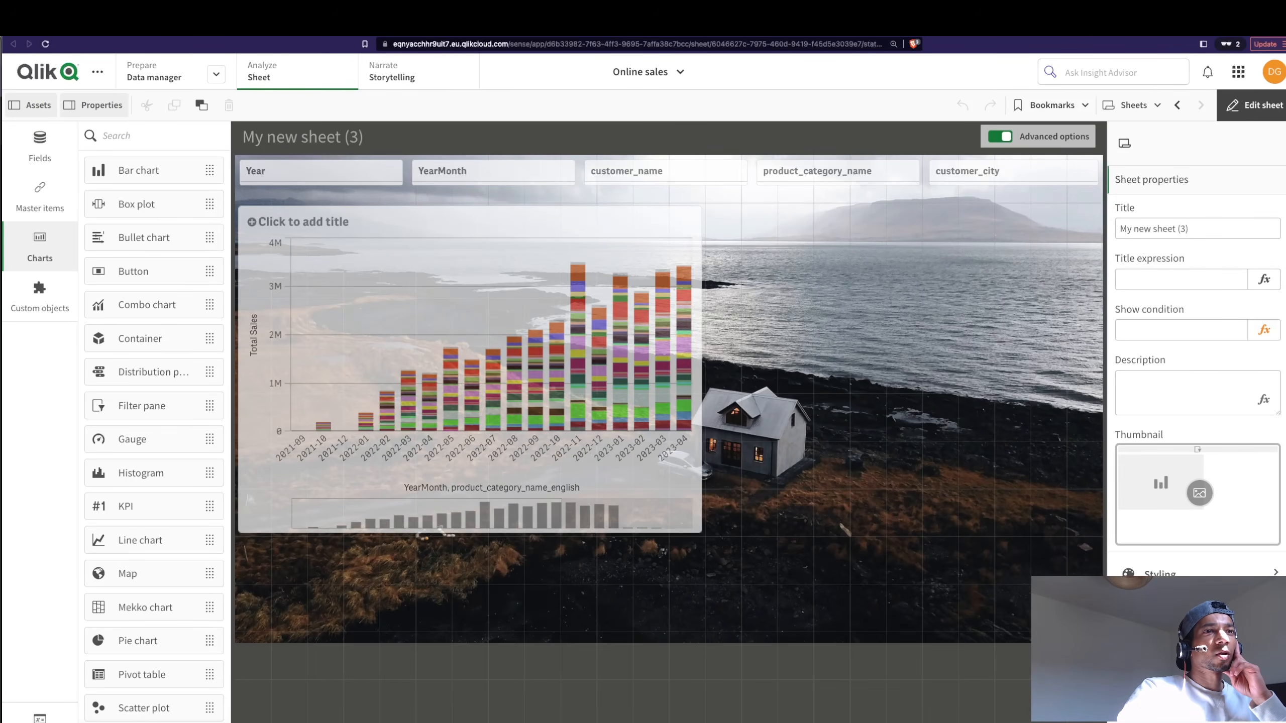
# Remove the coastal house photo from the sheet's background and leave the sheet styling.
pyautogui.click(1170, 575)
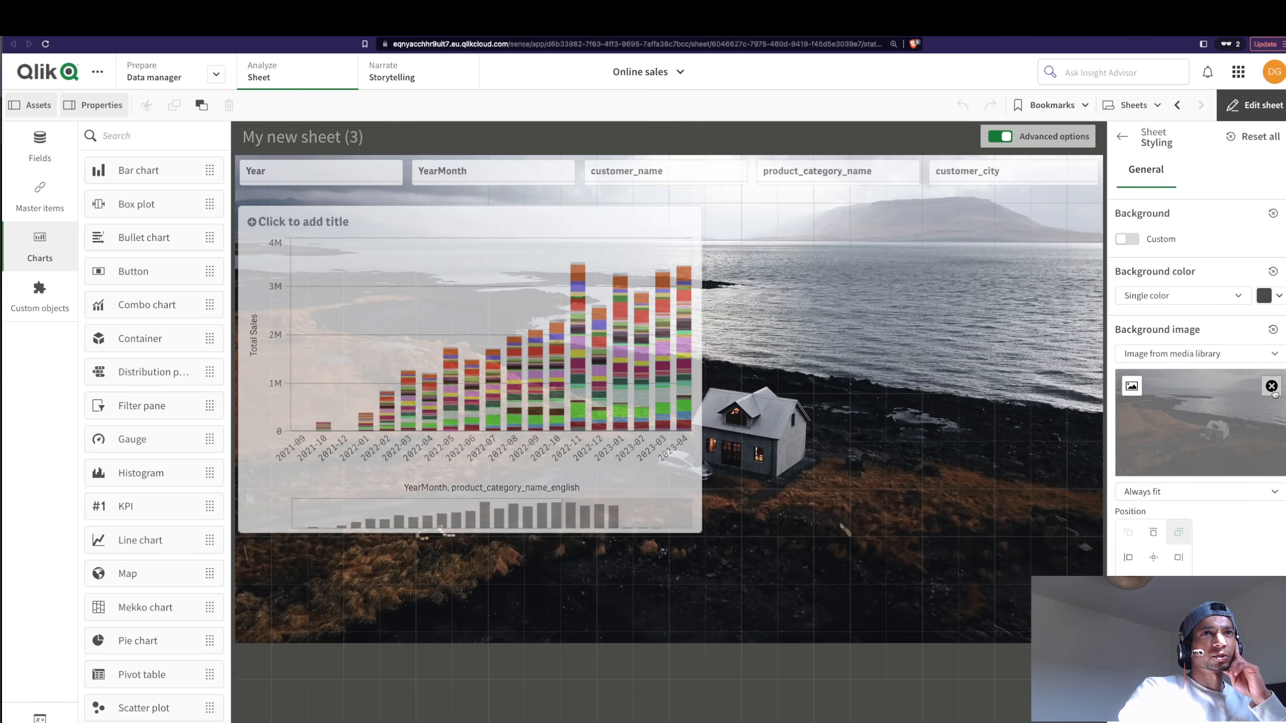
pyautogui.click(1272, 387)
pyautogui.click(913, 443)
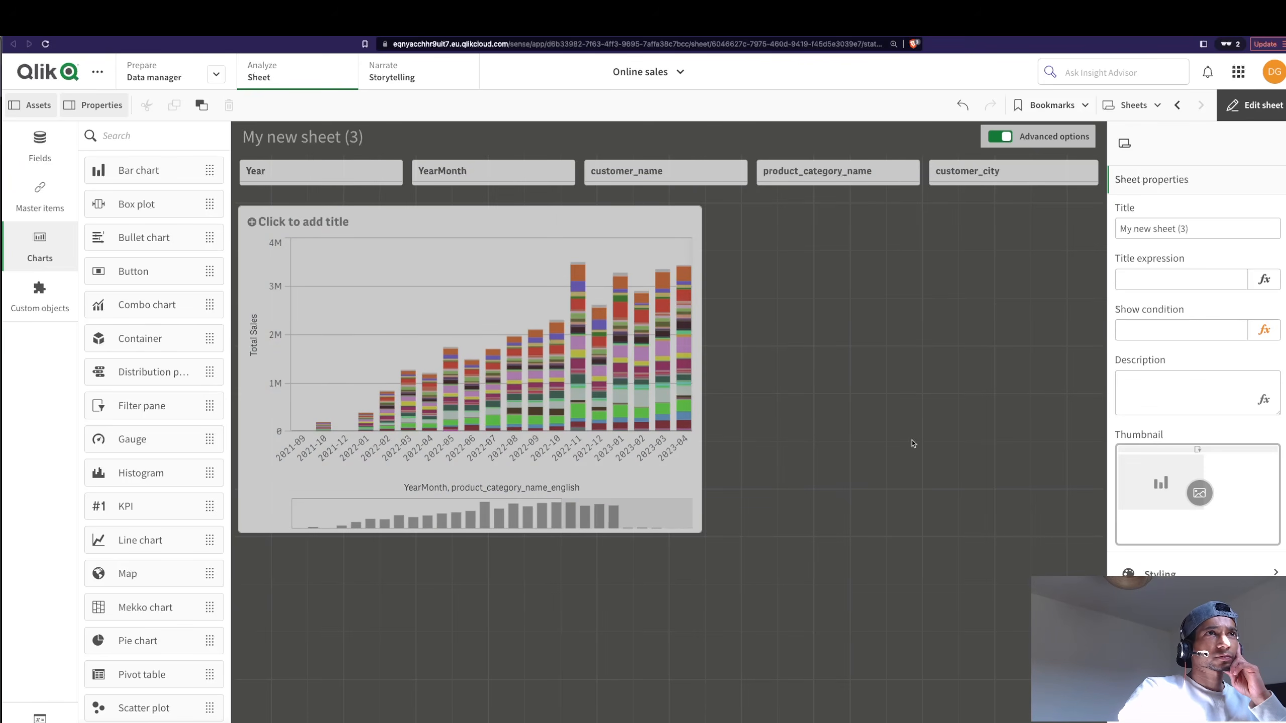
# In the bar chart's styling, set the title font to American Typewriter, serif and the title color to #006580.
pyautogui.click(476, 225)
pyautogui.click(877, 400)
pyautogui.click(633, 396)
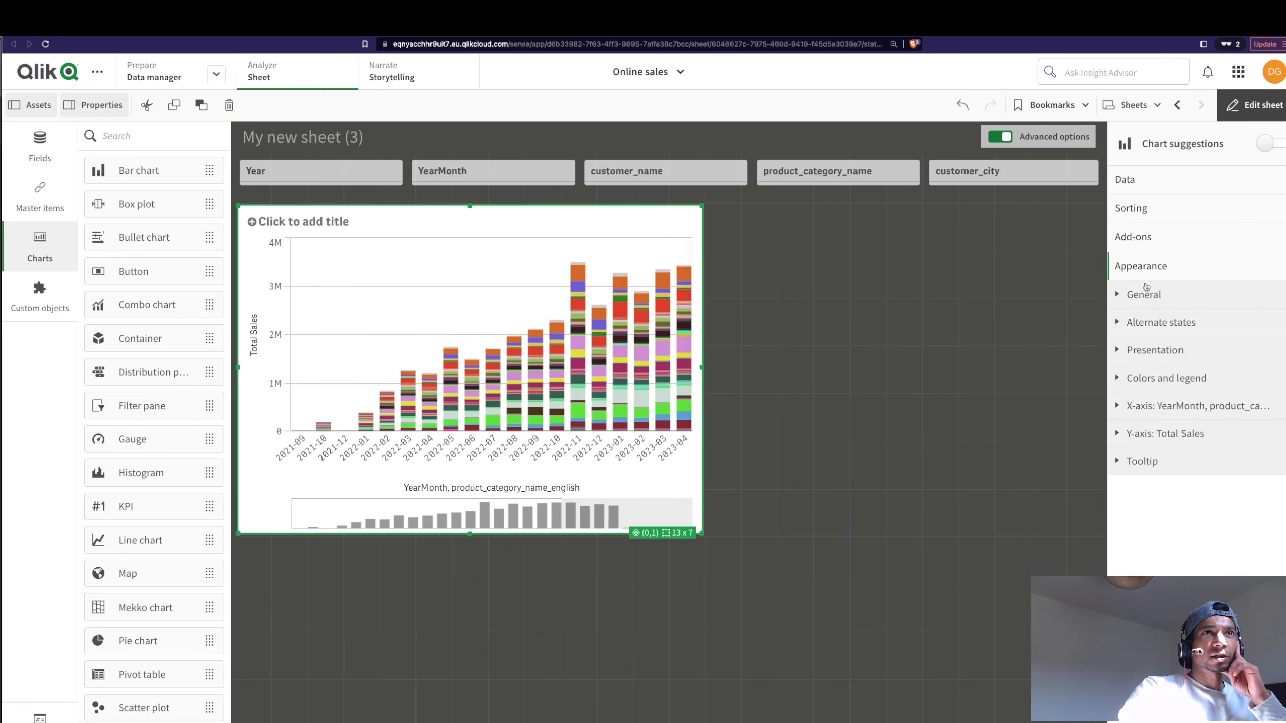
pyautogui.click(1148, 299)
pyautogui.click(1148, 299)
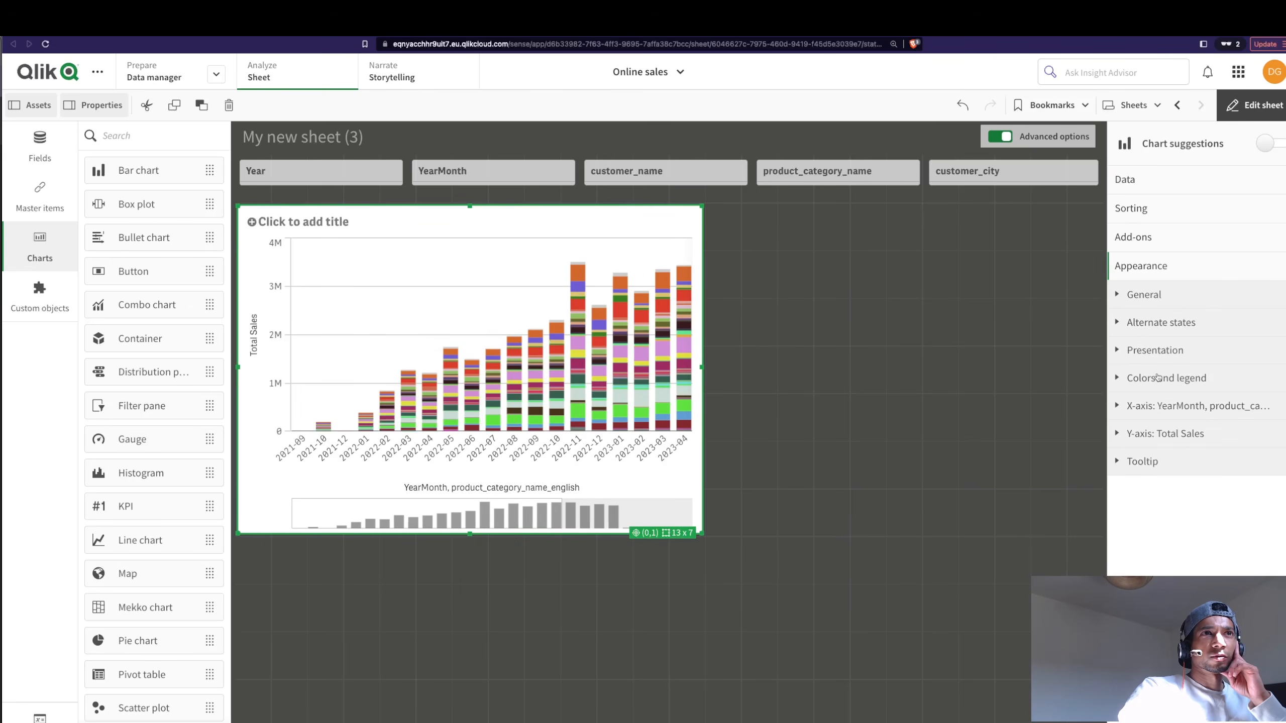
pyautogui.click(1166, 350)
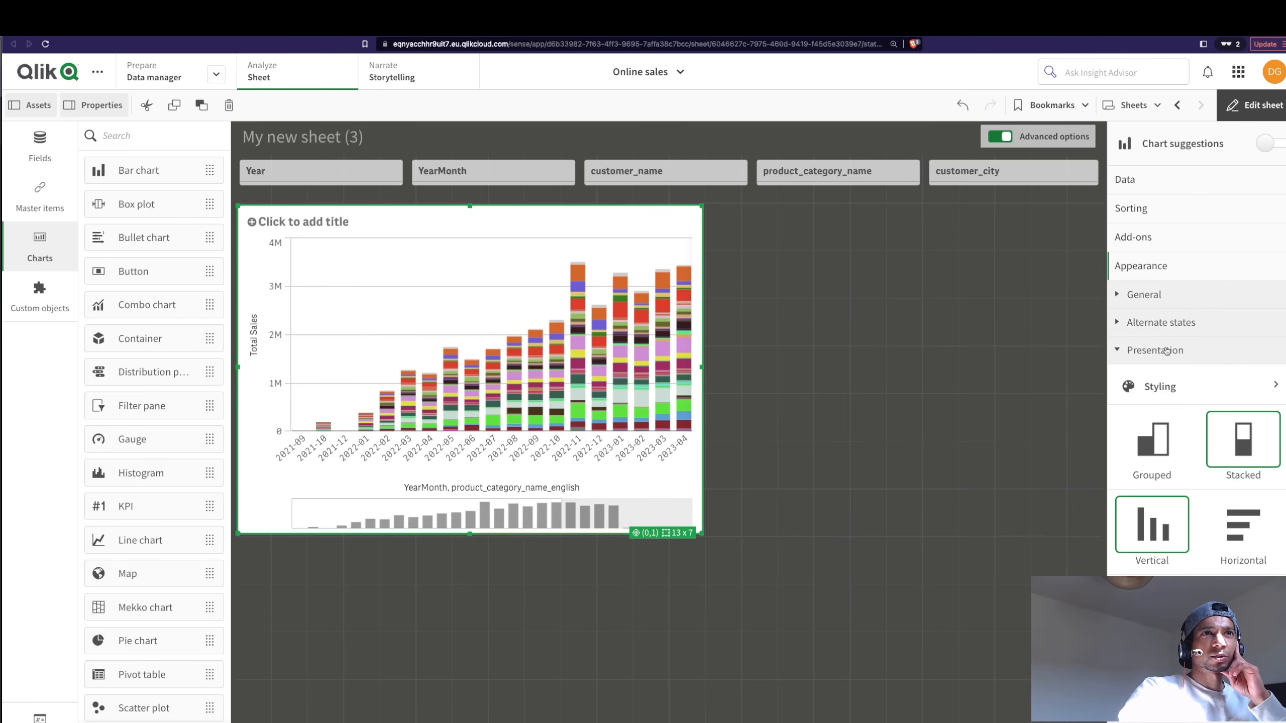
pyautogui.click(1160, 389)
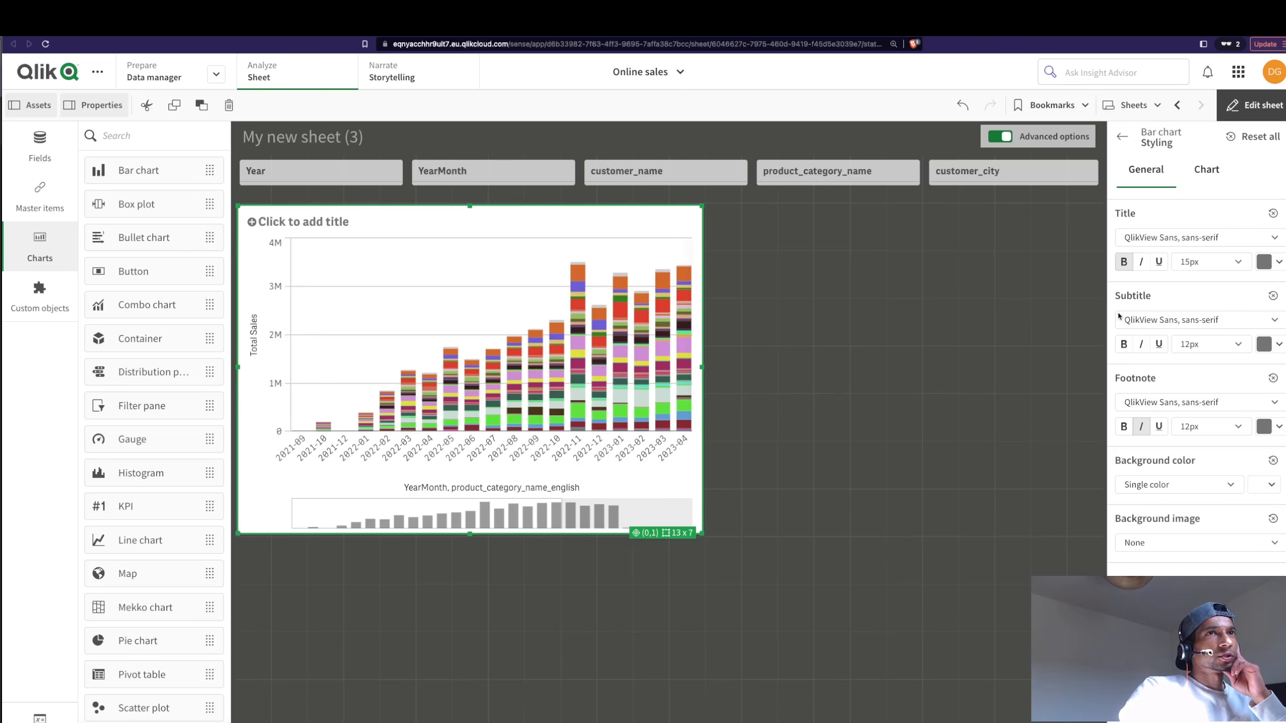
pyautogui.click(1205, 239)
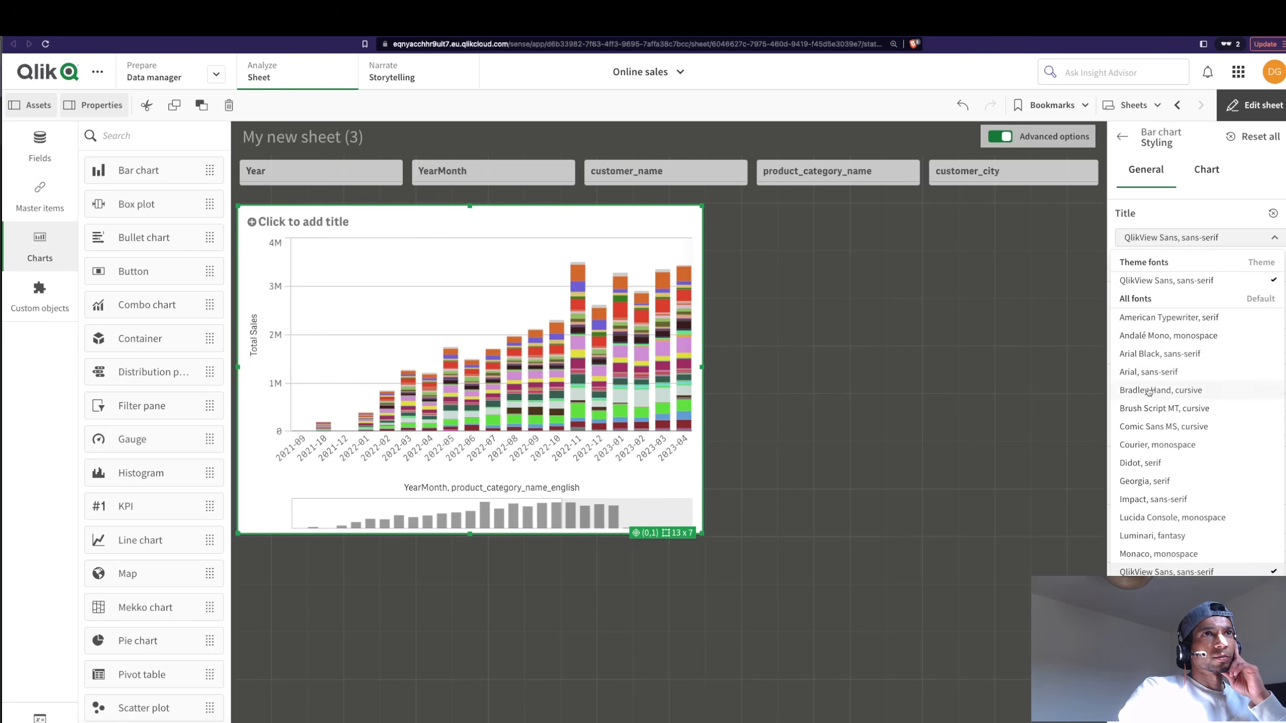
pyautogui.click(1168, 318)
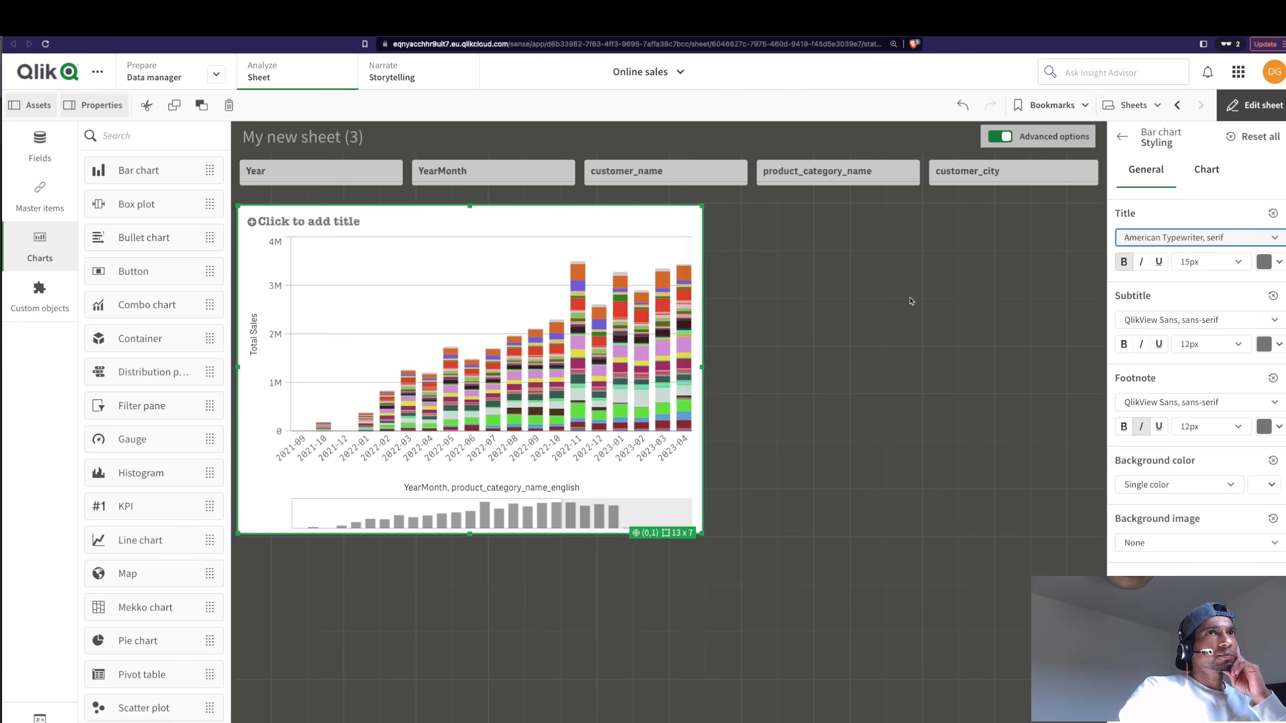
pyautogui.click(1266, 261)
pyautogui.click(1258, 459)
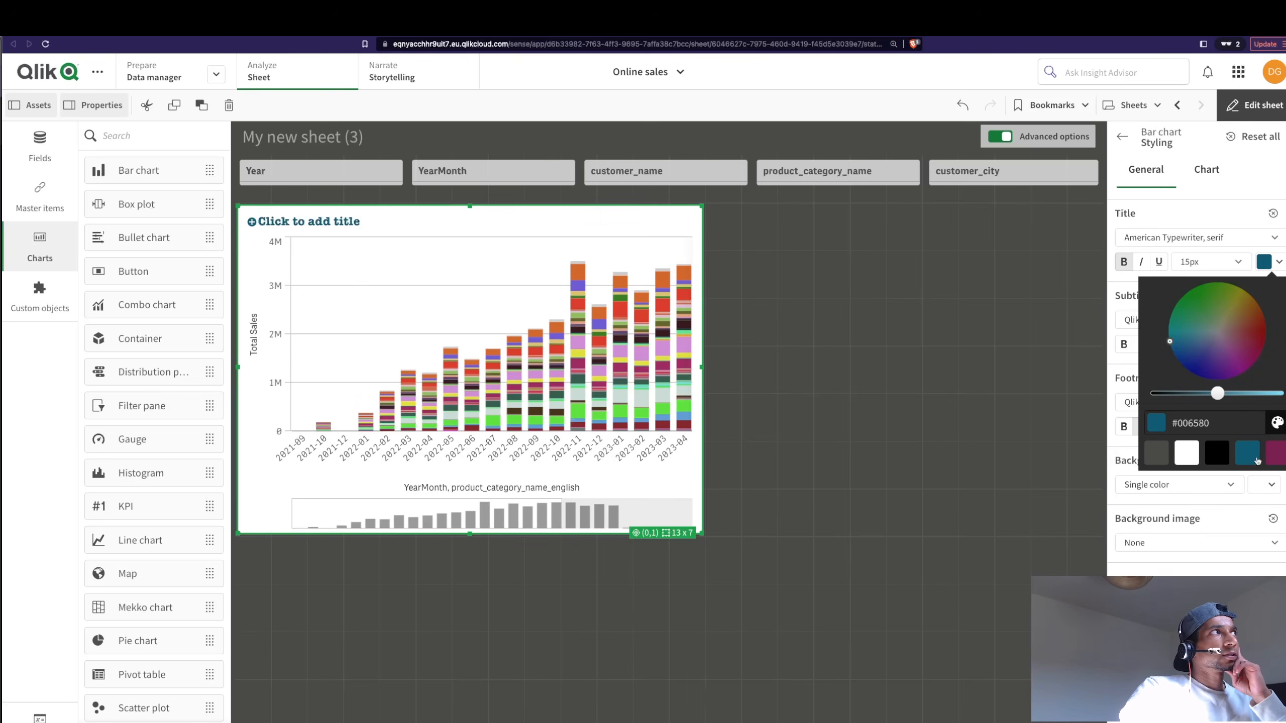
pyautogui.click(1221, 220)
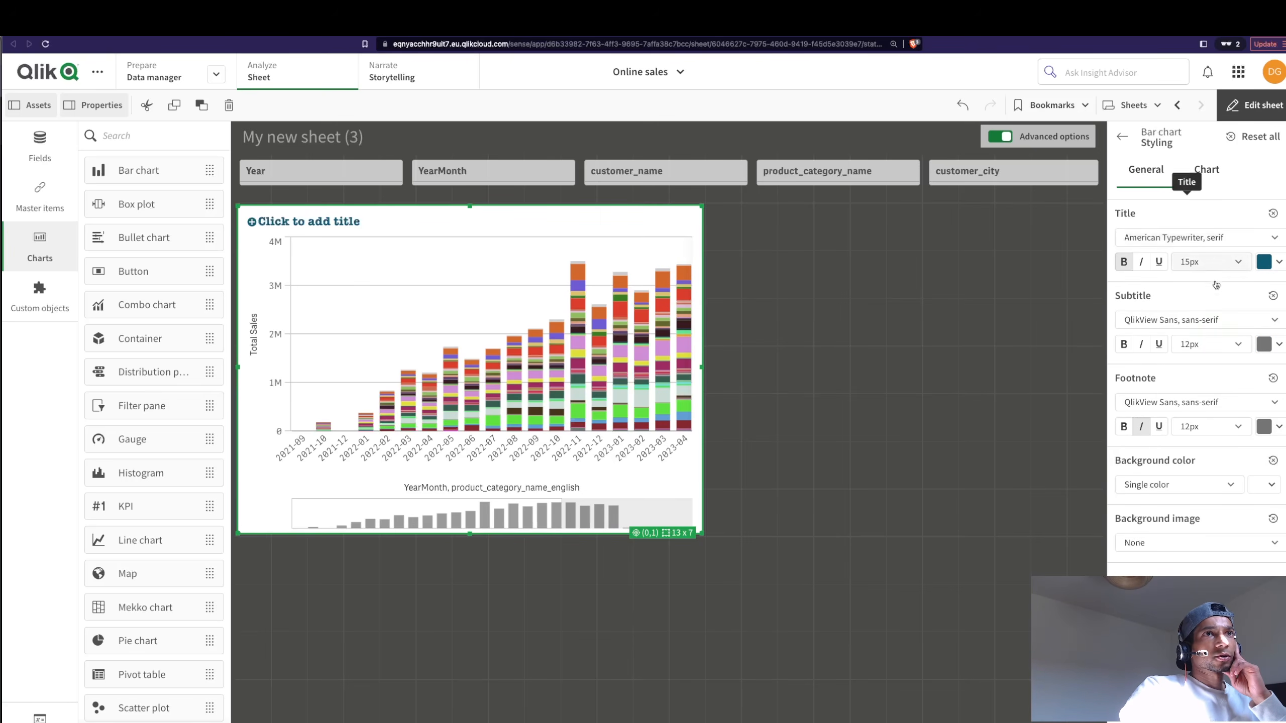
# Set the bar chart's single background color to black and leave its styling settings.
pyautogui.click(1192, 541)
pyautogui.click(1262, 489)
pyautogui.click(1266, 488)
pyautogui.click(1156, 608)
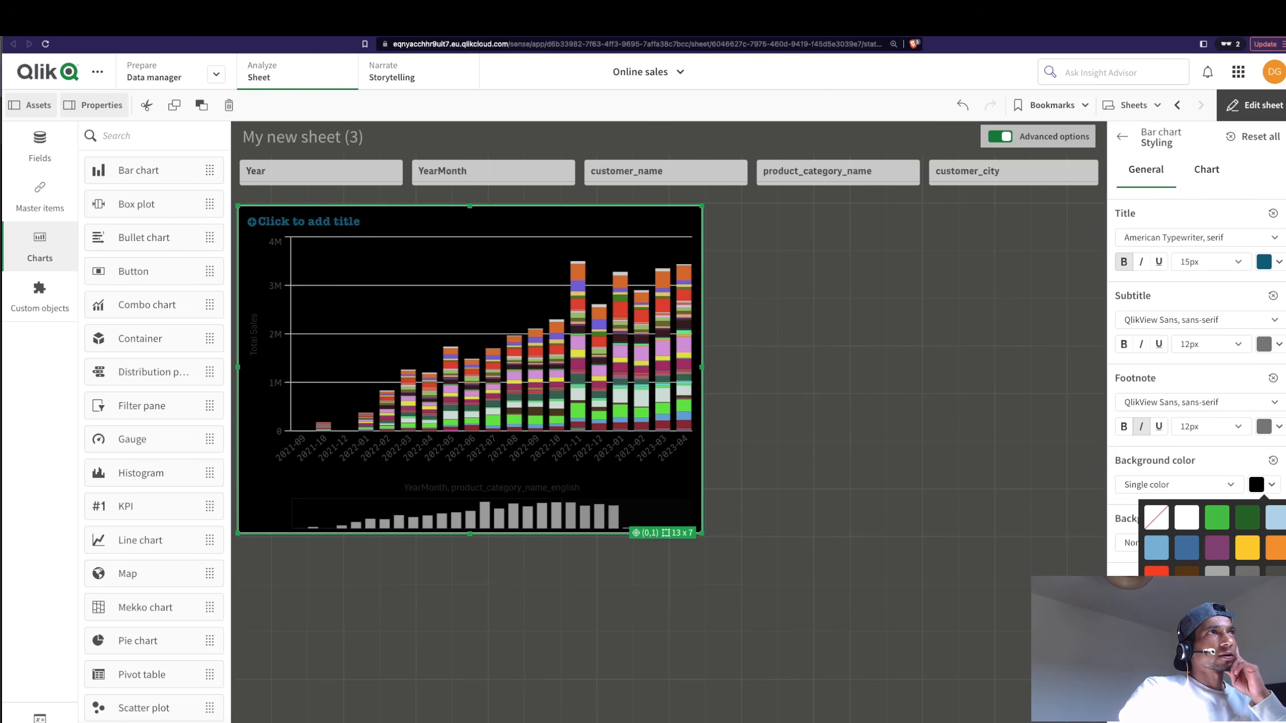
pyautogui.click(747, 538)
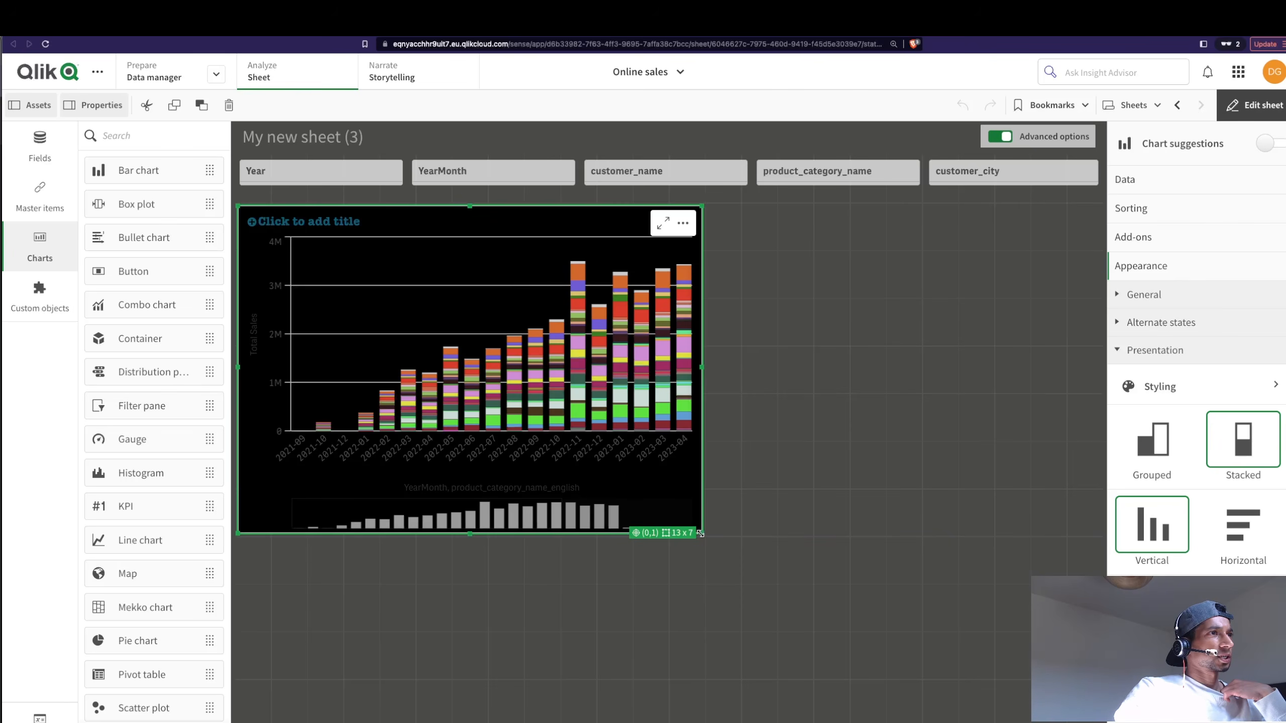
# Shrink the bar chart to 12 x 6 grid cells and reopen its styling settings.
pyautogui.moveTo(701, 533); pyautogui.dragTo(665, 486)
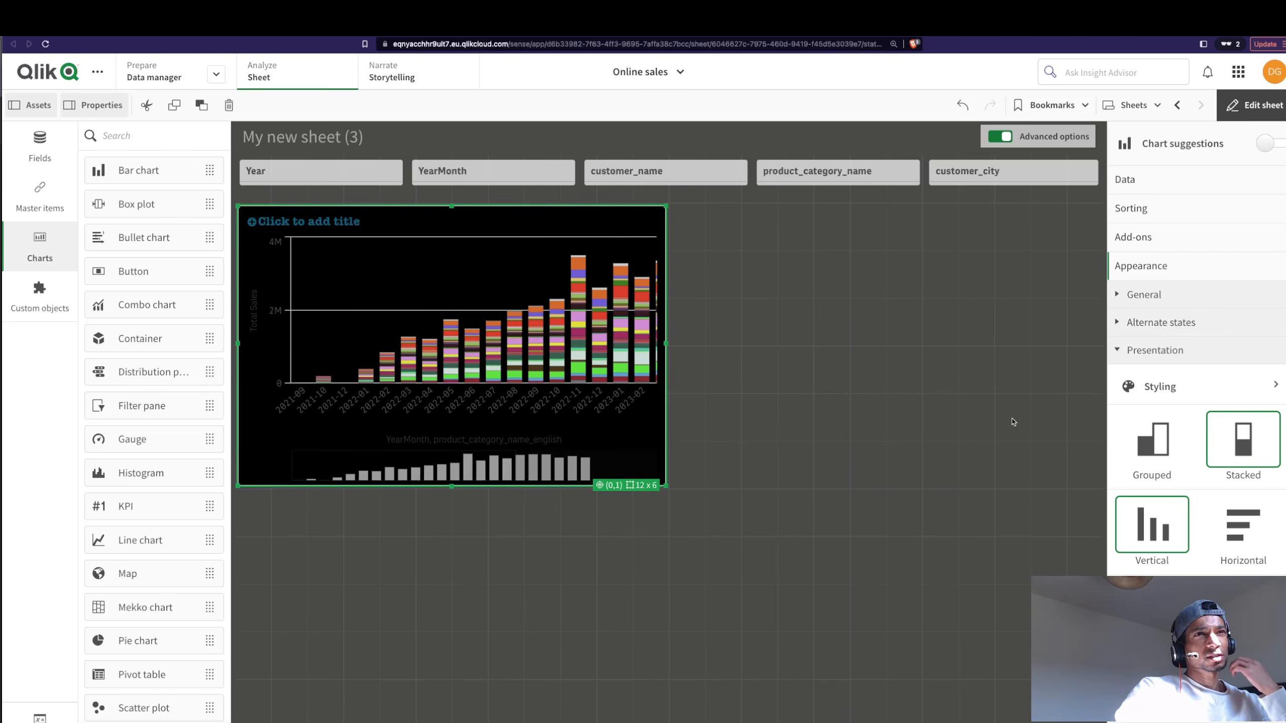
pyautogui.scroll(-3, 1153, 446)
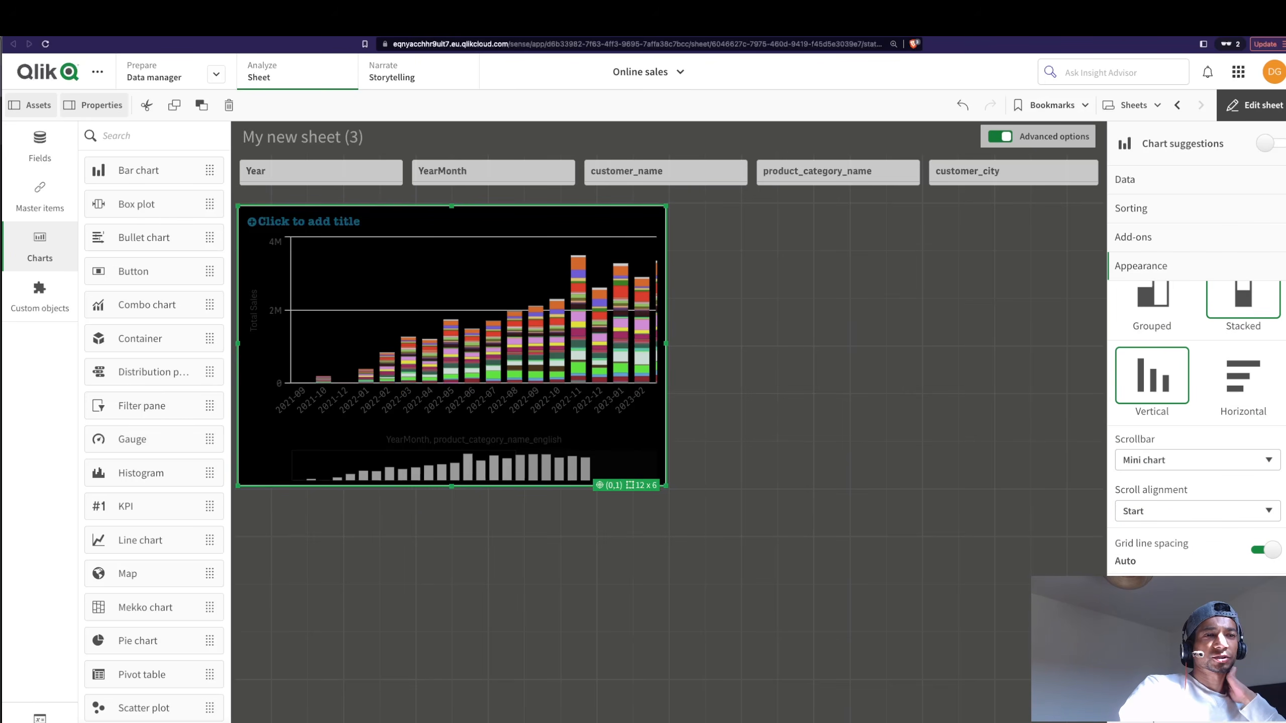
pyautogui.scroll(3, 1165, 406)
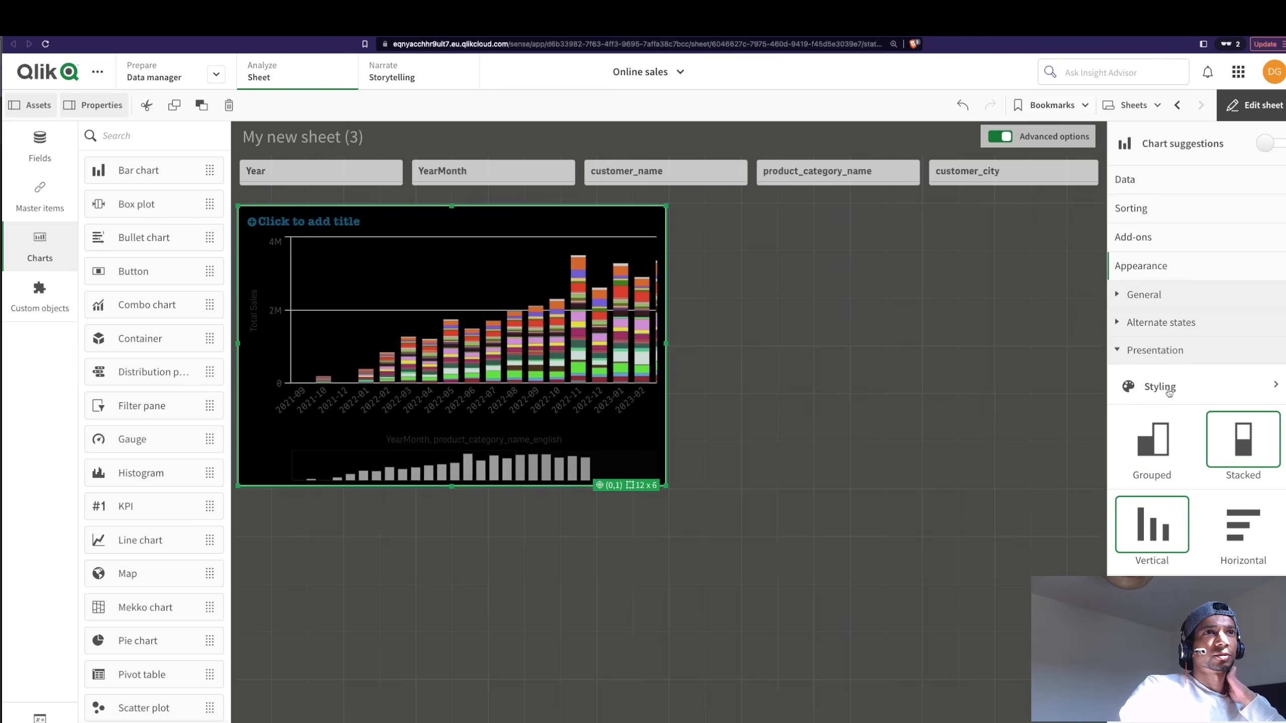
pyautogui.click(1173, 388)
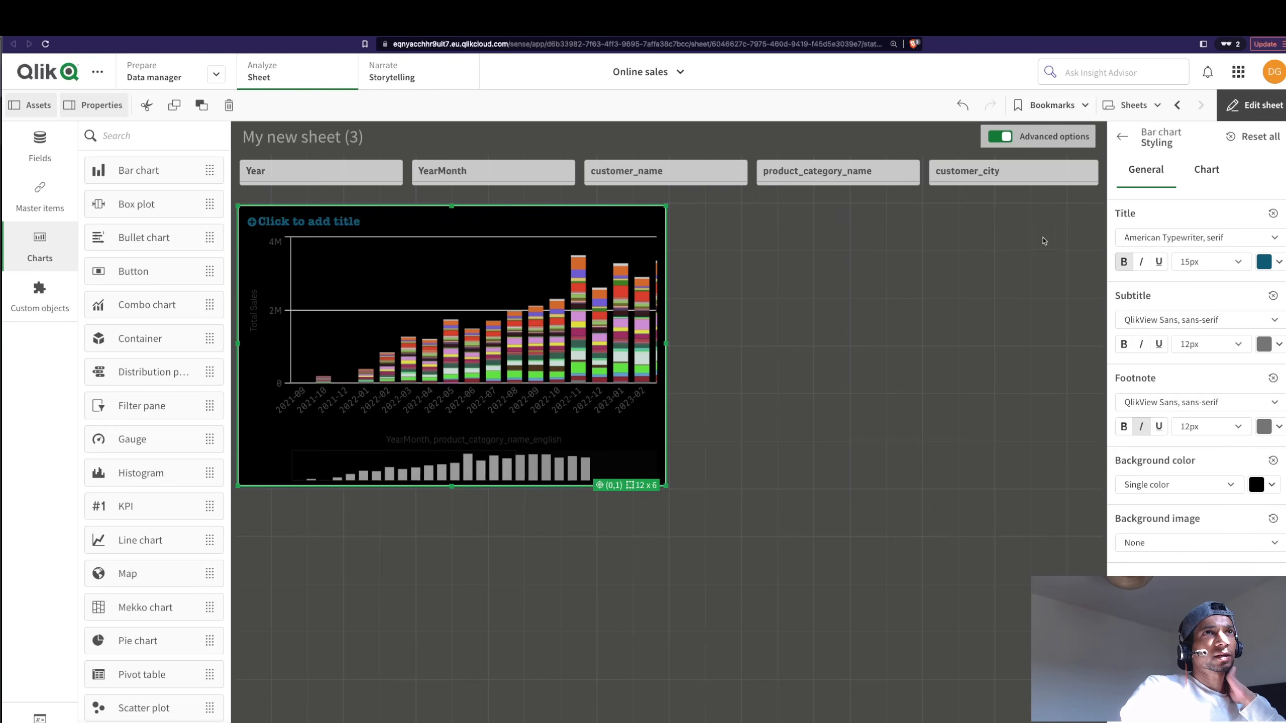
# In the bar chart's chart styling, set the bar width to 0.73 and give the bars a small white (#ffffff) outline.
pyautogui.click(1207, 174)
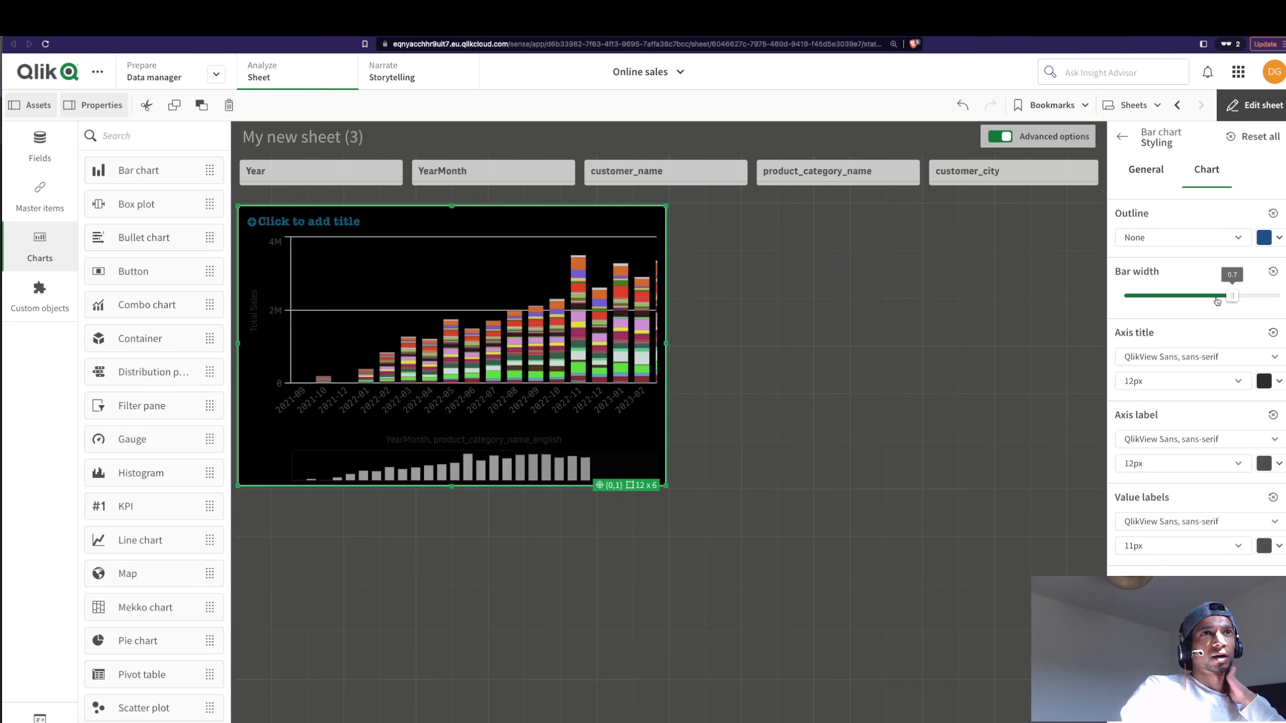
pyautogui.moveTo(1232, 296)
pyautogui.mouseDown()
pyautogui.moveTo(1172, 297)
pyautogui.moveTo(1236, 296)
pyautogui.mouseUp()
pyautogui.click(1233, 239)
pyautogui.click(1155, 281)
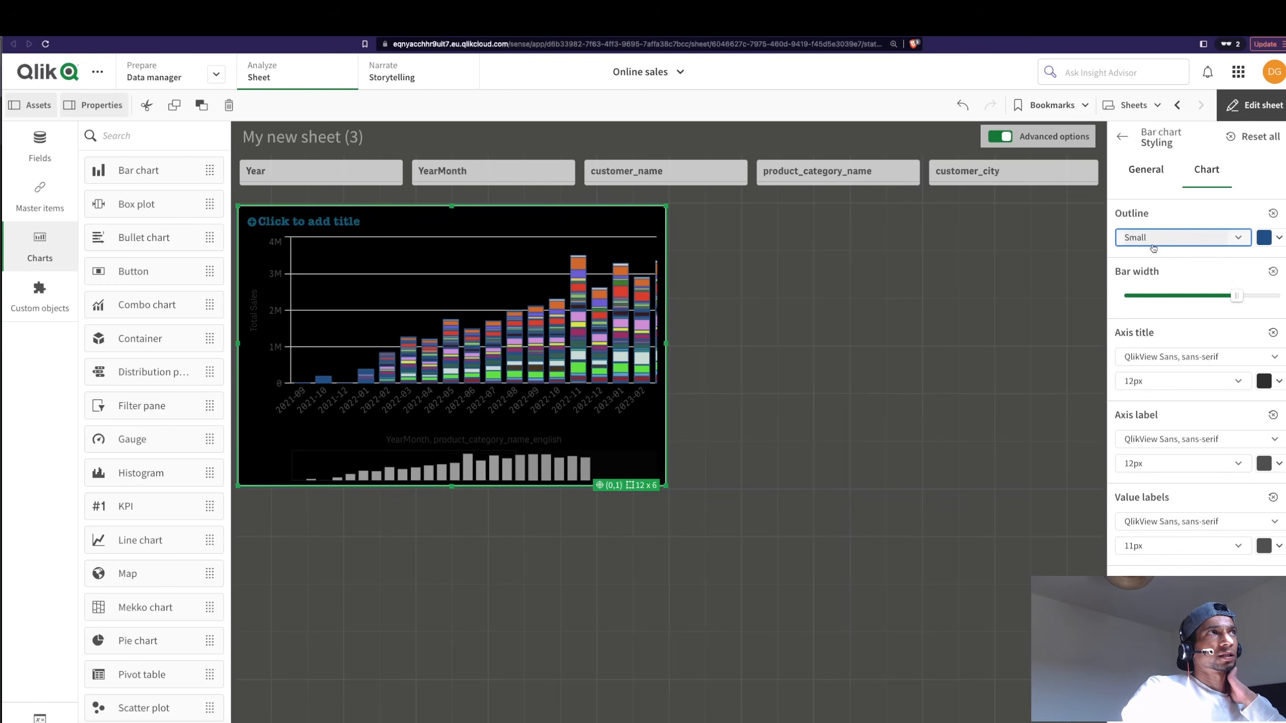
pyautogui.click(1263, 238)
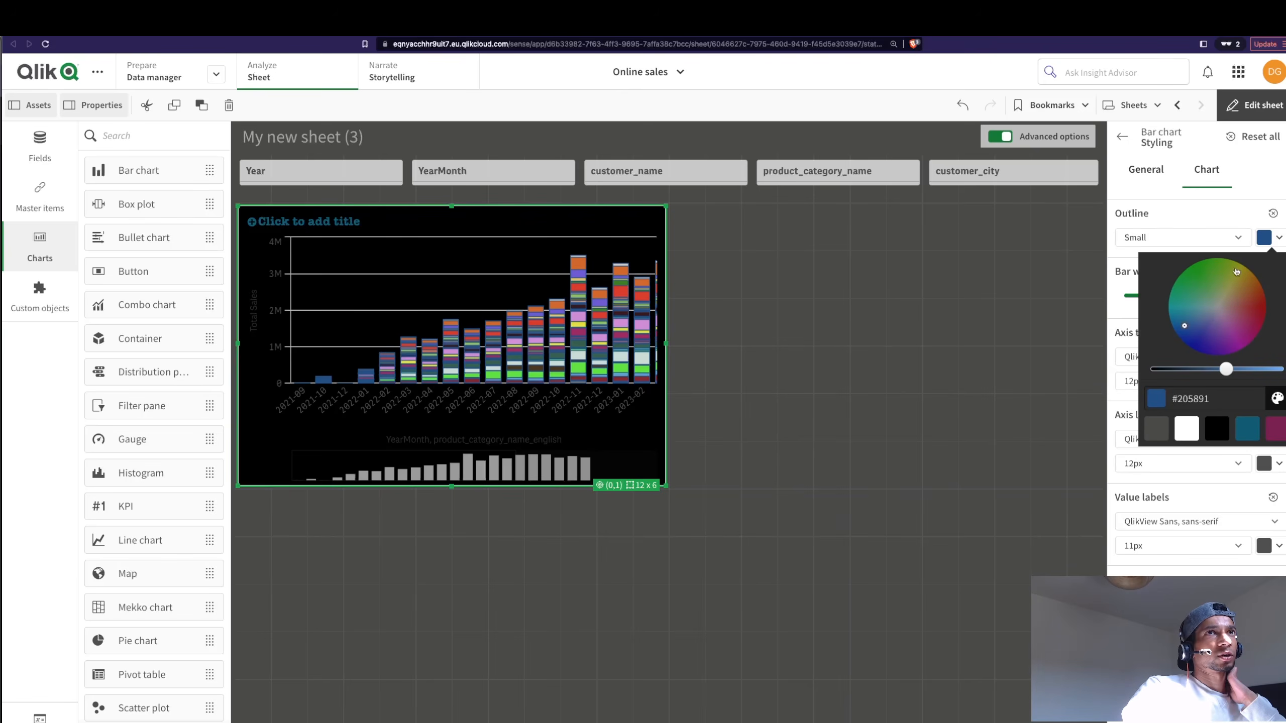
pyautogui.click(1186, 431)
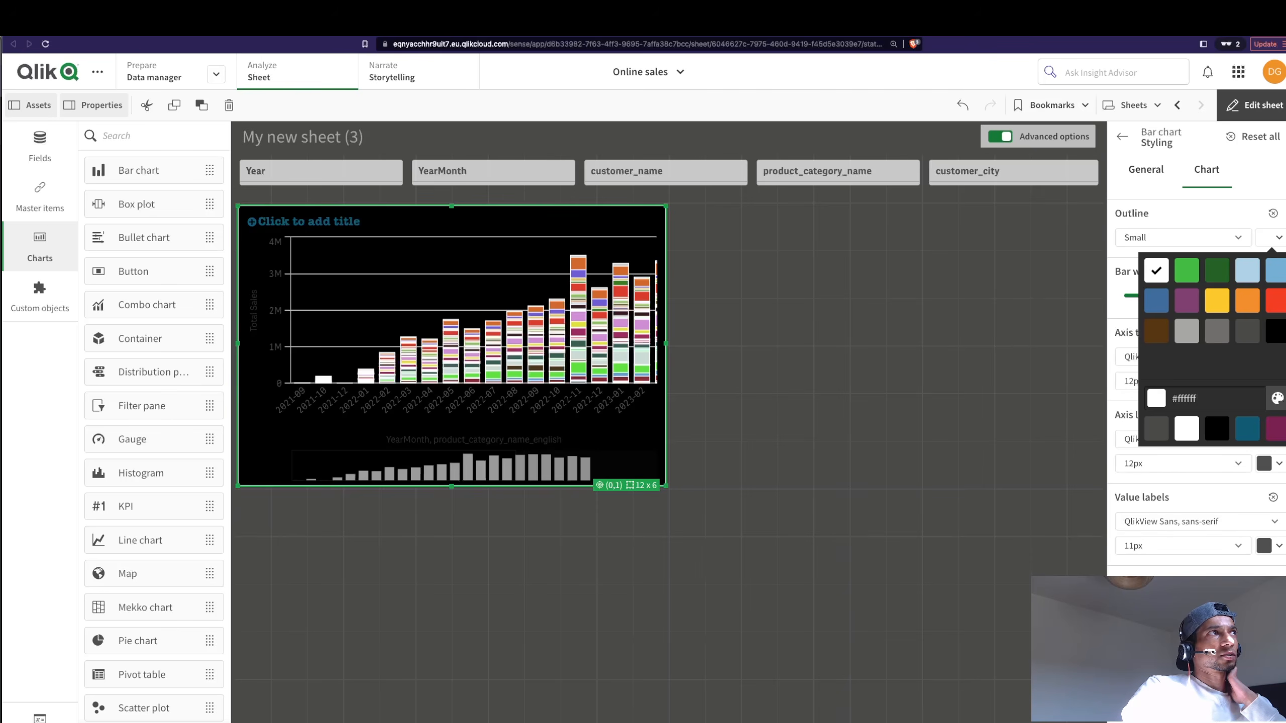
pyautogui.click(1182, 593)
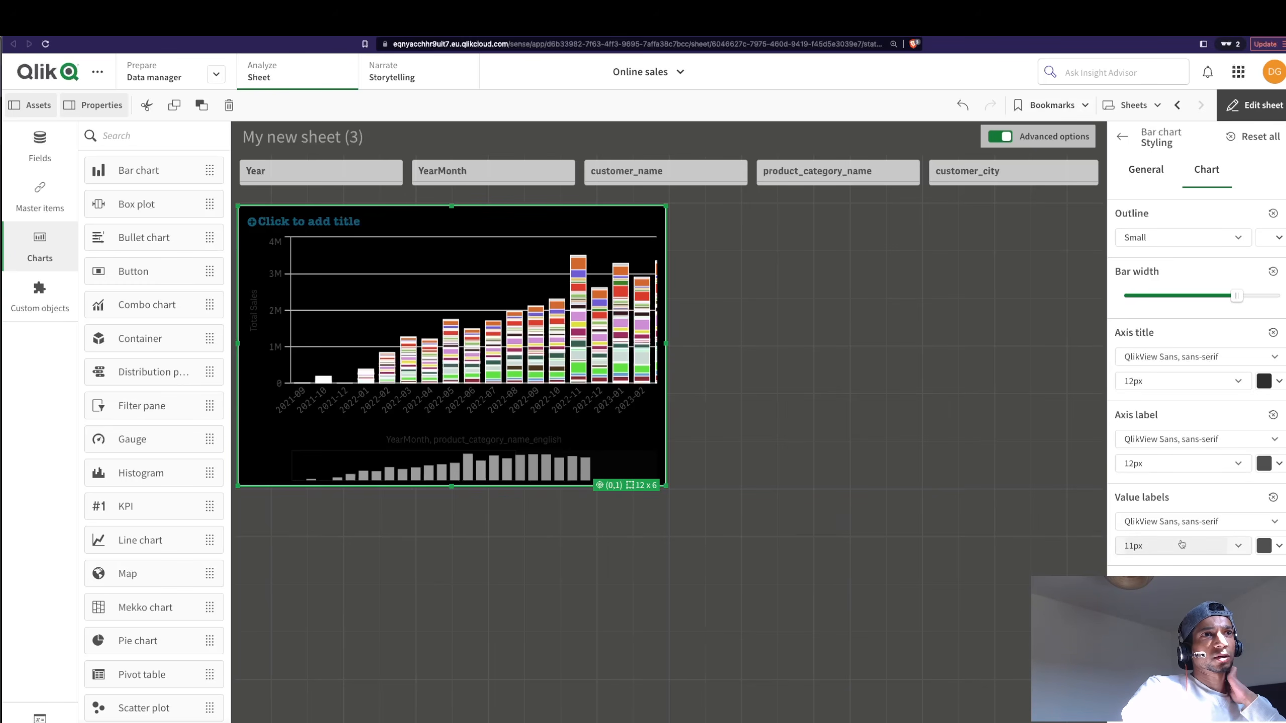
# Set the bar chart's axis label and value label colors to white and leave its styling settings.
pyautogui.click(1270, 469)
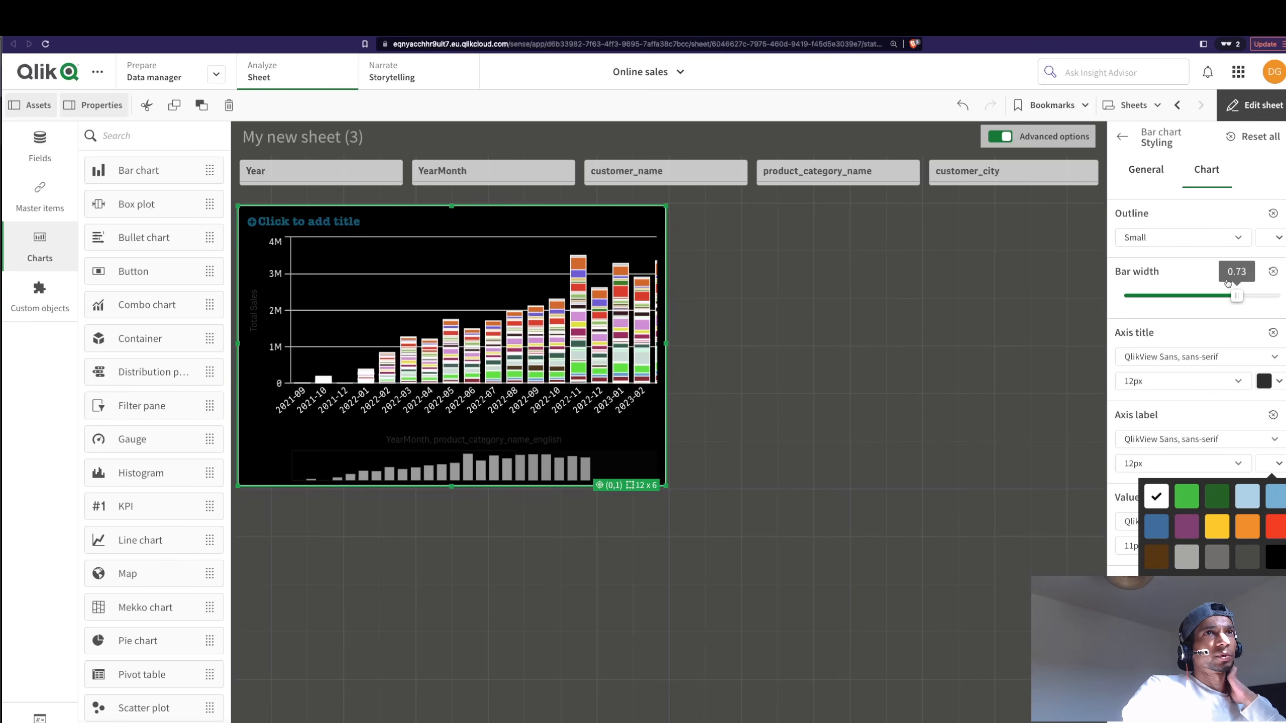
pyautogui.click(1210, 260)
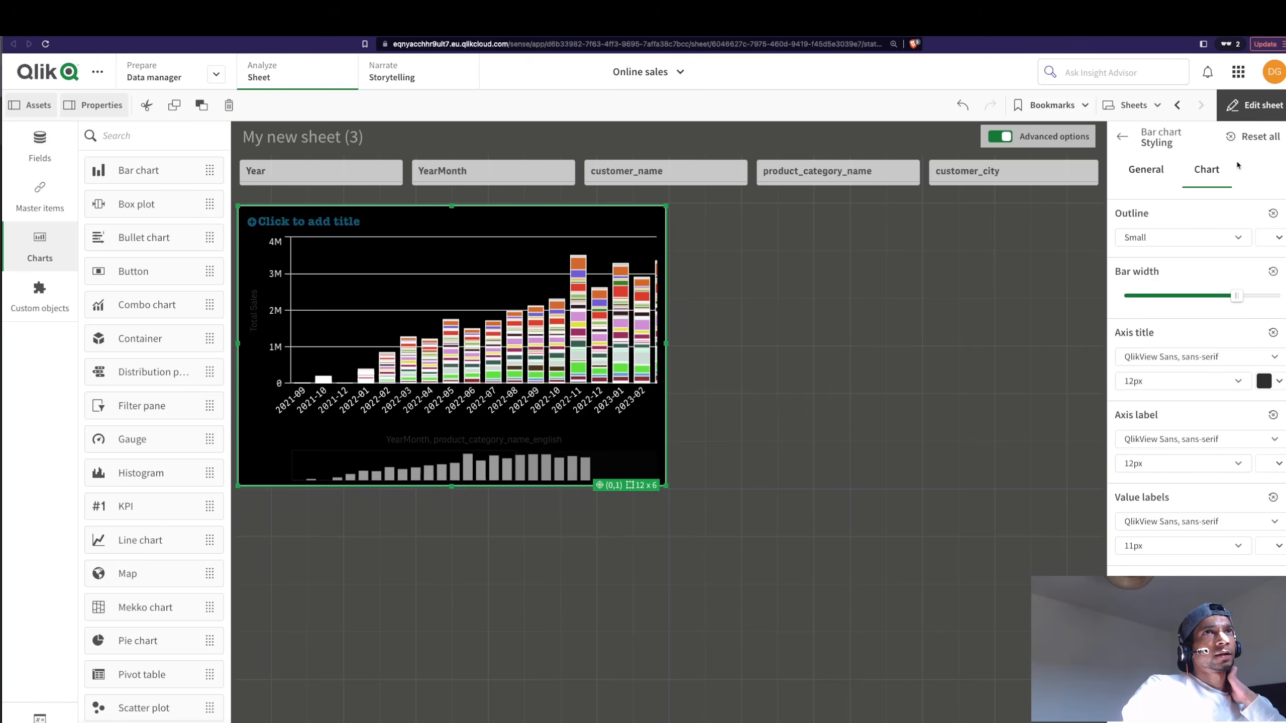
pyautogui.click(1122, 136)
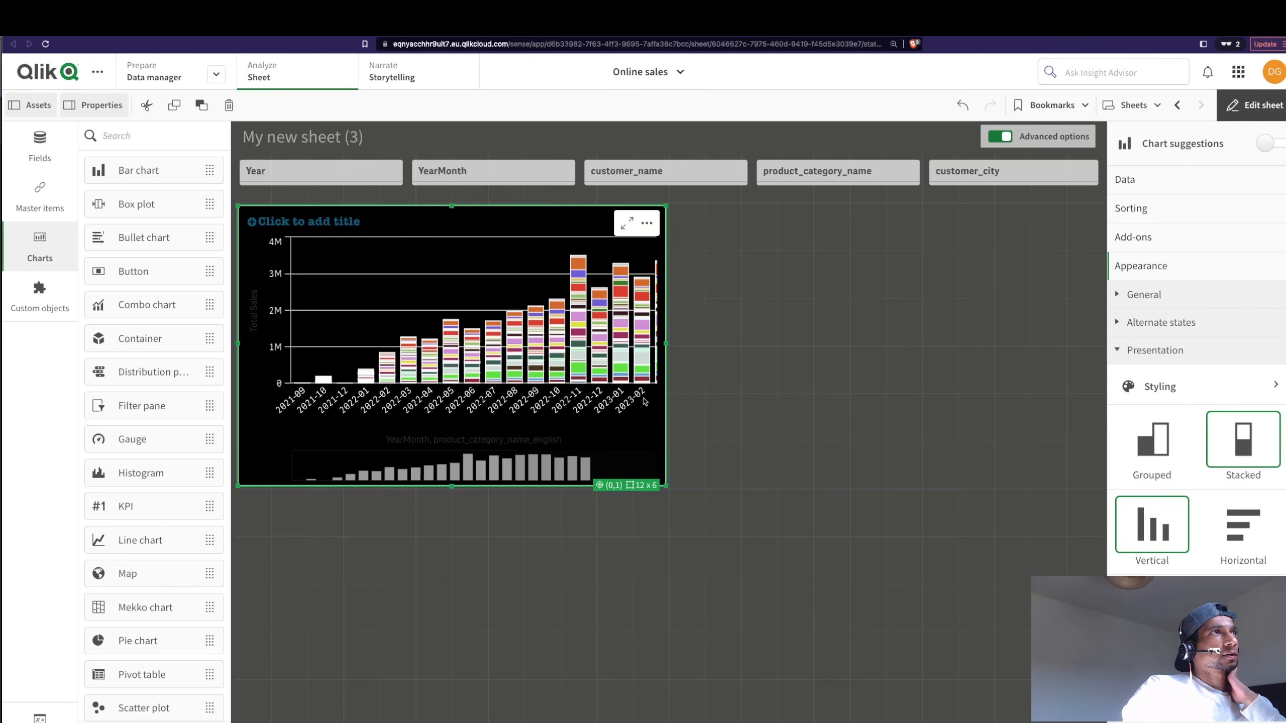
# Shrink the bar chart to 11 x 6 grid cells, check it outside edit mode and return to editing the sheet.
pyautogui.click(1248, 107)
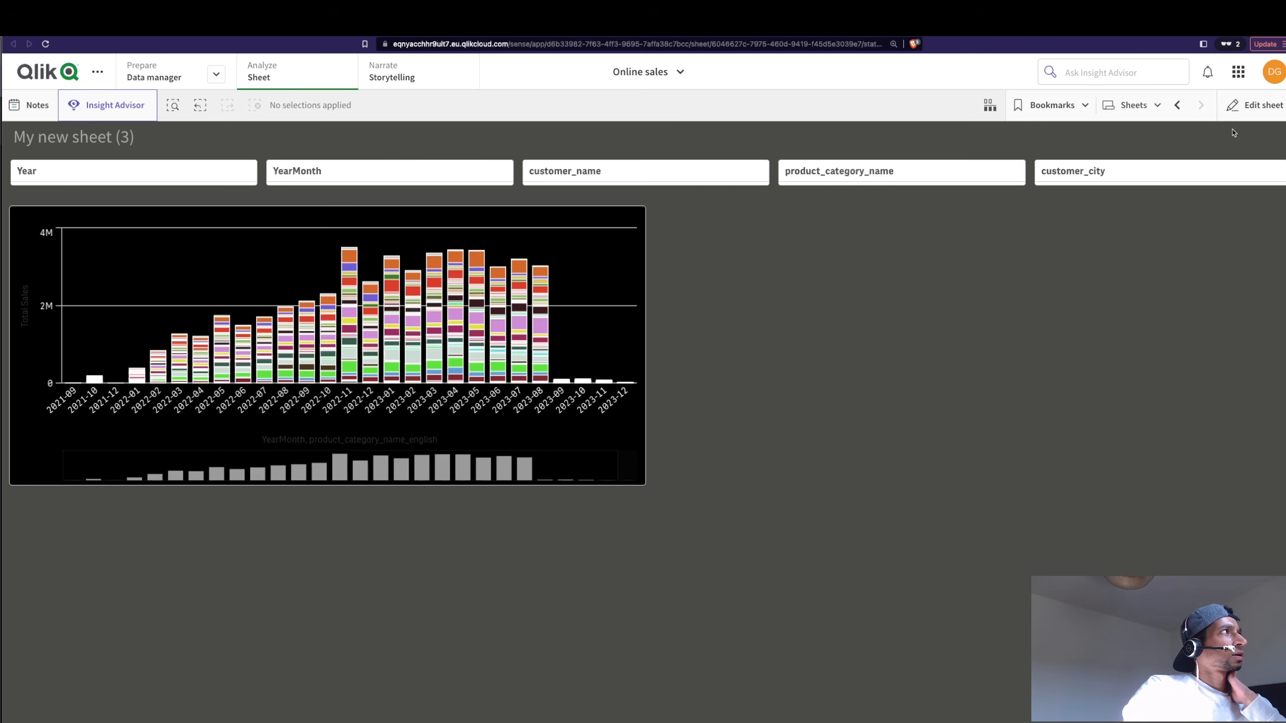
pyautogui.click(1254, 107)
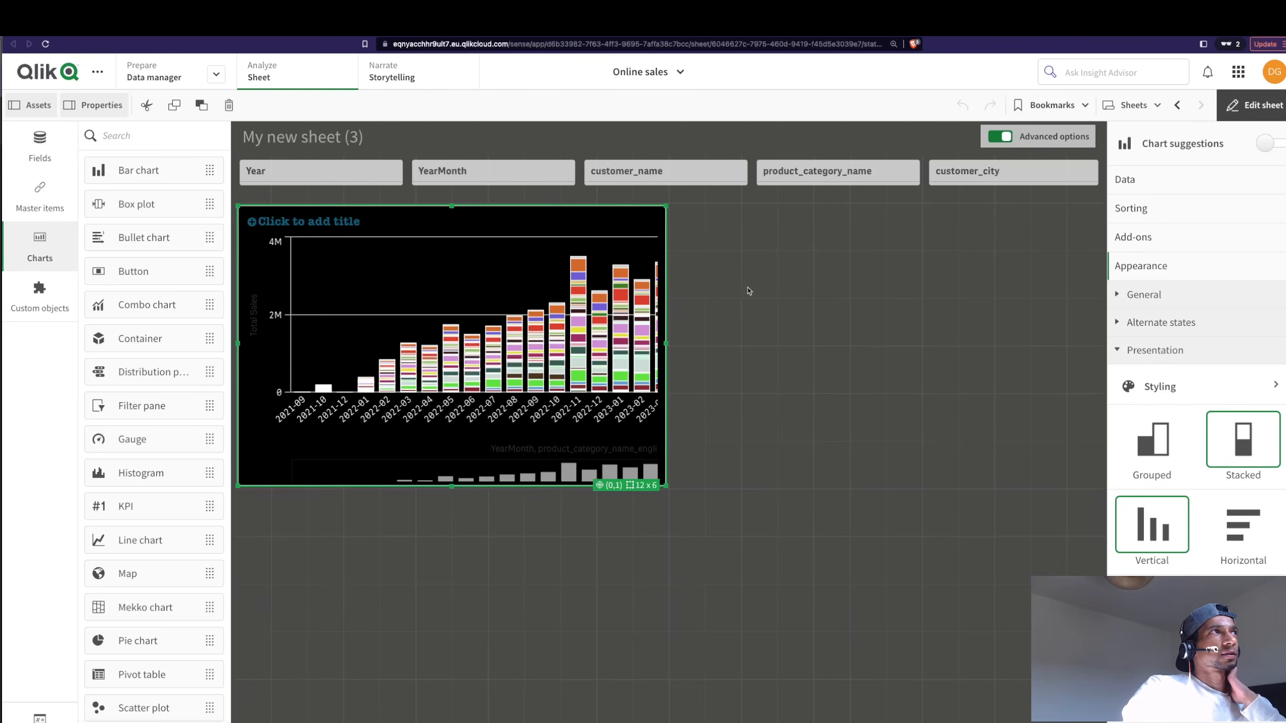
pyautogui.moveTo(664, 488); pyautogui.dragTo(639, 485)
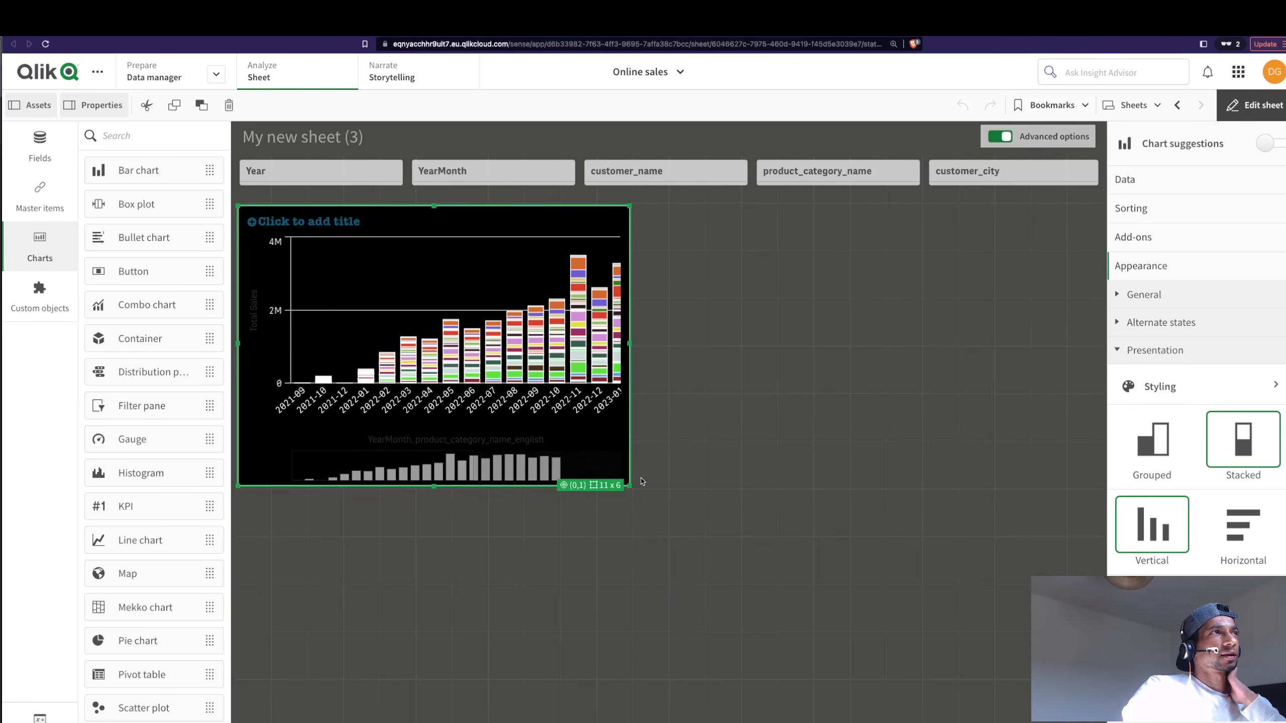
pyautogui.click(1236, 115)
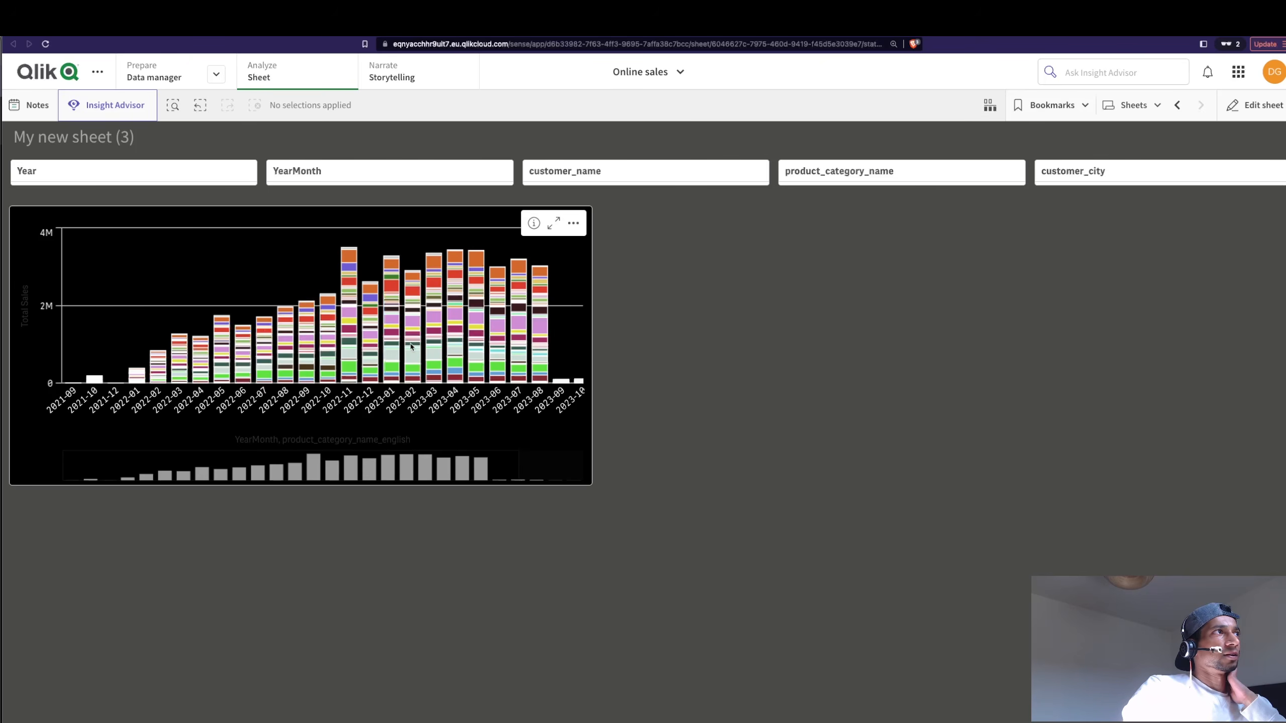
pyautogui.click(1251, 107)
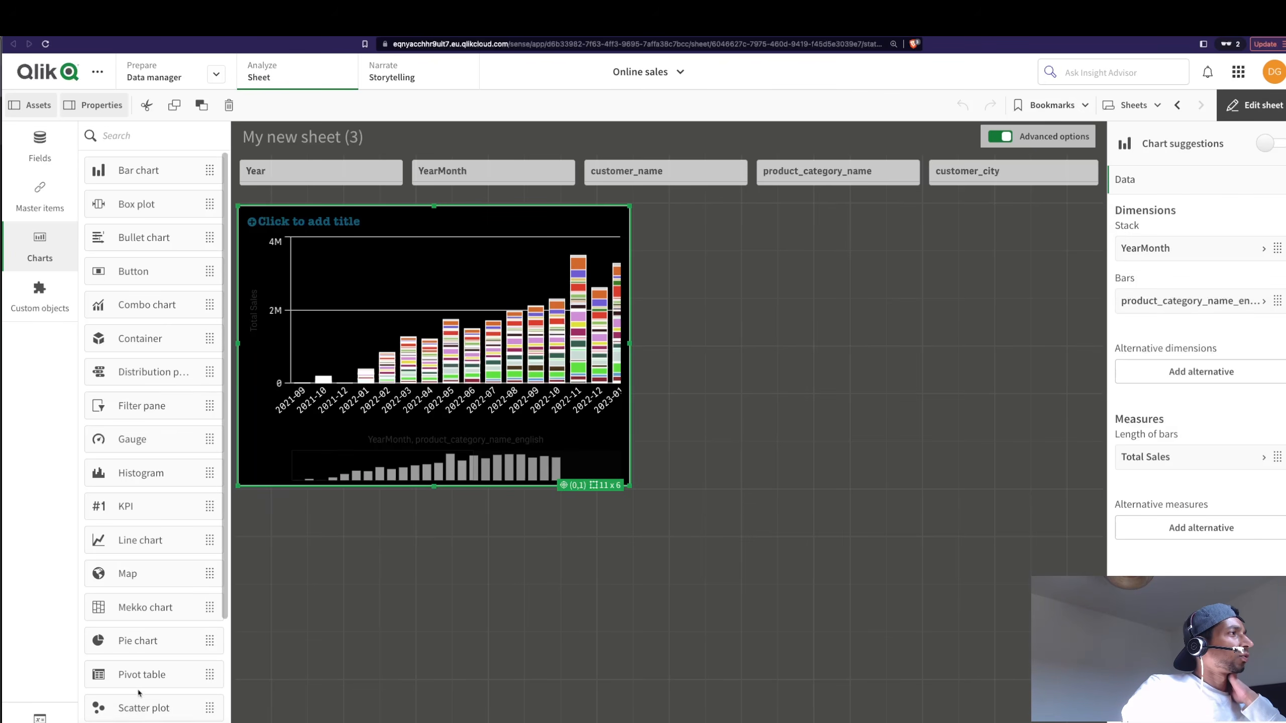
pyautogui.scroll(-3, 127, 657)
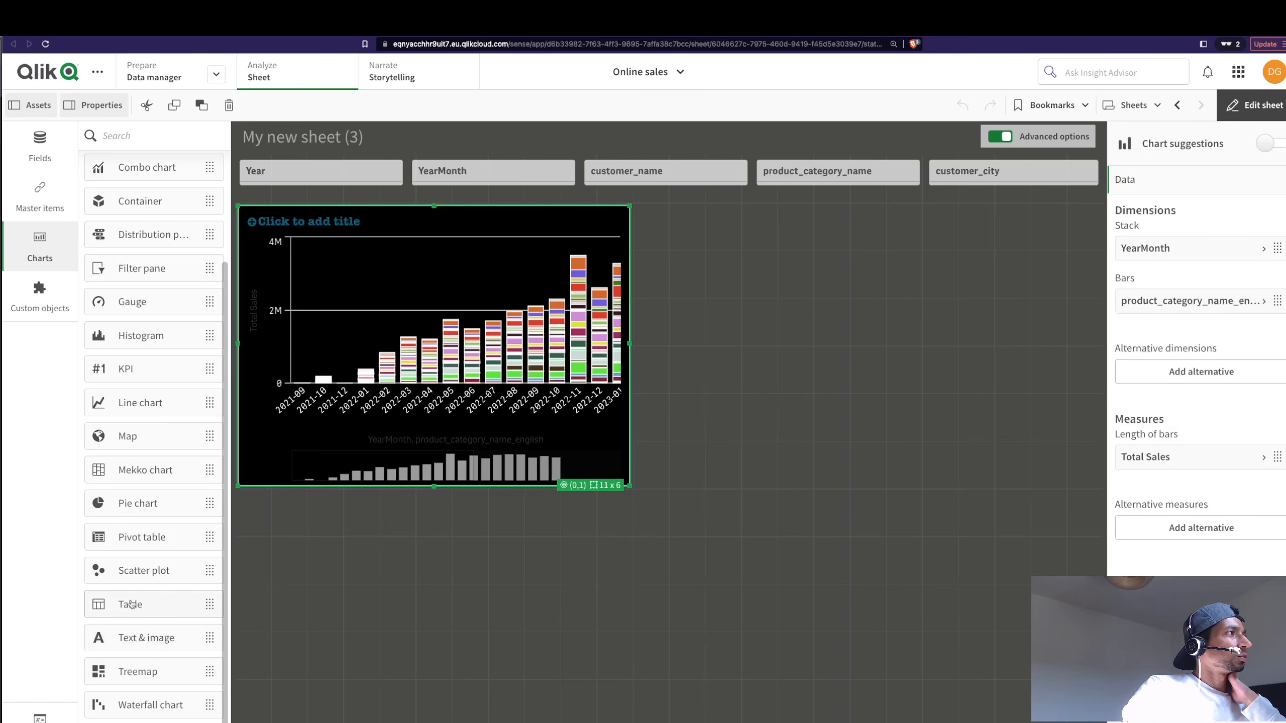
pyautogui.moveTo(131, 604); pyautogui.dragTo(385, 606)
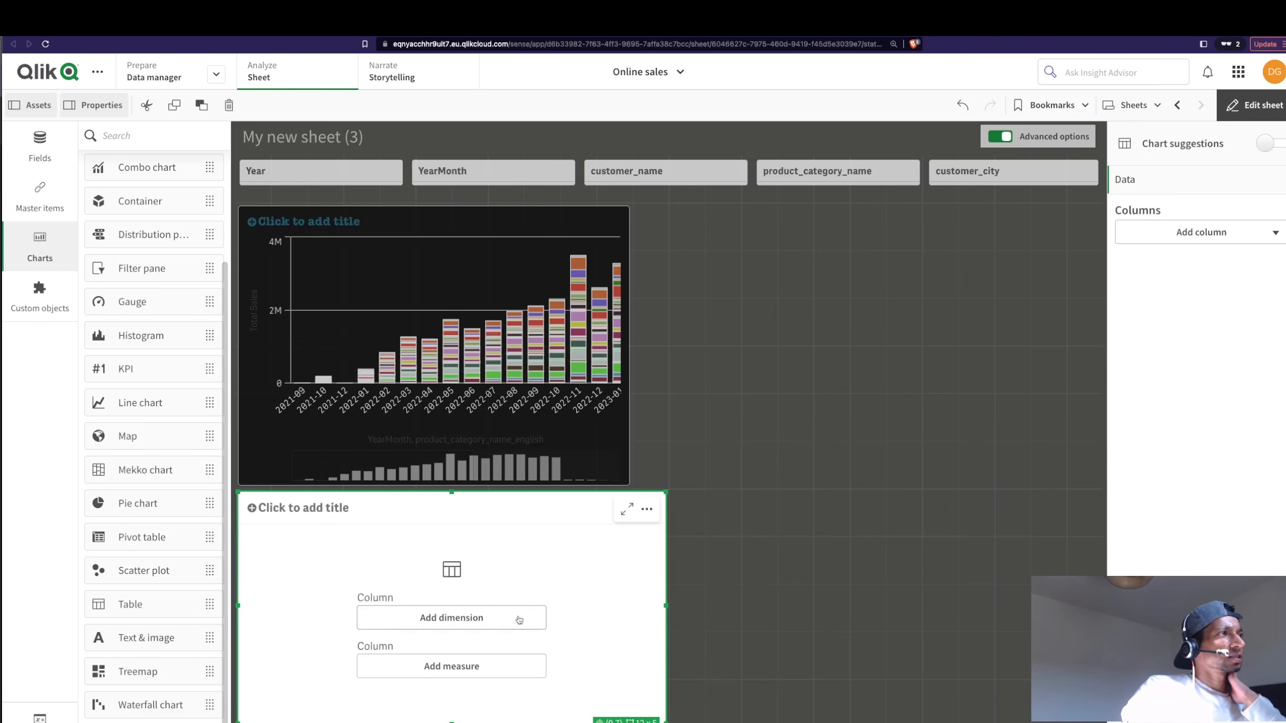
pyautogui.click(457, 617)
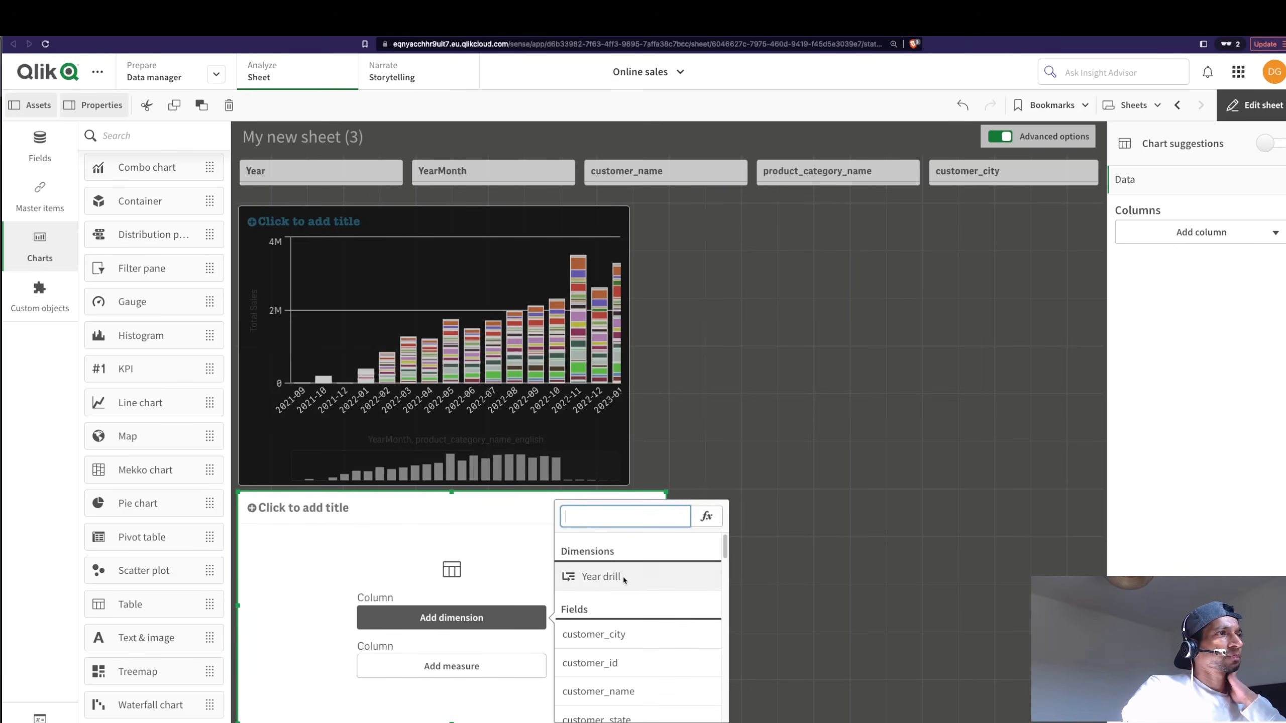
pyautogui.click(628, 631)
pyautogui.click(1140, 272)
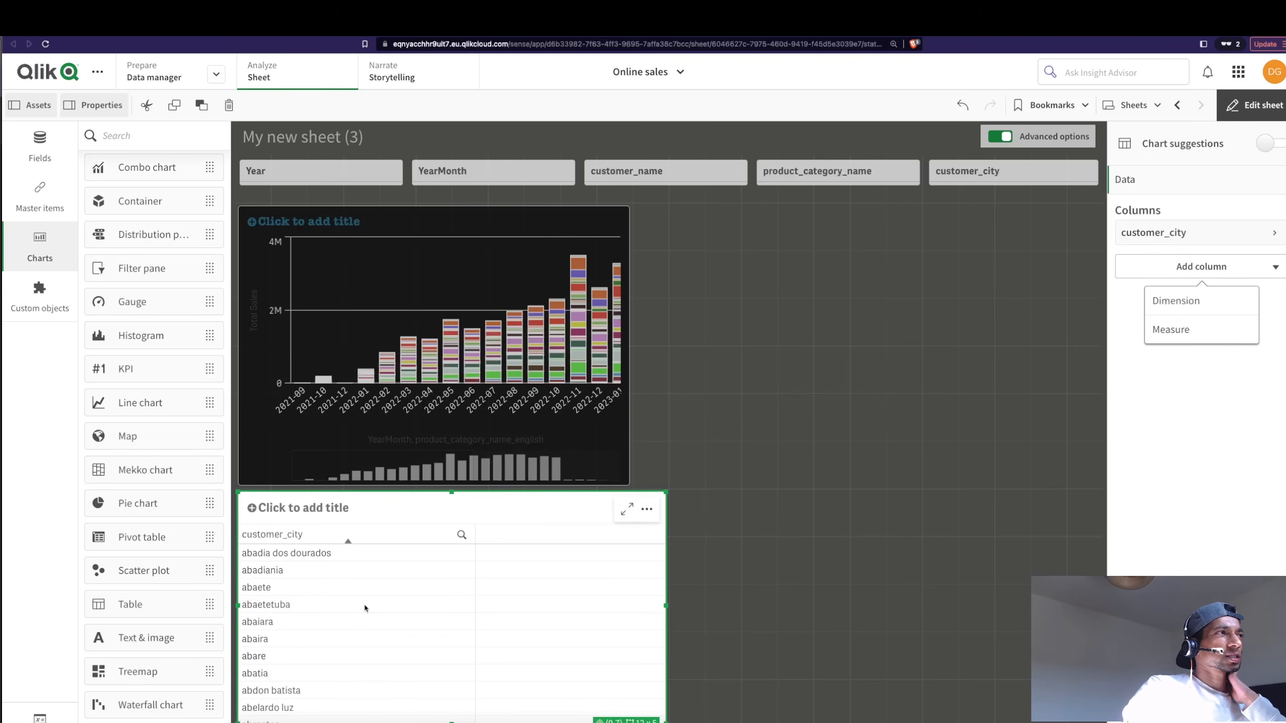
pyautogui.rightClick(374, 508)
pyautogui.click(405, 689)
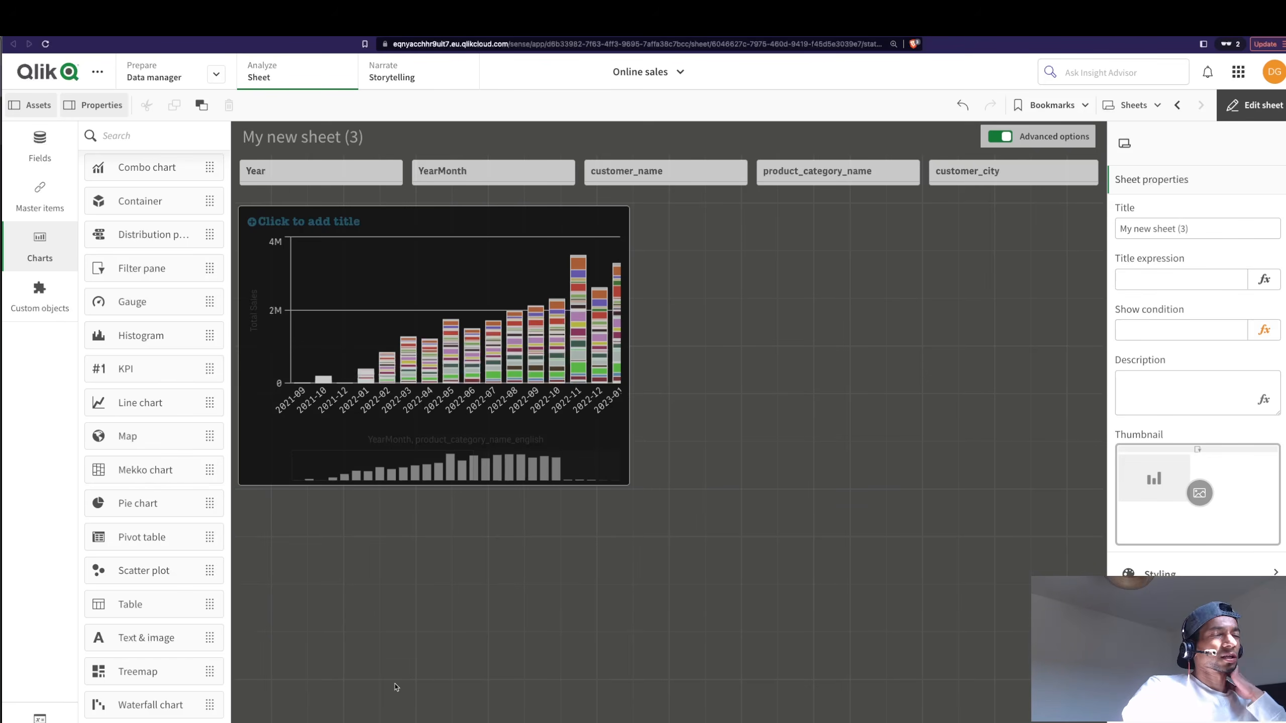
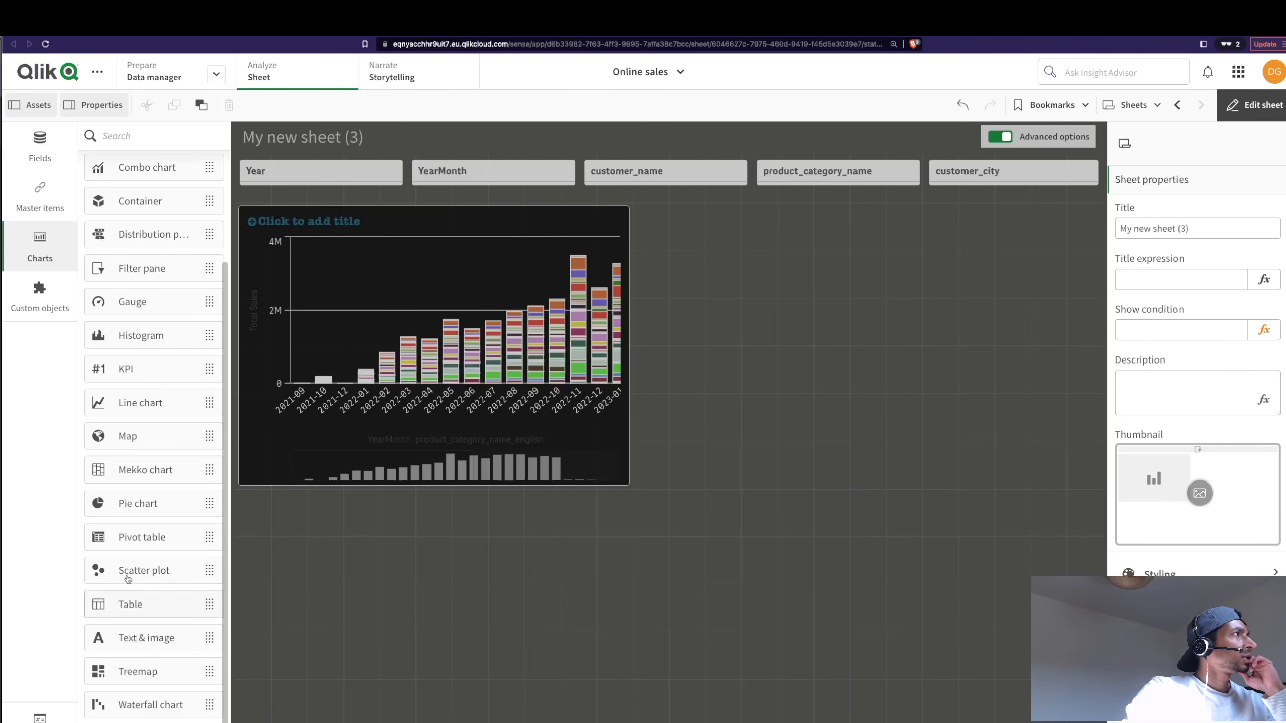
# Browse the custom objects through Extensions and the Qlik Dashboard bundle, ending in the Qlik Visualization bundle.
pyautogui.click(35, 296)
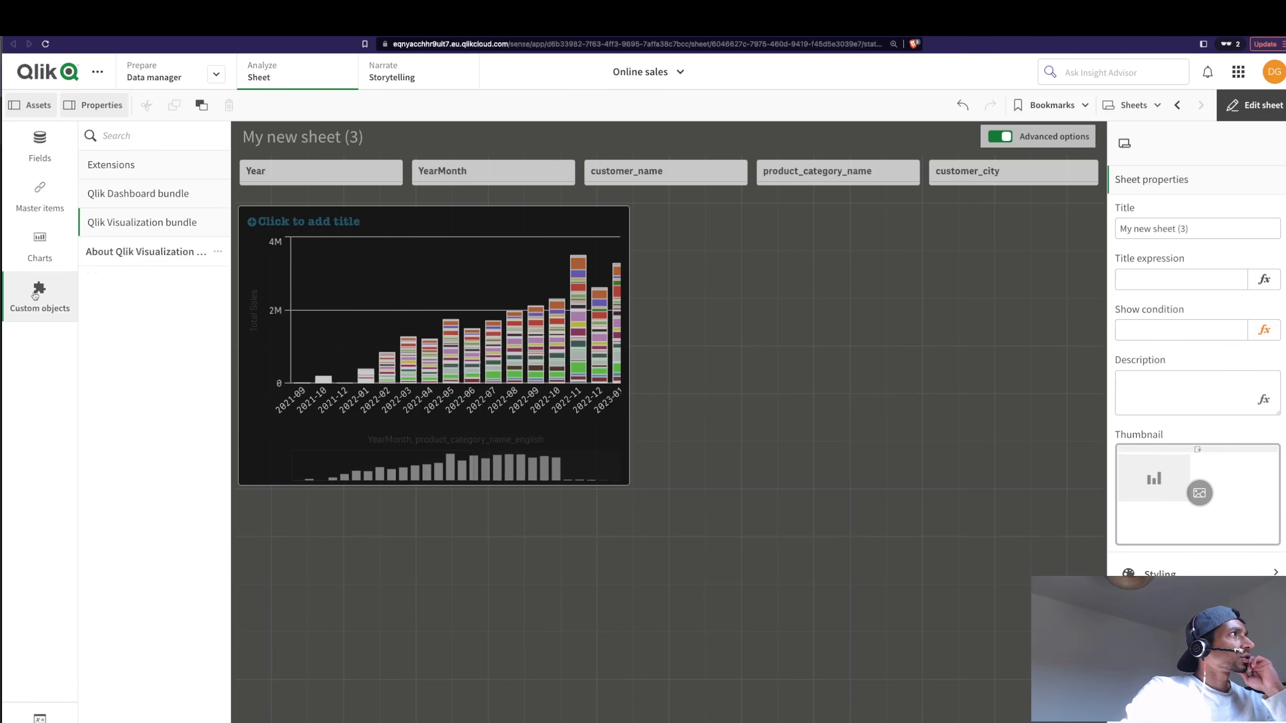
pyautogui.click(138, 168)
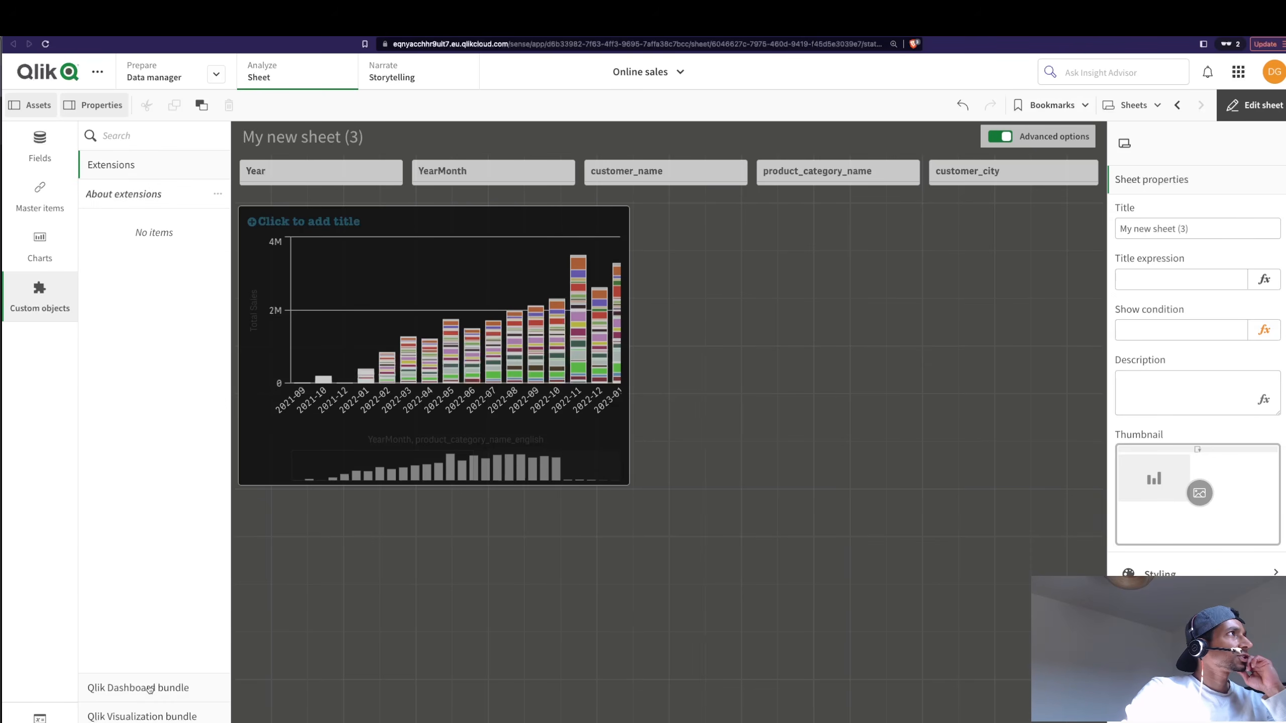
pyautogui.click(150, 689)
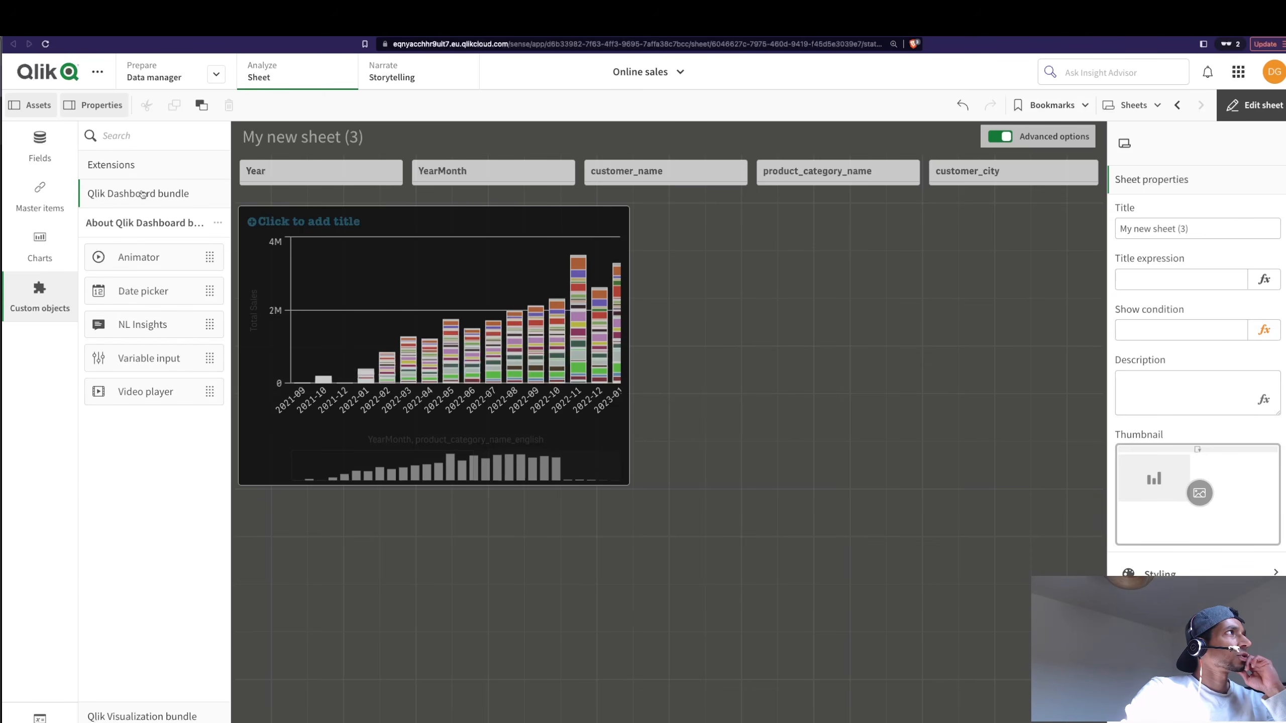
pyautogui.click(174, 717)
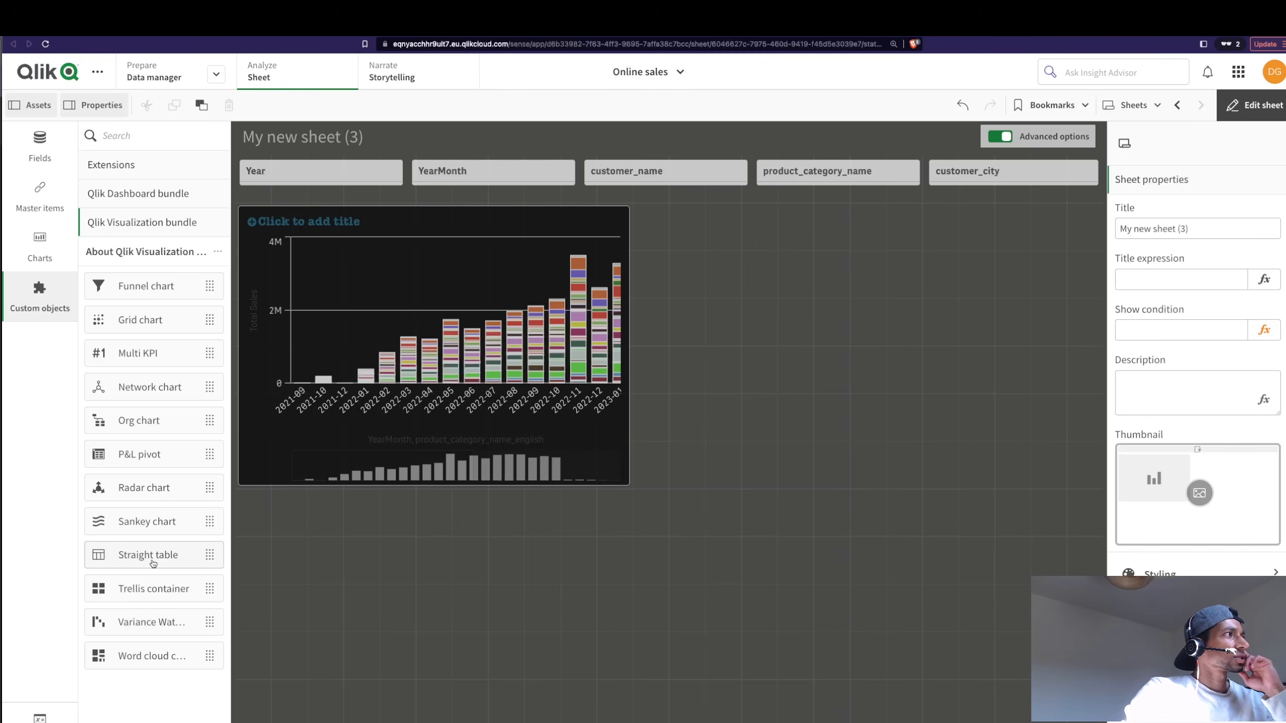
pyautogui.moveTo(152, 557); pyautogui.dragTo(458, 593)
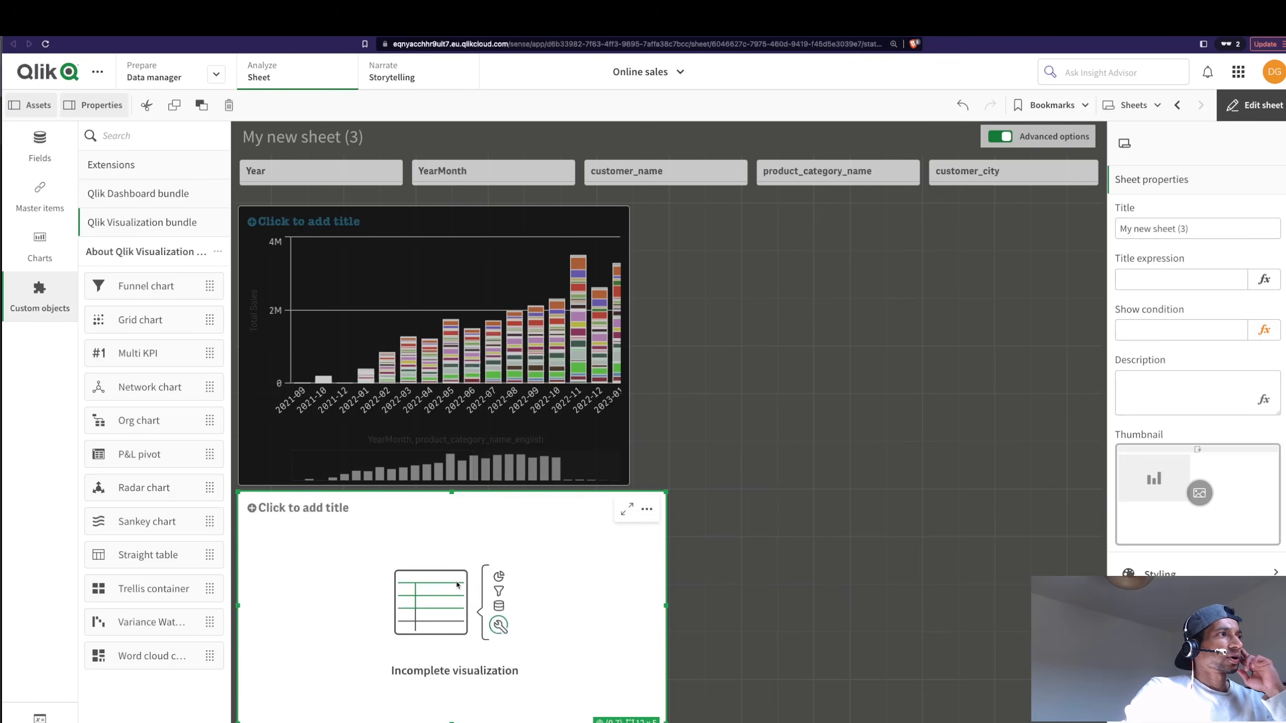
pyautogui.click(456, 654)
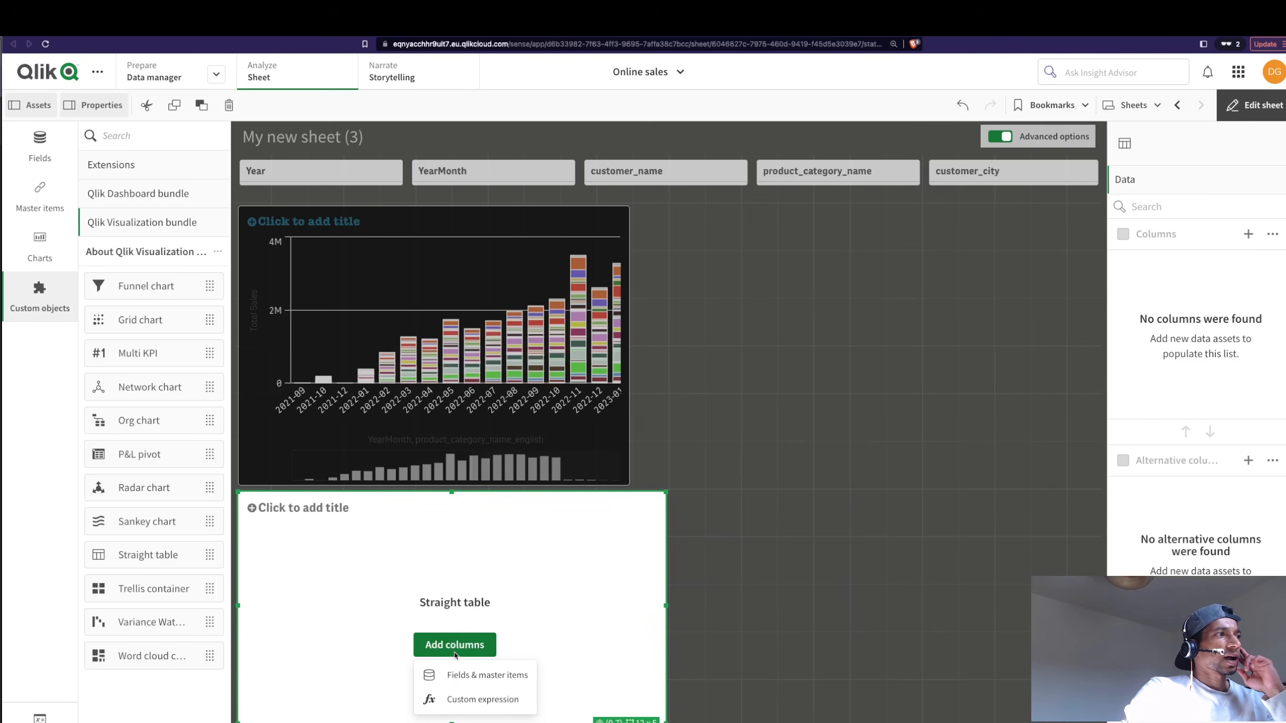
pyautogui.press('Delete')
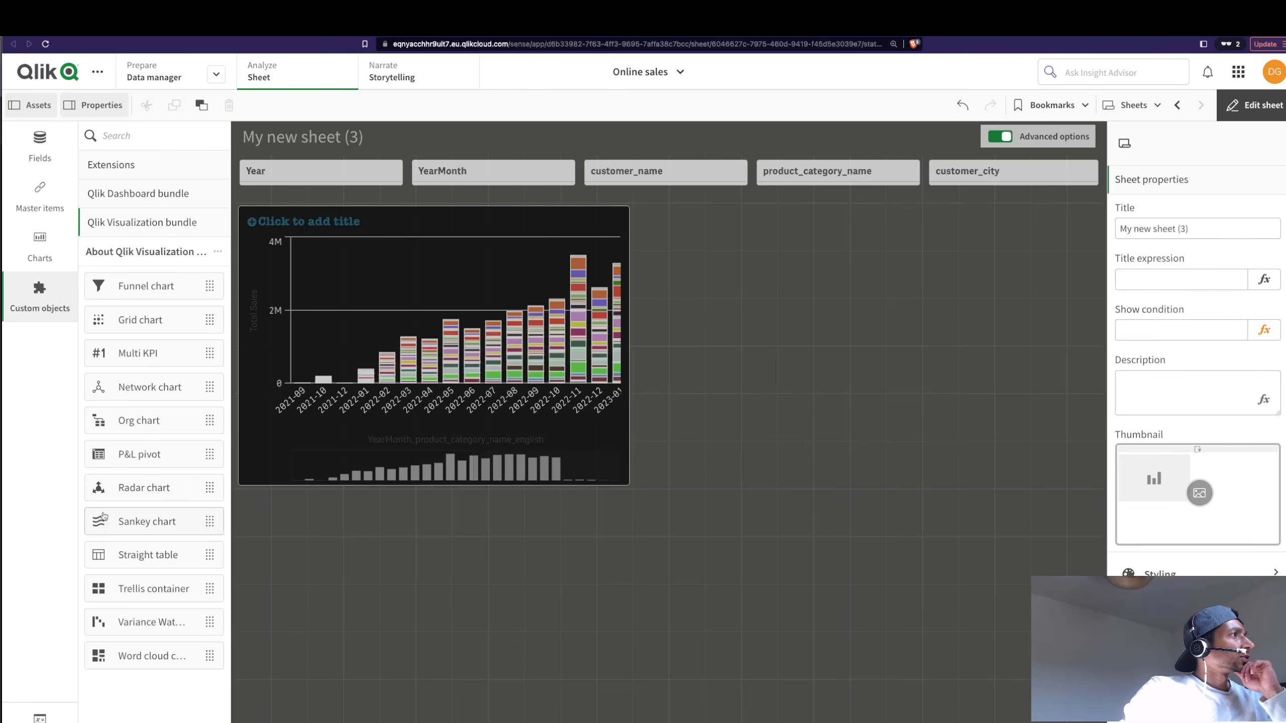
# Place a straight table below the bar chart and choose customer_city, customer_id, customer_name and customer_state as column dimensions.
pyautogui.moveTo(137, 555); pyautogui.dragTo(635, 660)
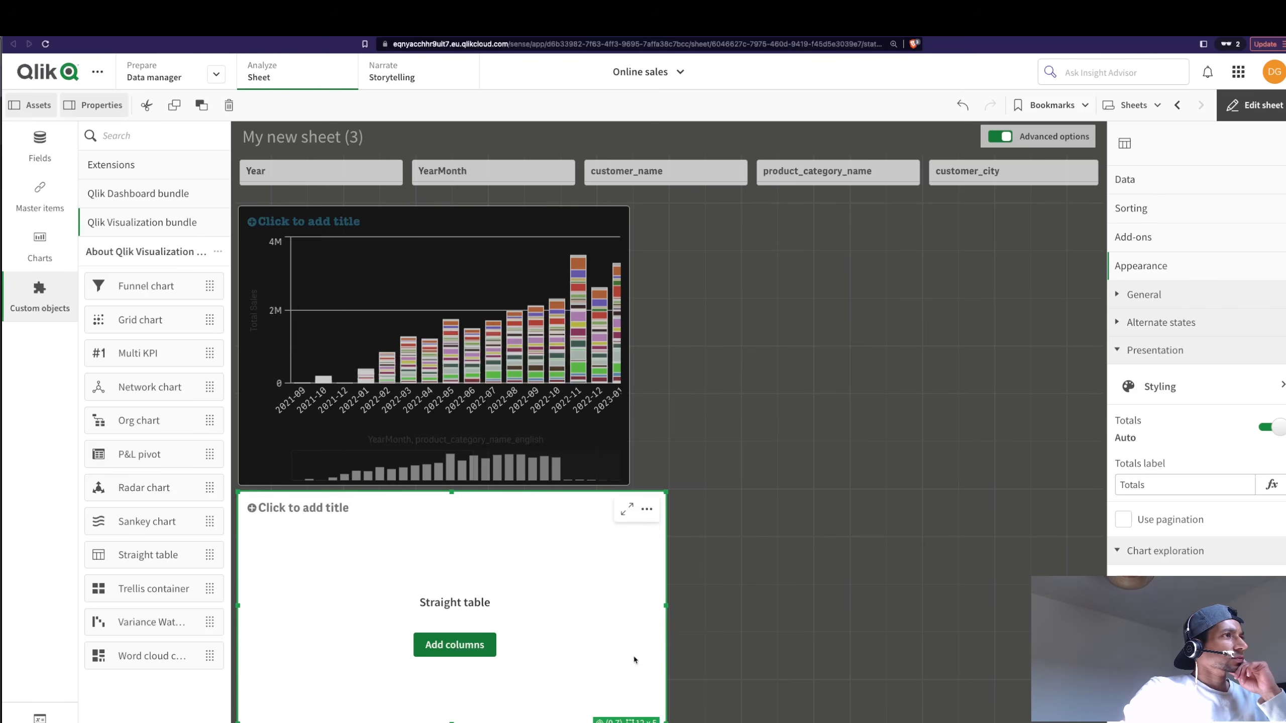
pyautogui.click(459, 653)
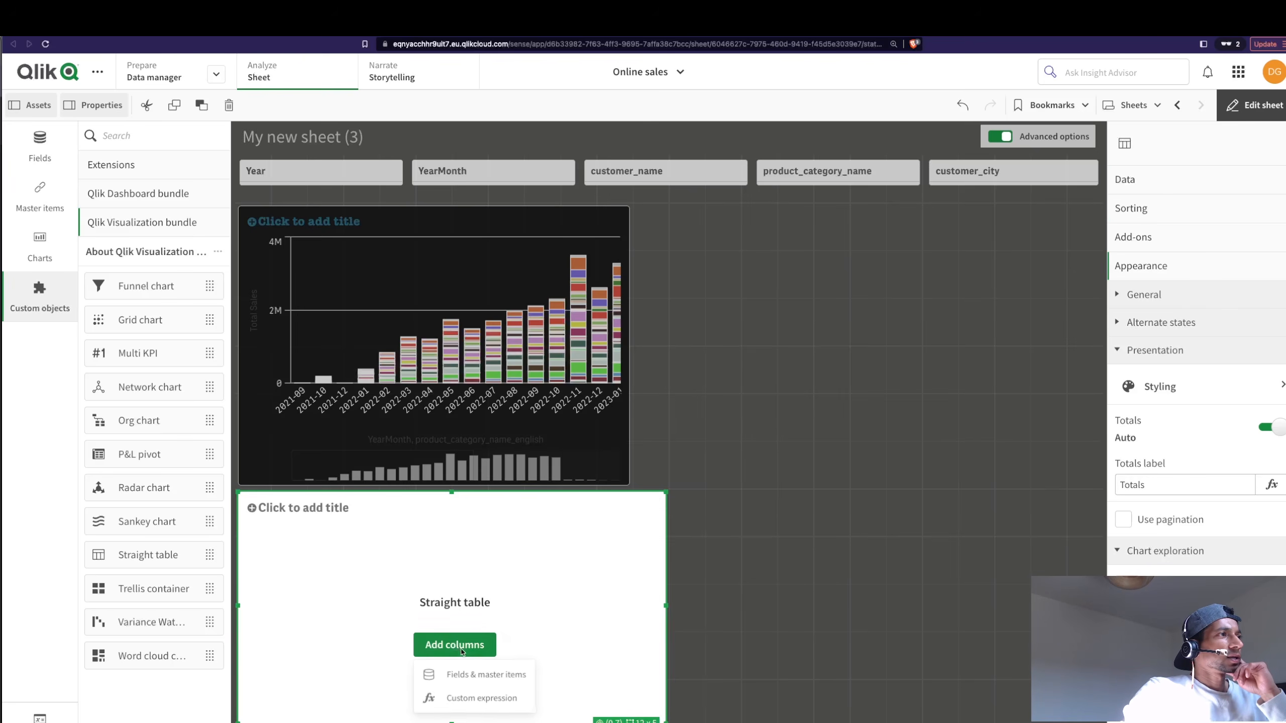
pyautogui.click(481, 679)
pyautogui.click(431, 566)
pyautogui.click(431, 591)
pyautogui.click(431, 615)
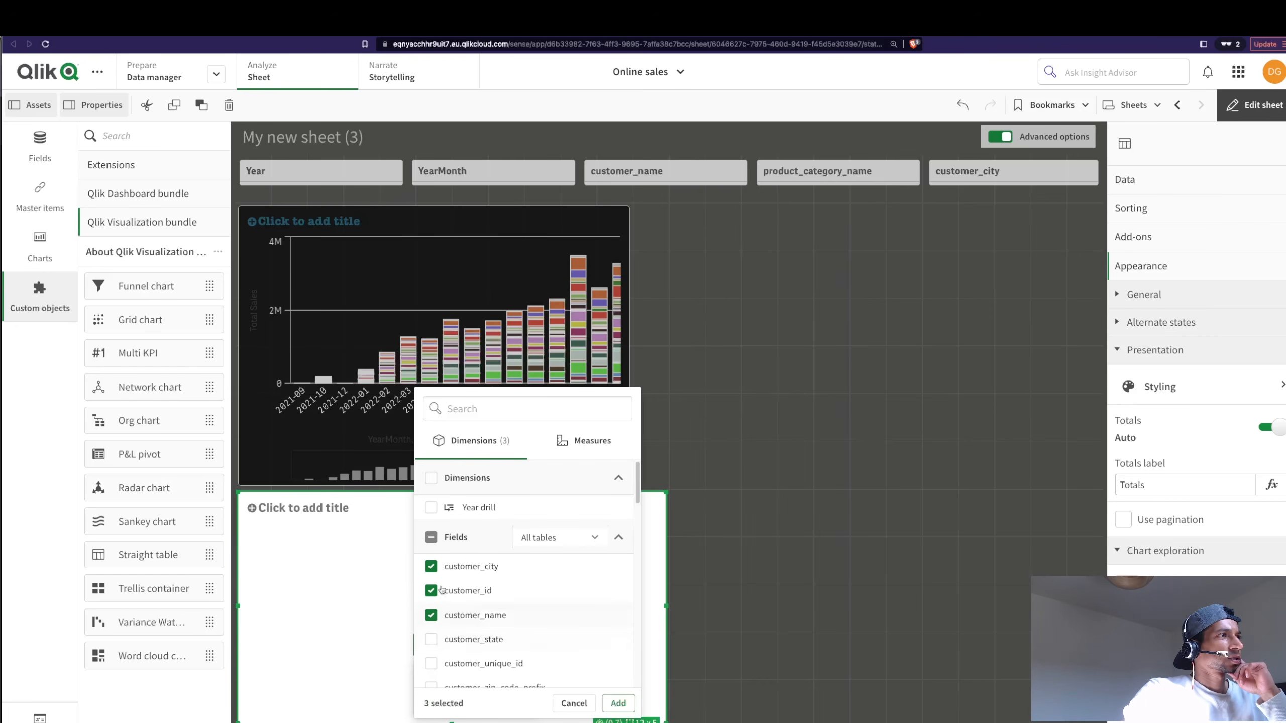
pyautogui.click(439, 640)
# Also select YearMonth, Year, seller_city, order_id, order_item_id, order_status and the product category name as dimensions for the straight table.
pyautogui.scroll(-10, 454, 609)
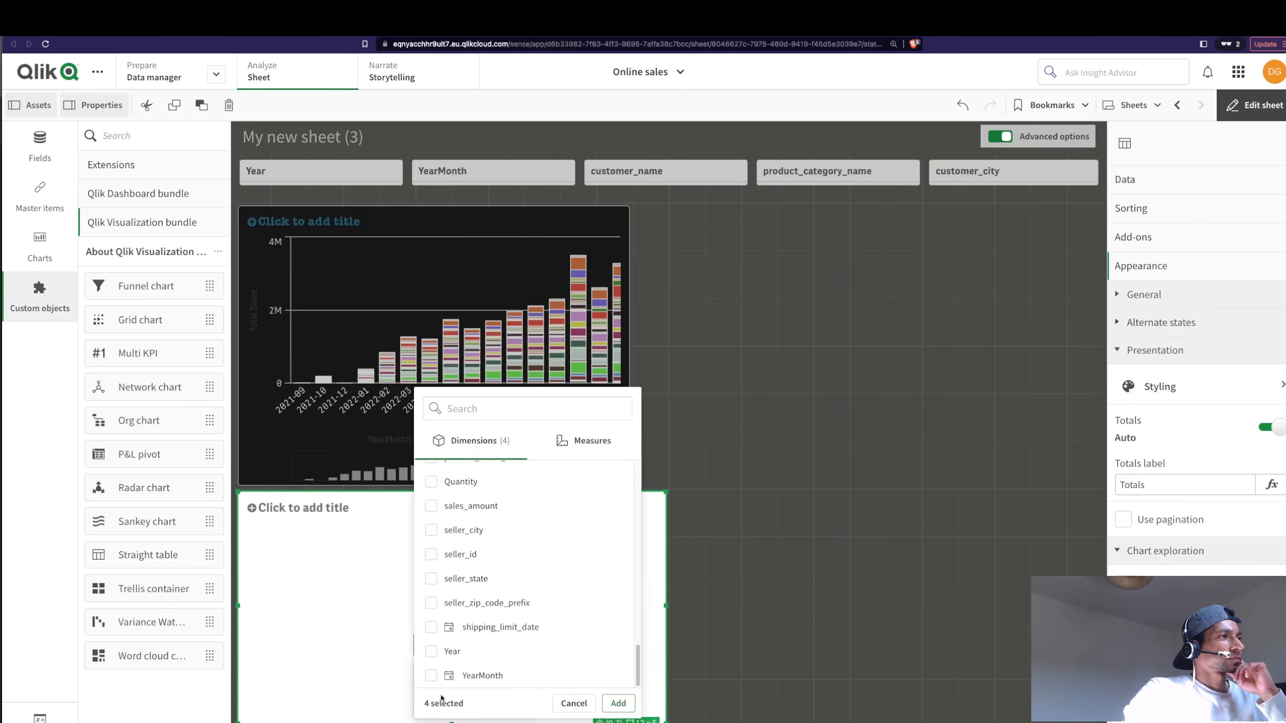
pyautogui.click(431, 677)
pyautogui.click(432, 652)
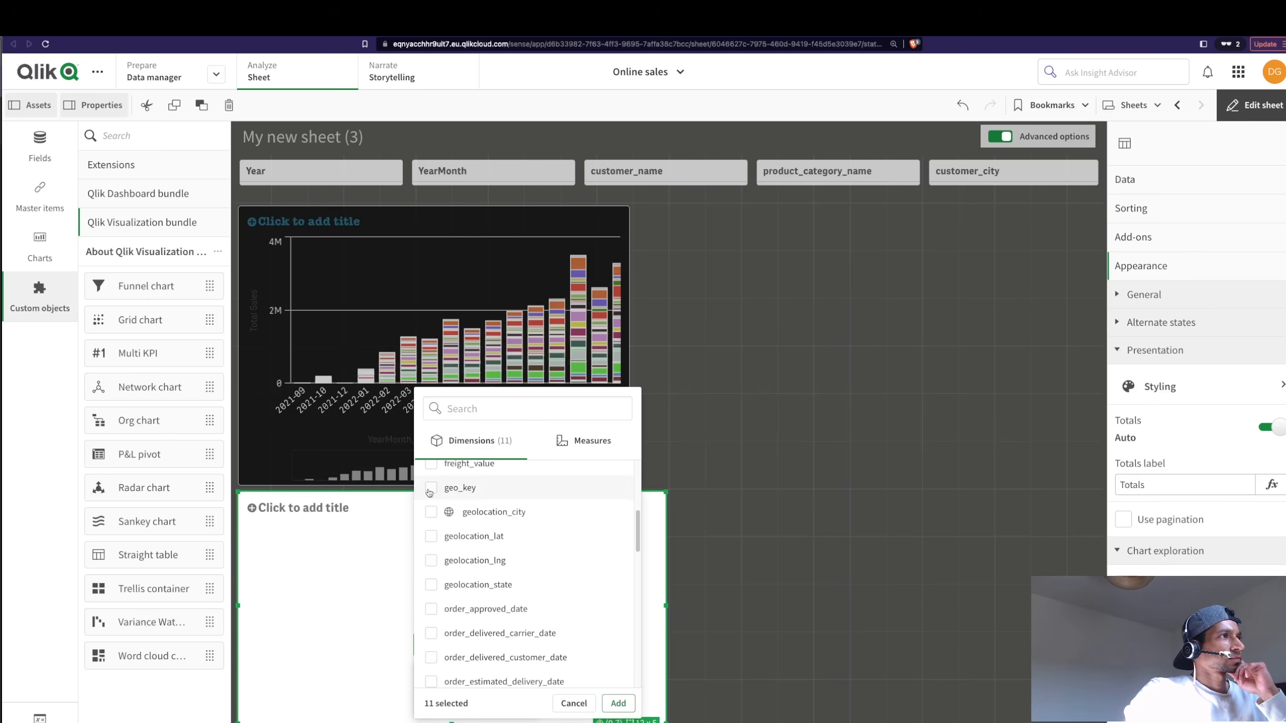
pyautogui.scroll(5, 430, 492)
# Select the measures No of orders and Total Sales and add all chosen columns to the straight table.
pyautogui.click(582, 440)
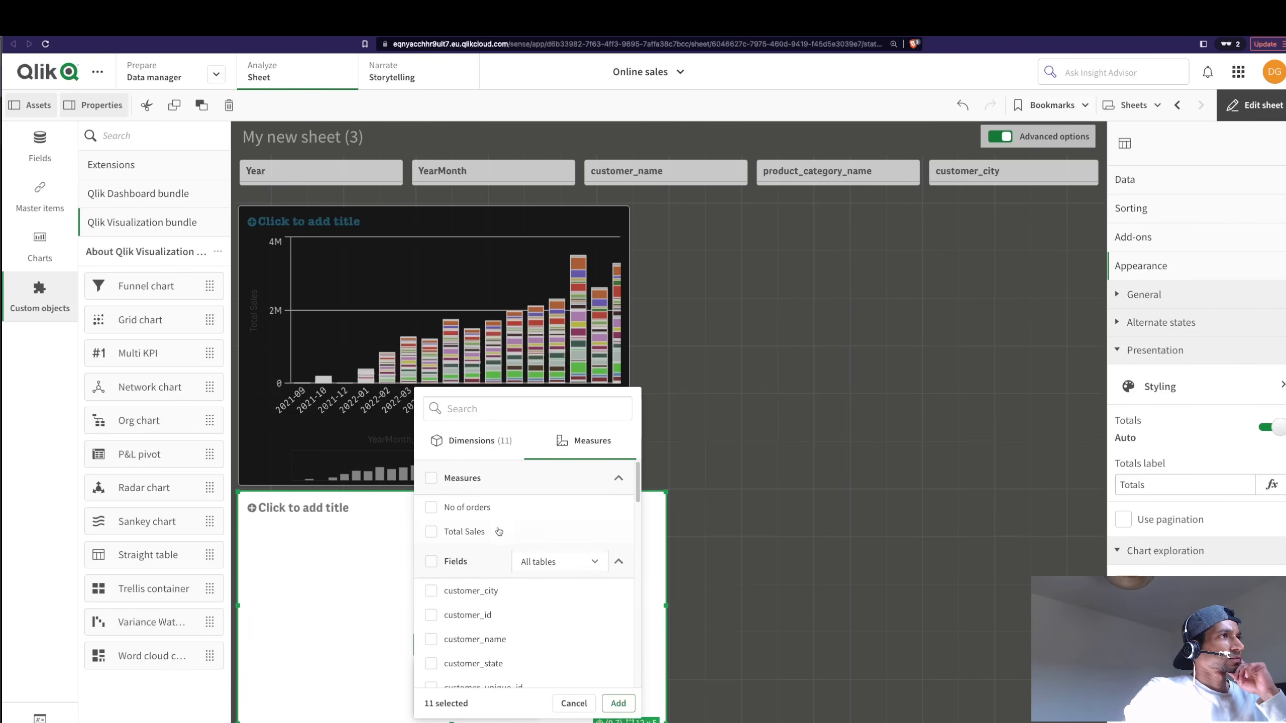
pyautogui.click(434, 509)
pyautogui.click(439, 532)
pyautogui.click(619, 704)
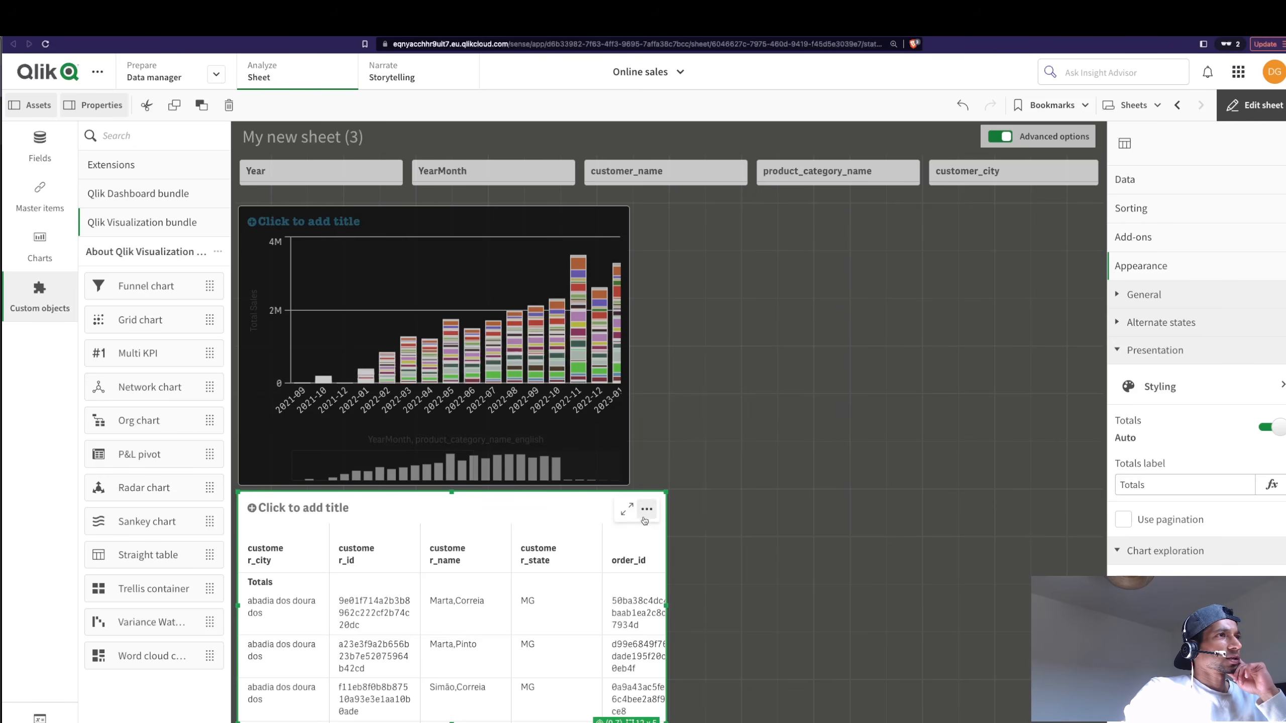
# Resize the straight table to fill the space beside the bar chart, from below the filters to the sheet's right edge.
pyautogui.moveTo(666, 606); pyautogui.dragTo(1100, 598)
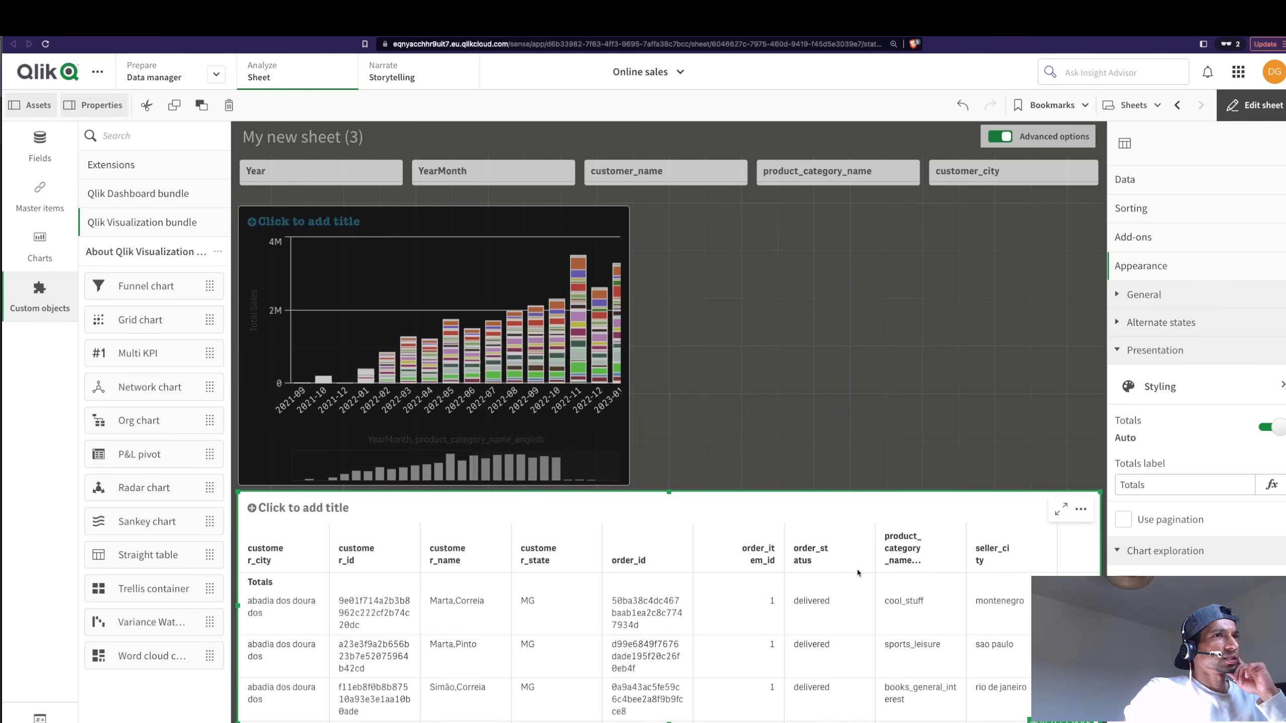
pyautogui.moveTo(238, 492); pyautogui.dragTo(633, 202)
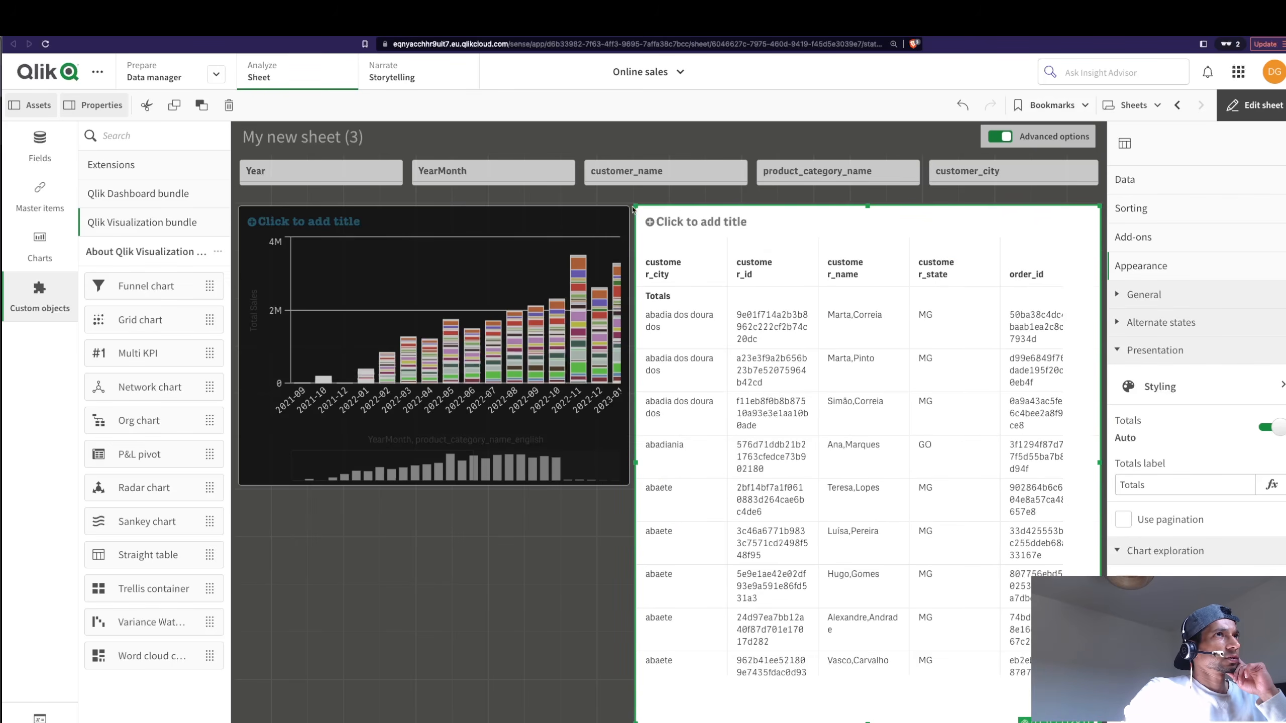
# Enable chart exploration for the straight table and leave sheet editing.
pyautogui.click(1122, 353)
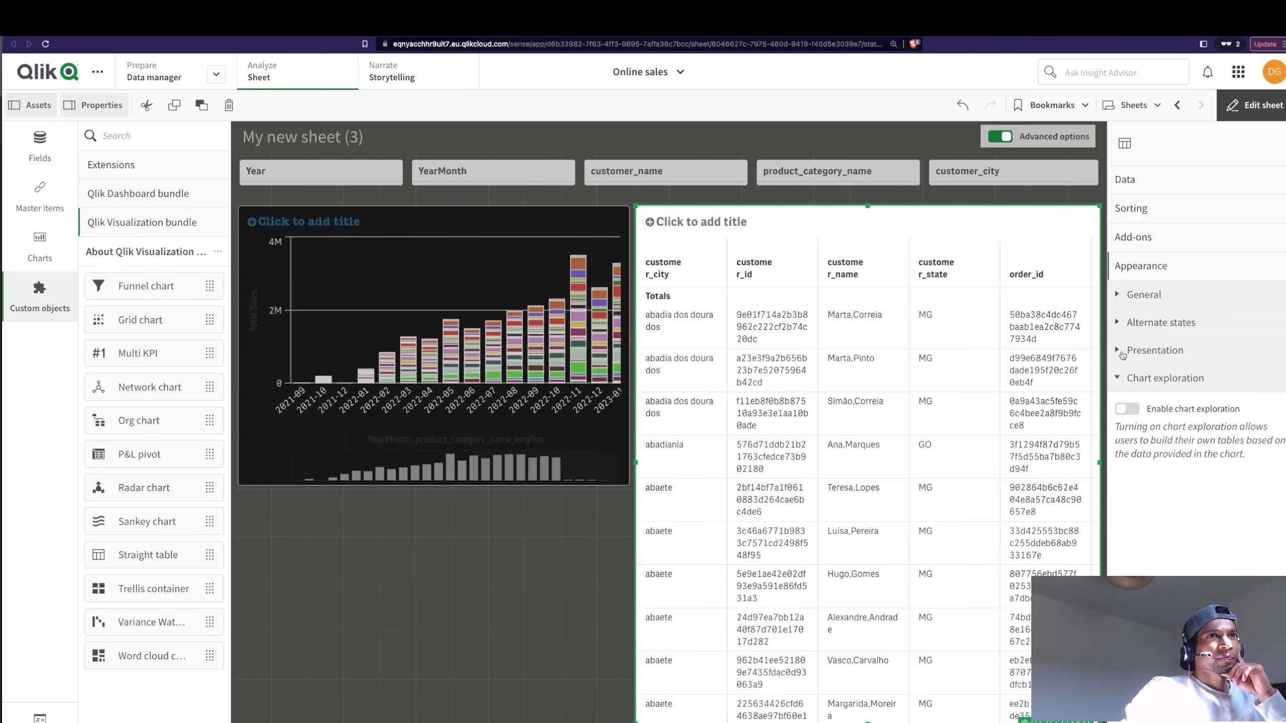
pyautogui.click(1128, 411)
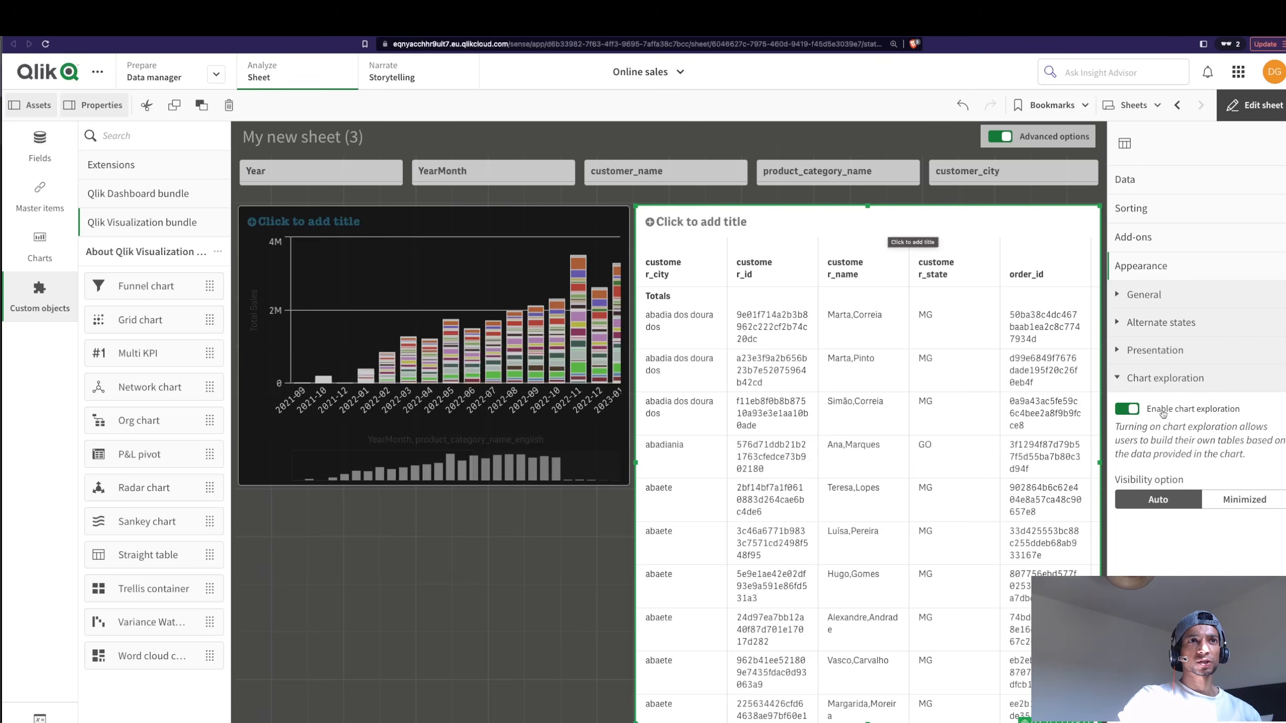
pyautogui.click(1245, 109)
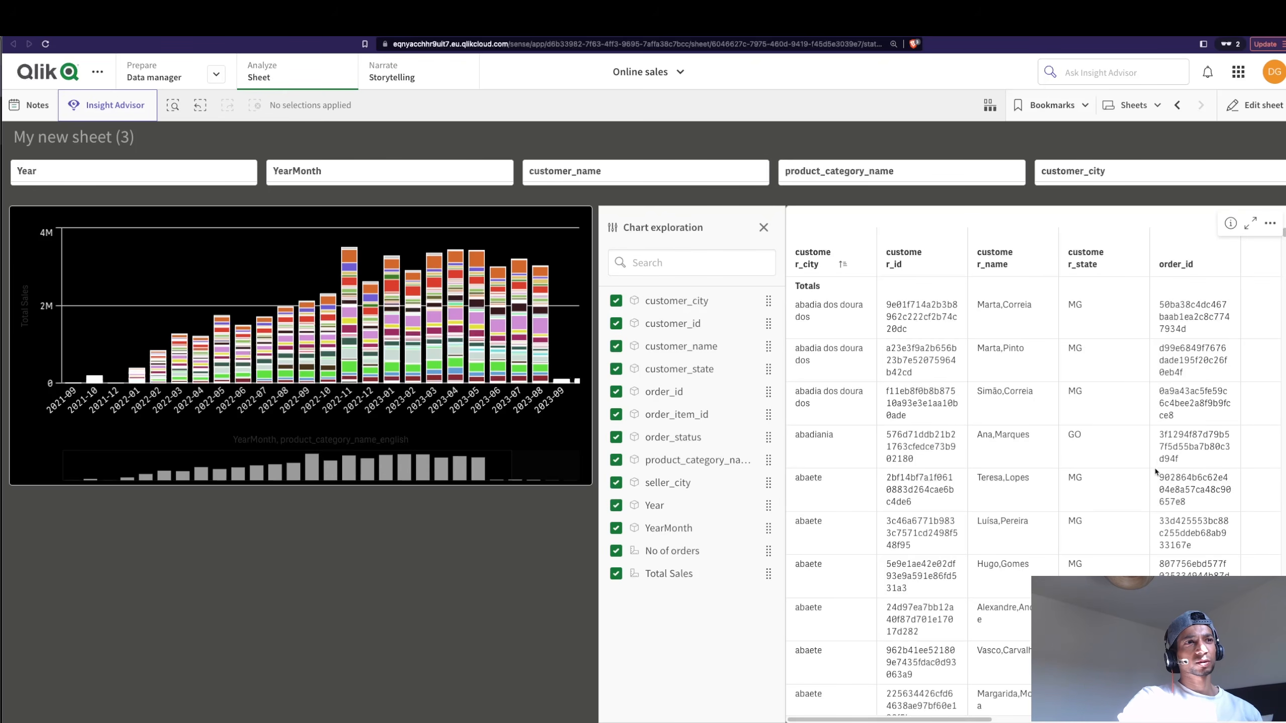
# Hide order_id, order_item_id, order_status and the product category name from the straight table using chart exploration.
pyautogui.hscroll(10, 1159, 466)
pyautogui.hscroll(3, 1151, 487)
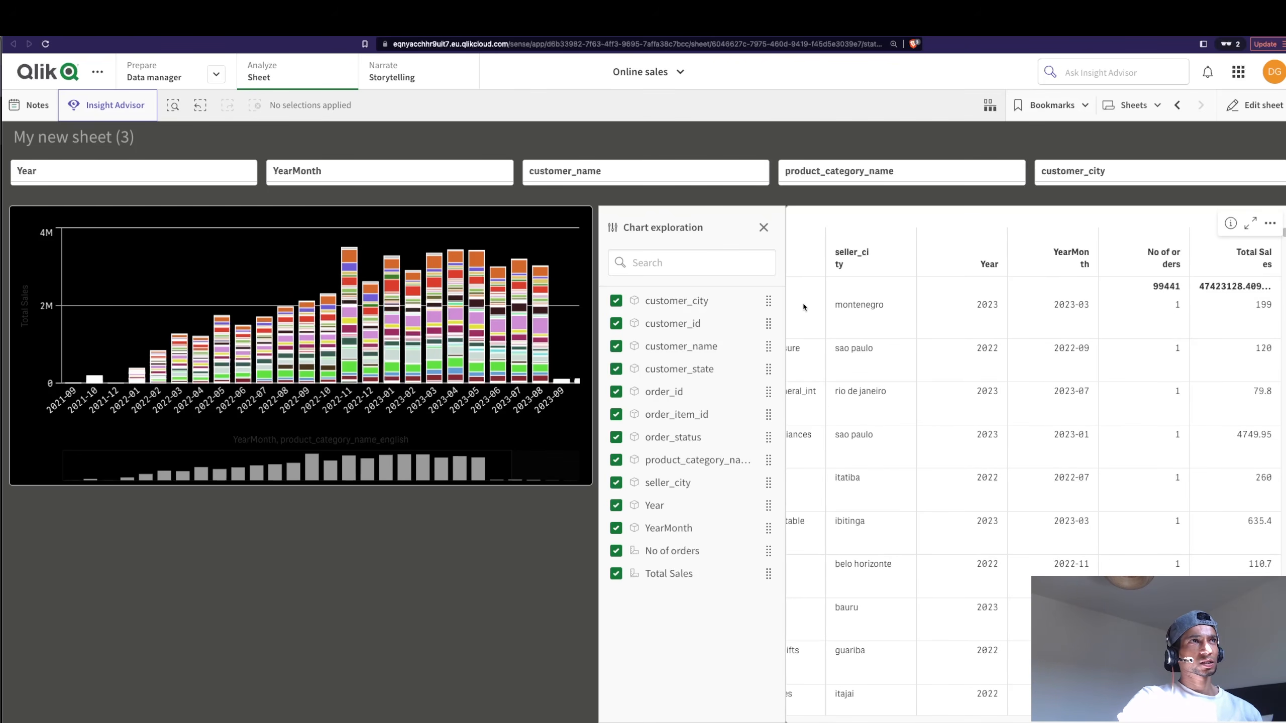
pyautogui.click(904, 267)
pyautogui.click(905, 267)
pyautogui.click(616, 391)
pyautogui.click(616, 415)
pyautogui.click(616, 438)
pyautogui.click(616, 460)
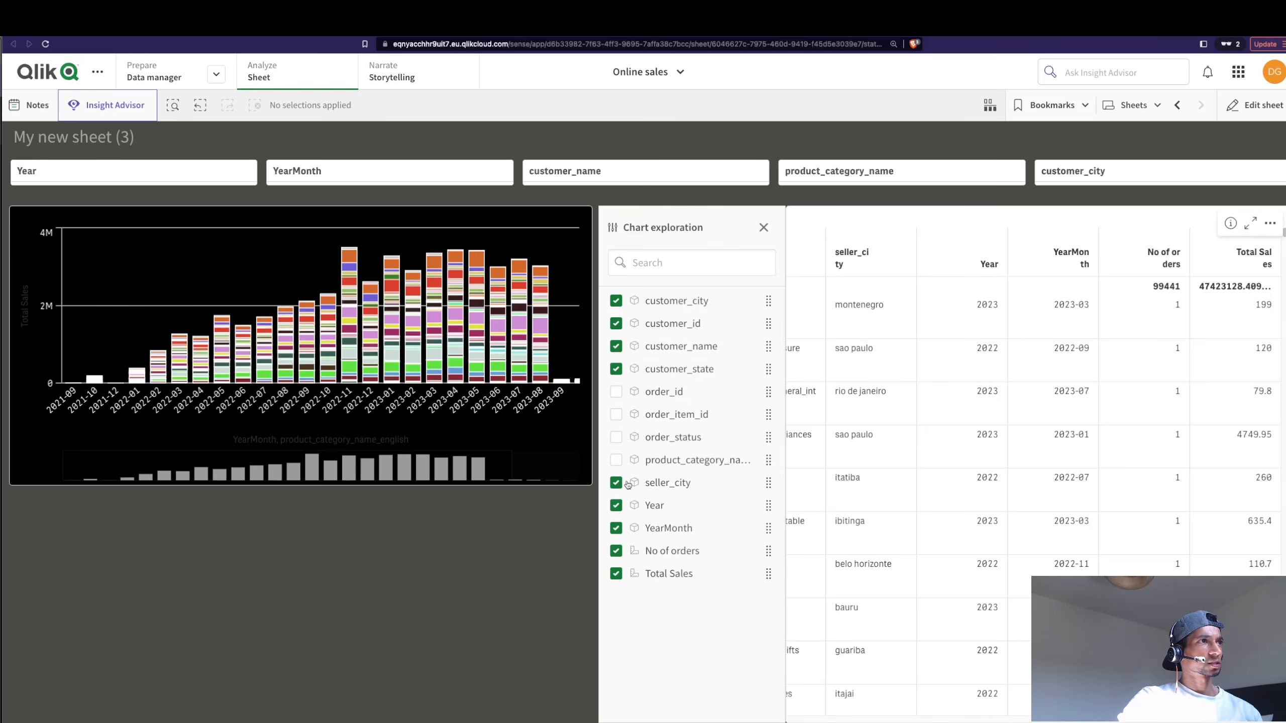
# Also hide customer_id, seller_city, Year and customer_city from the straight table, keeping No of orders selected.
pyautogui.click(616, 323)
pyautogui.click(616, 483)
pyautogui.click(616, 505)
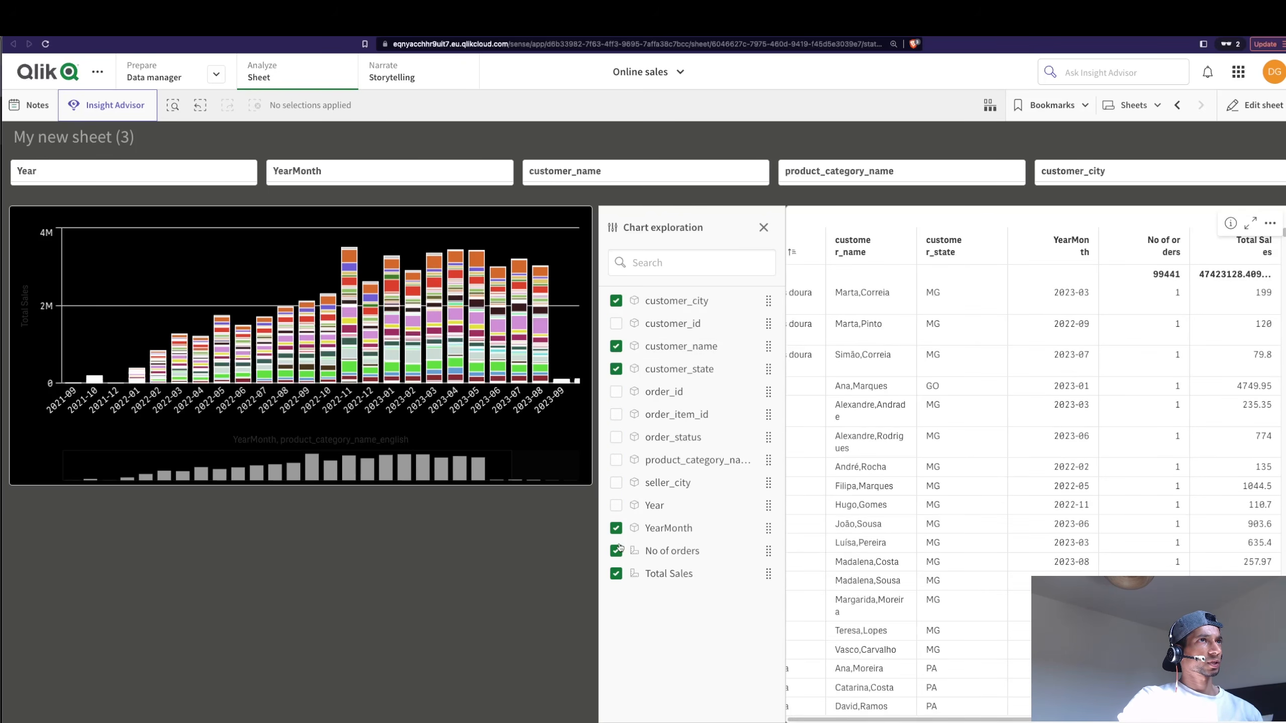
pyautogui.click(616, 551)
pyautogui.click(616, 551)
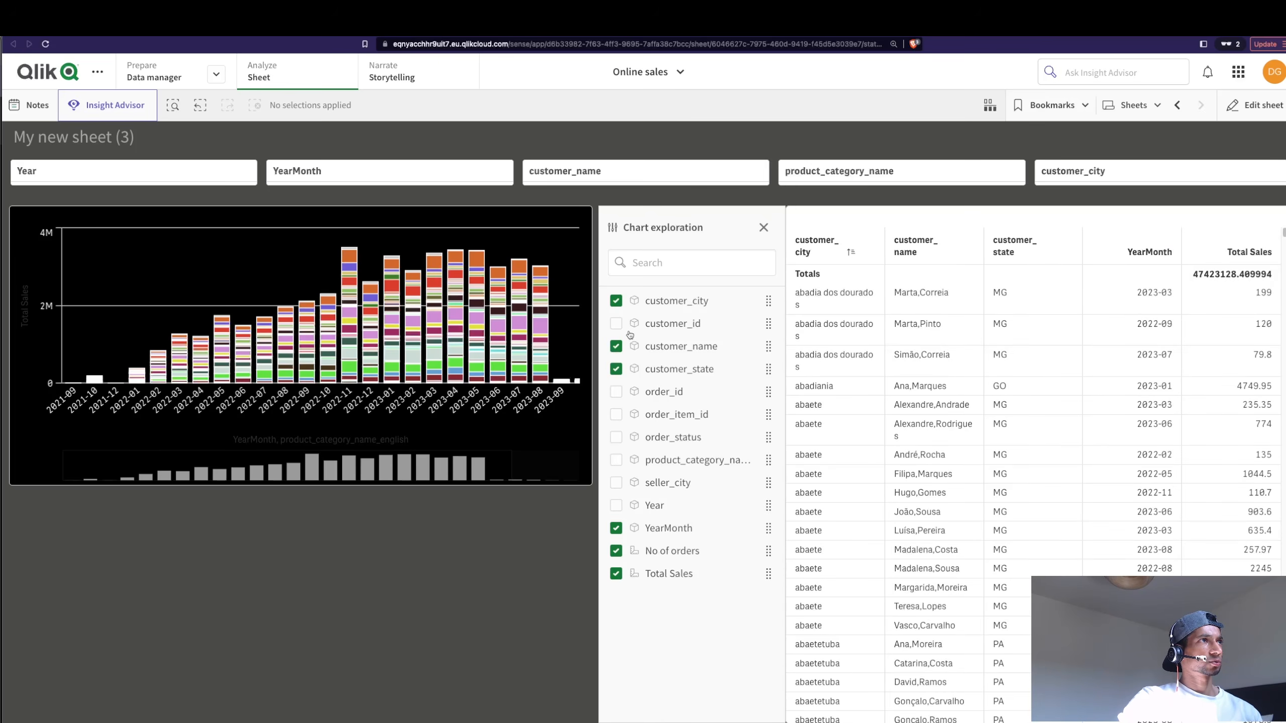
pyautogui.click(616, 300)
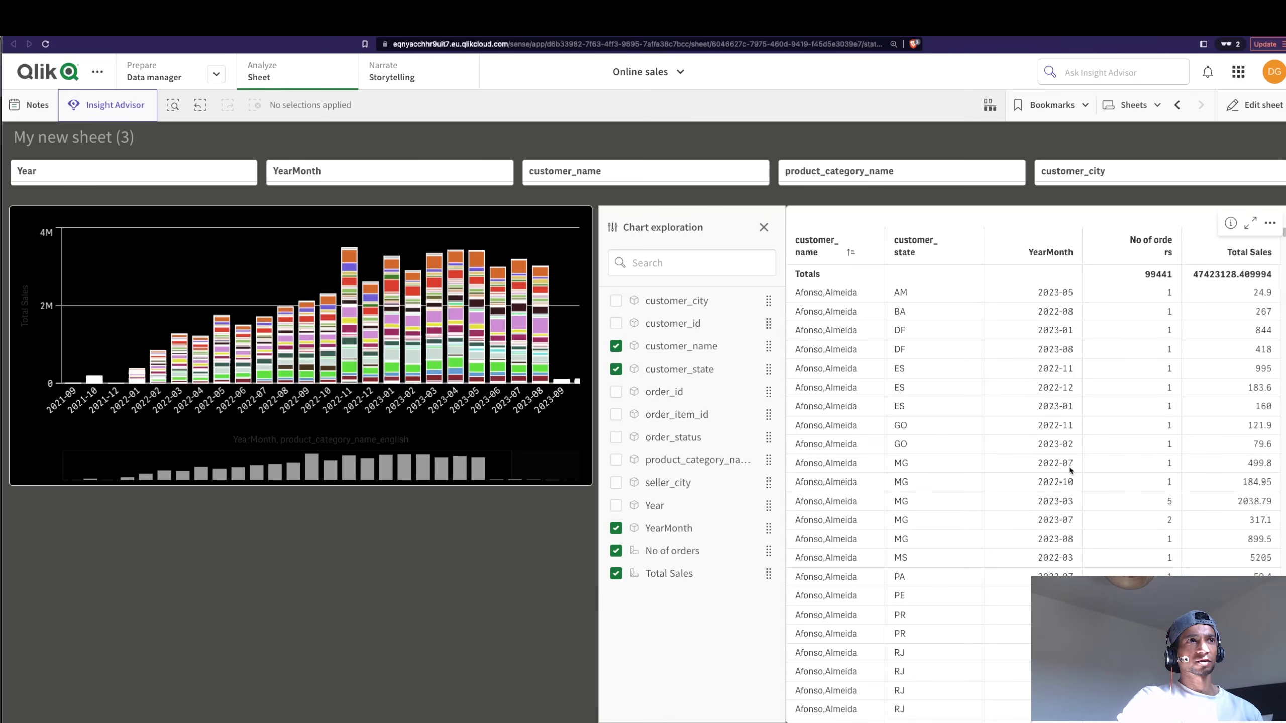
# Return to sheet editing and turn on row highlighting on hover in the straight table's chart styling.
pyautogui.click(1260, 105)
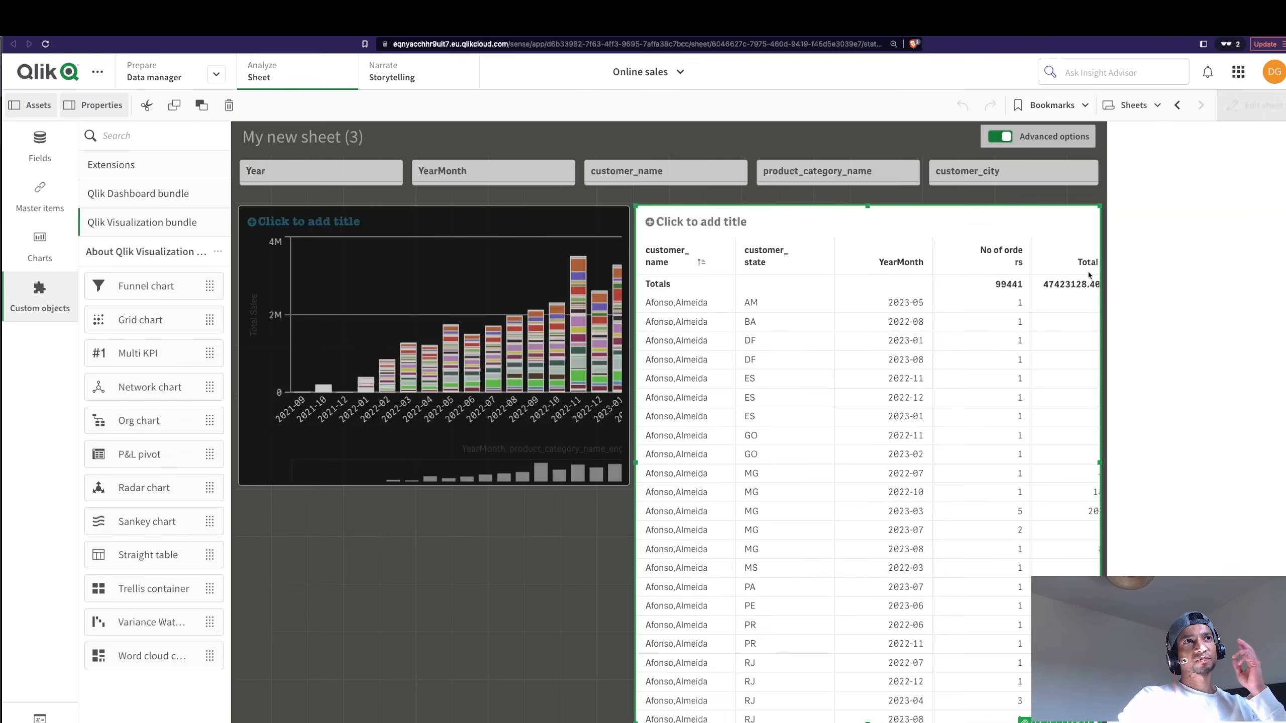
pyautogui.click(1201, 461)
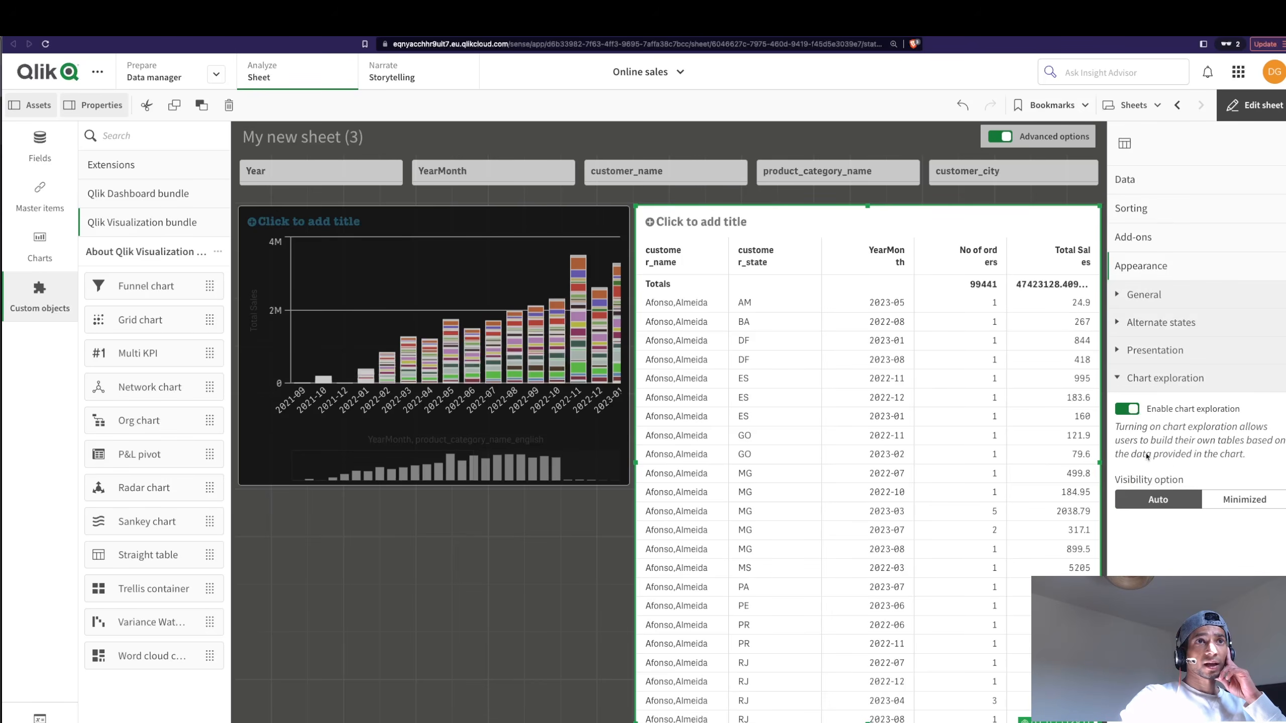
pyautogui.click(1159, 304)
pyautogui.click(1160, 304)
pyautogui.click(1165, 353)
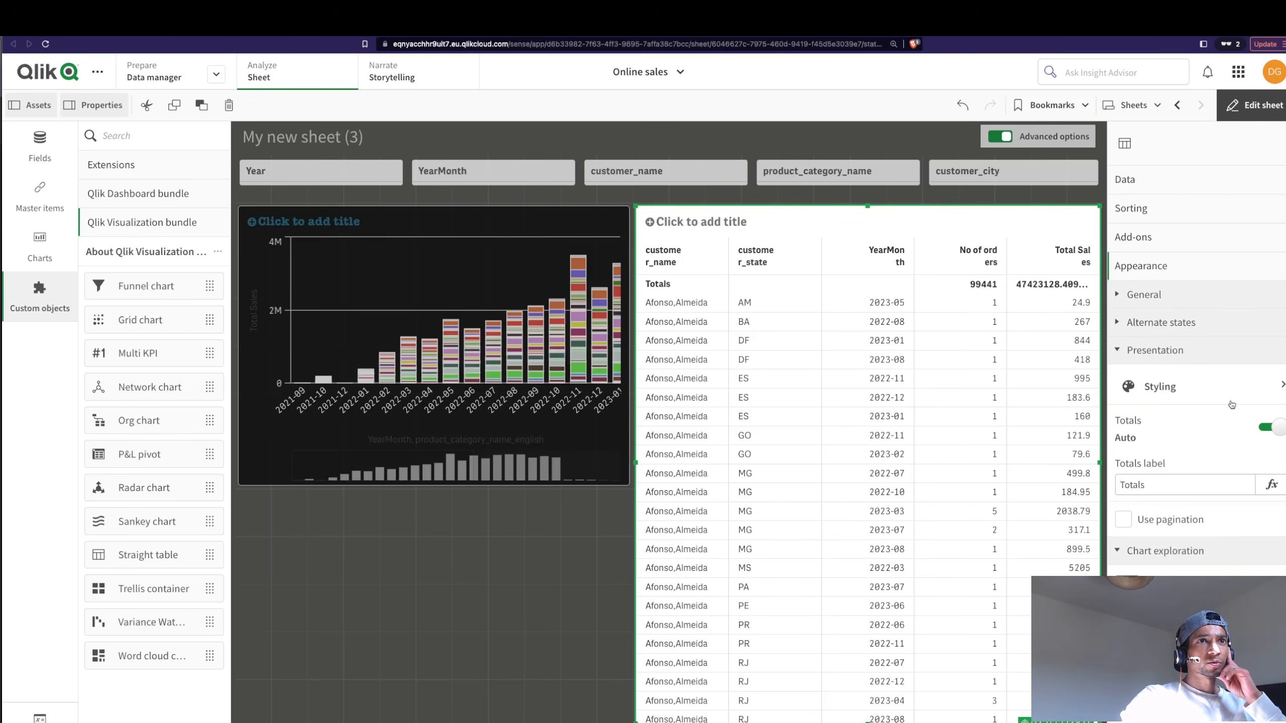
pyautogui.click(1230, 395)
pyautogui.click(1207, 171)
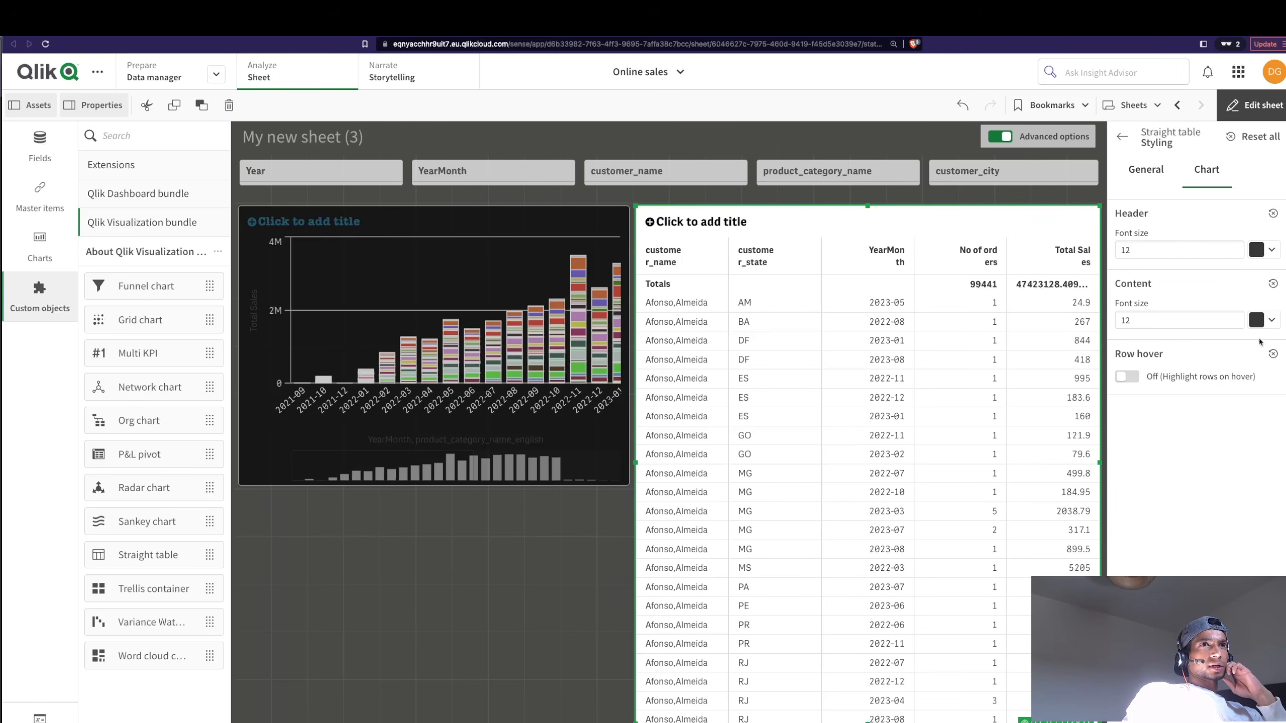
pyautogui.click(1145, 376)
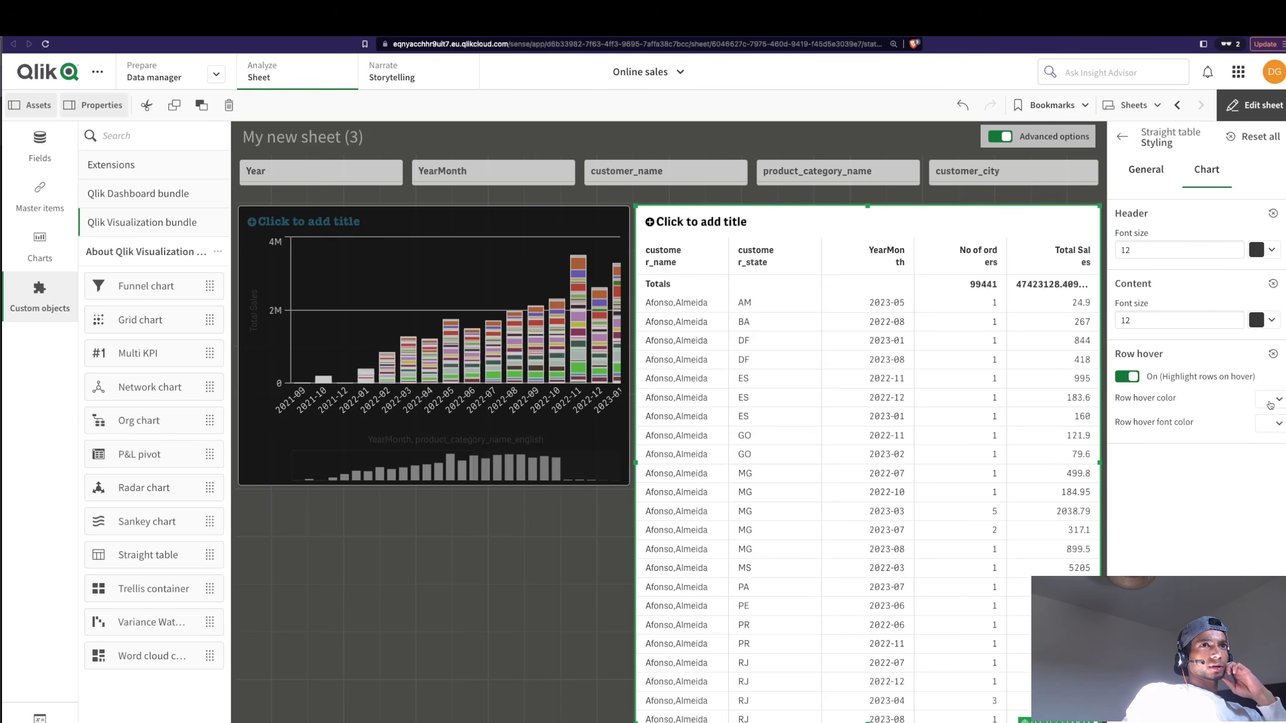
# Set the straight table's row hover color to black (#000000), check the hover font color palette and leave sheet editing.
pyautogui.click(1270, 404)
pyautogui.click(1278, 560)
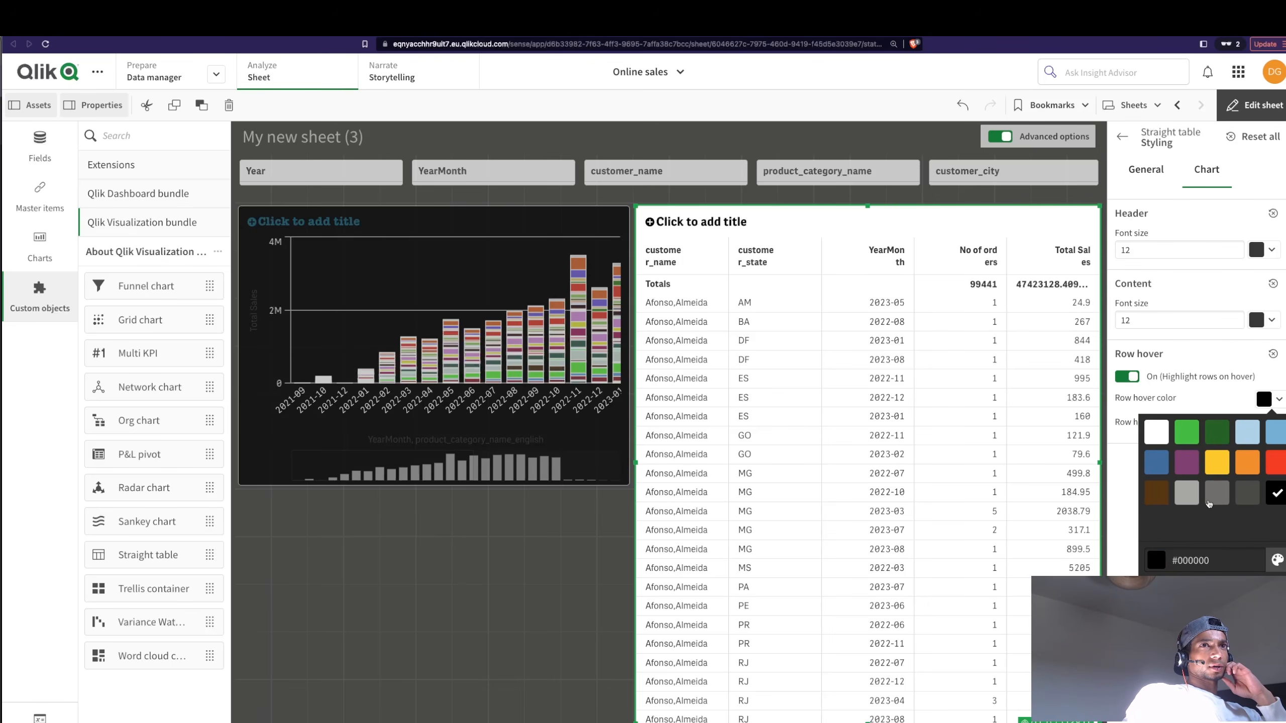
pyautogui.click(1124, 536)
pyautogui.click(1270, 424)
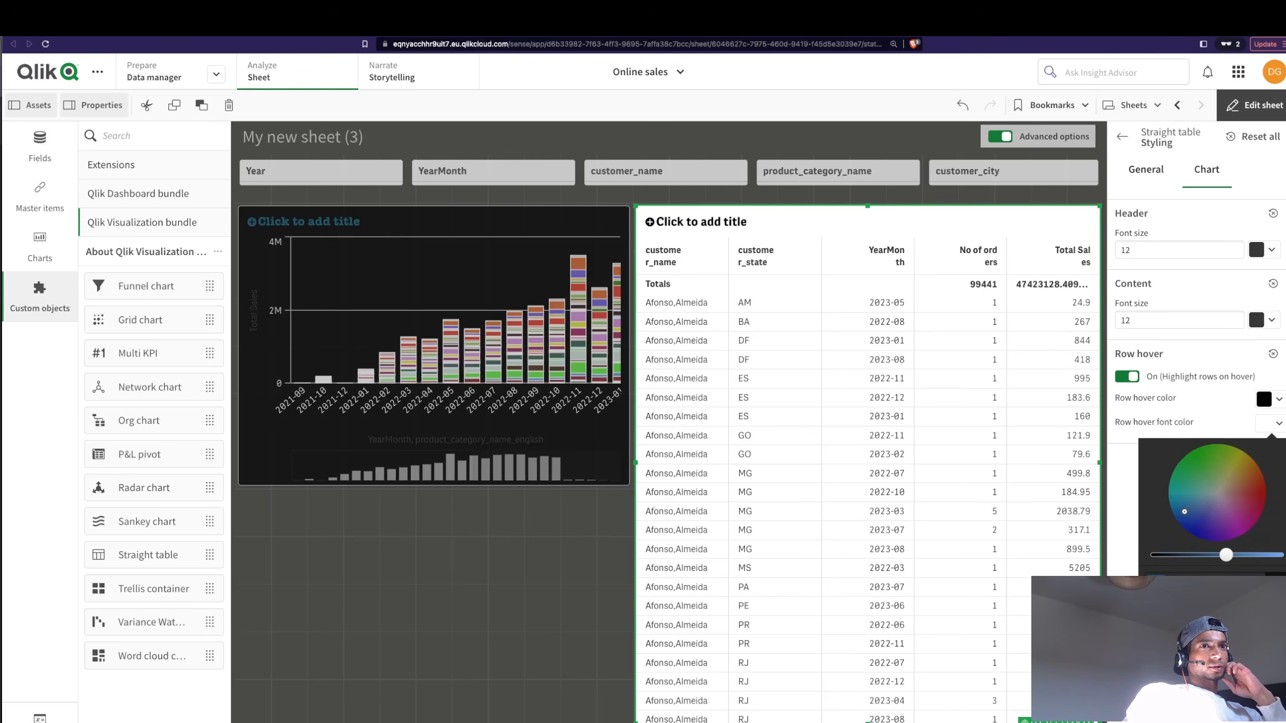
pyautogui.click(1277, 585)
pyautogui.click(1123, 472)
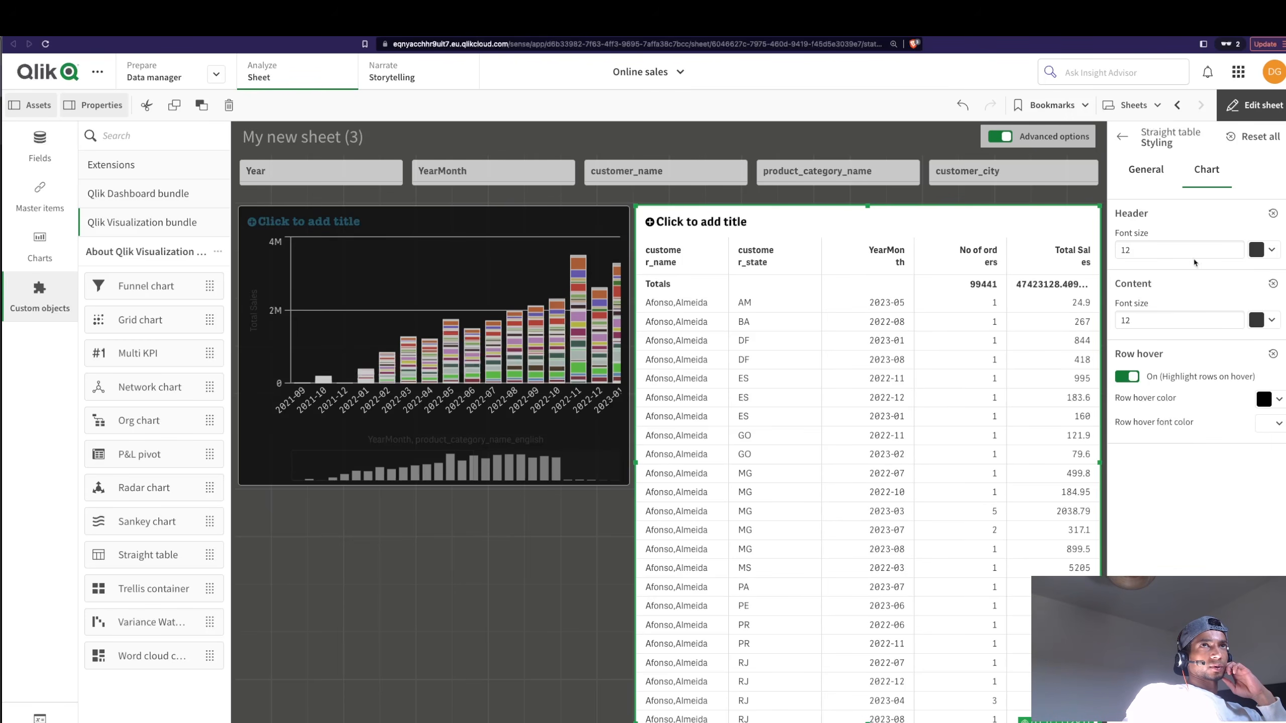
pyautogui.click(1255, 105)
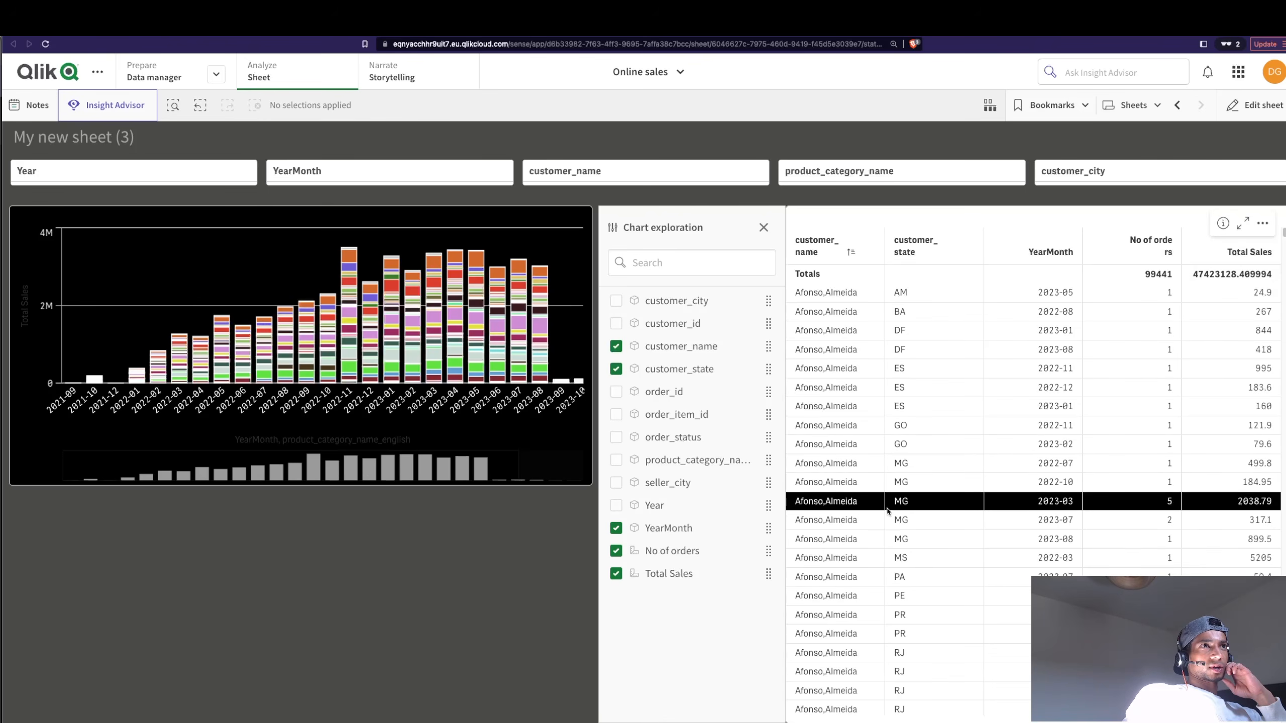
# Reopen the sheet for editing and review the straight table's data columns and its general and chart styling options.
pyautogui.click(1261, 105)
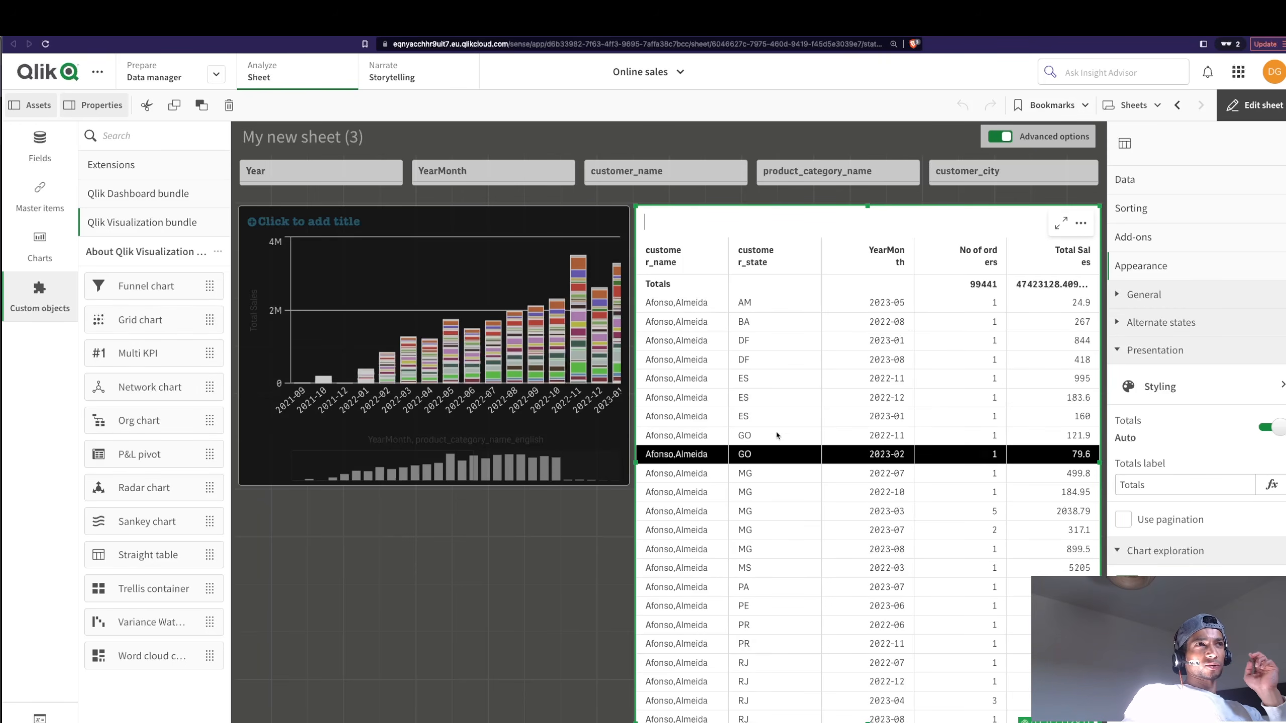
pyautogui.click(1185, 189)
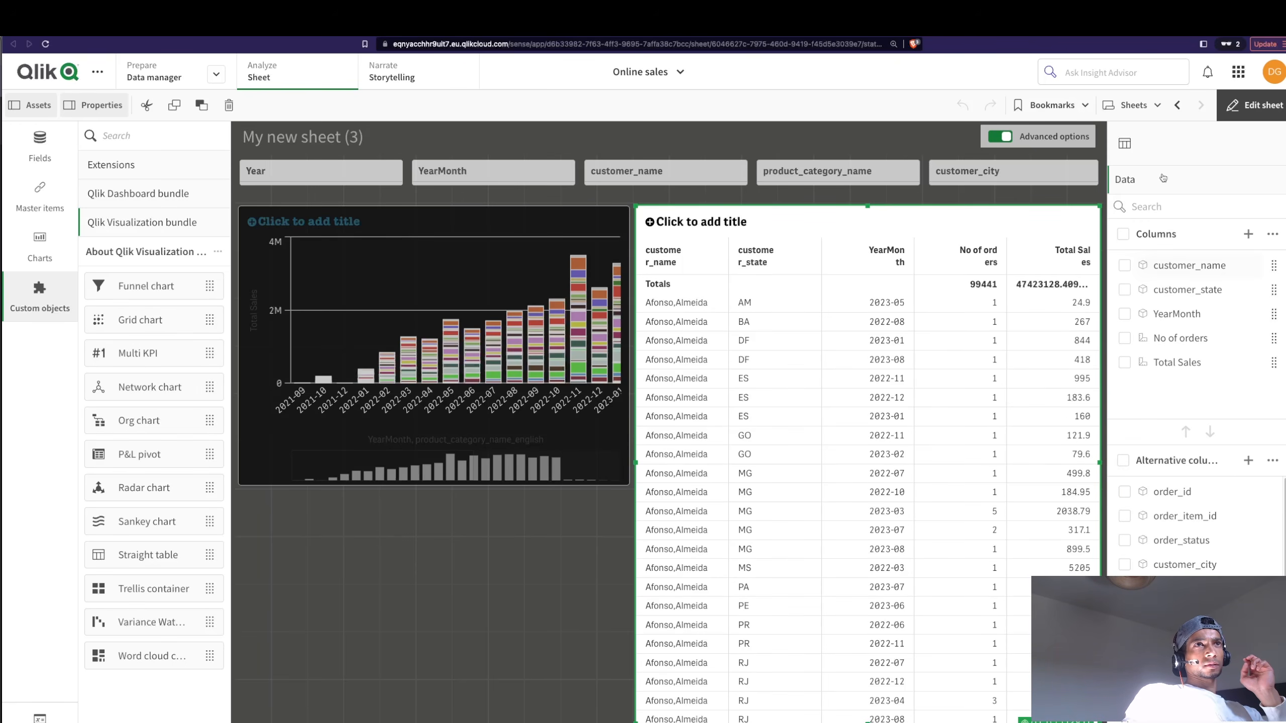
pyautogui.scroll(-5, 1165, 540)
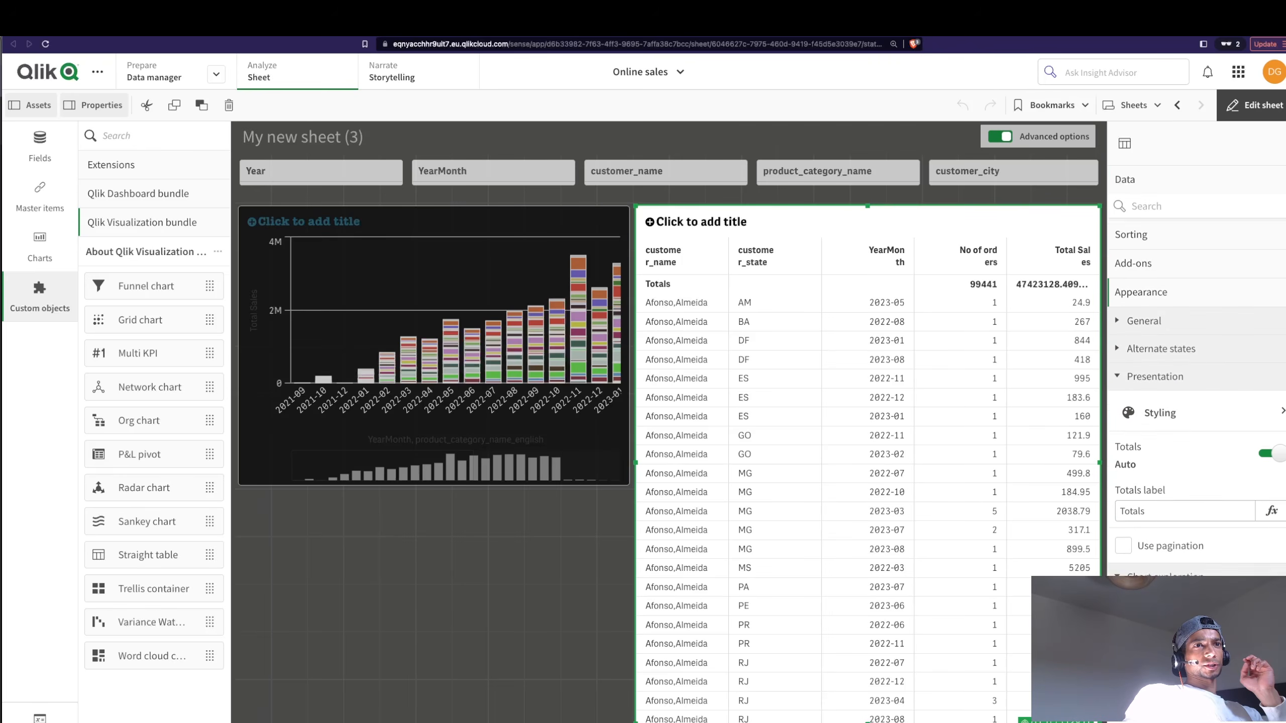
pyautogui.click(1180, 399)
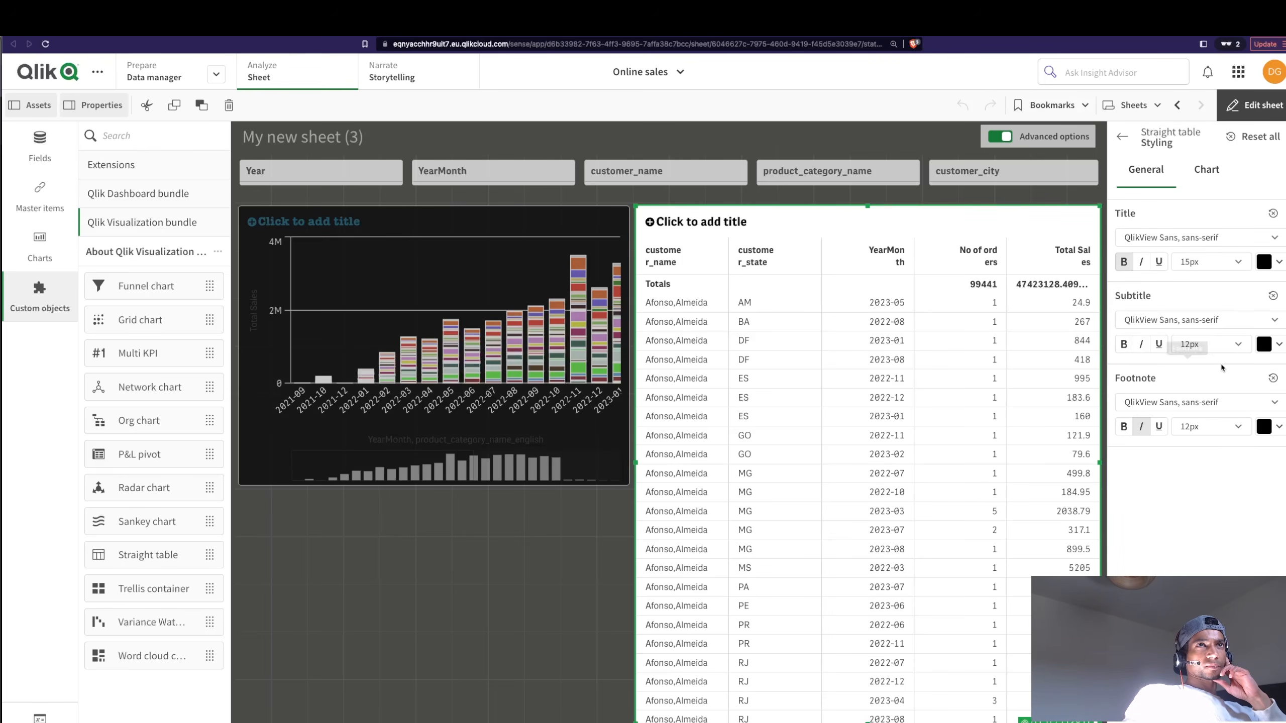
pyautogui.click(1209, 179)
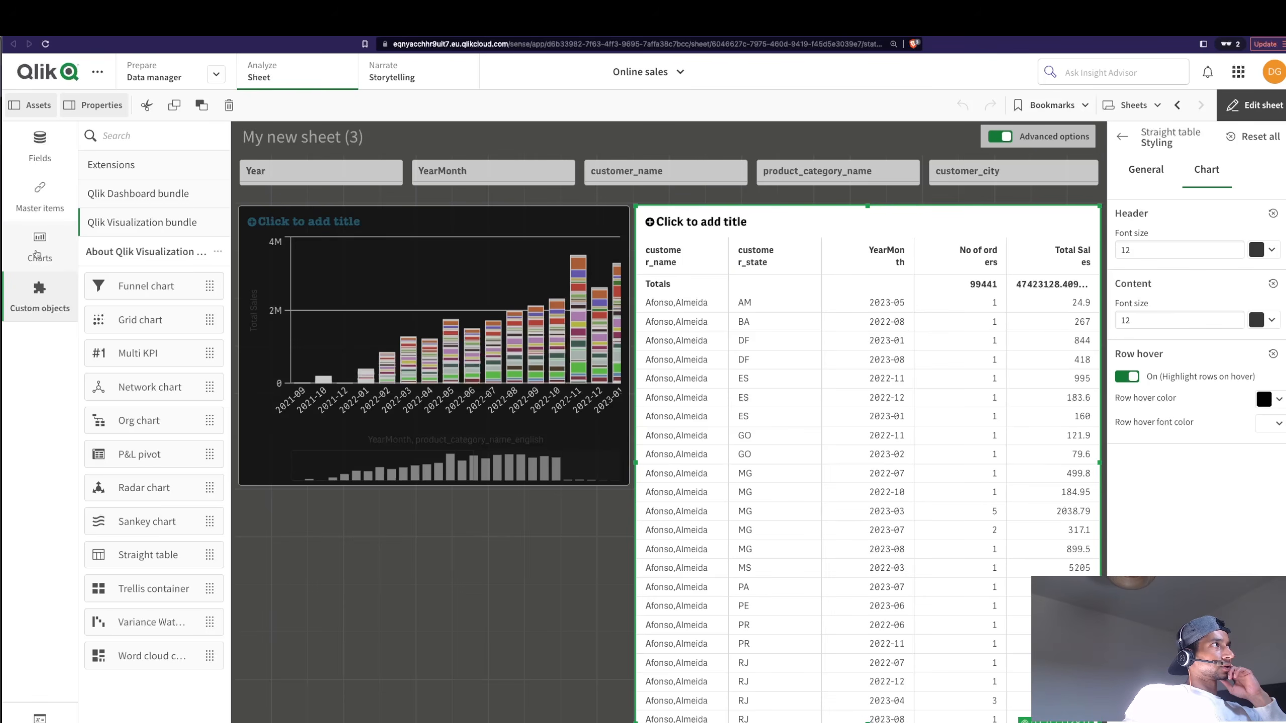
# Place a standard table below the bar chart and add customer_city and customer_name as its columns.
pyautogui.click(38, 254)
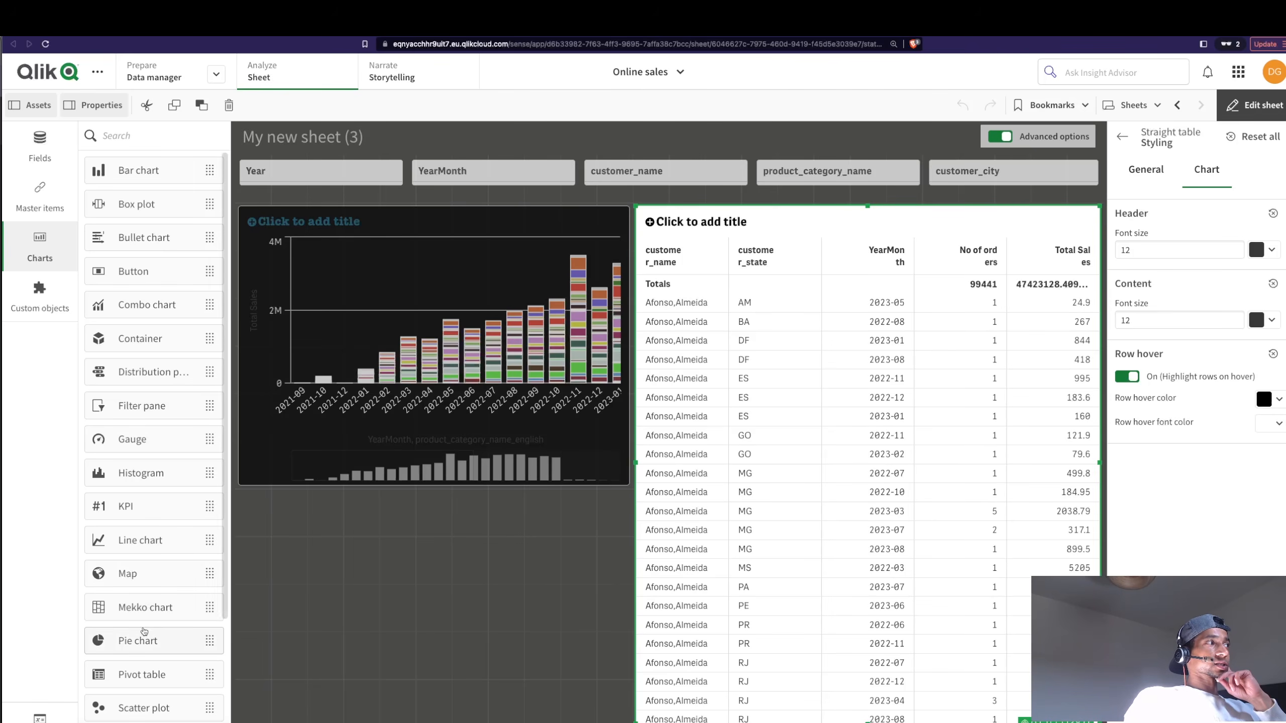
pyautogui.scroll(-3, 158, 626)
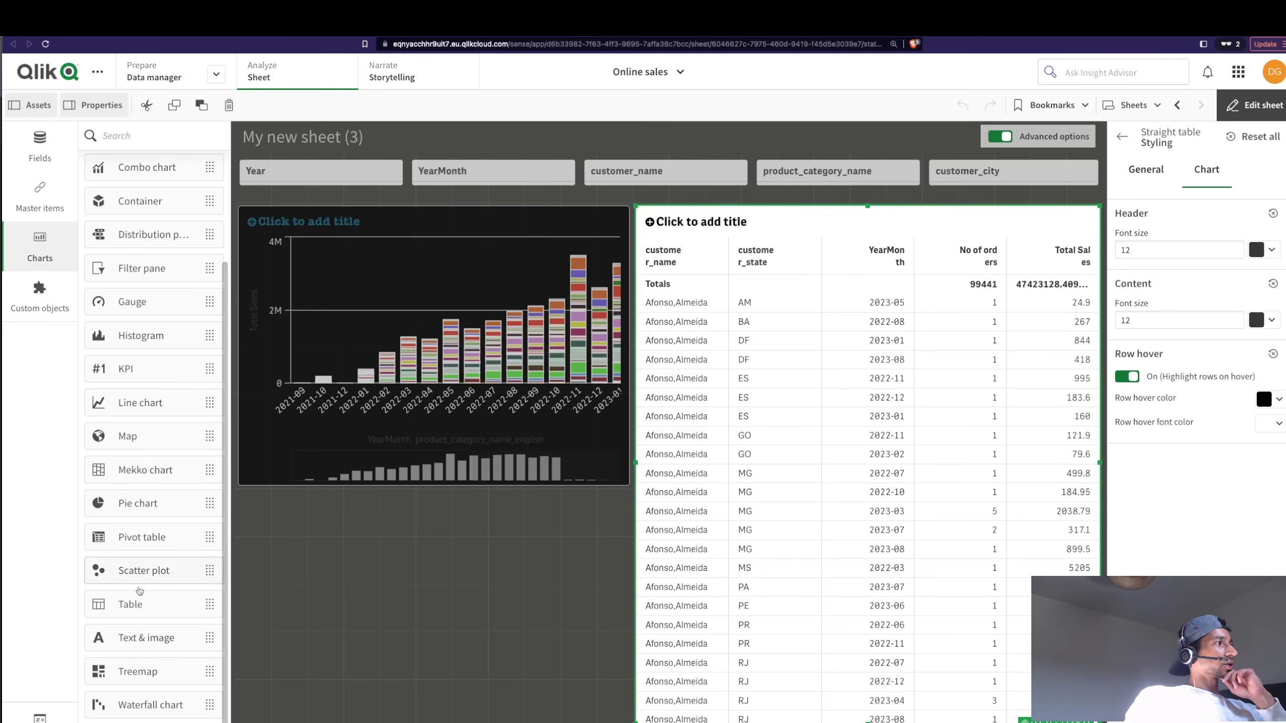
pyautogui.moveTo(133, 608); pyautogui.dragTo(435, 628)
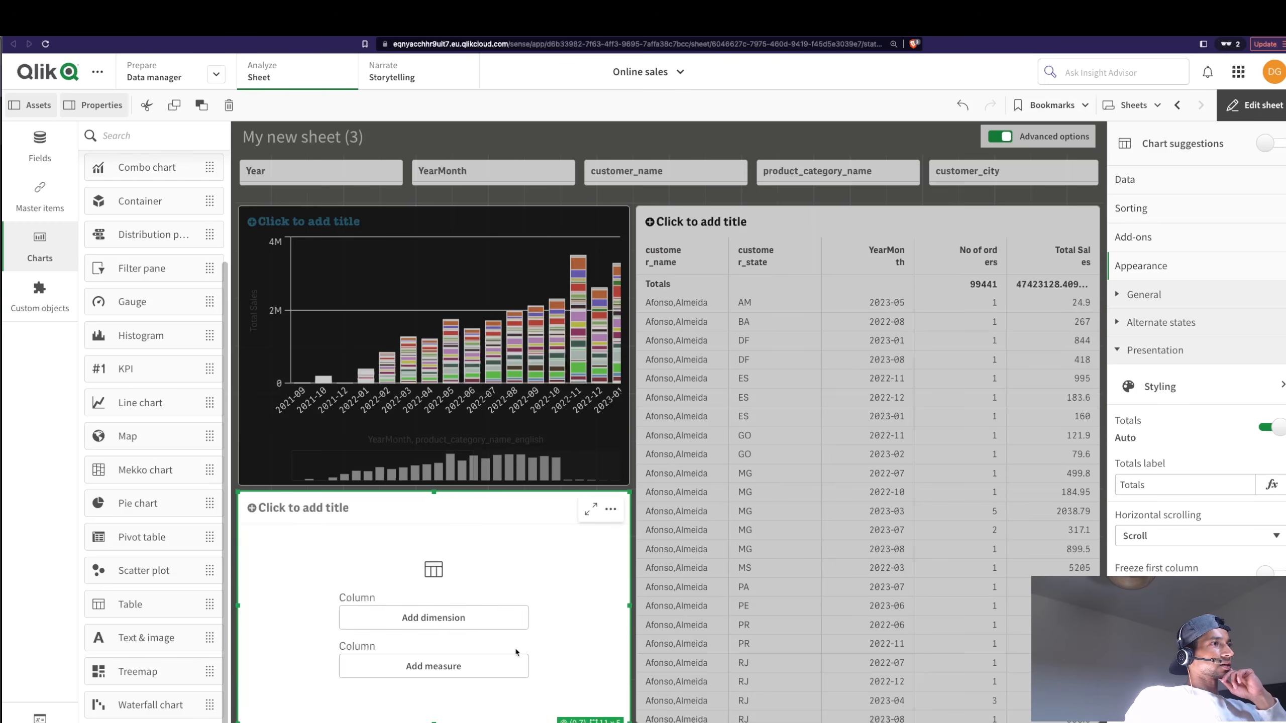
pyautogui.click(441, 629)
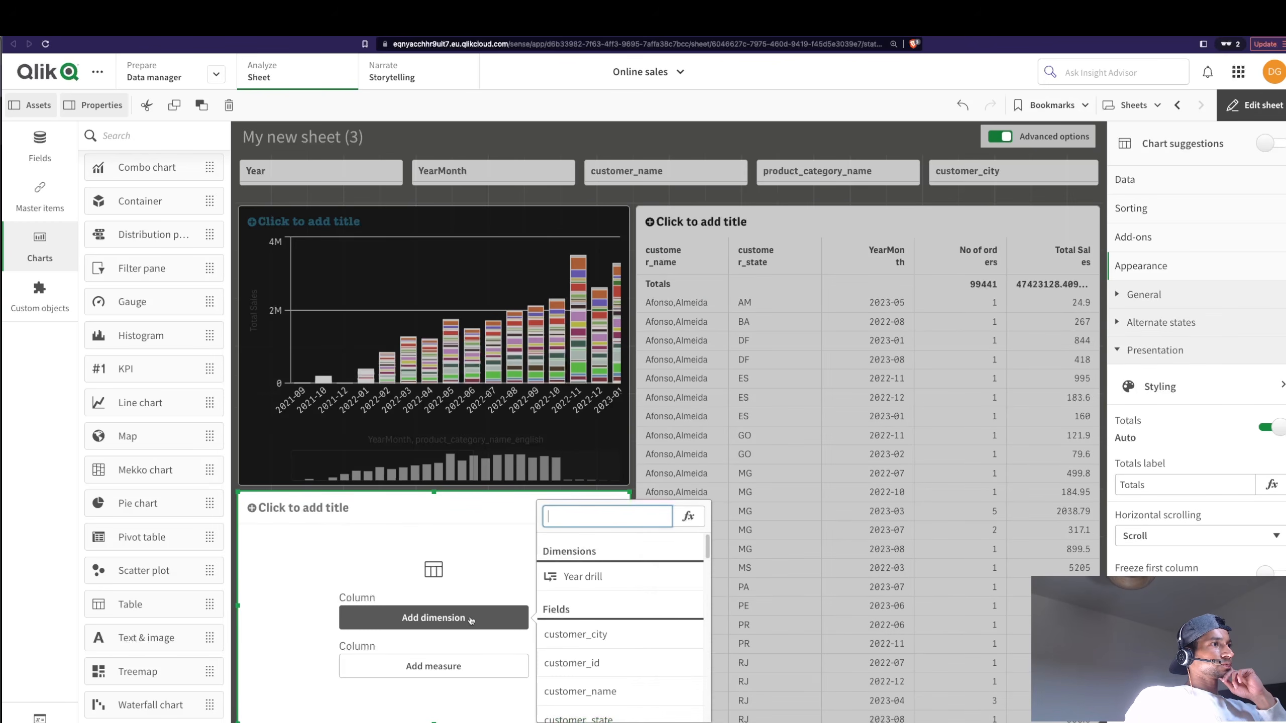
pyautogui.click(595, 643)
pyautogui.click(1193, 269)
pyautogui.click(1165, 478)
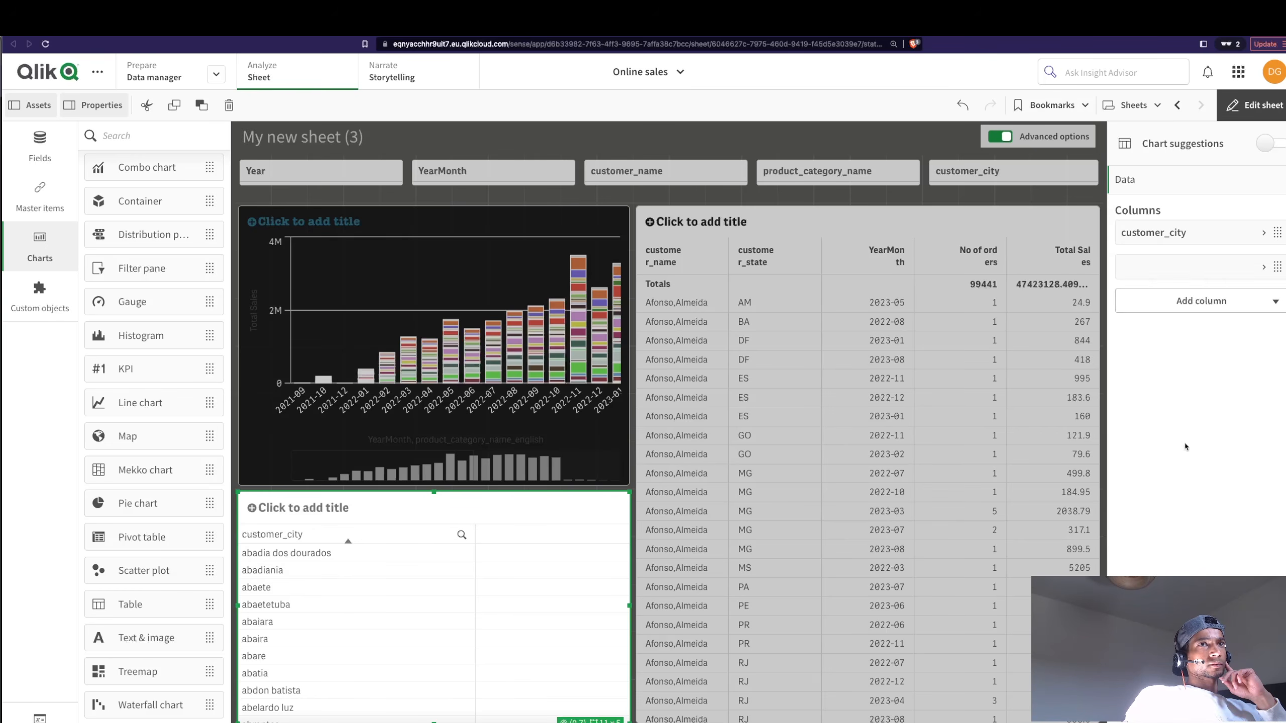
# Add customer_state, No of orders and Total Sales as further columns of the new table.
pyautogui.click(1192, 301)
pyautogui.click(1185, 334)
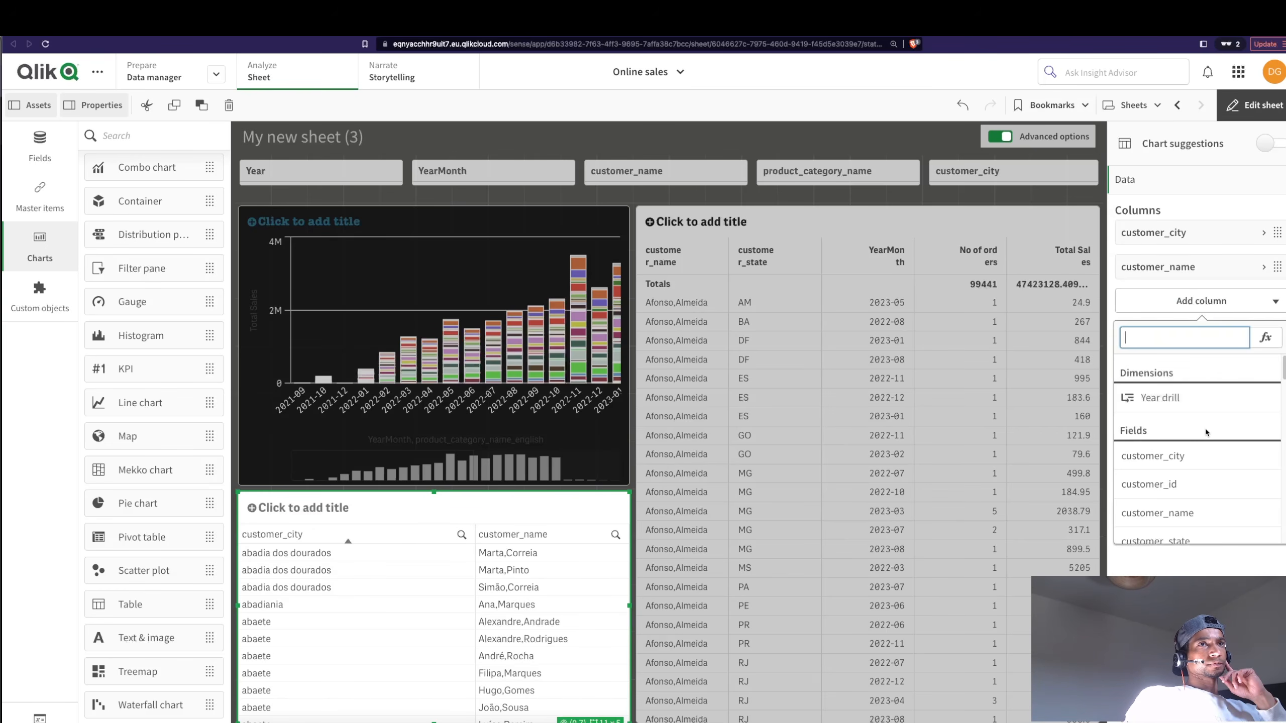
pyautogui.scroll(-3, 1203, 441)
pyautogui.click(1168, 434)
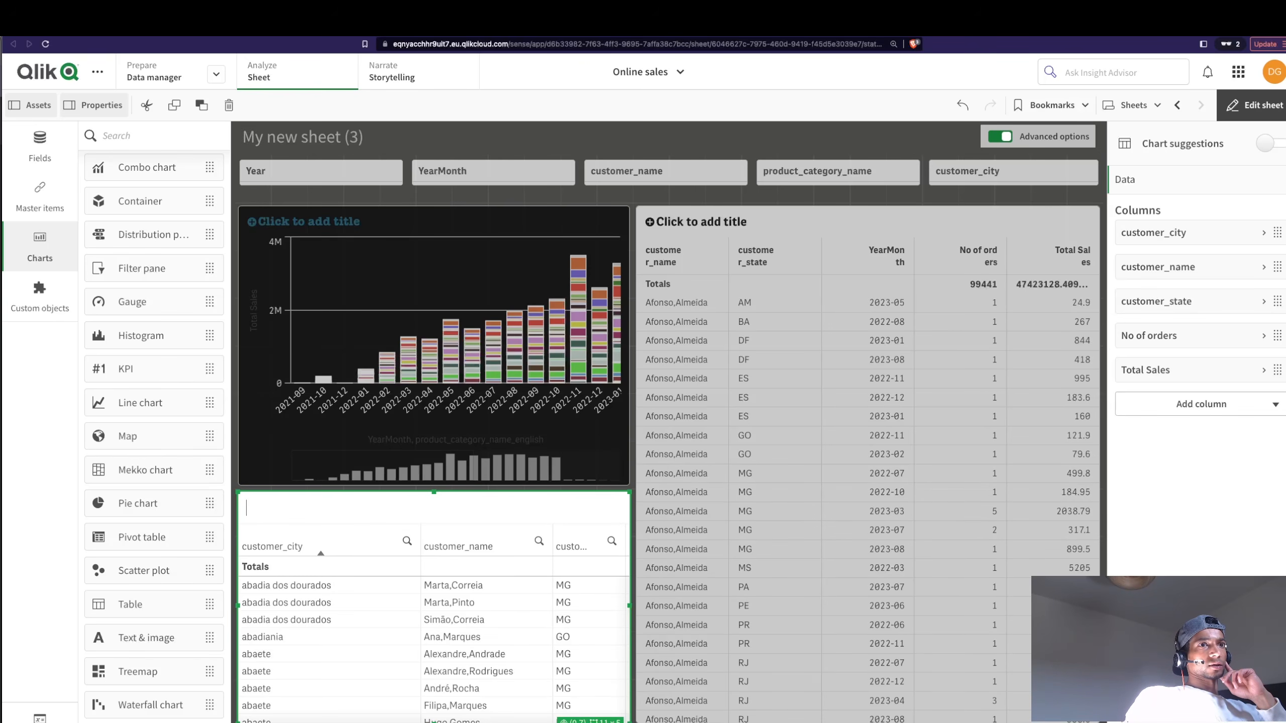
# Set the new table's background to a single black color in its styling options.
pyautogui.click(1160, 717)
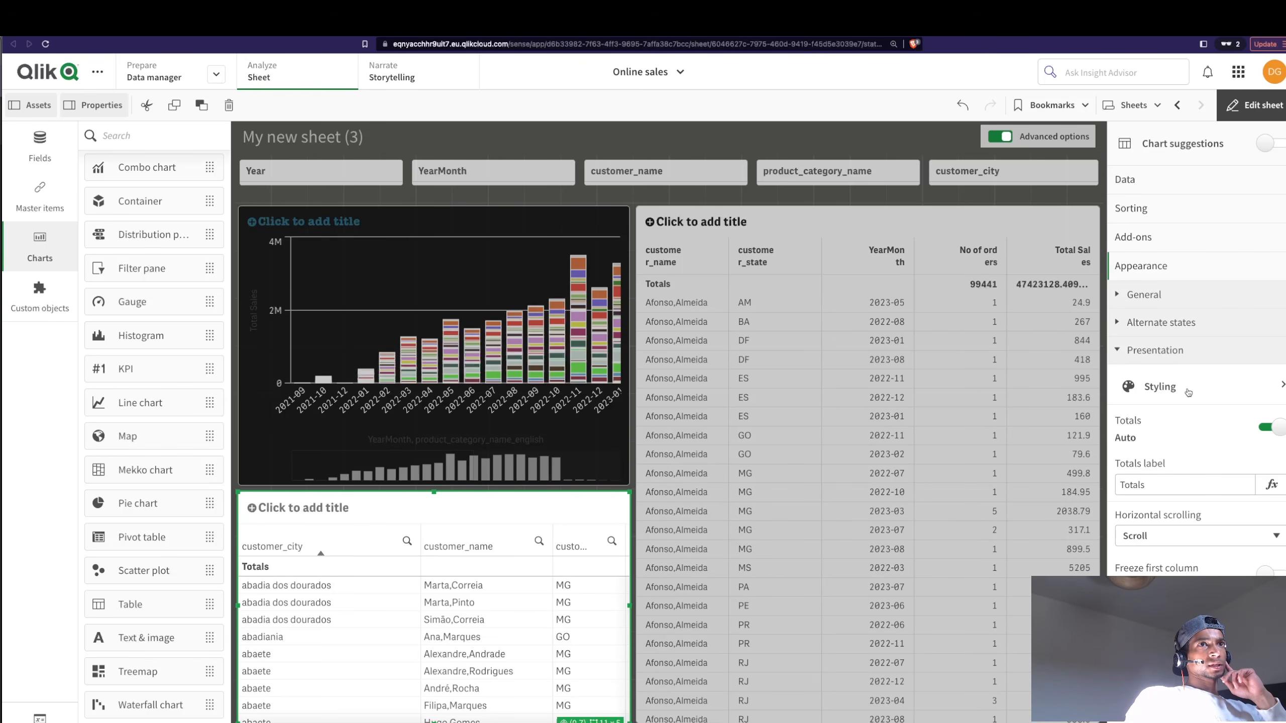
pyautogui.click(1187, 393)
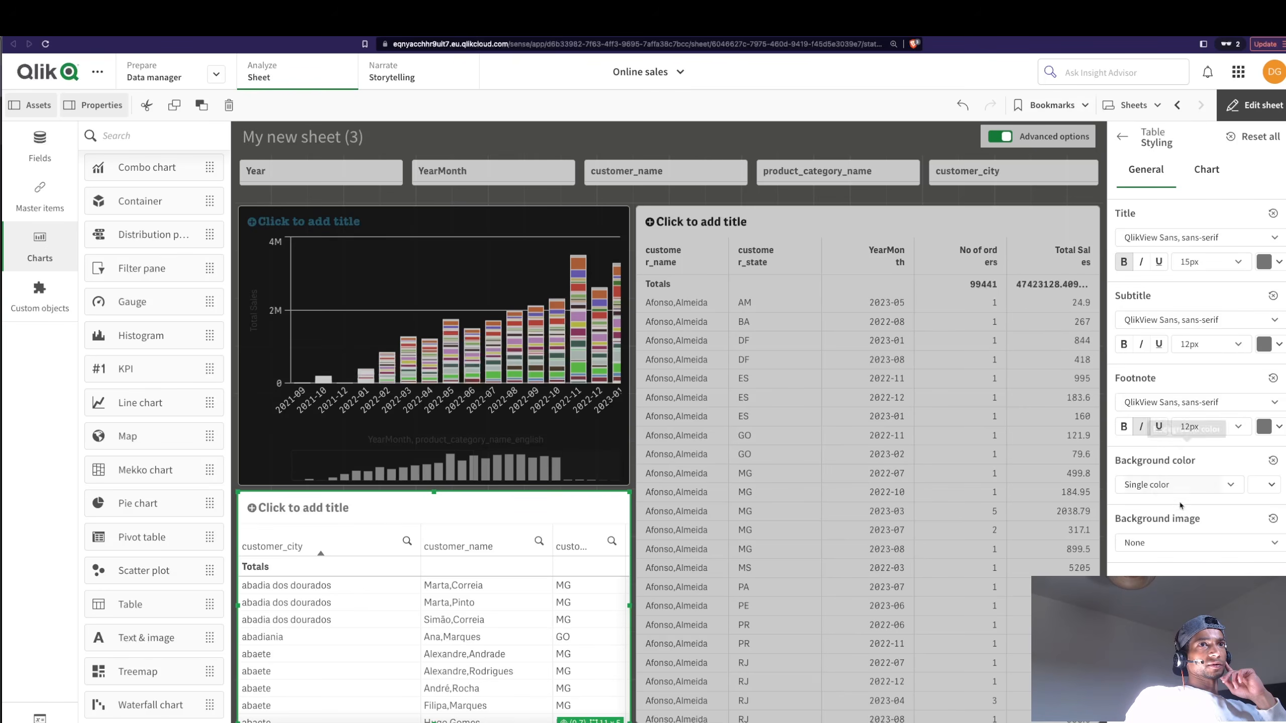
pyautogui.click(1268, 485)
pyautogui.click(1157, 608)
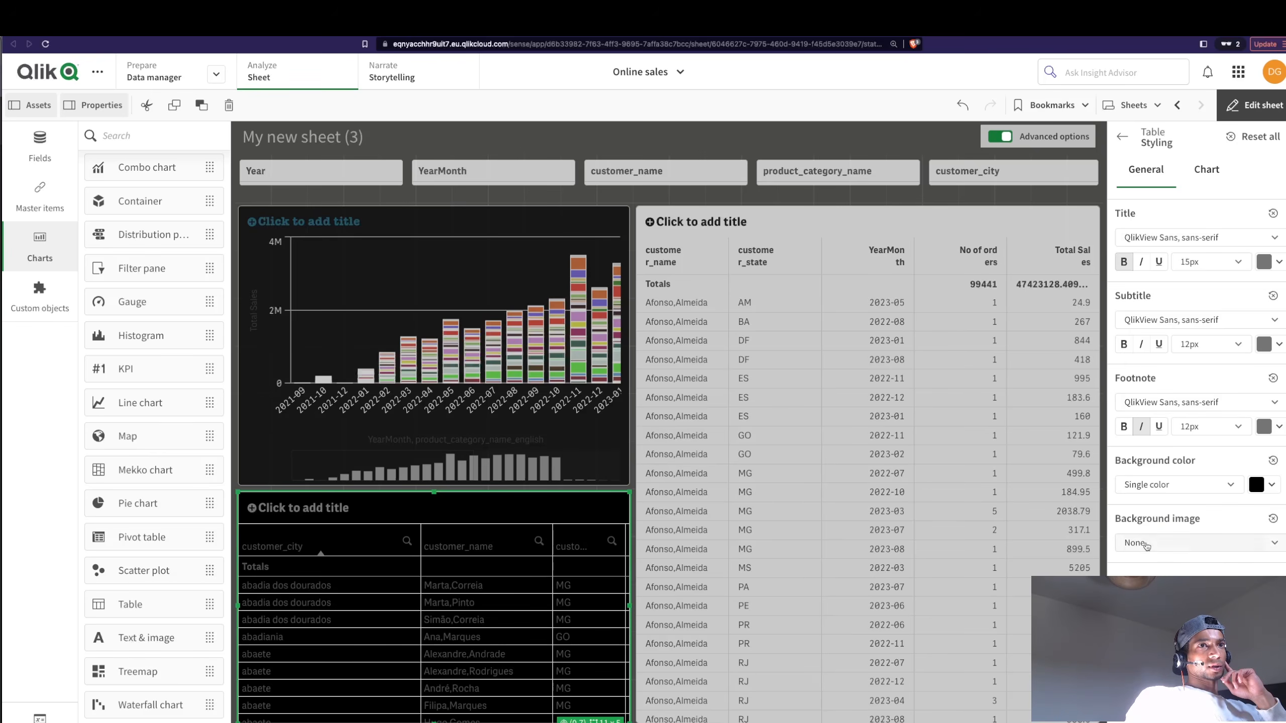
# Turn on row hover highlighting for the standard table with a dark grey hover color and a white hover font color.
pyautogui.click(1208, 183)
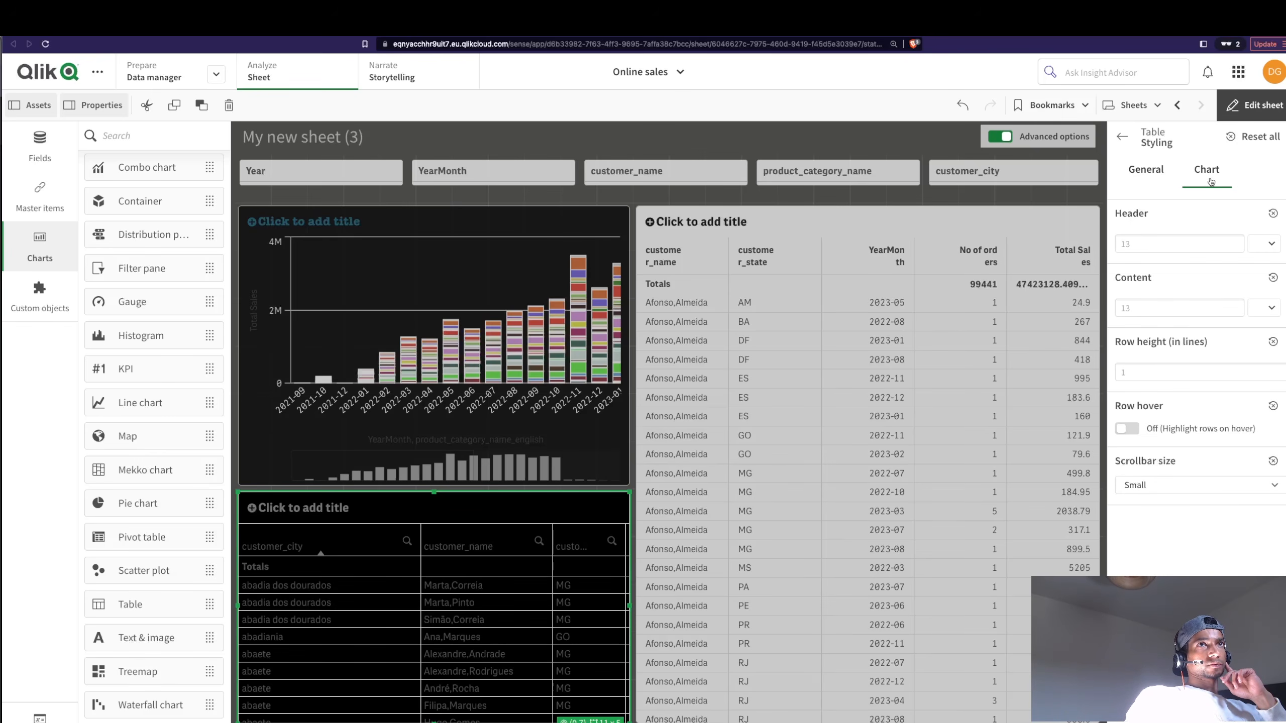
pyautogui.click(1171, 433)
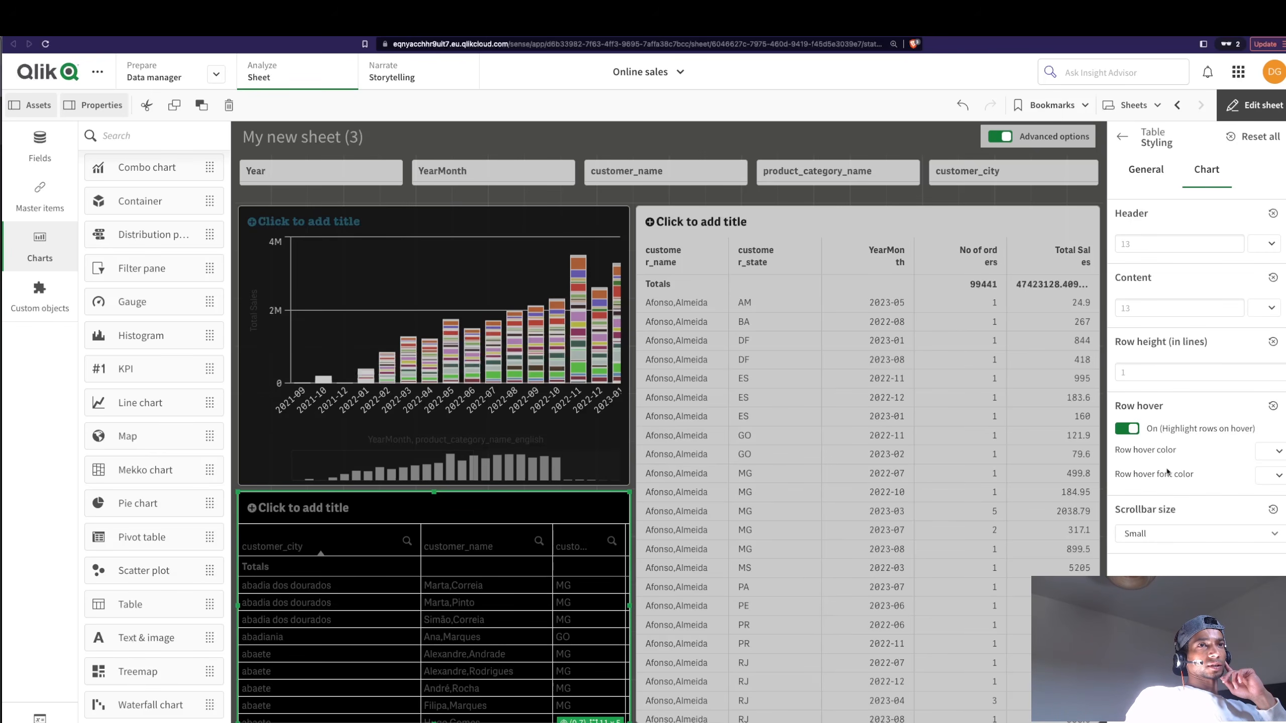
pyautogui.click(1276, 458)
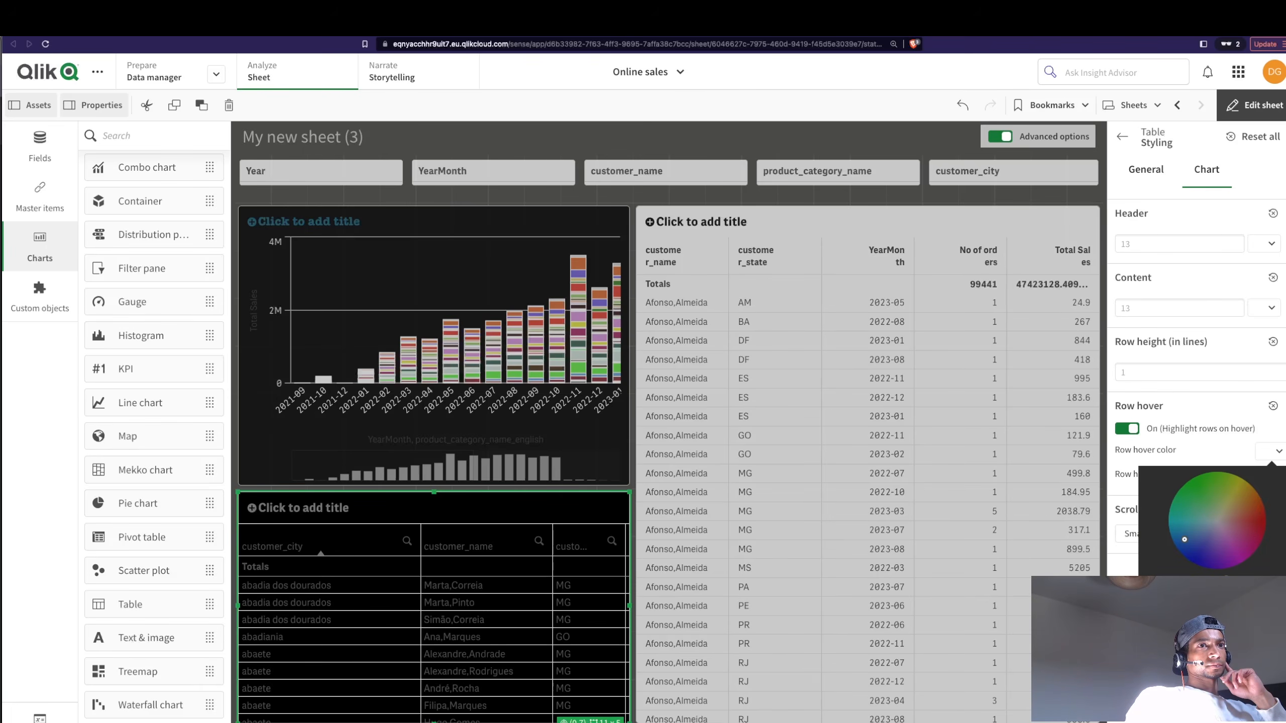
pyautogui.click(1275, 603)
pyautogui.click(1187, 443)
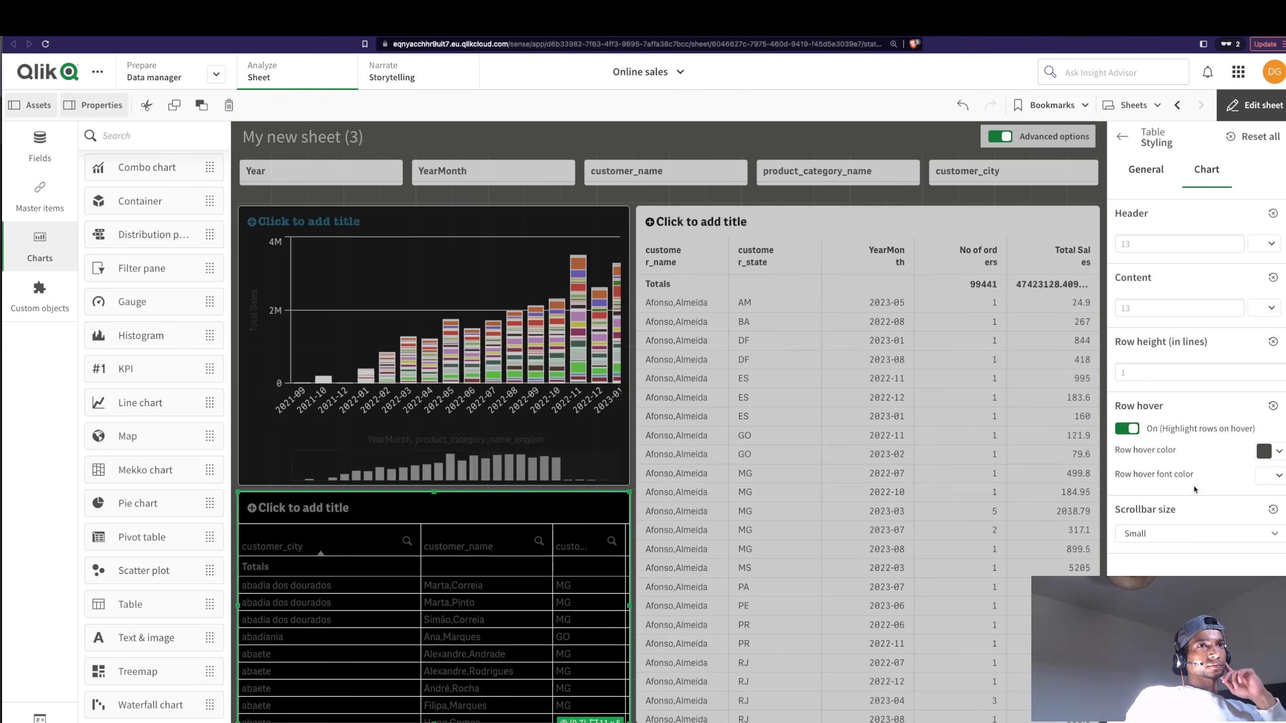
pyautogui.click(1274, 475)
pyautogui.click(1274, 604)
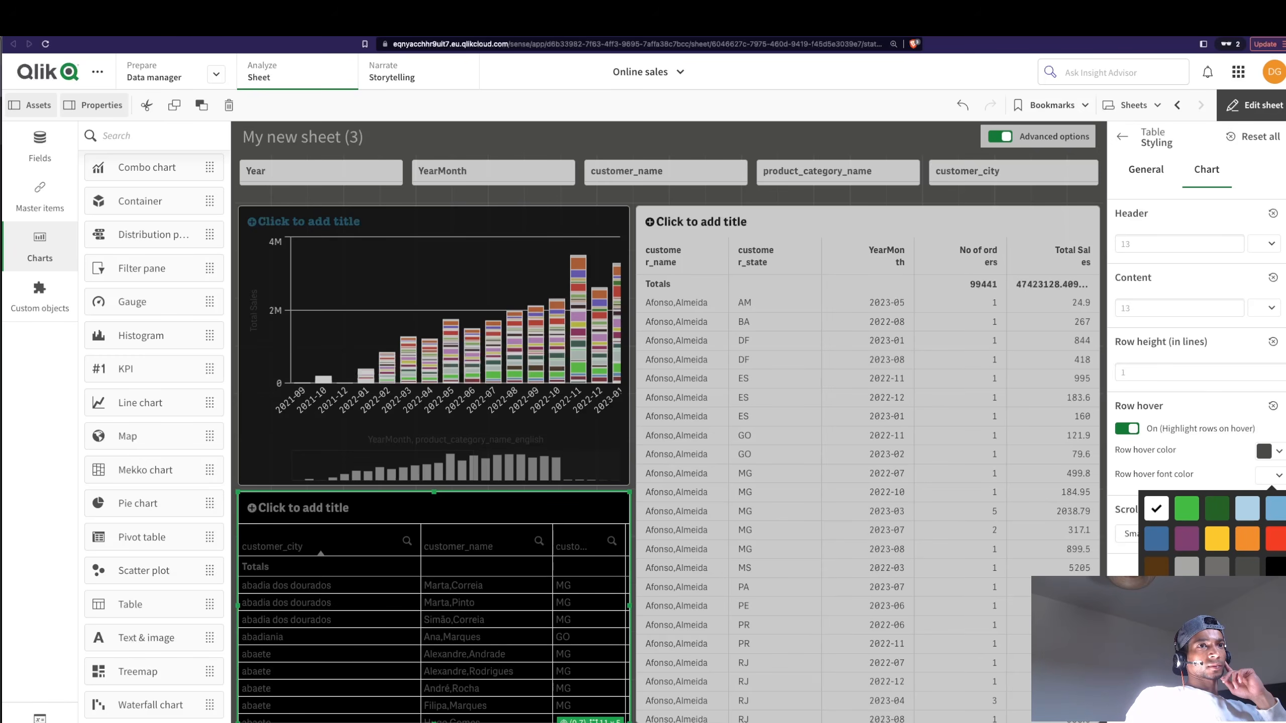
pyautogui.click(1230, 449)
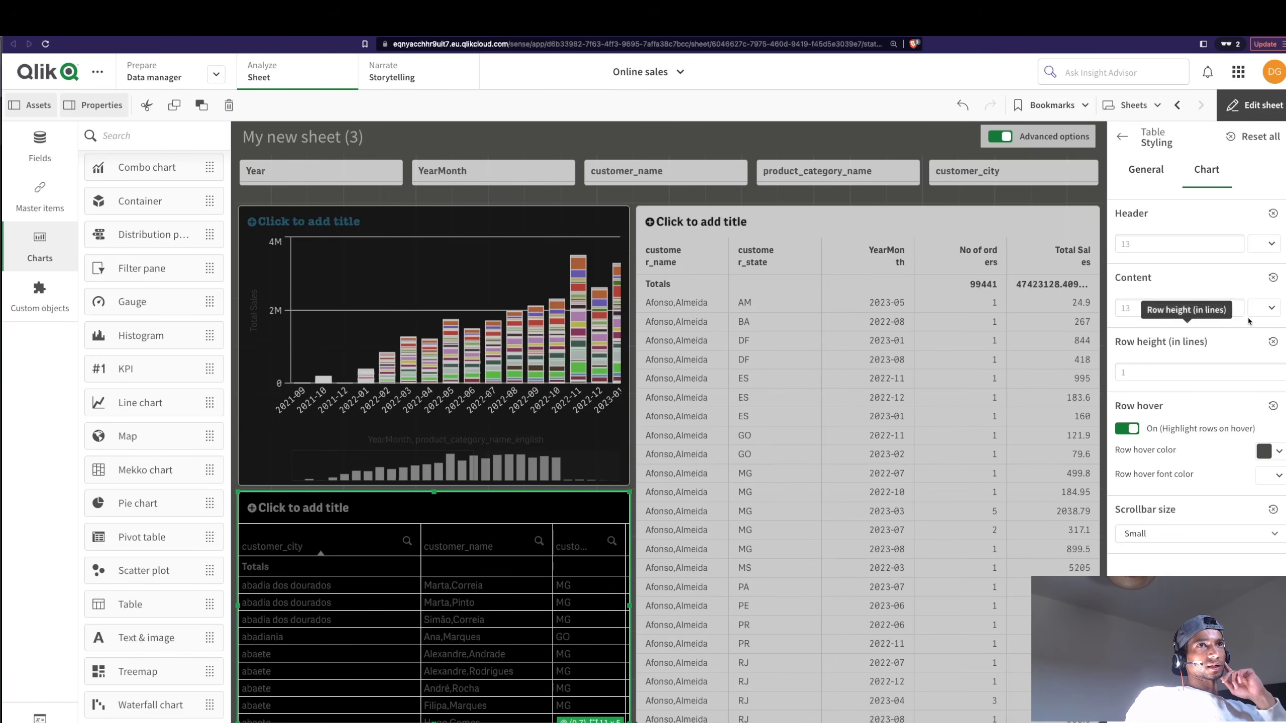
# Set the standard table's content font color to white (#ffffff) and finish editing the sheet.
pyautogui.click(1271, 309)
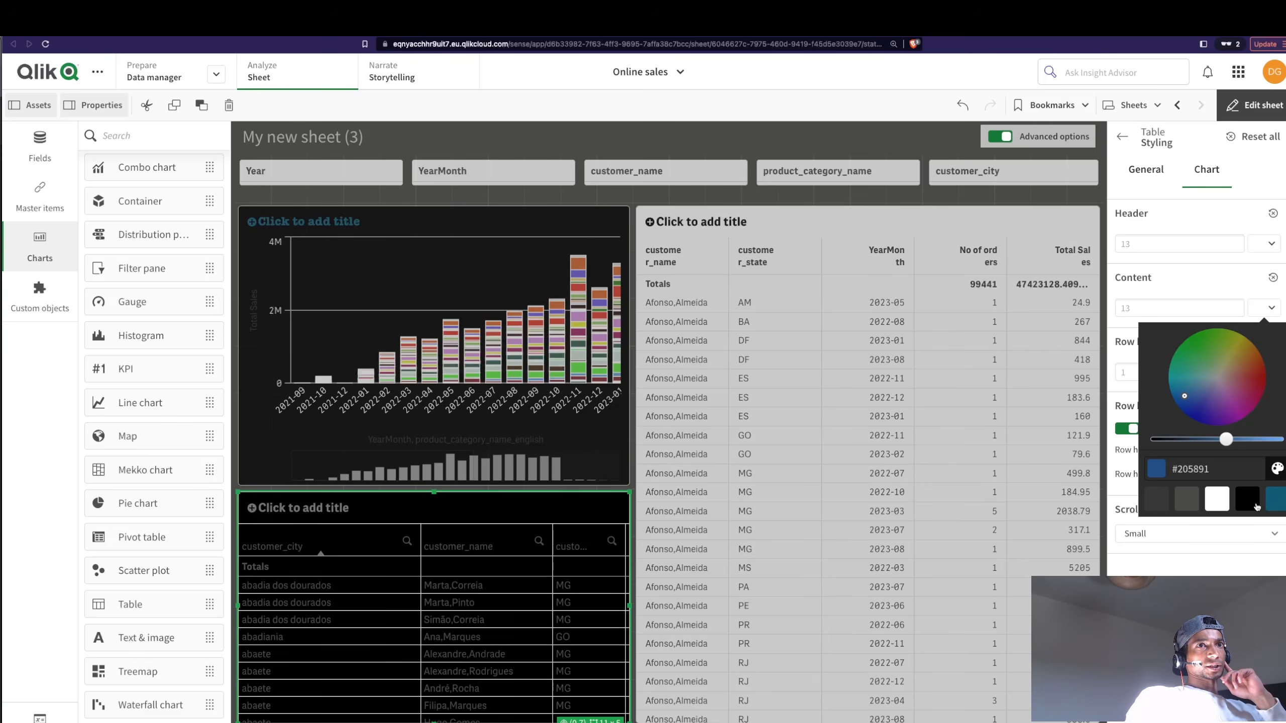
pyautogui.click(1182, 507)
pyautogui.click(1220, 402)
pyautogui.click(1221, 502)
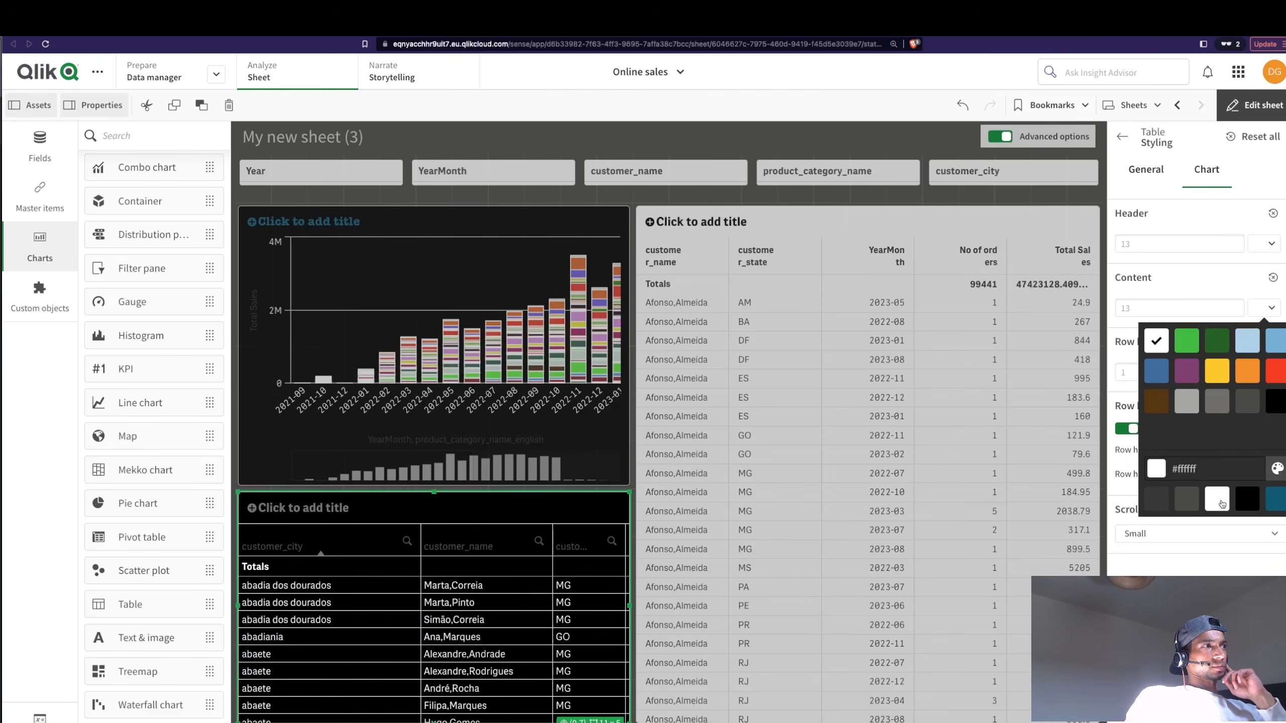
pyautogui.click(1255, 105)
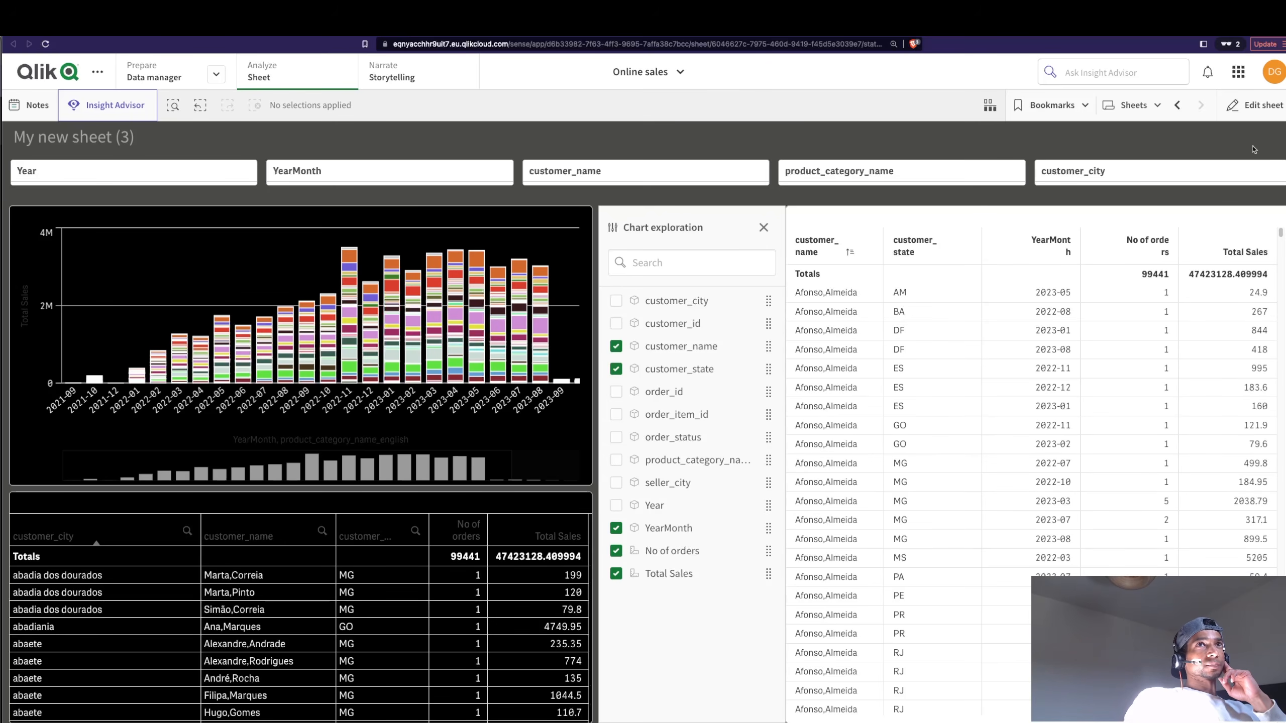
# Delete the standard table below the bar chart and shorten the straight table by lowering its upper edge.
pyautogui.click(1256, 105)
pyautogui.click(490, 534)
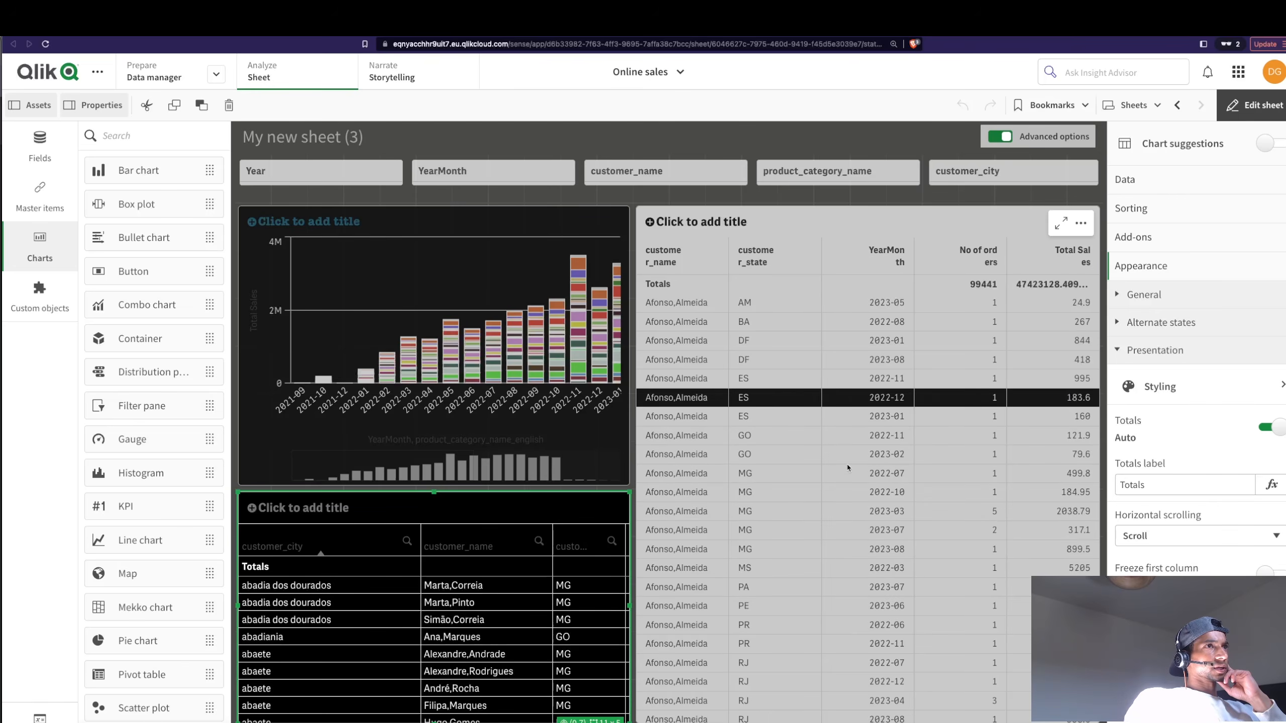
pyautogui.rightClick(355, 522)
pyautogui.click(430, 706)
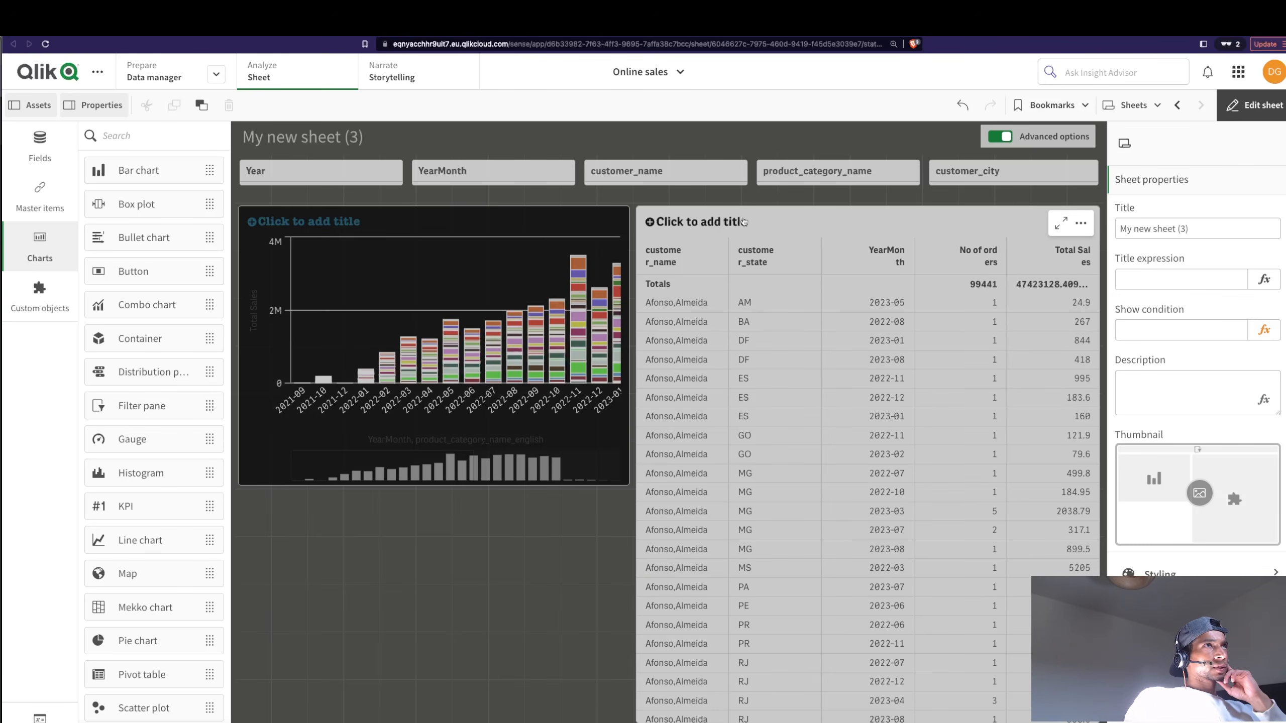
pyautogui.click(809, 228)
pyautogui.moveTo(648, 219); pyautogui.dragTo(646, 355)
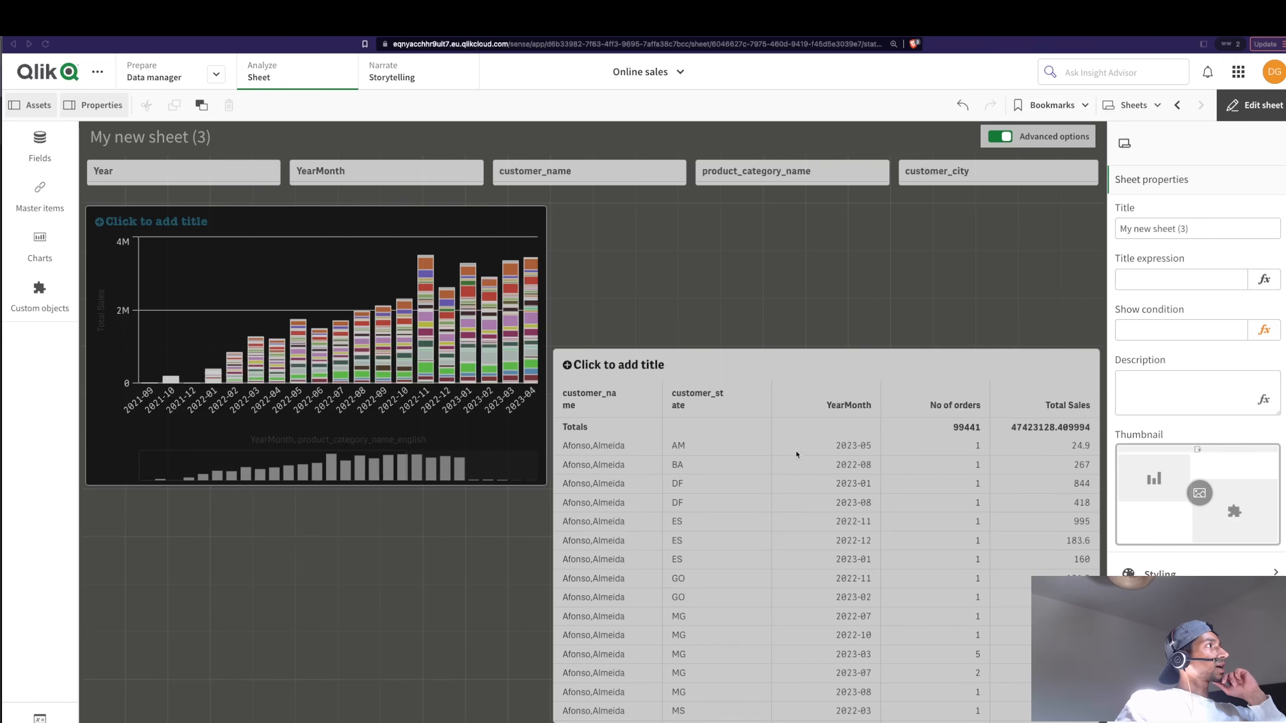
# Place a Sankey chart from the Qlik Visualization bundle below the bar chart with product_category_name_english as its first dimension.
pyautogui.click(43, 298)
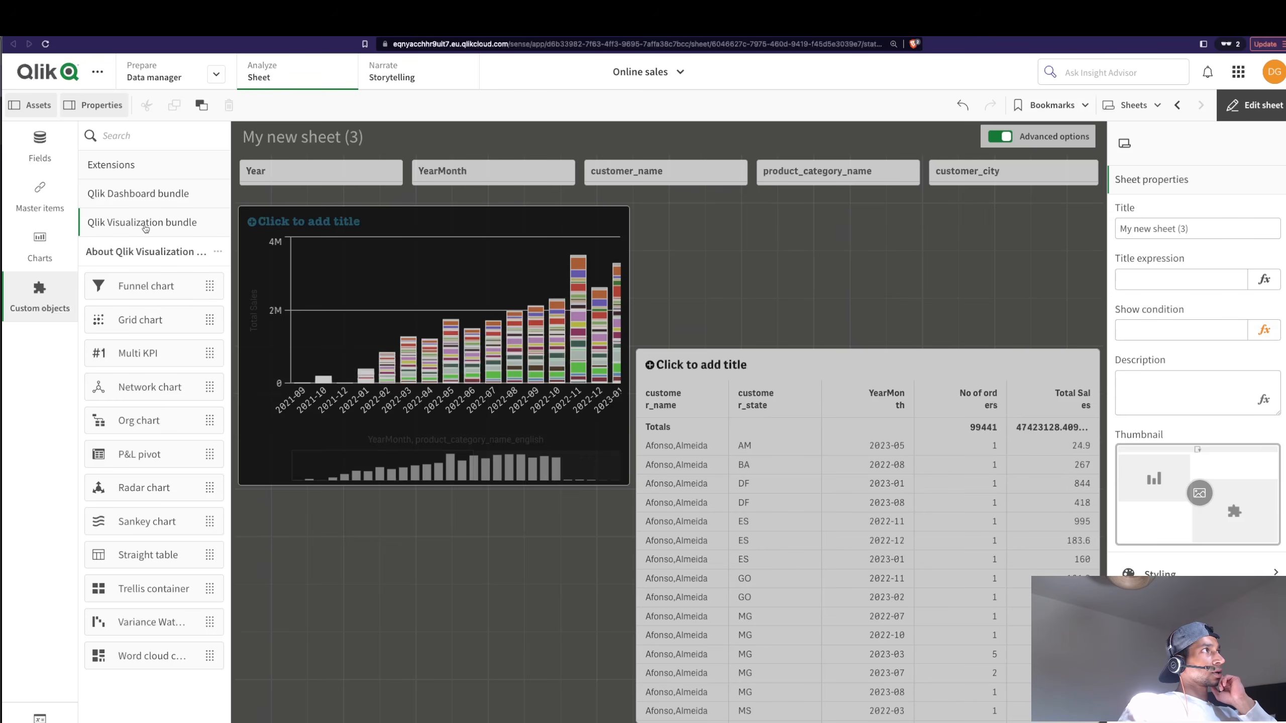
pyautogui.moveTo(144, 527); pyautogui.dragTo(421, 603)
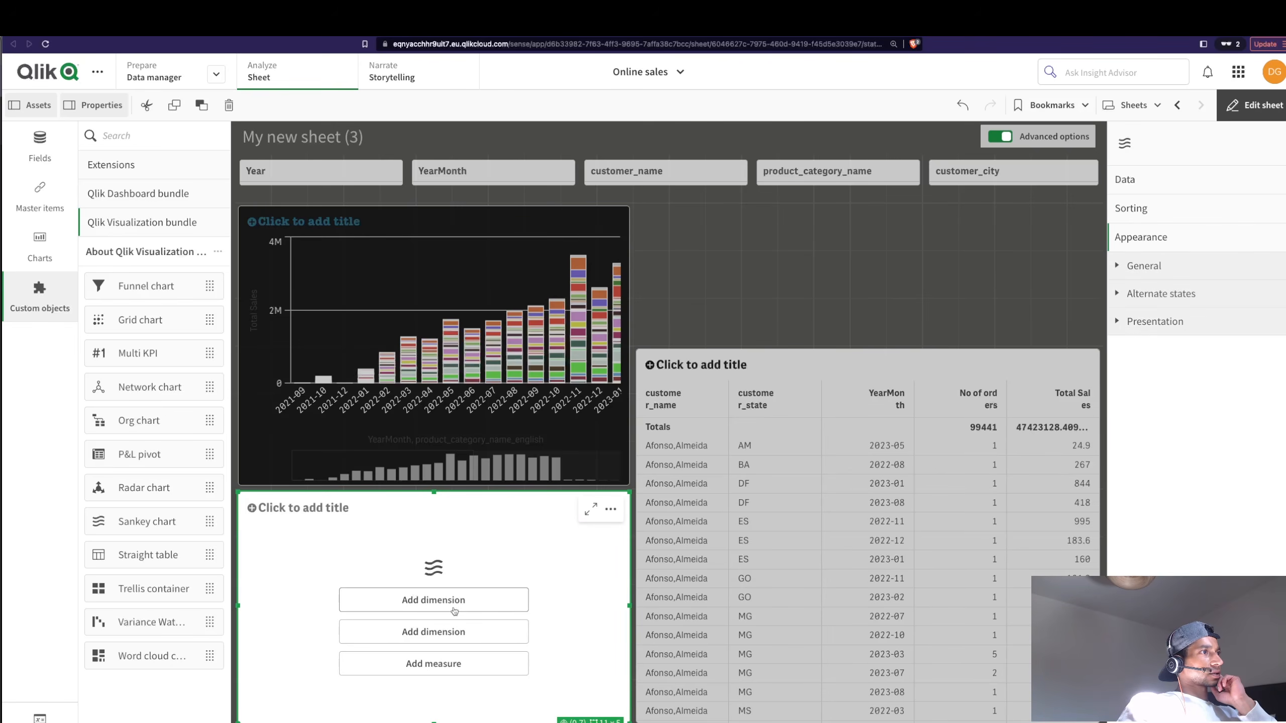
pyautogui.click(452, 602)
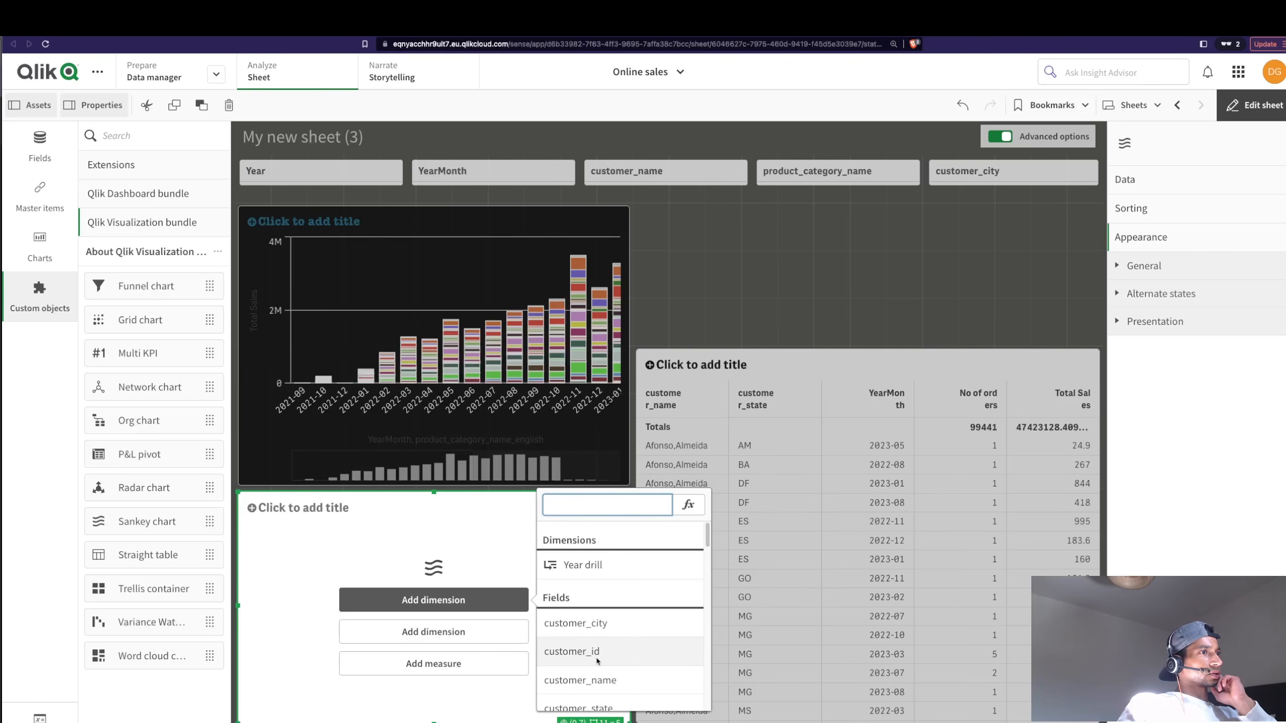
pyautogui.write('PRO')
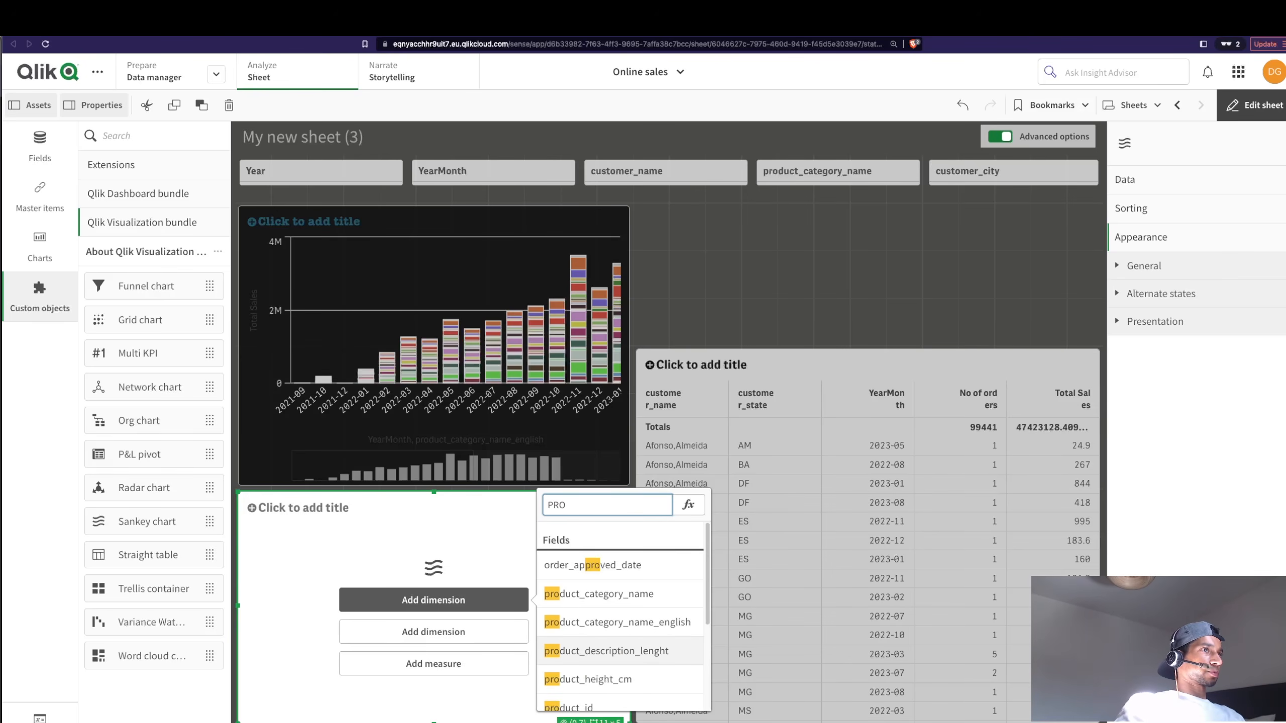
pyautogui.click(651, 628)
# Add customer_city as the Sankey chart's second dimension and Total Sales as its measure.
pyautogui.click(476, 638)
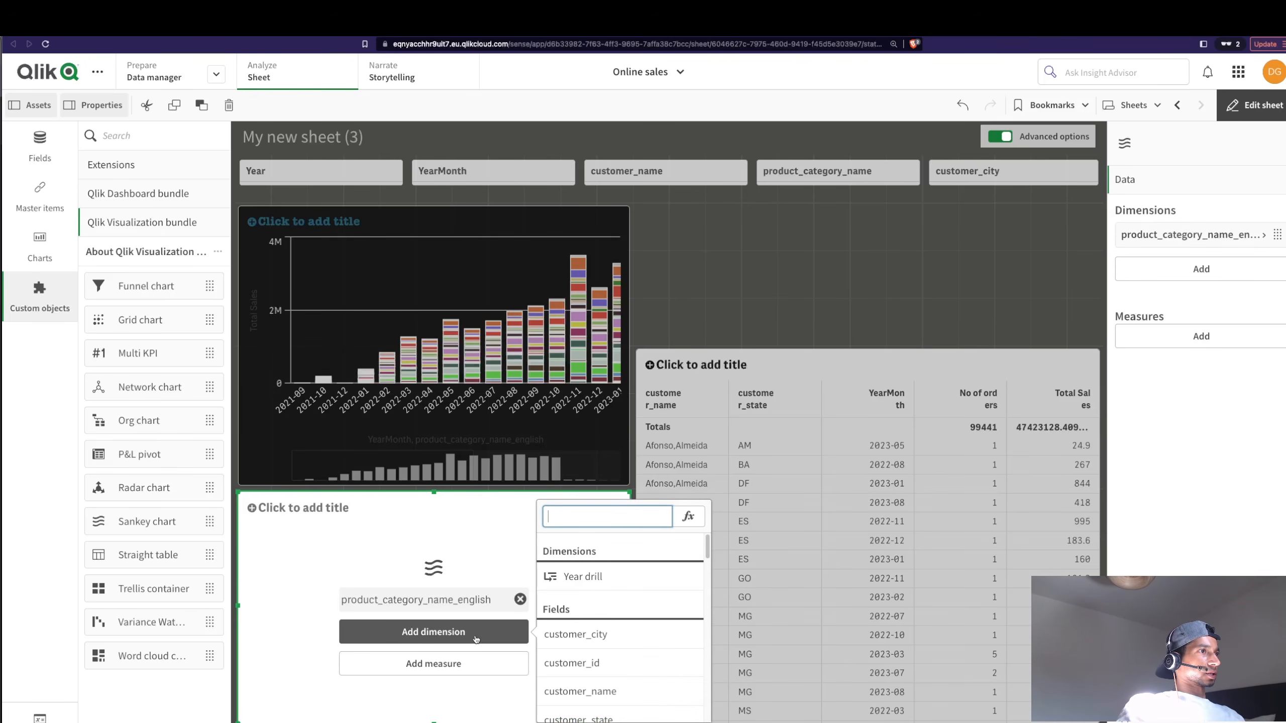
pyautogui.click(563, 636)
pyautogui.click(487, 662)
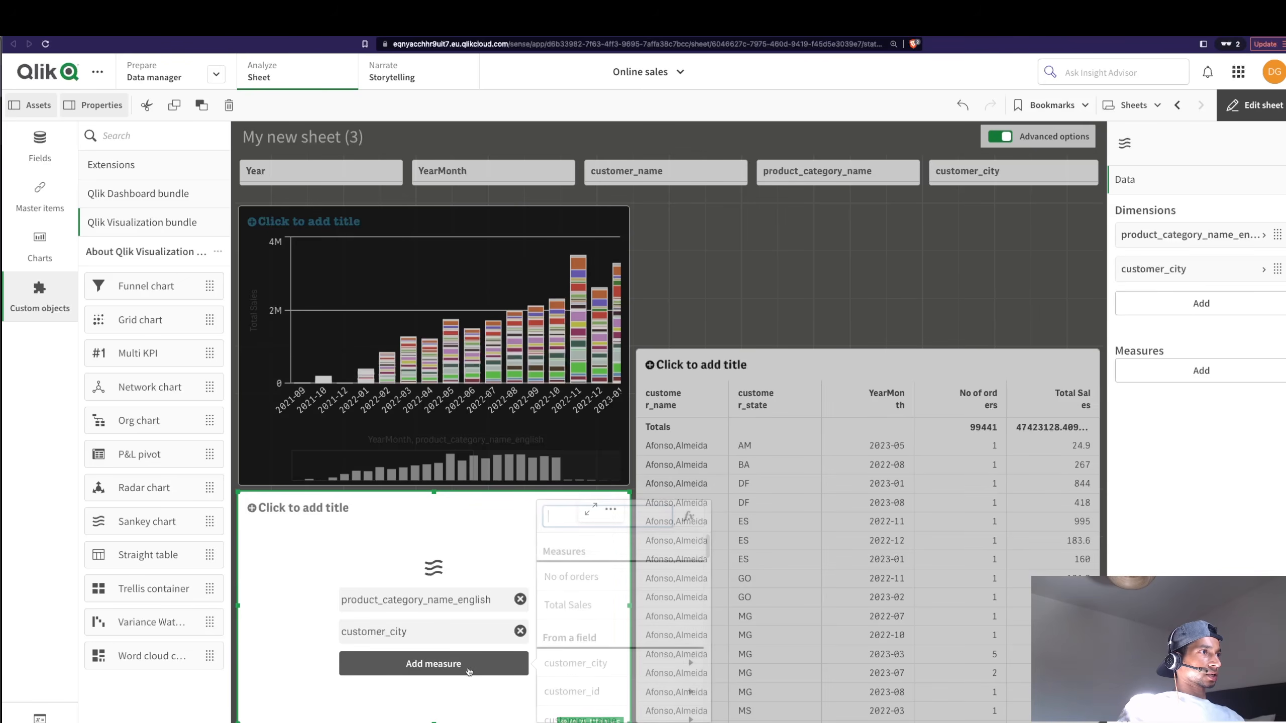
pyautogui.click(563, 613)
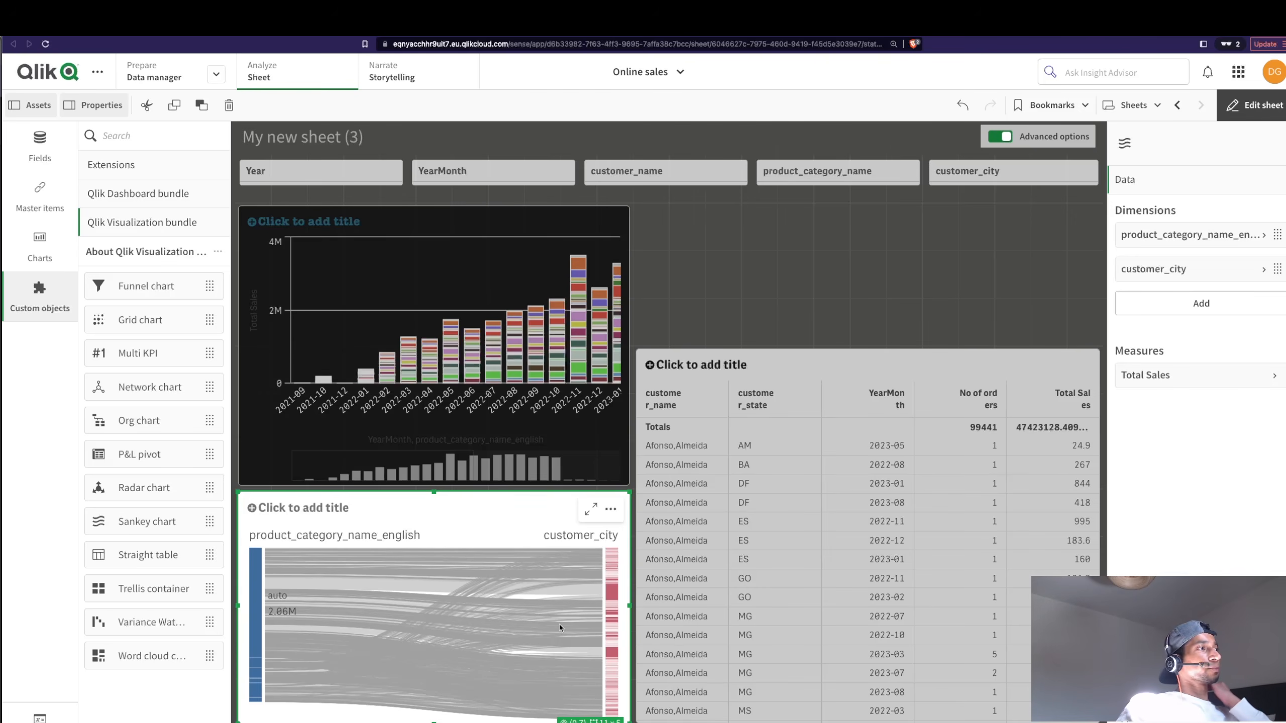
# Leave edit mode, select air_conditioning in the Sankey chart and examine its flows to the customer cities.
pyautogui.click(1256, 113)
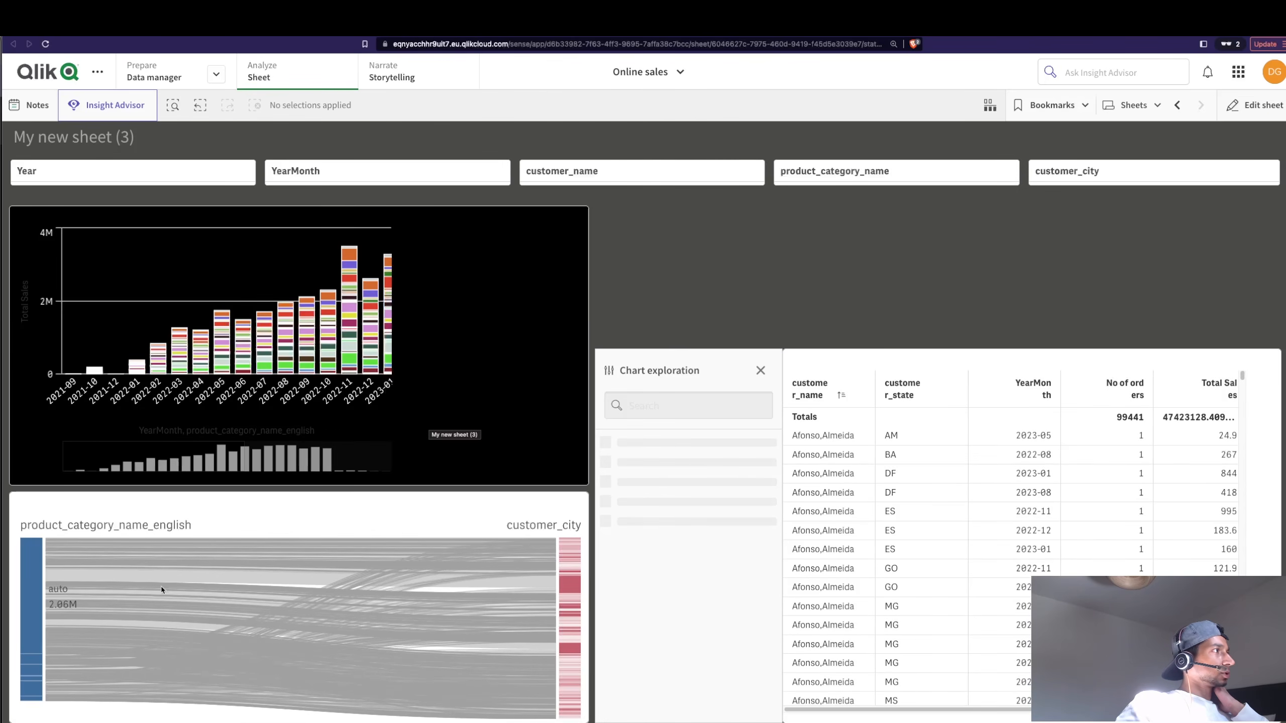
pyautogui.click(31, 674)
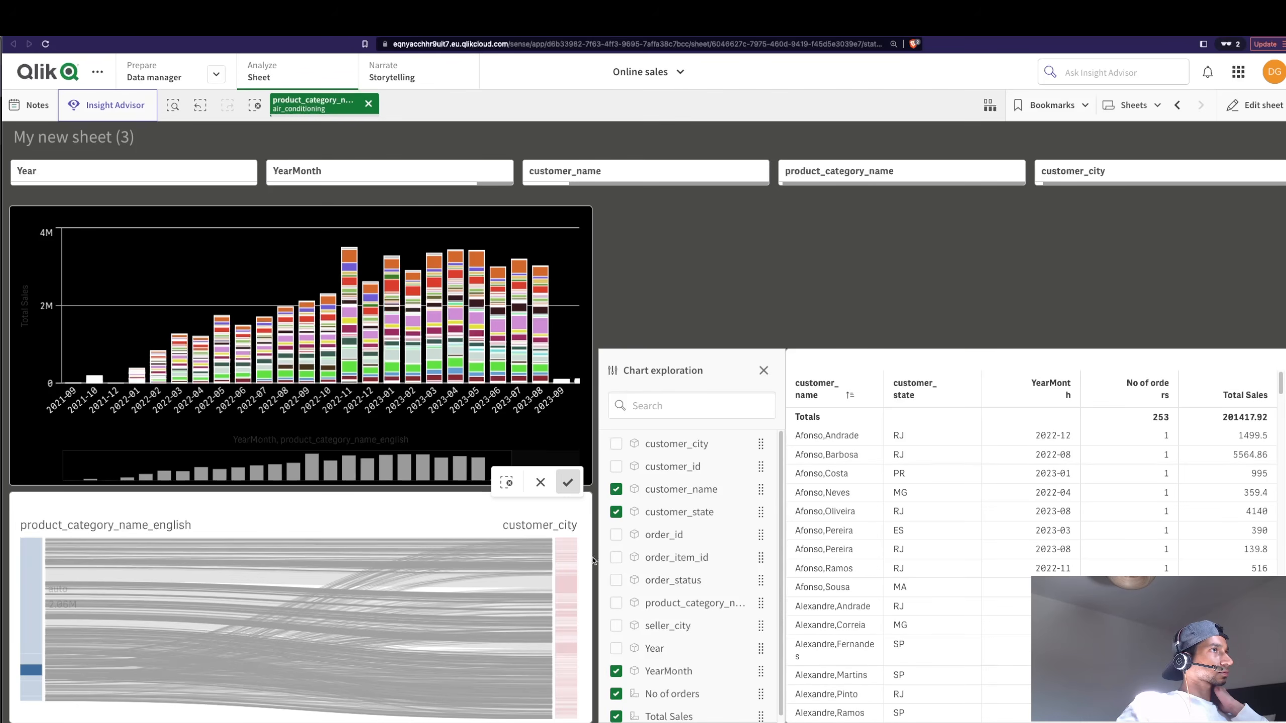
pyautogui.click(595, 546)
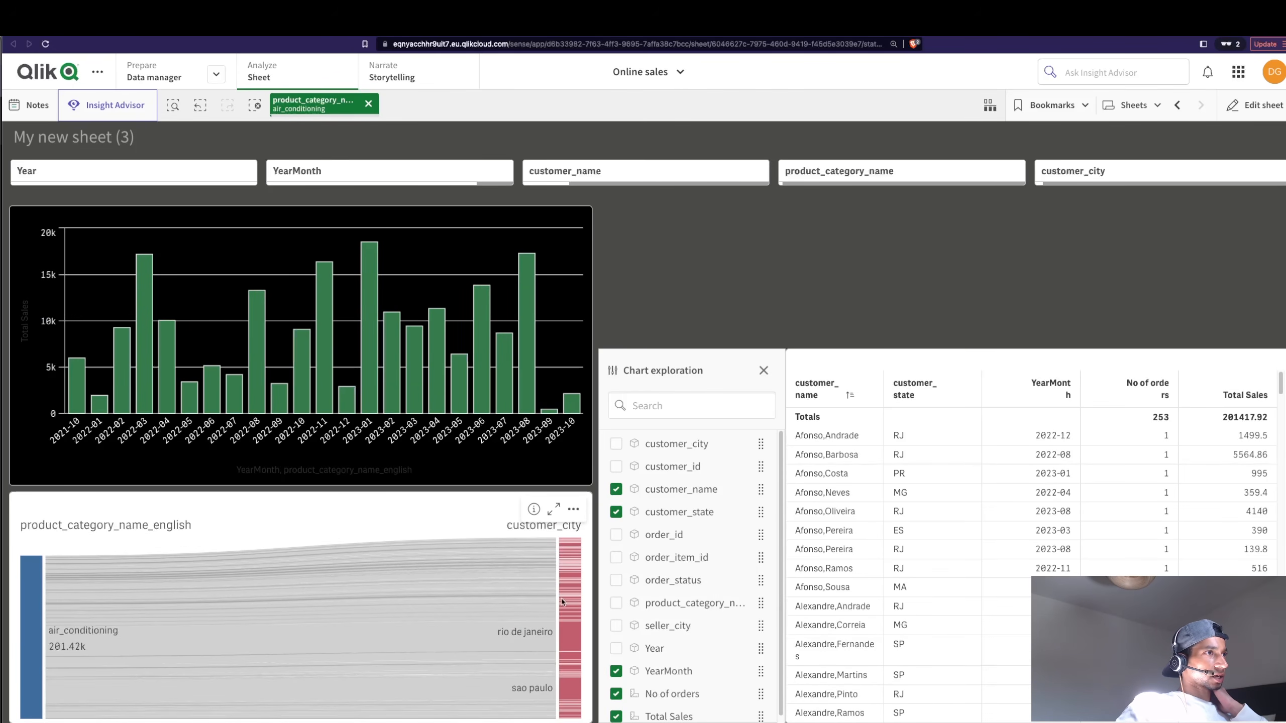
pyautogui.moveTo(570, 643)
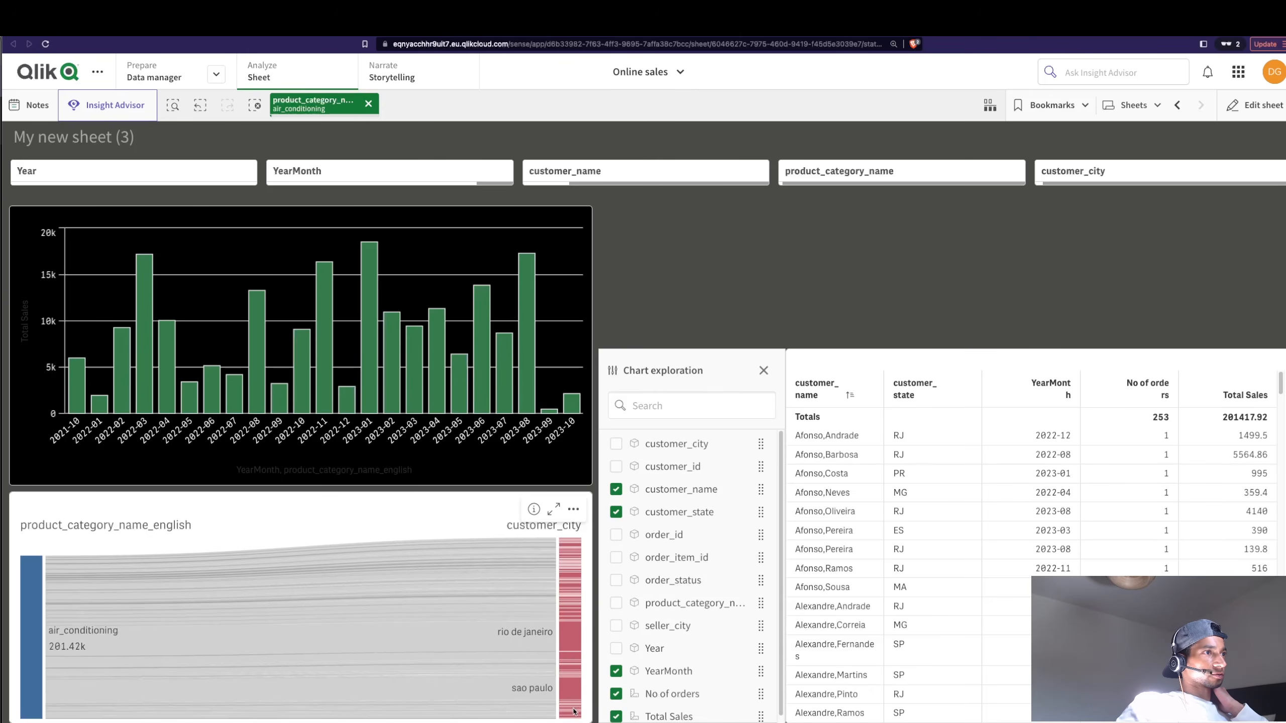
pyautogui.moveTo(574, 692)
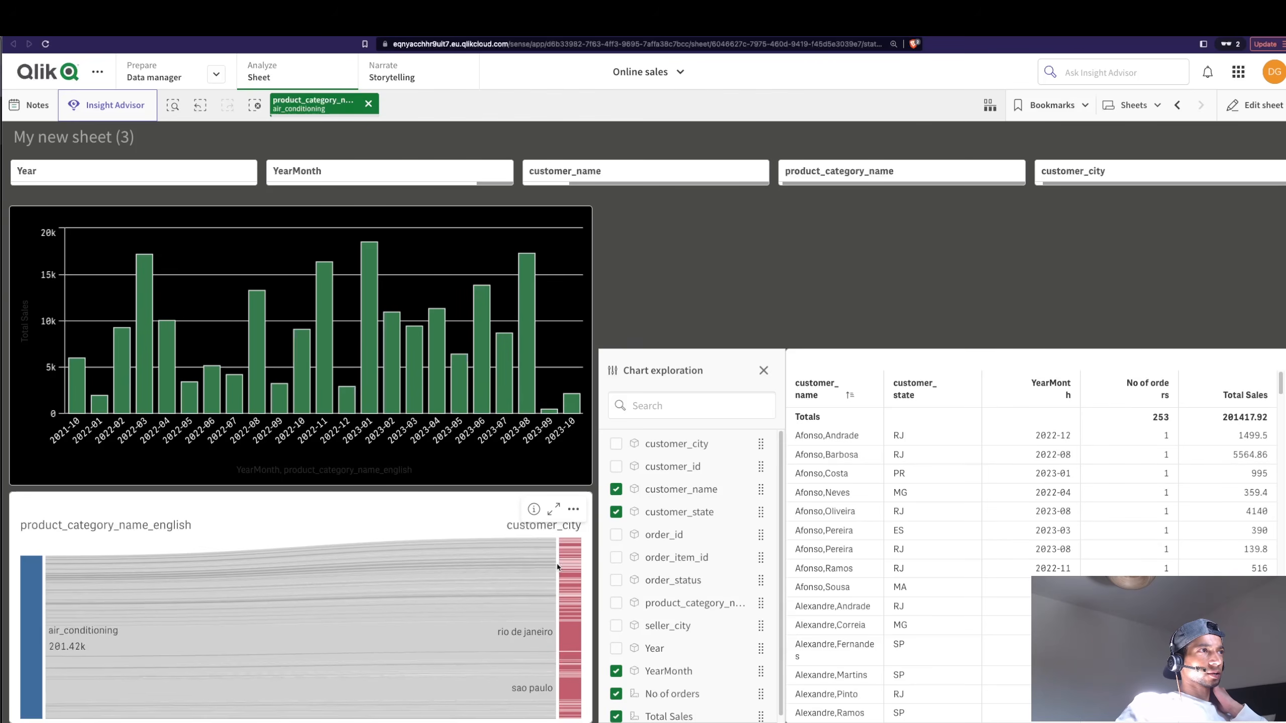
# Switch the Sankey chart's sorting from automatic to custom, numeric and descending, and finish editing the sheet.
pyautogui.click(1263, 105)
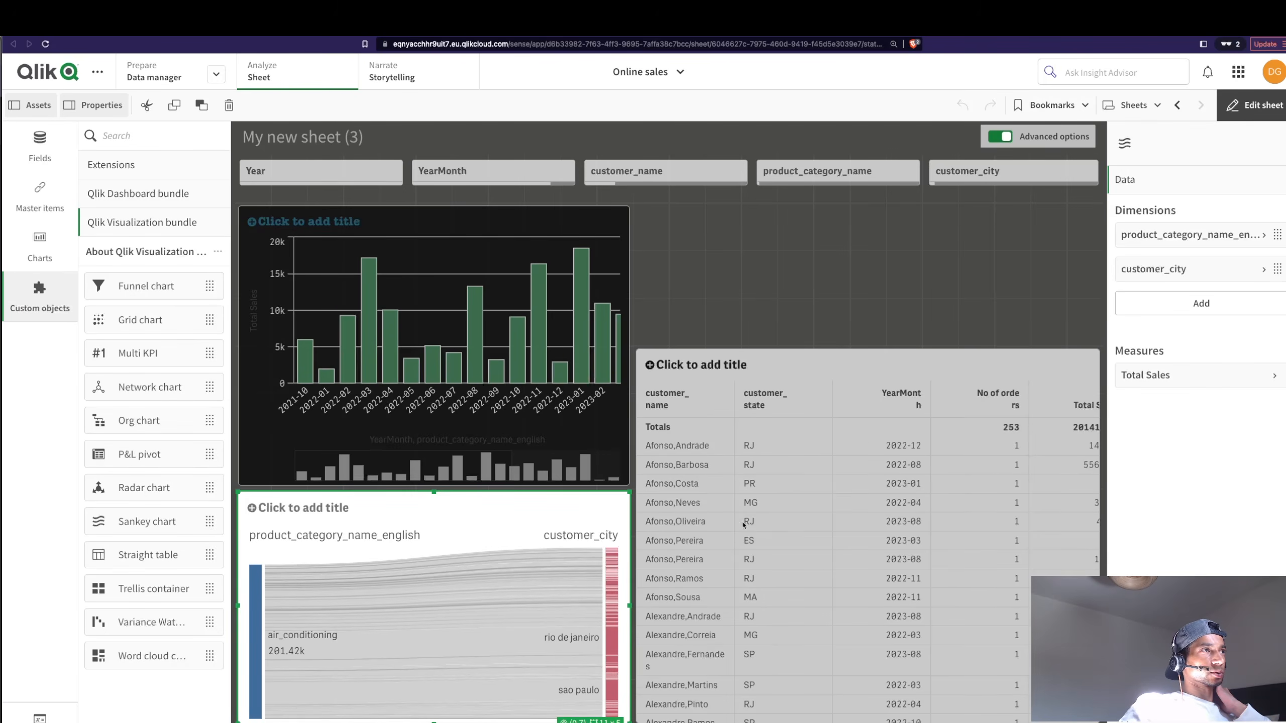
pyautogui.click(517, 515)
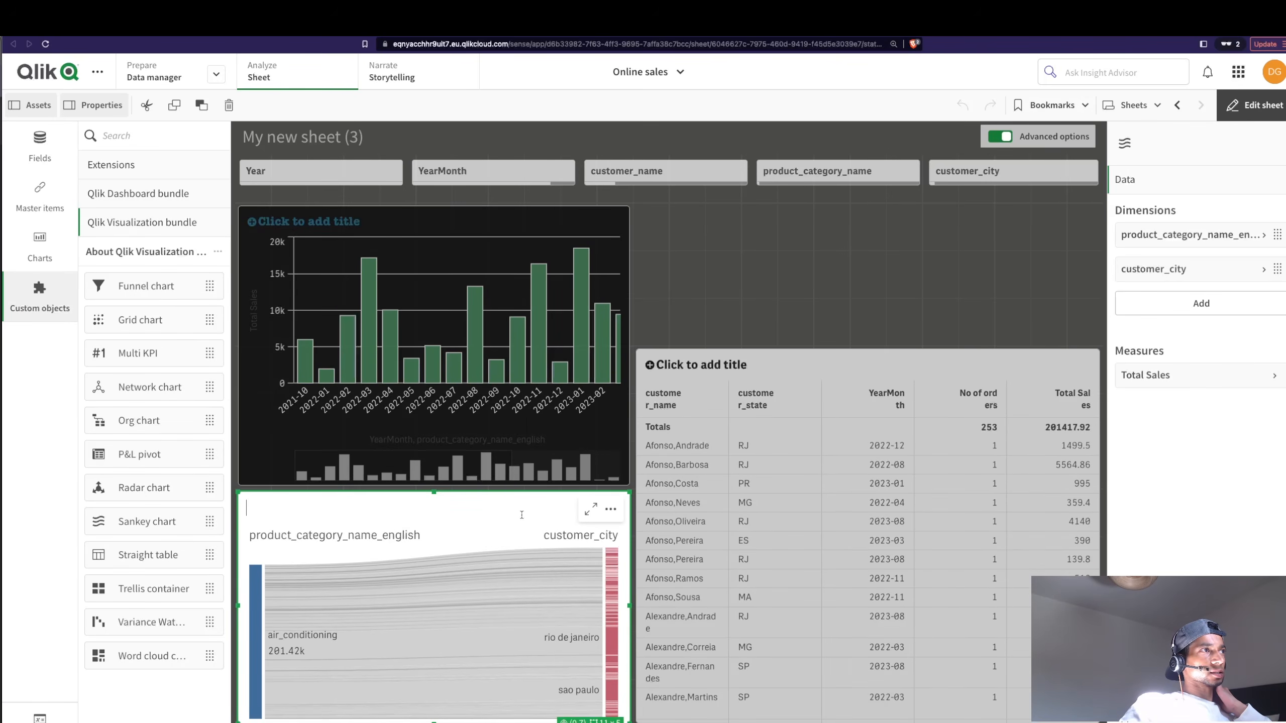
pyautogui.click(1182, 662)
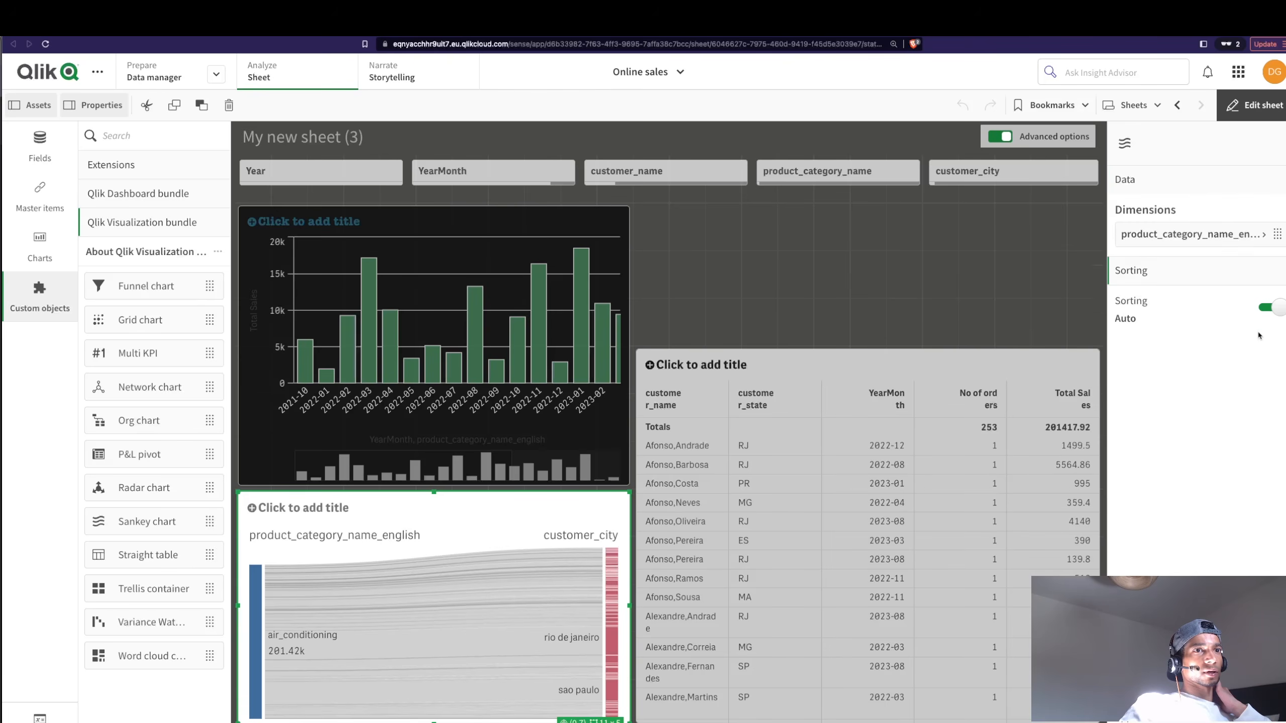
pyautogui.click(1269, 245)
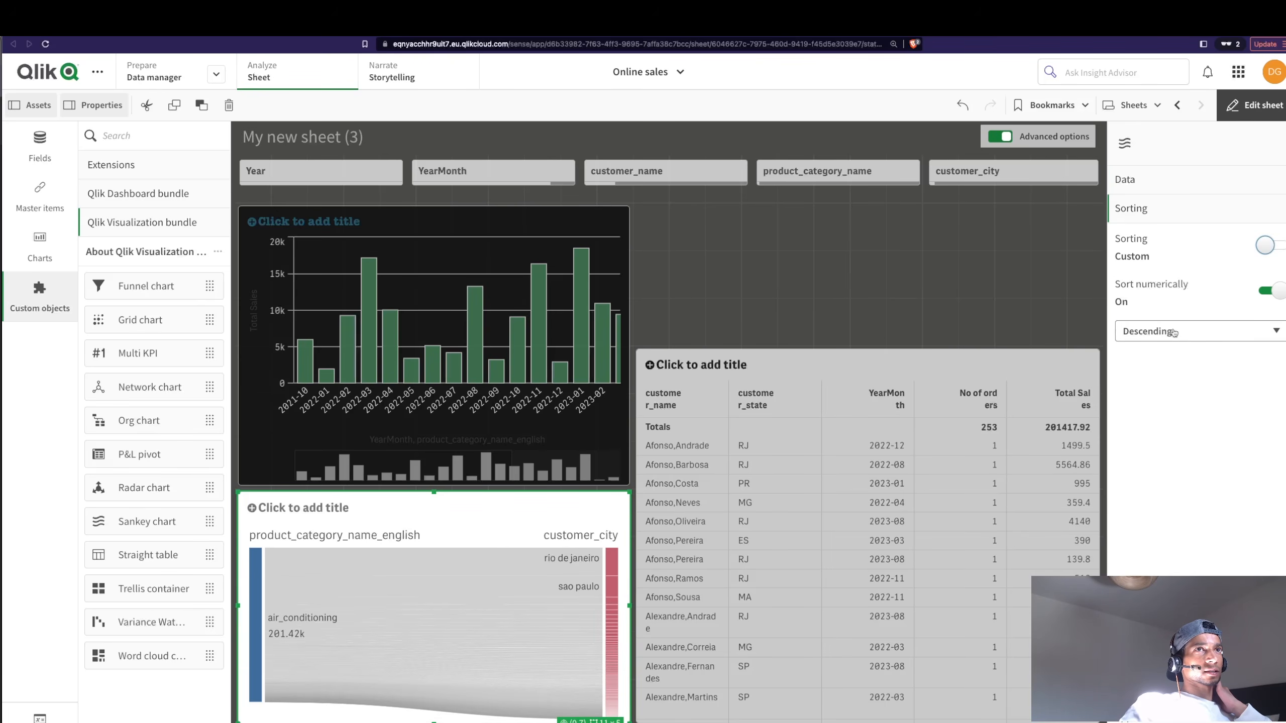
pyautogui.click(1255, 105)
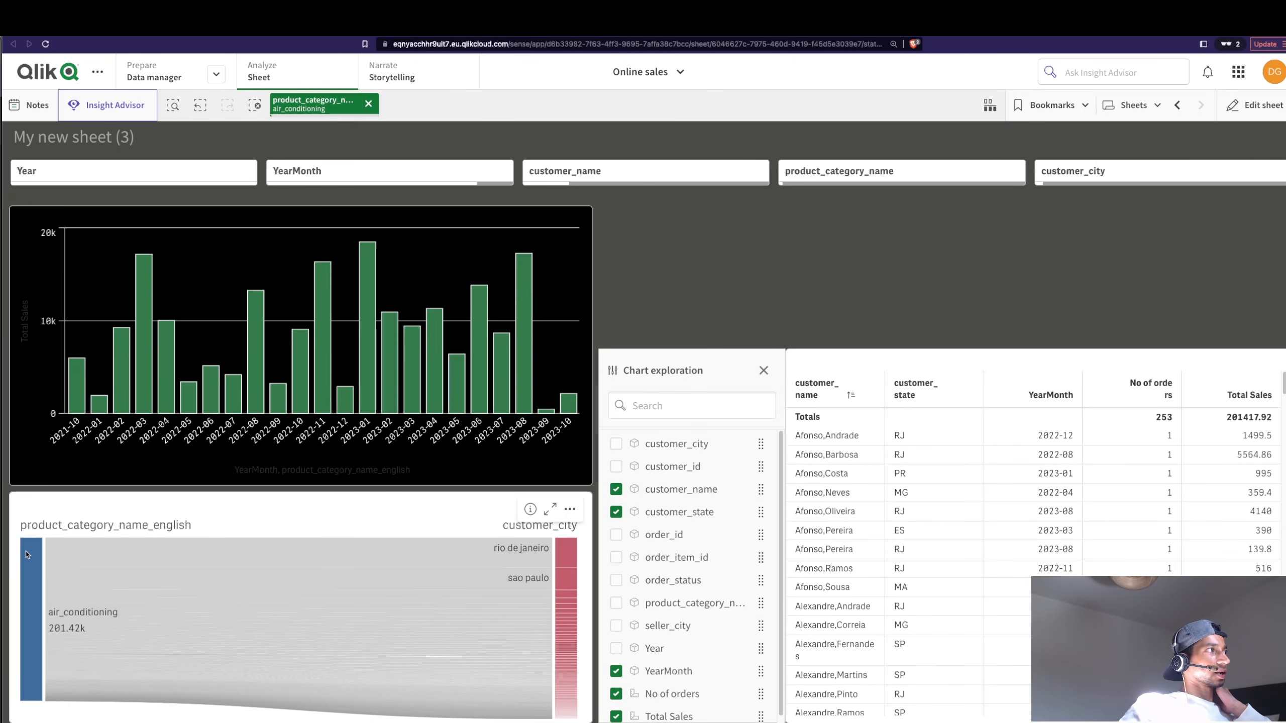
# Expand the Sankey chart to full screen and replace the air_conditioning selection with baby.
pyautogui.moveTo(27, 557)
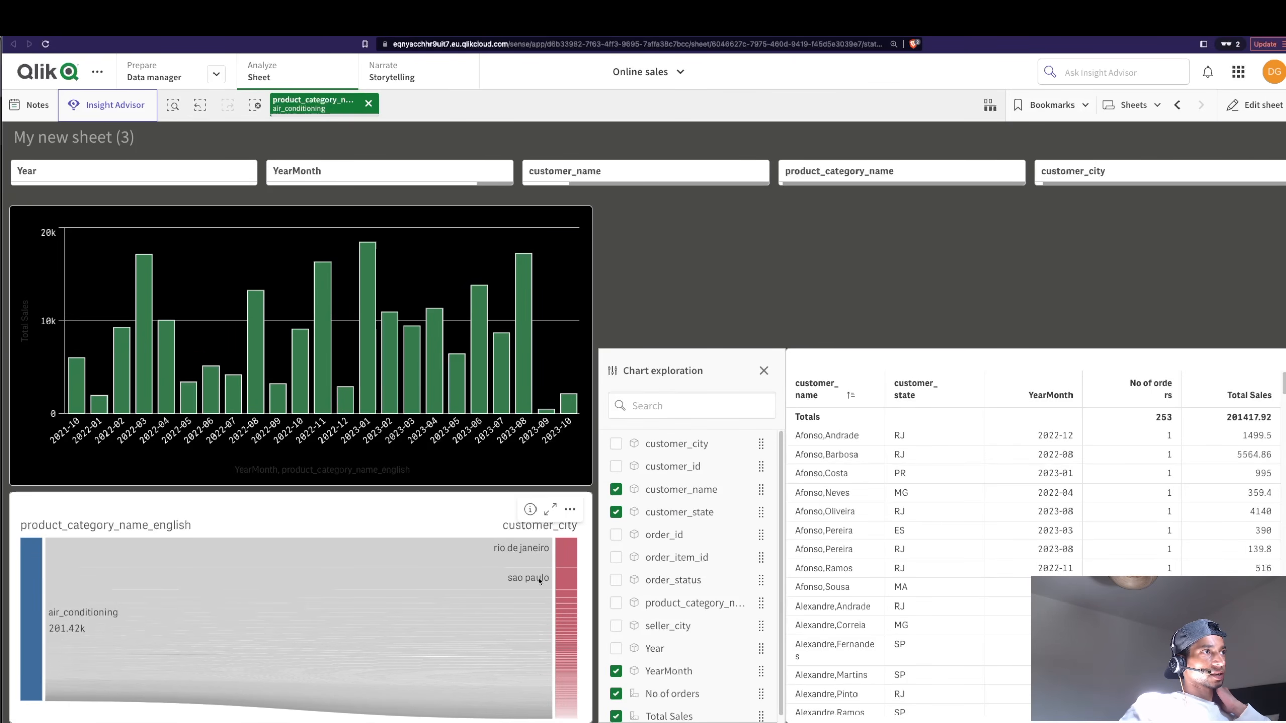
pyautogui.moveTo(565, 551)
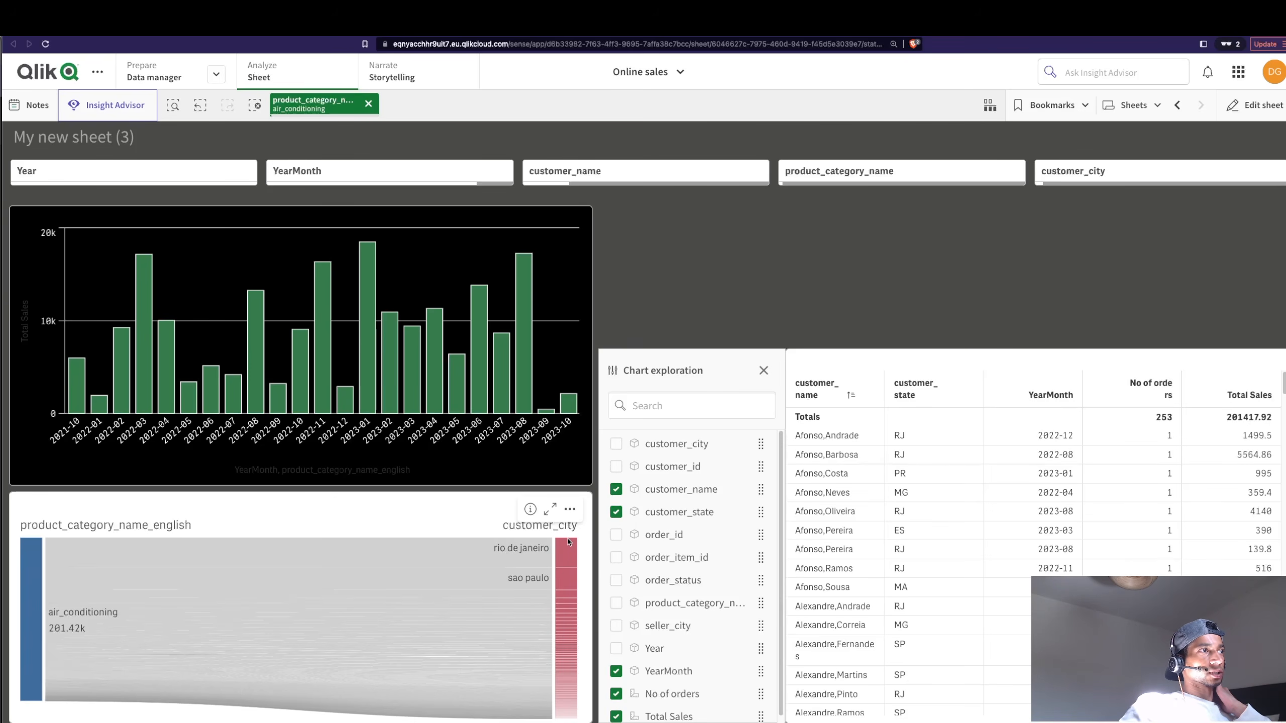
pyautogui.moveTo(571, 579)
pyautogui.click(550, 509)
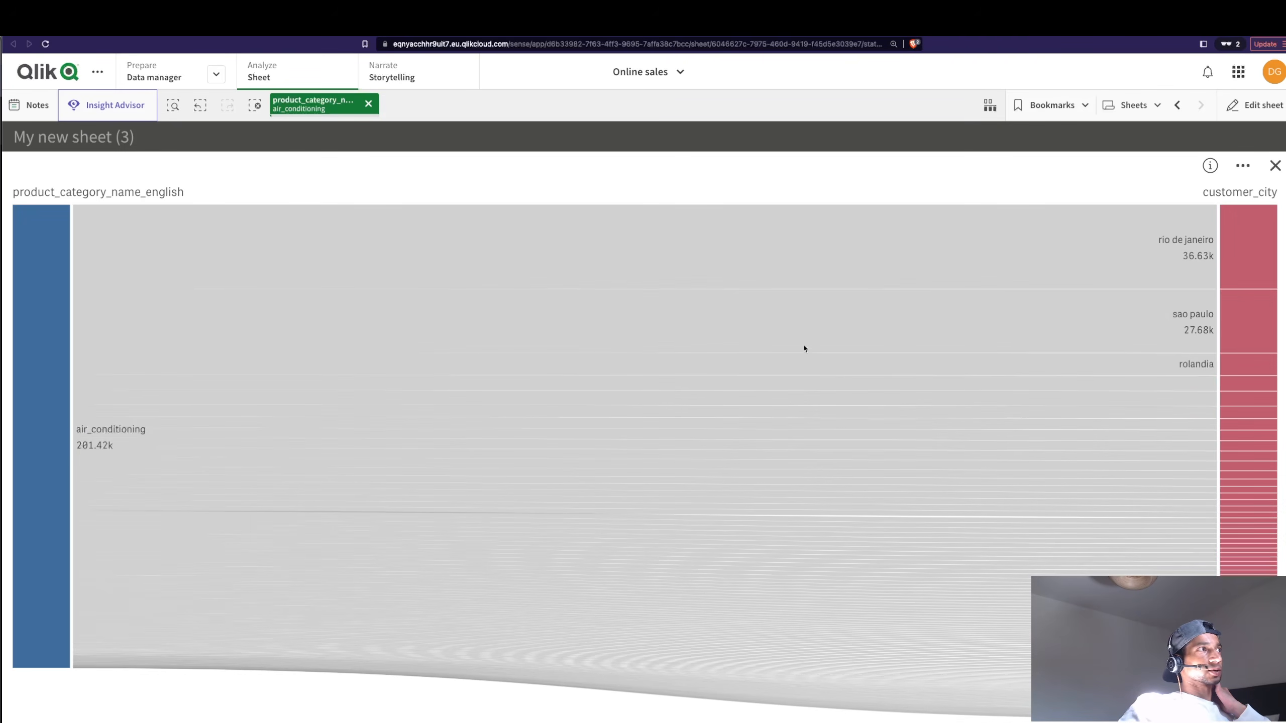
pyautogui.click(324, 104)
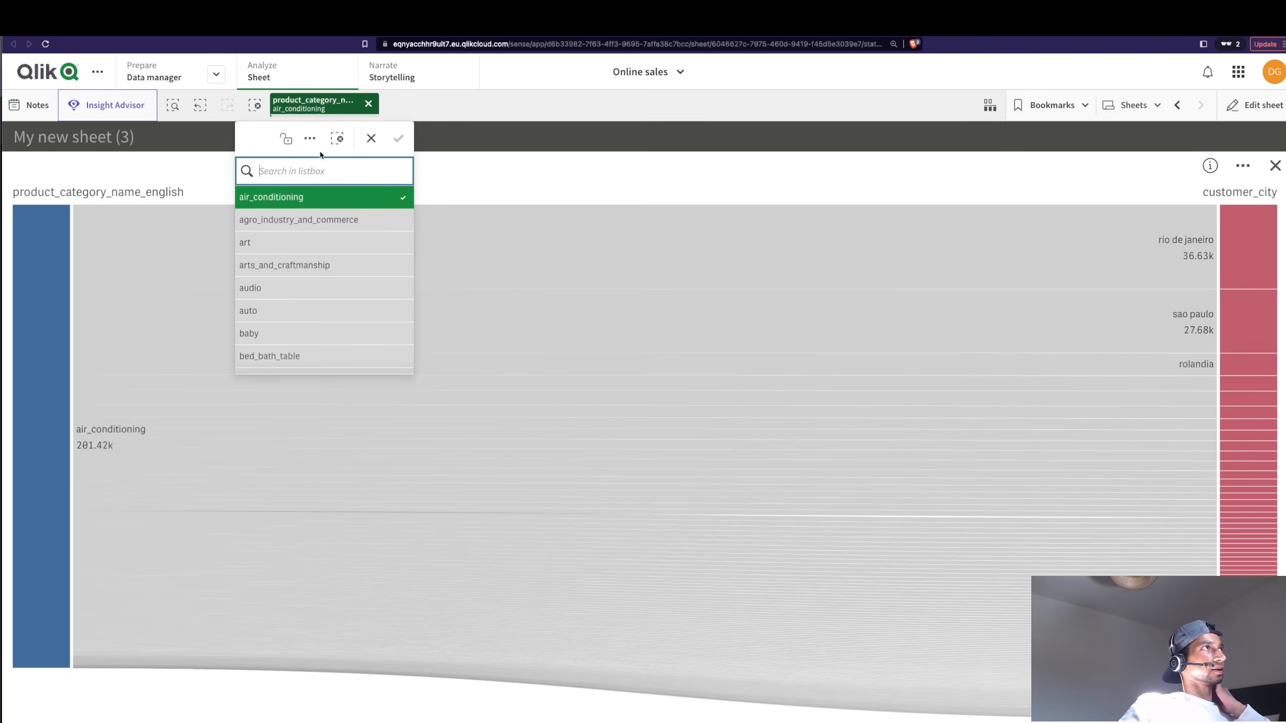
pyautogui.click(281, 198)
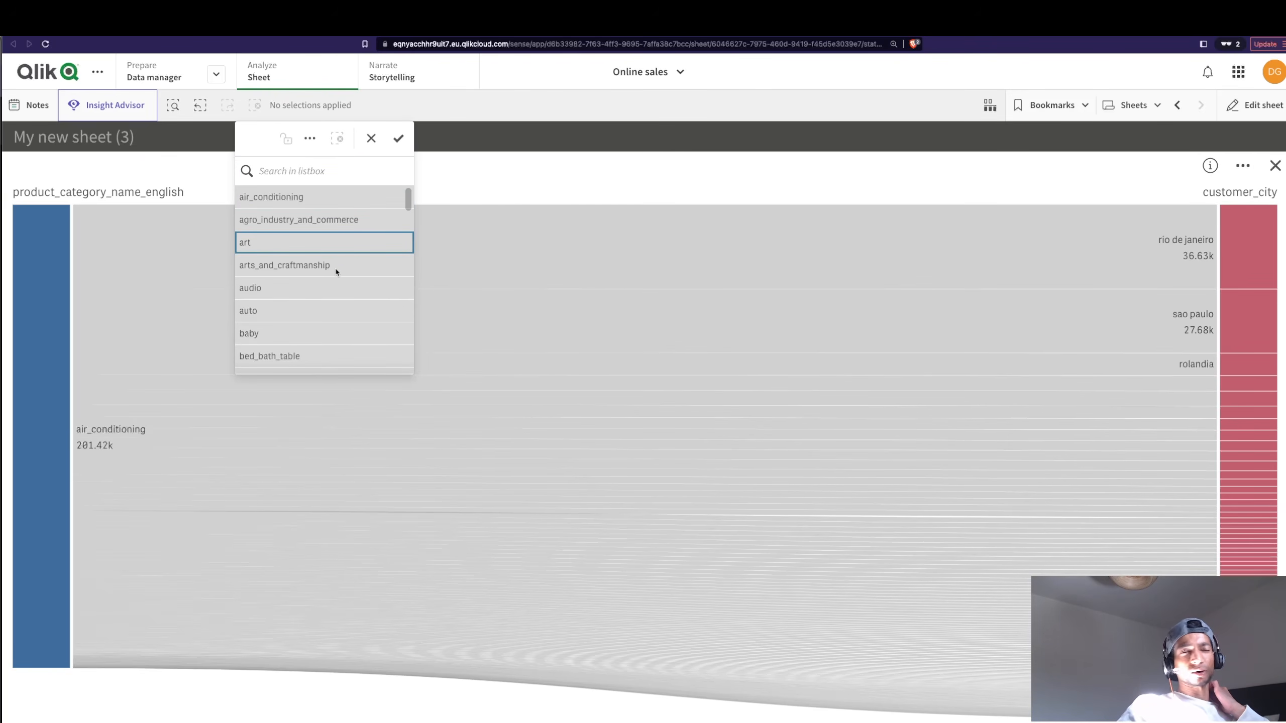
pyautogui.click(304, 333)
pyautogui.click(399, 138)
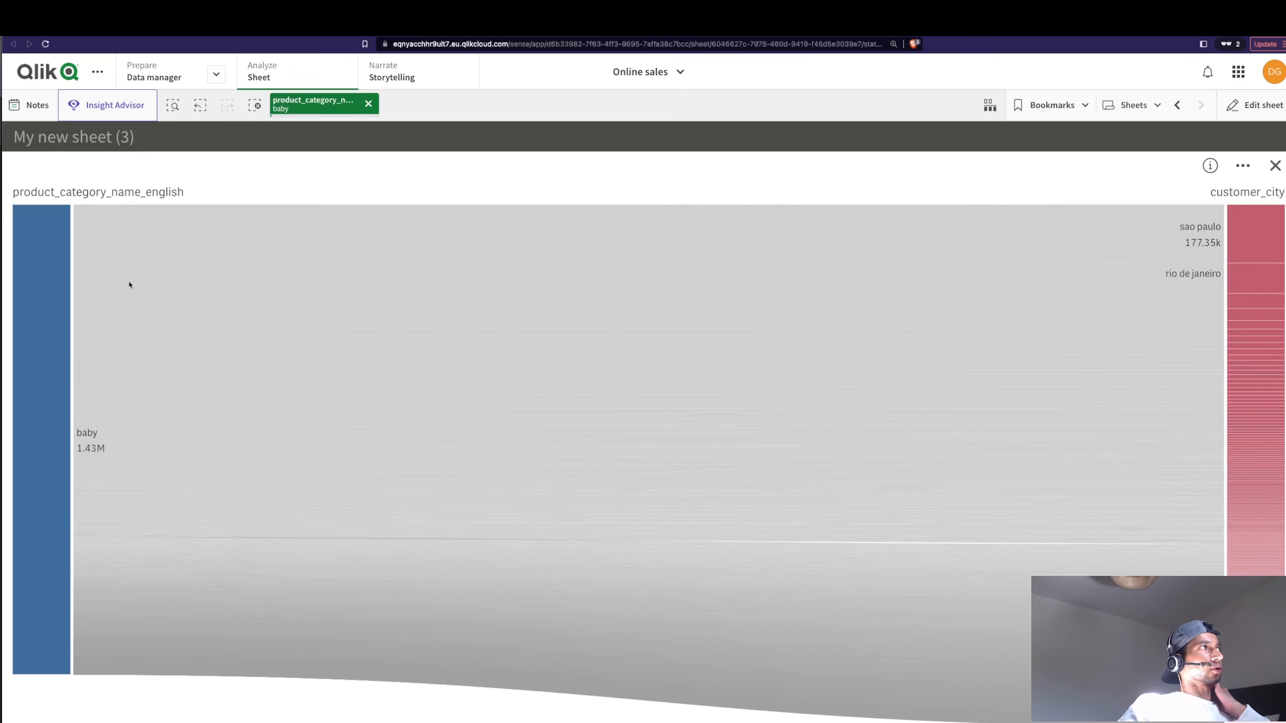
# Check the baby flow's details, close the full-screen Sankey chart and view the olist tables in the data model viewer.
pyautogui.moveTo(129, 286)
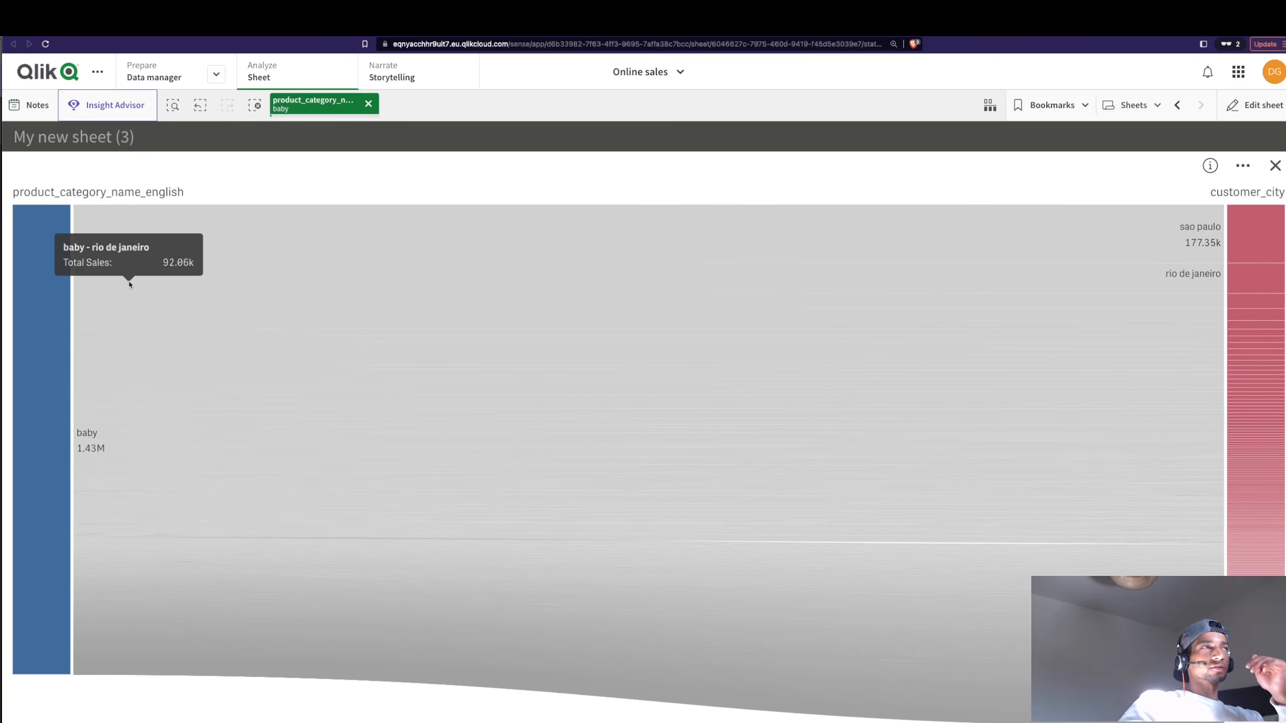
pyautogui.click(1275, 165)
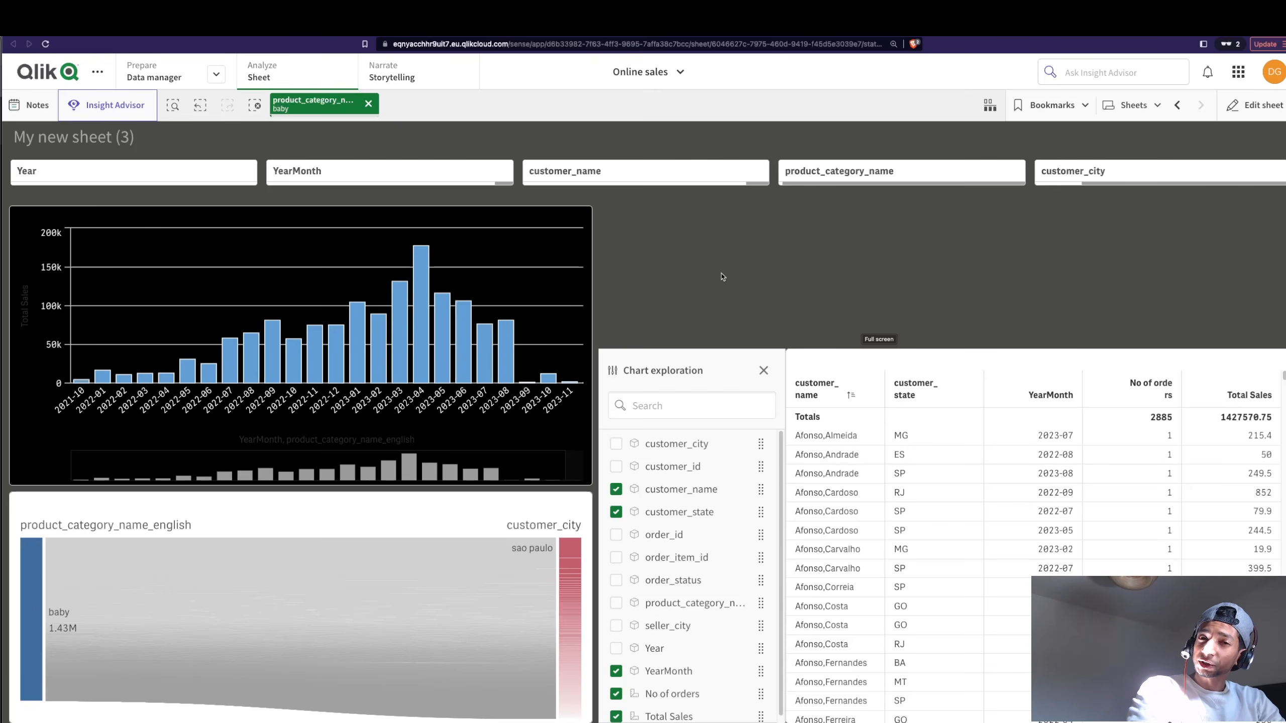
pyautogui.hotkey('ctrl', 'e')
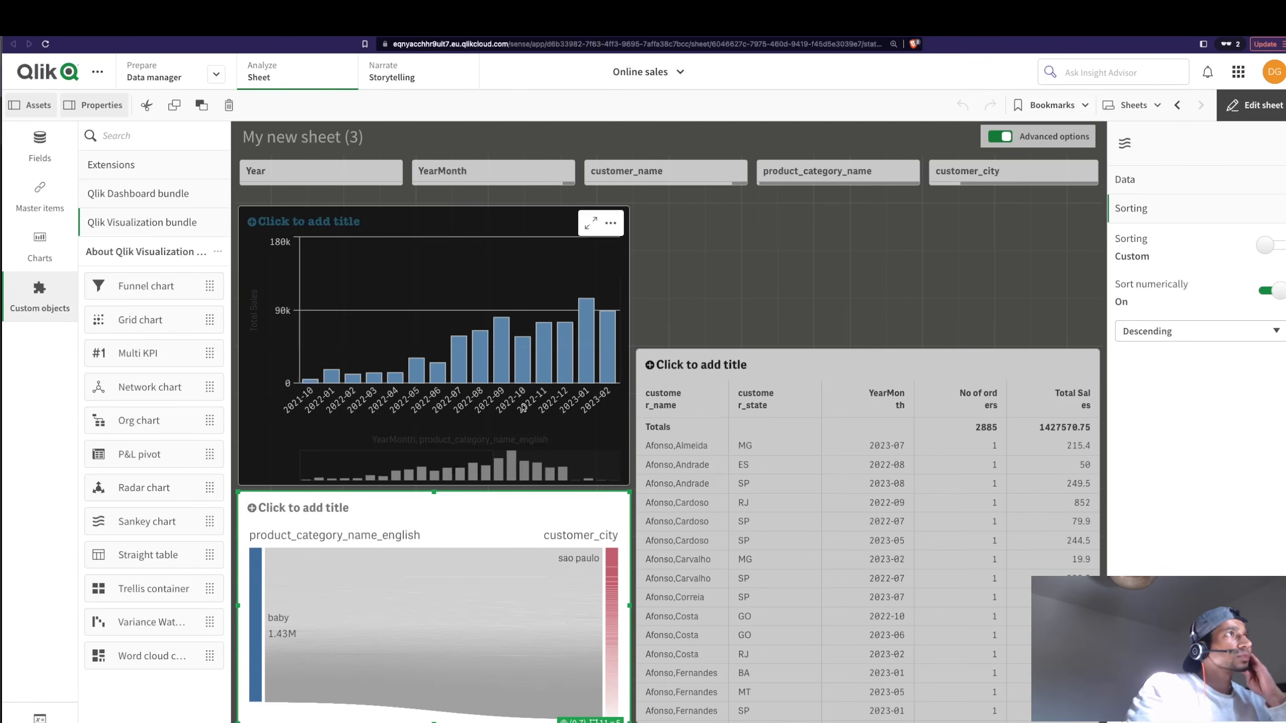
pyautogui.click(1255, 105)
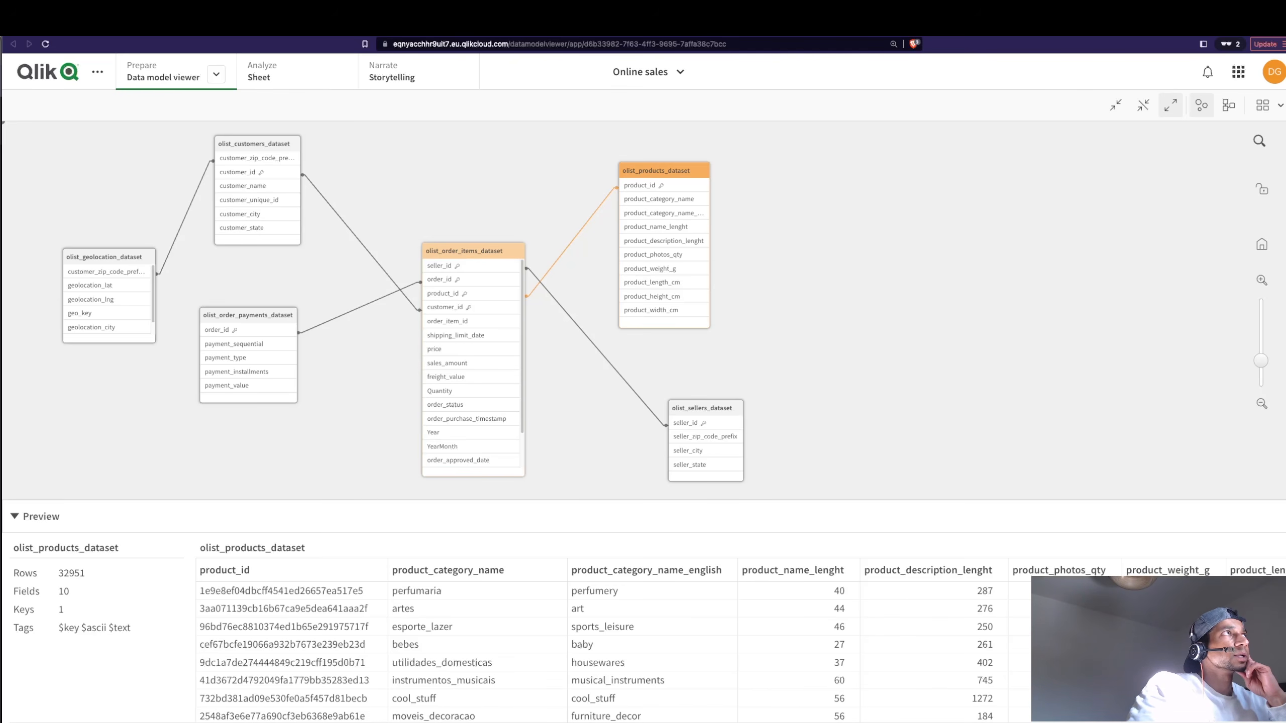
pyautogui.click(347, 32)
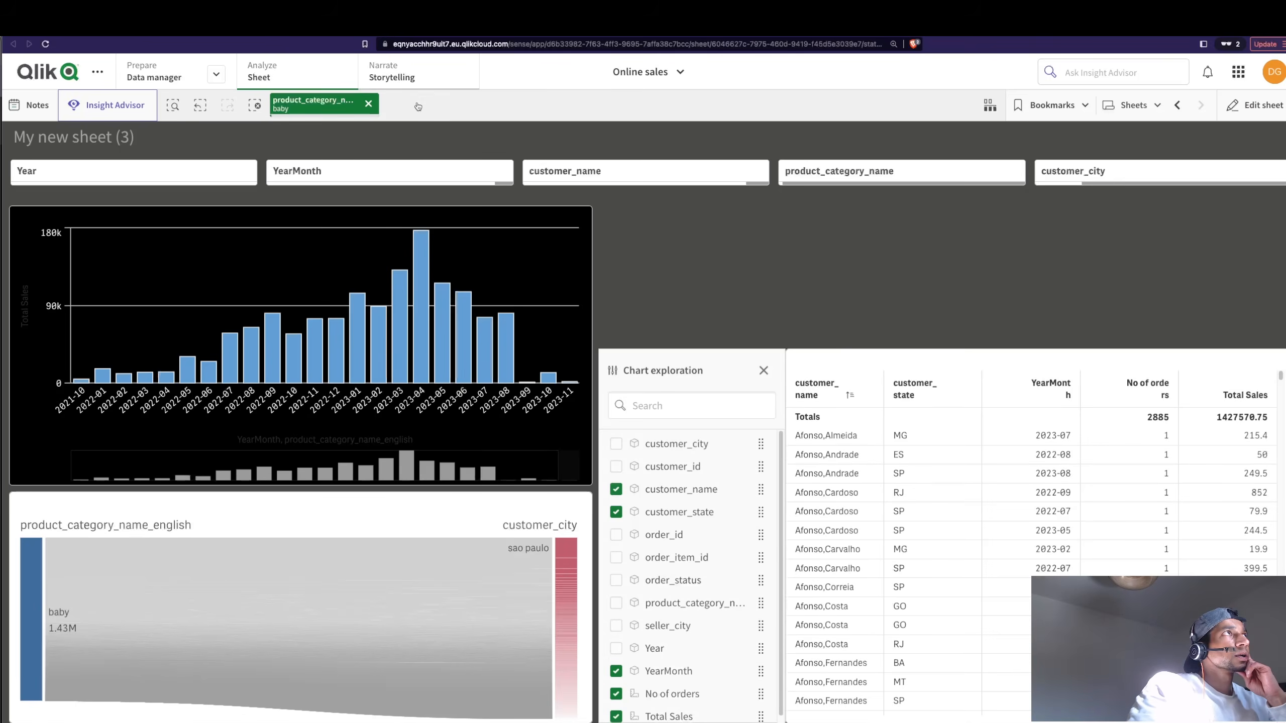
# Add a KPI to the empty area above the customer table and resize it to 5 x 3 grid cells.
pyautogui.click(1236, 105)
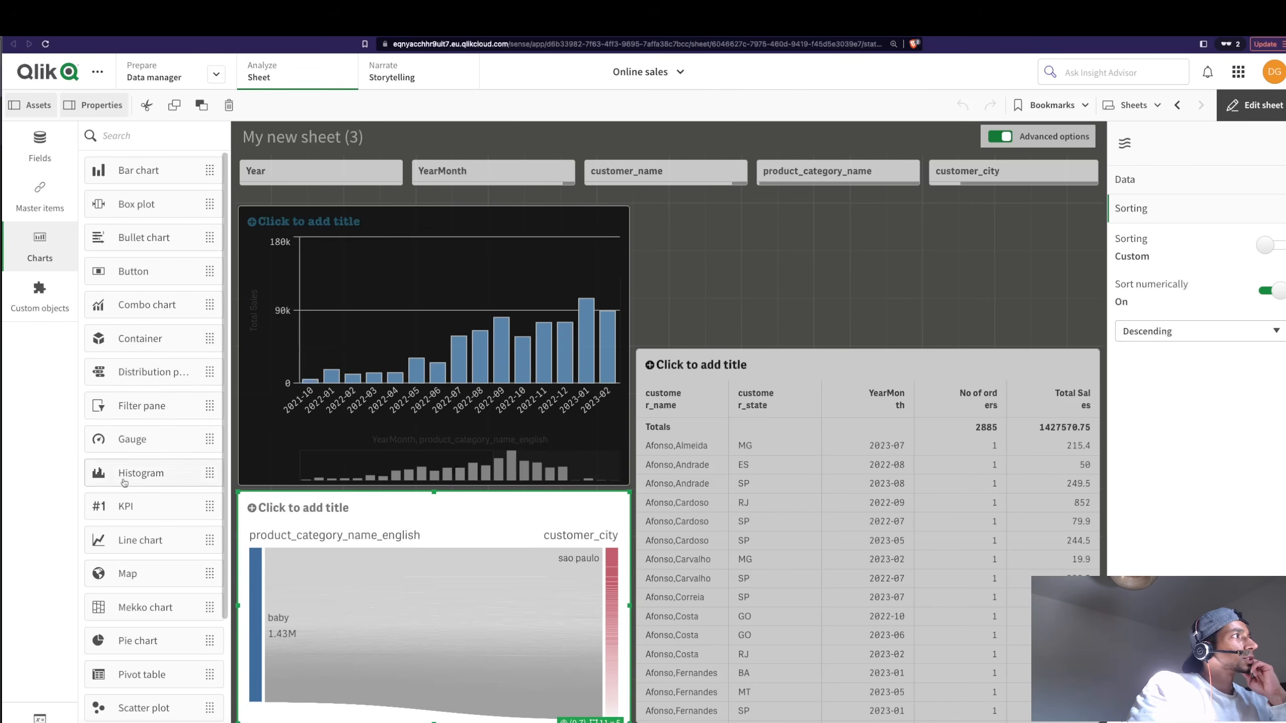
pyautogui.moveTo(126, 506); pyautogui.dragTo(708, 213)
pyautogui.moveTo(1100, 272); pyautogui.dragTo(812, 273)
pyautogui.moveTo(697, 223); pyautogui.dragTo(703, 232)
pyautogui.moveTo(673, 273); pyautogui.dragTo(663, 259)
# Copy the empty KPI and paste the duplicate into the free space beside it.
pyautogui.rightClick(664, 256)
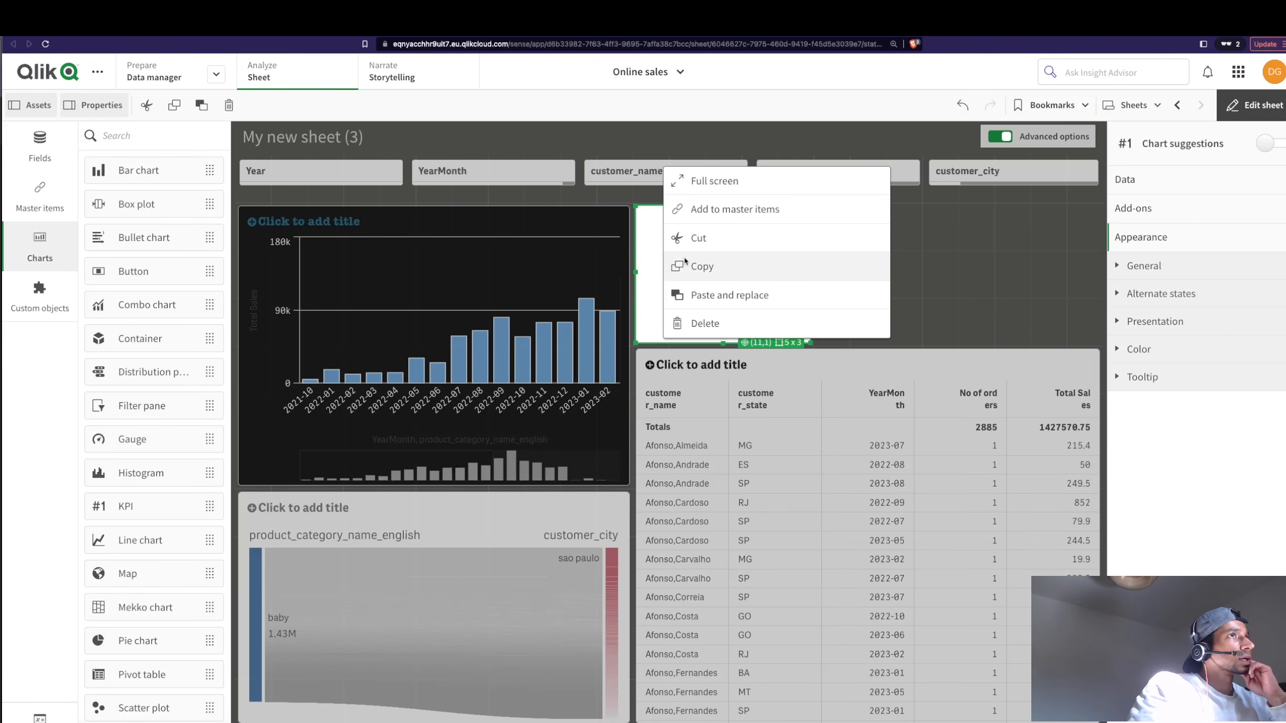
pyautogui.click(690, 267)
pyautogui.rightClick(871, 269)
pyautogui.click(872, 269)
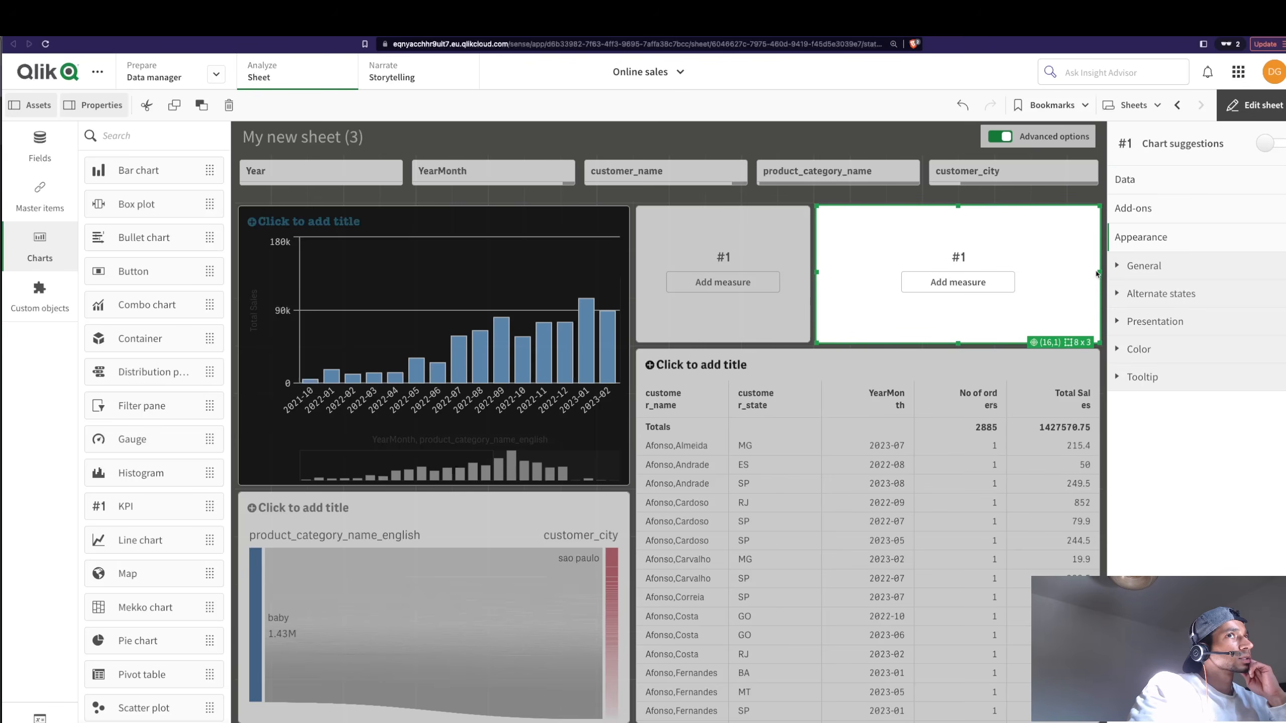
# Assign the Total Sales measure to both KPIs, with the second sized 5 x 3, and finish editing the sheet.
pyautogui.click(1170, 249)
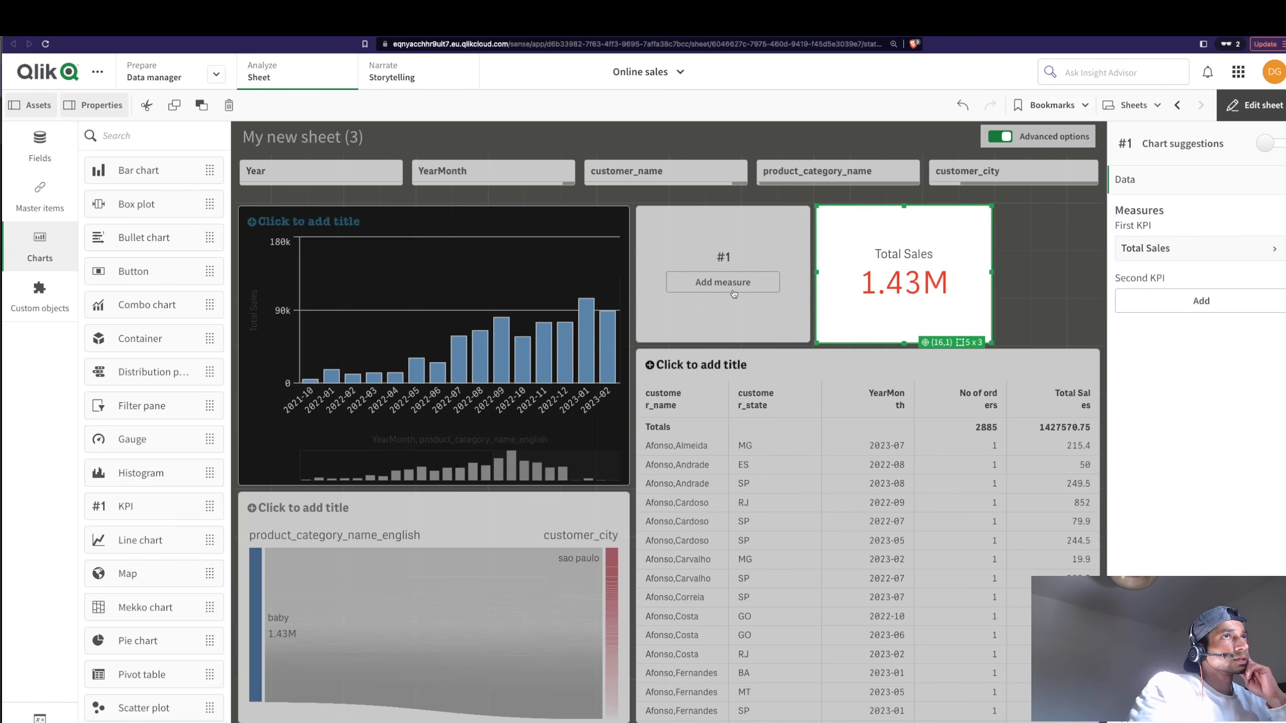
pyautogui.click(733, 288)
pyautogui.click(863, 277)
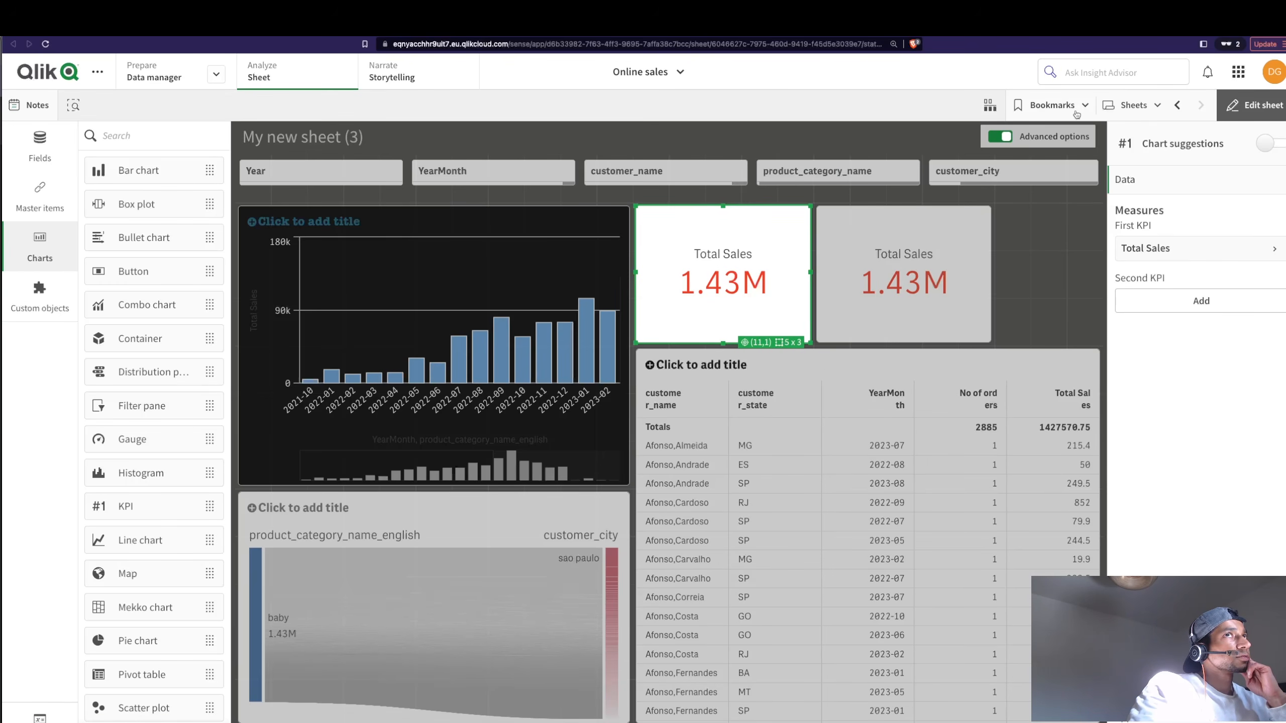
pyautogui.click(1255, 105)
# Deselect and reselect baby in product_category_name_english to compare how both KPIs respond.
pyautogui.click(334, 109)
pyautogui.click(311, 202)
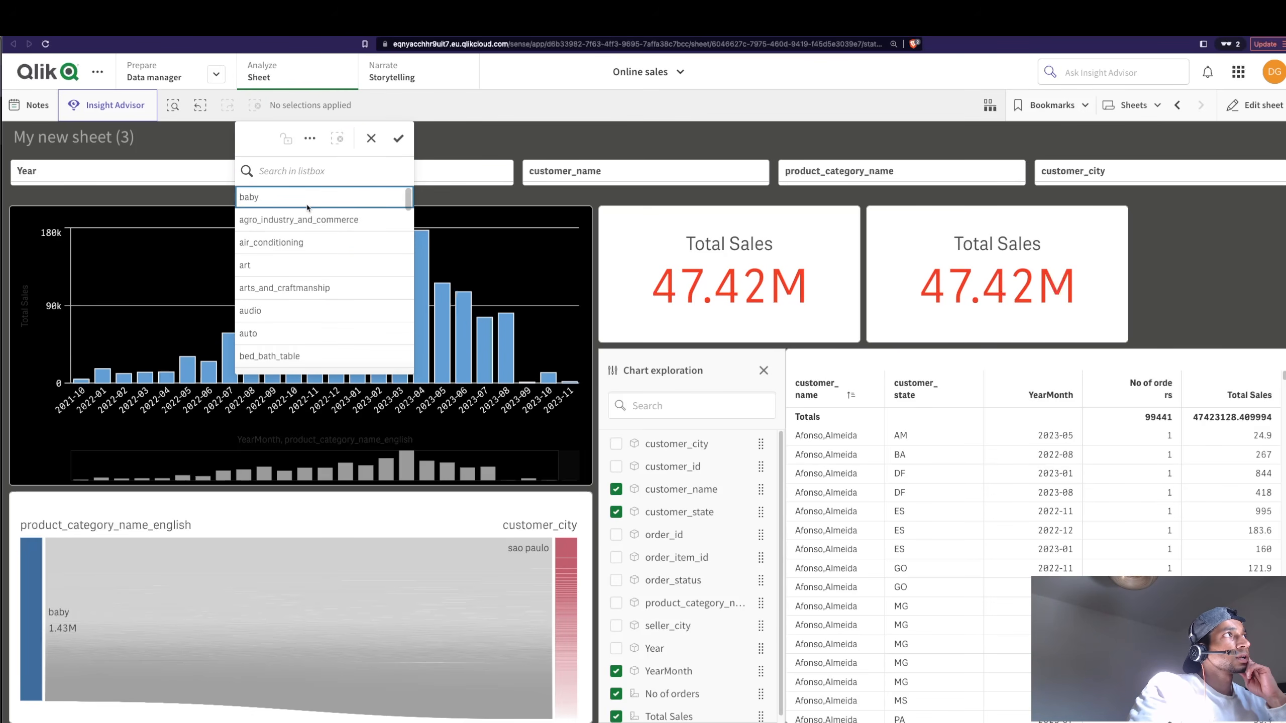
pyautogui.click(255, 200)
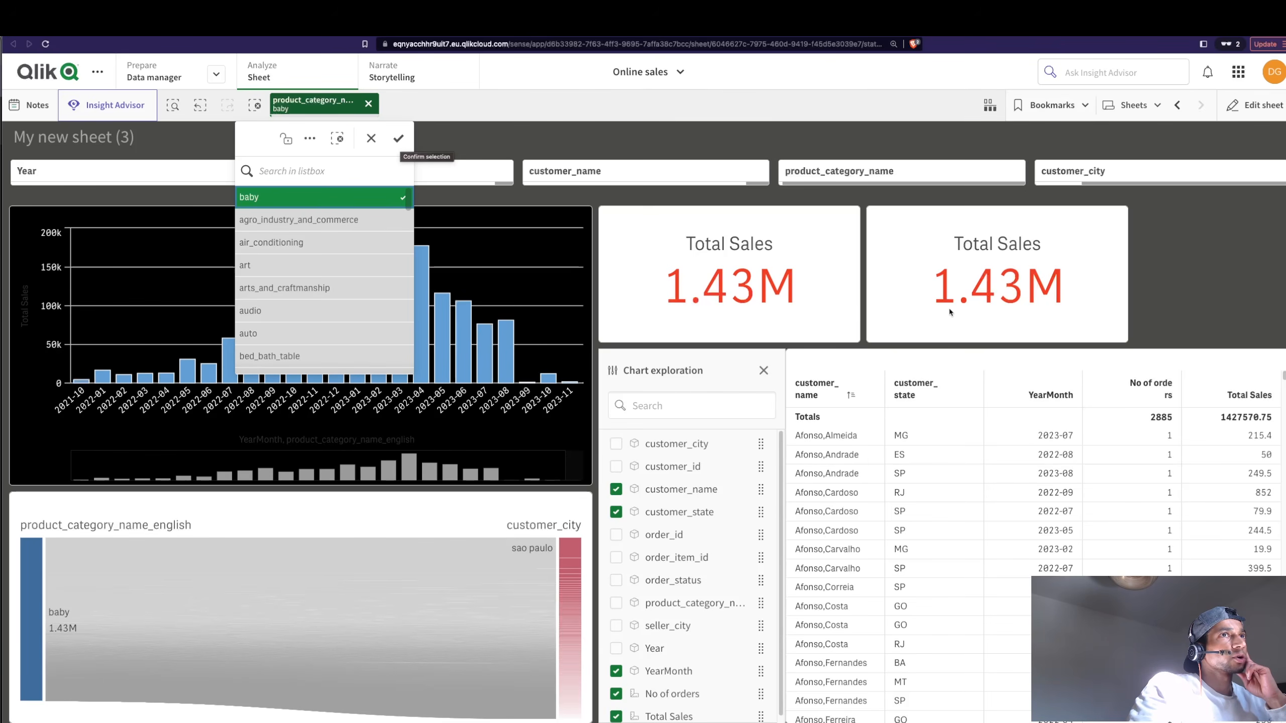
pyautogui.click(399, 138)
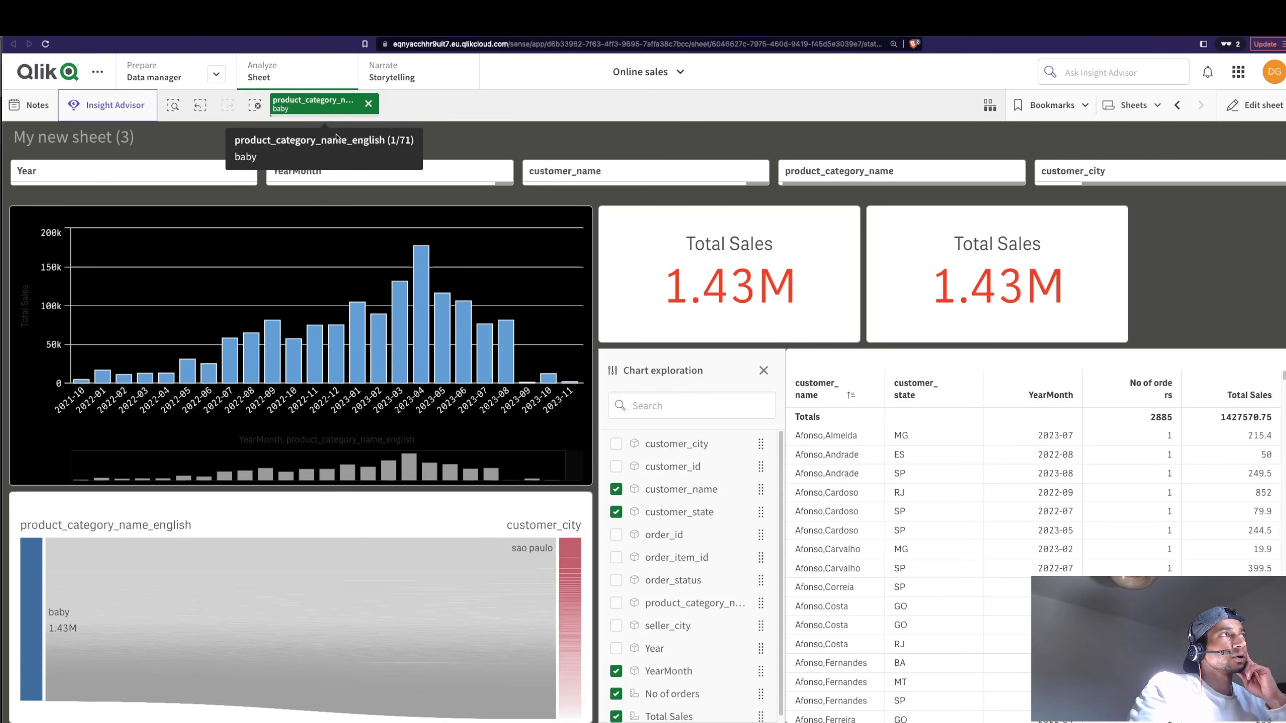
# Edit the first KPI and unlink its Total Sales measure from the master measure.
pyautogui.doubleClick(735, 286)
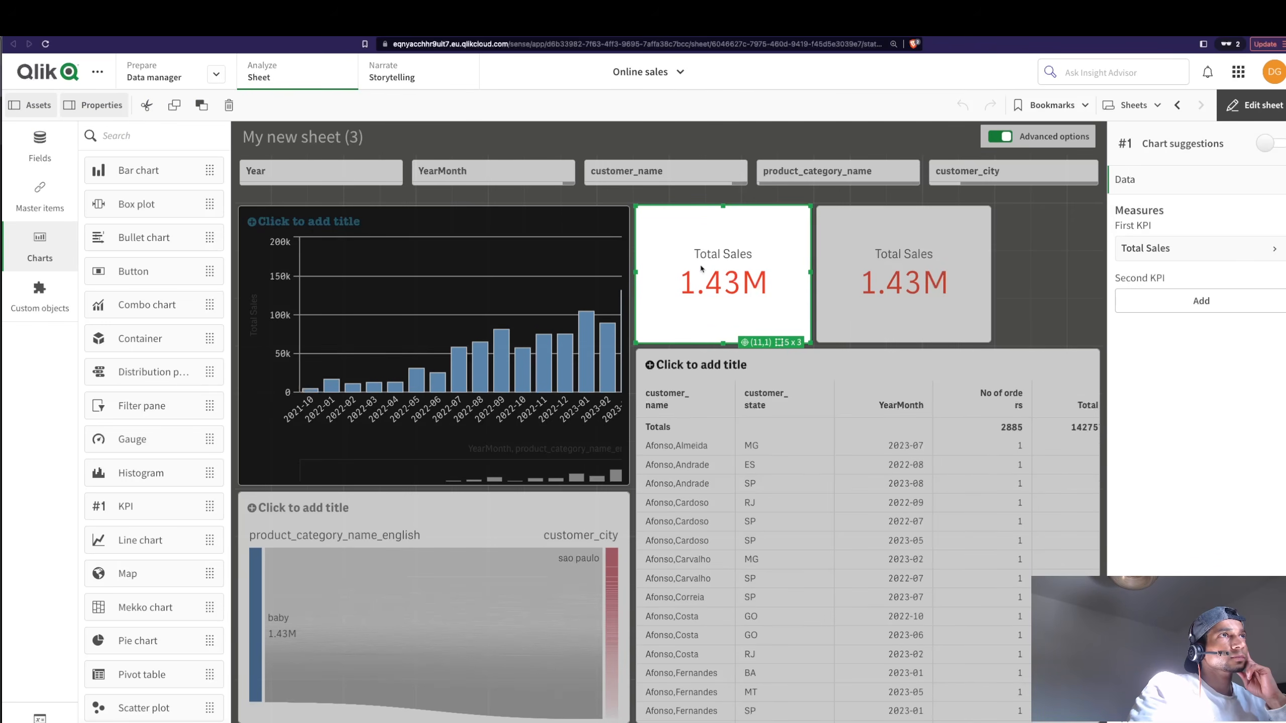
pyautogui.click(1264, 295)
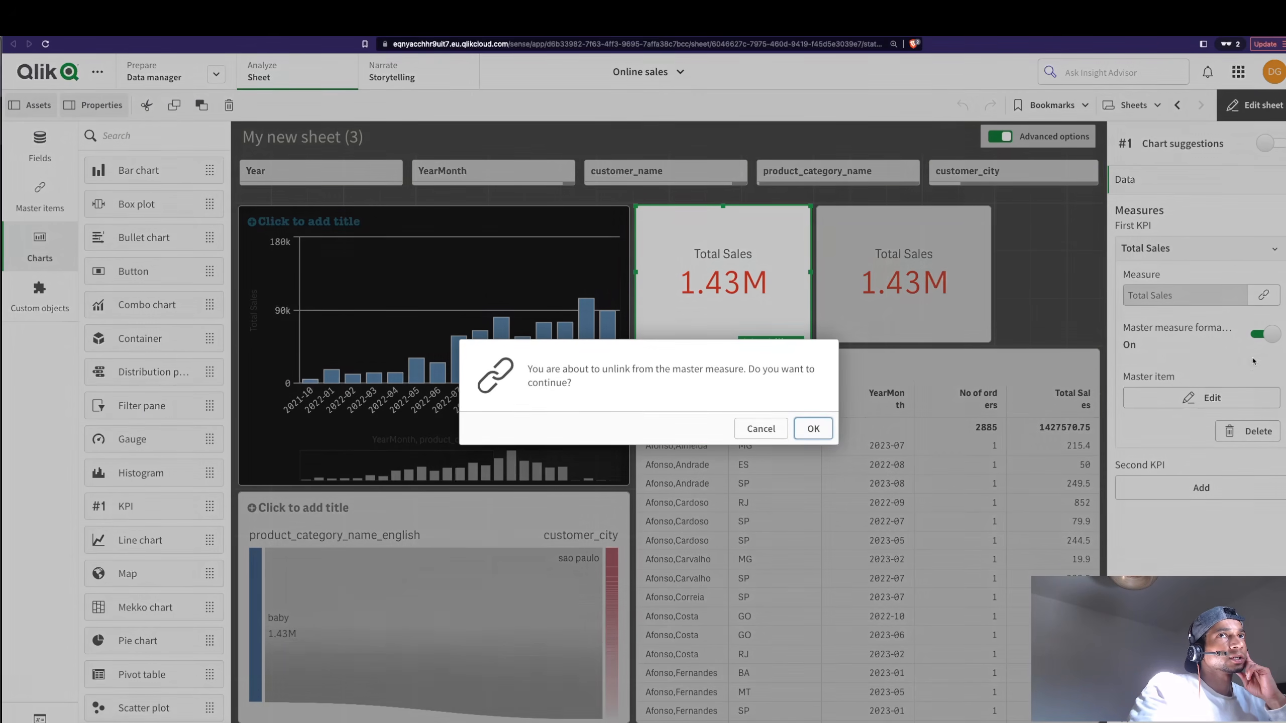
pyautogui.click(813, 428)
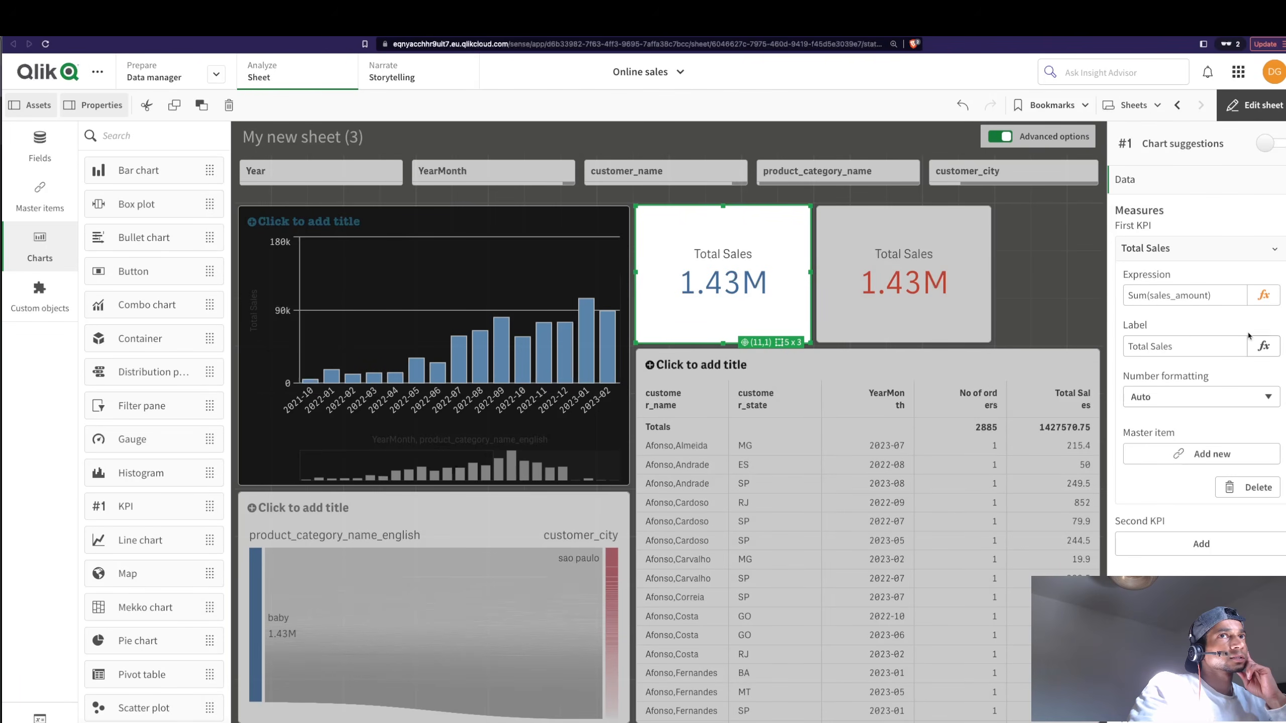
# Insert a set modifier on product_category_name_english before sales_amount in the first KPI's Sum expression.
pyautogui.click(1263, 295)
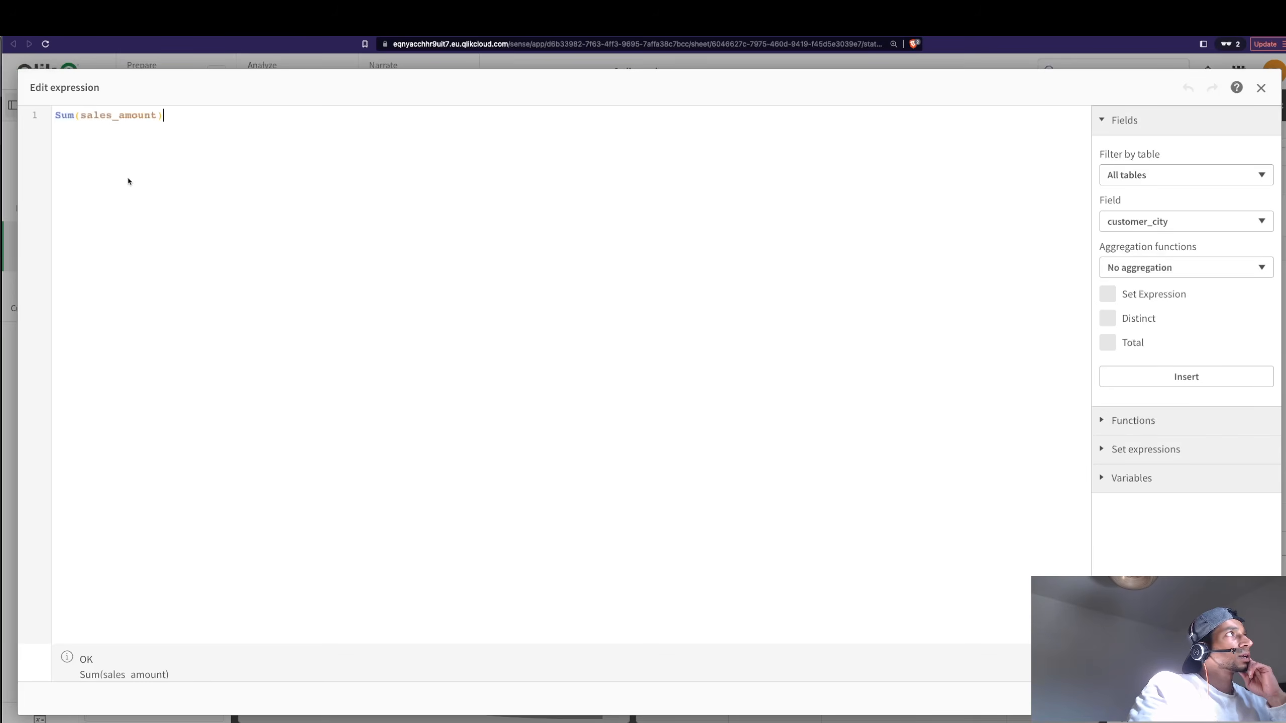
pyautogui.click(79, 116)
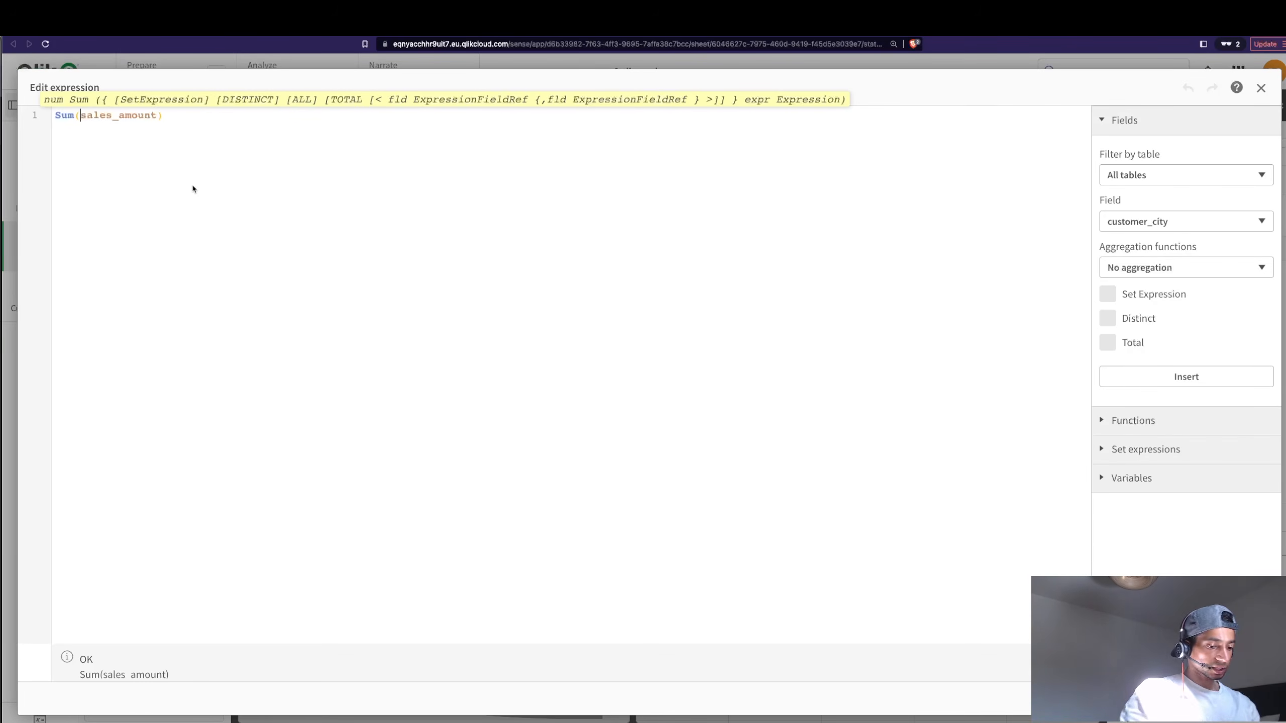
pyautogui.press('Left')
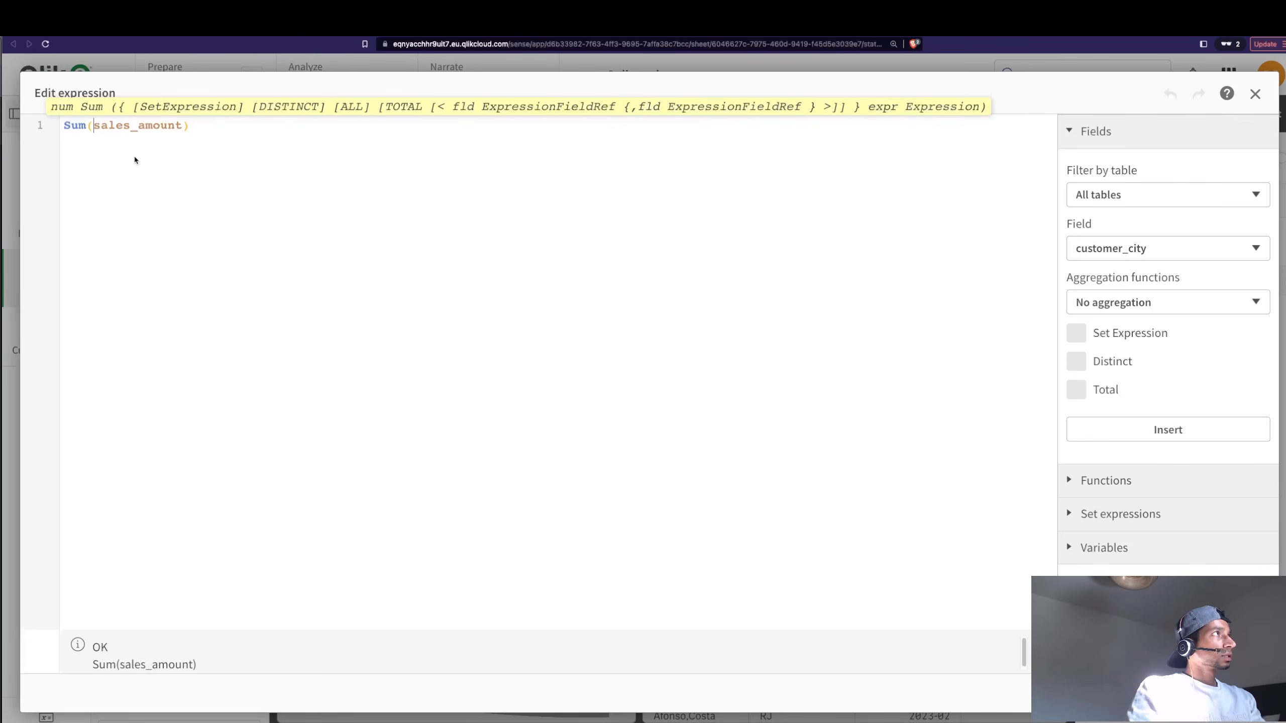
pyautogui.write('{')
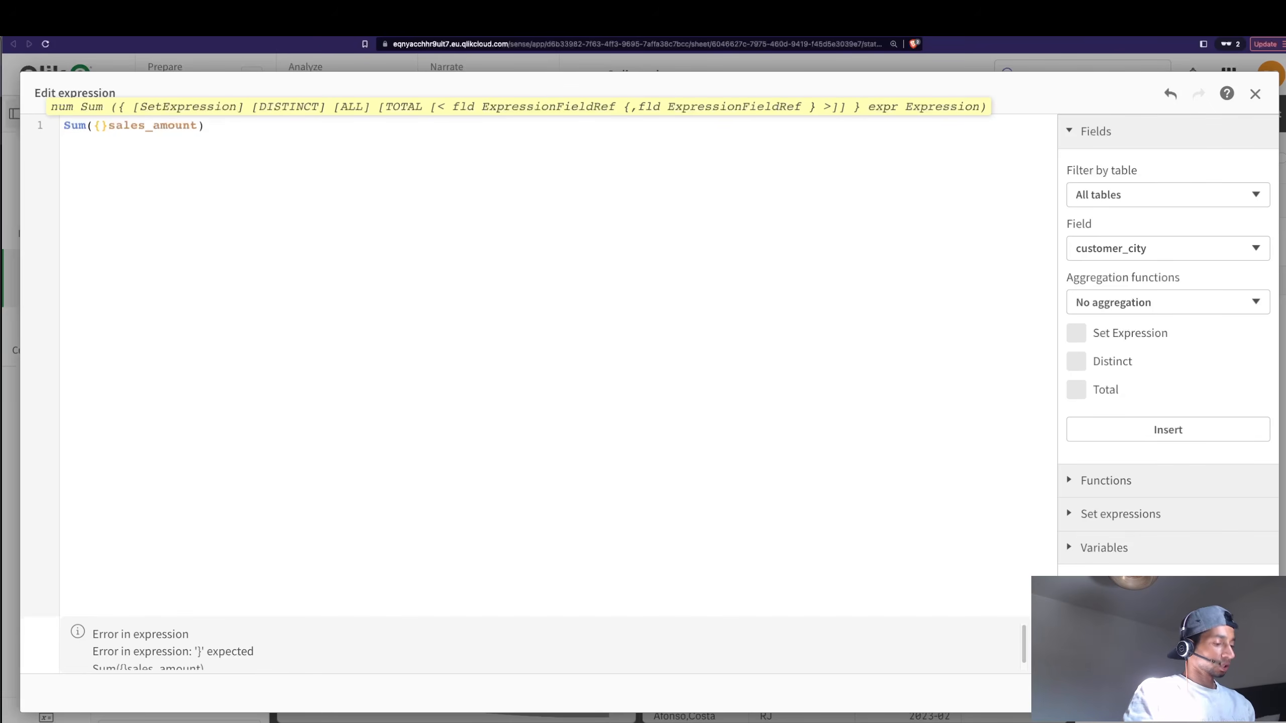
pyautogui.write('<>')
pyautogui.press('Left')
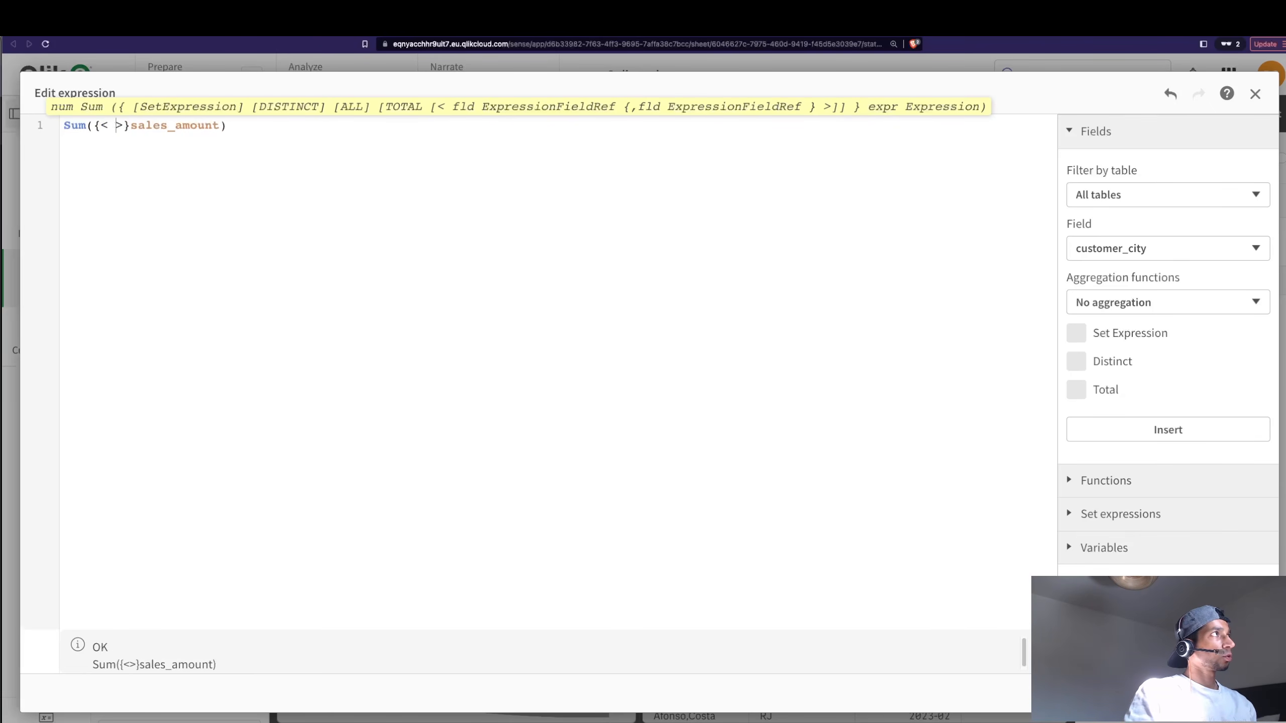
pyautogui.write('PR')
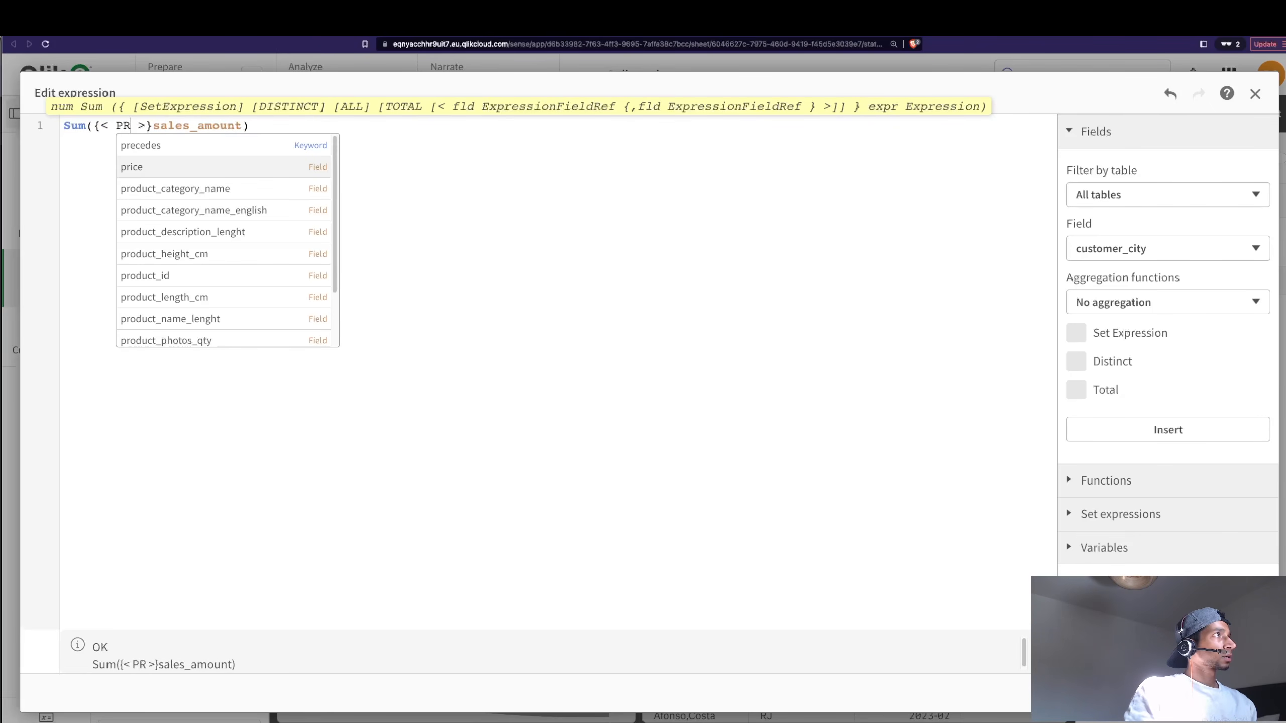
pyautogui.press('Down')
pyautogui.press('Down')
pyautogui.press('Return')
pyautogui.write('= ')
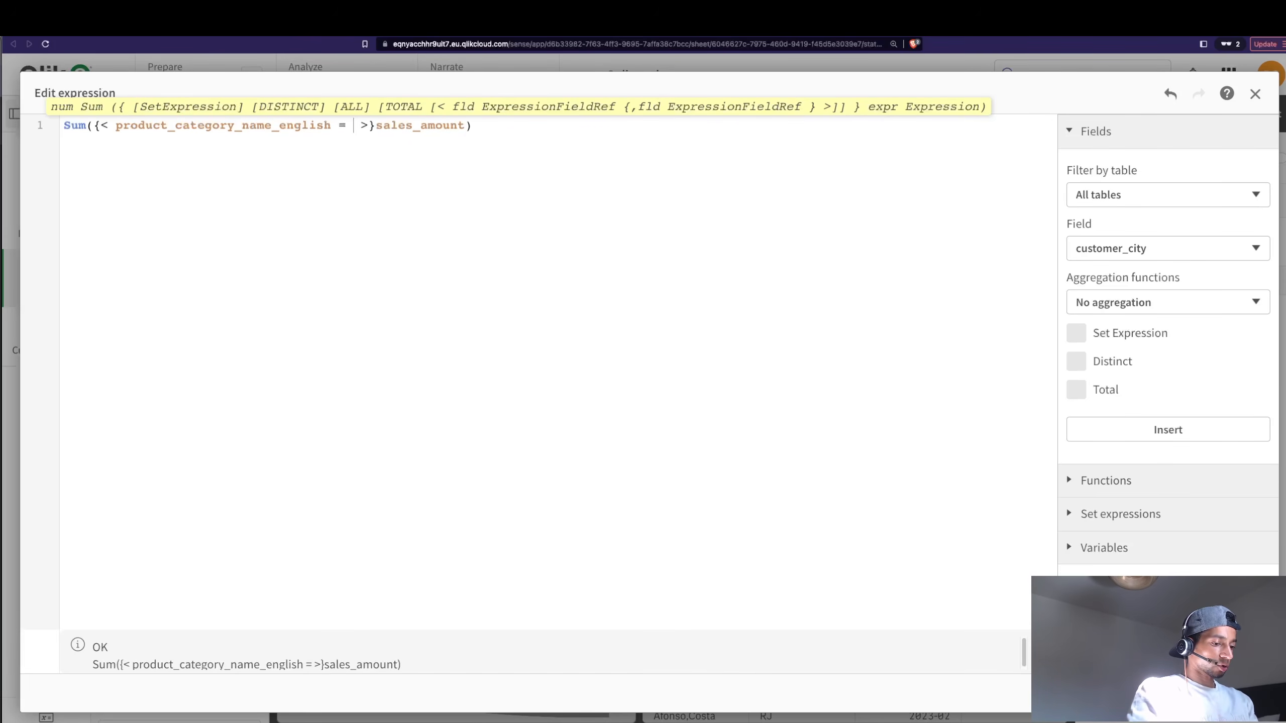
# Set the modifier's value to {'baby'}, giving Sum({< product_category_name_english = {'baby'} >}sales_amount).
pyautogui.write('{}')
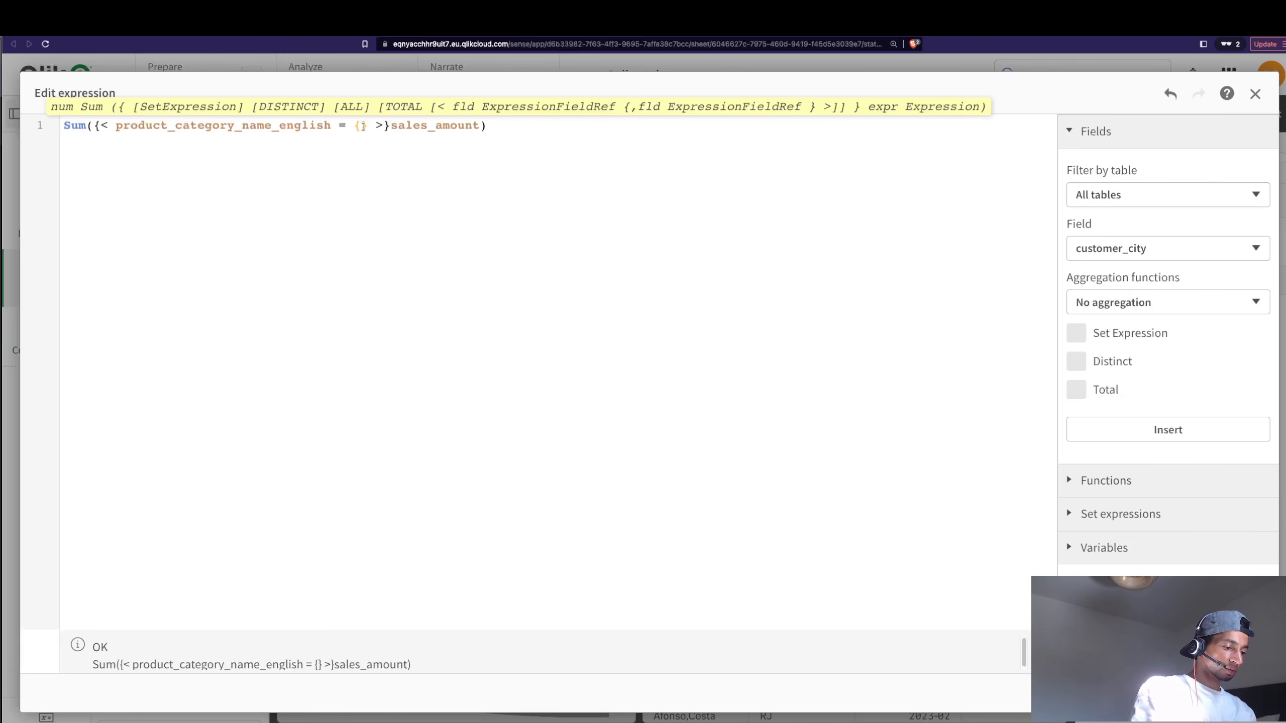
pyautogui.write("'")
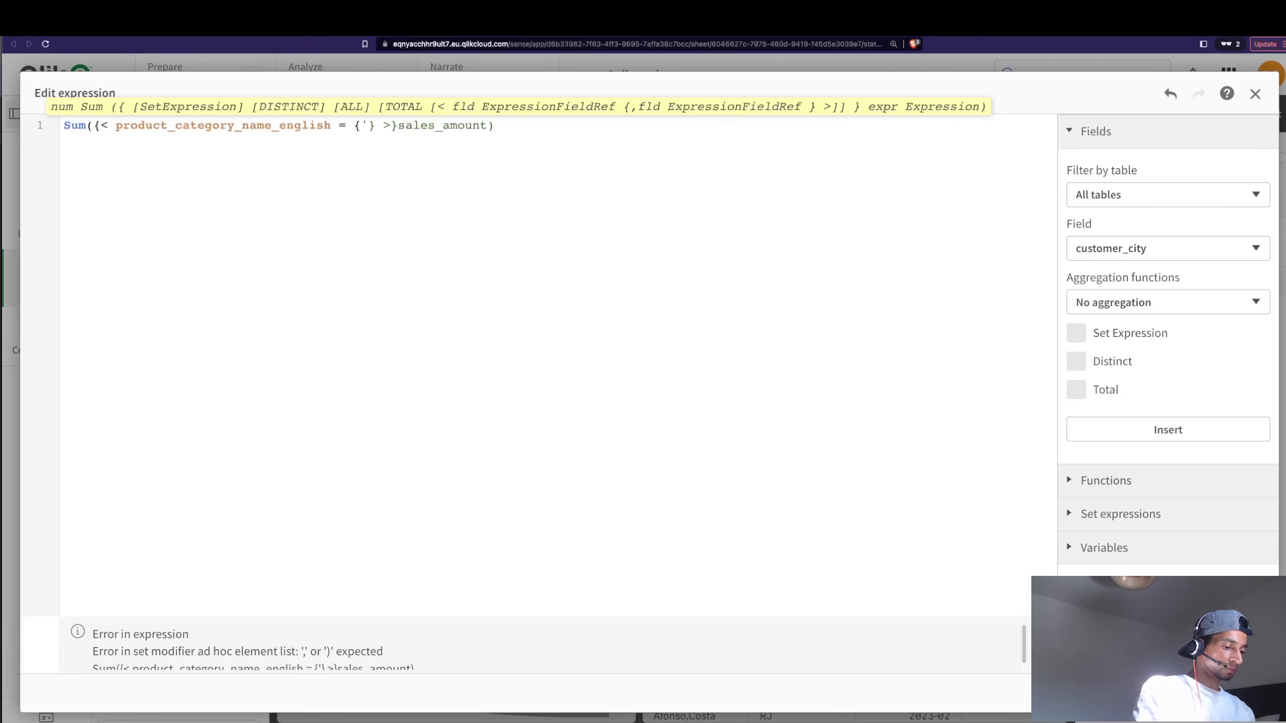
pyautogui.write('baby')
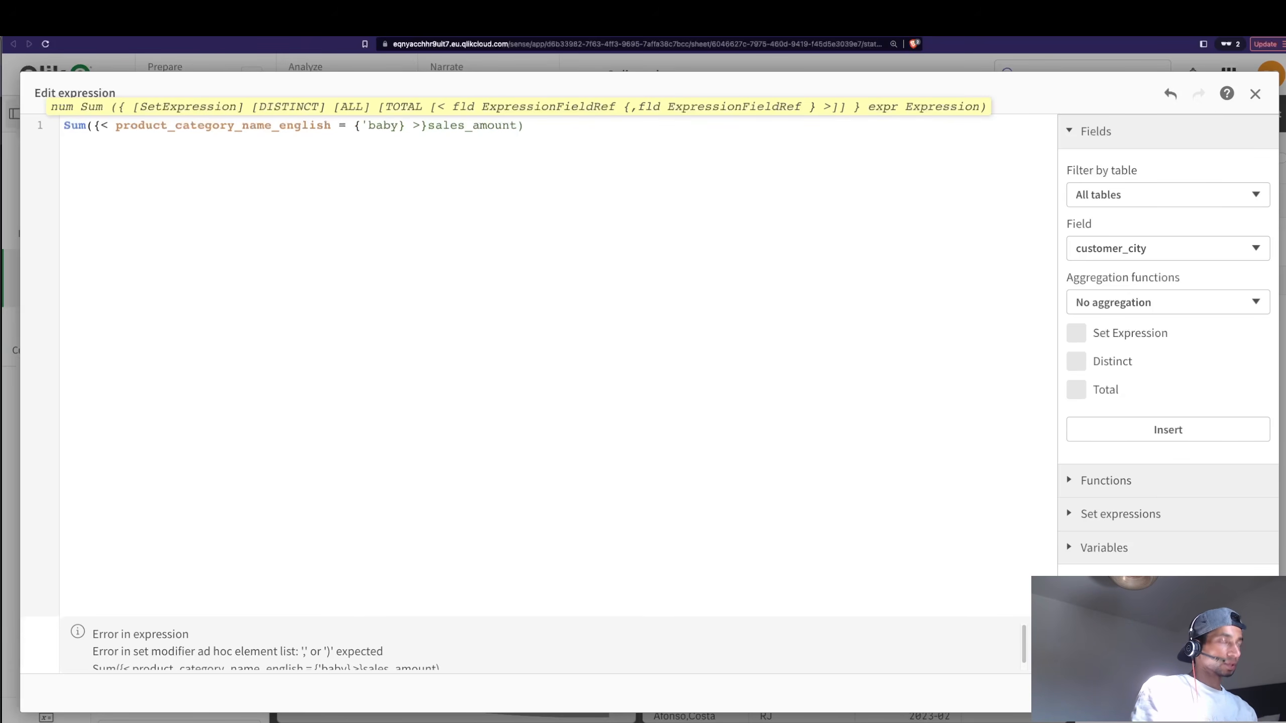
pyautogui.write("'")
# Examine the single quotes, the baby value and the product_category_name_english field in the set expression.
pyautogui.click(363, 125)
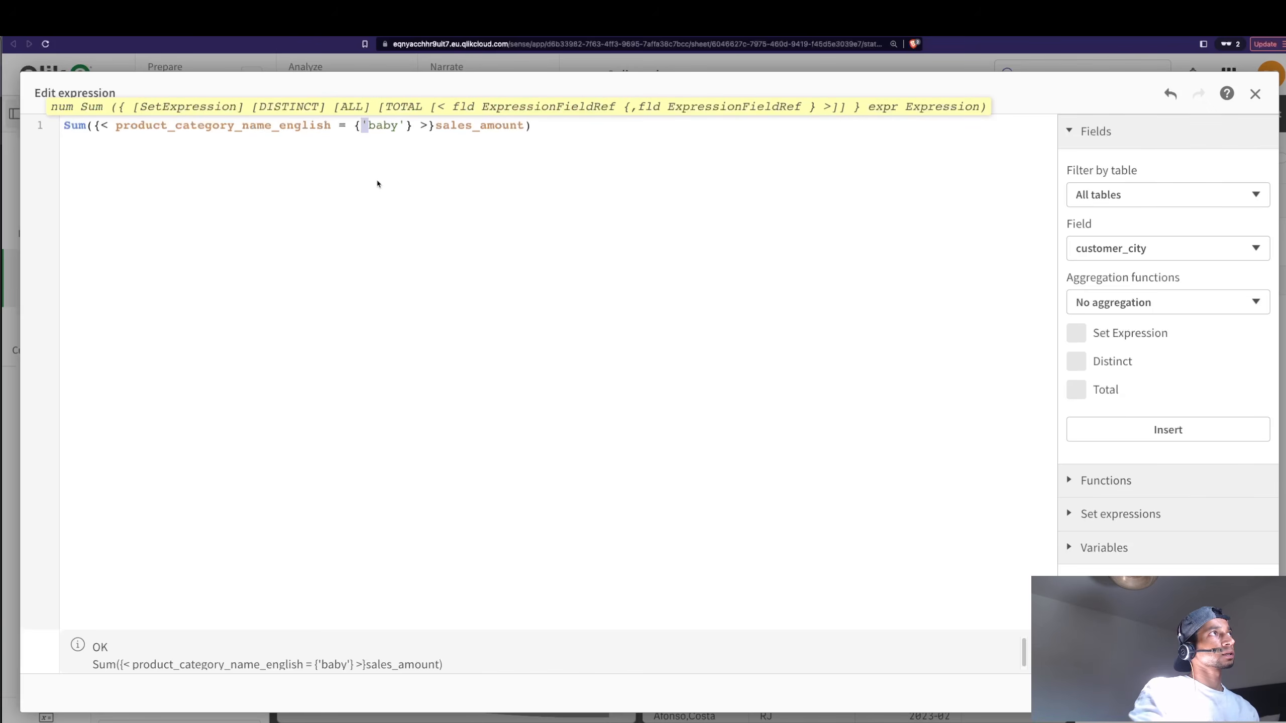
pyautogui.click(405, 125)
pyautogui.click(400, 125)
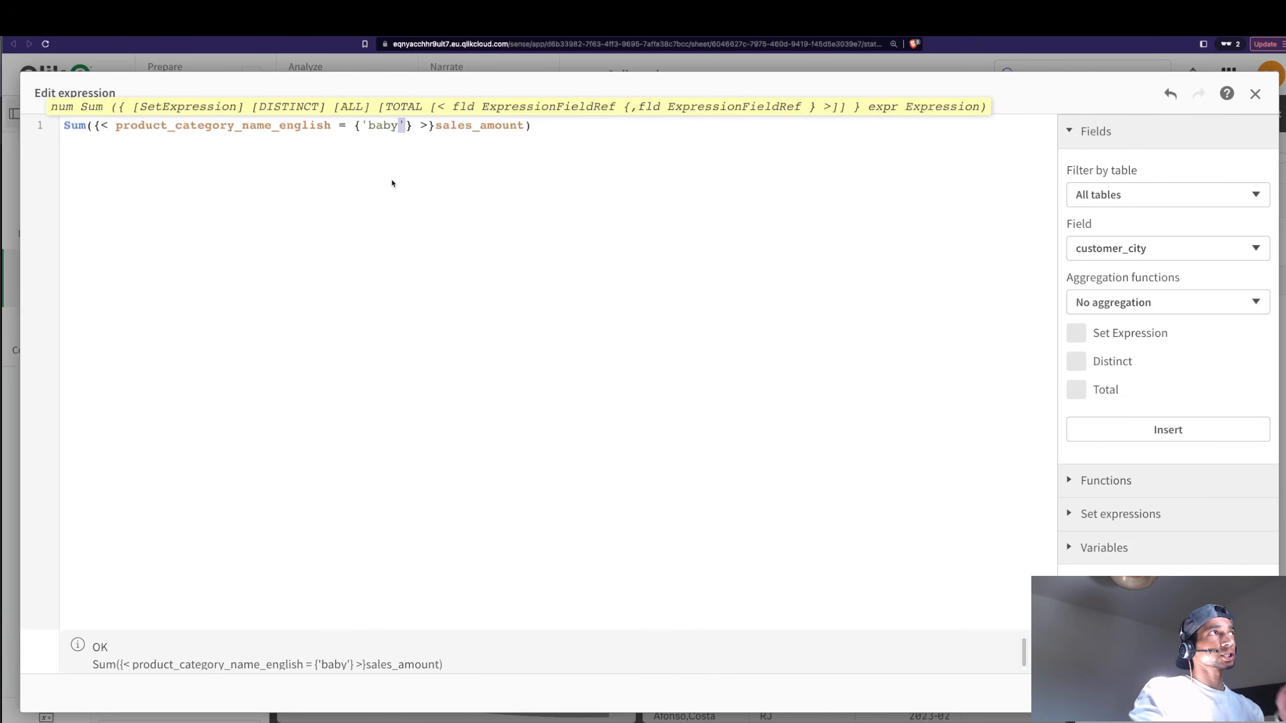
pyautogui.click(402, 125)
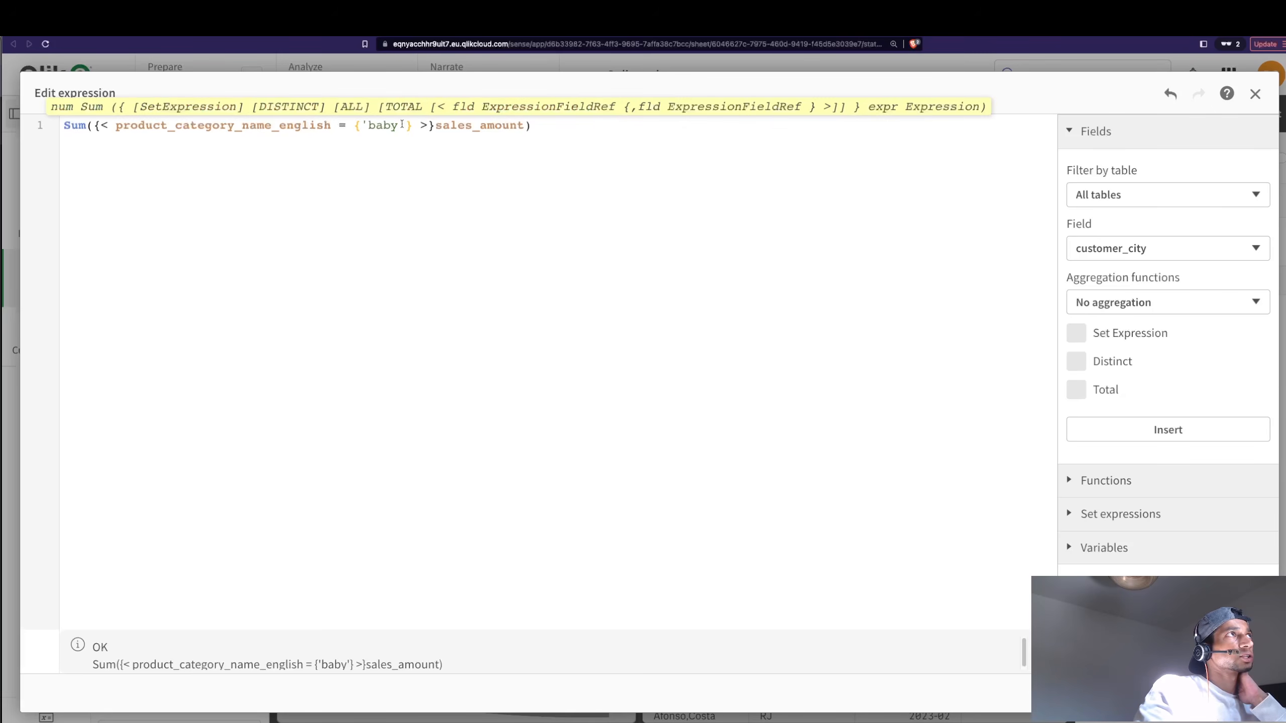
pyautogui.doubleClick(388, 126)
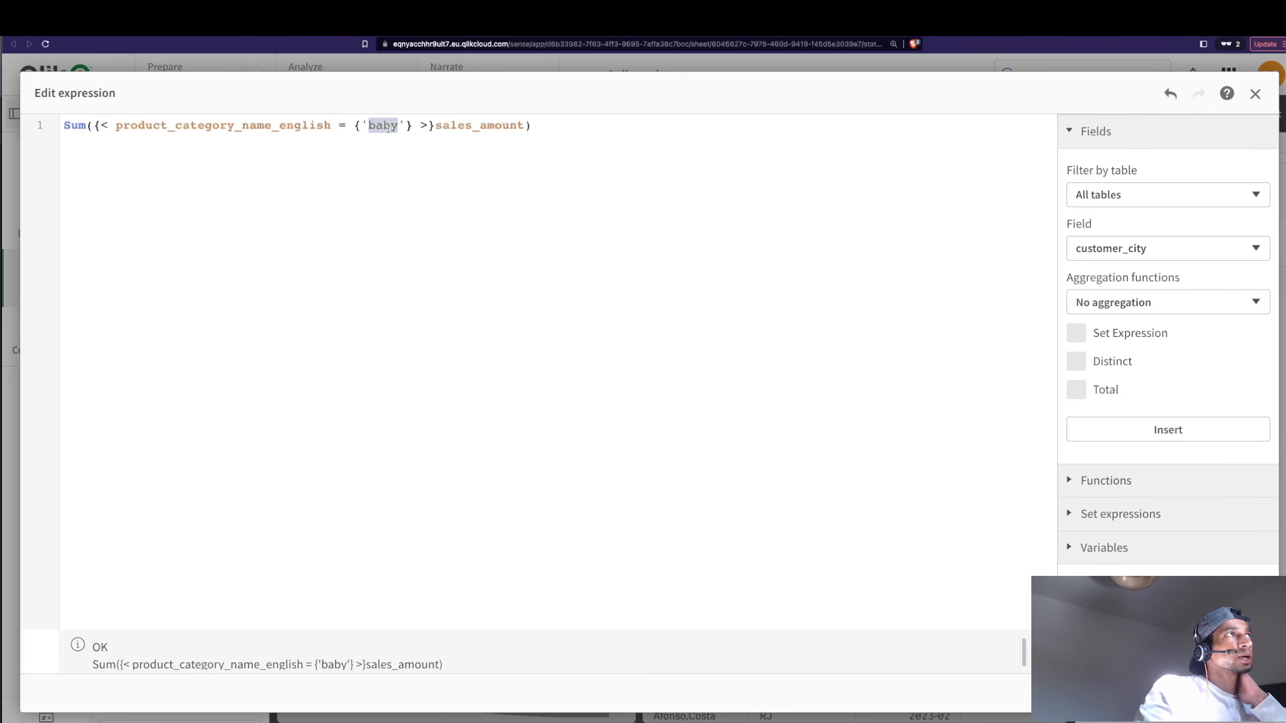
pyautogui.click(413, 194)
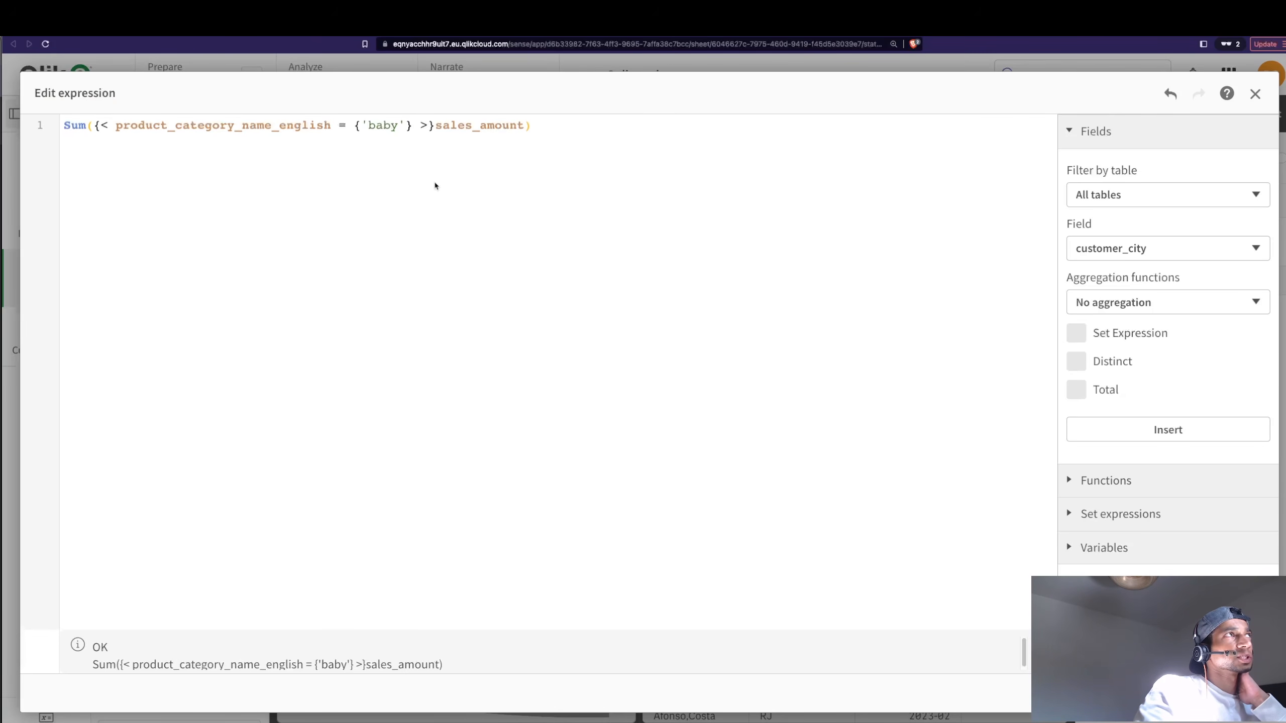
pyautogui.doubleClick(240, 125)
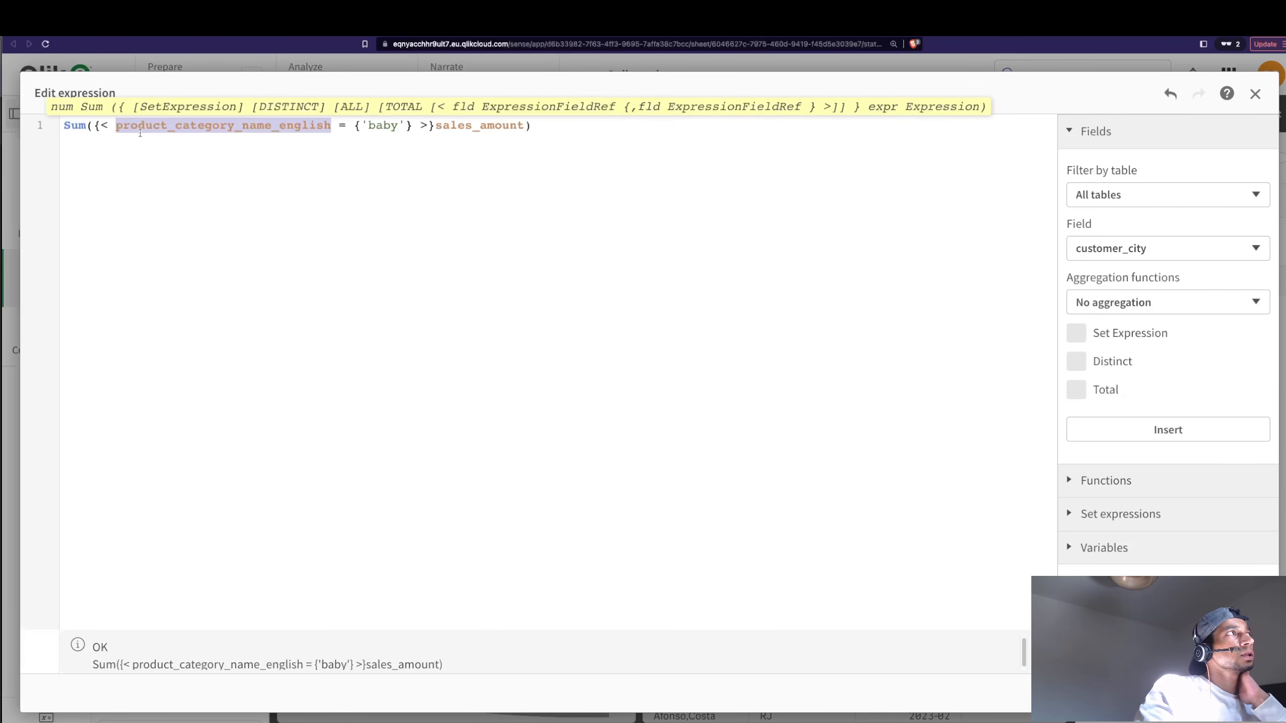
pyautogui.doubleClick(394, 126)
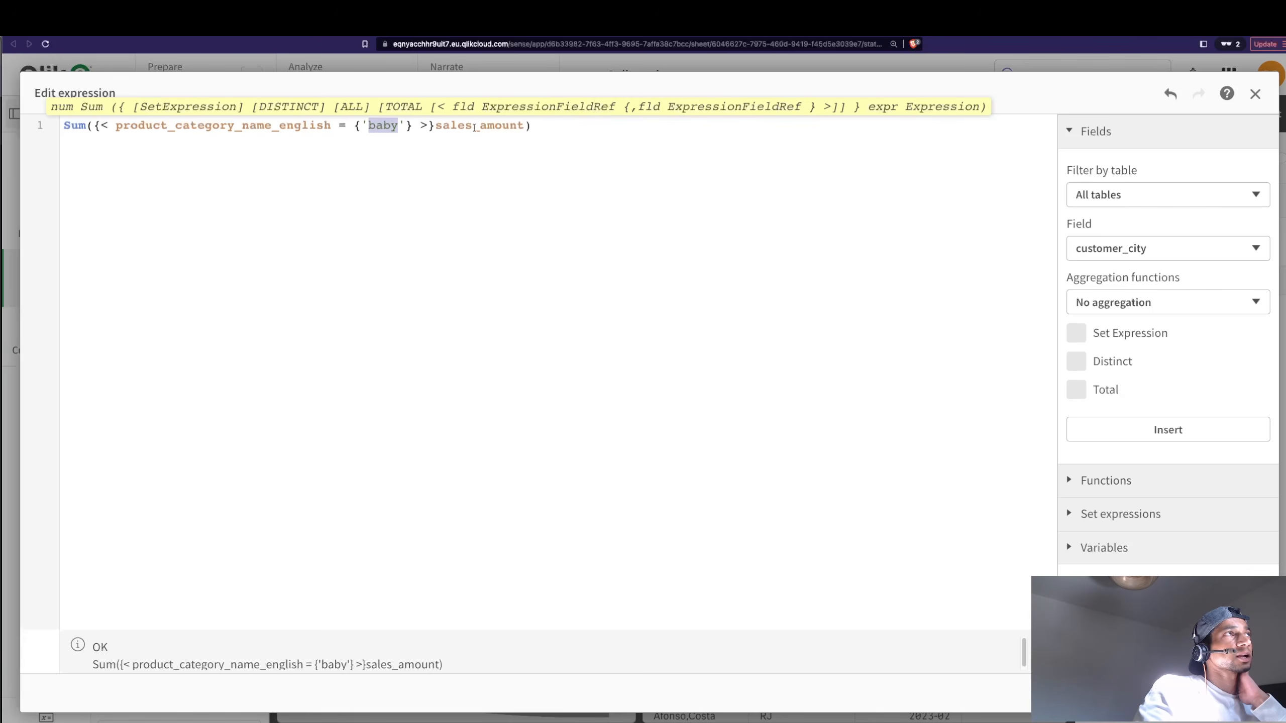
# Apply the baby set expression to the first KPI and finish editing the sheet.
pyautogui.click(1244, 694)
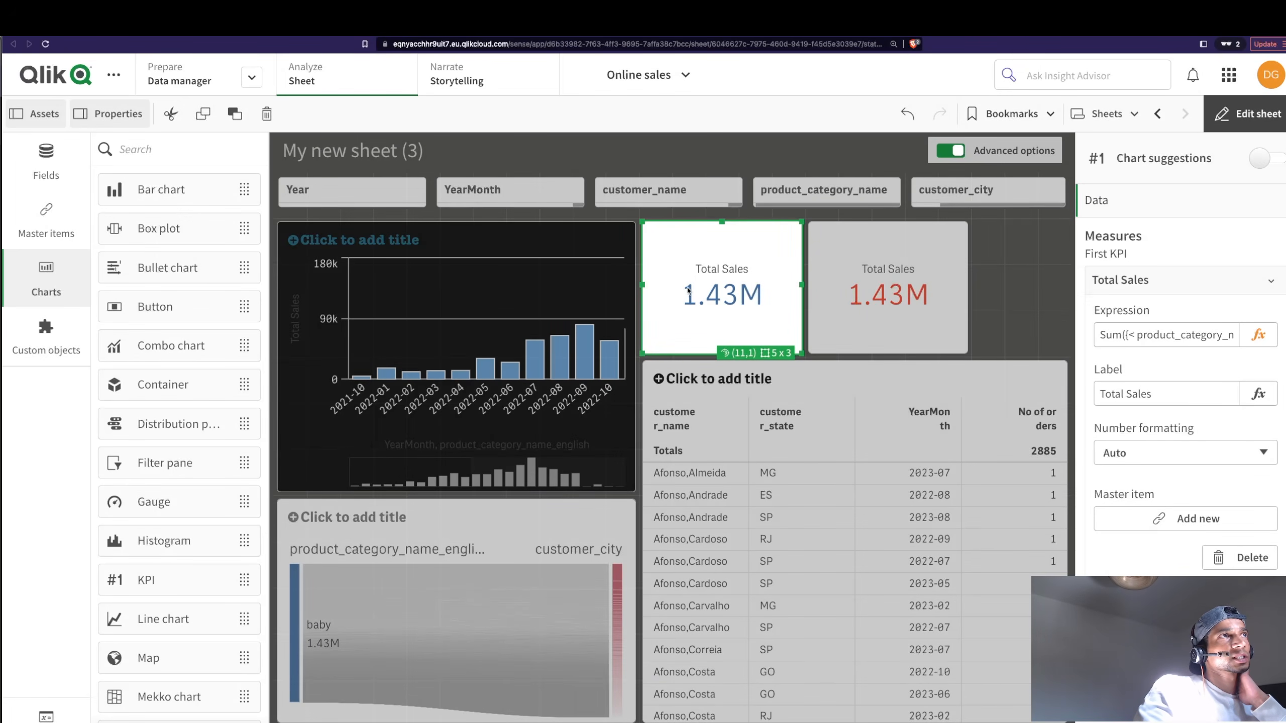
pyautogui.click(1237, 124)
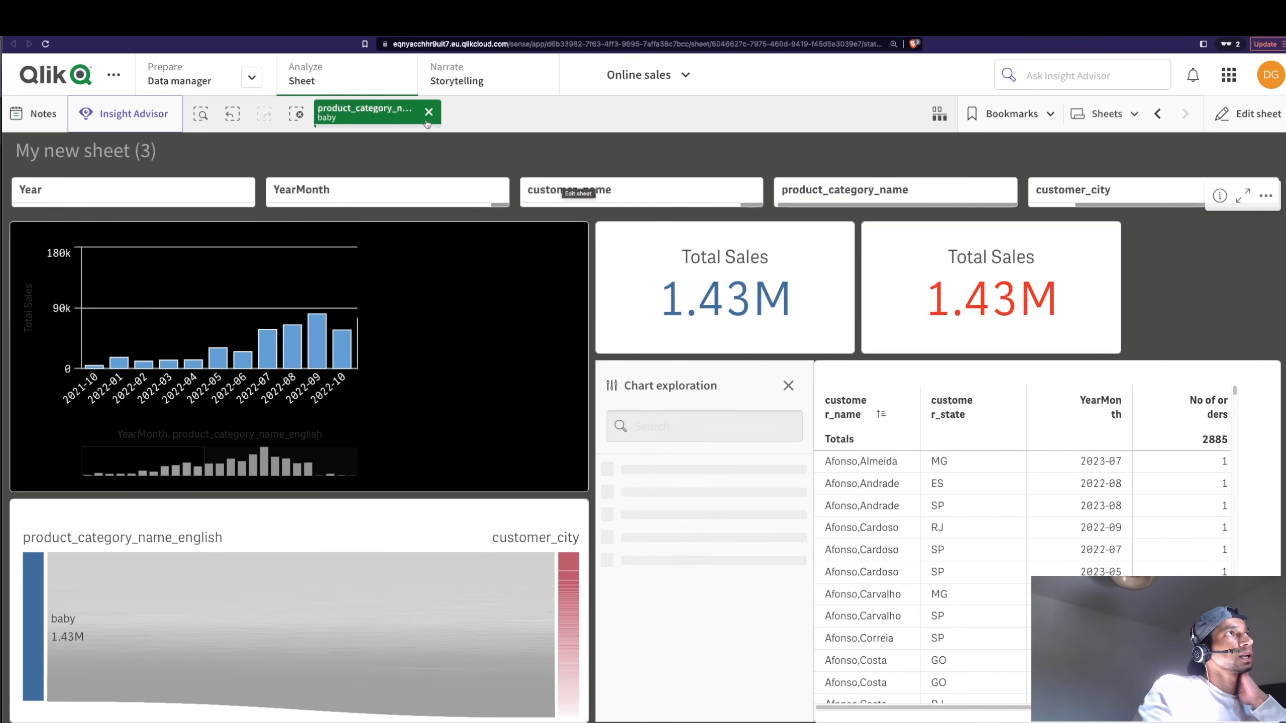
# Clear the baby selection, step back to restore it, and clear all selections to compare the two Total Sales KPIs.
pyautogui.click(429, 112)
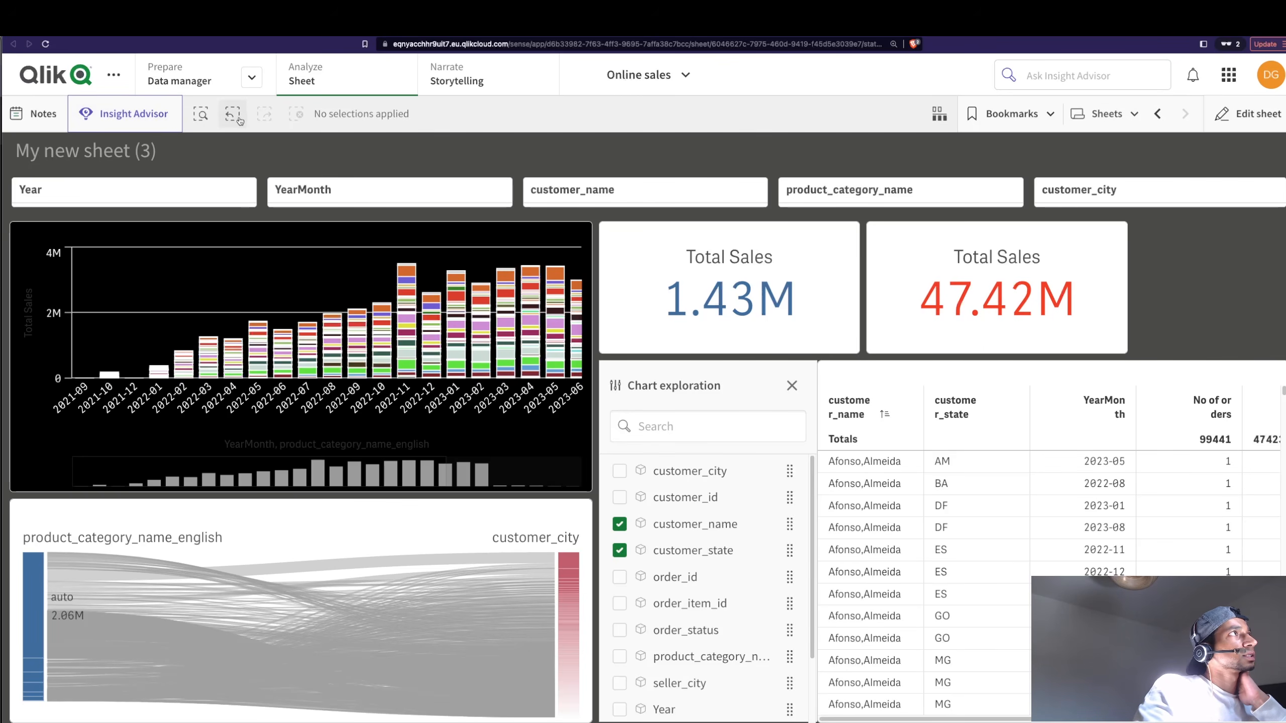
pyautogui.click(223, 125)
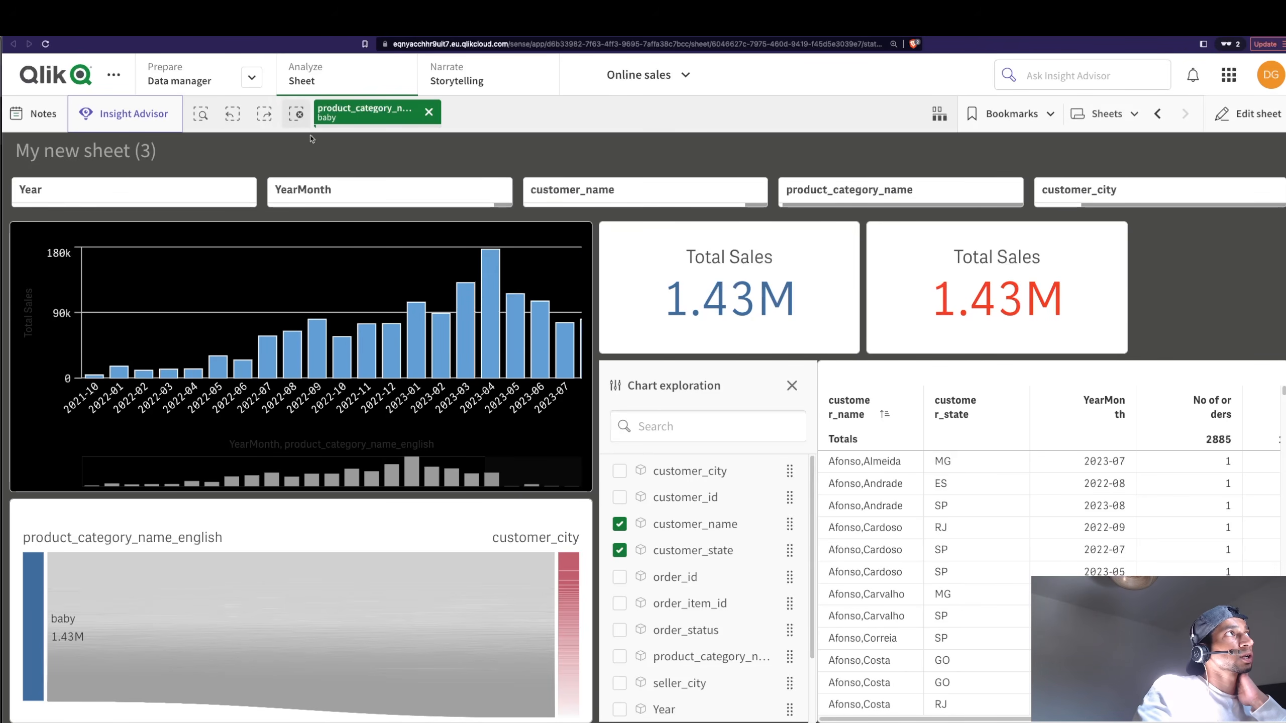
pyautogui.click(299, 116)
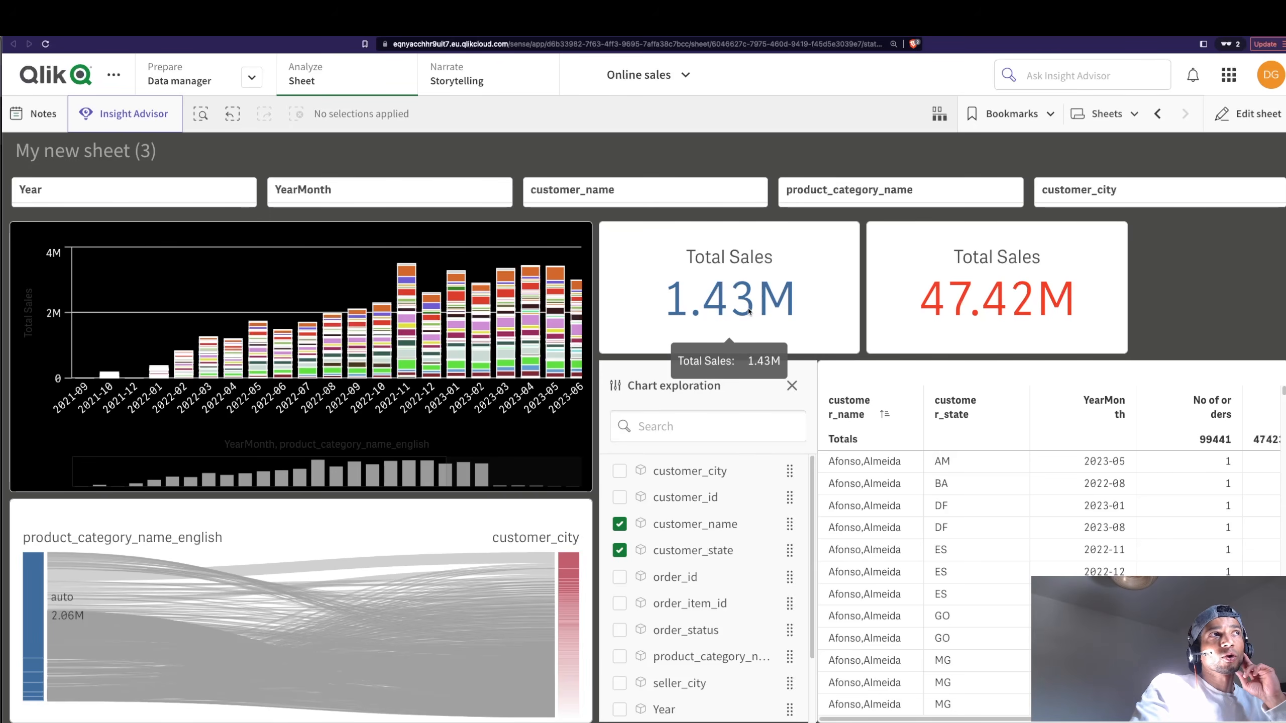
# Label the first KPI Total Sales product = baby and finish editing the sheet.
pyautogui.click(1248, 114)
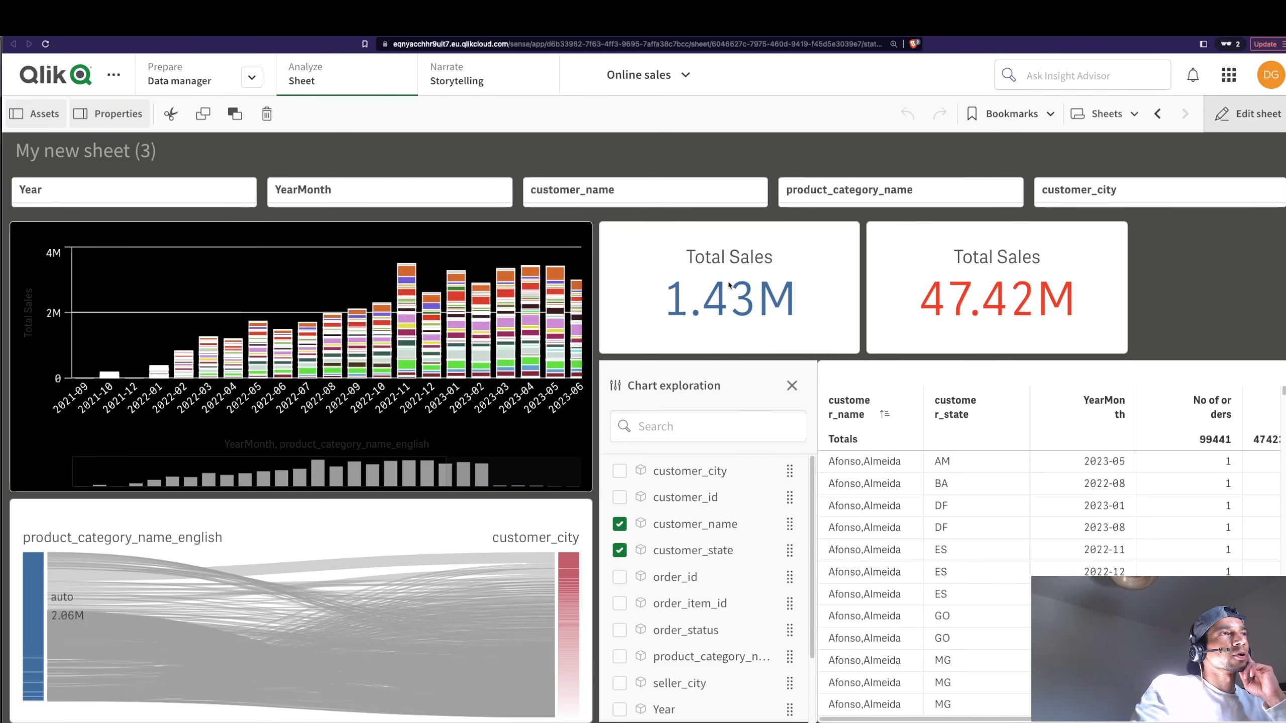
pyautogui.click(749, 289)
pyautogui.write('product = baby')
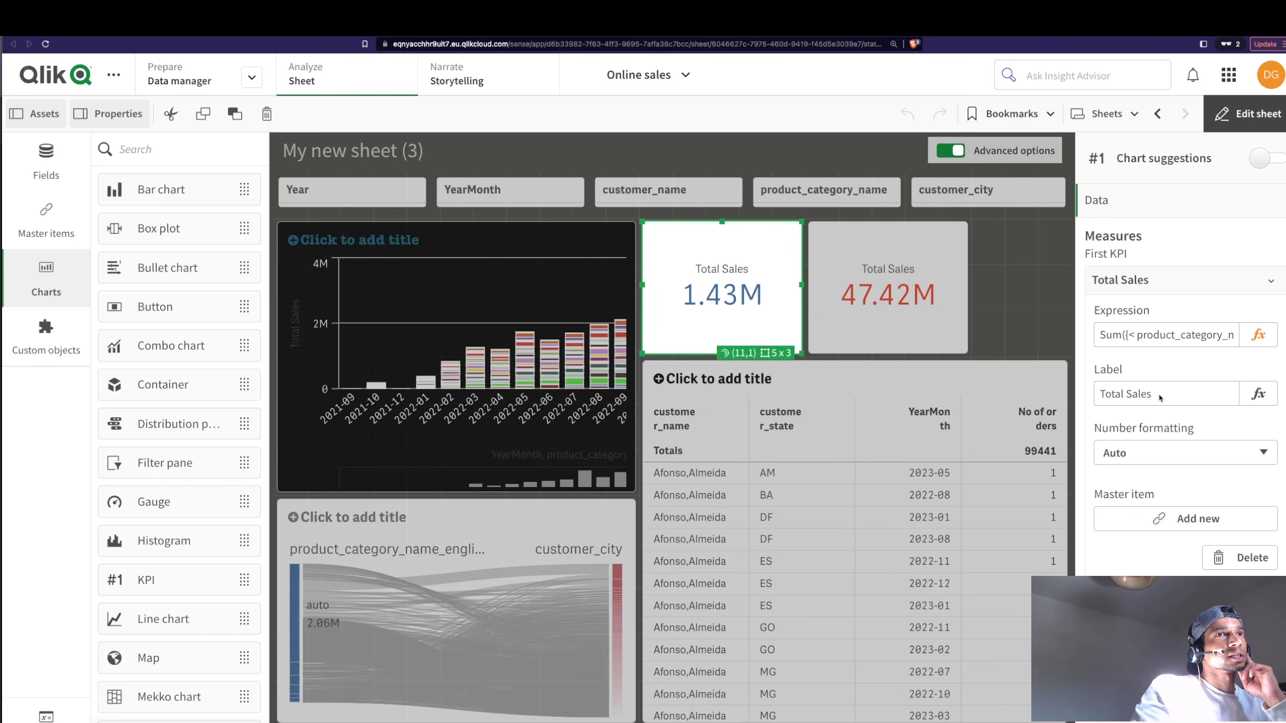
pyautogui.click(1250, 115)
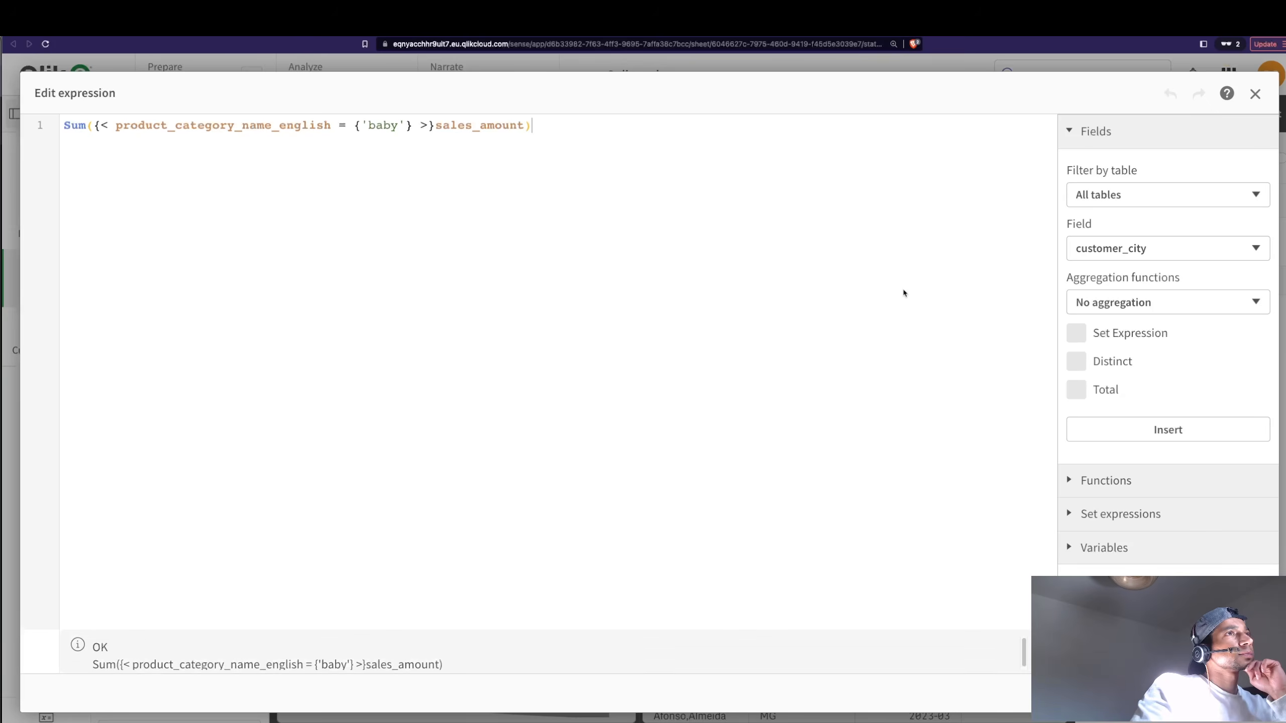
# Replace the first KPI's baby modifier with Year = {2023}, apply the expression and finish editing the sheet.
pyautogui.doubleClick(202, 127)
pyautogui.write('Yea')
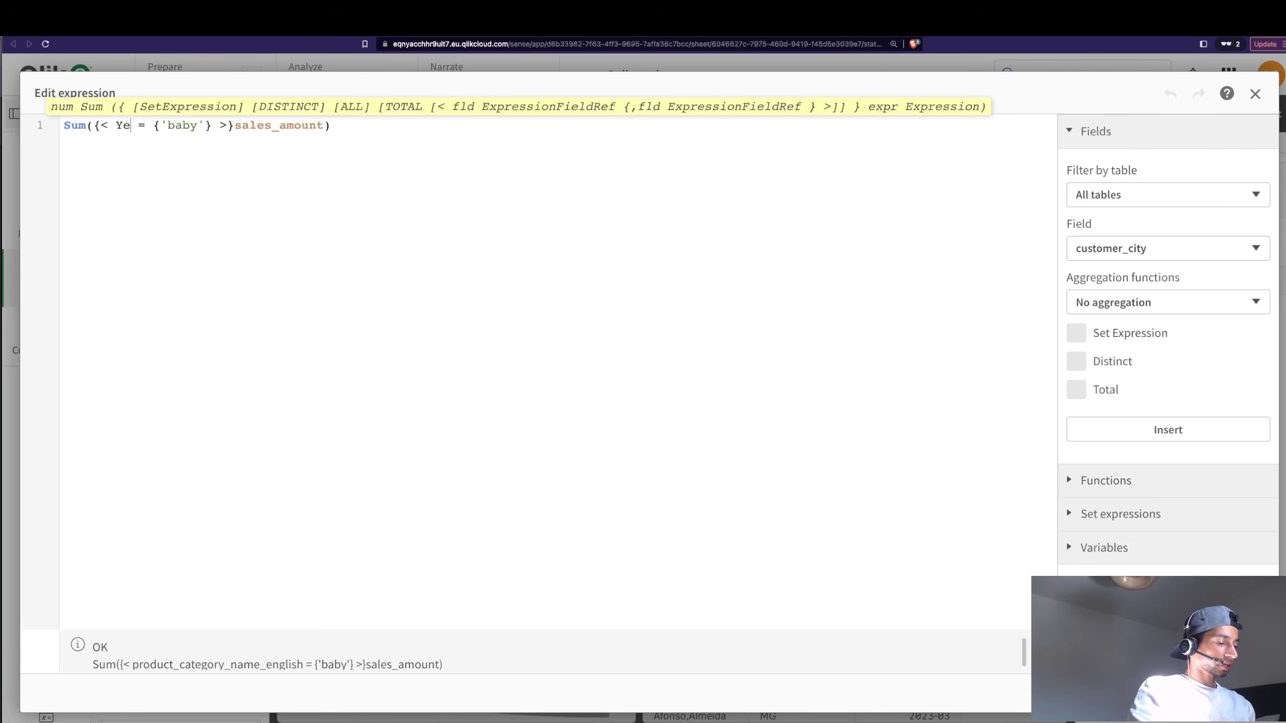
pyautogui.press('Return')
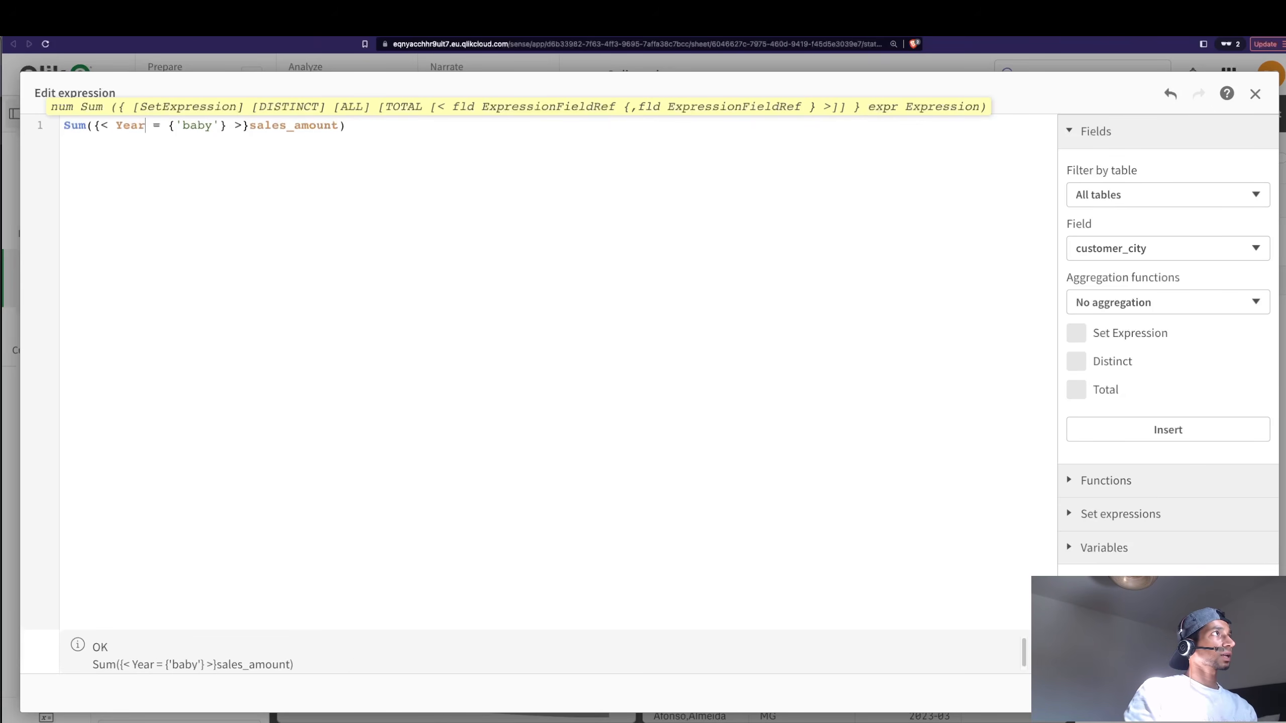
pyautogui.click(207, 127)
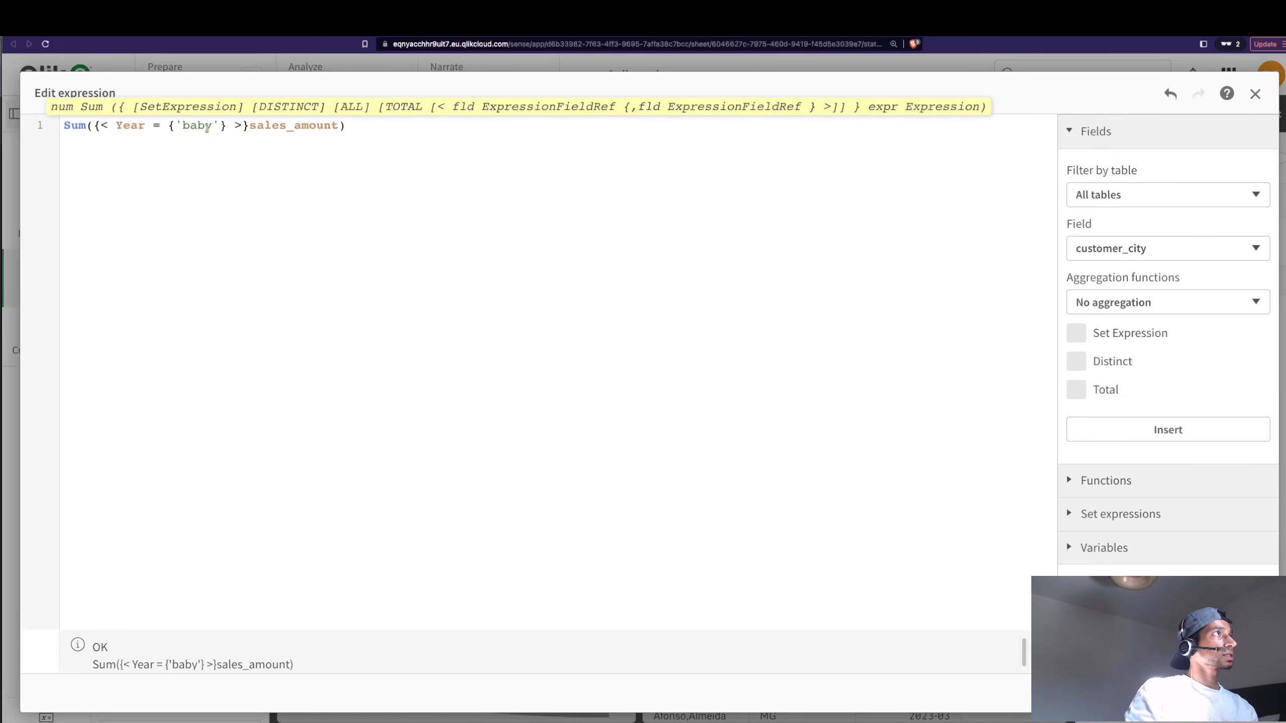
pyautogui.moveTo(221, 126); pyautogui.dragTo(176, 126)
pyautogui.write('2023')
pyautogui.press('BackSpace')
pyautogui.write('3')
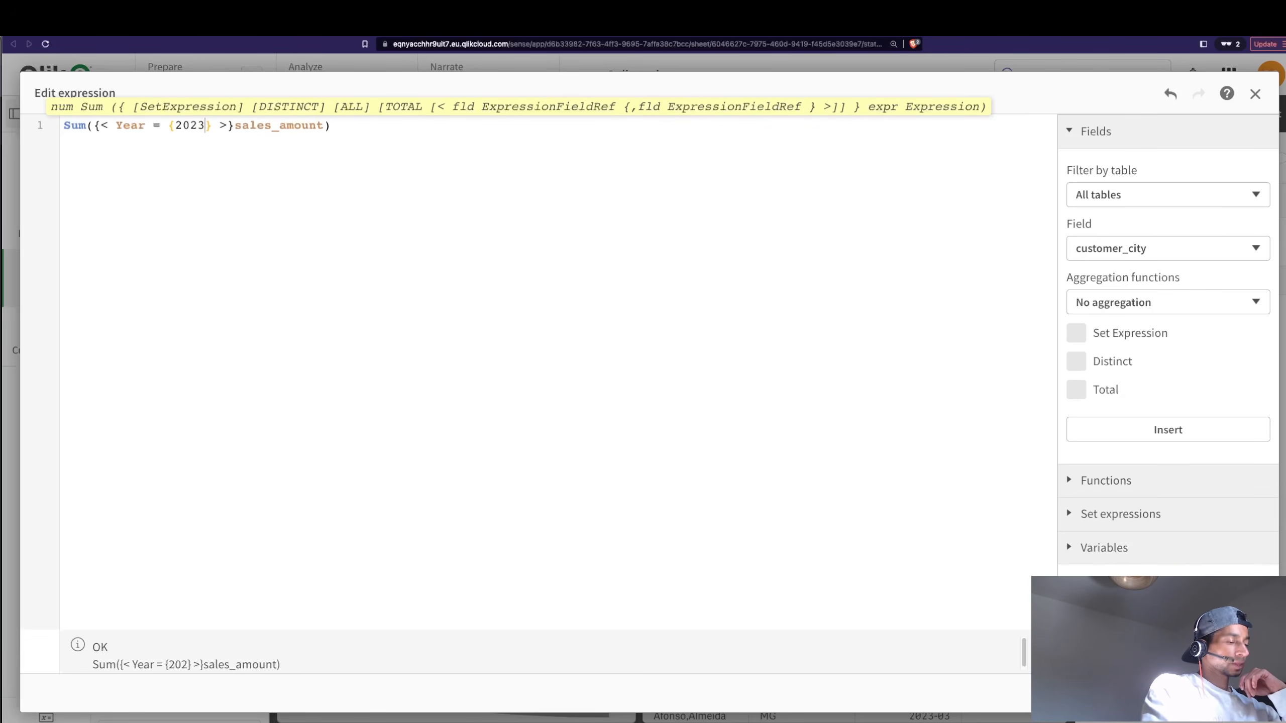
pyautogui.click(1246, 693)
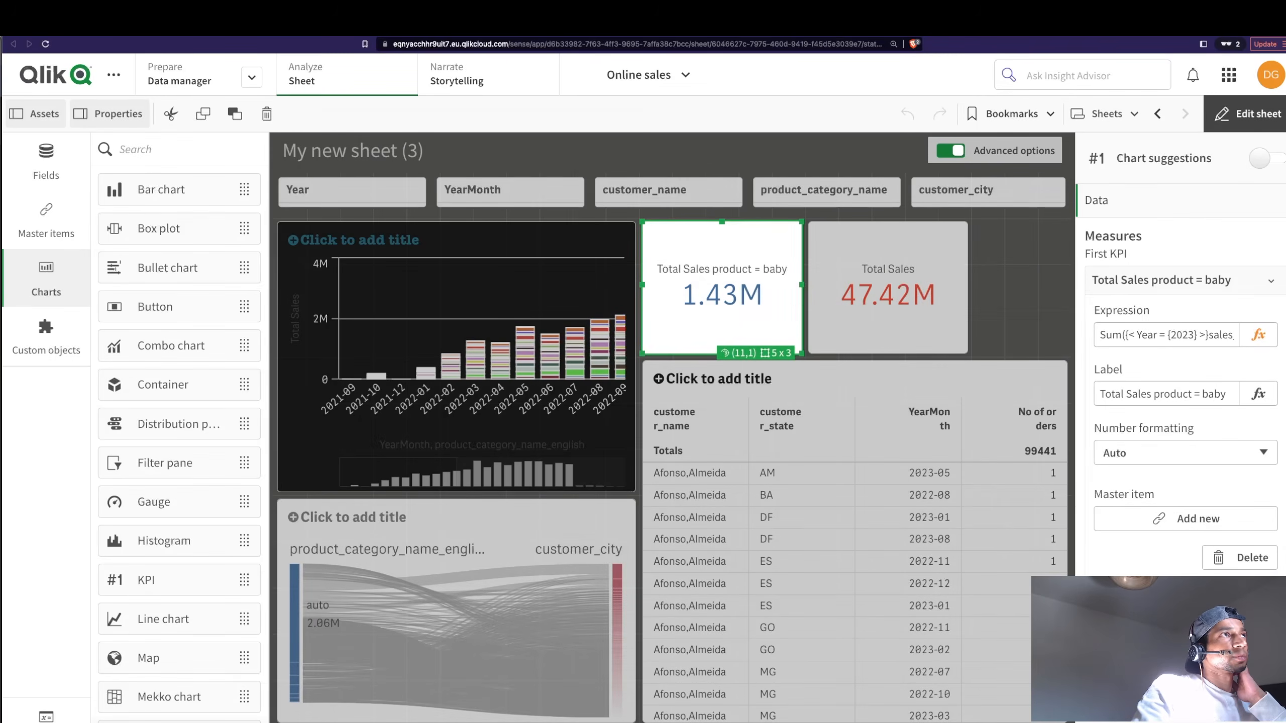
pyautogui.click(1254, 124)
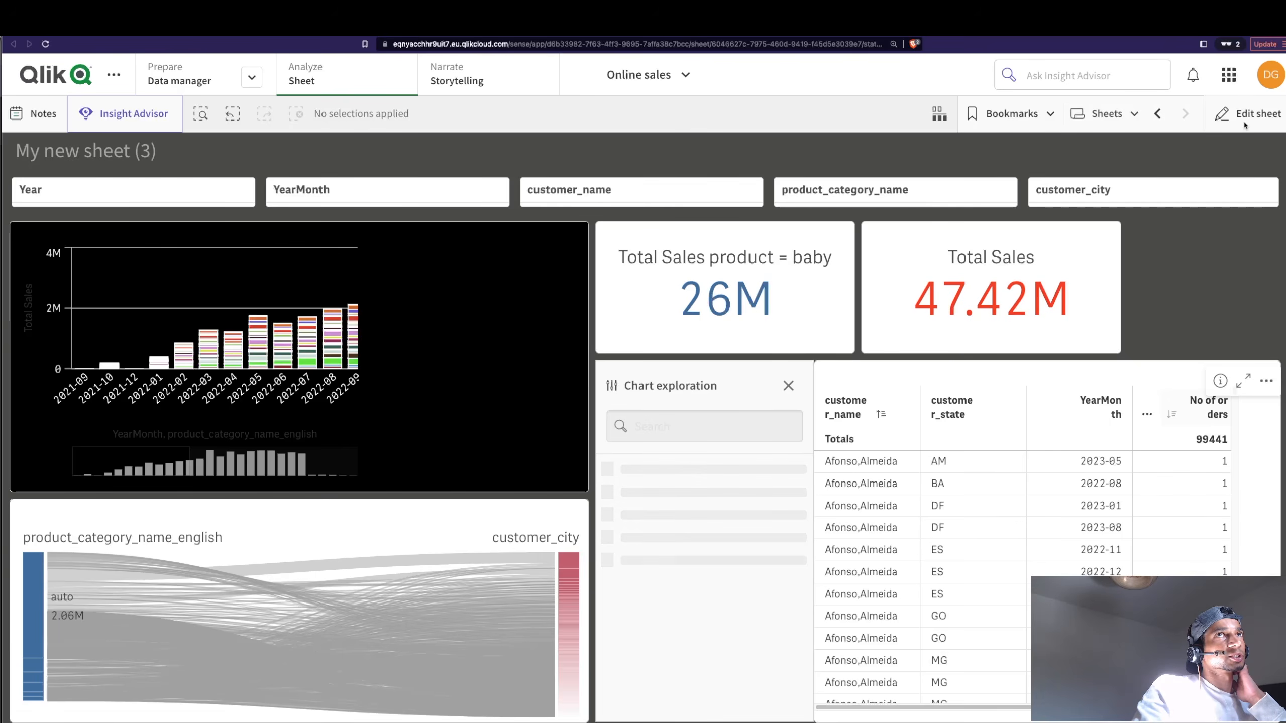
# Relabel the first KPI Total Sales Year 2023 and finish editing the sheet.
pyautogui.click(1246, 126)
pyautogui.press('BackSpace')
pyautogui.press('BackSpace')
pyautogui.press('BackSpace')
pyautogui.press('BackSpace')
pyautogui.press('BackSpace')
pyautogui.press('BackSpace')
pyautogui.press('BackSpace')
pyautogui.write('Year 2023')
pyautogui.click(1246, 113)
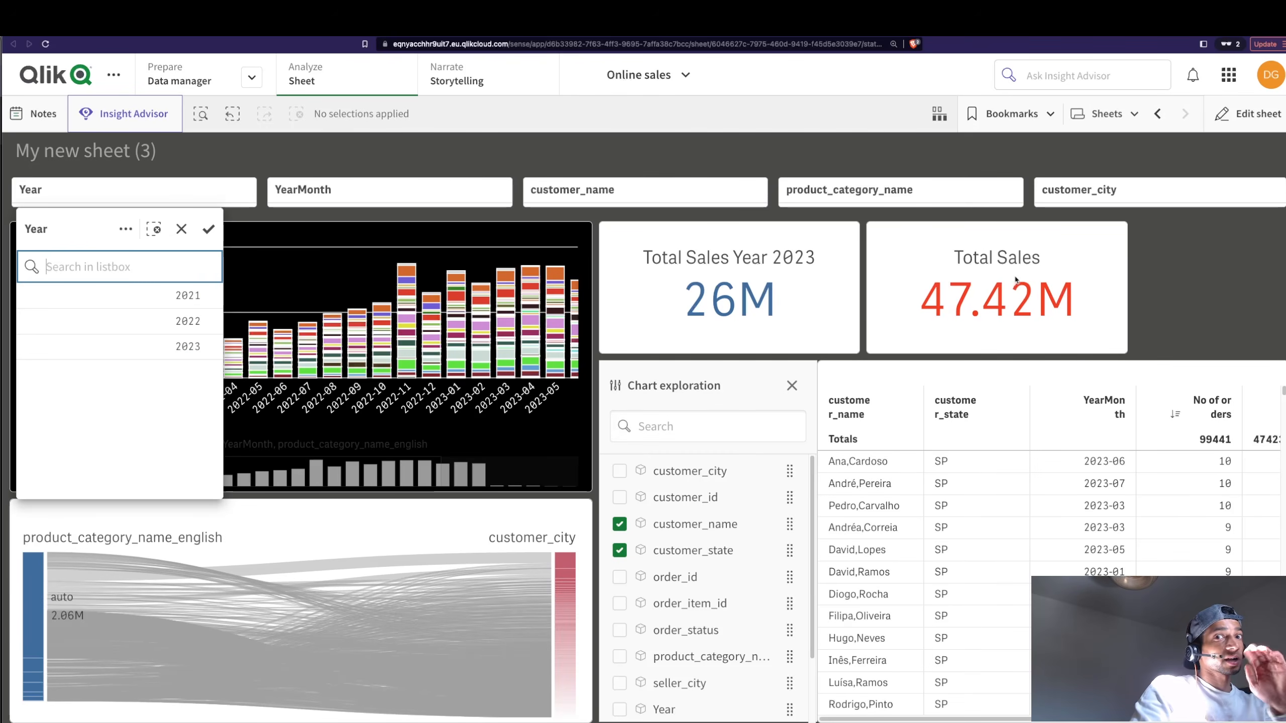
# Filter Year to 2023 to compare the two Total Sales KPIs, and clear the selection.
pyautogui.click(207, 344)
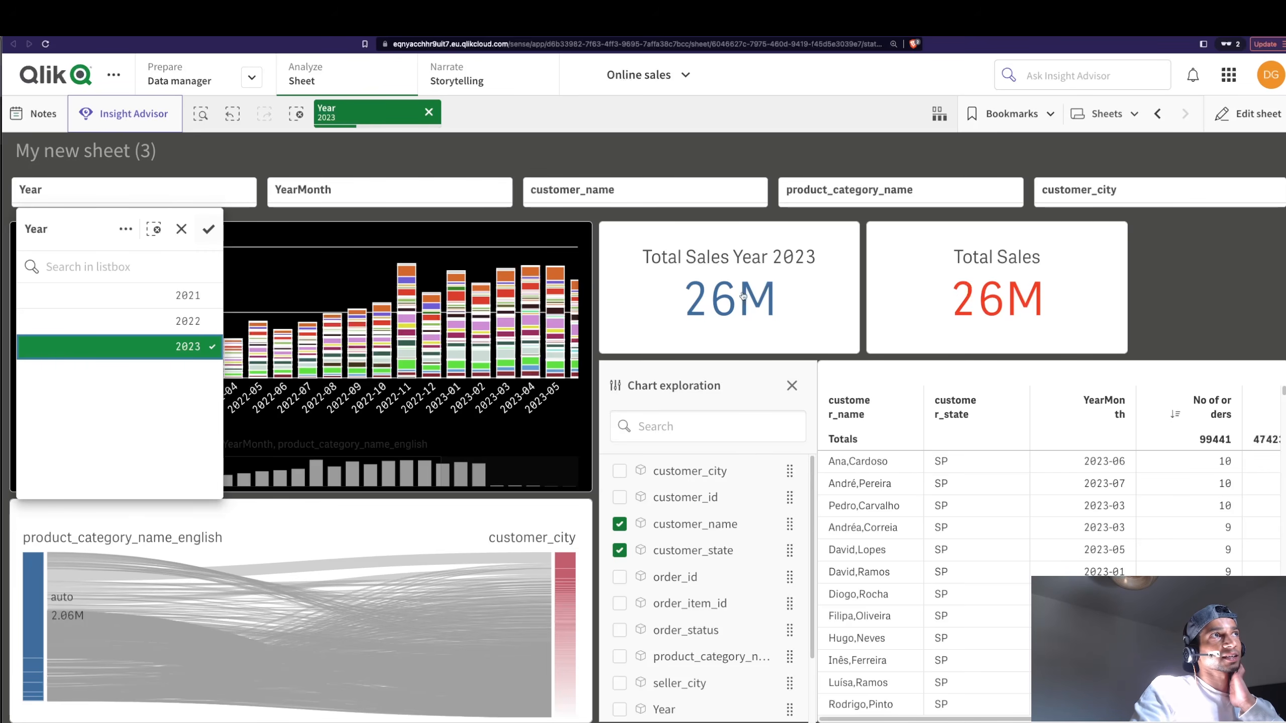
pyautogui.click(730, 310)
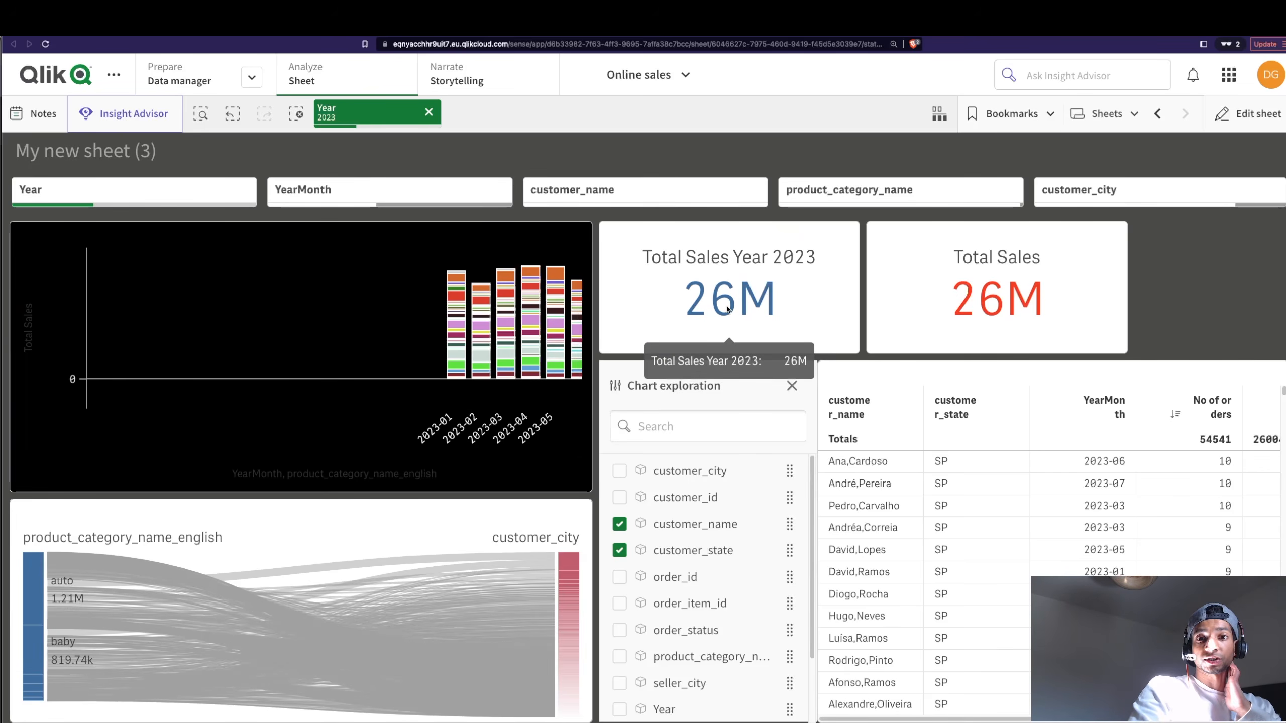
pyautogui.click(429, 113)
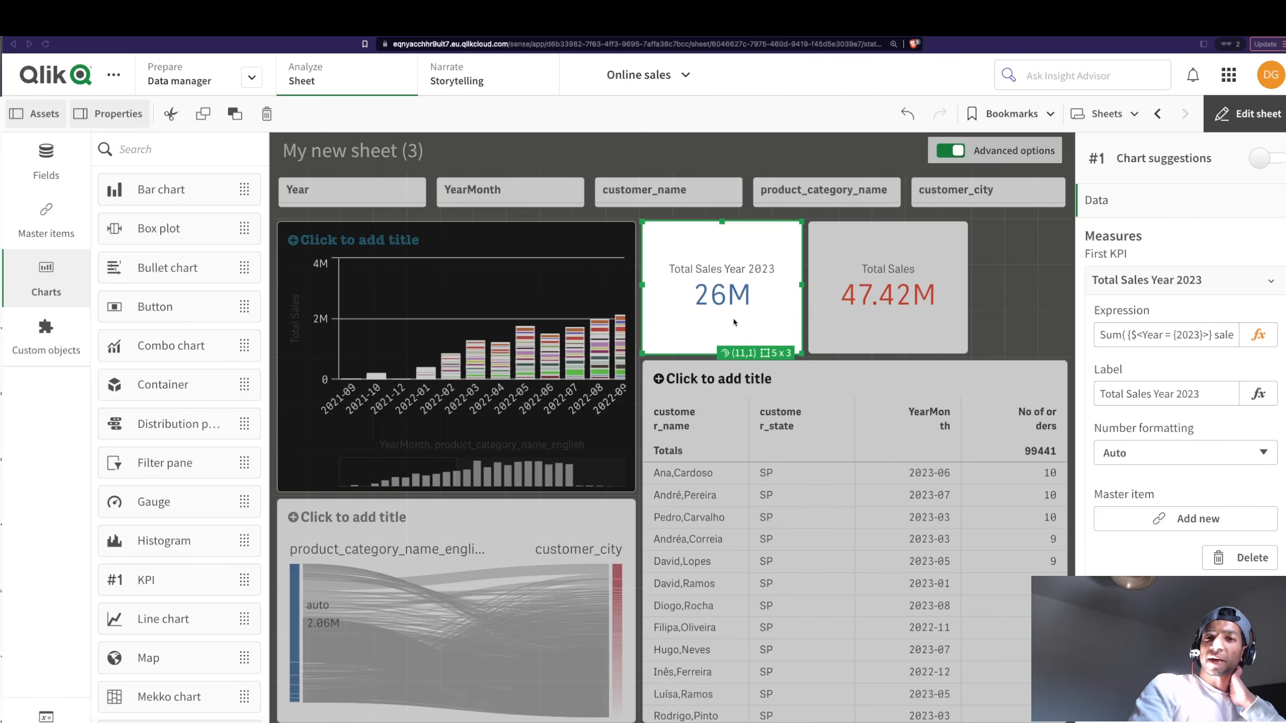
# Replace 2023 in the first KPI's set modifier with the dollar-sign expansion $(= Max(Year)).
pyautogui.click(1259, 336)
pyautogui.doubleClick(200, 125)
pyautogui.press('BackSpace')
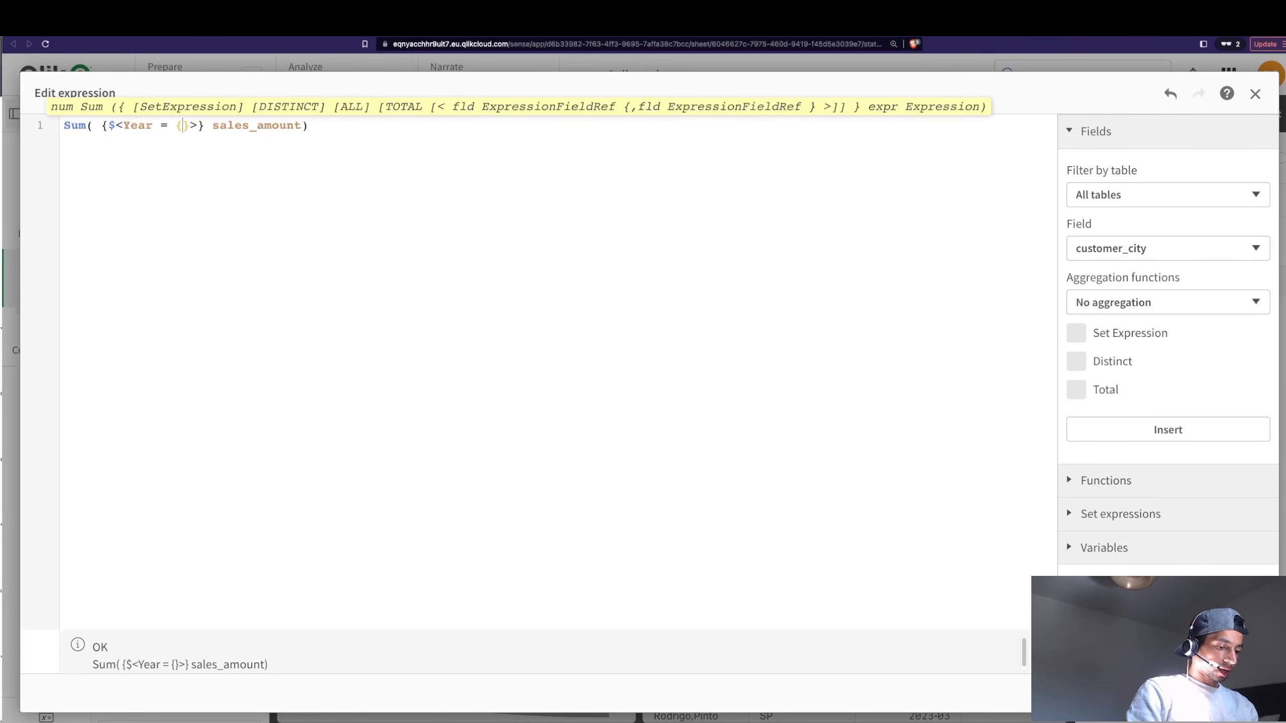
pyautogui.write('$(')
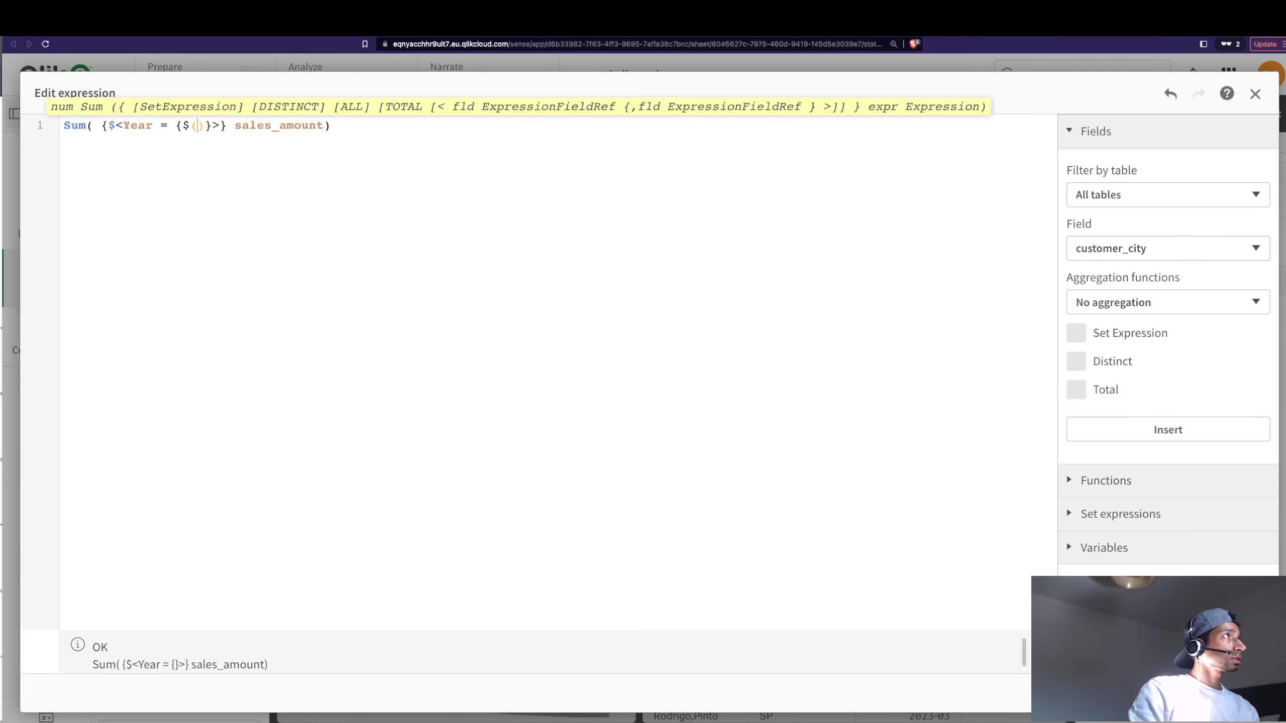
pyautogui.write('= Max')
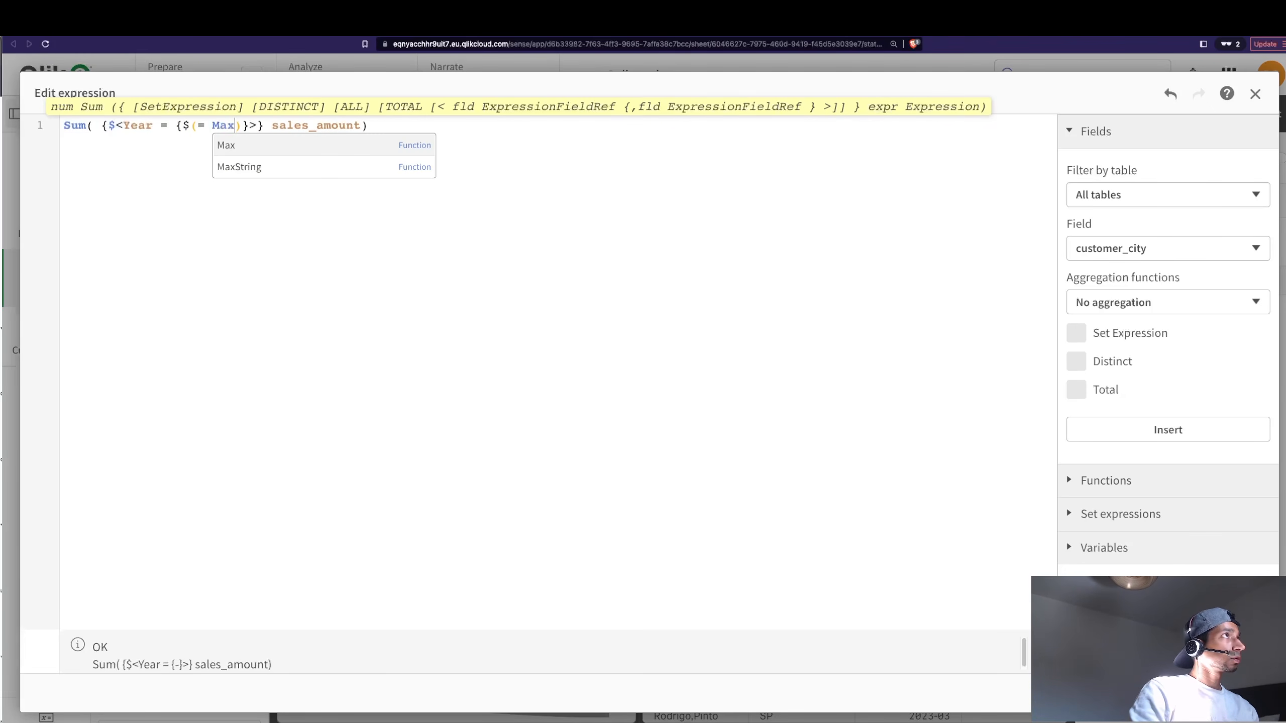
pyautogui.write('(Ye')
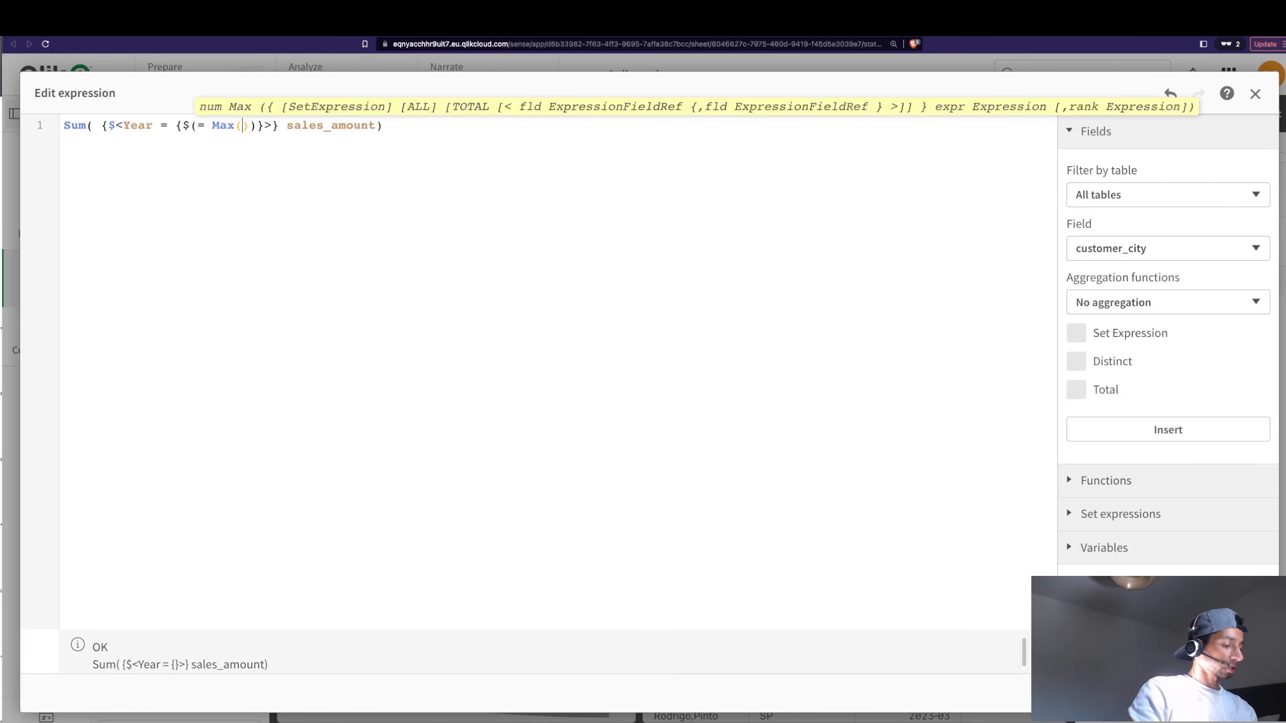
pyautogui.write('ar')
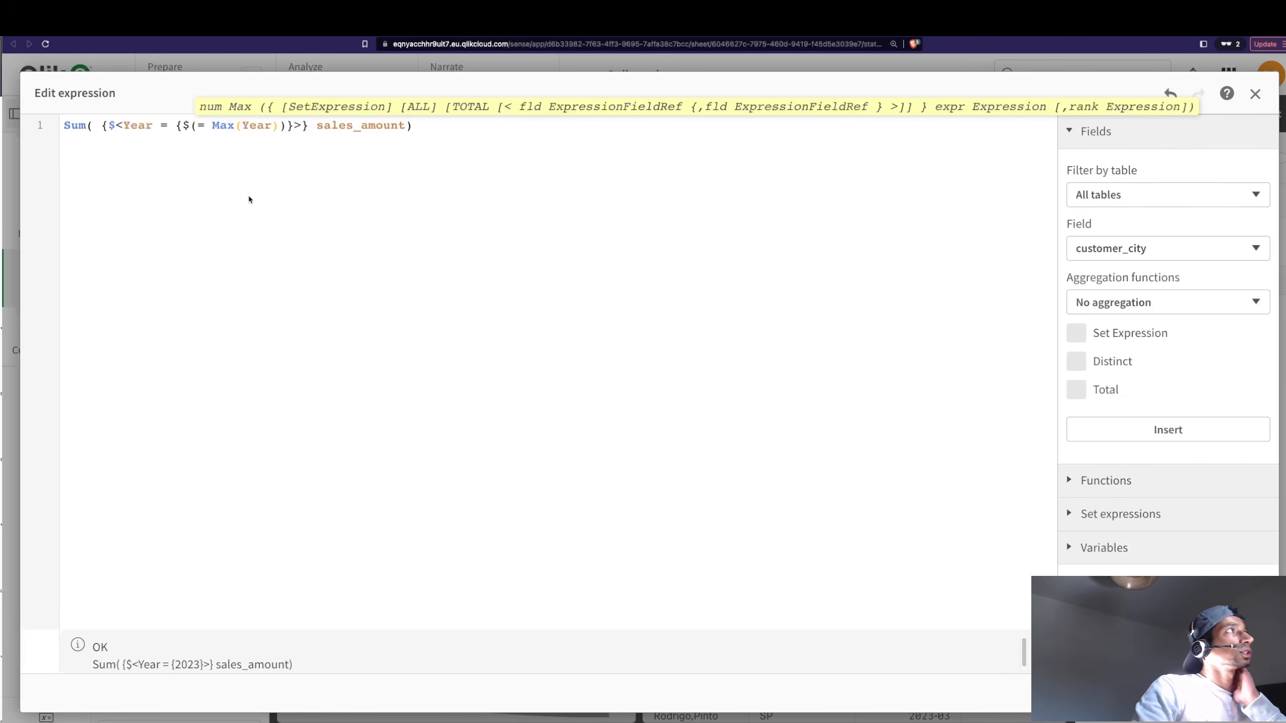
# Review the dollar sign, Max function and Year field, apply the expression to the first KPI and finish editing the sheet.
pyautogui.click(186, 125)
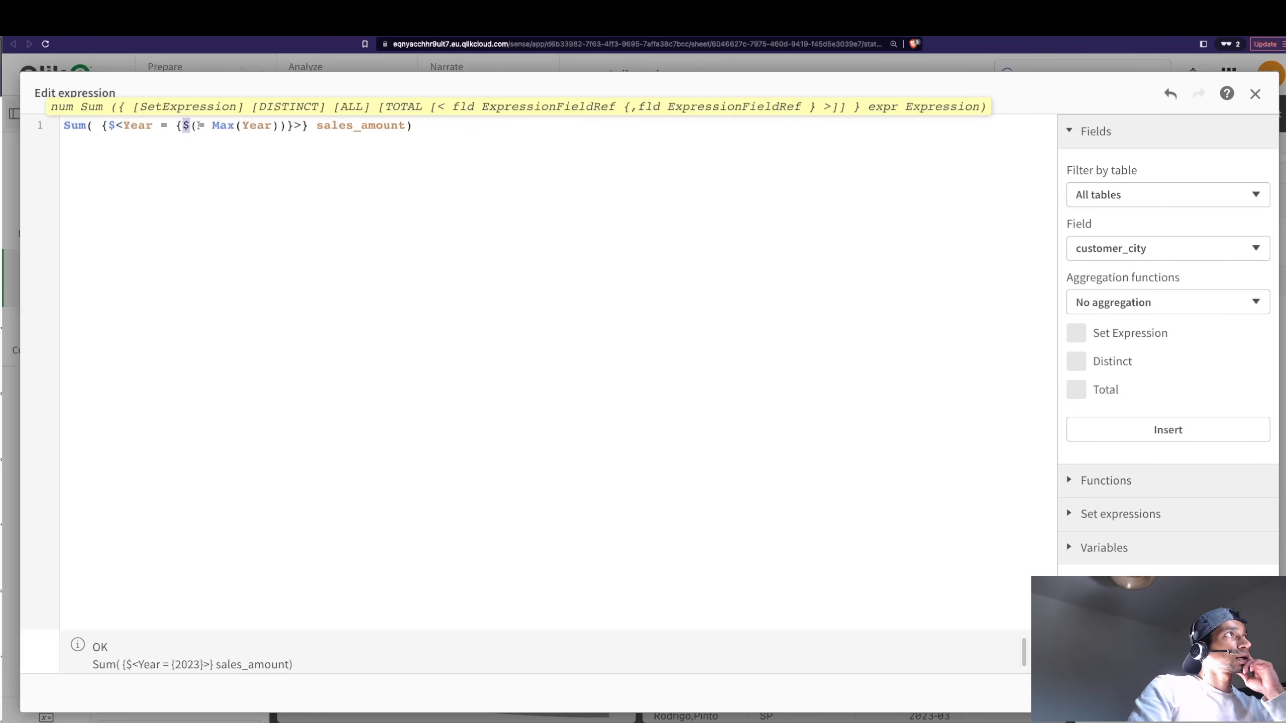
pyautogui.doubleClick(222, 125)
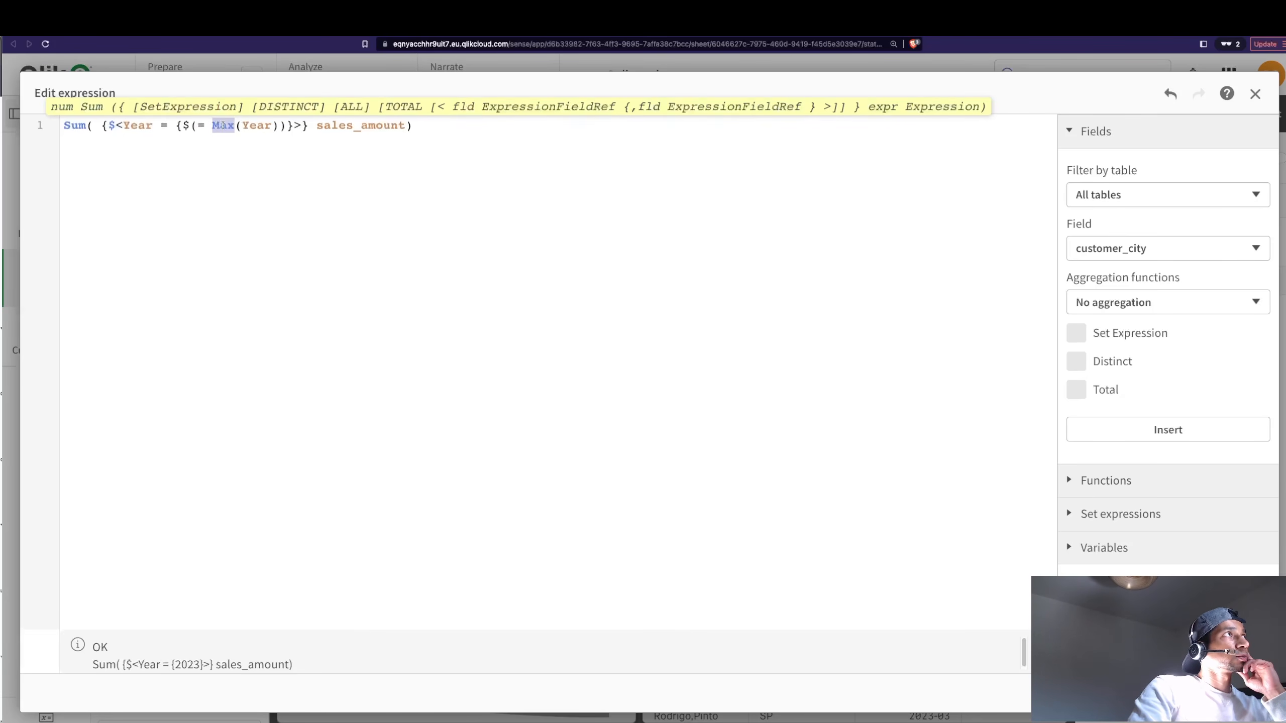
pyautogui.doubleClick(254, 125)
pyautogui.doubleClick(222, 126)
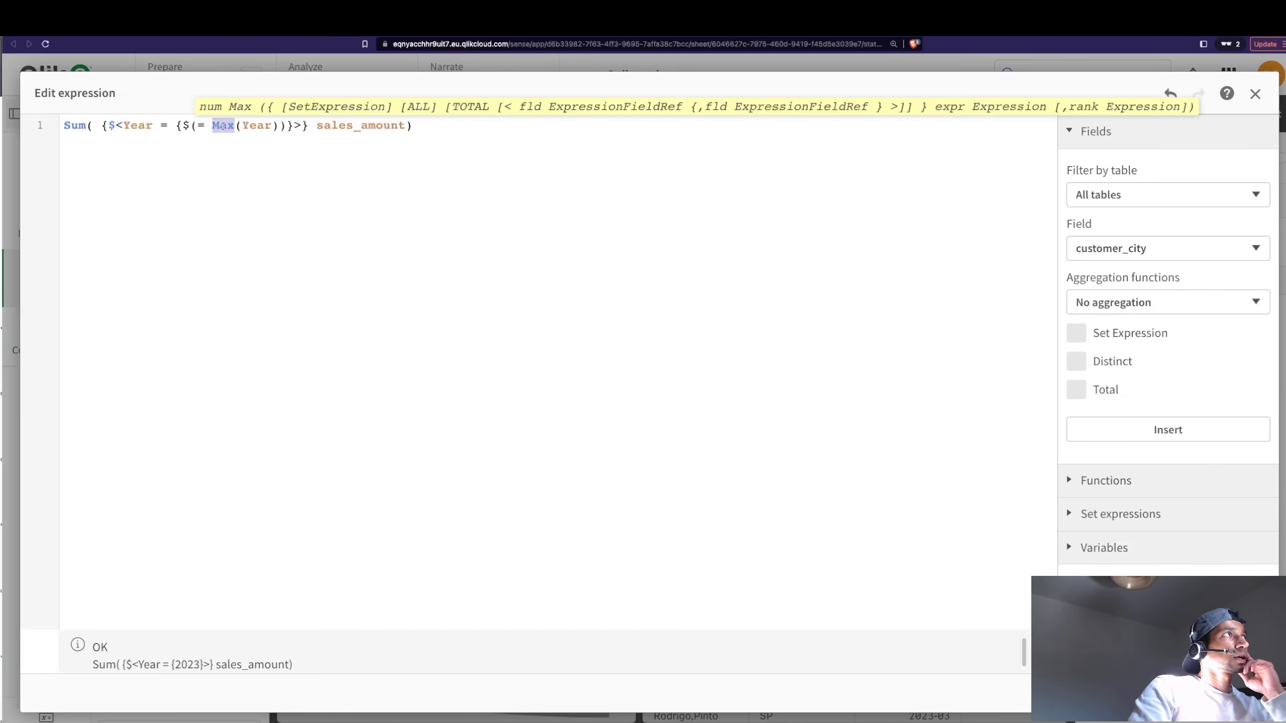
pyautogui.click(223, 126)
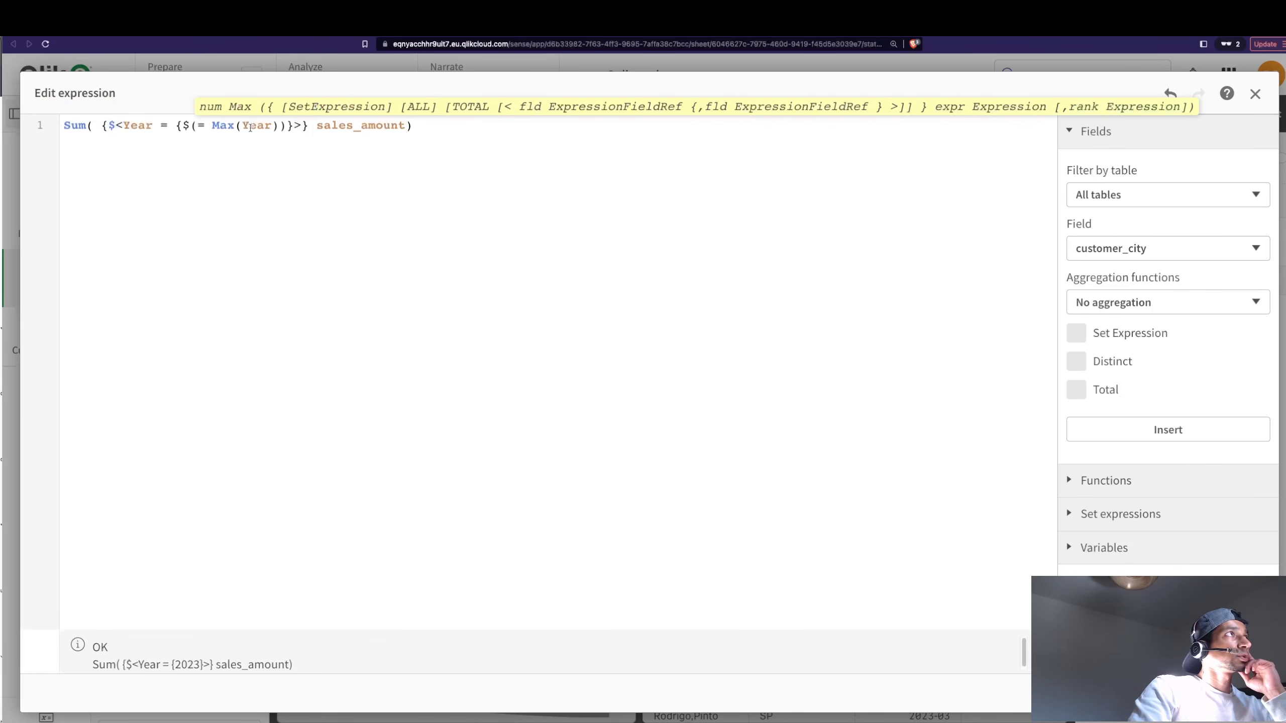
pyautogui.doubleClick(222, 126)
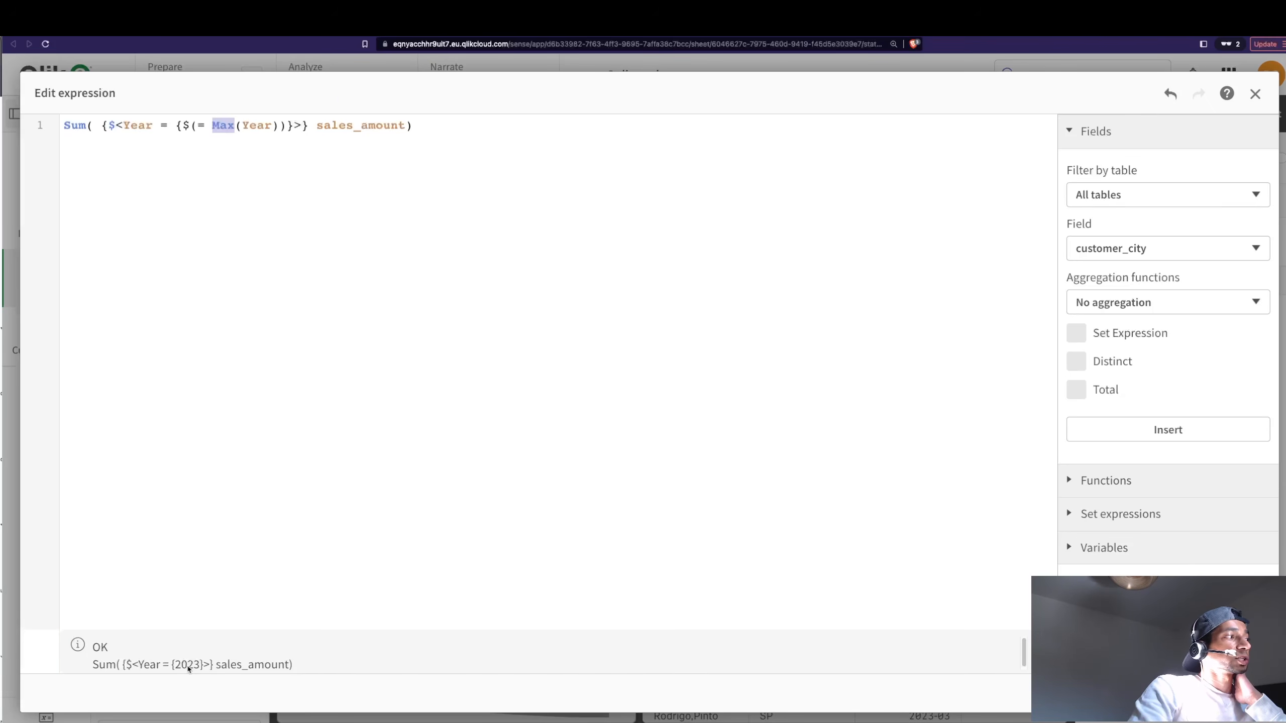
pyautogui.click(1243, 693)
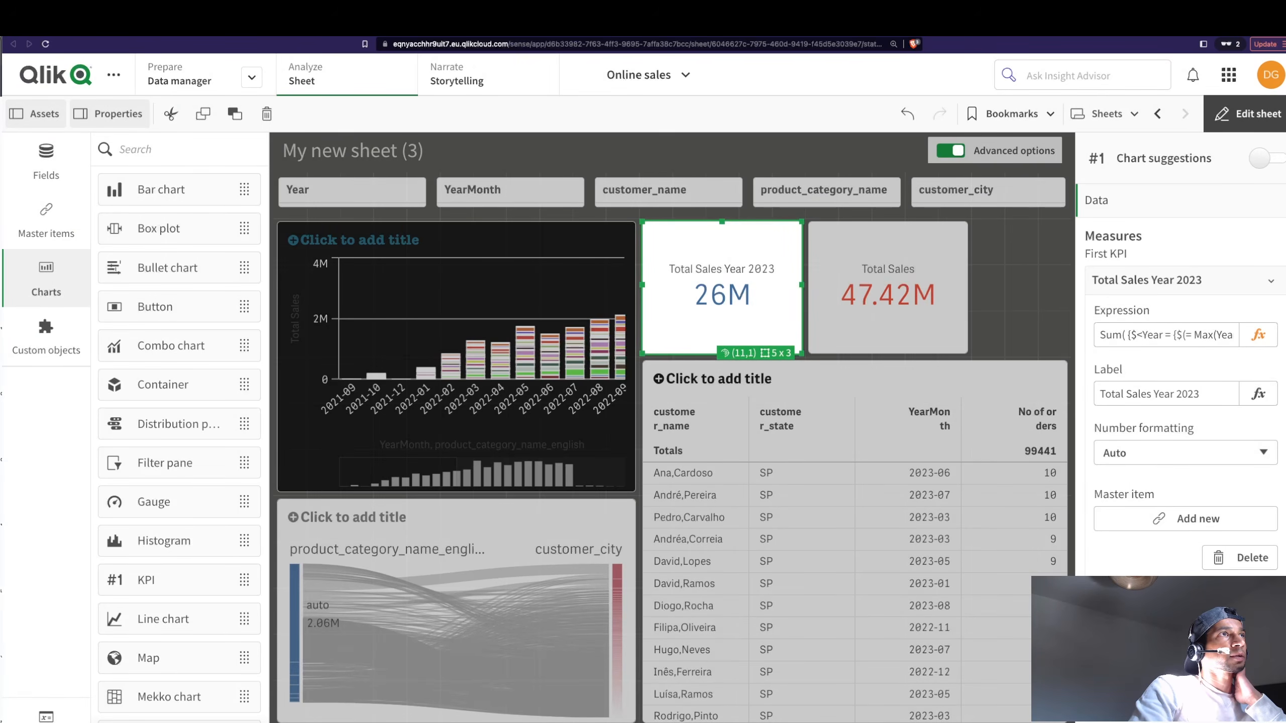
pyautogui.click(1251, 115)
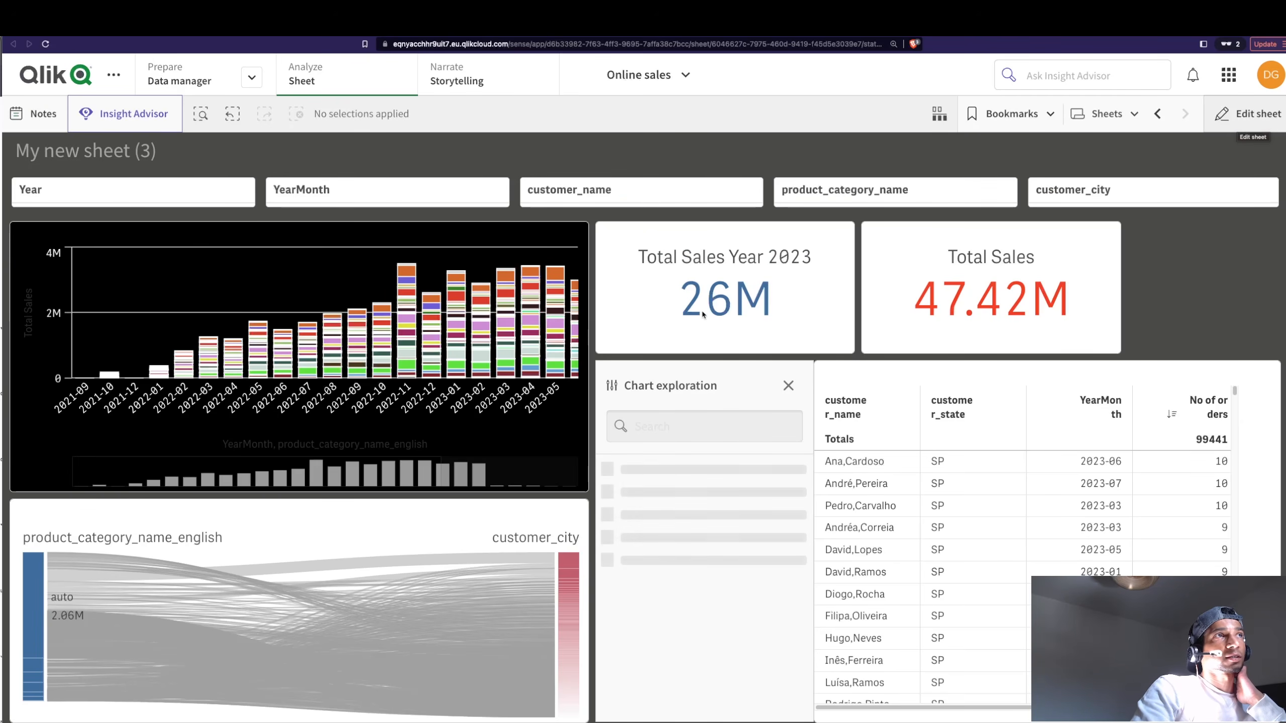